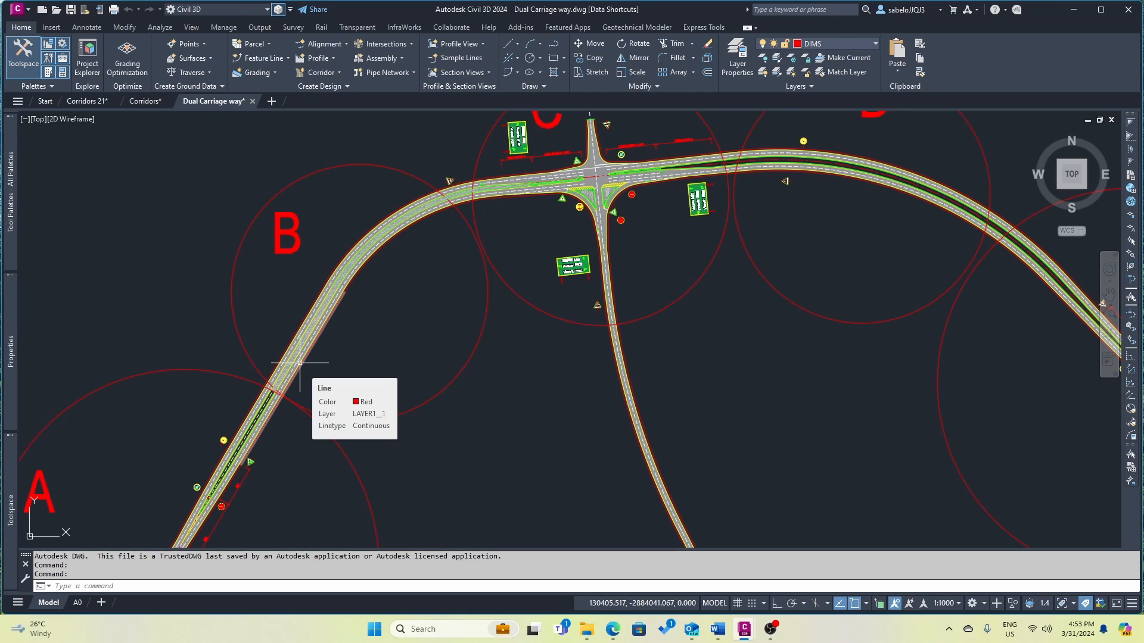
- Examine the dual carriageway between circles A and B, including the median nose, its kerbing, road signs and dimensions
scroll(300, 363, "up", 5)
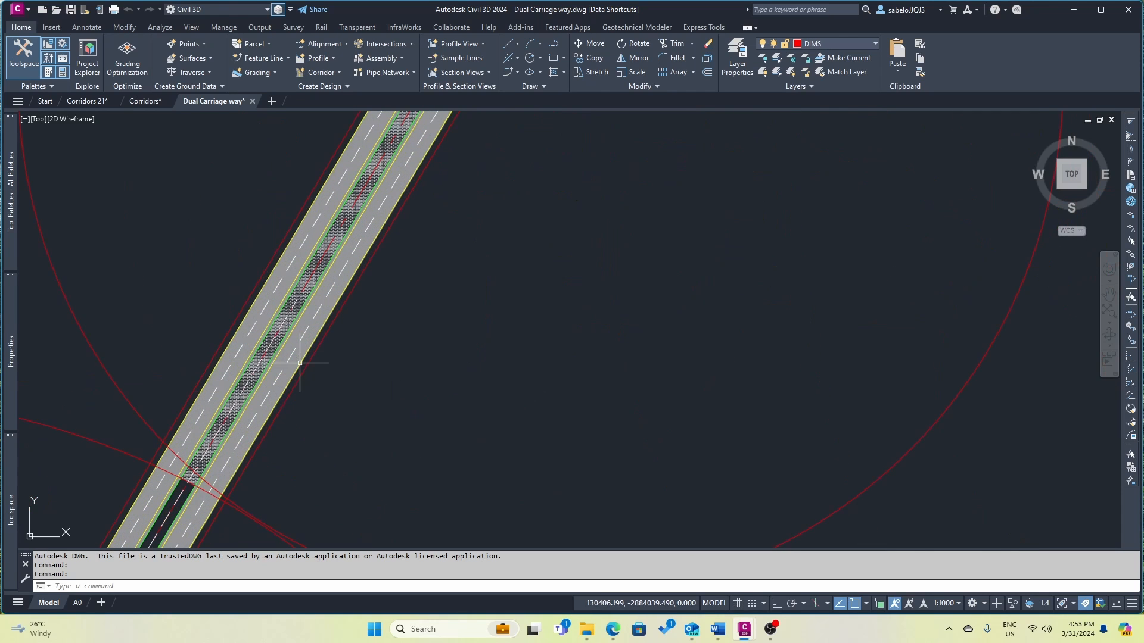
scroll(268, 334, "down", 5)
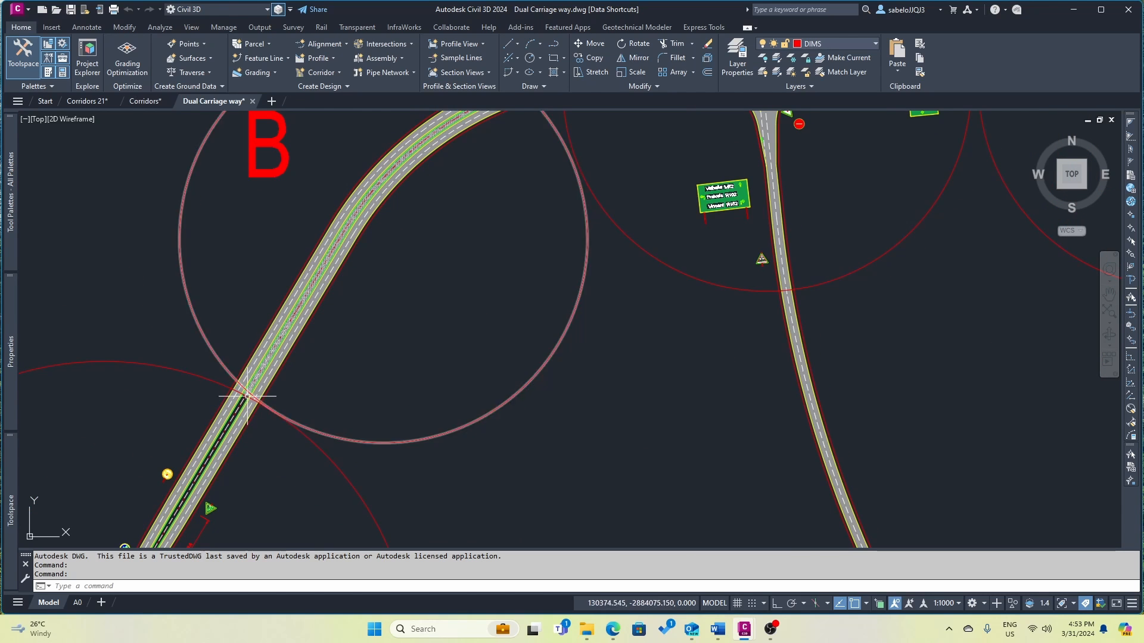
scroll(241, 393, "up", 3)
scroll(235, 401, "down", 3)
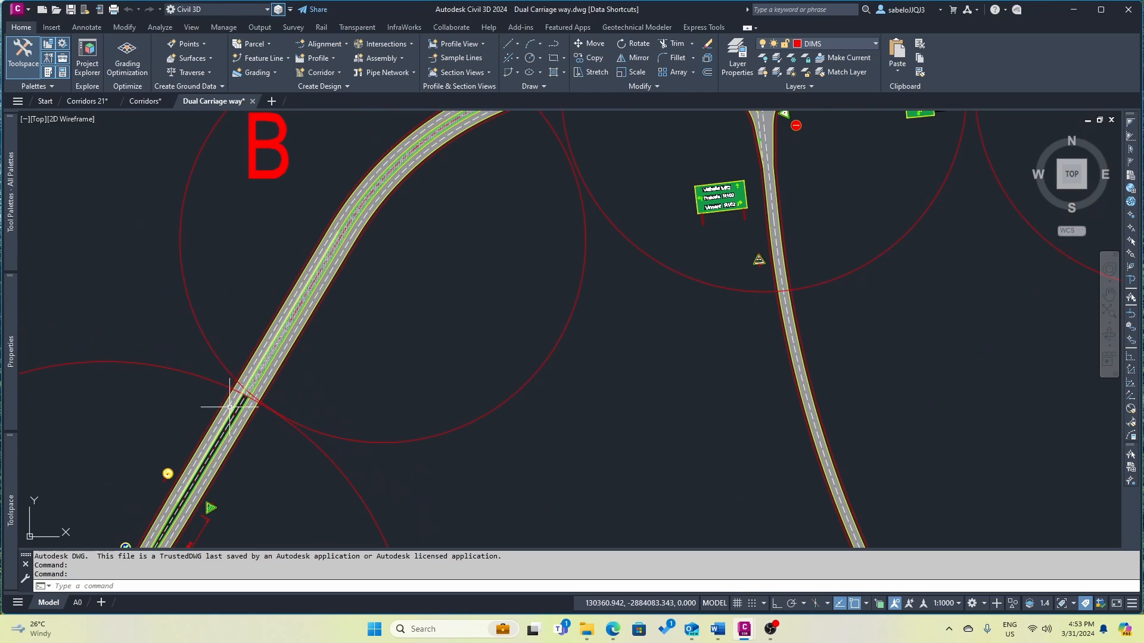
scroll(234, 465, "up", 3)
scroll(191, 488, "up", 2)
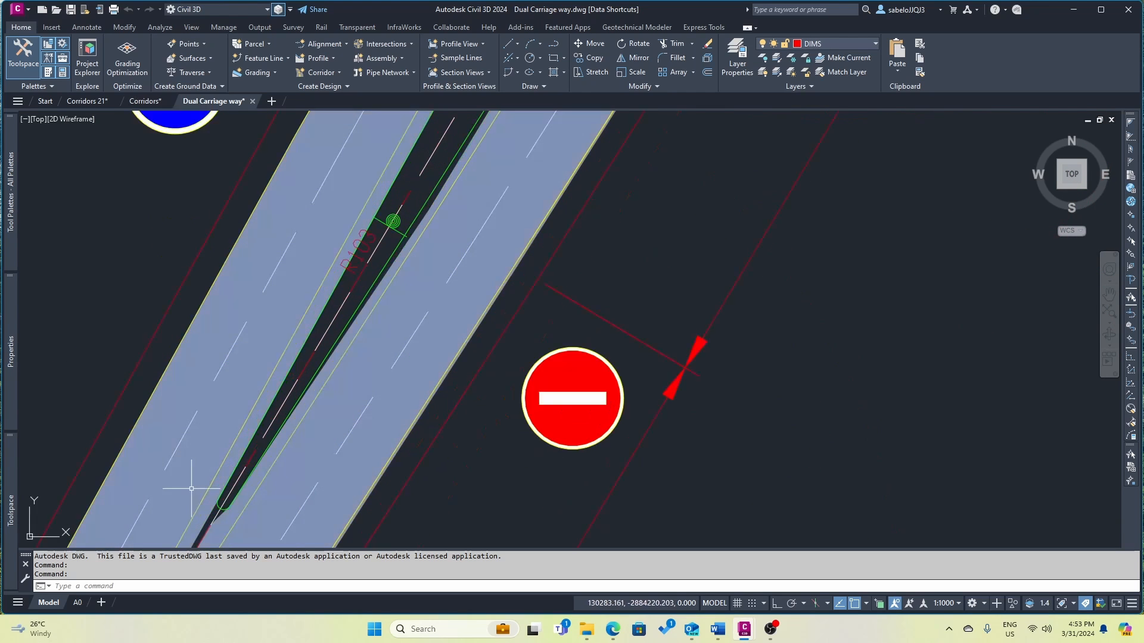
scroll(191, 489, "up", 4)
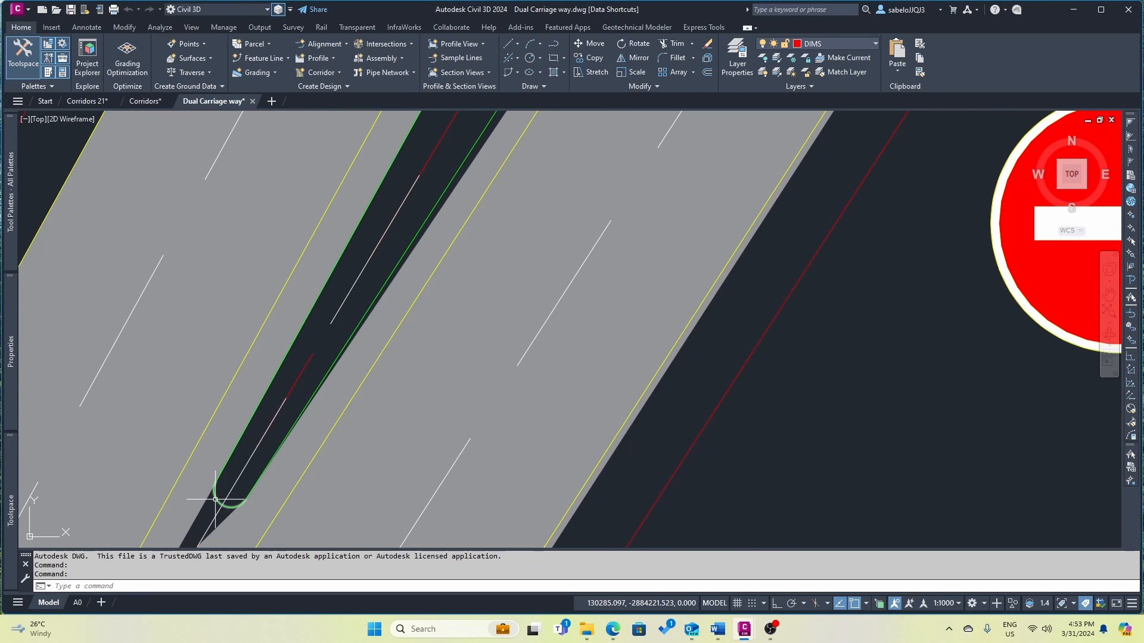
scroll(218, 498, "down", 5)
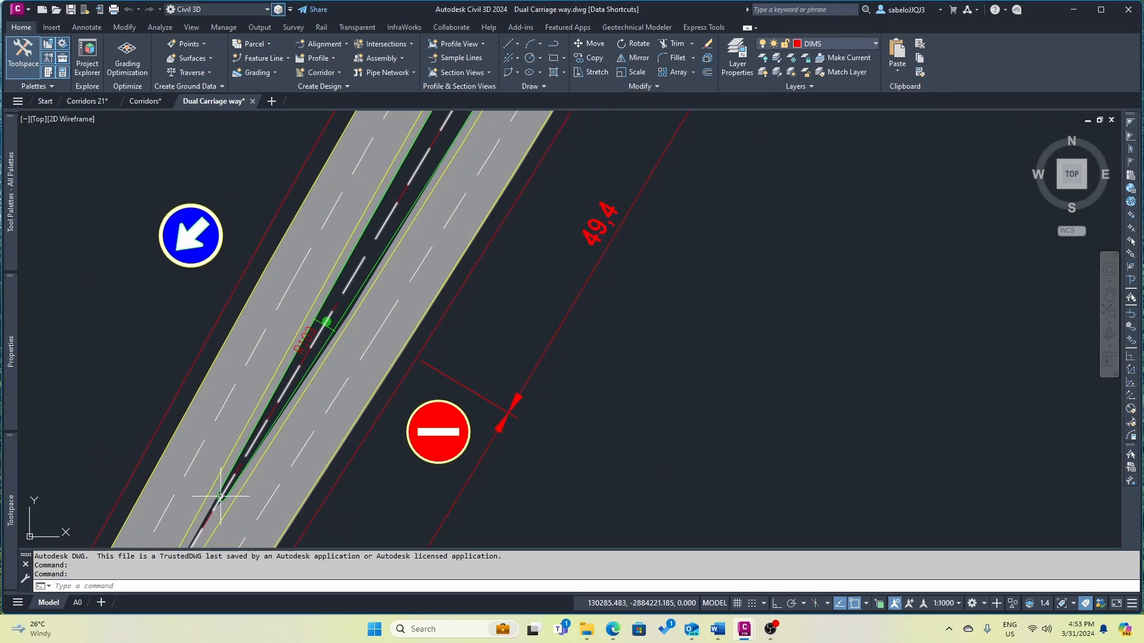
scroll(220, 496, "down", 4)
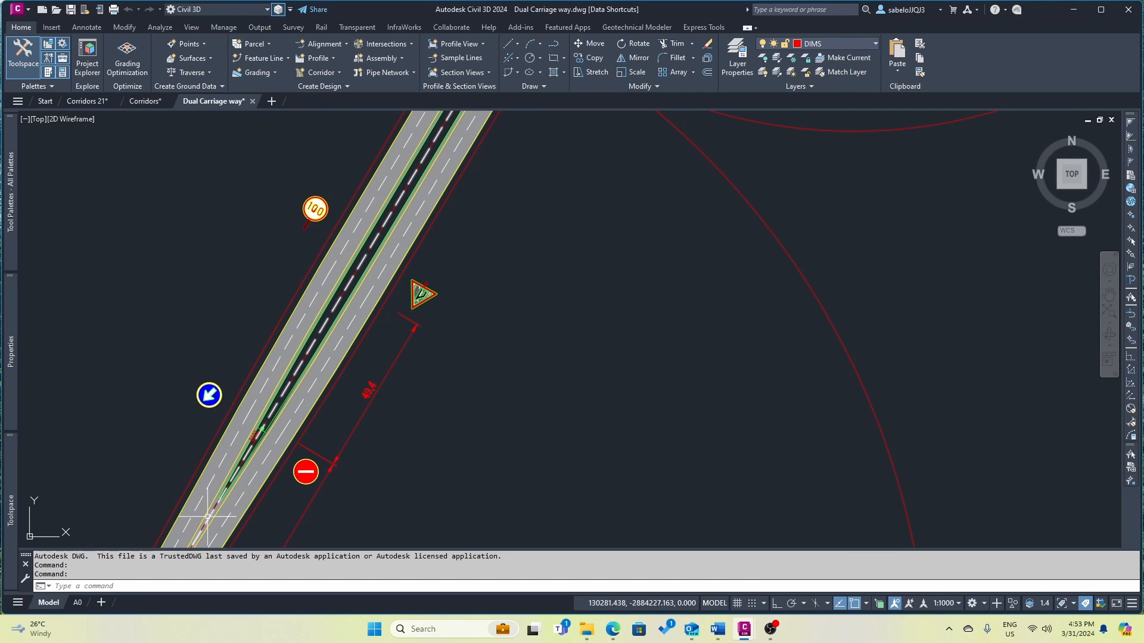
scroll(223, 496, "up", 2)
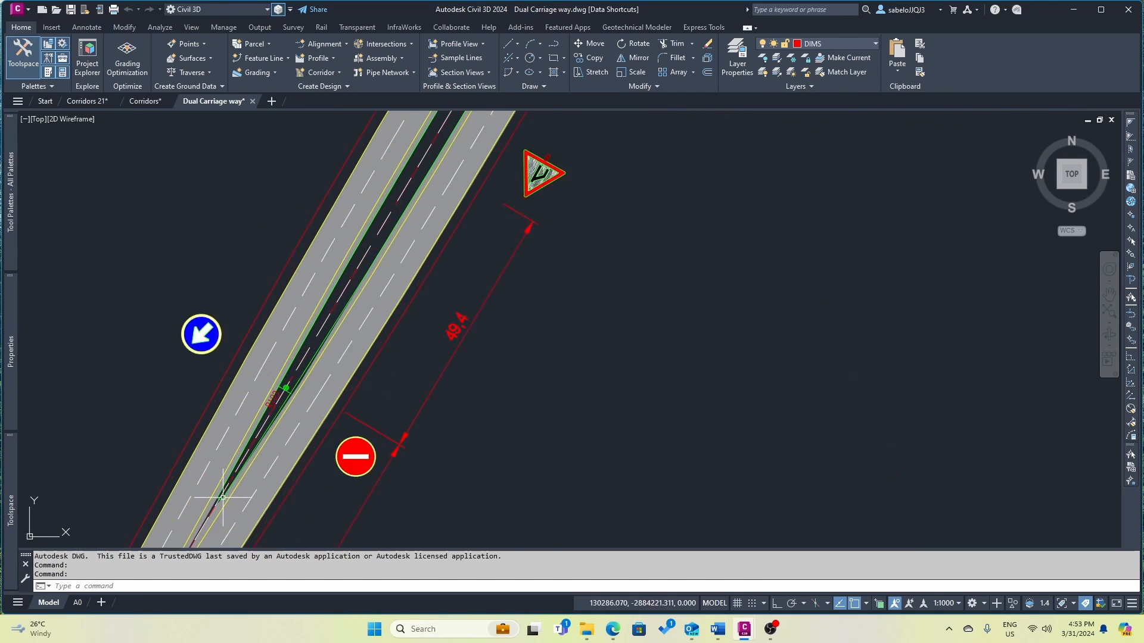
scroll(223, 498, "up", 4)
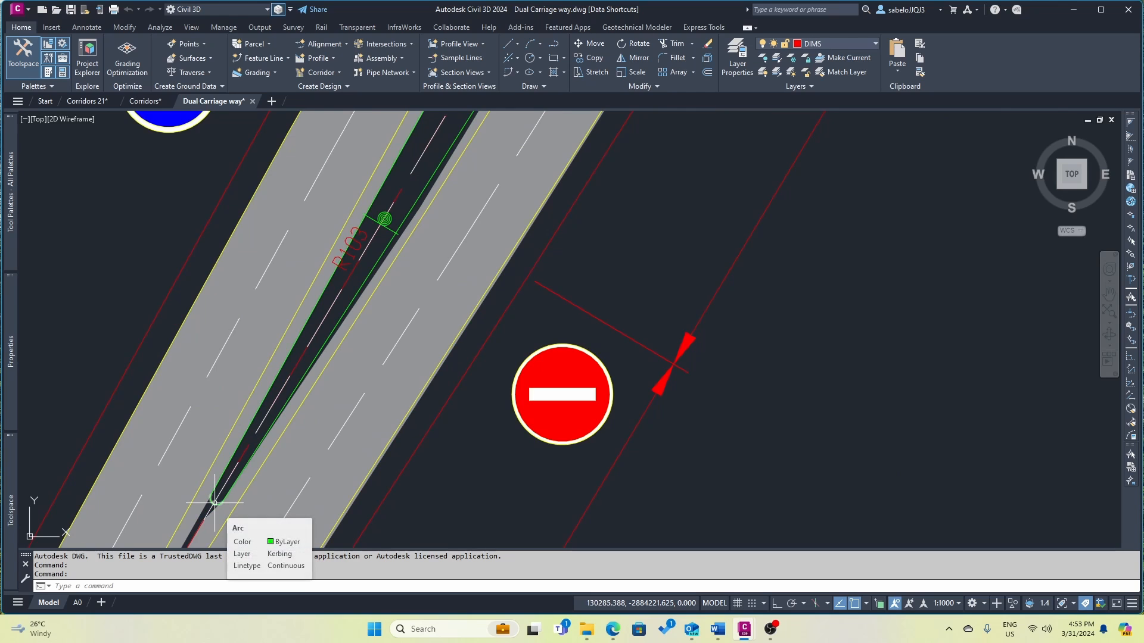
scroll(215, 502, "up", 3)
scroll(217, 502, "down", 3)
scroll(217, 502, "down", 4)
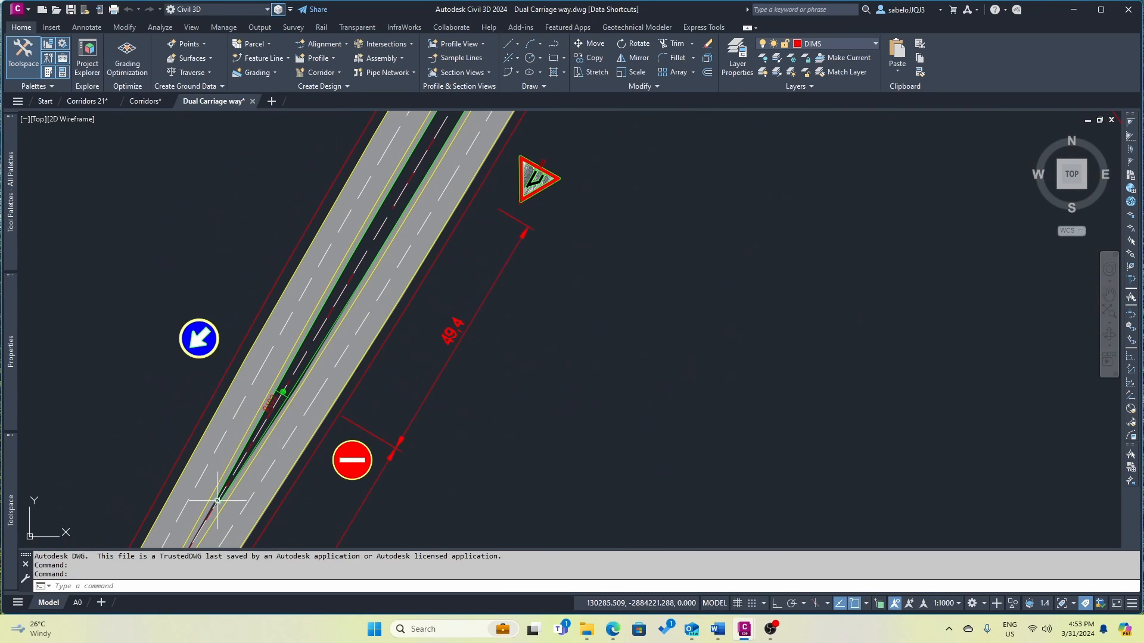
scroll(315, 327, "down", 3)
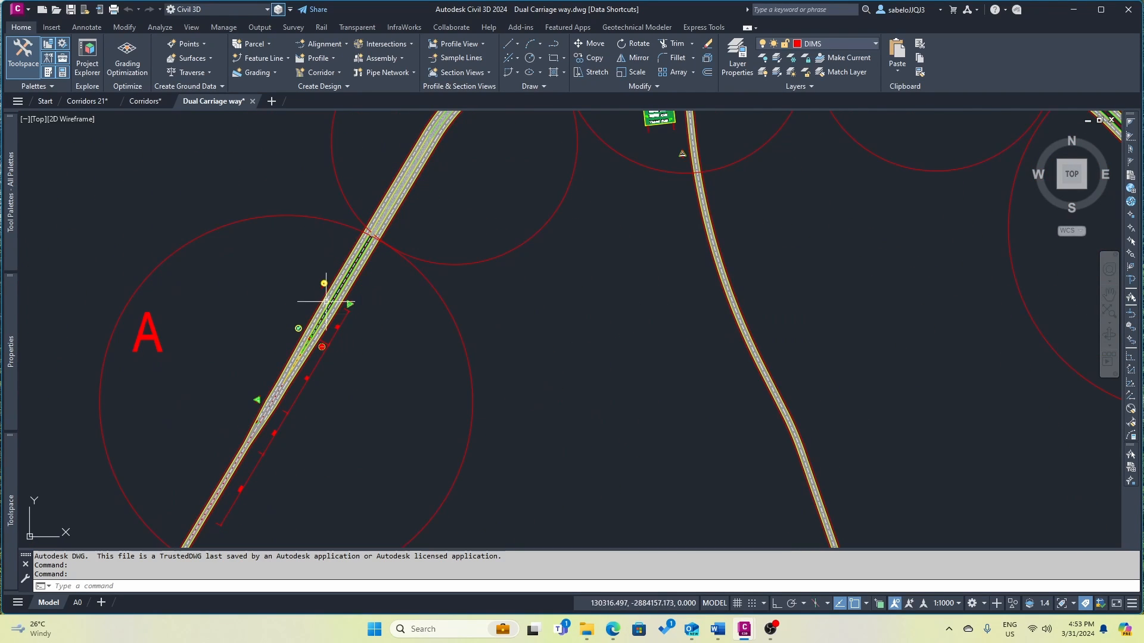
scroll(352, 265, "down", 4)
- Start a new corridor along the main road's MR sect 1 alignment and choose the Alignment - MR Sect 1R profile
scroll(406, 190, "up", 6)
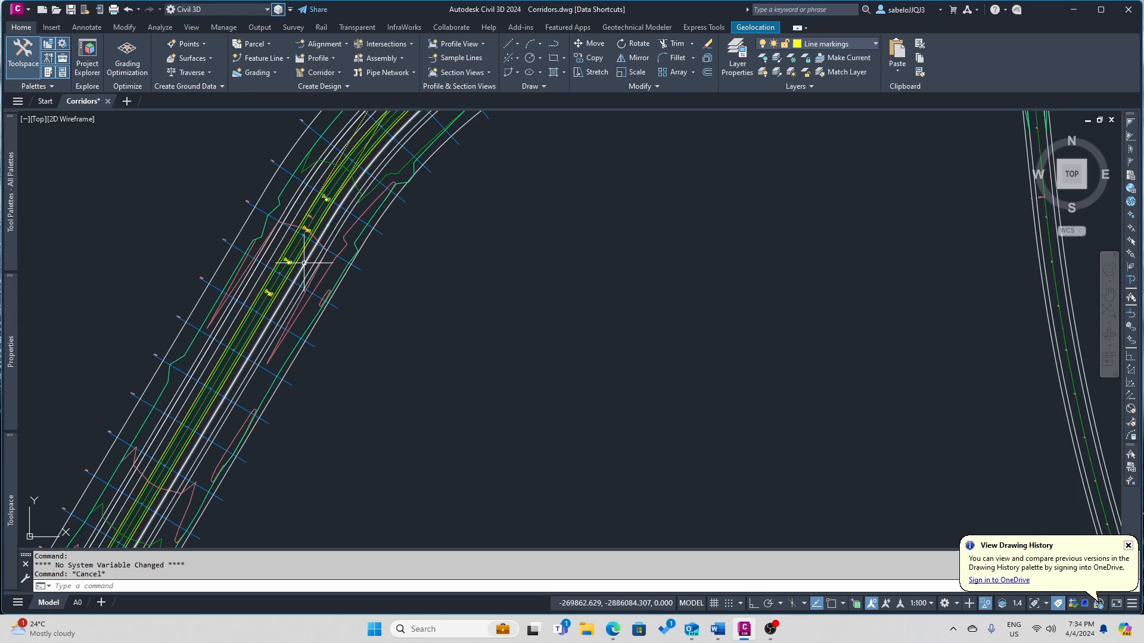
scroll(304, 263, "up", 3)
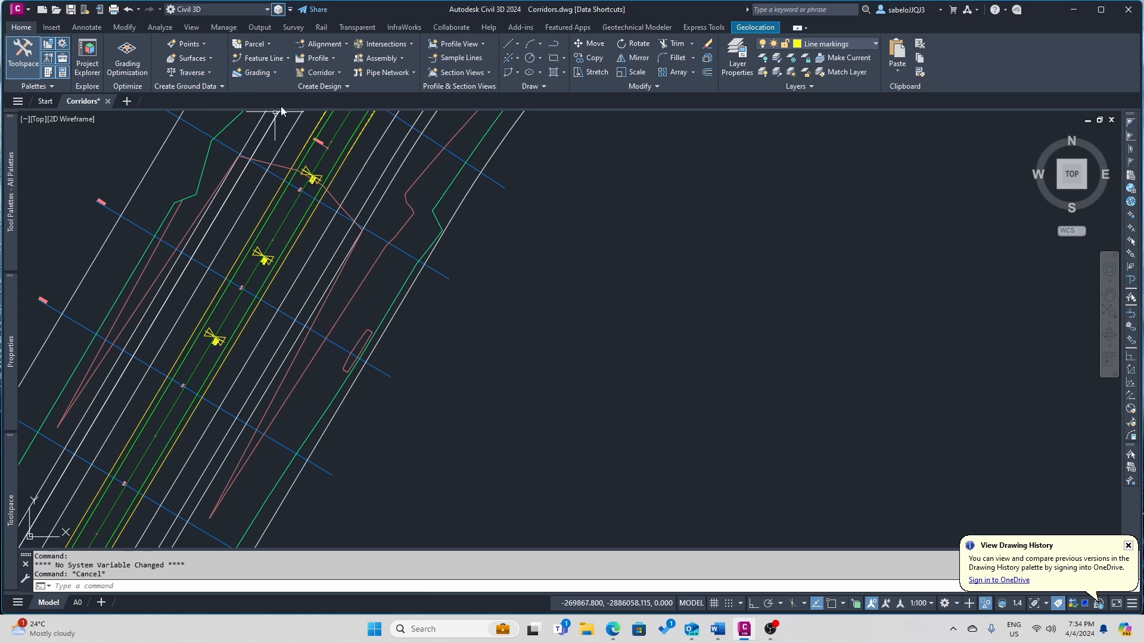
left_click(325, 73)
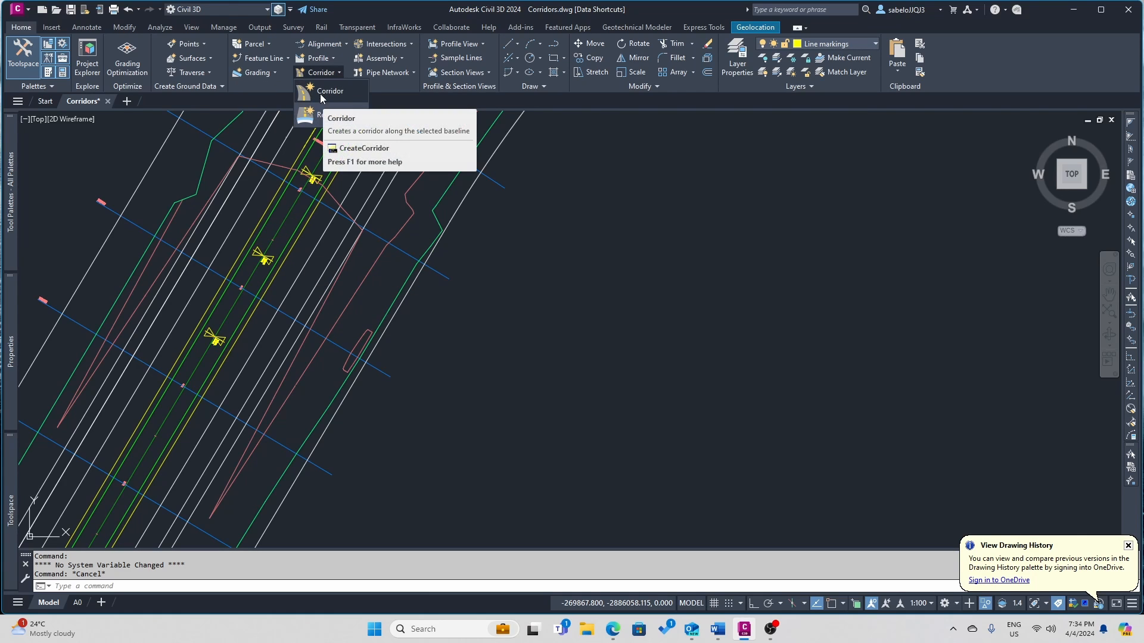
left_click(321, 96)
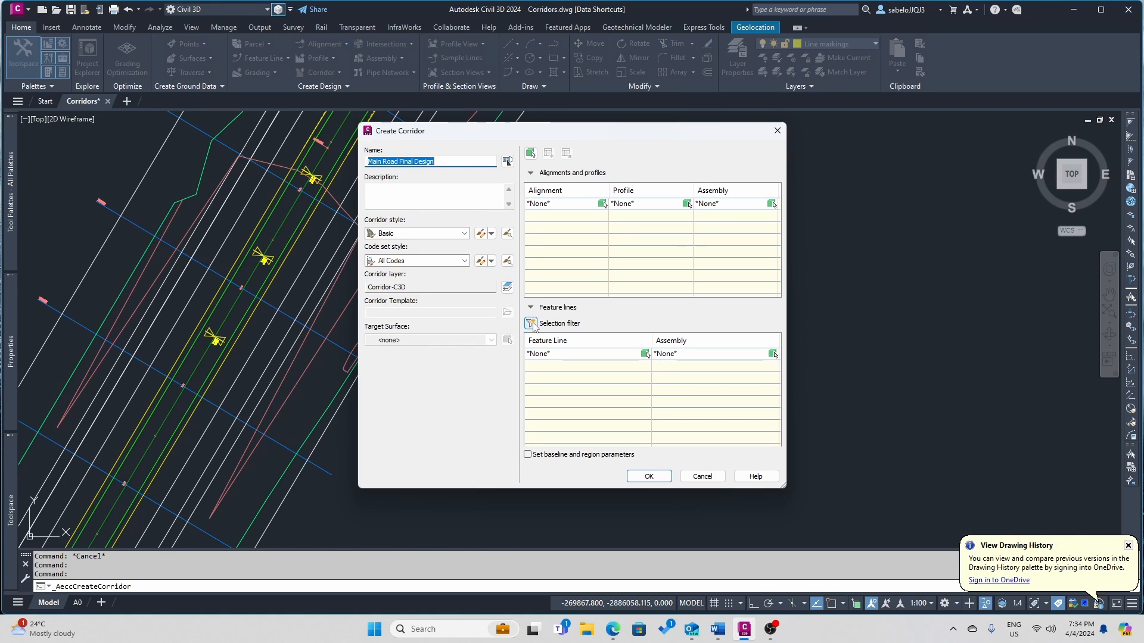
left_click(602, 204)
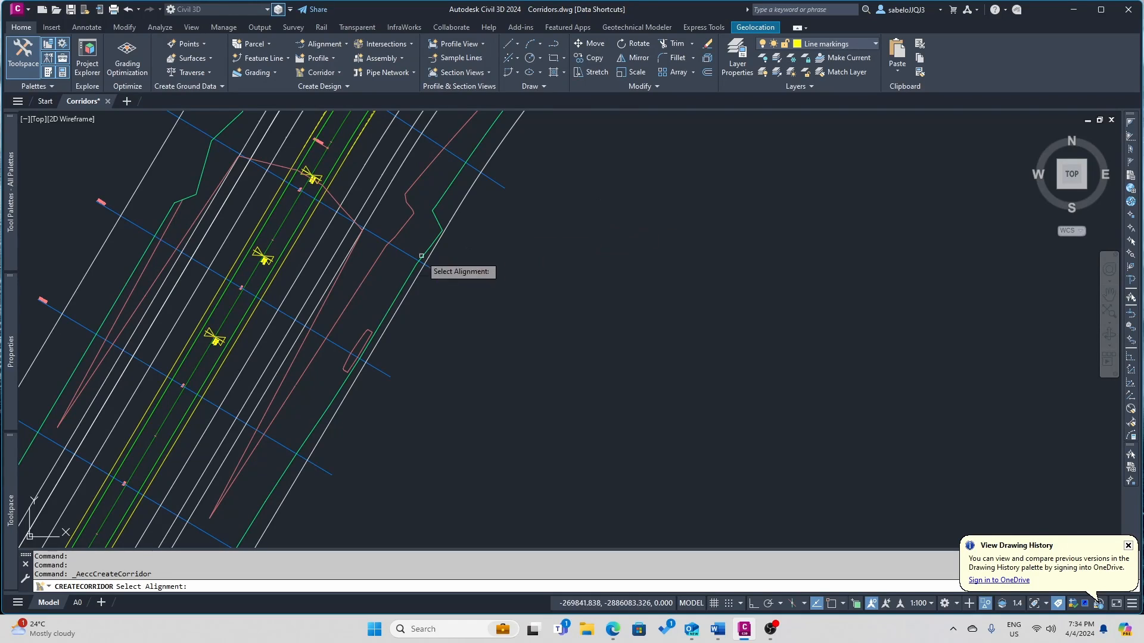
left_click(284, 257)
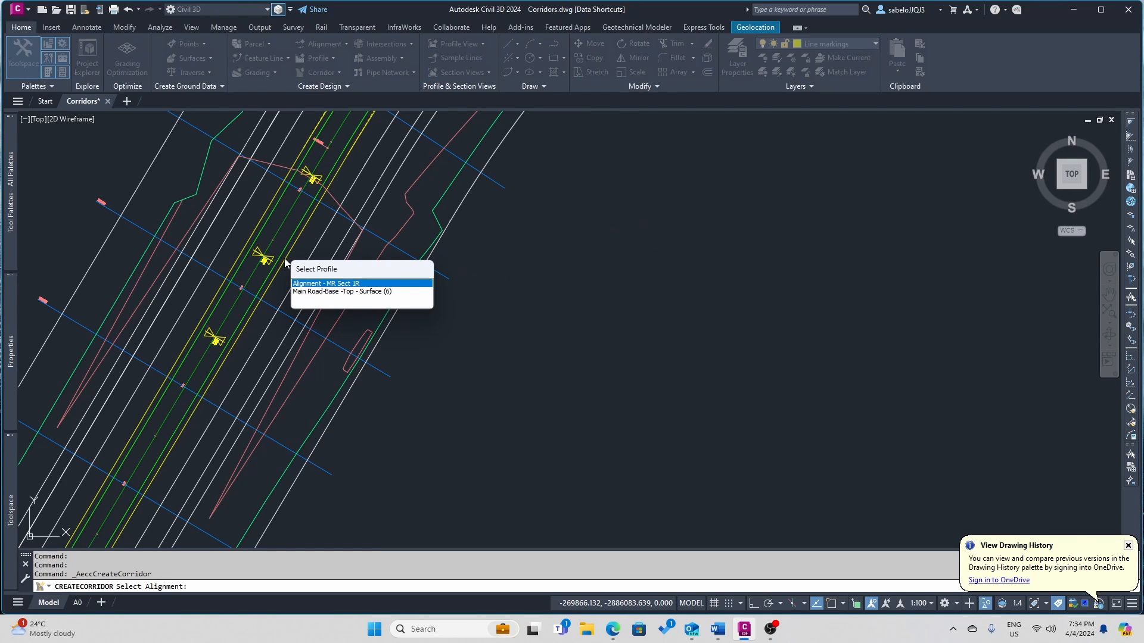
left_click(336, 285)
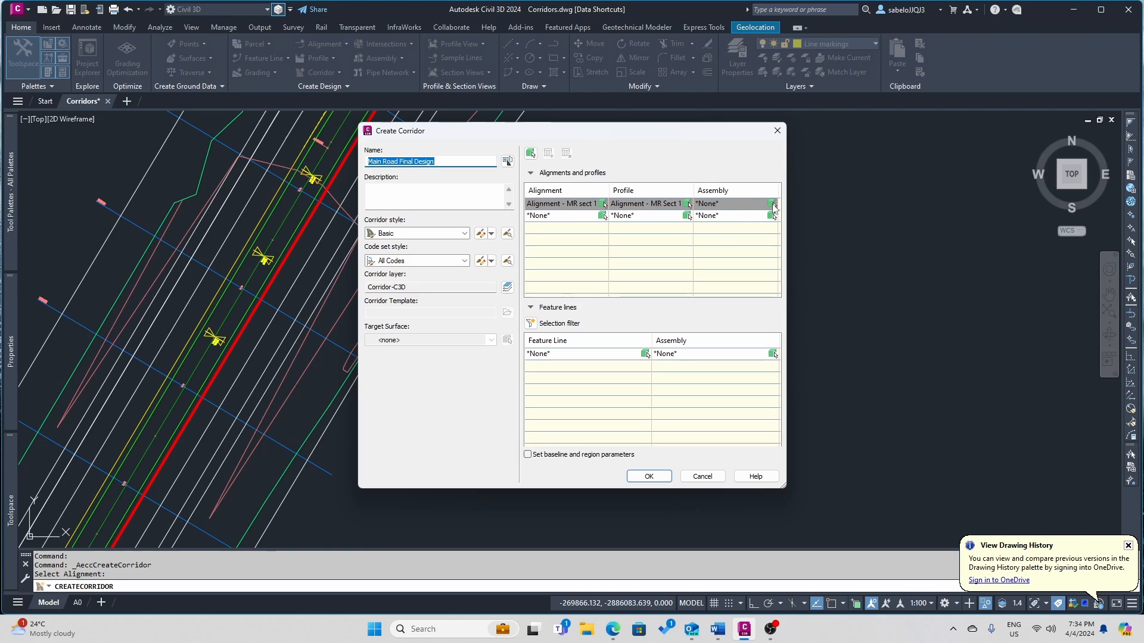
- Assign the Main Road Divided - Traffic Separator assembly to the corridor baseline by picking it in the drawing
left_click(773, 204)
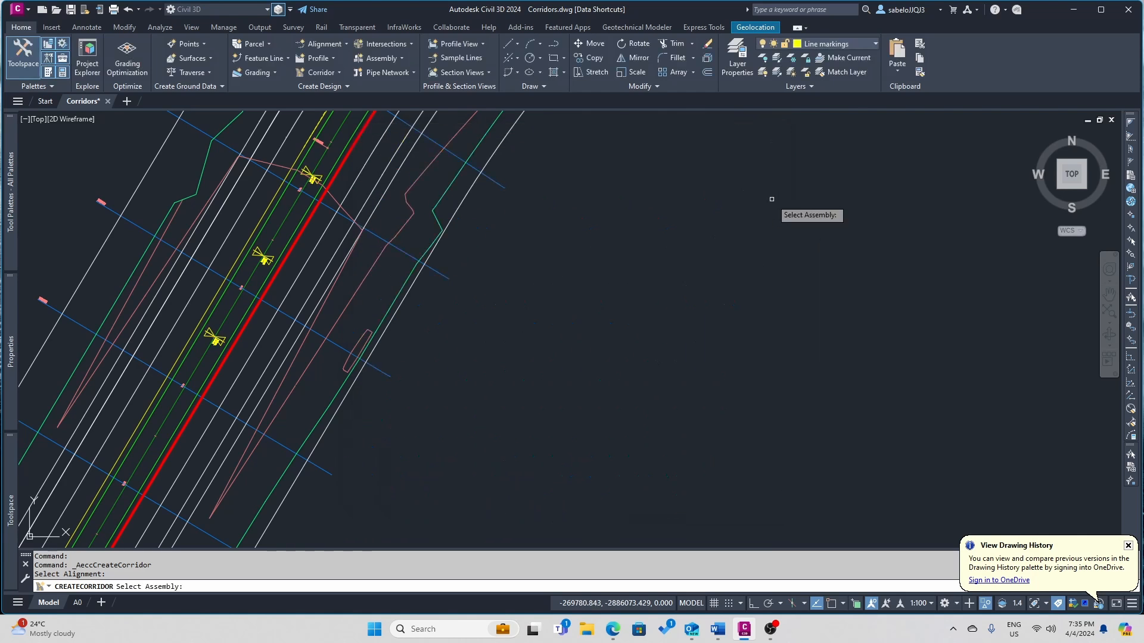
scroll(757, 204, "down", 3)
scroll(757, 205, "down", 5)
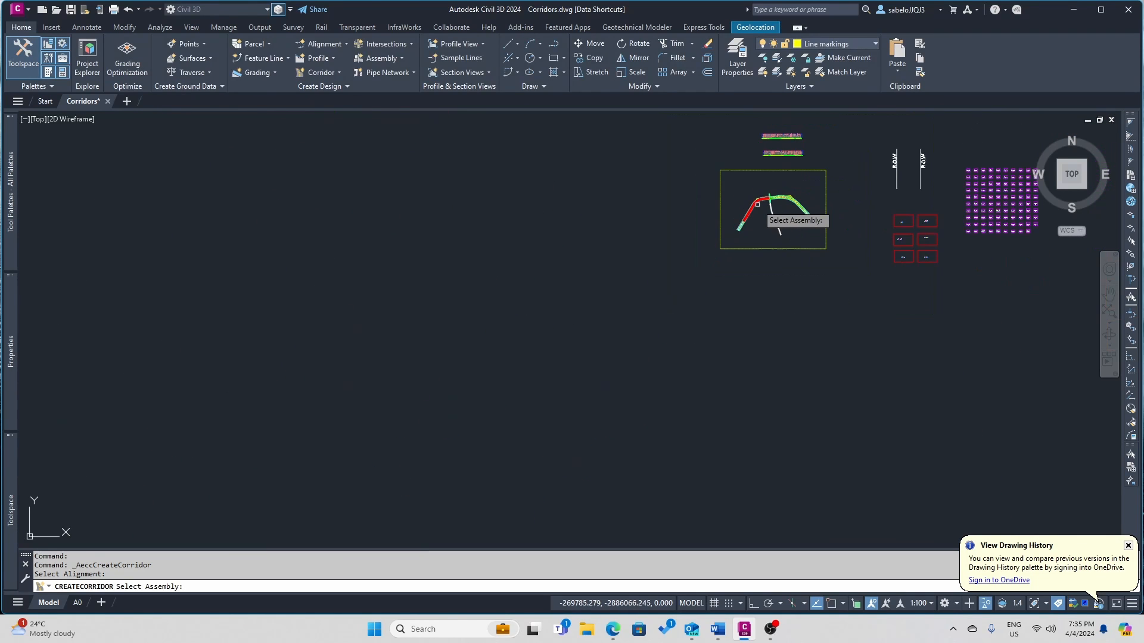
scroll(898, 221, "up", 2)
scroll(898, 221, "up", 8)
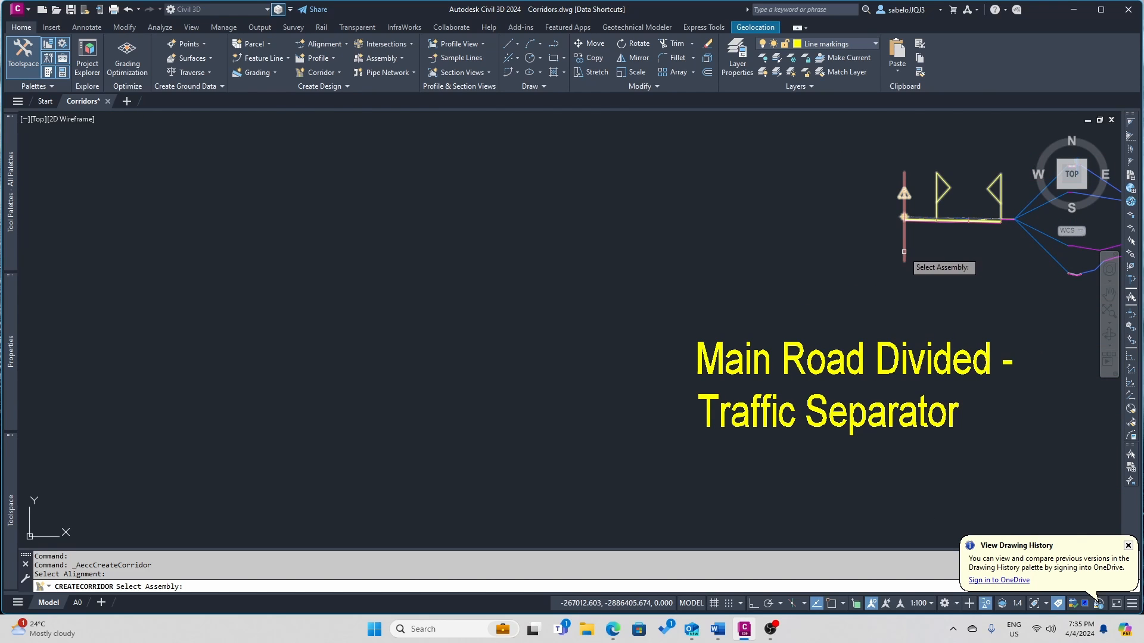
left_click(904, 252)
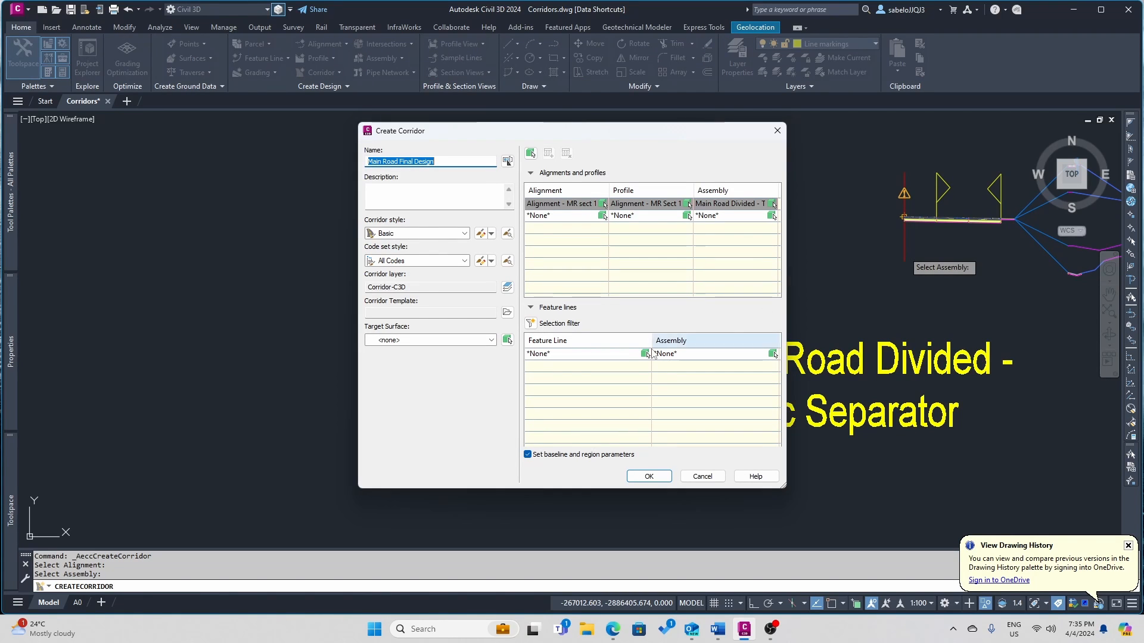
- Set the corridor's target surface to AIW_Existing_Ground and accept the corridor definition for Main Road Final Design
left_click(492, 340)
left_click(444, 361)
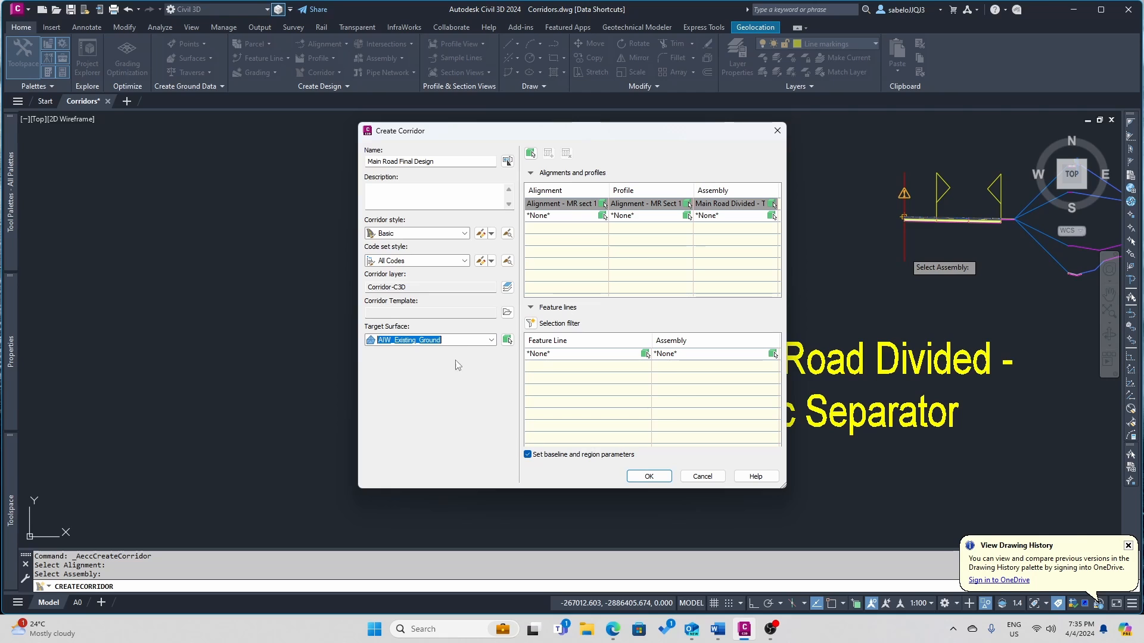
left_click(652, 476)
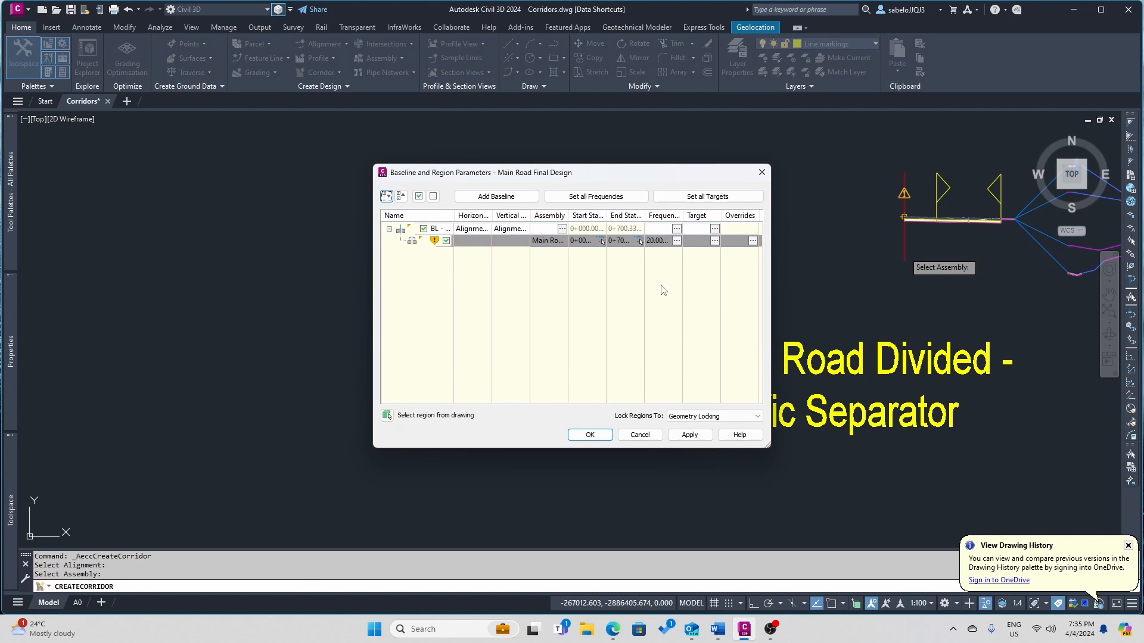
- Set the region's assembly frequency to 10 m along tangents and the curve increment to 10 m
left_click(677, 242)
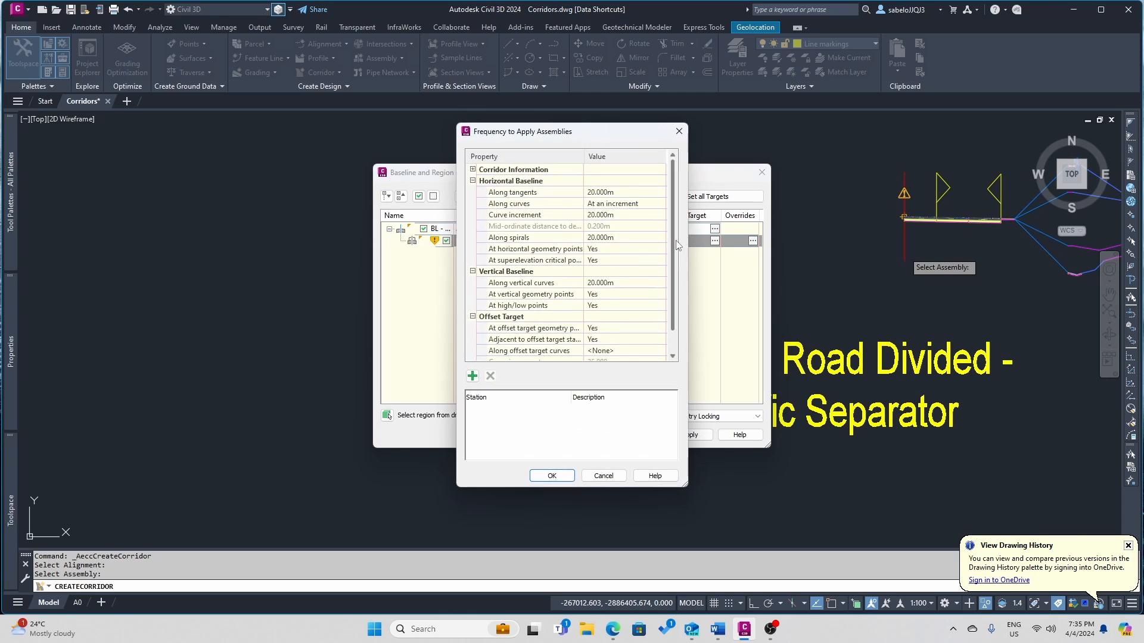
left_click(590, 192)
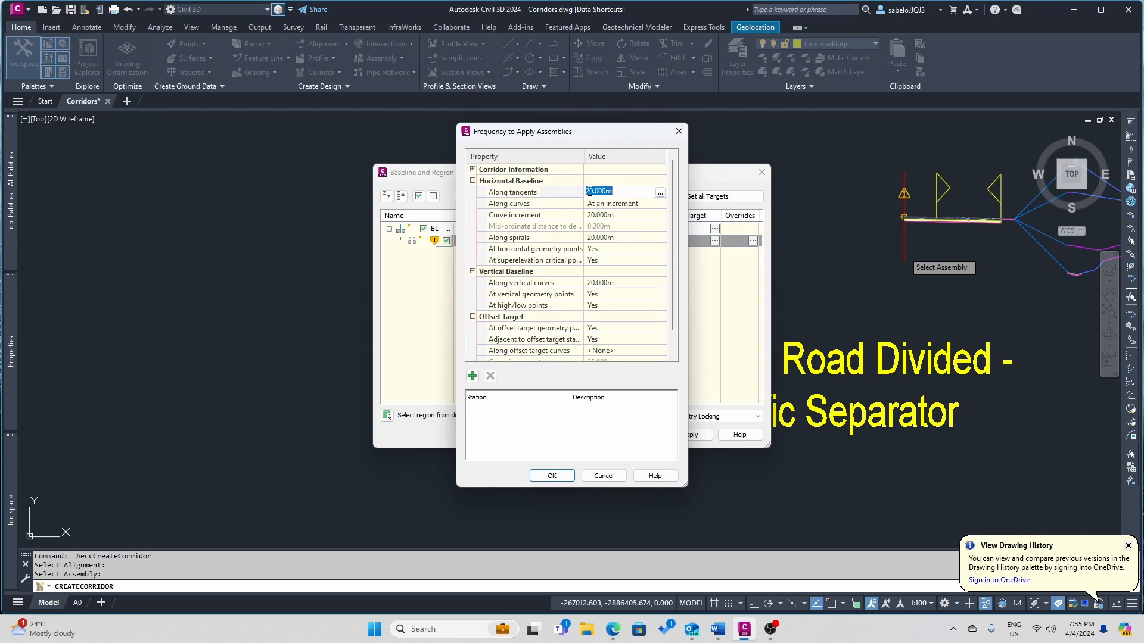
left_click(589, 191)
key("BackSpace")
type("1")
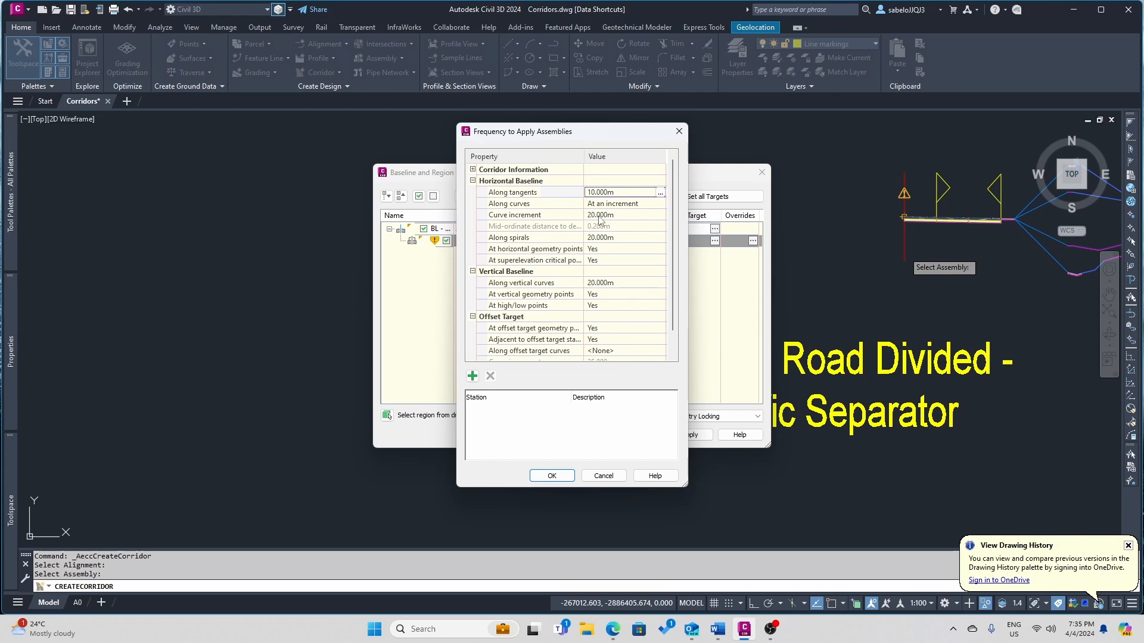
left_click(599, 220)
left_click(597, 219)
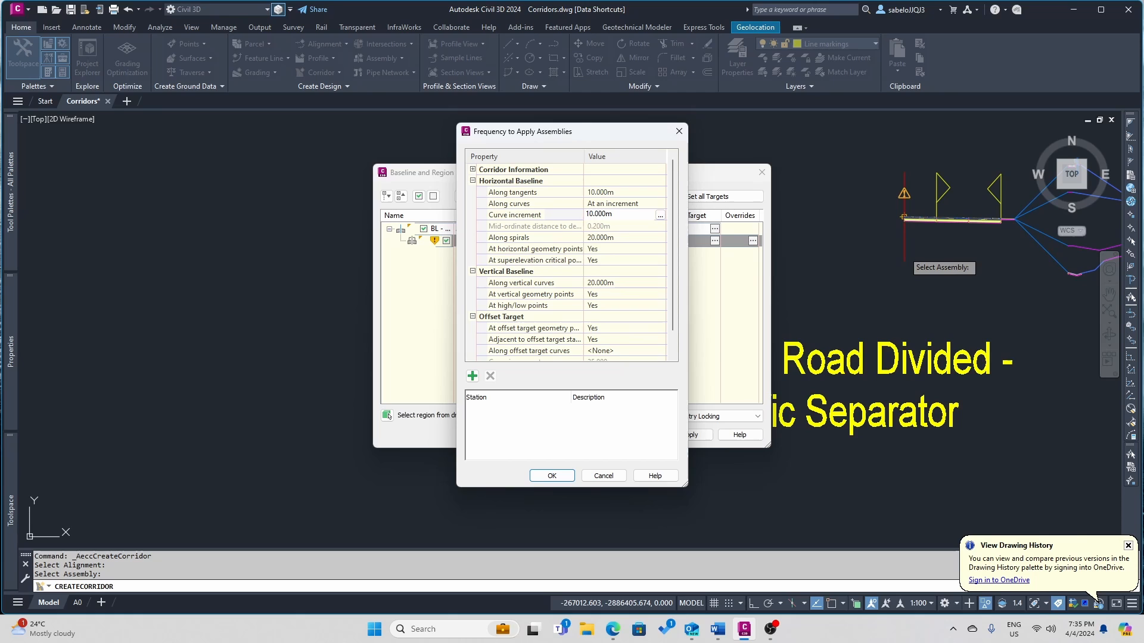
key("Return")
- Set the frequency along spirals to 10 m, edit the vertical curve frequency, and accept the frequency settings
left_click(592, 238)
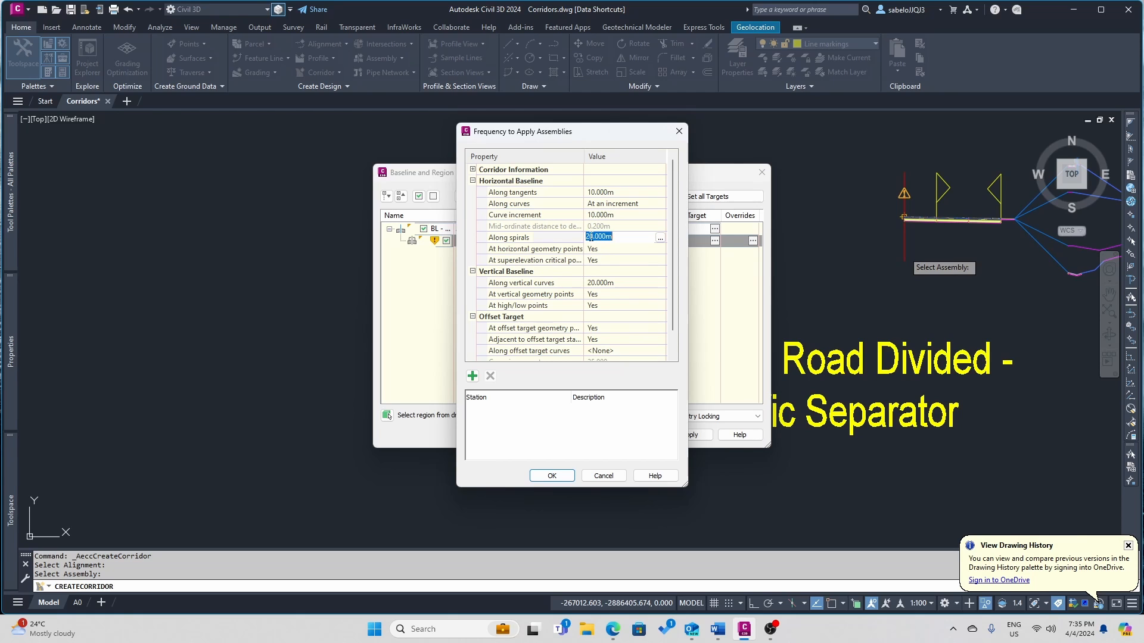
left_click(591, 237)
type("1")
key("Return")
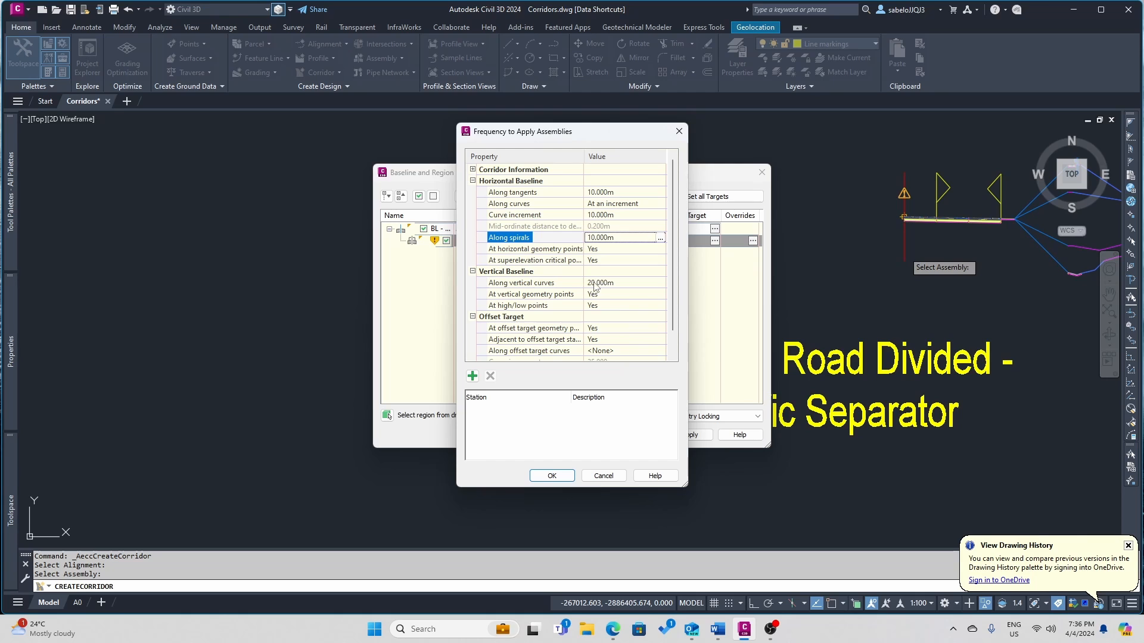
left_click(594, 283)
left_click(595, 284)
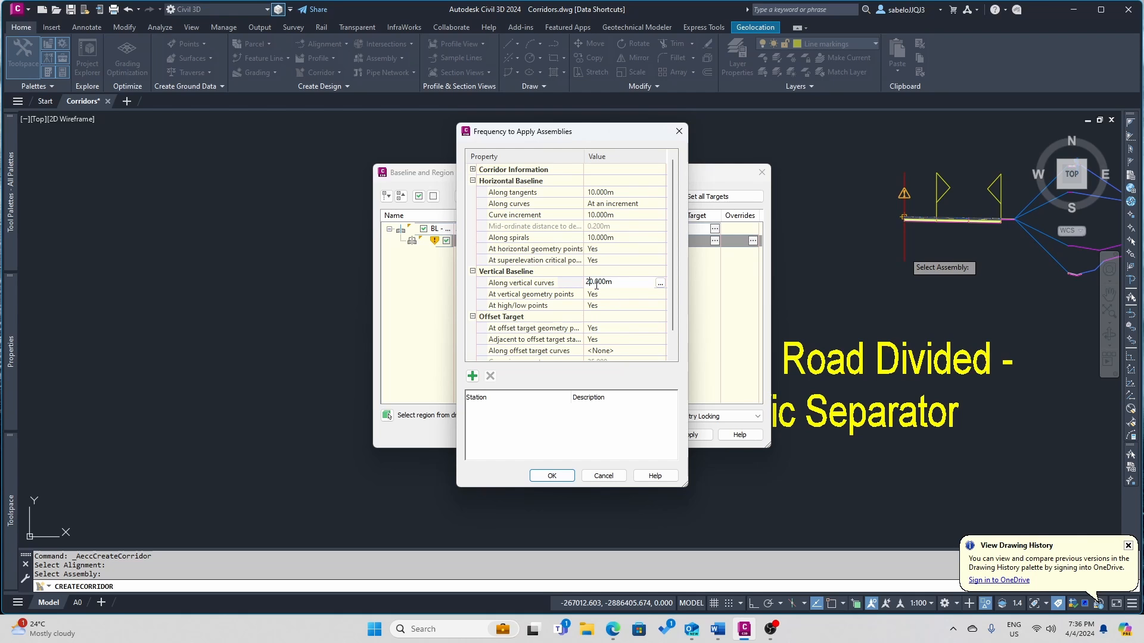
left_click(545, 476)
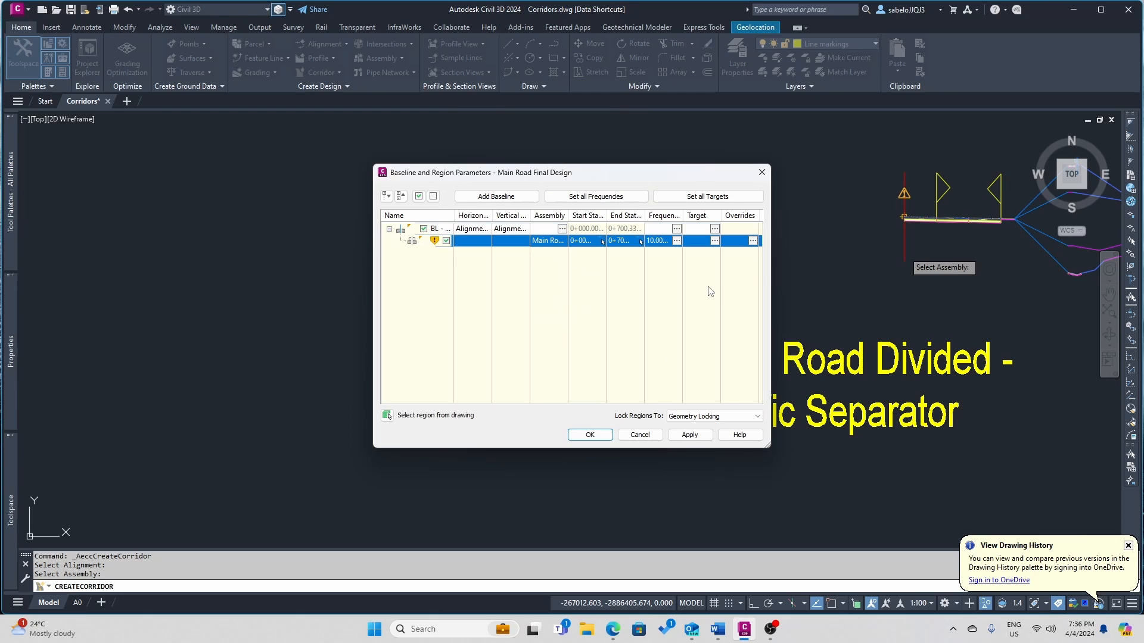
- Set the region's end station to about 0+699.01 m by picking the end of the traffic separator island before the intersection
left_click(619, 241)
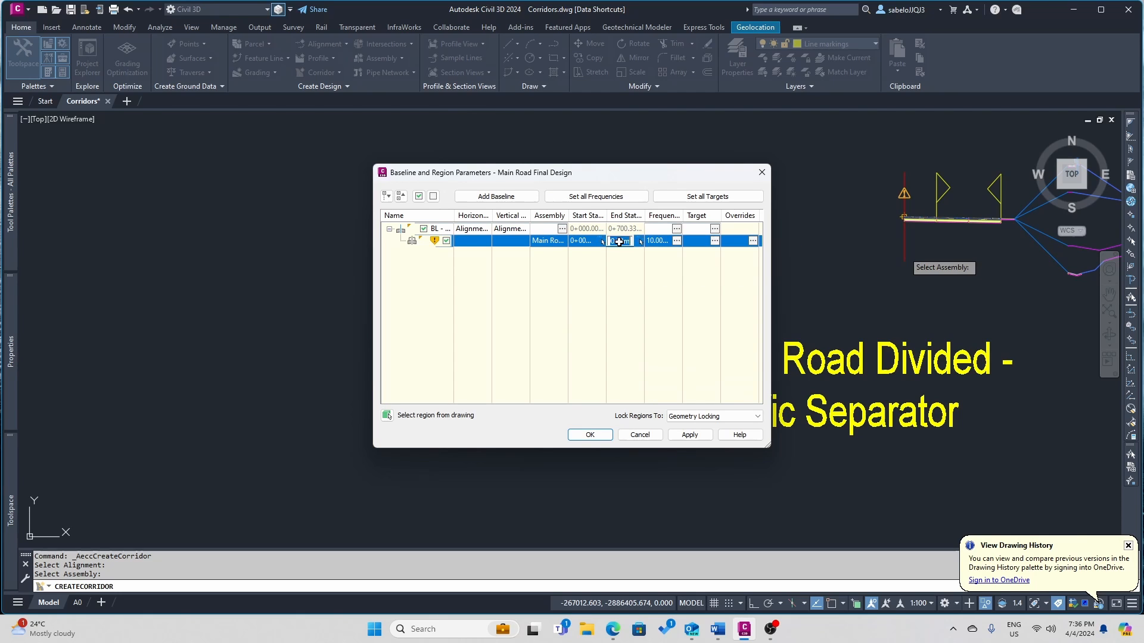
left_click(628, 283)
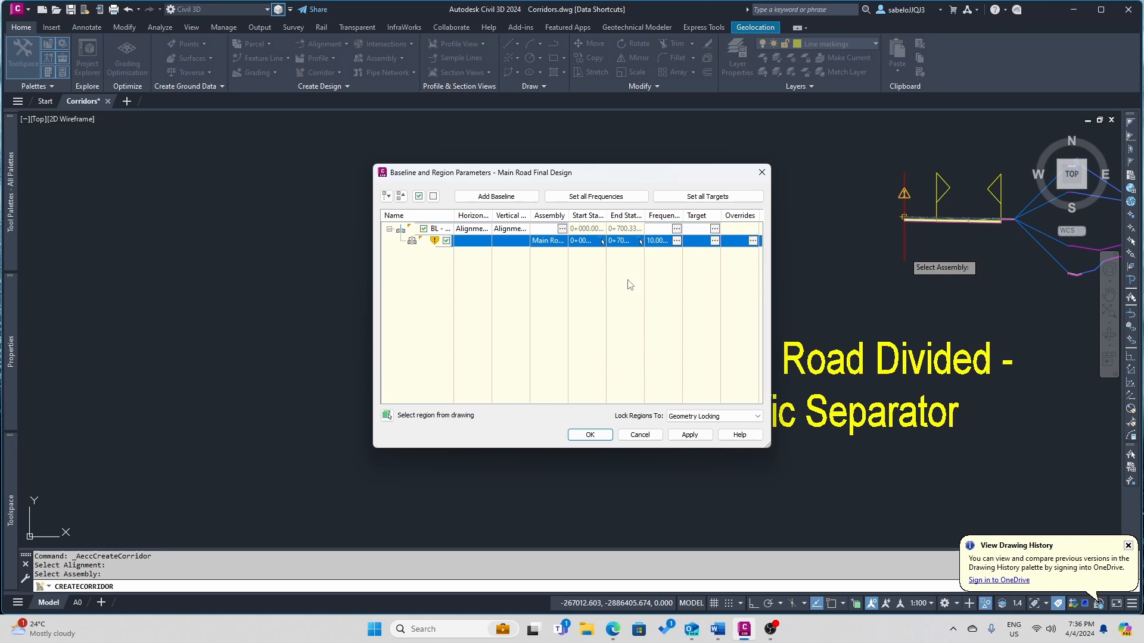
left_click(641, 241)
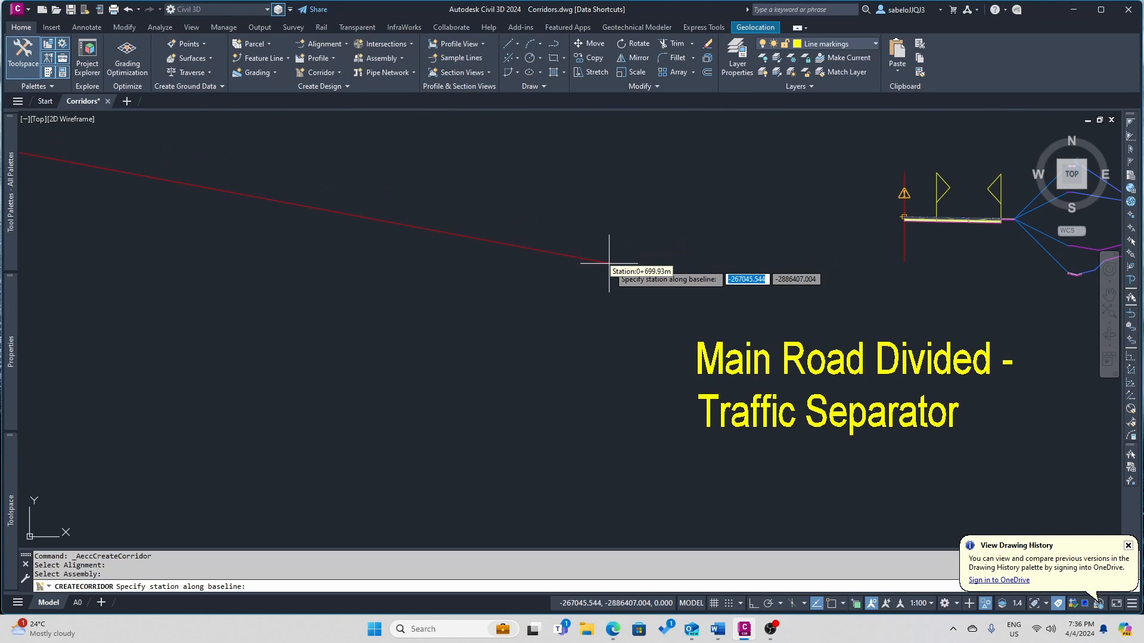
scroll(609, 262, "down", 8)
scroll(516, 241, "up", 10)
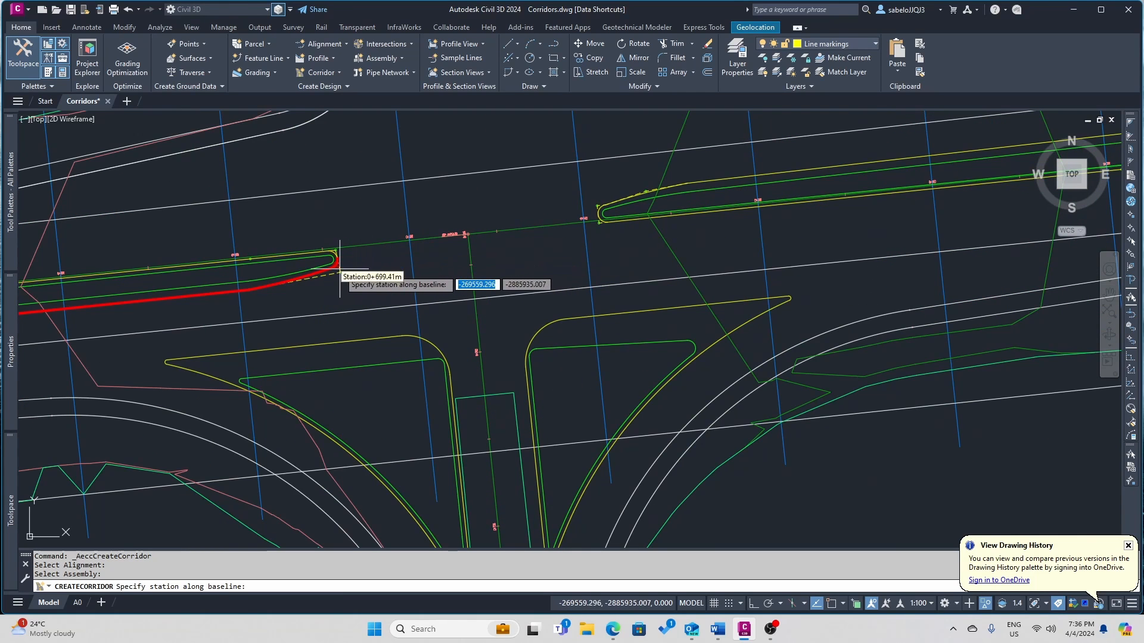
scroll(364, 258, "up", 5)
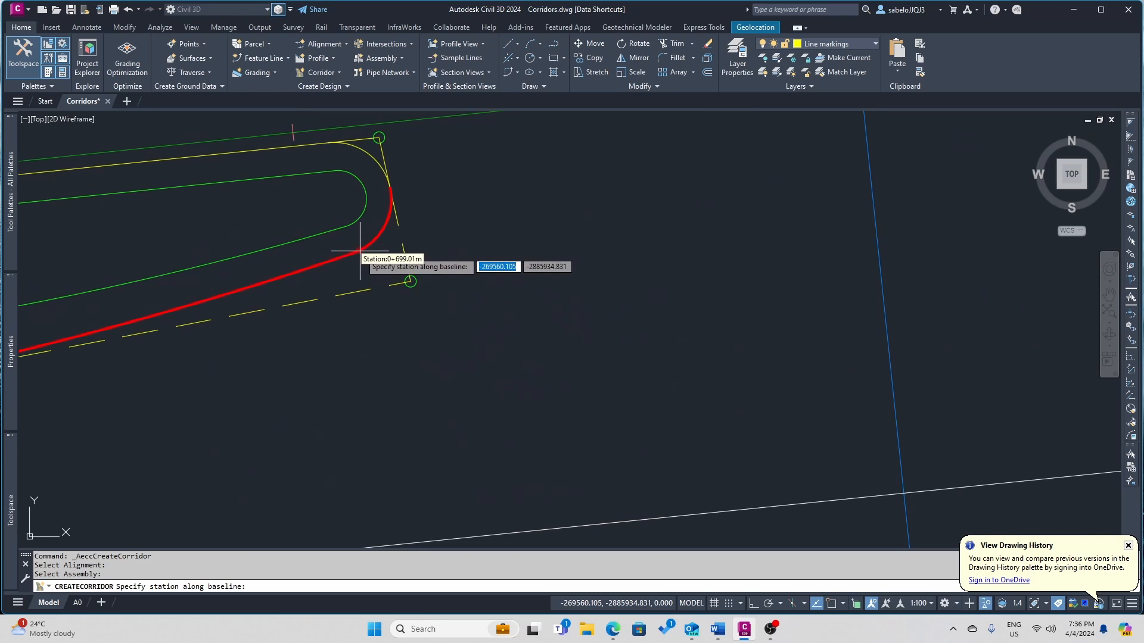
left_click(360, 251)
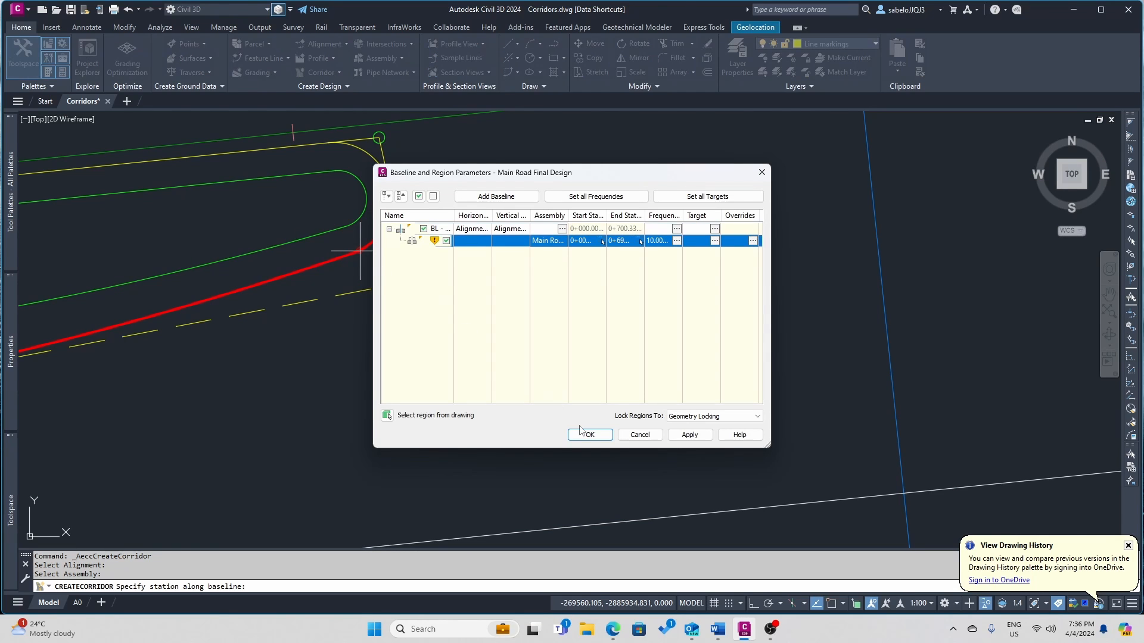
- Apply the region parameters, rebuild the Main Road Final Design corridor, accept the settings and dismiss the event list
left_click(690, 435)
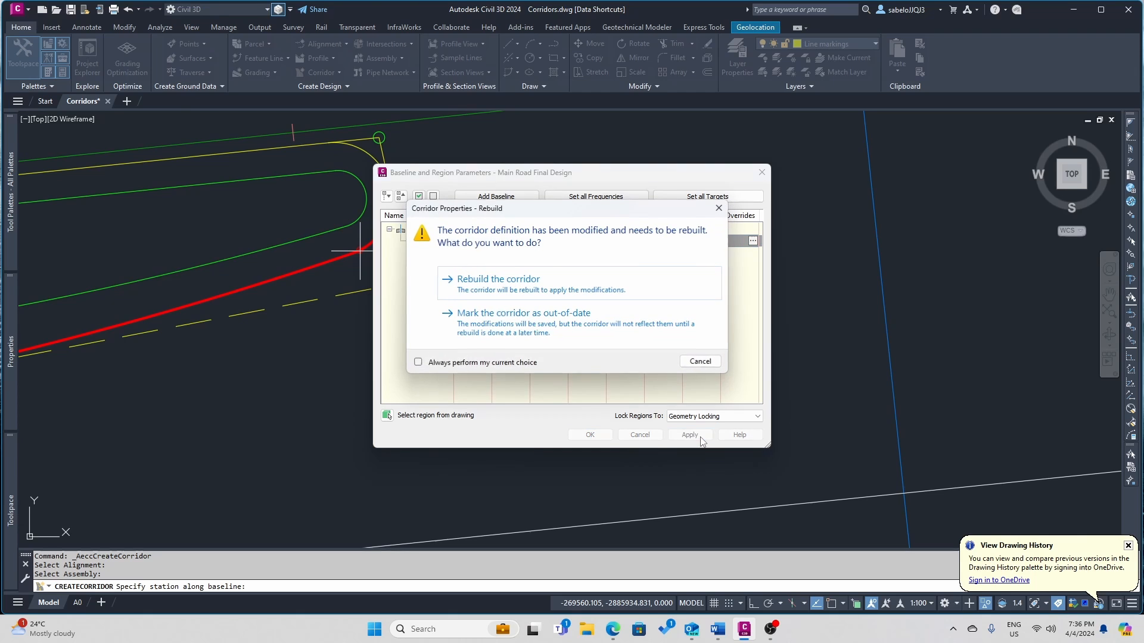
left_click(498, 285)
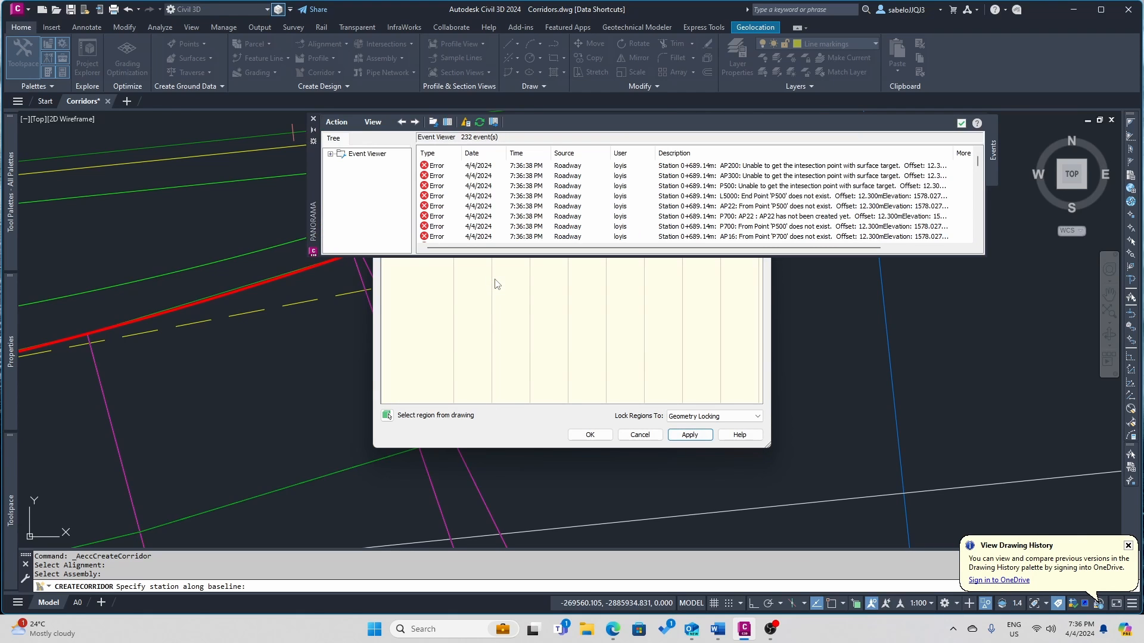
left_click(590, 434)
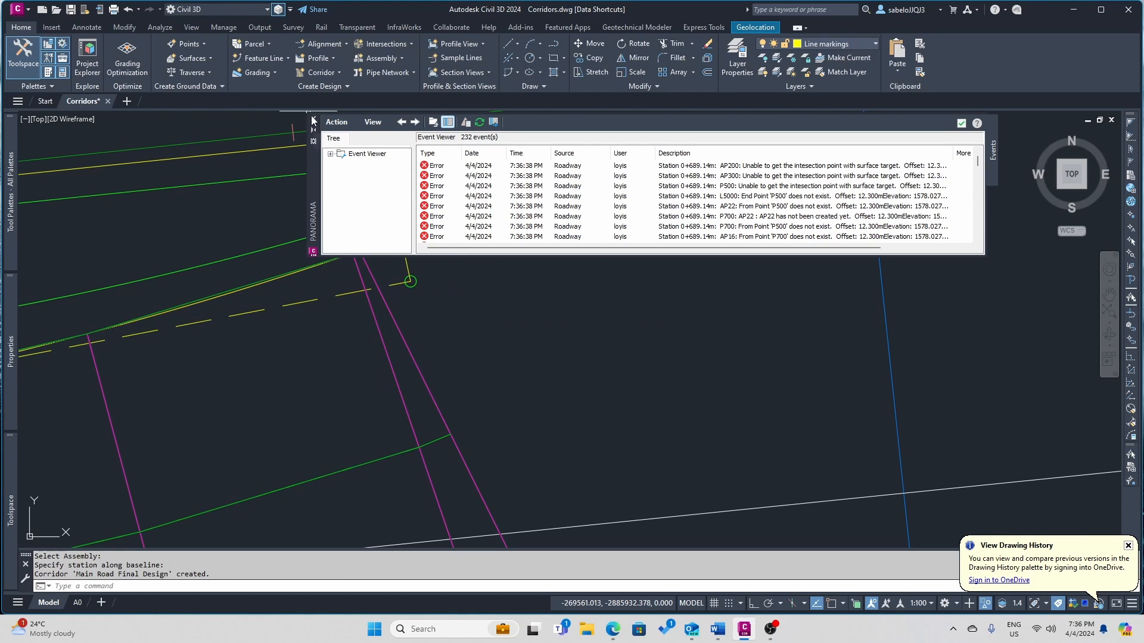
left_click(313, 117)
- Examine the built corridor in plan along the right-hand carriageway, from the intersection down the straight and around the curve
scroll(478, 241, "down", 3)
scroll(477, 241, "down", 2)
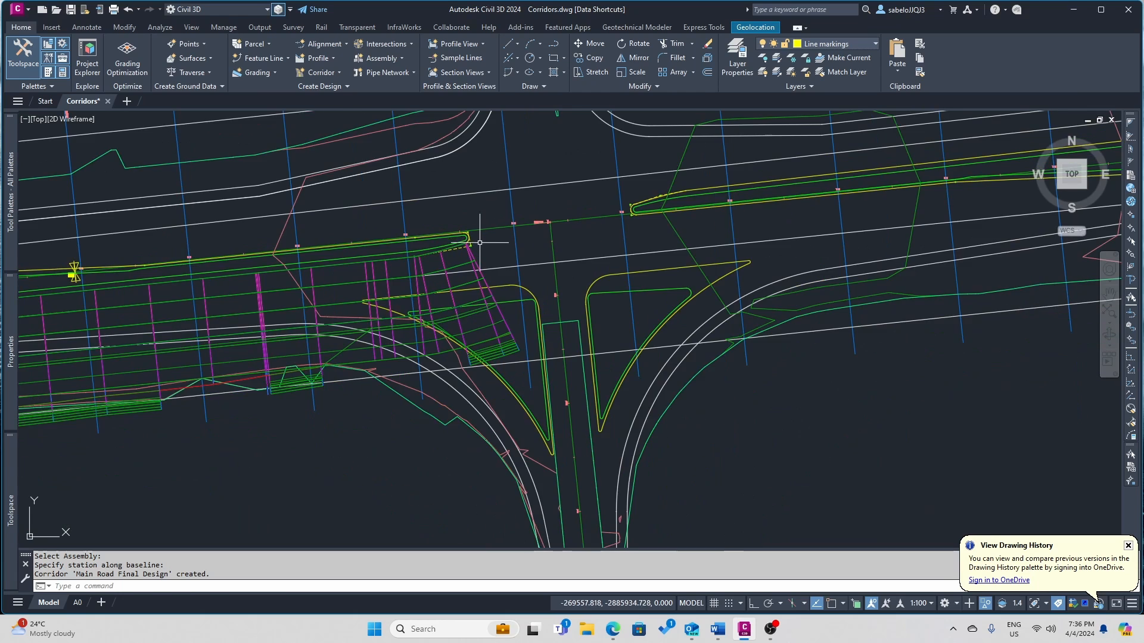
scroll(320, 284, "down", 2)
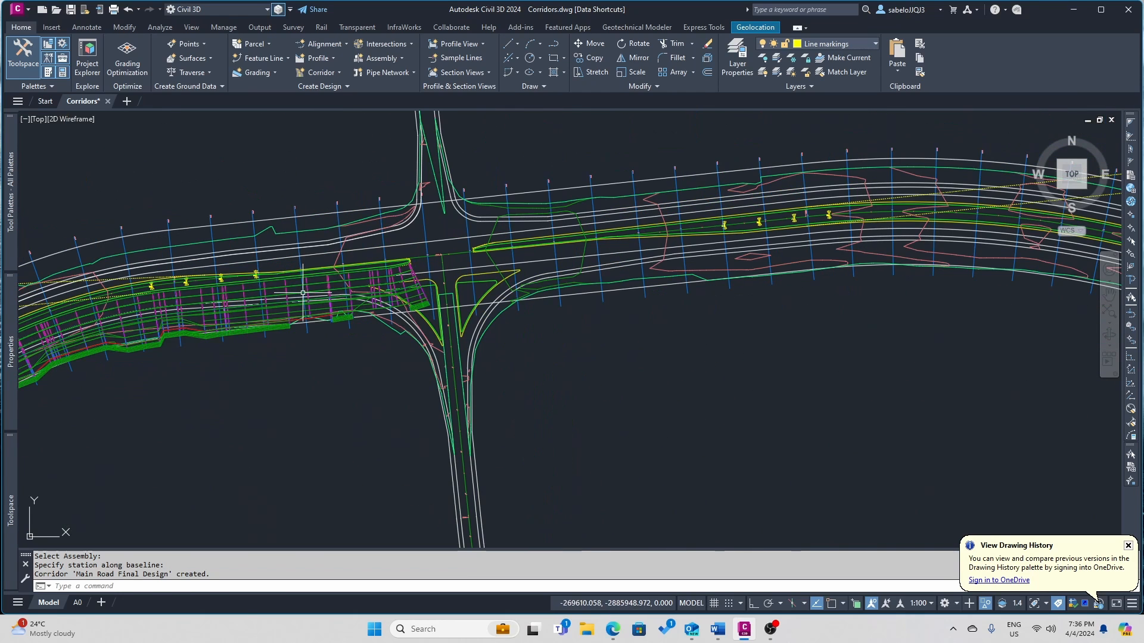
scroll(212, 332, "down", 6)
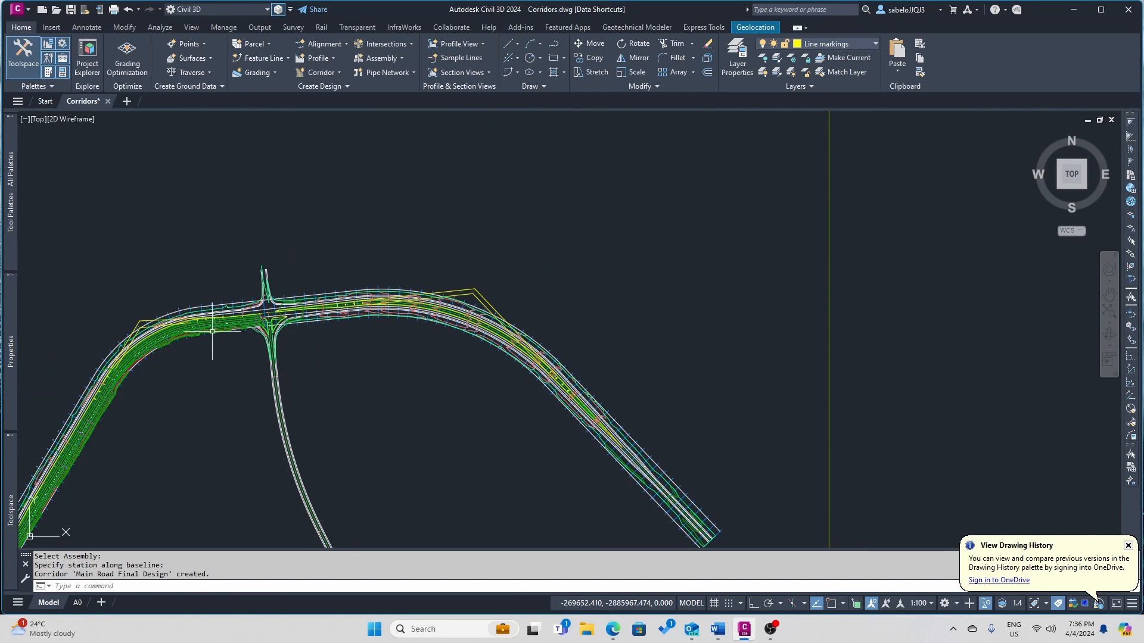
scroll(159, 372, "up", 8)
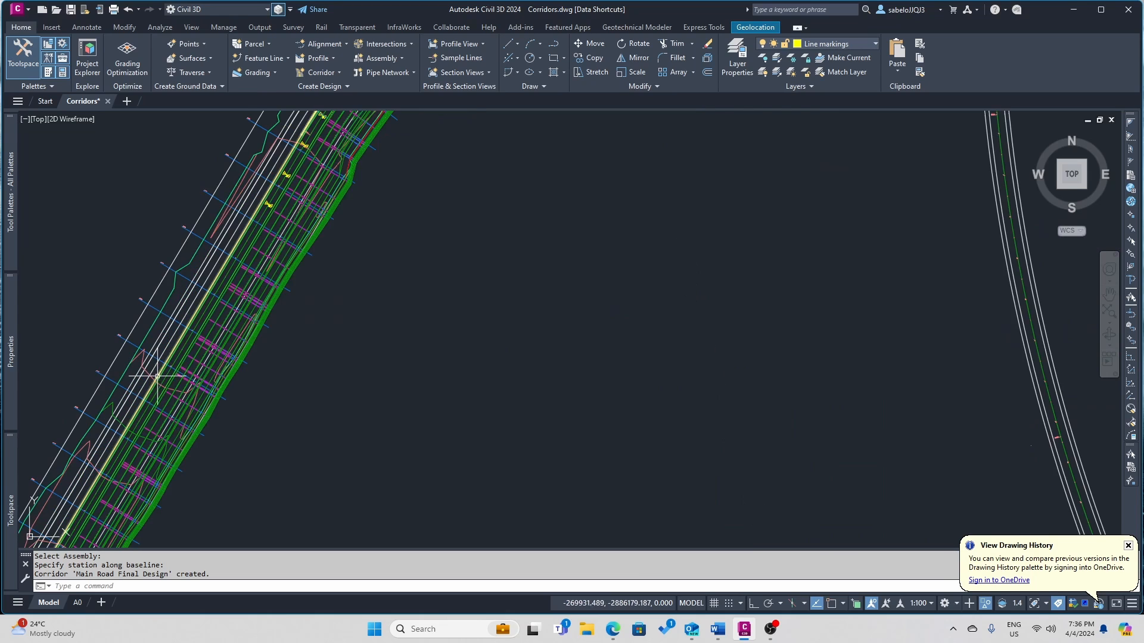
scroll(229, 370, "up", 2)
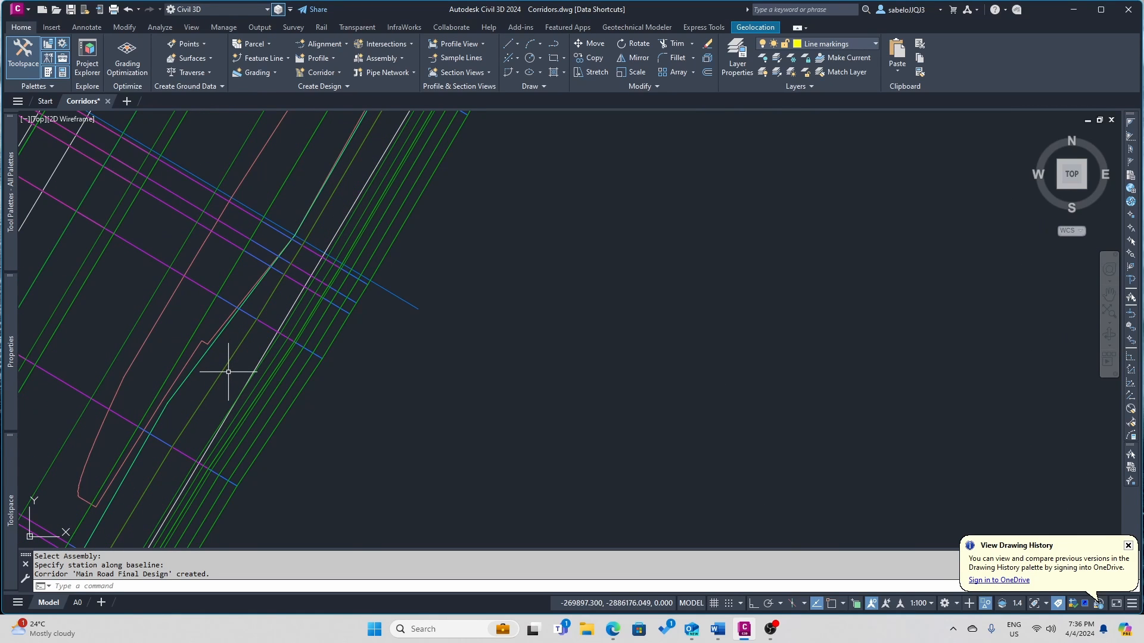
scroll(228, 371, "down", 1)
scroll(280, 326, "down", 5)
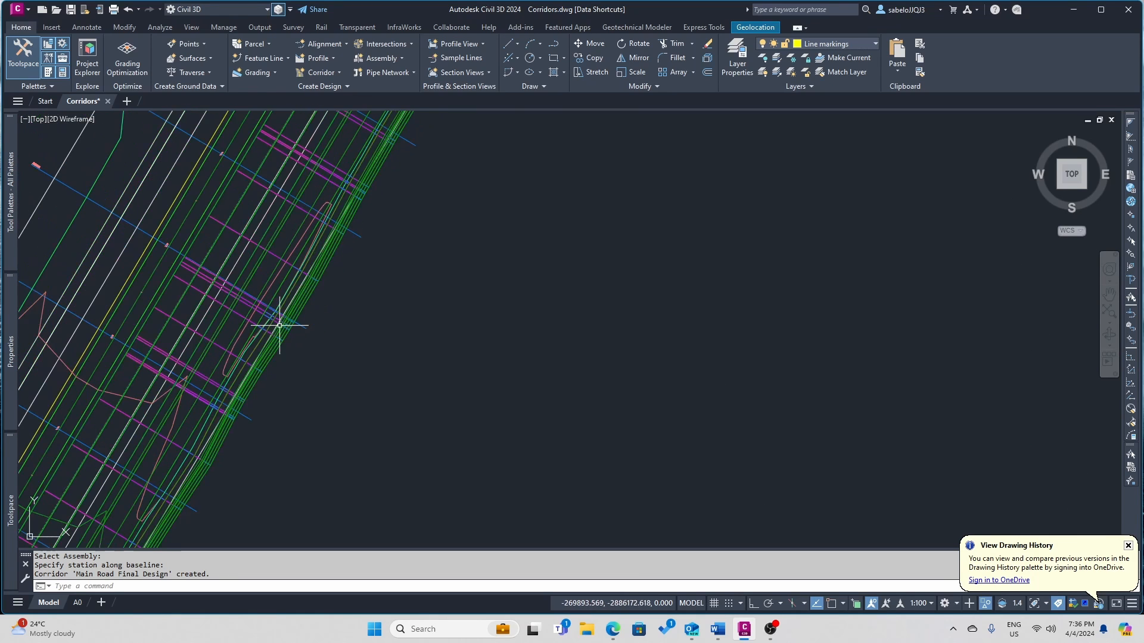
scroll(280, 326, "down", 4)
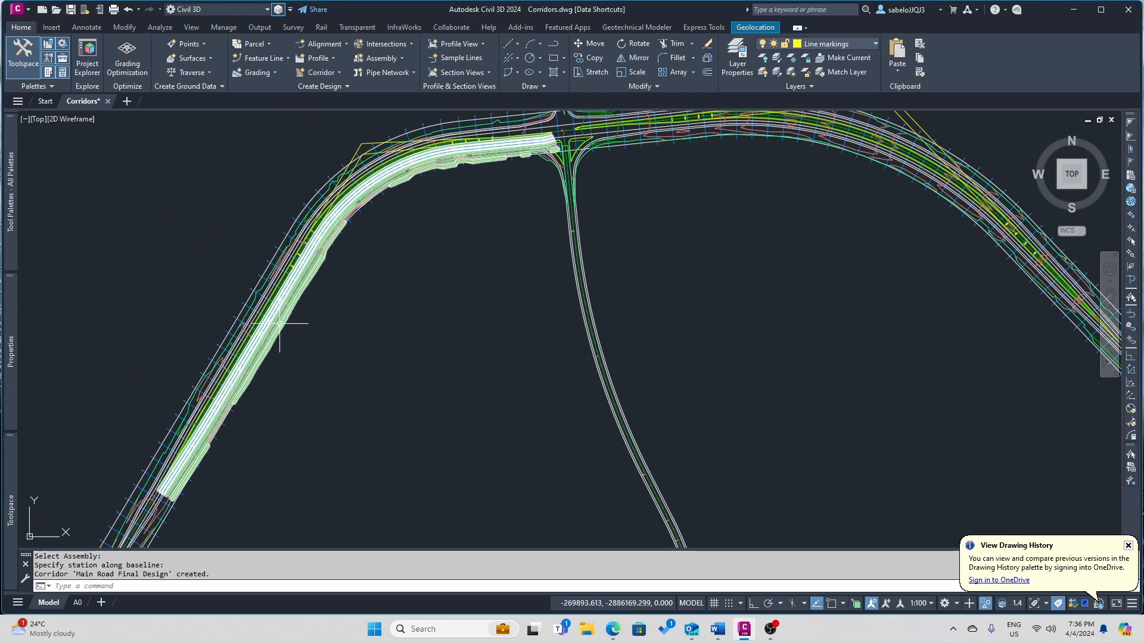
scroll(444, 138, "up", 5)
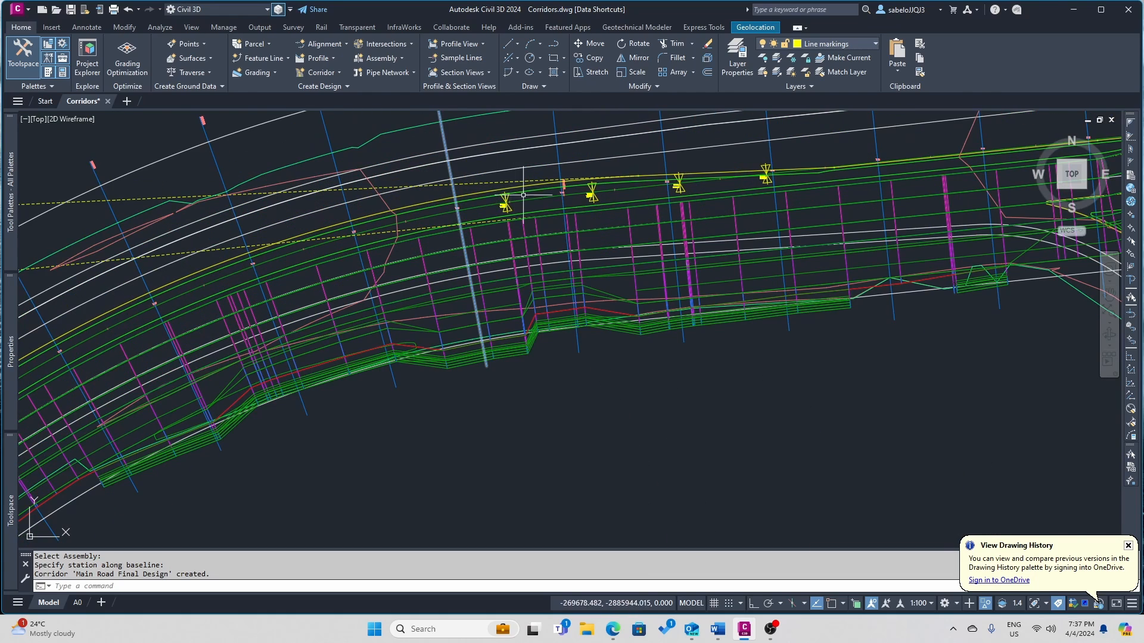
scroll(729, 222, "down", 2)
scroll(729, 223, "down", 2)
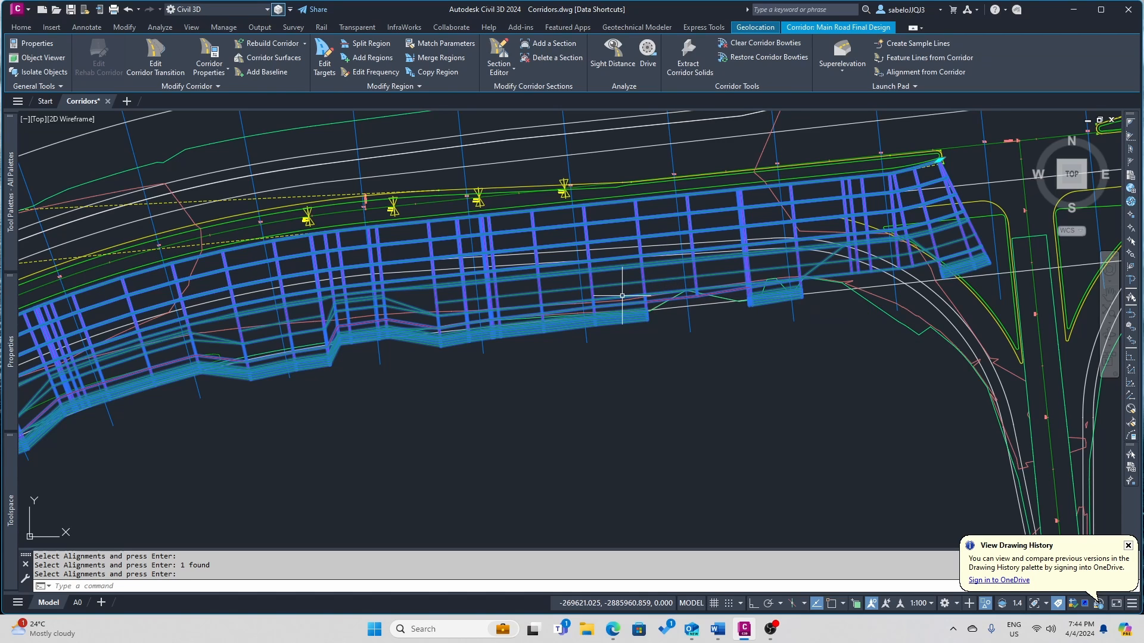
- Open the target mapping from the region properties of the Main Road Final Design corridor's region
mouse_move(622, 295)
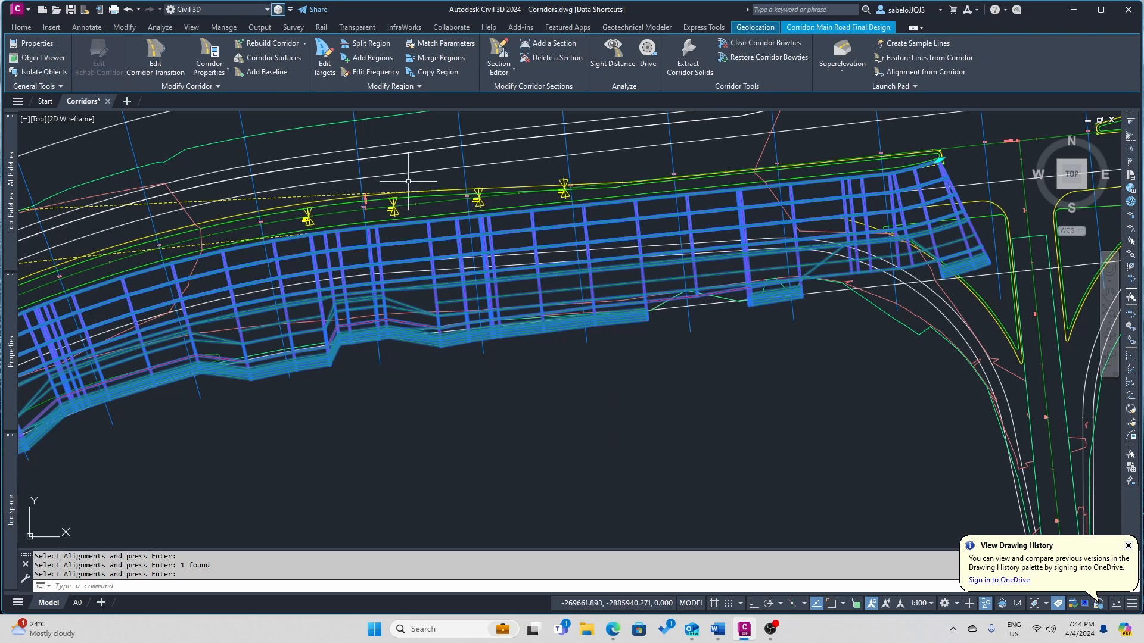
left_click(419, 87)
left_click(426, 116)
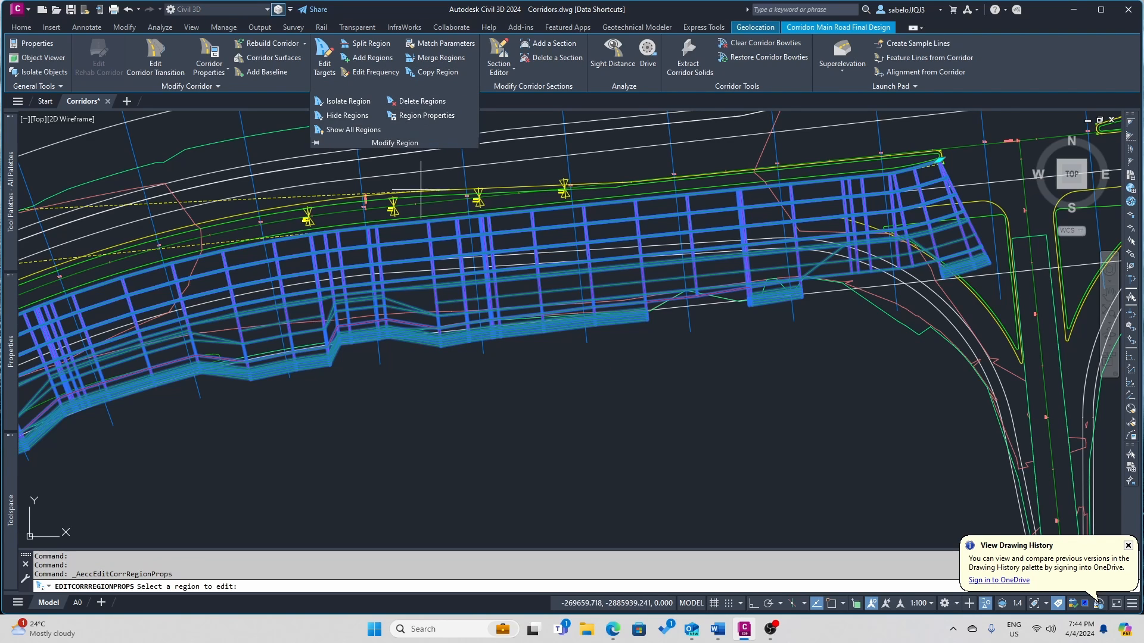
left_click(442, 273)
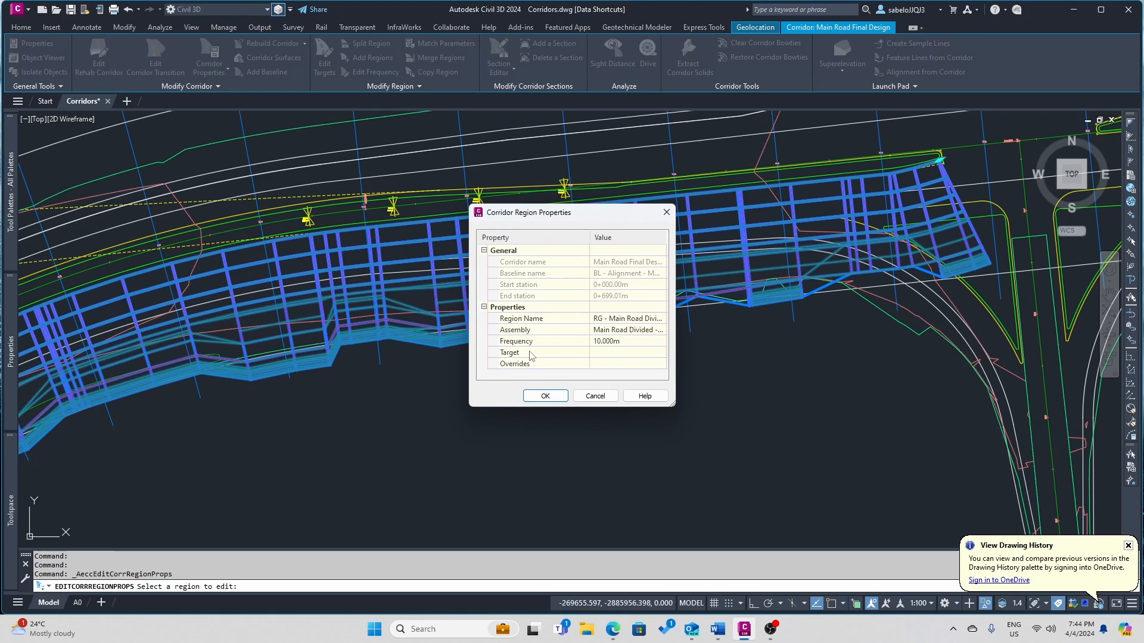
left_click(629, 353)
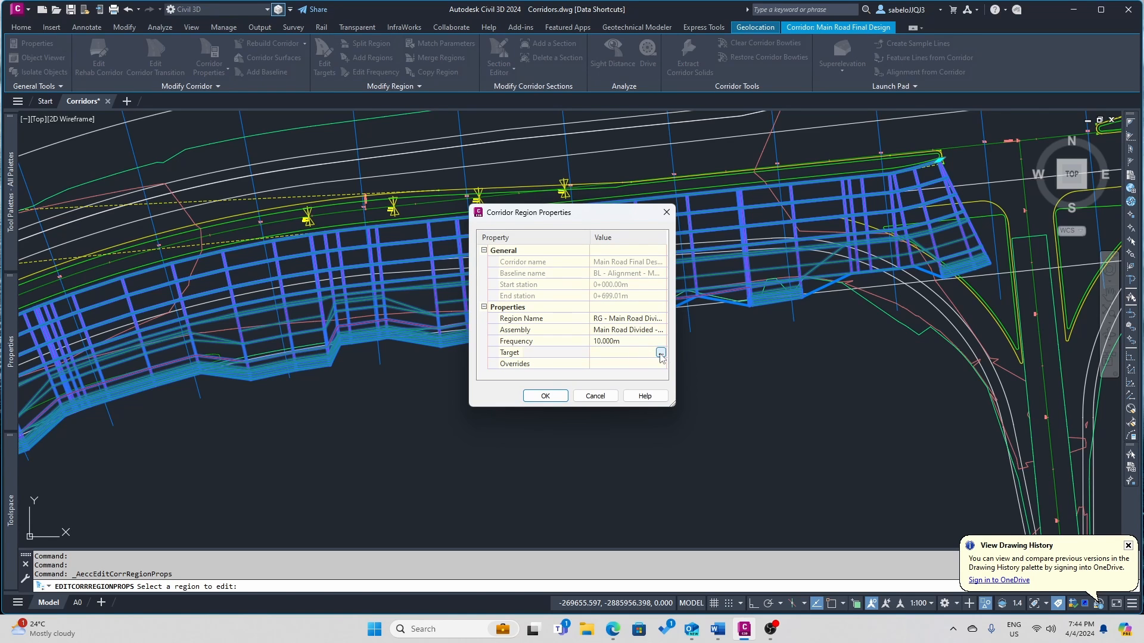
left_click(660, 353)
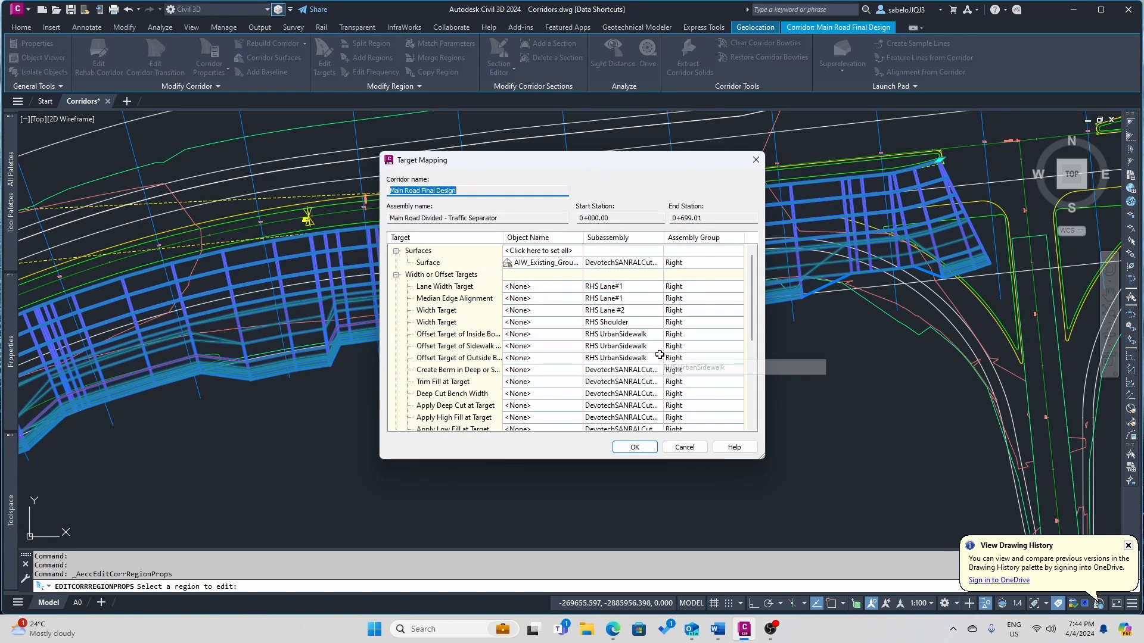
- Set the Lane Width Target of RHS Lane#1 to the alignment Main Road RHS Lane #1
left_click(526, 287)
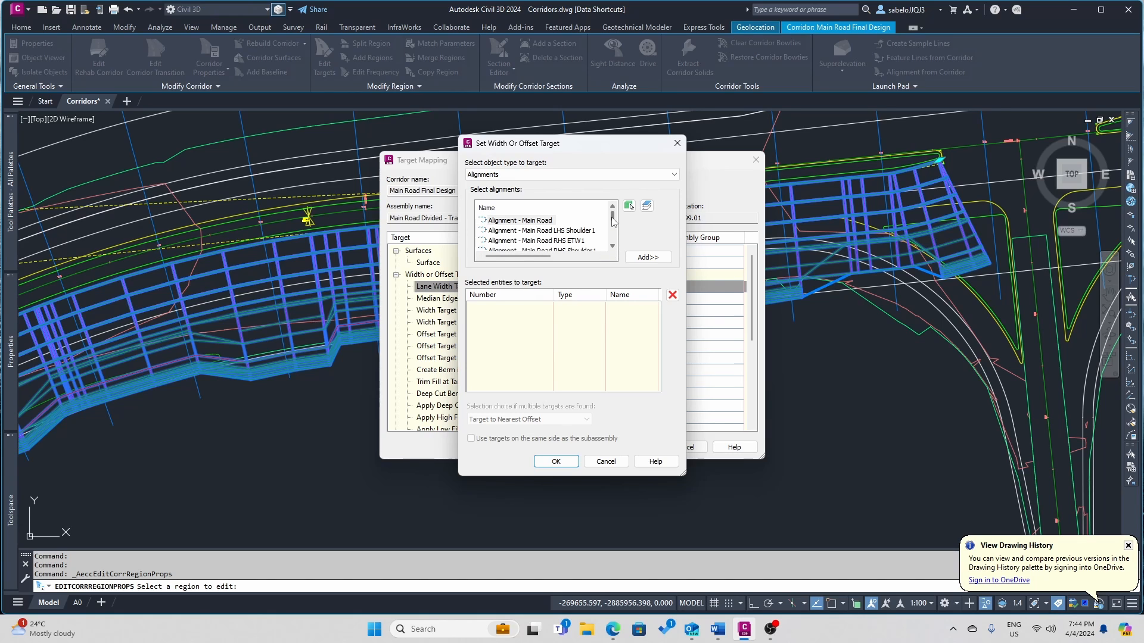
scroll(612, 221, "down", 2)
scroll(613, 222, "down", 1)
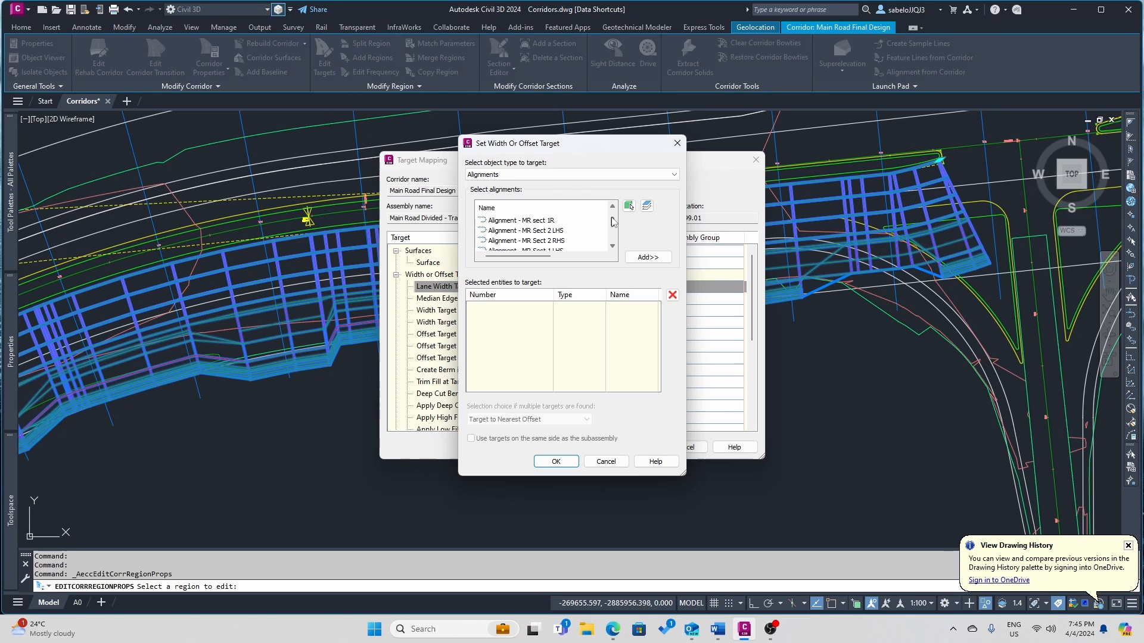
scroll(612, 222, "down", 3)
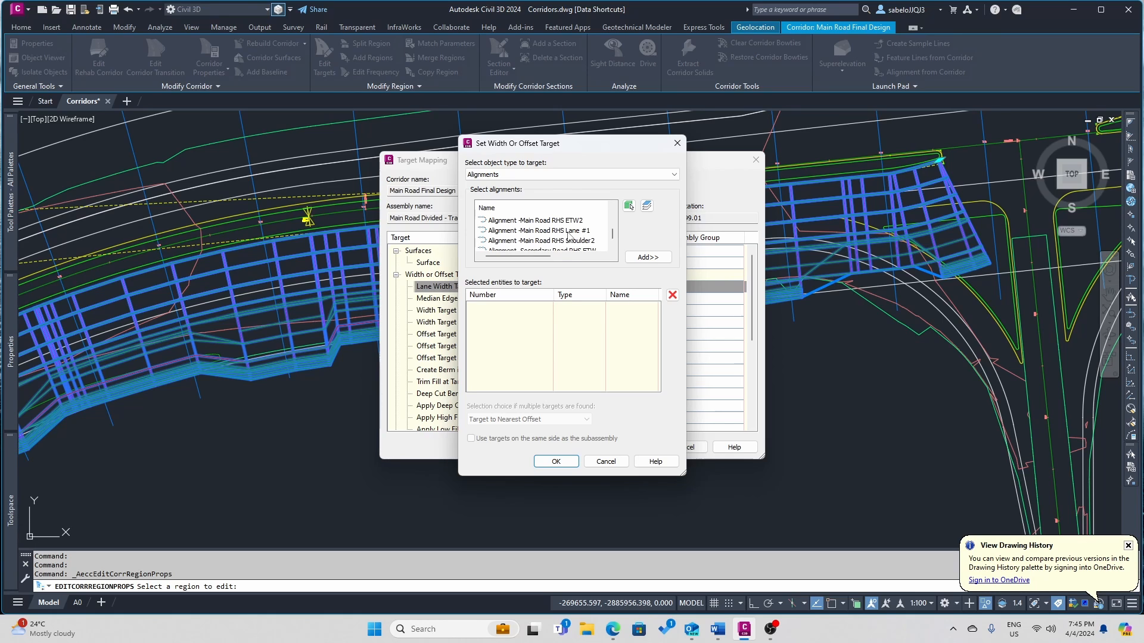
left_click(566, 230)
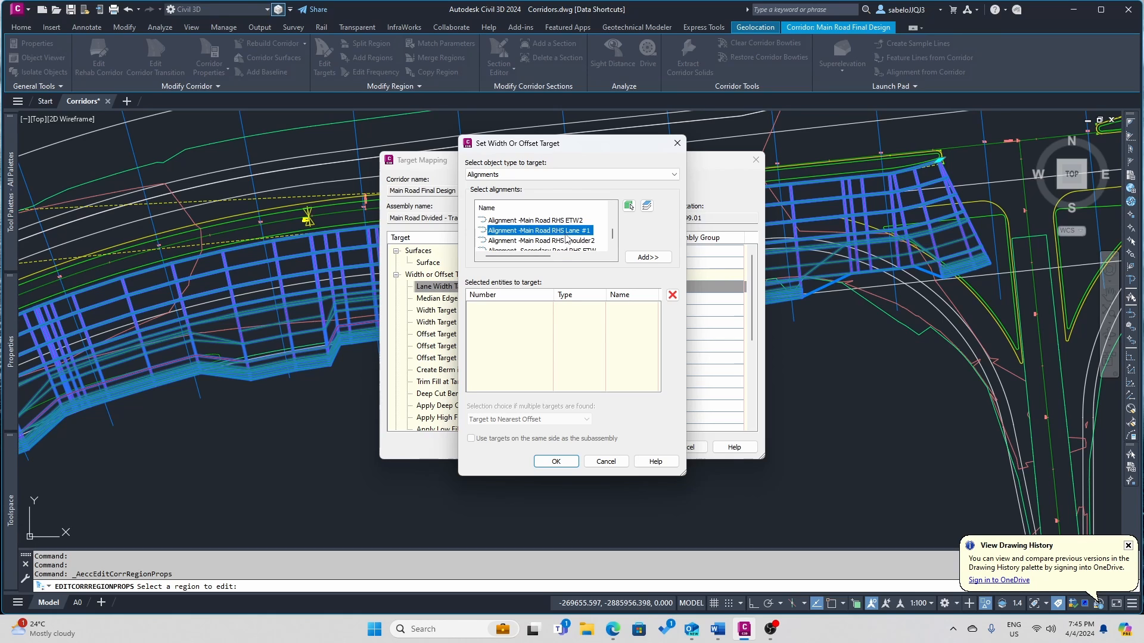
left_click(647, 258)
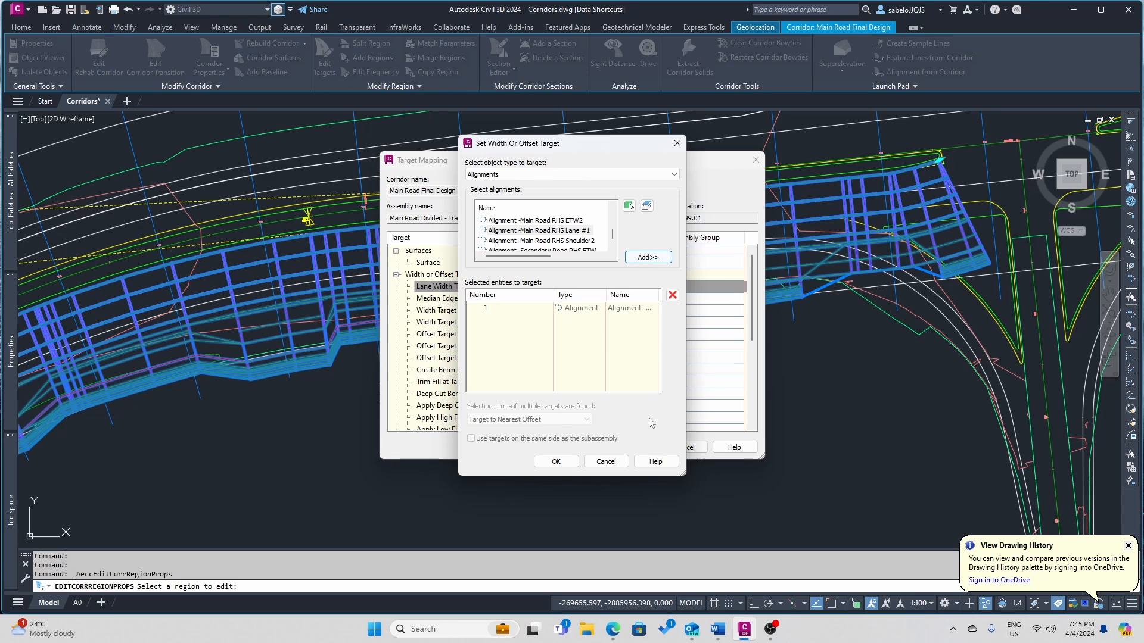
left_click(553, 462)
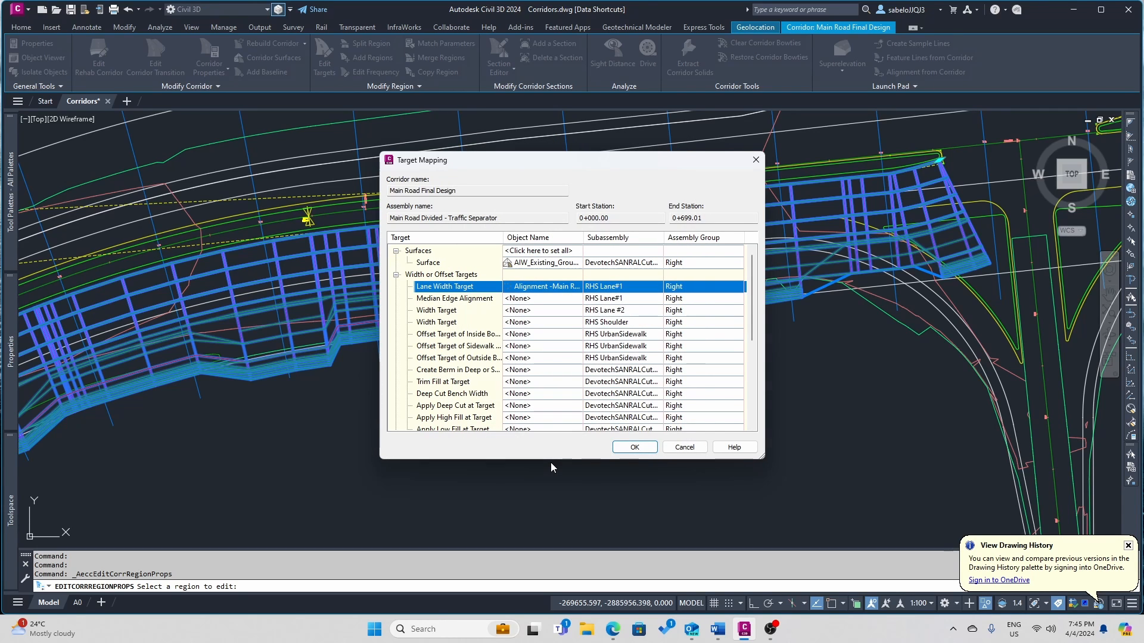
- Set the Median Edge Alignment target of RHS Lane#1 to the traffic separator's edge polyline, picked from the drawing
left_click(517, 298)
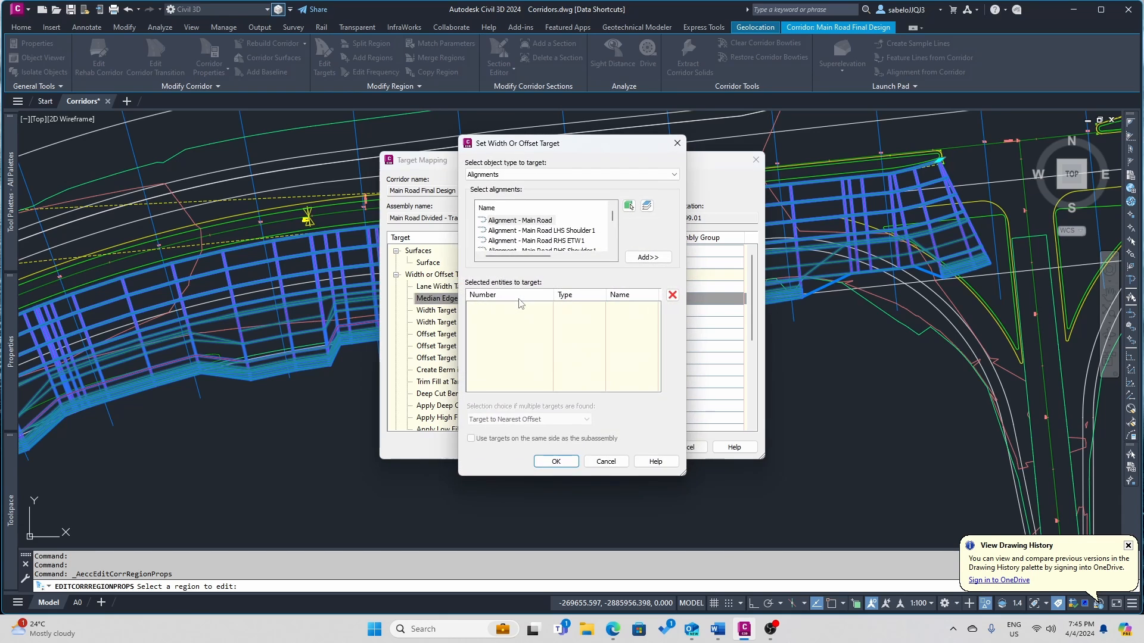
left_click(675, 174)
left_click(592, 197)
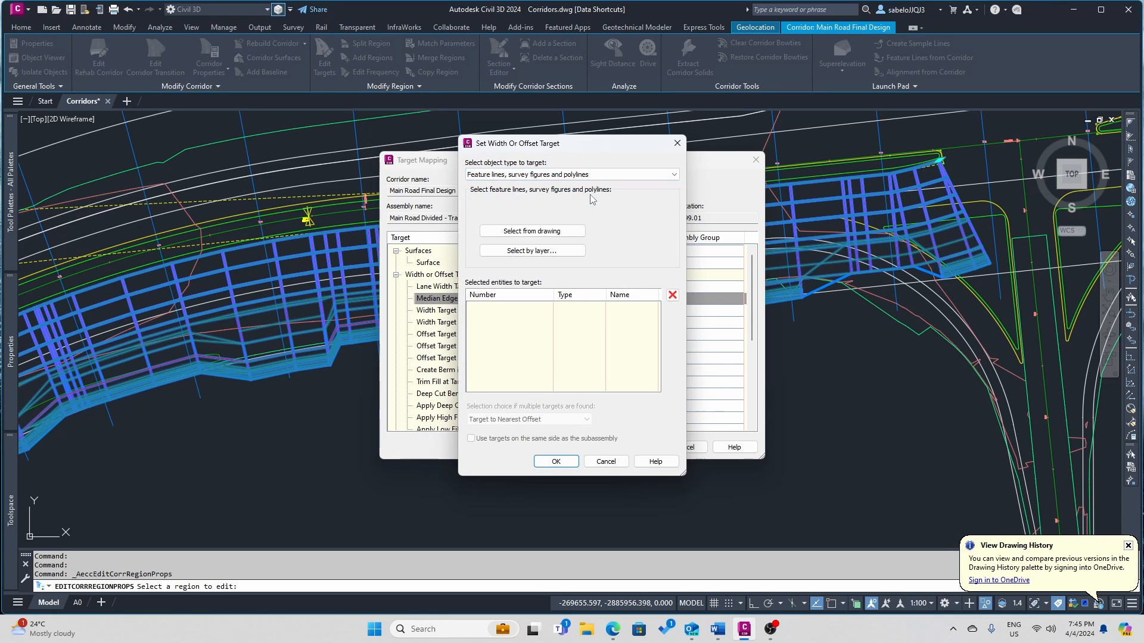
left_click(532, 231)
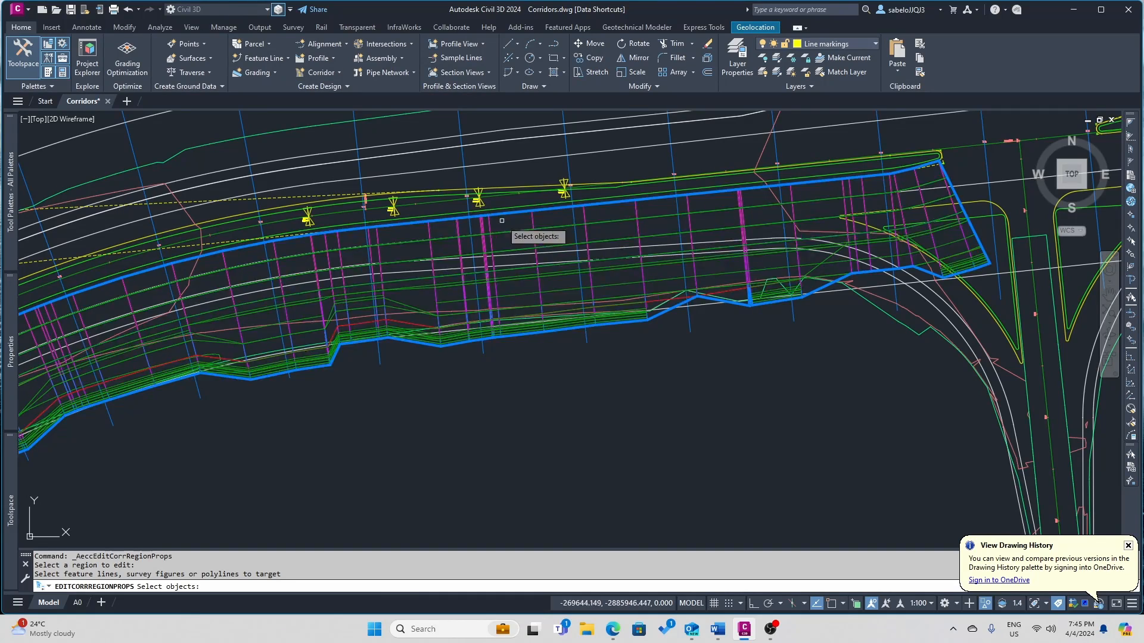
left_click(446, 213)
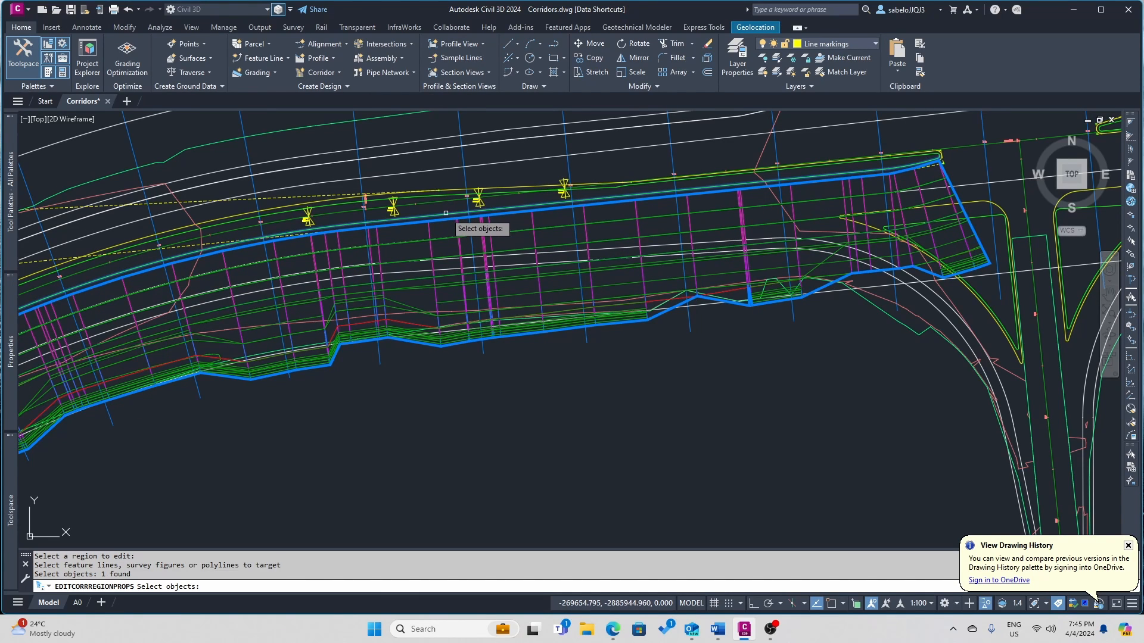
key("Return")
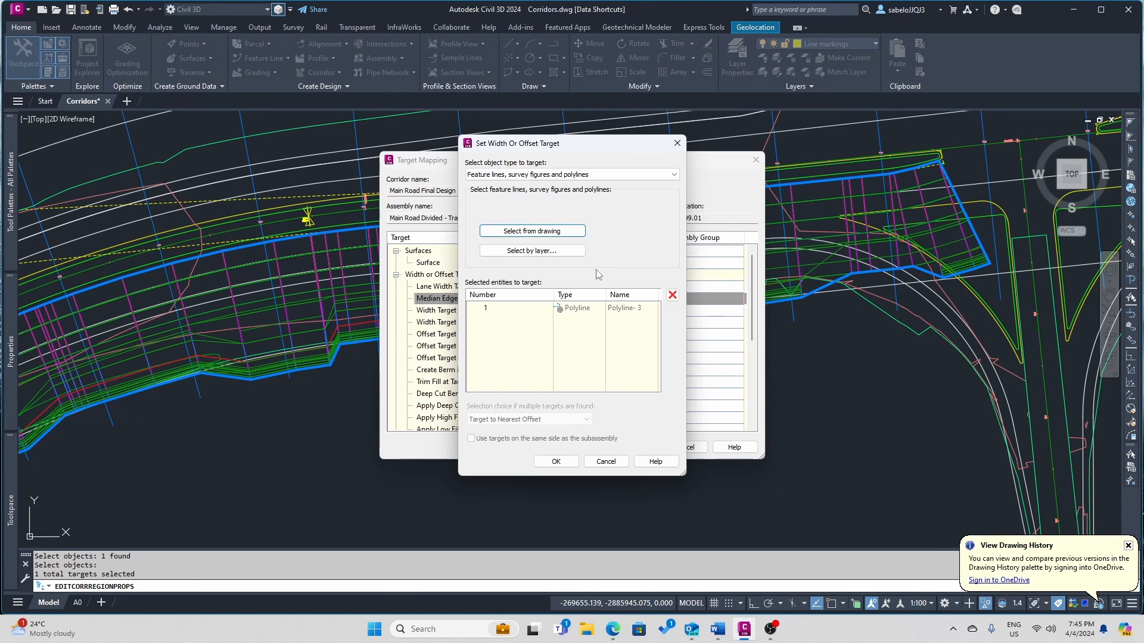
left_click(560, 462)
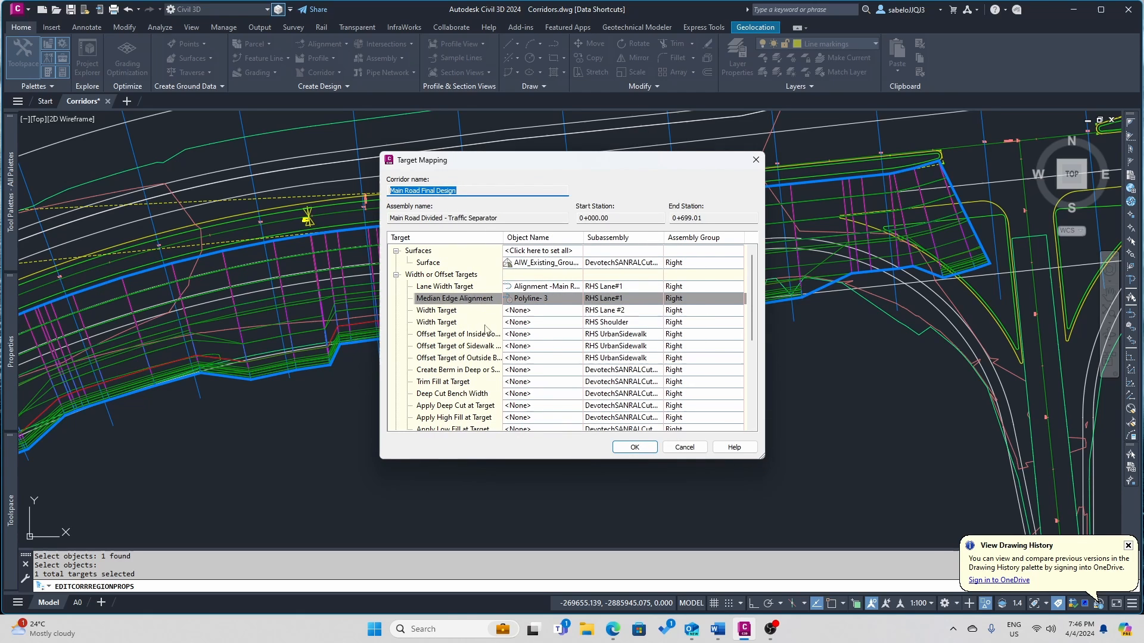
- Set the Width Target of RHS Lane #2 to the alignment Main Road RHS ETW1
left_click(519, 312)
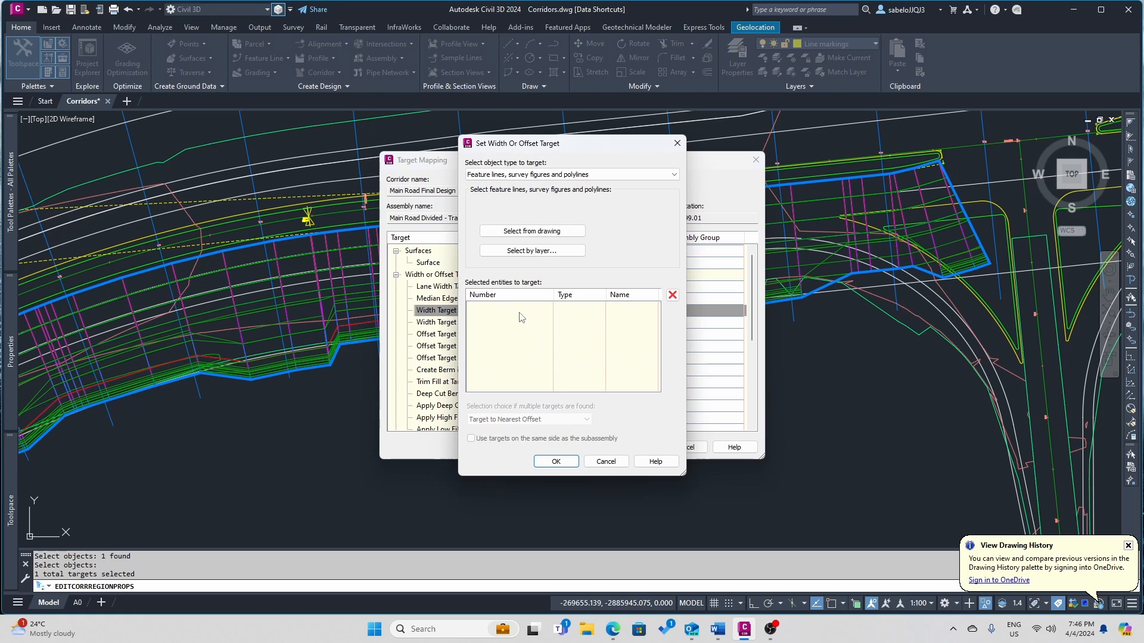
left_click(674, 175)
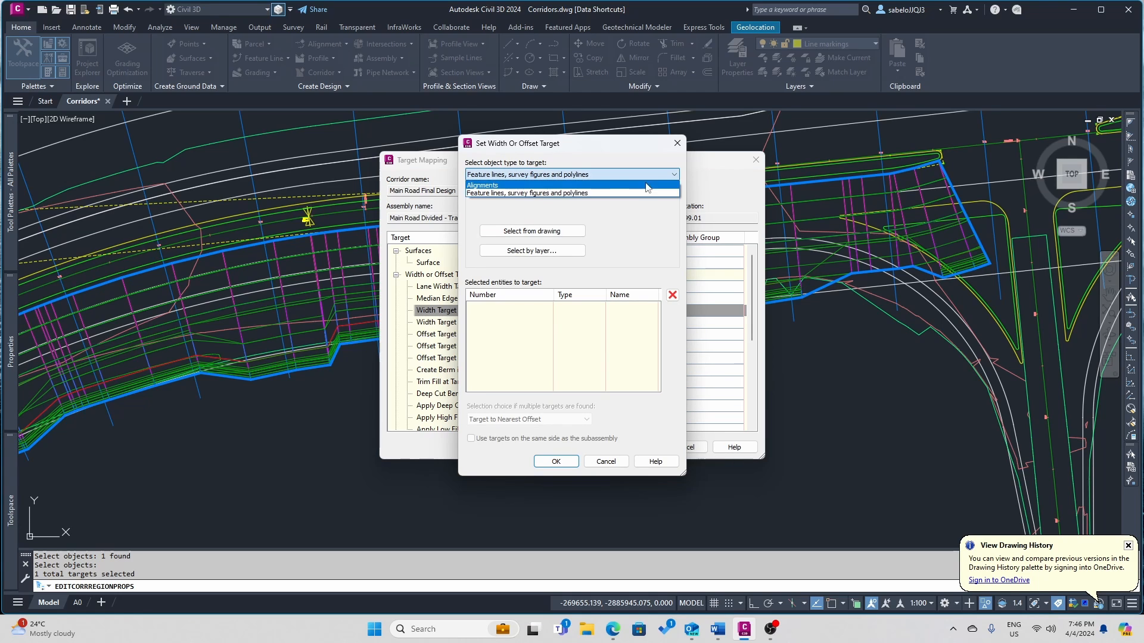
left_click(620, 192)
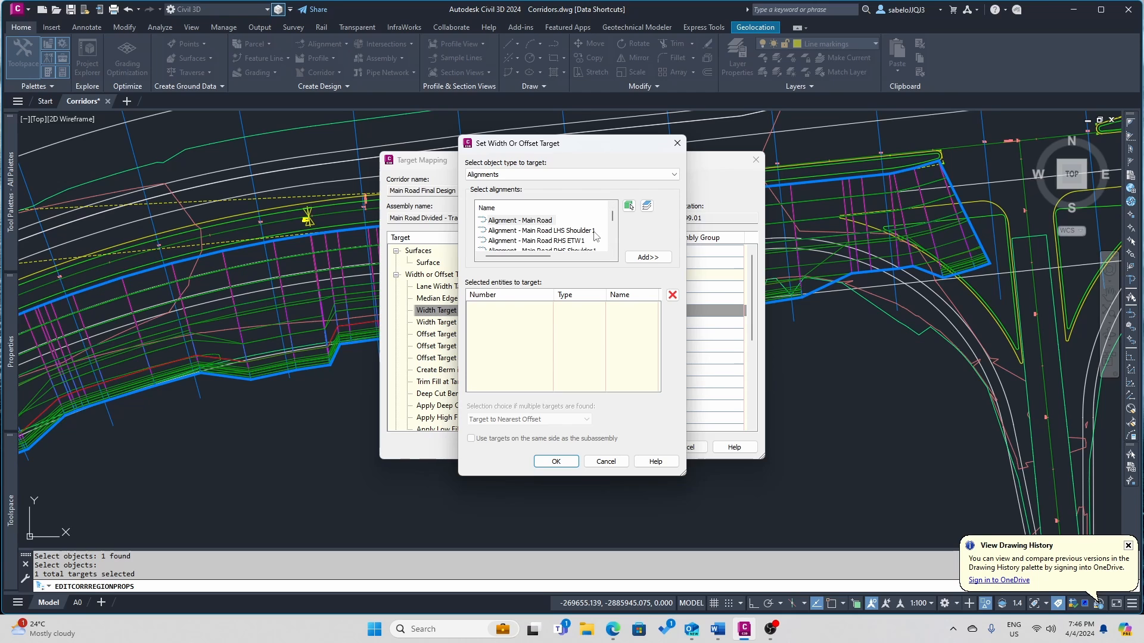
left_click(578, 242)
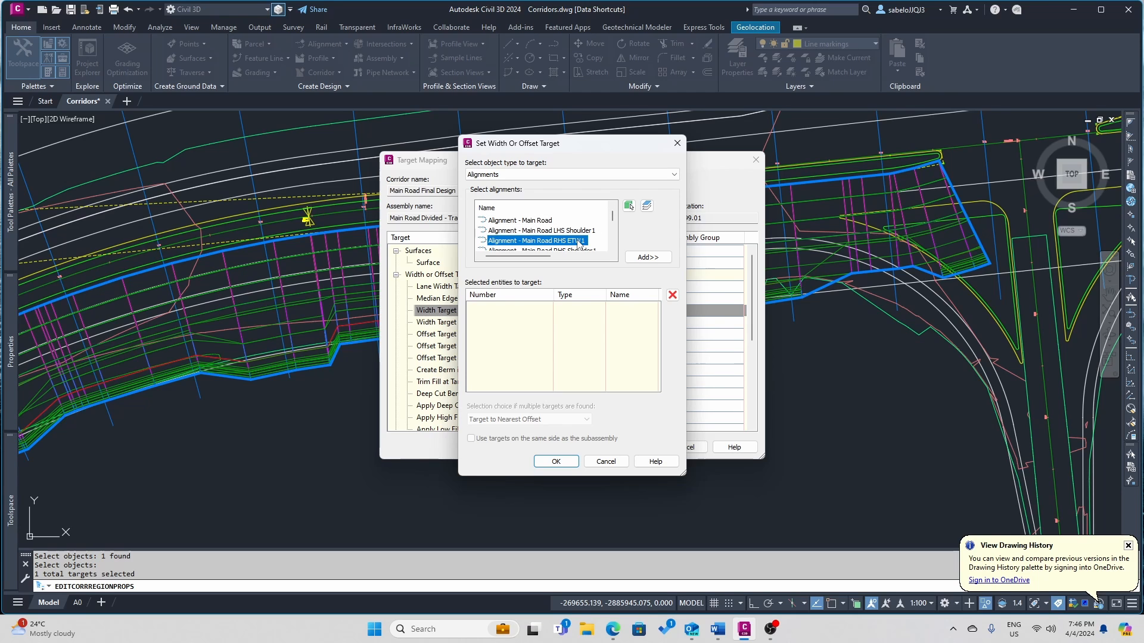
left_click(648, 257)
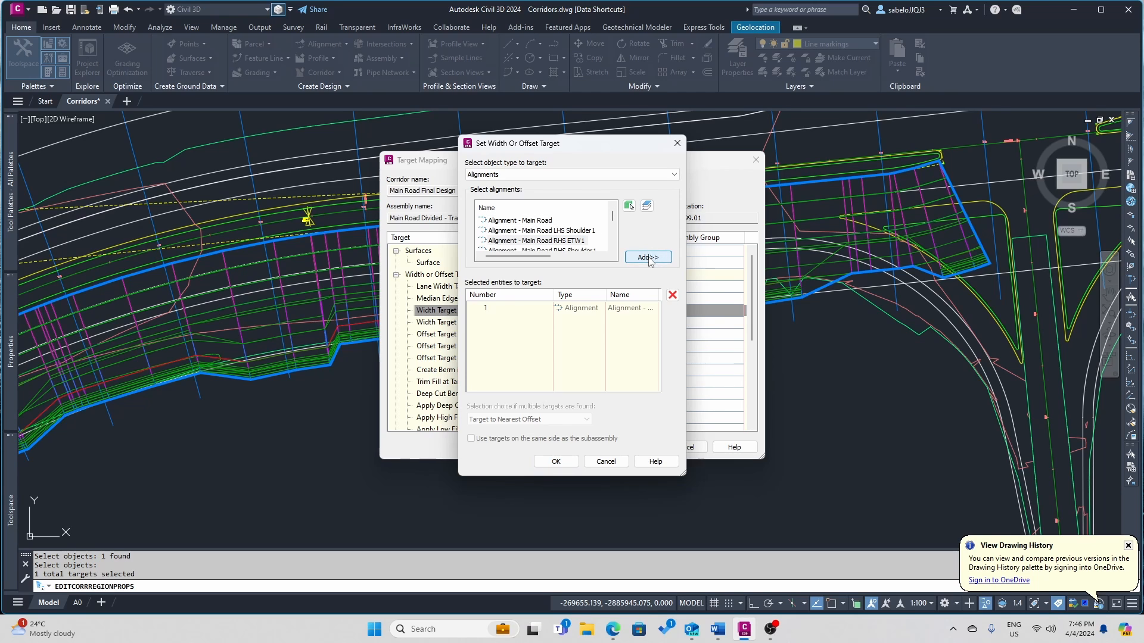
left_click(566, 461)
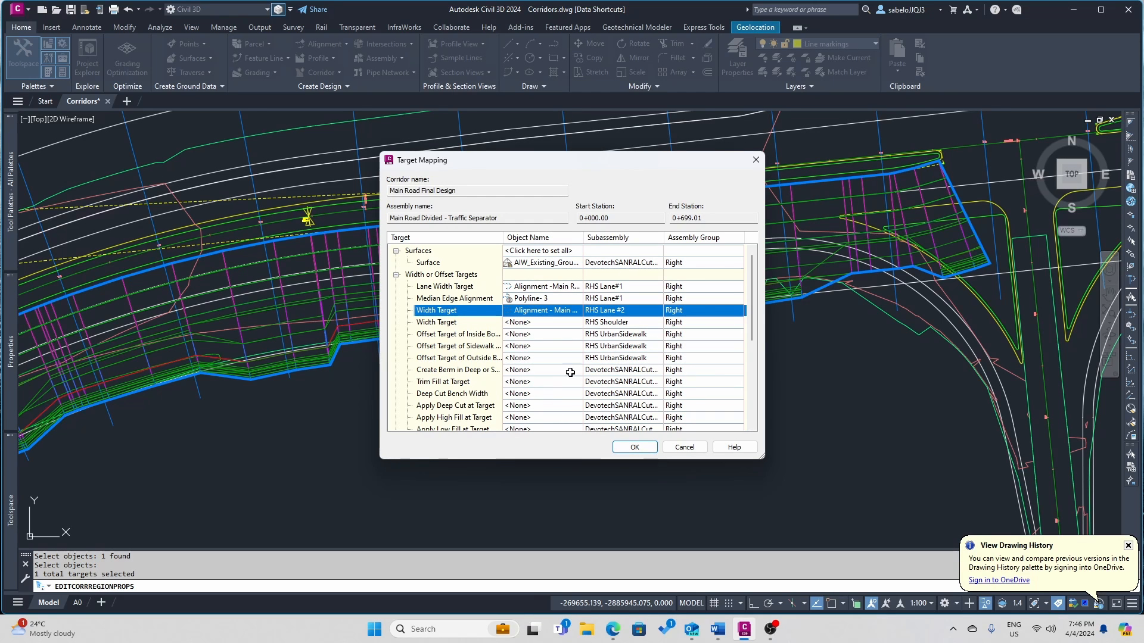
- Set the Width Target of RHS Shoulder to the alignment Main Road RHS Shoulder1
left_click(518, 322)
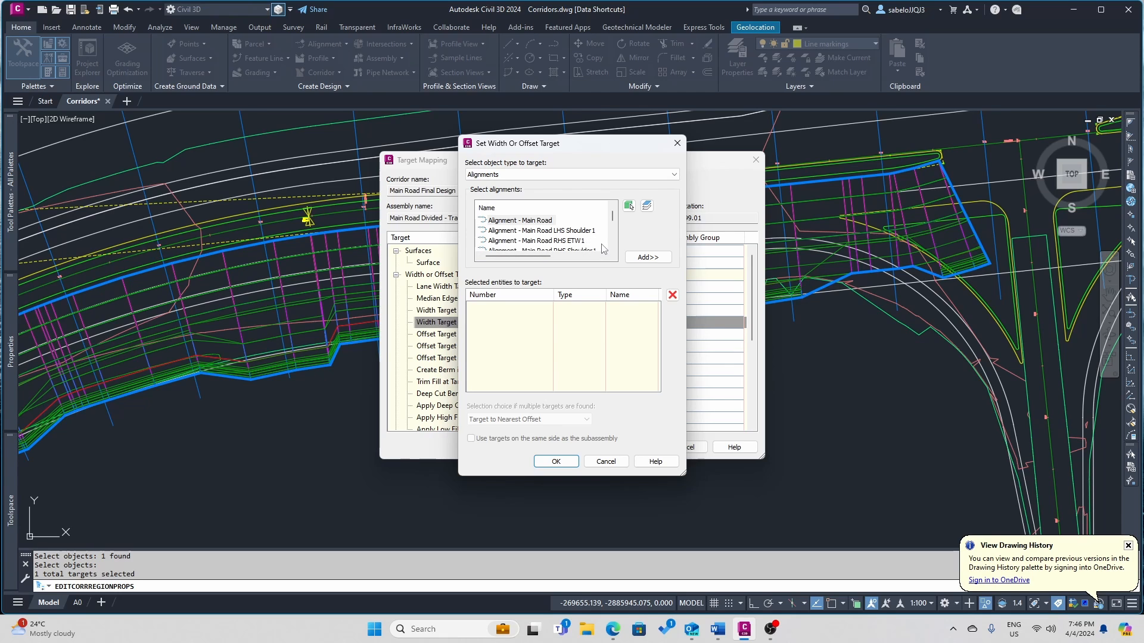
scroll(603, 249, "down", 1)
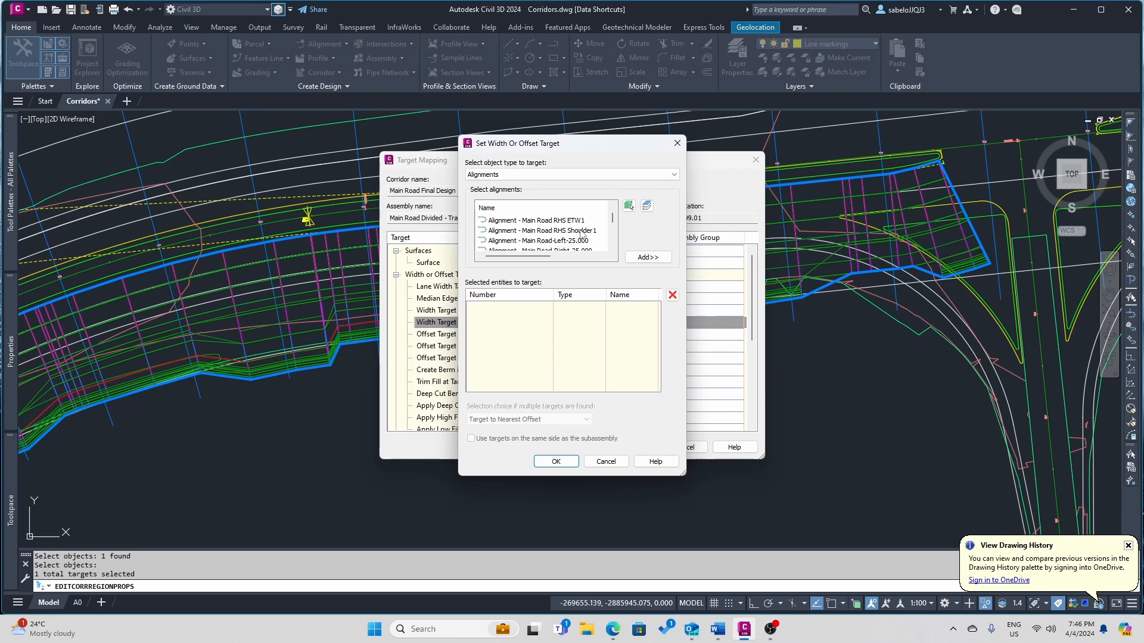
left_click(582, 232)
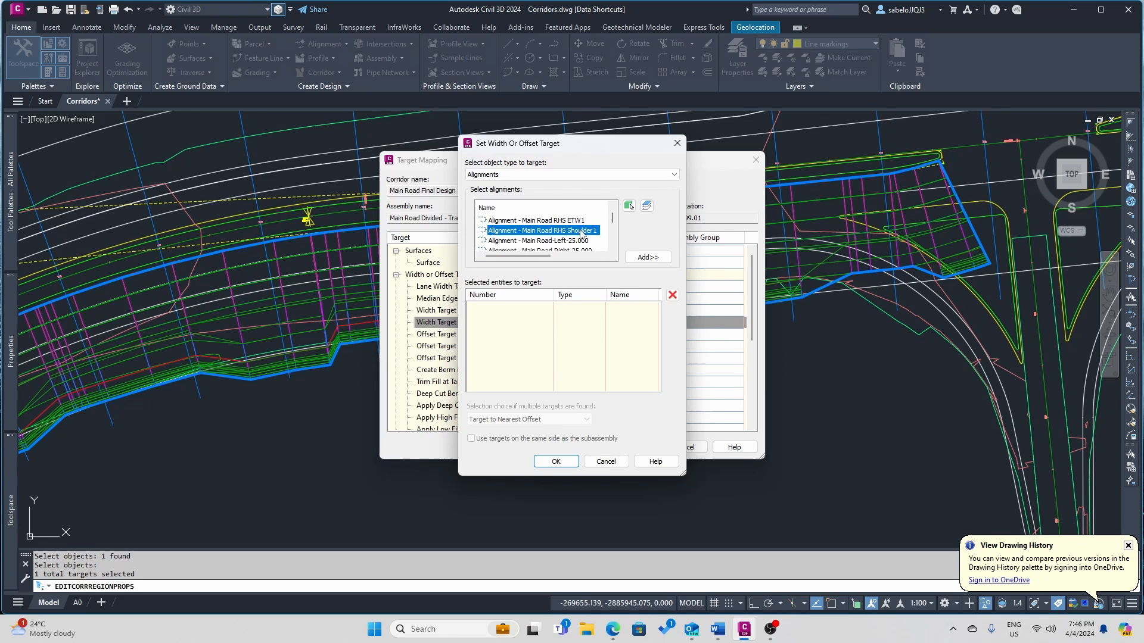
left_click(649, 258)
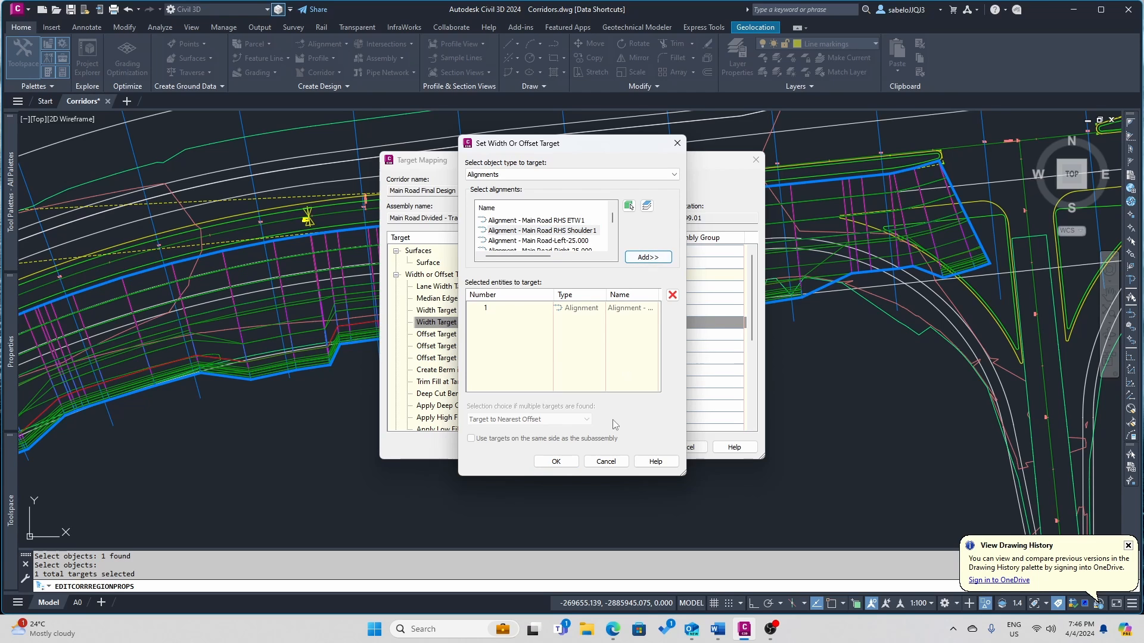
left_click(556, 462)
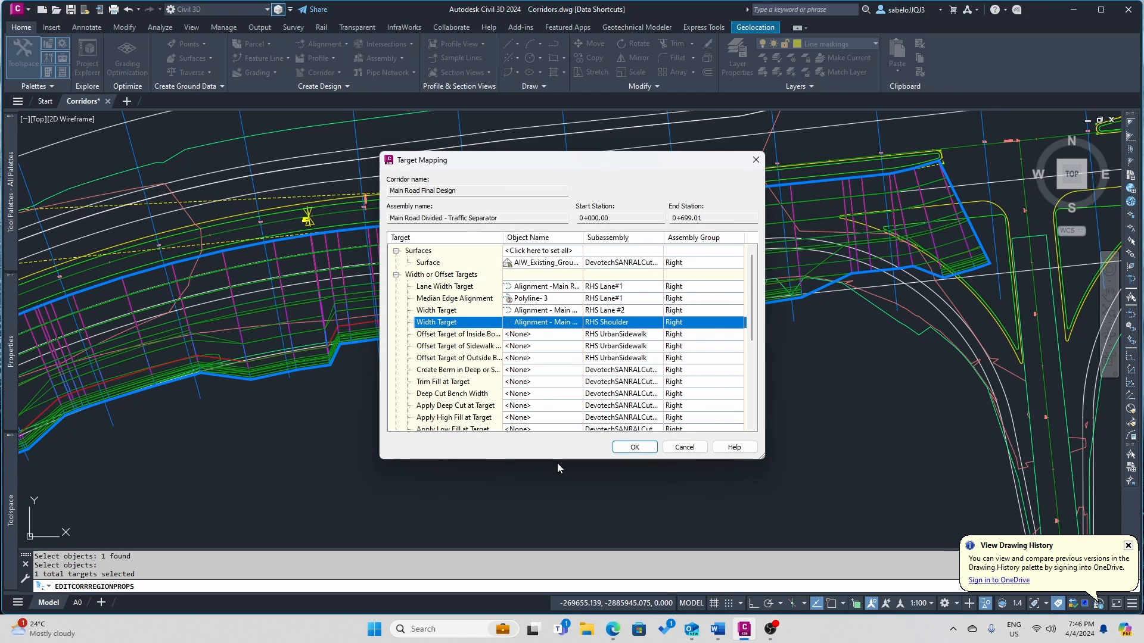
- Apply the target mapping and region properties to rebuild the corridor, and dismiss the event log
left_click(618, 447)
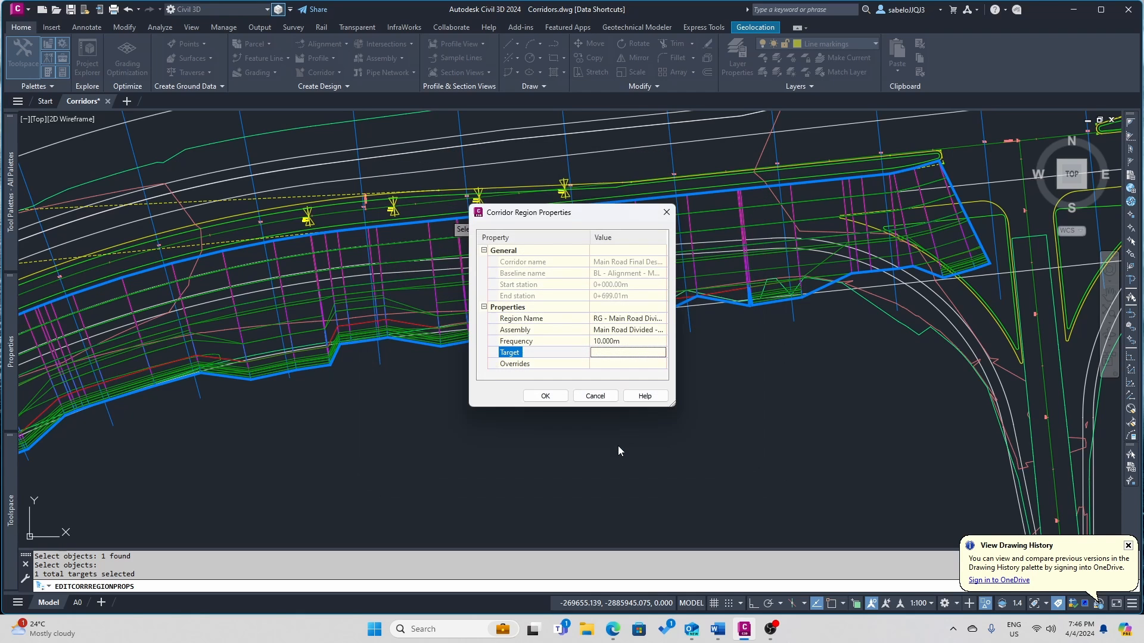
left_click(545, 396)
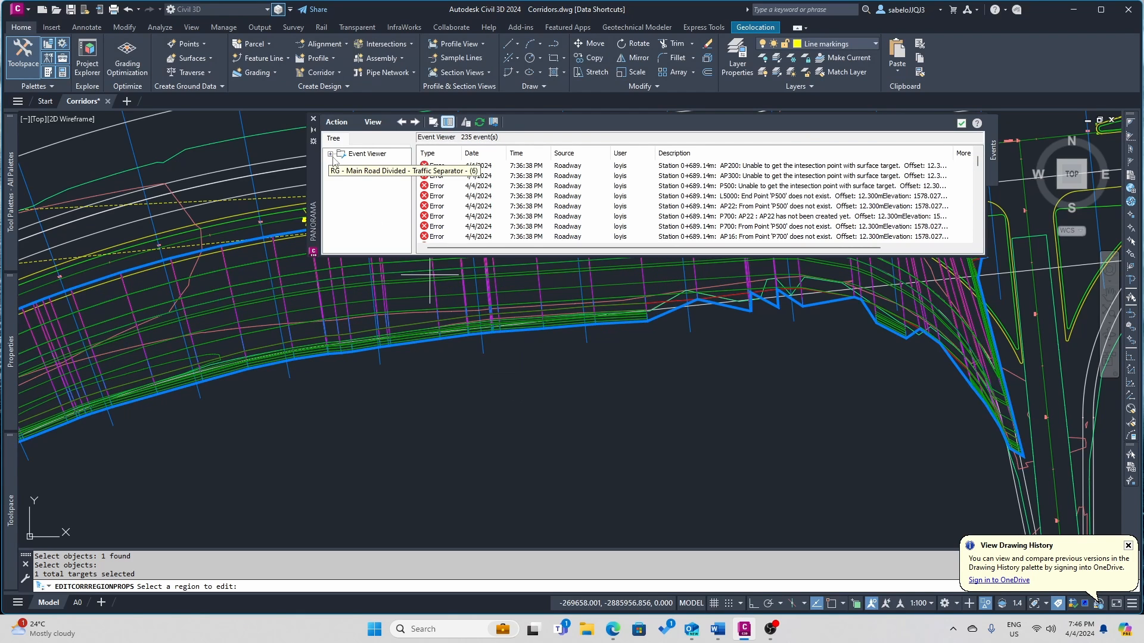
left_click(314, 119)
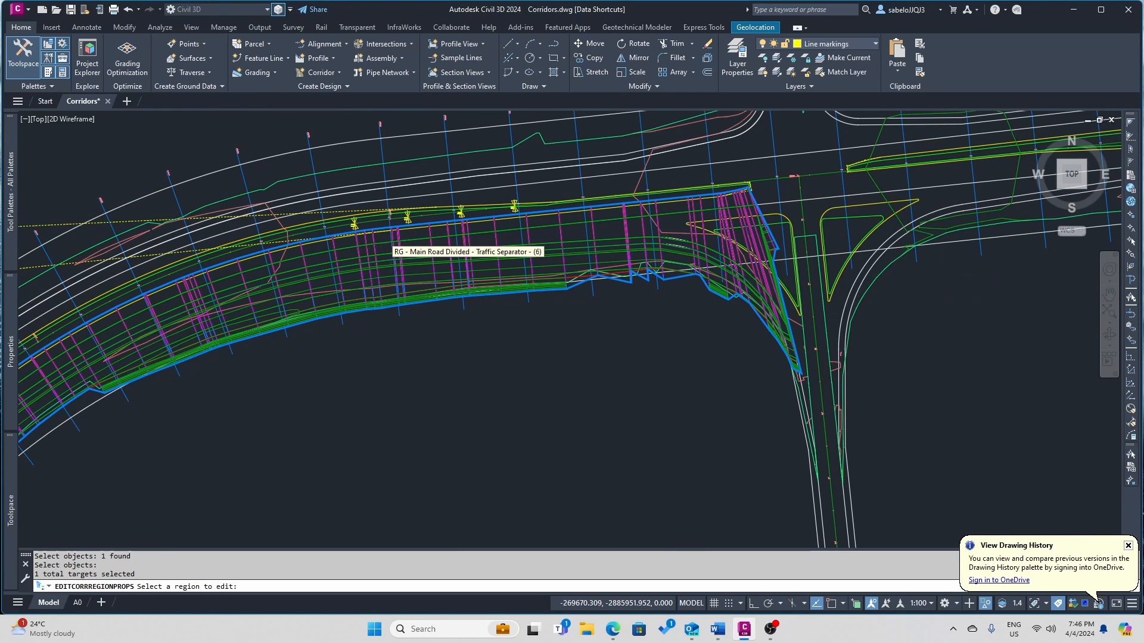
- Examine the rebuilt corridor region in plan around the curve and down to its start, then end the region editing command
scroll(388, 250, "down", 3)
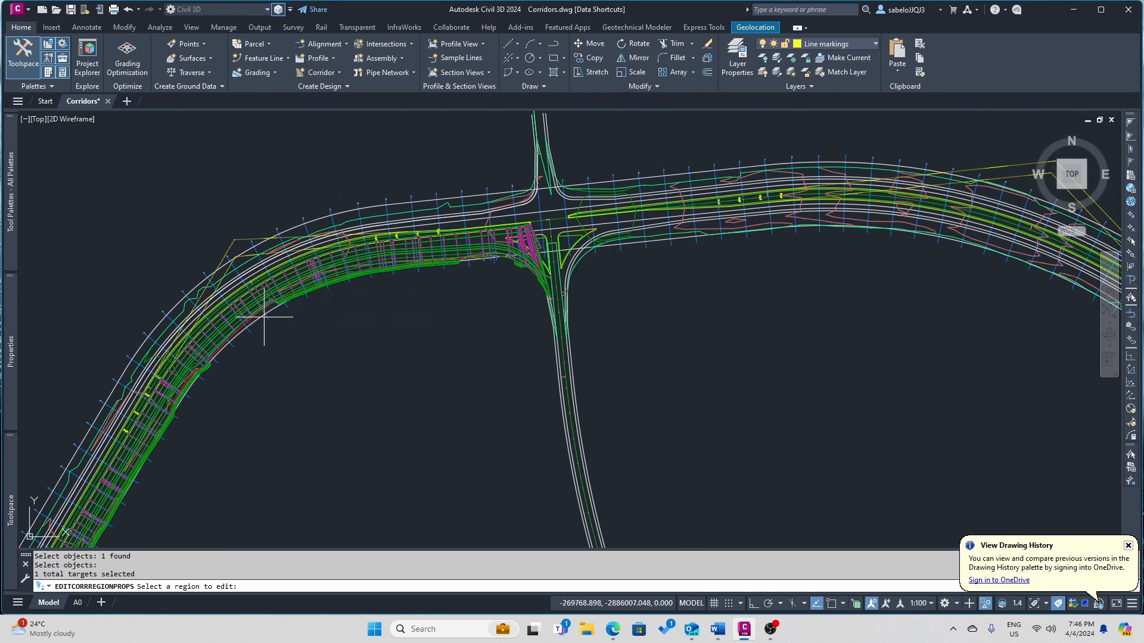
scroll(263, 319, "up", 5)
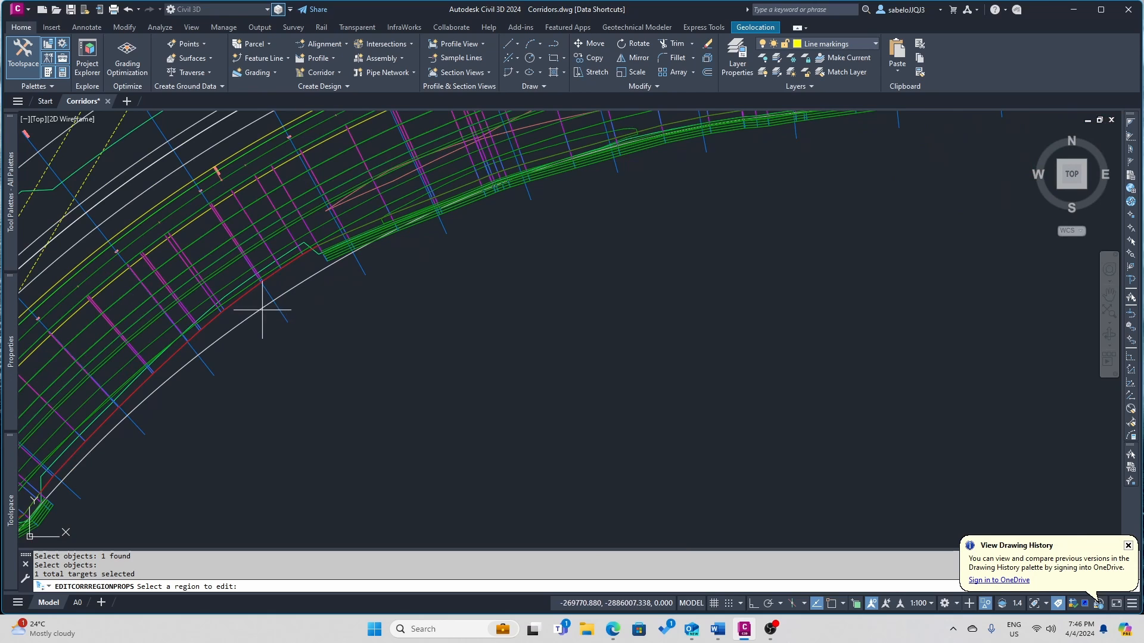
scroll(262, 315, "down", 5)
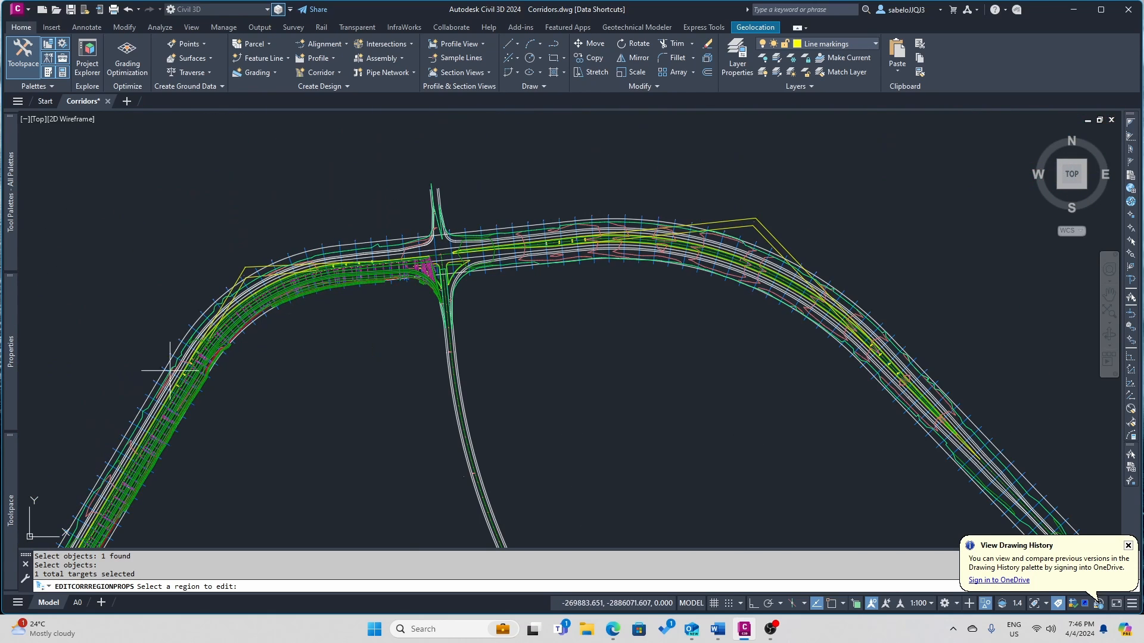
scroll(170, 370, "down", 6)
scroll(156, 444, "up", 10)
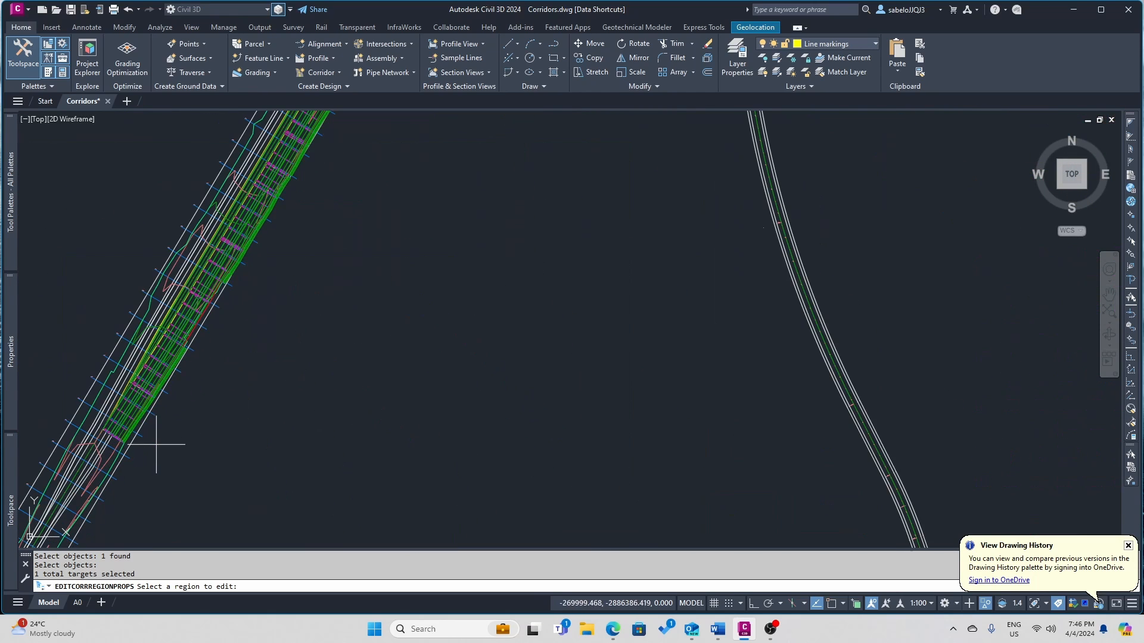
scroll(123, 412, "up", 8)
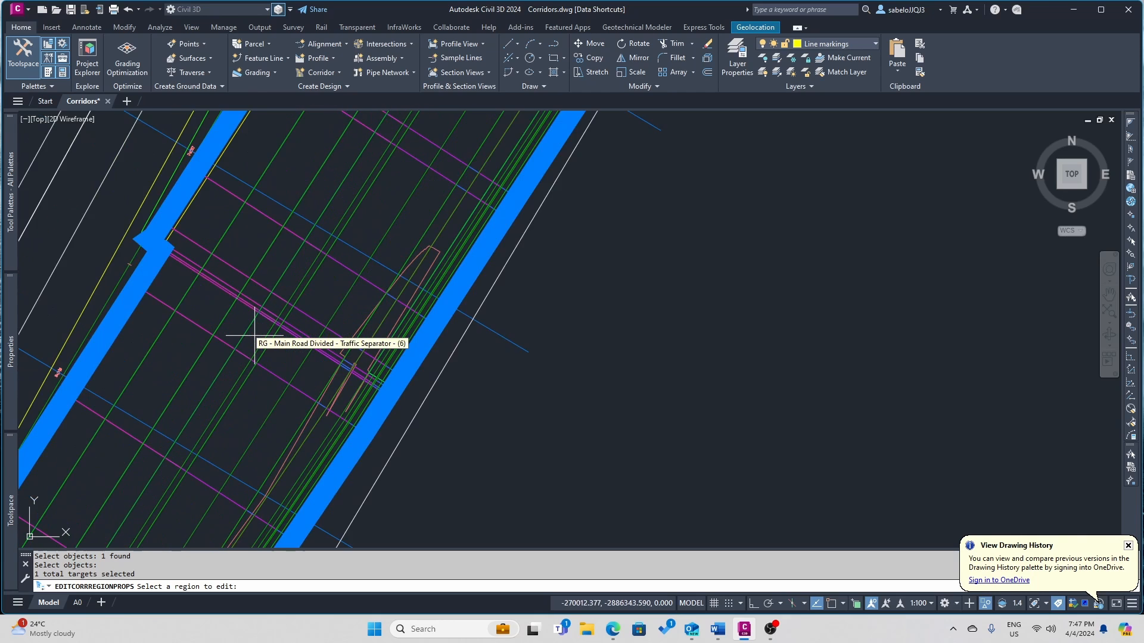
scroll(255, 336, "down", 3)
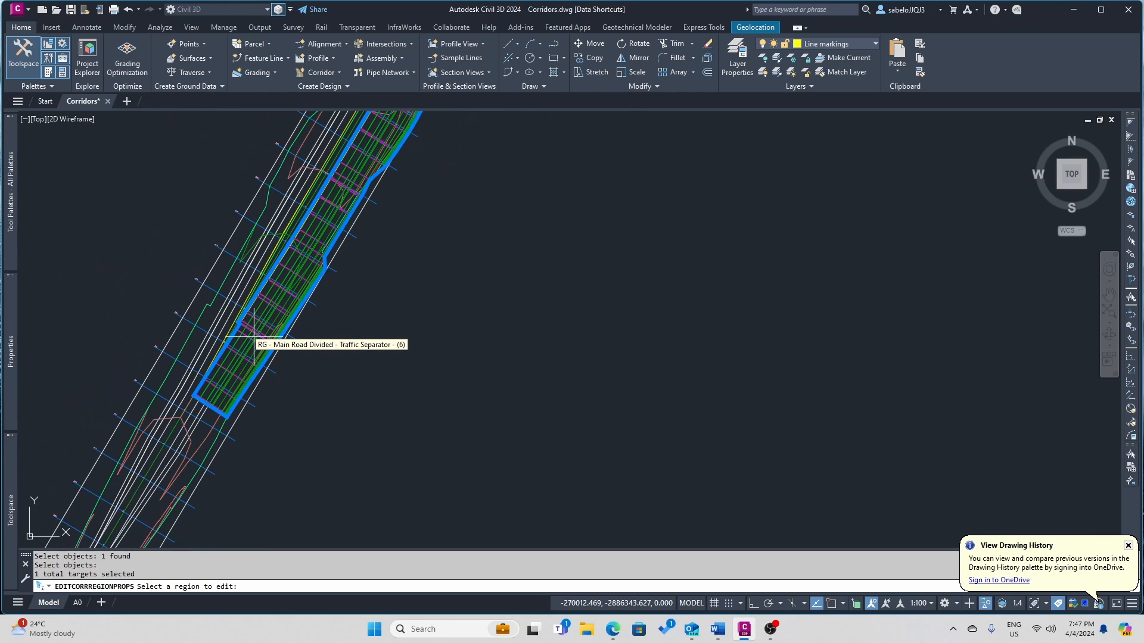
scroll(298, 259, "up", 3)
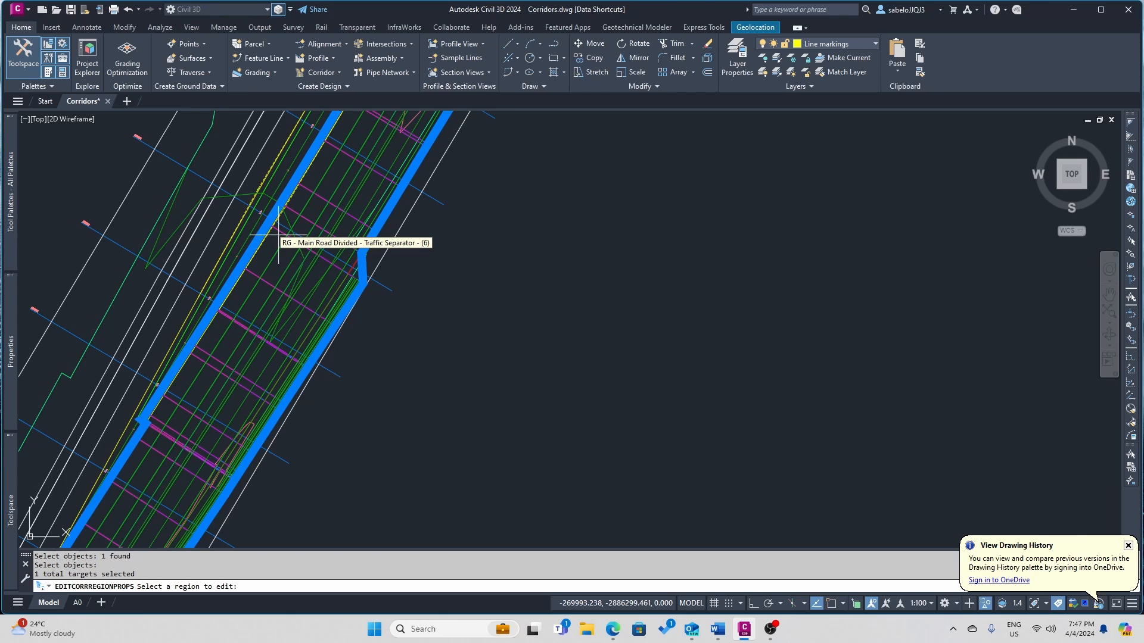
scroll(279, 235, "down", 4)
key("Escape")
- Inspect the corridor's cross sections station by station from 0+000.00 to 0+094.81 in the Section Editor, checking the inner lane edge, and close it
left_click(500, 49)
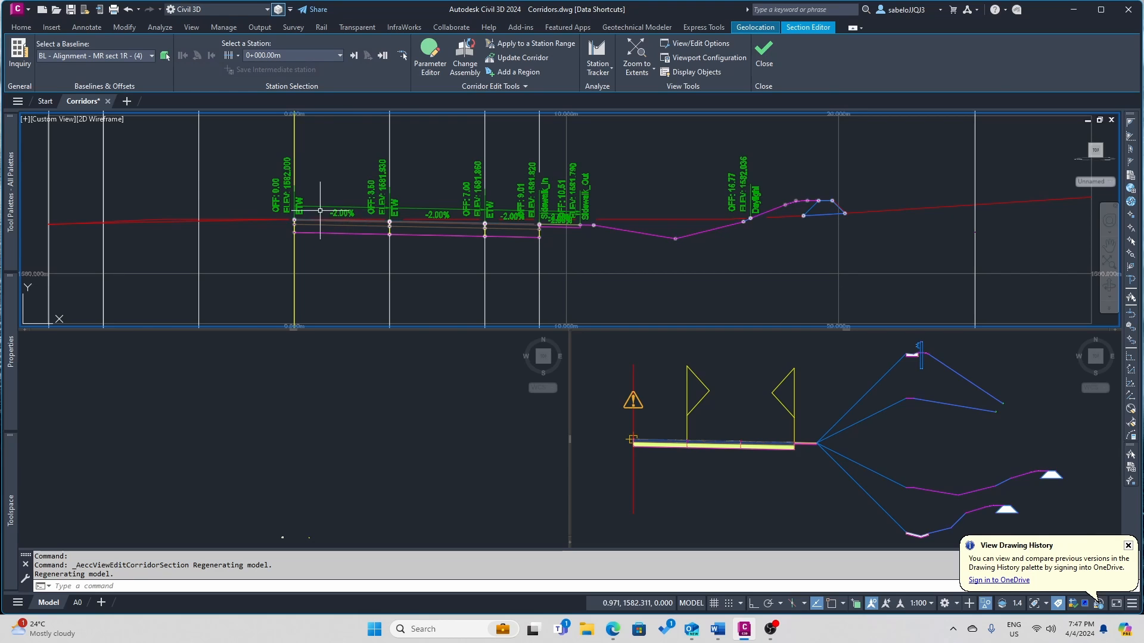
scroll(312, 212, "up", 2)
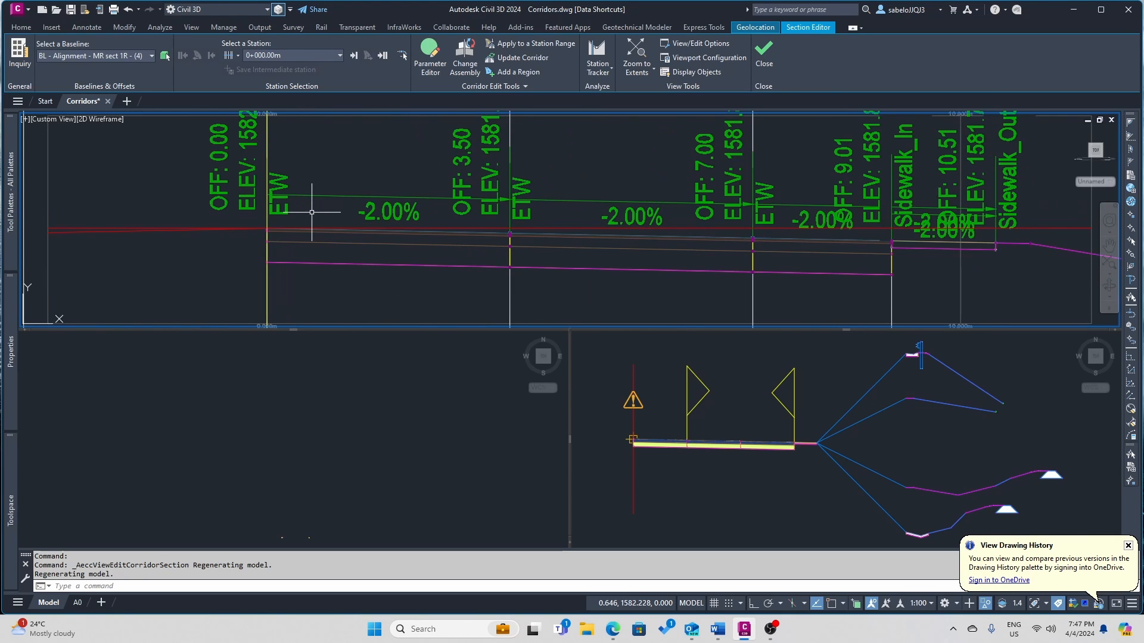
scroll(312, 212, "down", 2)
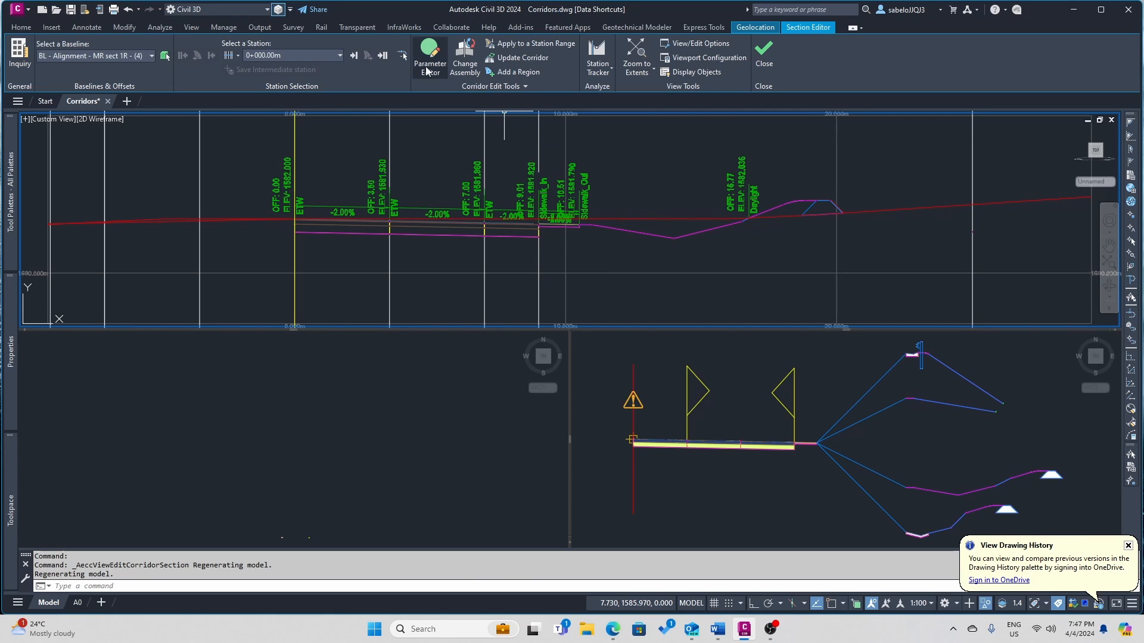
left_click(354, 56)
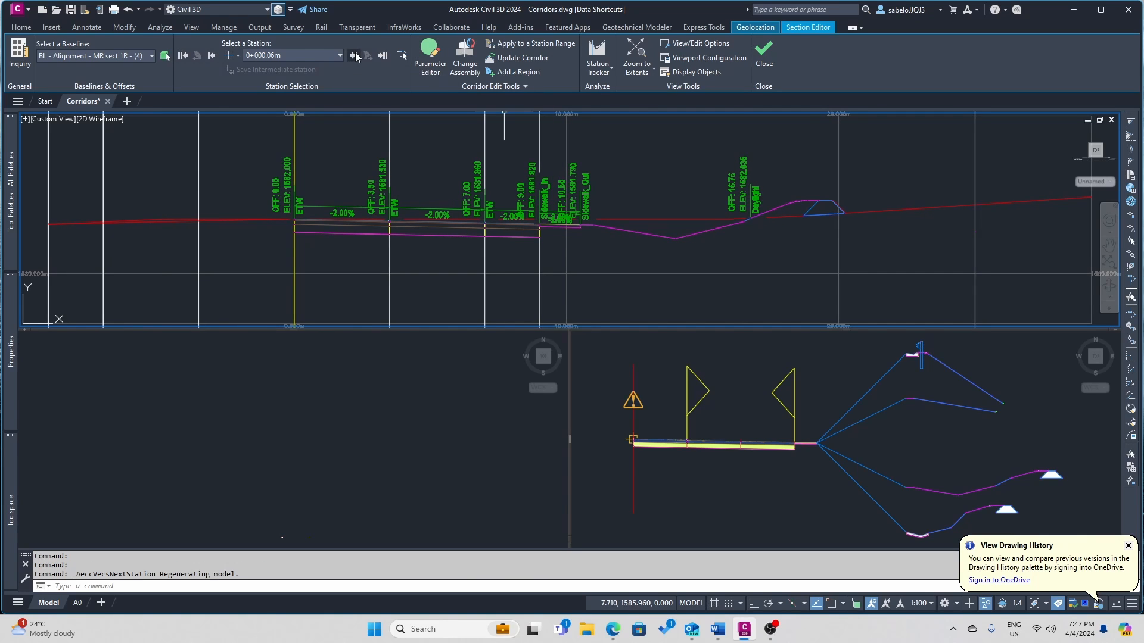
left_click(354, 56)
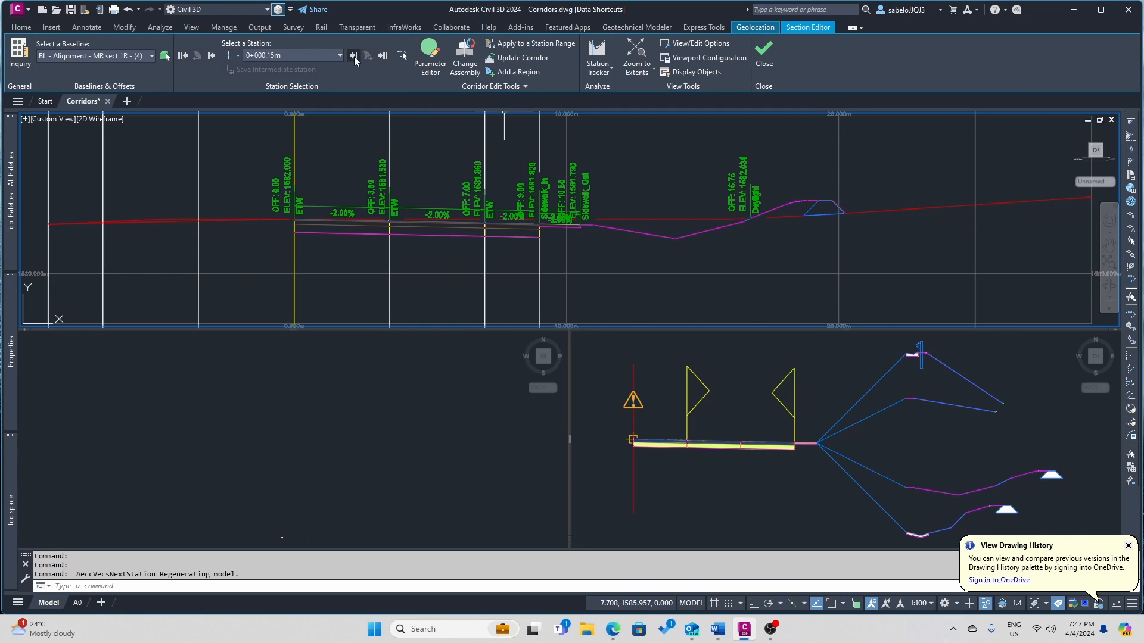
left_click(354, 56)
left_click(355, 56)
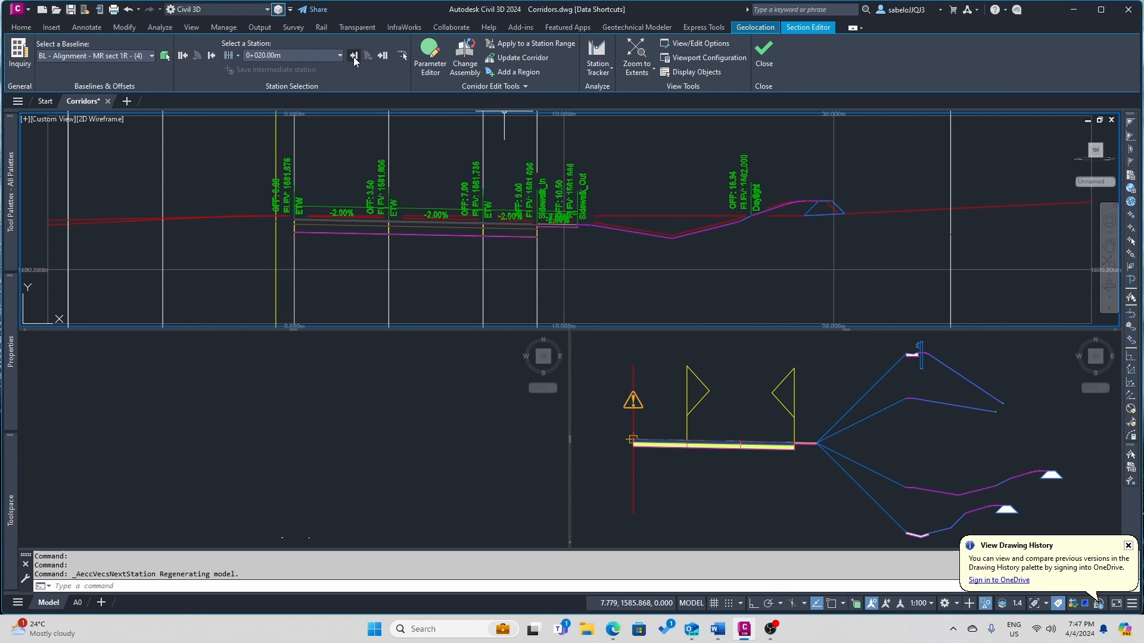
left_click(355, 56)
left_click(355, 56)
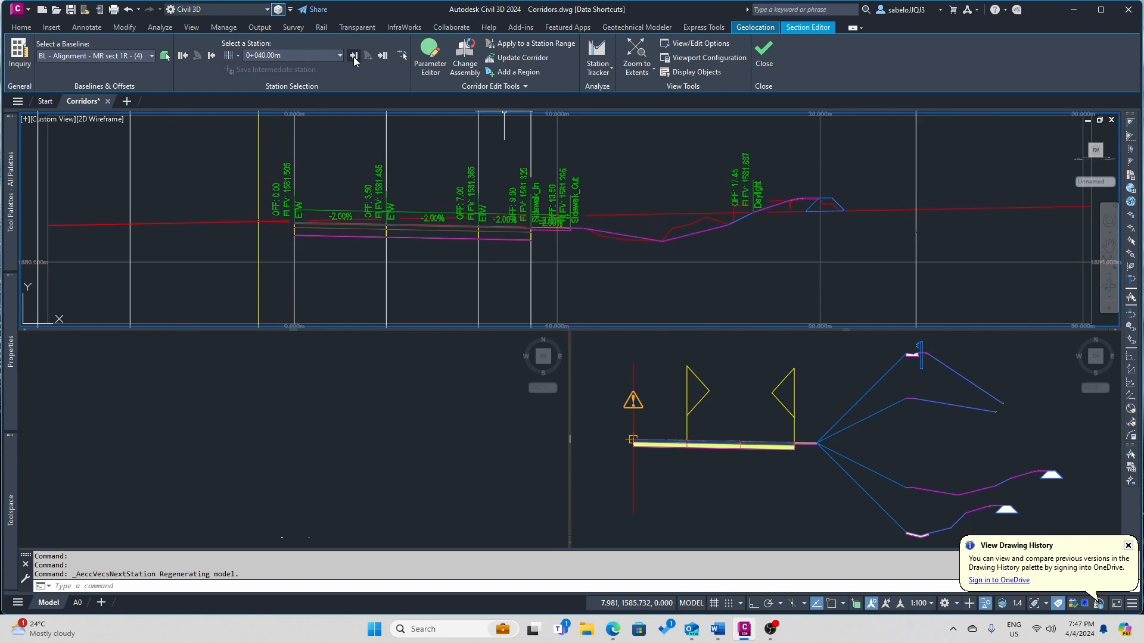
left_click(354, 56)
left_click(354, 56)
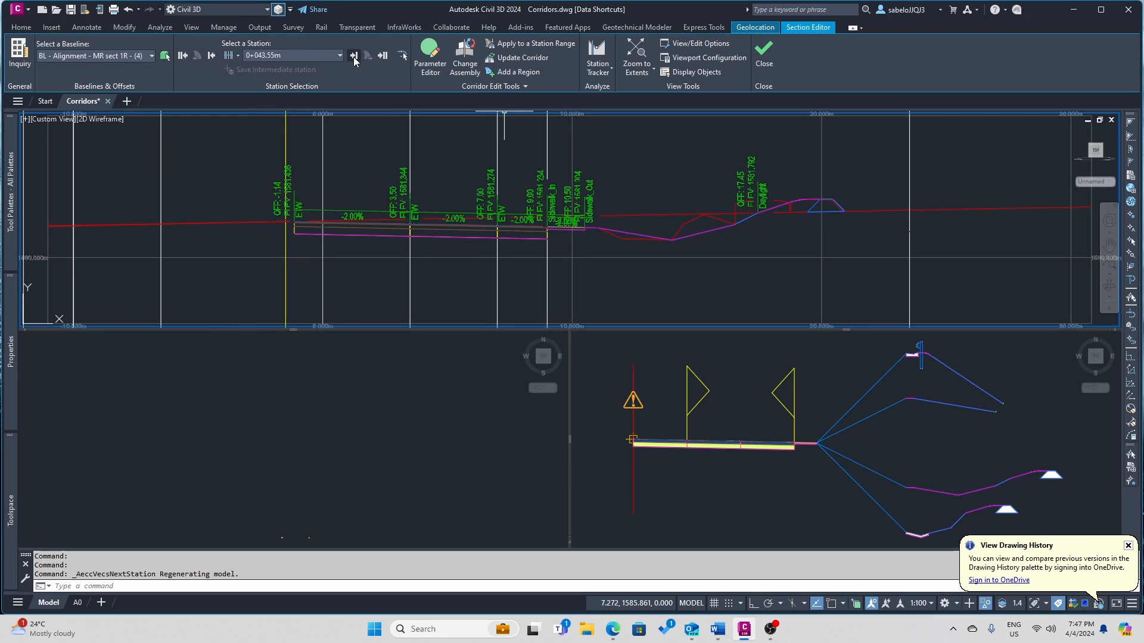
left_click(354, 56)
left_click(354, 56)
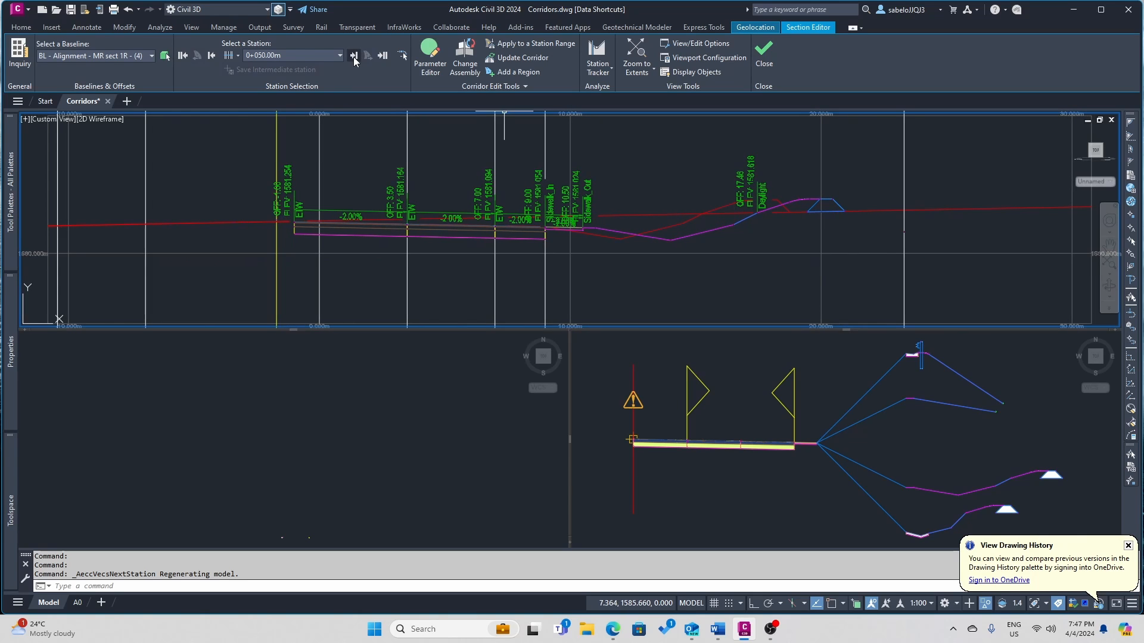
left_click(354, 56)
left_click(354, 56)
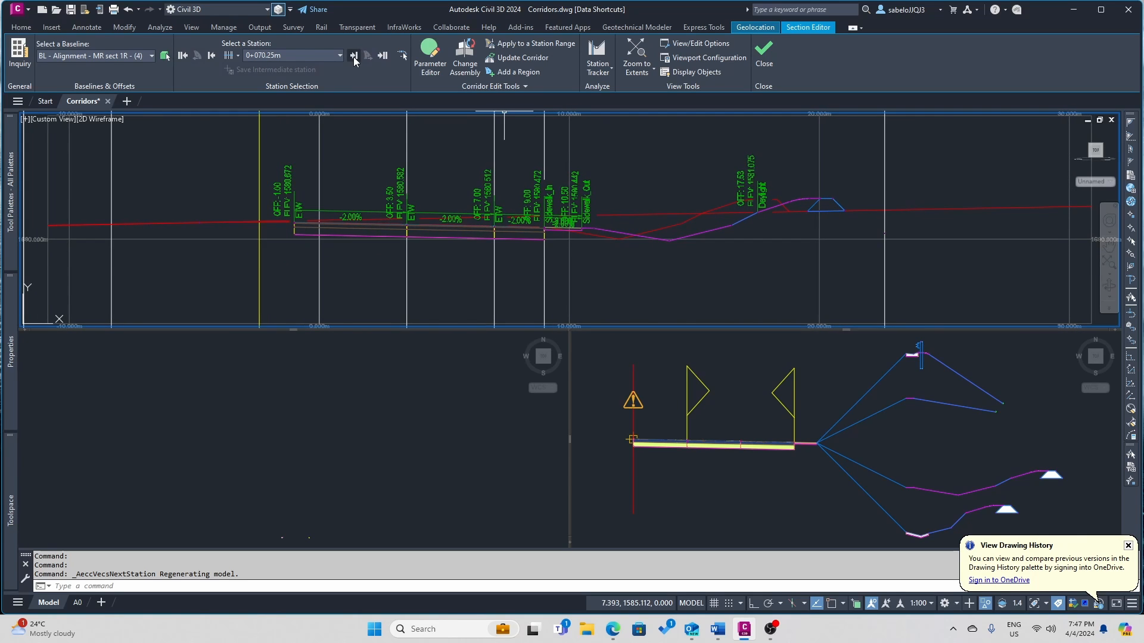
left_click(354, 56)
left_click(354, 56)
left_click(353, 56)
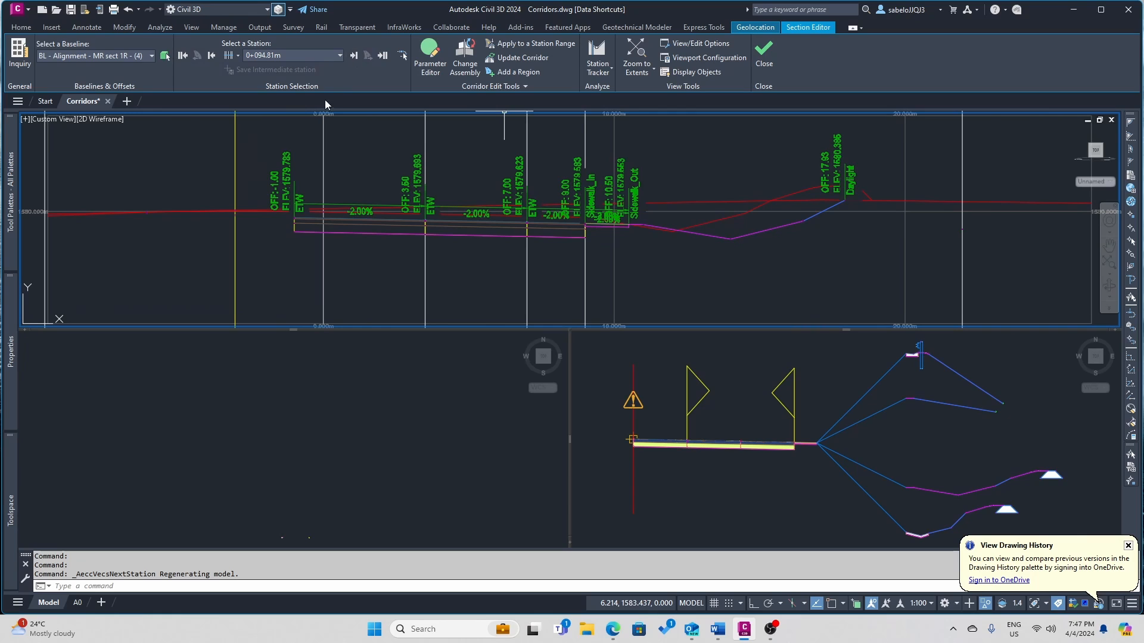
left_click(292, 218)
left_click(293, 224)
left_click(763, 49)
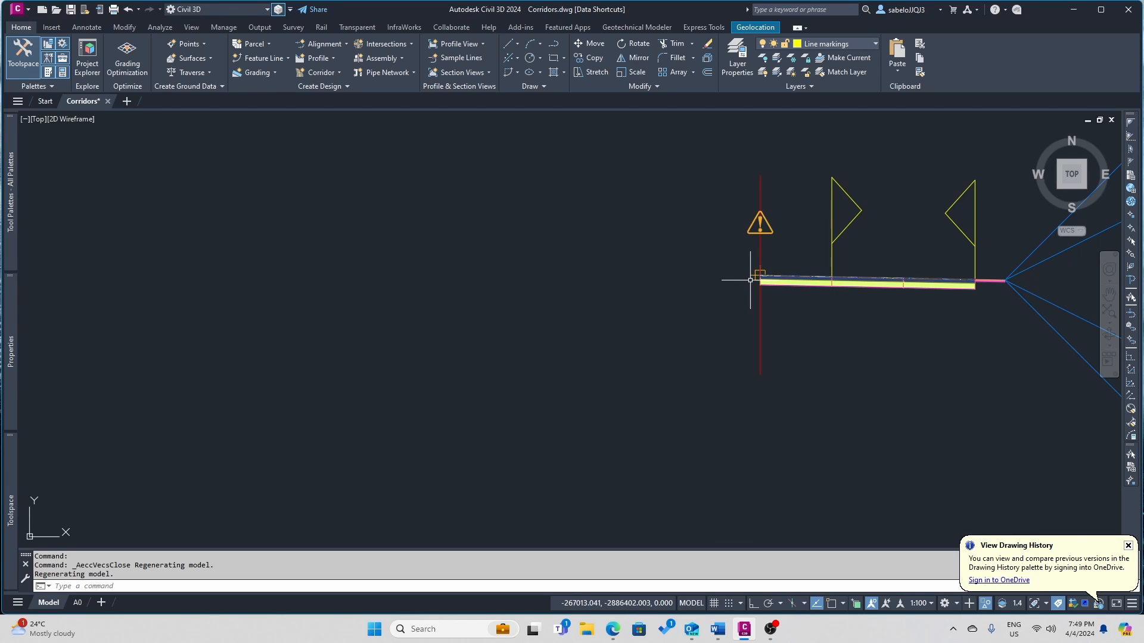
- Add an UrbanCurbGutterGeneral kerb subassembly to the inner edge of the carriageway at the assembly baseline
mouse_move(751, 280)
mouse_move(86, 318)
mouse_move(9, 222)
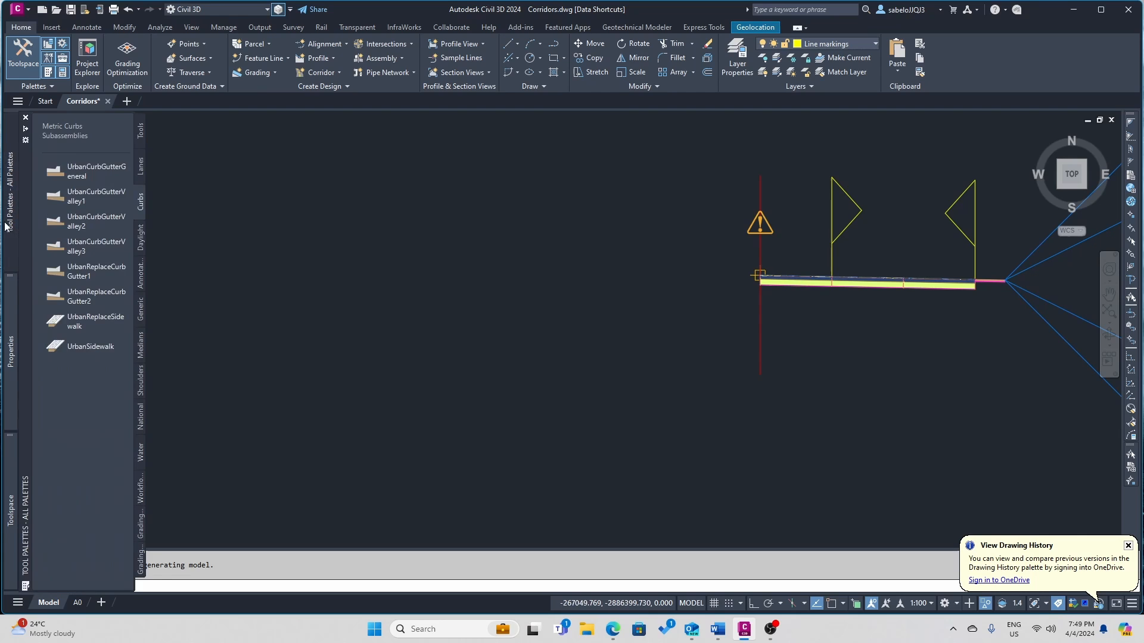
left_click(84, 166)
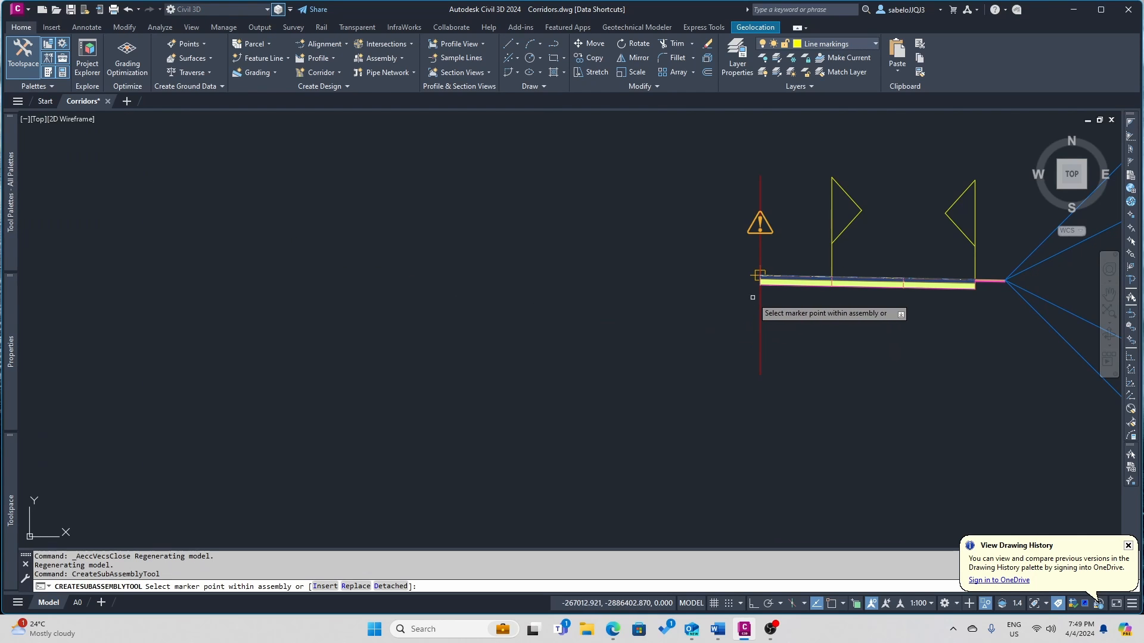
left_click(759, 290)
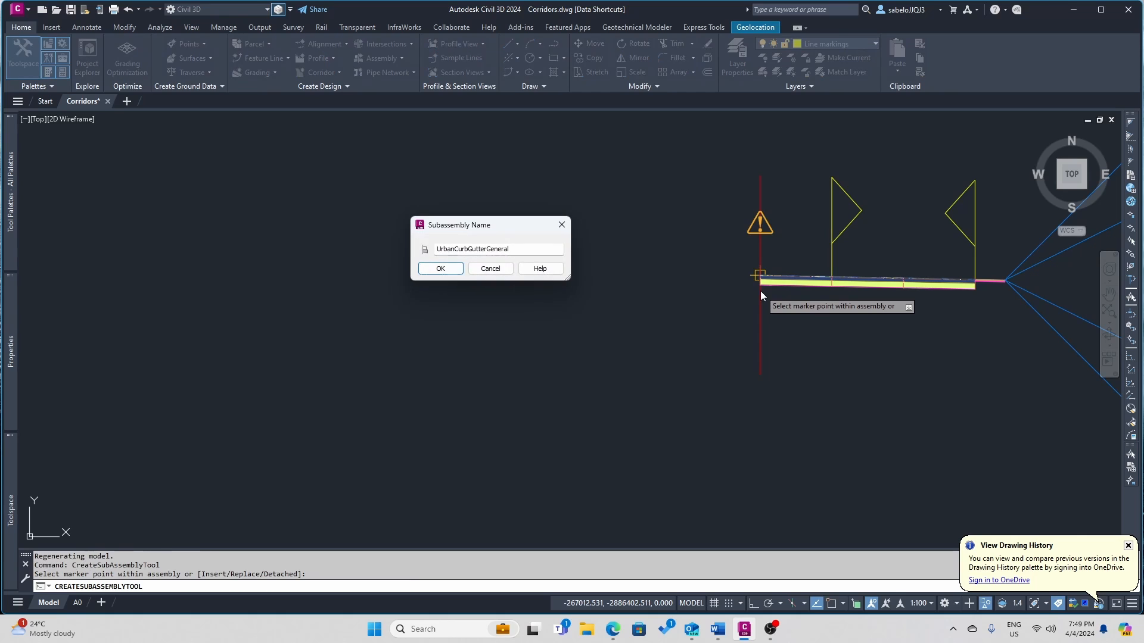
left_click(448, 271)
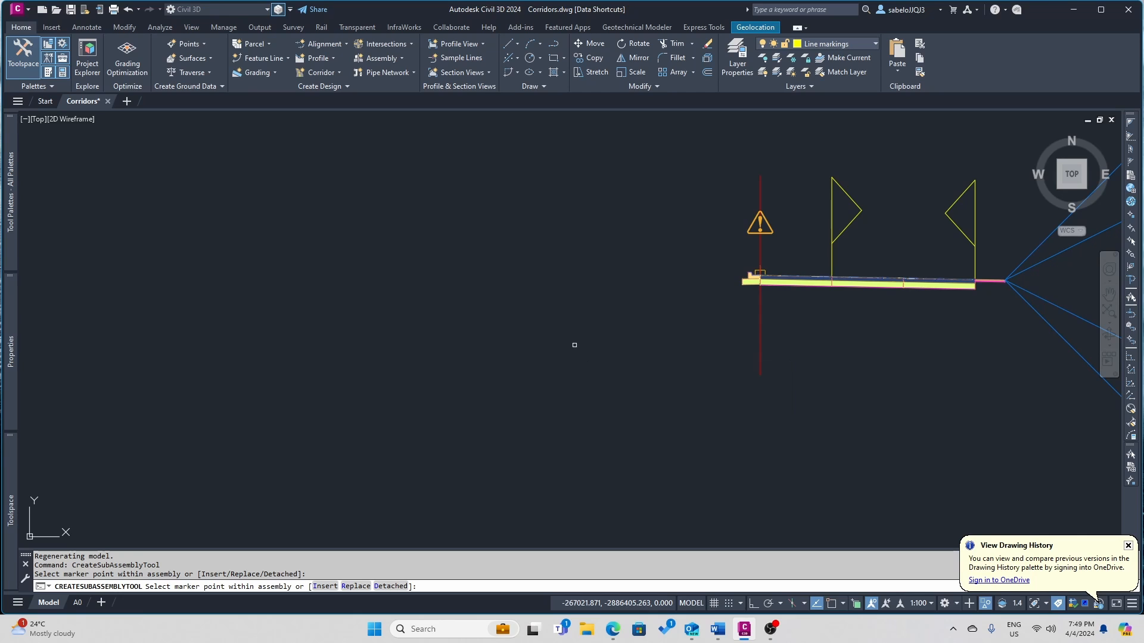
key("Escape")
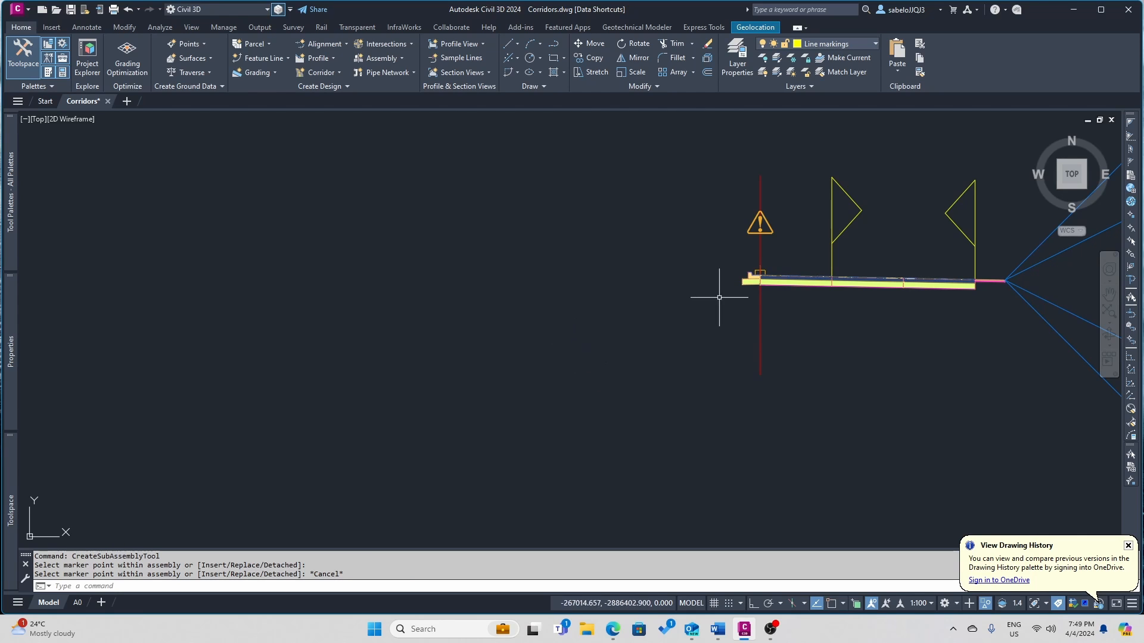
- Edit the Gutter Slope parameter of the UrbanCurbGutterGeneral subassembly at the baseline and deselect it
left_click(749, 280)
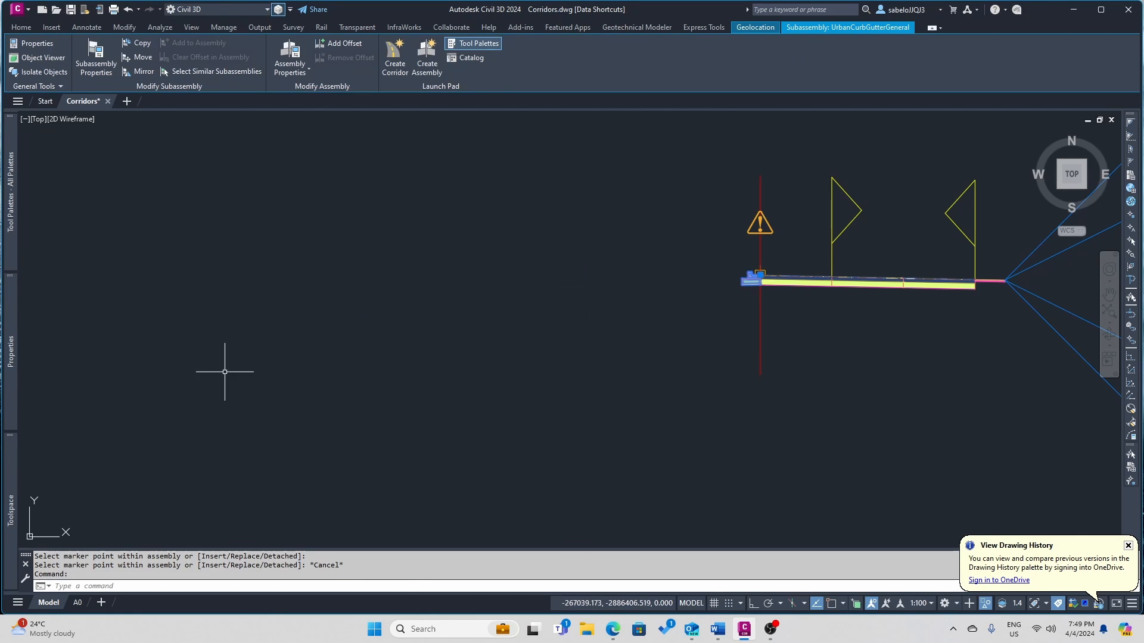
mouse_move(10, 403)
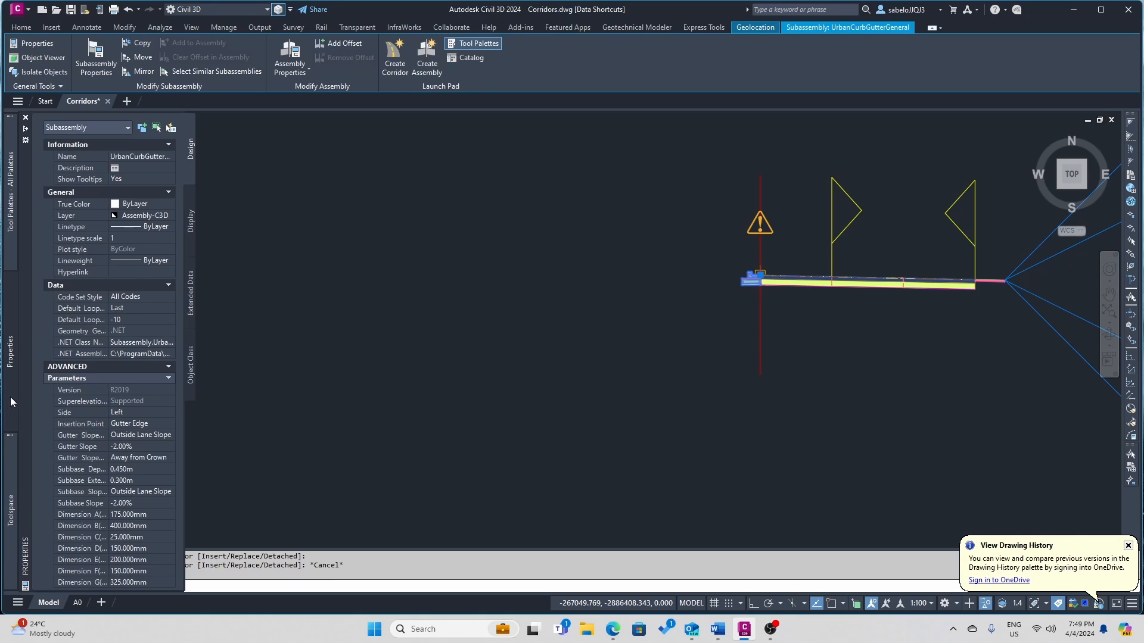
left_click(113, 449)
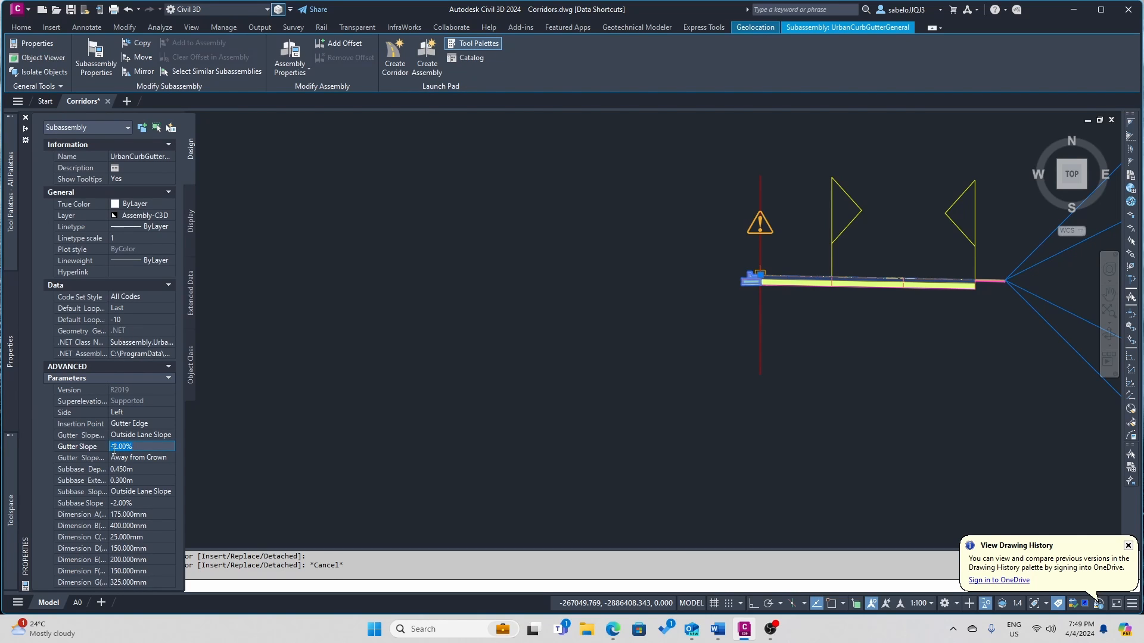
key("BackSpace")
key("Return")
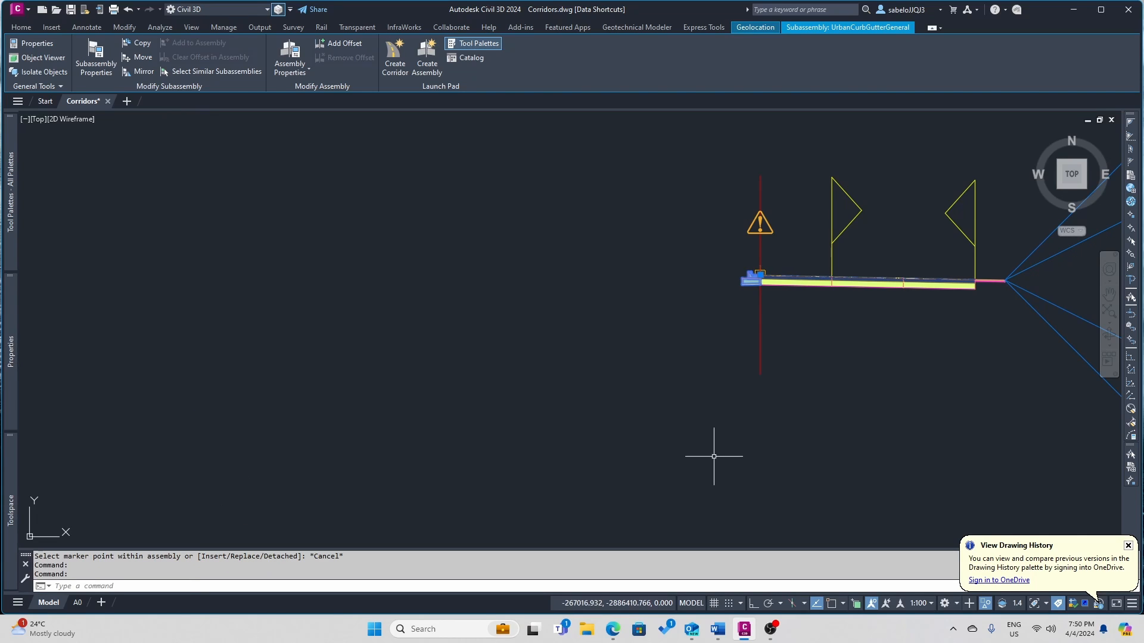
key("Escape")
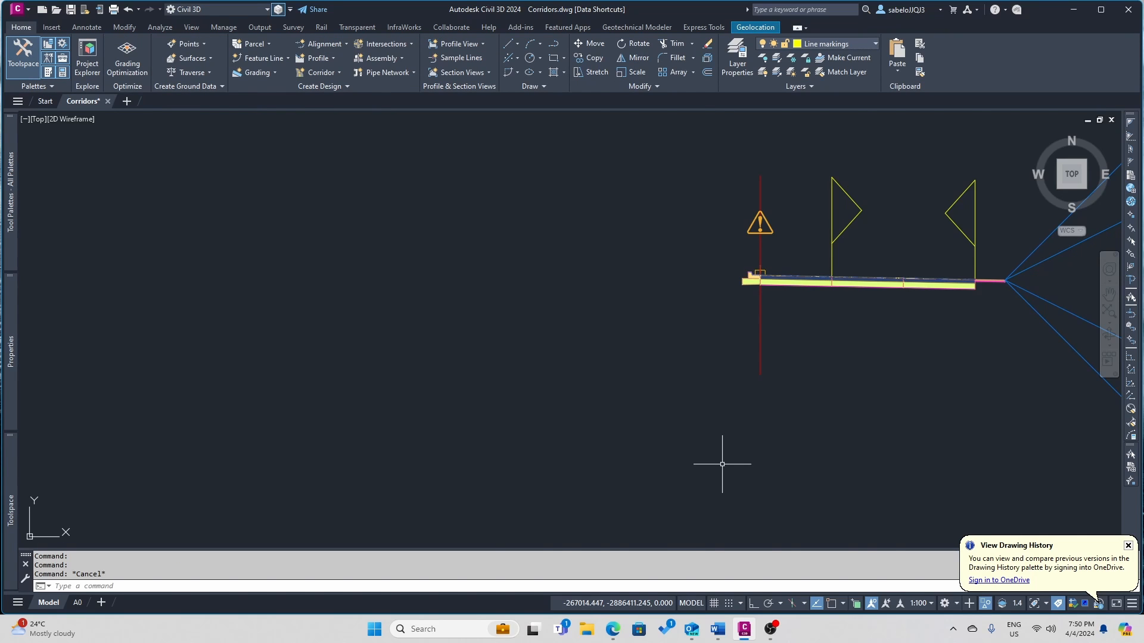
- Rebuild the Main Road Final Design corridor with the kerb added to its assembly, and dismiss the event log
scroll(722, 464, "down", 8)
scroll(722, 465, "down", 8)
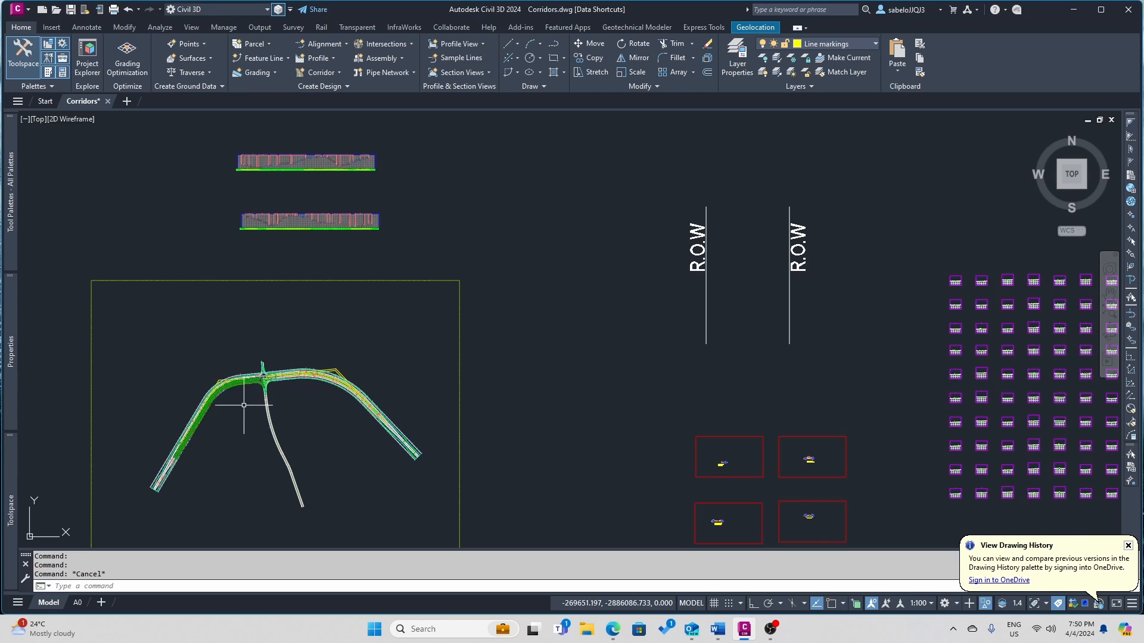
scroll(208, 408, "up", 8)
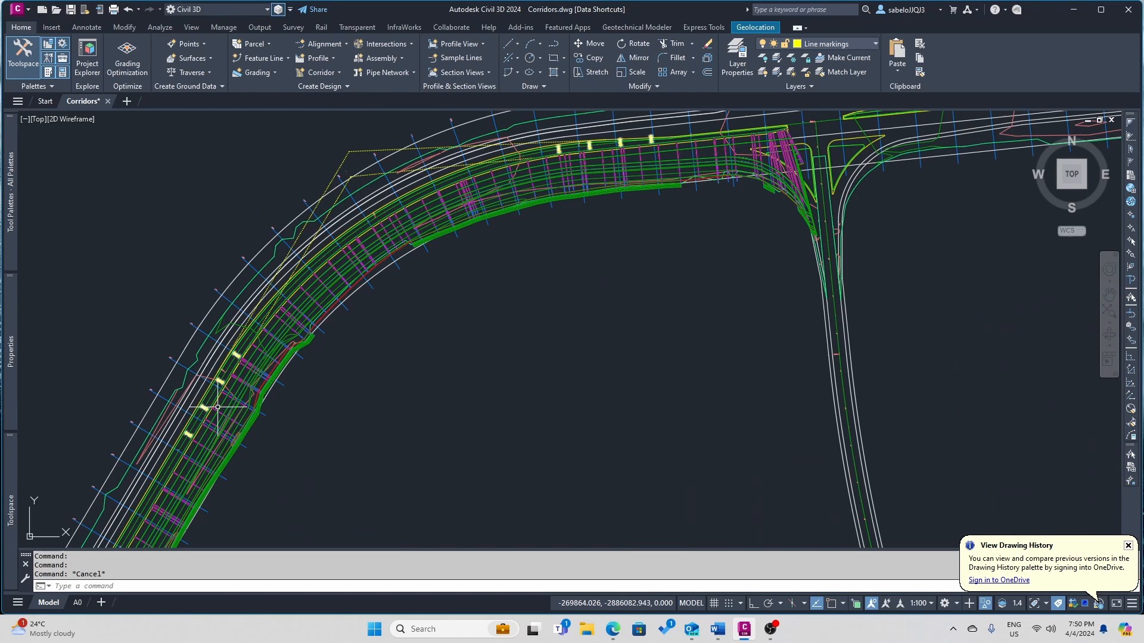
left_click(254, 385)
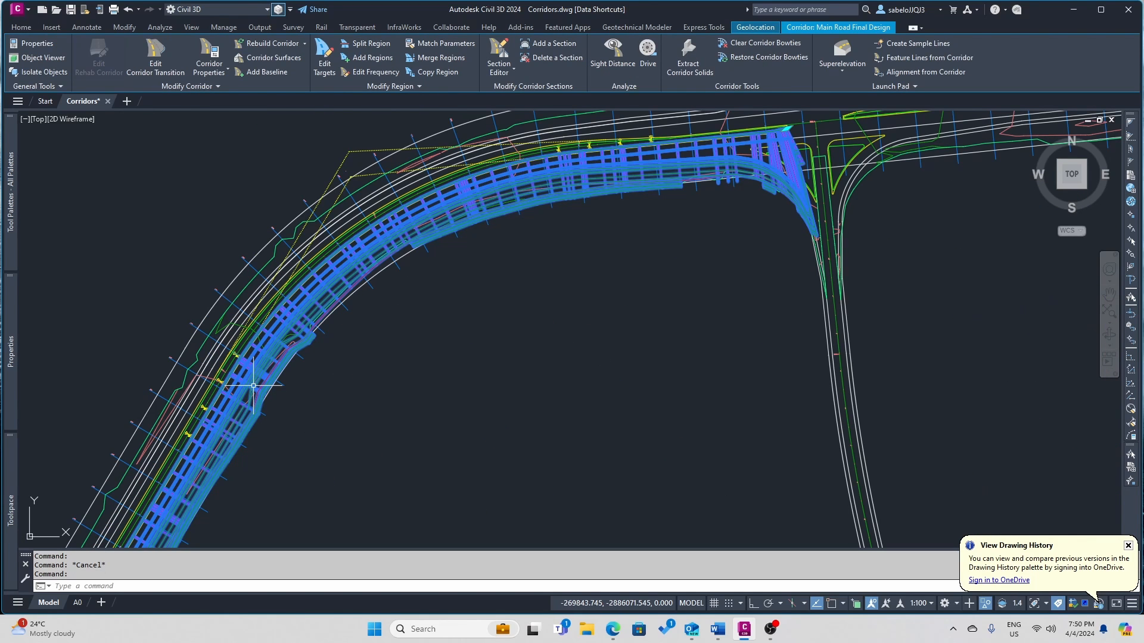
right_click(253, 386)
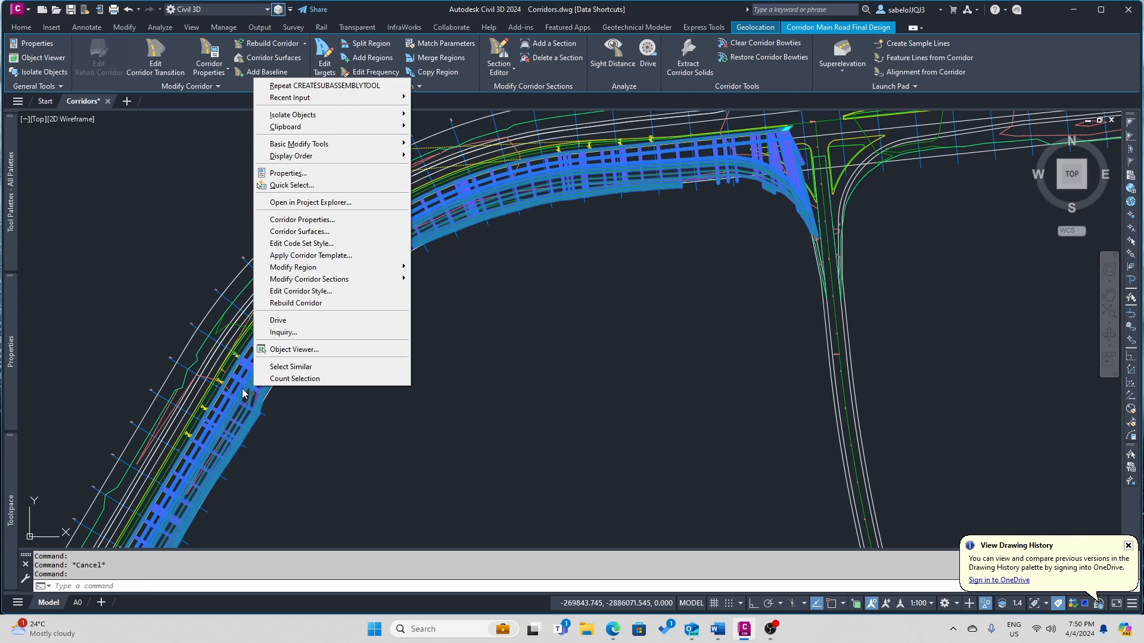
left_click(9, 489)
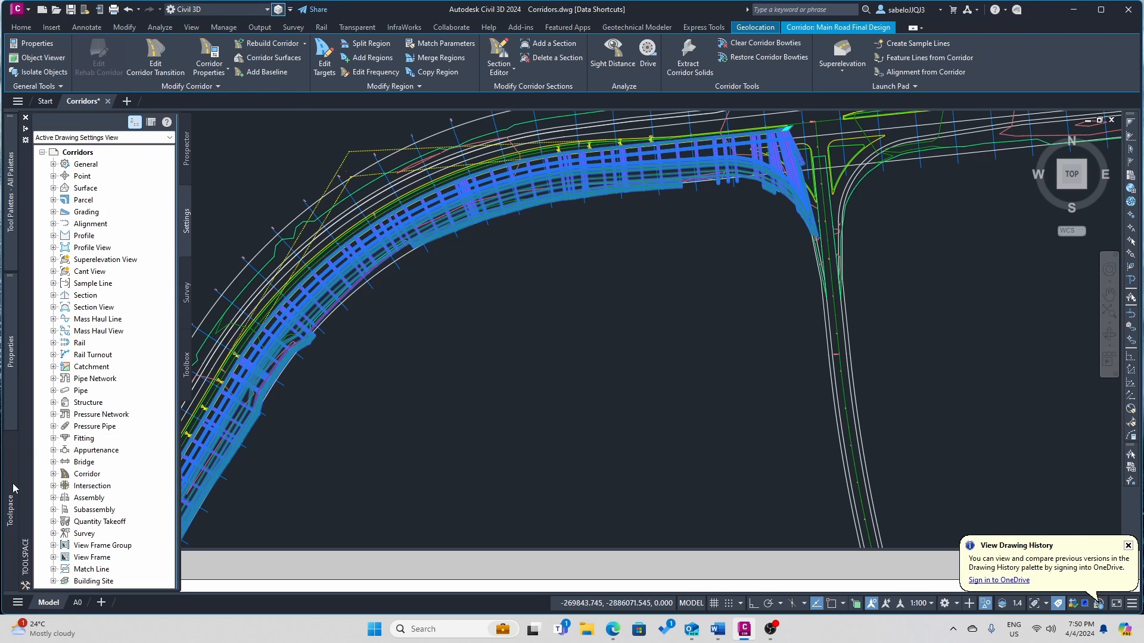
left_click(188, 150)
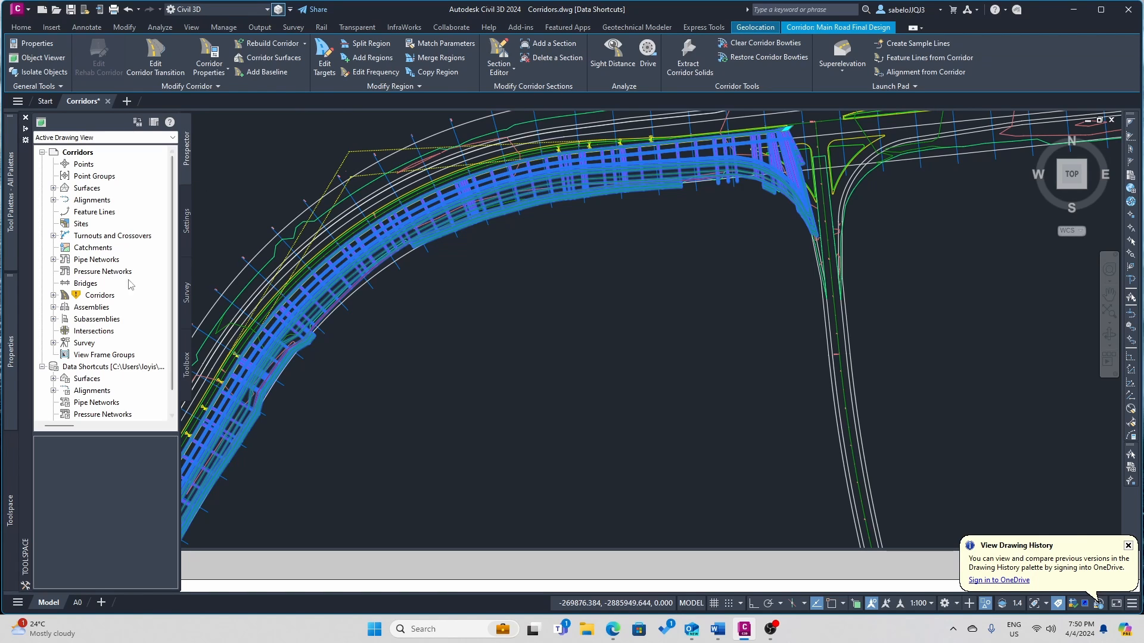
left_click(54, 295)
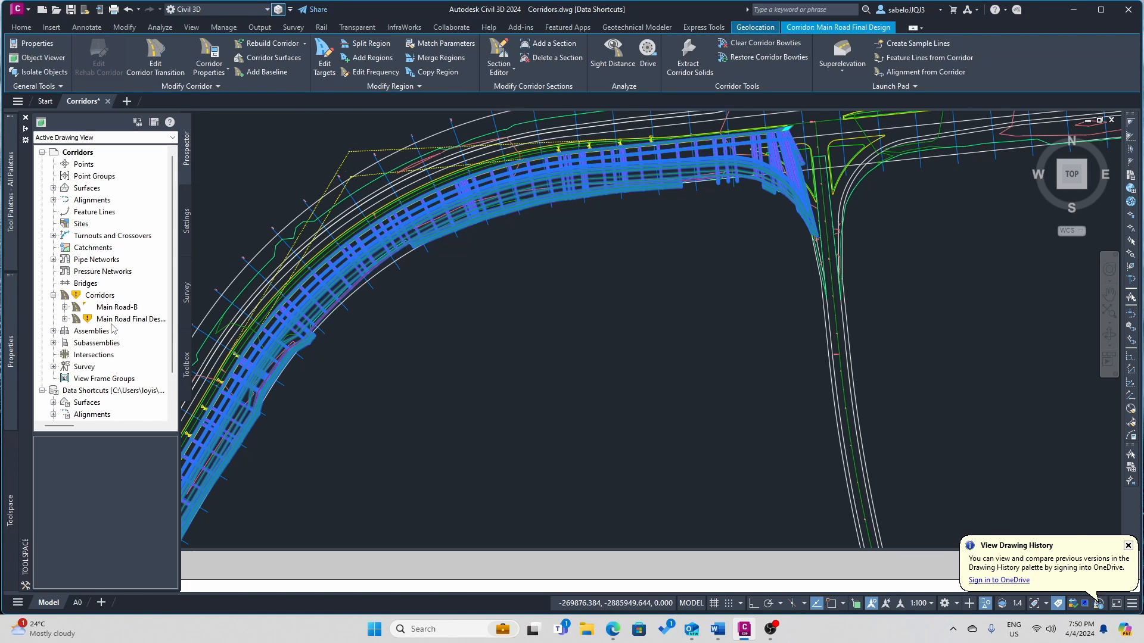
left_click(111, 320)
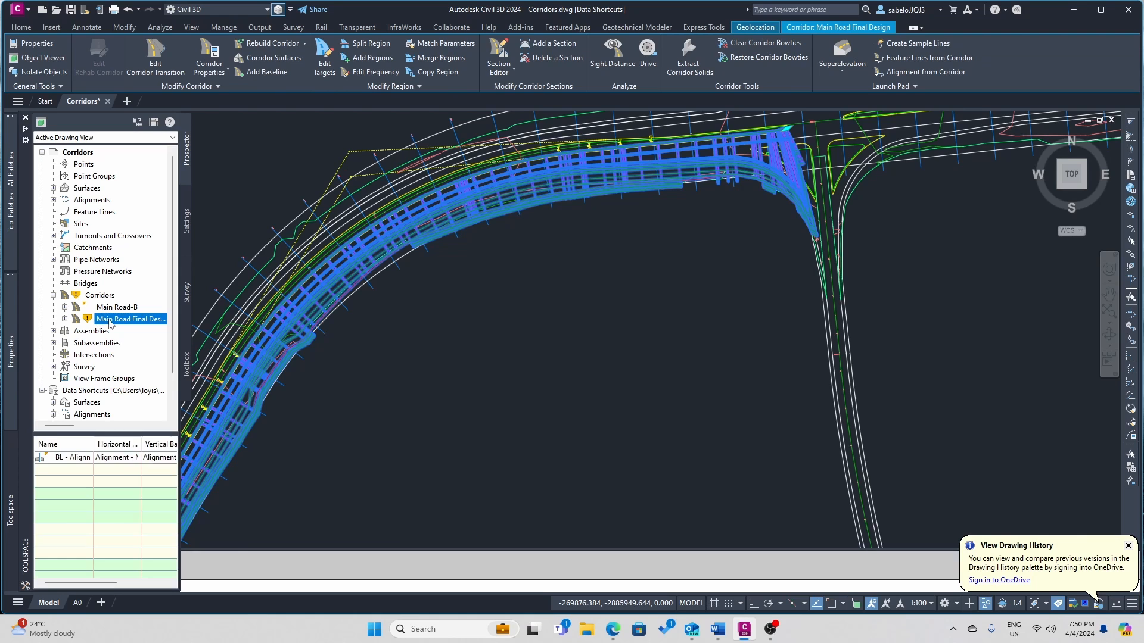
right_click(109, 322)
left_click(143, 356)
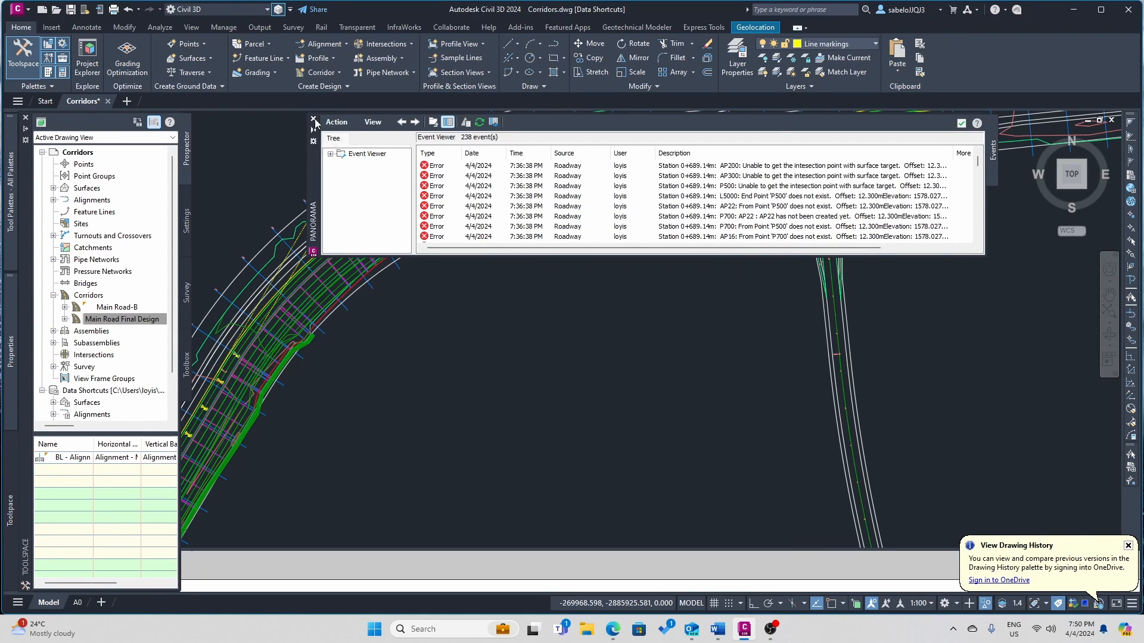
left_click(313, 118)
- Inspect the kerb on the corridor's inner edge in the Section Editor, station by station from 0+000.00 to 0+040.00
left_click(427, 216)
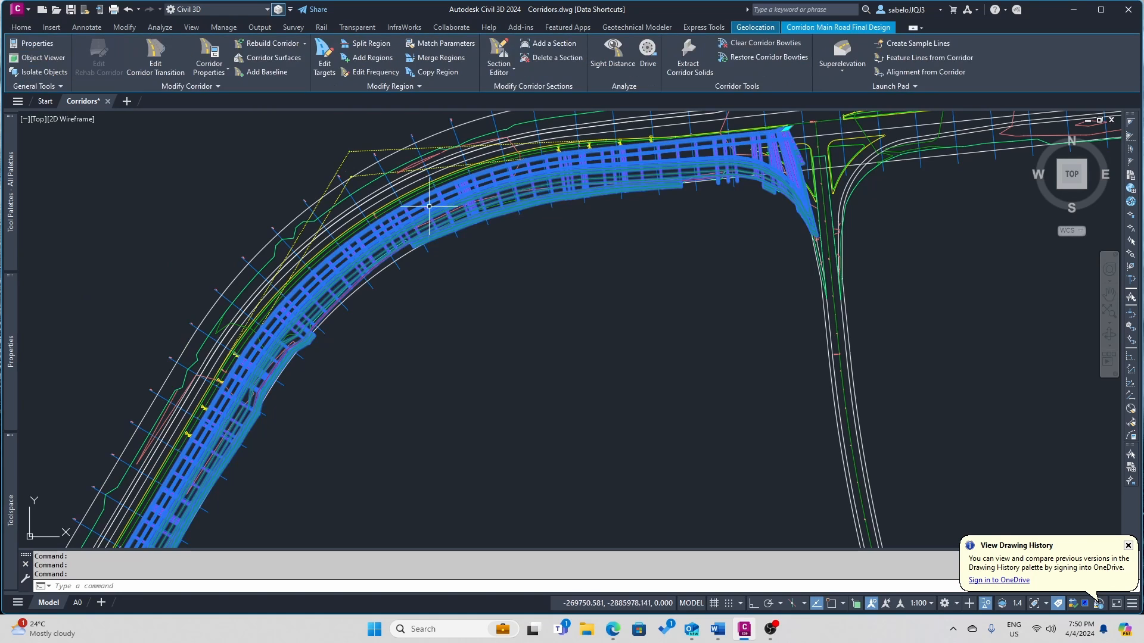
left_click(500, 52)
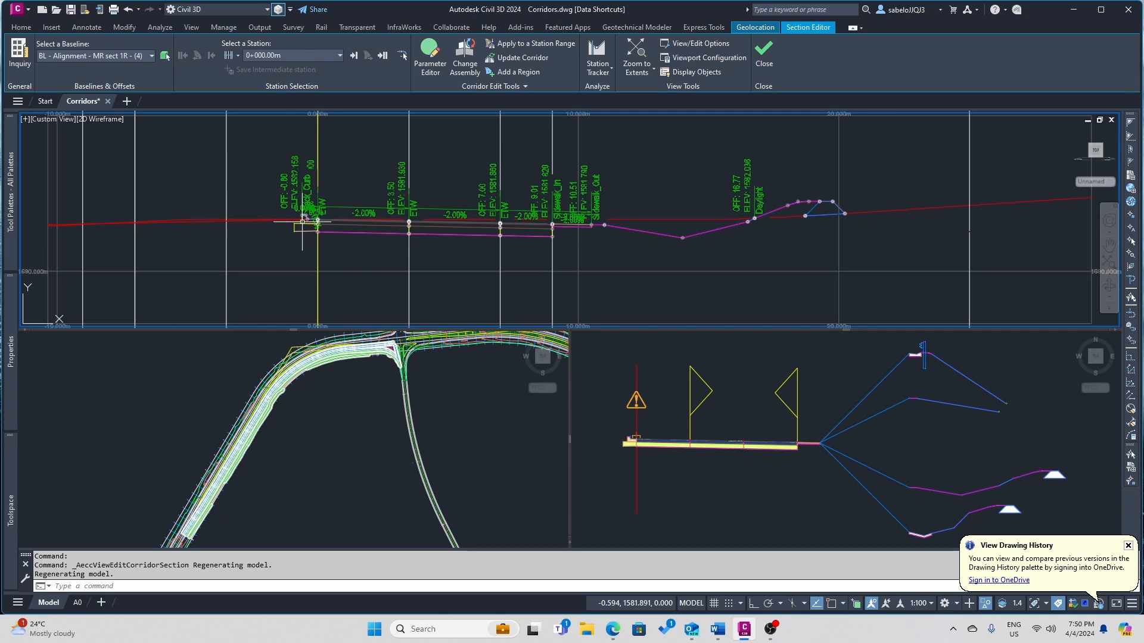
scroll(302, 225, "up", 4)
scroll(302, 225, "up", 2)
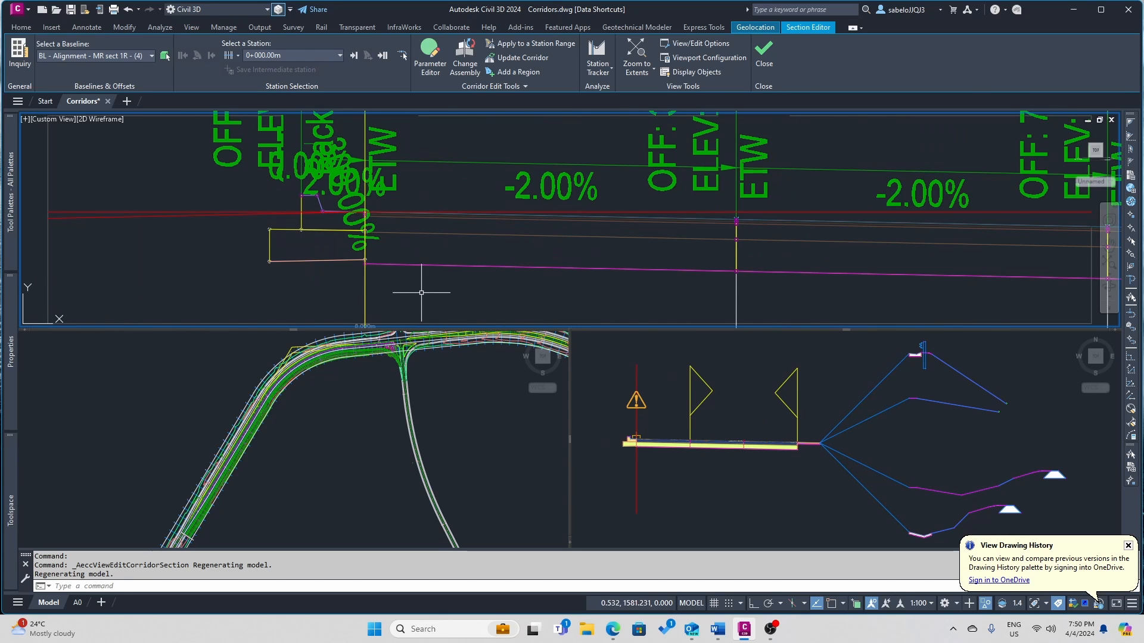
scroll(423, 261, "down", 2)
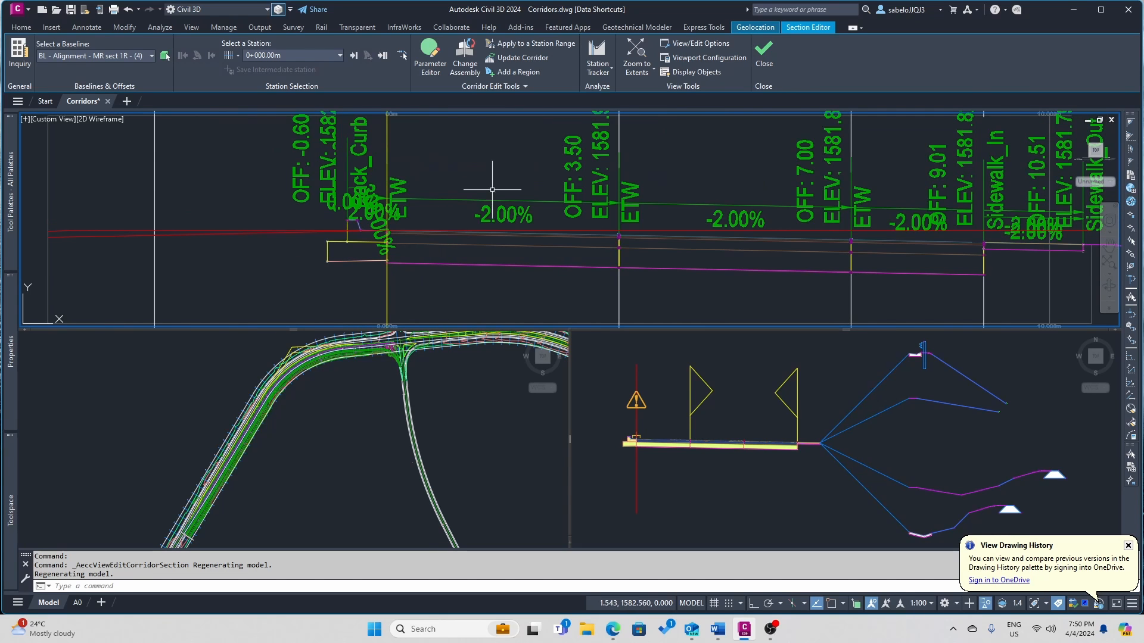
left_click(355, 57)
left_click(356, 57)
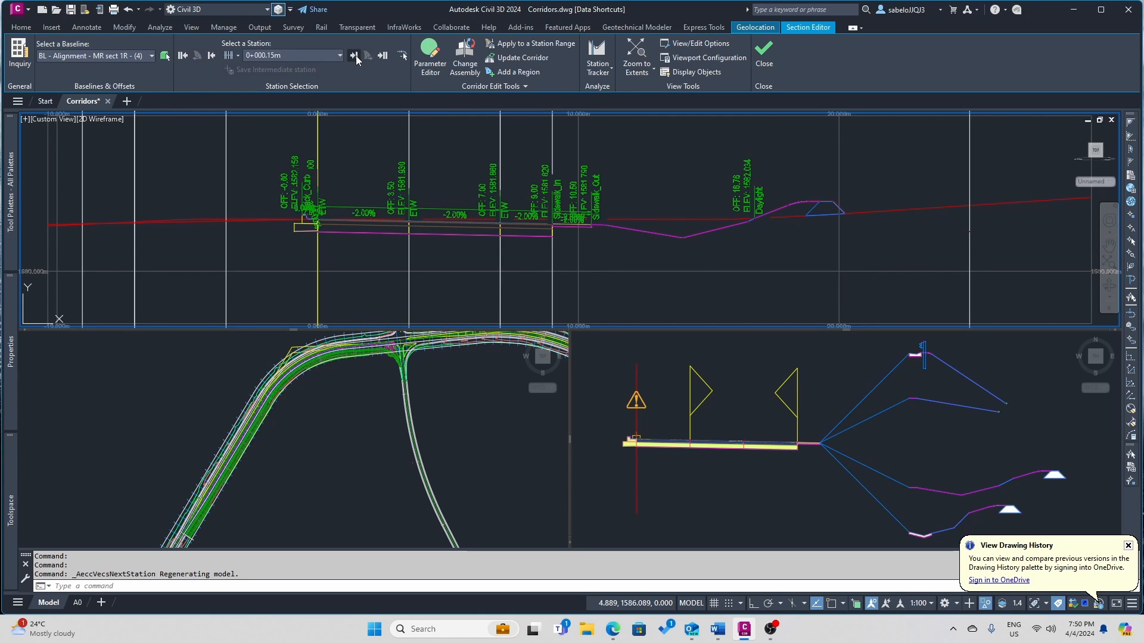
left_click(356, 57)
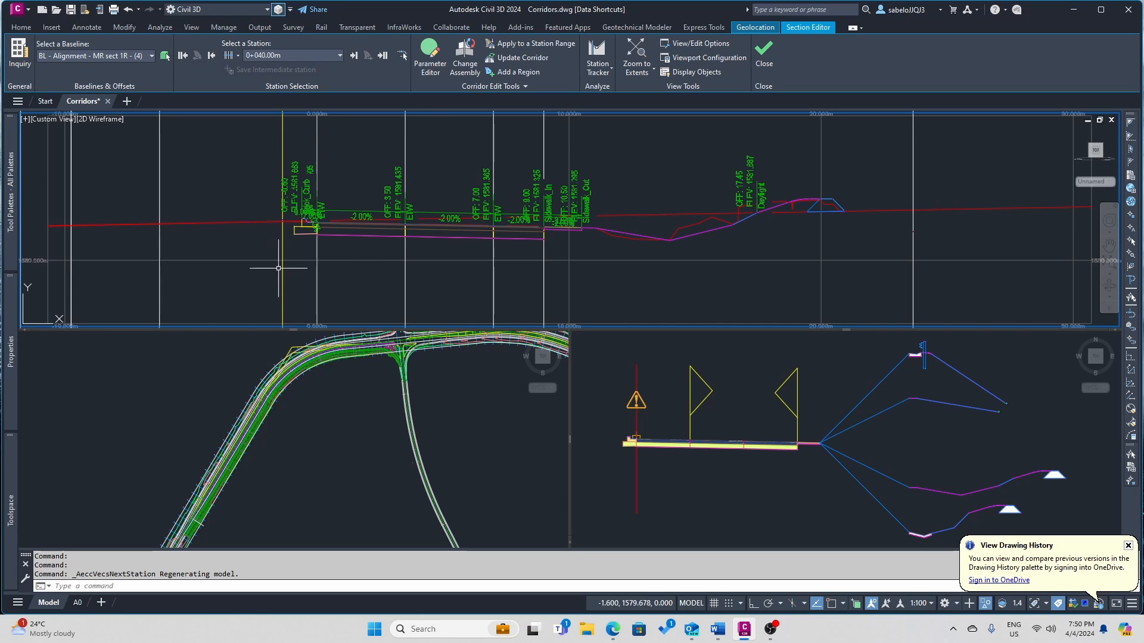
left_click(309, 222)
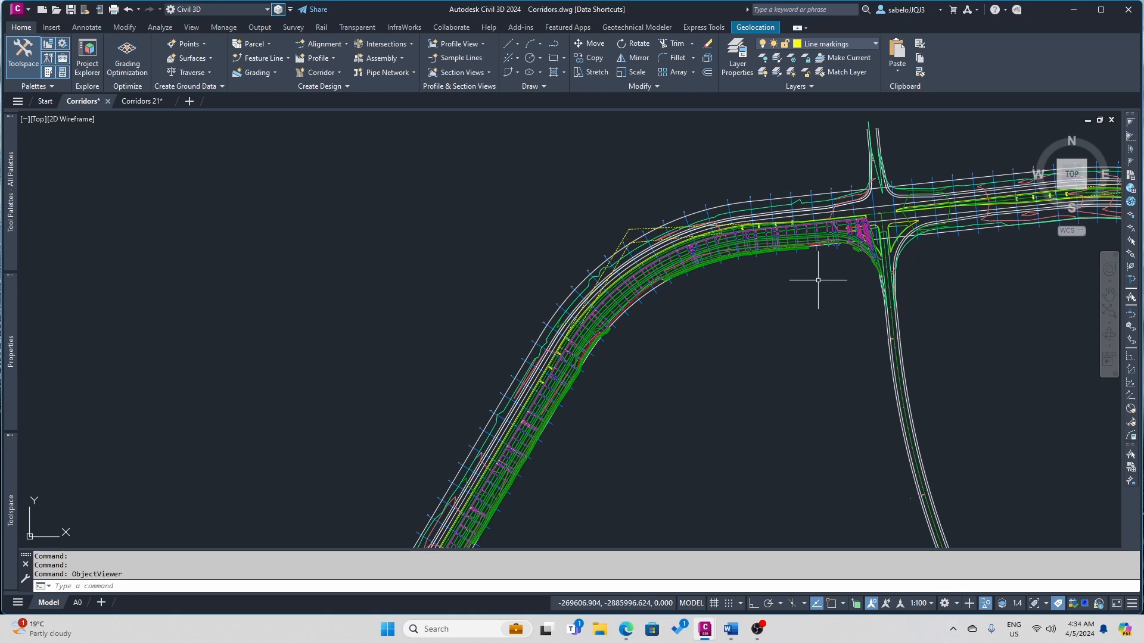
- Show the Main Road Final Design corridor in the Object Viewer and turn it to a south-west 3D view
left_click(770, 237)
right_click(771, 236)
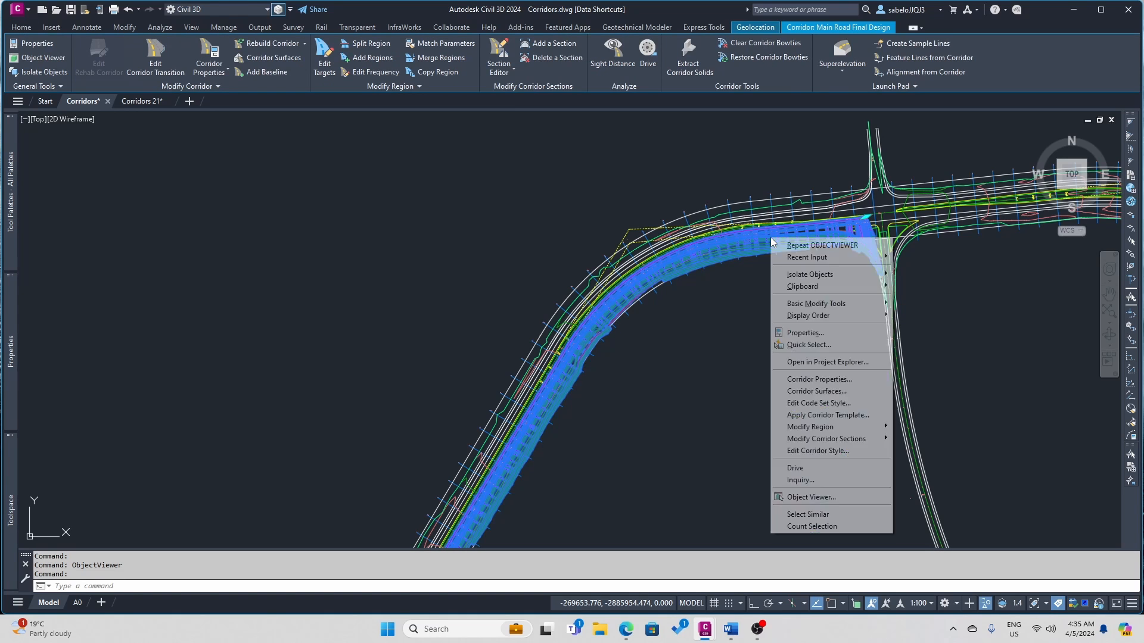
left_click(802, 500)
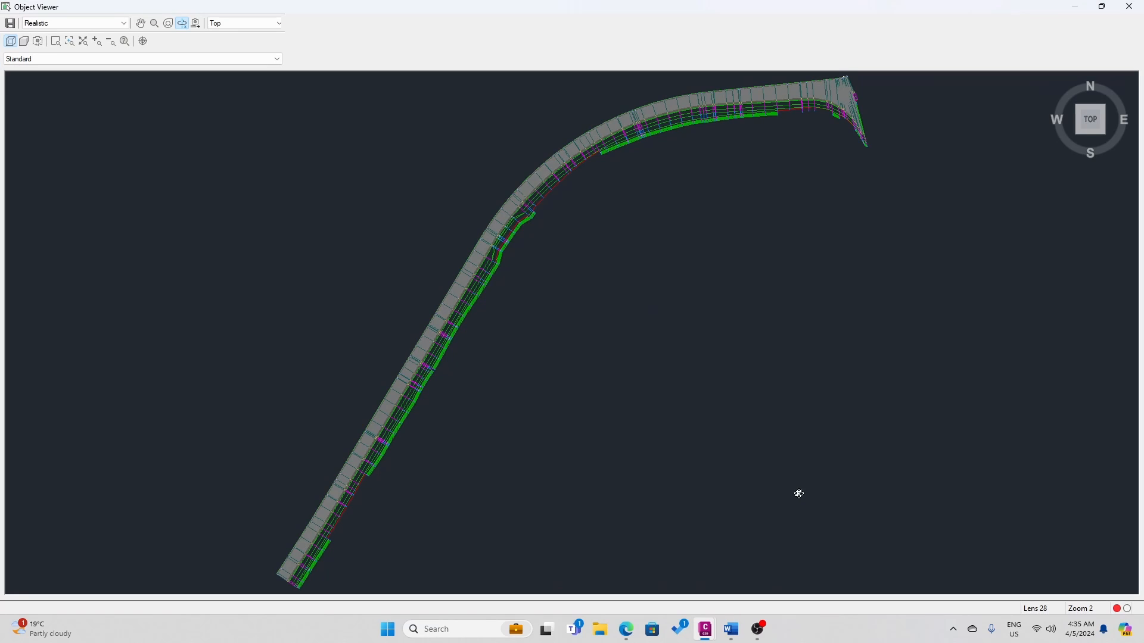
left_click(1078, 132)
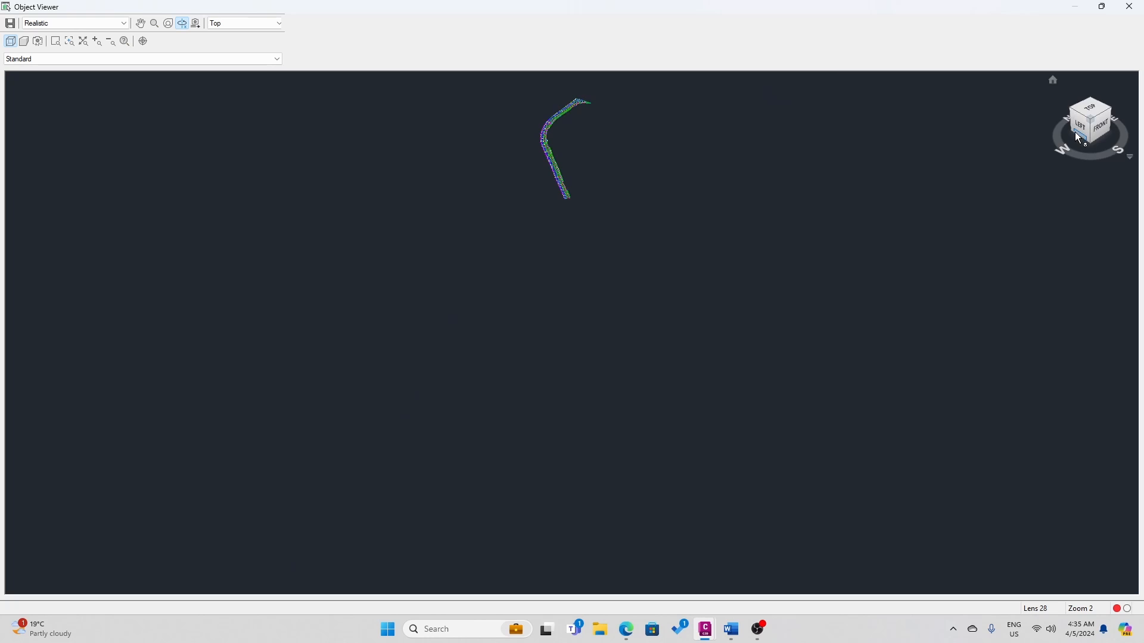
left_click(142, 26)
left_click_drag(578, 173, 559, 314)
- Examine the start of the corridor close up in 3D, including its kerb, lanes, shoulder and side drain
scroll(563, 331, "up", 2)
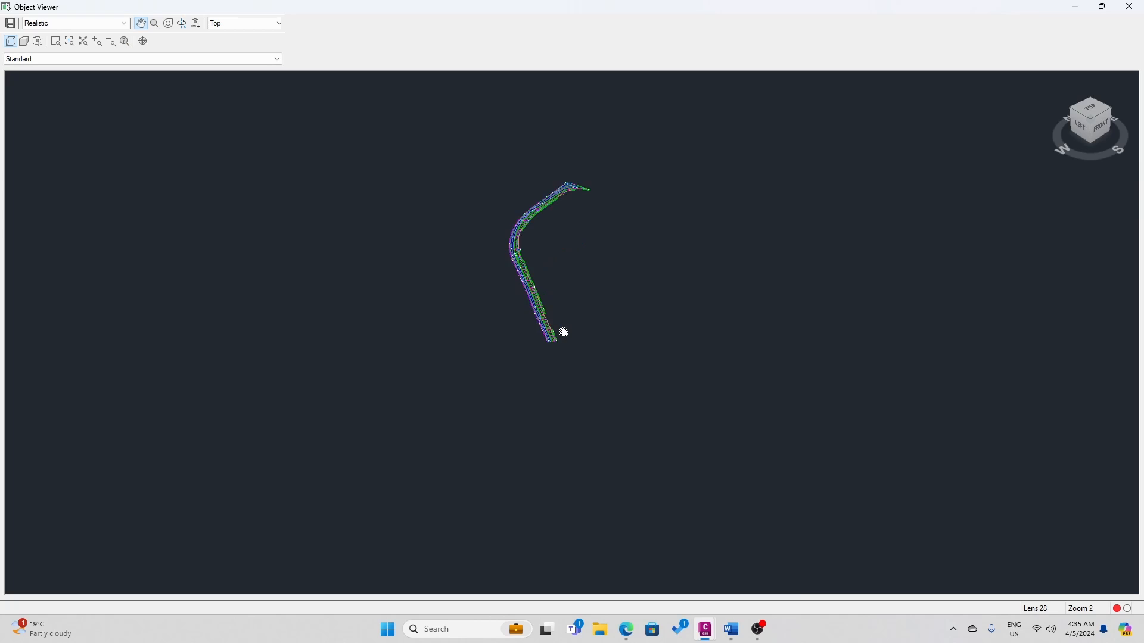
scroll(563, 332, "up", 2)
scroll(516, 355, "up", 3)
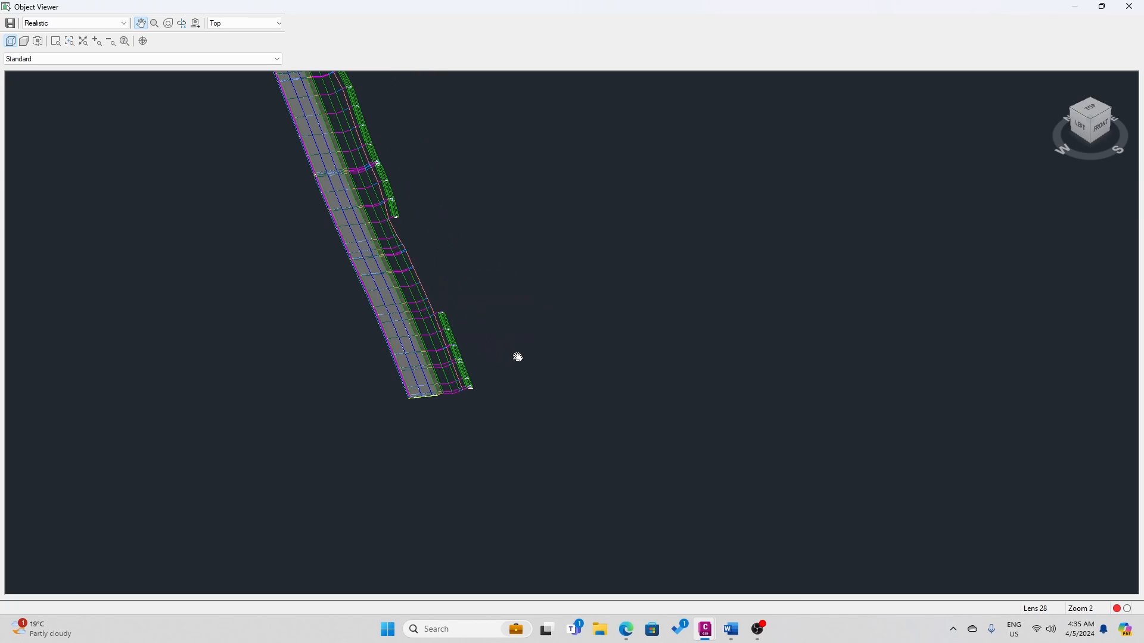
left_click_drag(392, 393, 417, 370)
scroll(425, 366, "up", 3)
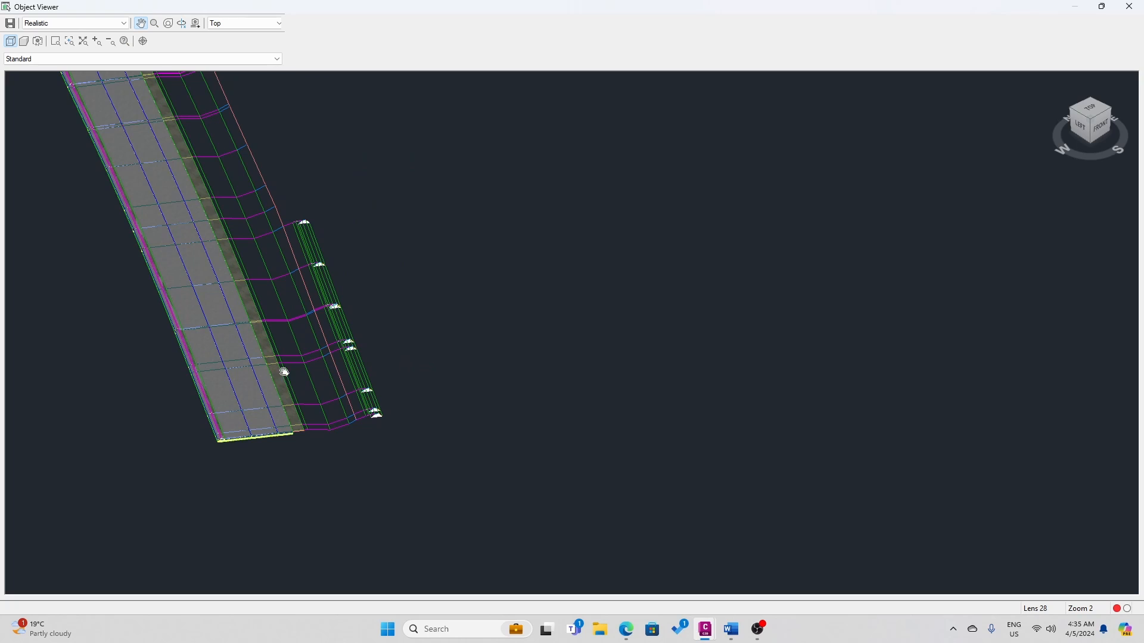
left_click_drag(298, 370, 405, 338)
scroll(344, 408, "up", 5)
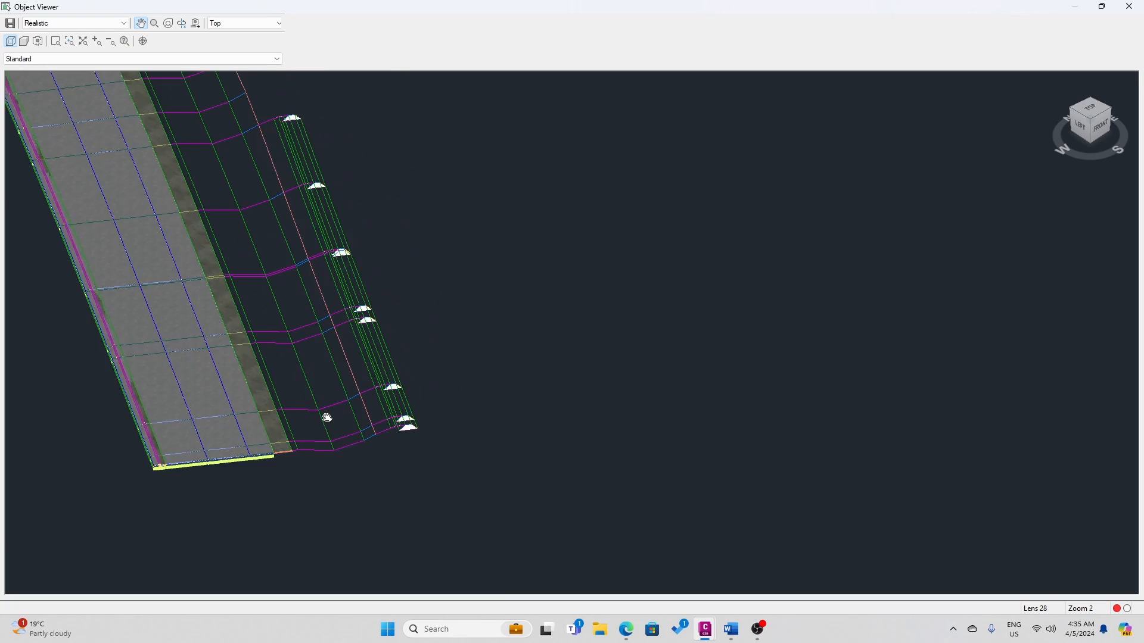
scroll(245, 396, "down", 2)
left_click_drag(245, 396, 542, 298)
scroll(224, 439, "up", 2)
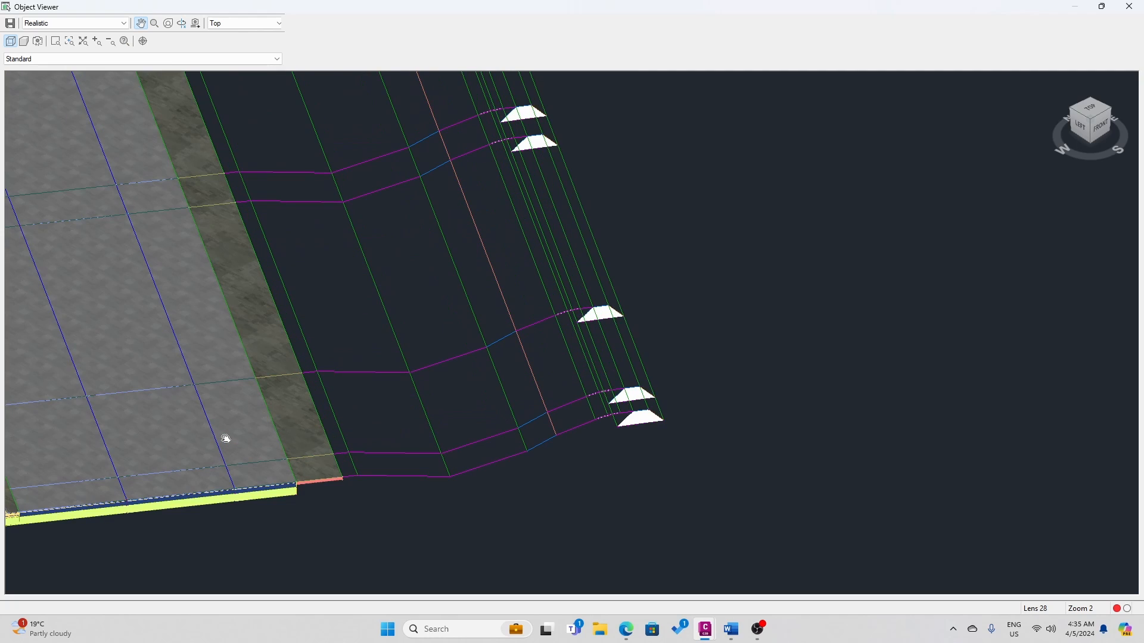
left_click_drag(225, 437, 373, 399)
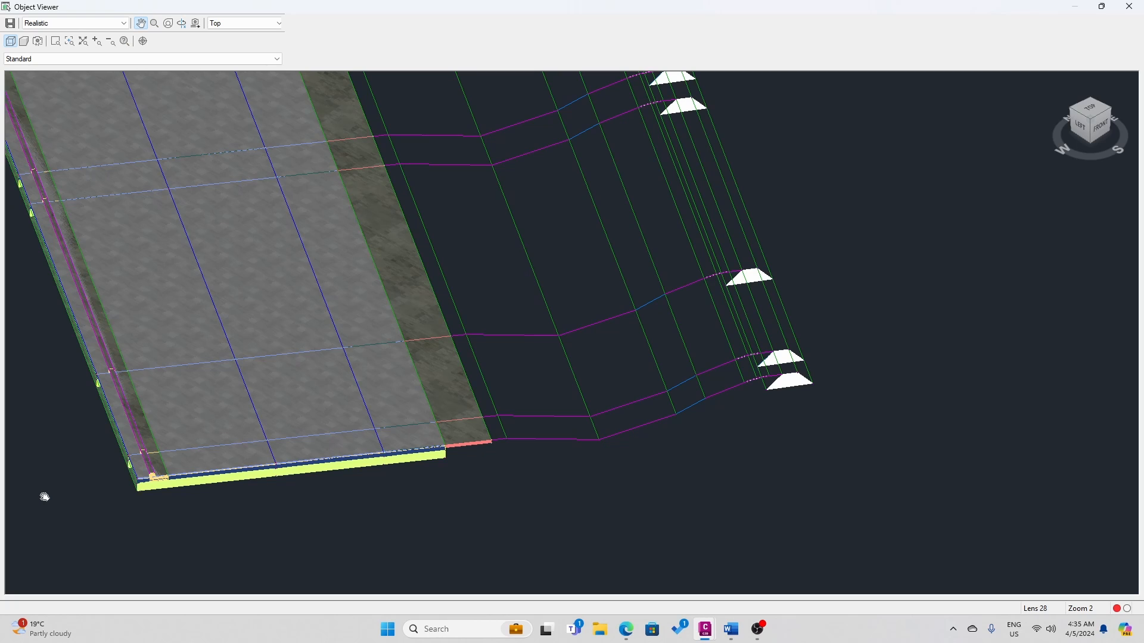
- Close the Object Viewer and attach a LinkWidthAndSlope subassembly at the baseline point of the Main Road Divided assembly, keeping its default name
right_click(986, 160)
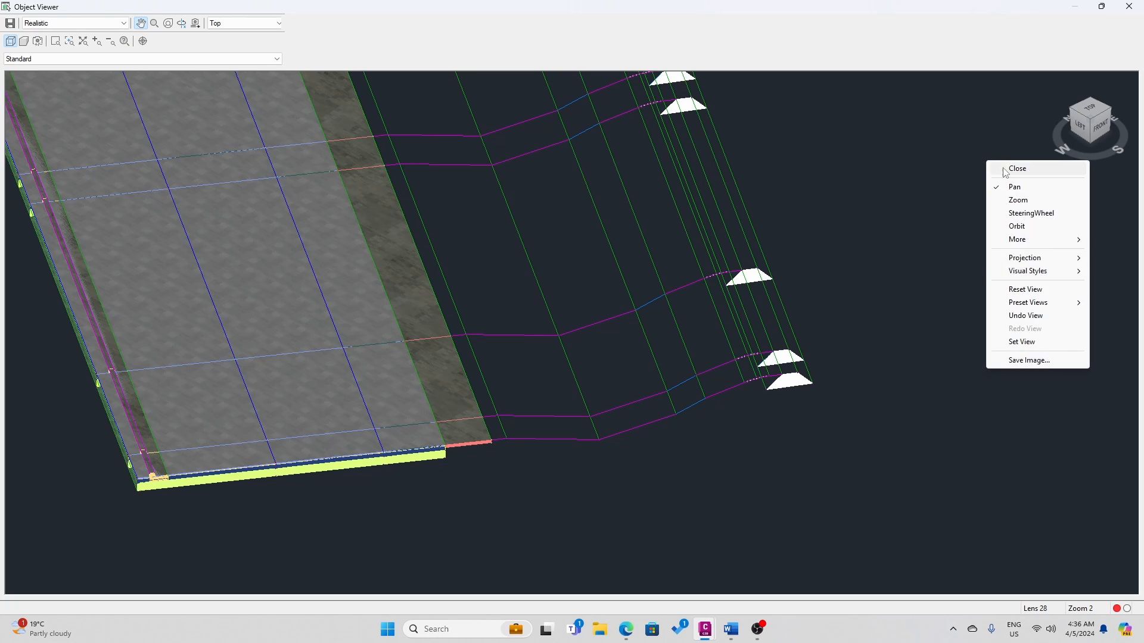
left_click(1009, 169)
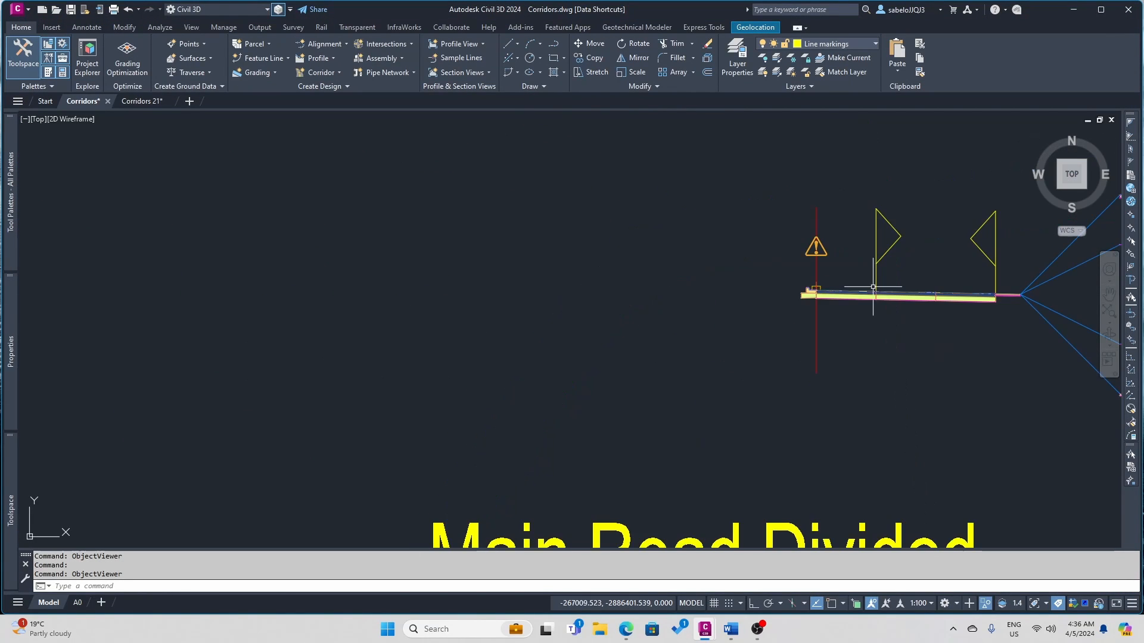
scroll(804, 295, "up", 3)
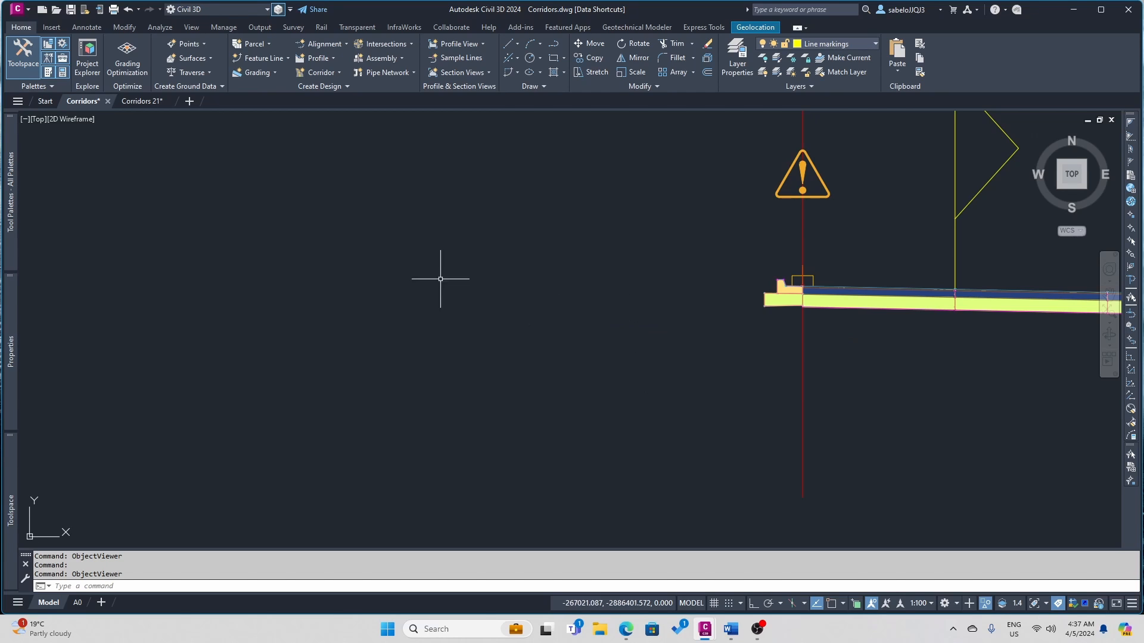
mouse_move(10, 219)
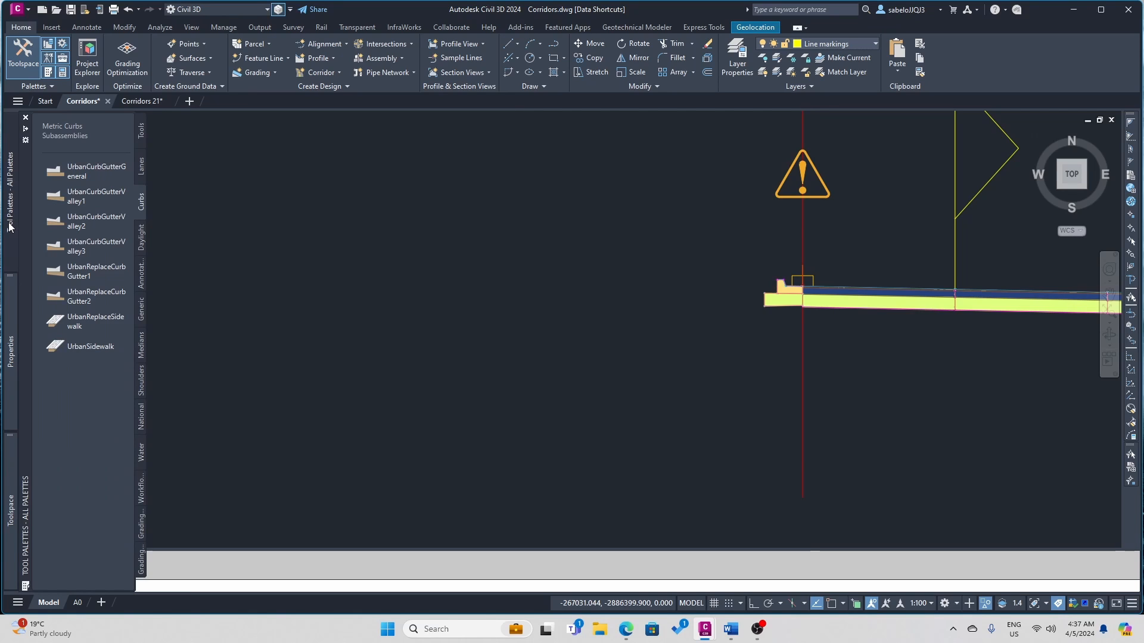
left_click(140, 313)
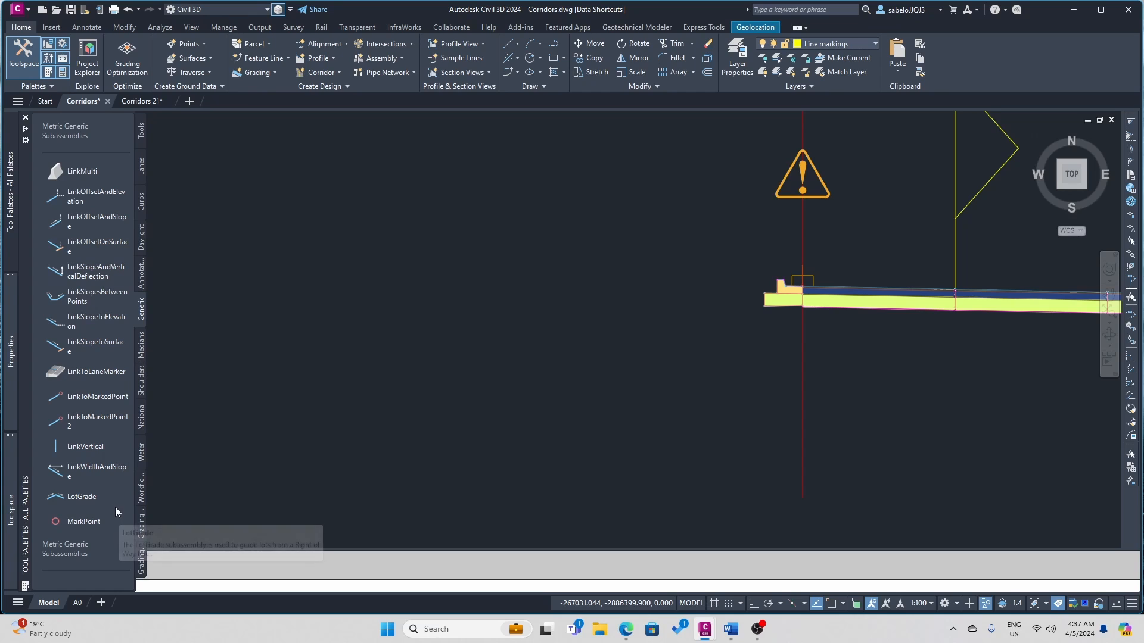
left_click(82, 472)
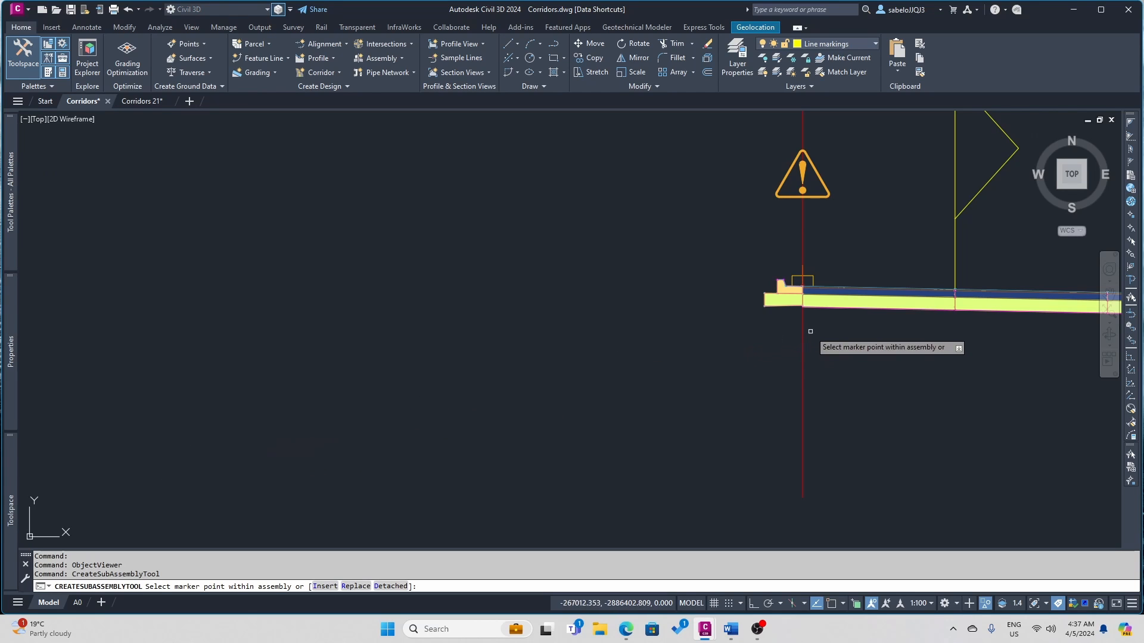
left_click(803, 291)
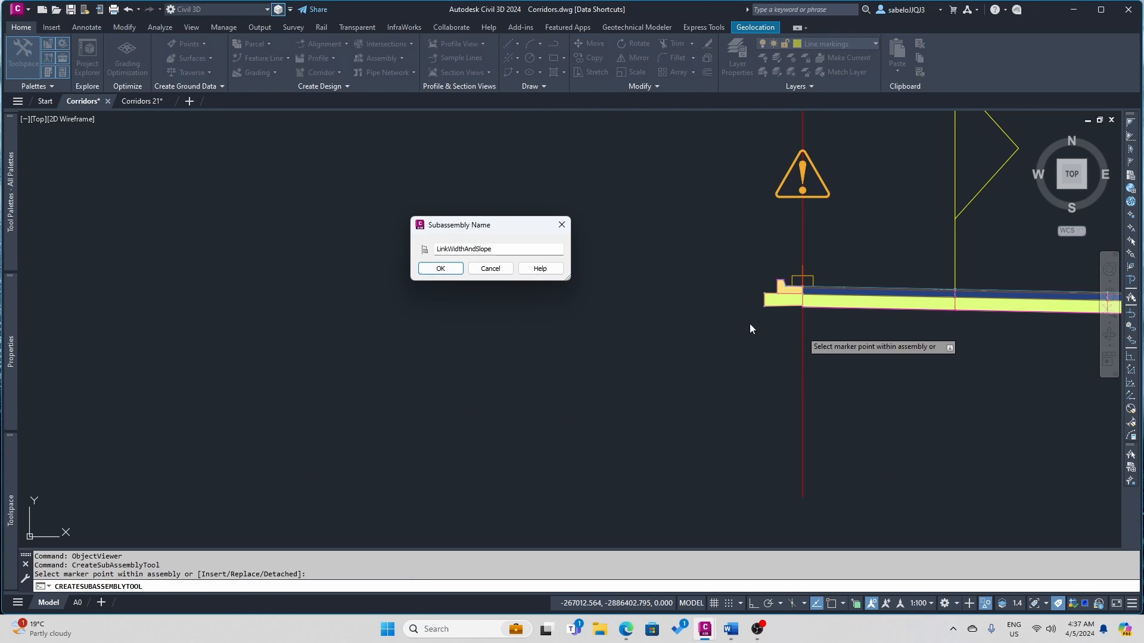
left_click(441, 269)
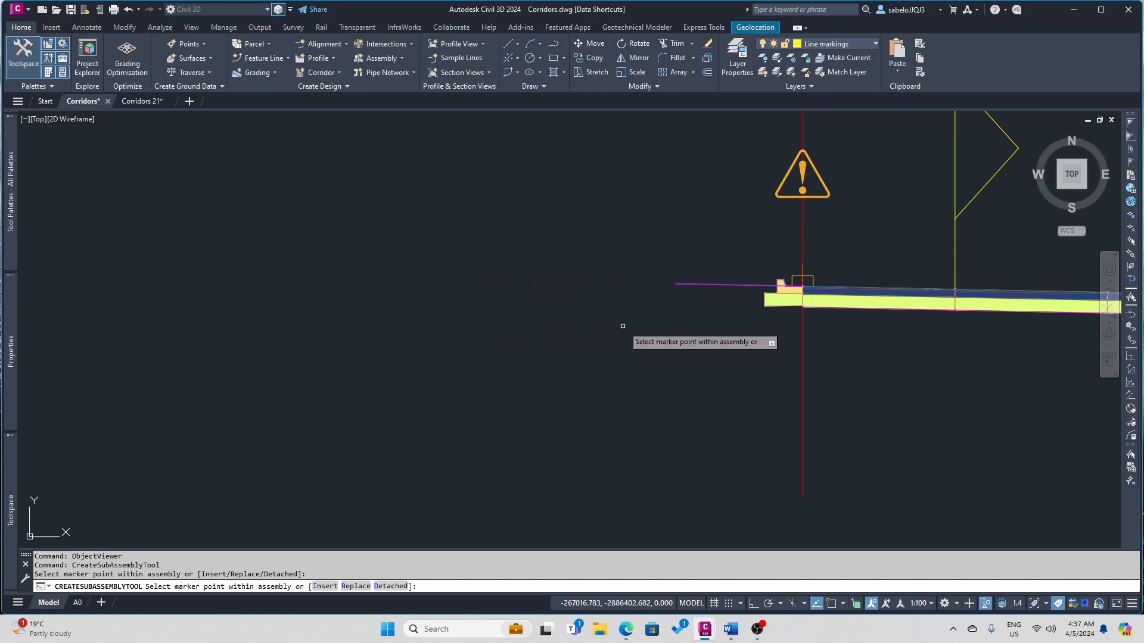
key("Escape")
- Set the LinkWidthAndSlope subassembly's width to 5.000 m and its point code to Median Align Left
left_click(689, 285)
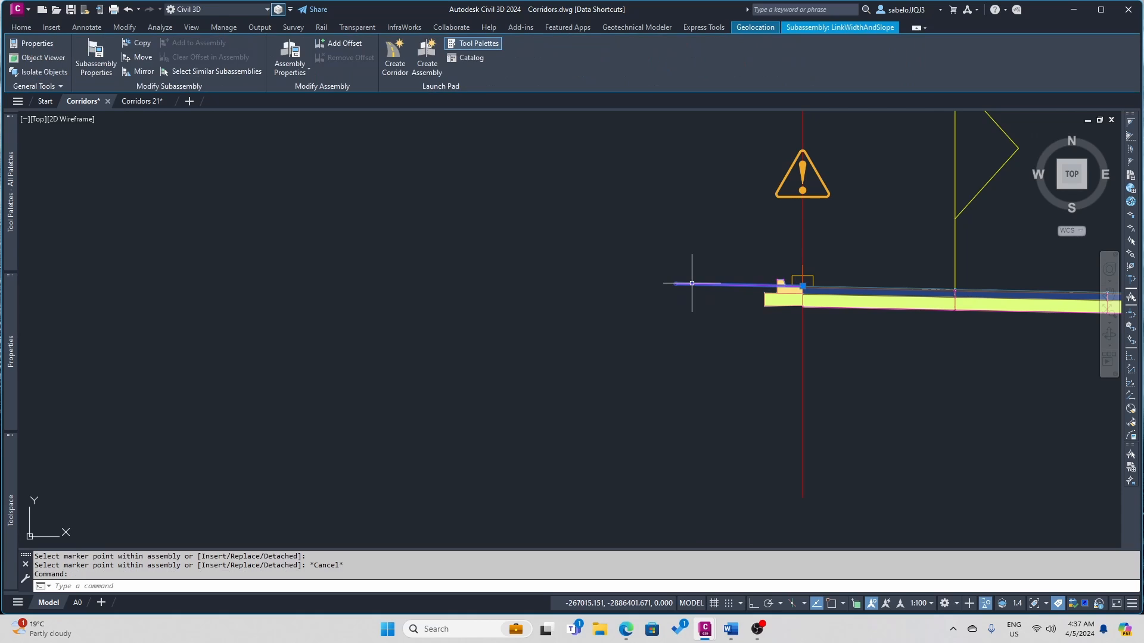
mouse_move(9, 387)
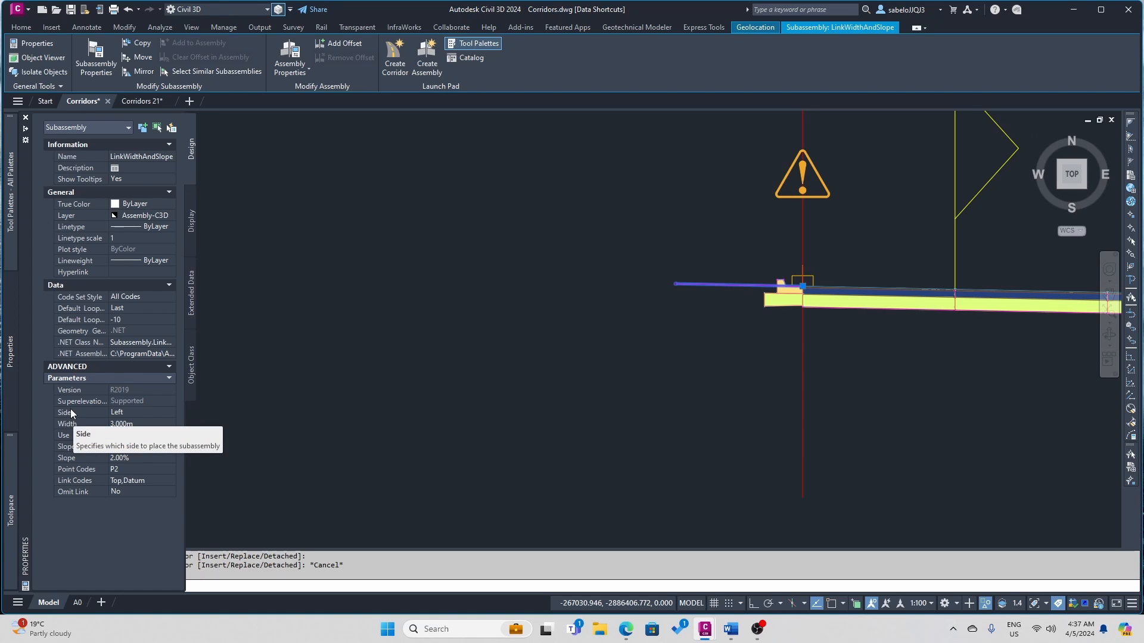
left_click(113, 425)
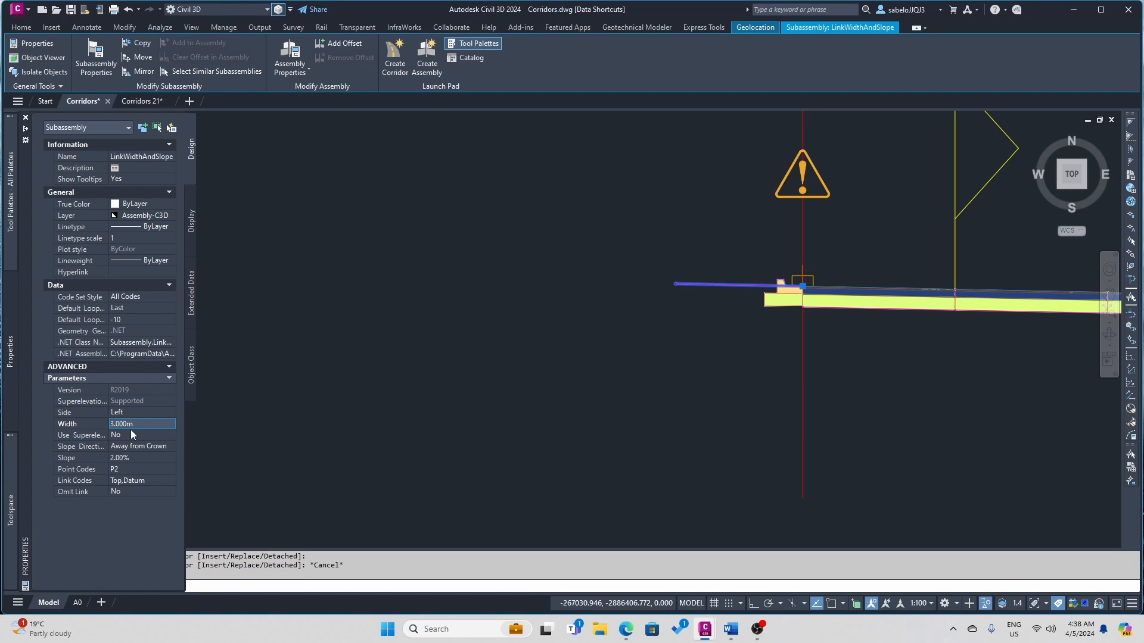
key("BackSpace")
type("5")
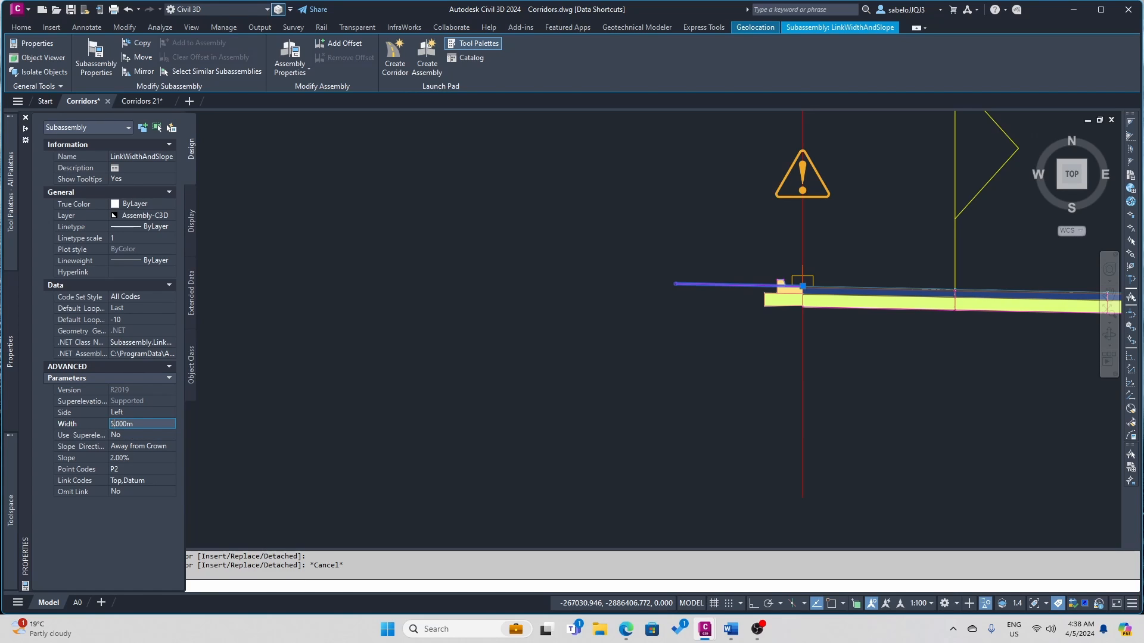
left_click(137, 469)
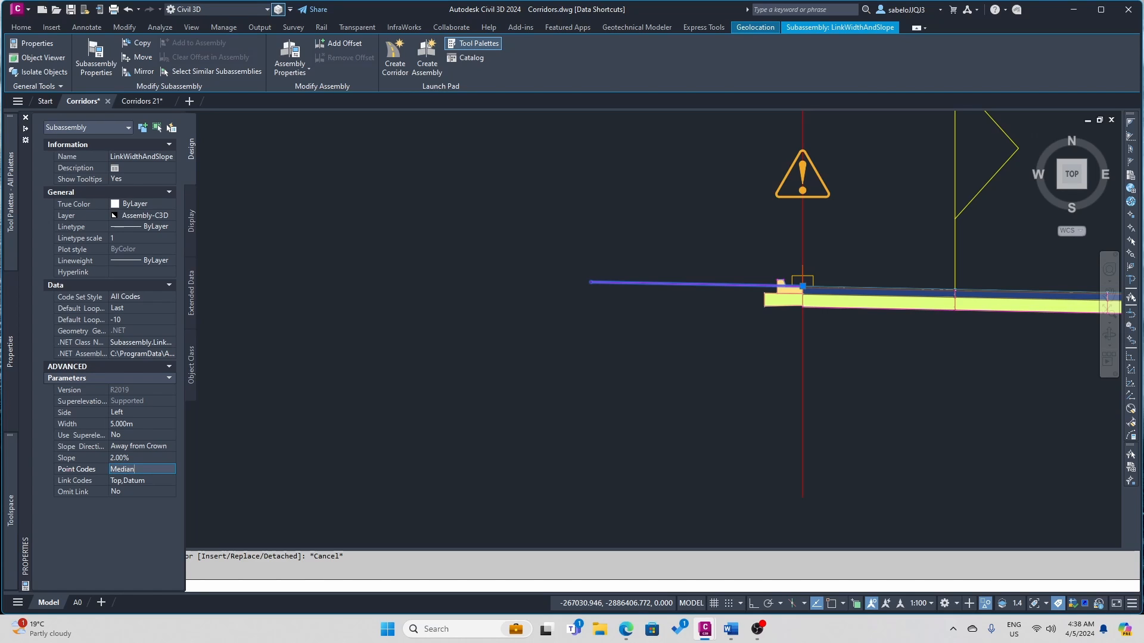
type("Align Lef")
type("t")
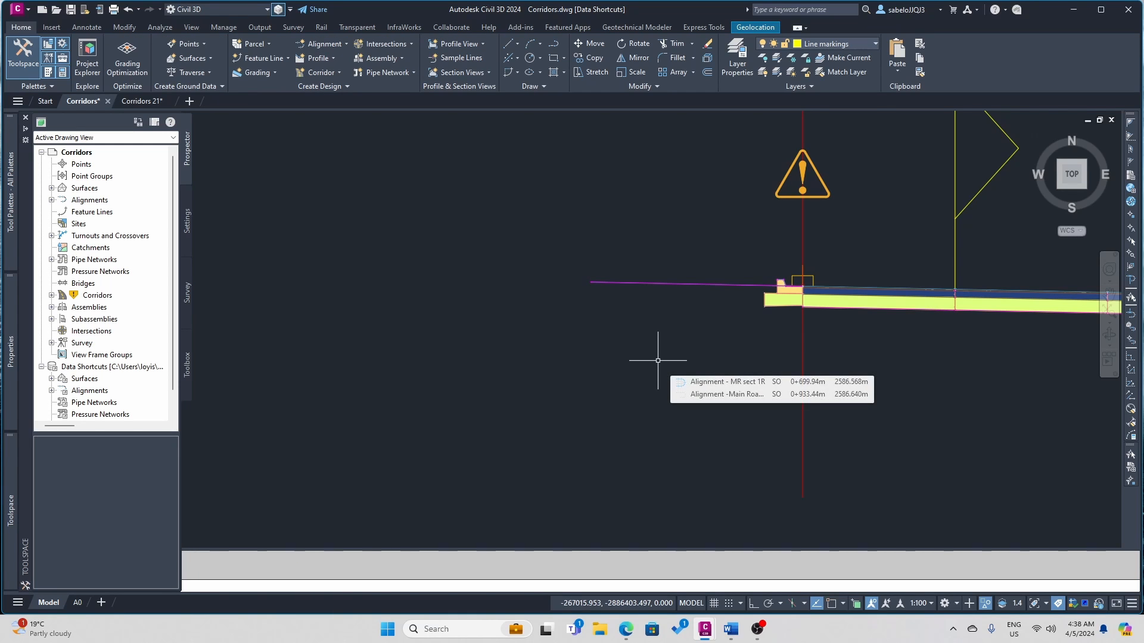
scroll(658, 360, "down", 1)
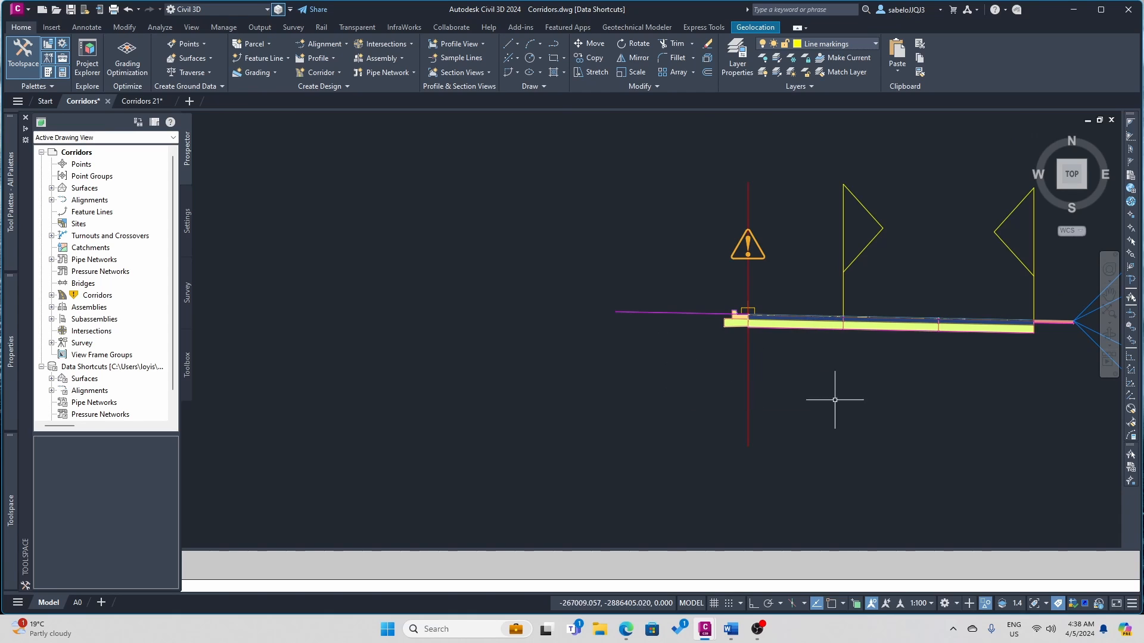
scroll(870, 398, "down", 1)
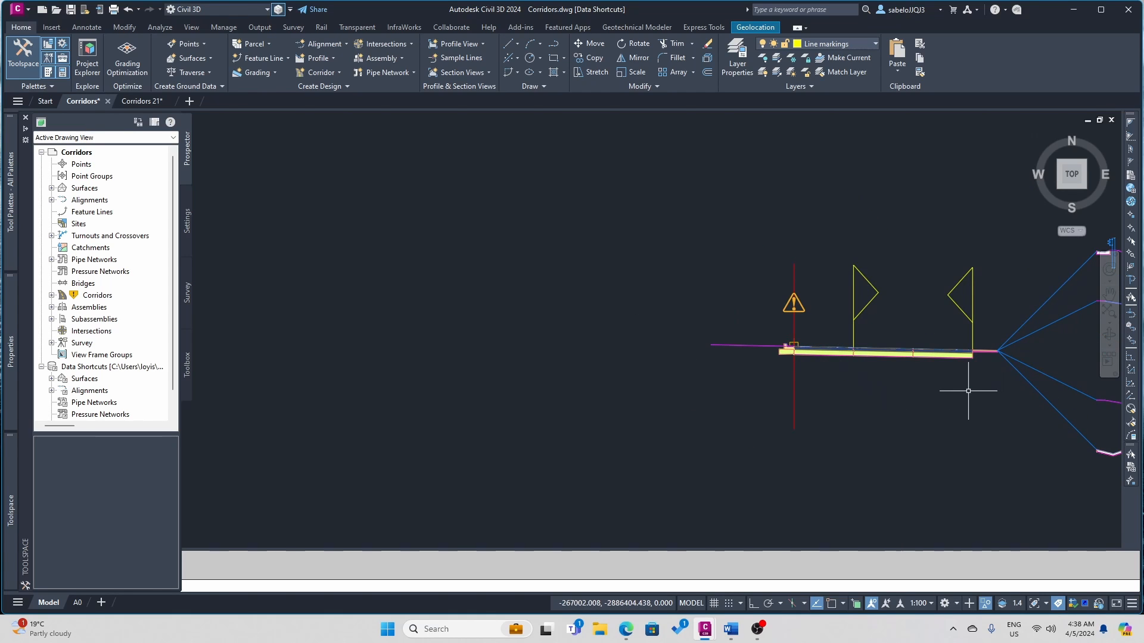
scroll(965, 385, "down", 2)
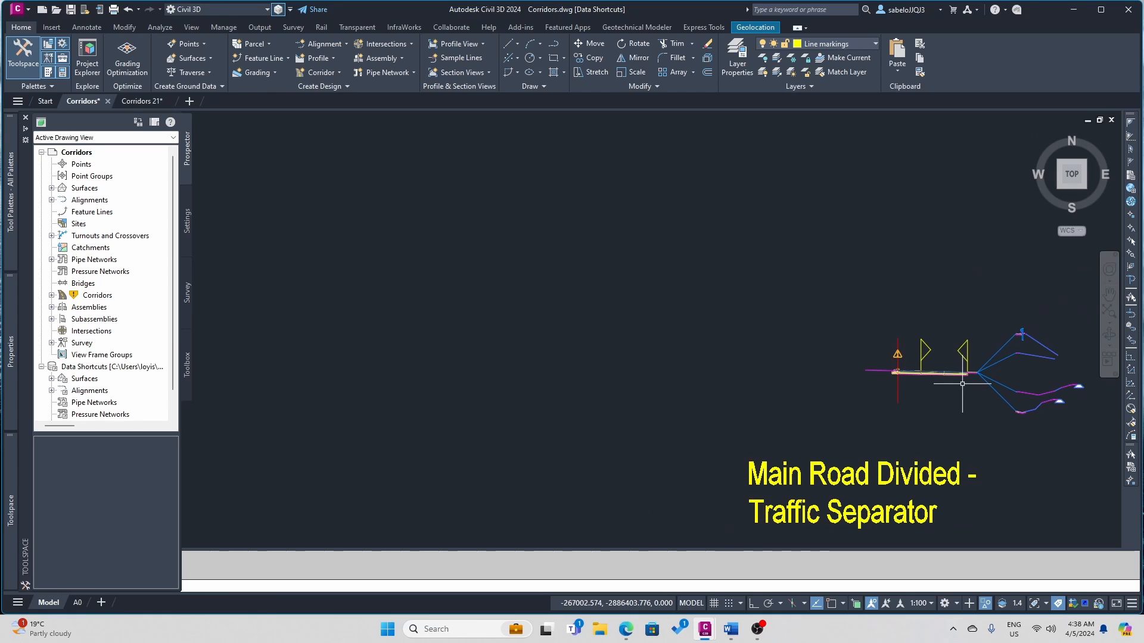
scroll(858, 371, "up", 3)
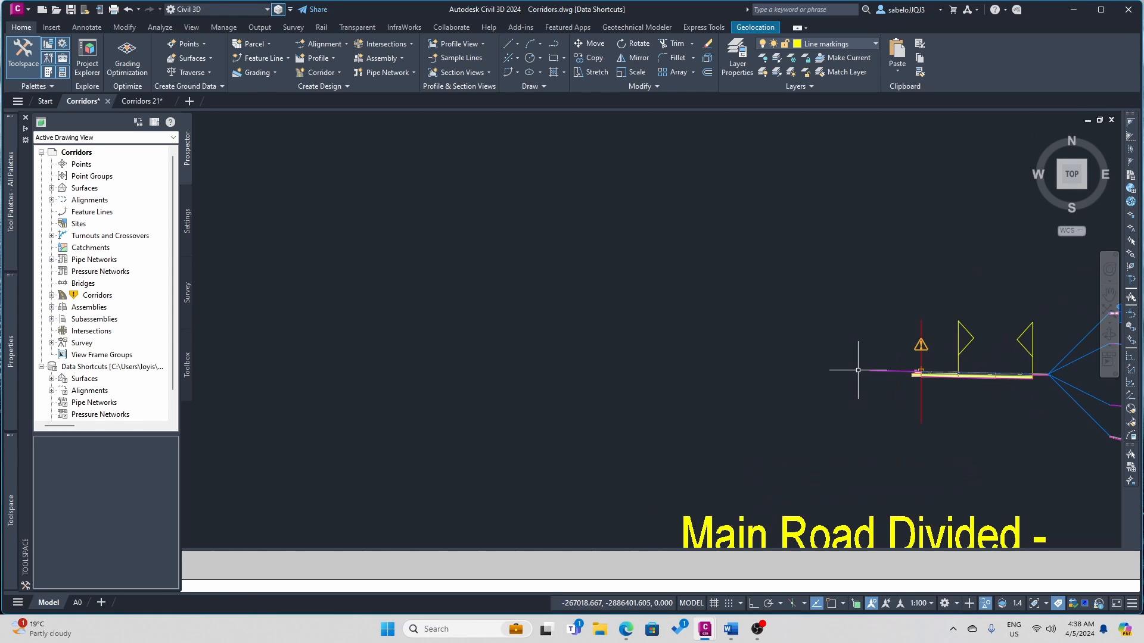
scroll(840, 365, "down", 3)
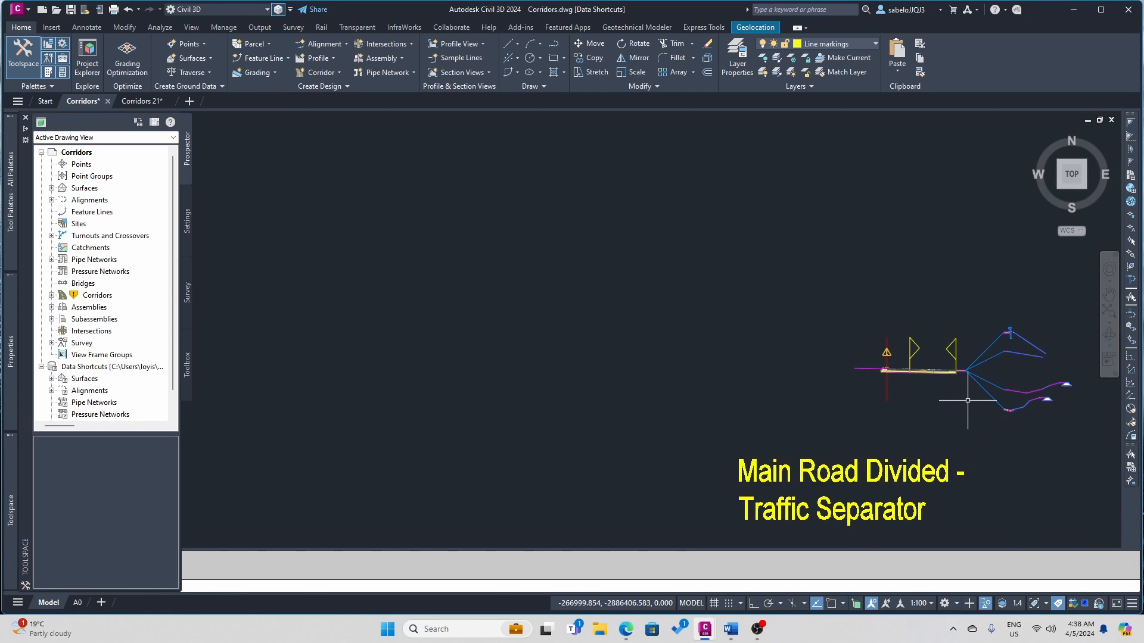
scroll(968, 399, "up", 5)
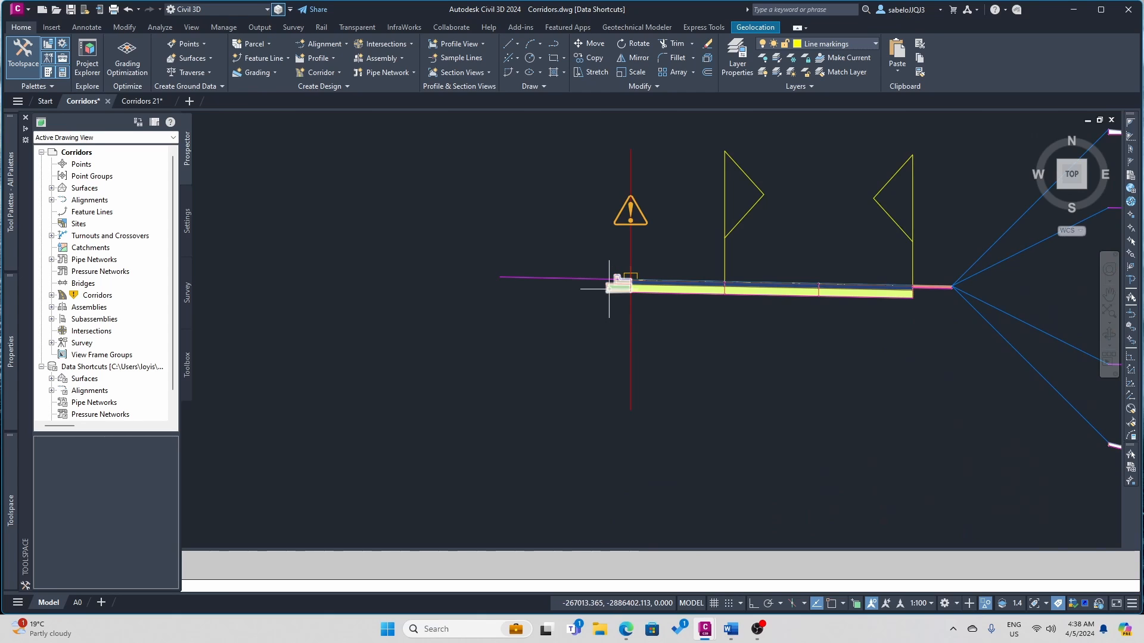
left_click(620, 288)
left_click(671, 287)
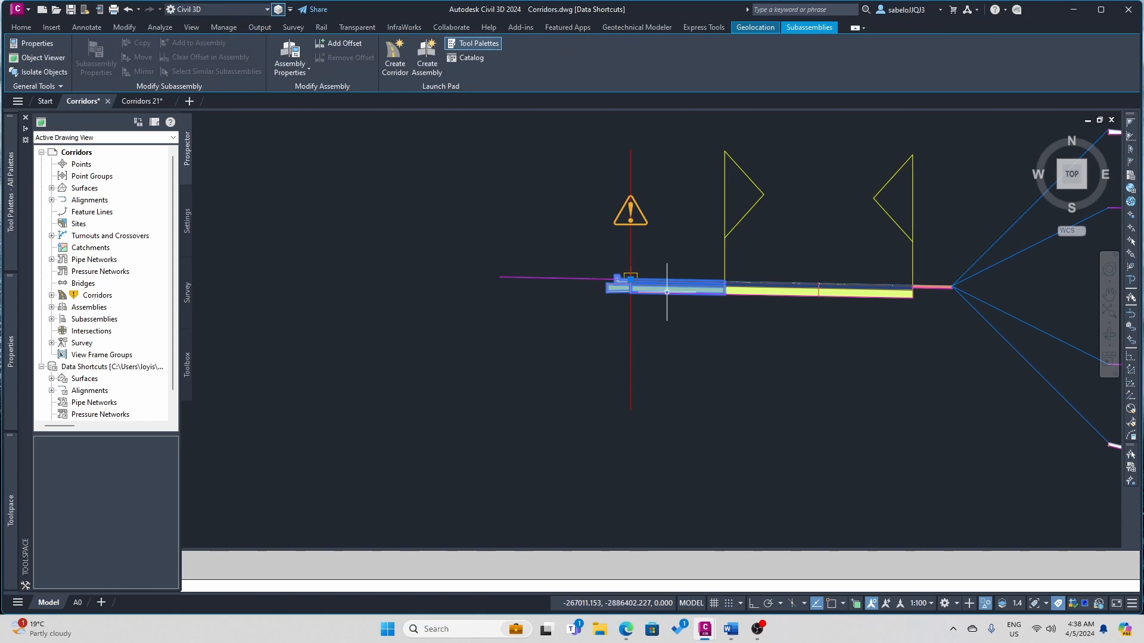
left_click(770, 295)
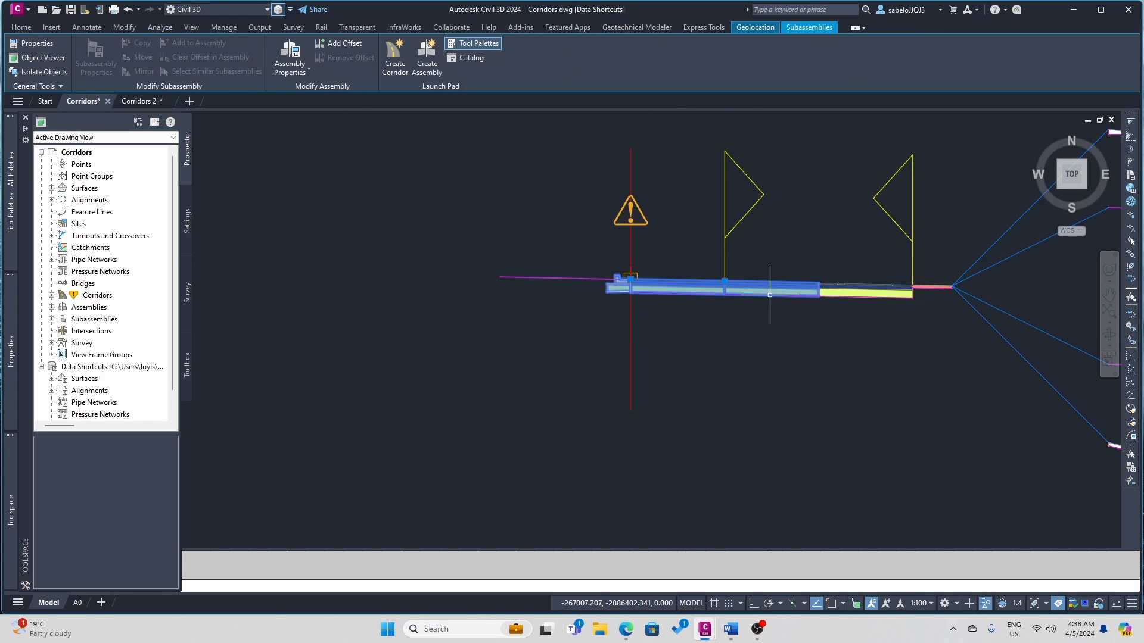
left_click(858, 292)
left_click(933, 289)
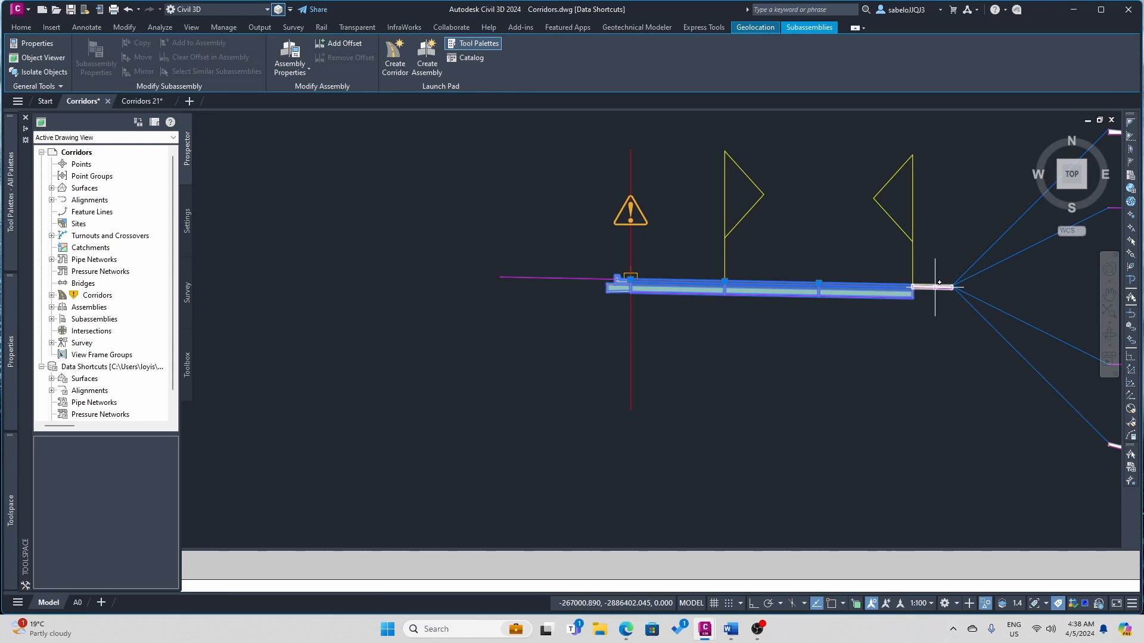
left_click(966, 271)
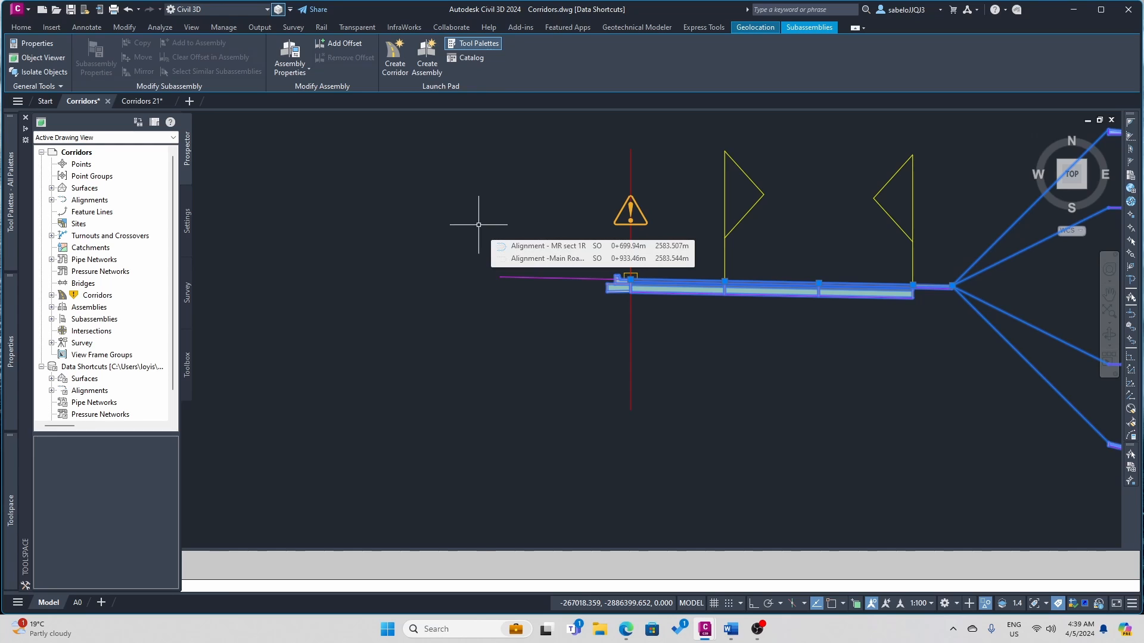
key("Escape")
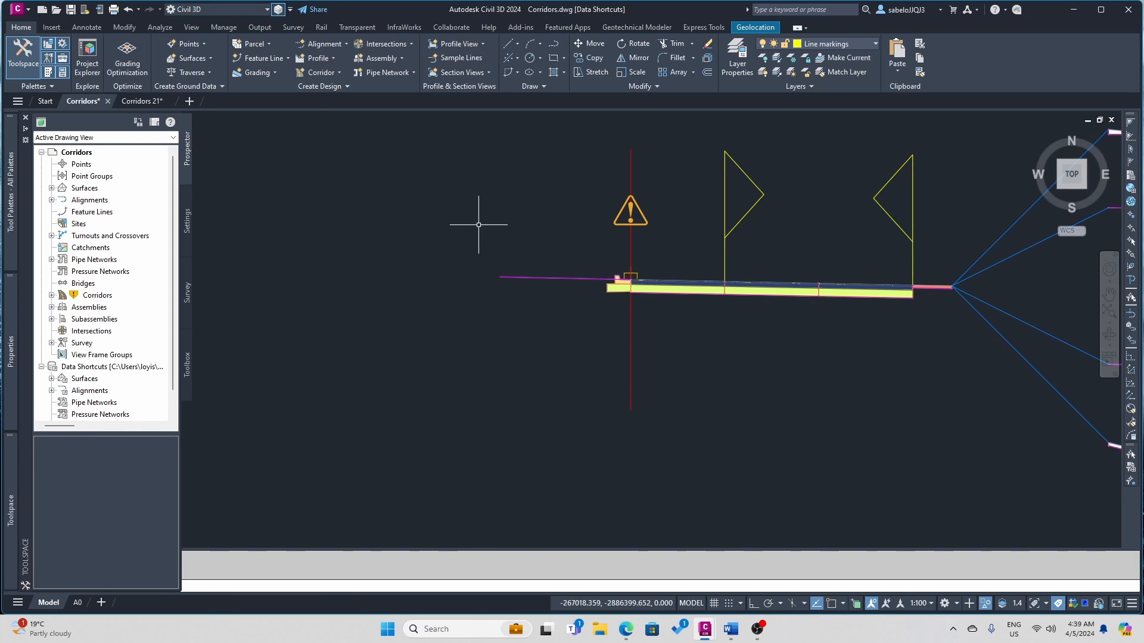
left_click(613, 287)
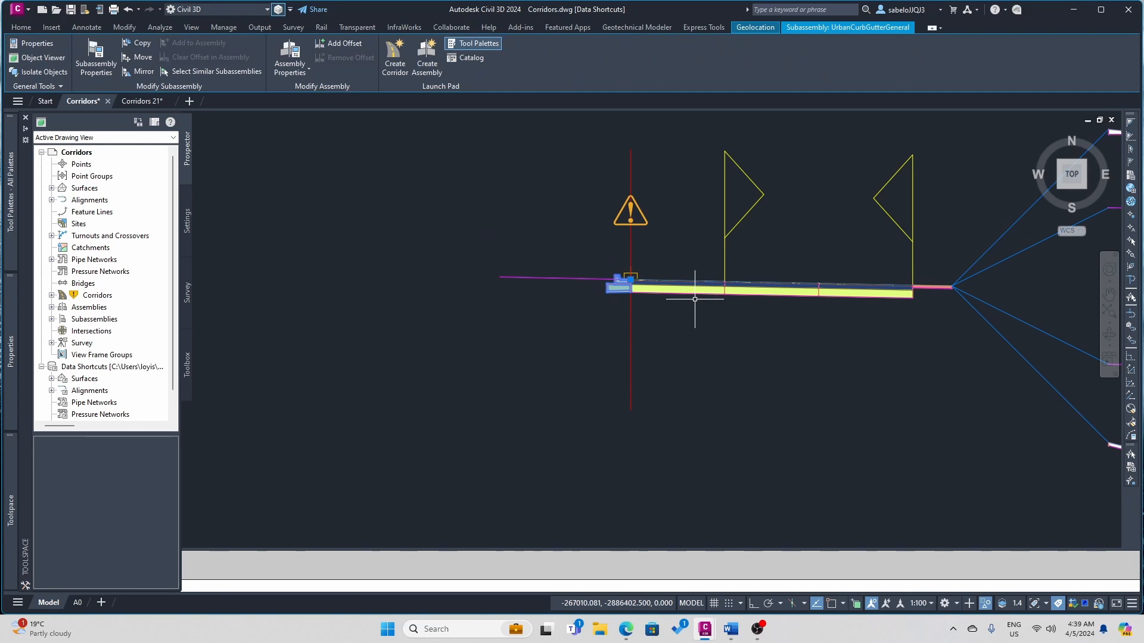
left_click(694, 284)
left_click(774, 290)
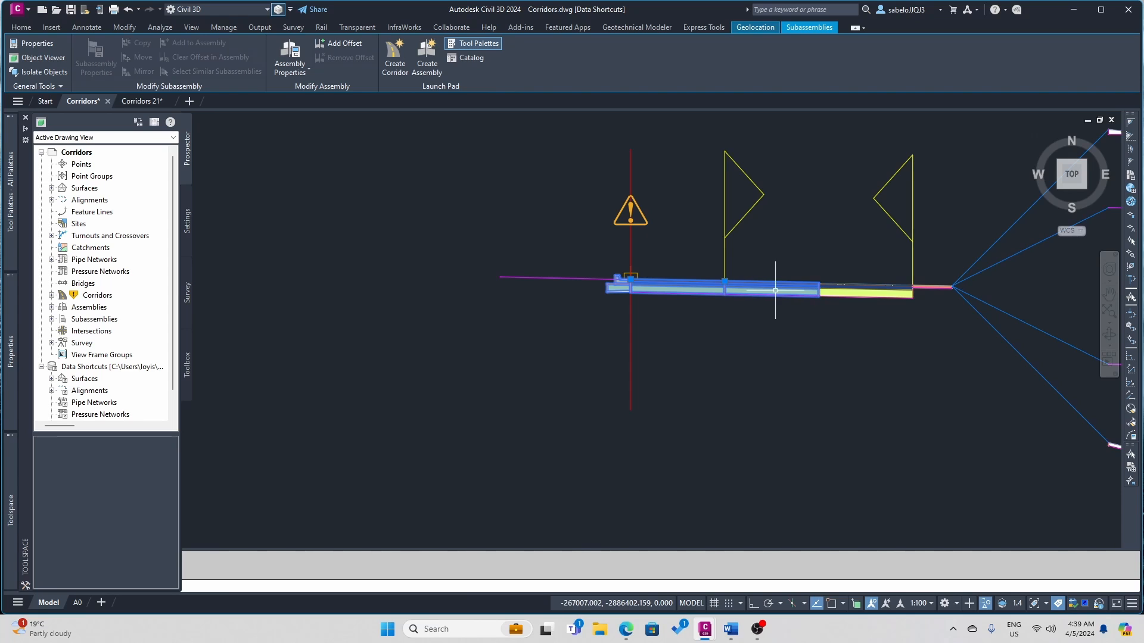
left_click(843, 301)
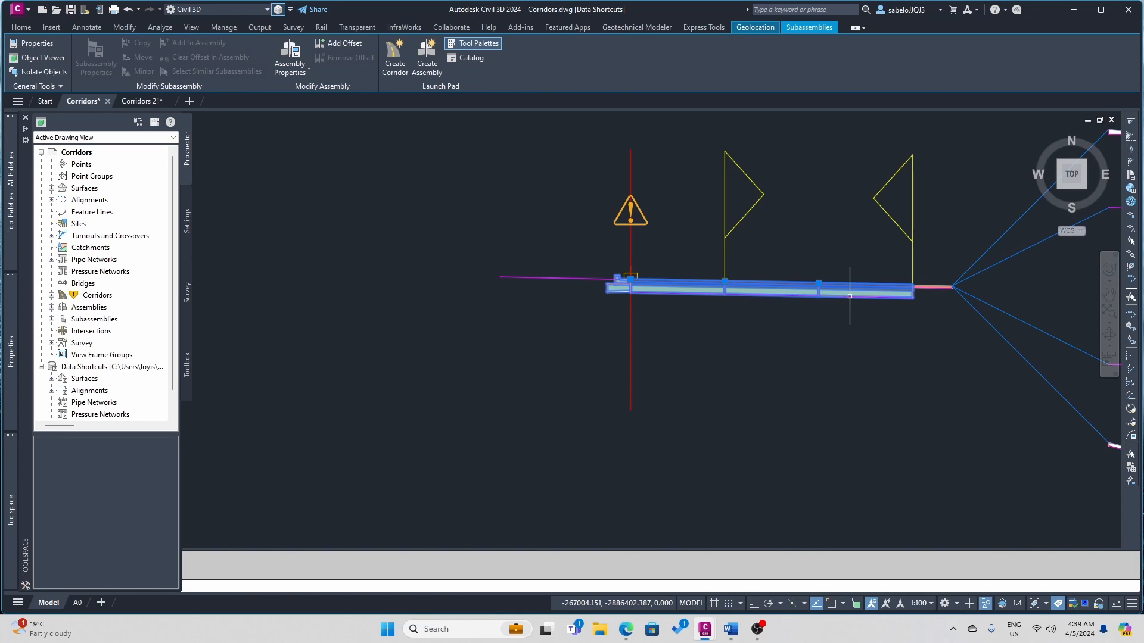
left_click(929, 286)
left_click(968, 271)
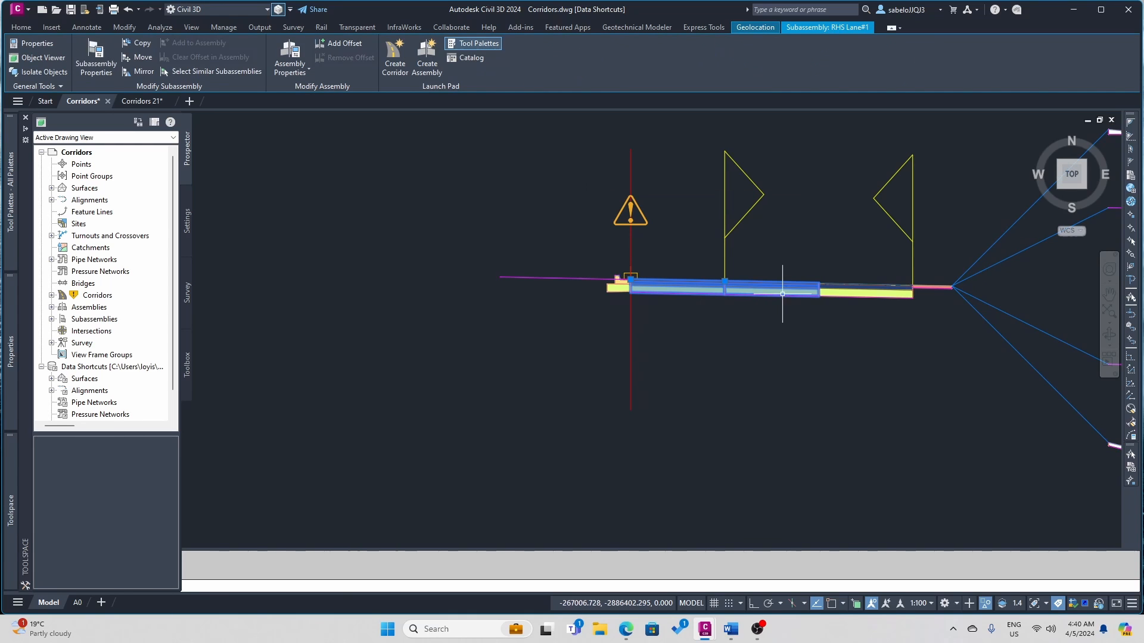
- Mirror the right-hand lane, shoulder and side-slope daylight subassemblies onto the marker point at the median link's outer end
left_click(783, 293)
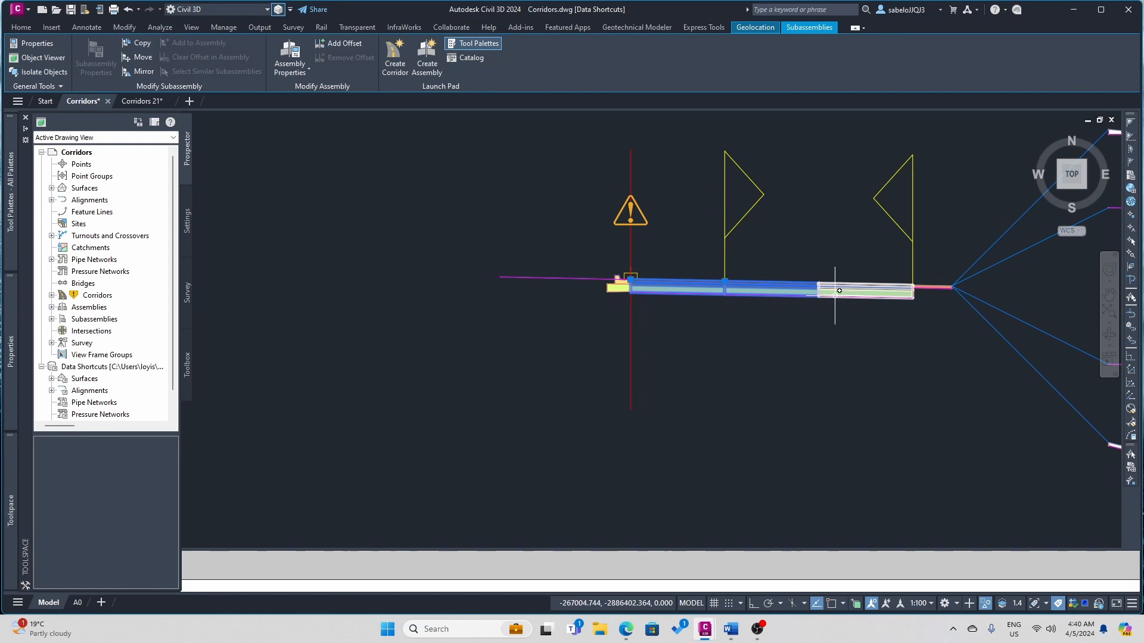
left_click(846, 291)
left_click(940, 287)
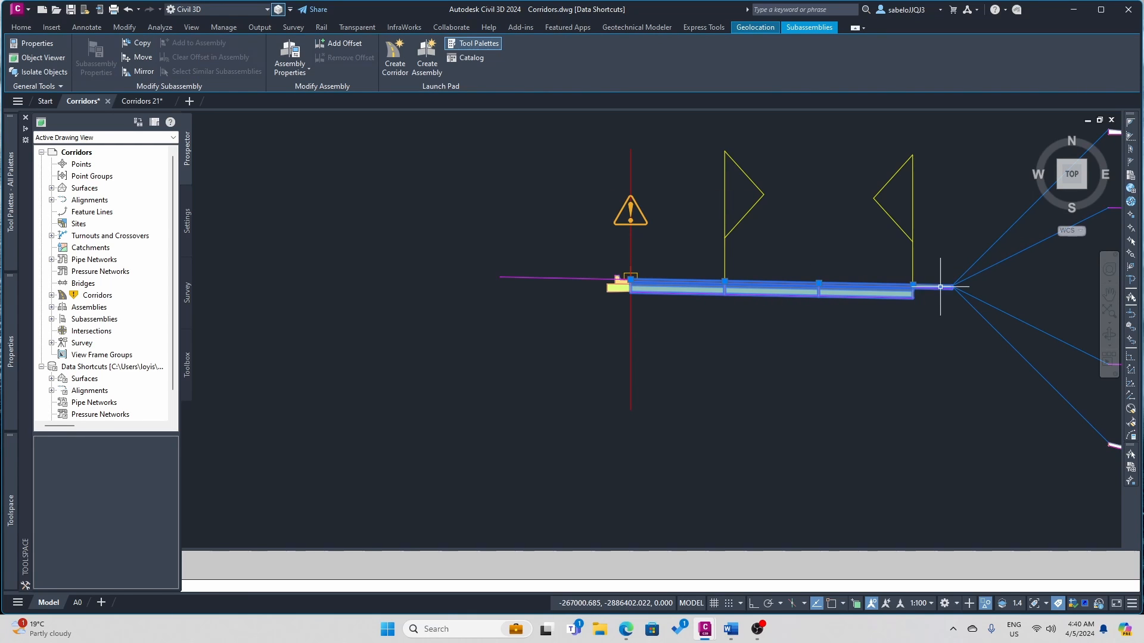
left_click(976, 260)
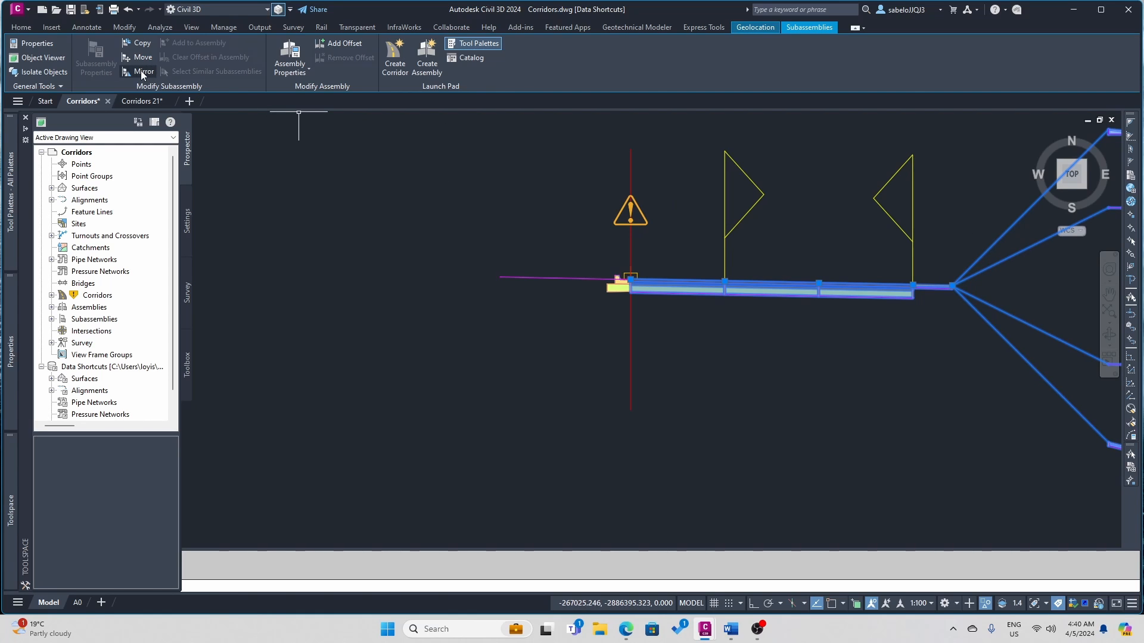
left_click(143, 73)
scroll(493, 274, "up", 4)
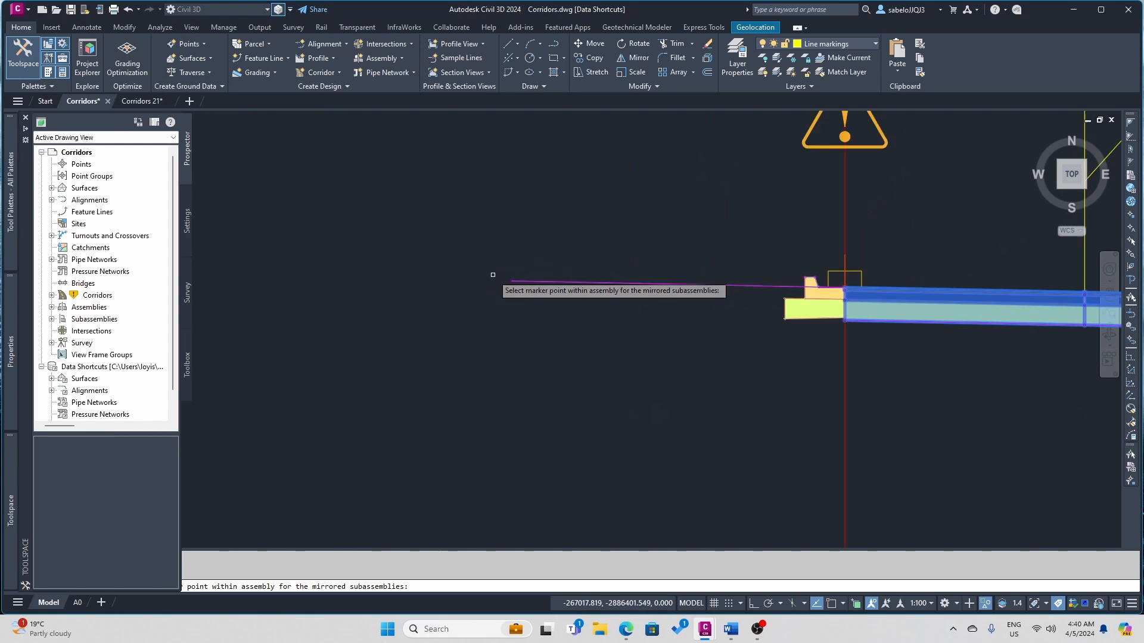
scroll(493, 275, "up", 5)
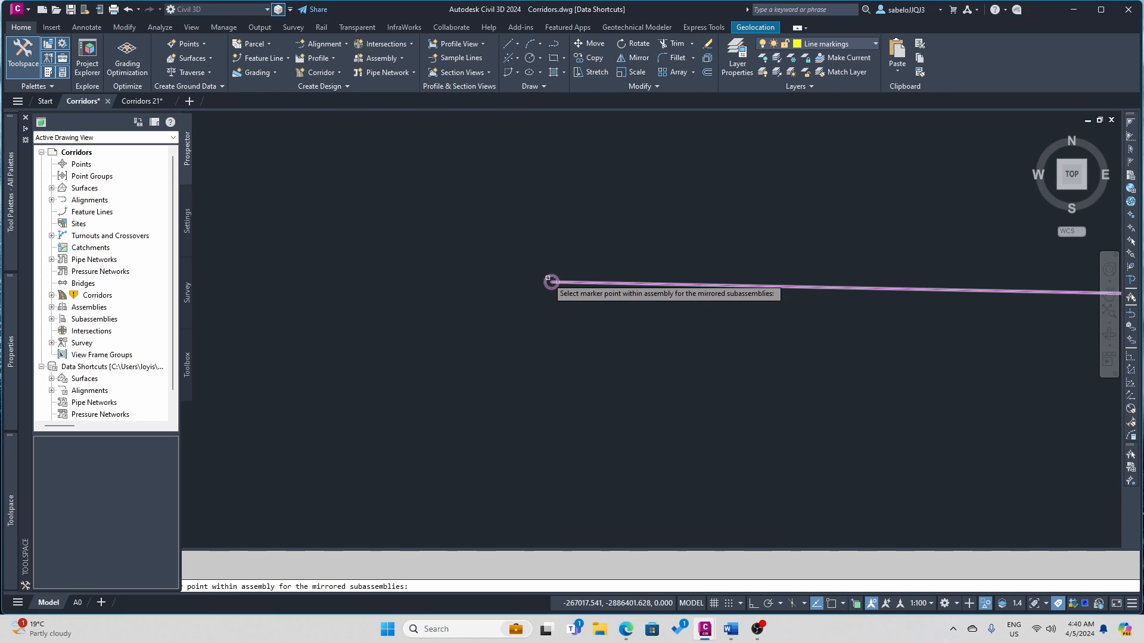
left_click(548, 279)
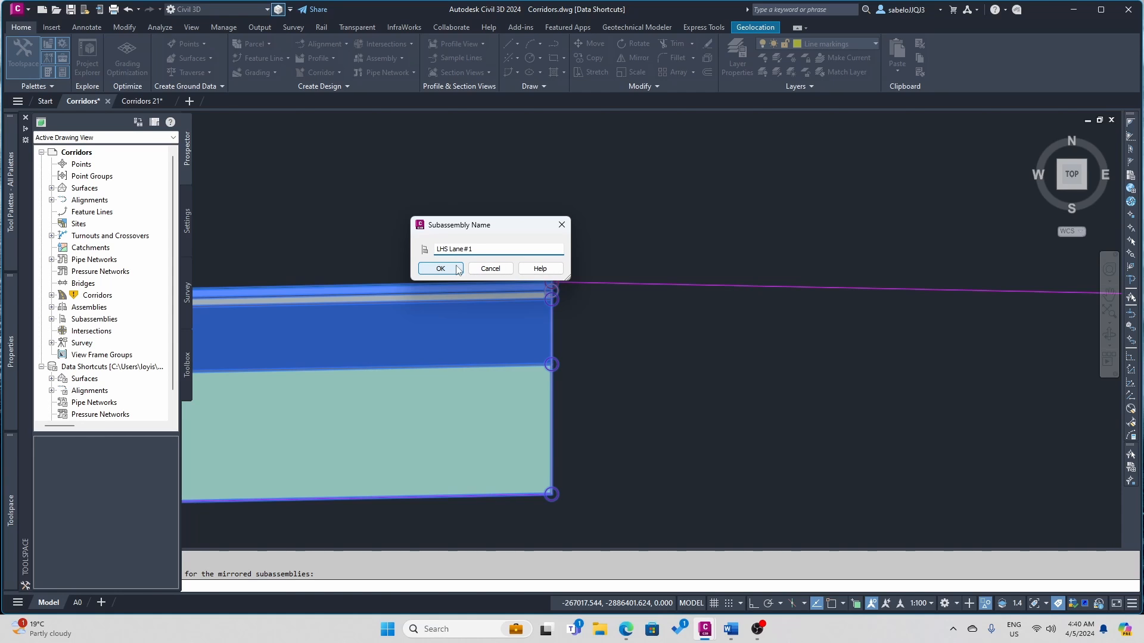
- Name the mirrored subassemblies LHS Lane#1, LHS Lane #2 and LHS Shoulder, keeping the default names for the remaining ones
left_click(456, 269)
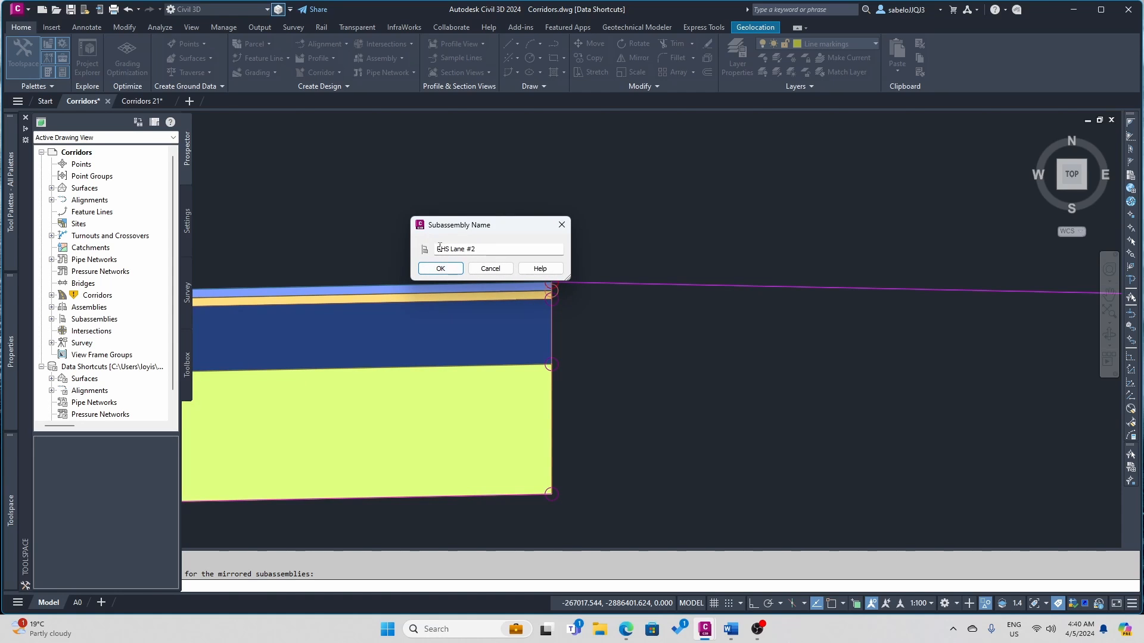
left_click(441, 251)
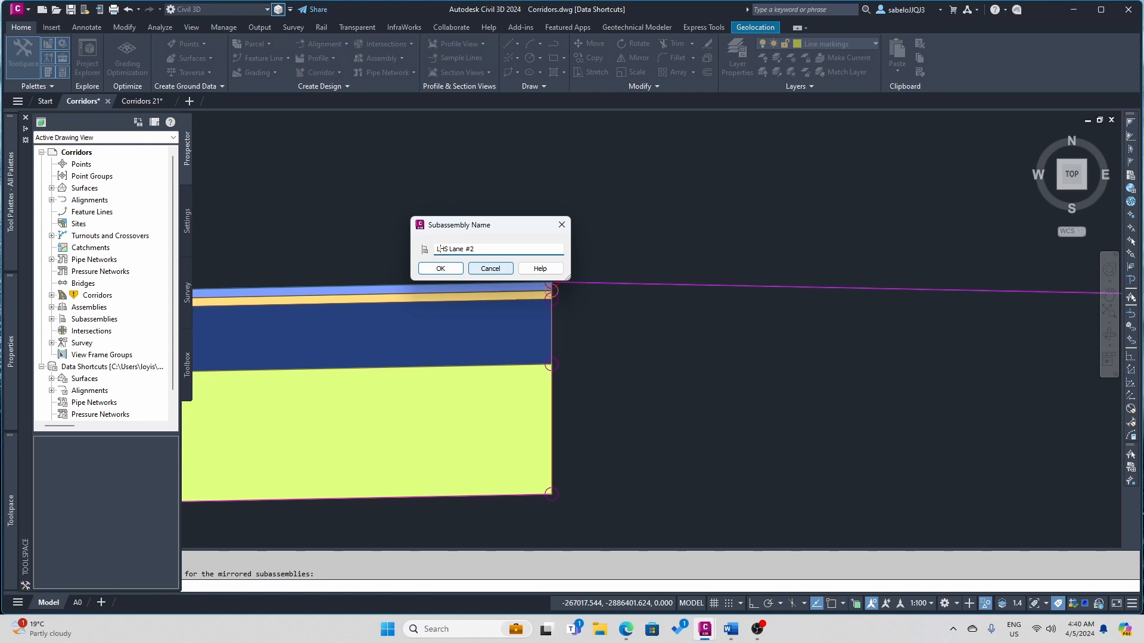
left_click(440, 269)
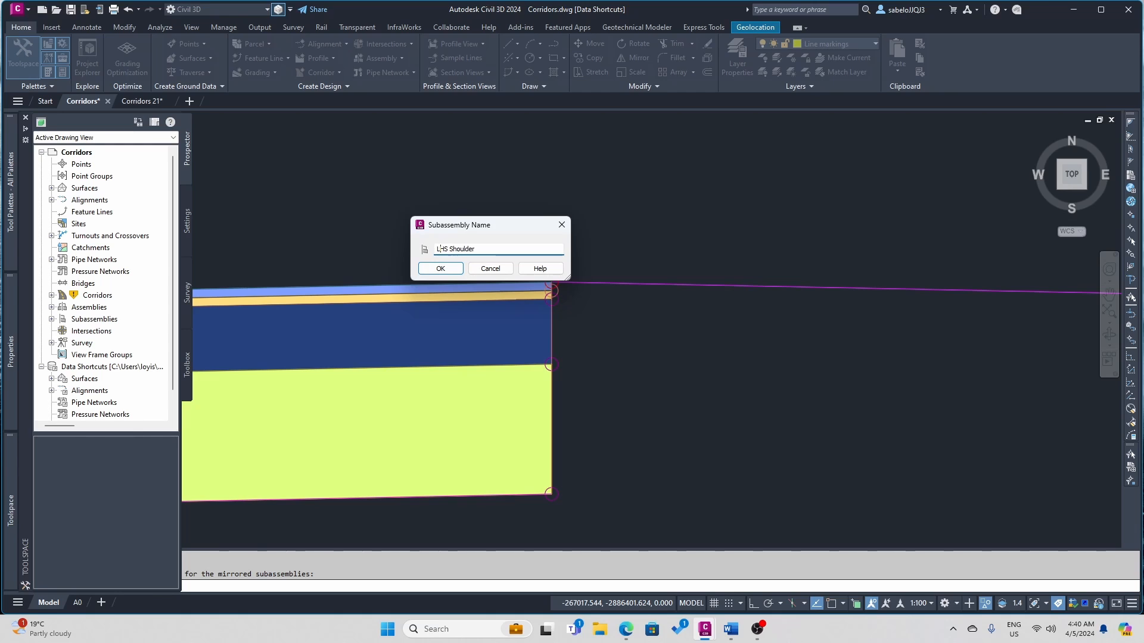
left_click(430, 272)
left_click(440, 269)
left_click(440, 269)
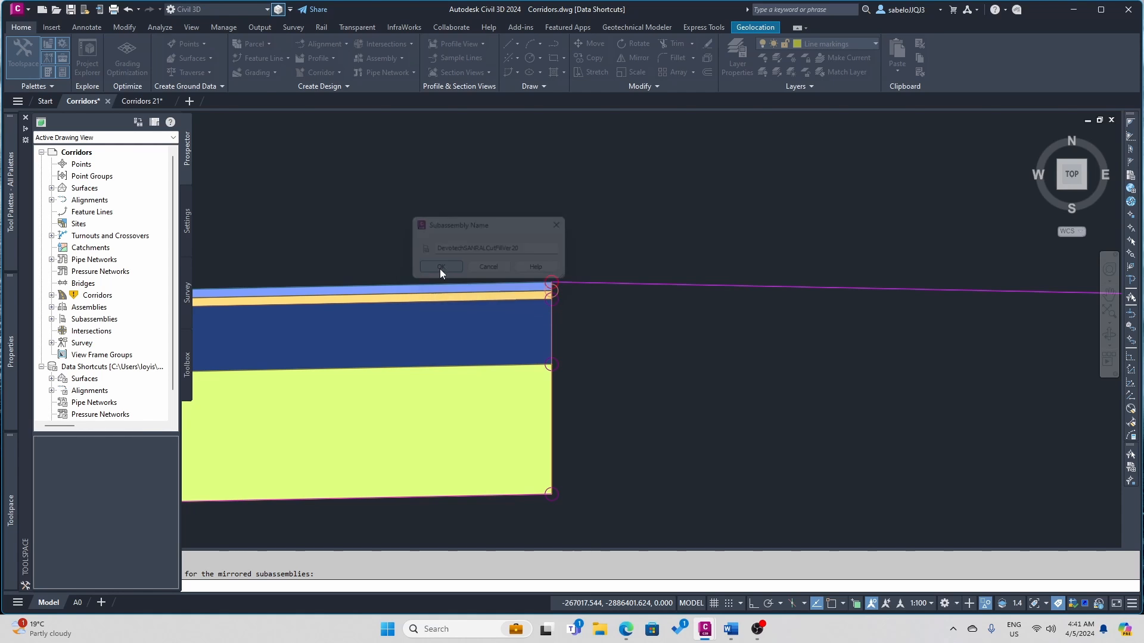
- Attach an UrbanCurbGutterGeneral subassembly at the inner top edge of the mirrored left-hand lane, keeping its default name
scroll(440, 267, "down", 8)
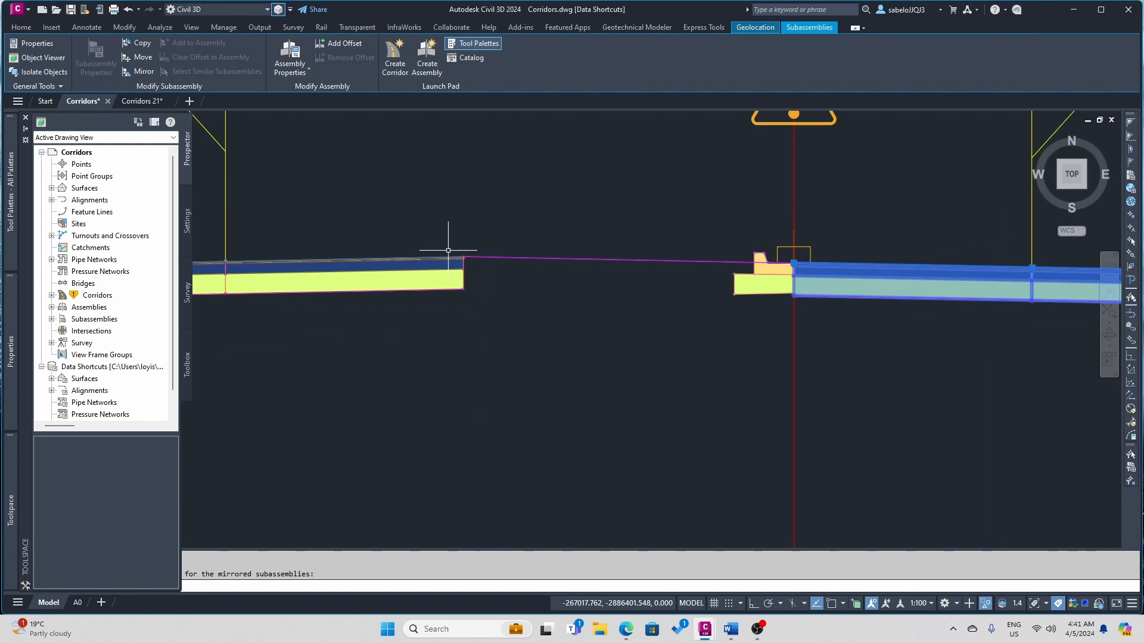
scroll(448, 251, "down", 2)
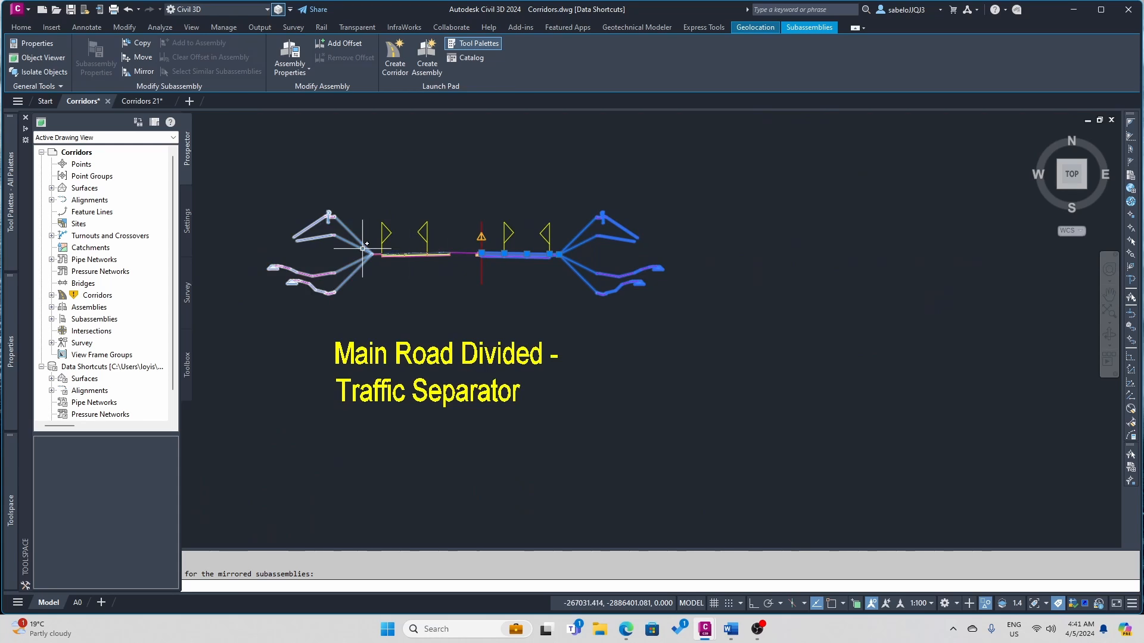
scroll(365, 244, "up", 6)
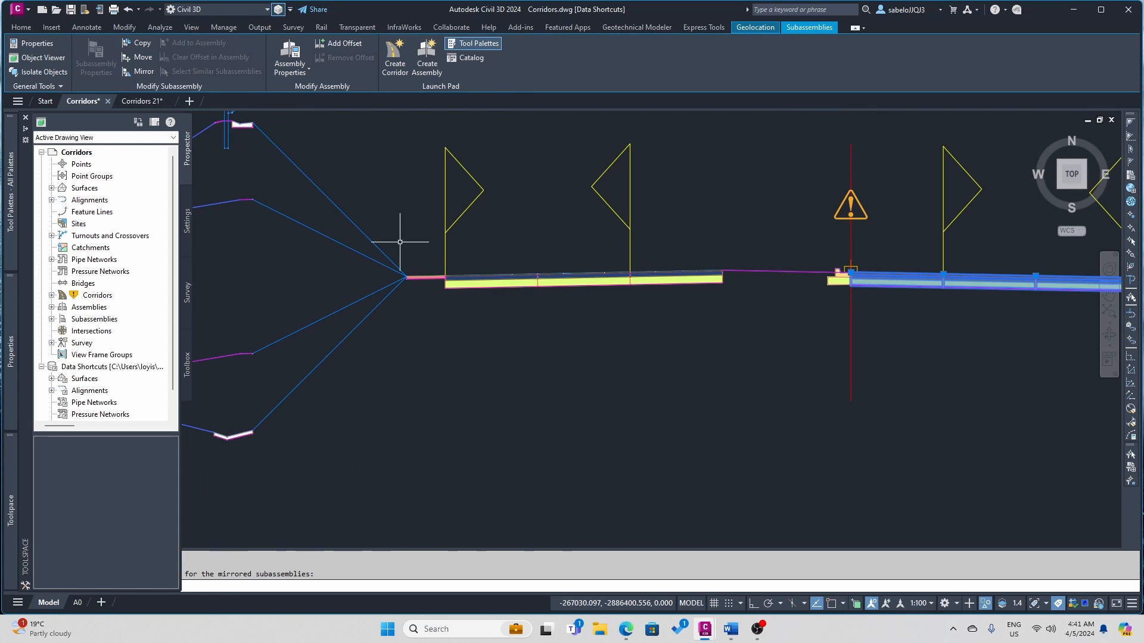
scroll(399, 242, "down", 3)
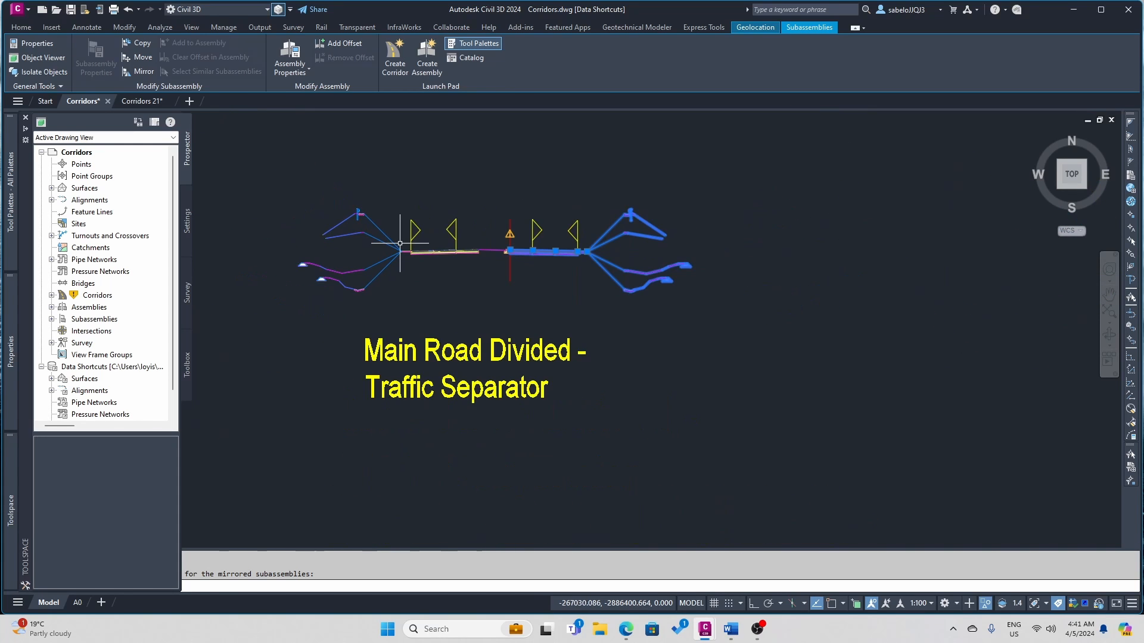
scroll(468, 246, "up", 4)
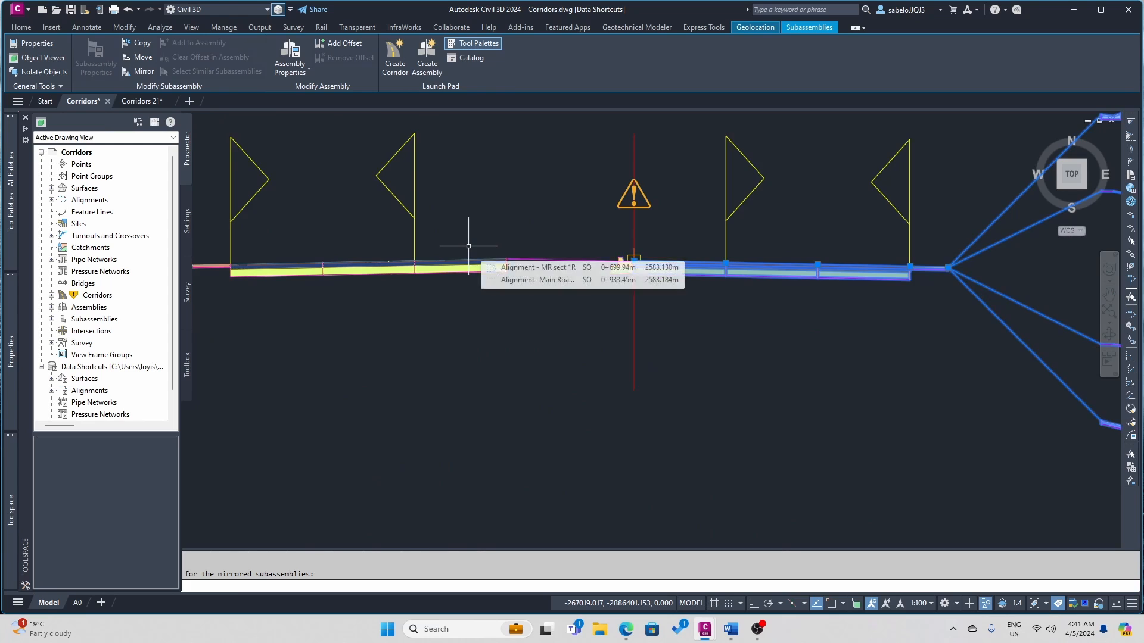
scroll(468, 246, "up", 4)
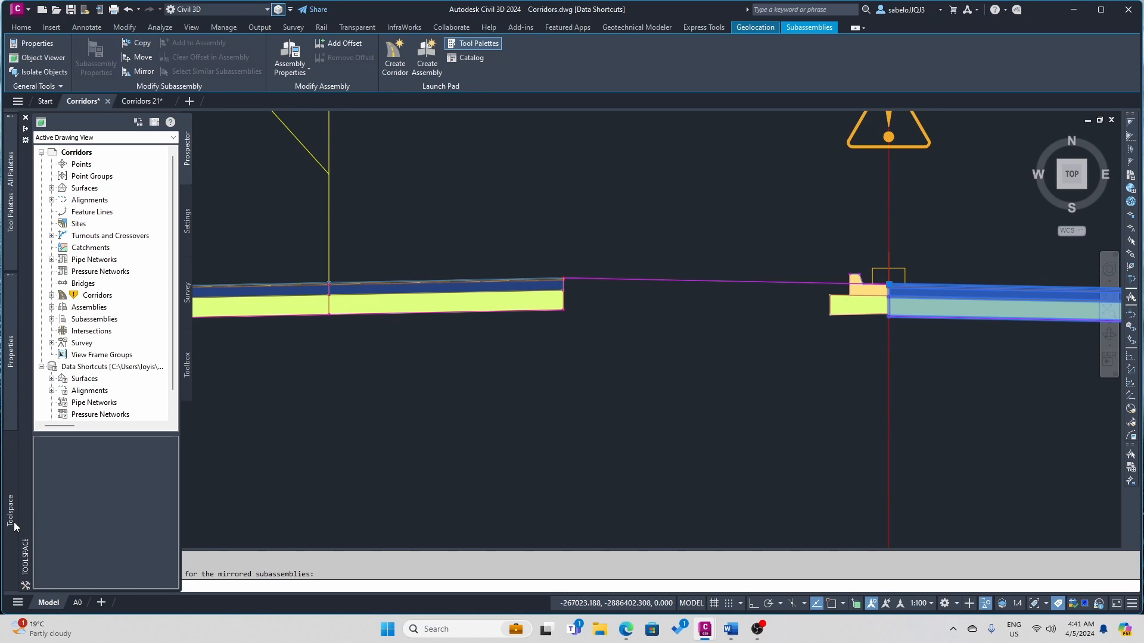
mouse_move(16, 220)
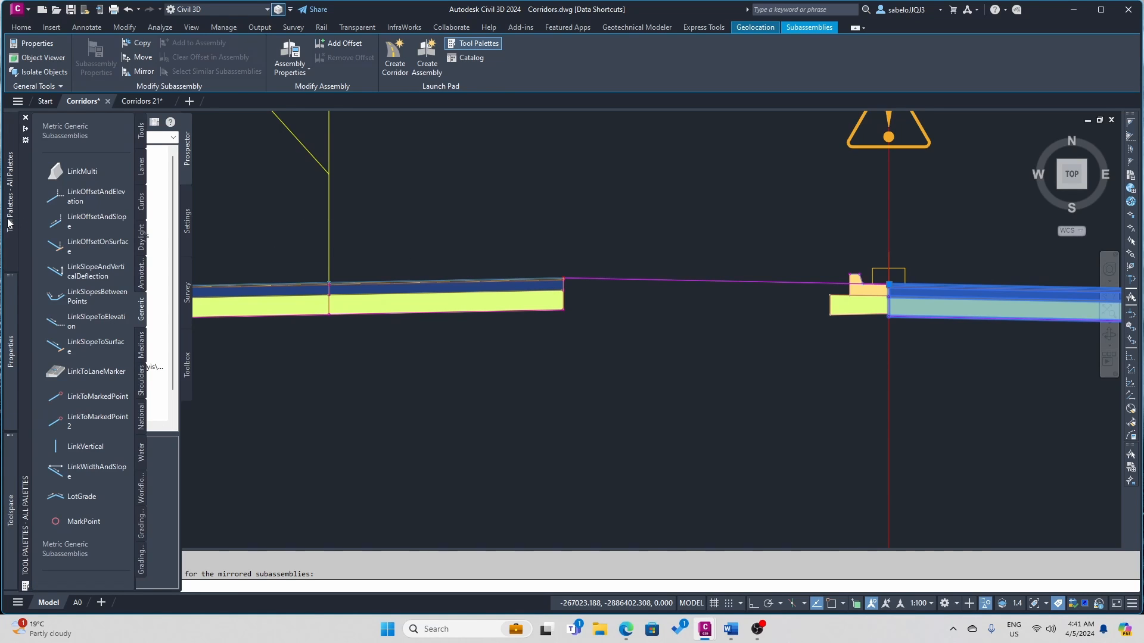
left_click(144, 213)
left_click(87, 171)
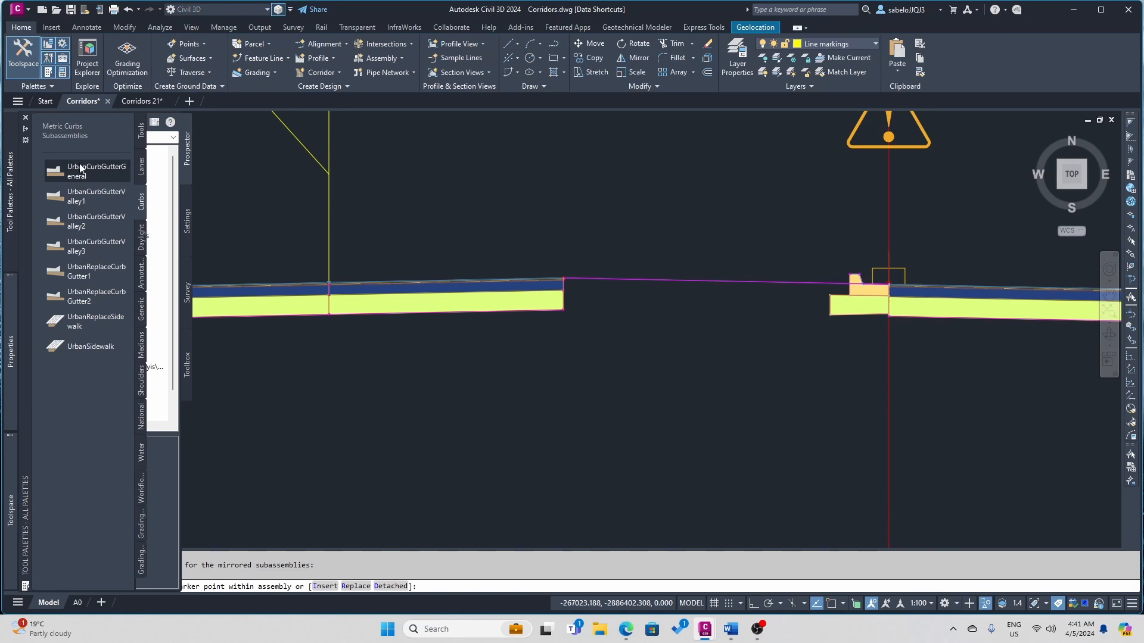
scroll(557, 280, "up", 4)
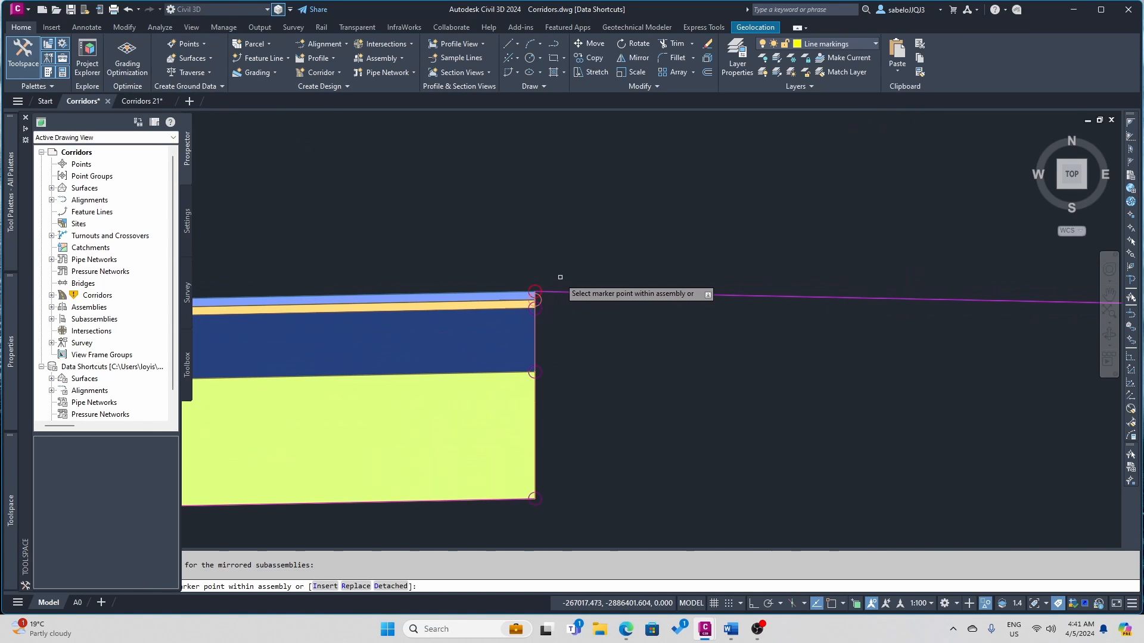
left_click(535, 287)
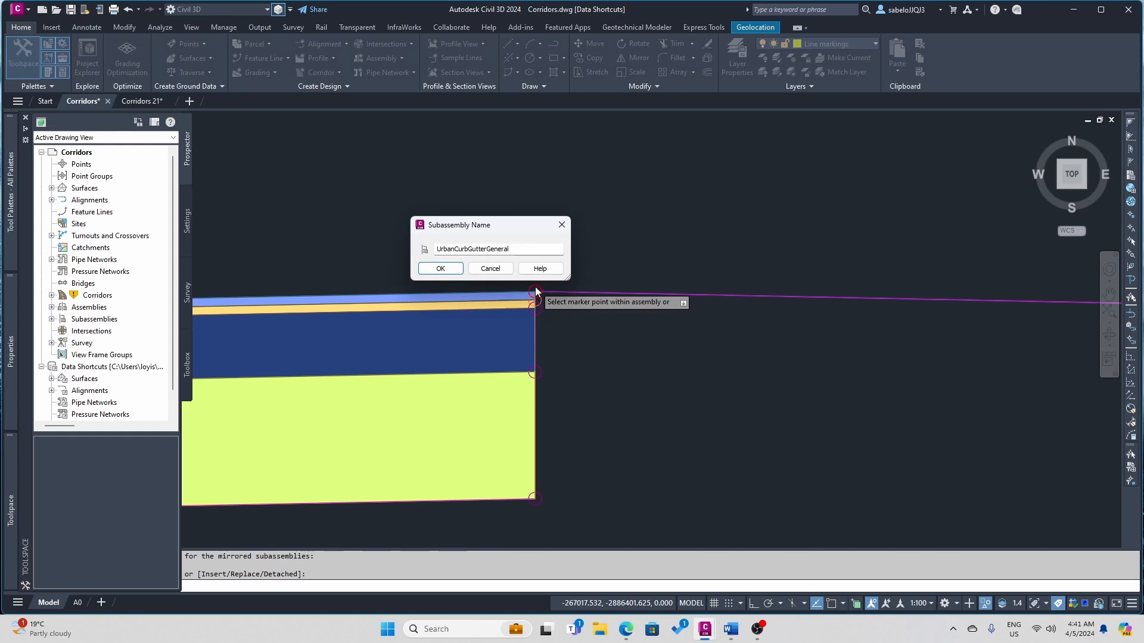
left_click(441, 268)
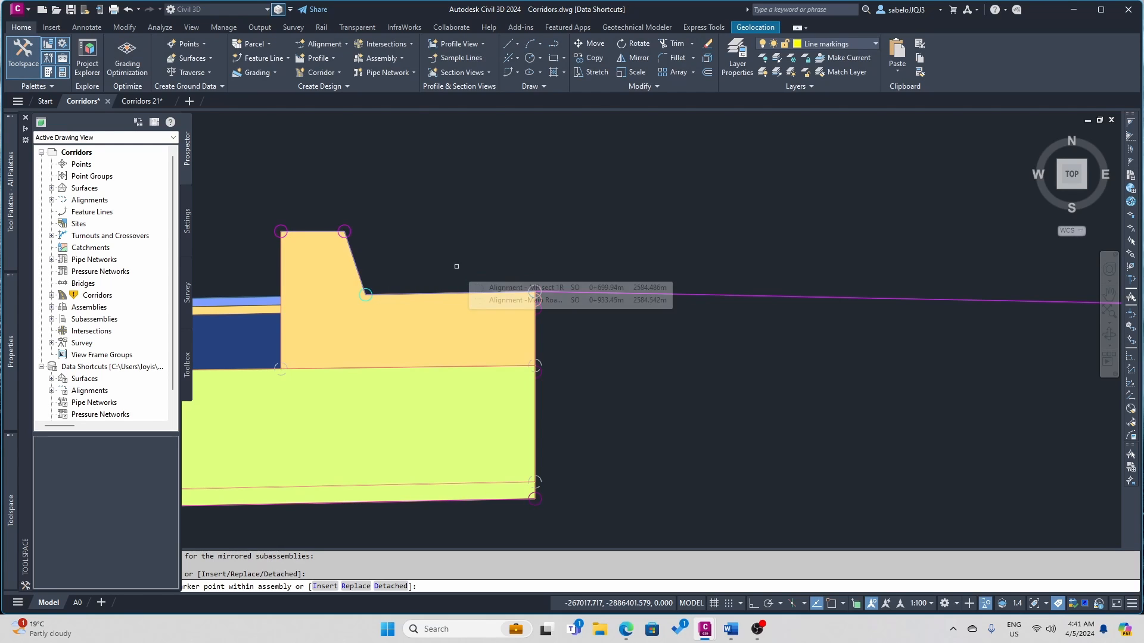
key("Escape")
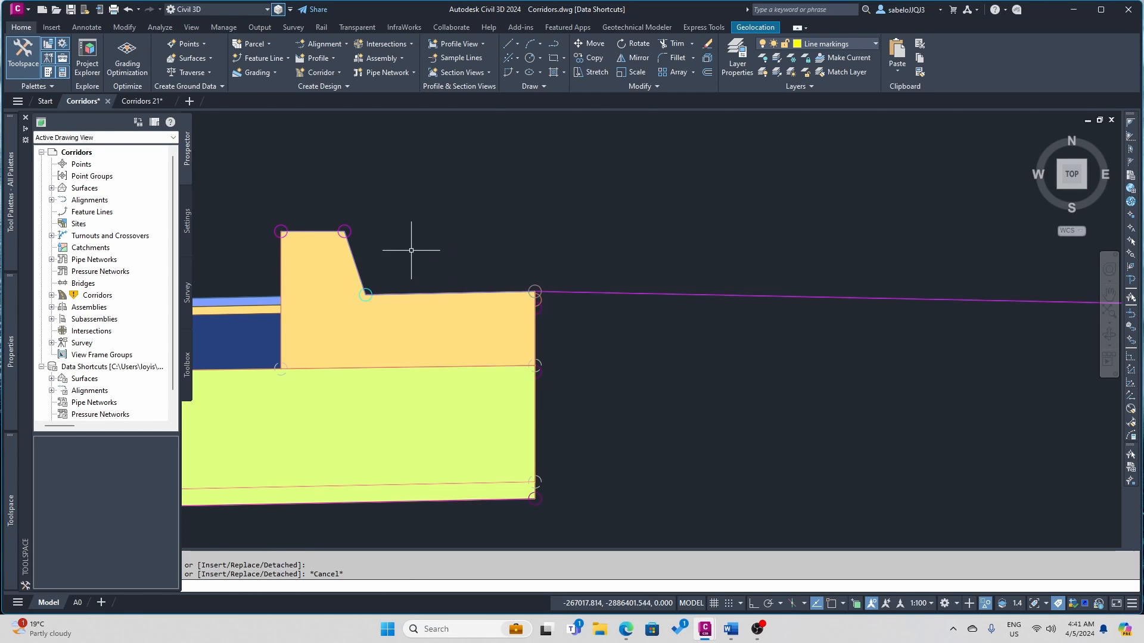
- Set the left carriageway's new kerb to the Right side and reverse the direction of its subbase slope
left_click(355, 257)
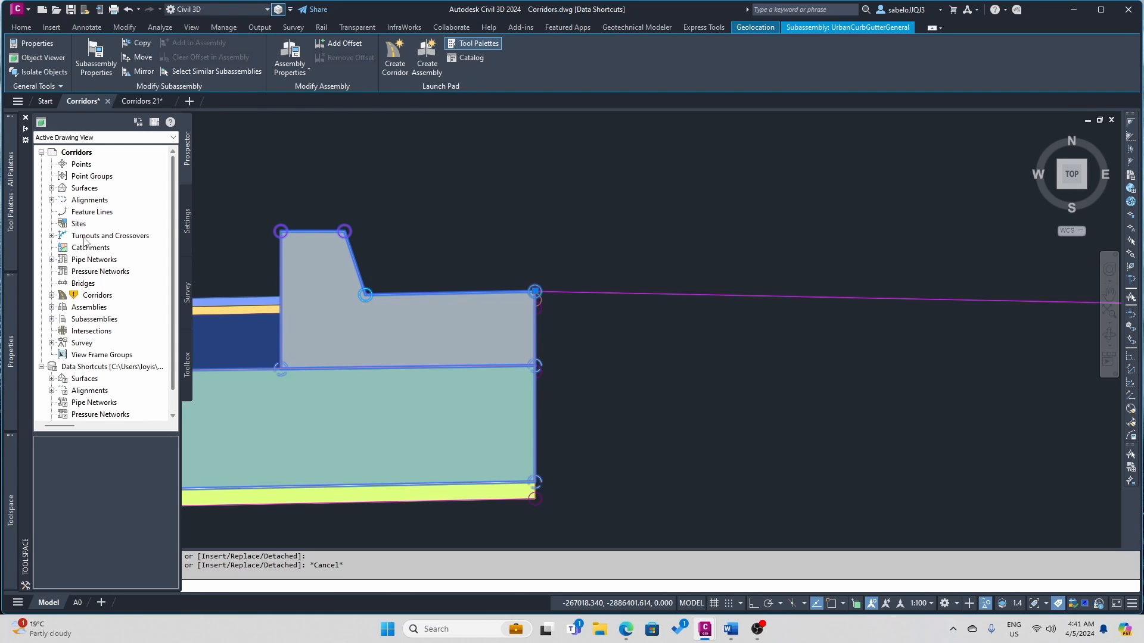
mouse_move(12, 370)
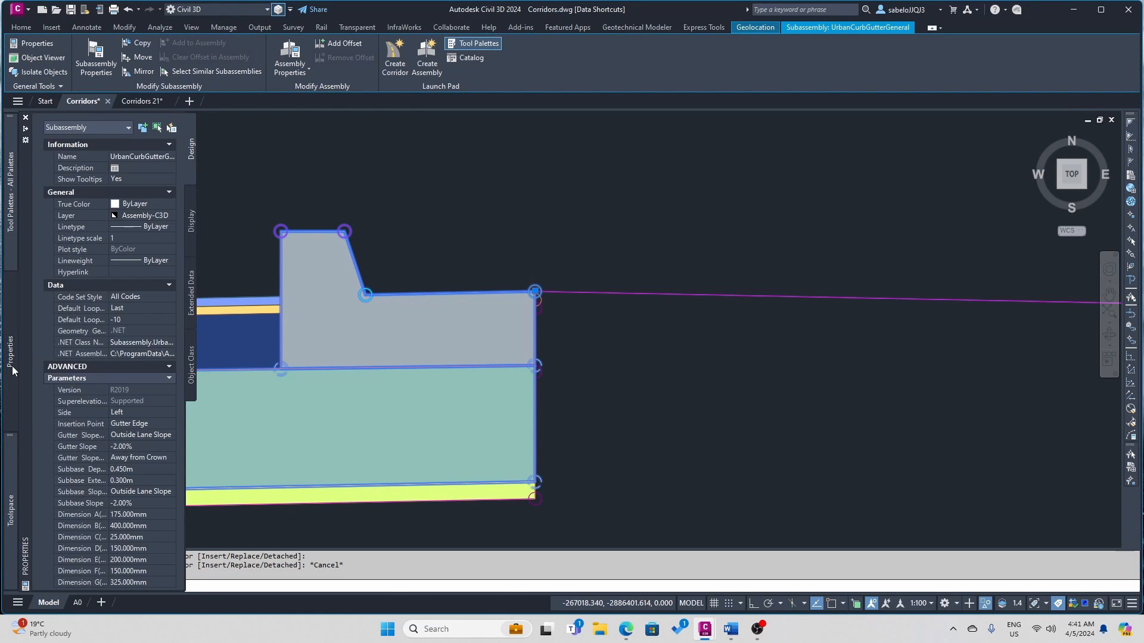
left_click(159, 414)
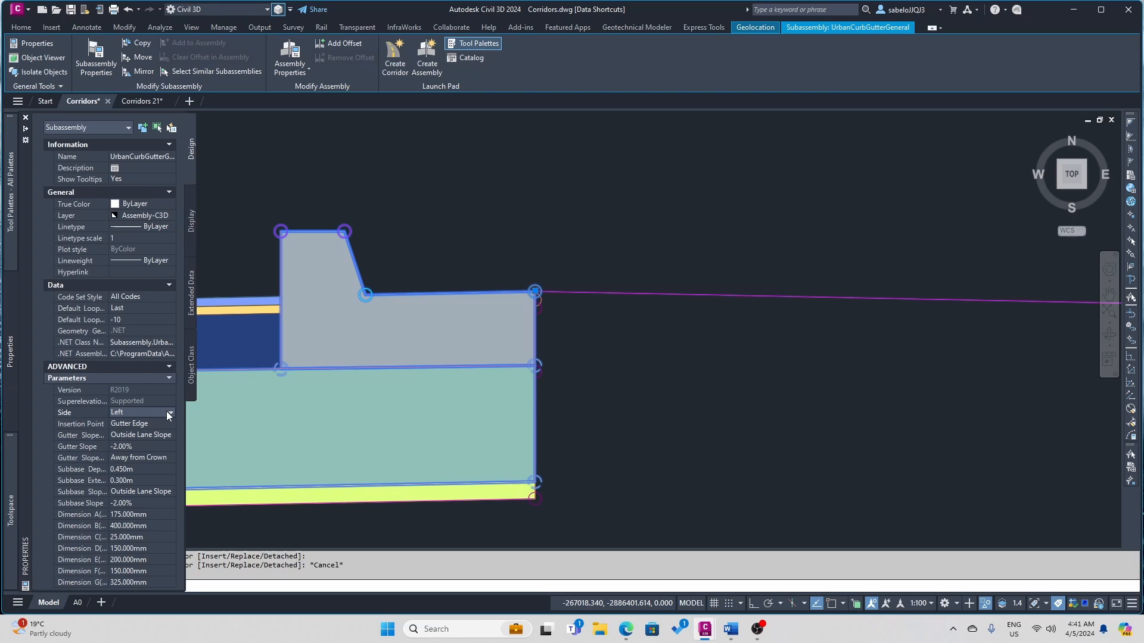
left_click(168, 413)
left_click(158, 423)
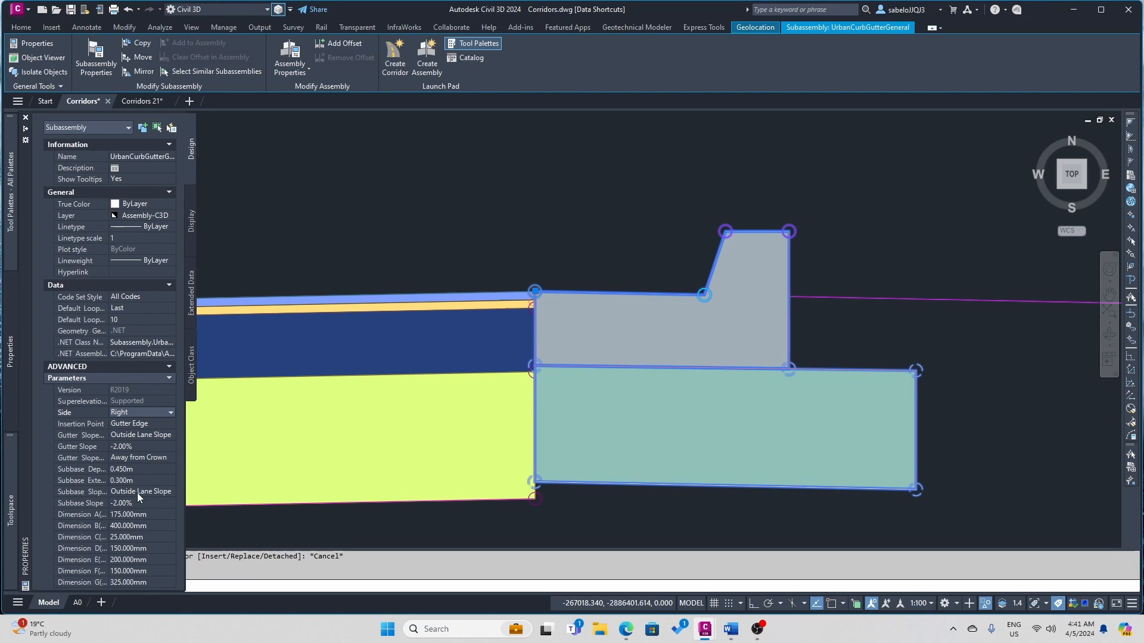
left_click(114, 504)
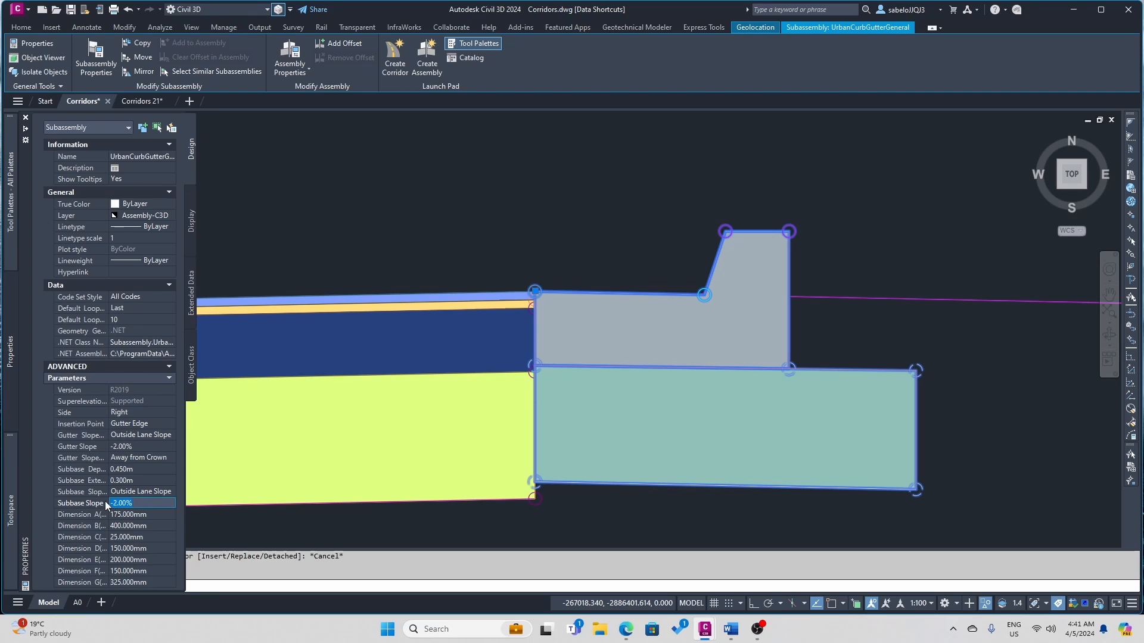
left_click(155, 508)
key("Return")
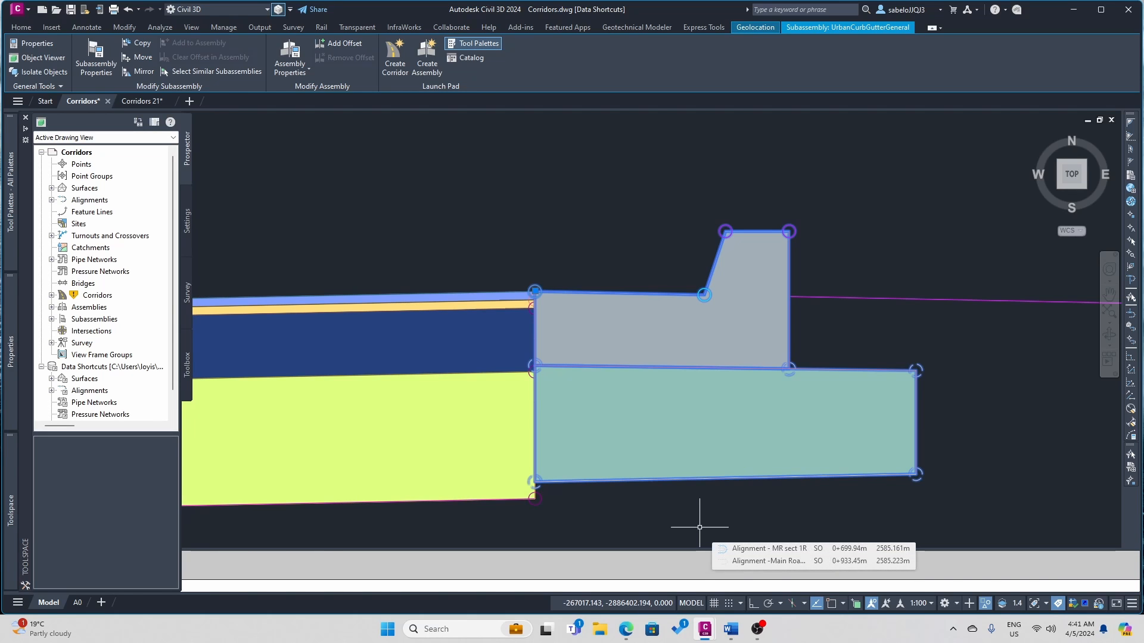
key("Escape")
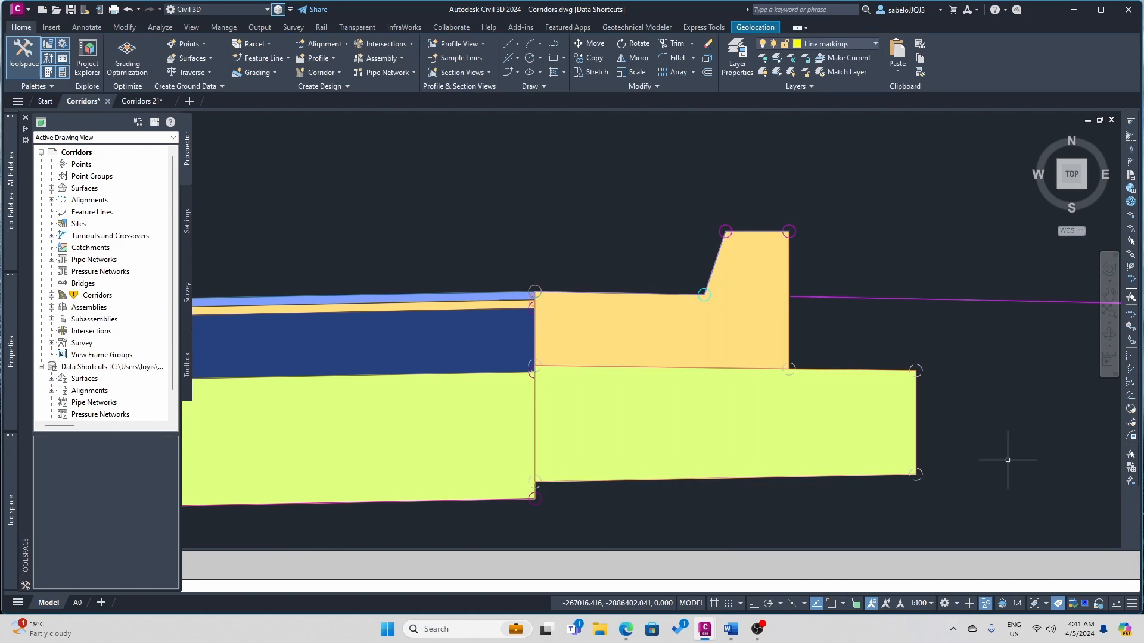
- Rebuild the Main Road Final Design corridor with the completed divided assembly and dismiss the event log
scroll(1001, 438, "down", 2)
scroll(1001, 439, "down", 3)
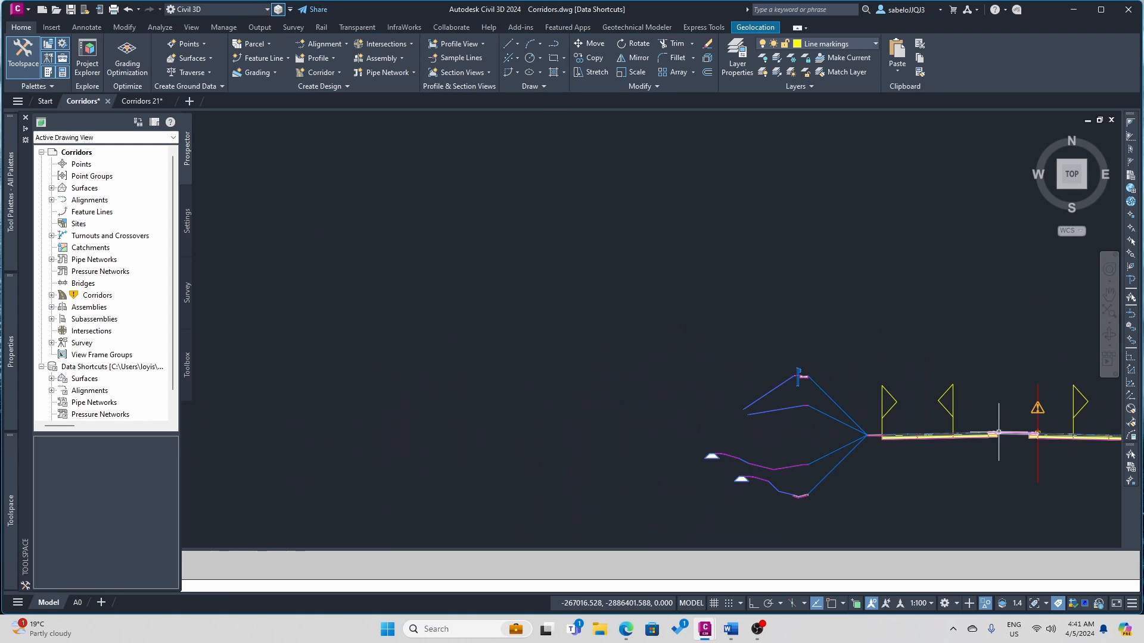
scroll(1073, 456, "down", 3)
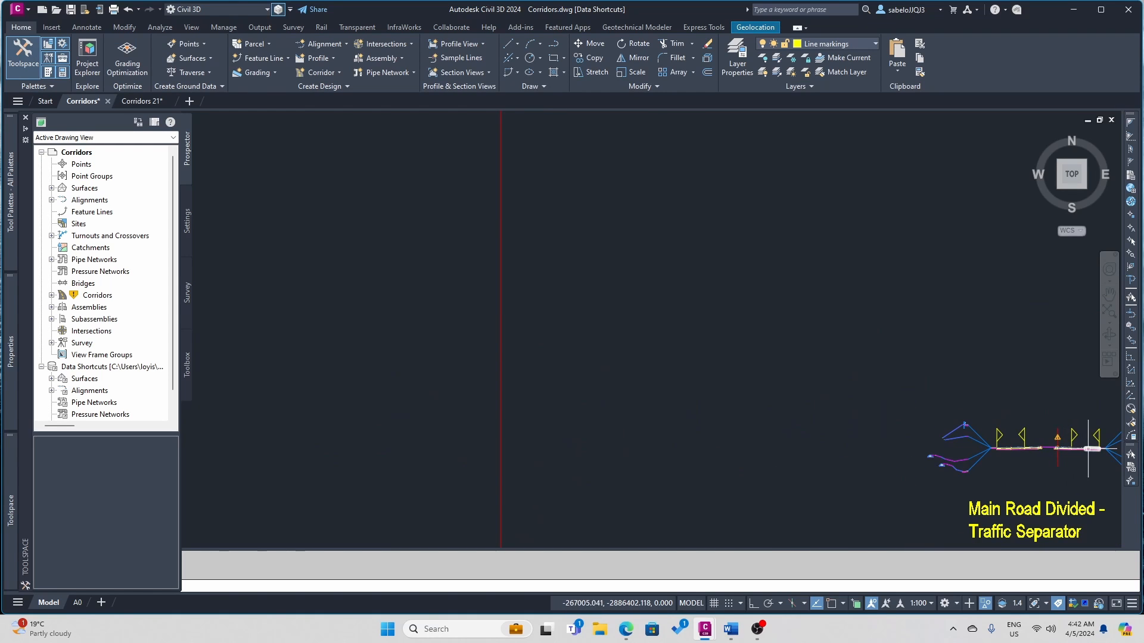
scroll(1103, 447, "up", 3)
scroll(1084, 453, "up", 4)
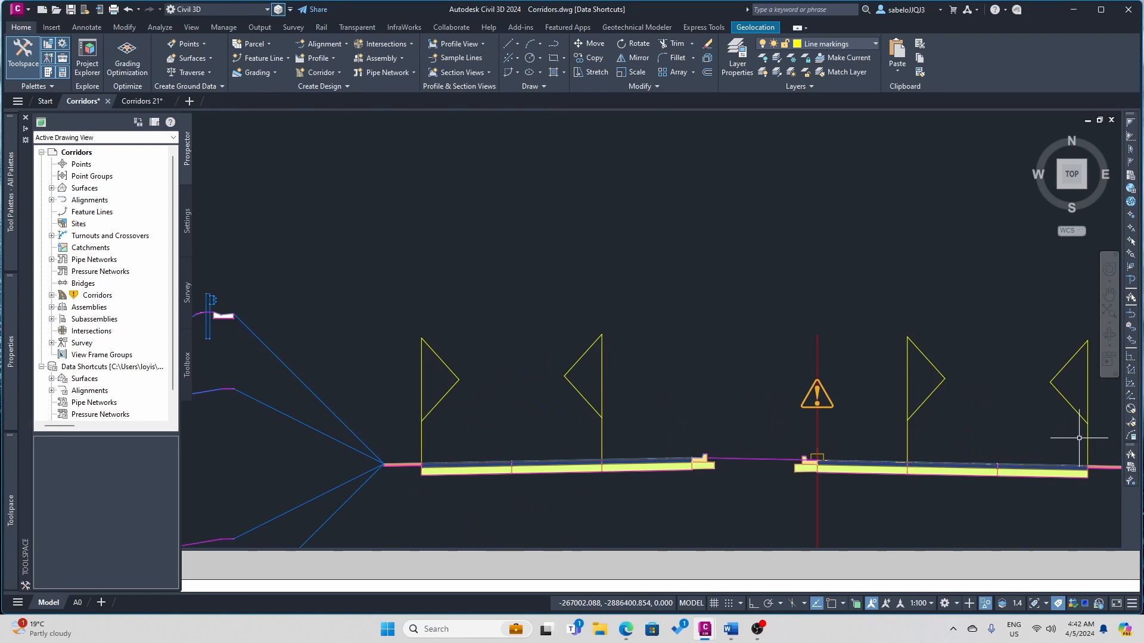
mouse_move(1079, 437)
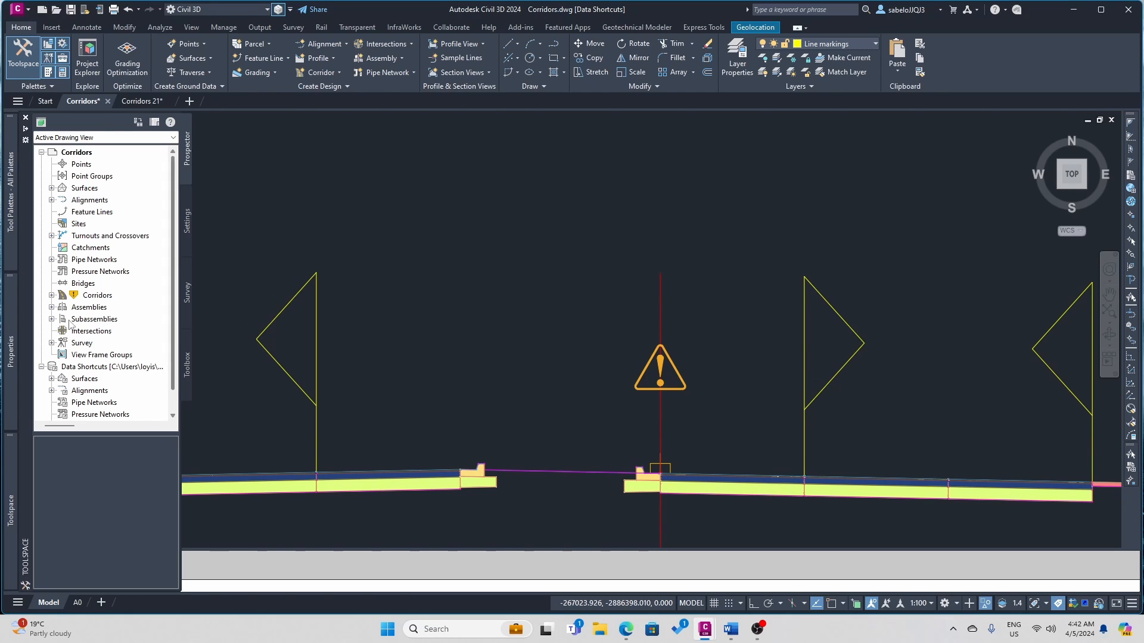
left_click(52, 296)
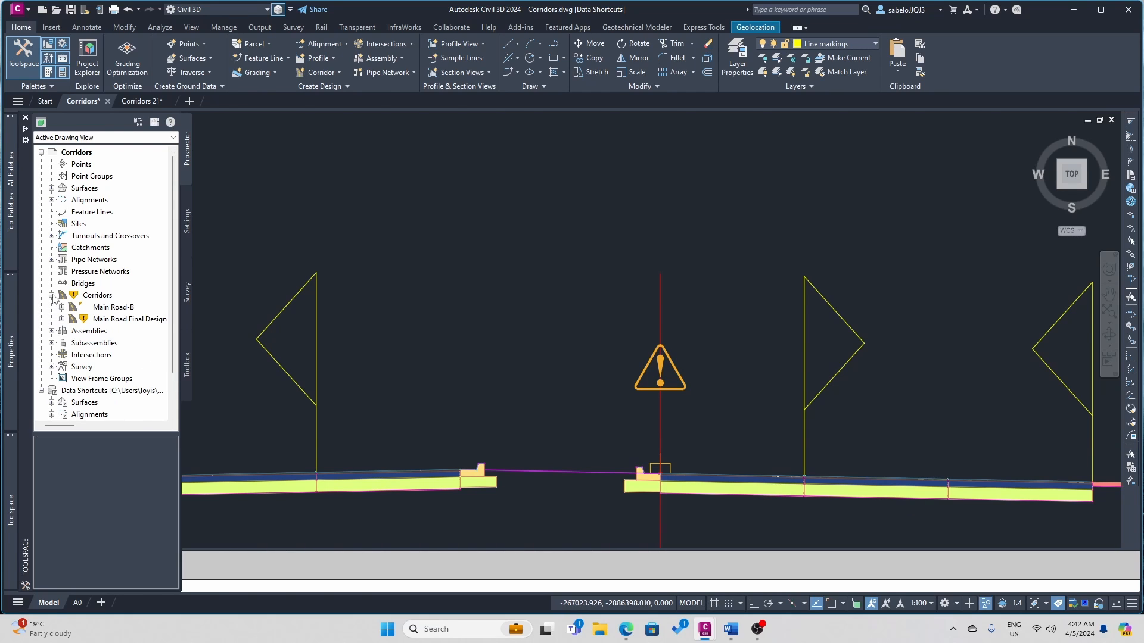
right_click(109, 323)
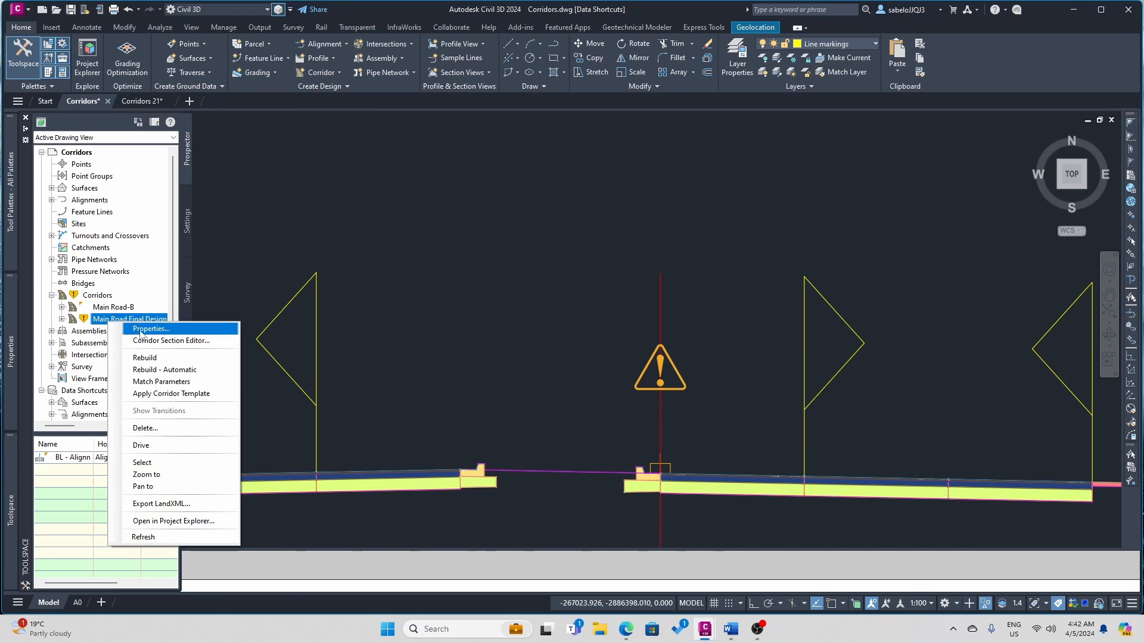
left_click(149, 358)
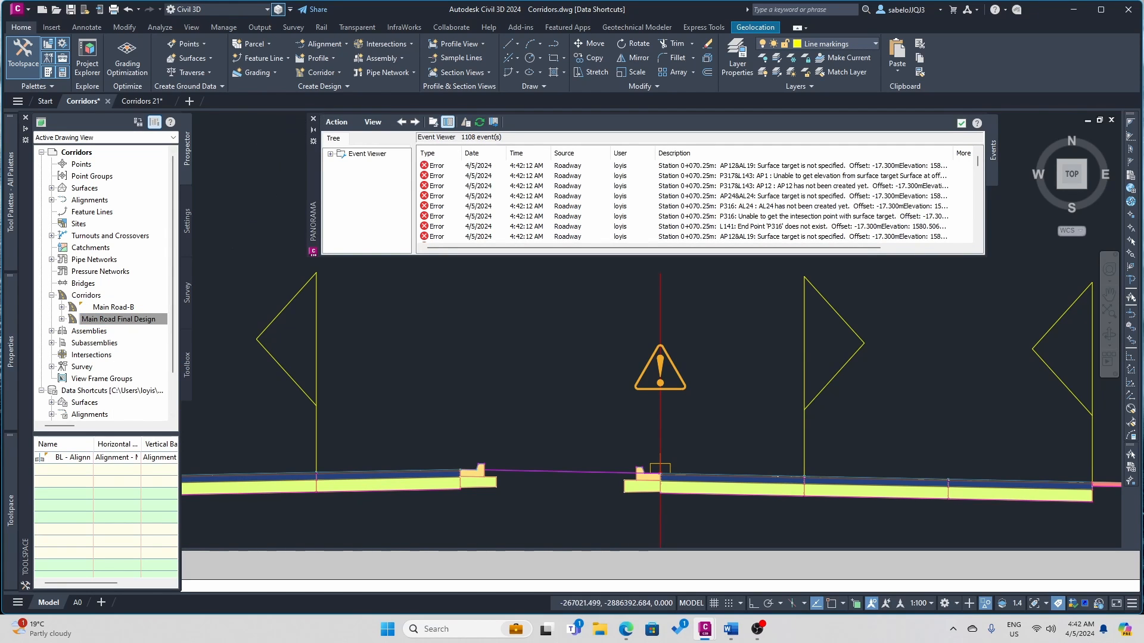
left_click(314, 121)
- Open the target mapping of the Main Road Final Design corridor's region that uses the Main Road Divided - Traffic Separator assembly
scroll(380, 245, "down", 6)
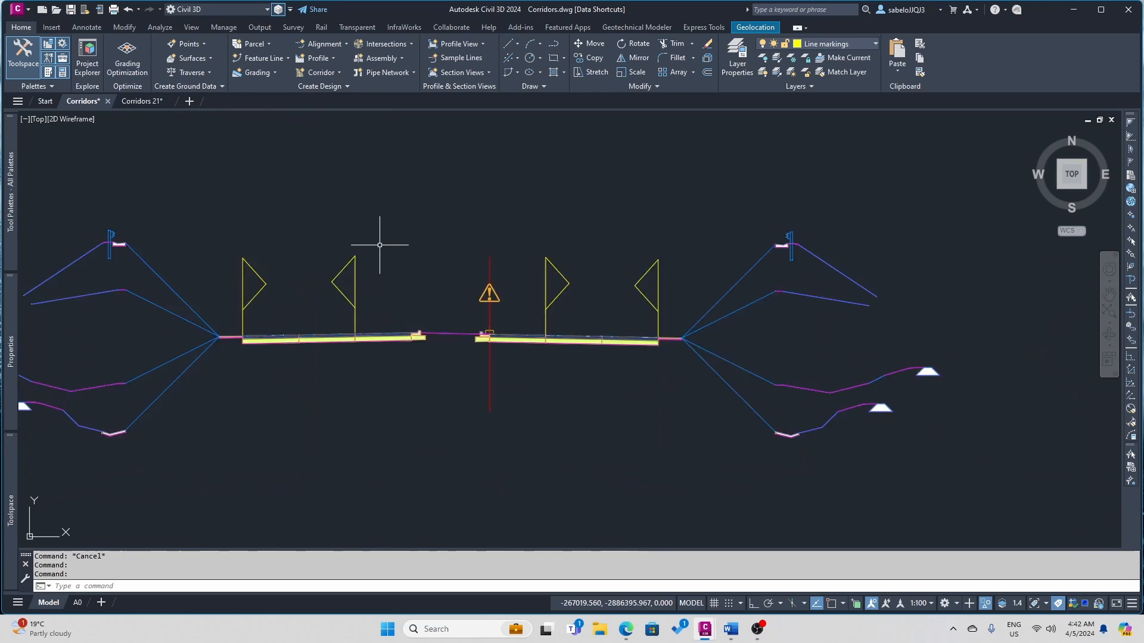
scroll(380, 245, "down", 8)
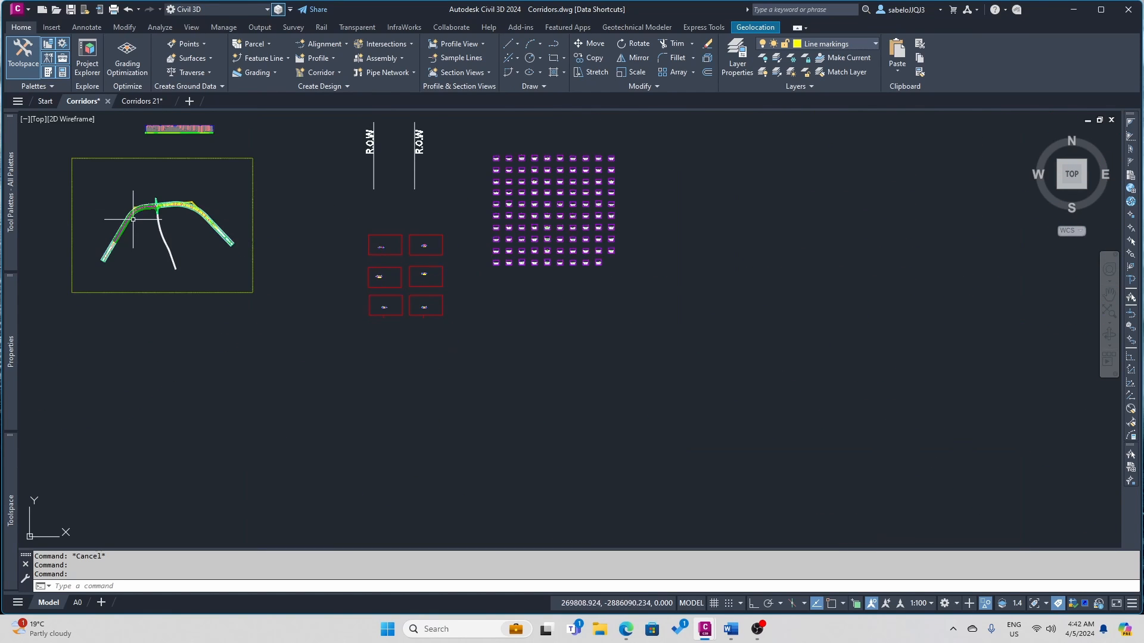
scroll(121, 202, "up", 10)
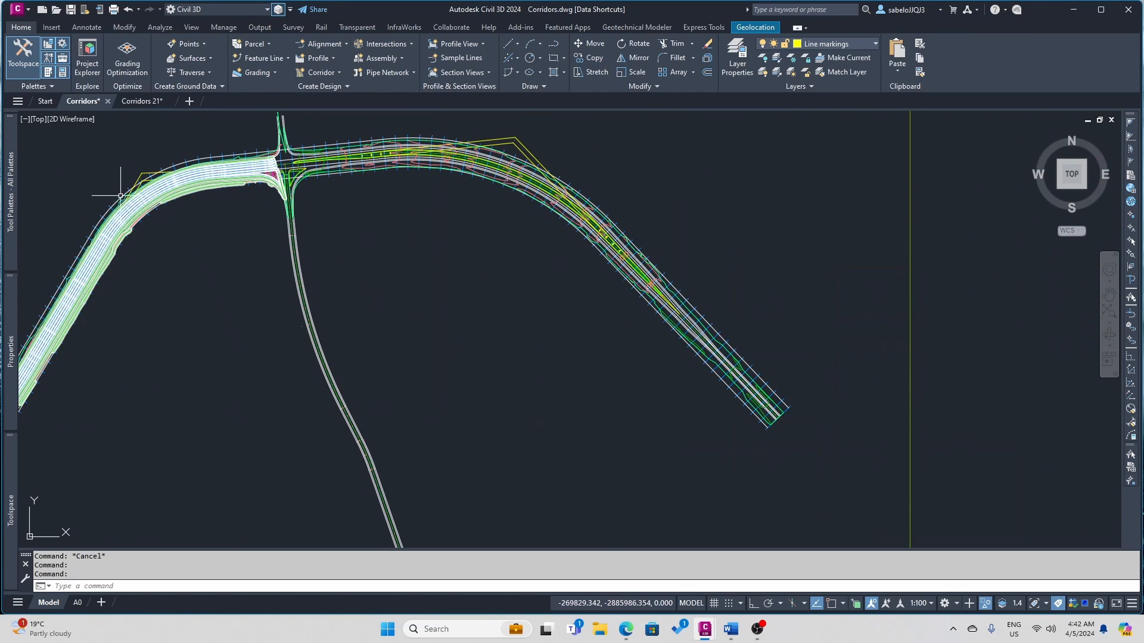
scroll(127, 192, "down", 2)
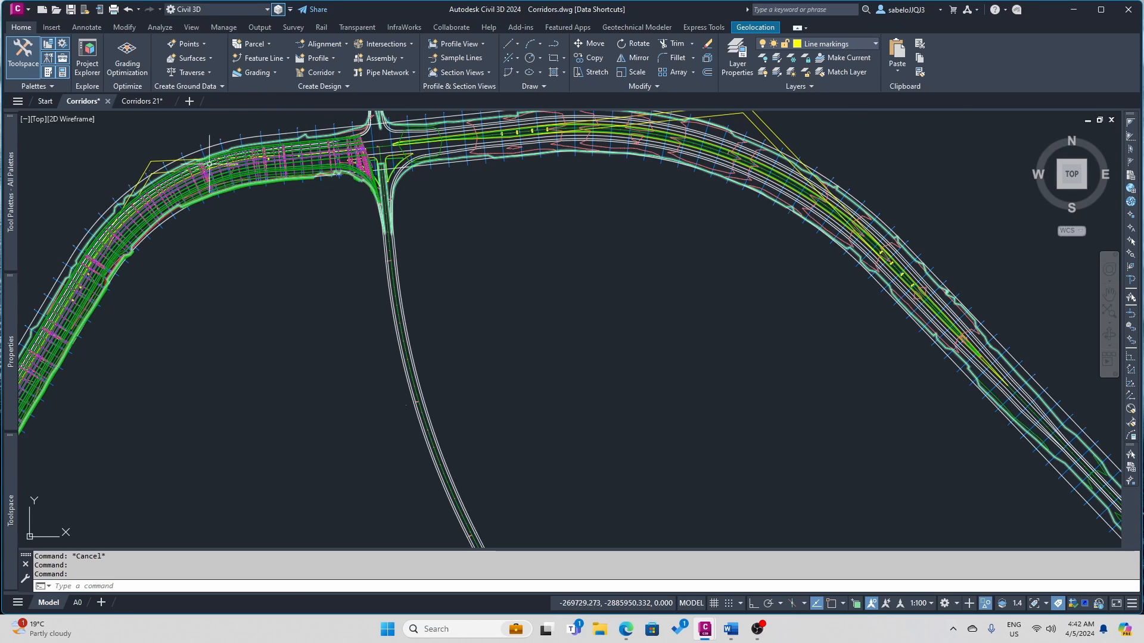
scroll(232, 162, "up", 2)
scroll(200, 144, "down", 2)
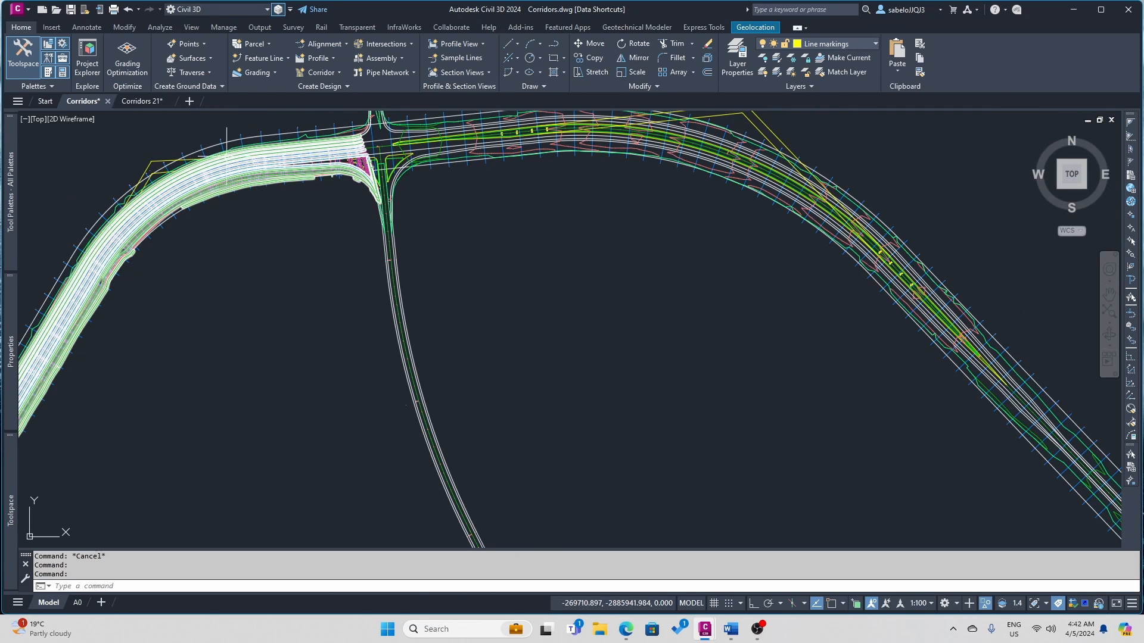
scroll(200, 144, "up", 3)
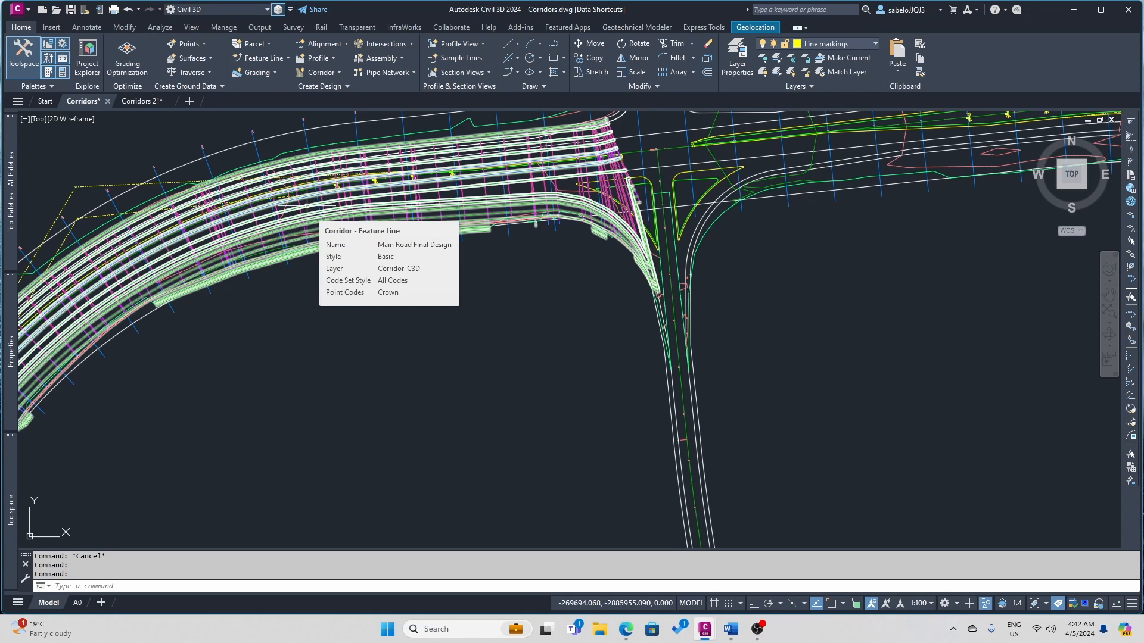
left_click(375, 159)
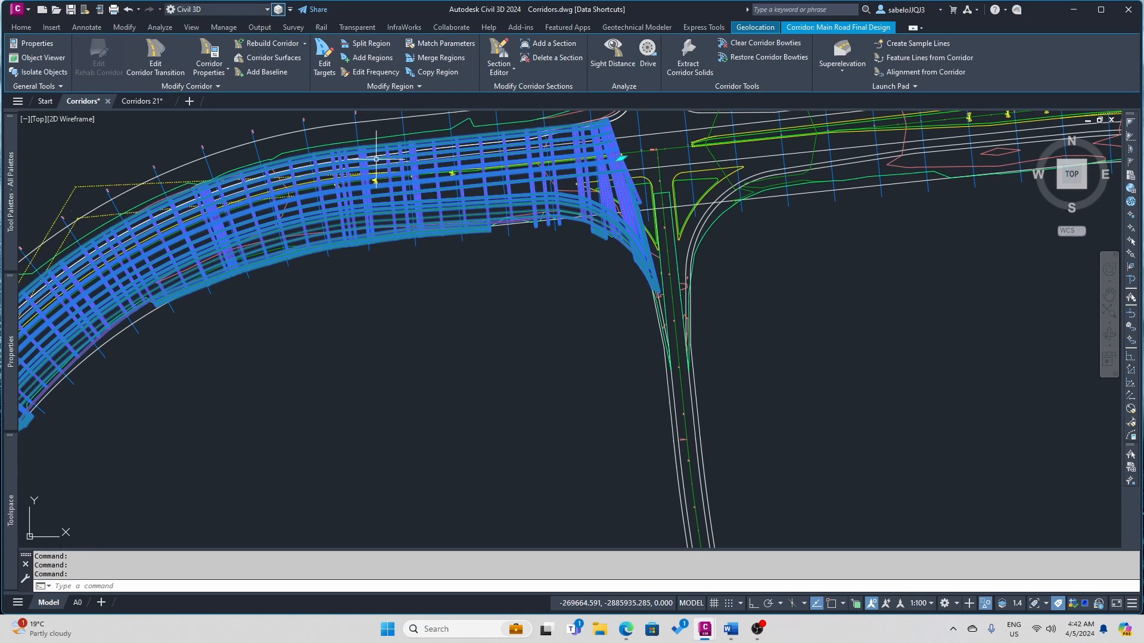
left_click(418, 87)
left_click(421, 115)
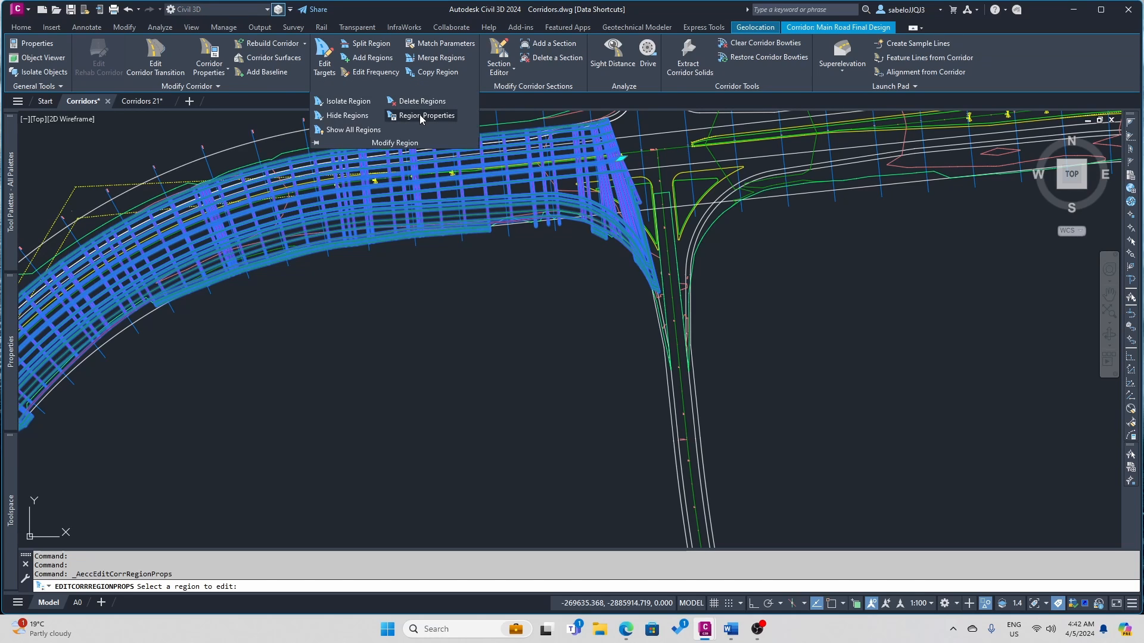
left_click(391, 174)
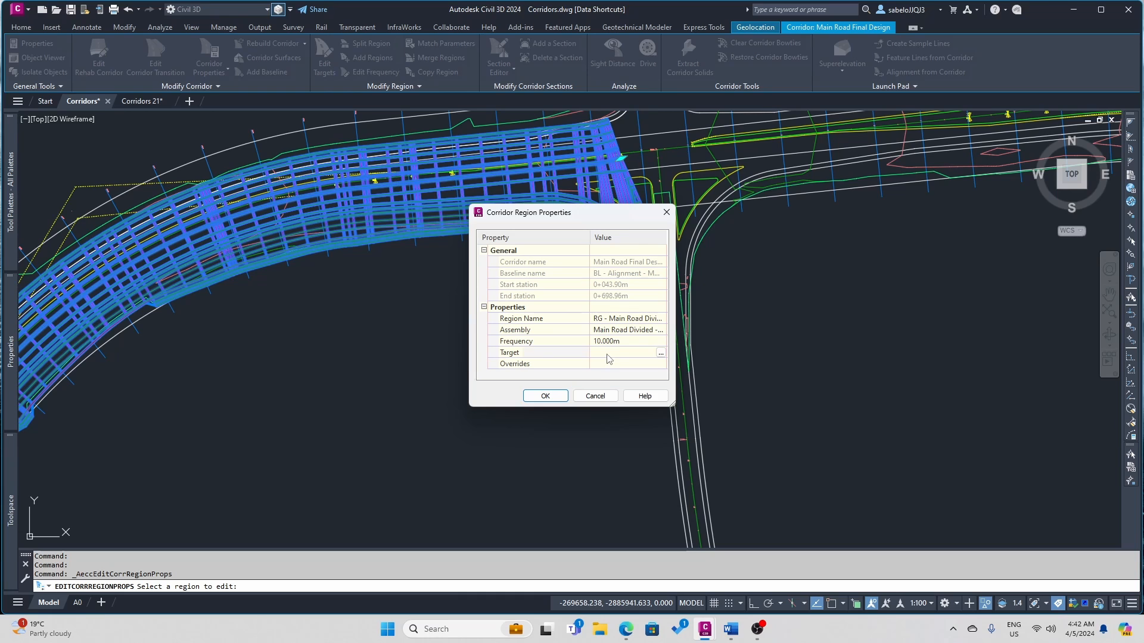
left_click(660, 354)
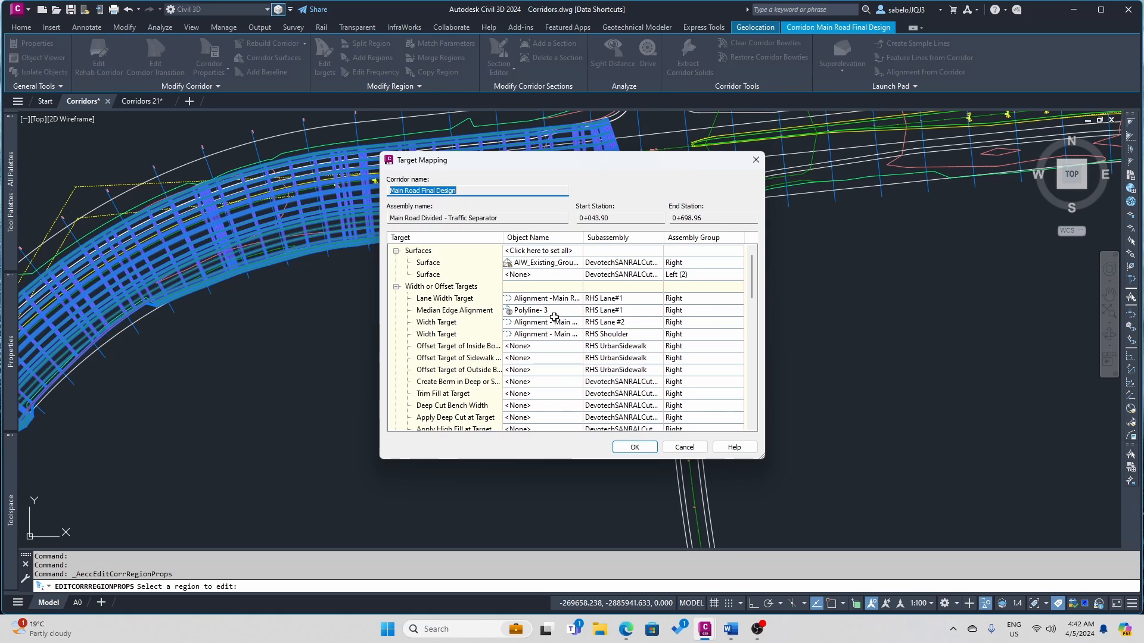
- Set the Offset Target of the Left (2) LinkWidthAndSlope subassembly to Alignment - MR Sest 1 LHS
scroll(554, 317, "down", 1)
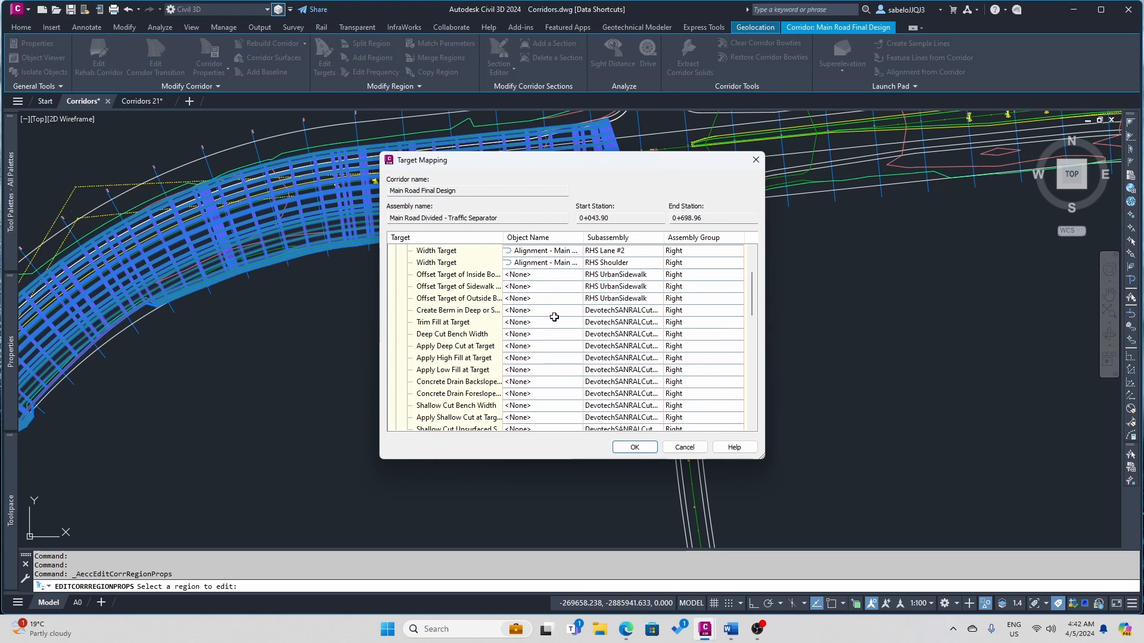
scroll(555, 317, "down", 4)
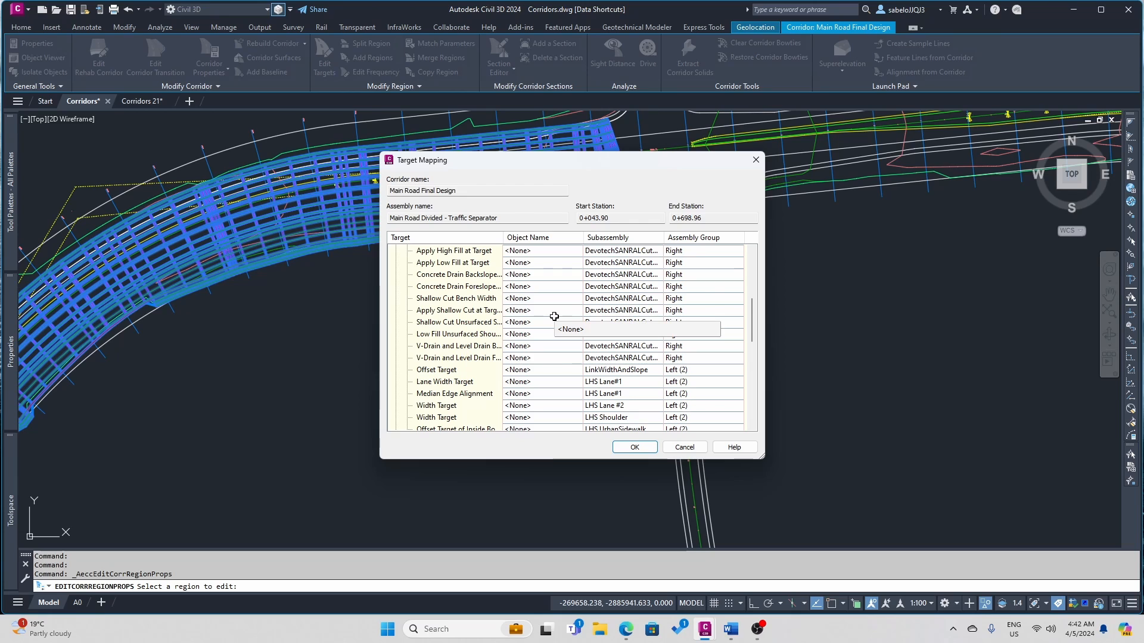
left_click(530, 370)
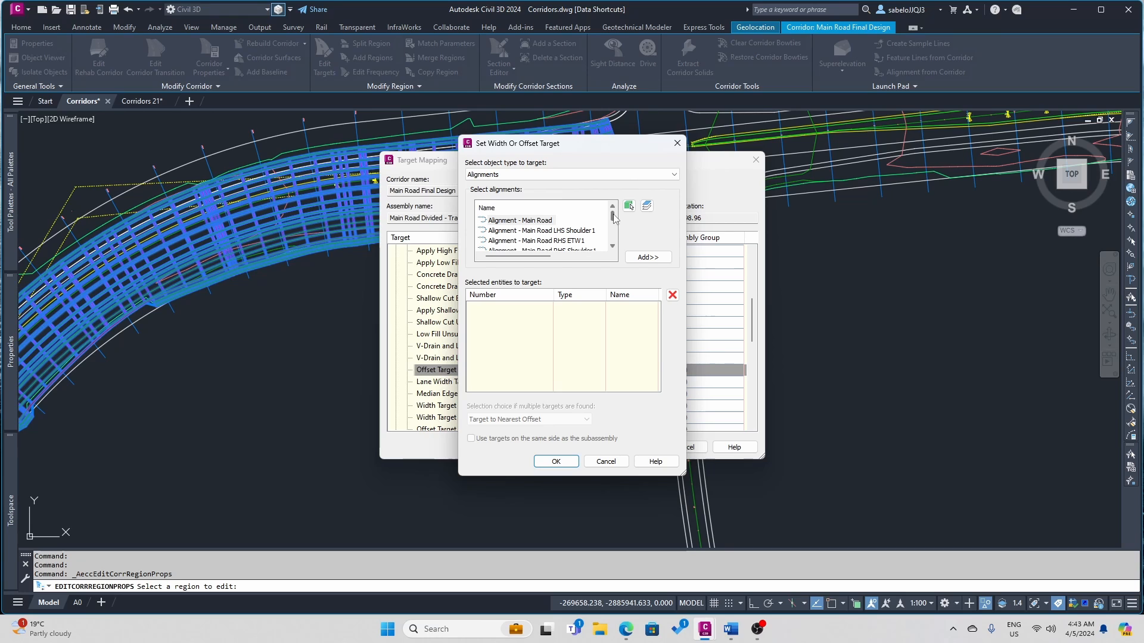
left_click_drag(613, 215, 613, 222)
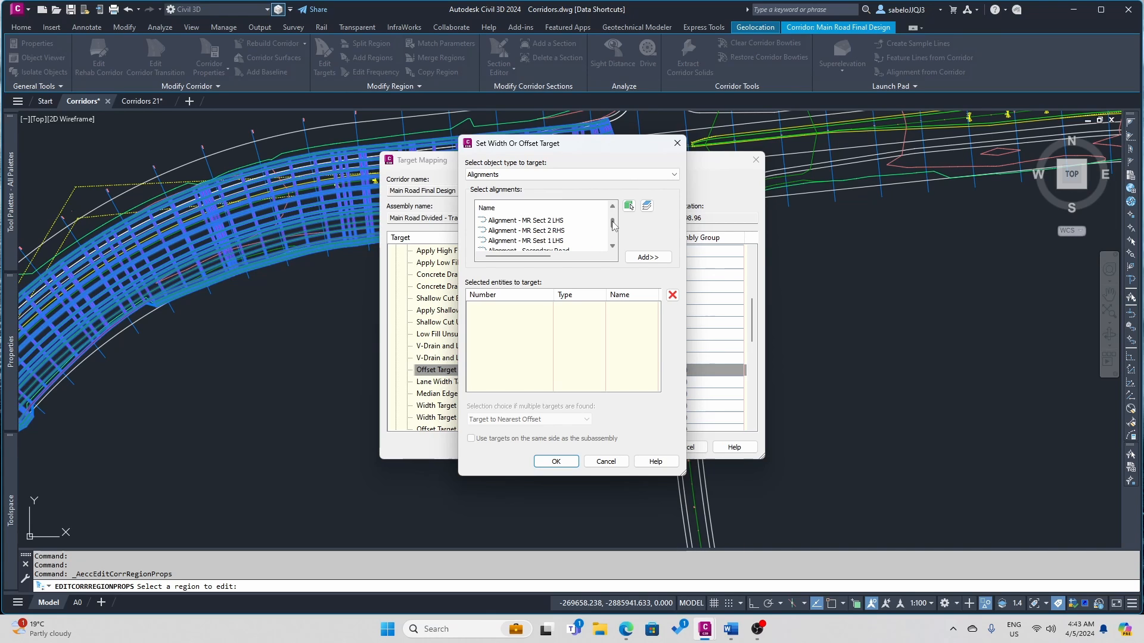
left_click(551, 242)
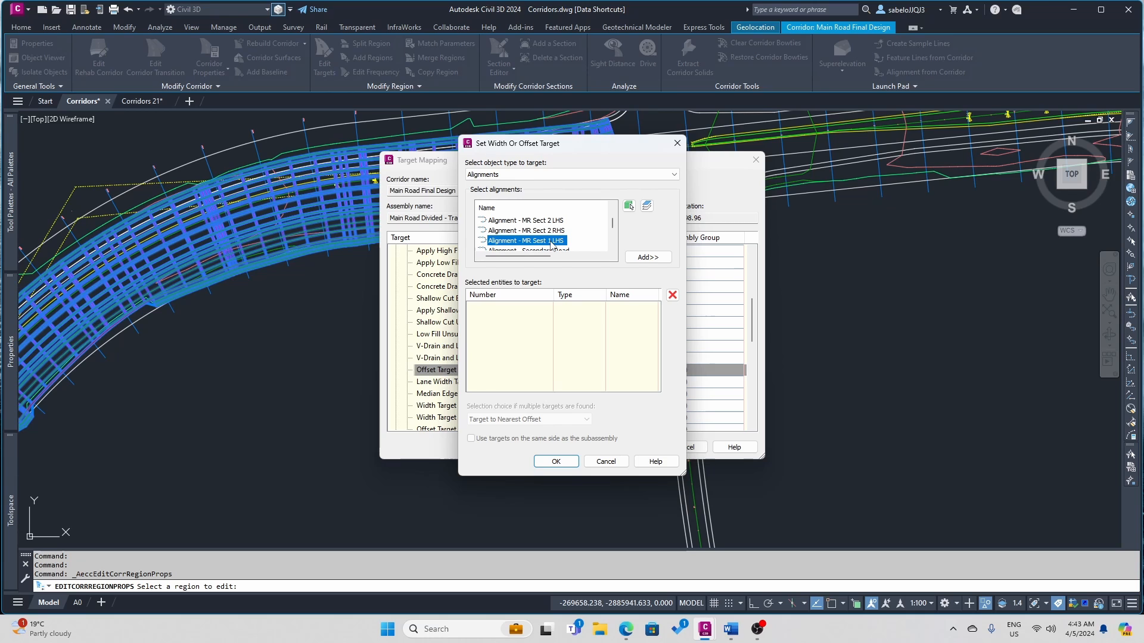
left_click(648, 257)
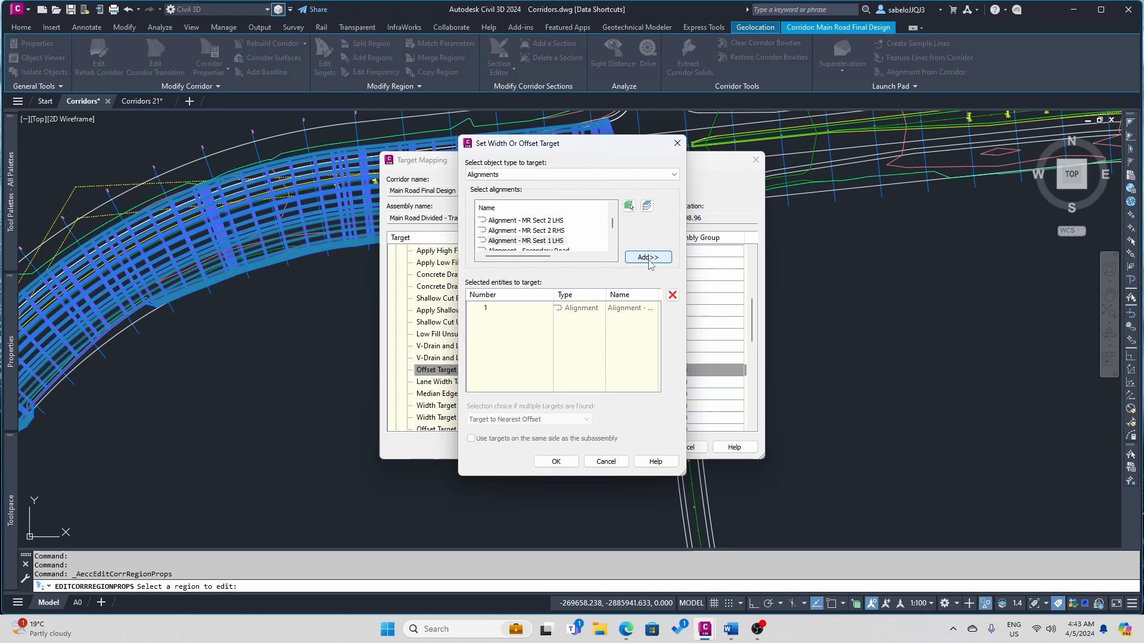
left_click(560, 463)
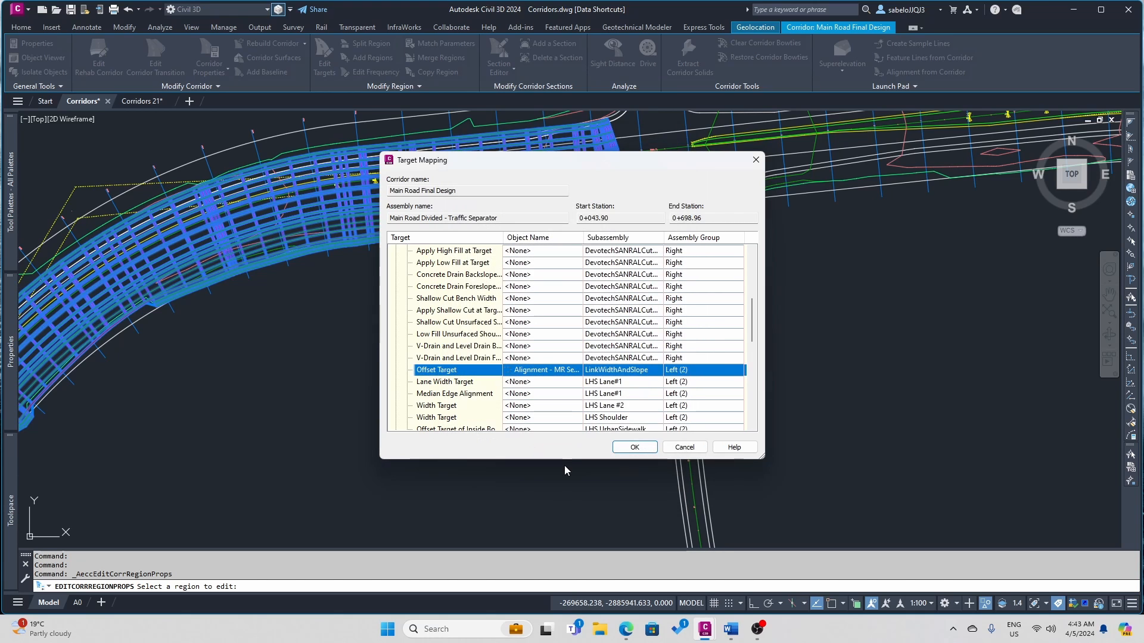
- Set the Lane Width Target of LHS Lane#1 to the alignment Main Road LHS Lane #1
left_click(519, 384)
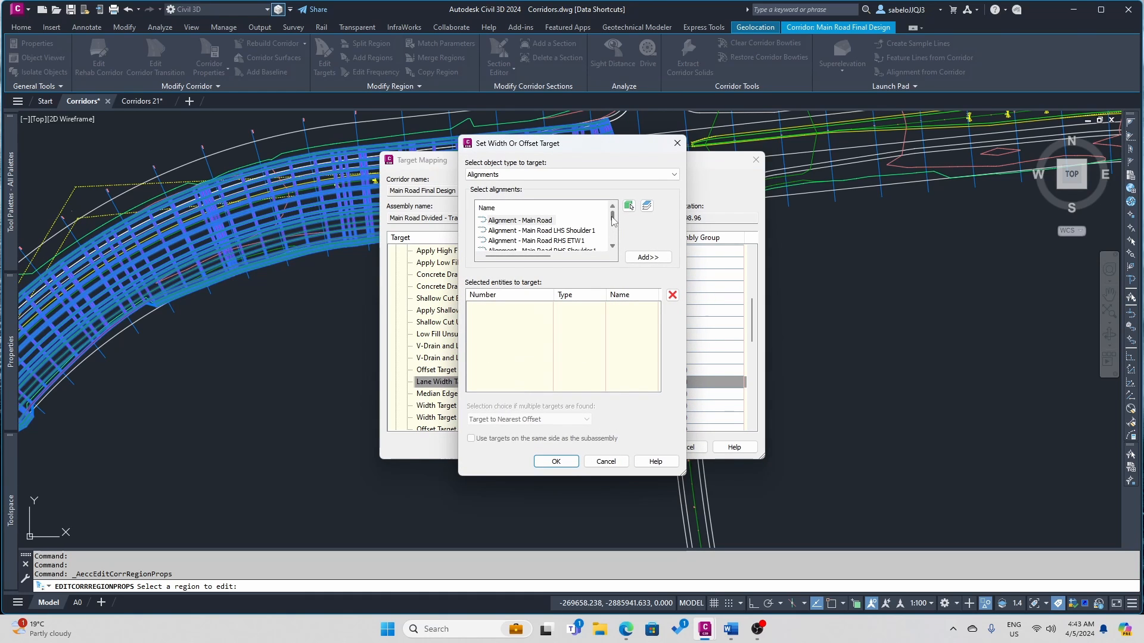
left_click_drag(613, 220, 614, 231)
left_click(551, 221)
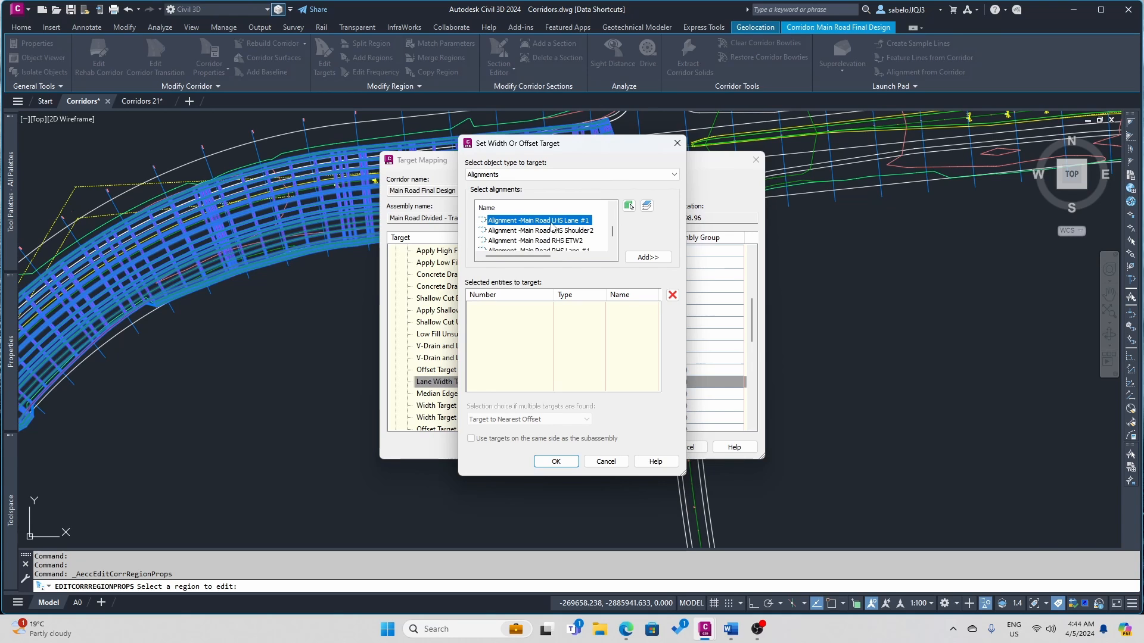
left_click(639, 262)
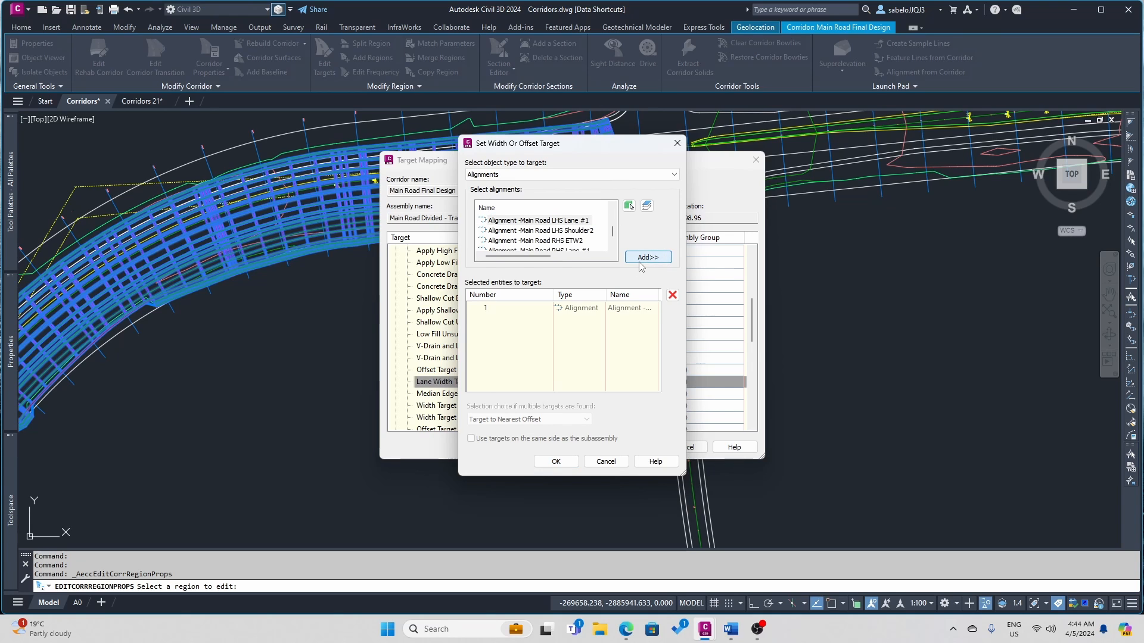
left_click(555, 462)
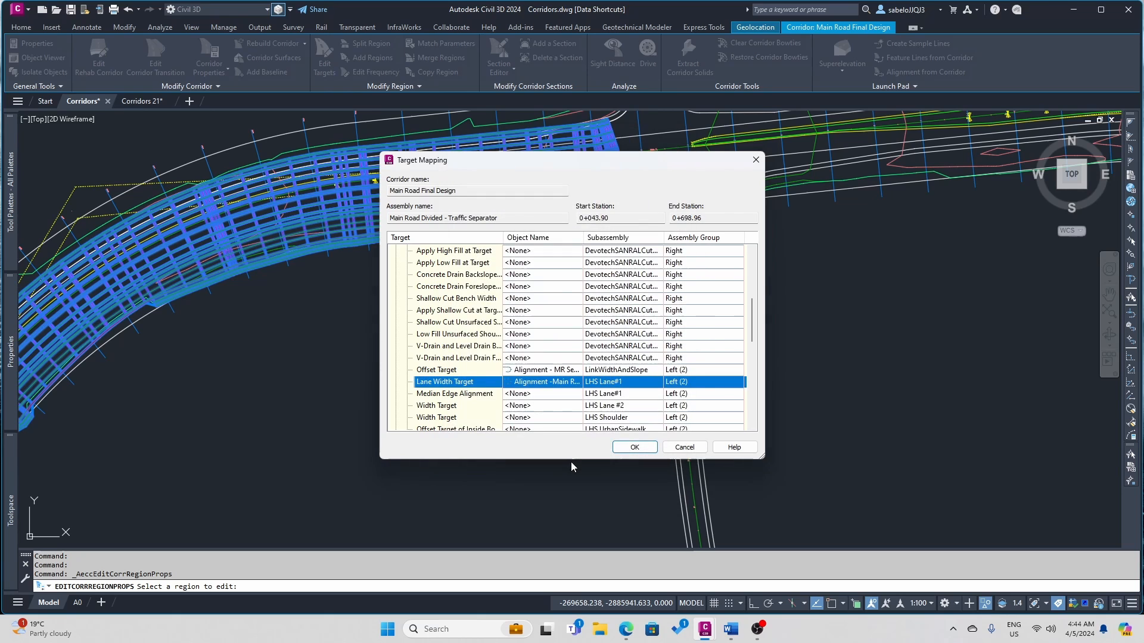
- Set the Median Edge Alignment target of LHS Lane#1 to the median edge polyline picked from the drawing
left_click(487, 396)
left_click(516, 396)
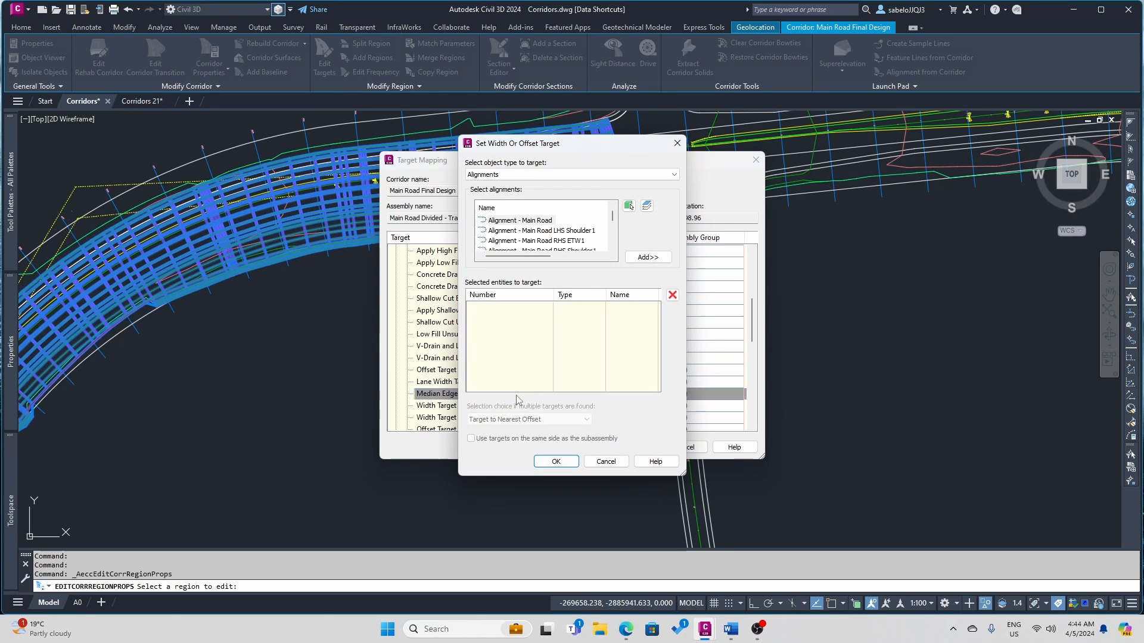
left_click(674, 175)
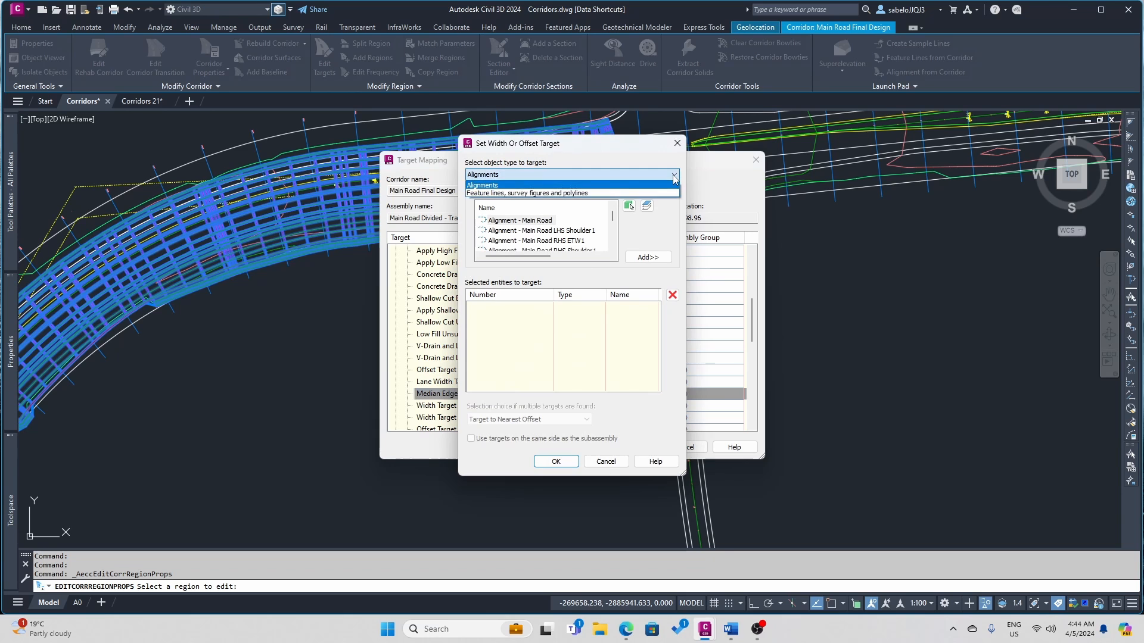
left_click(578, 193)
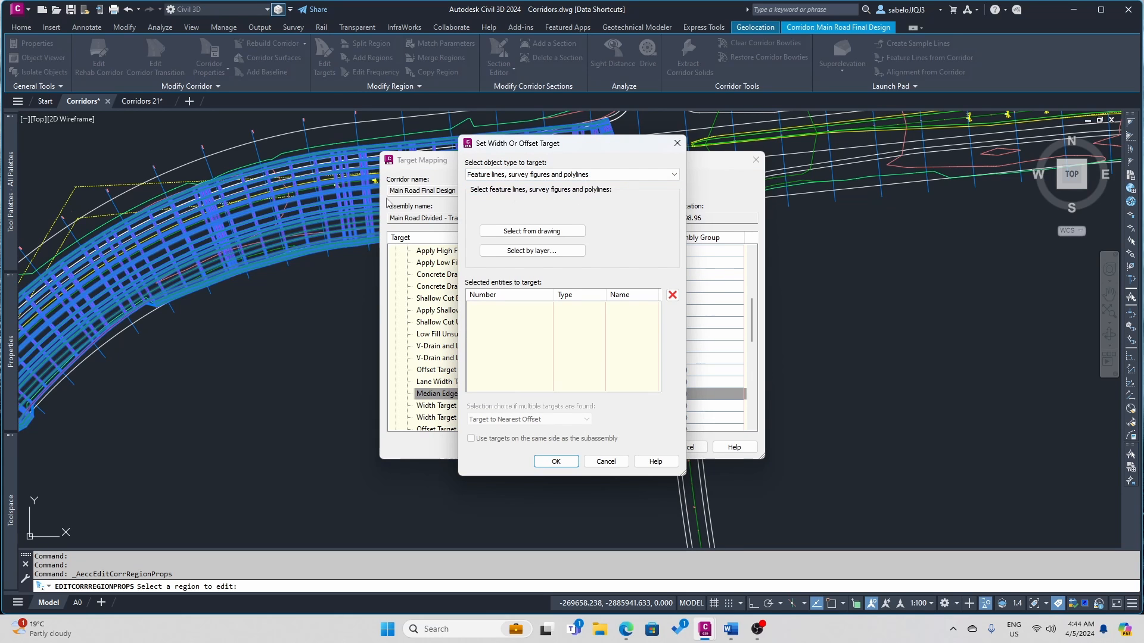
left_click(532, 231)
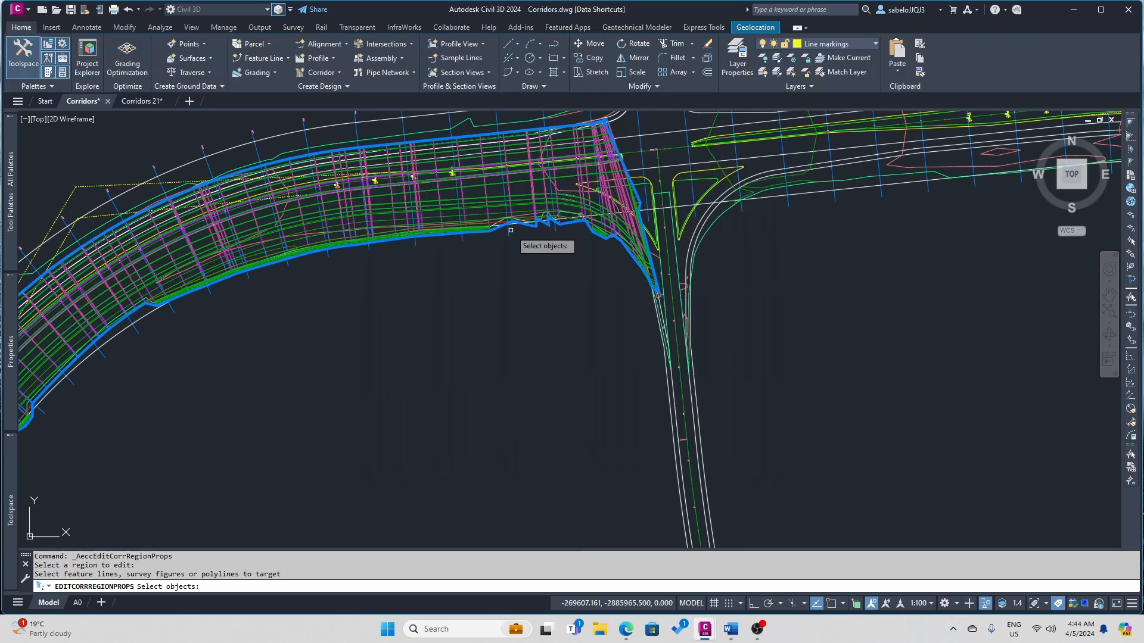
scroll(466, 171, "up", 5)
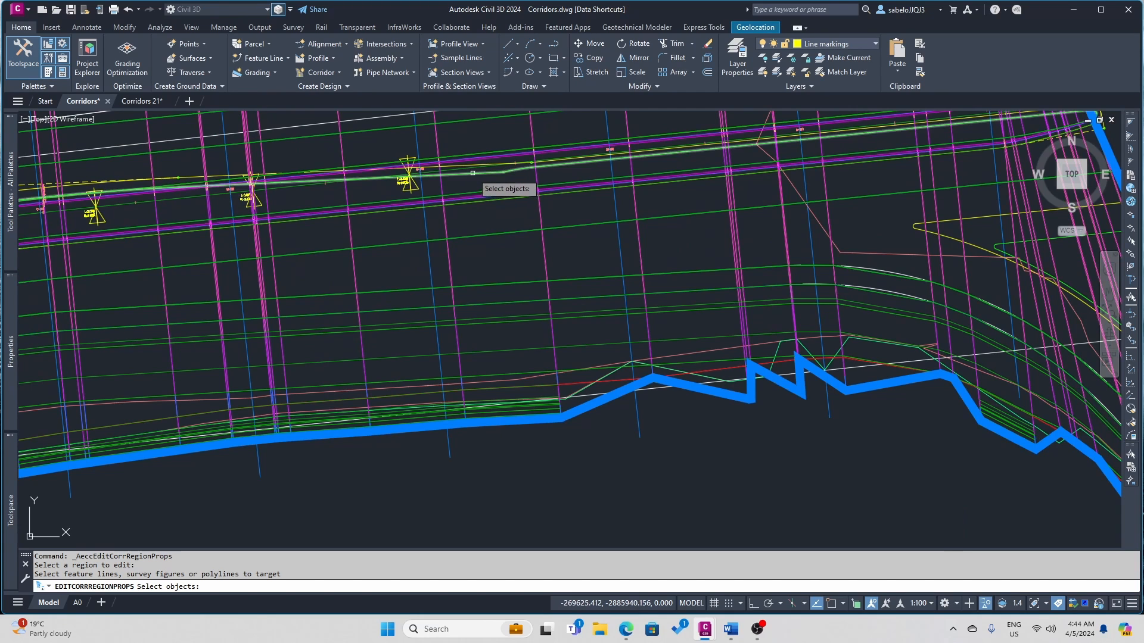
left_click(473, 173)
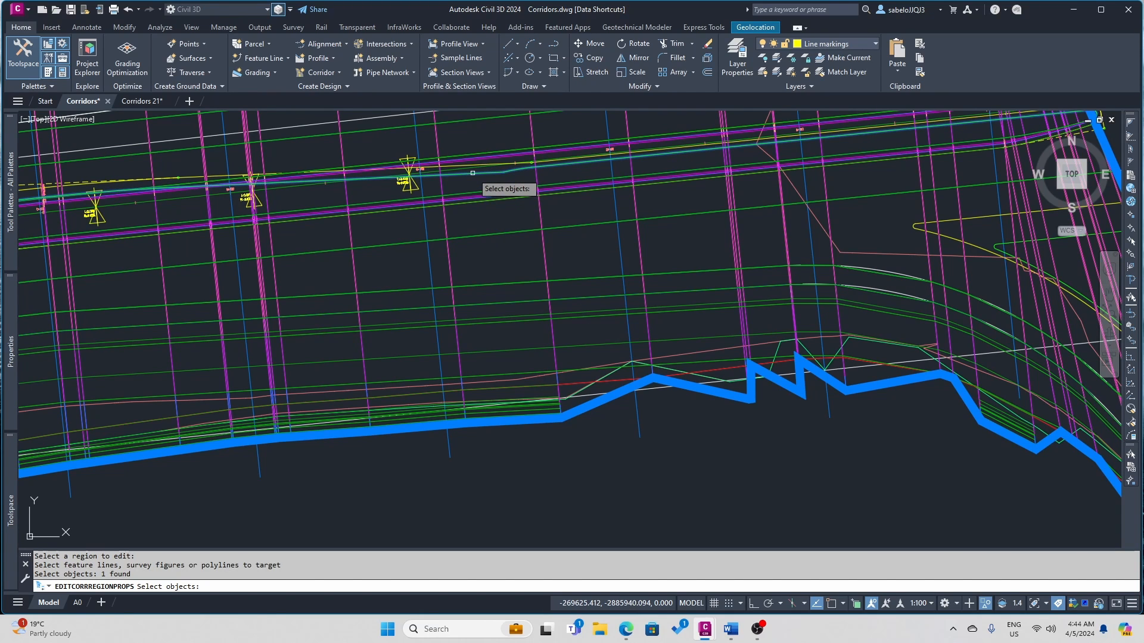
key("Return")
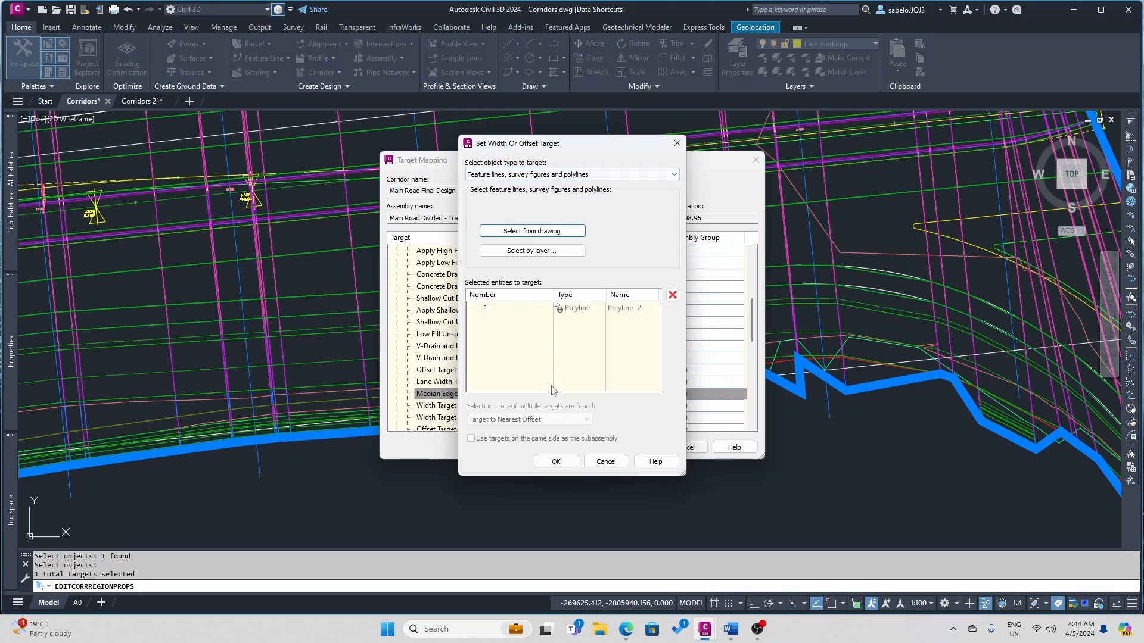
left_click(565, 463)
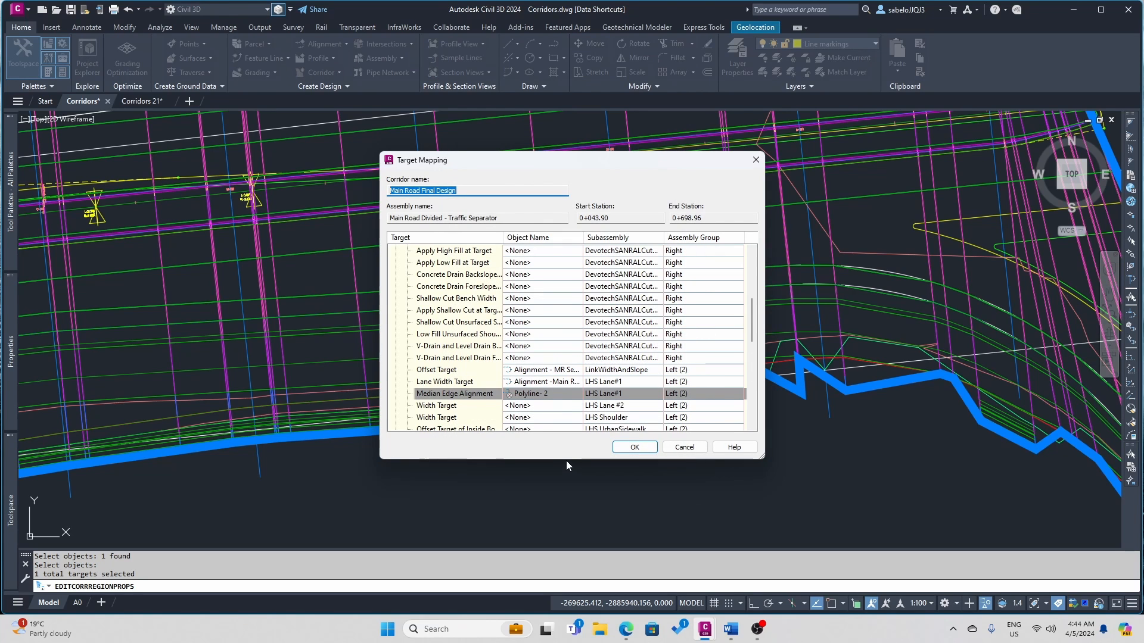
left_click(528, 406)
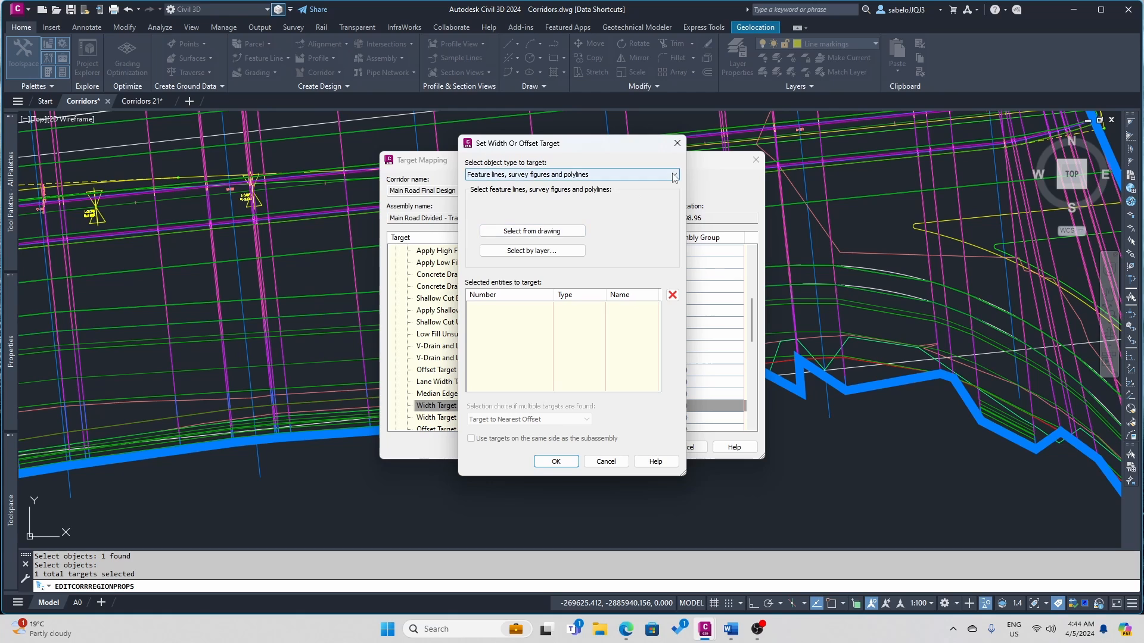
left_click(587, 175)
left_click(569, 186)
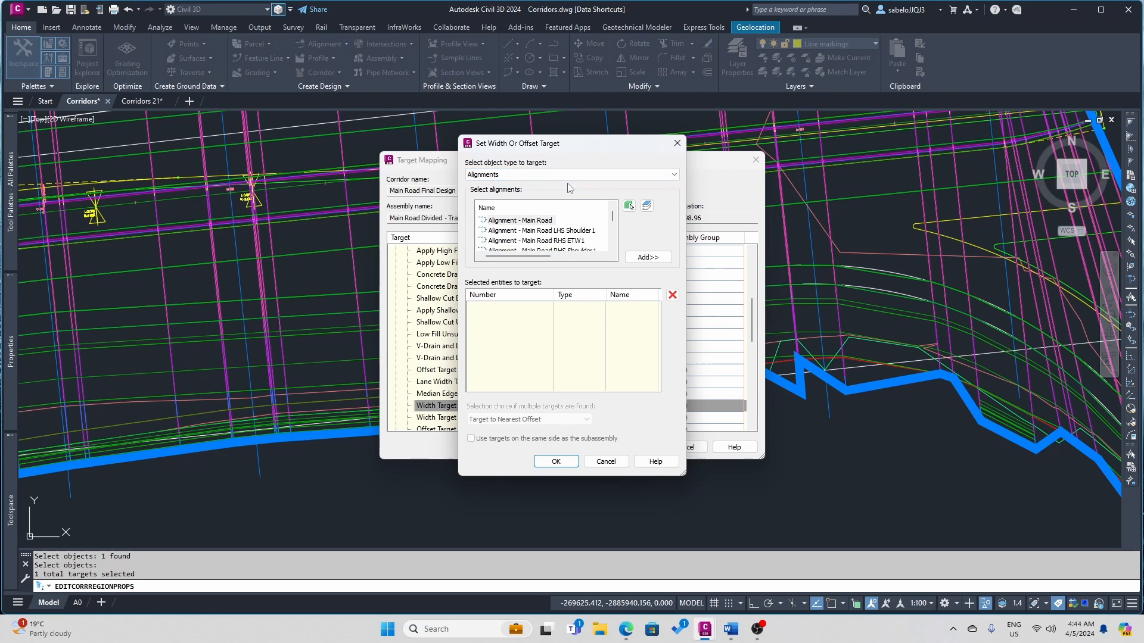
left_click(603, 462)
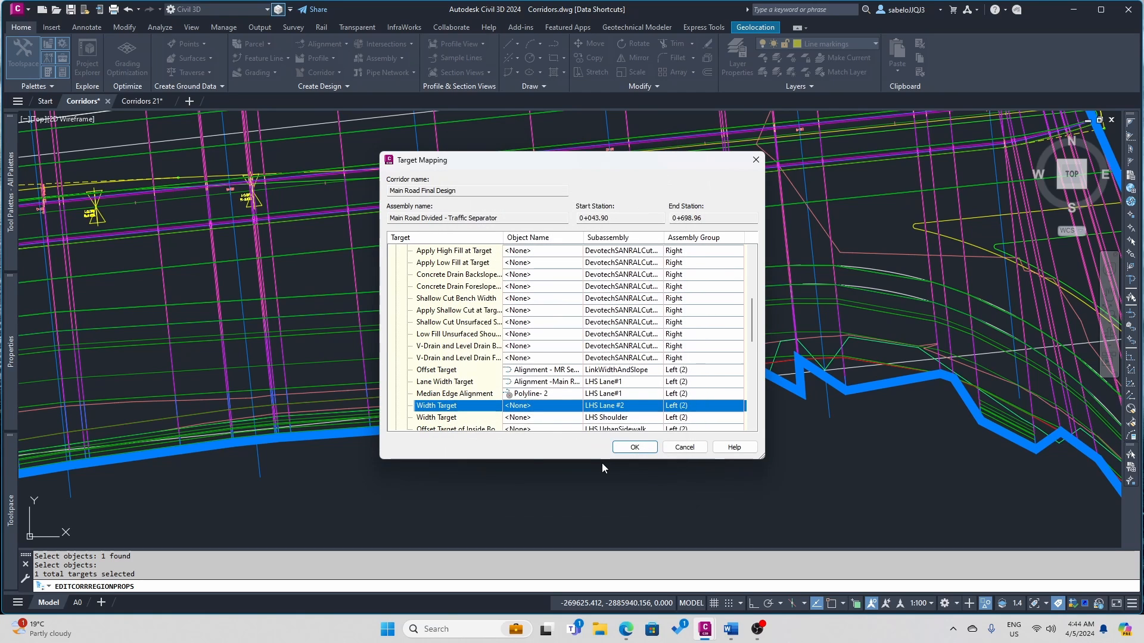
- Set the Width Target of LHS Lane #2 to the alignment Main Road LHS ETW1
left_click(520, 407)
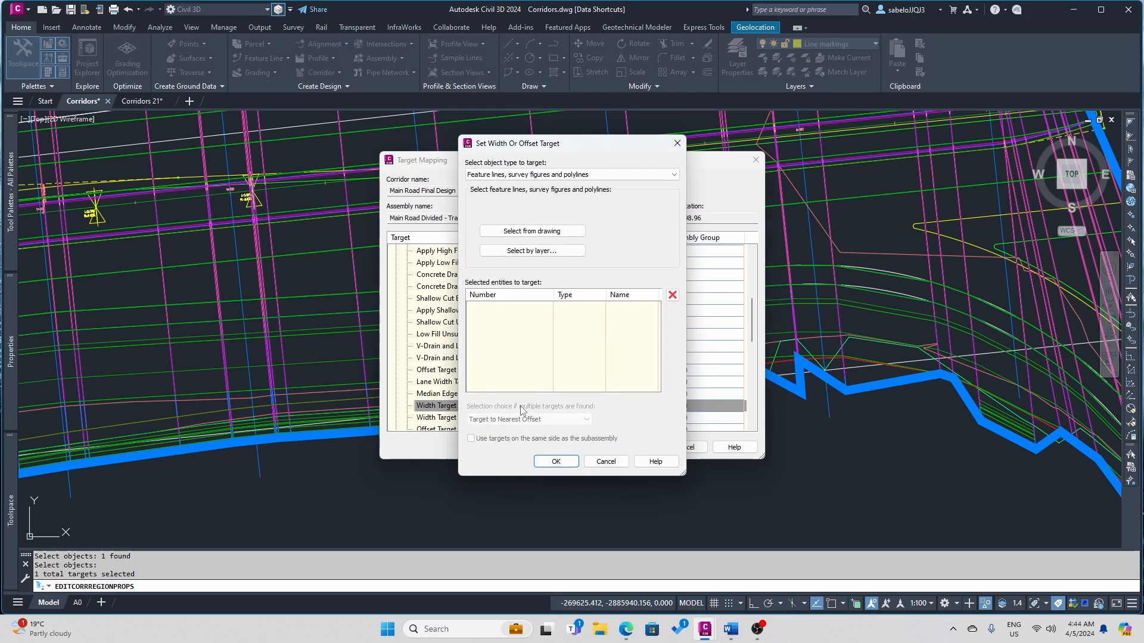
left_click(616, 176)
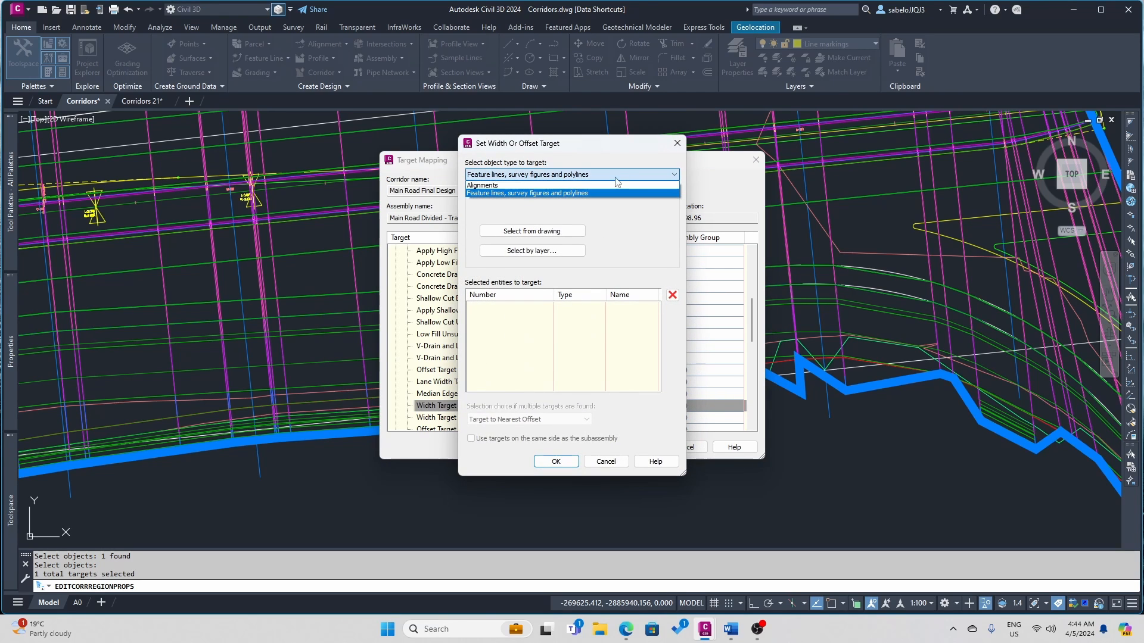
left_click(609, 185)
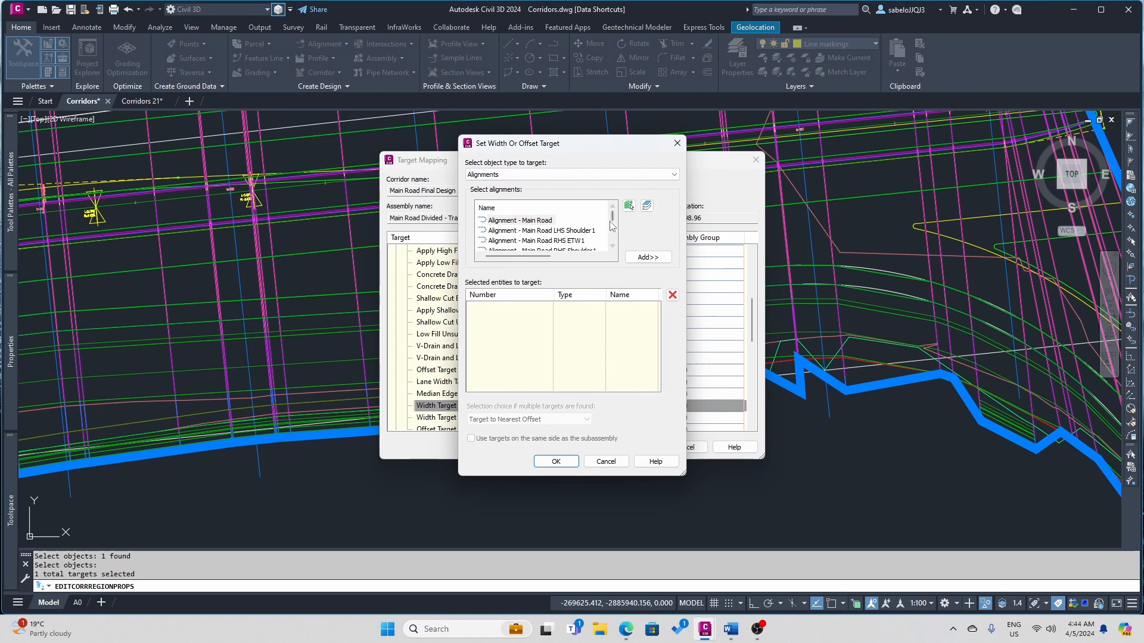
scroll(554, 232, "down", 3)
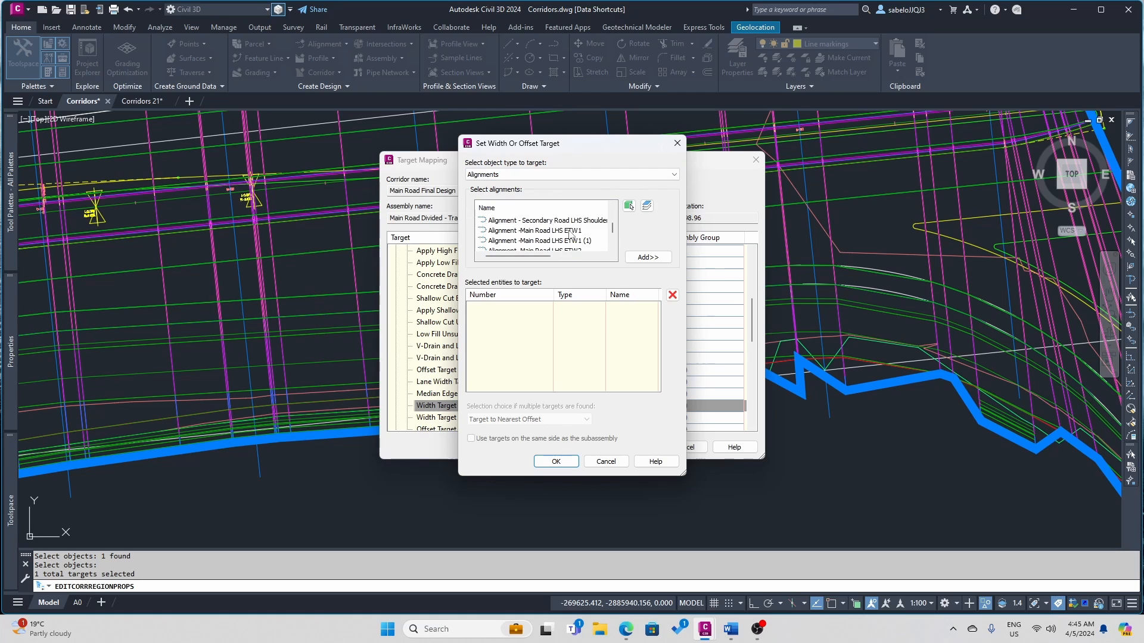
left_click(570, 231)
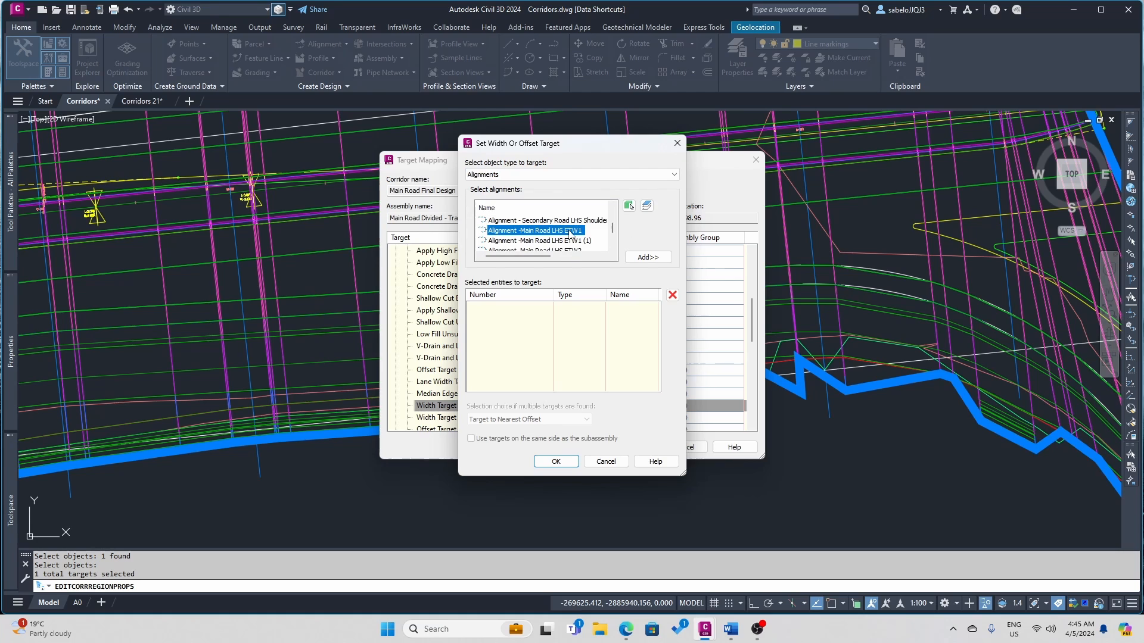
left_click(655, 263)
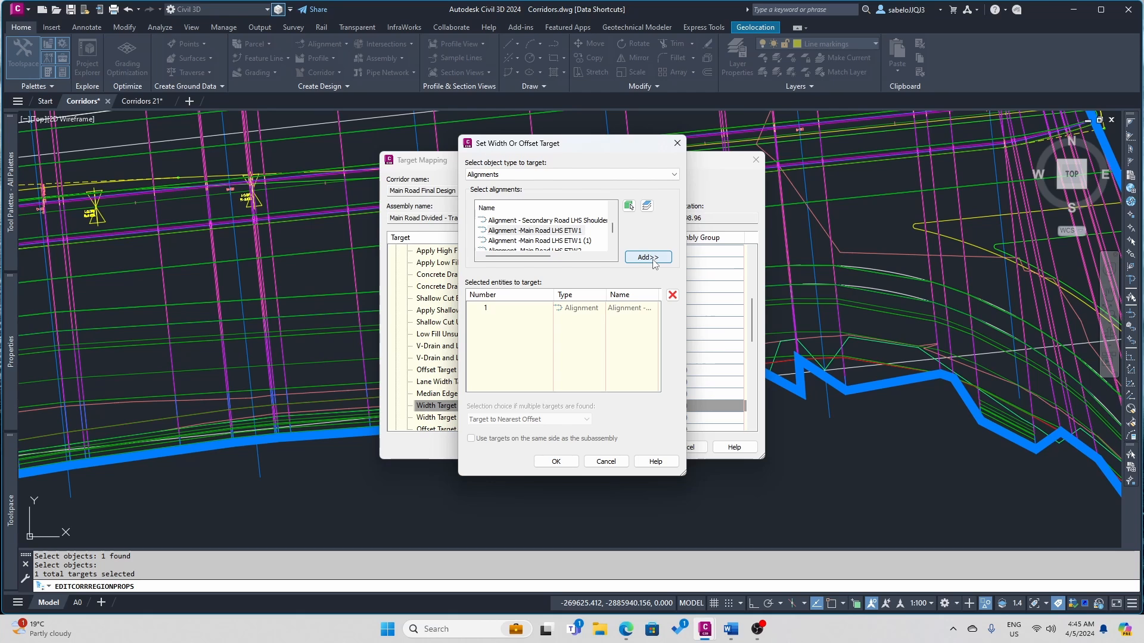
left_click(560, 462)
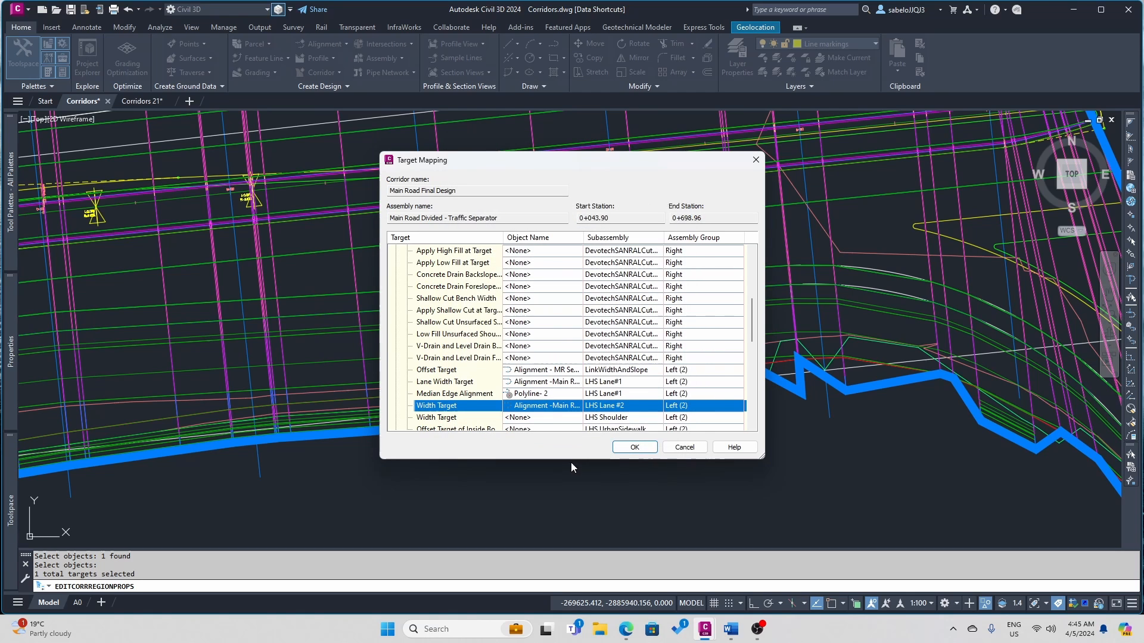
- Try to set the Width Target of LHS Shoulder to Alignment - Main Road LHS Shoulder1
left_click(528, 418)
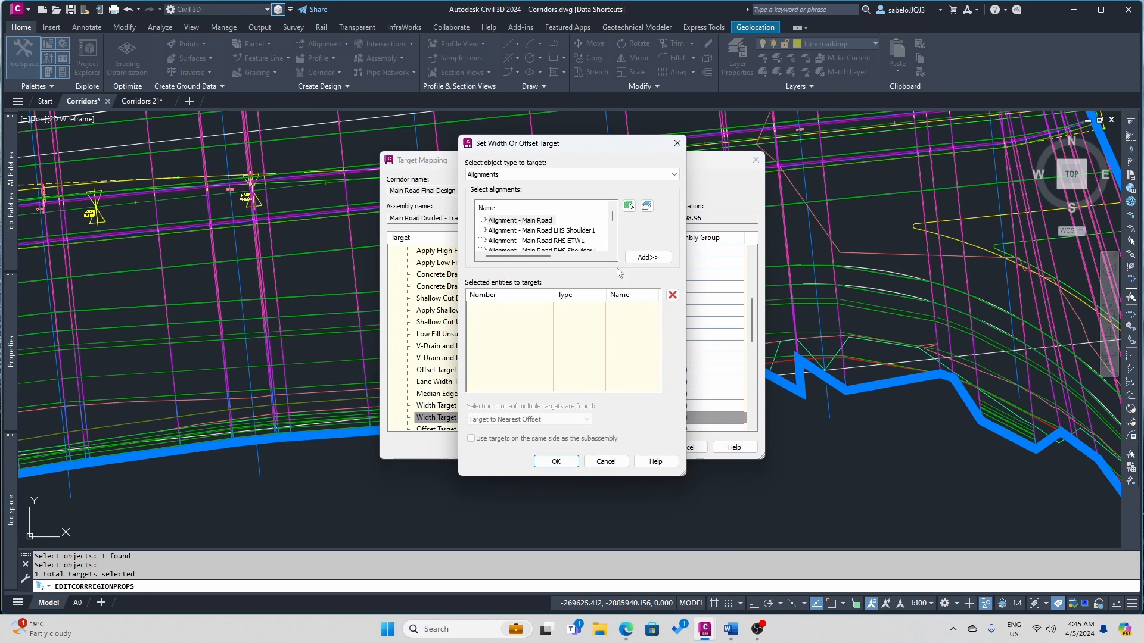
left_click(581, 232)
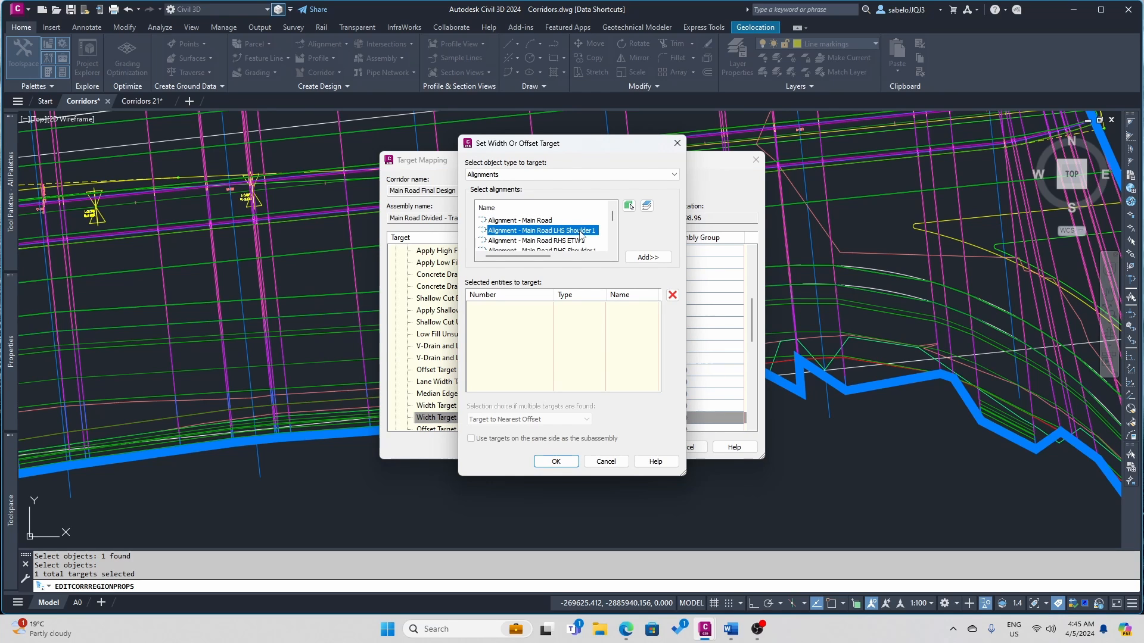
left_click(562, 463)
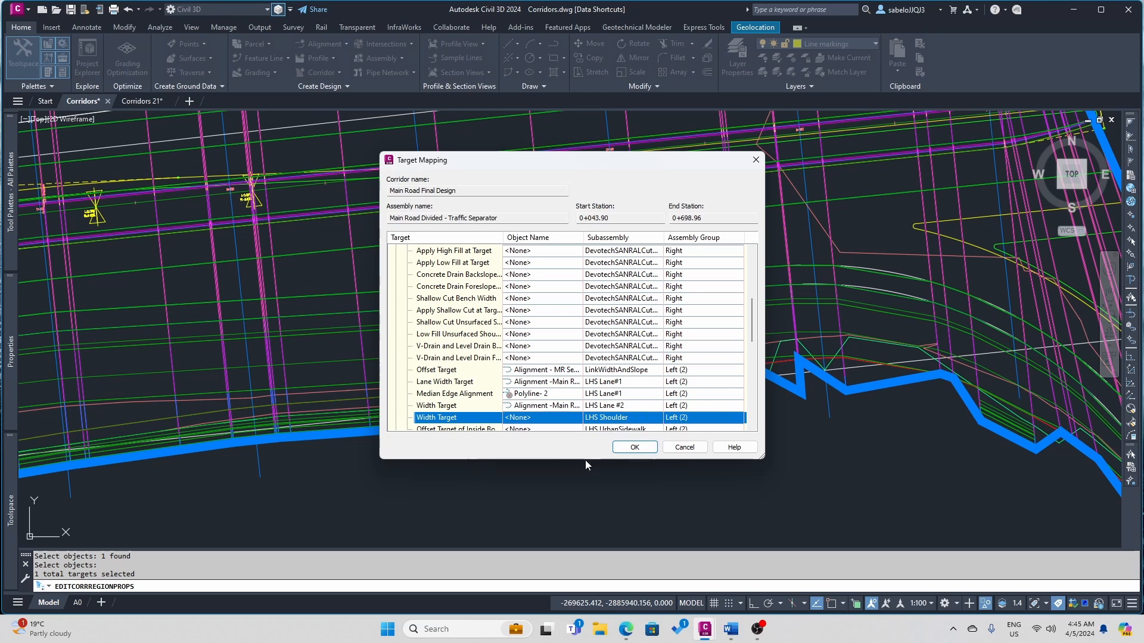
- Accept the target mapping and corridor region properties to update the corridor, and dismiss the event log
left_click(634, 447)
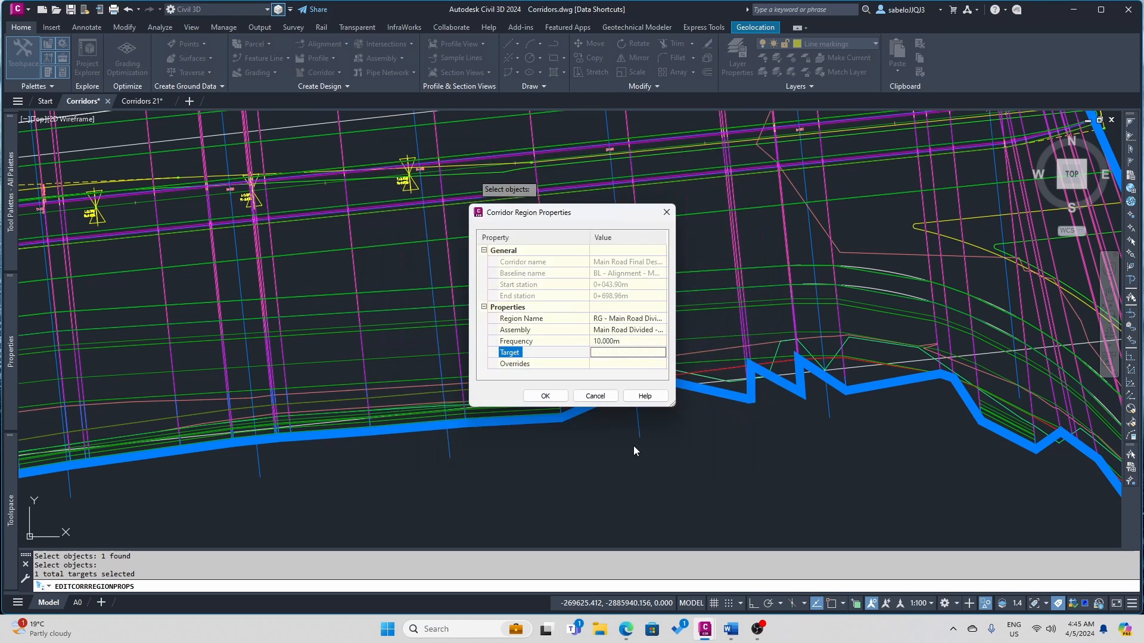
left_click(544, 396)
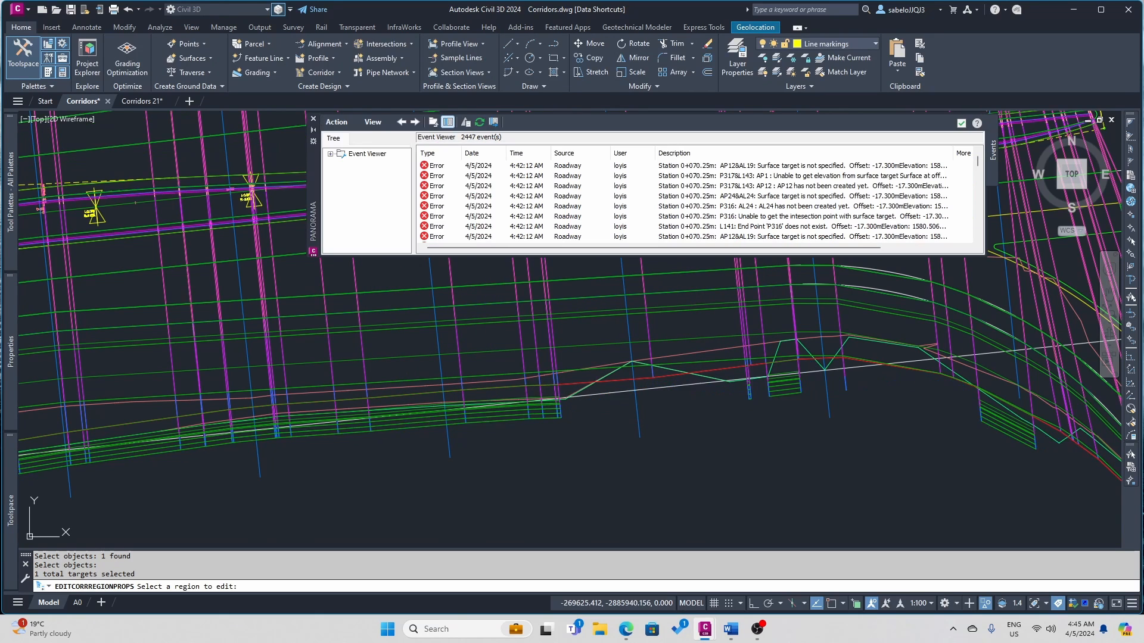
left_click(314, 121)
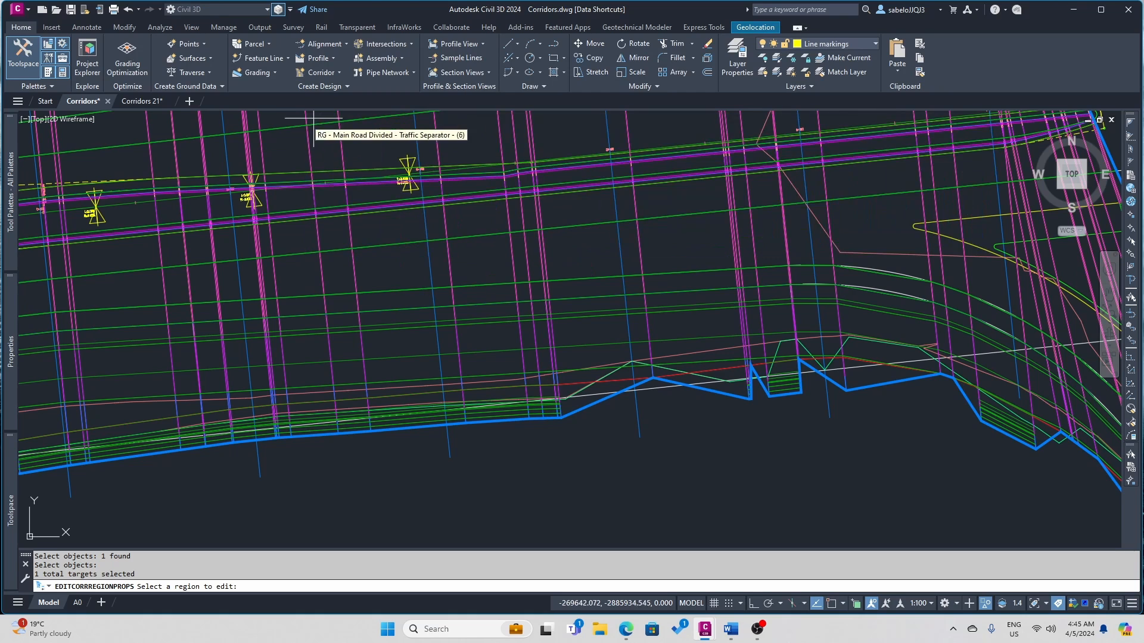
scroll(375, 250, "down", 3)
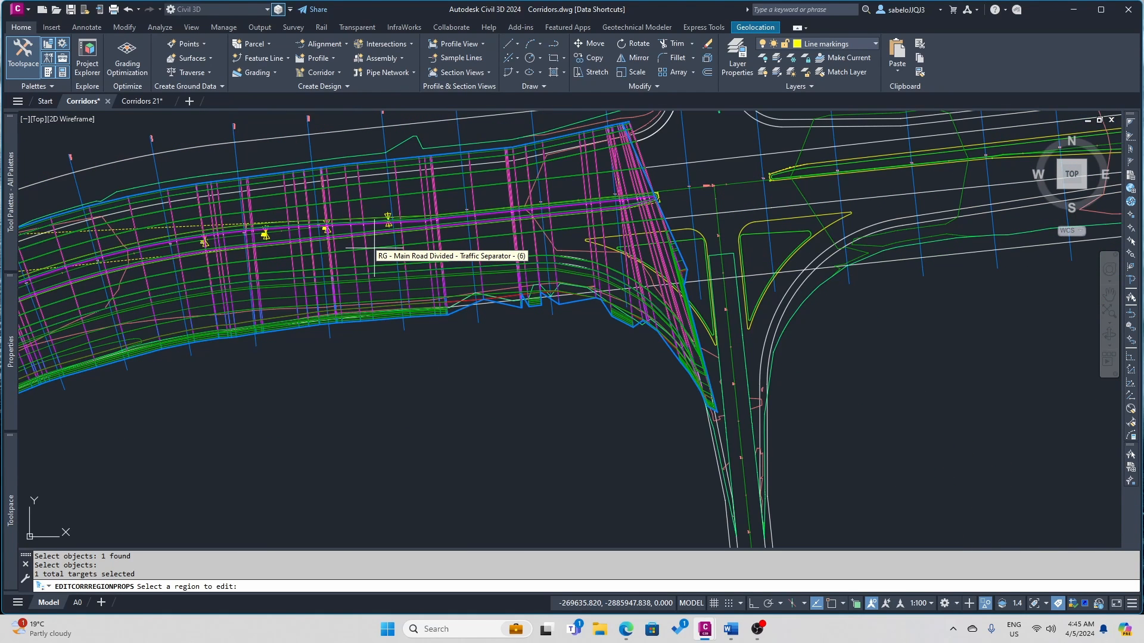
scroll(532, 168, "down", 3)
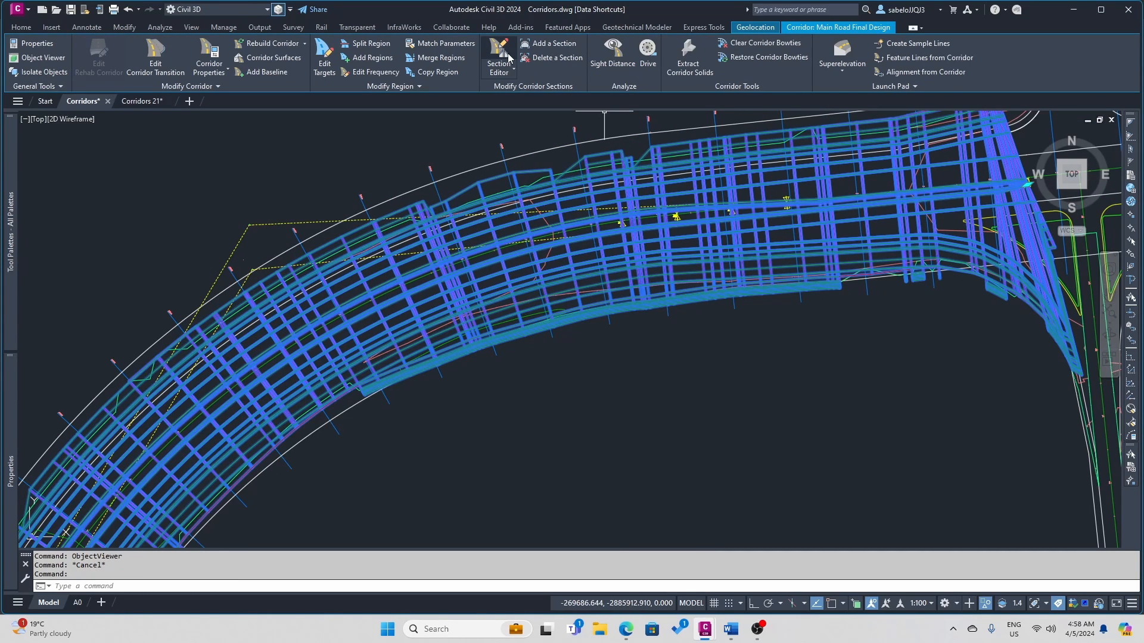
- Open the Main Road Final Design corridor in the Section Editor and inspect the cross section at station 0+043.90m
left_click(503, 54)
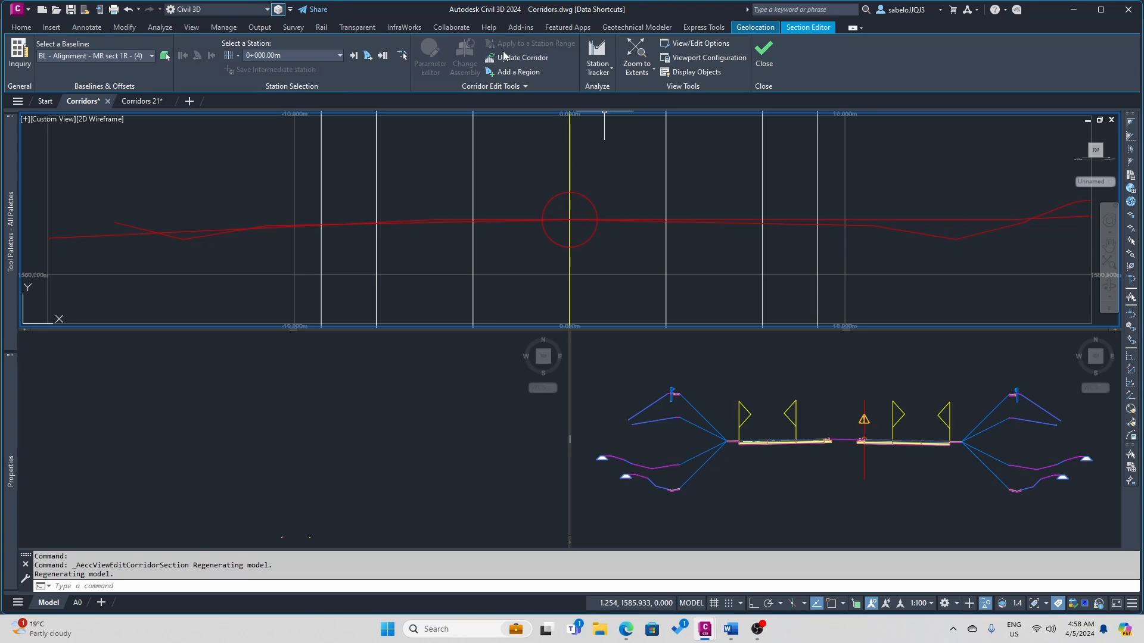
left_click(353, 55)
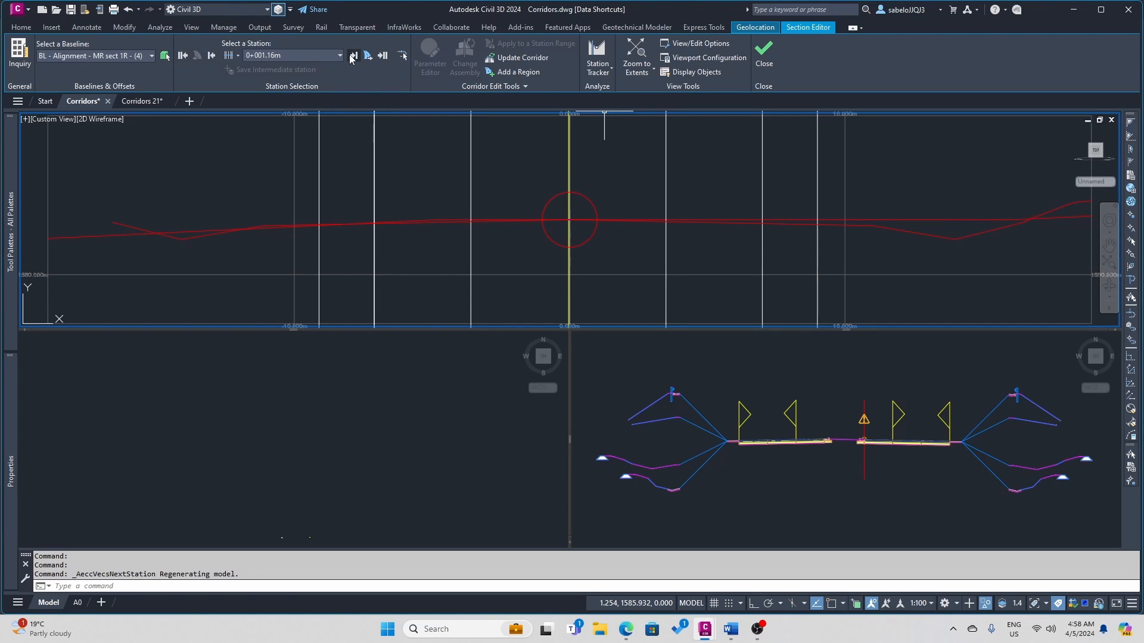
left_click(350, 55)
left_click(350, 55)
left_click(351, 54)
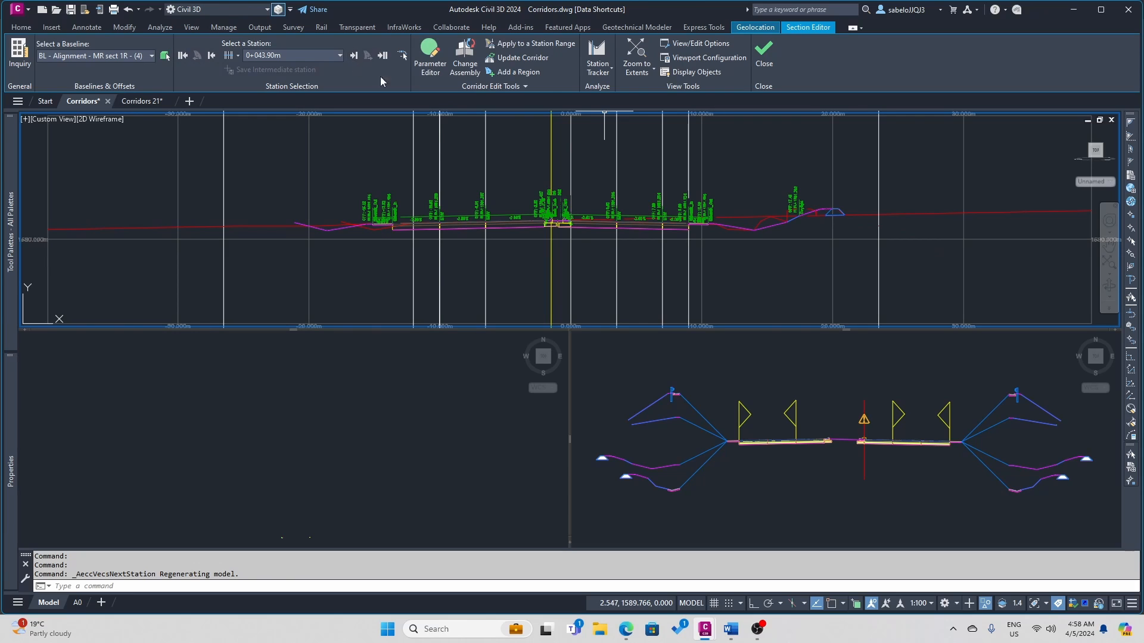
scroll(535, 204, "up", 2)
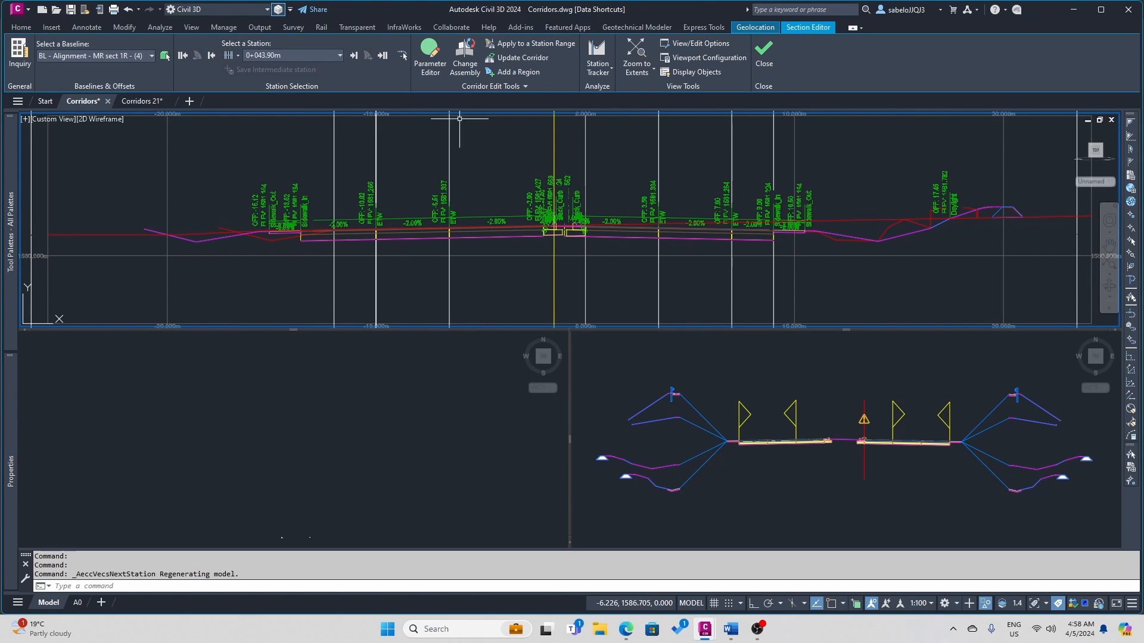
- Step through the corridor cross sections up to station 0+094.70m to check how the lanes and median follow their targets
left_click(354, 55)
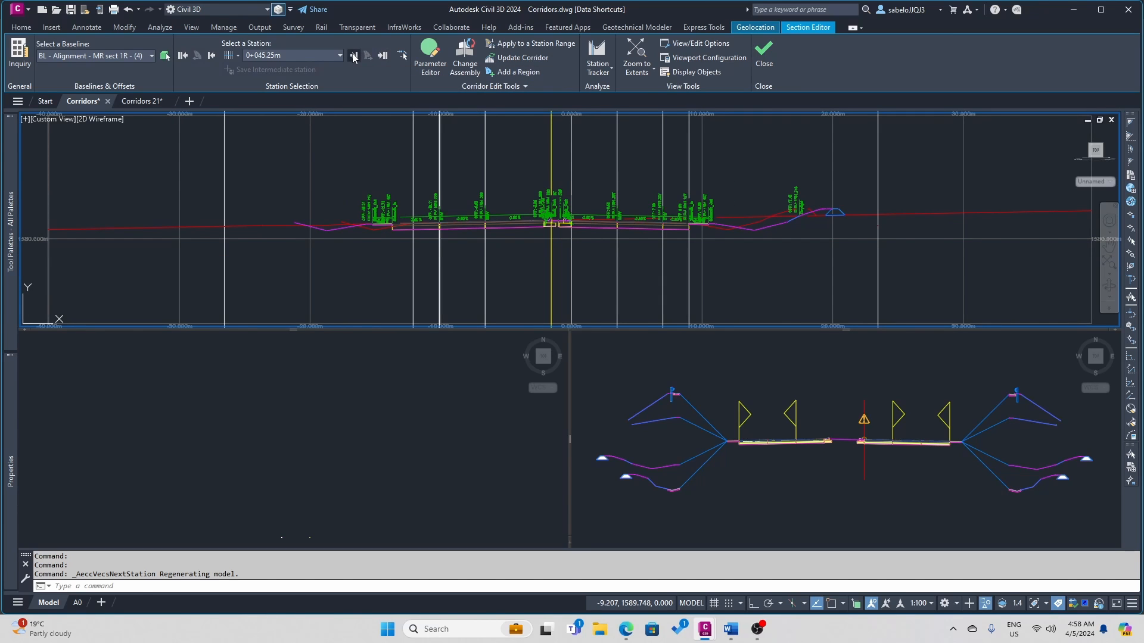
left_click(354, 55)
left_click(354, 56)
left_click(354, 55)
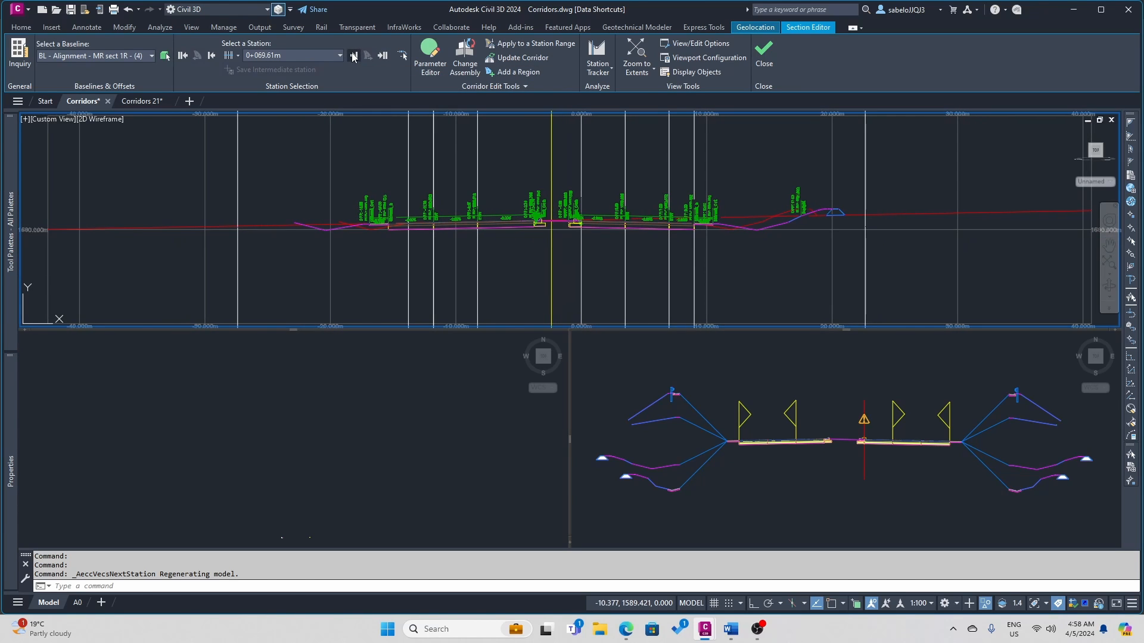
left_click(354, 55)
left_click(354, 56)
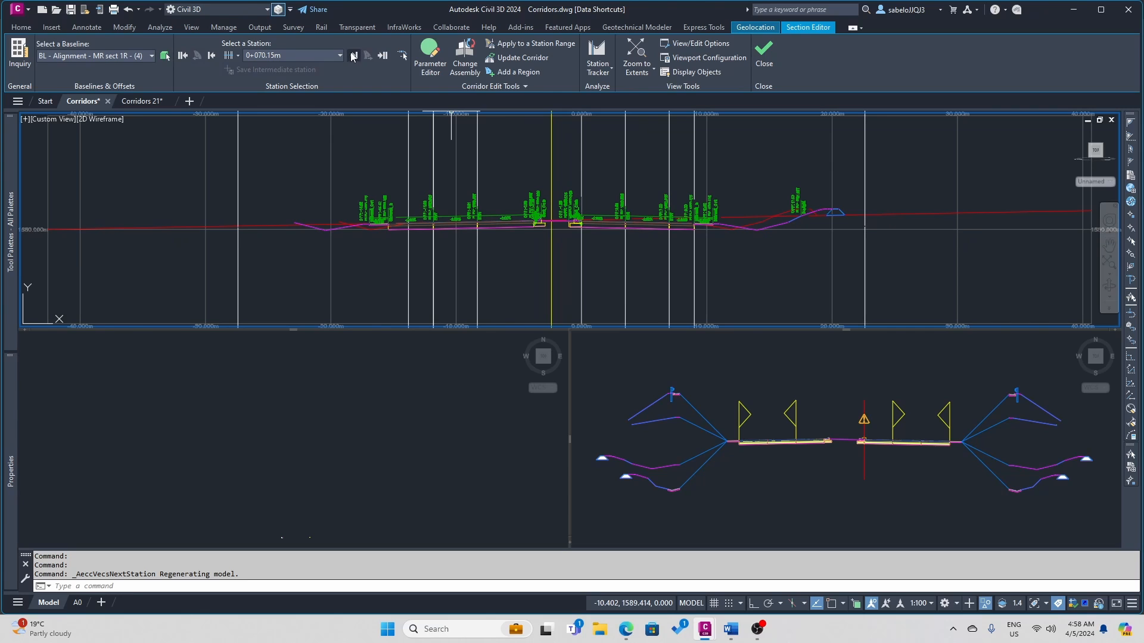
left_click(353, 55)
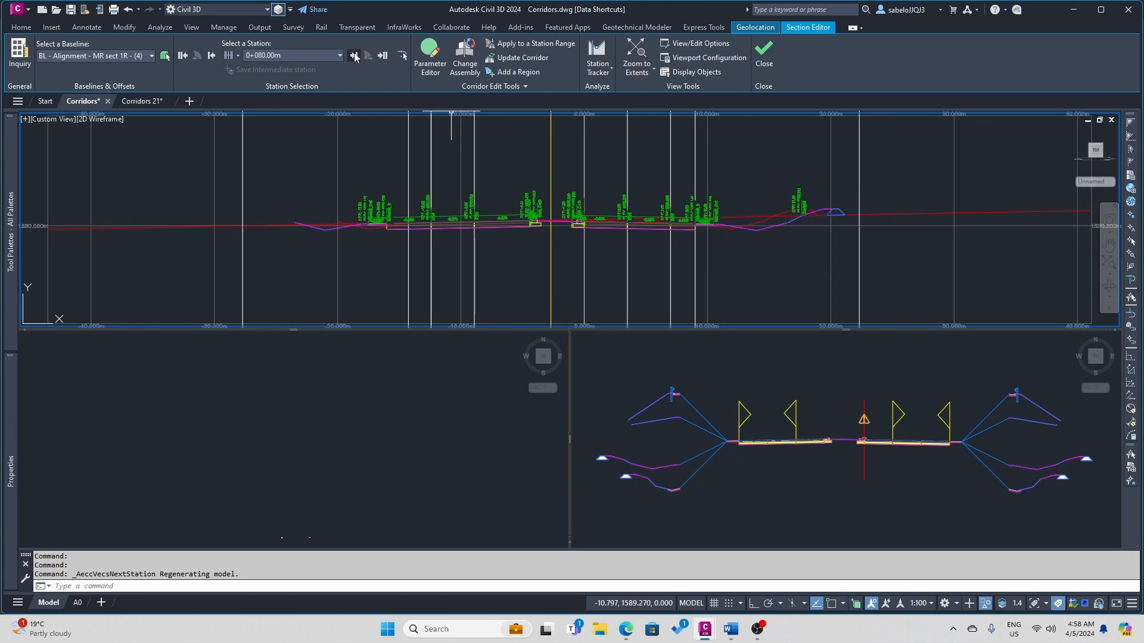
left_click(354, 55)
left_click(354, 56)
left_click(354, 56)
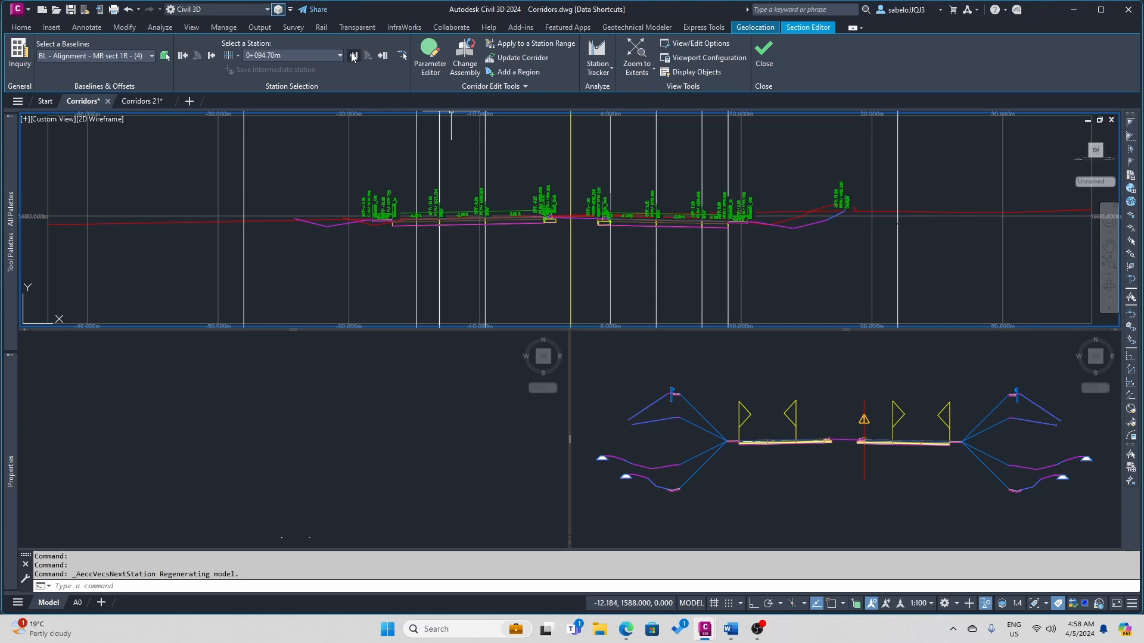
- Step through the remaining corridor cross sections up to station 0+160.00m to check the carriageways and median, and close the Section Editor
left_click(354, 56)
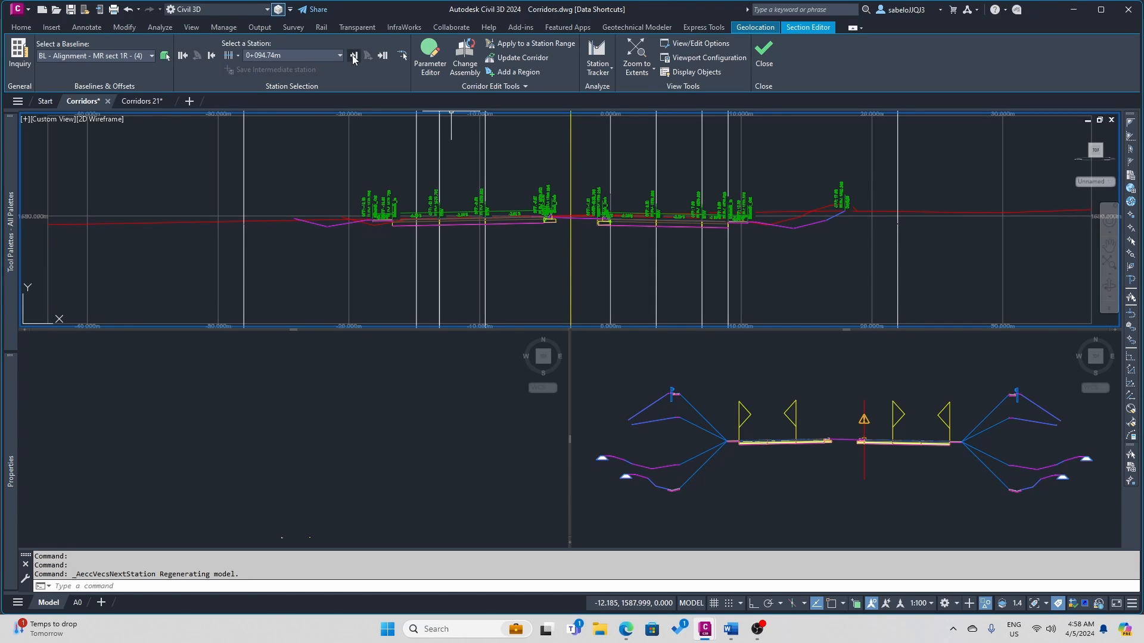
left_click(354, 55)
left_click(353, 55)
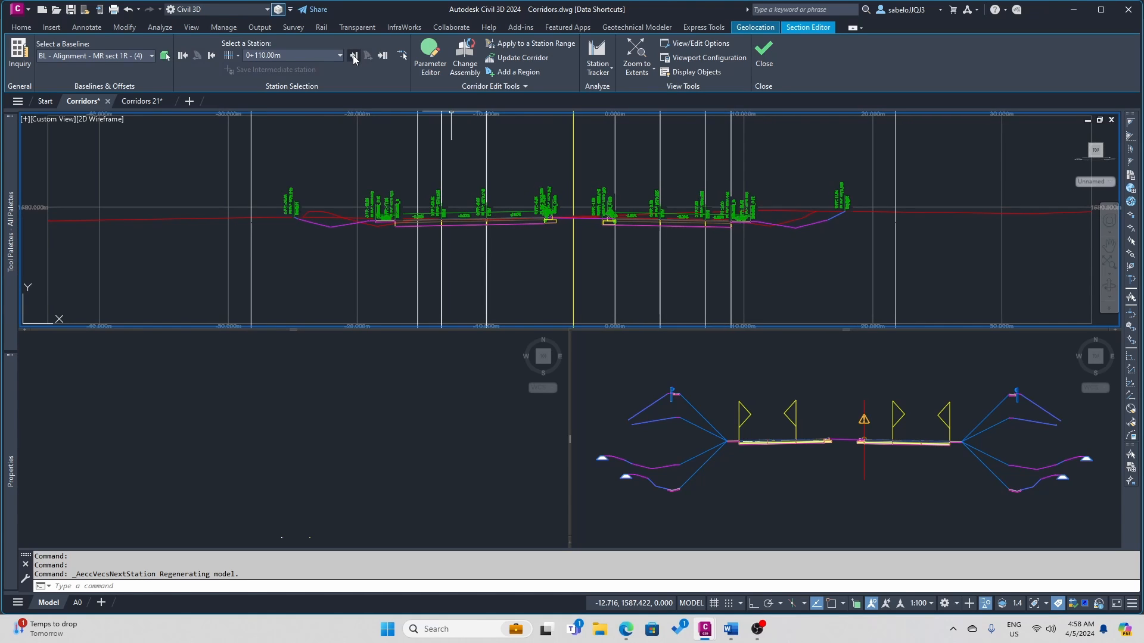
left_click(354, 55)
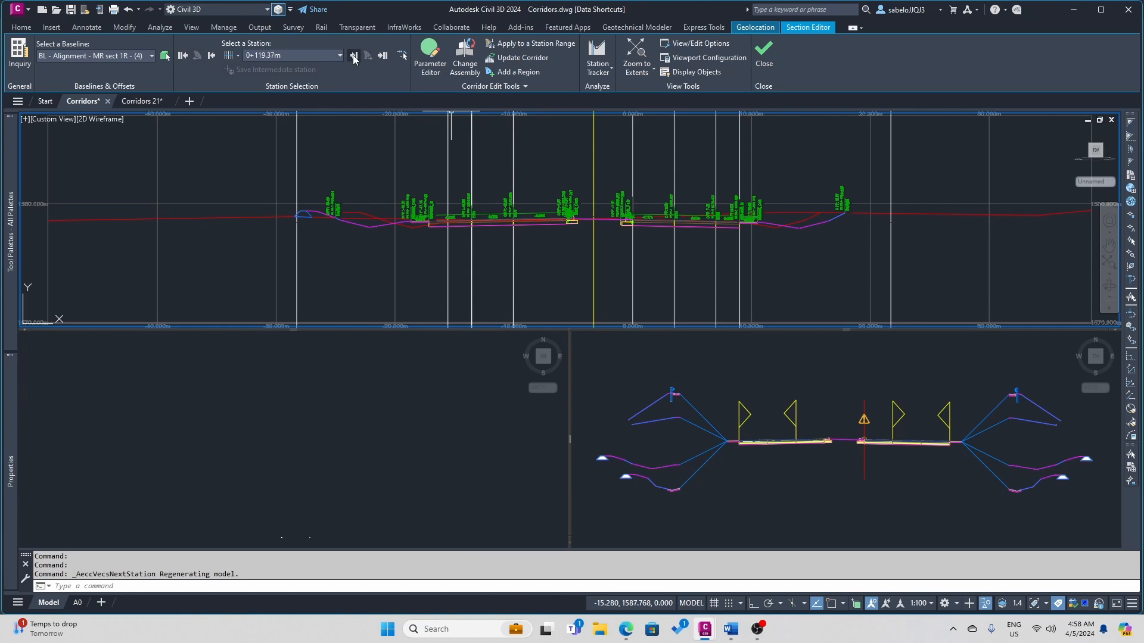
left_click(354, 56)
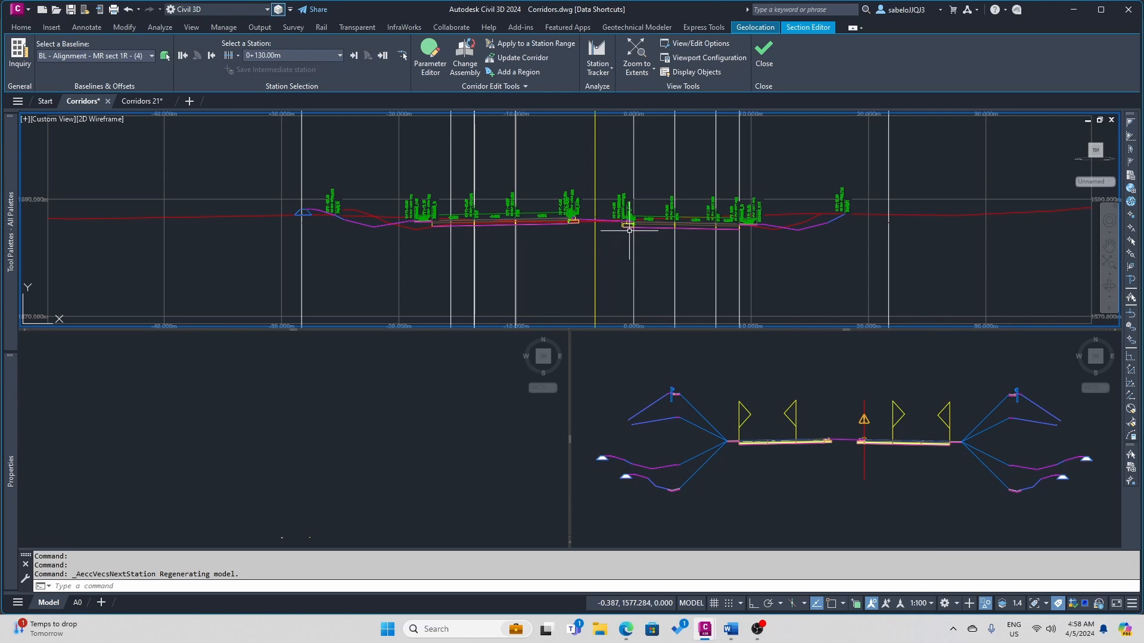
left_click(354, 56)
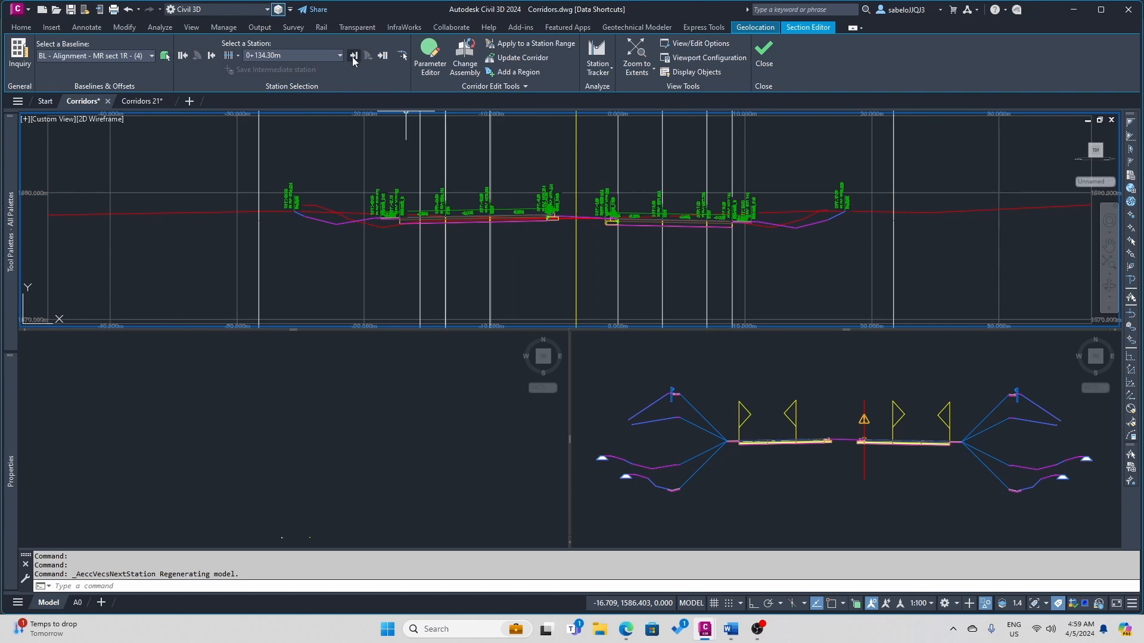
left_click(353, 55)
left_click(353, 56)
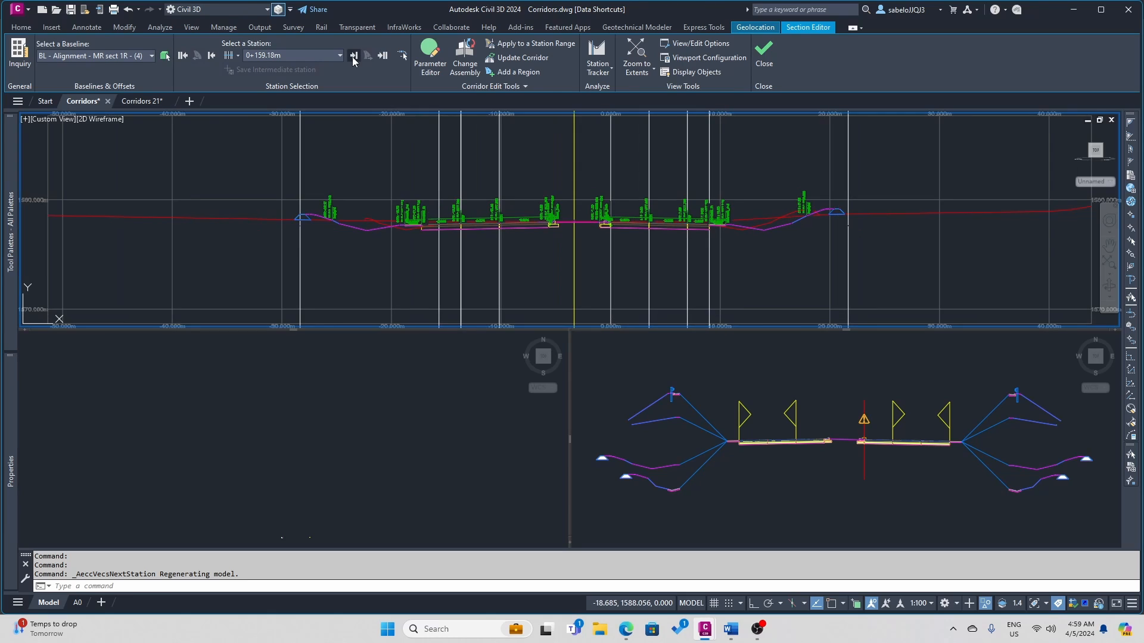
left_click(353, 57)
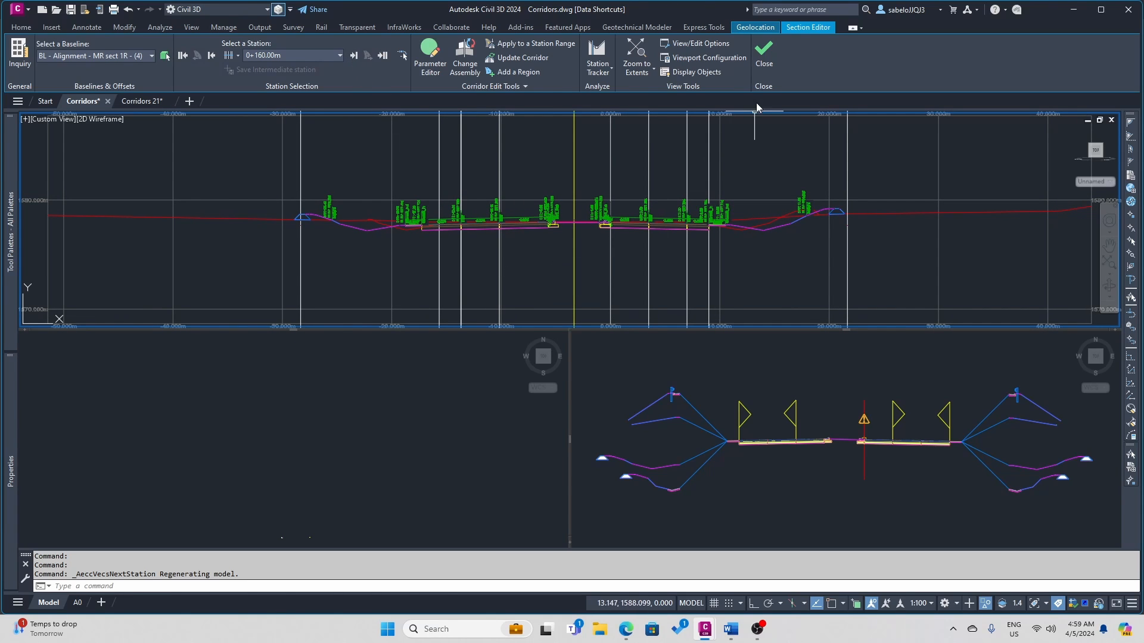
left_click(764, 63)
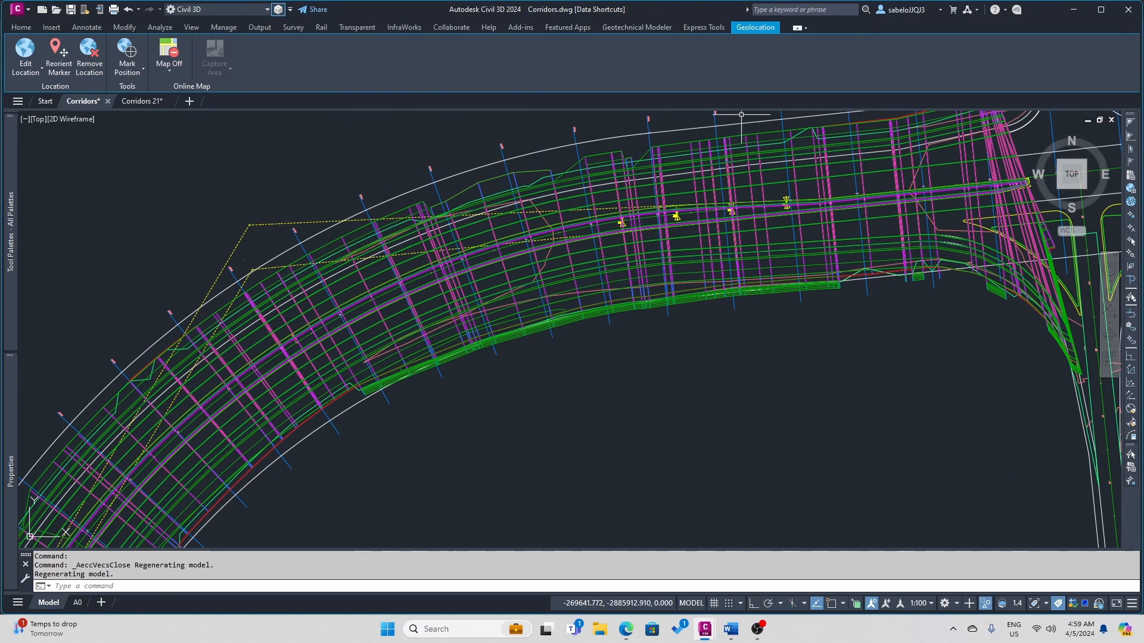
- Show the Main Road Final Design corridor in the Object Viewer from a tilted 3D view between left, front and top
left_click(708, 251)
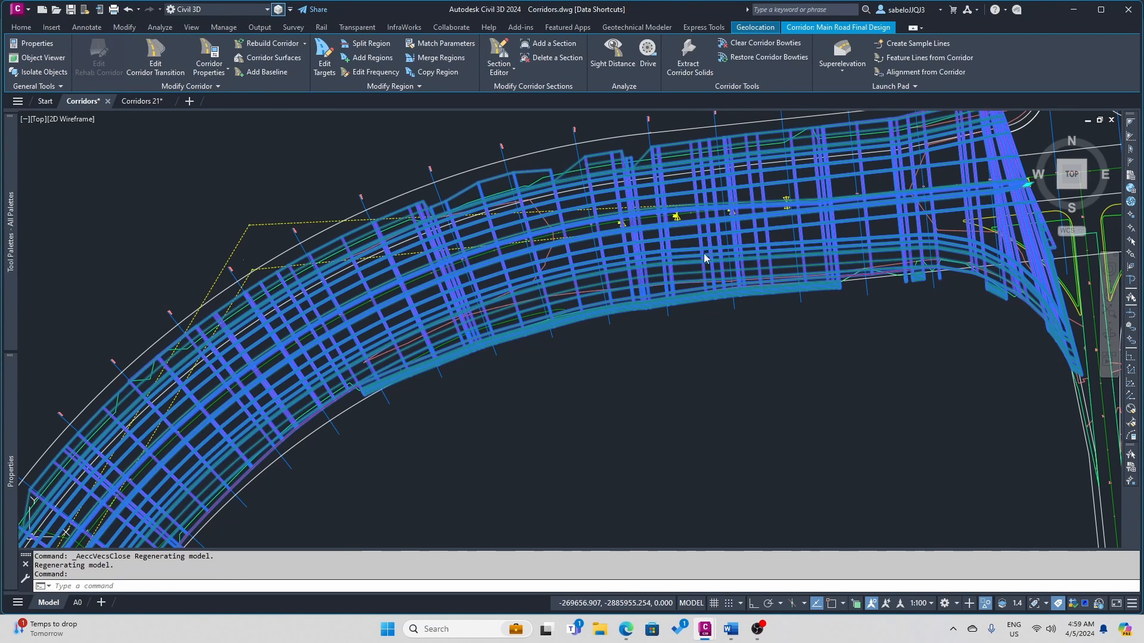
right_click(705, 257)
left_click(757, 513)
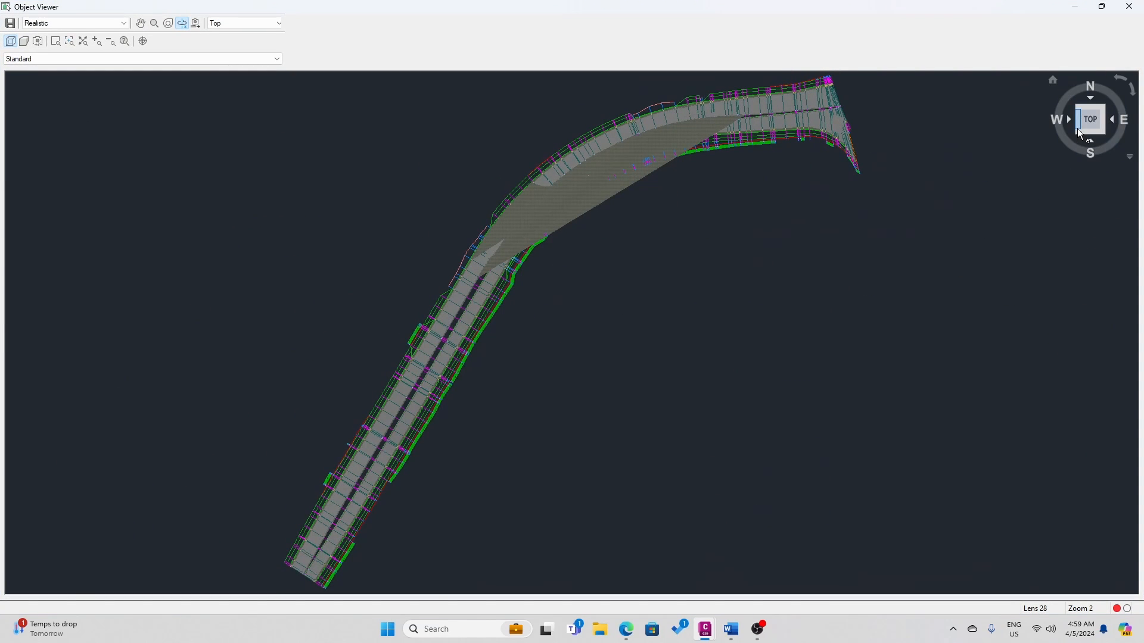
left_click(1079, 136)
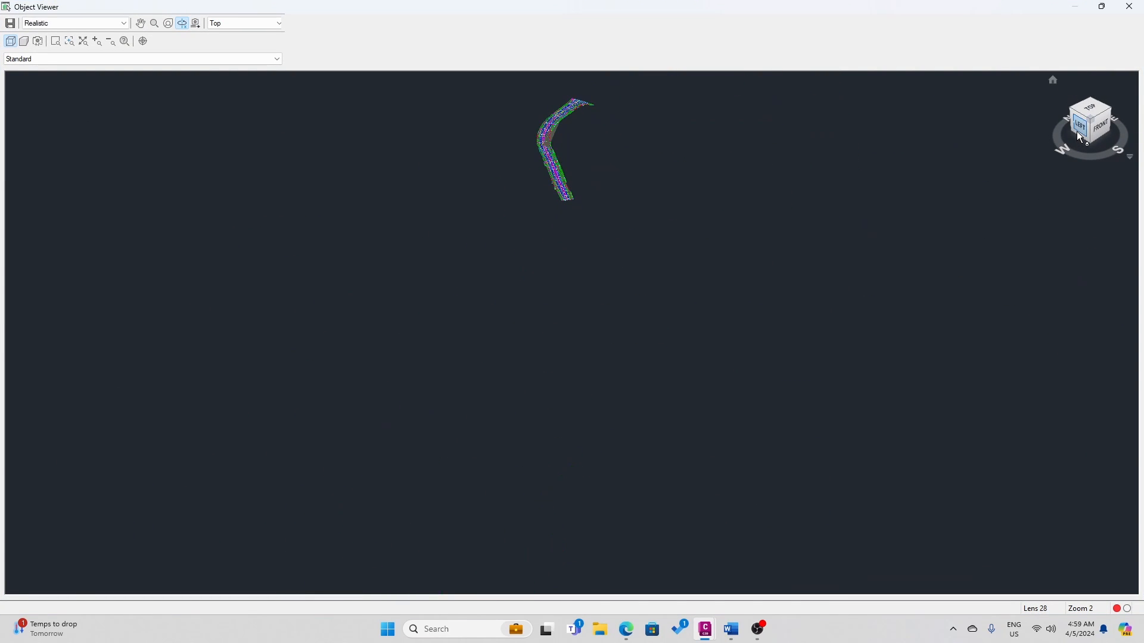
left_click(141, 23)
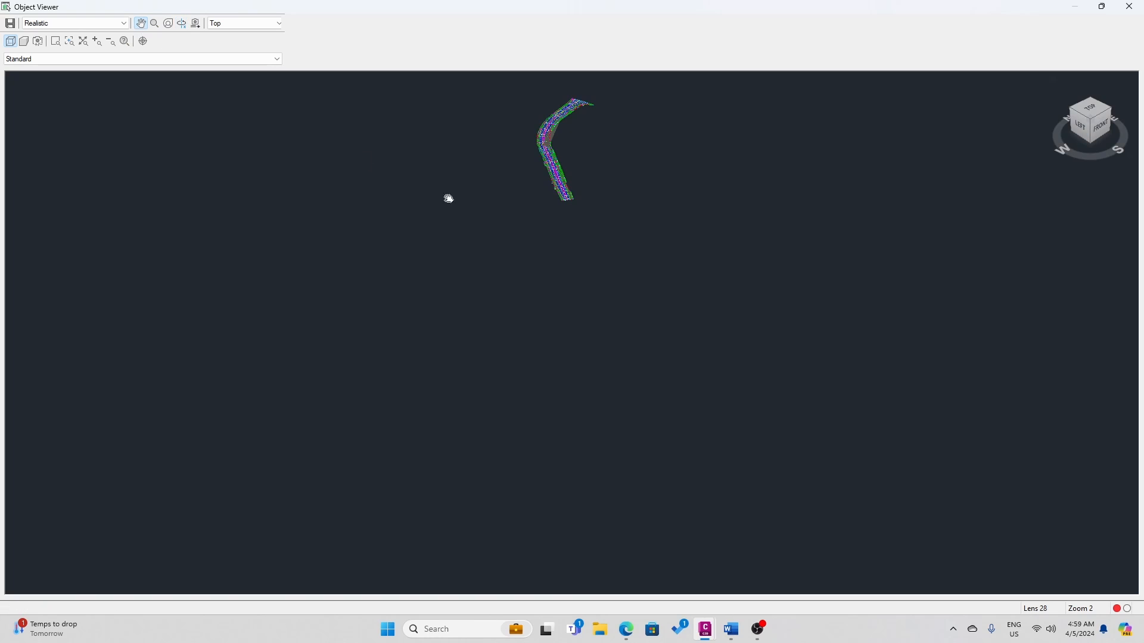
- Examine the near end of the 3D corridor model up close, following the gap between the kerbs of the two carriageways
left_click_drag(556, 215, 554, 300)
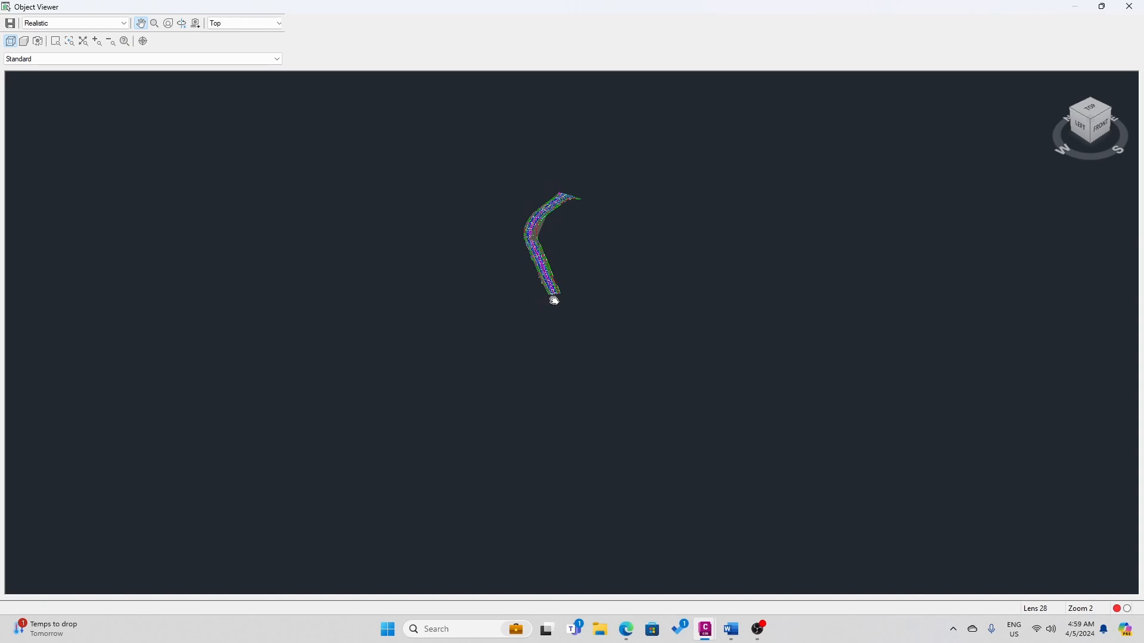
scroll(554, 299, "up", 5)
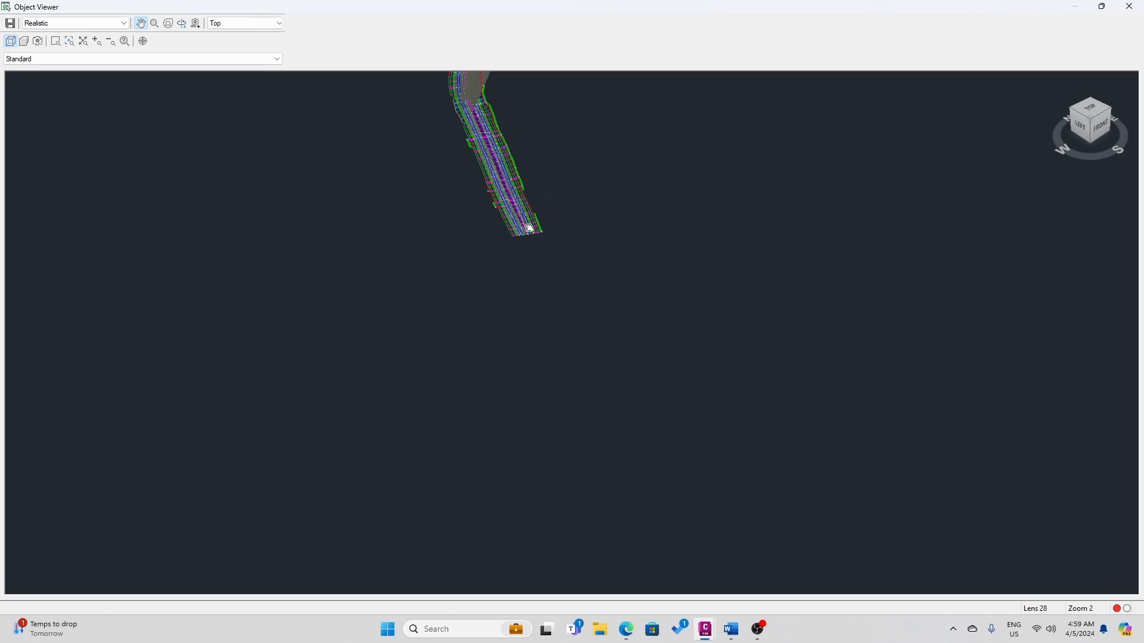
scroll(529, 228, "up", 5)
left_click_drag(513, 223, 518, 373)
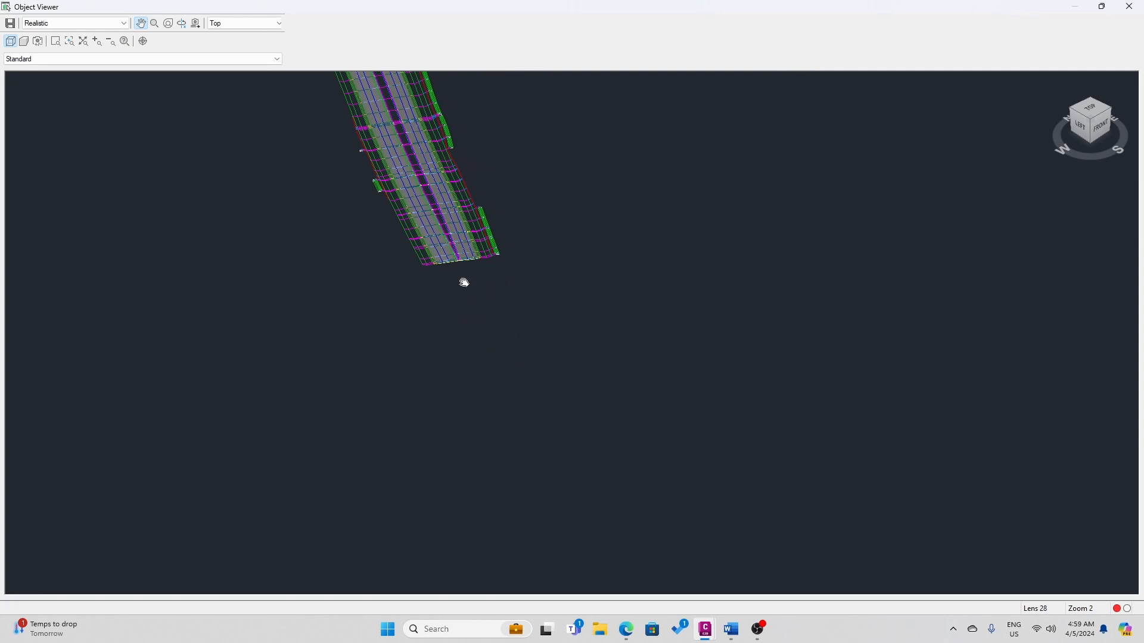
scroll(450, 249, "up", 5)
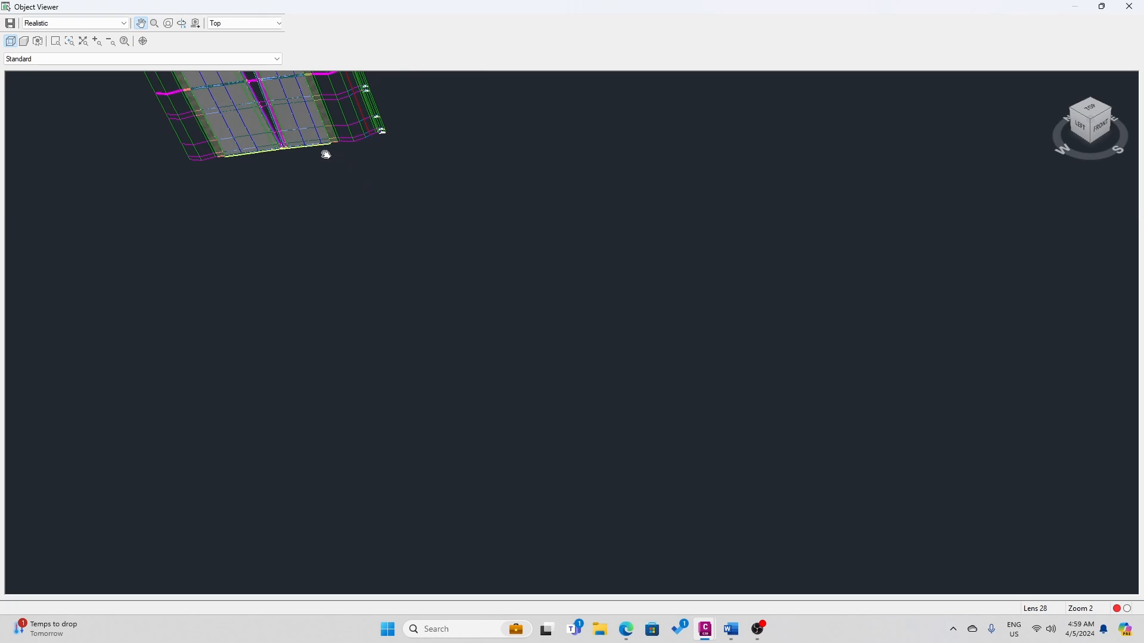
left_click_drag(381, 222, 456, 318)
scroll(404, 281, "up", 3)
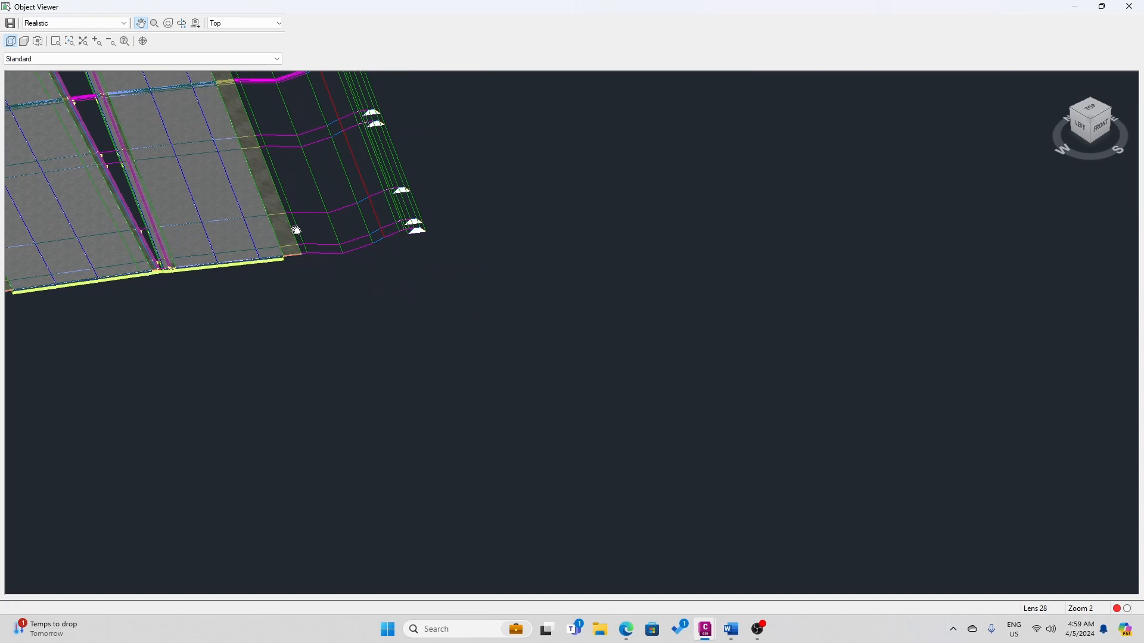
left_click_drag(296, 230, 498, 303)
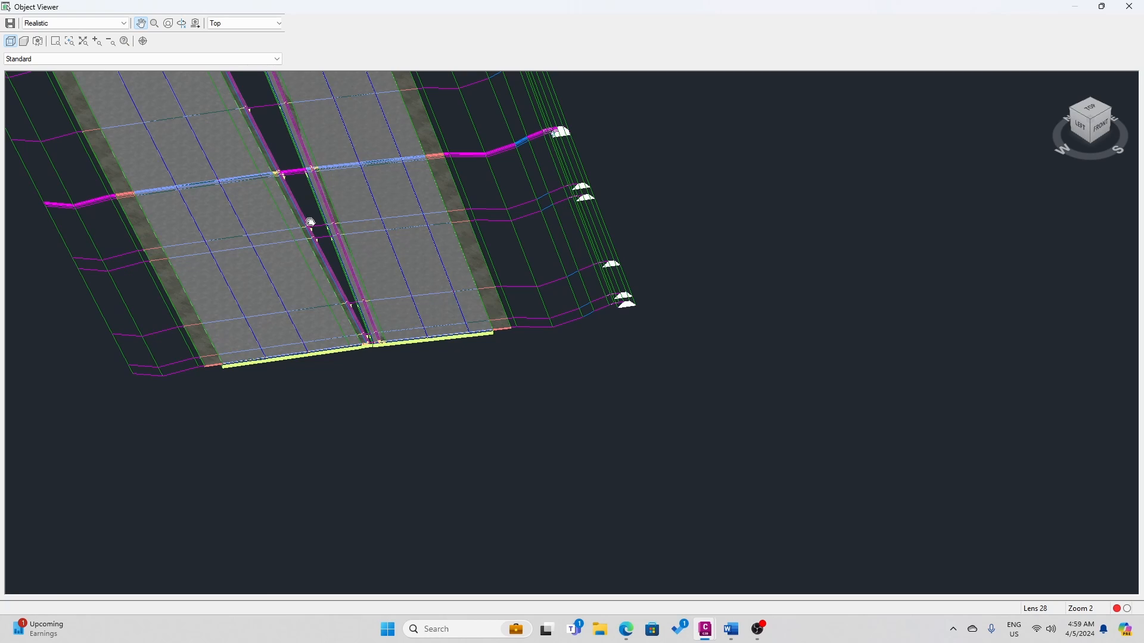
left_click_drag(310, 222, 360, 360)
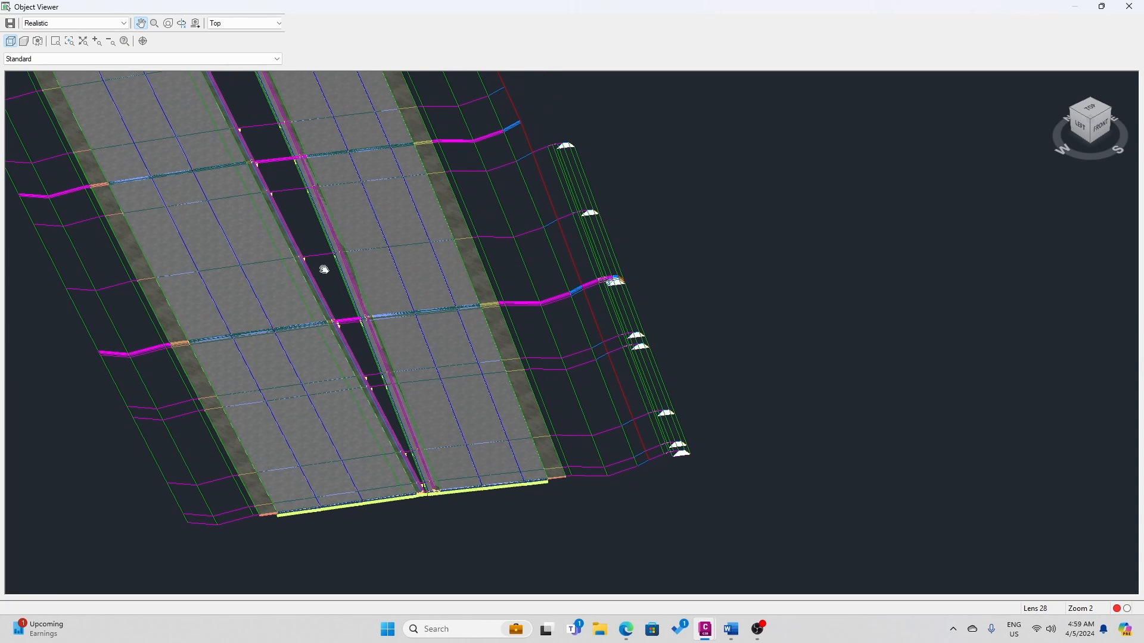
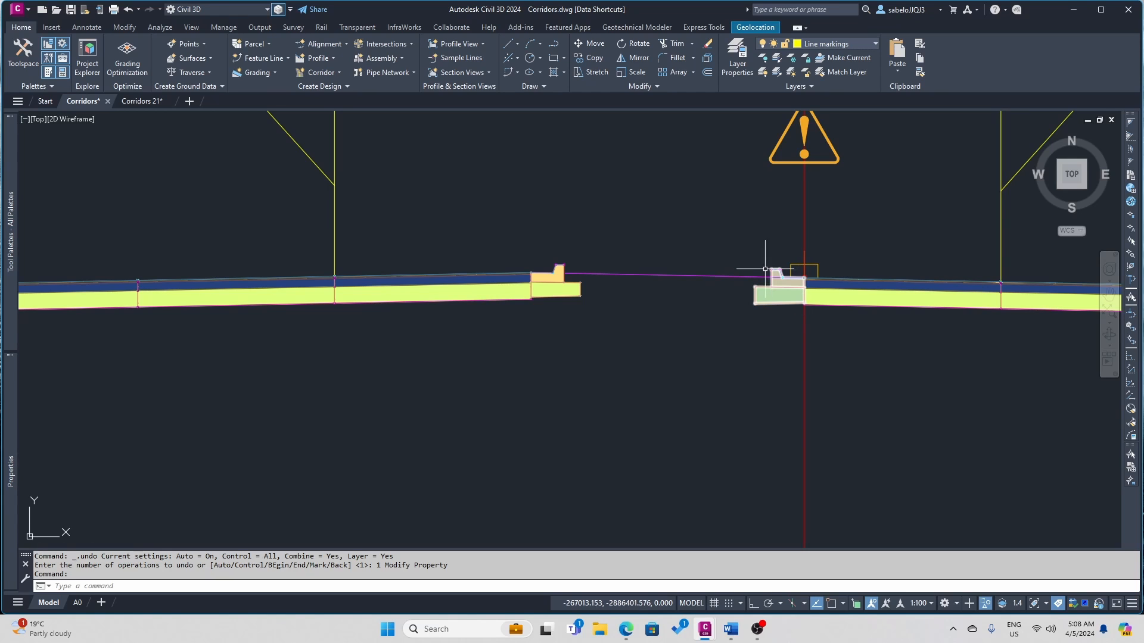
- Add a MarkPoint subassembly named Median at the top inner corner of the right-hand median kerb
mouse_move(8, 297)
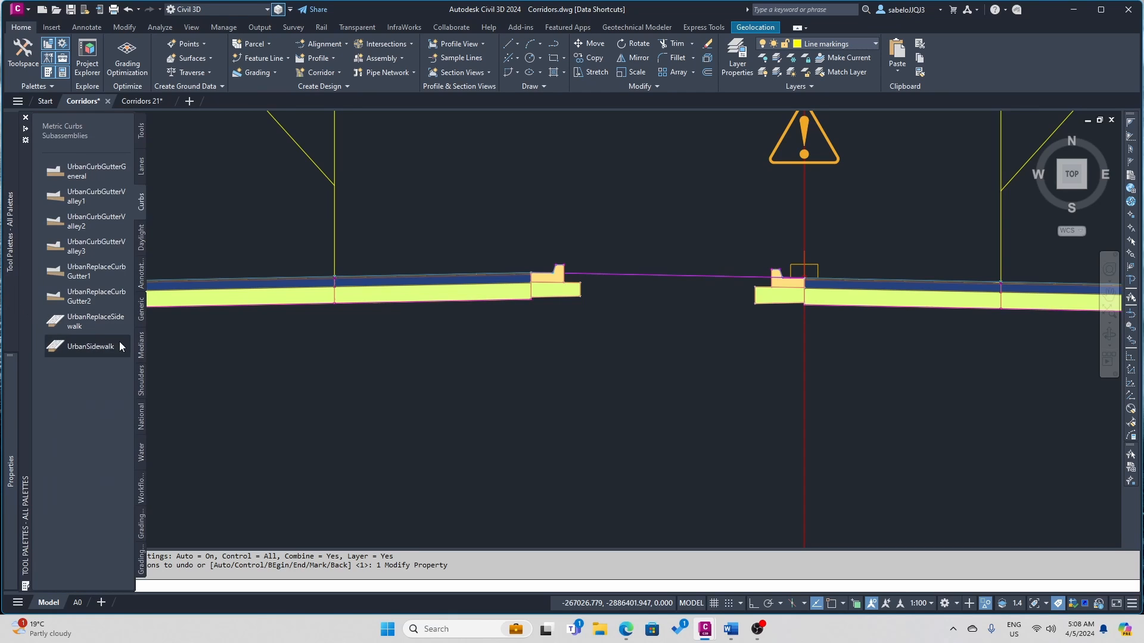
left_click(142, 316)
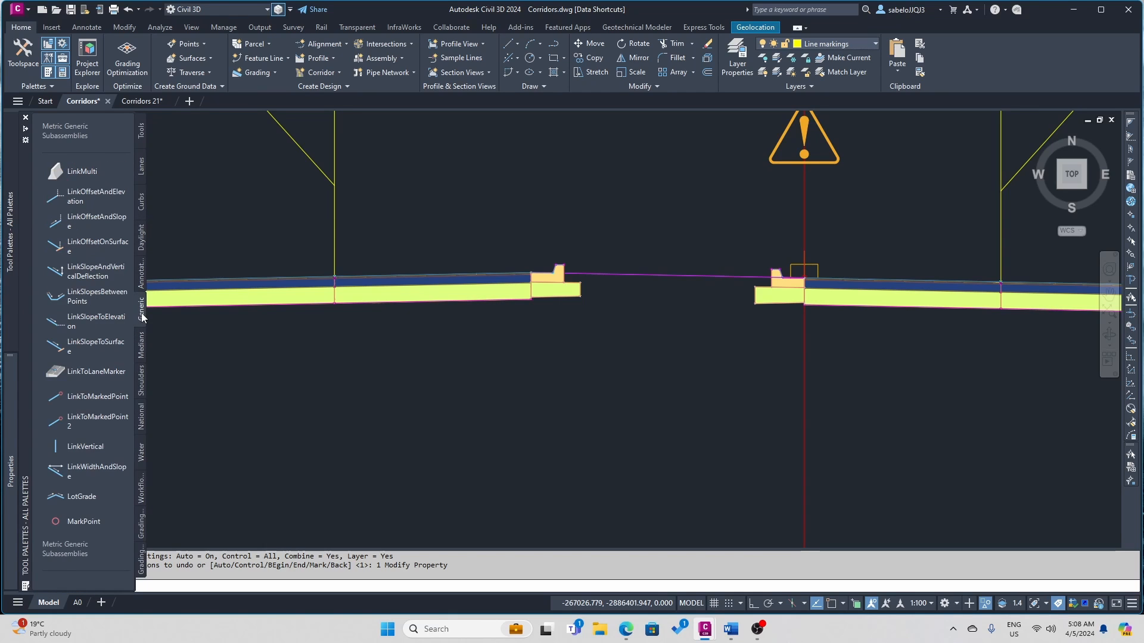
left_click(80, 521)
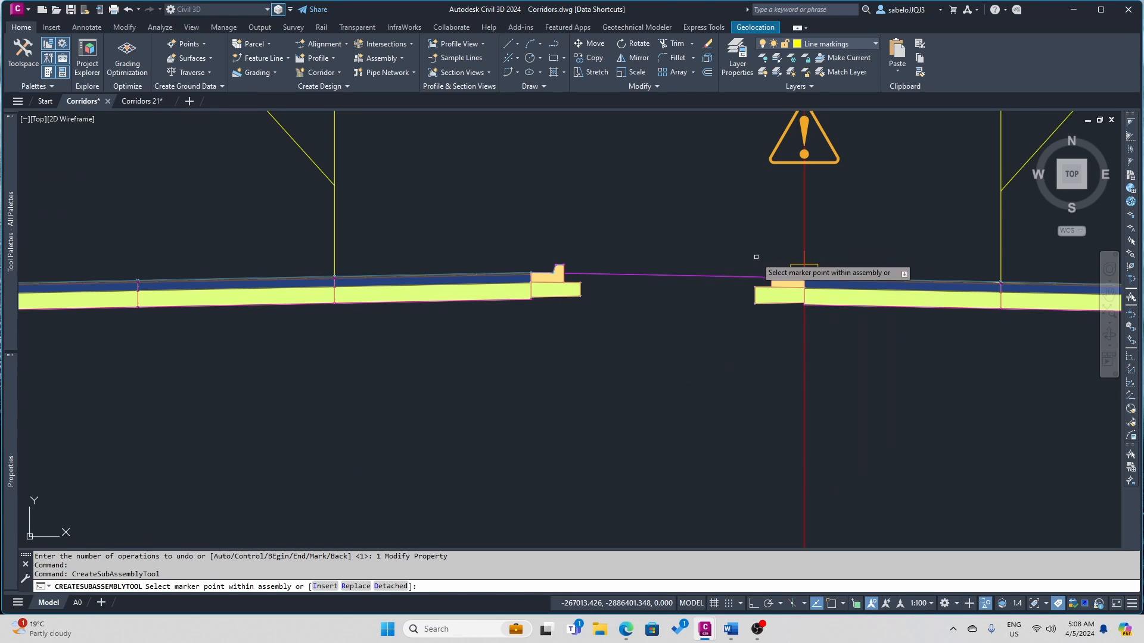
scroll(760, 268, "up", 5)
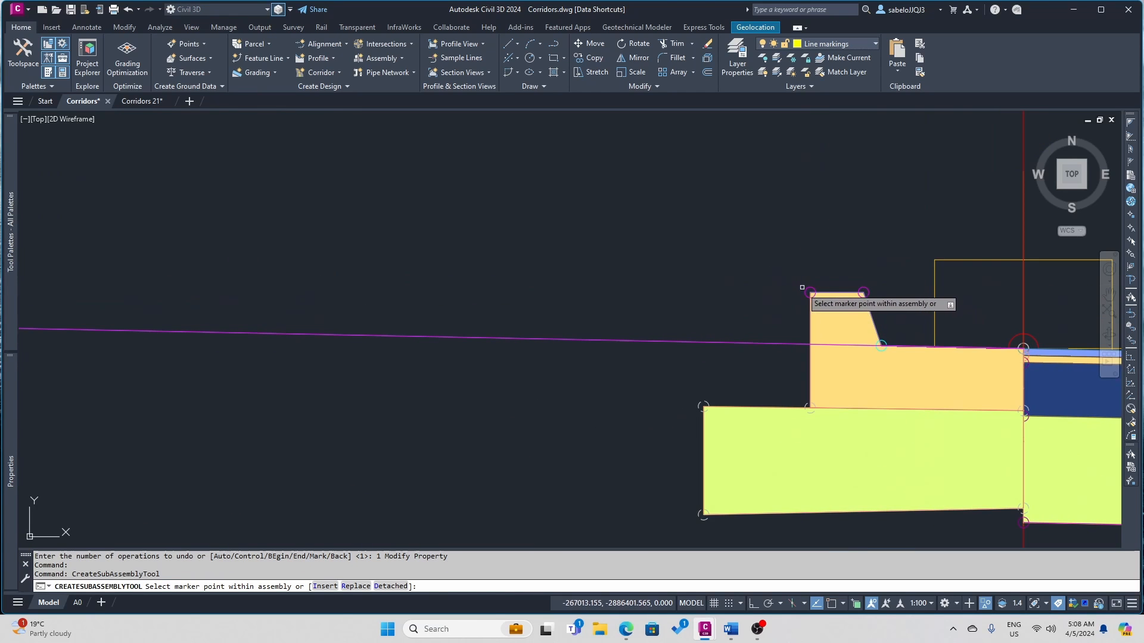
left_click(808, 292)
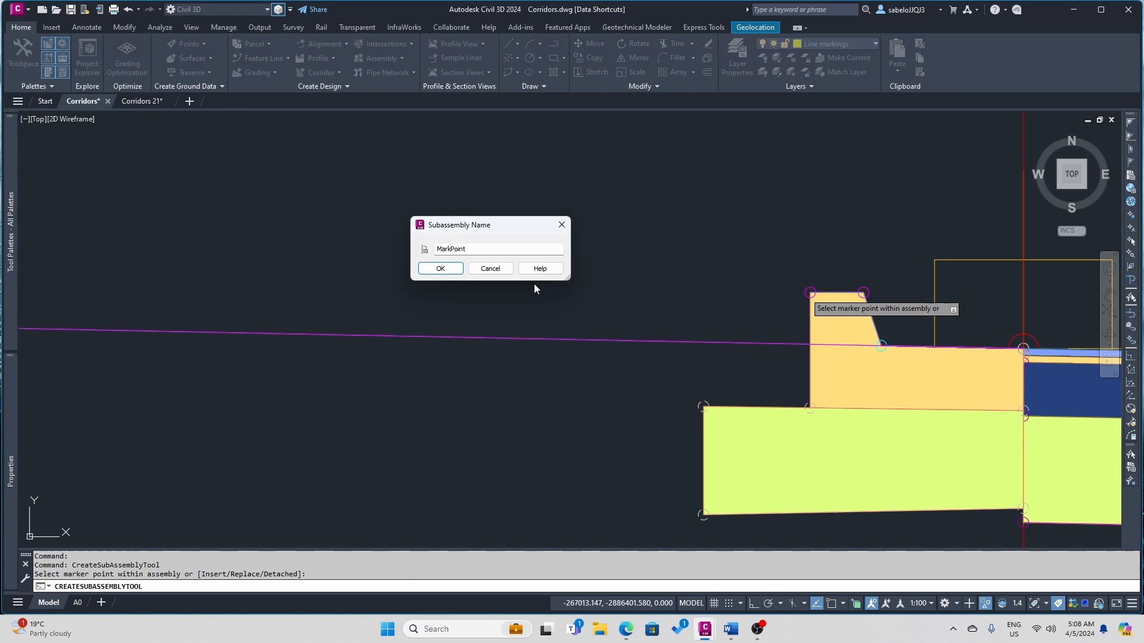
left_click(472, 250)
type("Median")
left_click(441, 268)
key("Escape")
scroll(460, 256, "down", 4)
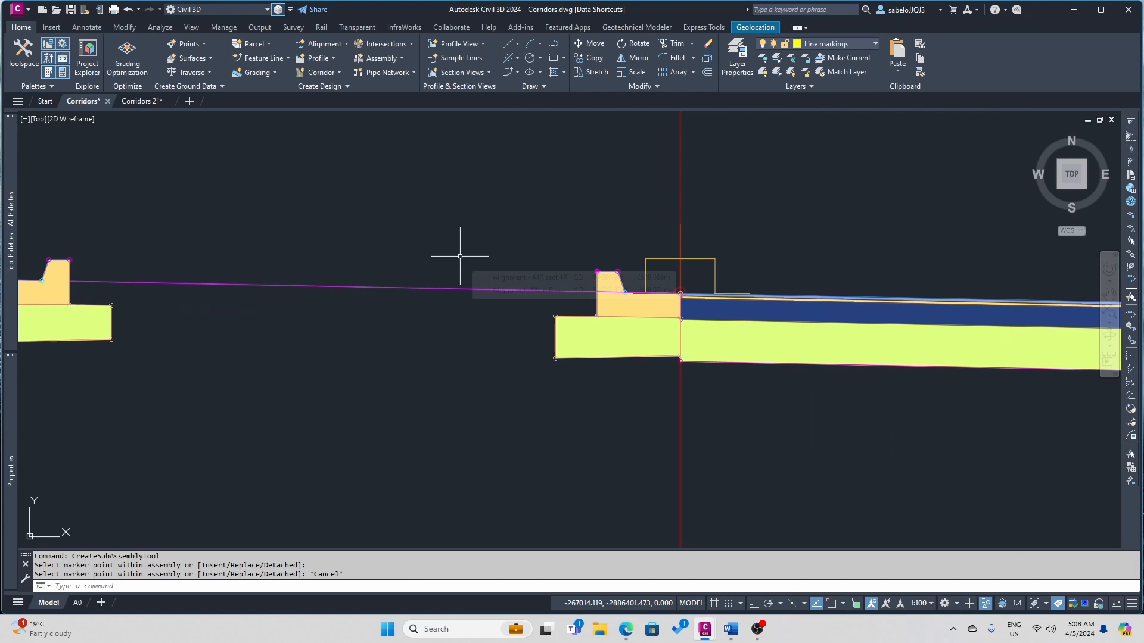
- Attach a LinkToMarkedPoint subassembly with its default name to the top inner corner of the left-hand median kerb
mouse_move(8, 250)
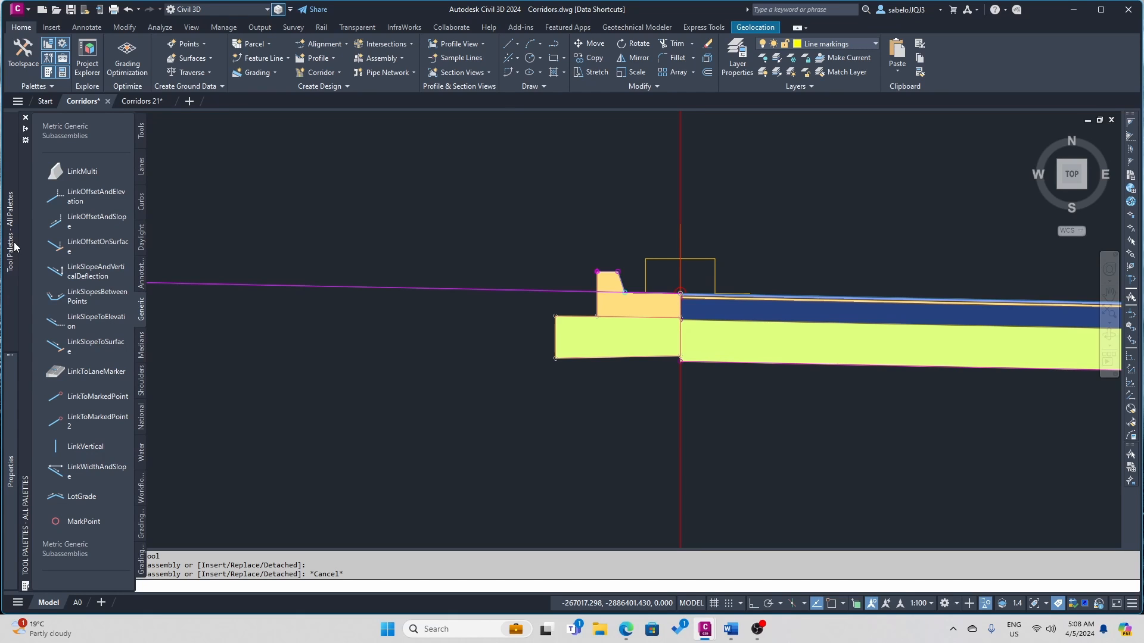
left_click(98, 397)
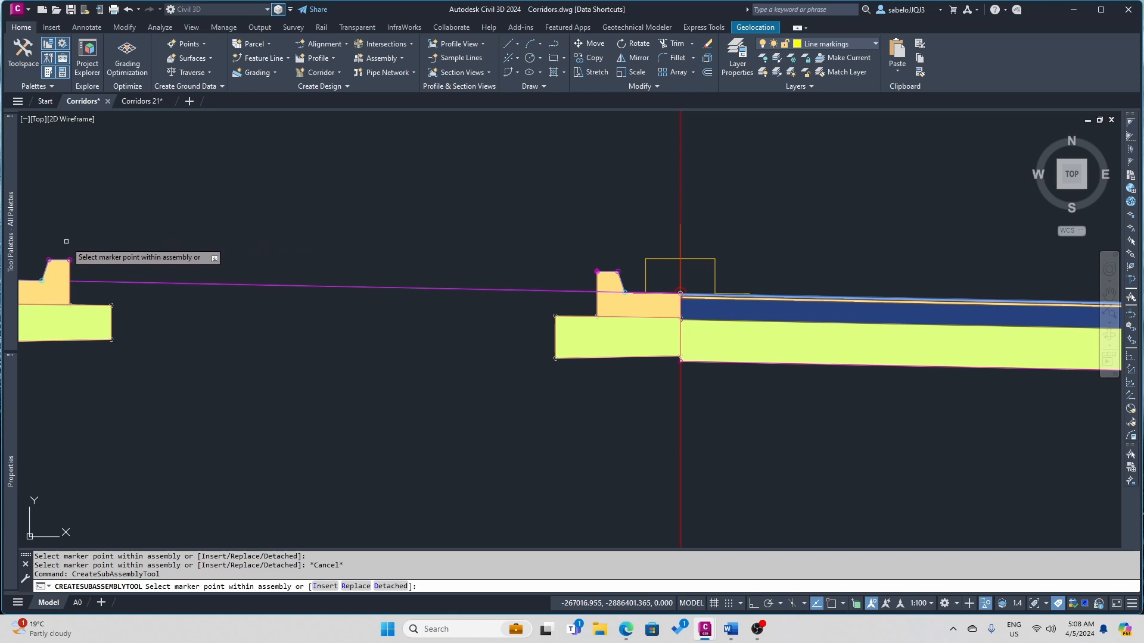
scroll(71, 253, "up", 2)
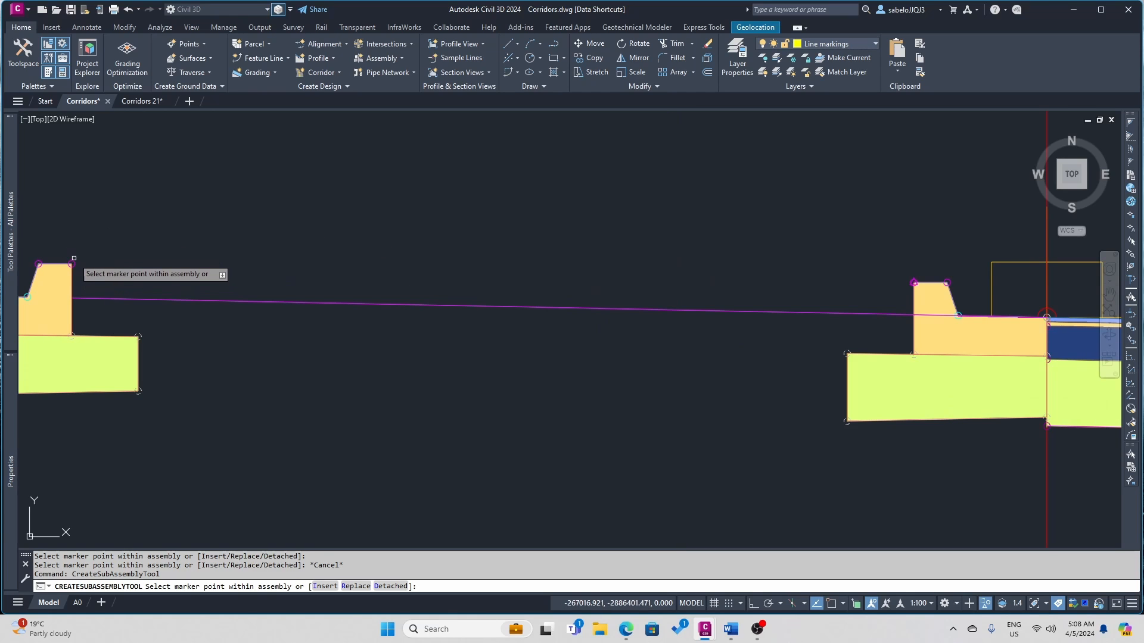
left_click(71, 263)
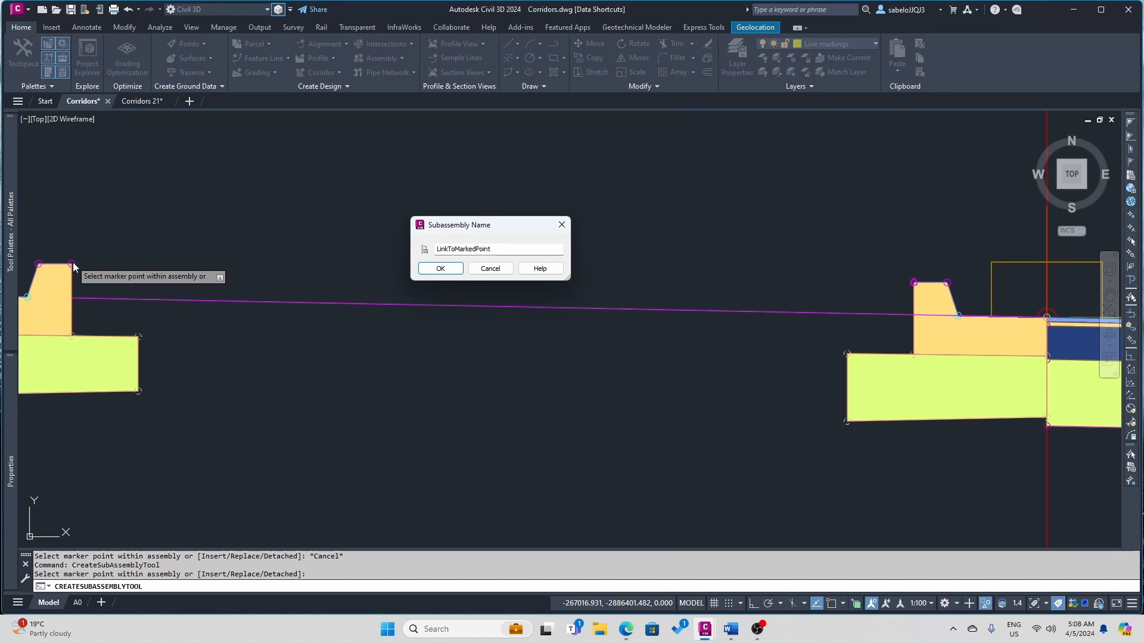
left_click(440, 268)
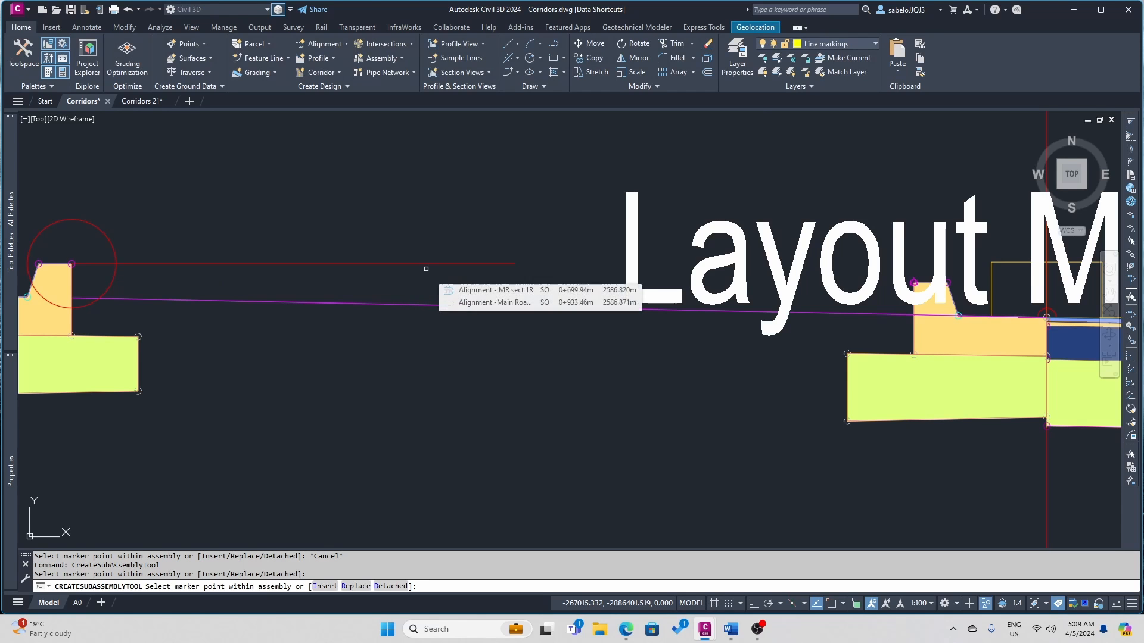
- Set the marked point name of the new LinkToMarkedPoint subassembly to Median
left_click(406, 264)
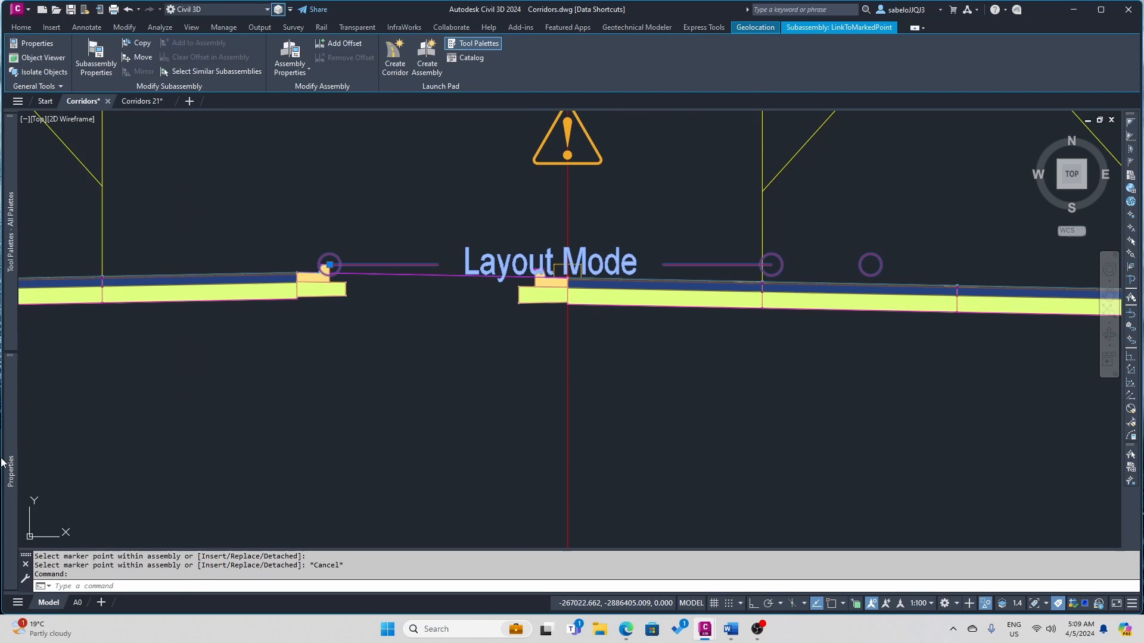
mouse_move(10, 452)
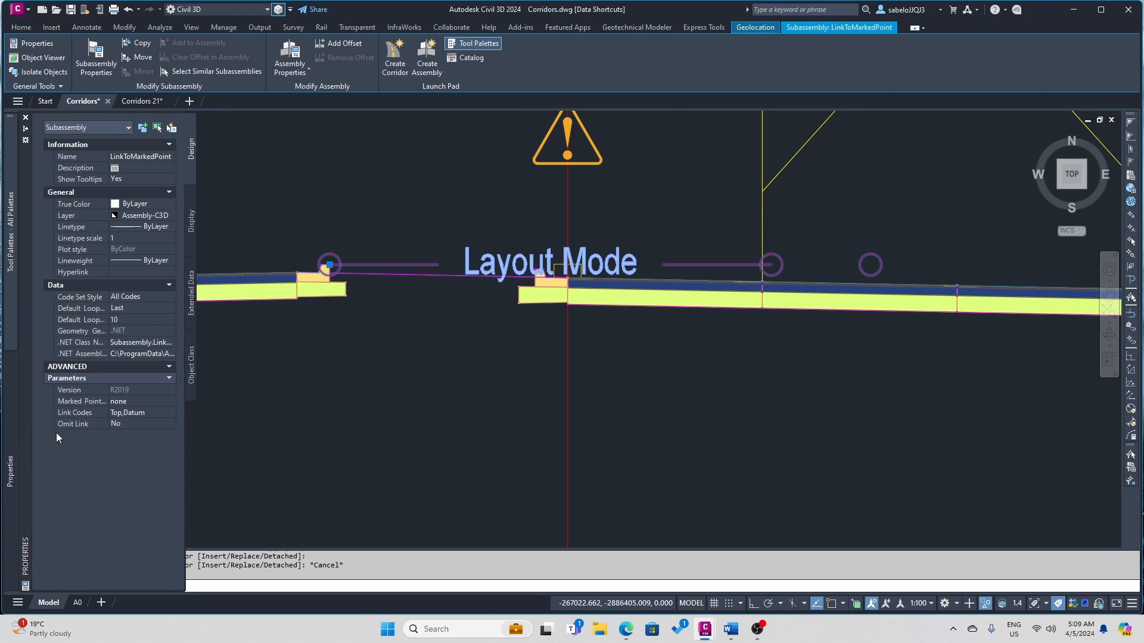
left_click(143, 402)
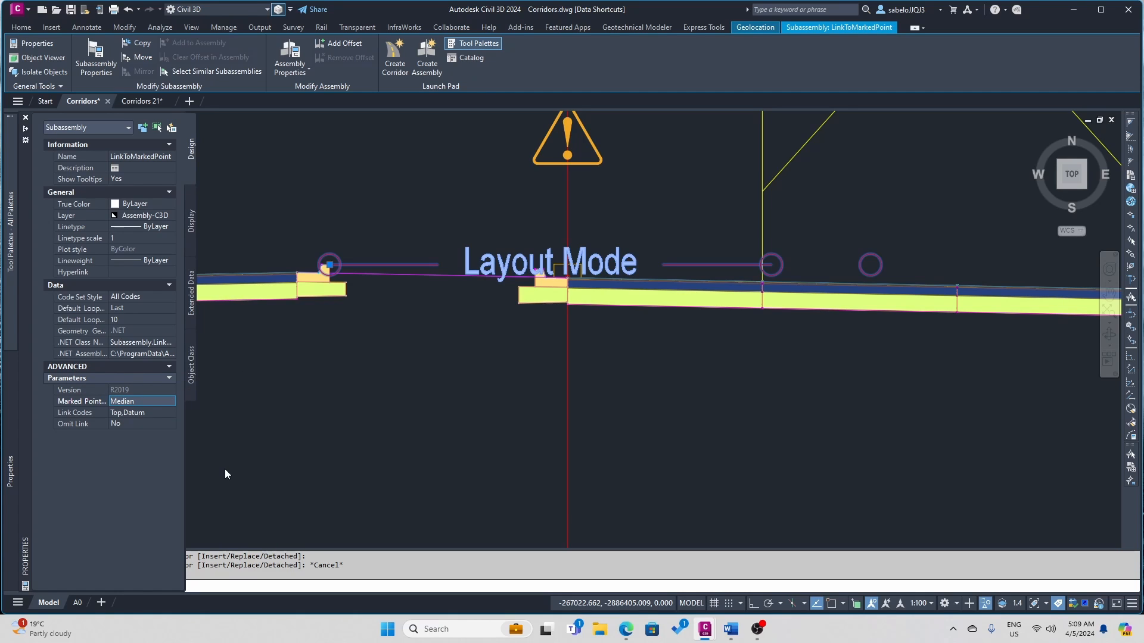
key("Return")
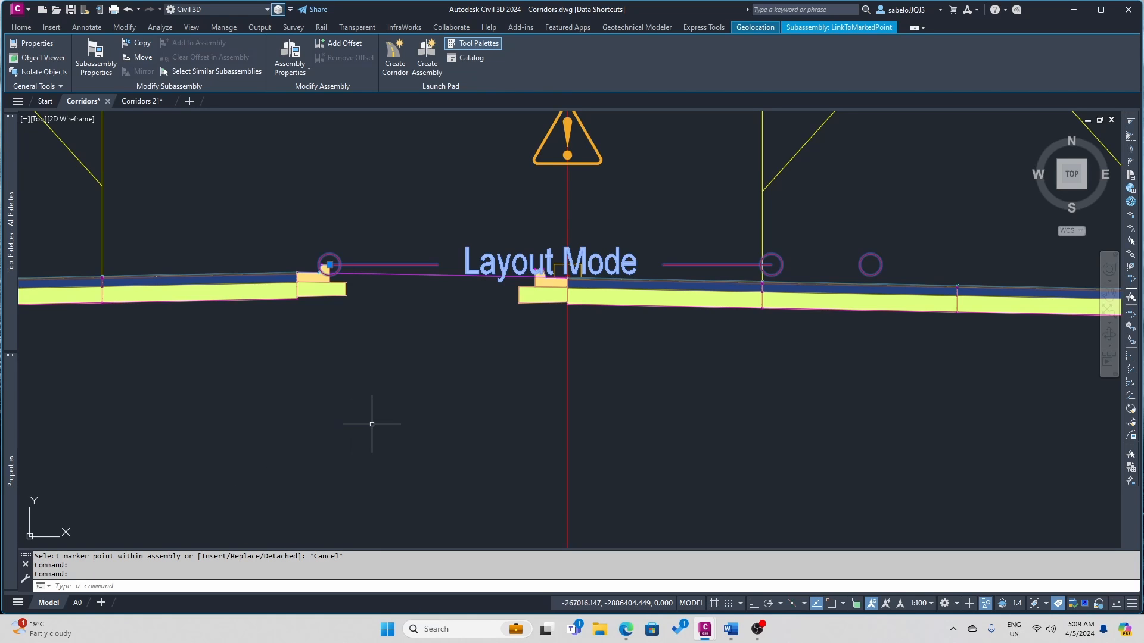
- Rebuild the Main Road Final Design corridor with the updated assembly and dismiss the event list
scroll(373, 423, "down", 4)
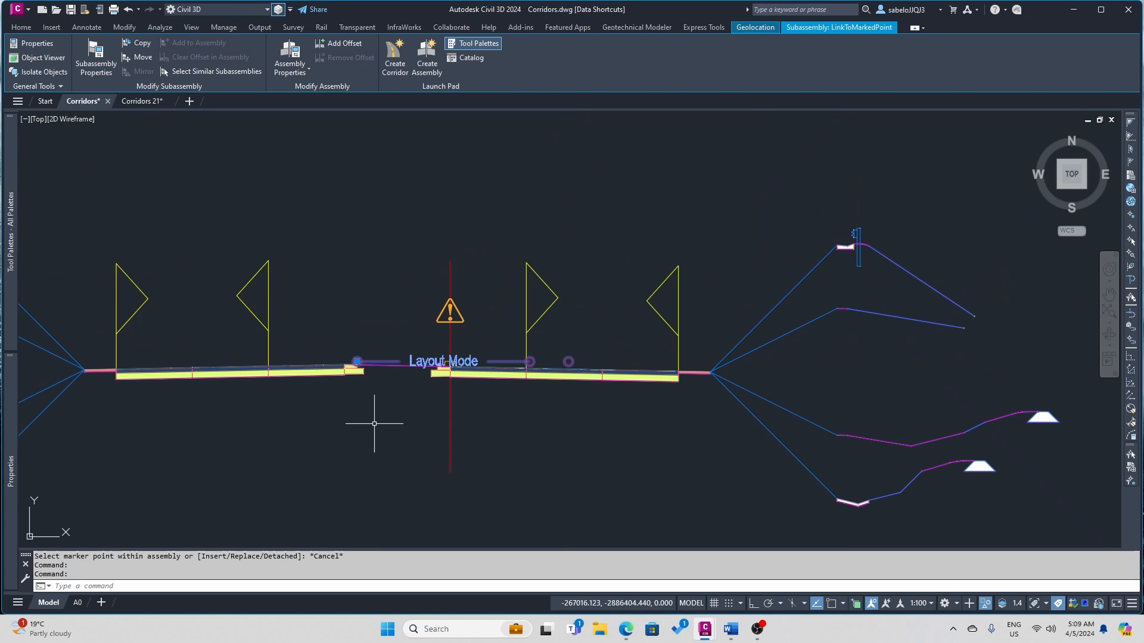
scroll(374, 424, "down", 2)
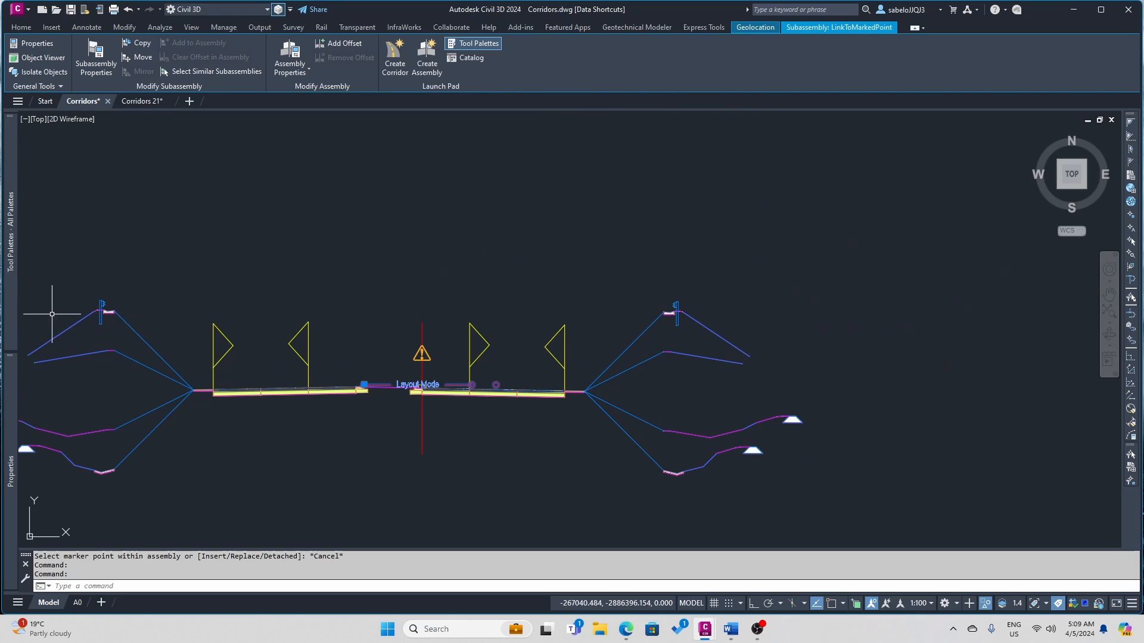
mouse_move(12, 302)
left_click(22, 28)
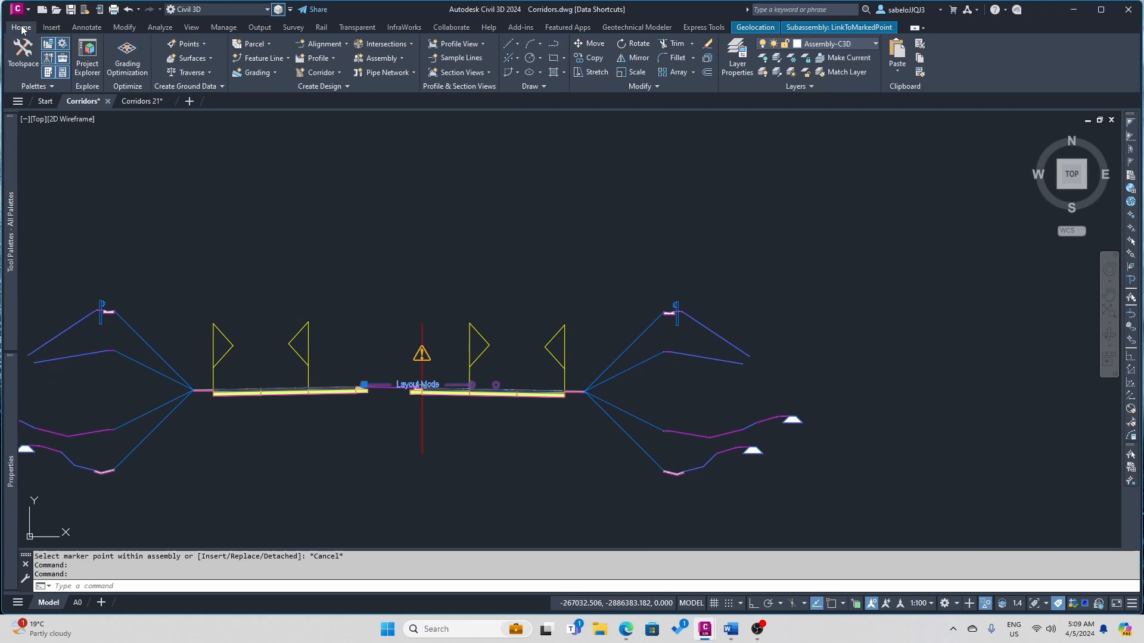
left_click(24, 64)
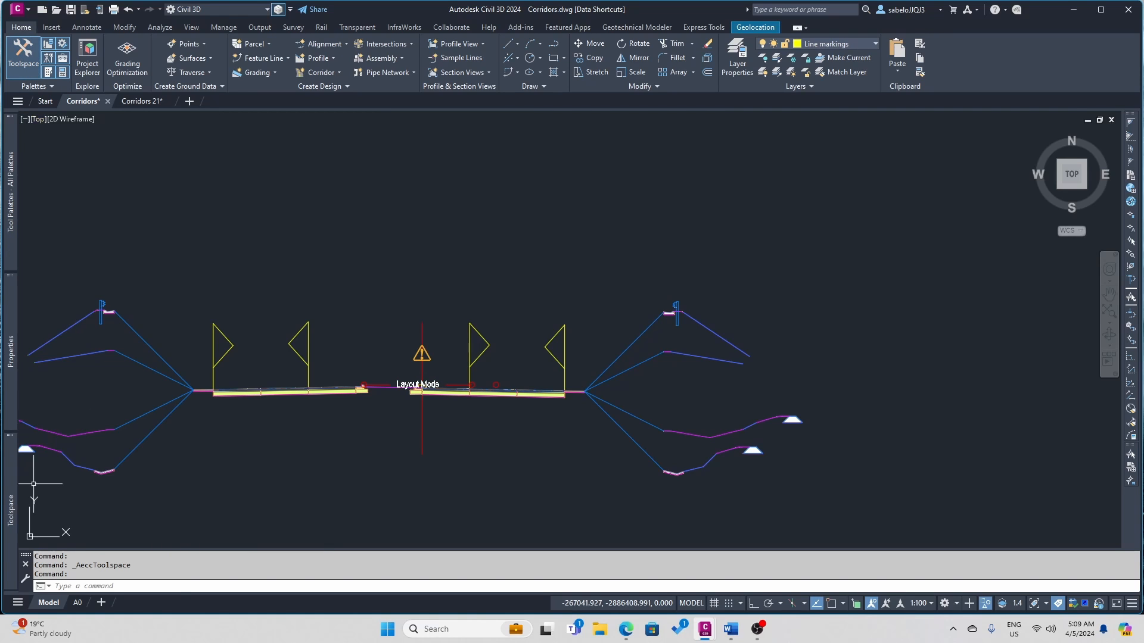
mouse_move(1, 495)
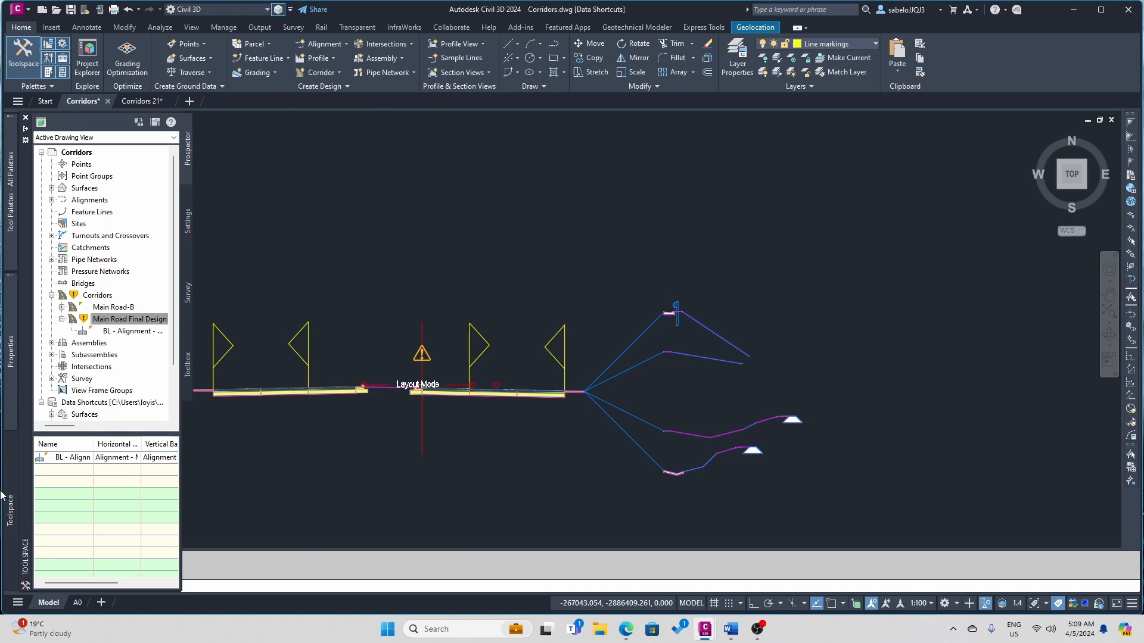
right_click(122, 325)
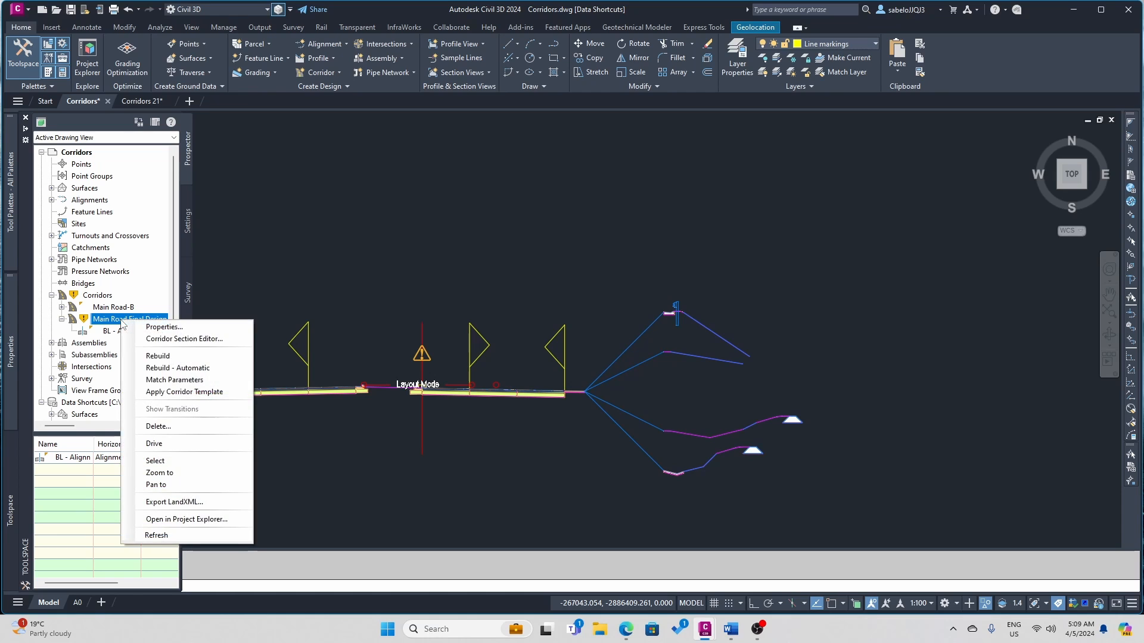
left_click(163, 356)
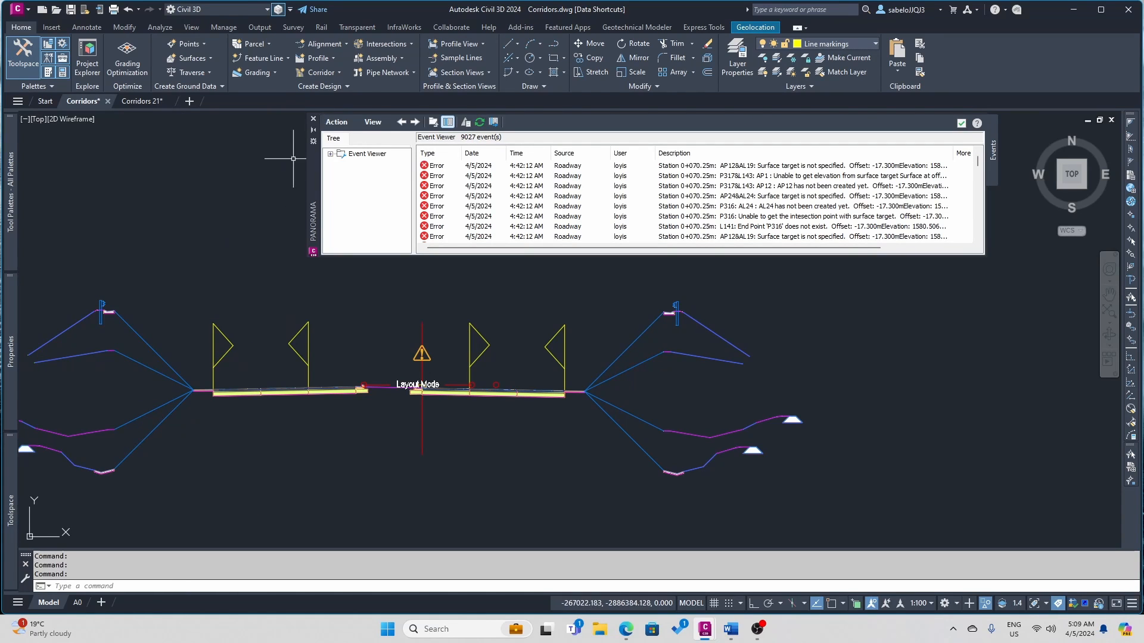
left_click(313, 119)
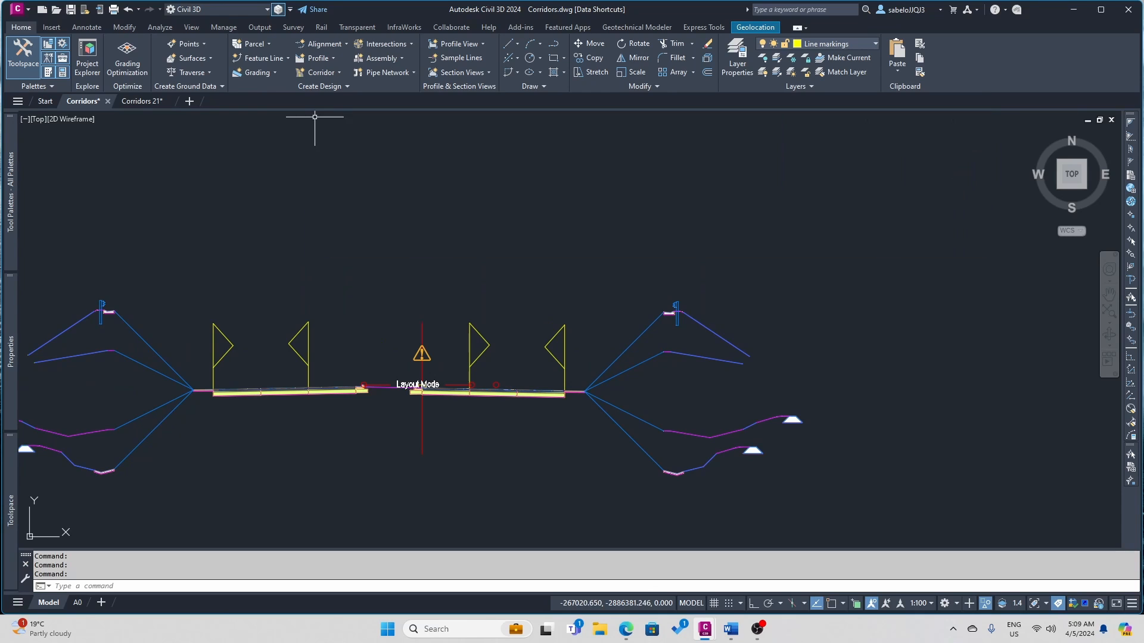
- Open the Main Road Final Design corridor in the Section Editor and examine the link between the median kerbs at station 0+570.00
scroll(315, 201, "down", 3)
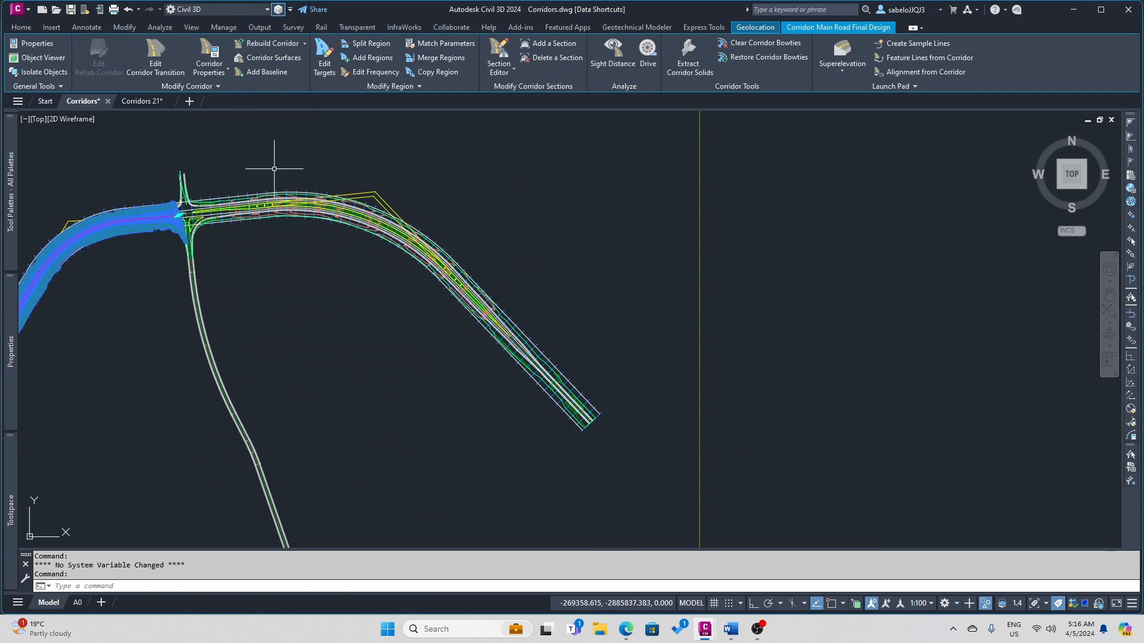
left_click(499, 57)
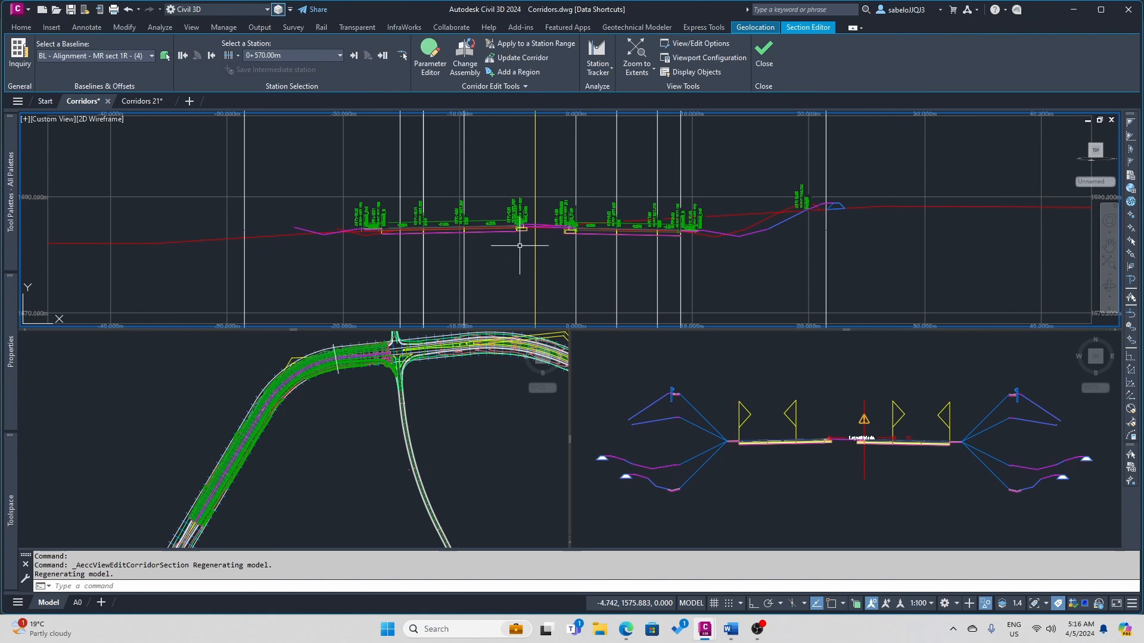
scroll(536, 312, "up", 5)
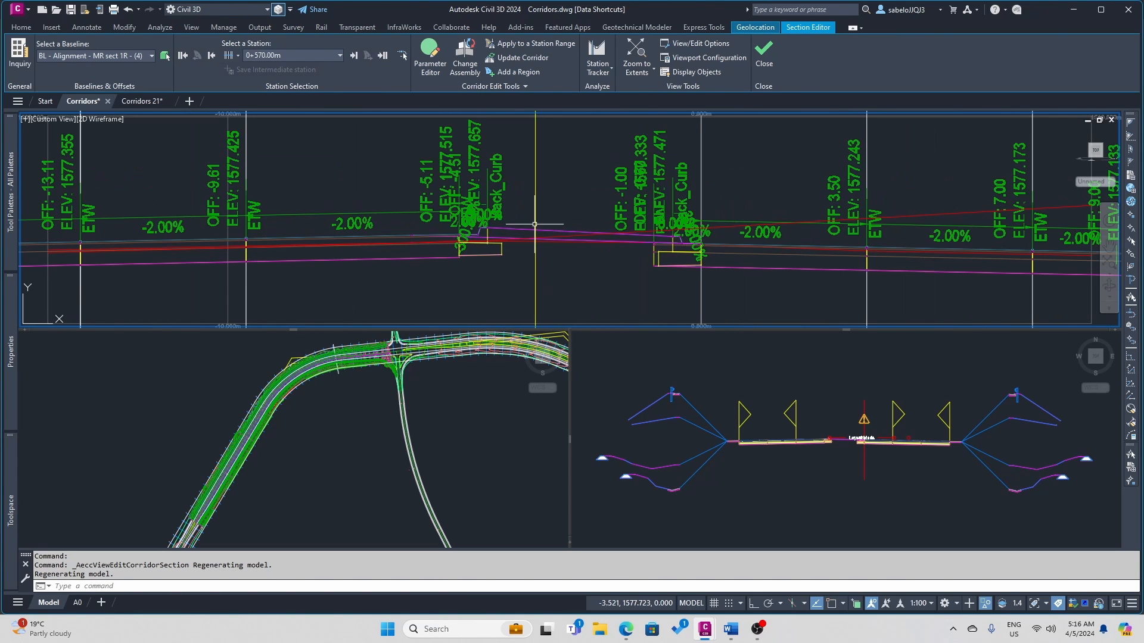
scroll(489, 243, "up", 5)
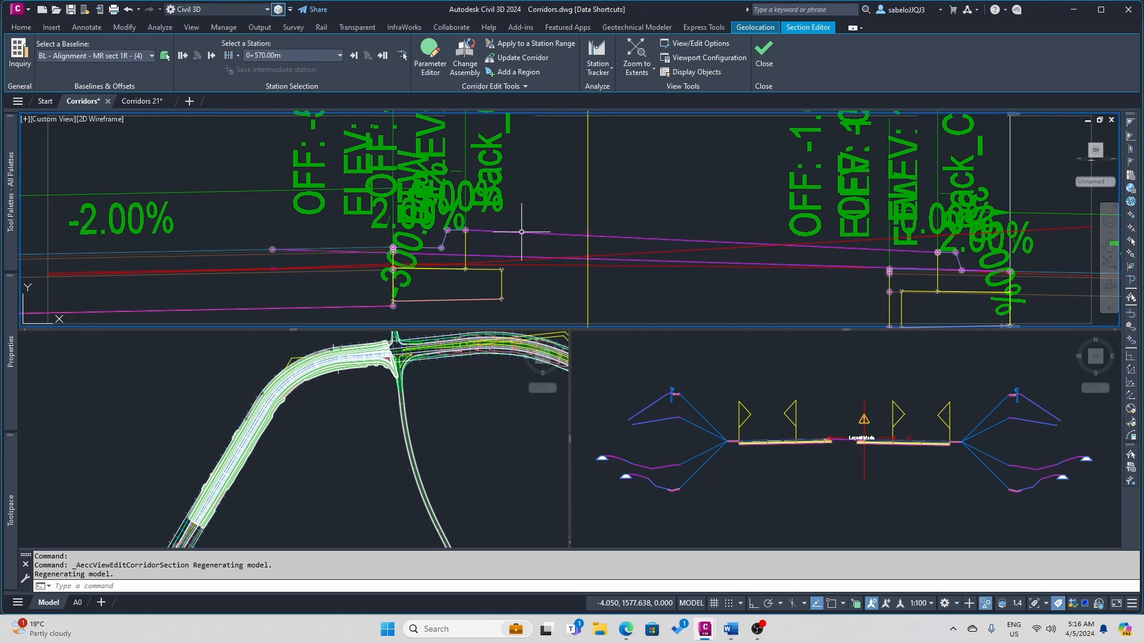
mouse_move(521, 232)
- Advance to the section at station 0+577.31 and examine the median between the two carriageways up close
left_click(355, 56)
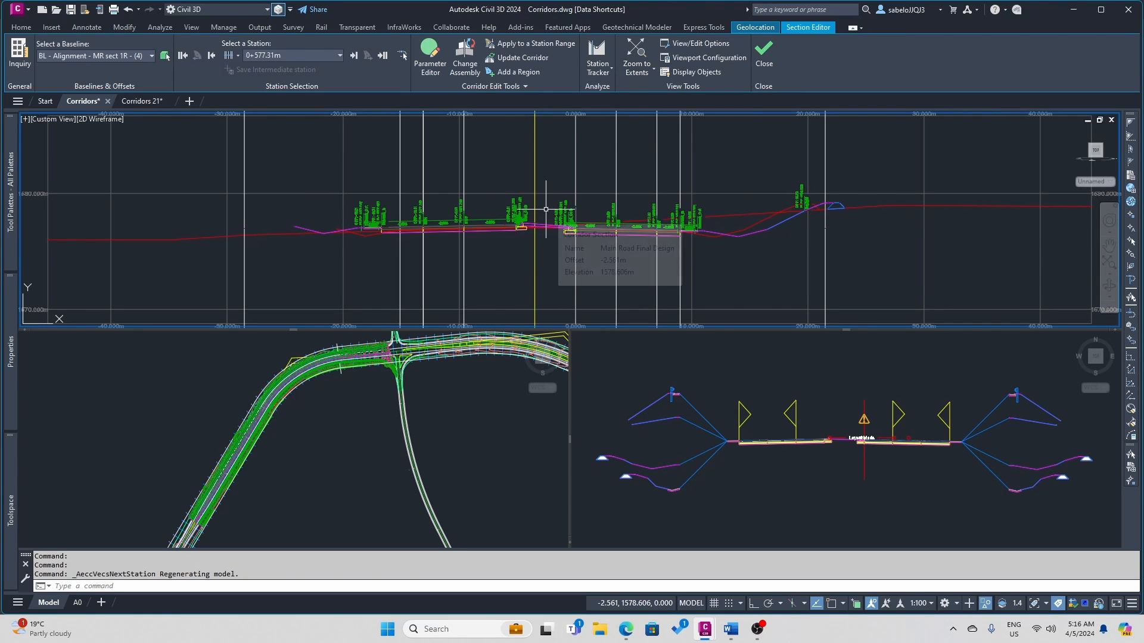
scroll(546, 210, "up", 4)
scroll(546, 209, "up", 2)
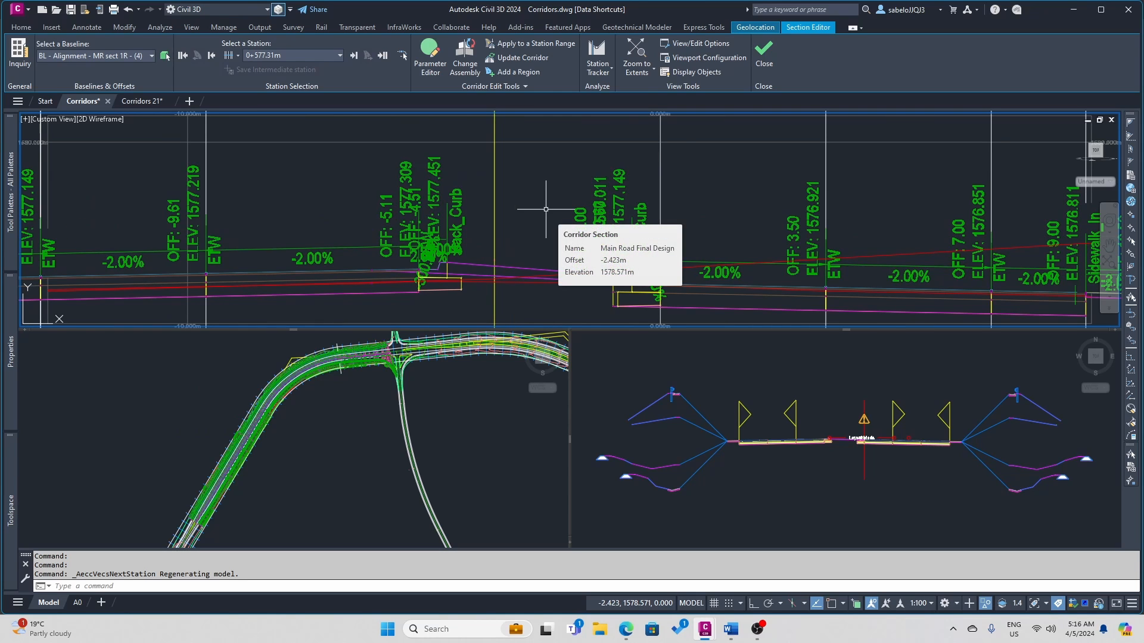
- Advance the corridor section view to stations 0+580.00 and 0+582.43 and examine the median area between the curbs
left_click(546, 209)
left_click(1109, 245)
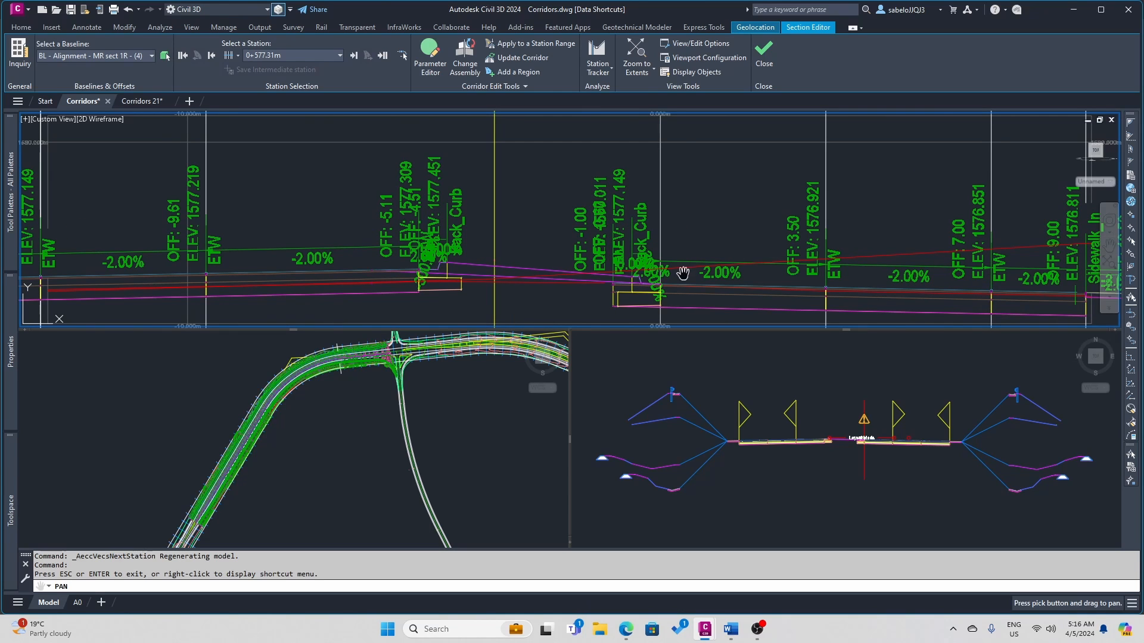
left_click_drag(683, 274, 689, 229)
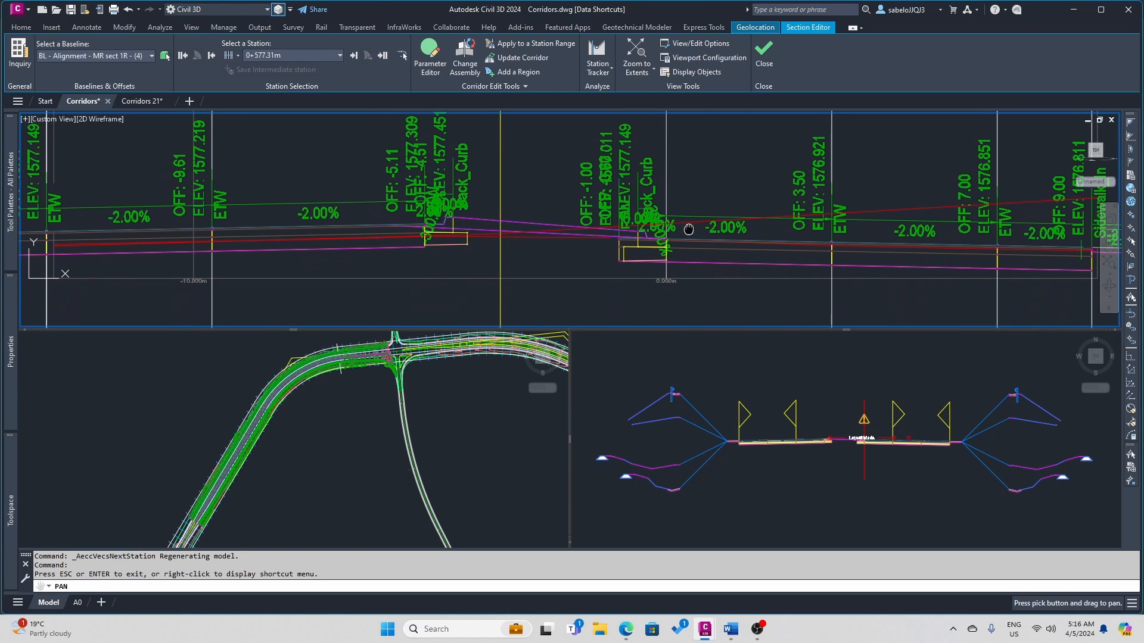
left_click(654, 71)
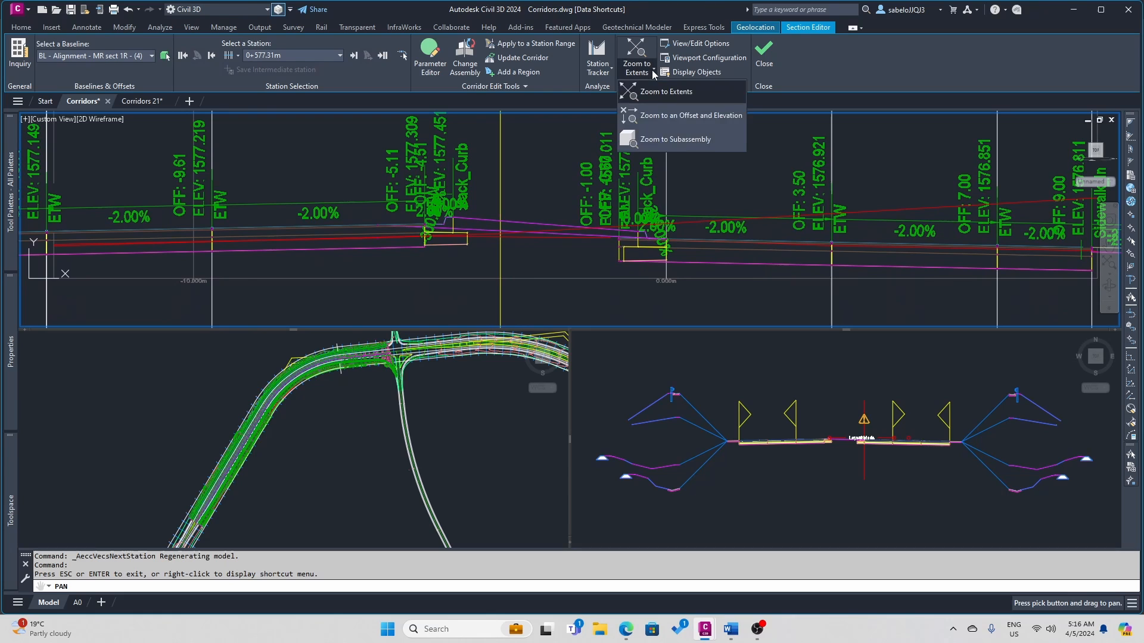
left_click(653, 117)
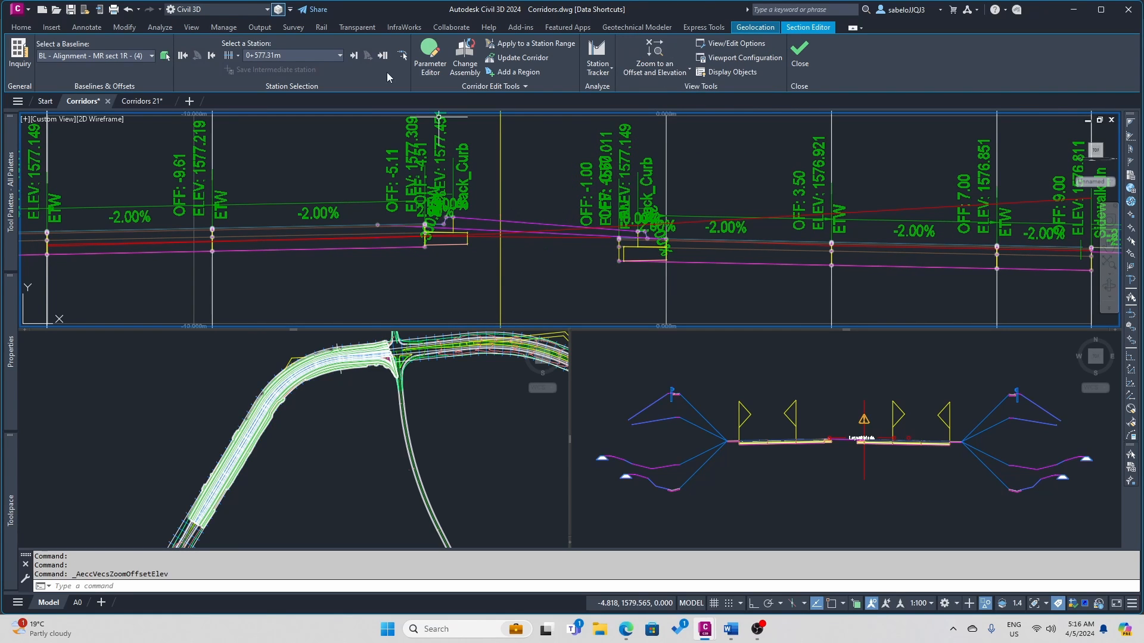
left_click(354, 55)
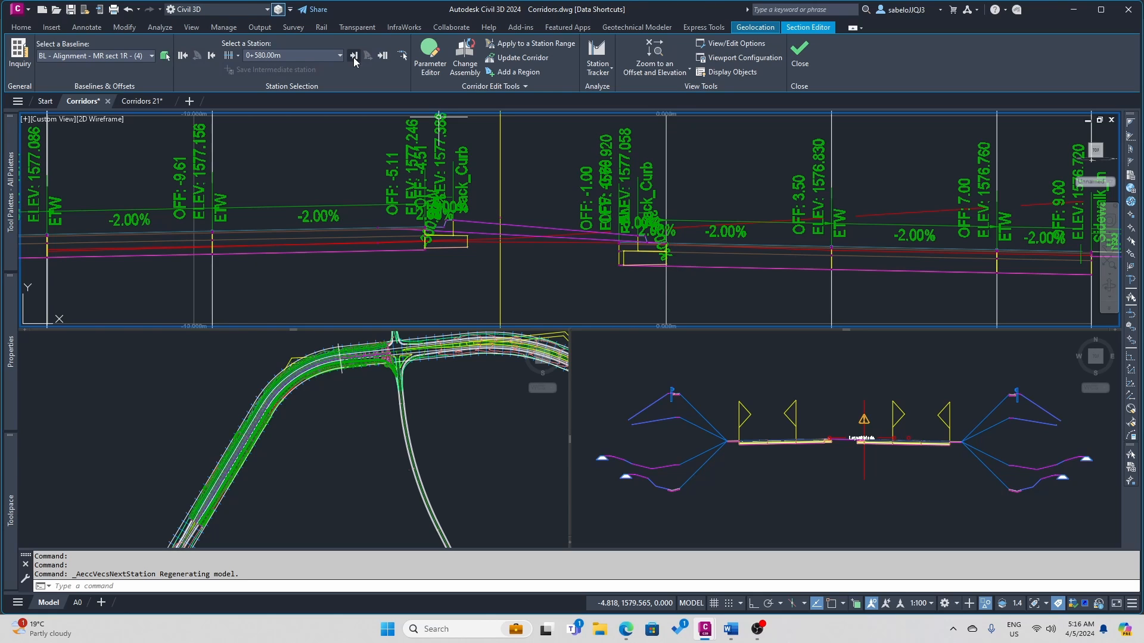
left_click(354, 57)
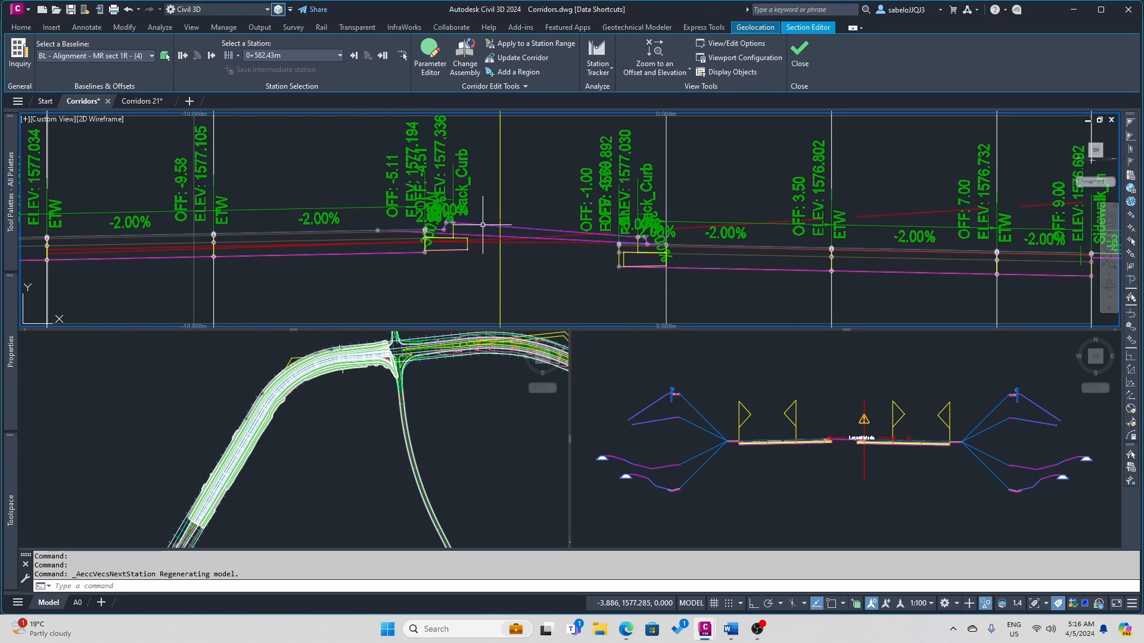
mouse_move(482, 225)
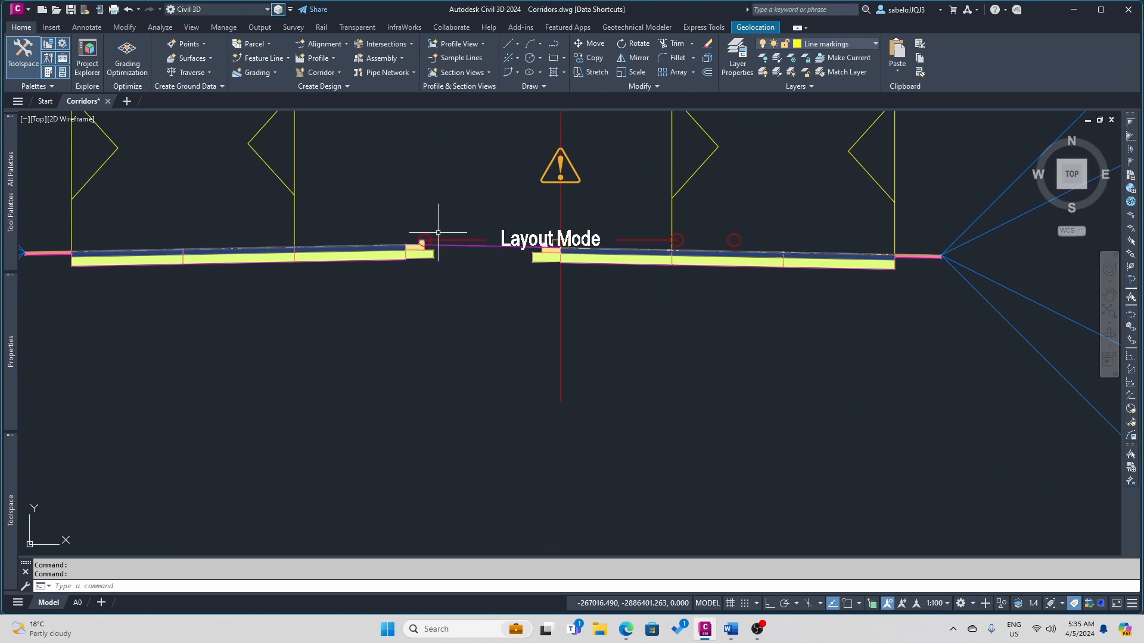
- Attach a MedianRaisedConstantSlope subassembly to the top back-of-curb marker point of the assembly's left inner curb, accepting the default name
scroll(438, 233, "up", 2)
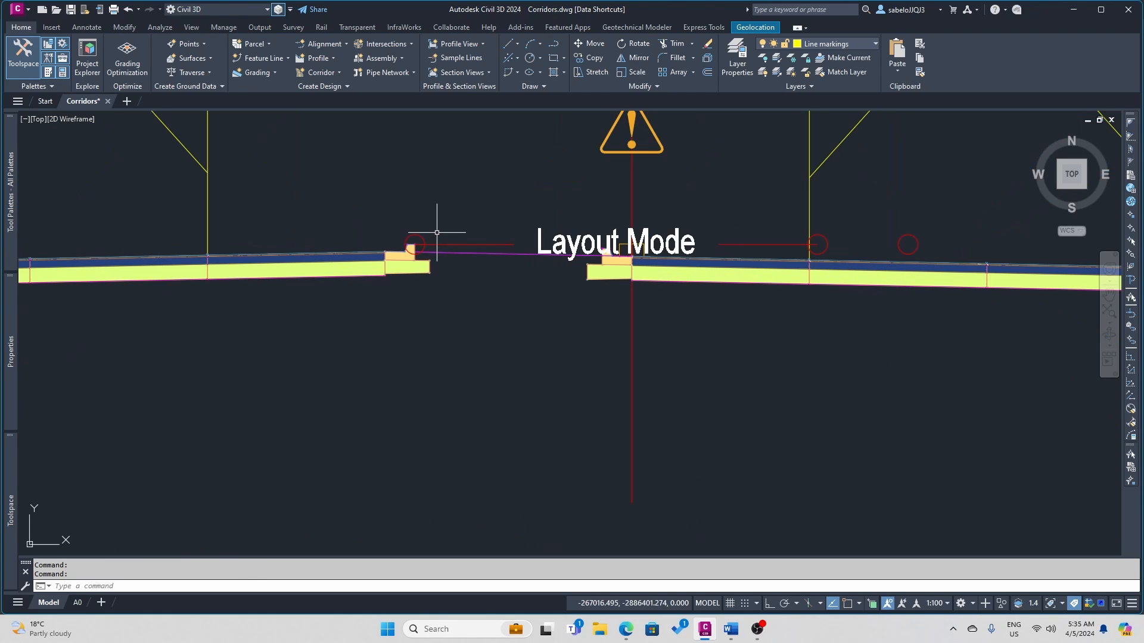
scroll(416, 245, "up", 4)
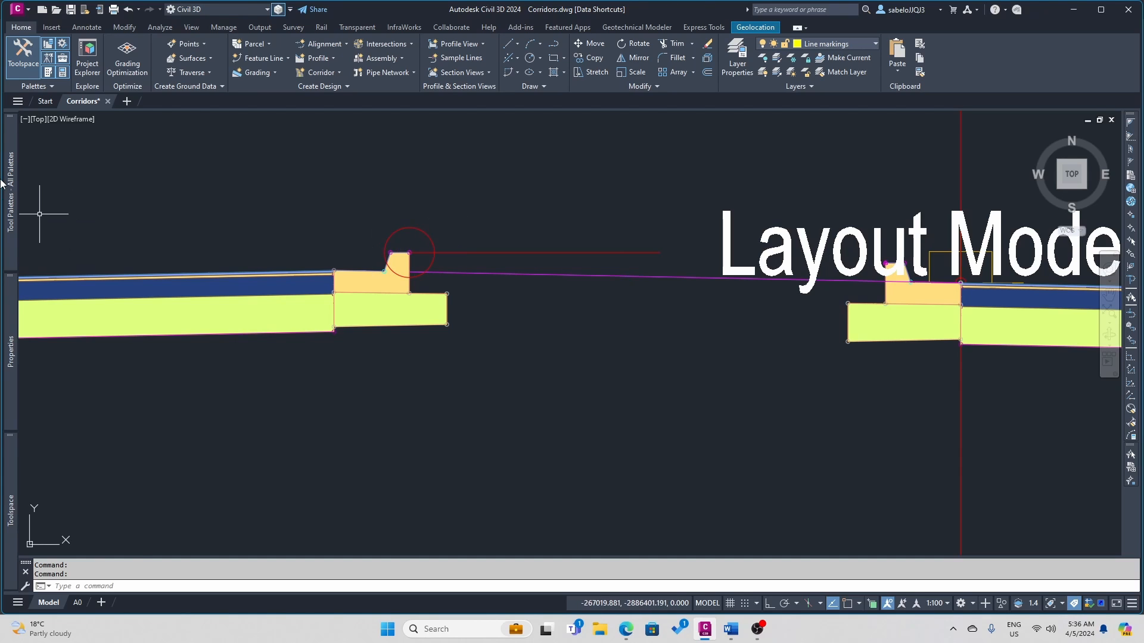
mouse_move(11, 187)
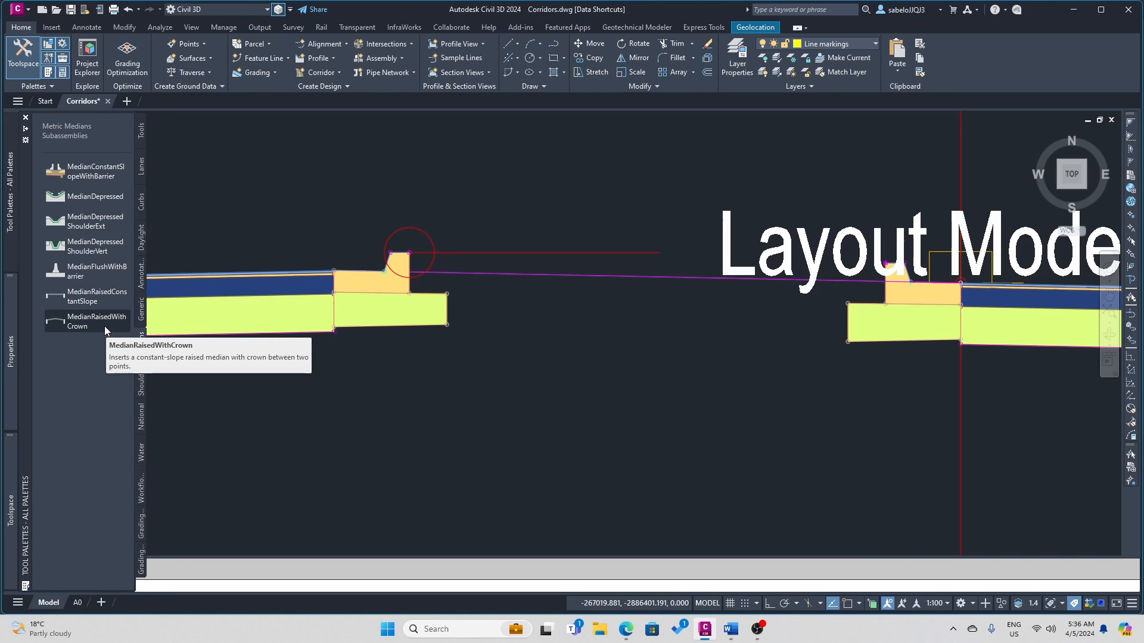
left_click(86, 301)
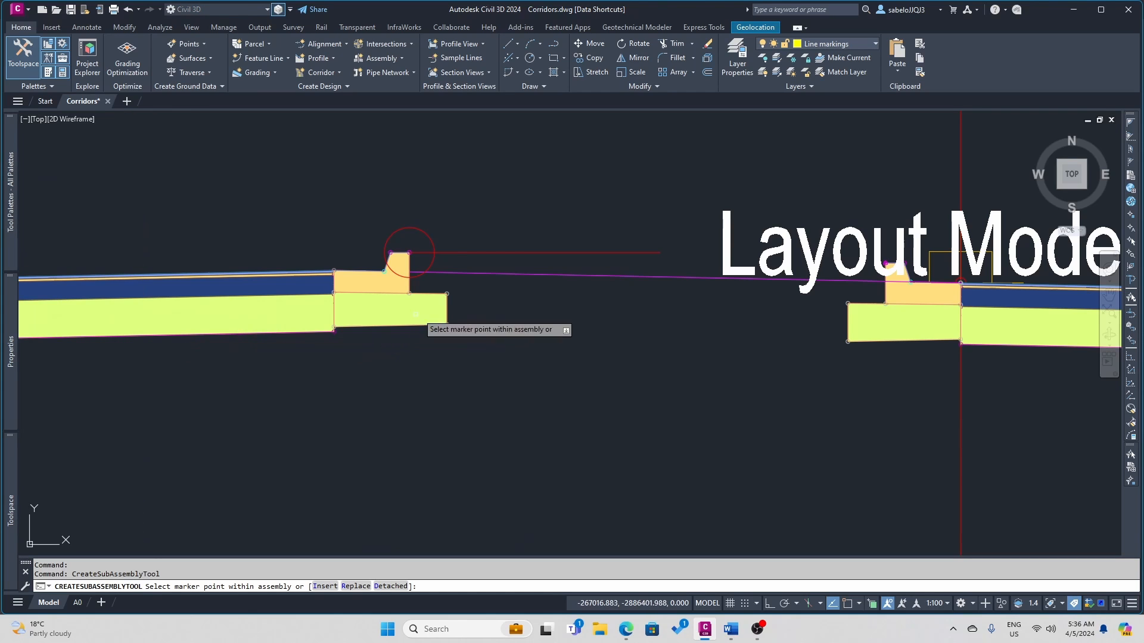
scroll(422, 245, "up", 3)
scroll(421, 245, "up", 2)
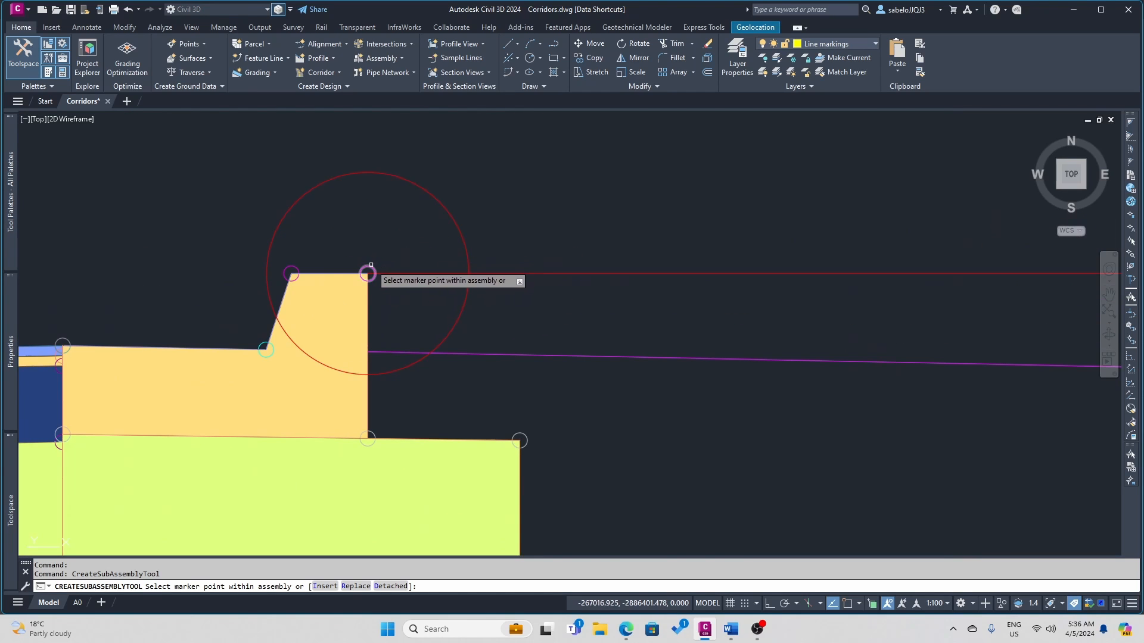
left_click(369, 273)
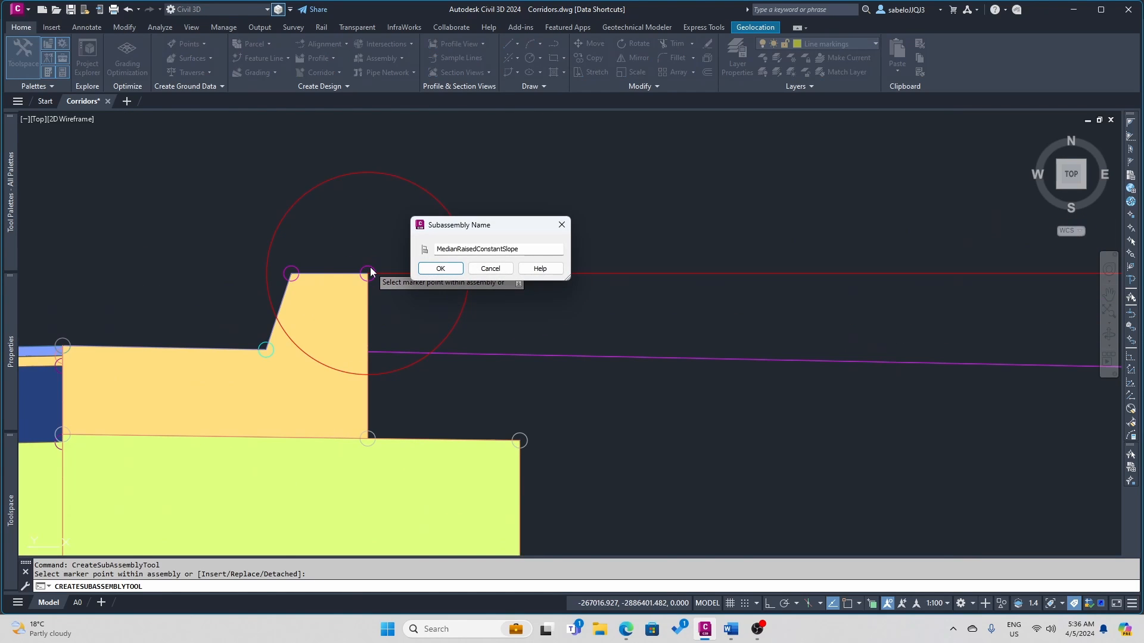
left_click(440, 269)
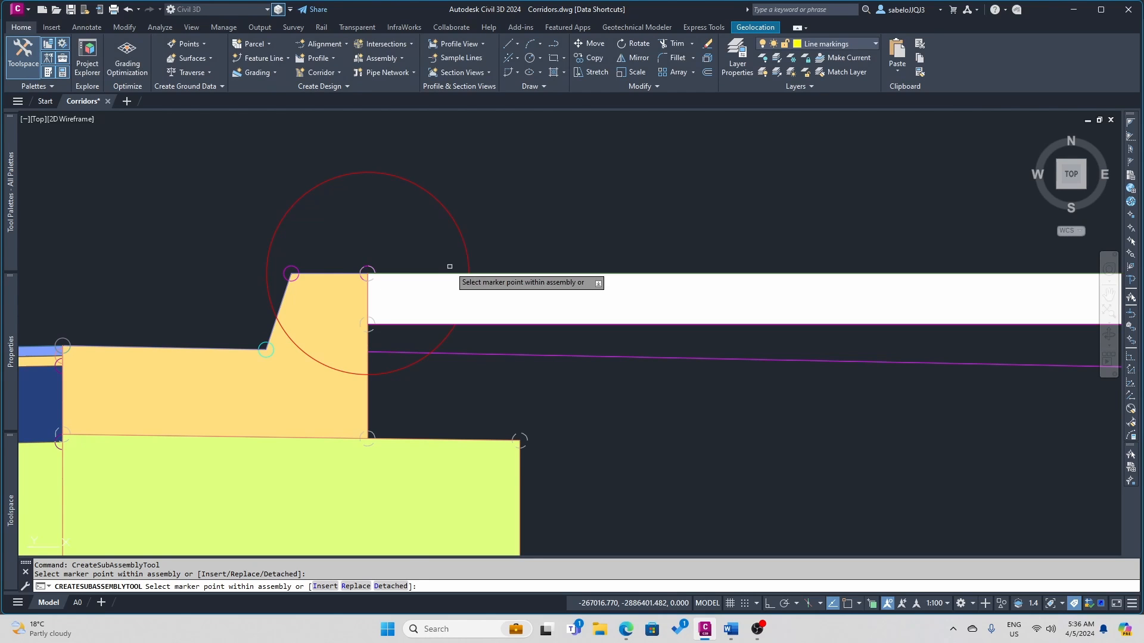
scroll(436, 252, "down", 2)
scroll(436, 253, "down", 3)
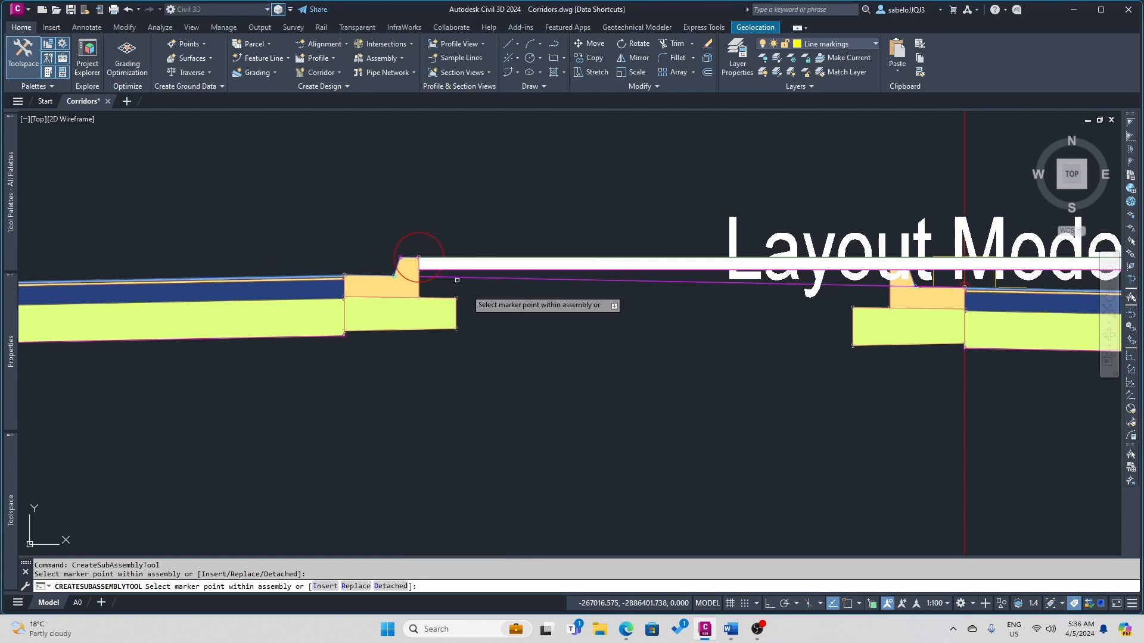
key("Escape")
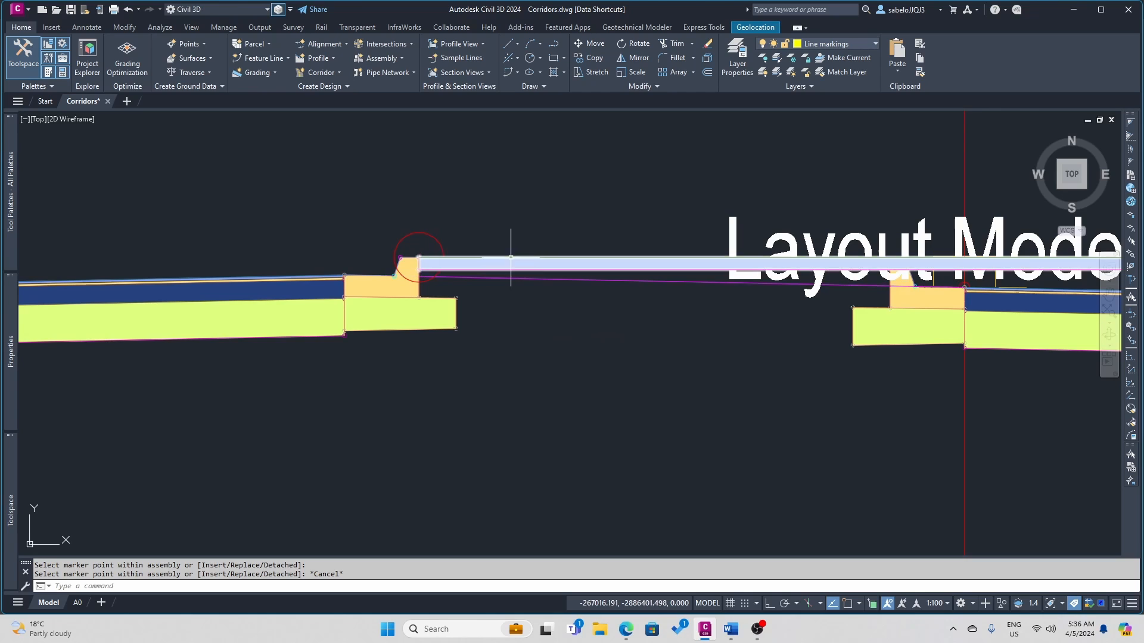
- Review the properties of the raised median subassembly in the assembly and clear the selection
left_click(511, 256)
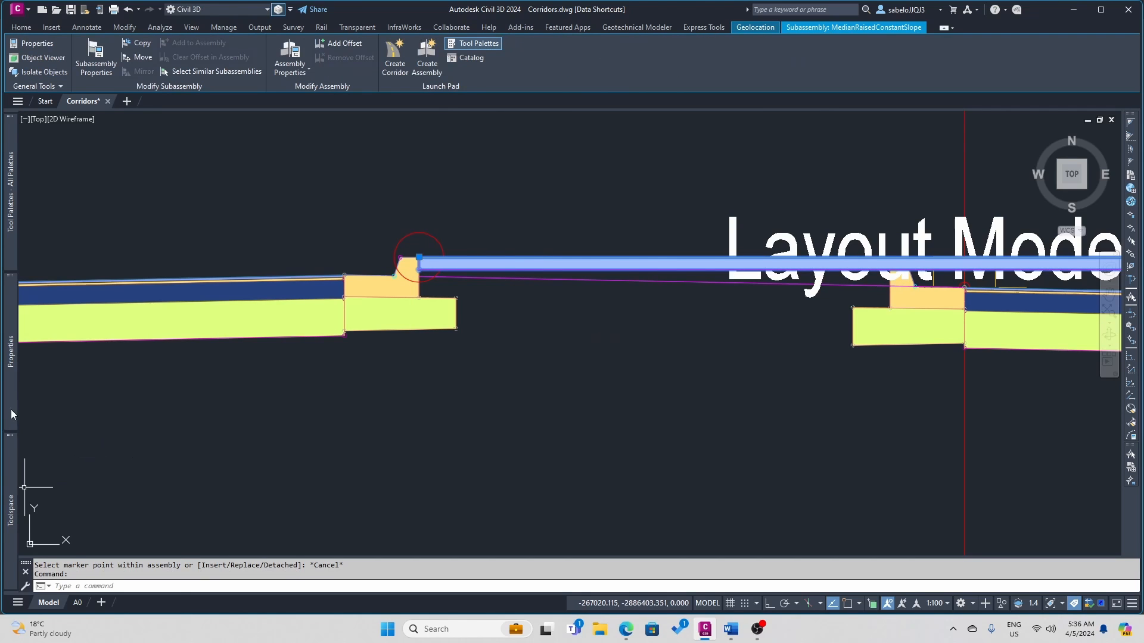
mouse_move(15, 408)
left_click(141, 401)
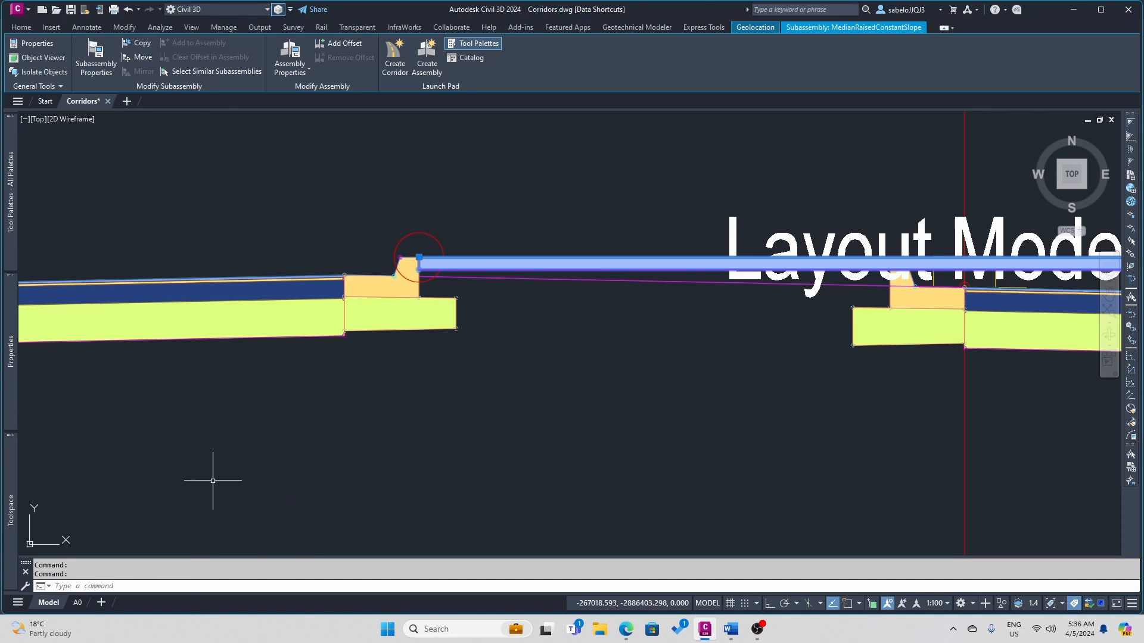
mouse_move(16, 375)
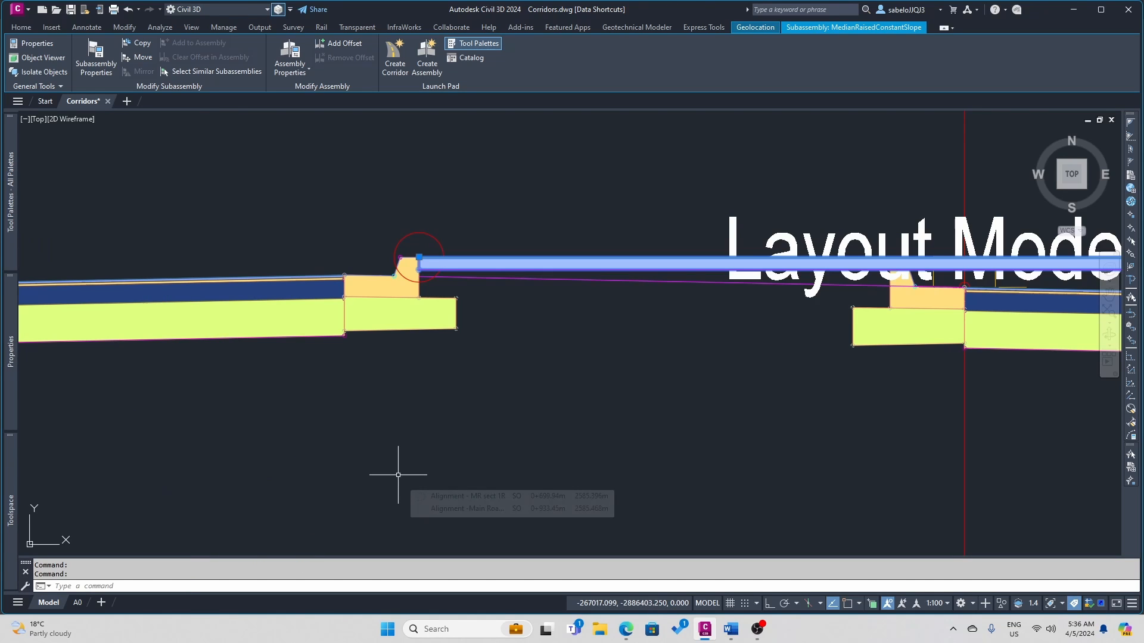
left_click(398, 475)
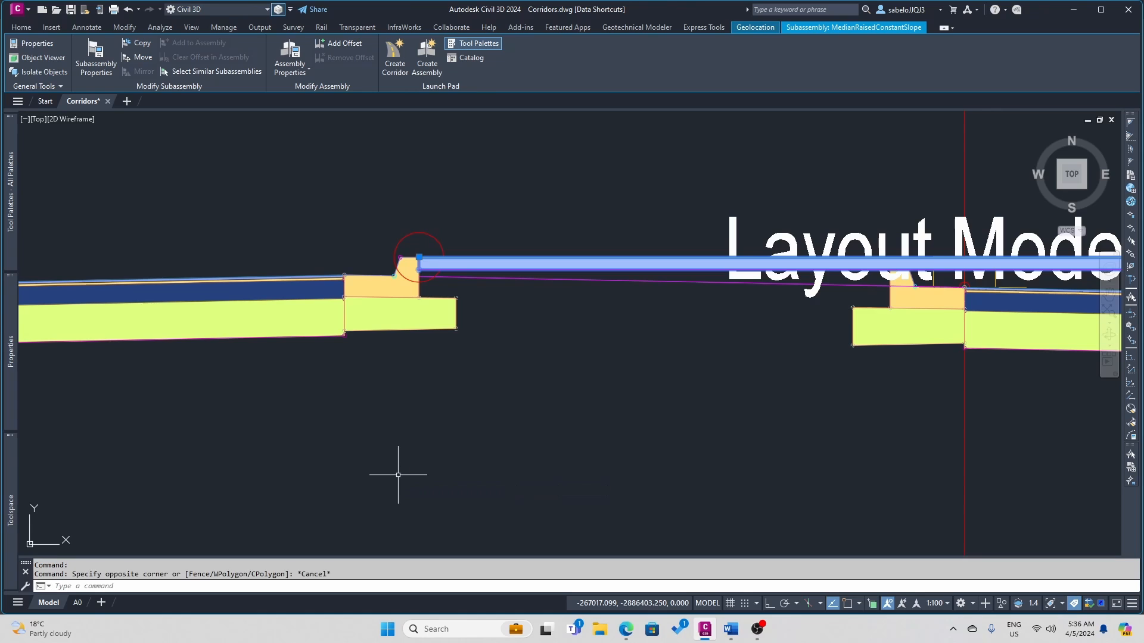
key("Escape")
key("Escape")
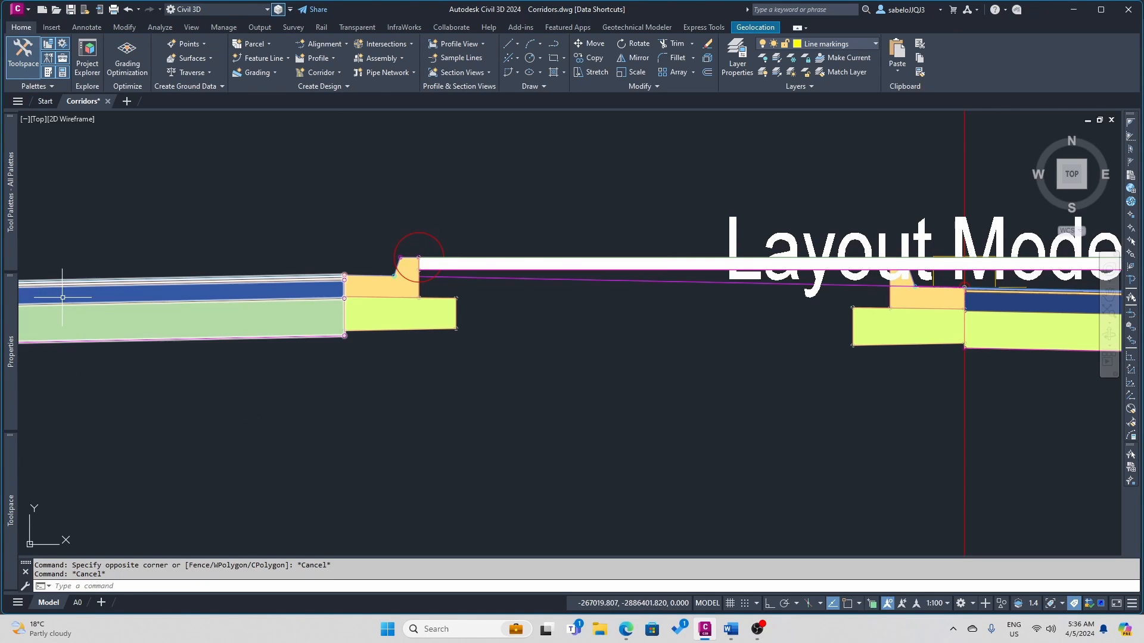
- Rebuild the Main Road Final Design corridor and dismiss the event viewer
mouse_move(7, 489)
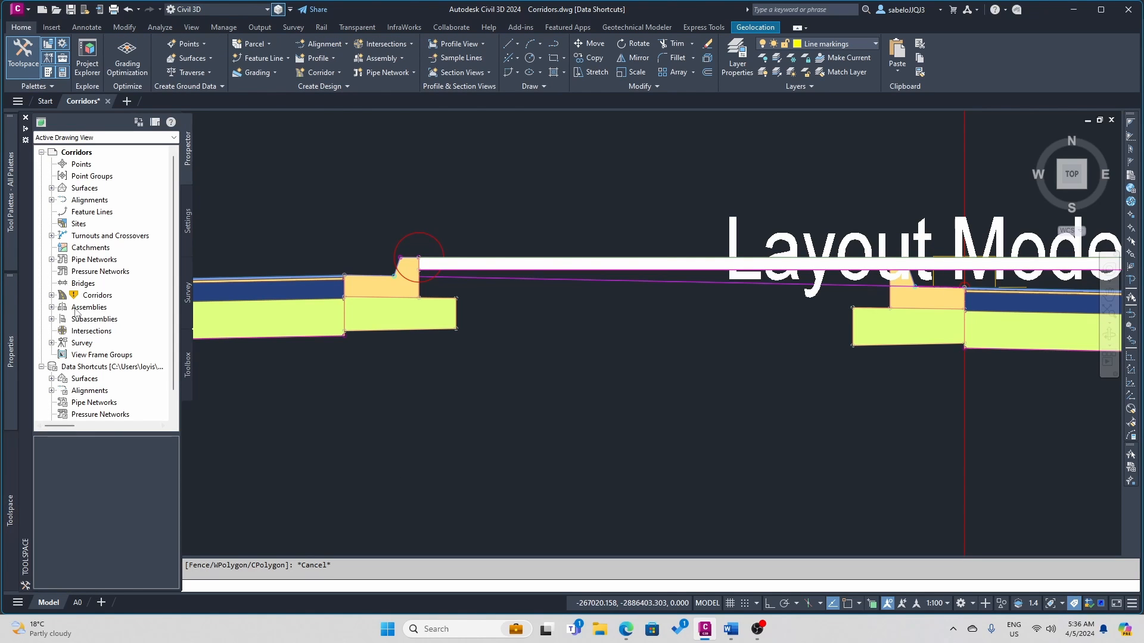
left_click(52, 296)
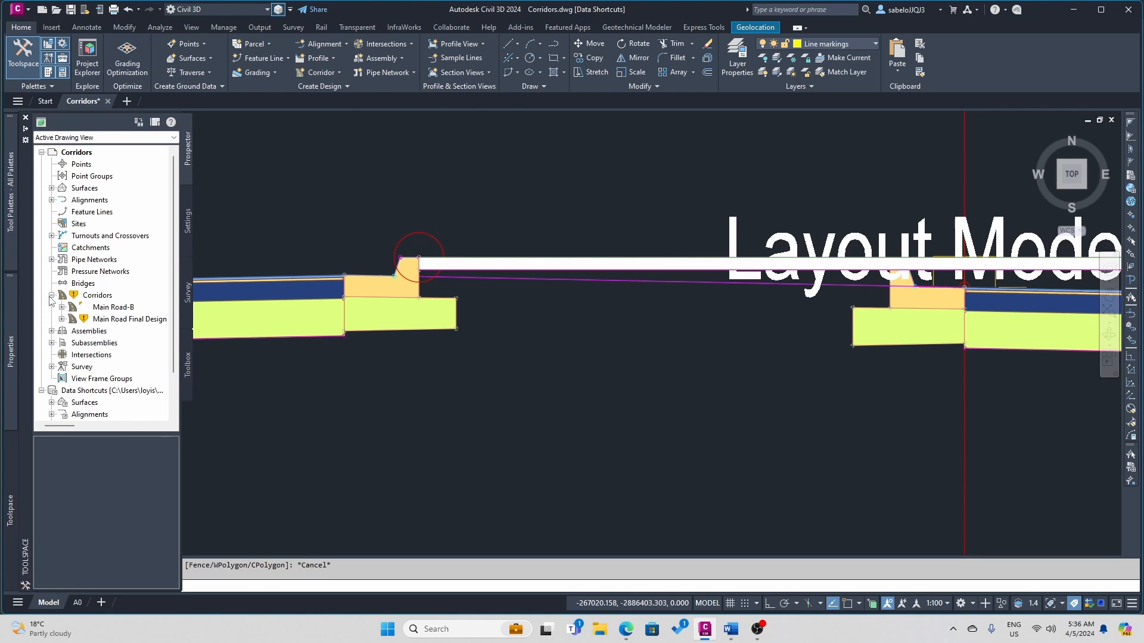
left_click(108, 321)
right_click(108, 321)
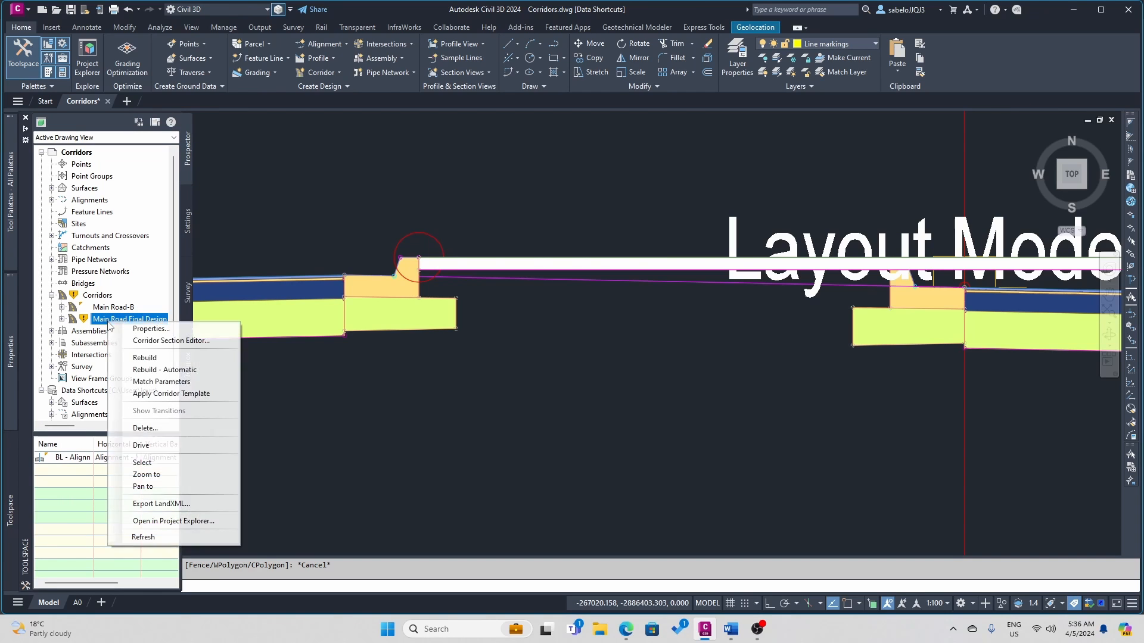
left_click(144, 357)
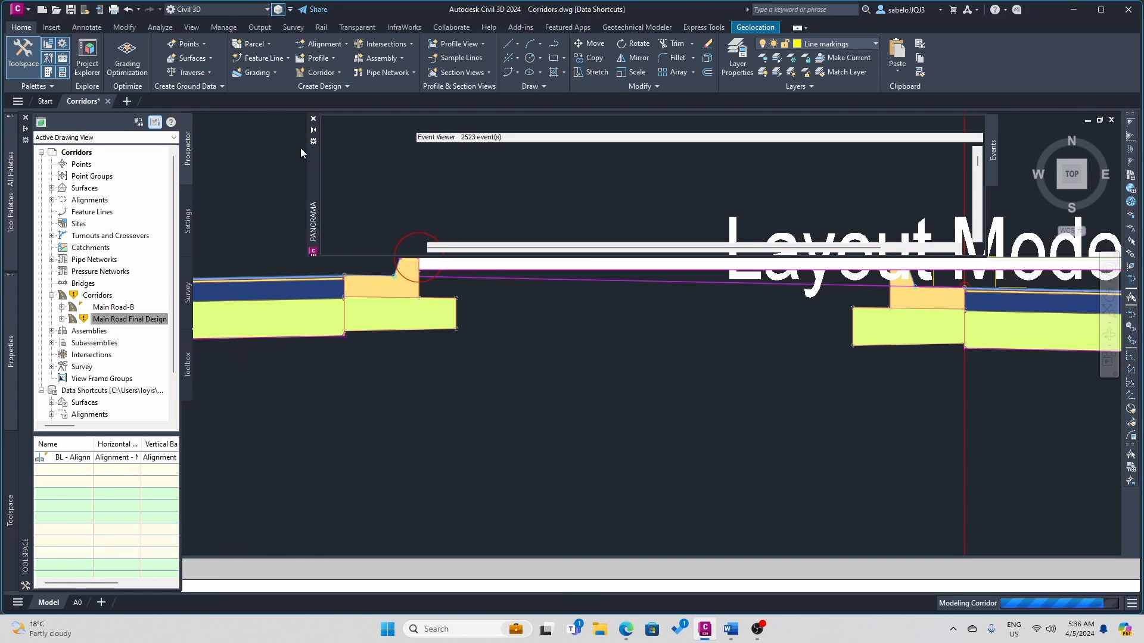
left_click(314, 119)
- Select the Main Road Final Design corridor in plan and open it in the Section Editor
scroll(319, 122, "down", 10)
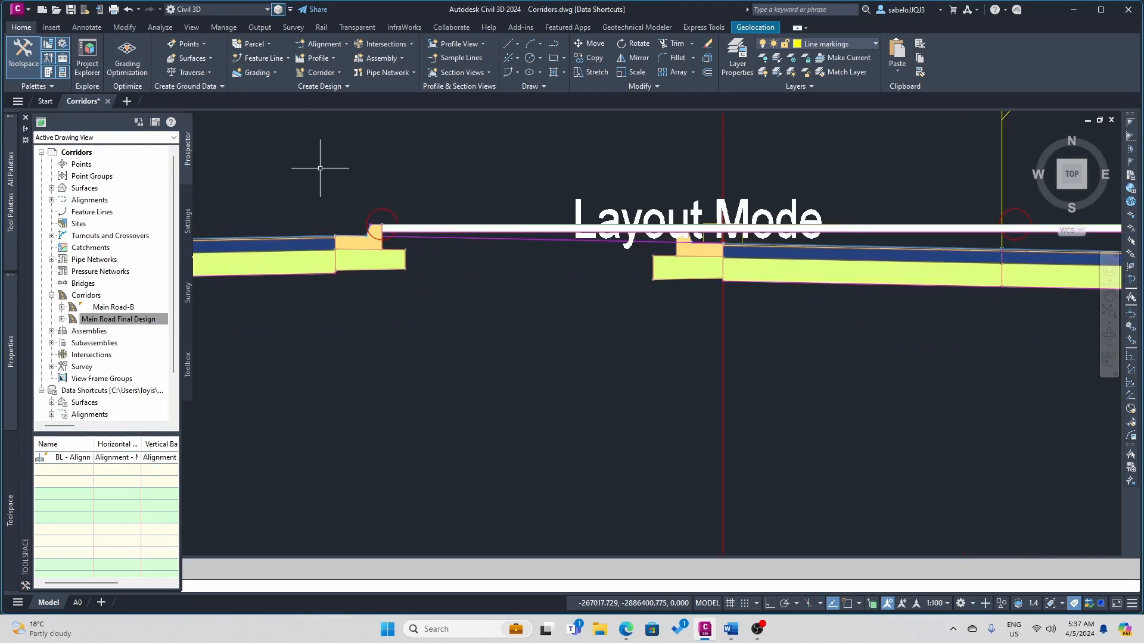
scroll(322, 170, "down", 8)
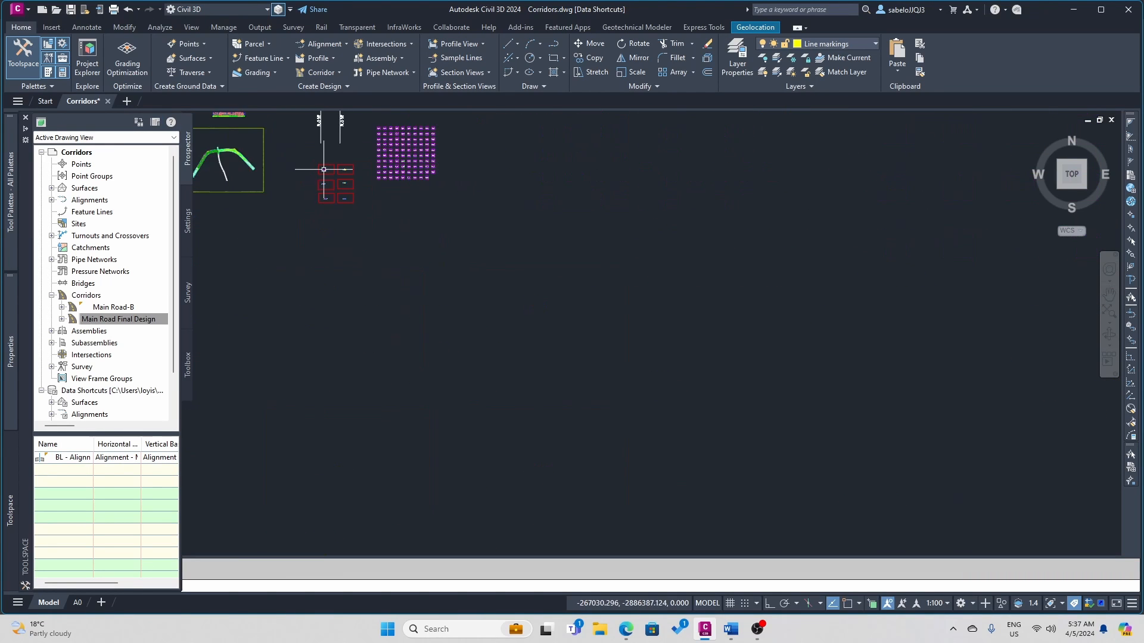
scroll(232, 155, "up", 10)
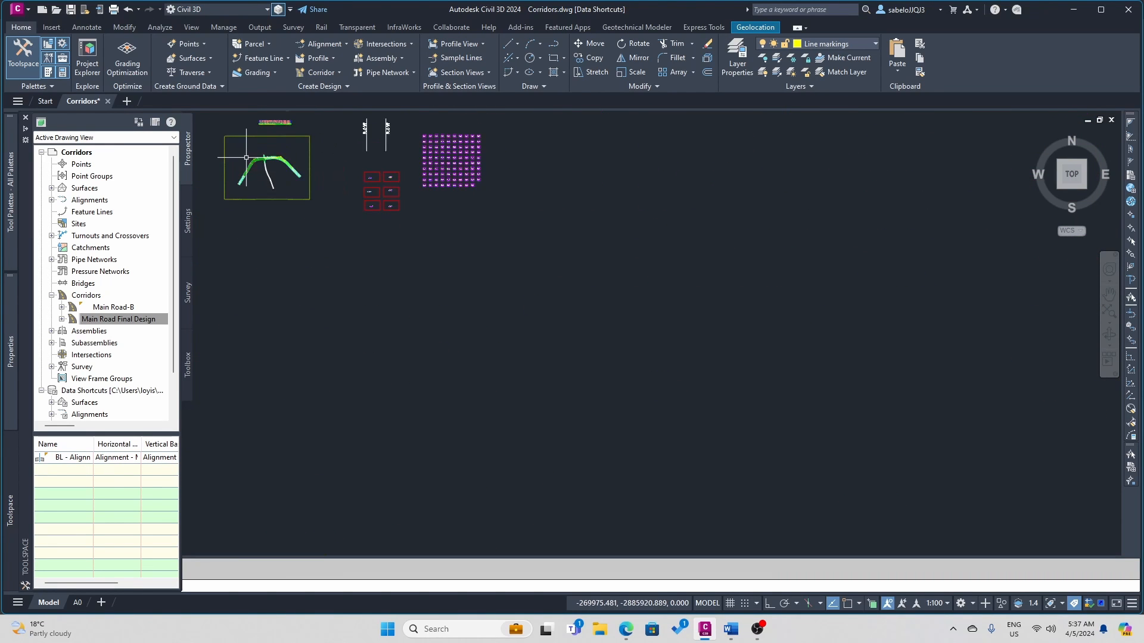
left_click(317, 190)
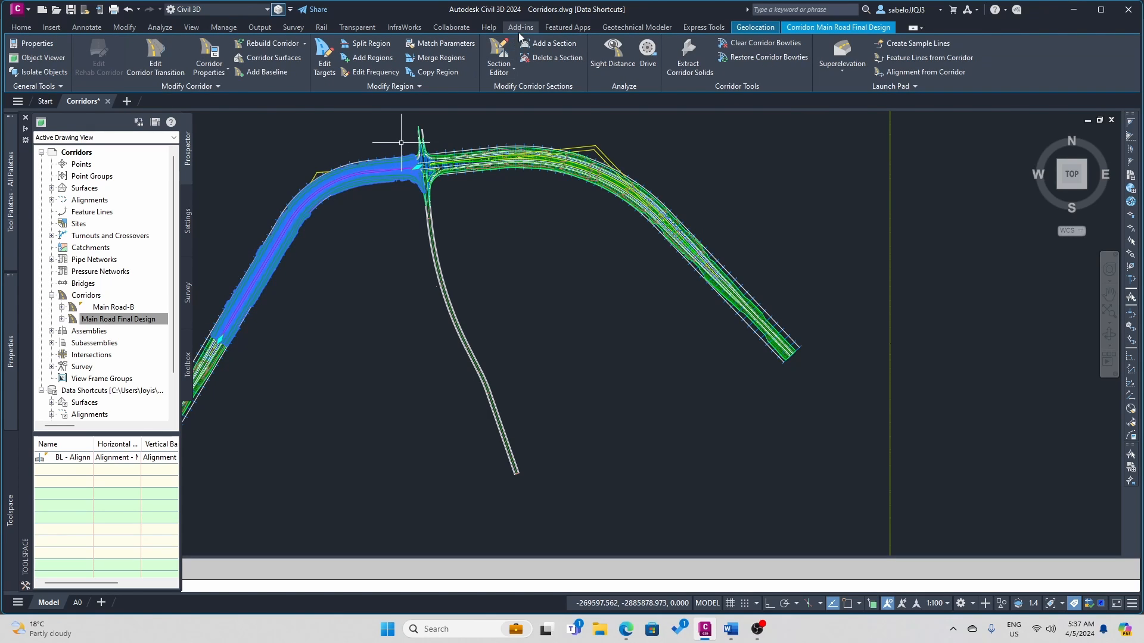
left_click(498, 53)
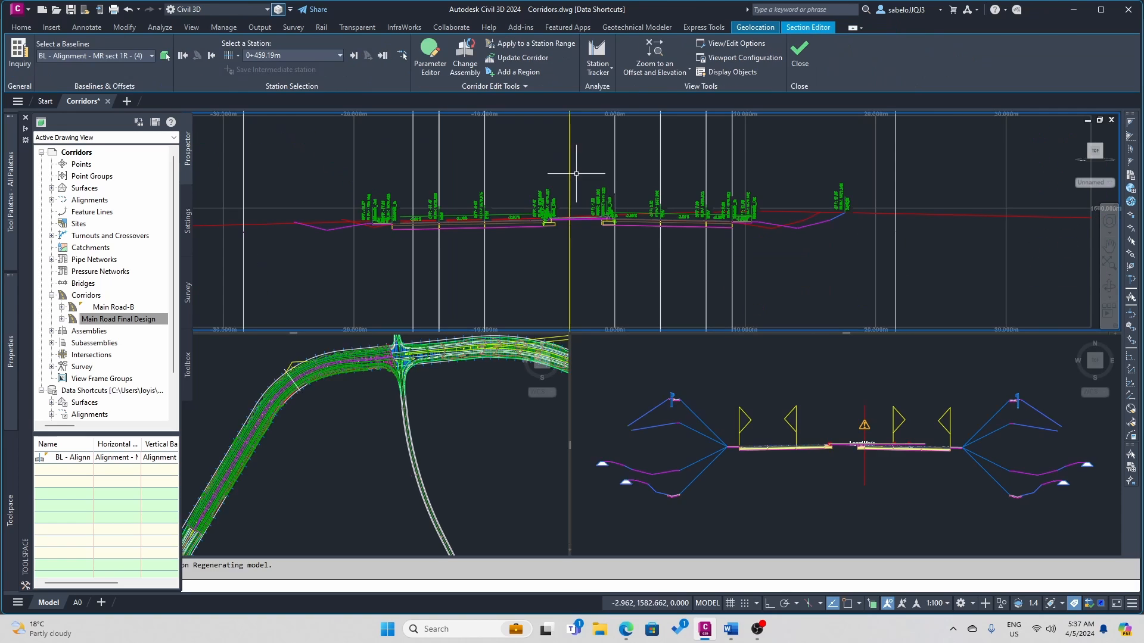
- Examine the raised median between the two inner curbs in the section at station 0+459.19
scroll(569, 215, "up", 8)
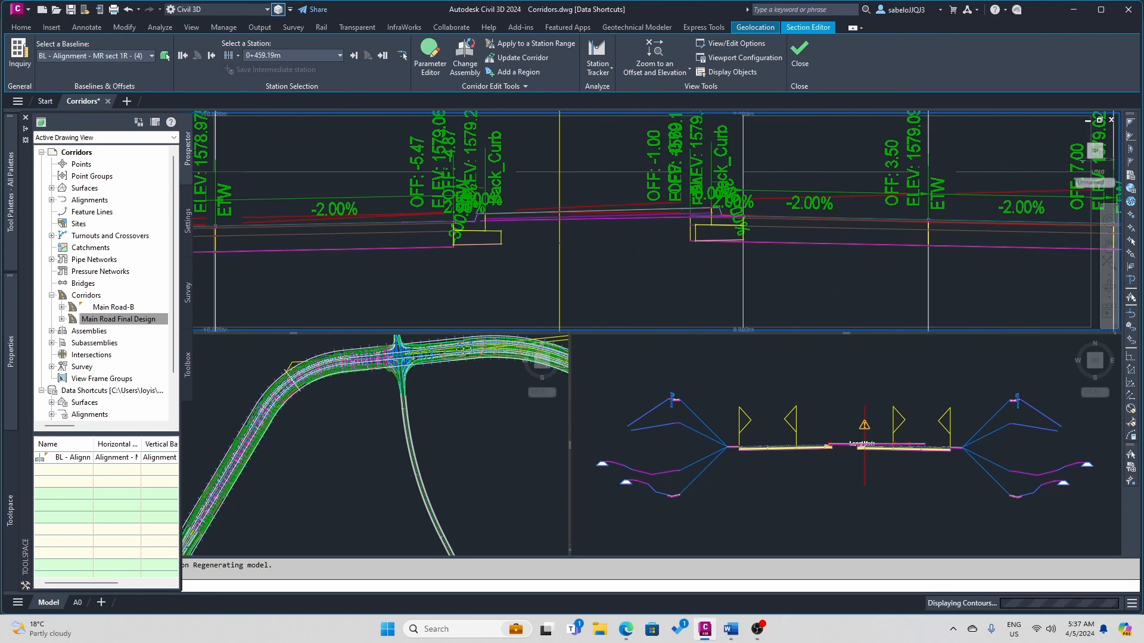
scroll(569, 214, "up", 2)
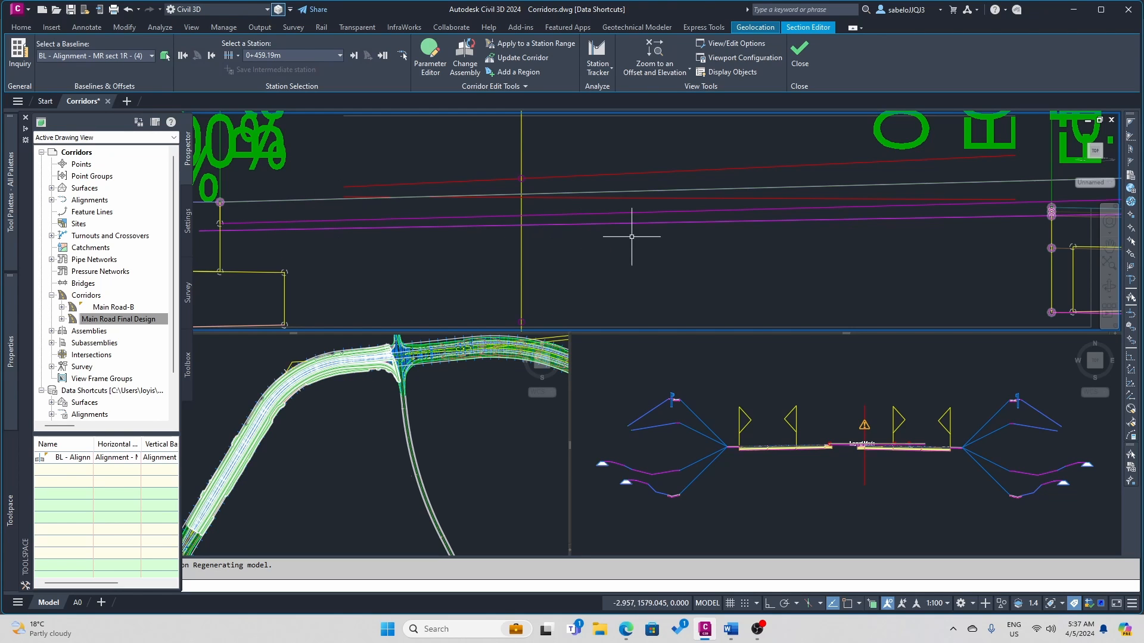
scroll(638, 231, "down", 2)
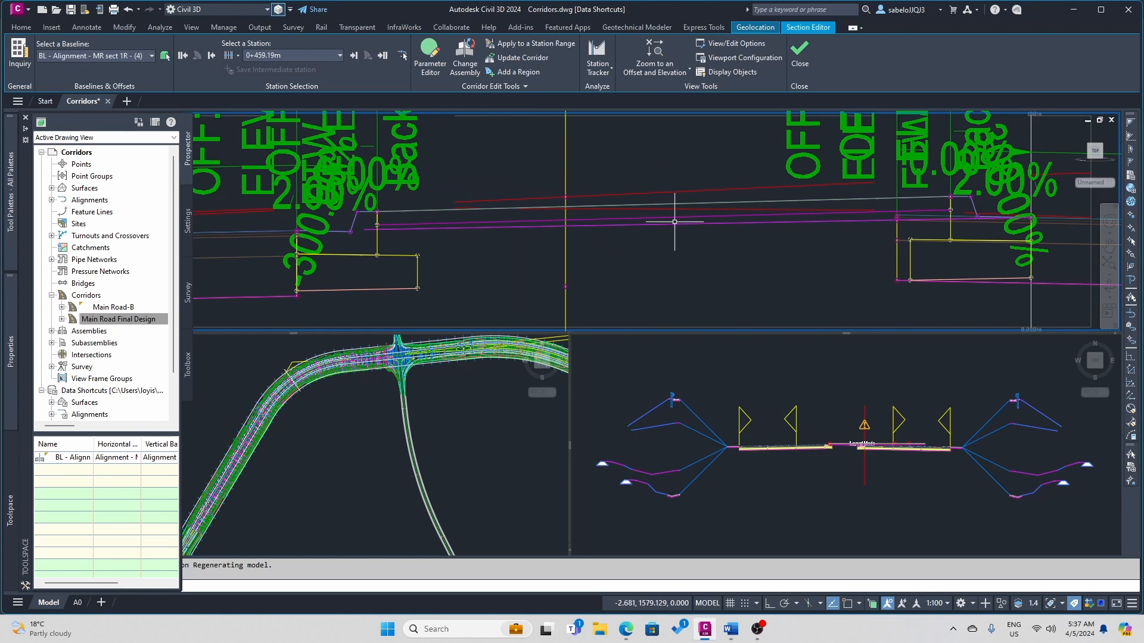
left_click(921, 198)
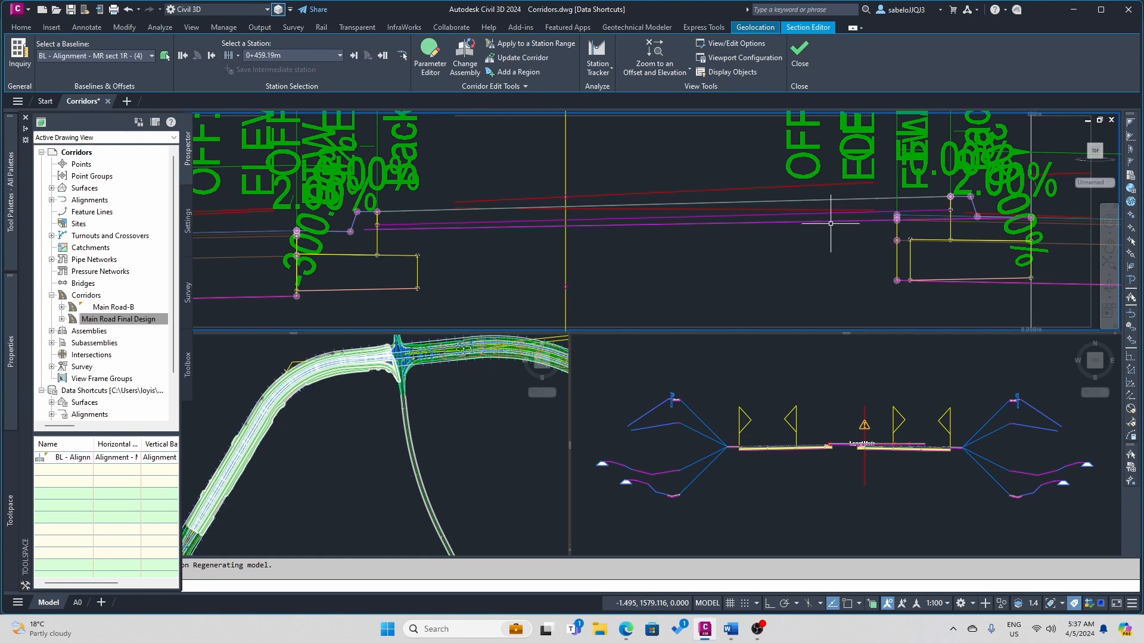
key("Escape")
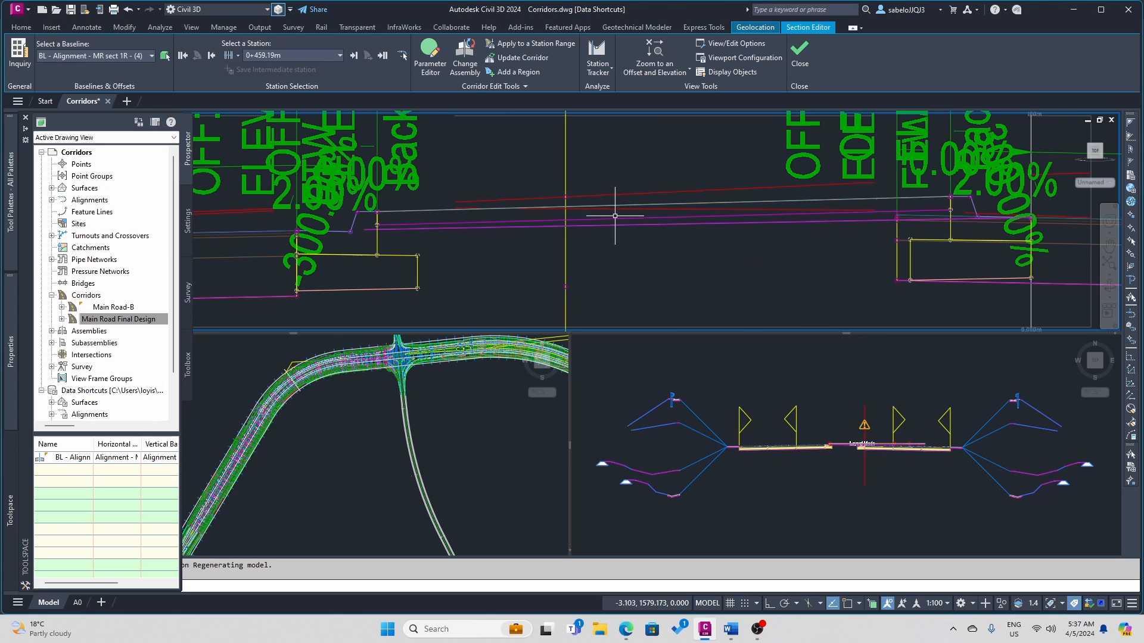
- Step the Main Road Final Design cross-section forward to station 0+474.63 to check the median, and close the Section Editor
left_click(354, 55)
left_click(354, 55)
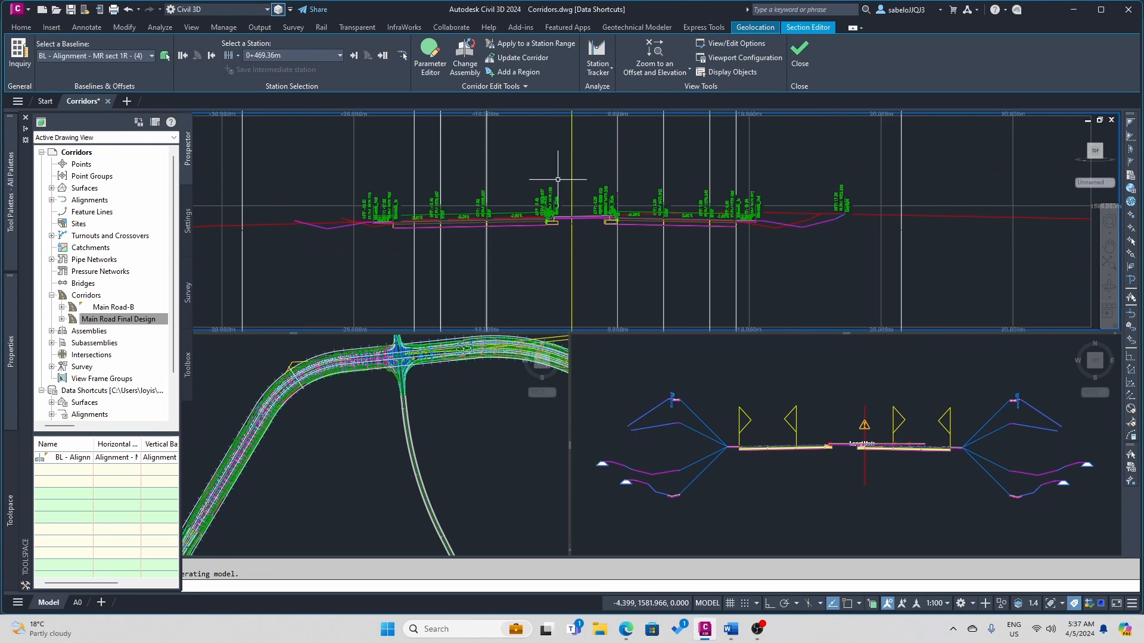
scroll(582, 187, "up", 2)
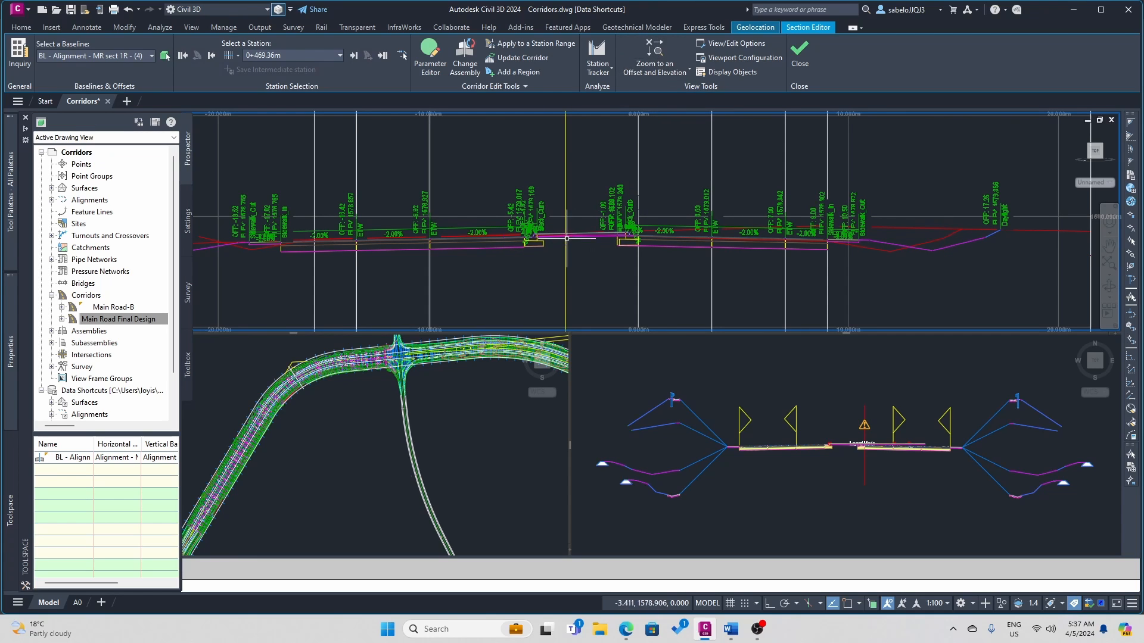
left_click(647, 64)
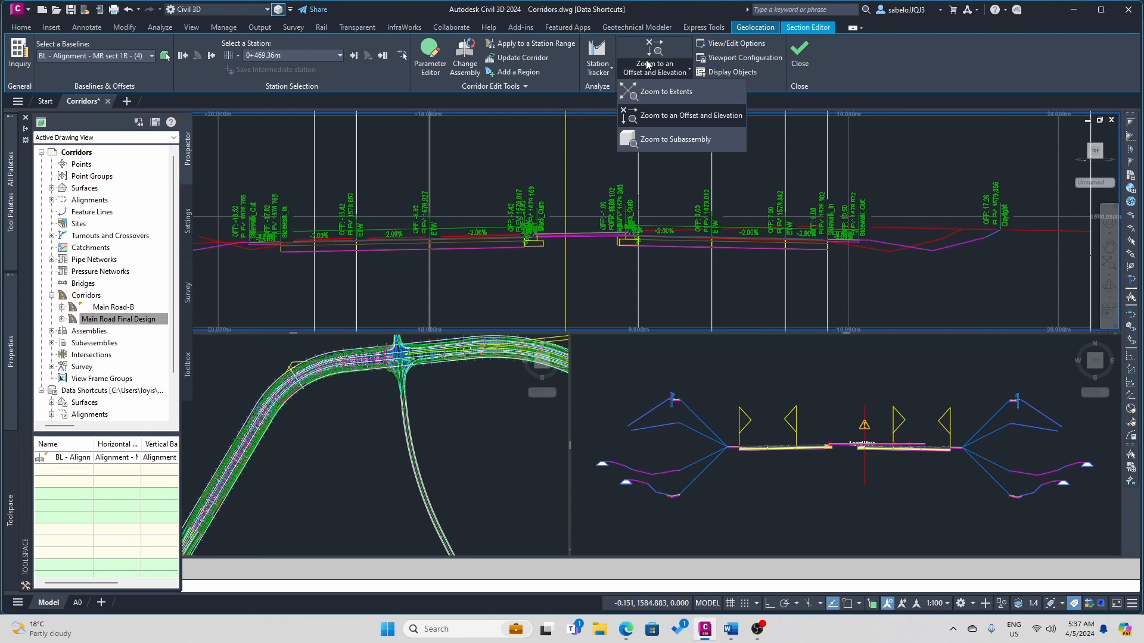
left_click(663, 116)
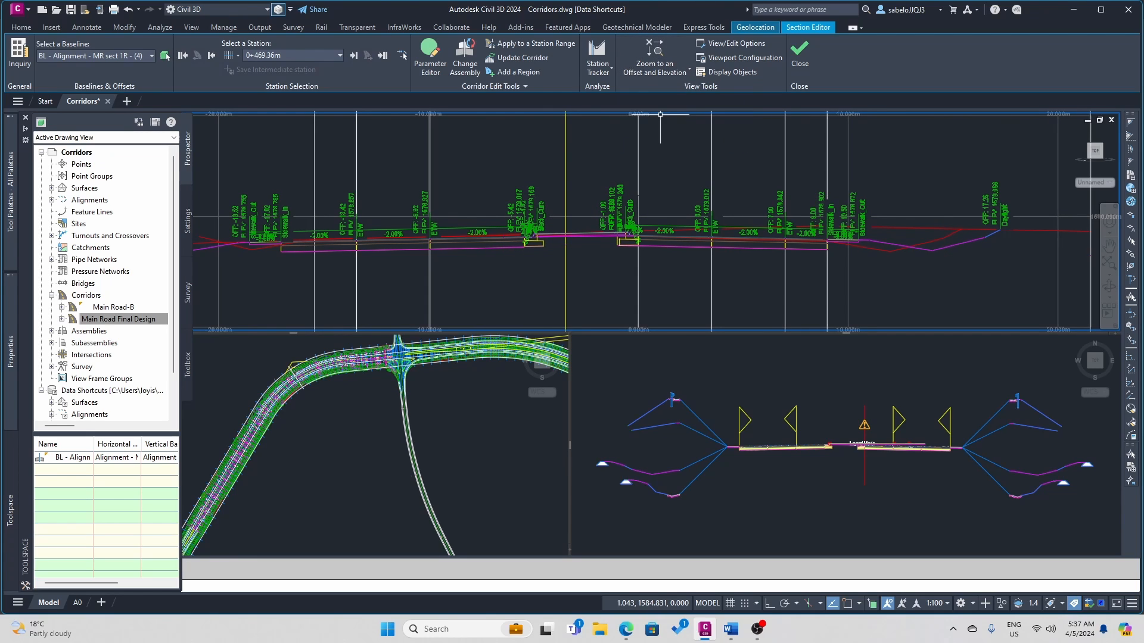
left_click(354, 55)
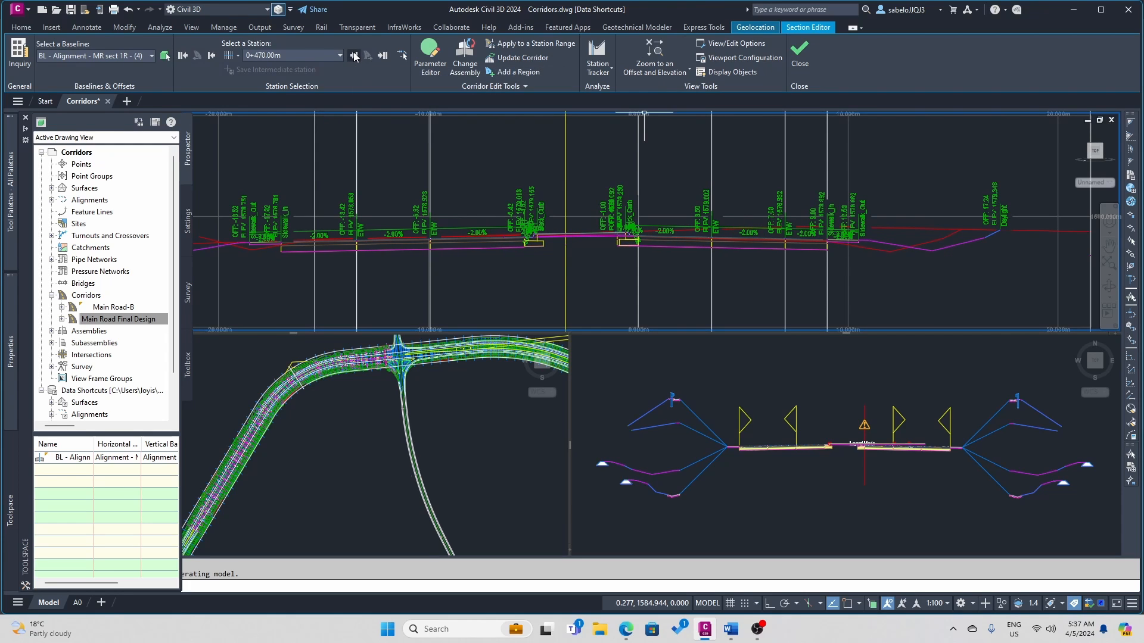
left_click(354, 55)
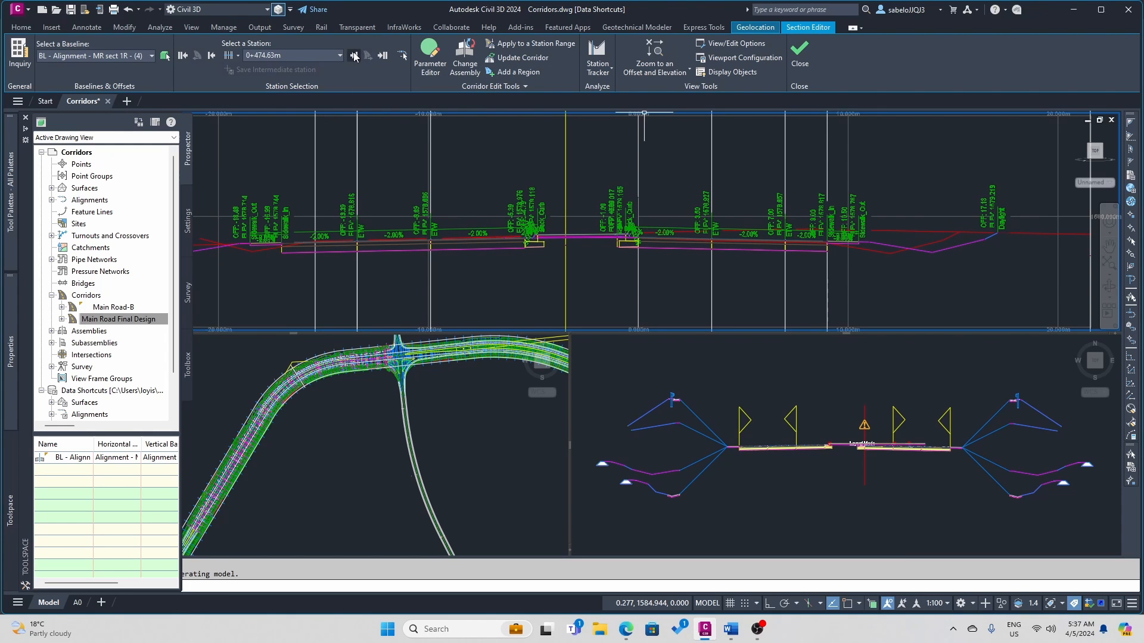
left_click(799, 55)
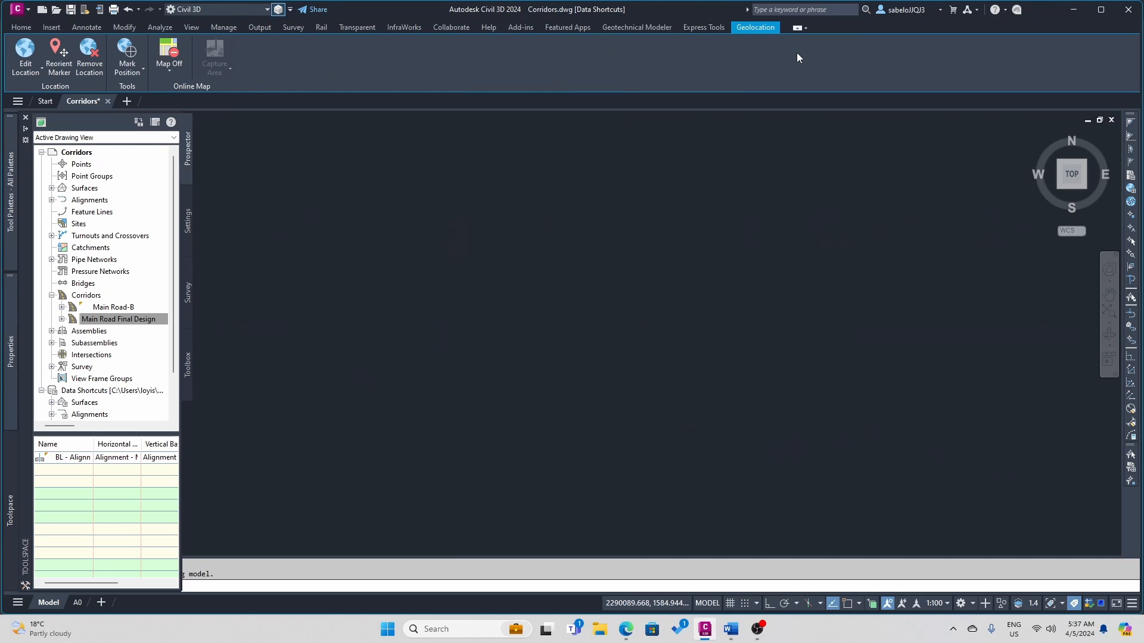
- Select the Main Road Final Design corridor in plan and open it in the Object Viewer
left_click(395, 179)
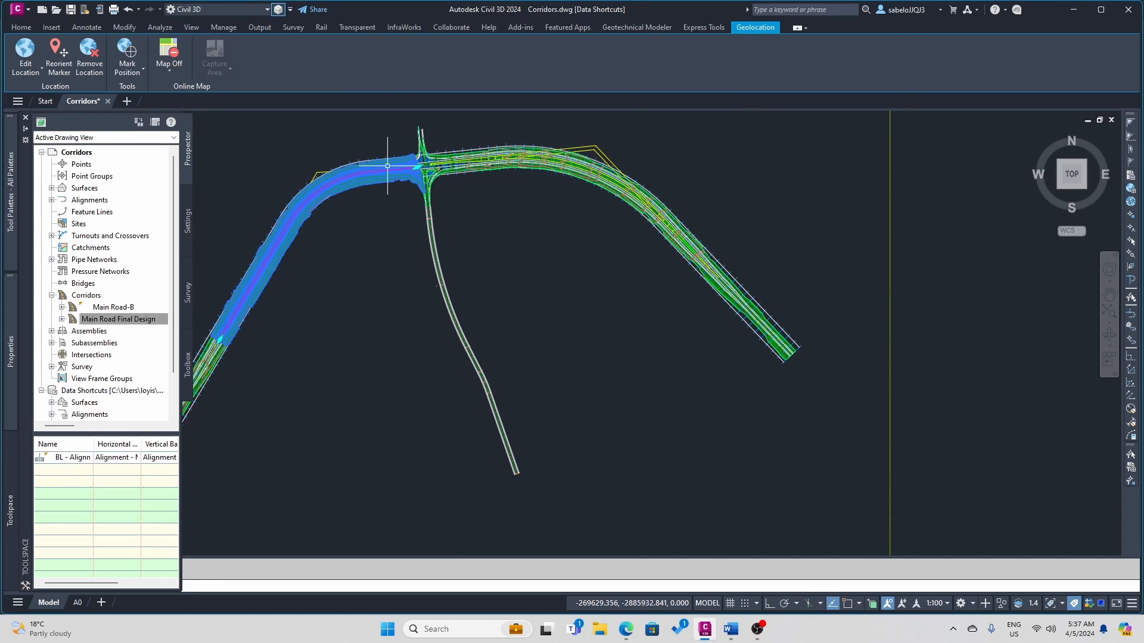
right_click(395, 179)
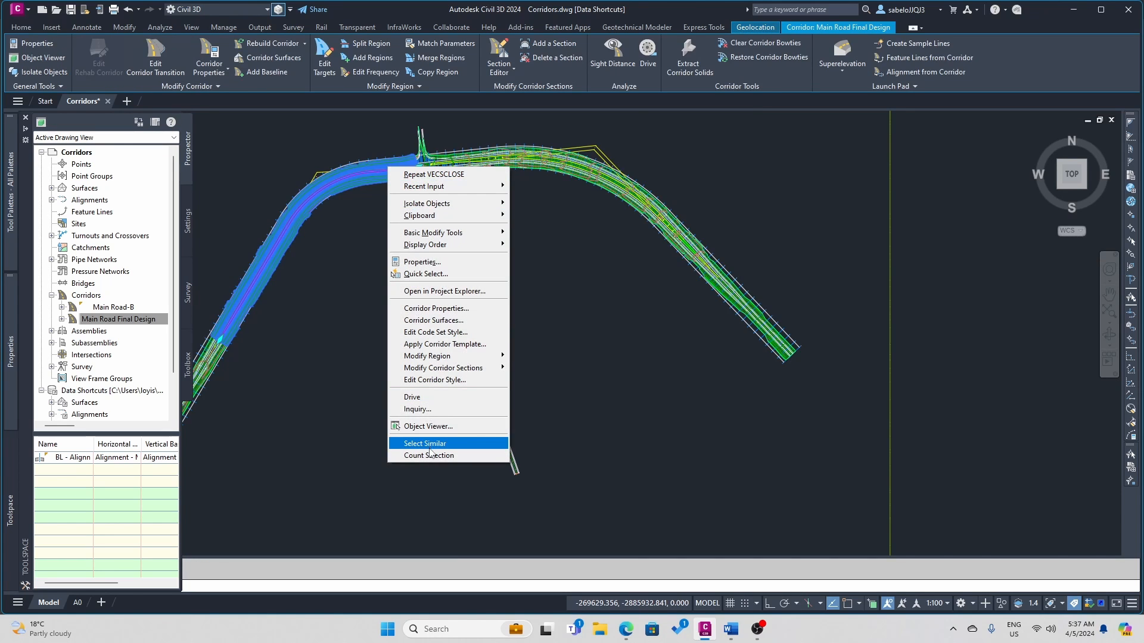
left_click(422, 425)
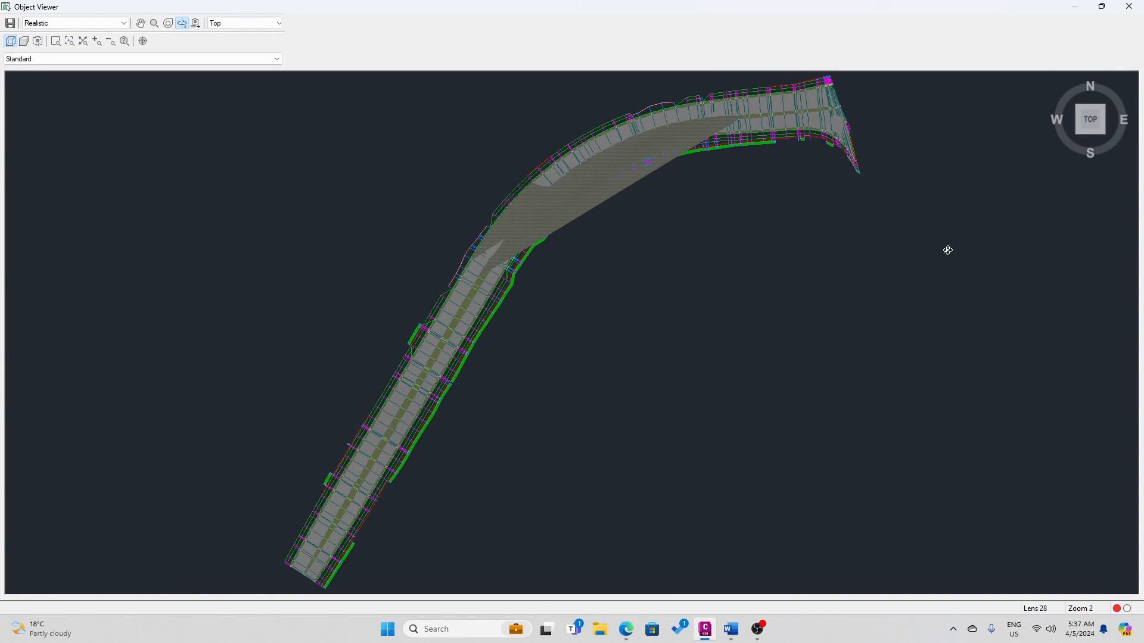
- Examine the southern end of the corridor in 3D, including both carriageways and the median strip between them
left_click(1077, 132)
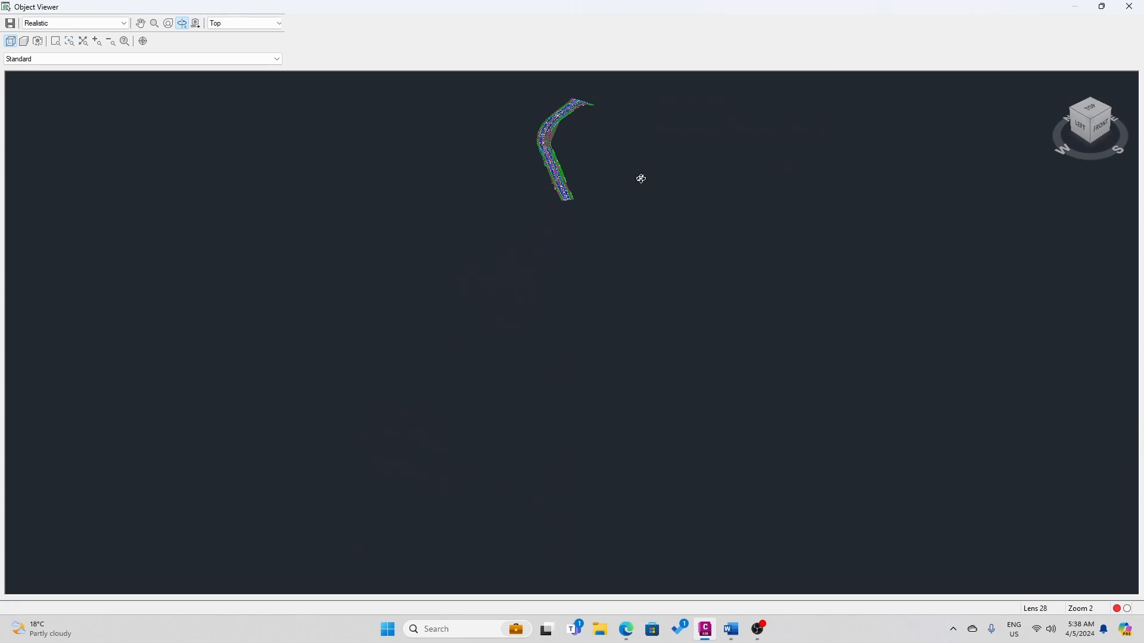
left_click(140, 23)
left_click_drag(593, 203, 556, 267)
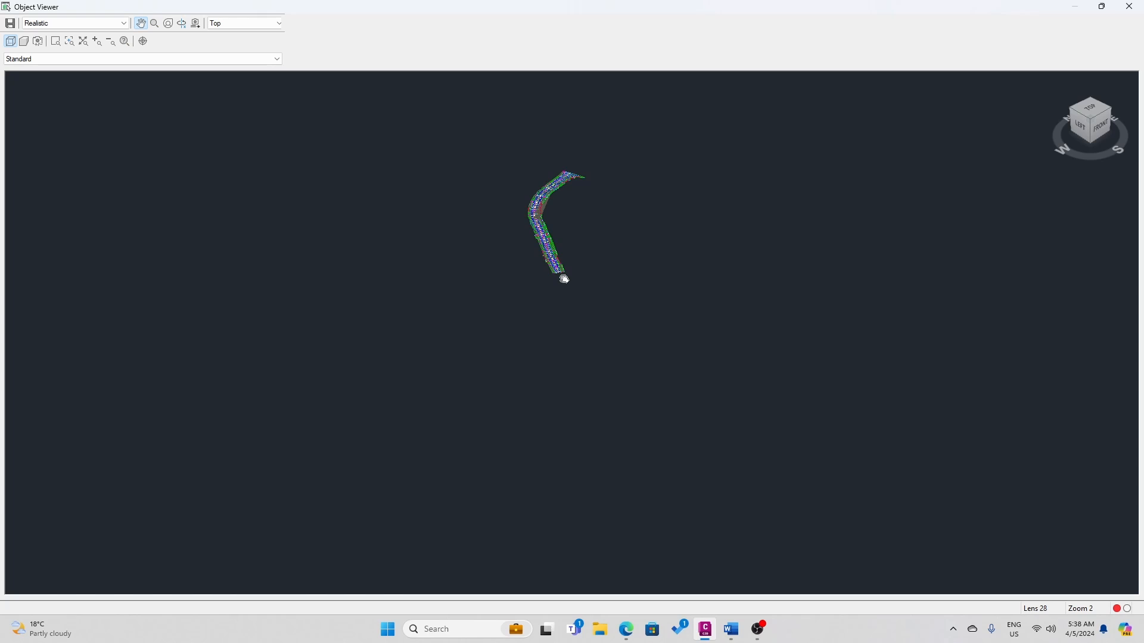
scroll(564, 278, "up", 3)
scroll(555, 275, "down", 3)
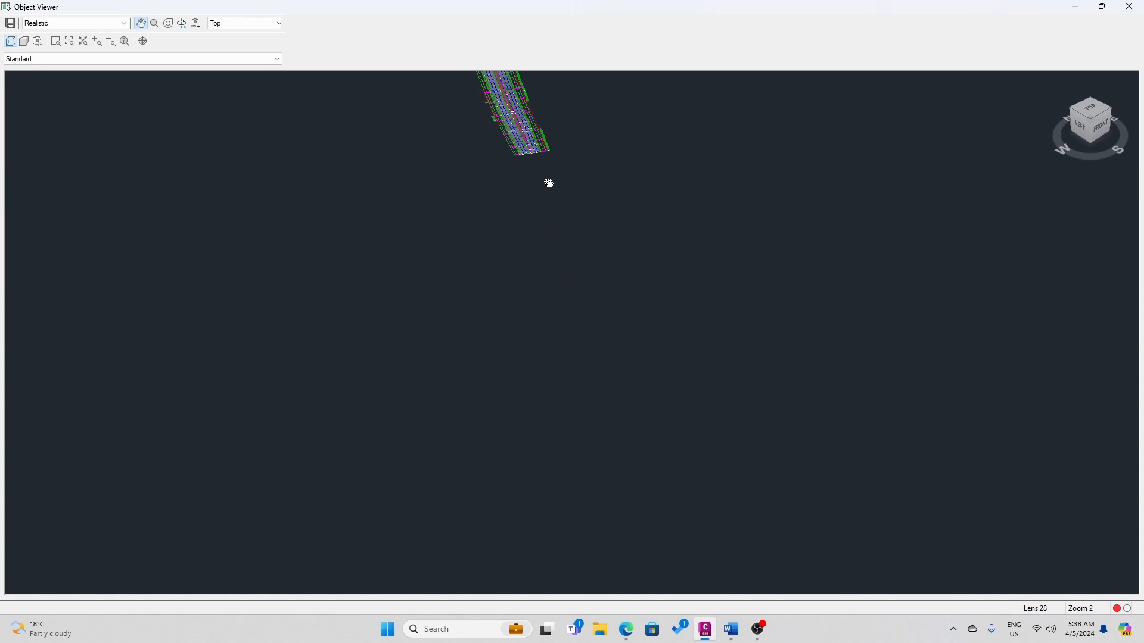
left_click_drag(544, 186, 546, 280)
scroll(545, 279, "up", 3)
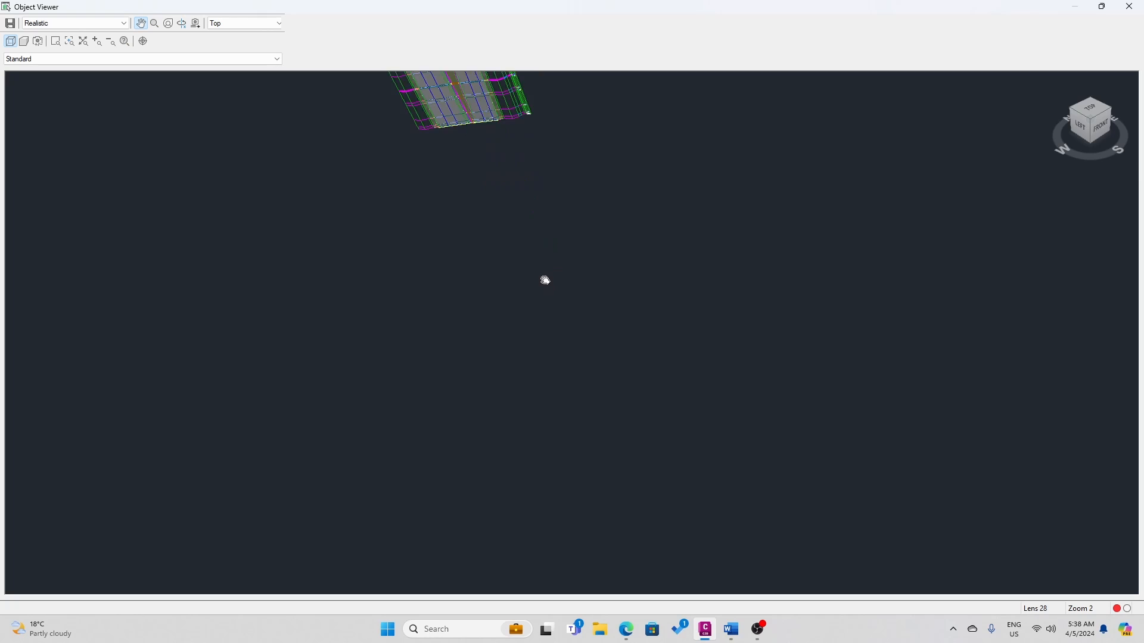
left_click_drag(549, 321, 558, 434)
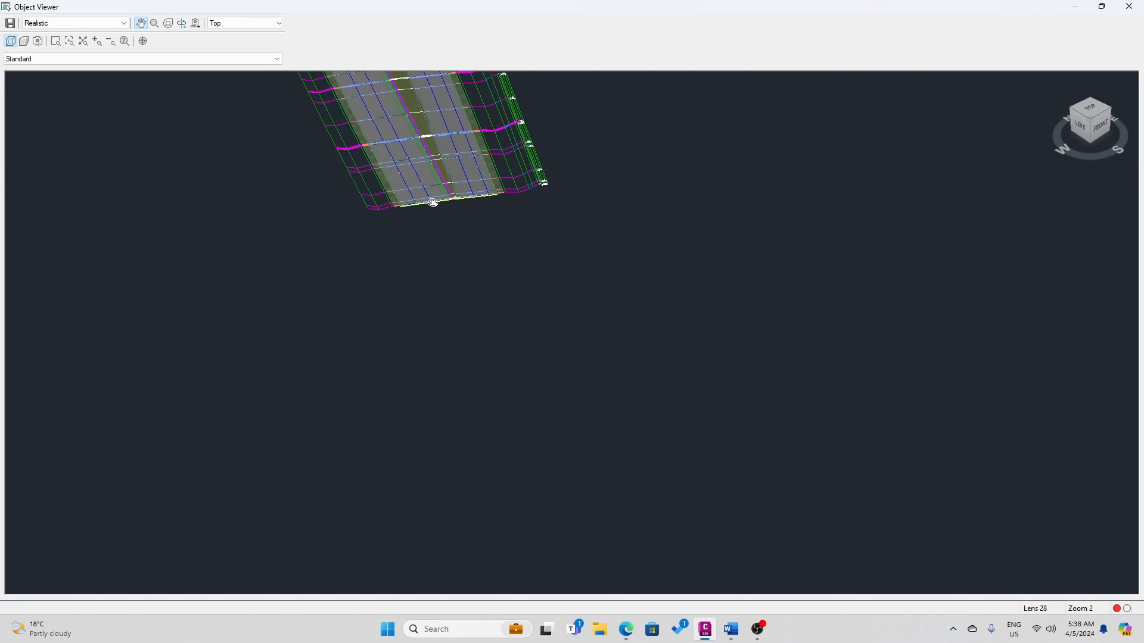
scroll(433, 200, "up", 2)
left_click_drag(434, 197, 523, 337)
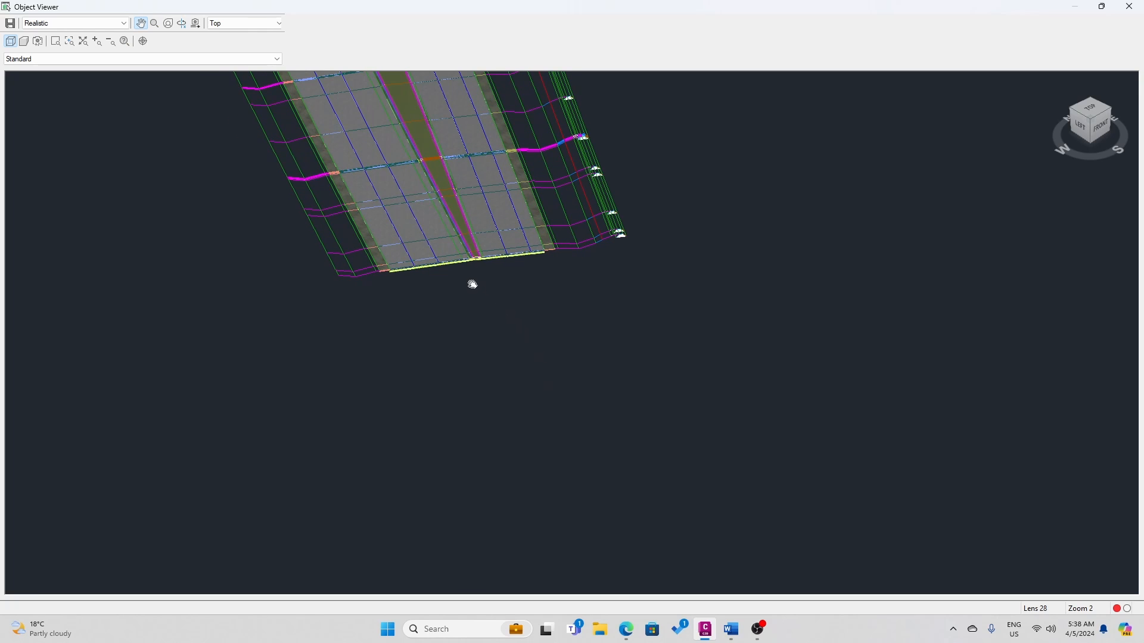
scroll(452, 251, "up", 2)
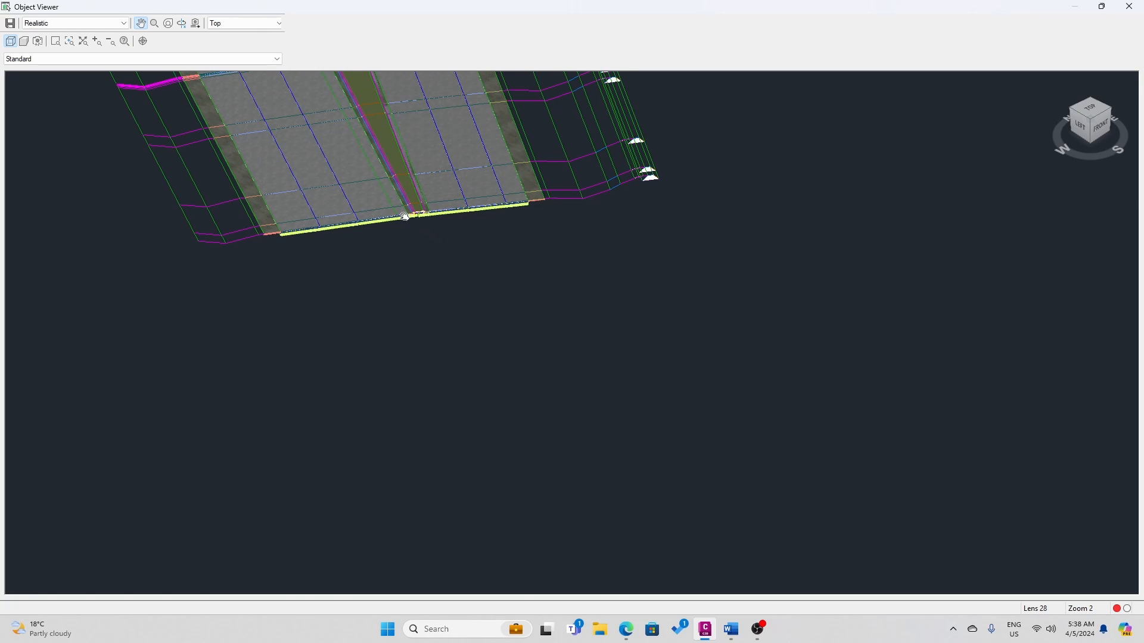
left_click_drag(390, 215, 429, 264)
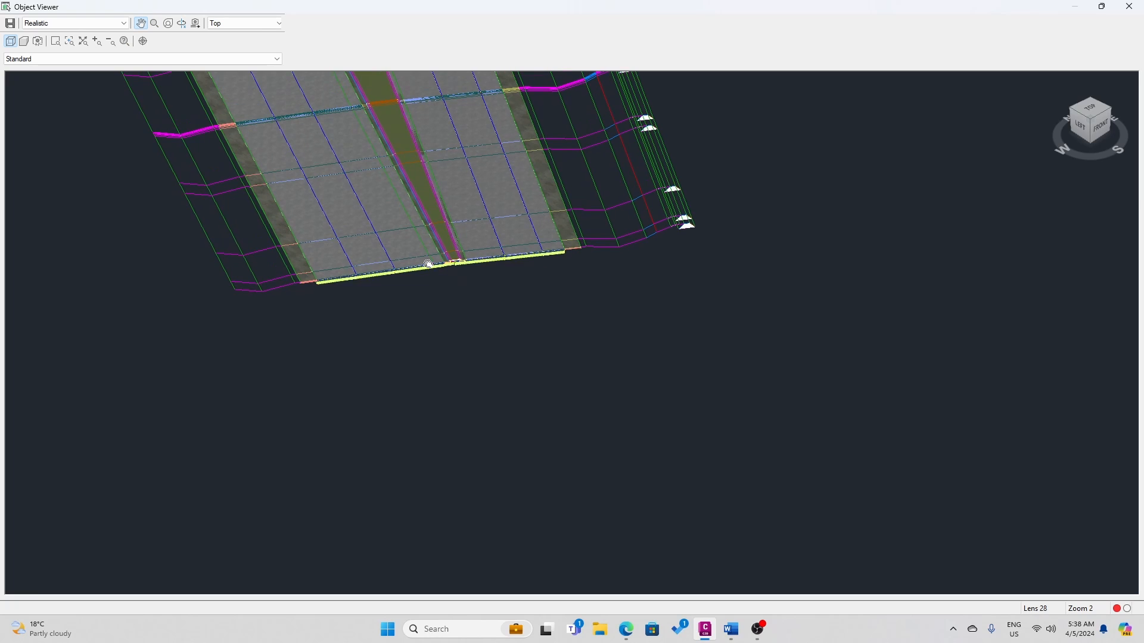
- Inspect the raised median, inner curbs and pavement layers up close at the corridor's end face, and close the Object Viewer
scroll(428, 263, "up", 3)
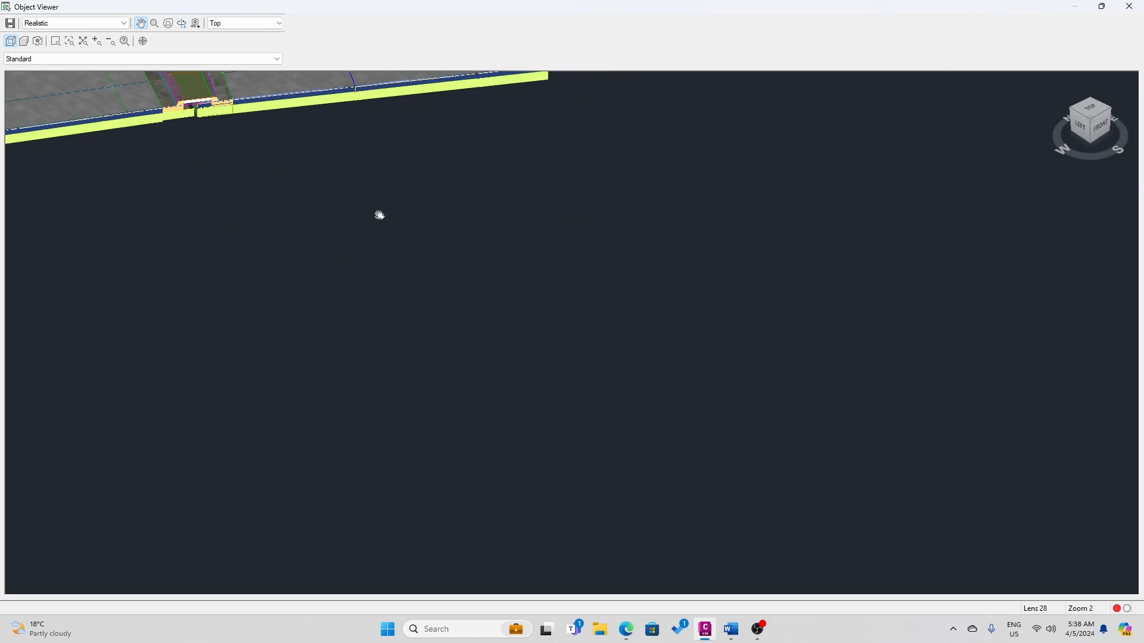
left_click_drag(380, 215, 707, 323)
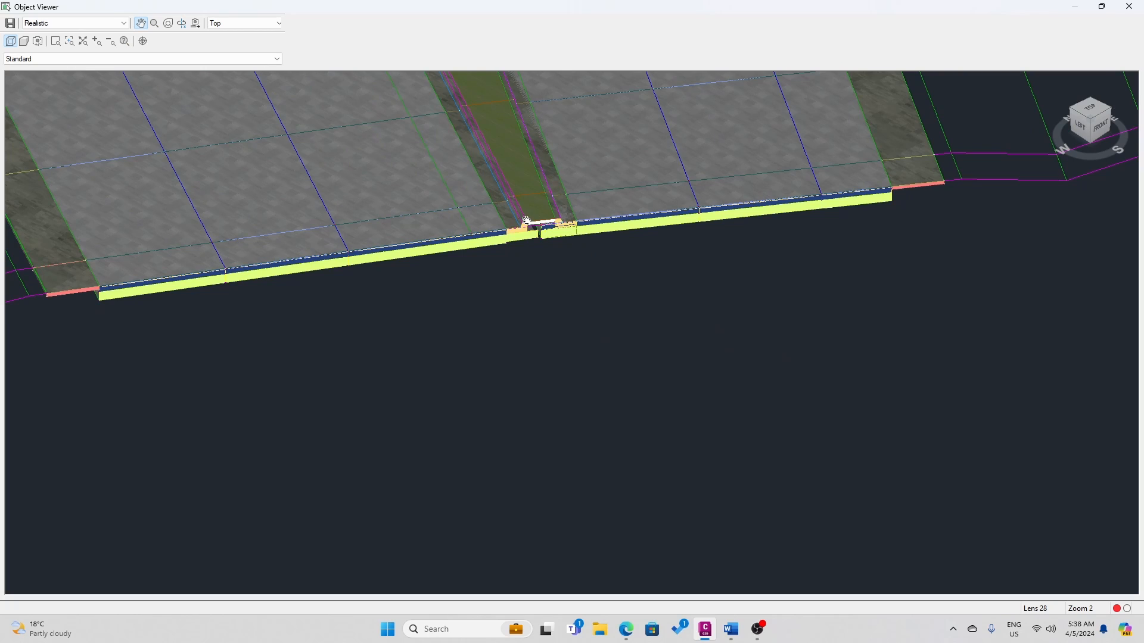
scroll(517, 219, "up", 3)
left_click_drag(511, 200, 715, 341)
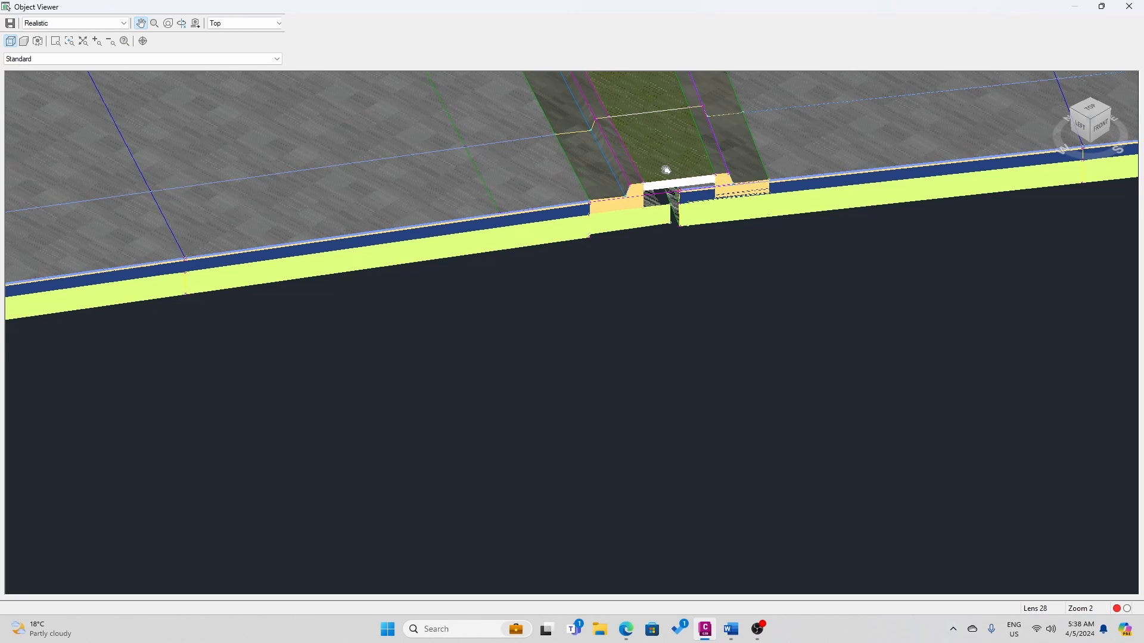
scroll(666, 170, "down", 2)
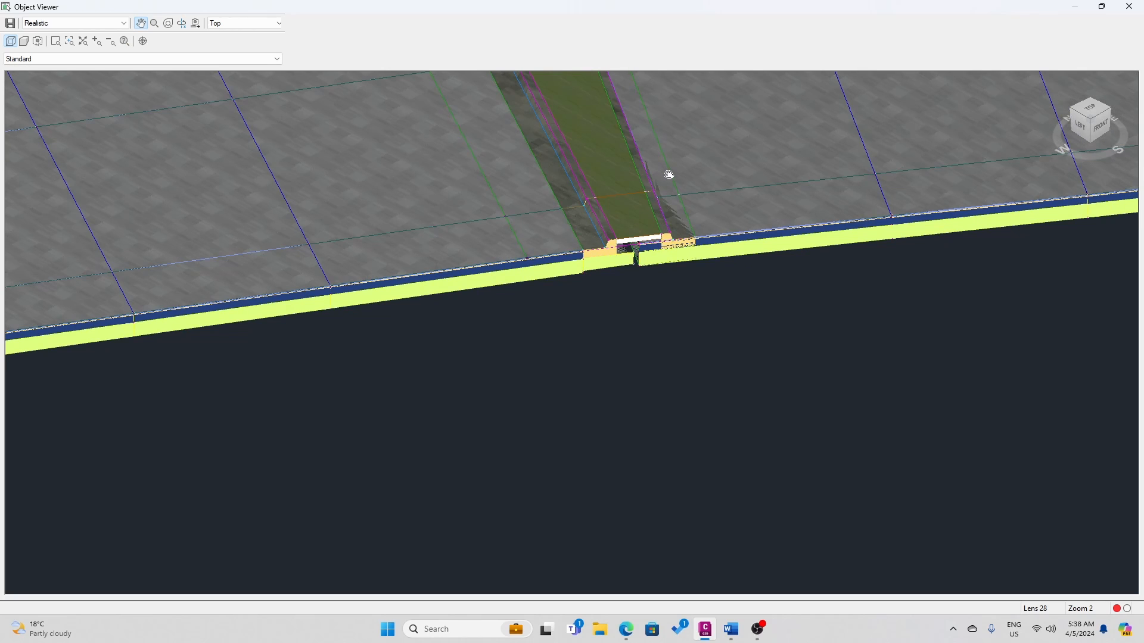
left_click_drag(668, 174, 764, 251)
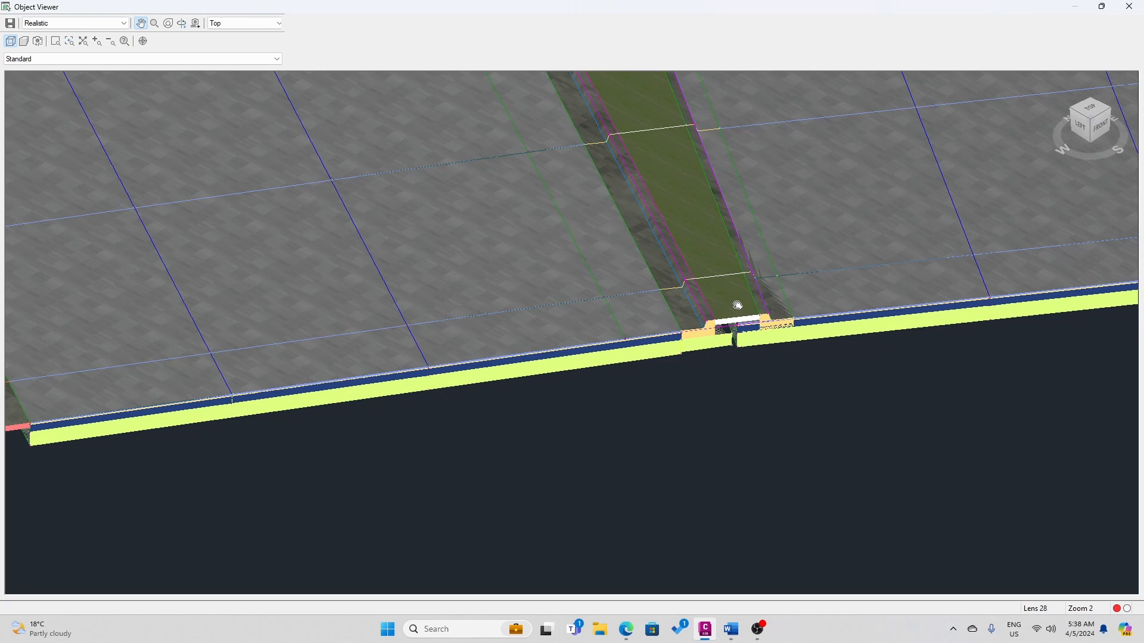
right_click(734, 306)
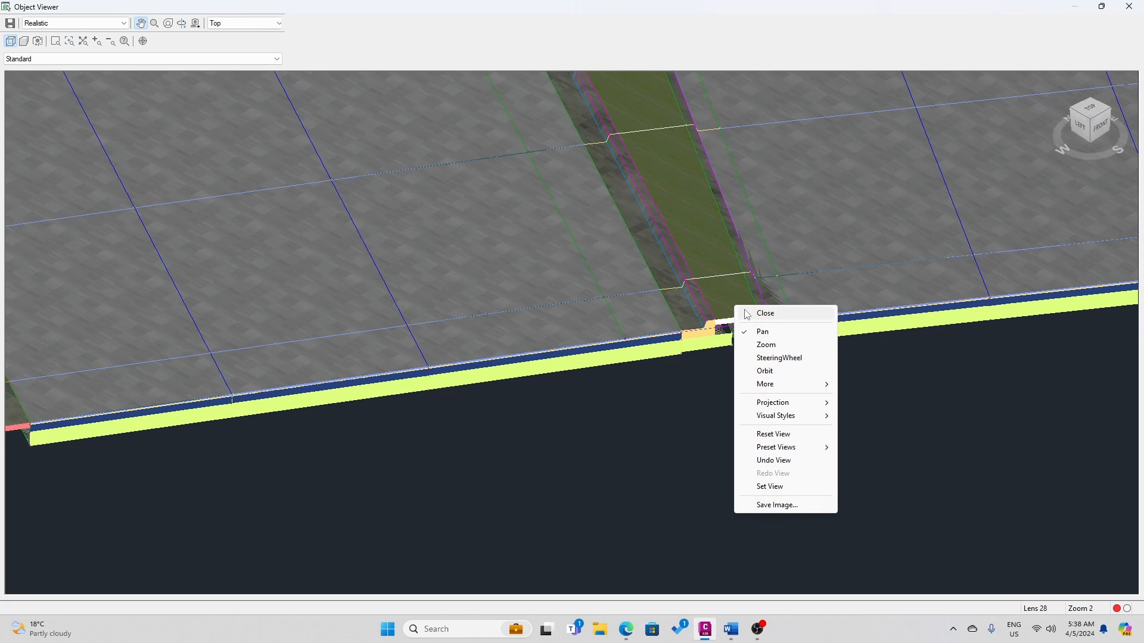
left_click(746, 311)
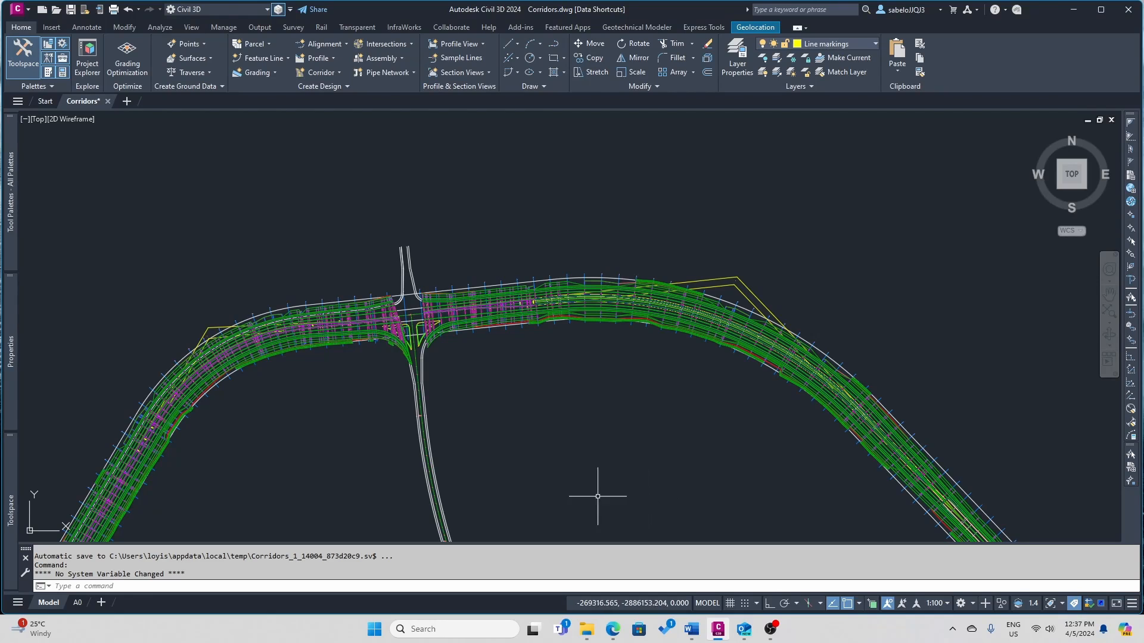
- Switch to File Explorer, browse All Design Workflows through the Civil 3D folder into Alignments, and minimise the window
mouse_move(410, 327)
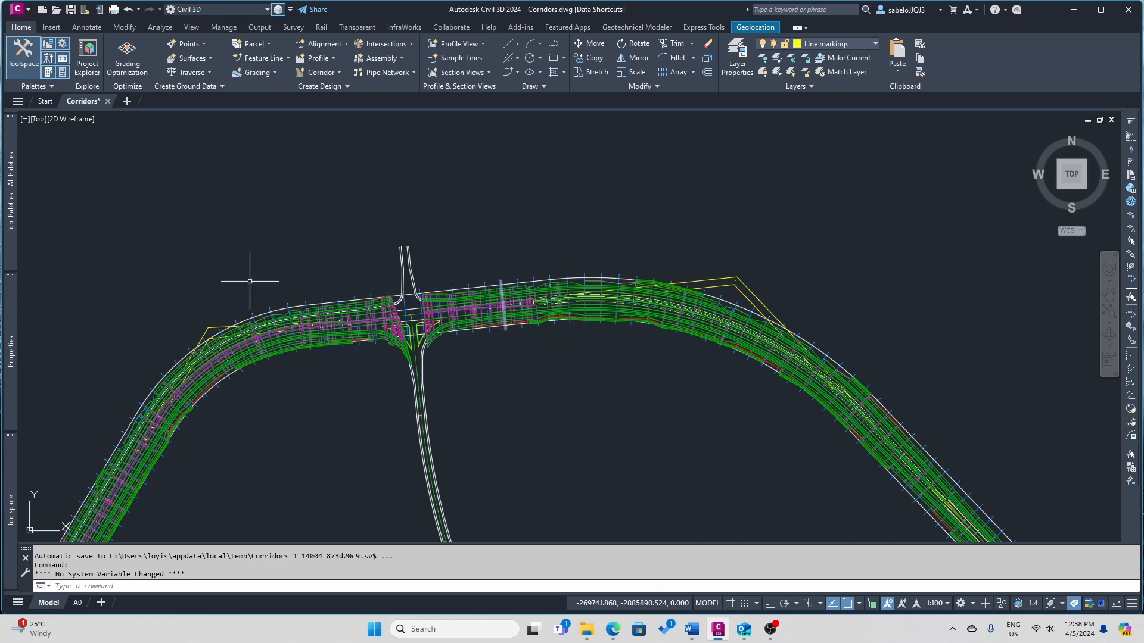
mouse_move(8, 241)
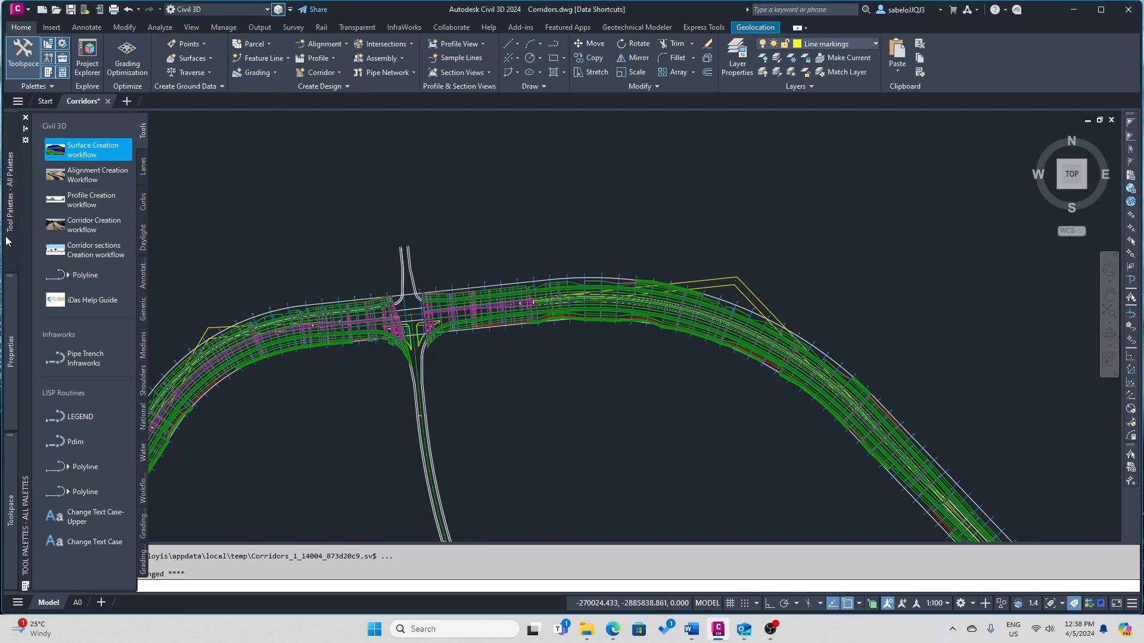
left_click(90, 220)
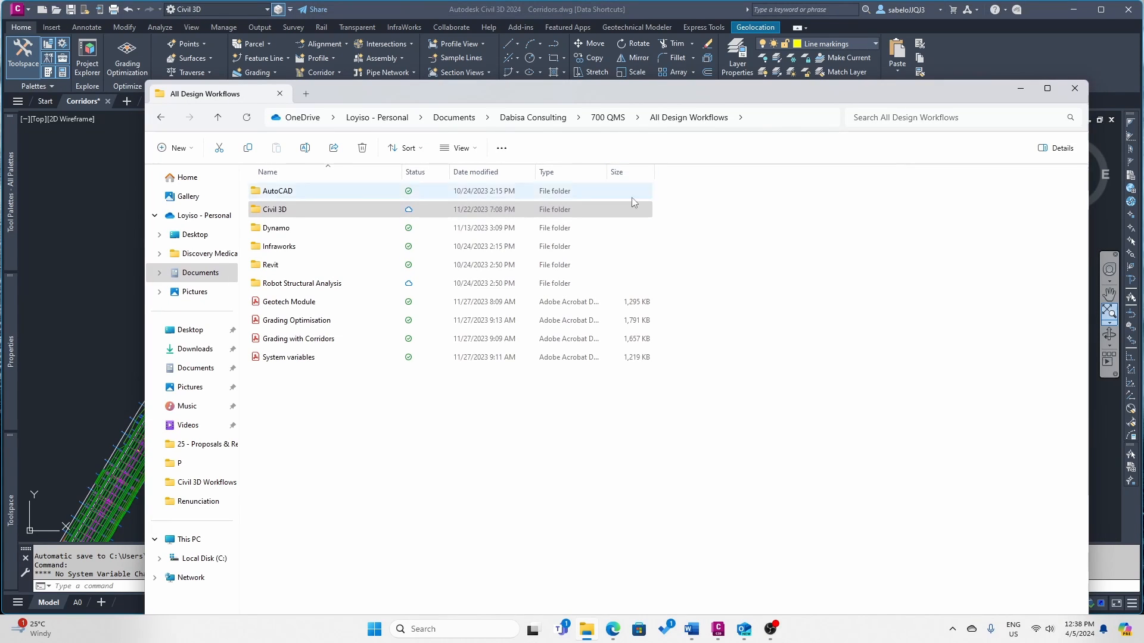
left_click(286, 211)
double_click(257, 209)
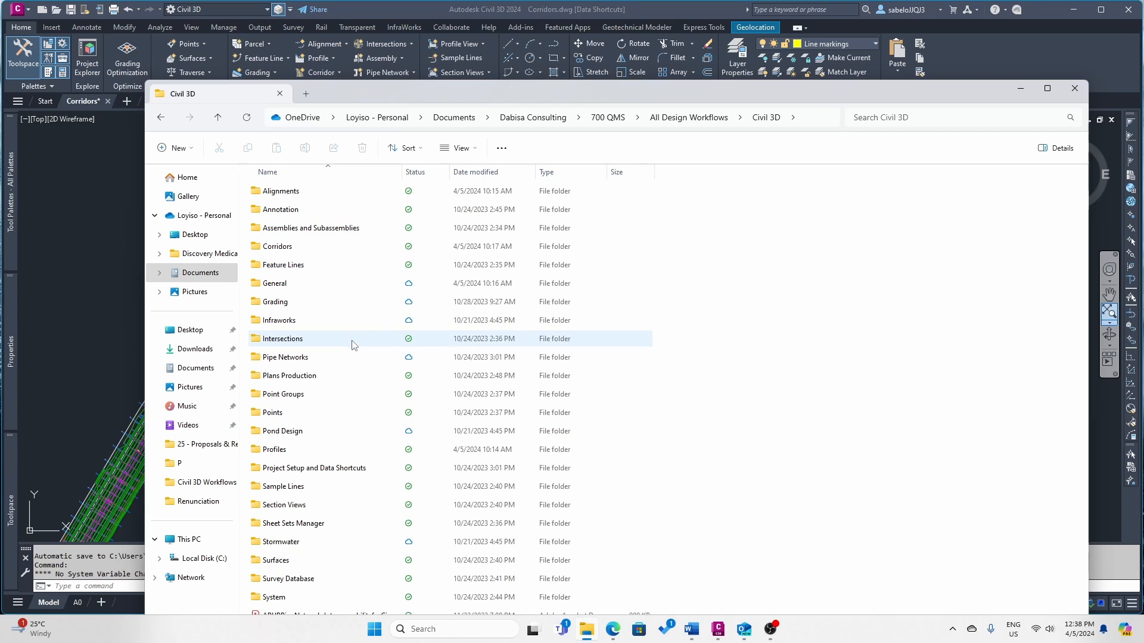
left_click_drag(522, 92, 514, 14)
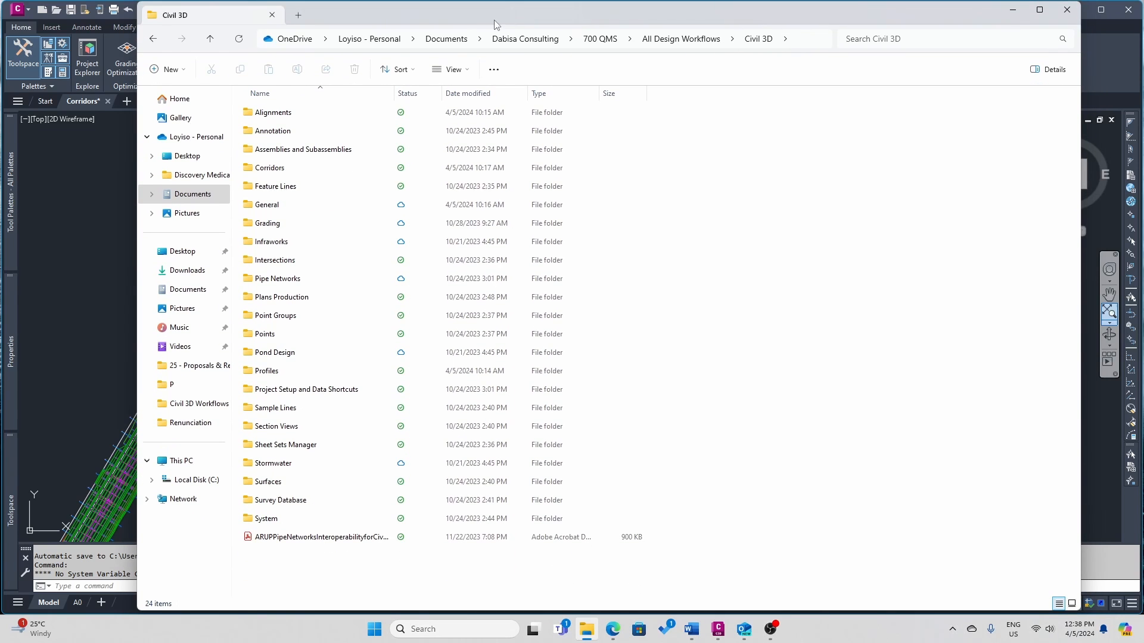
double_click(285, 113)
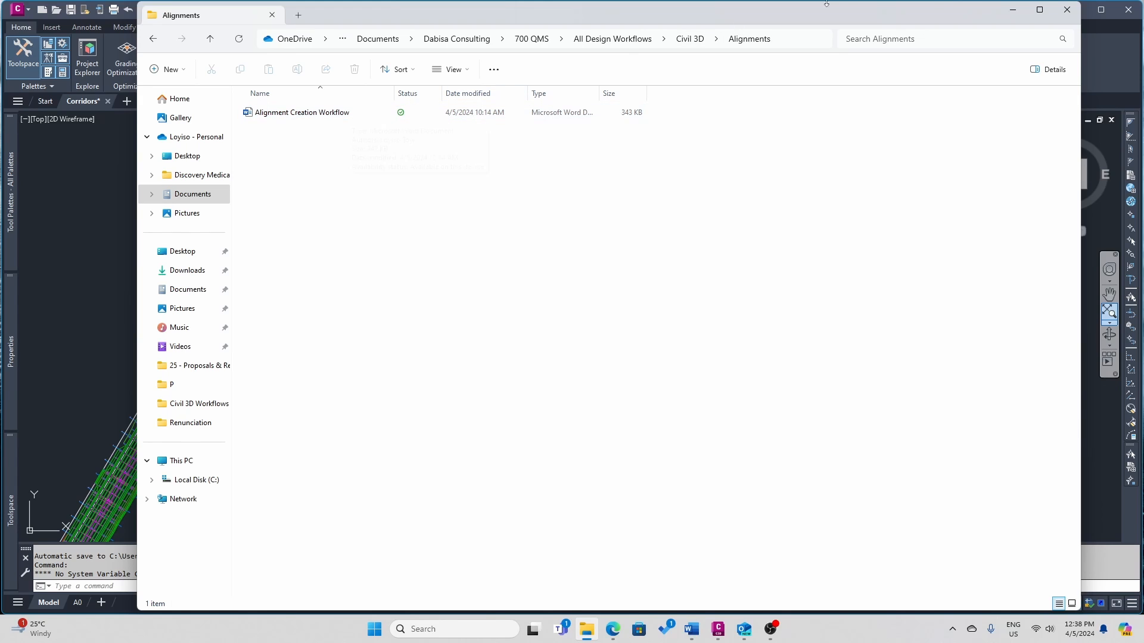
left_click(1012, 11)
- Open the Alignment Creation and Surface Creation workflow documents and close the All tools pane in the PDF viewer
mouse_move(7, 188)
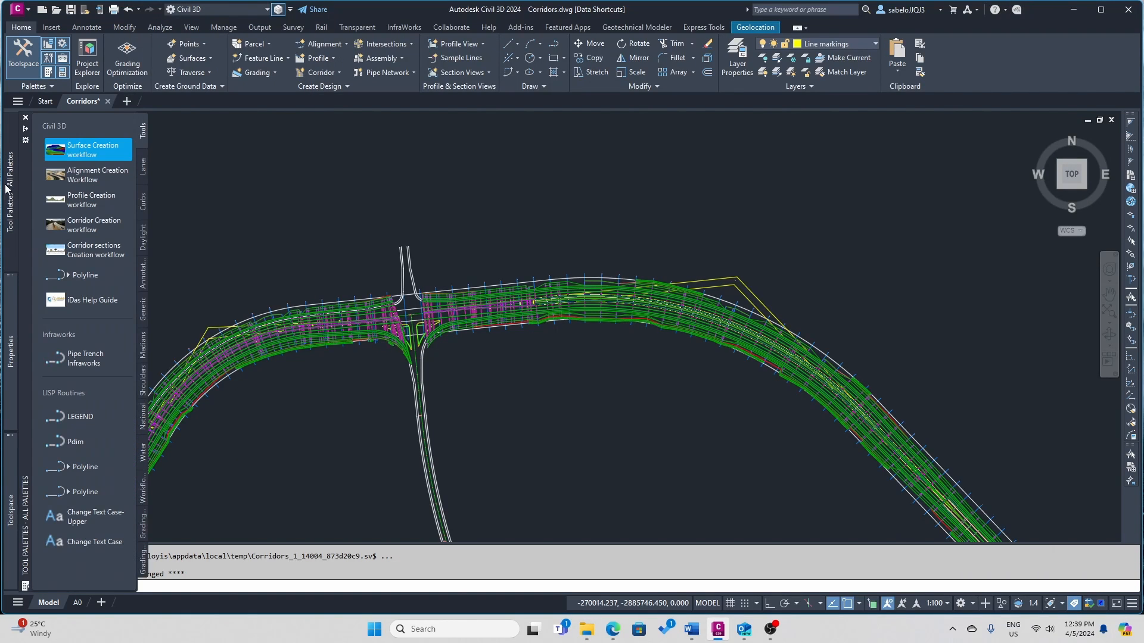
left_click(84, 176)
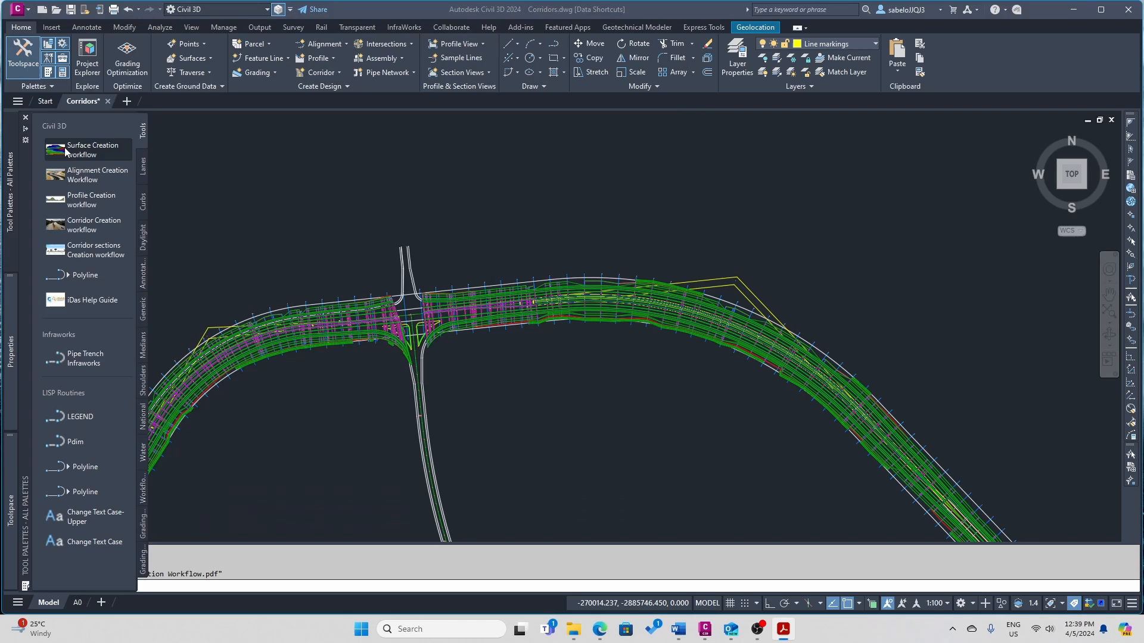
left_click(65, 151)
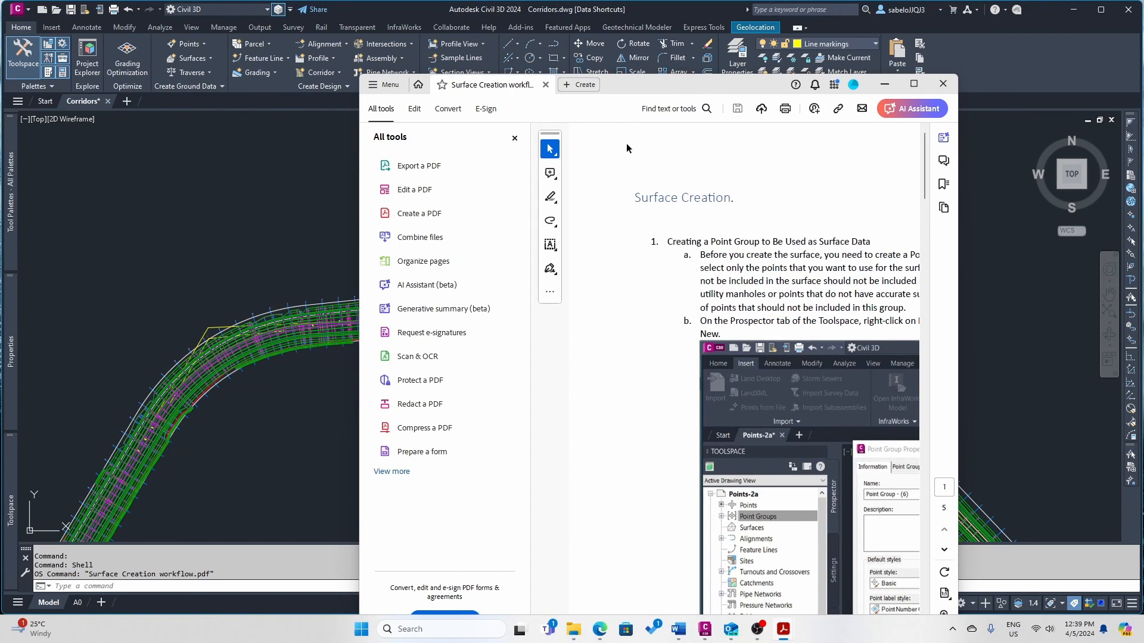
left_click(515, 137)
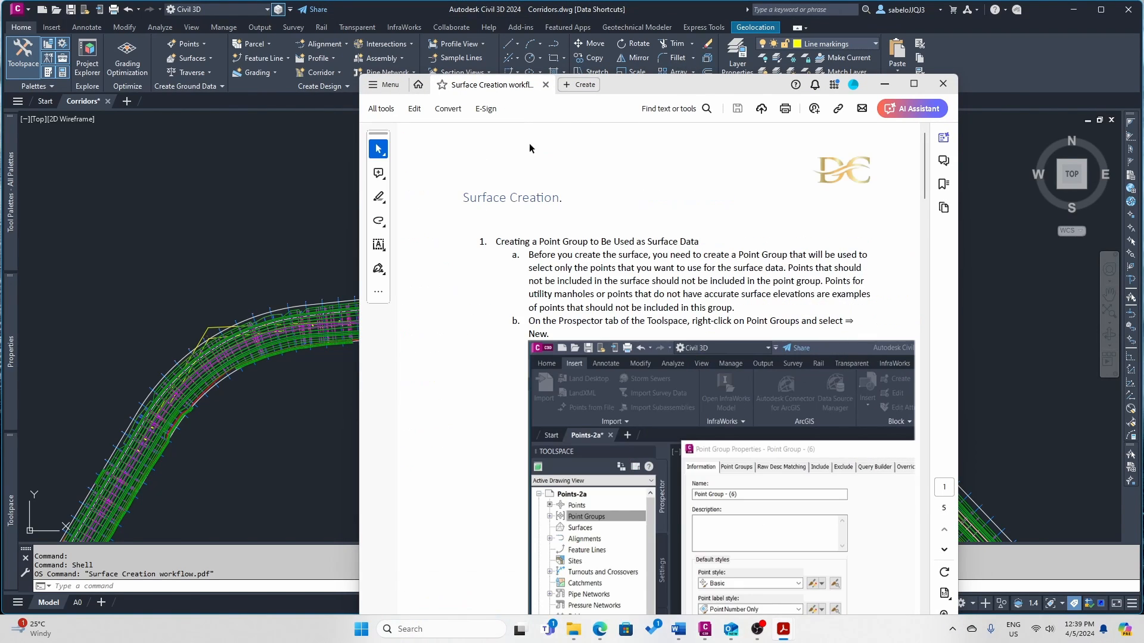
- Skim the Surface Creation and Alignment Creation workflow documents in maximised windows, and close both documents
left_click(913, 83)
scroll(833, 160, "down", 5)
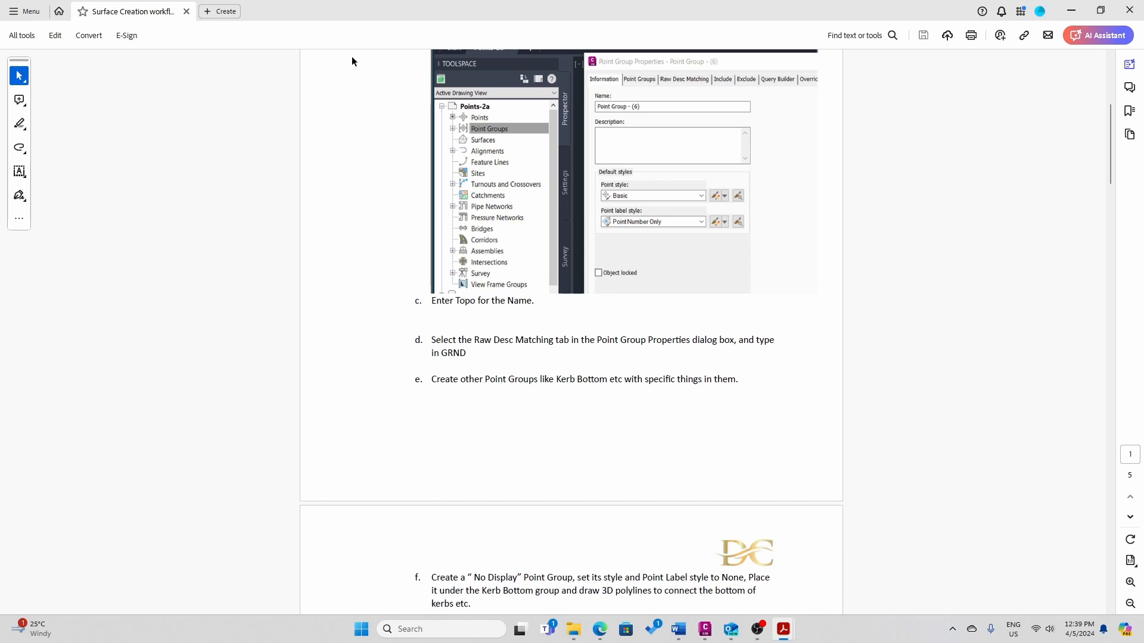
left_click(1129, 10)
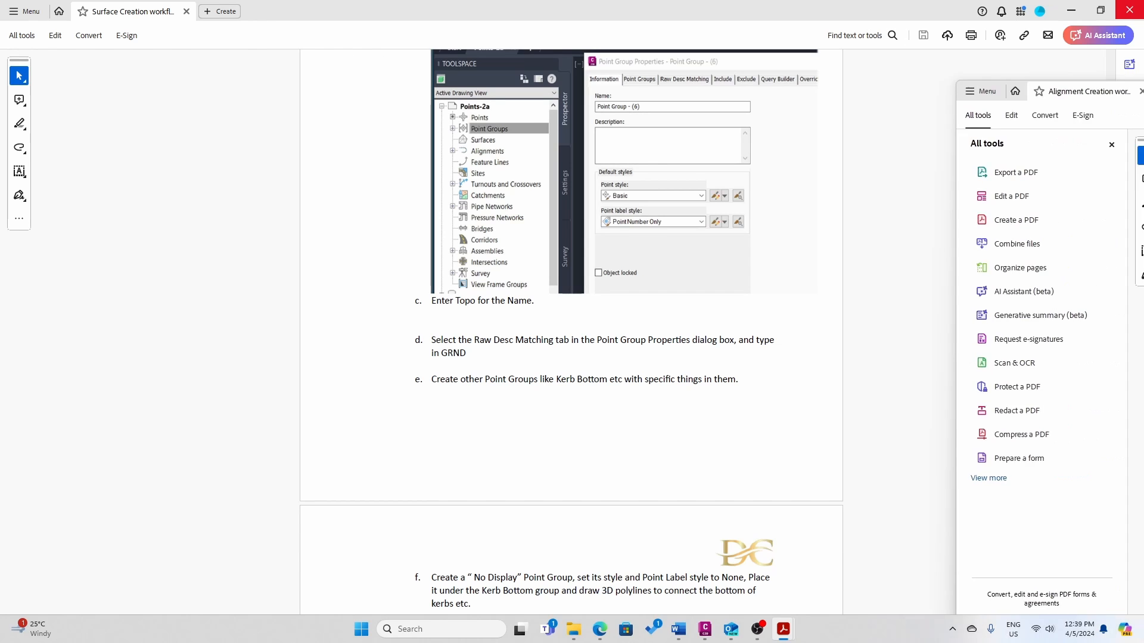
left_click(822, 58)
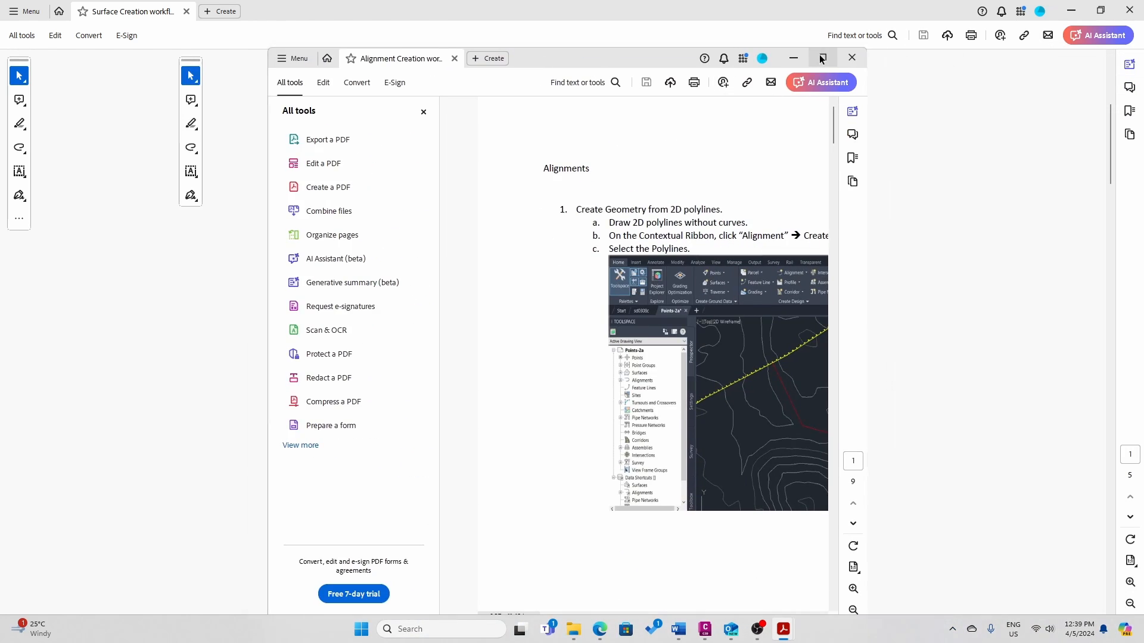
left_click(155, 64)
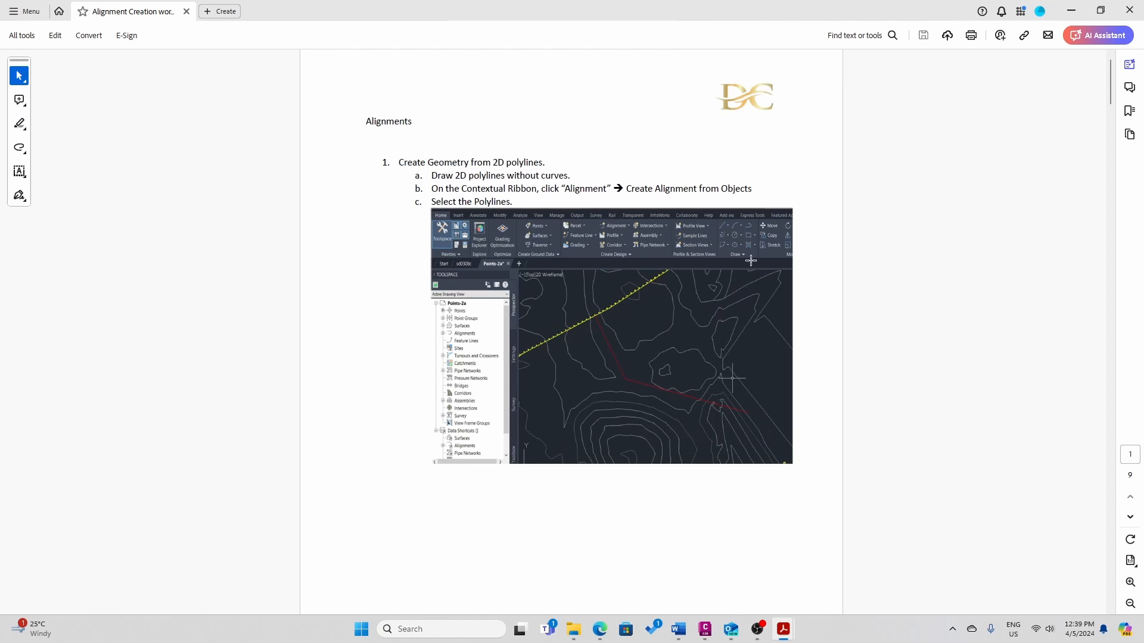
scroll(987, 112, "down", 4)
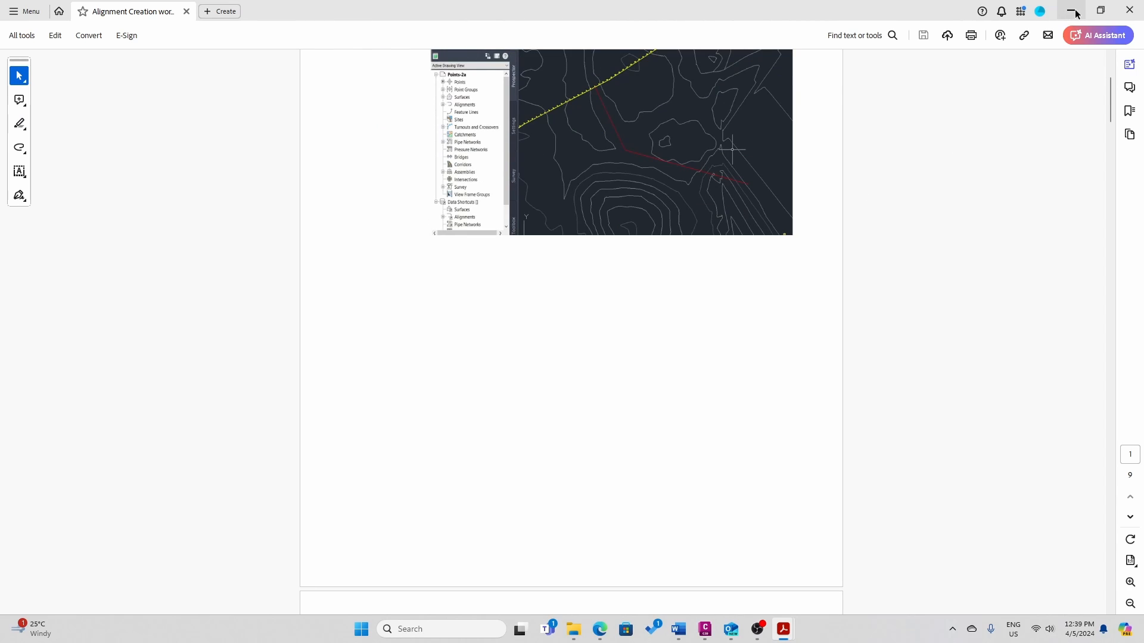
left_click(1129, 13)
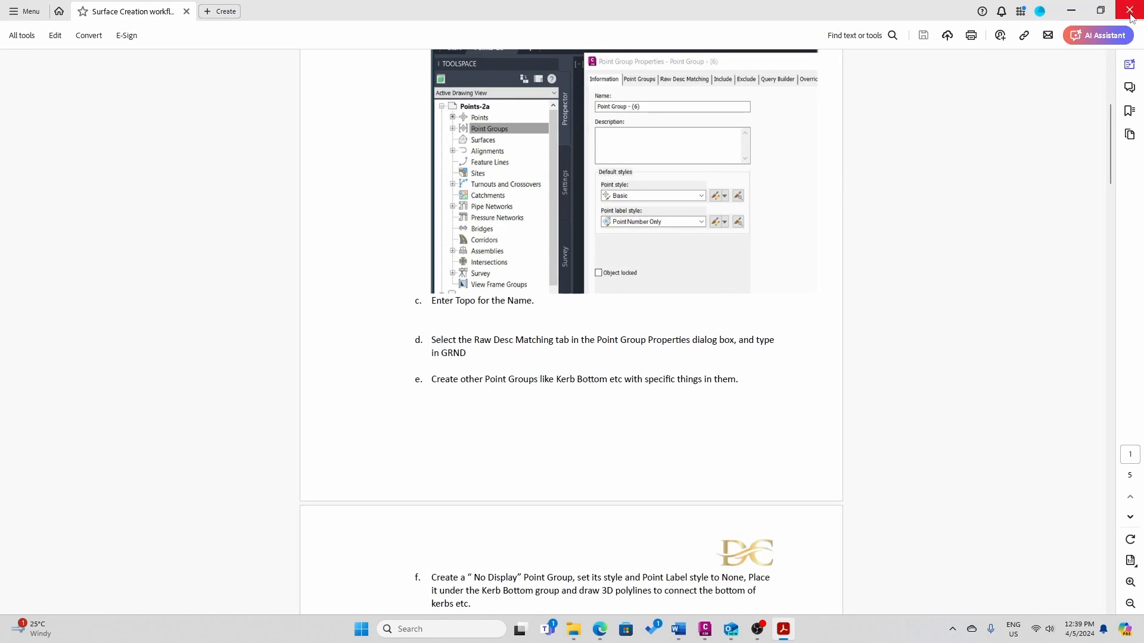
left_click(1130, 13)
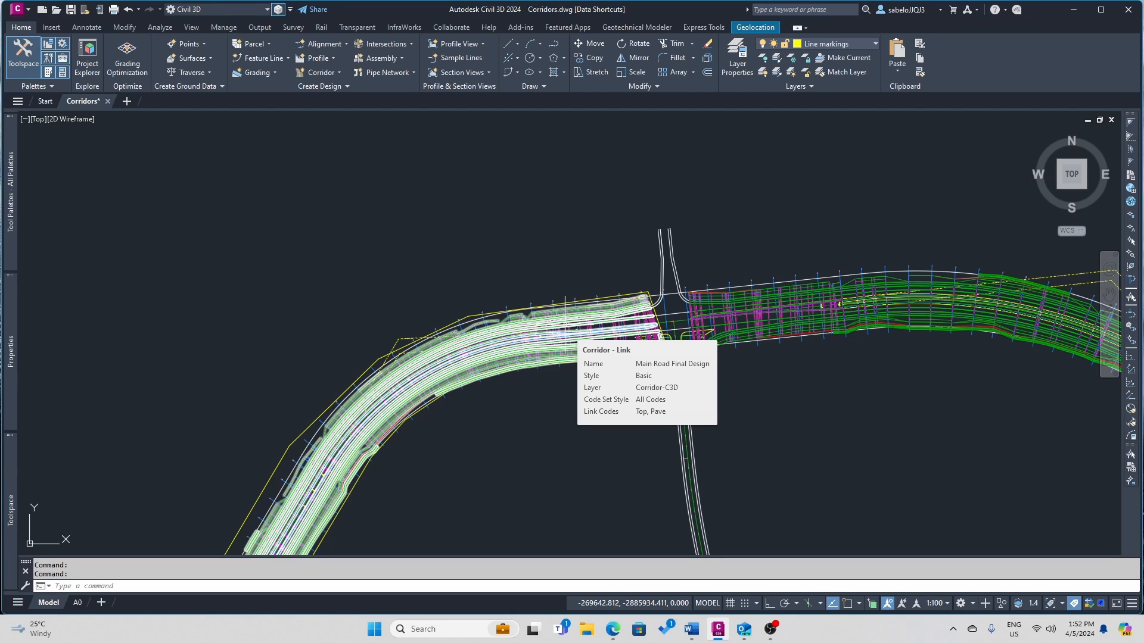
- Open the Main Road Final Design corridor's properties and create a corridor surface named "Traffic median 1 Top"
left_click(565, 324)
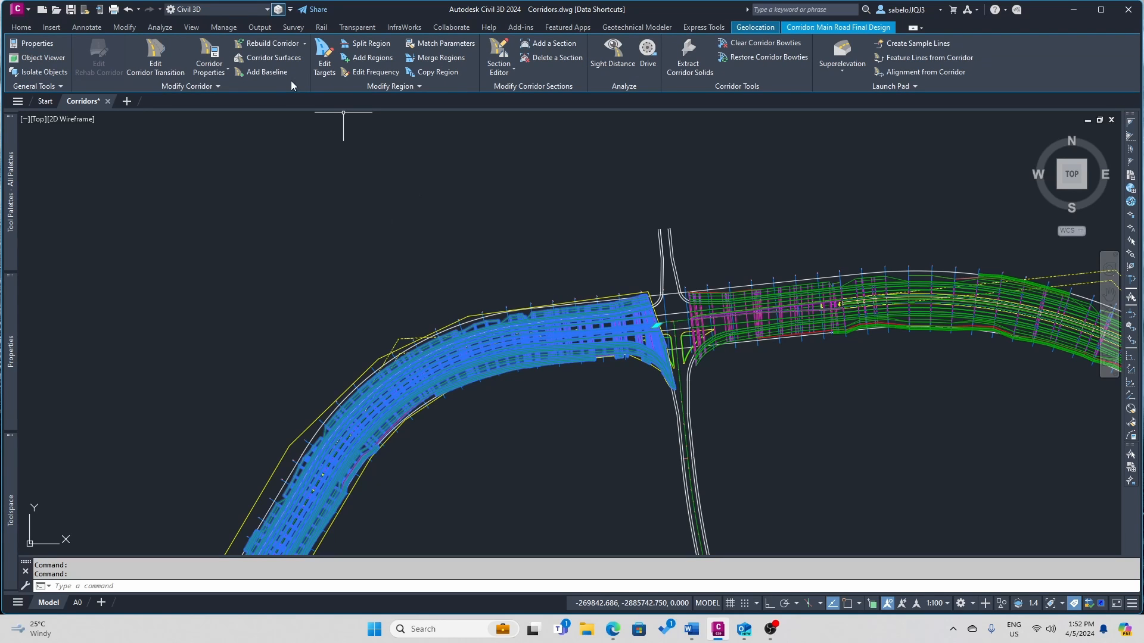
left_click(210, 69)
left_click(225, 99)
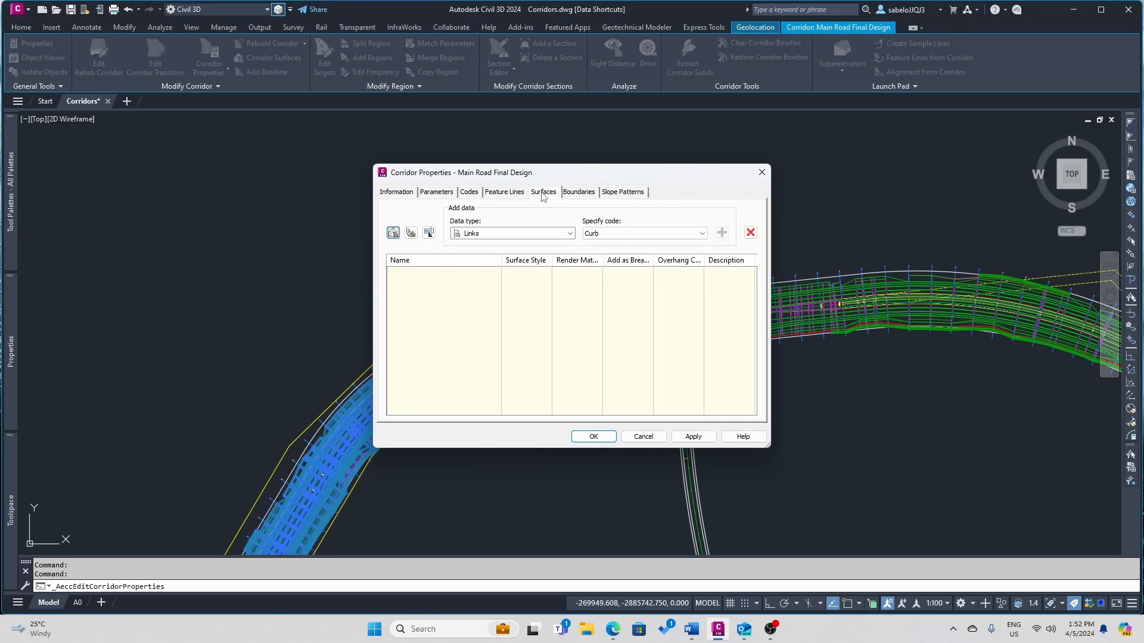
left_click(393, 233)
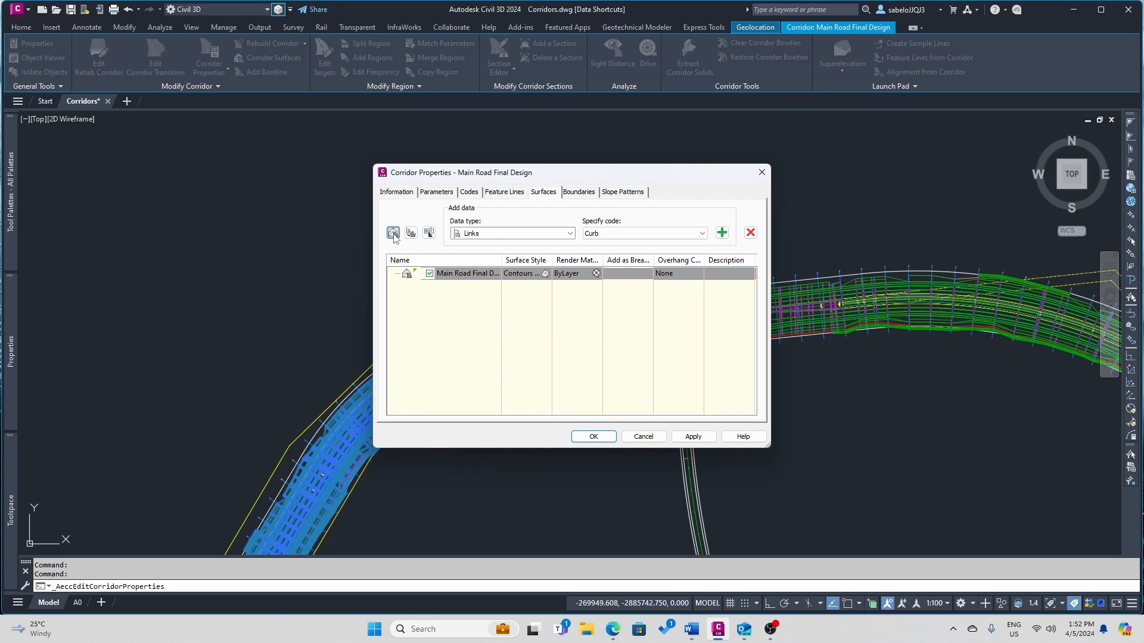
double_click(447, 274)
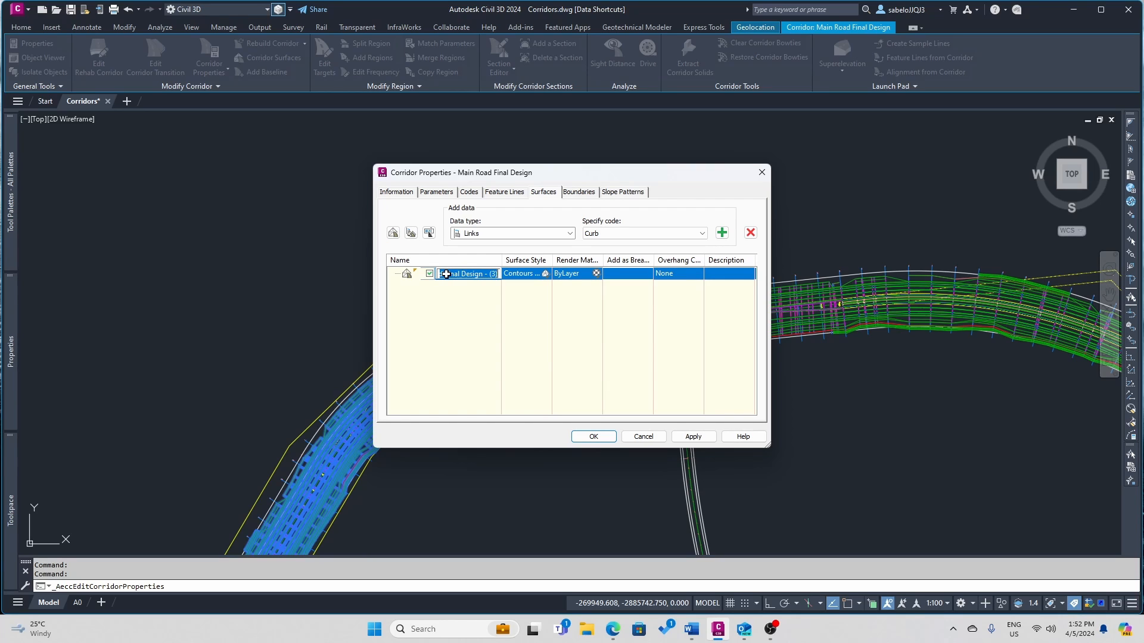
key("BackSpace")
type("Traffic median 1 Top")
- Add the Top link code as data for the Traffic median 1 Top surface and include it as breaklines
left_click(703, 234)
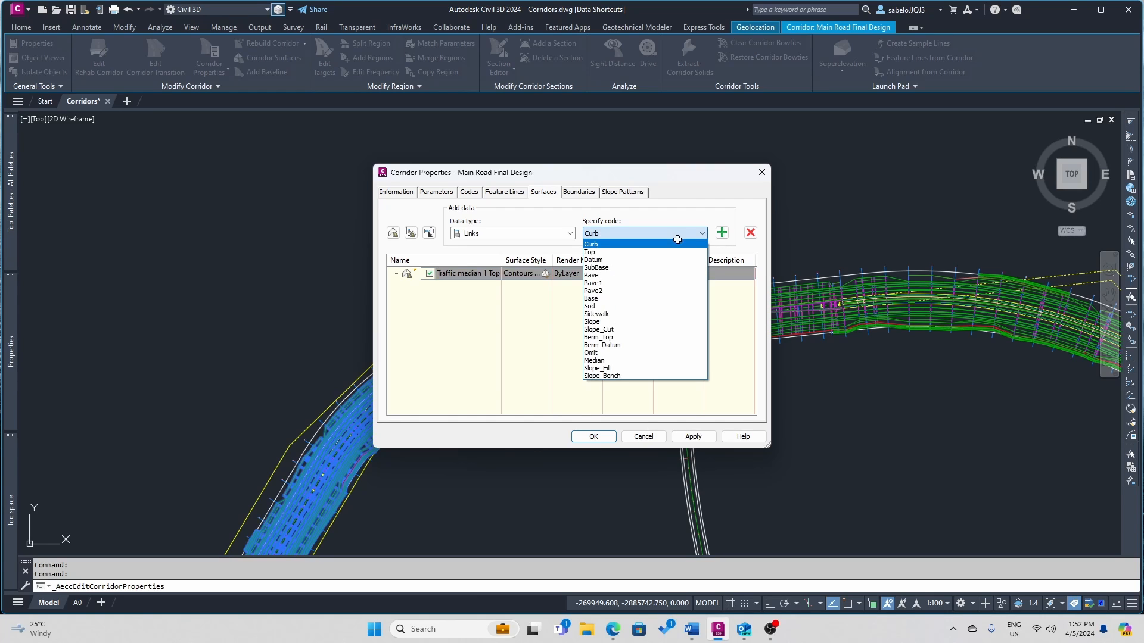
left_click(626, 252)
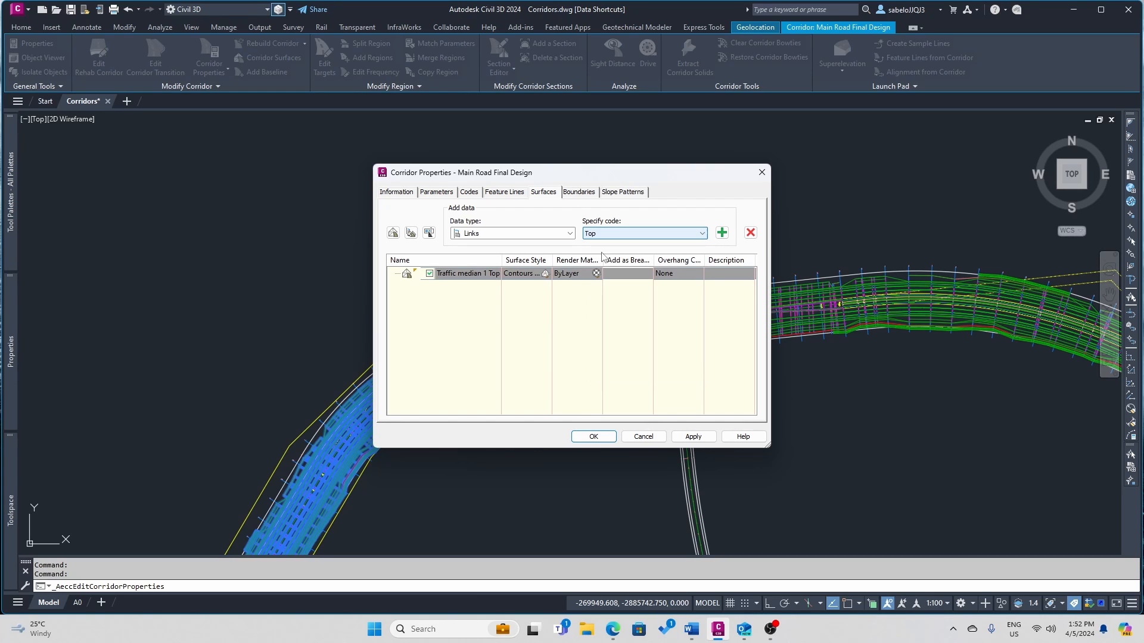
left_click(722, 233)
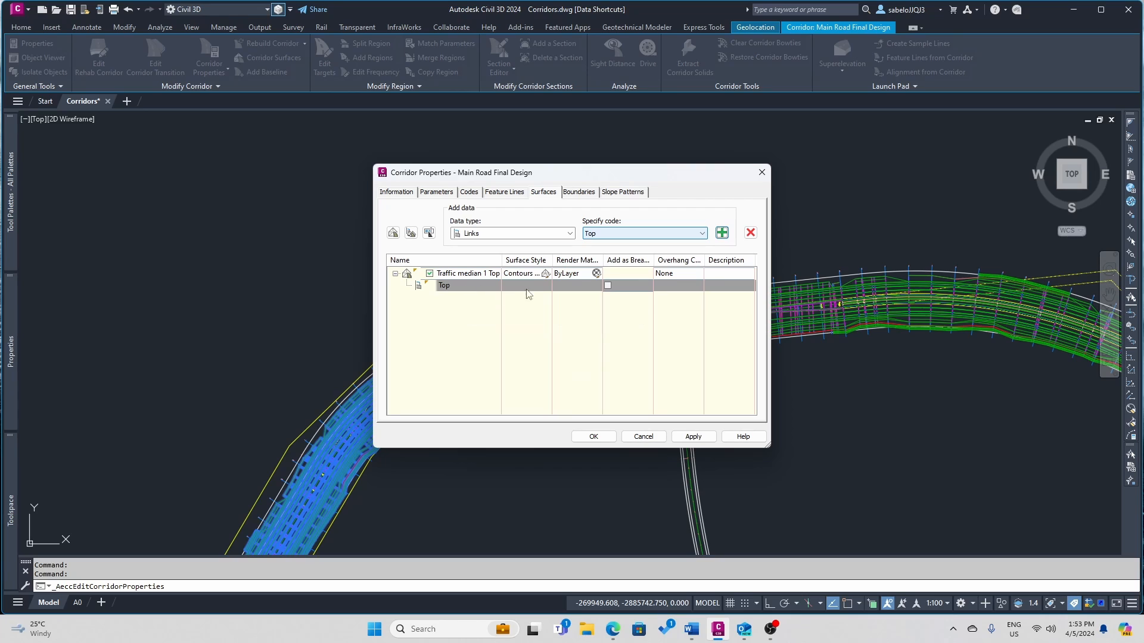
left_click(607, 285)
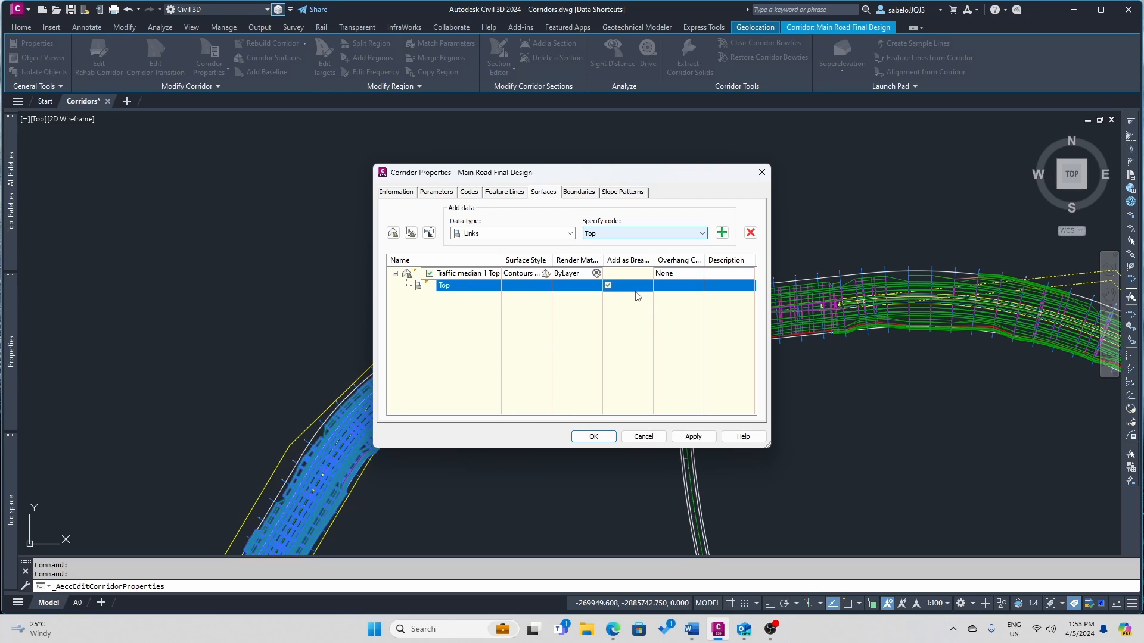
- Add an outside boundary to the Traffic median 1 Top surface from the yellow polygon surrounding the western corridor stretch
left_click(580, 192)
left_click(444, 227)
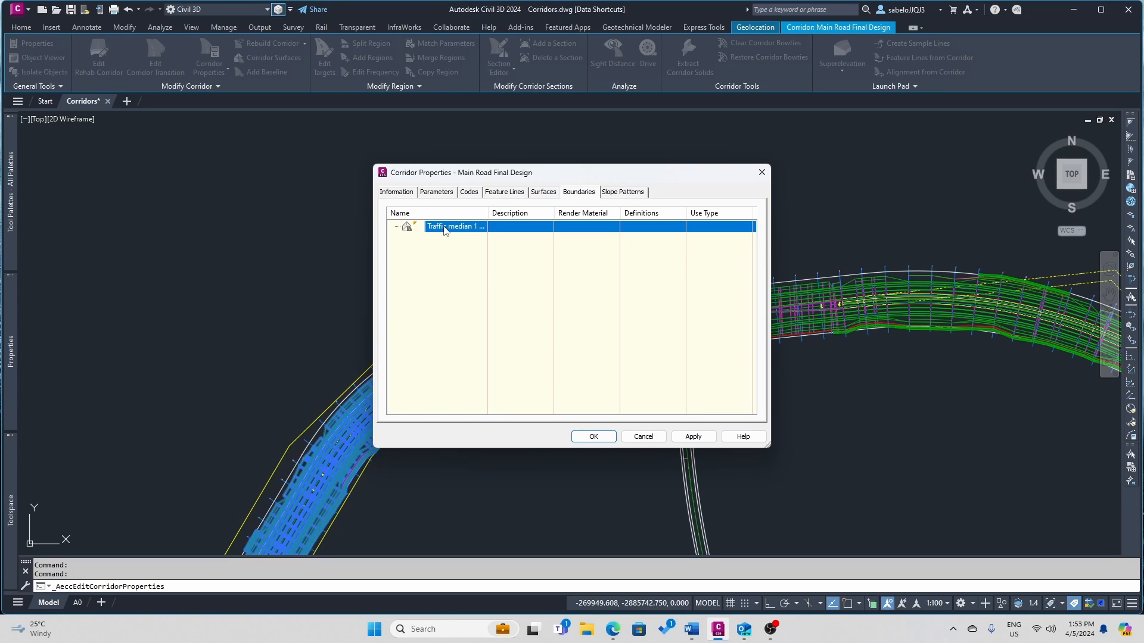
right_click(444, 229)
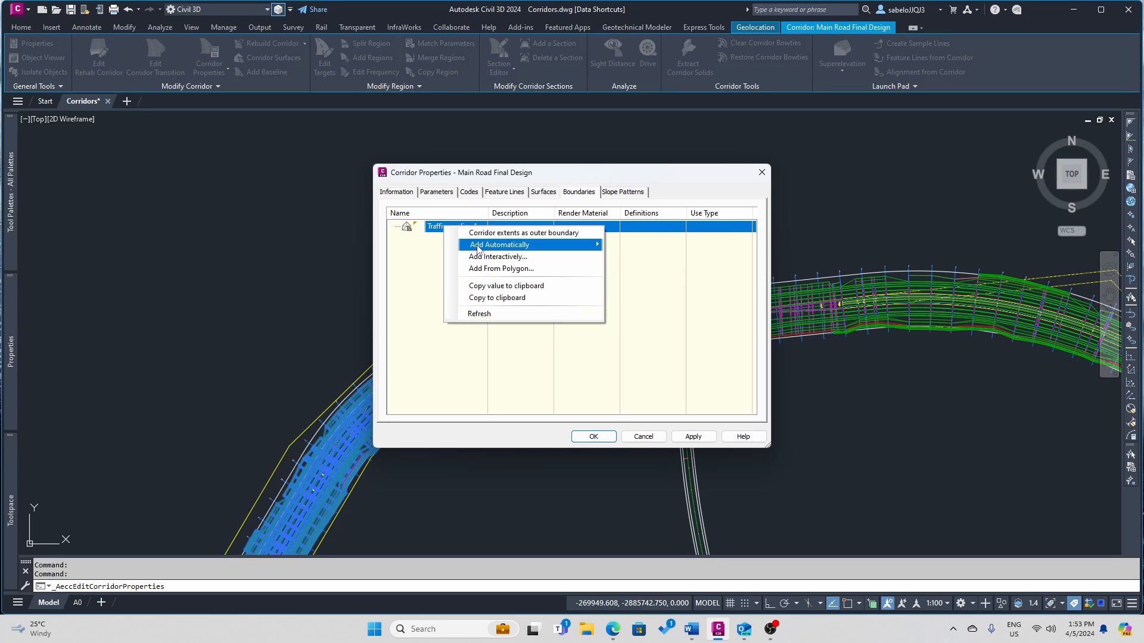
left_click(484, 269)
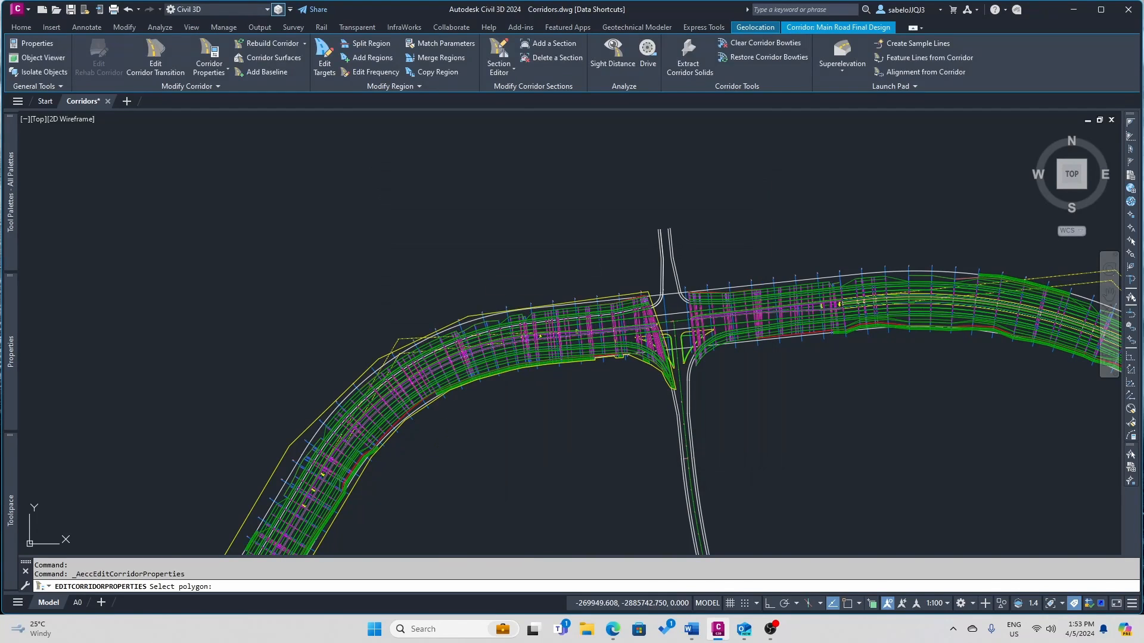
left_click(305, 433)
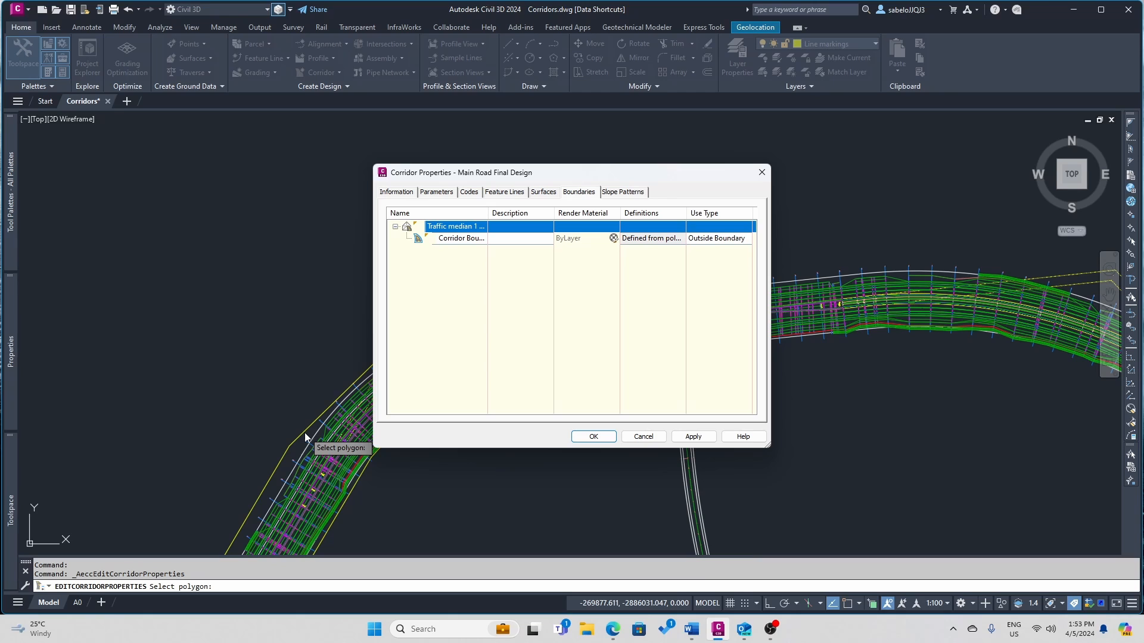
- Set the Traffic median 1 Top surface's style to Triangles | Contours | 0.5m and 1m
left_click(537, 196)
left_click(546, 274)
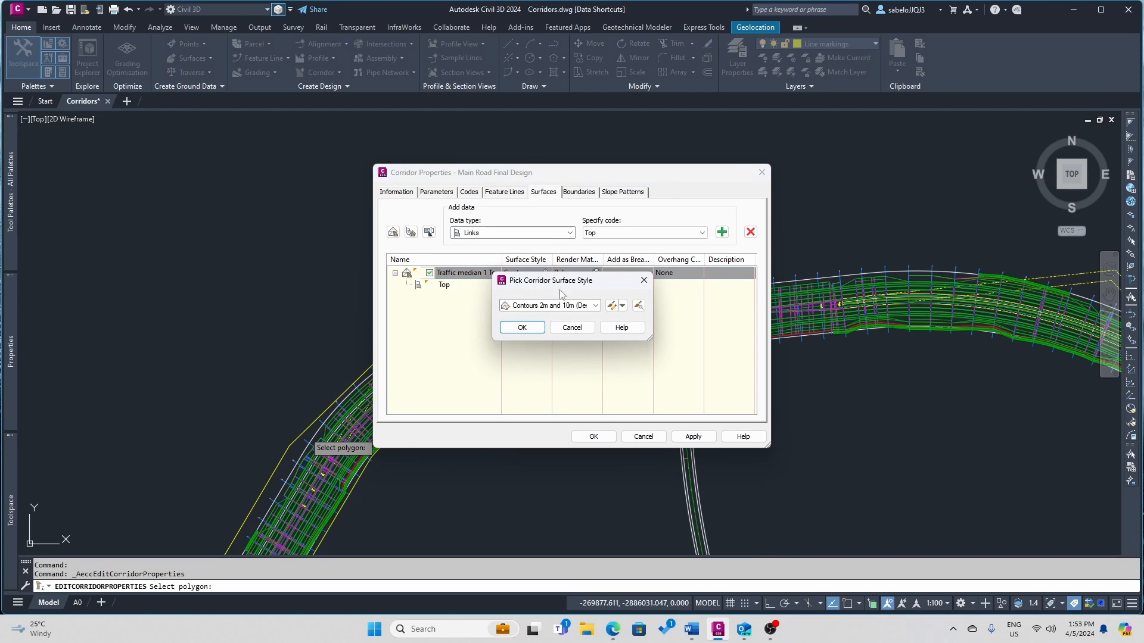
left_click(596, 305)
scroll(553, 441, "down", 2)
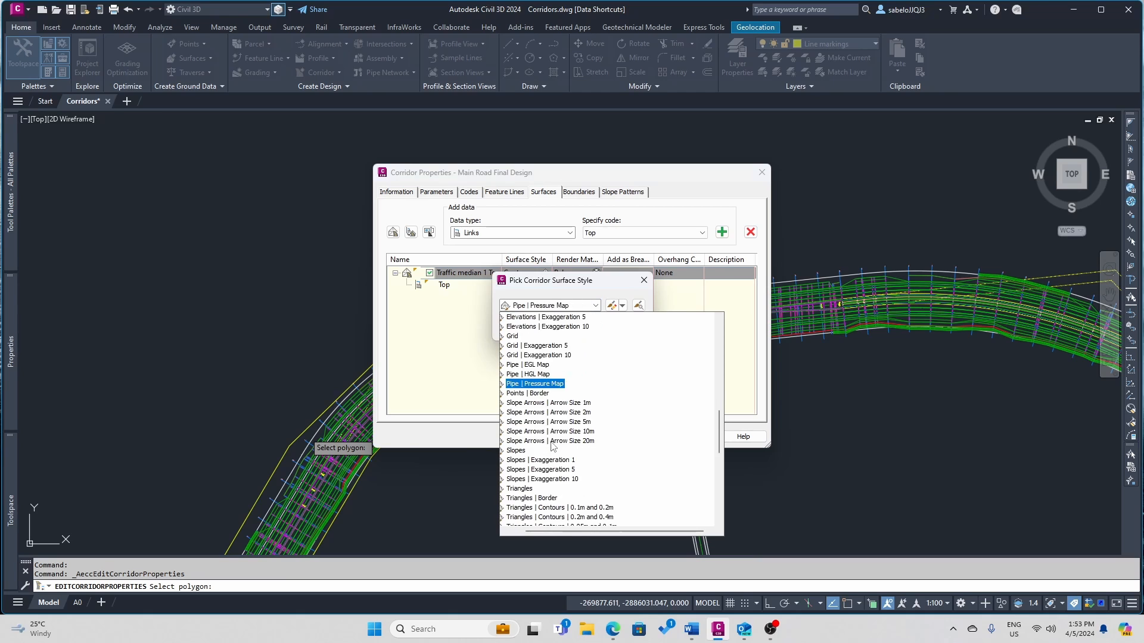
scroll(553, 446, "down", 2)
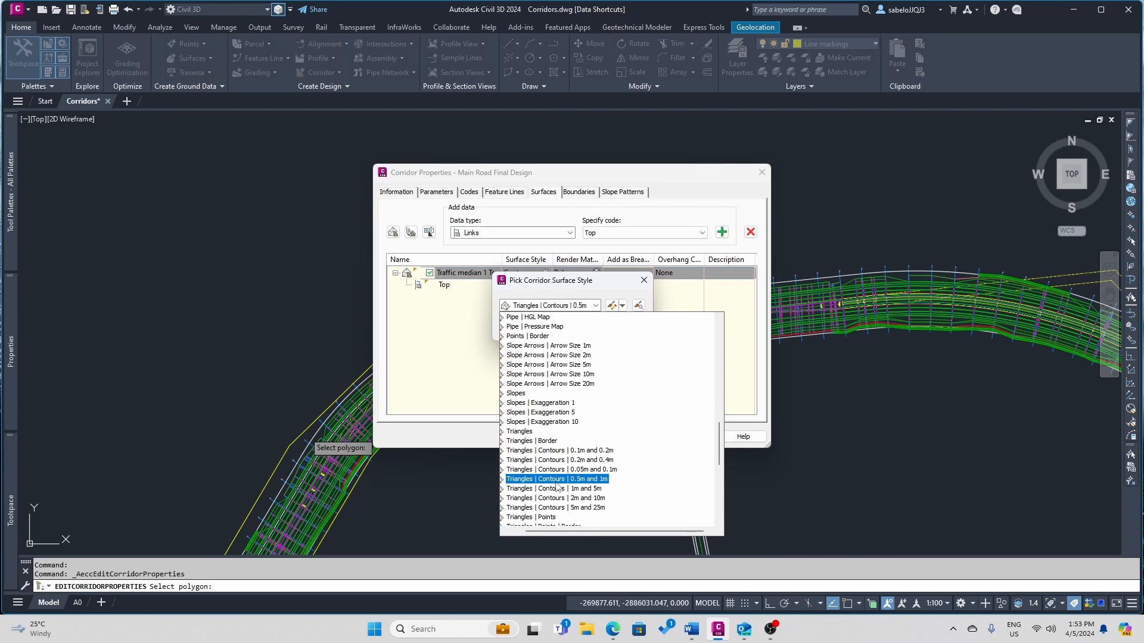
left_click(552, 480)
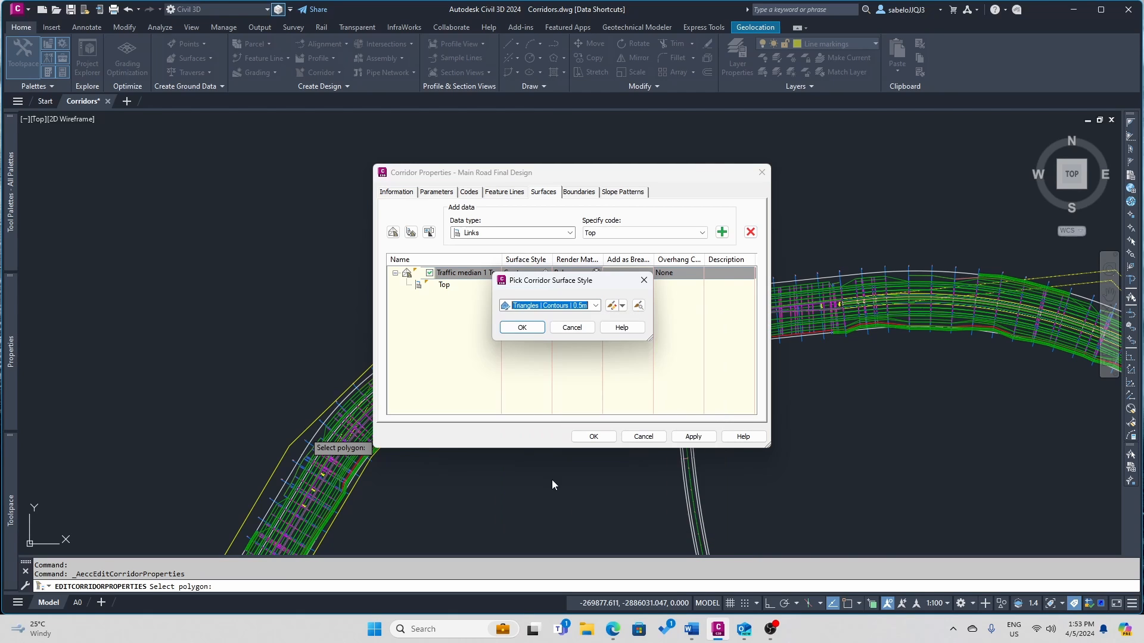
left_click(524, 327)
- Accept the corridor property changes, rebuild the corridor, and close the Event Viewer
left_click(594, 437)
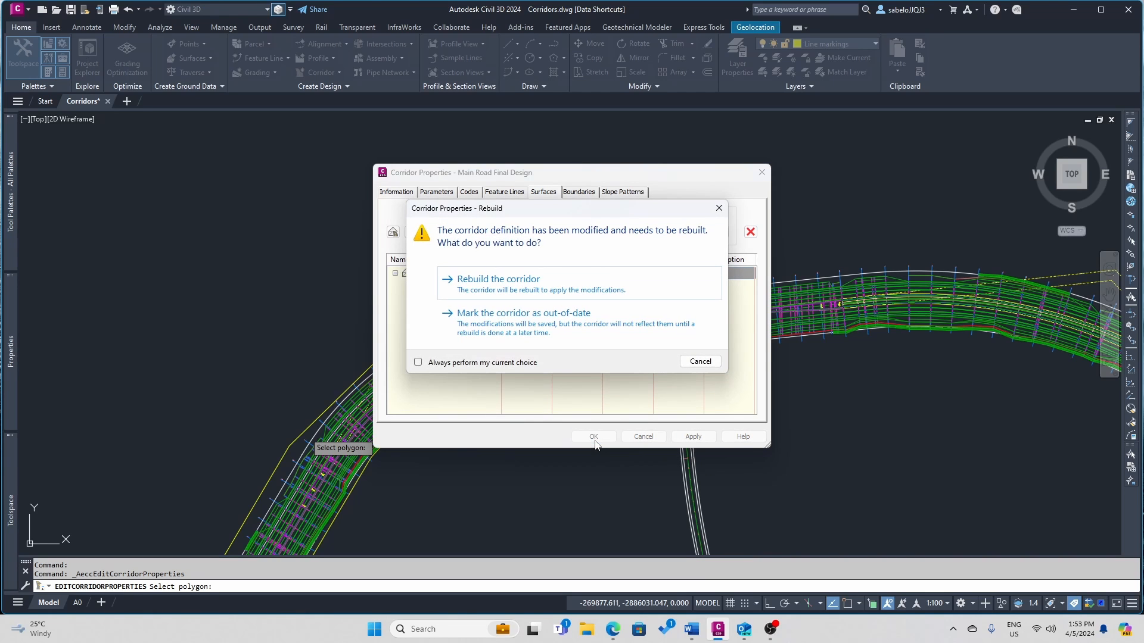
left_click(496, 279)
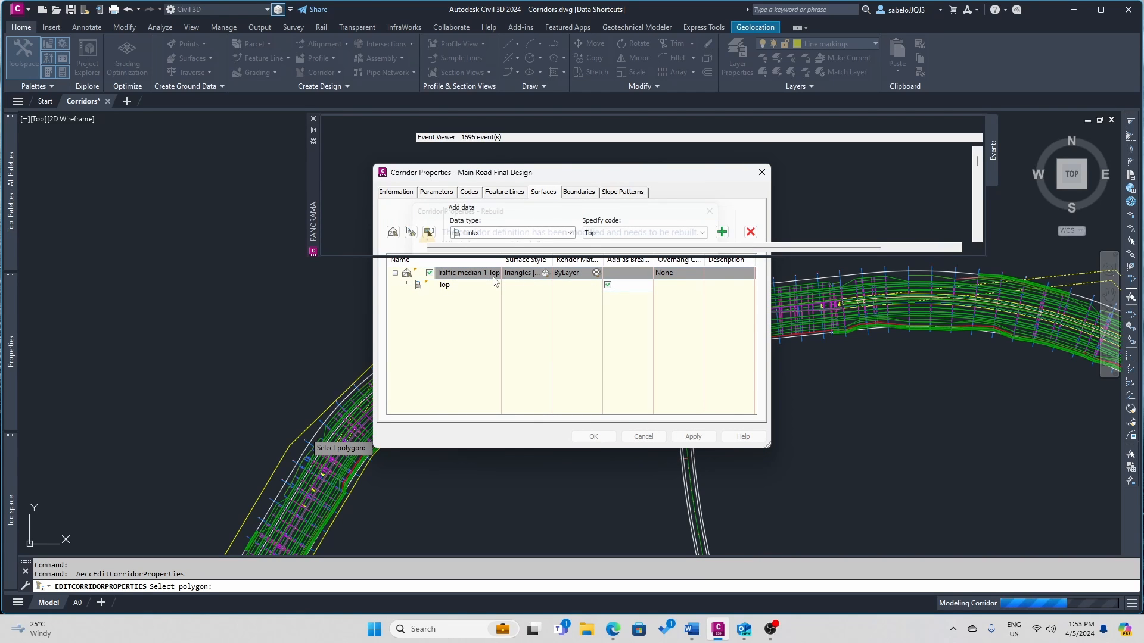
left_click(314, 119)
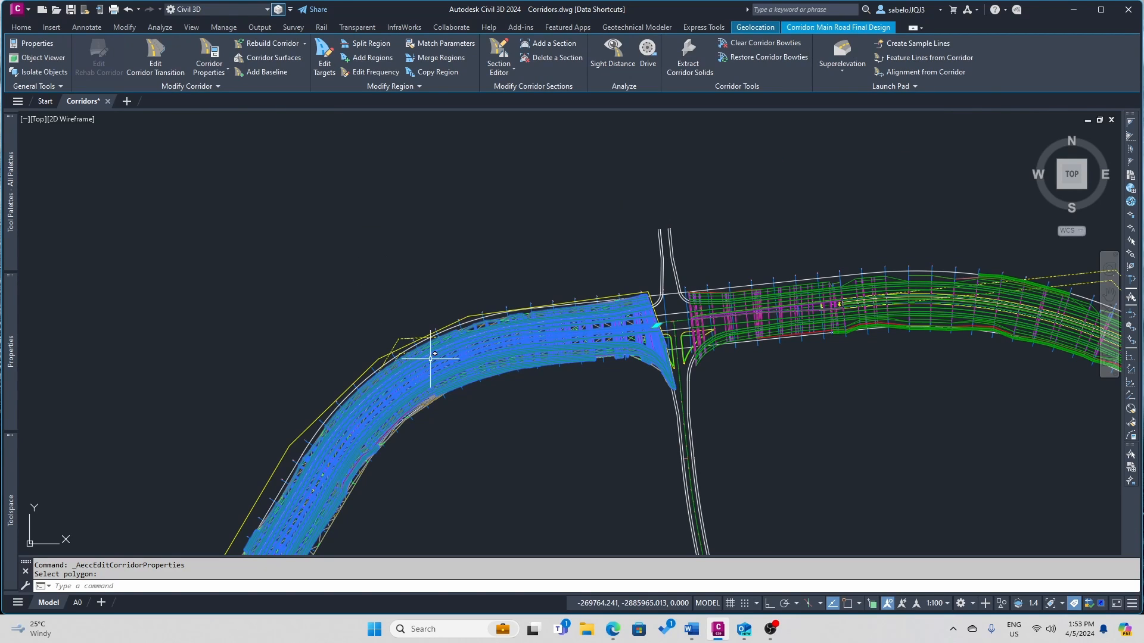
- Open the corridor together with its Traffic median 1 Top surface in the Object Viewer and examine the median strip's triangulation near the southern end
mouse_move(435, 354)
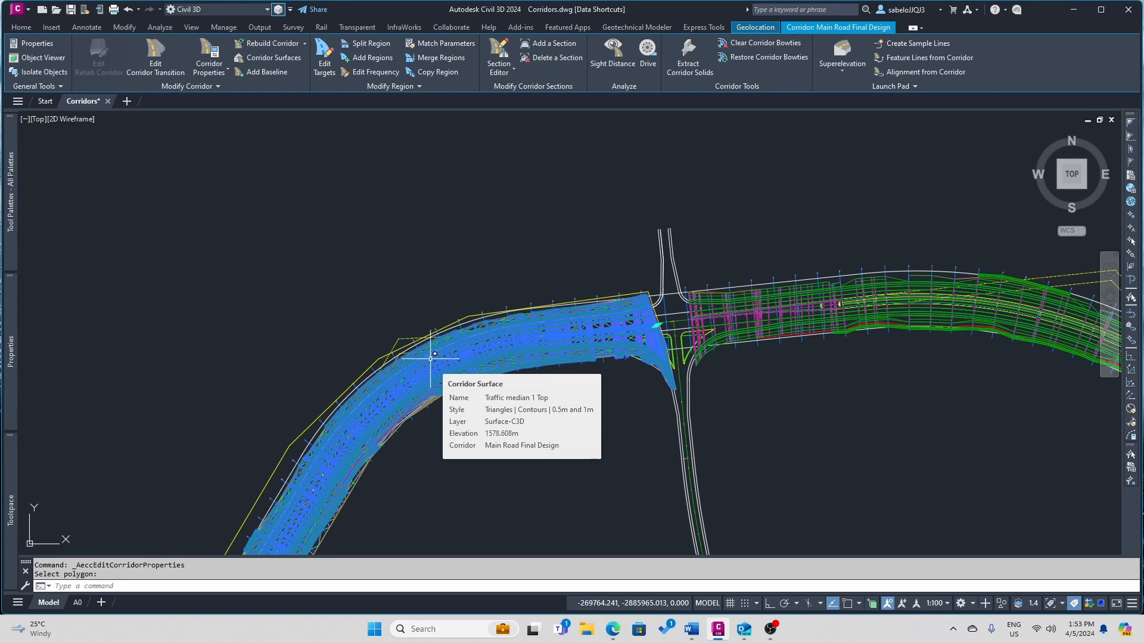
left_click(430, 358)
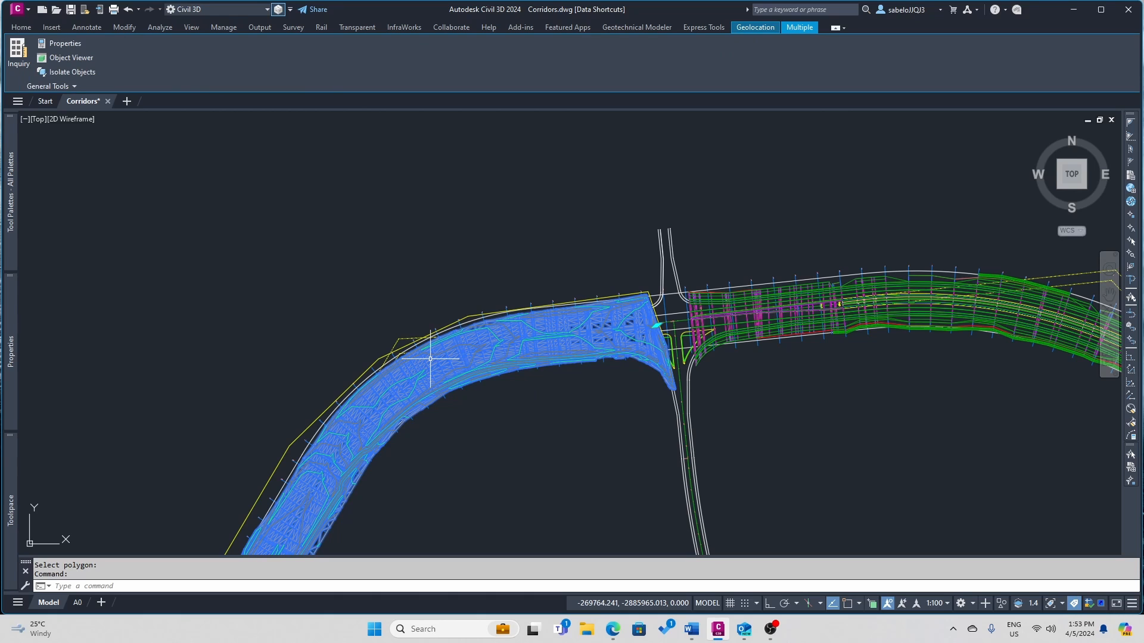
right_click(430, 358)
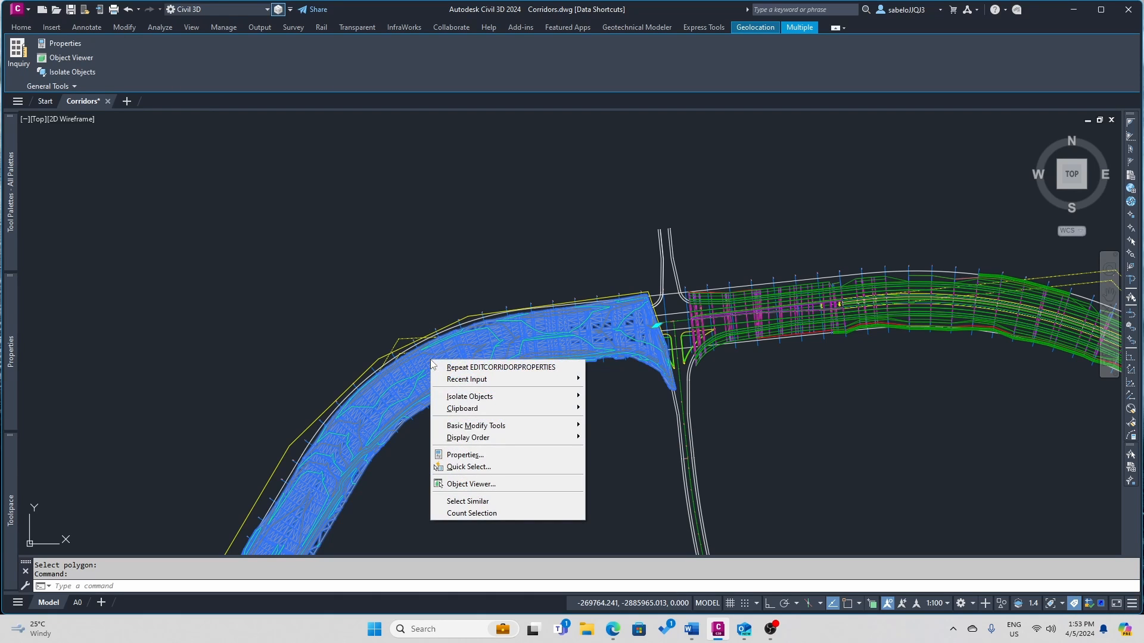
left_click(471, 484)
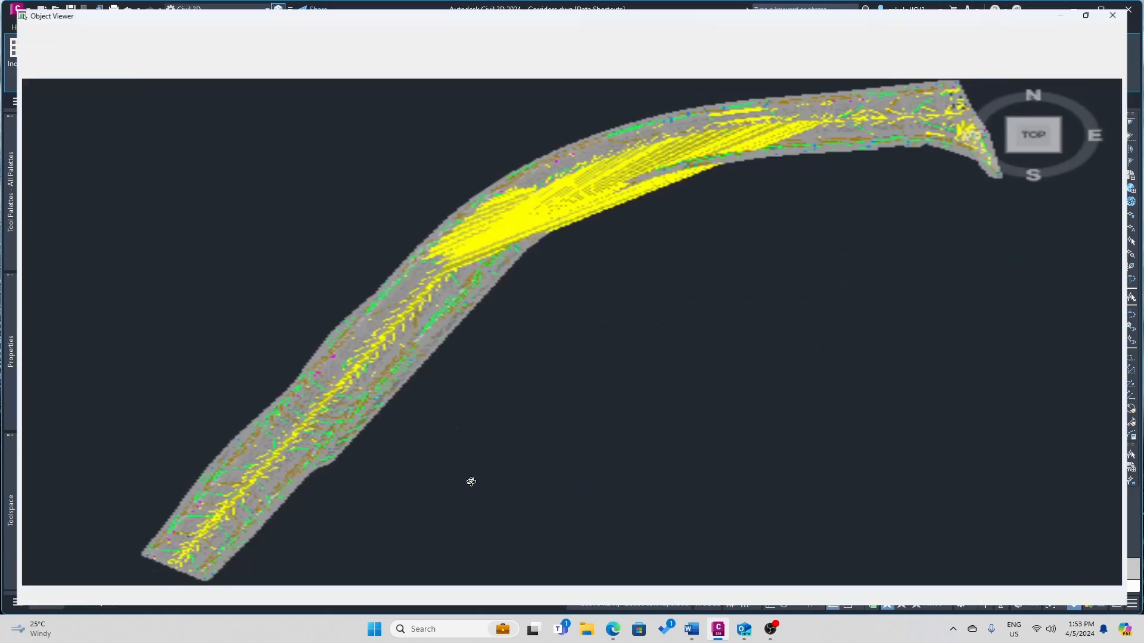
scroll(599, 252, "up", 5)
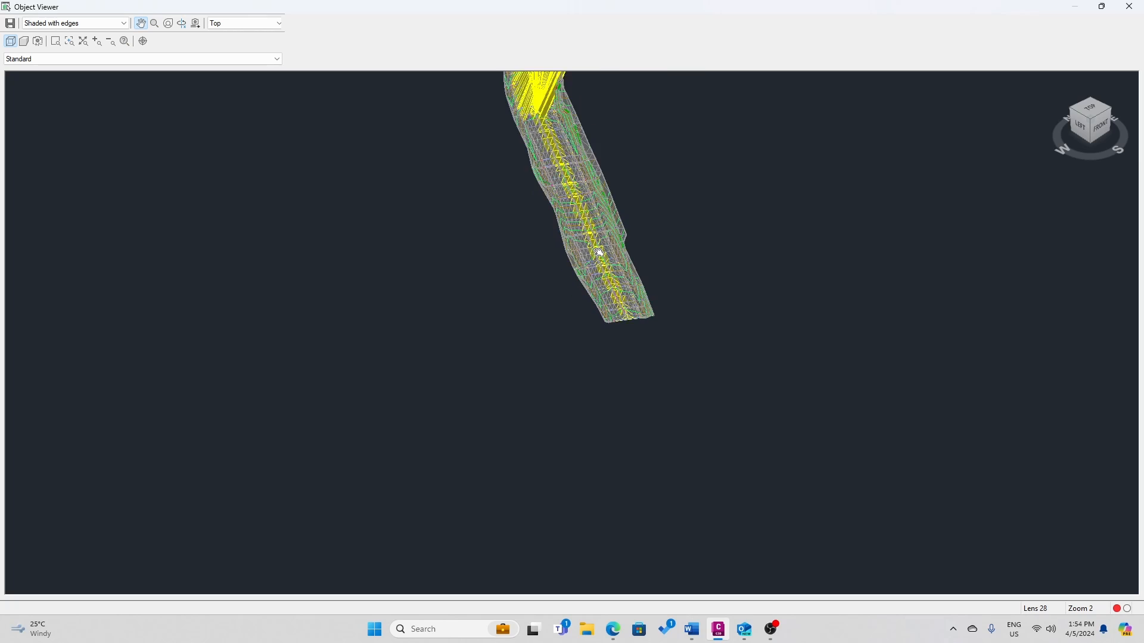
scroll(713, 161, "up", 3)
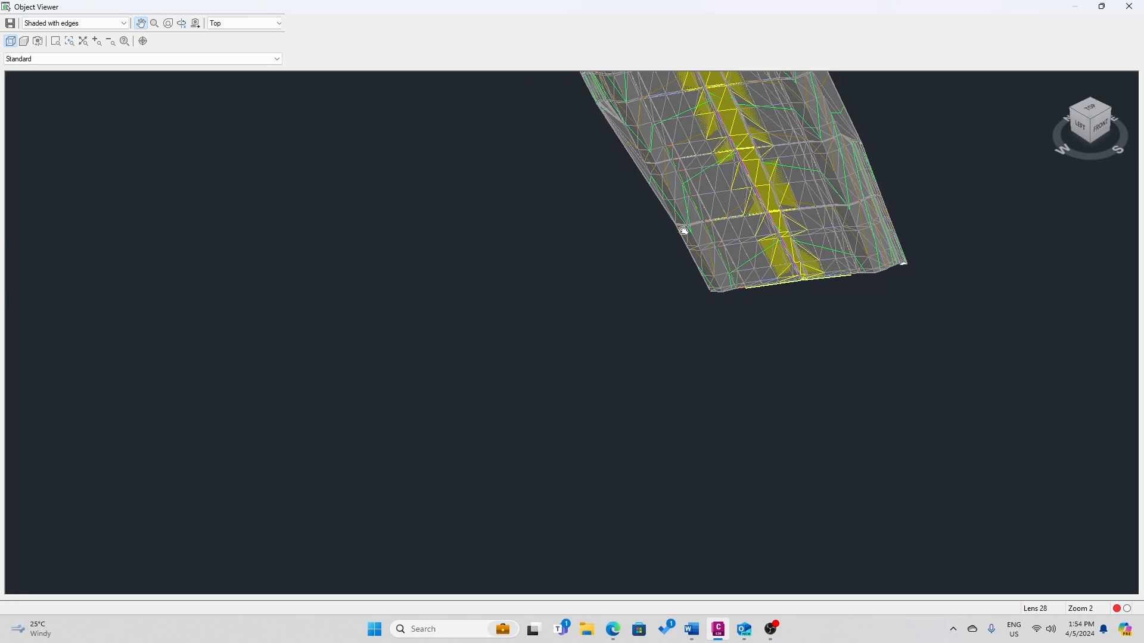
left_click_drag(682, 230, 639, 227)
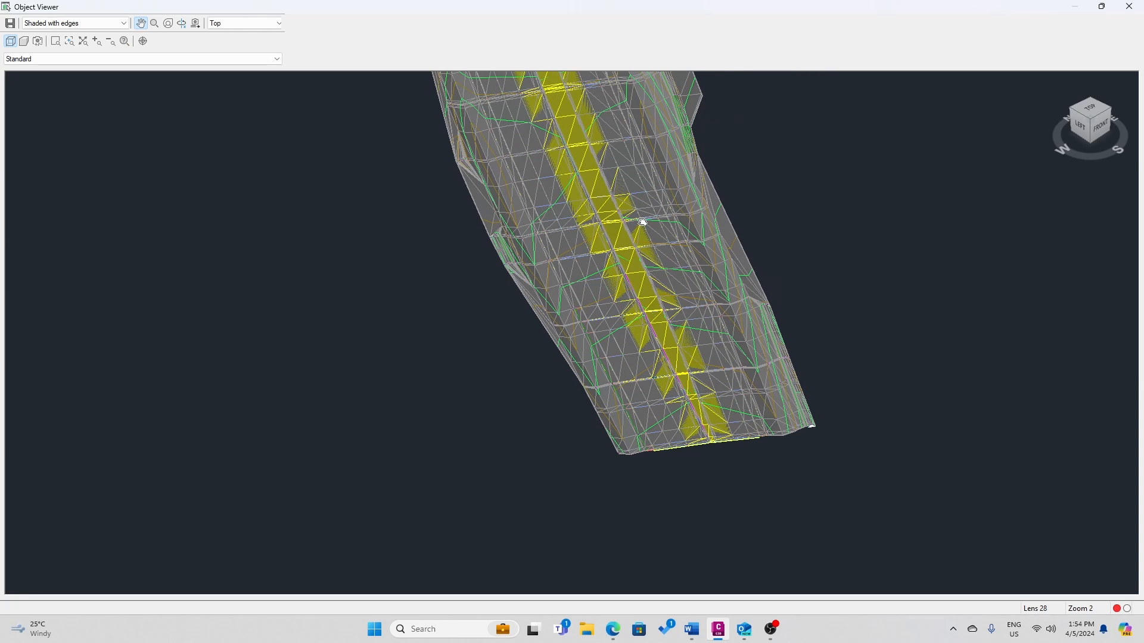
scroll(644, 224, "up", 3)
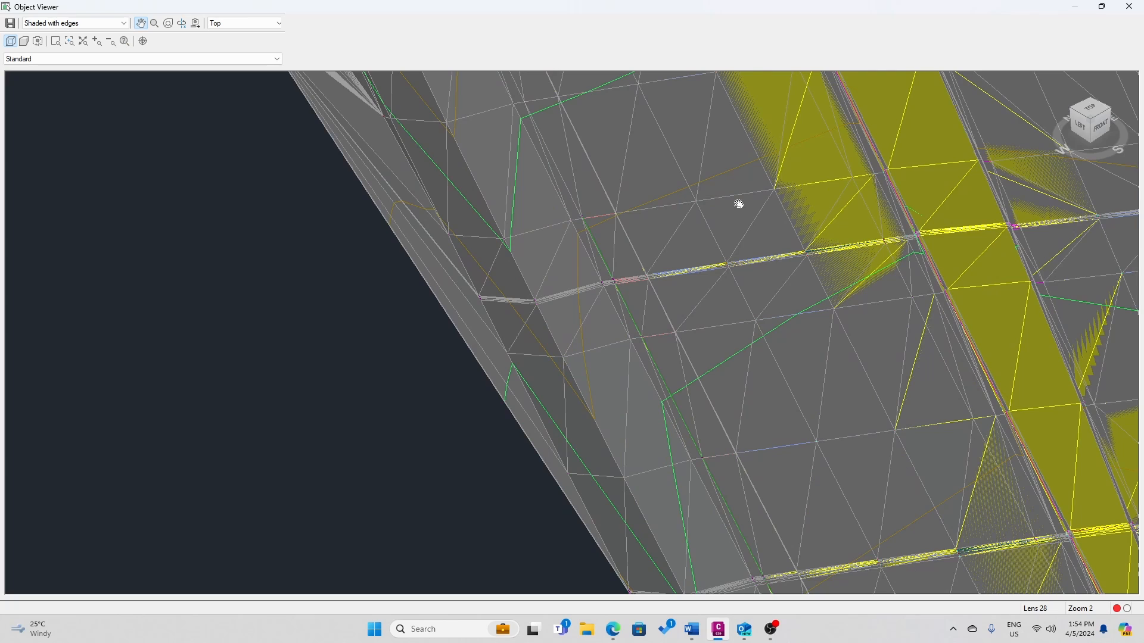
scroll(739, 203, "down", 2)
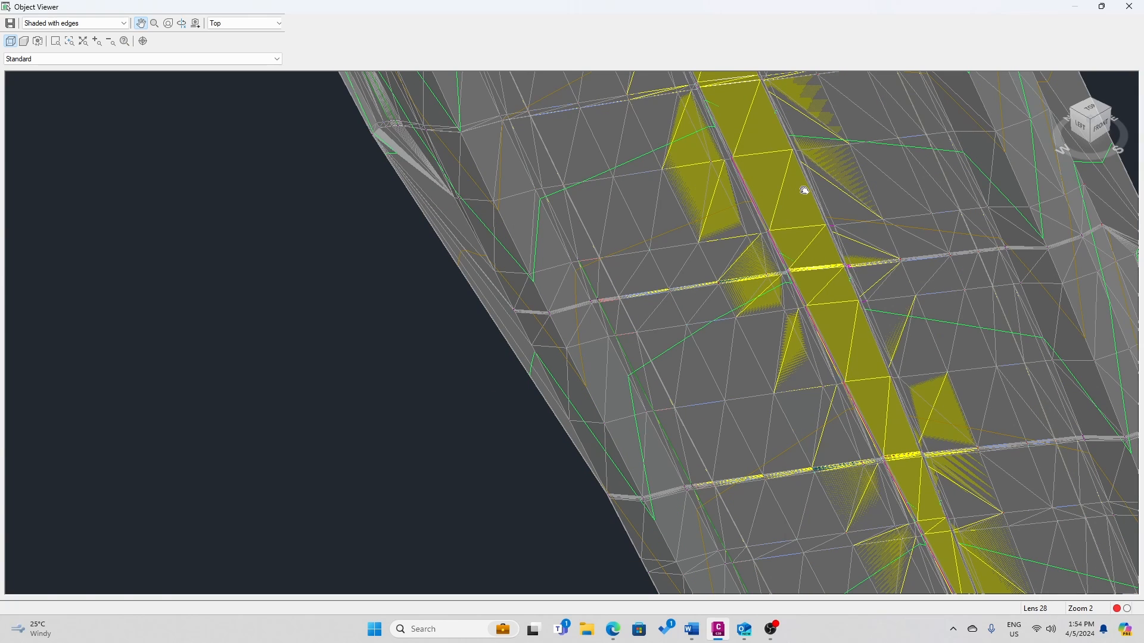
- Follow the median strip northward from the corridor's southern end and examine its triangulation and yellow shading in the combined corridor-and-surface model
scroll(804, 190, "down", 3)
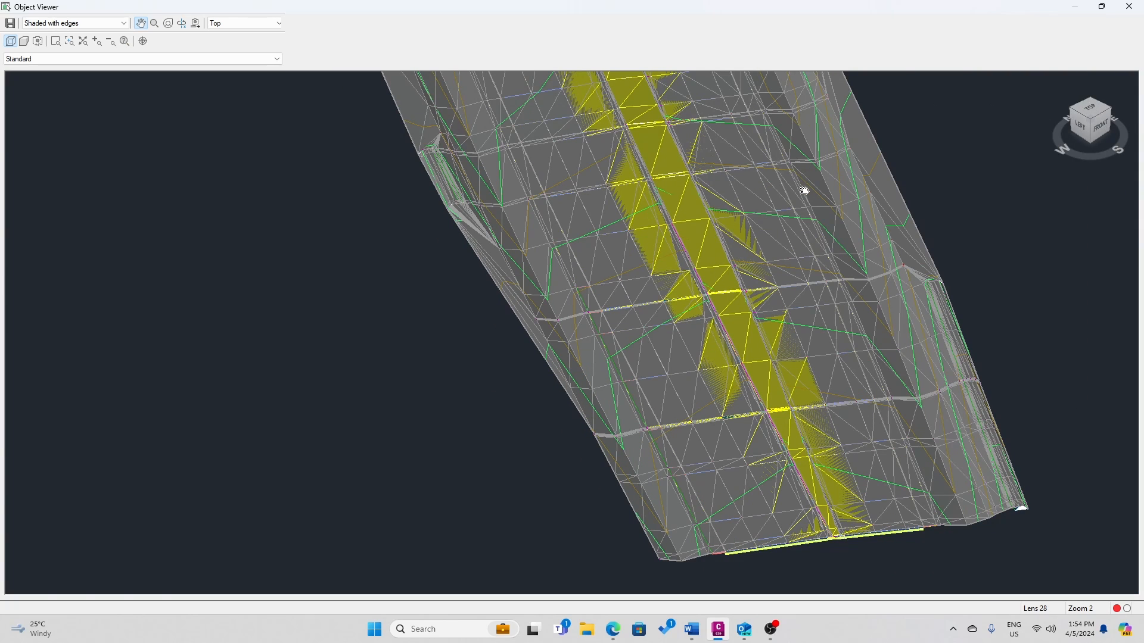
scroll(804, 190, "down", 2)
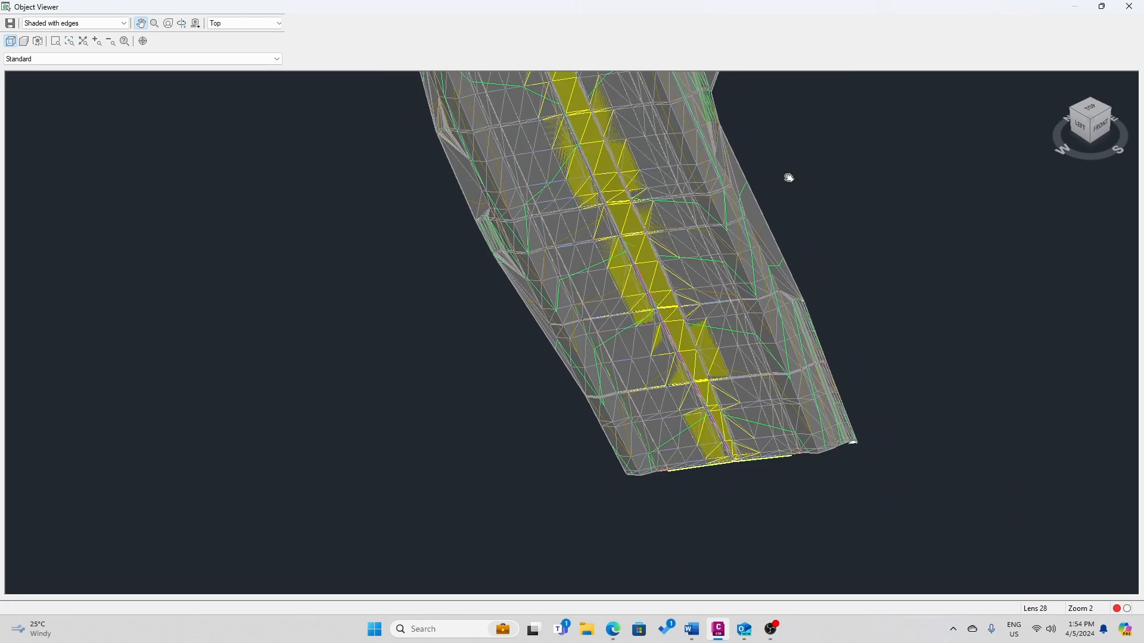
left_click_drag(715, 199, 768, 438)
left_click_drag(626, 194, 709, 486)
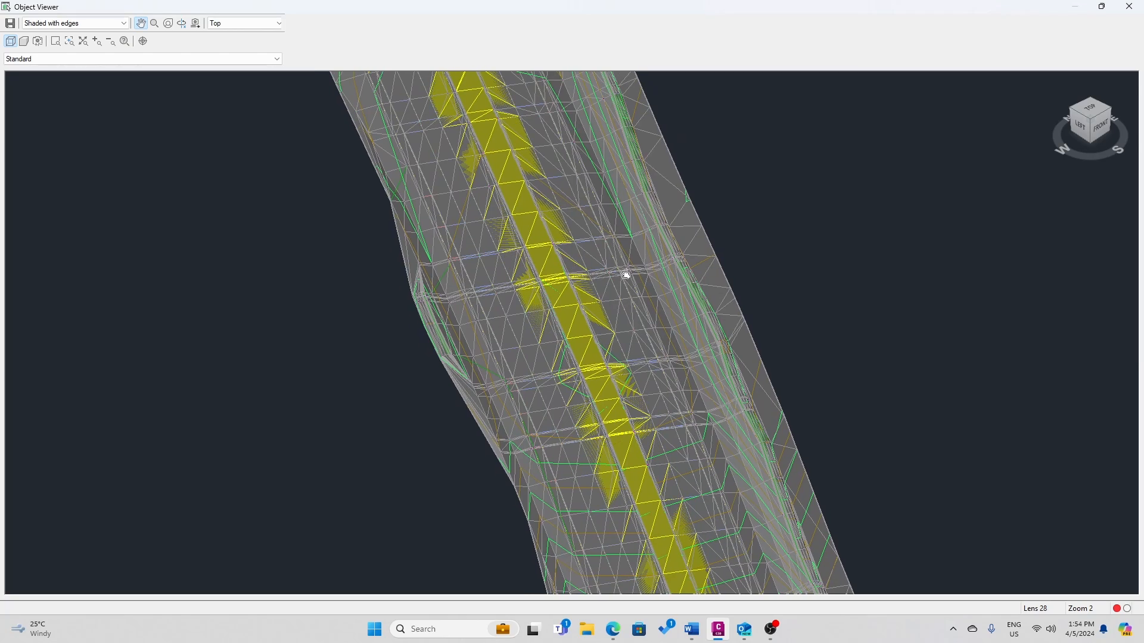
left_click_drag(628, 268, 651, 319)
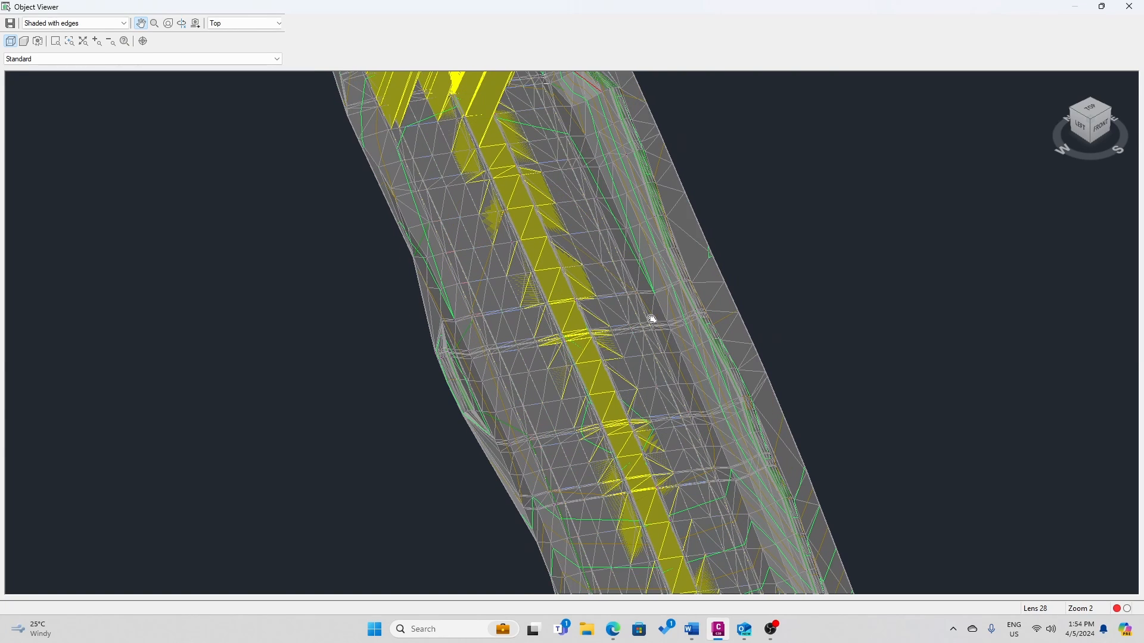
right_click(768, 204)
left_click(802, 213)
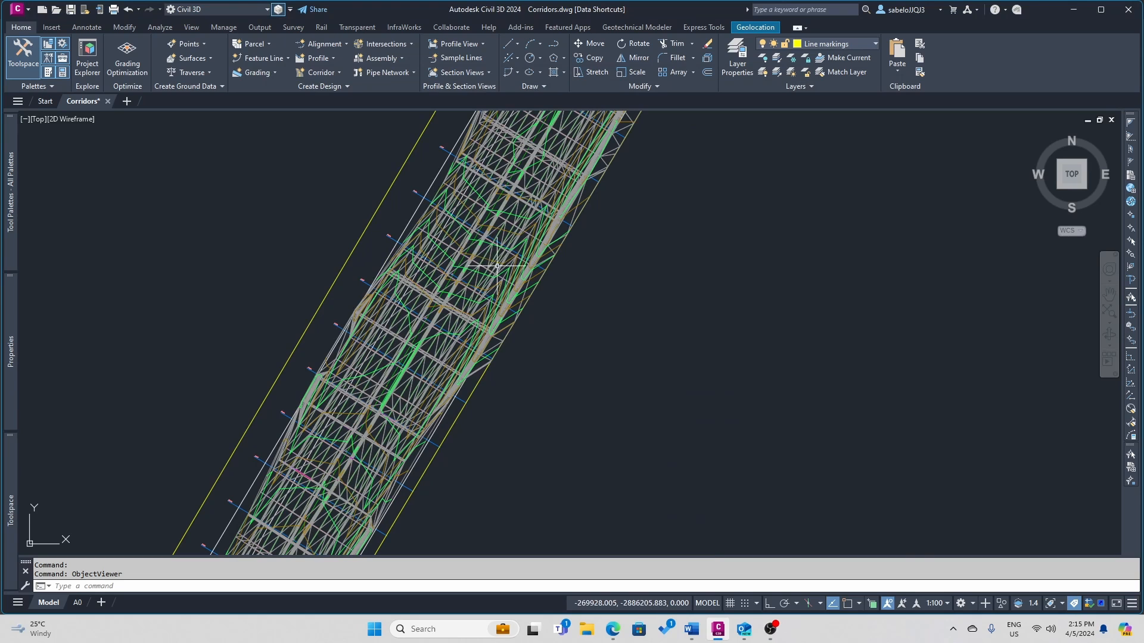
- Open the Traffic median 1 Top surface on its own in the Object Viewer and view it from a tilted southwest 3D angle
left_click(497, 266)
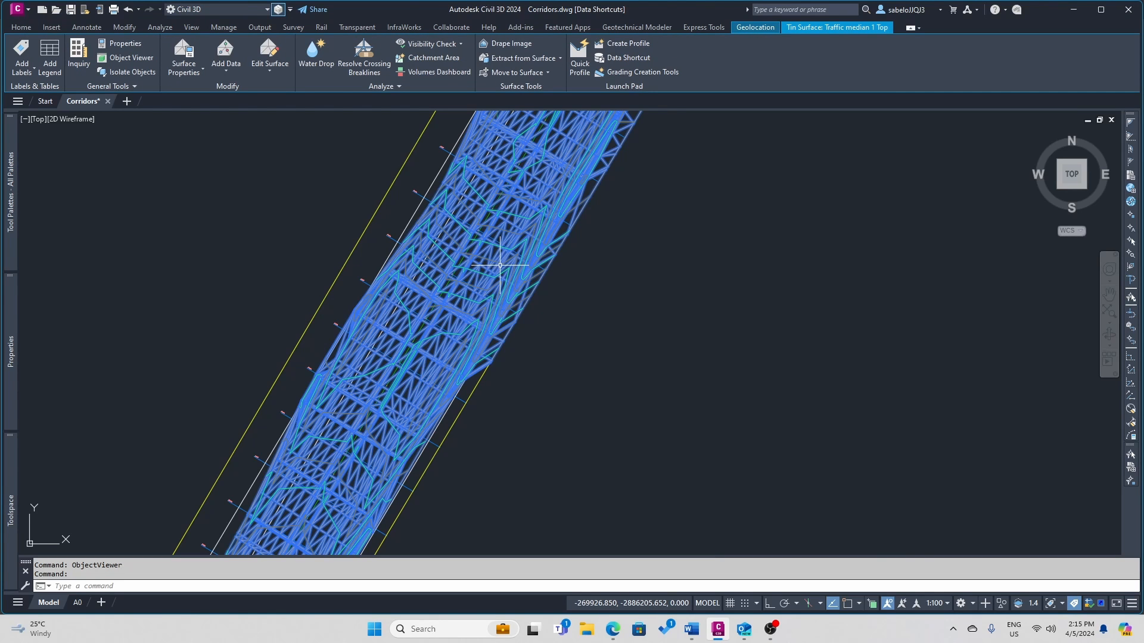
right_click(500, 270)
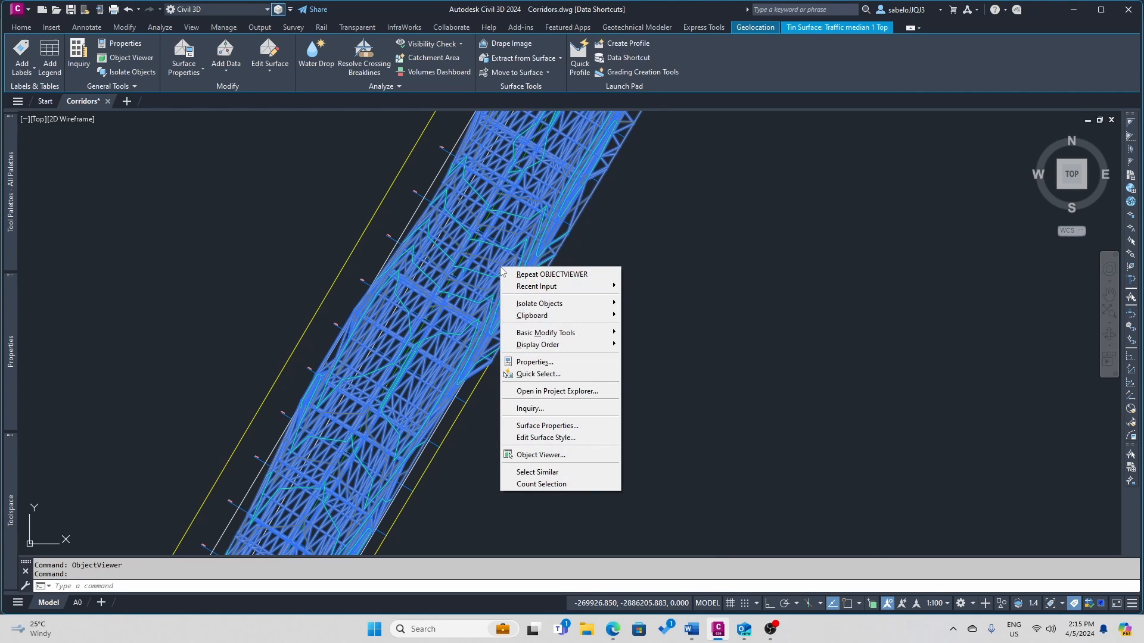
left_click(545, 455)
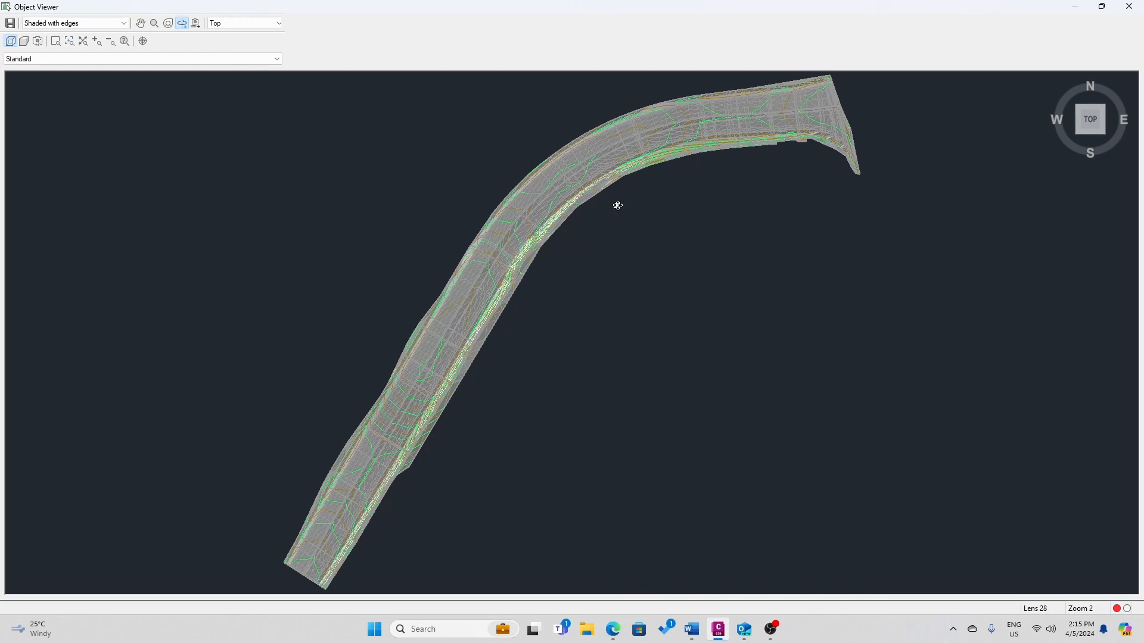
left_click(1080, 131)
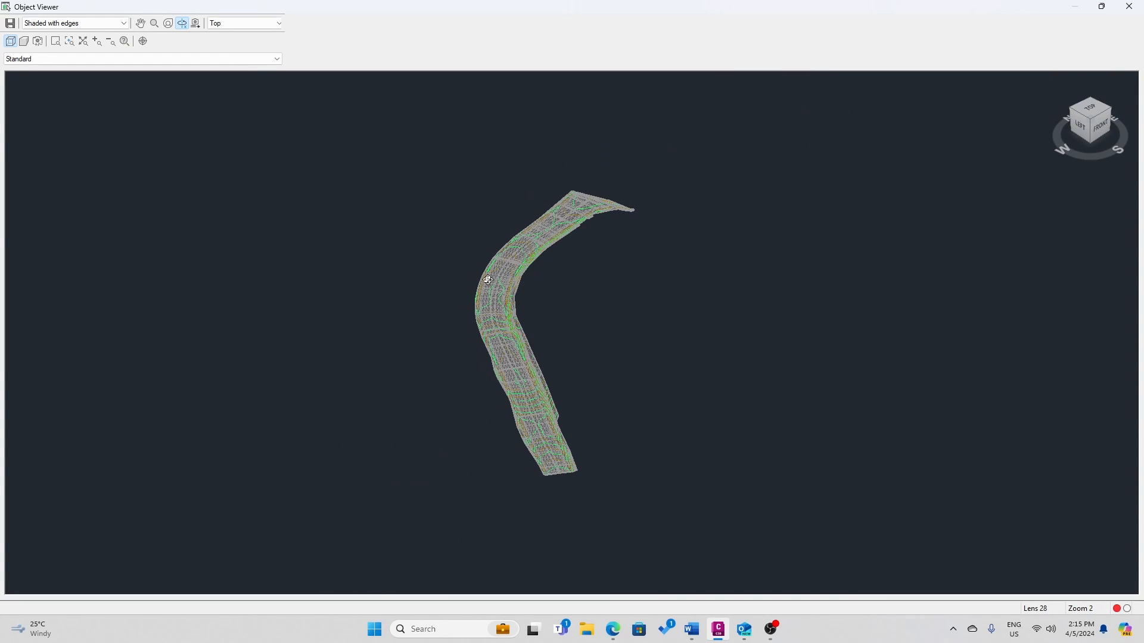
scroll(487, 279, "up", 2)
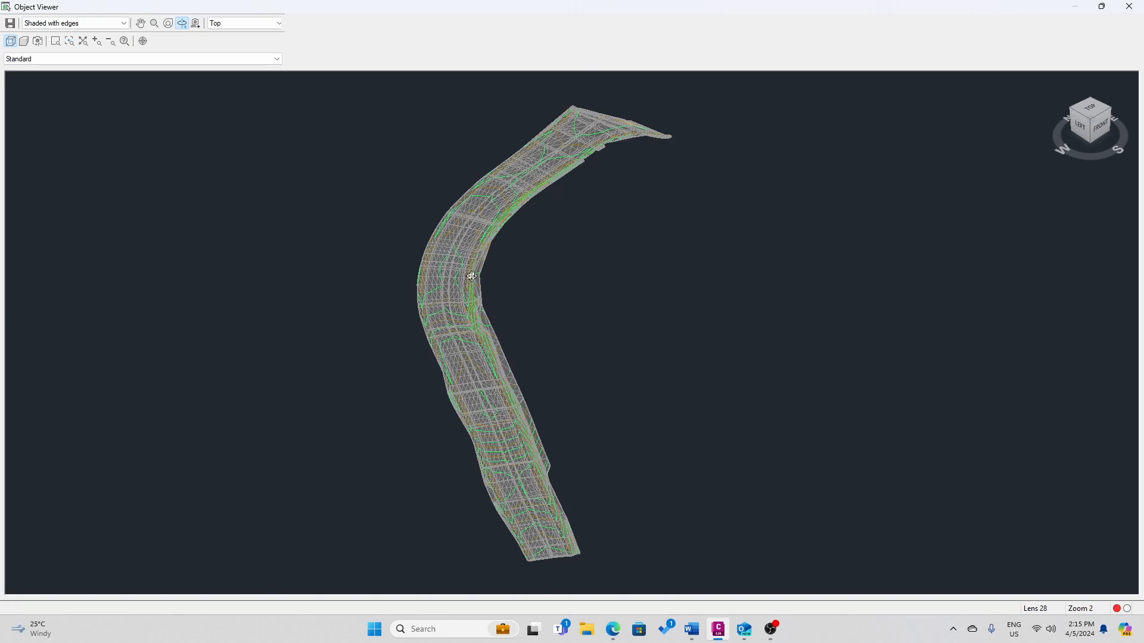
scroll(472, 276, "up", 2)
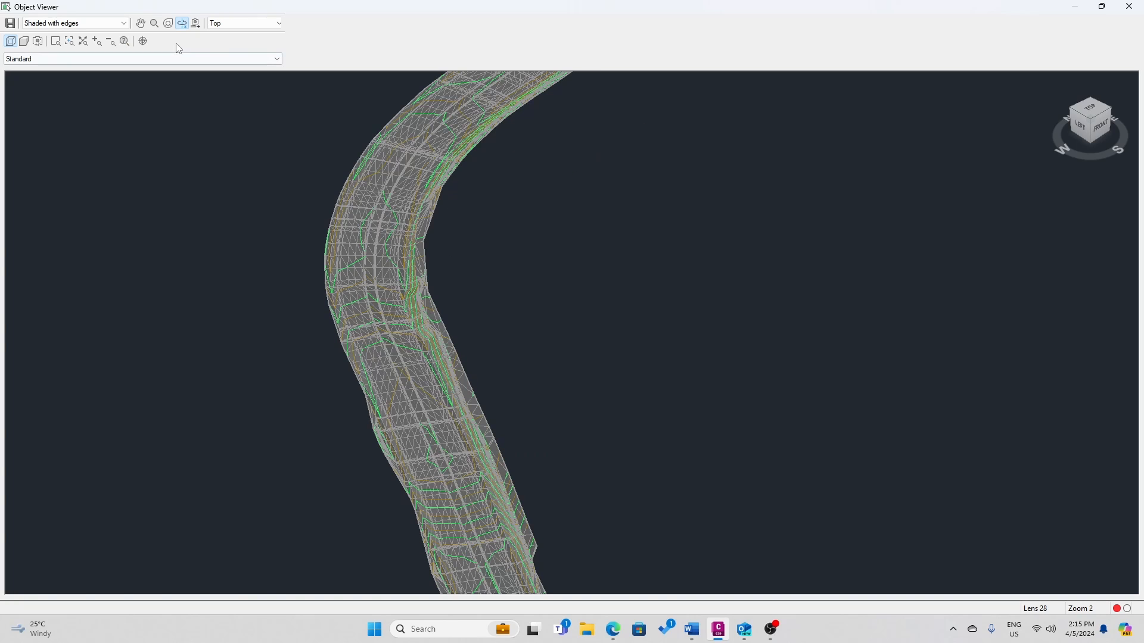
- Examine the Traffic median 1 Top surface's triangulation up close around the bend and along the median of the northern stretch
left_click(141, 24)
left_click_drag(387, 182, 379, 339)
scroll(467, 243, "up", 2)
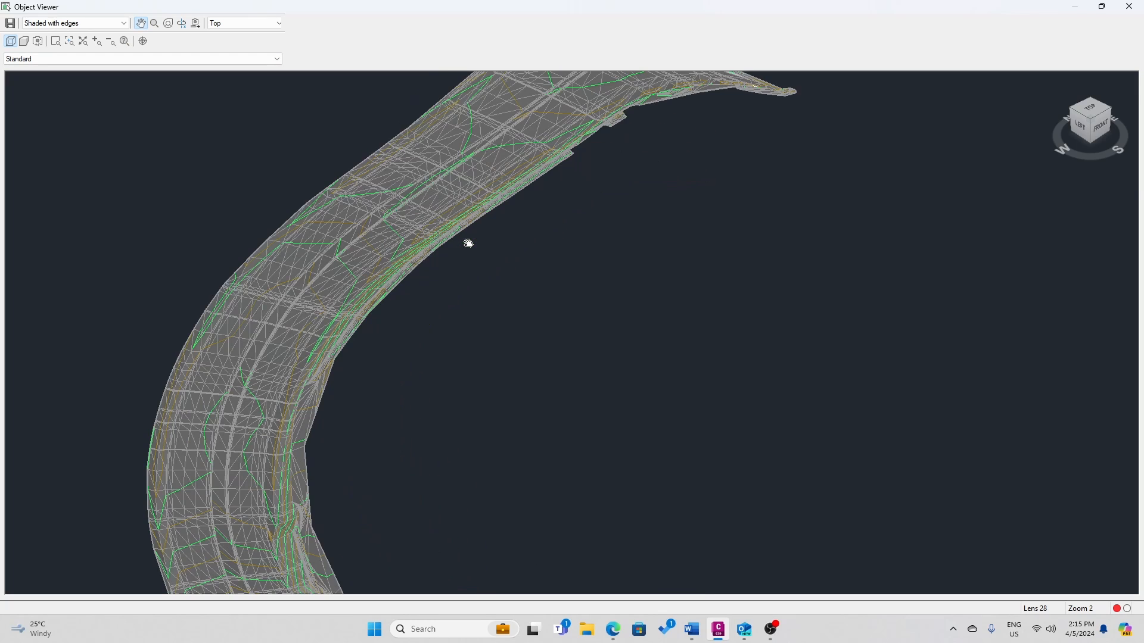
scroll(400, 192, "up", 2)
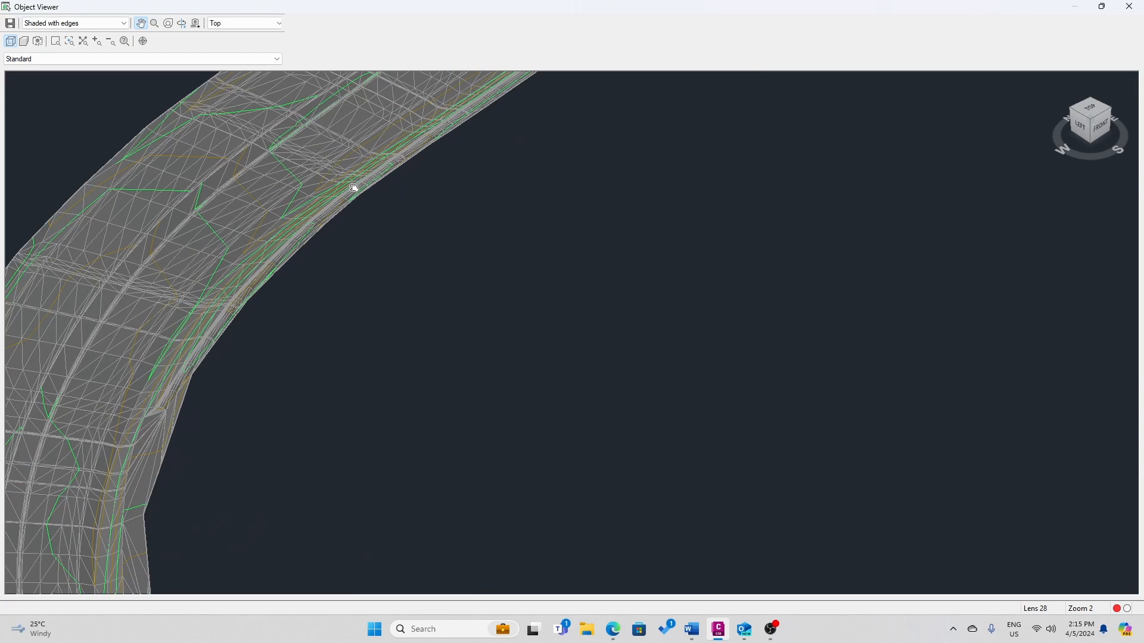
left_click_drag(353, 186, 506, 385)
scroll(470, 262, "up", 2)
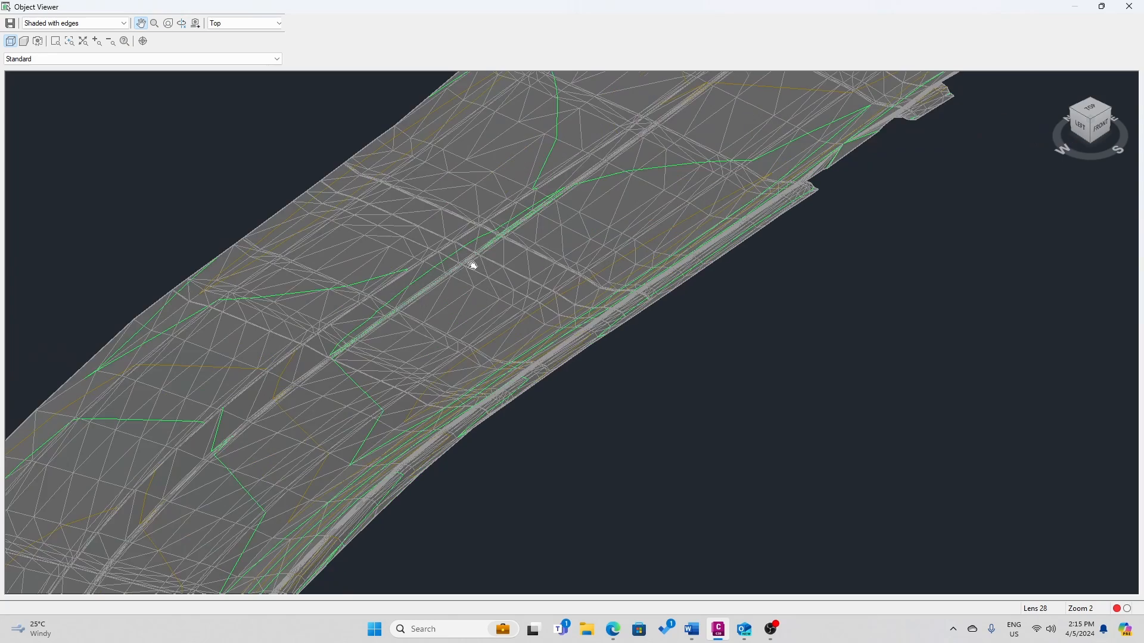
scroll(453, 273, "up", 2)
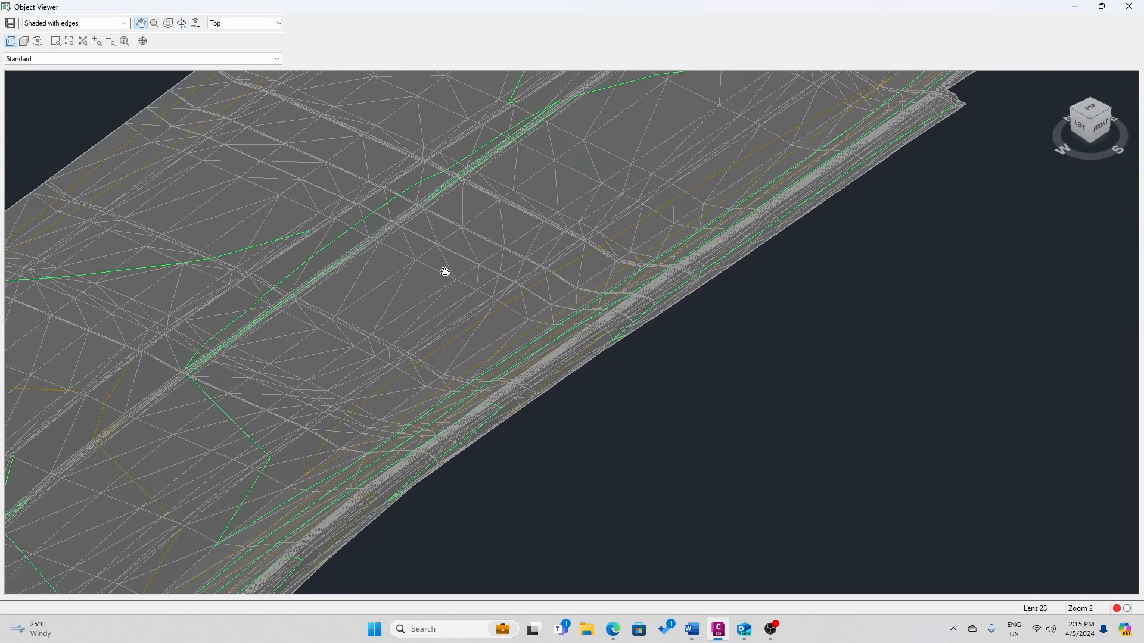
scroll(417, 262, "up", 2)
left_click_drag(347, 243, 584, 360)
scroll(588, 322, "down", 2)
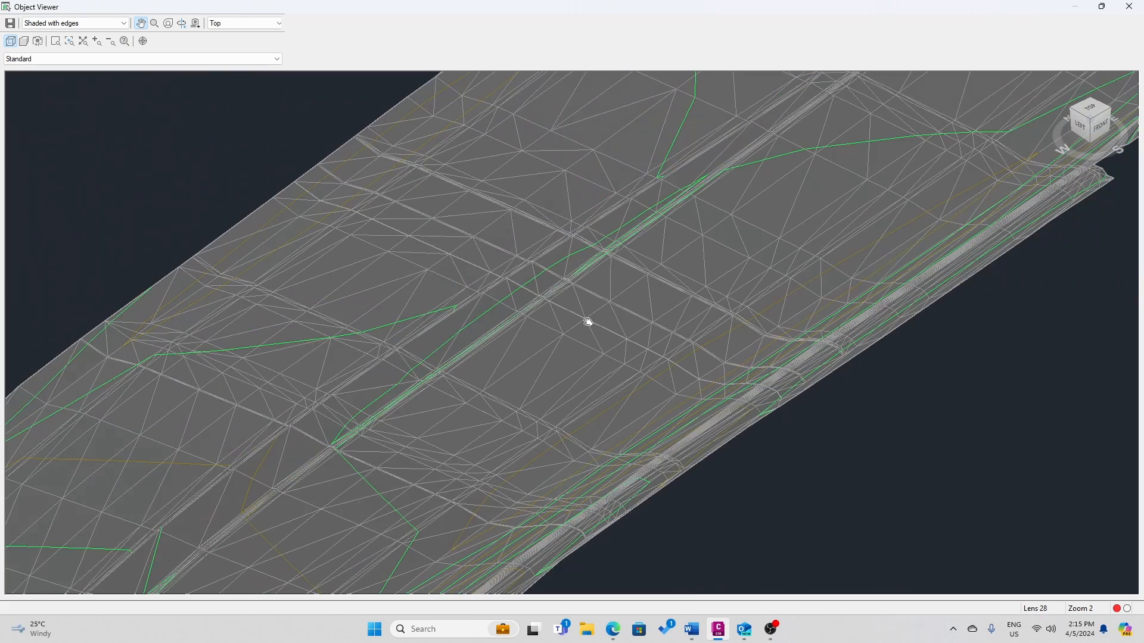
- View the northern part of the surface in the Conceptual visual style
left_click(126, 25)
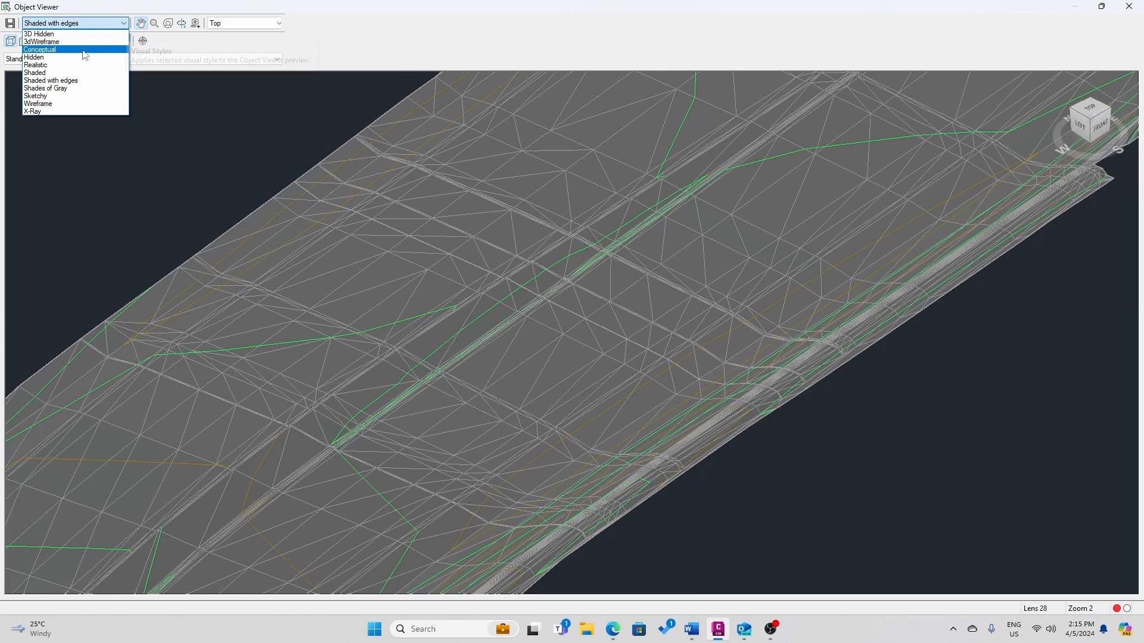
left_click(70, 50)
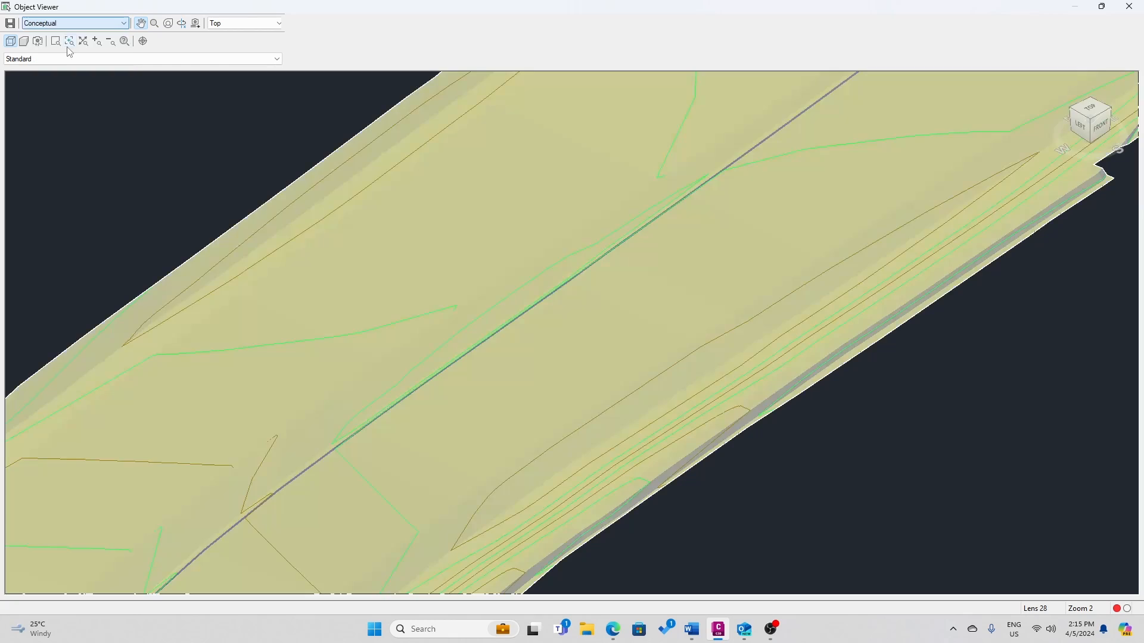
scroll(325, 230, "down", 4)
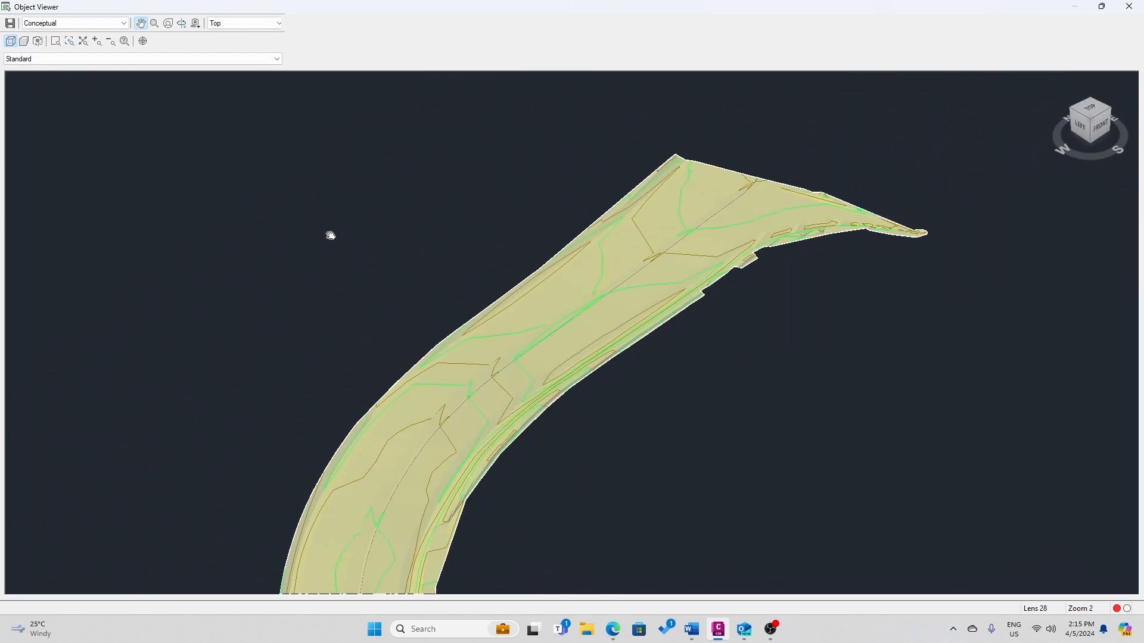
- Apply the 3dWireframe visual style and examine the triangles and contours over the whole surface
left_click(126, 24)
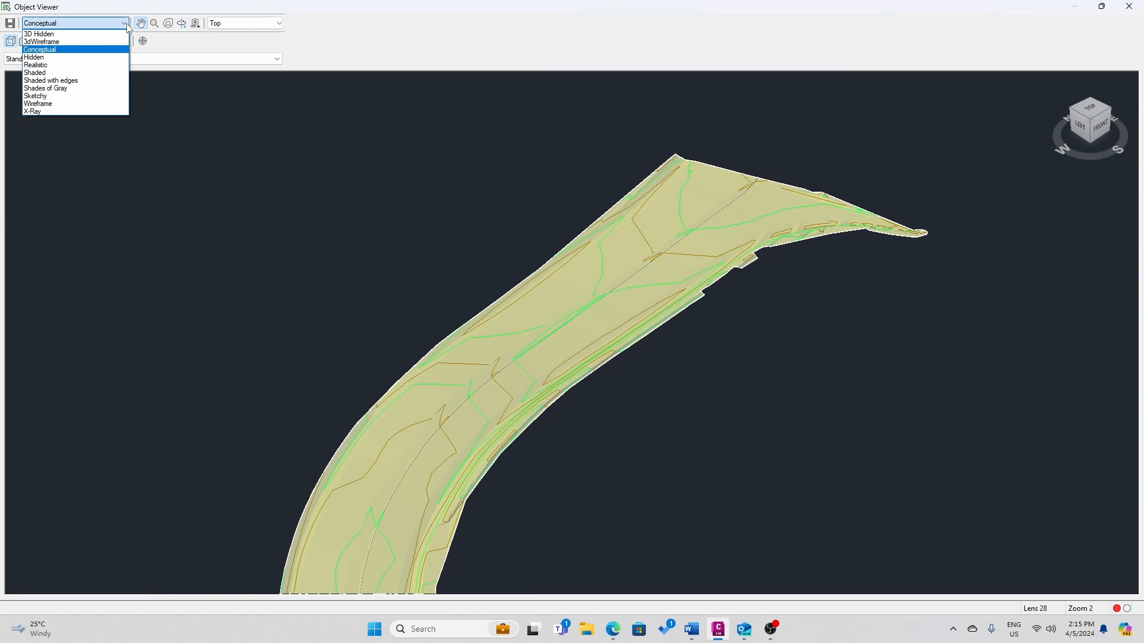
left_click(43, 43)
scroll(548, 349, "up", 5)
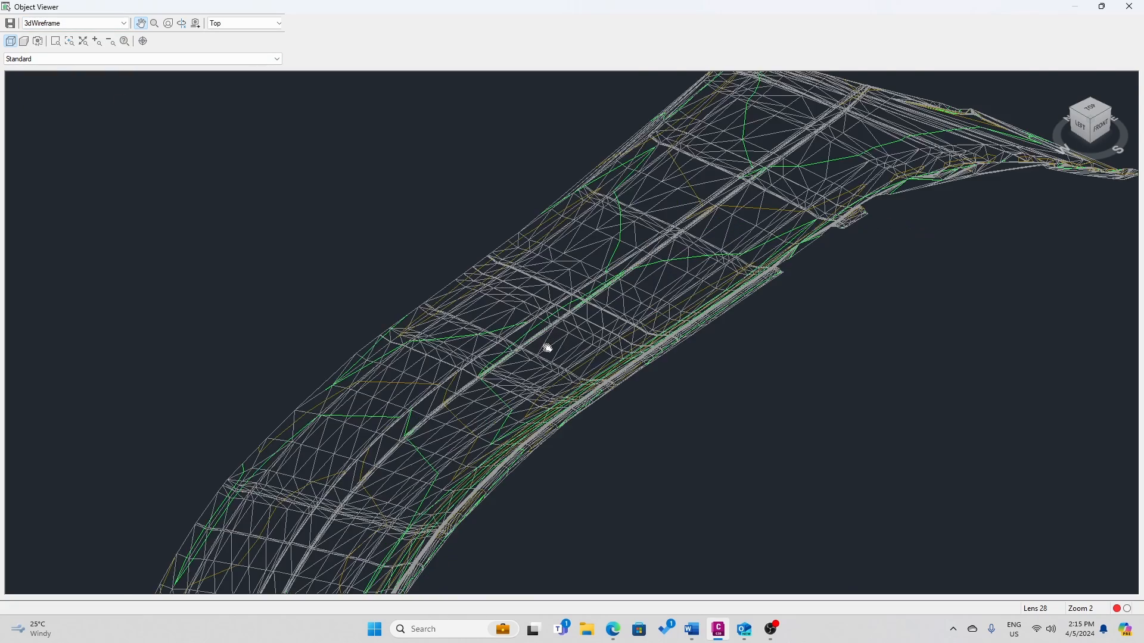
scroll(547, 347, "down", 6)
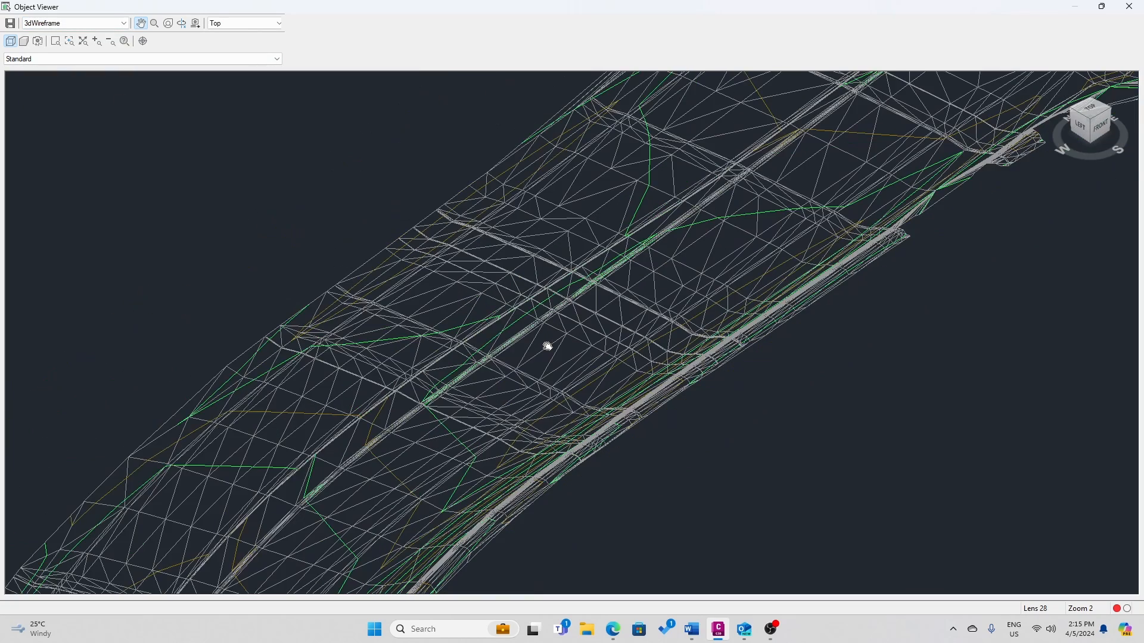
scroll(548, 347, "down", 4)
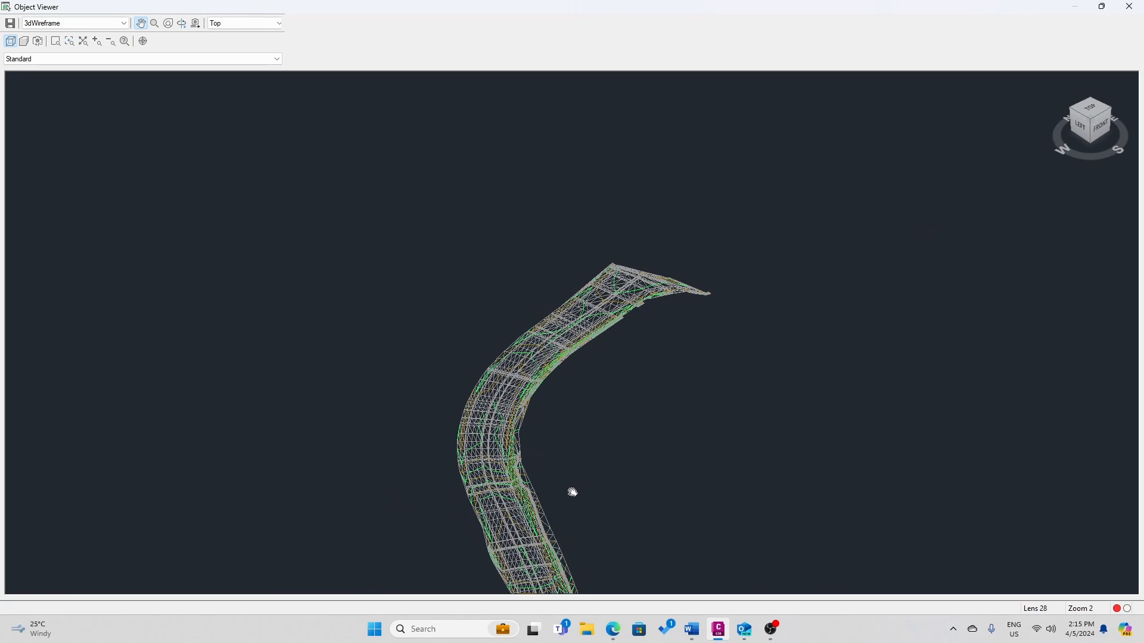
left_click_drag(572, 493, 560, 344)
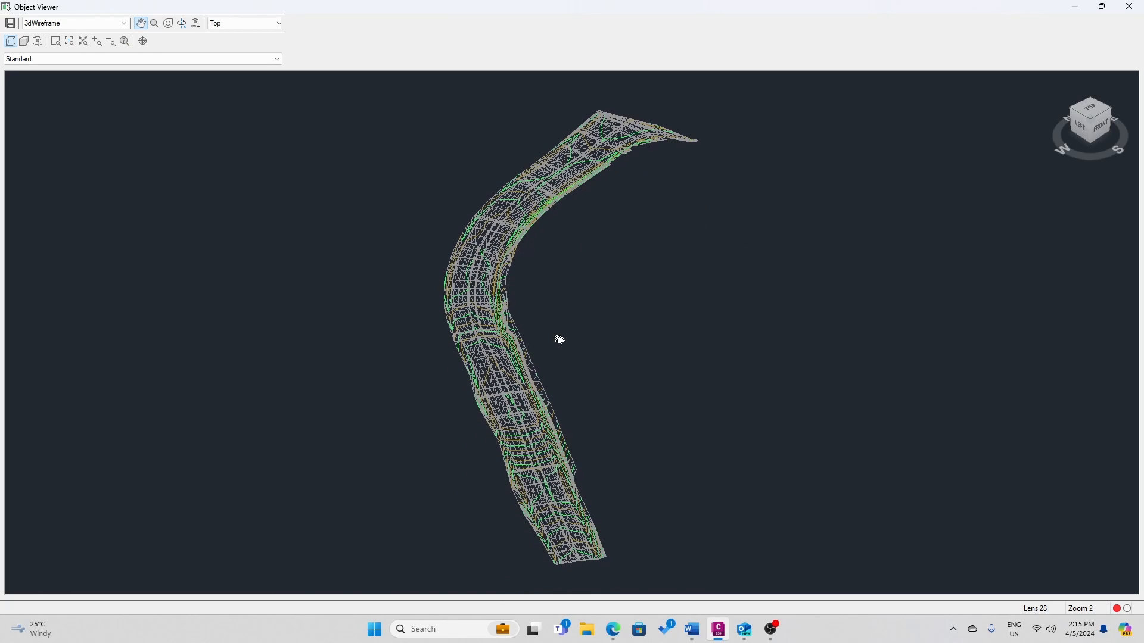
scroll(539, 462, "up", 5)
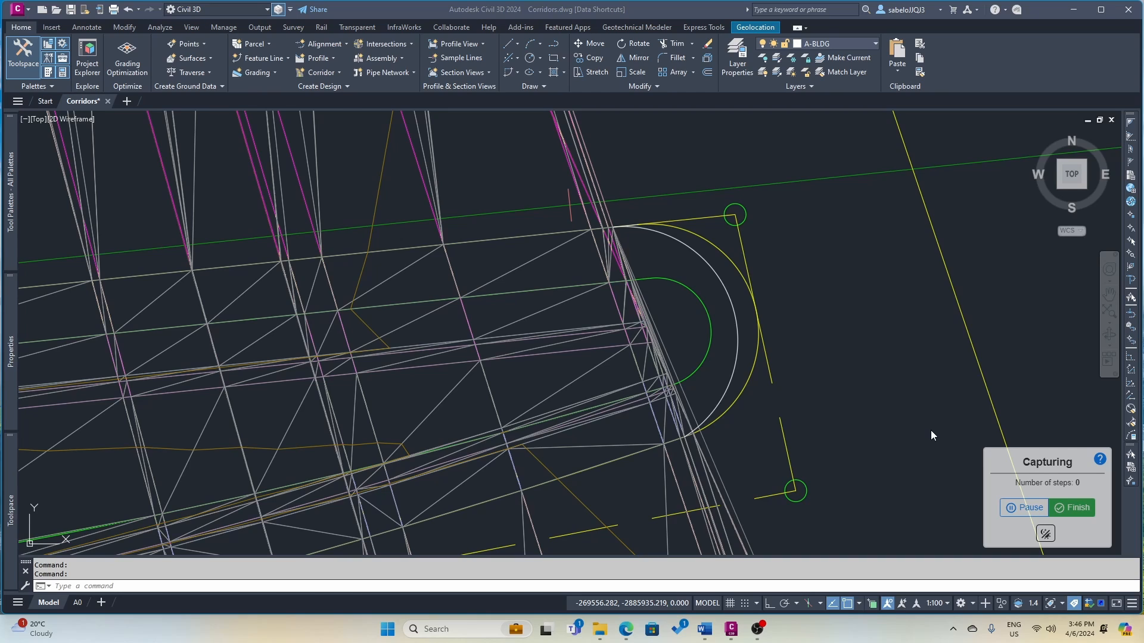
- Start an alignment from the white bullnose arc at the median's eastern end, accepting the proposed direction
left_click(344, 45)
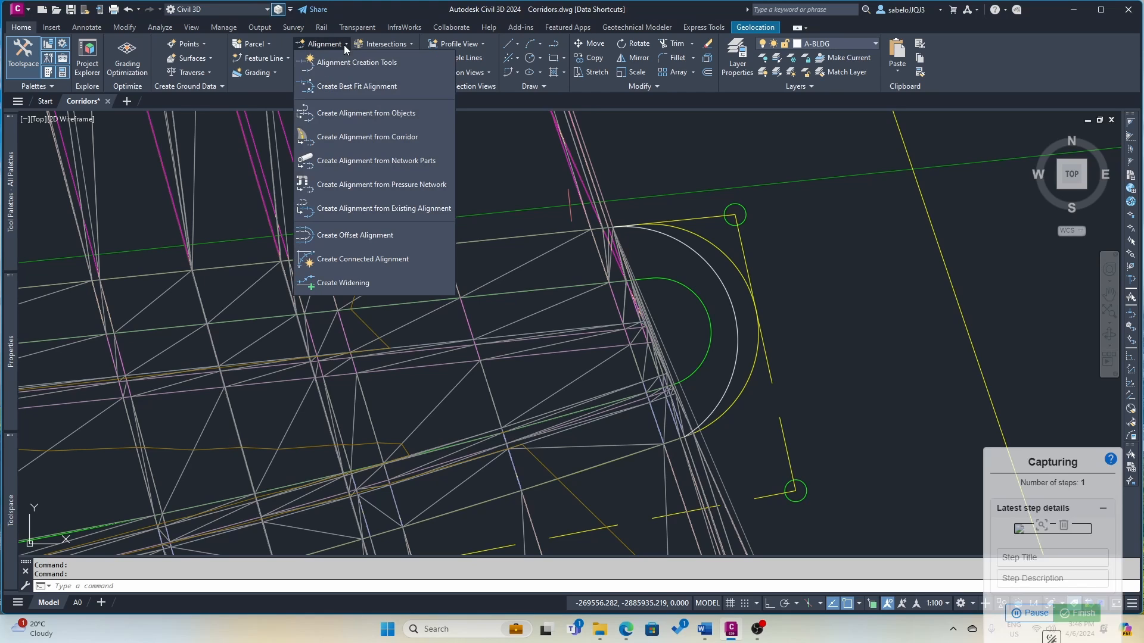
left_click(359, 112)
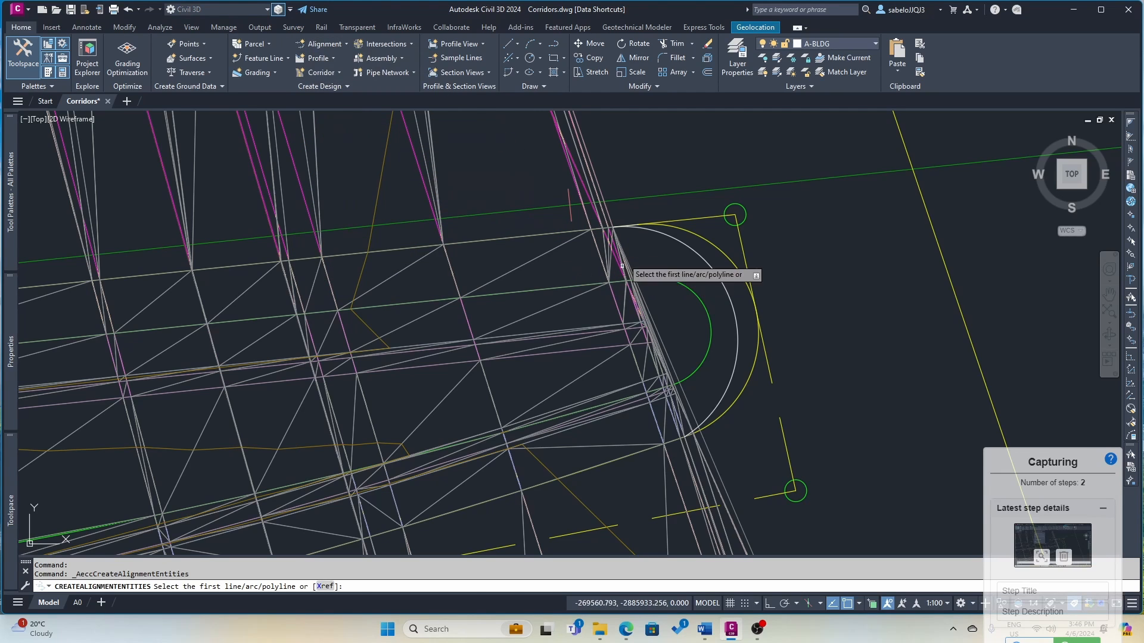
left_click(644, 239)
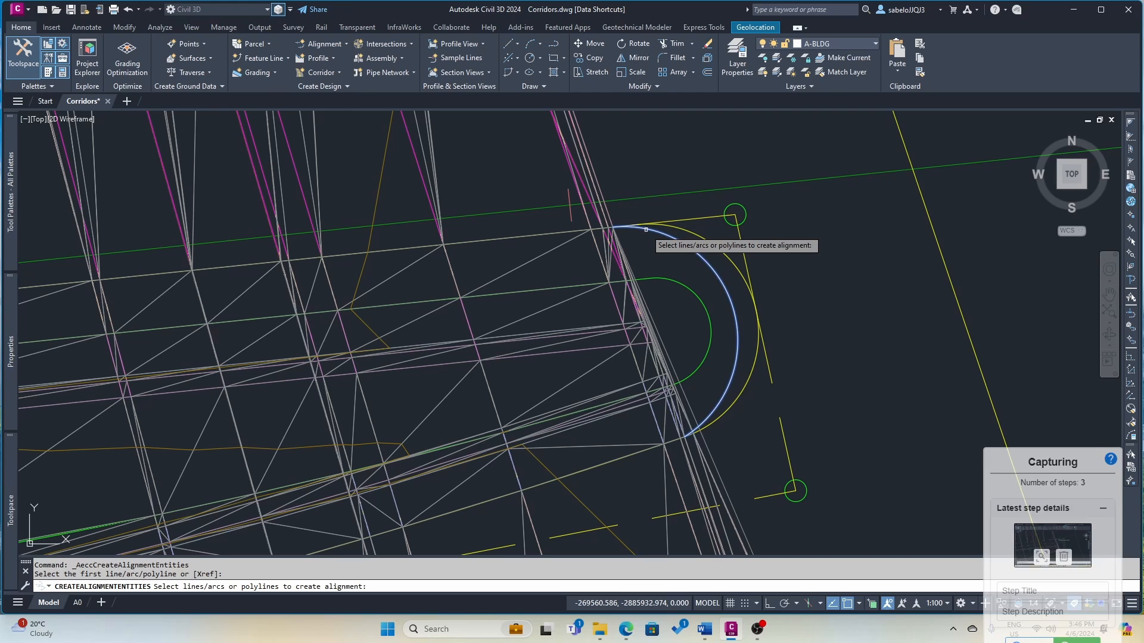
key("Return")
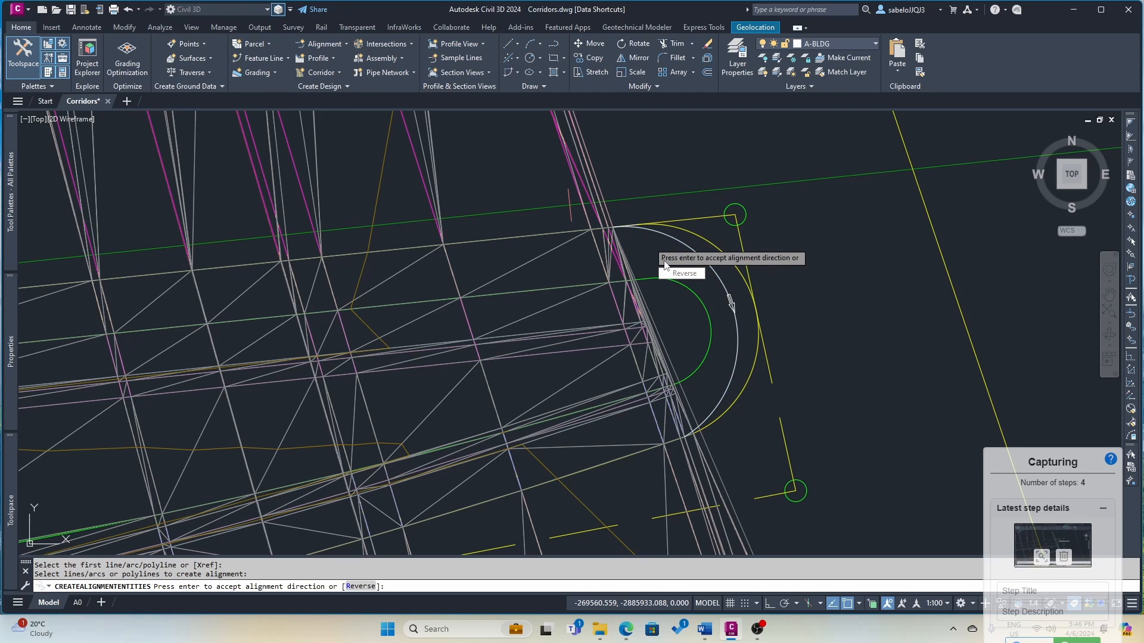
key("Return")
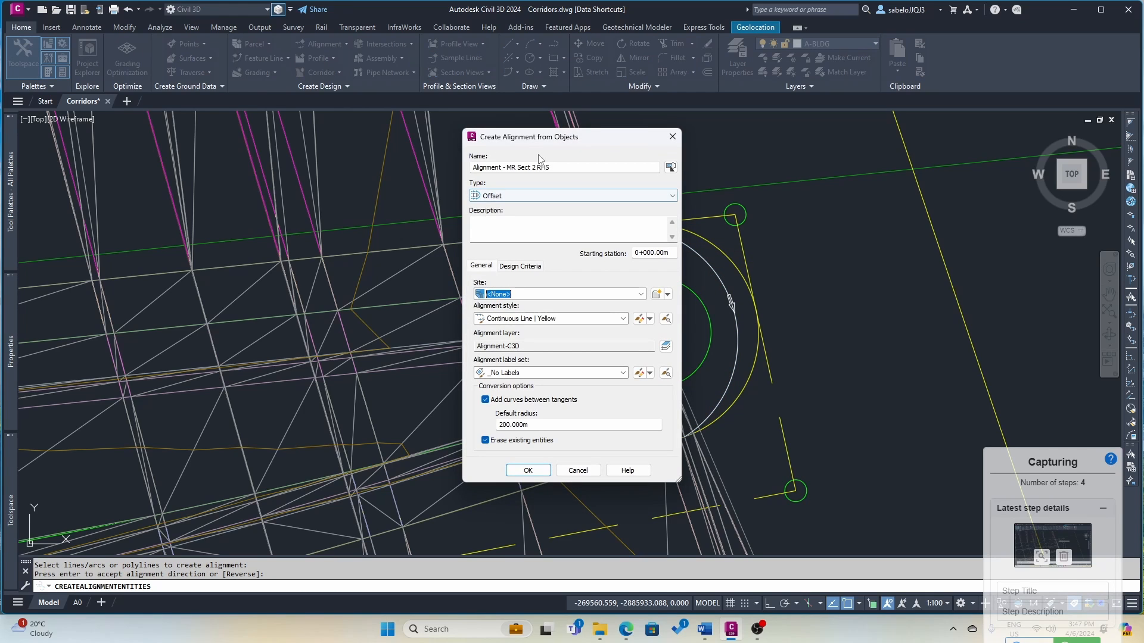
- Name the offset alignment Bull Nose 1, turn off adding curves between tangents, and create it
left_click_drag(564, 168, 464, 174)
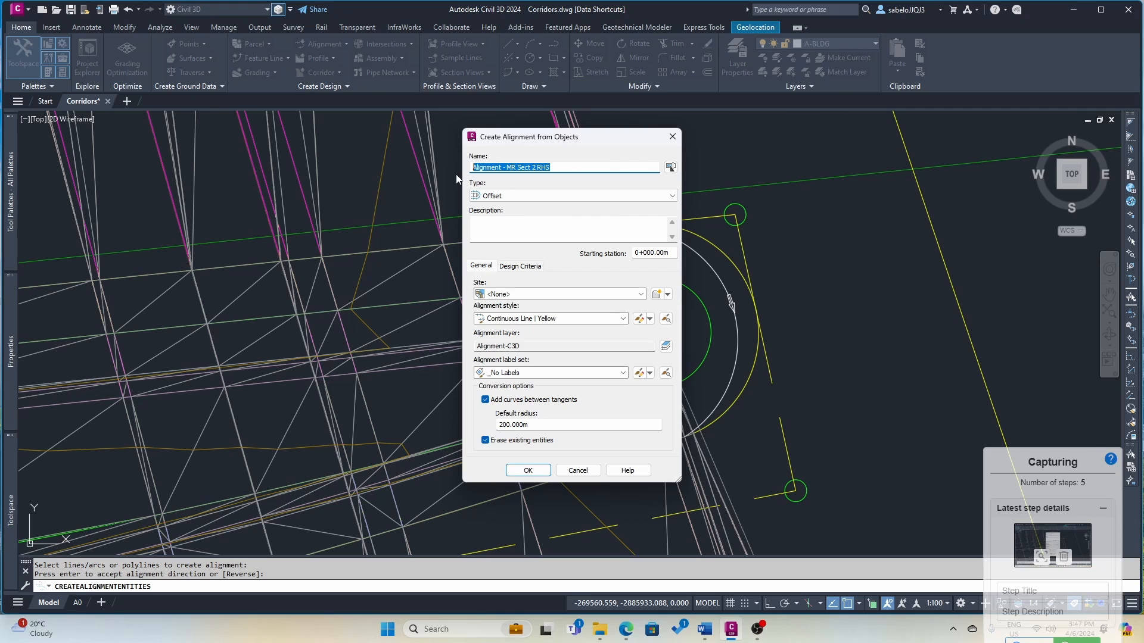
type("Bull Nose 1")
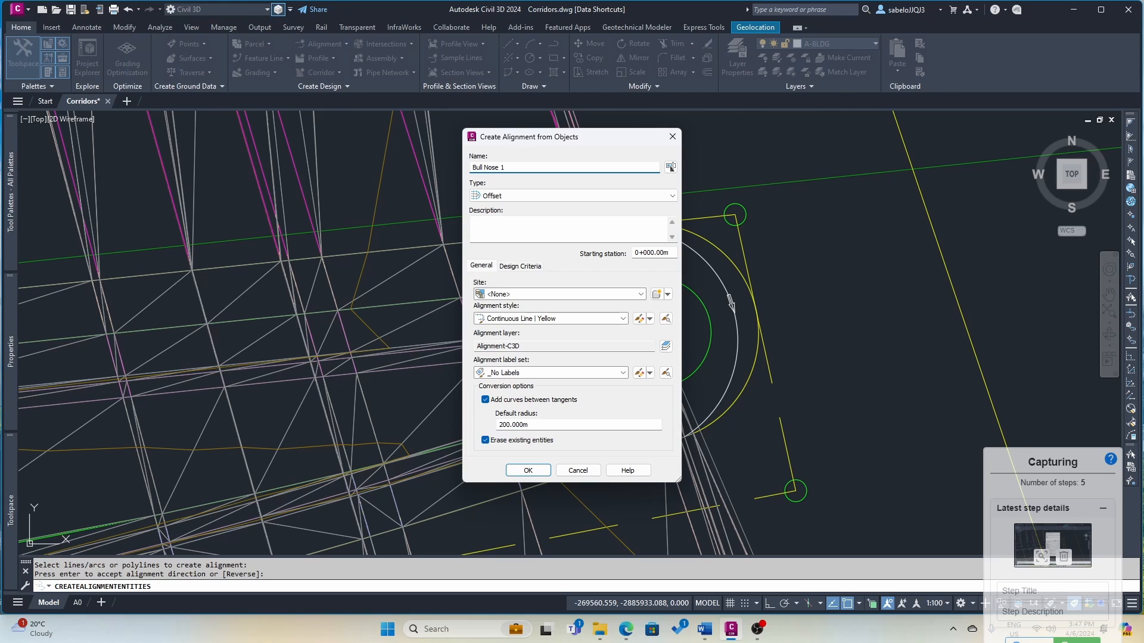
left_click(485, 400)
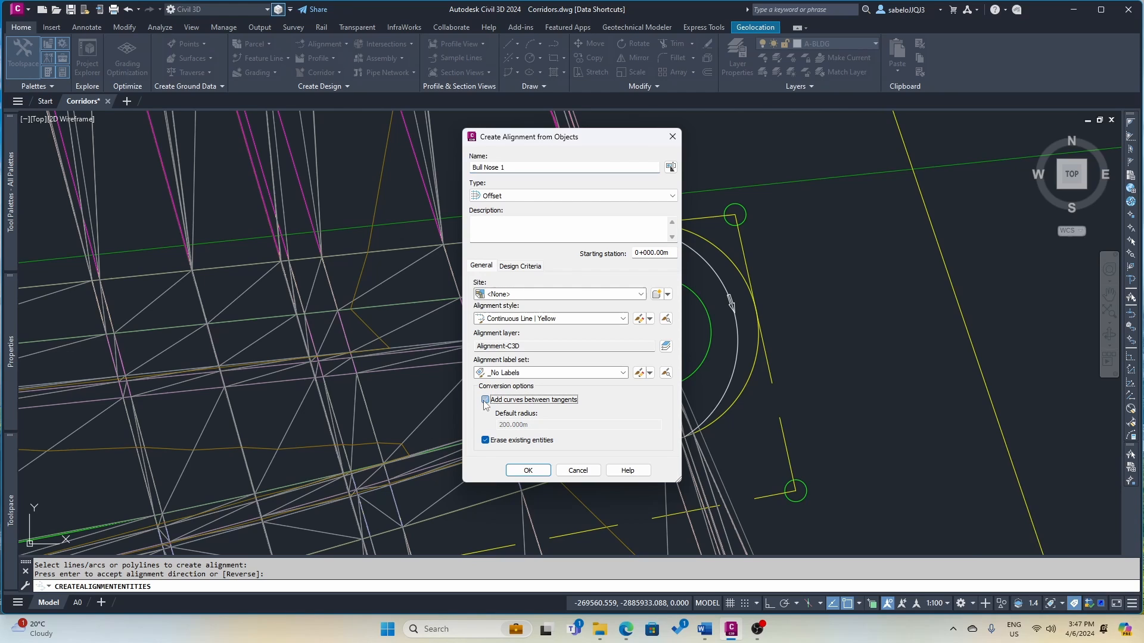
left_click(527, 470)
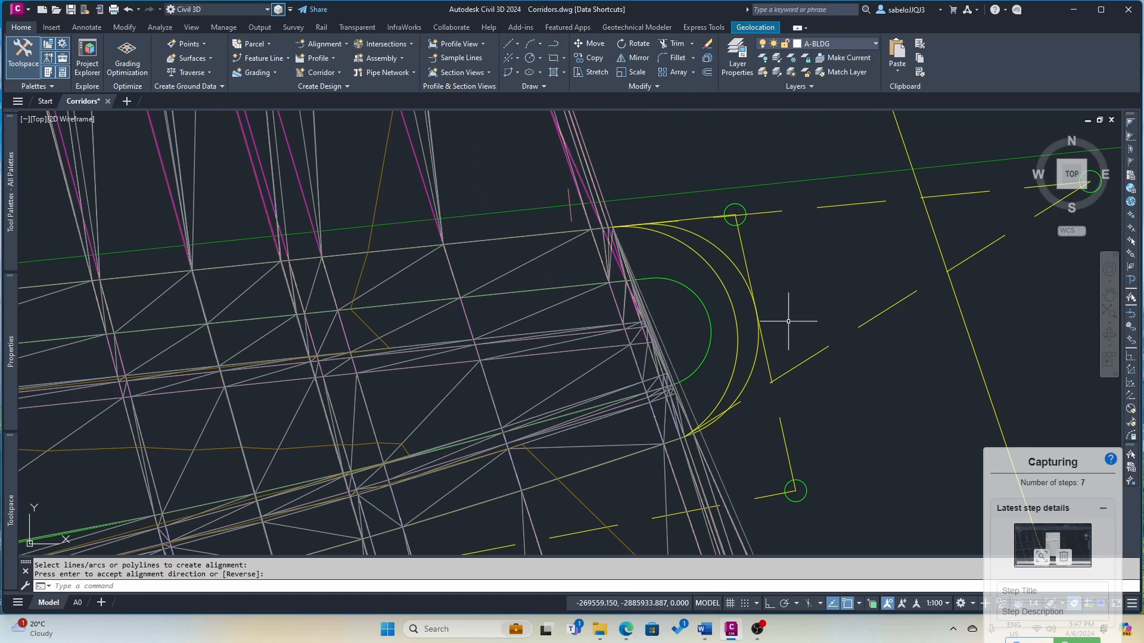
scroll(825, 298, "down", 5)
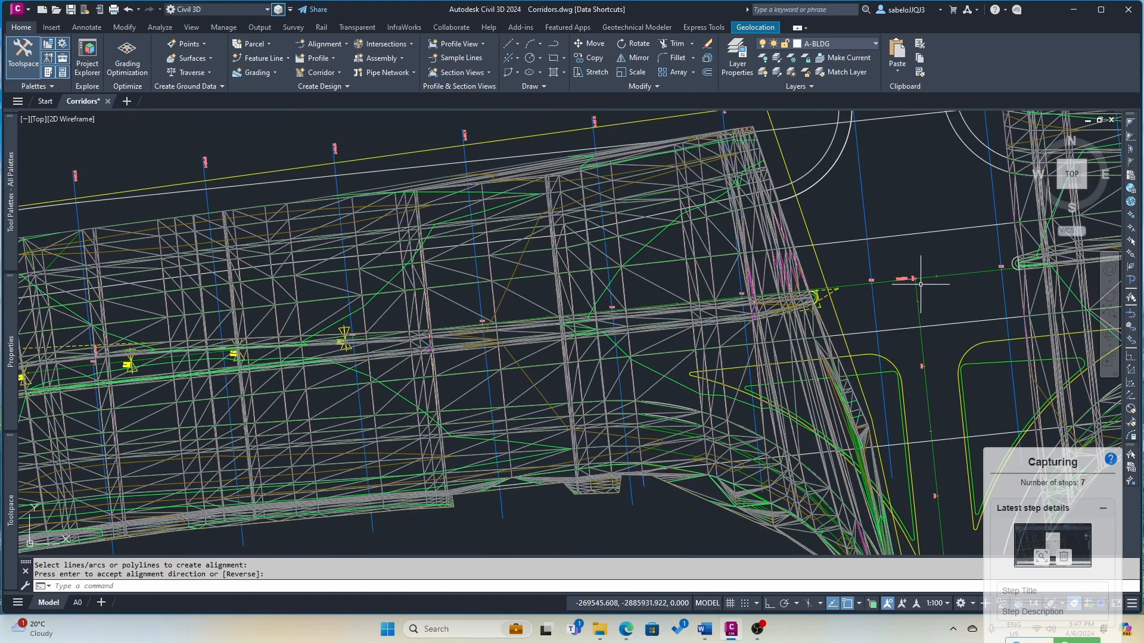
- Create an offset alignment from the white bullnose arc at the eastern median's western end, accepting the proposed direction
scroll(1015, 260, "up", 5)
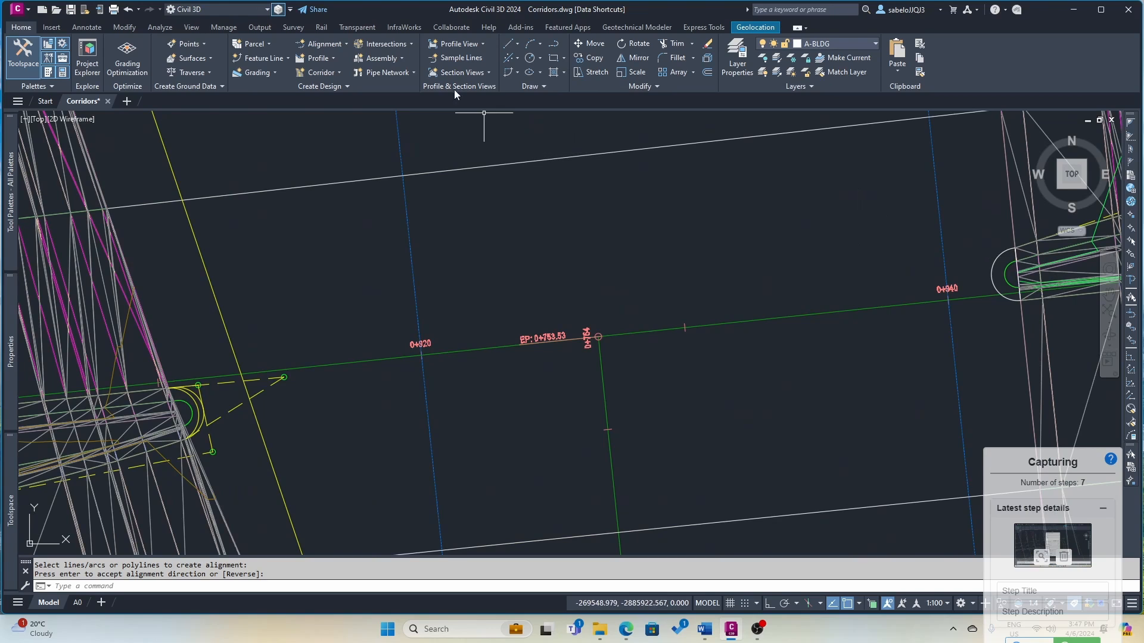
left_click(346, 46)
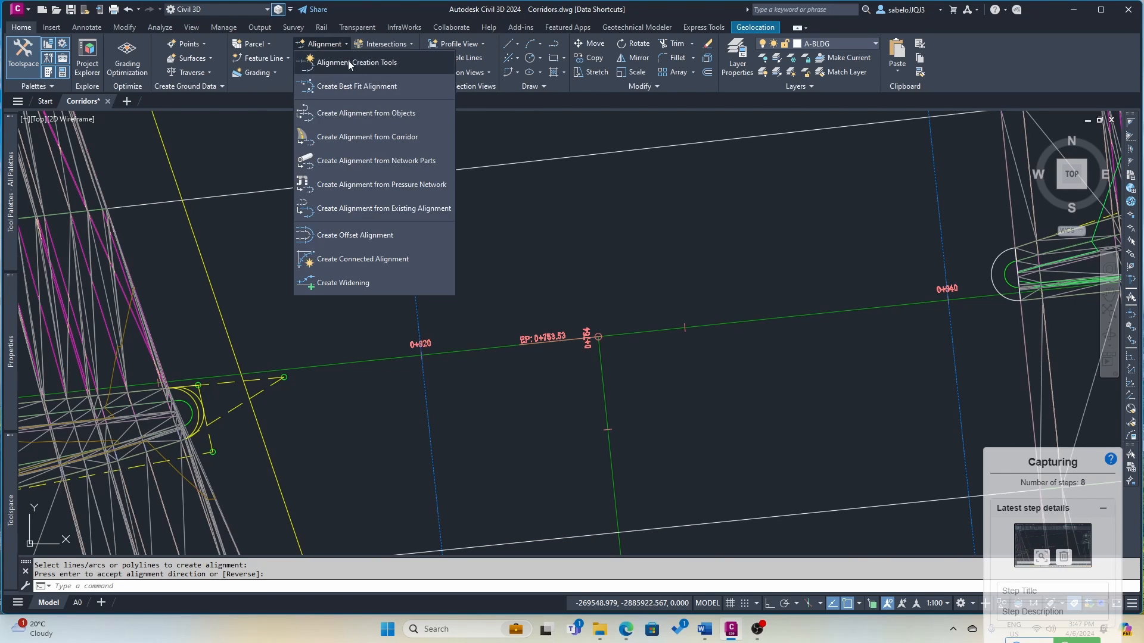
left_click(358, 112)
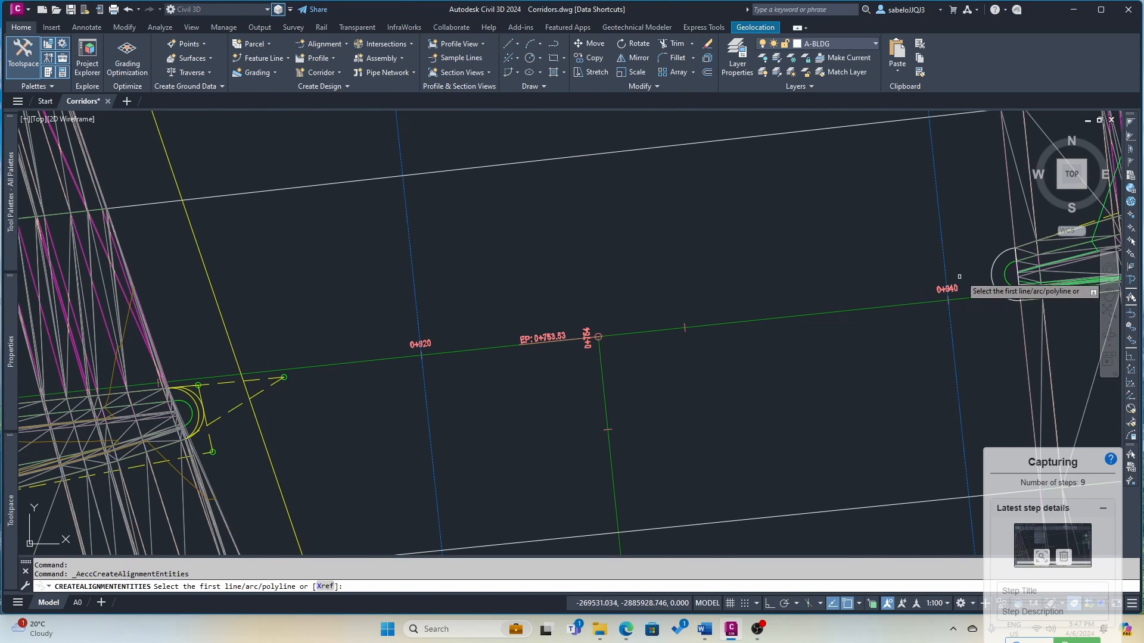
left_click(1012, 301)
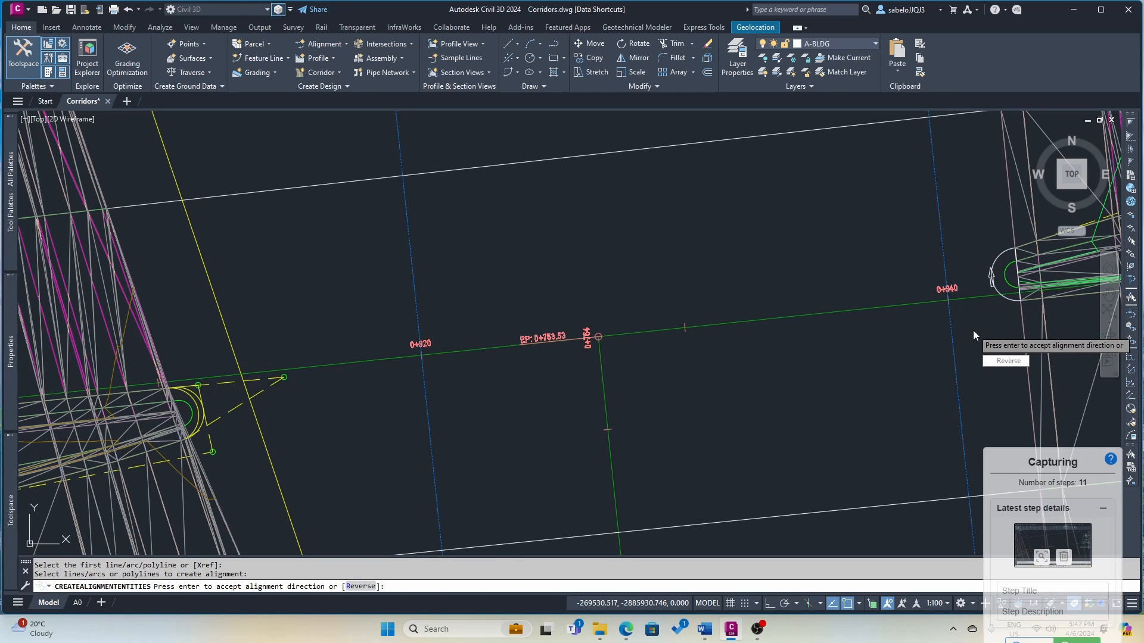
key("Return")
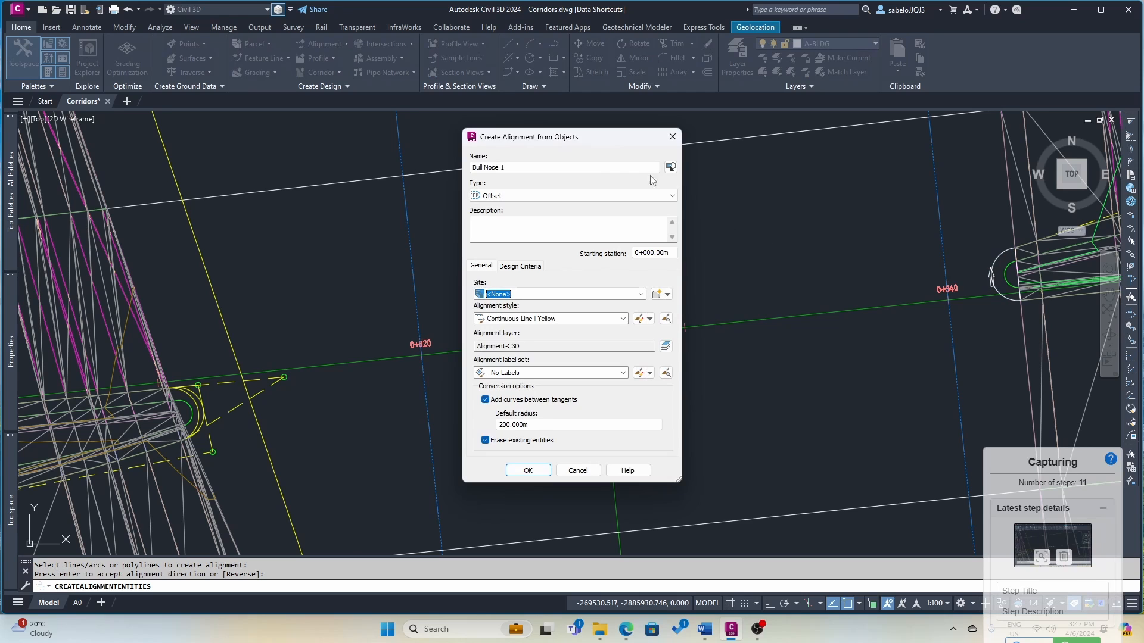
left_click(510, 167)
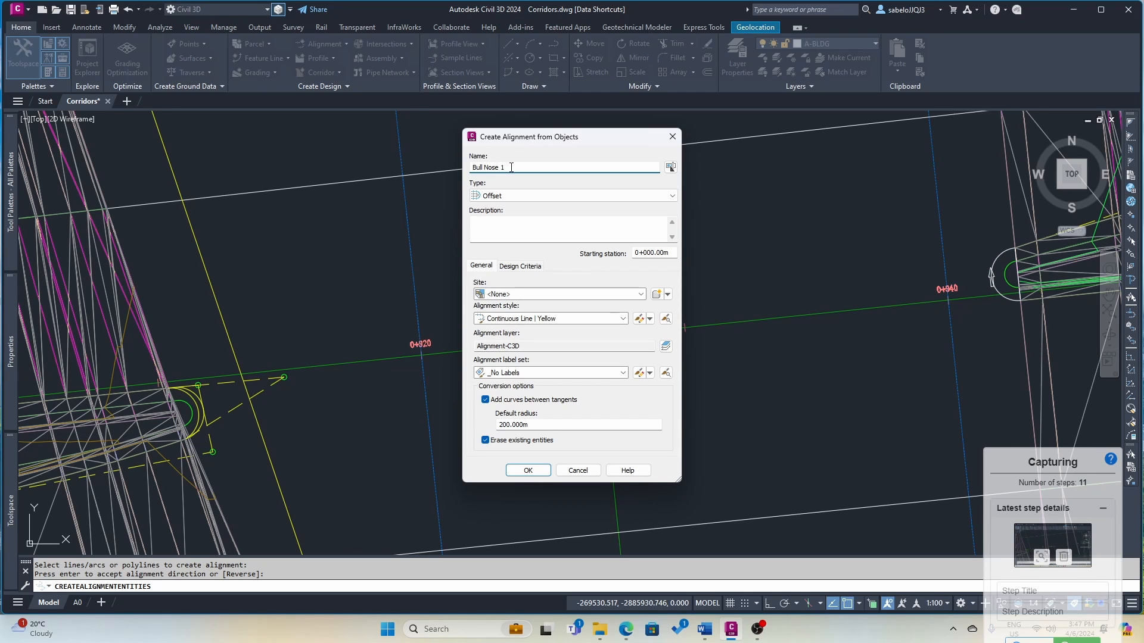
key("Return")
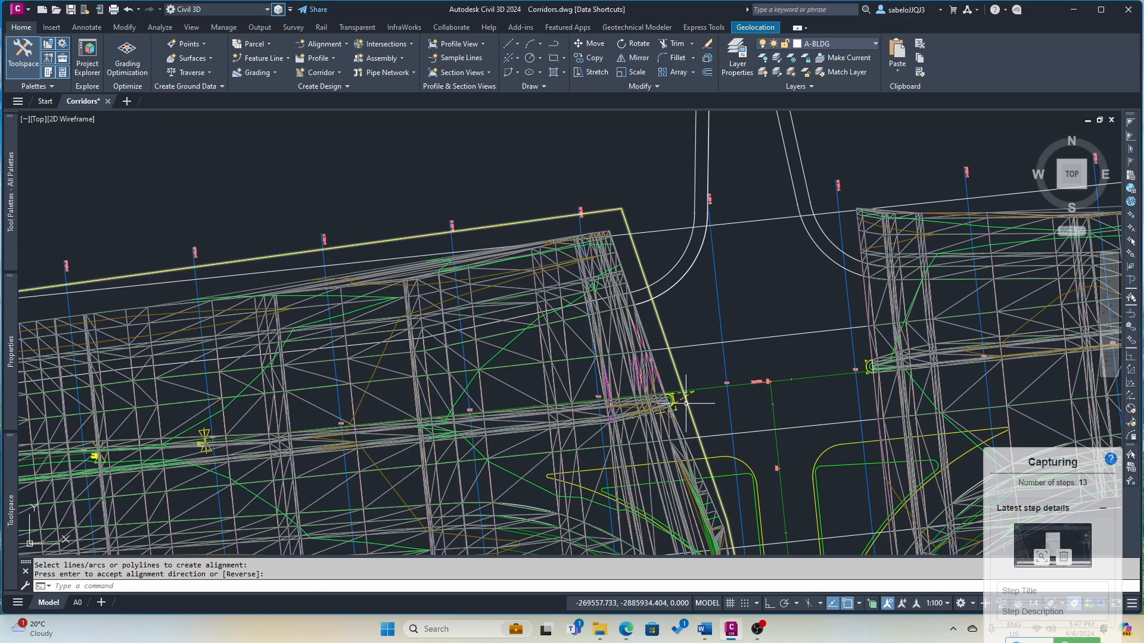
- Add a spot elevation label from the Traffic median 1 Top surface at the northern end of the western bullnose
left_click(652, 383)
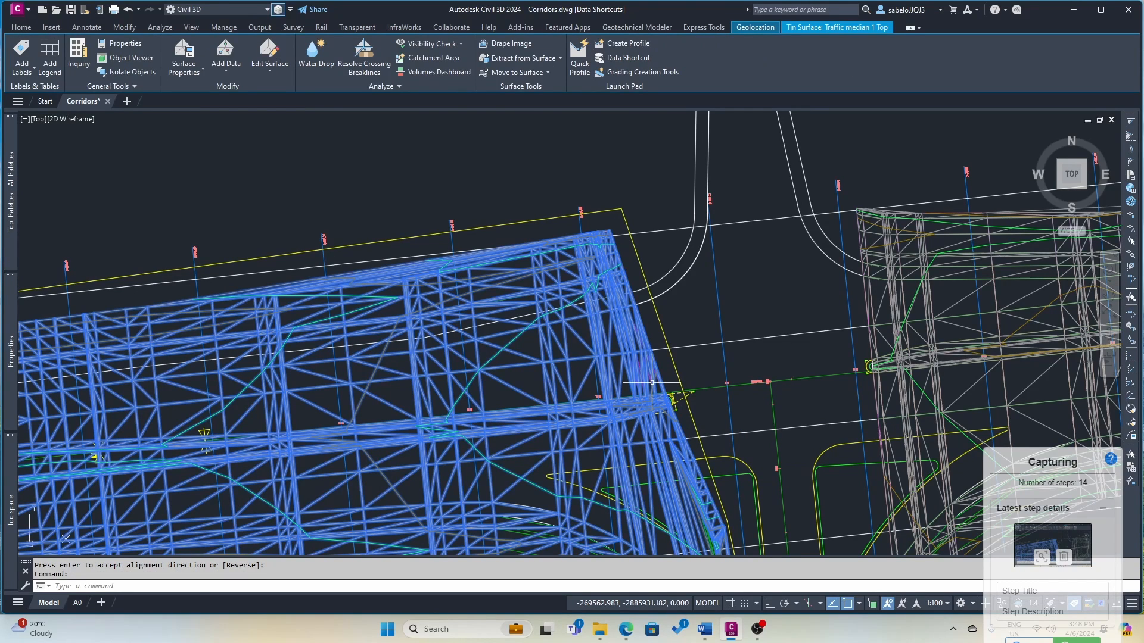
left_click(24, 73)
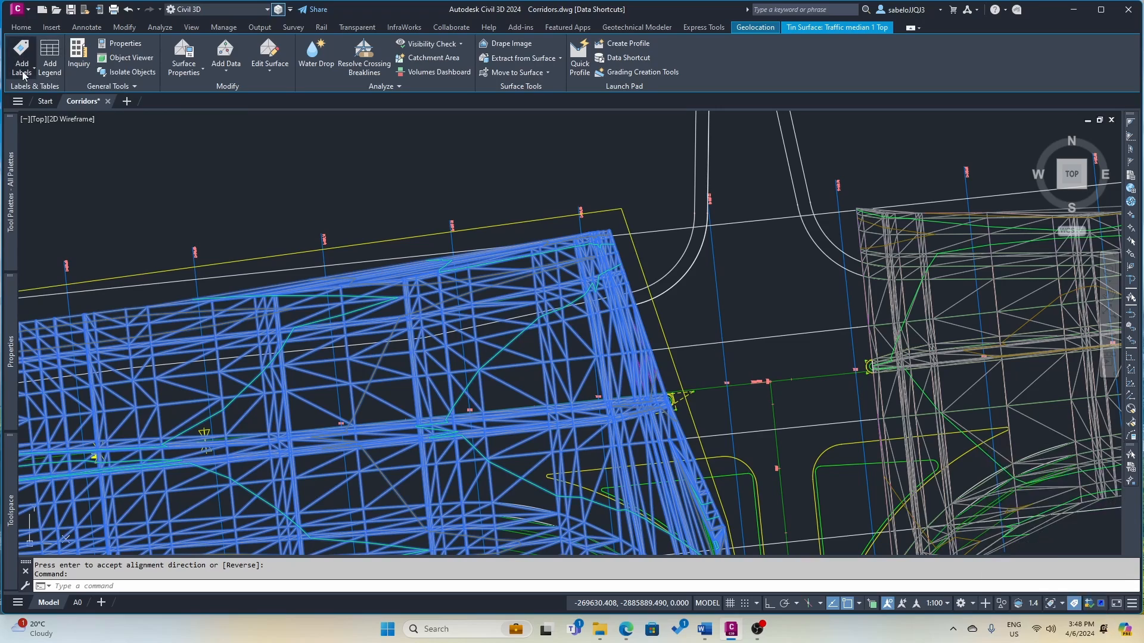
left_click(46, 141)
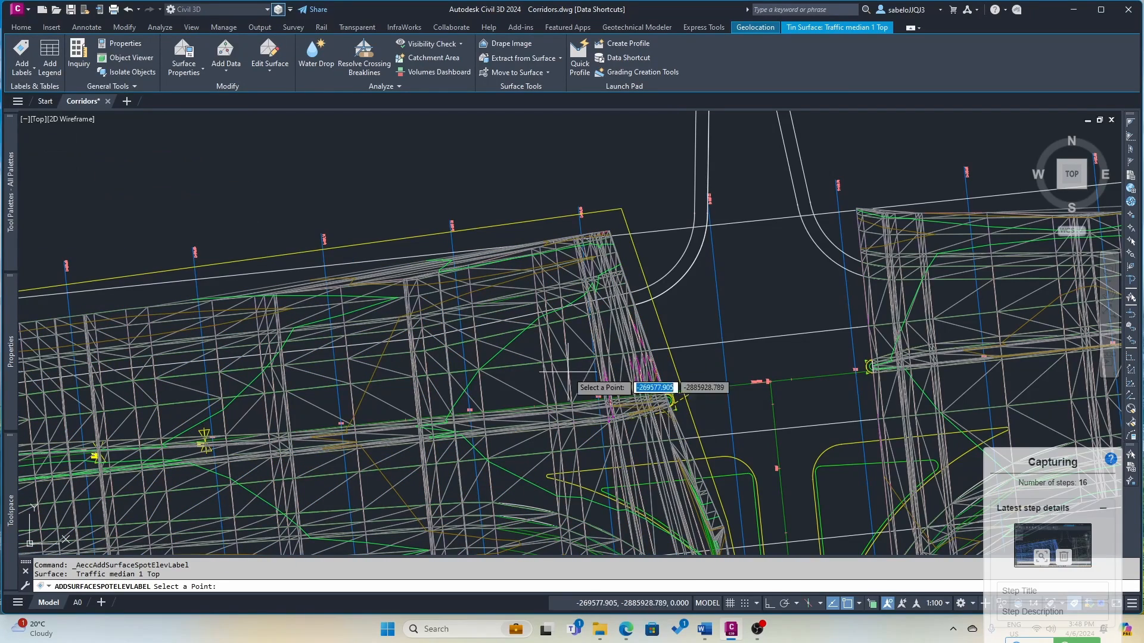
scroll(670, 399, "up", 6)
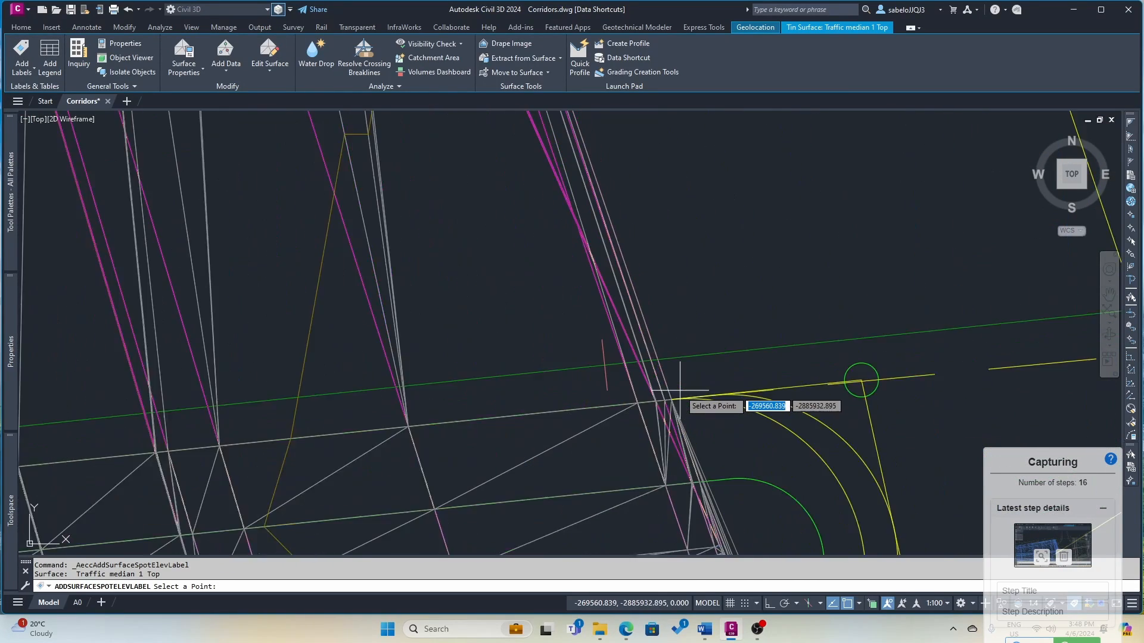
scroll(684, 407, "up", 3)
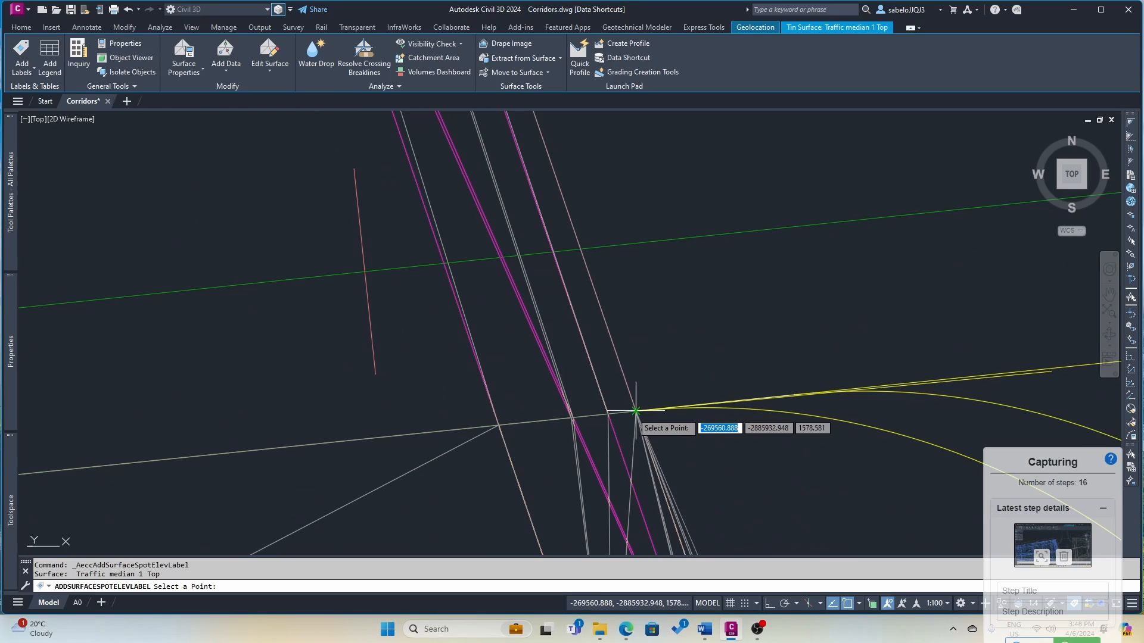
left_click(636, 410)
- Add a second Traffic median 1 Top spot elevation label at the southern end of the western bullnose
scroll(637, 388, "down", 5)
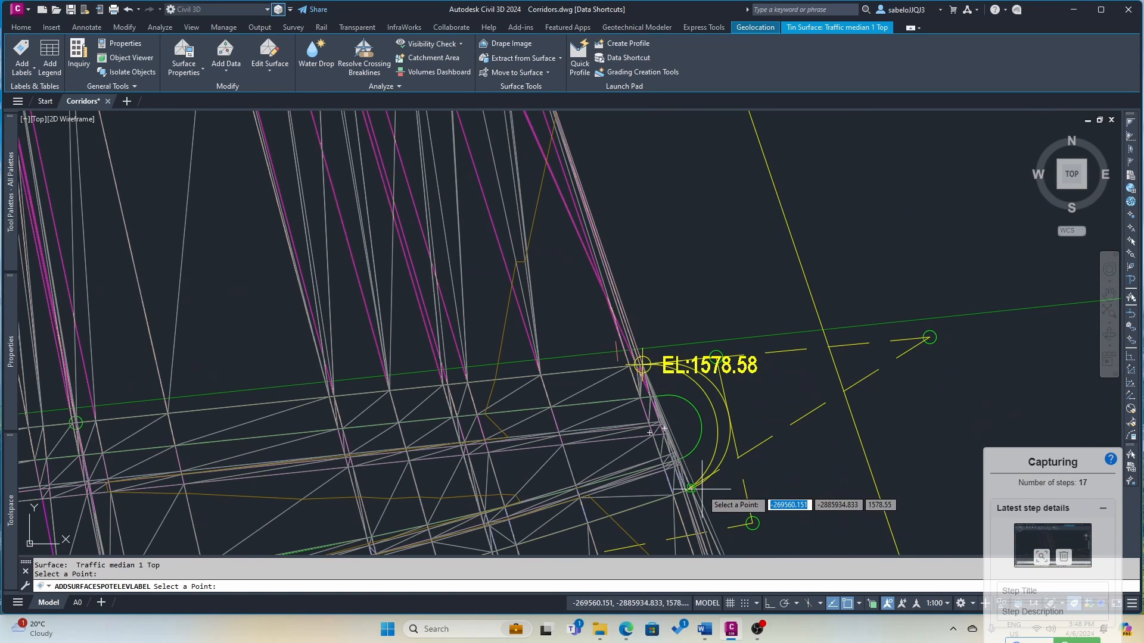
scroll(702, 489, "down", 2)
scroll(694, 486, "up", 8)
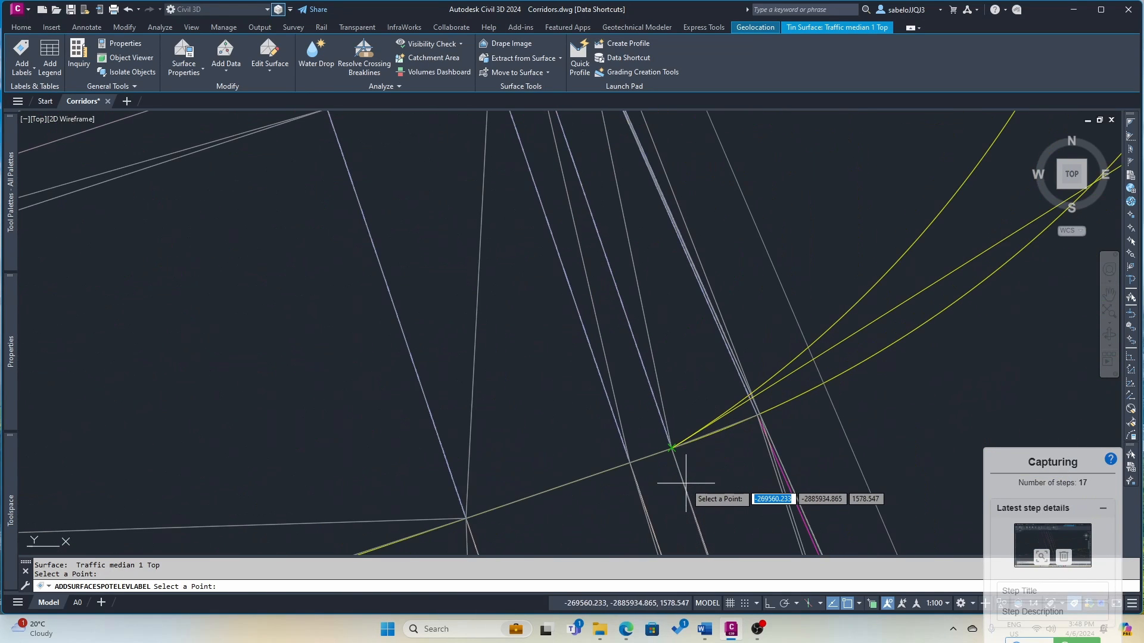
left_click(666, 463)
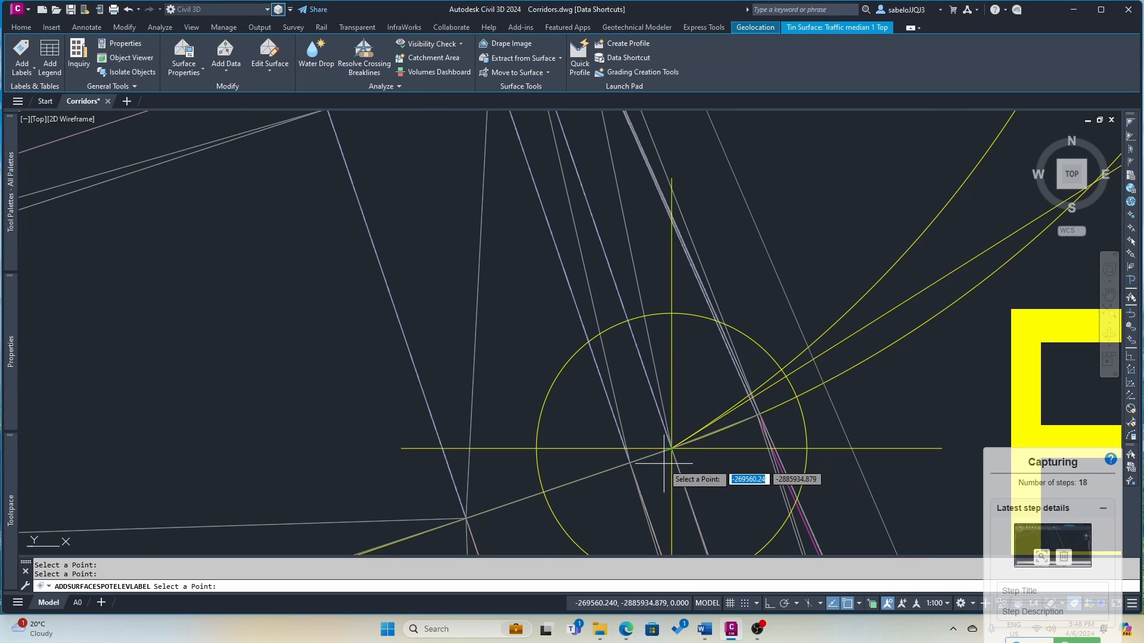
scroll(665, 463, "down", 6)
key("Escape")
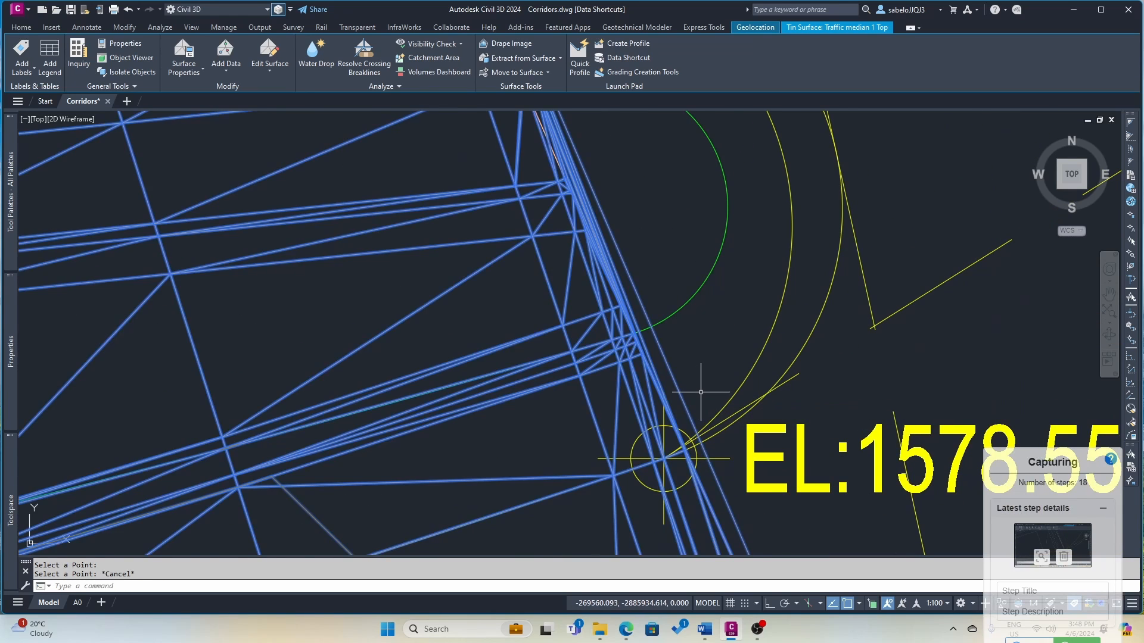
- Move the western bullnose's two elevation labels clear of the arc, the northern one upward and the southern one down to the southeast
scroll(700, 389, "down", 6)
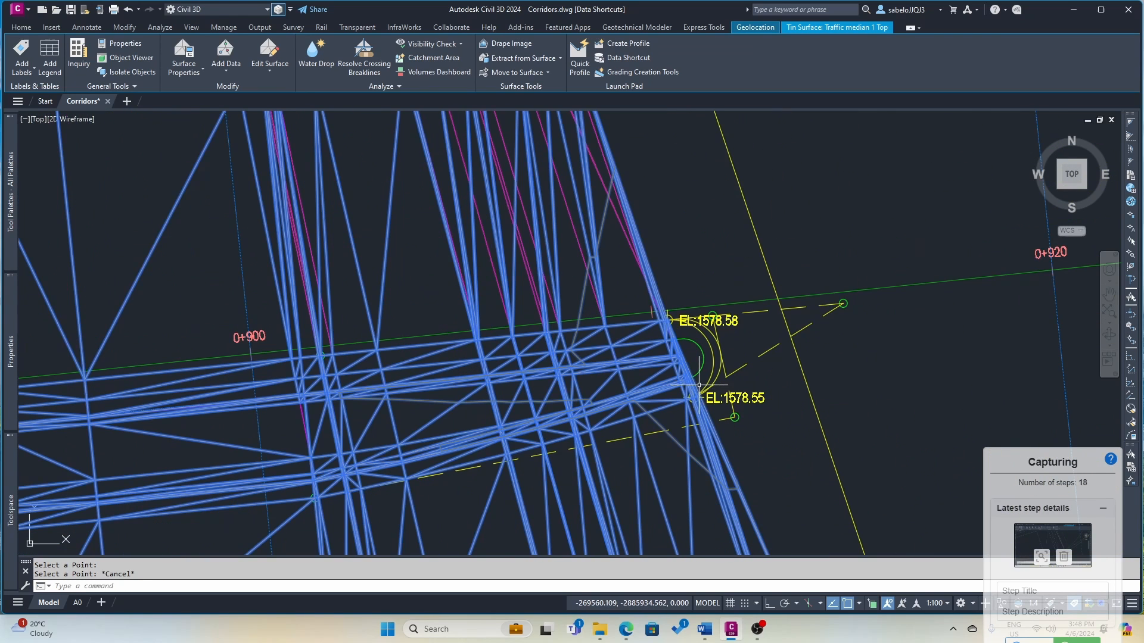
left_click(667, 315)
left_click(668, 311)
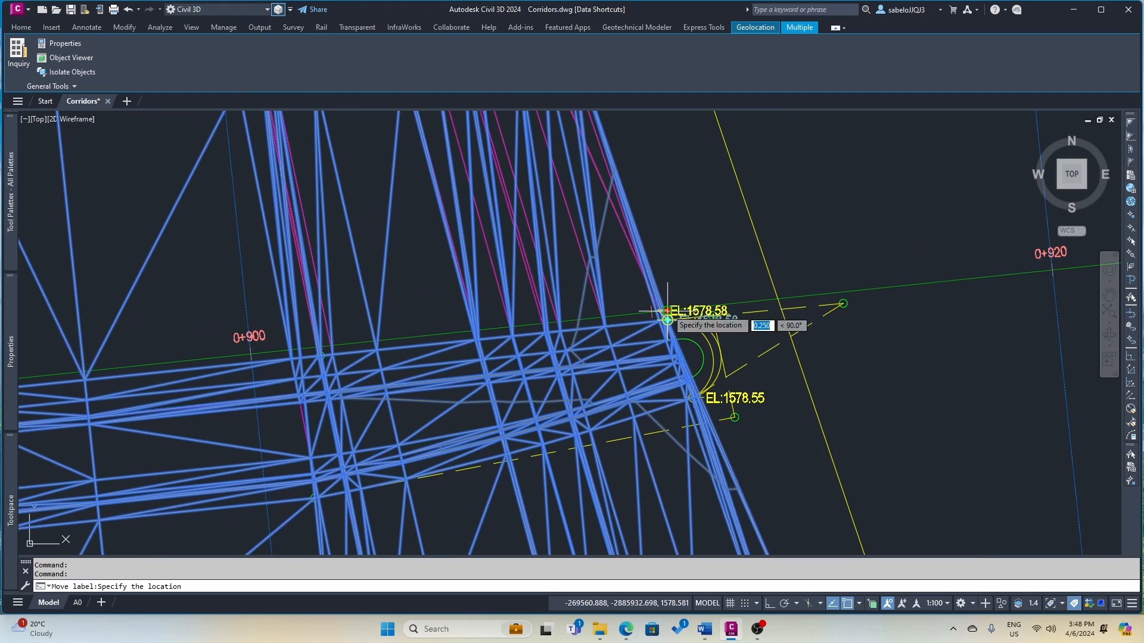
left_click(669, 262)
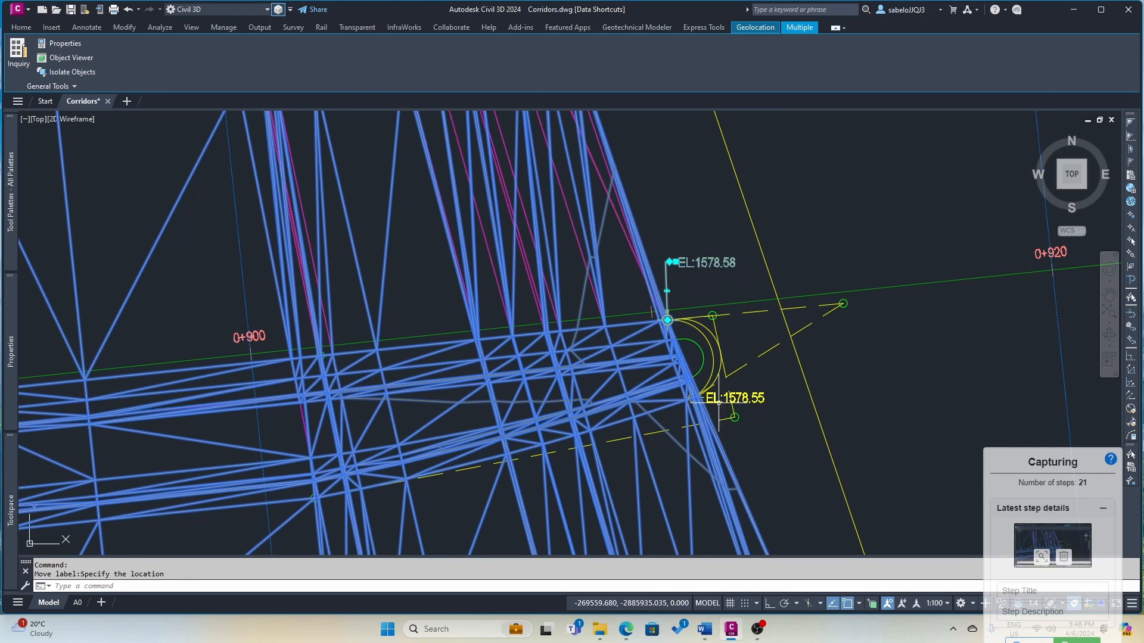
left_click(694, 395)
left_click(694, 388)
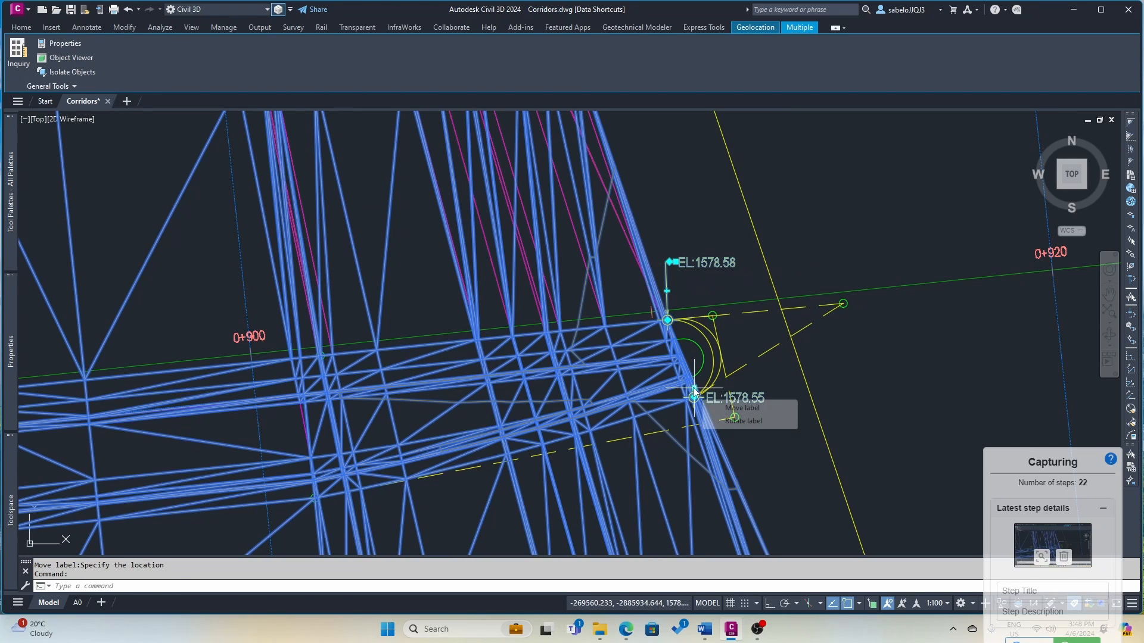
left_click(734, 429)
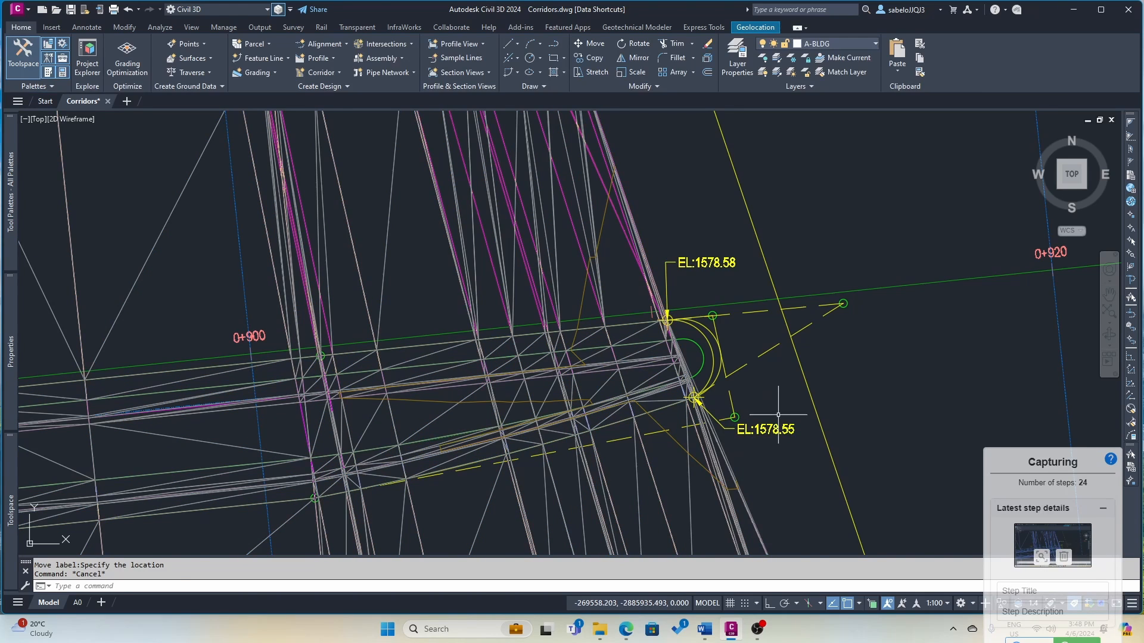
- Undo the last spot elevation label and add one from Traffic Median 2 Top at the eastern bullnose's southern end
key("ctrl+z")
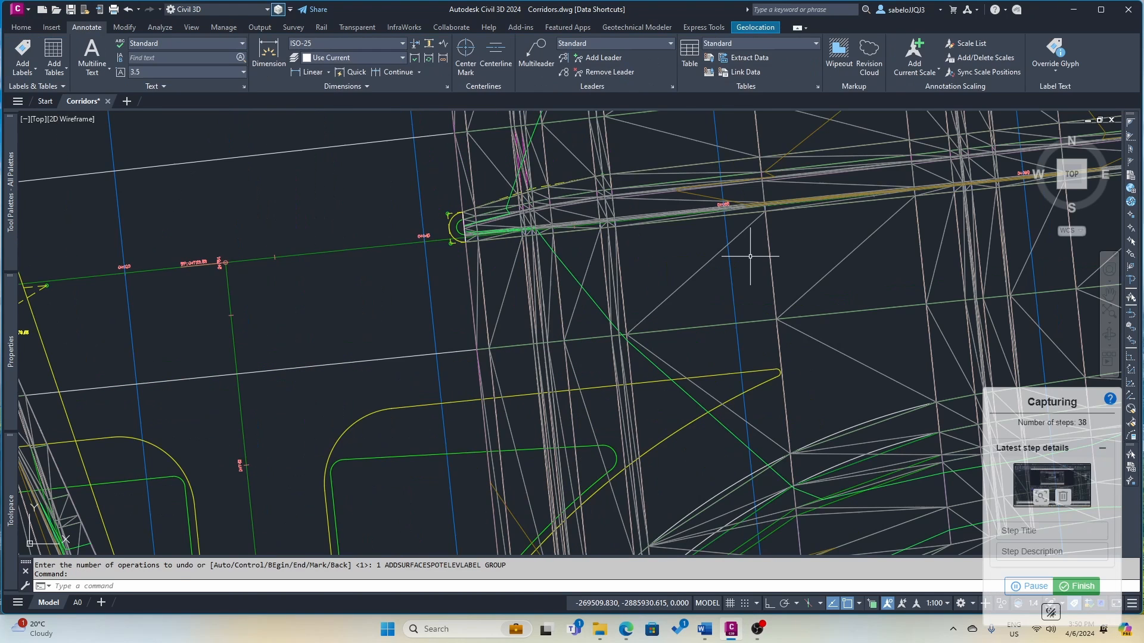
left_click(496, 168)
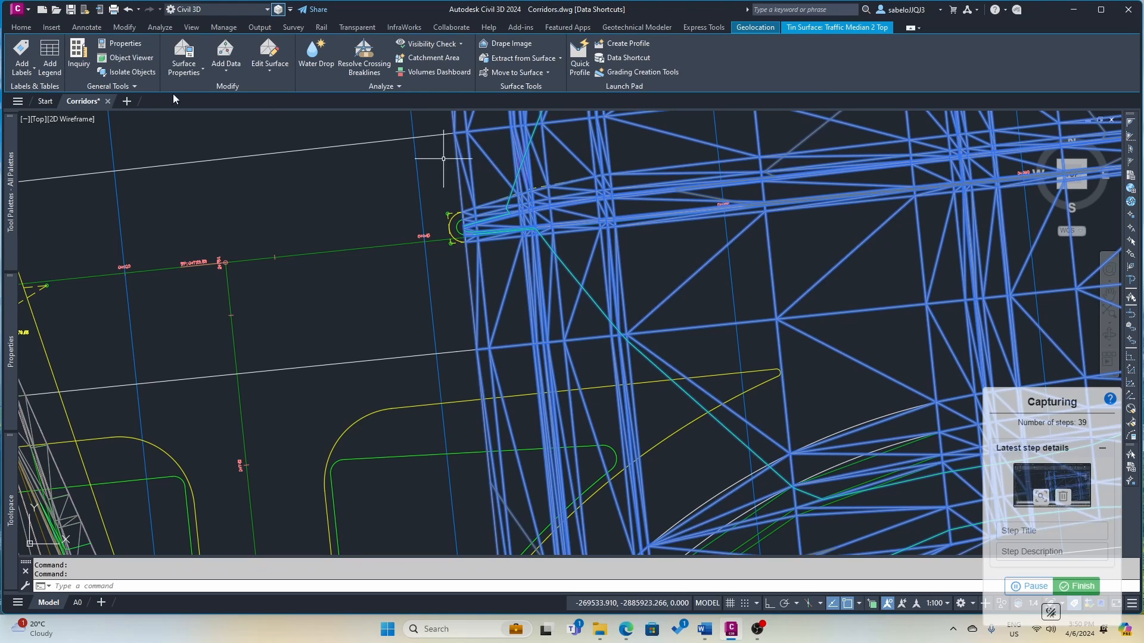
left_click(24, 64)
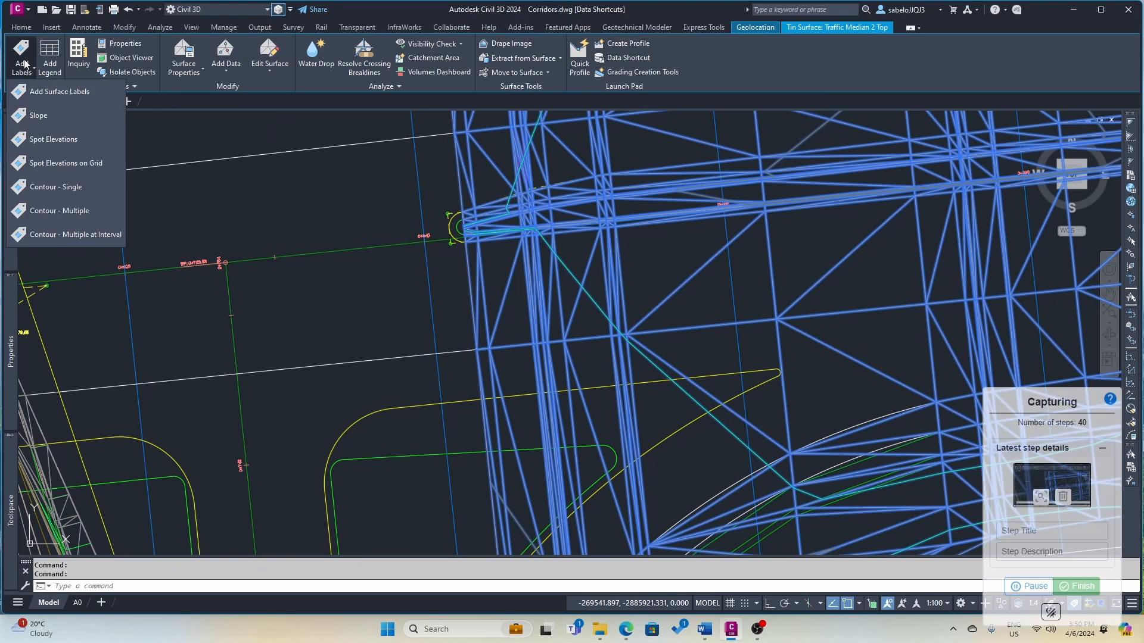
left_click(54, 138)
scroll(462, 236, "up", 5)
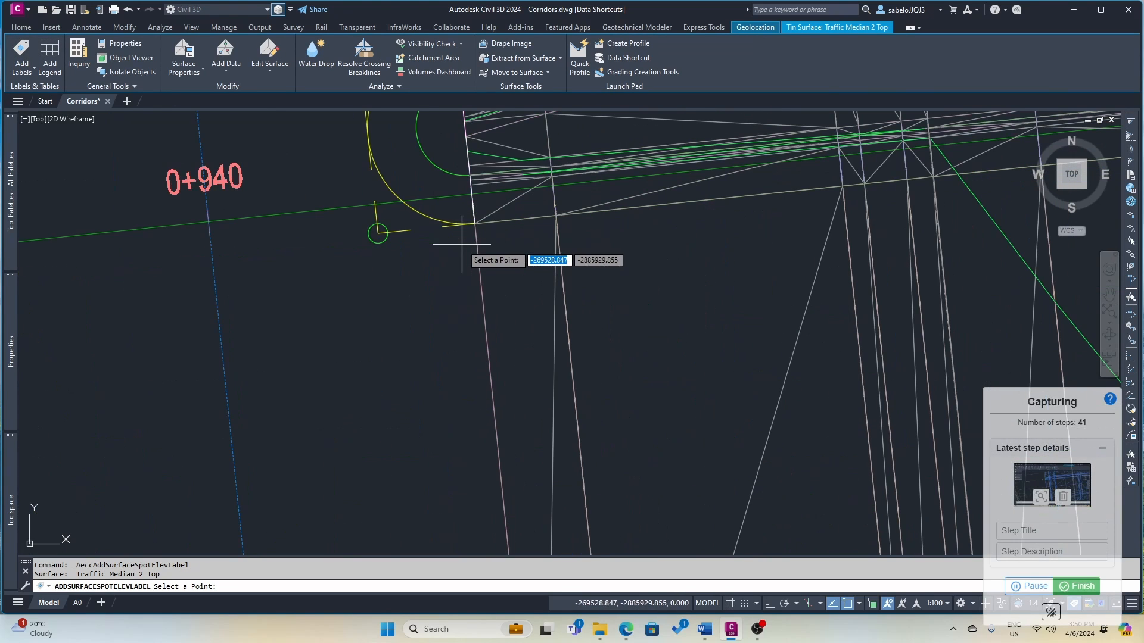
left_click(475, 225)
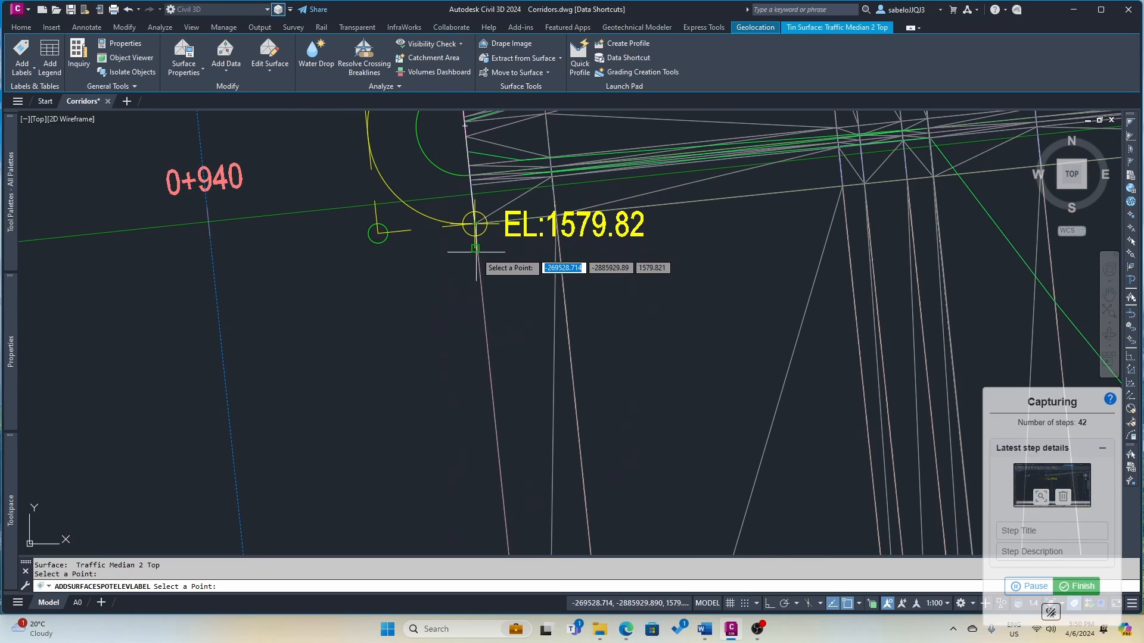
- Try to add a spot elevation label at the northern end of the eastern bullnose
scroll(476, 253, "down", 4)
scroll(455, 176, "up", 5)
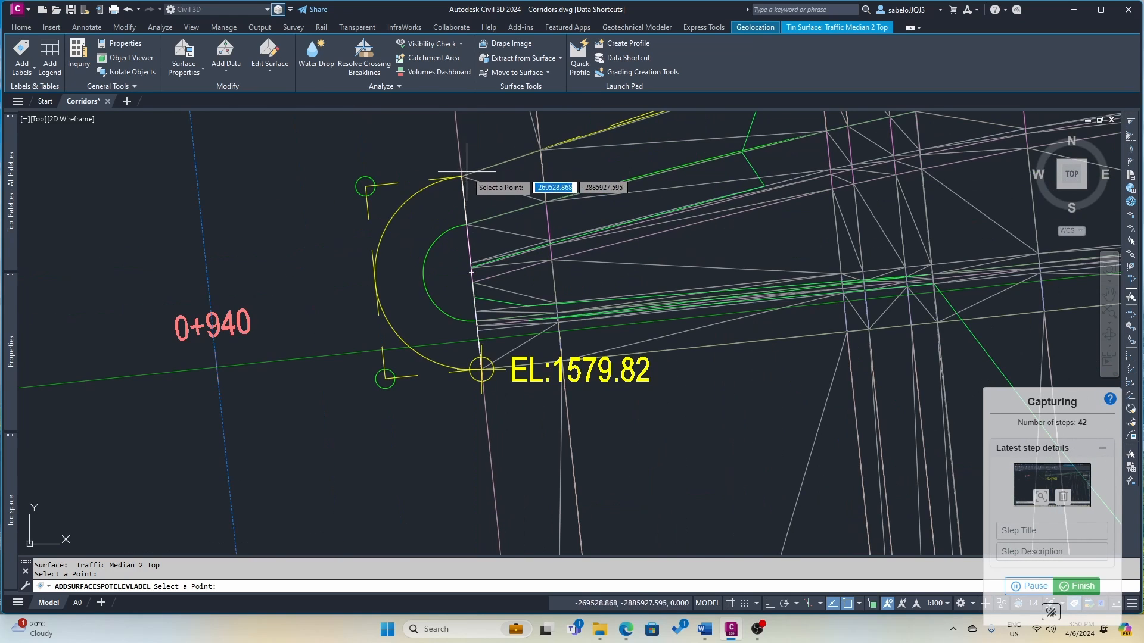
left_click(456, 176)
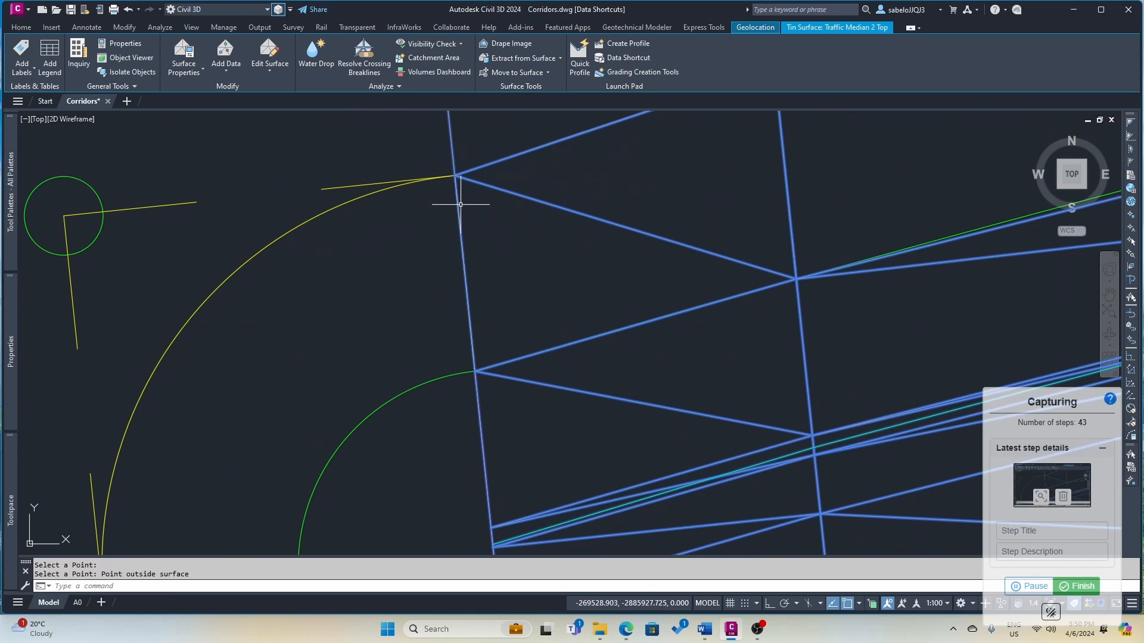
- Label the Traffic Median 2 Top spot elevation exactly where the eastern bullnose arc's northern end meets the surface edge
scroll(459, 204, "down", 5)
scroll(450, 199, "up", 5)
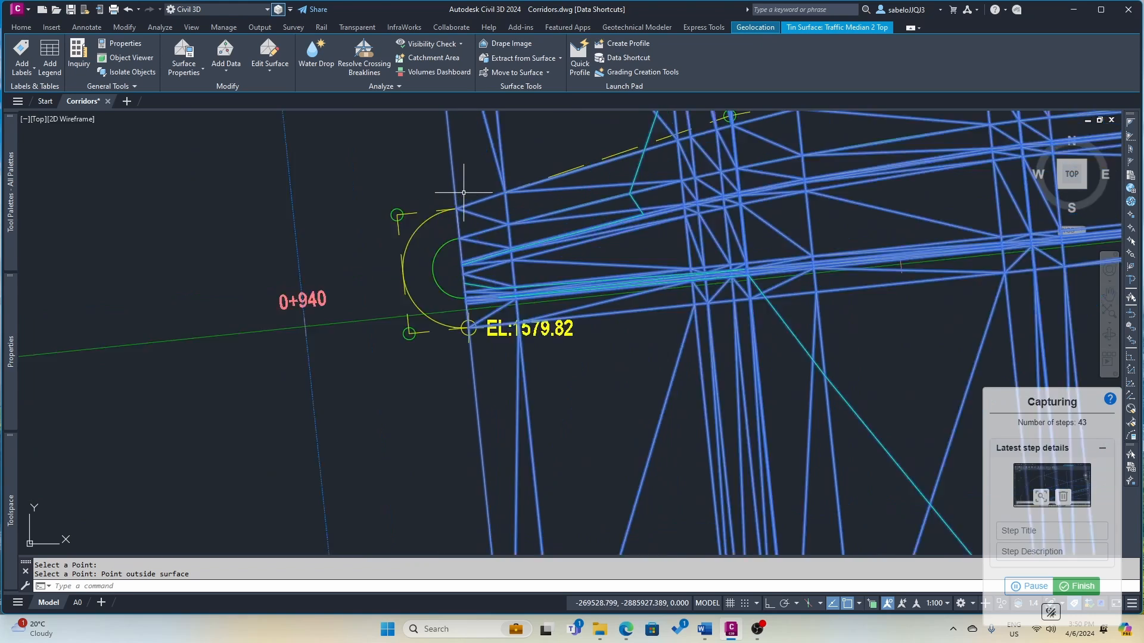
left_click(22, 70)
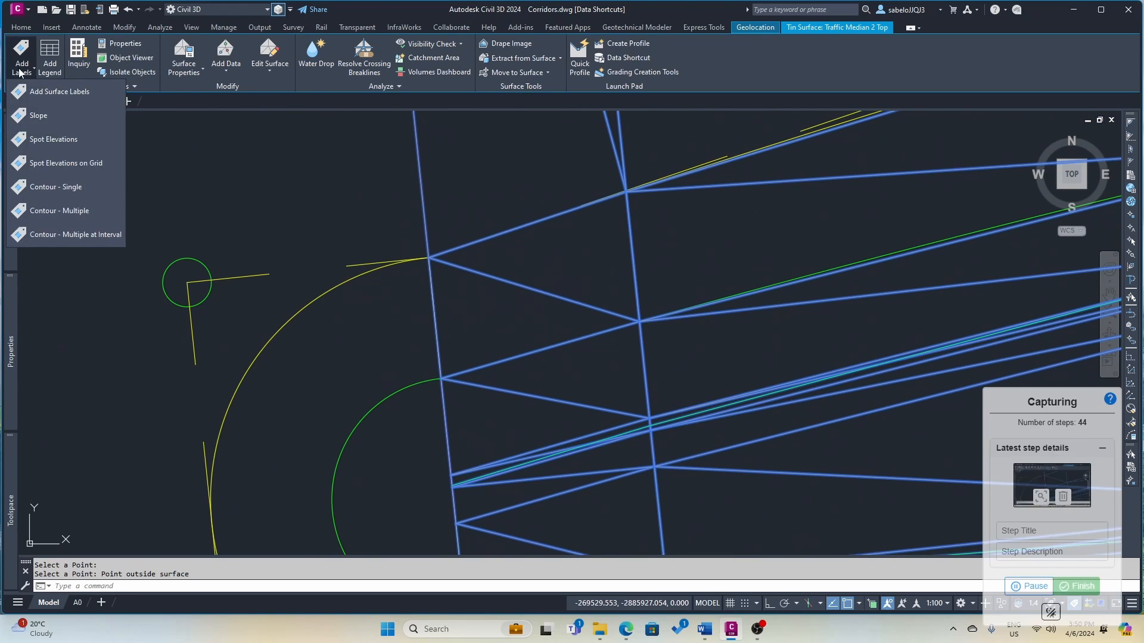
left_click(47, 139)
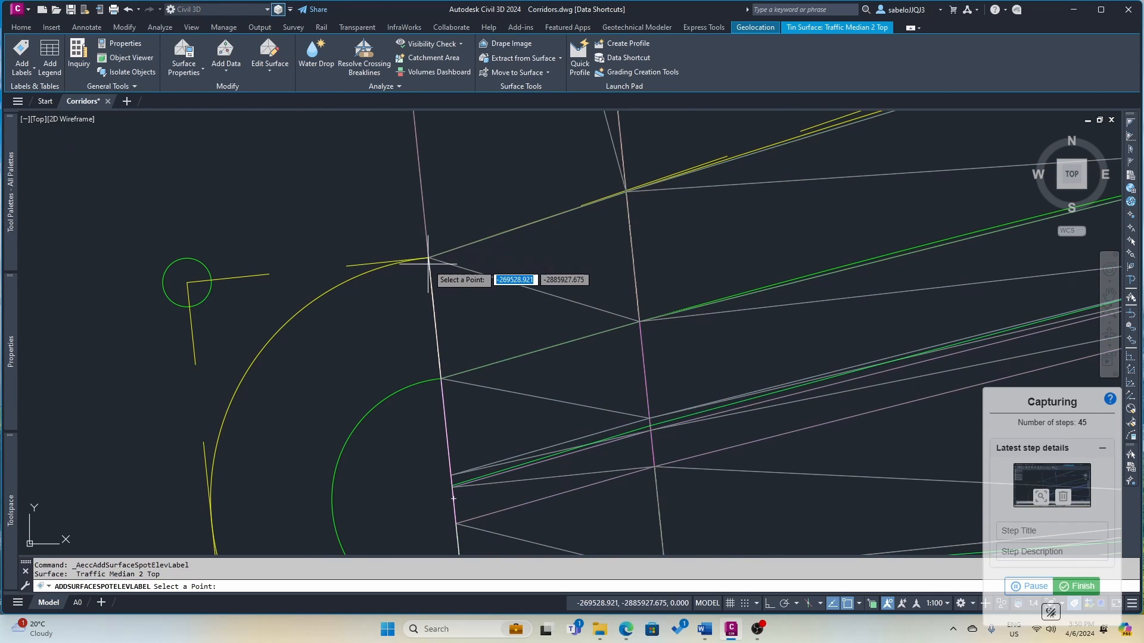
left_click(429, 258)
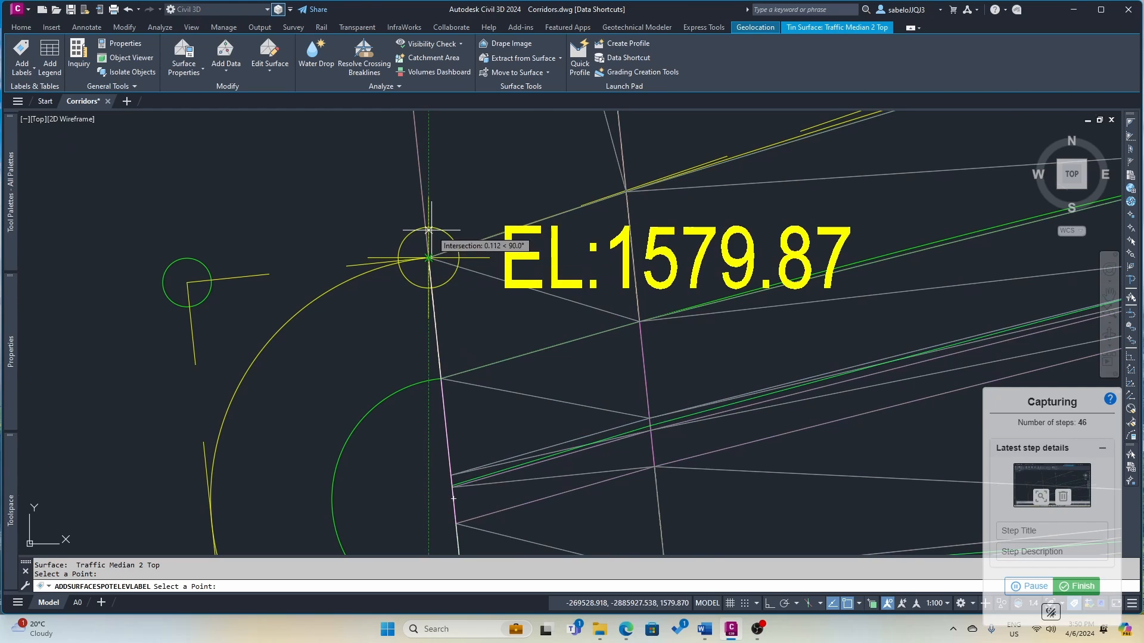
scroll(429, 247, "down", 6)
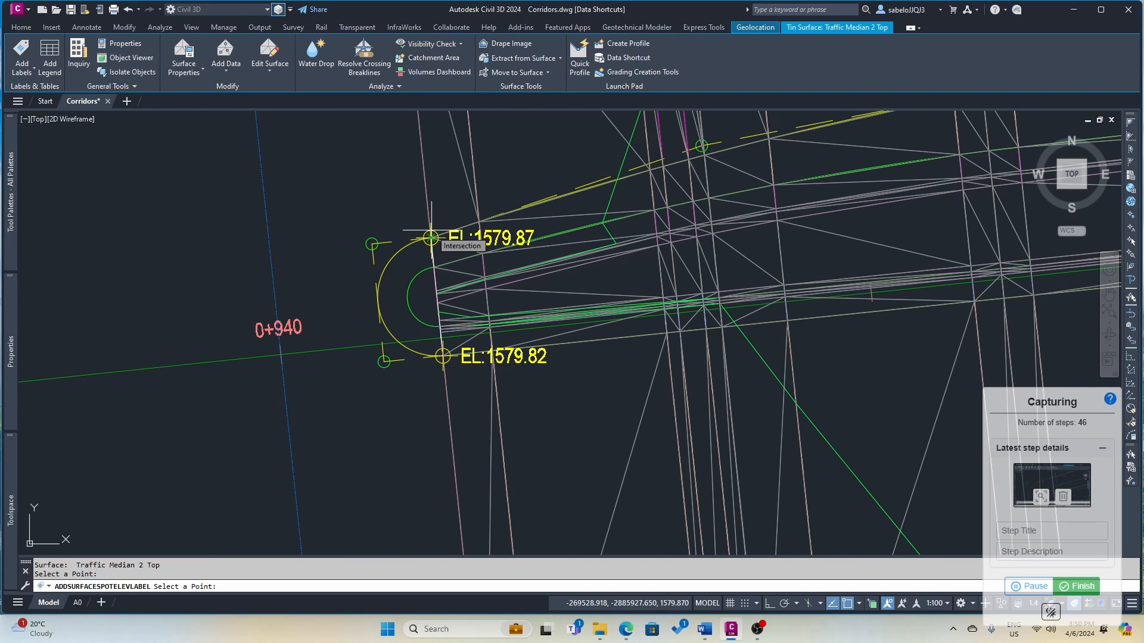
key("Escape")
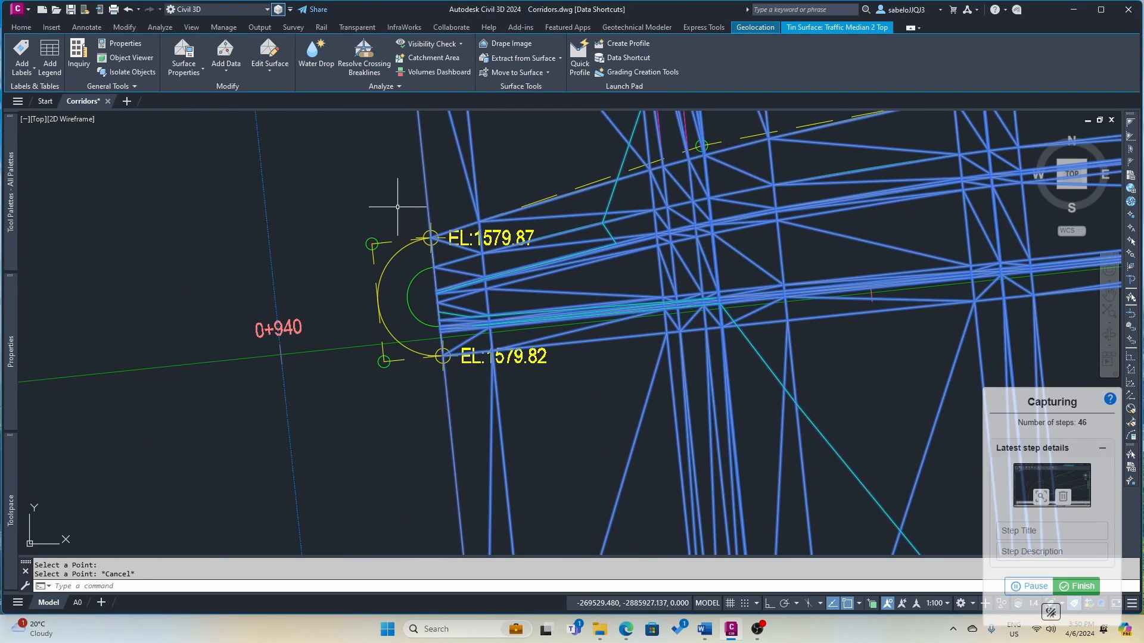
key("Escape")
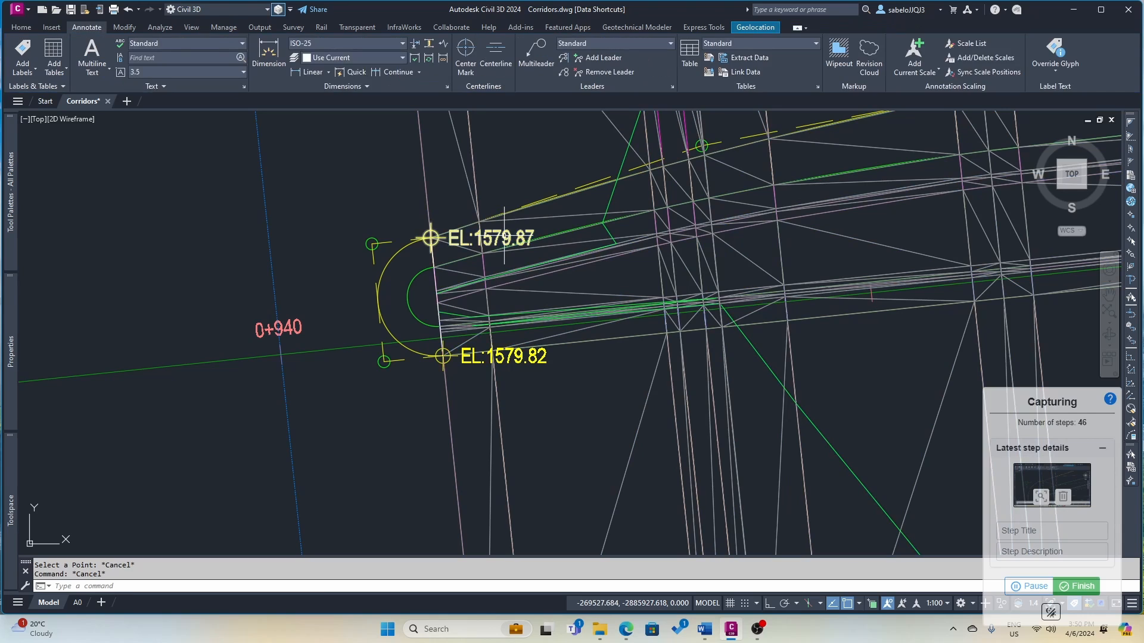
- Move the eastern bullnose's two elevation labels clear of the arc, the northern one up to the northwest and the southern one down to the southwest
left_click(504, 238)
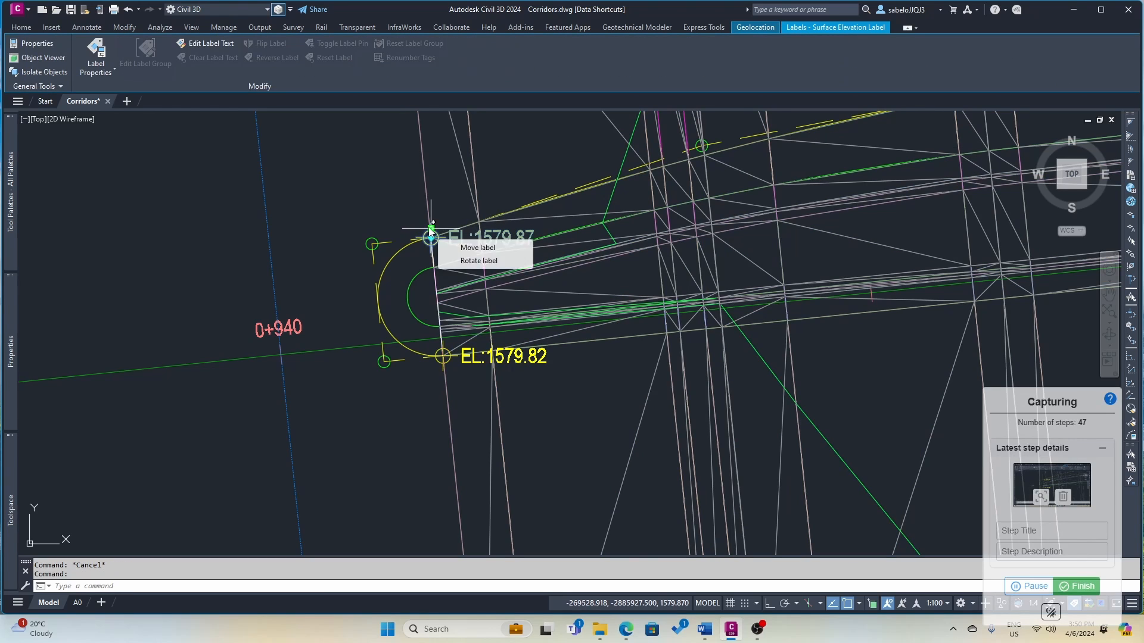
left_click(430, 229)
left_click(404, 190)
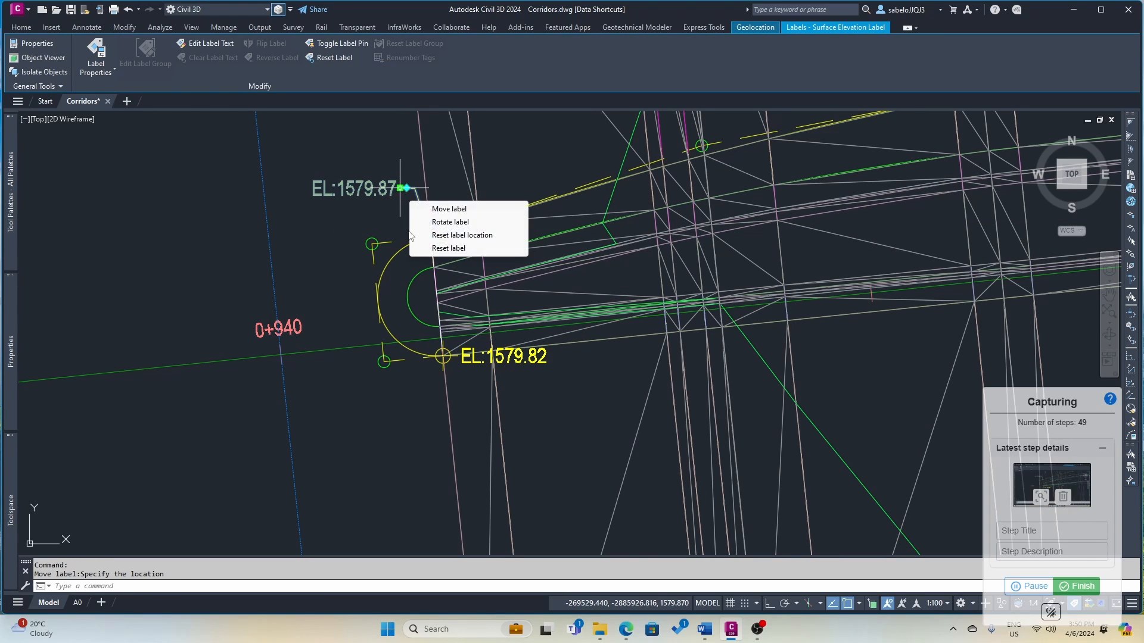
left_click(463, 361)
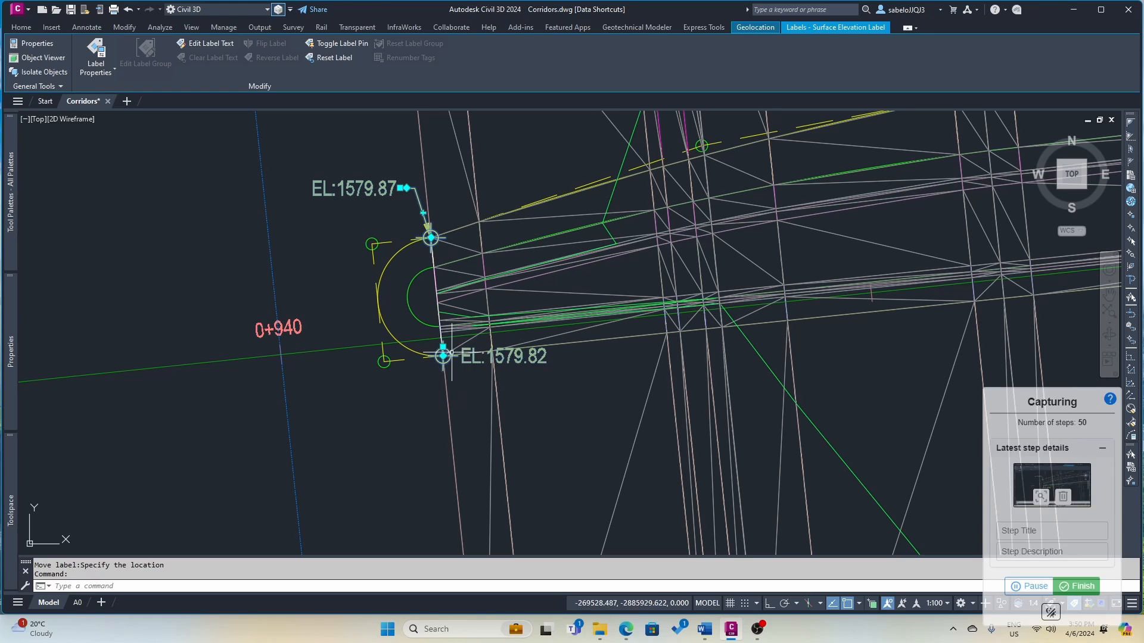
left_click(443, 356)
left_click(416, 435)
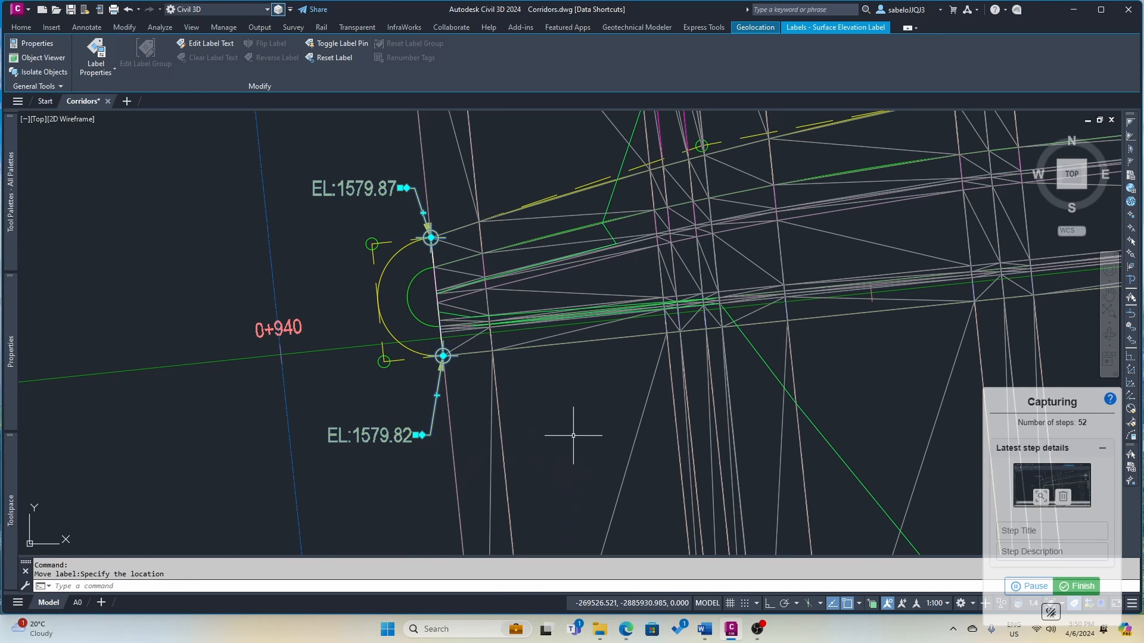
- Sample the AIW_Existing_Ground surface along the Bull Nose 1 alignment at the western median and start drawing its profile view
scroll(573, 435, "down", 5)
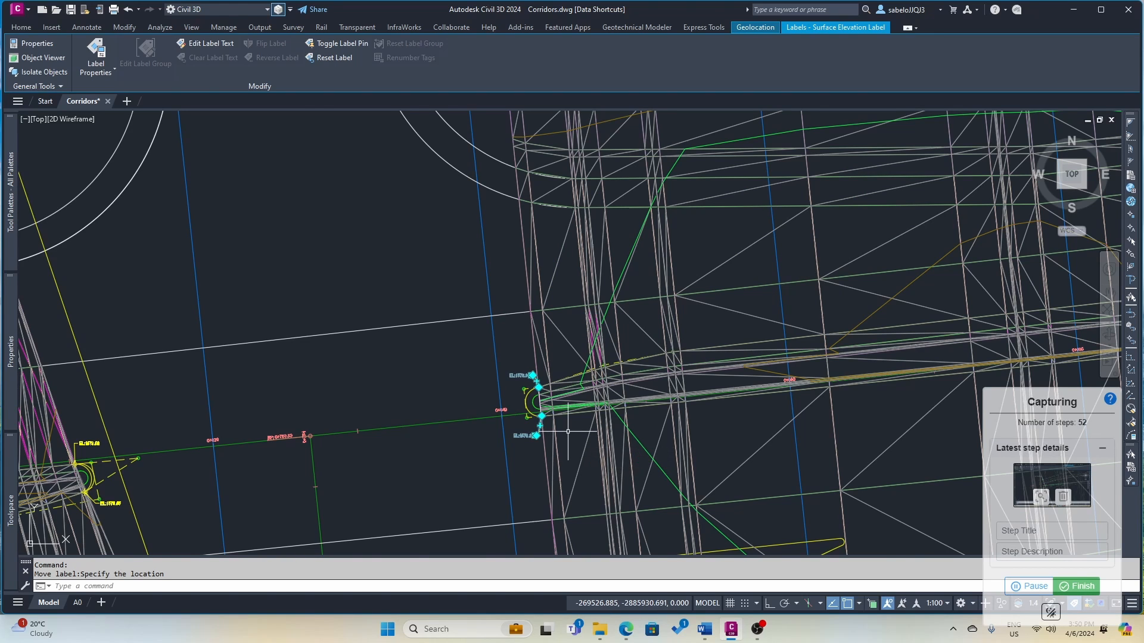
scroll(568, 431, "down", 3)
scroll(258, 456, "up", 6)
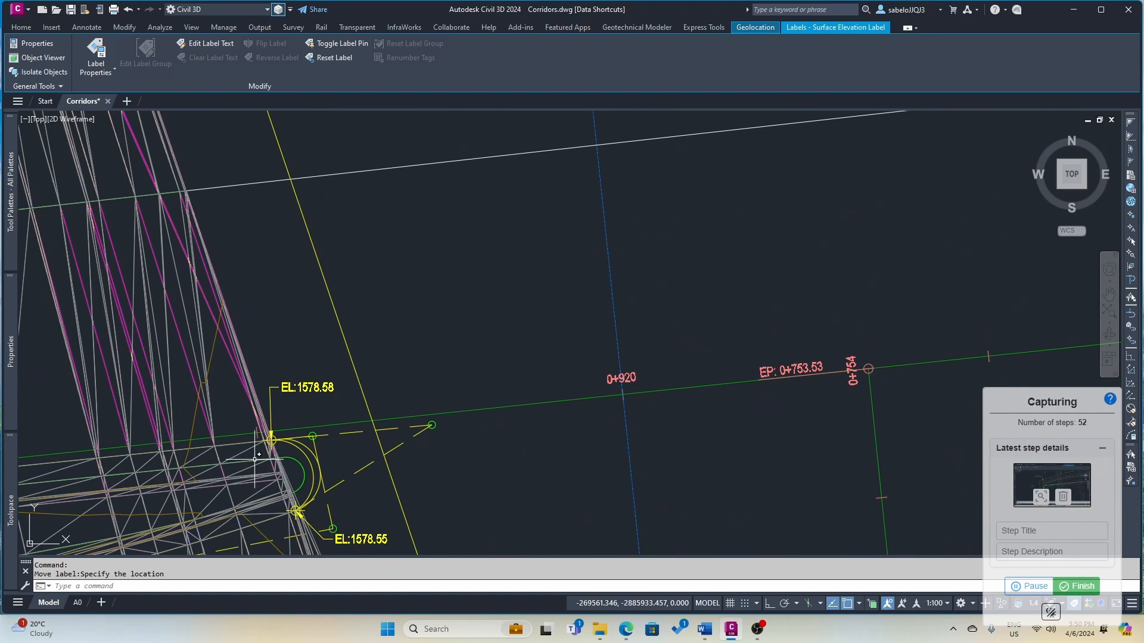
scroll(258, 454, "up", 3)
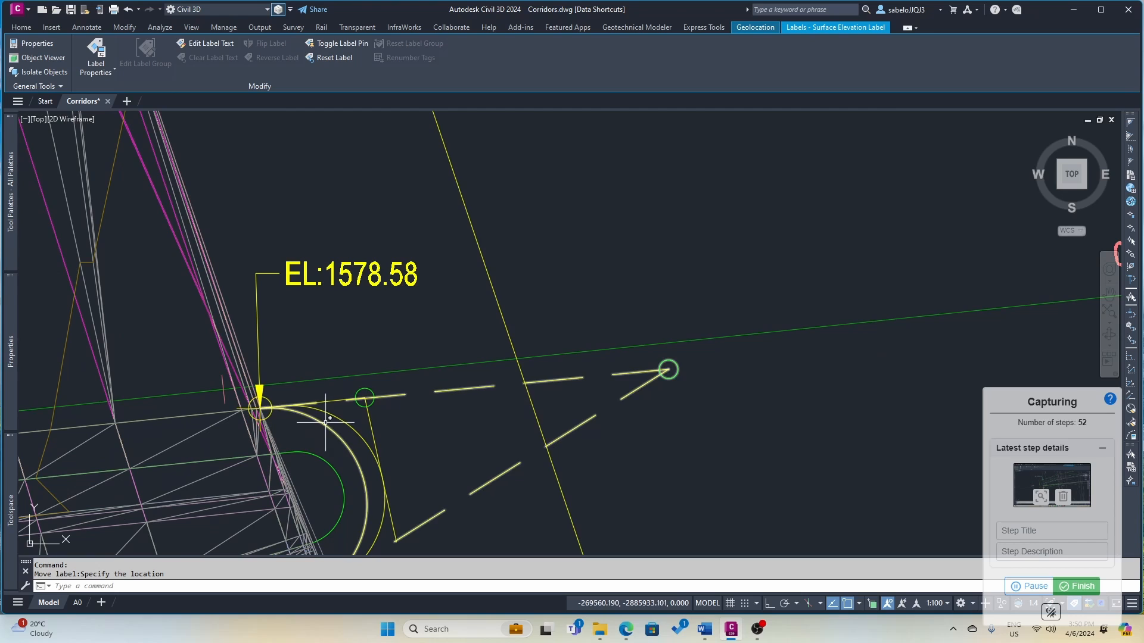
key("Escape")
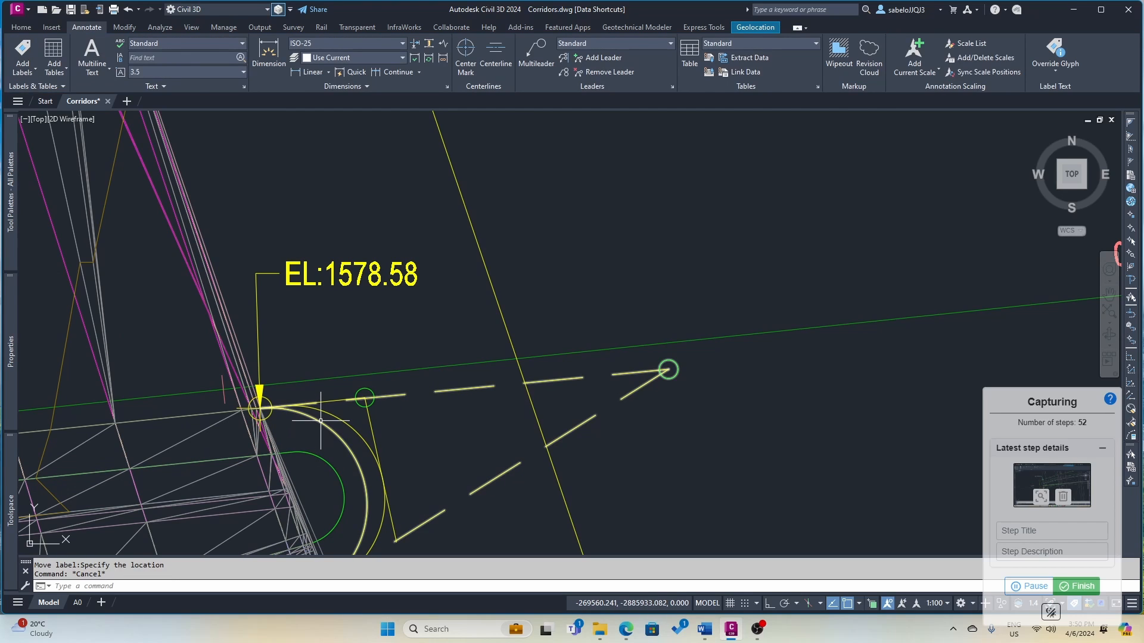
left_click(321, 421)
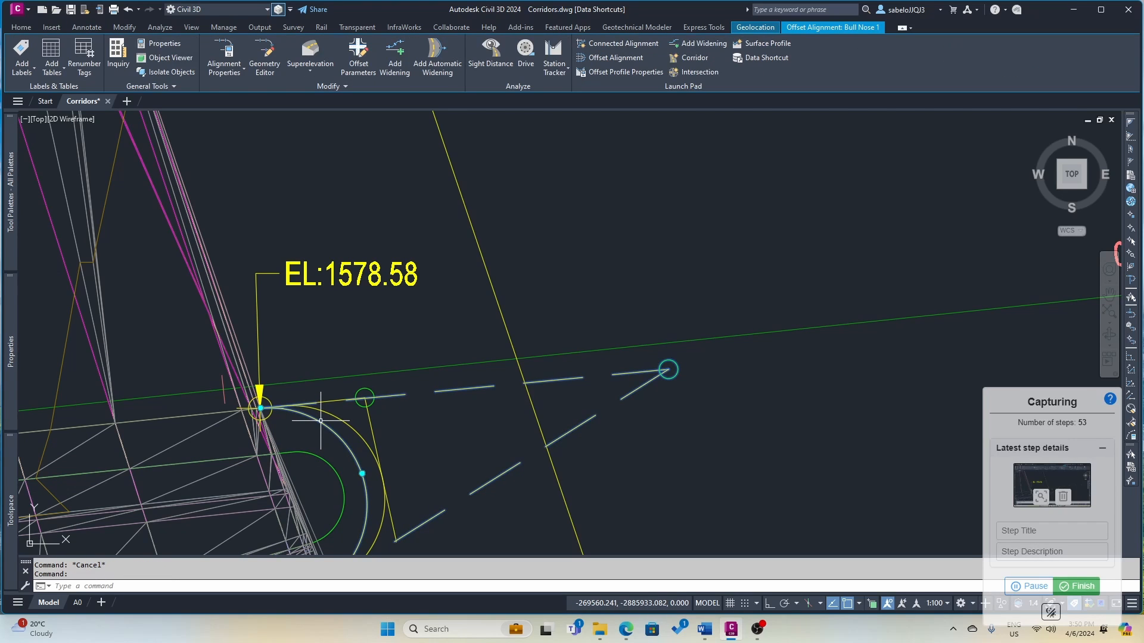
left_click(767, 43)
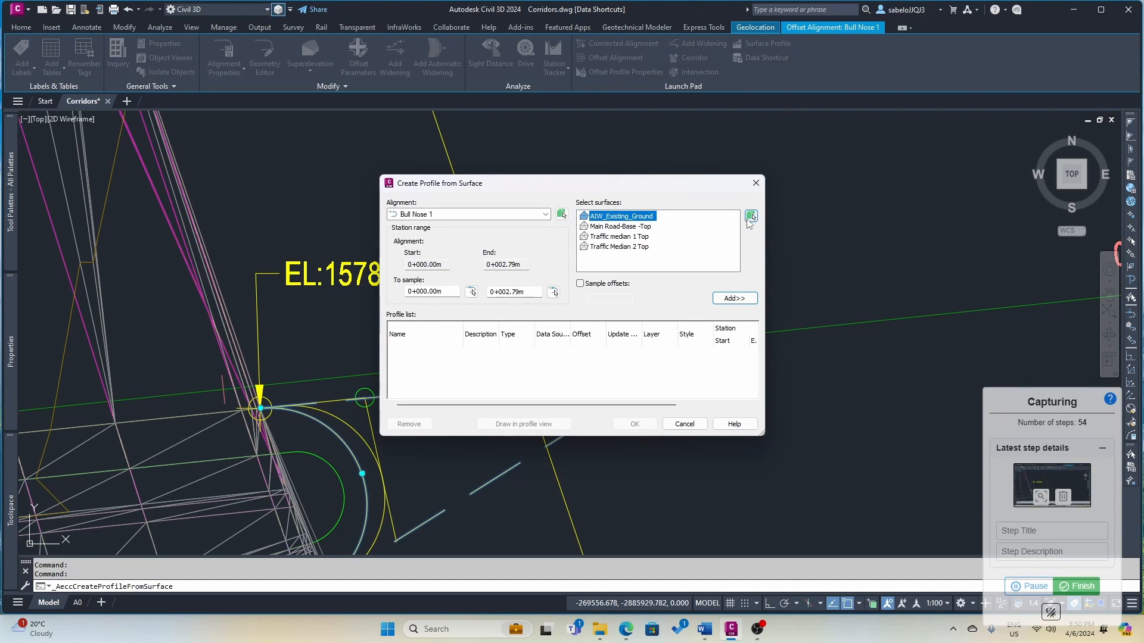
left_click(739, 301)
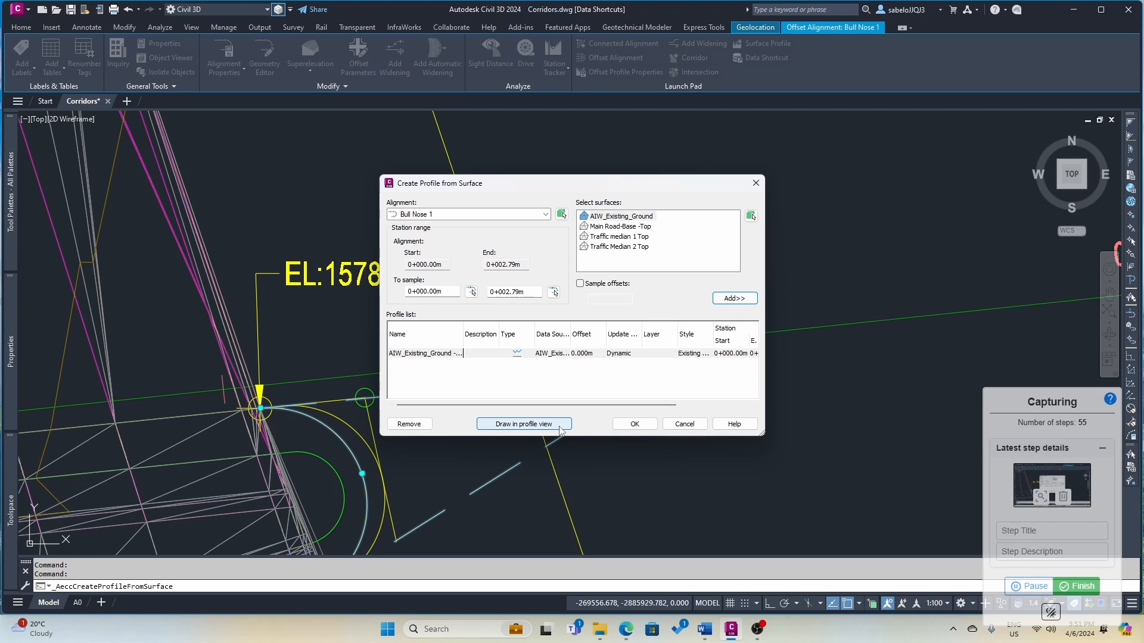
left_click(560, 427)
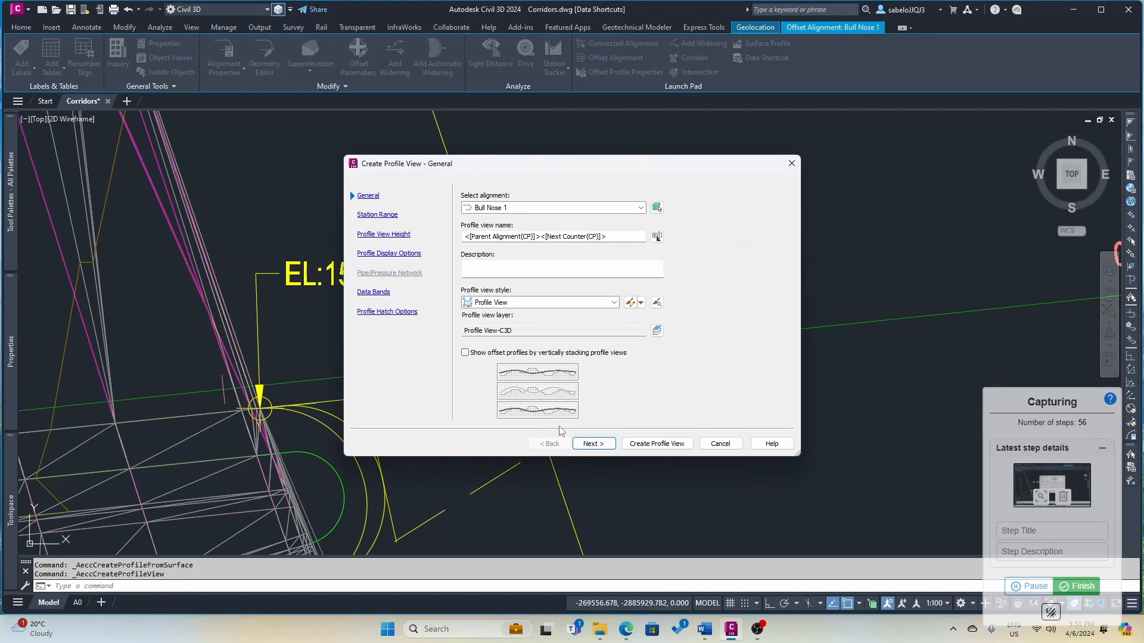
- Choose Parent Alignment as the property field in the profile view's name template
left_click(657, 236)
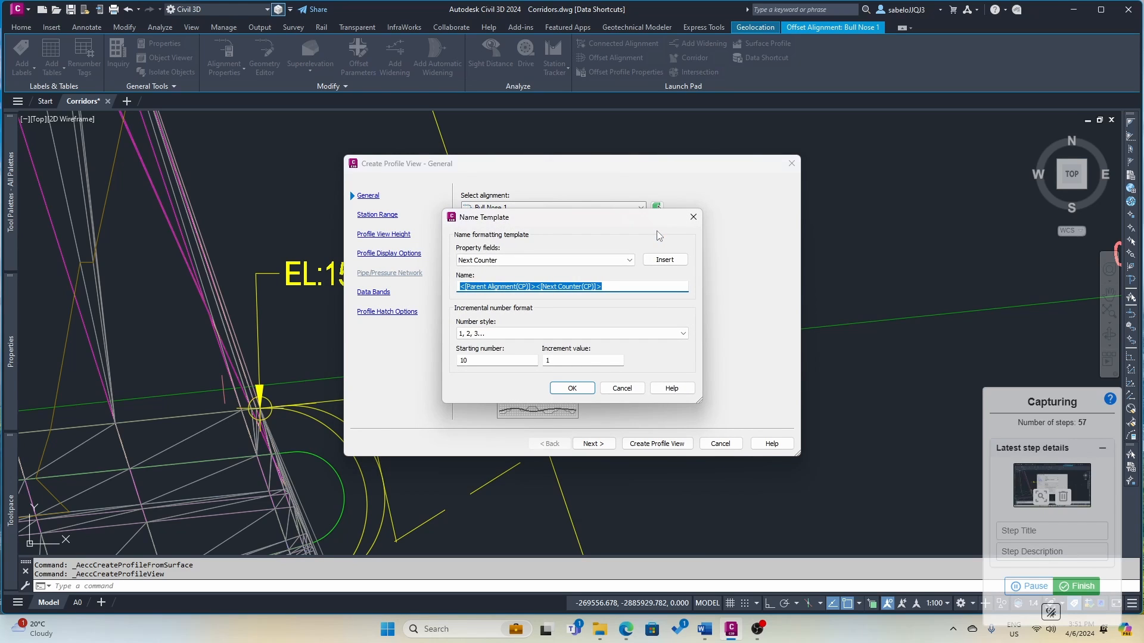
left_click(628, 260)
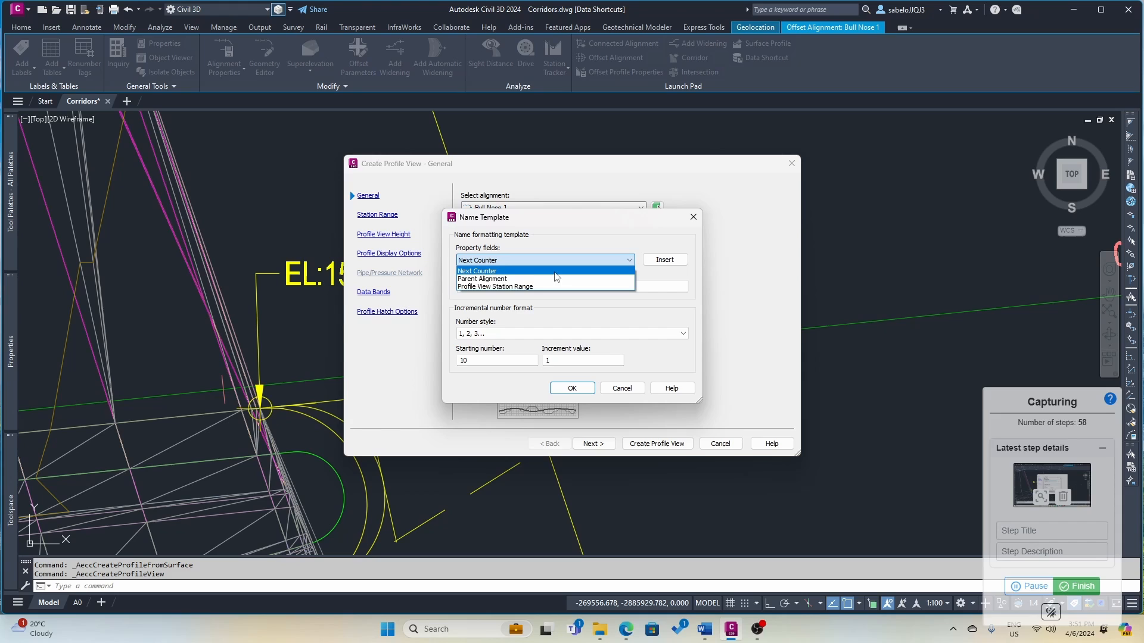
left_click(511, 278)
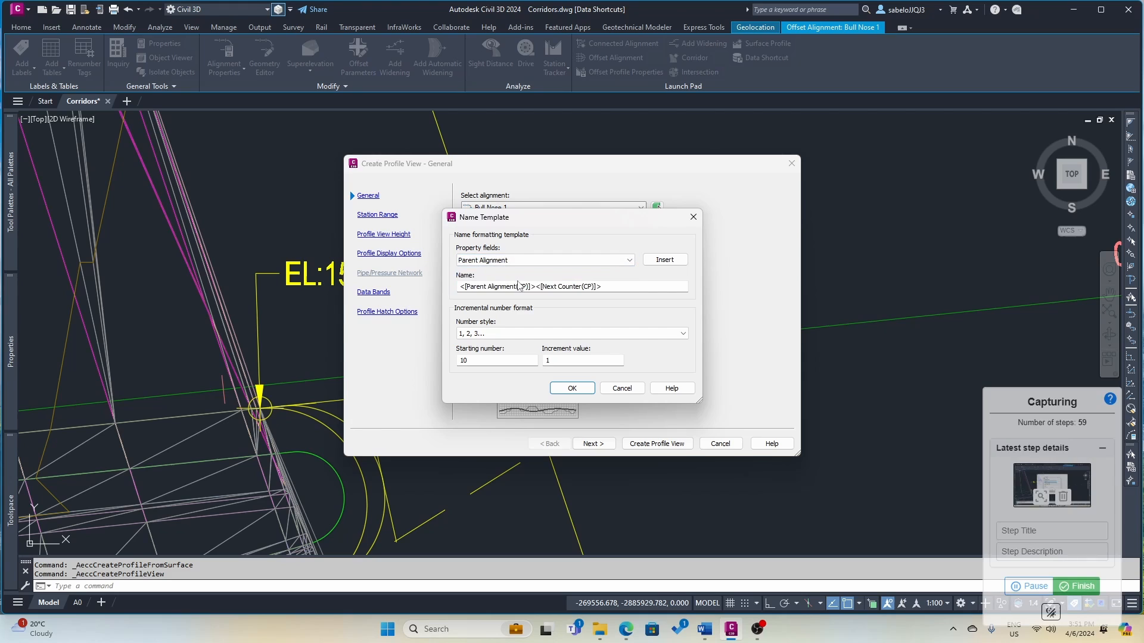
left_click(572, 388)
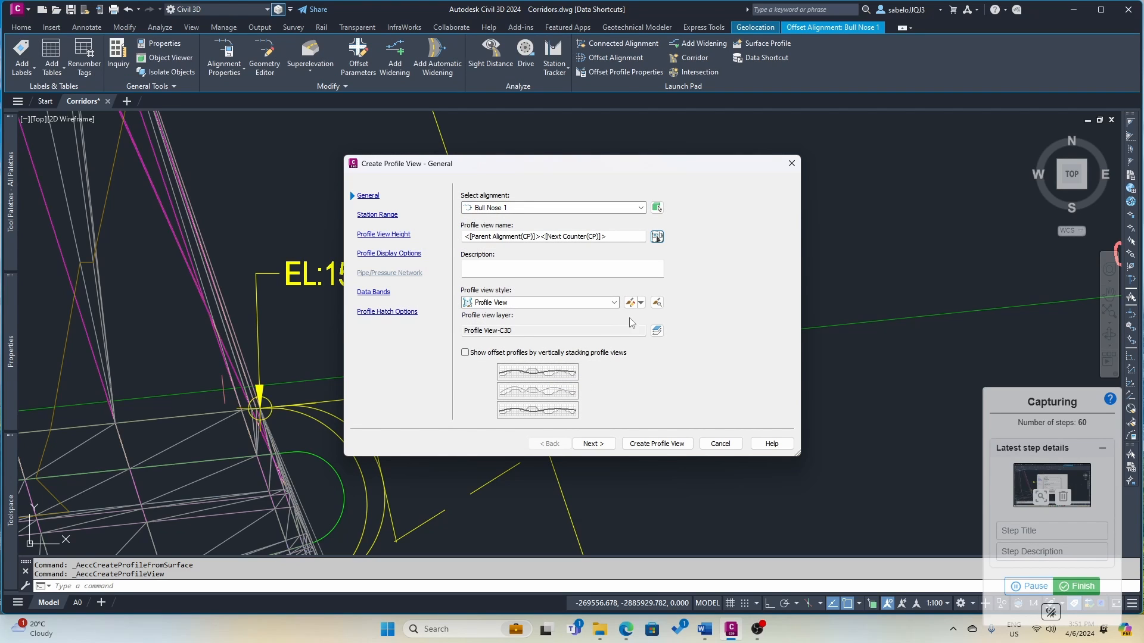
- Create the Bull Nose 1 profile view in style Road | Dual | Band Set 1 | Full Grid, placed north of the western road section
left_click(614, 302)
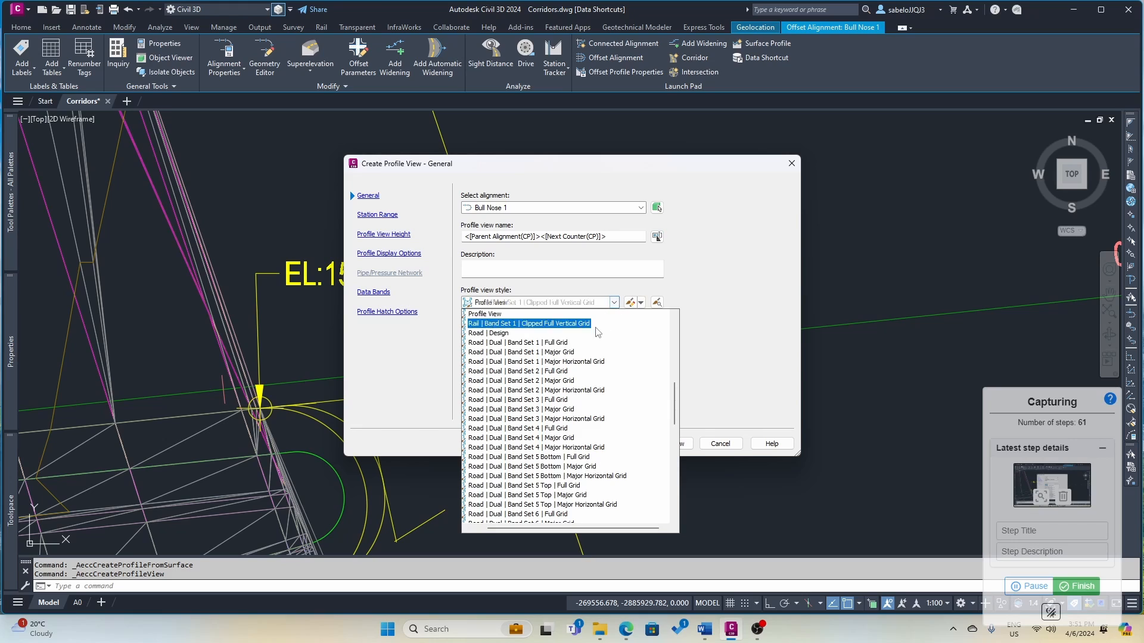
left_click(564, 345)
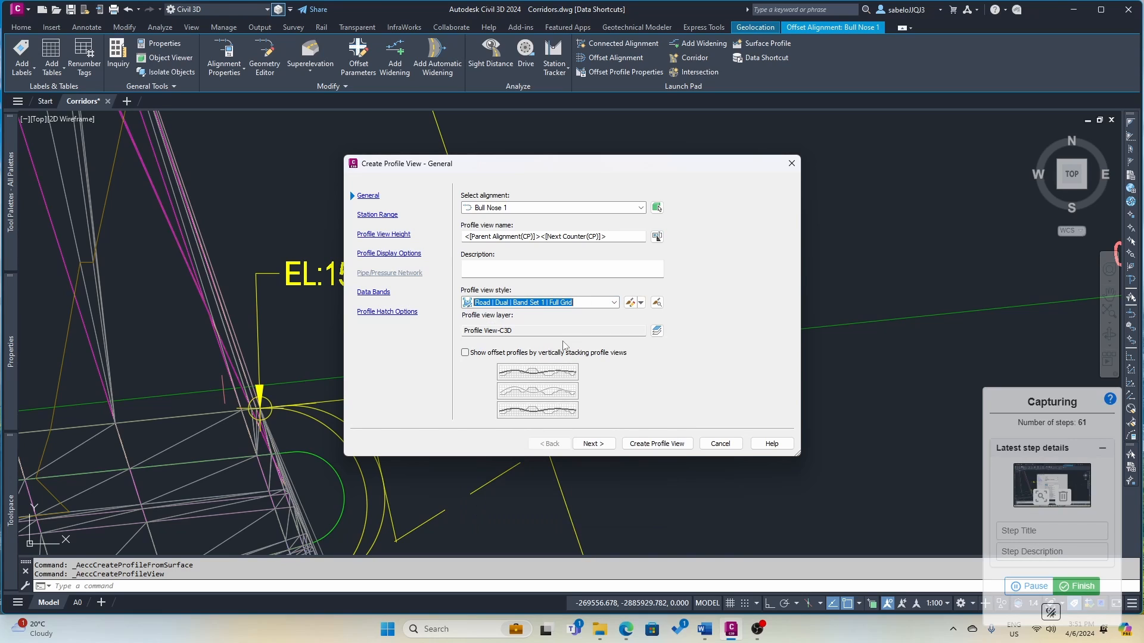
left_click(656, 448)
scroll(528, 321, "down", 6)
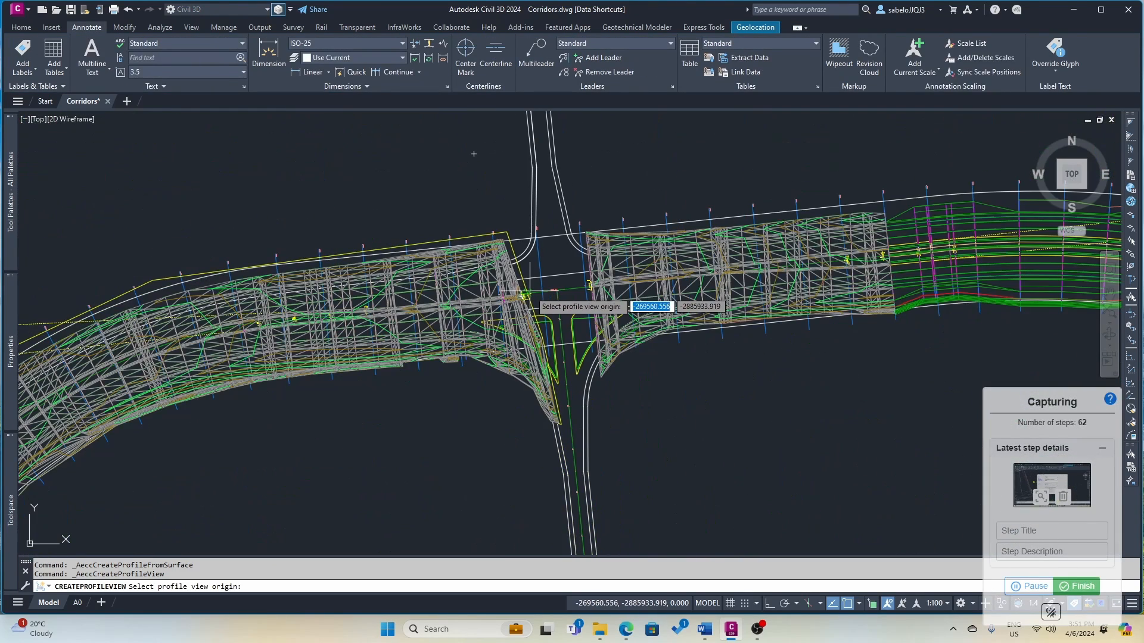
left_click(458, 186)
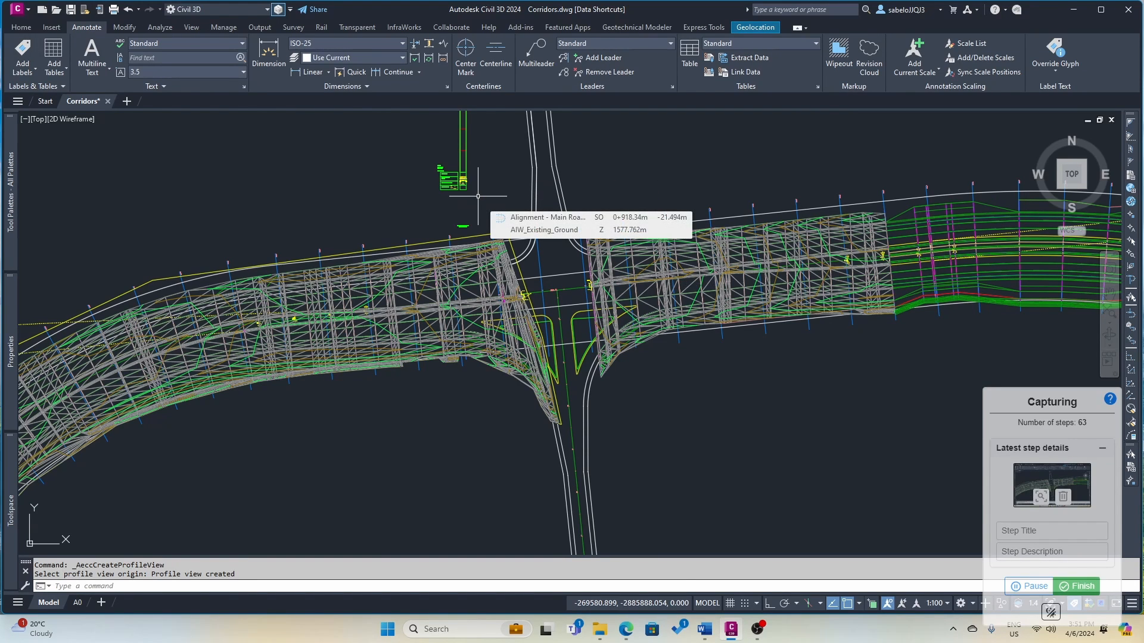
- Create a layout profile in the Bull Nose 1 profile view, named by Alignment Name, with Design Profile style and Complete Label Set
scroll(478, 196, "down", 5)
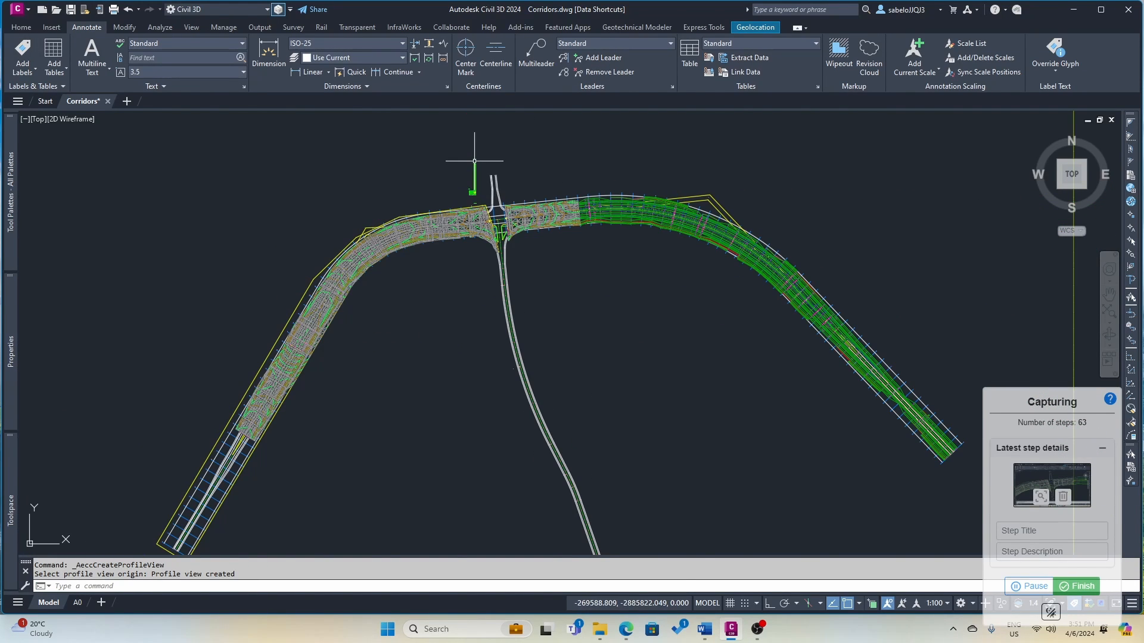
scroll(475, 162, "up", 10)
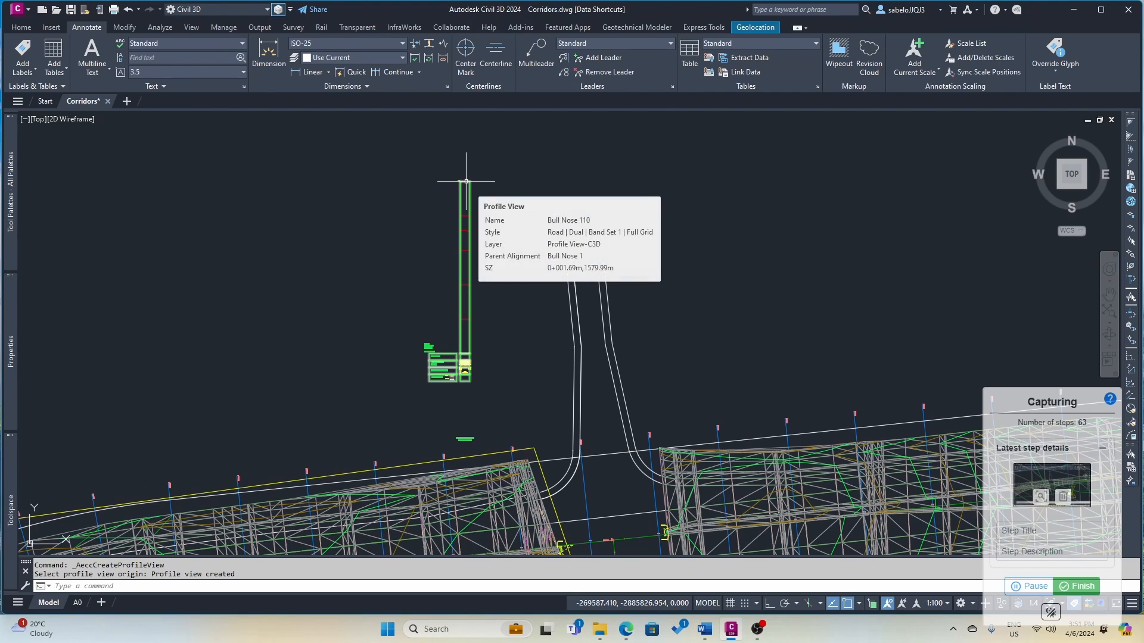
left_click(466, 181)
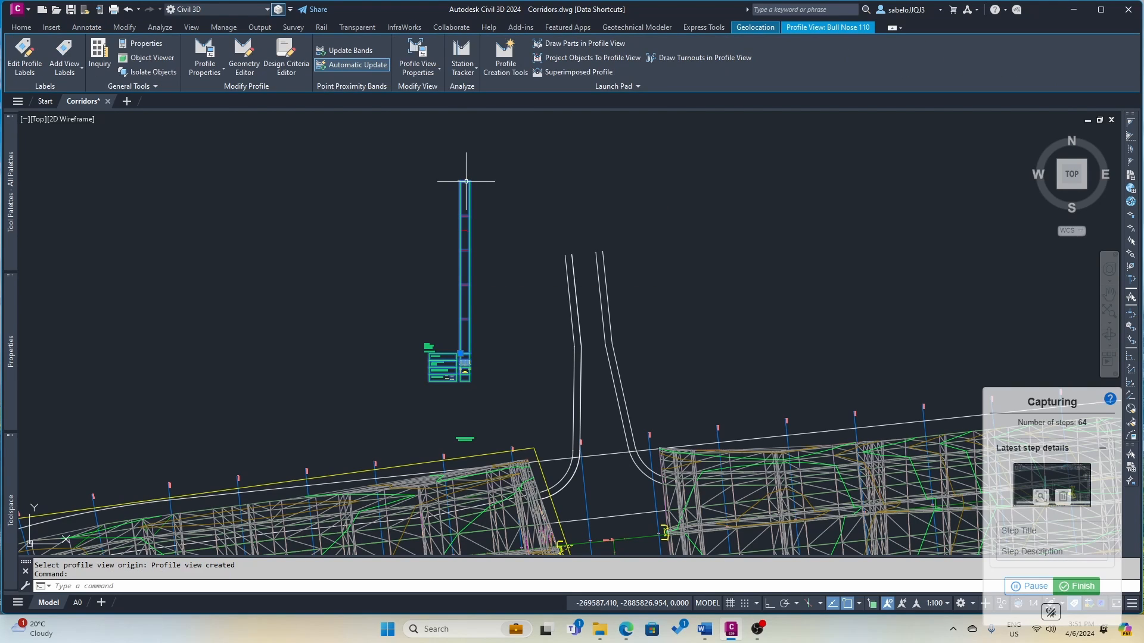
left_click(505, 54)
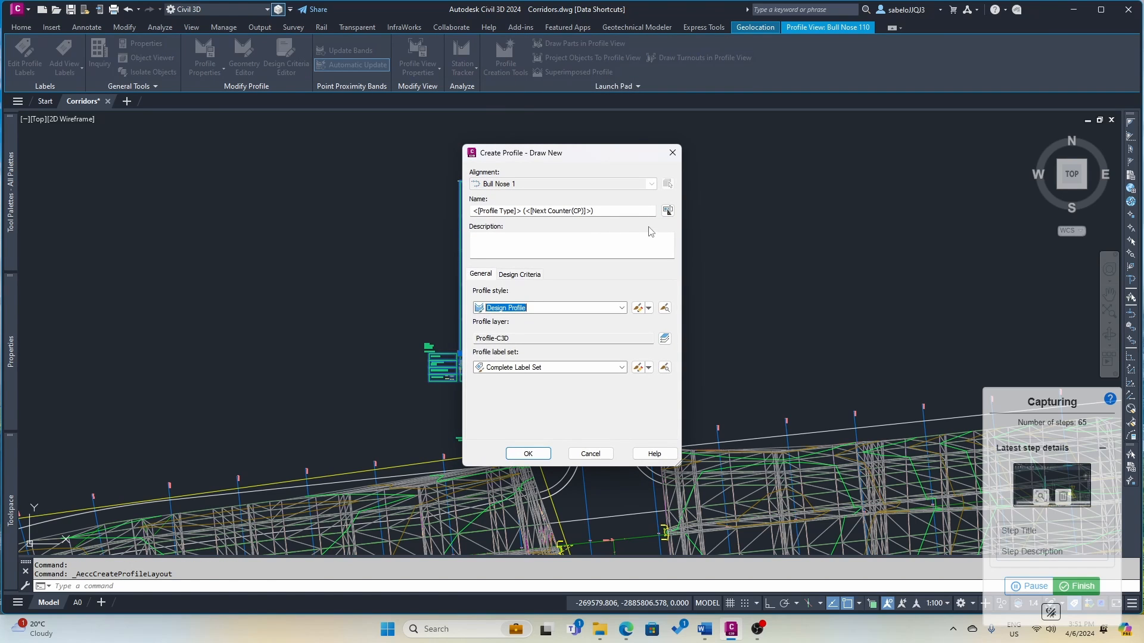
left_click(668, 211)
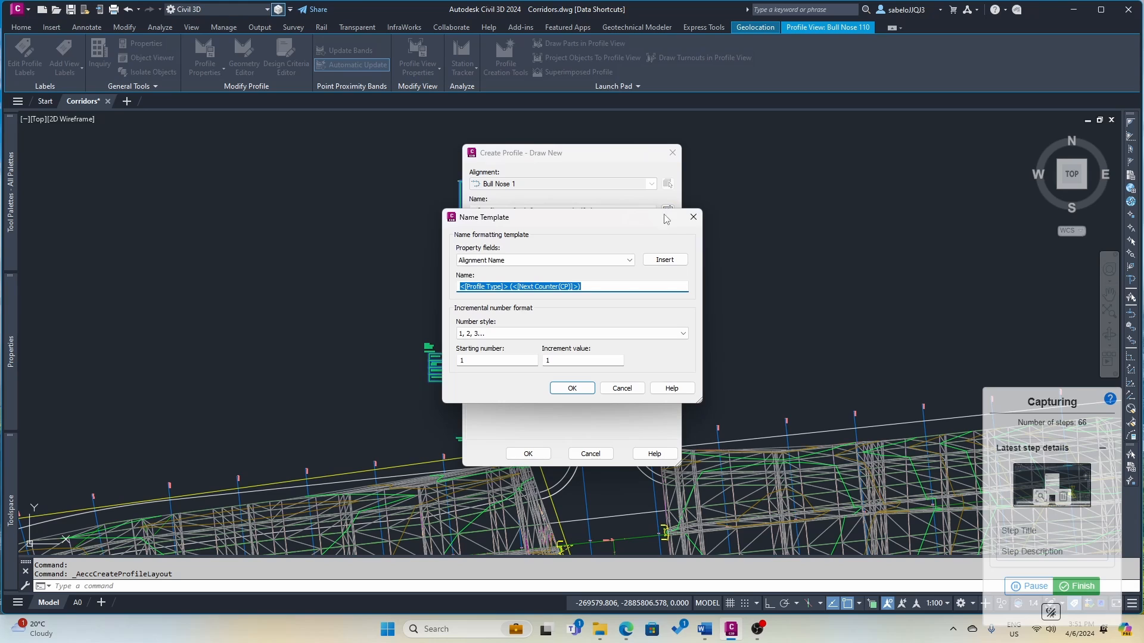
left_click(658, 262)
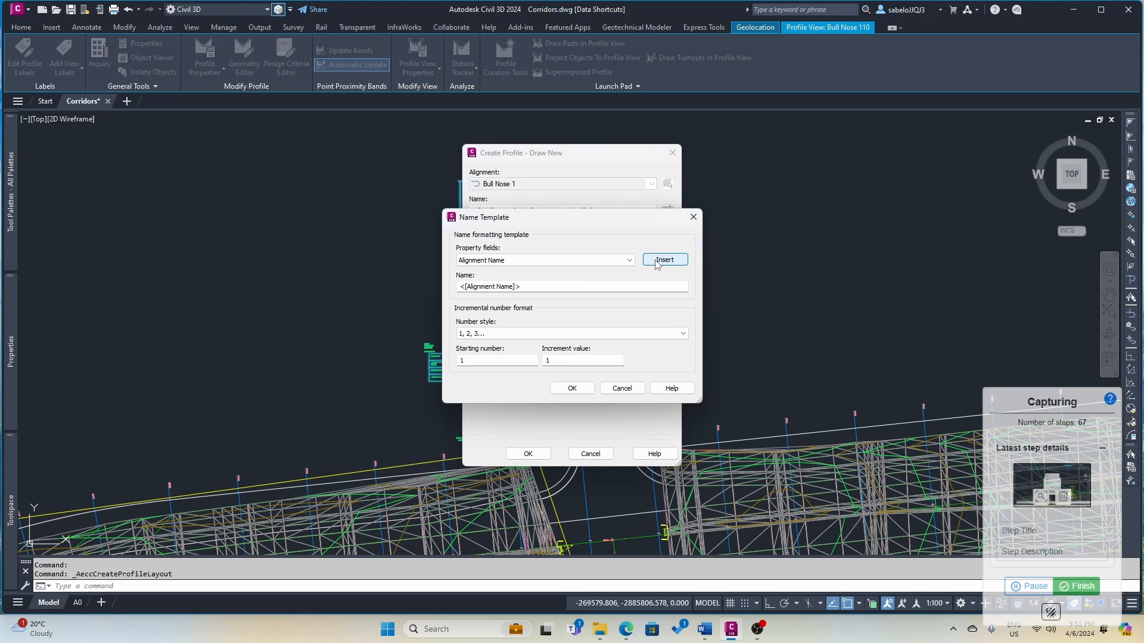
left_click(571, 389)
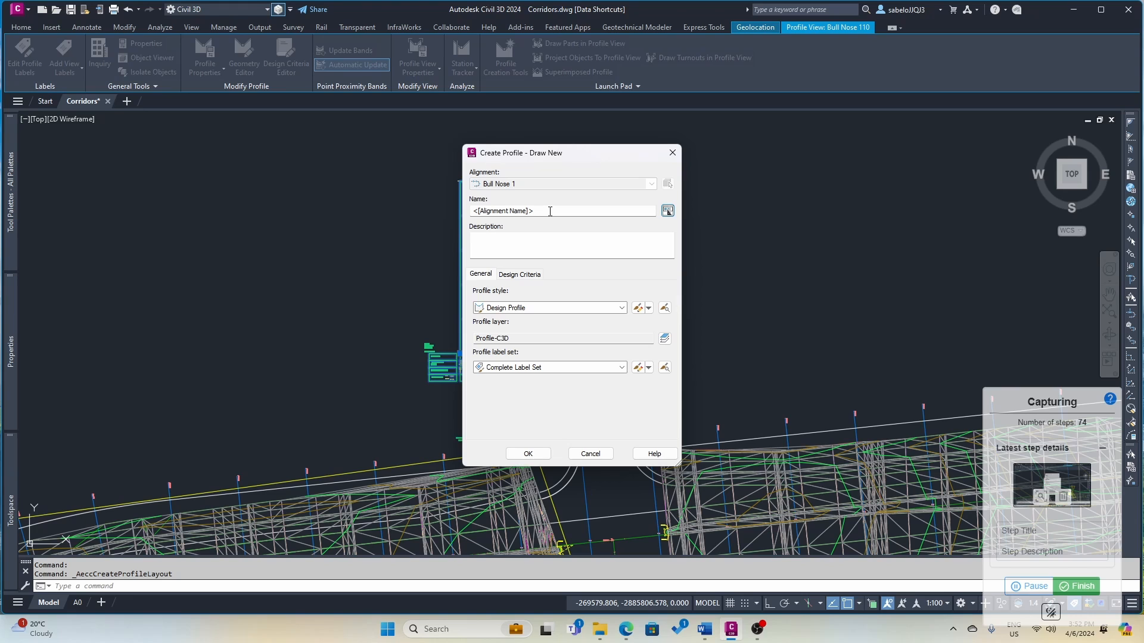
left_click(543, 456)
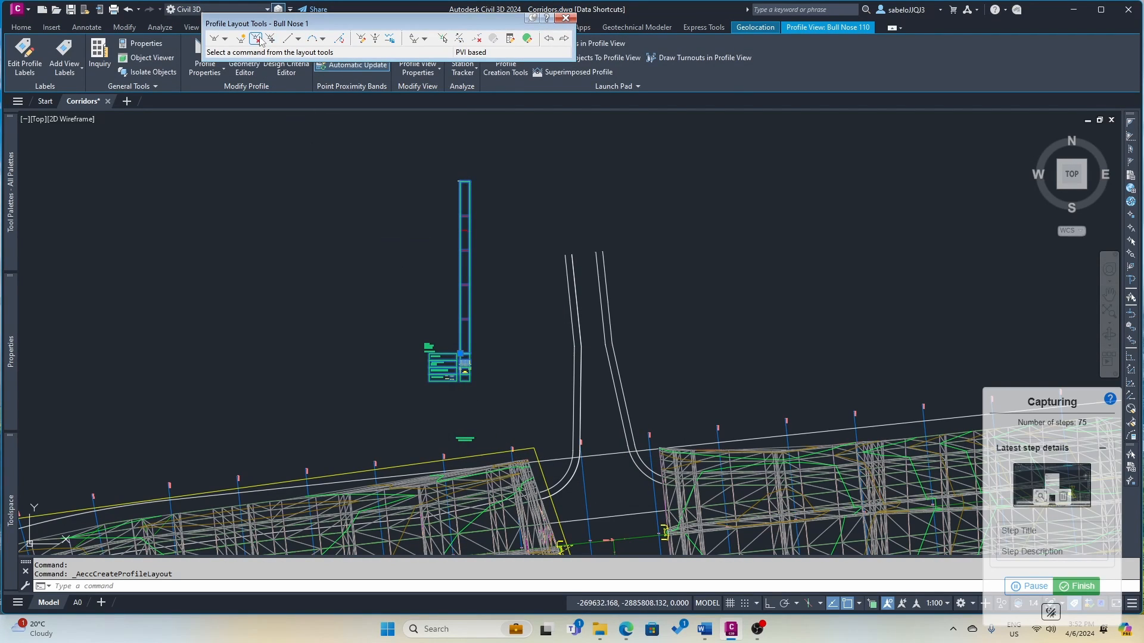
- Draw one design tangent in the profile view from the existing ground line's start to its end
left_click(216, 40)
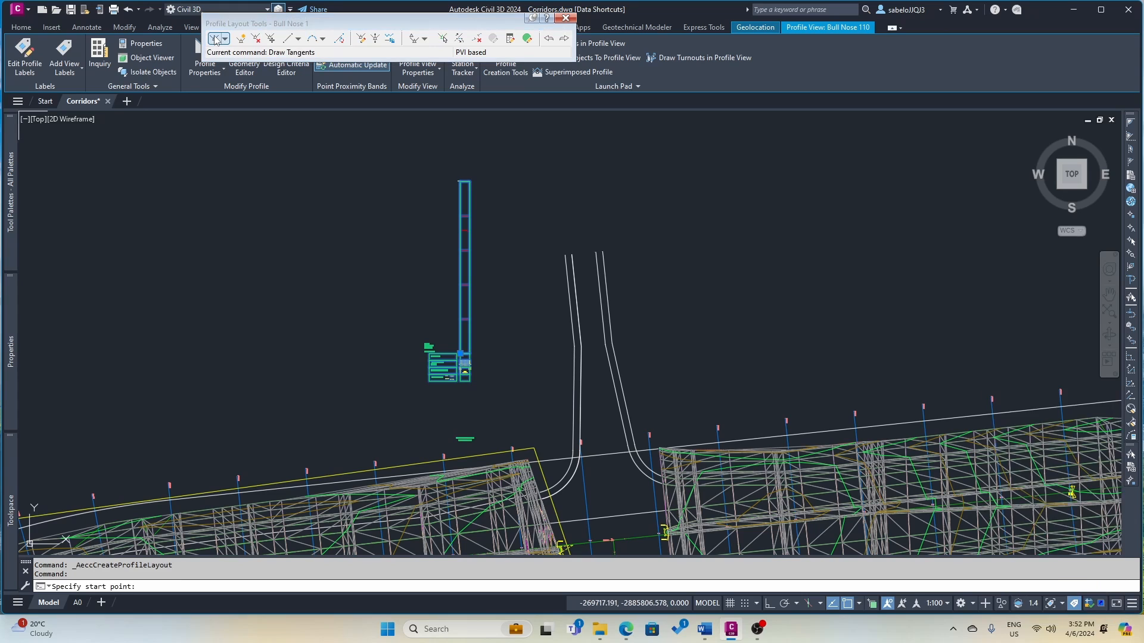
scroll(473, 225, "up", 8)
scroll(472, 226, "up", 2)
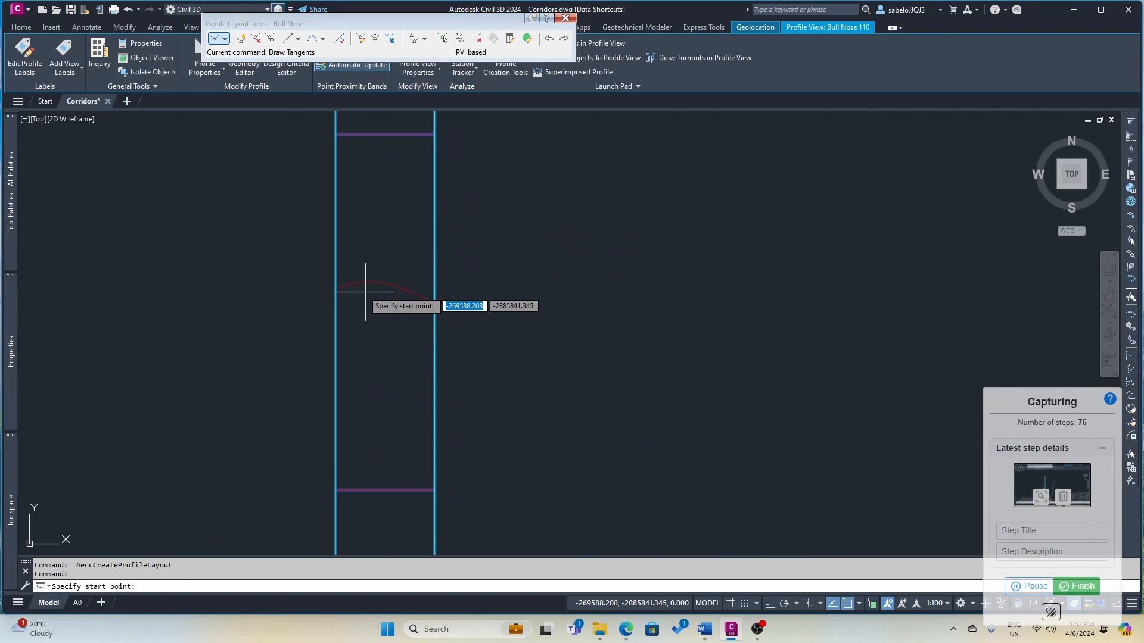
scroll(322, 280, "up", 4)
left_click(322, 284)
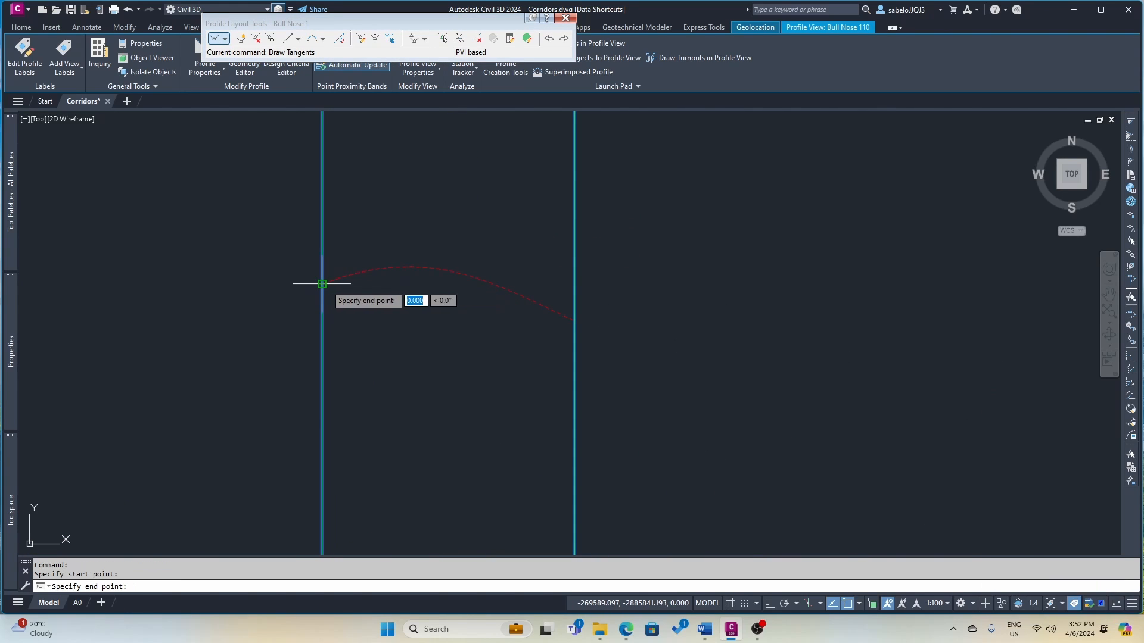
left_click(572, 321)
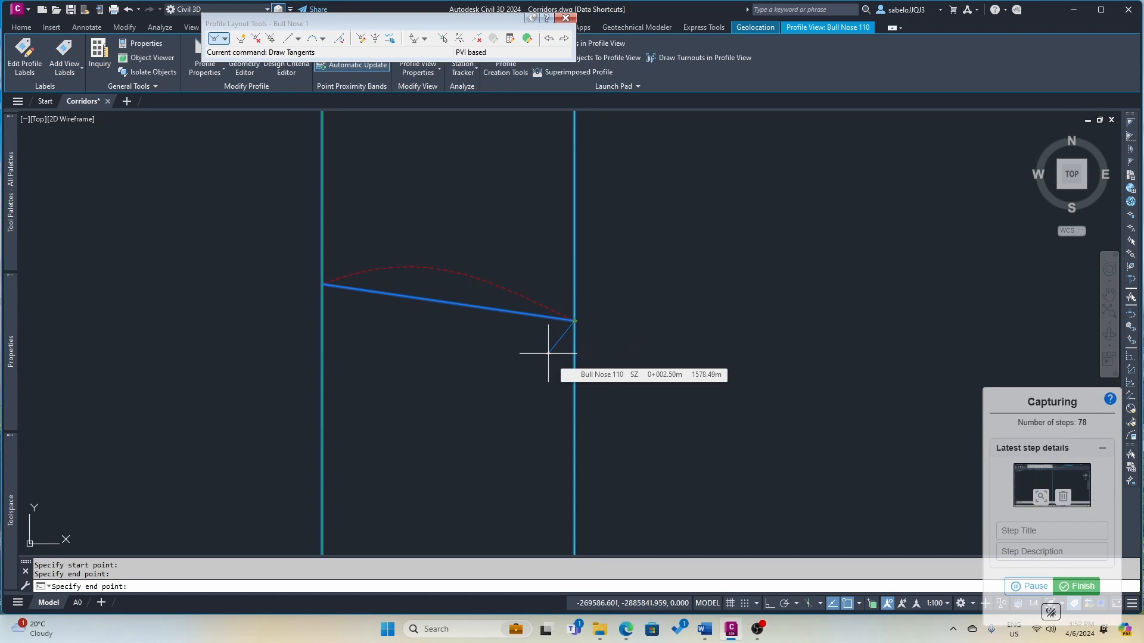
key("Escape")
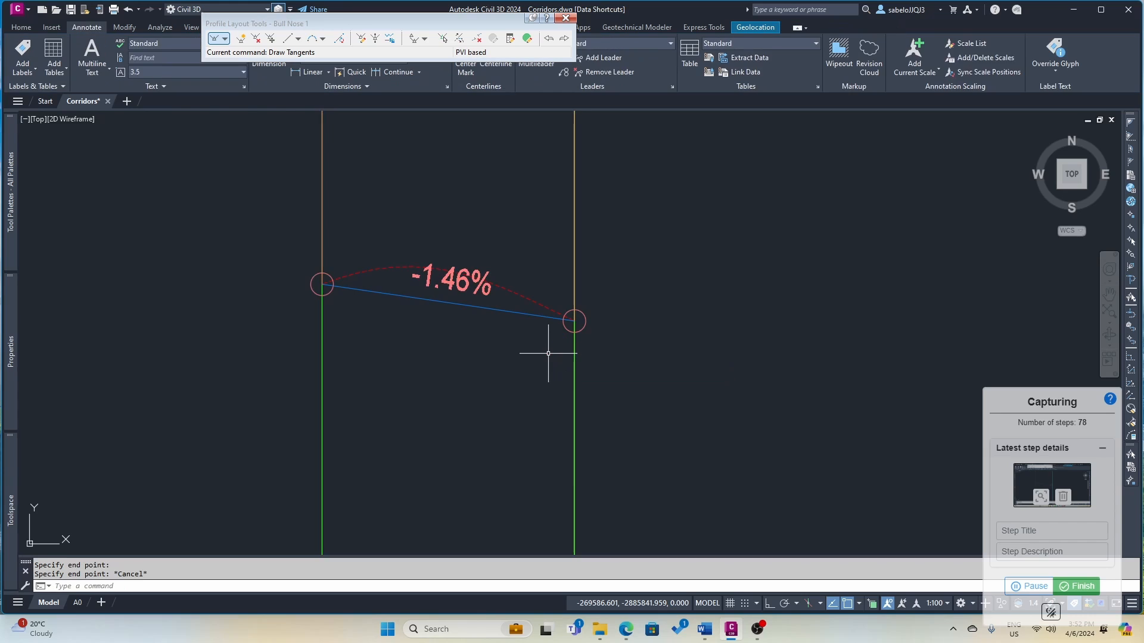
scroll(548, 353, "down", 8)
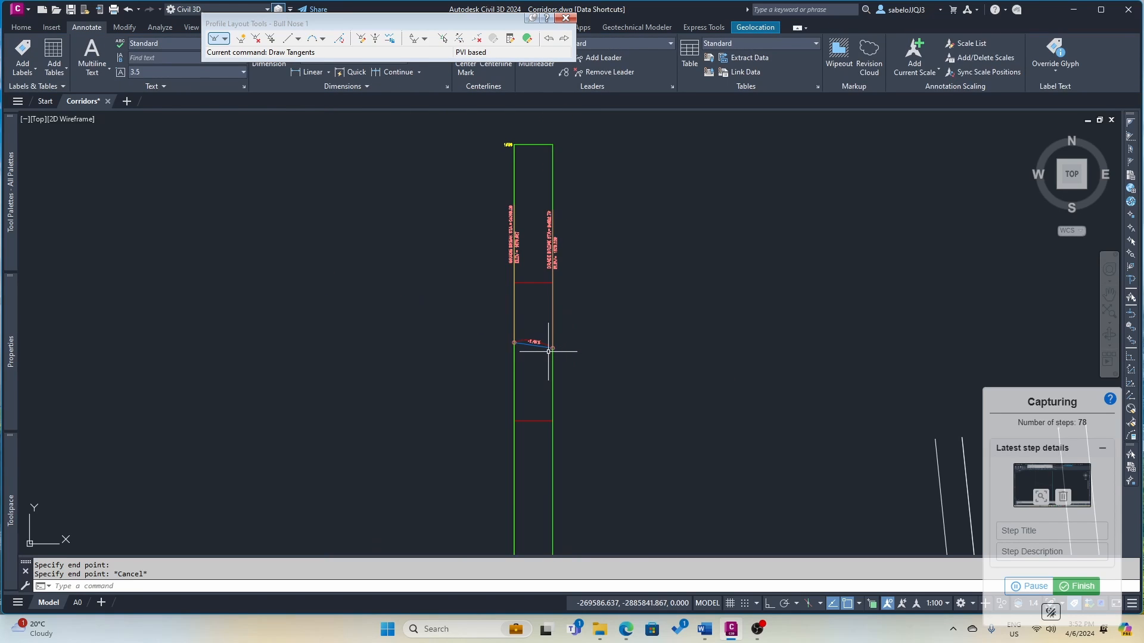
scroll(548, 352, "down", 5)
scroll(548, 349, "up", 7)
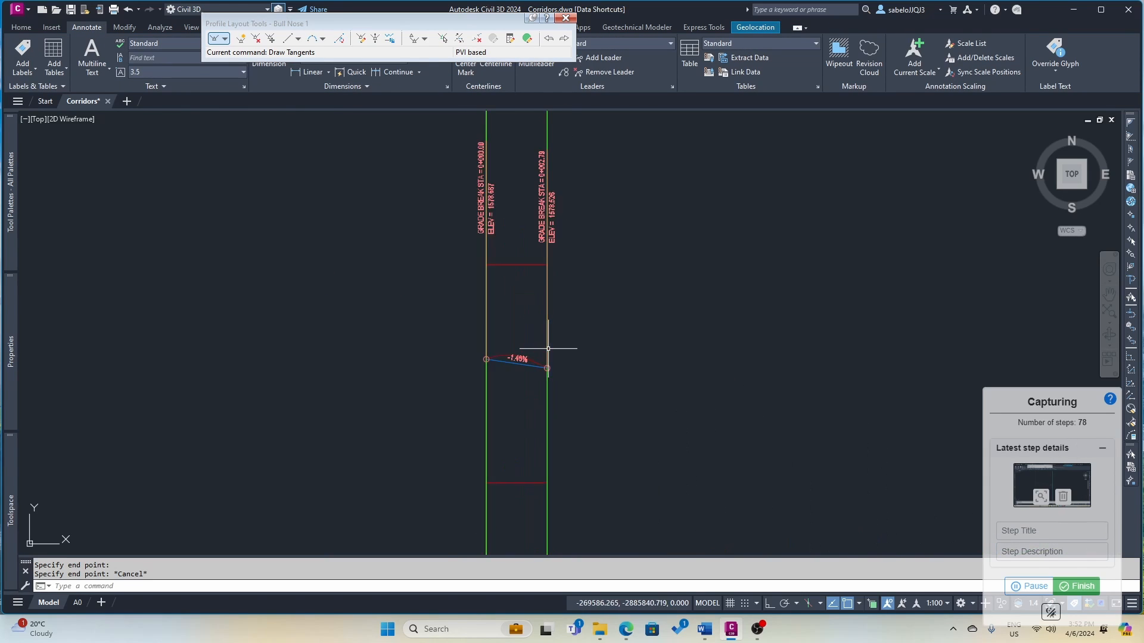
- Set the elevation of Bull Nose 1's first PVI to 1578.580 m in the profile entities, matching the median-top elevation label
scroll(504, 358, "down", 2)
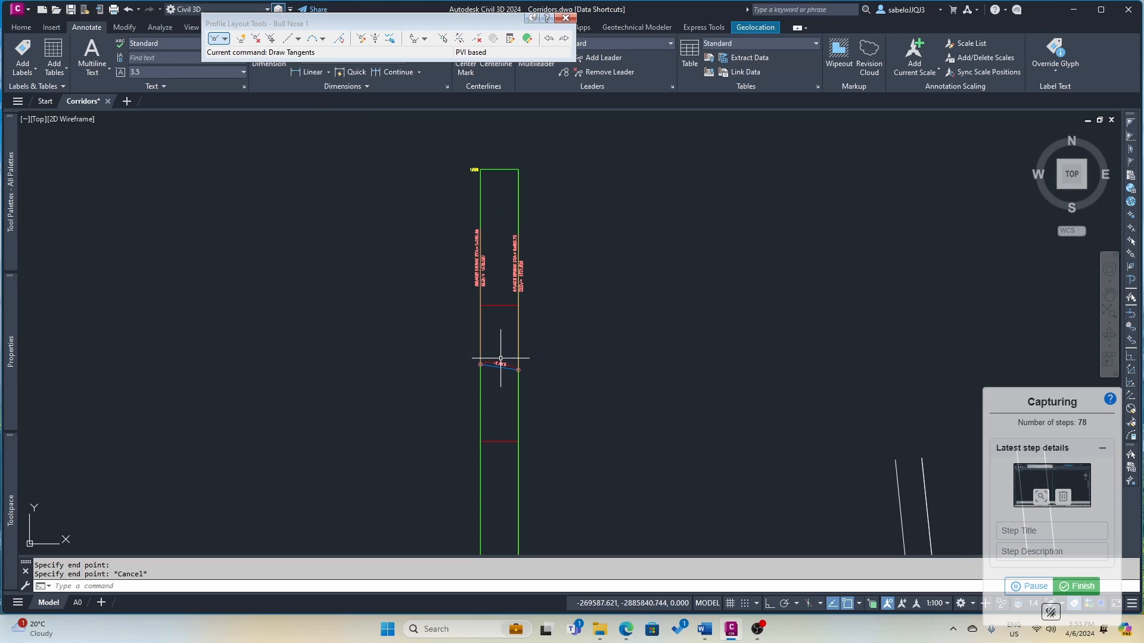
left_click(526, 39)
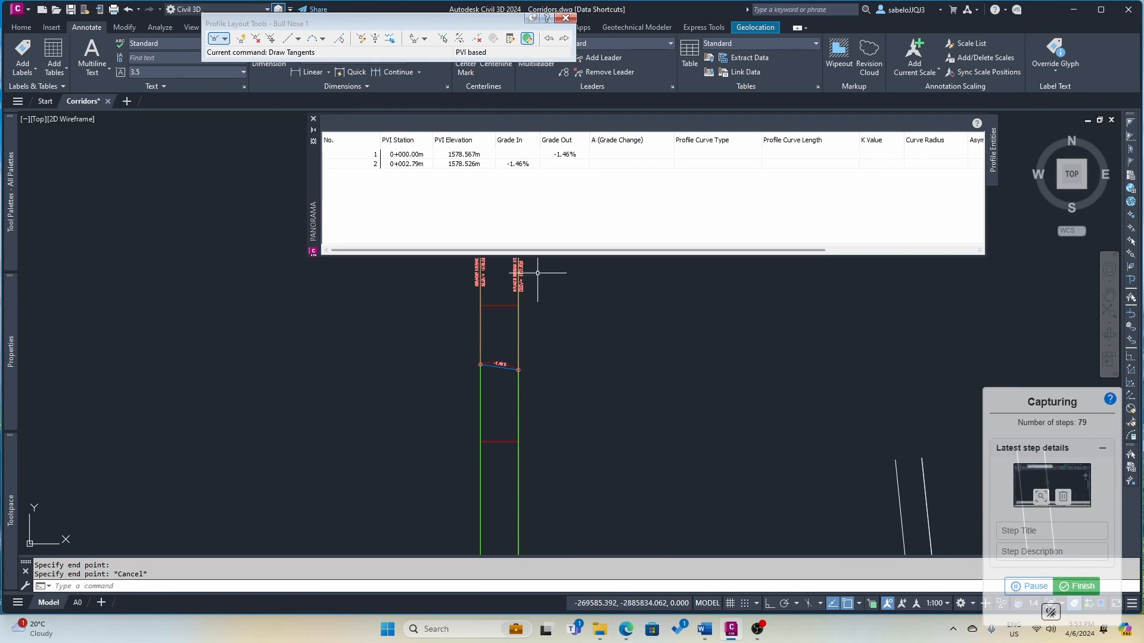
scroll(554, 280, "down", 2)
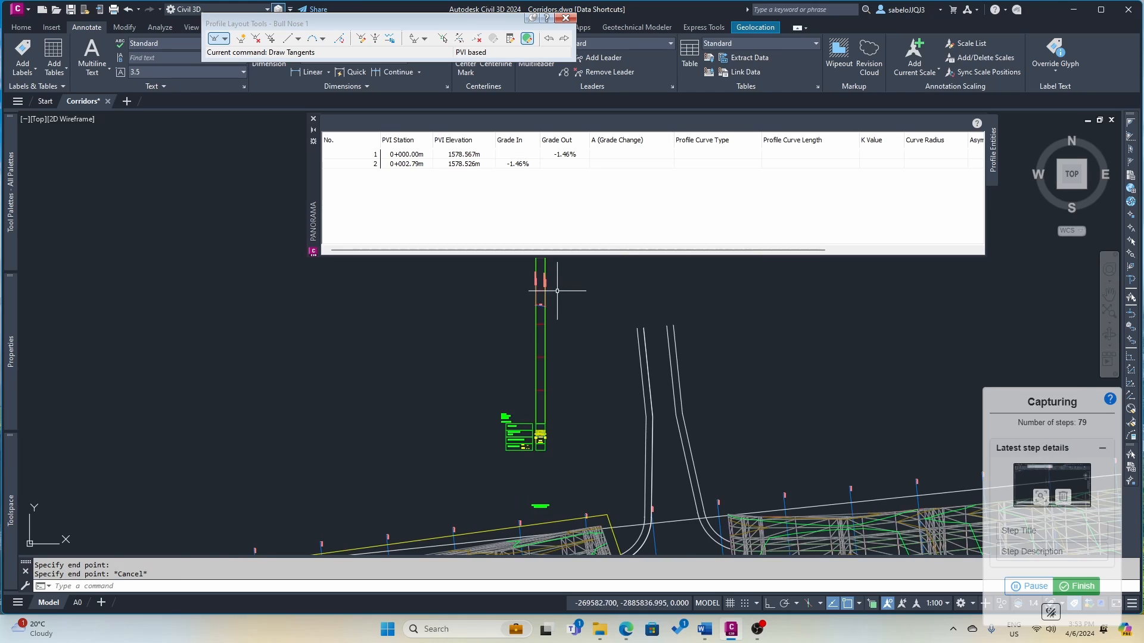
scroll(564, 303, "down", 2)
scroll(587, 416, "up", 4)
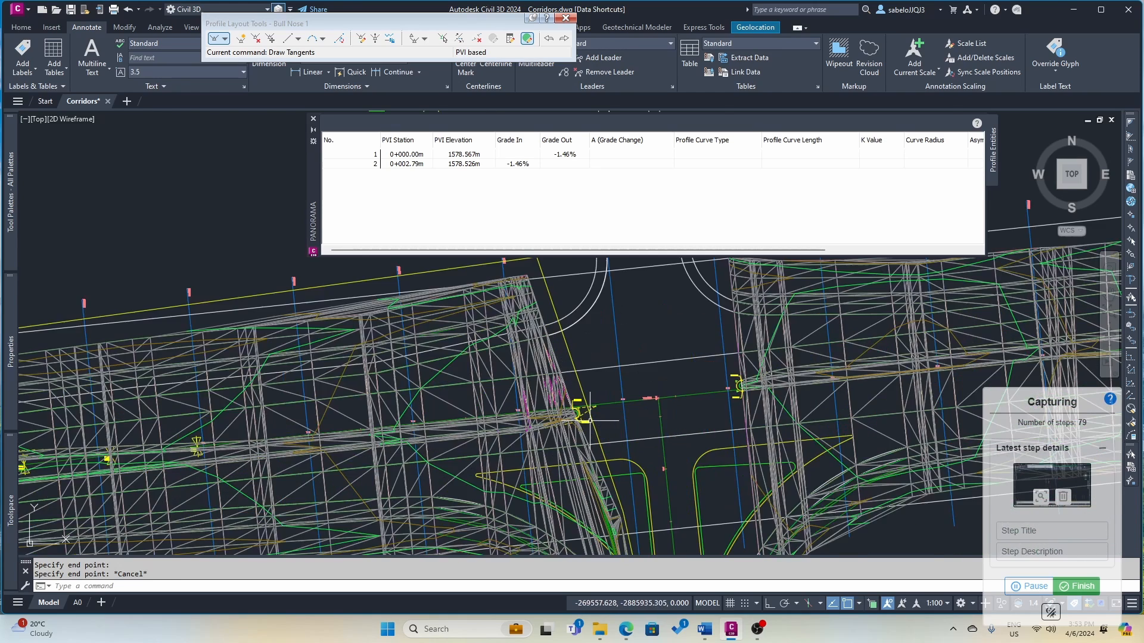
scroll(586, 416, "up", 3)
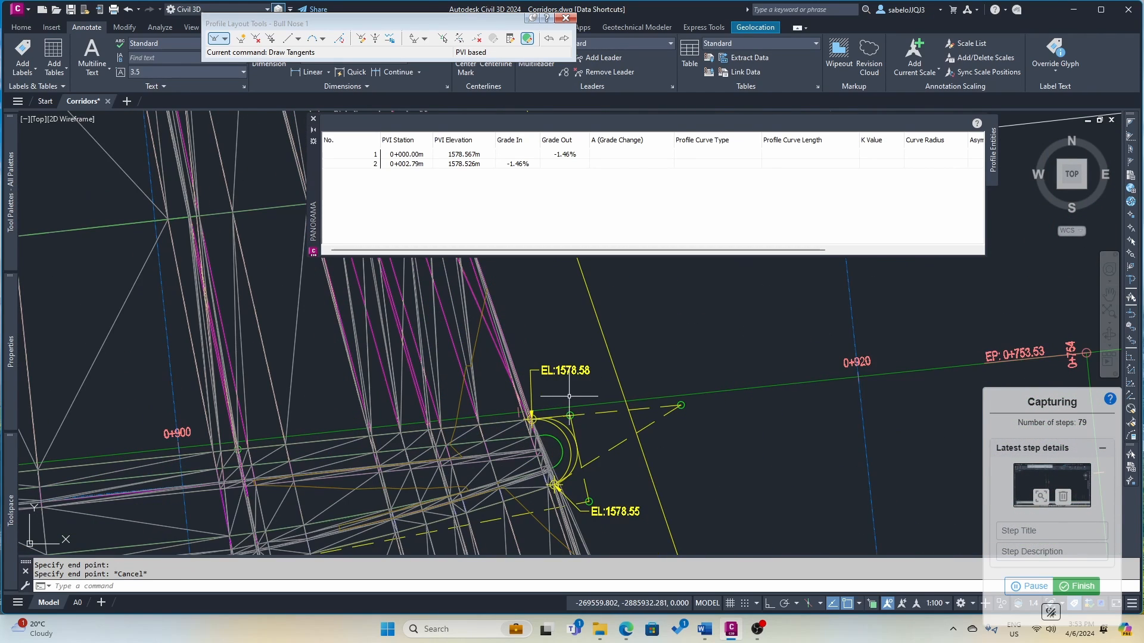
left_click(466, 156)
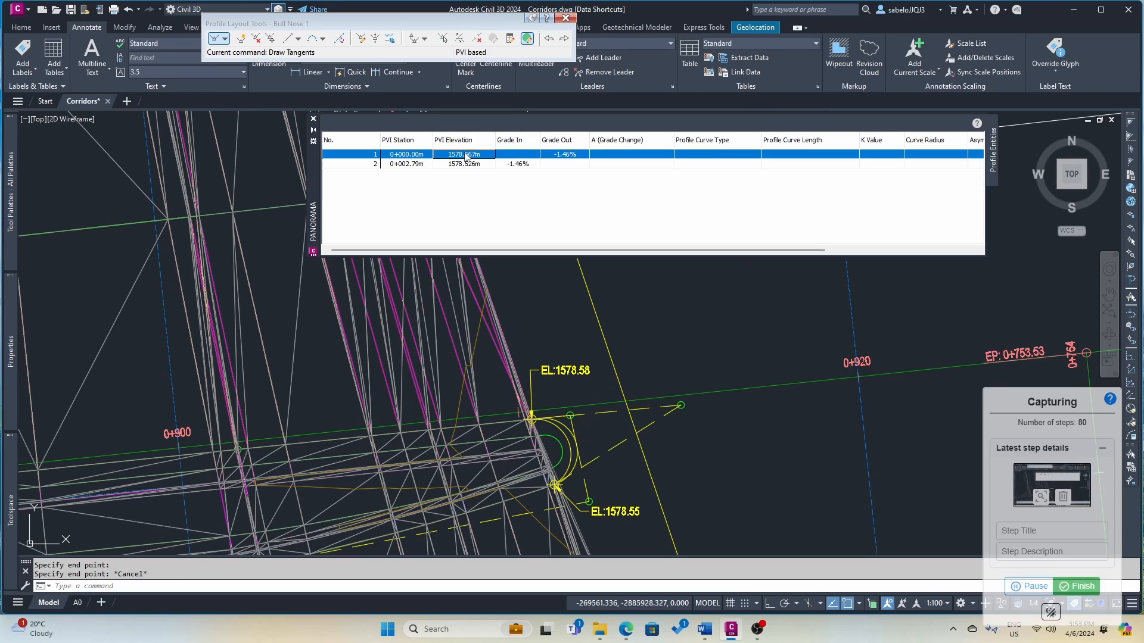
left_click(465, 156)
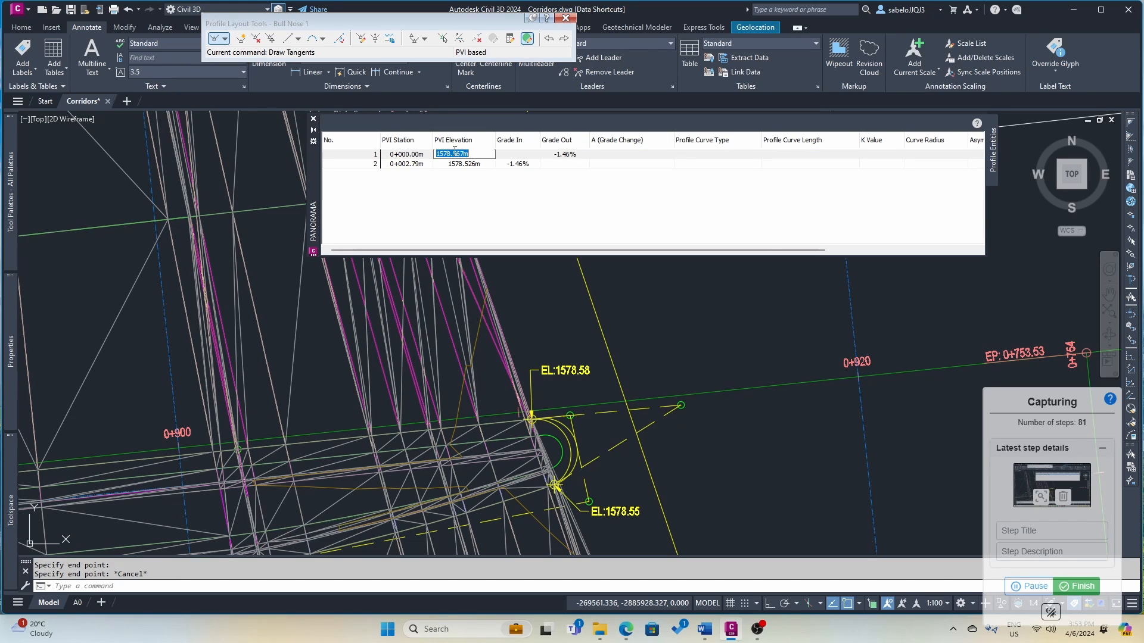
left_click(457, 155)
- Set the elevation of Bull Nose 1's second PVI to 1578.550 m and close the profile layout tools
left_click(460, 169)
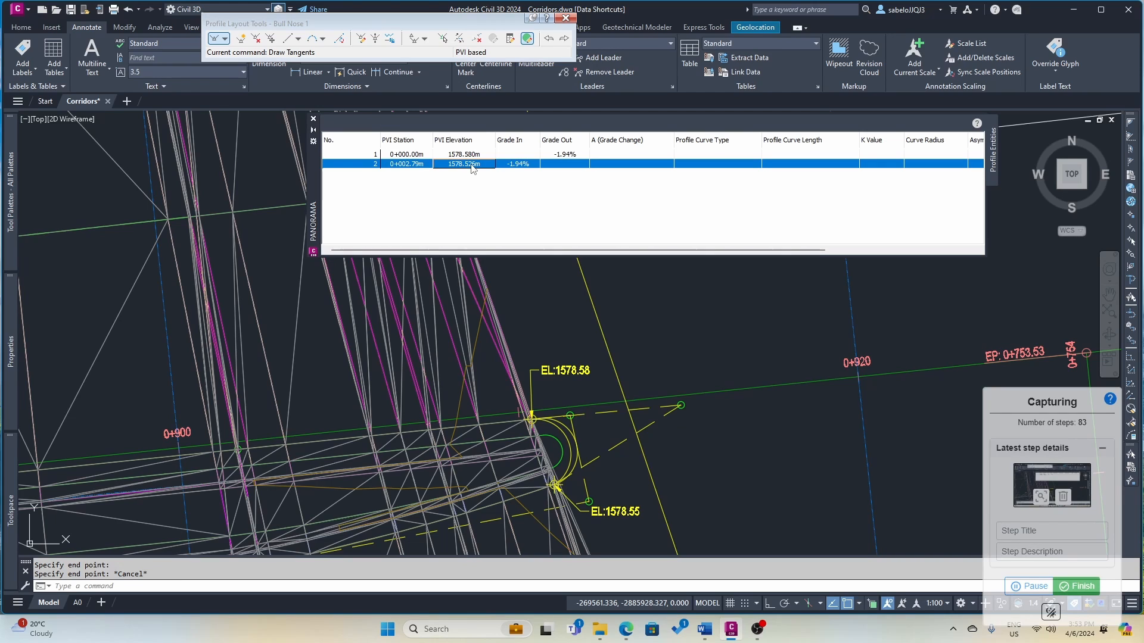
left_click(468, 165)
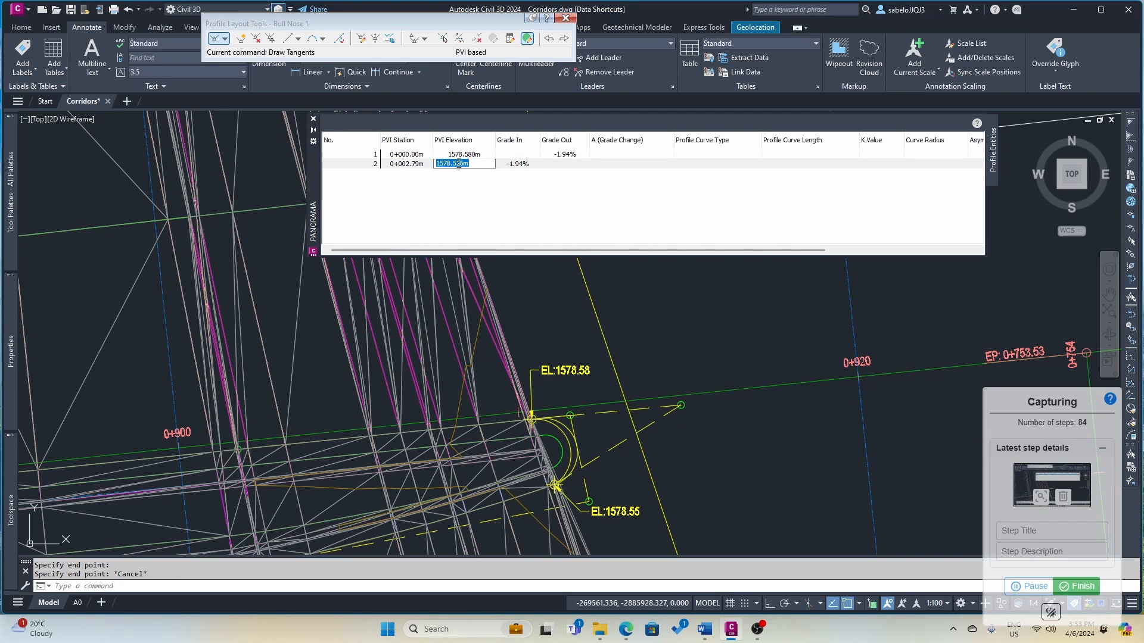
left_click(456, 164)
key("Return")
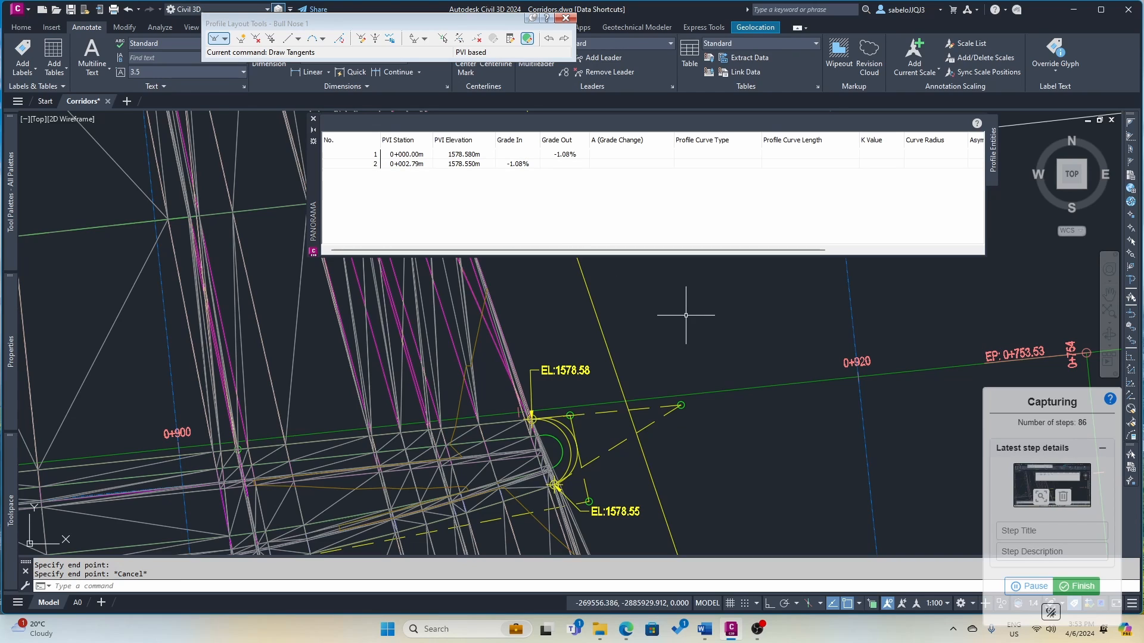
left_click(313, 121)
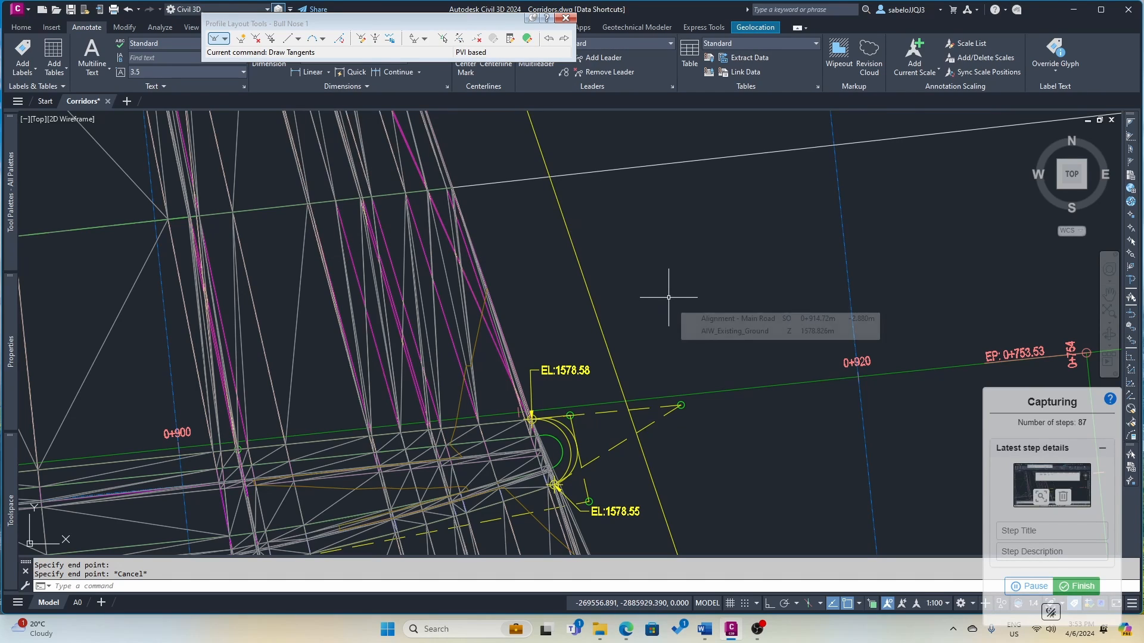
left_click(565, 20)
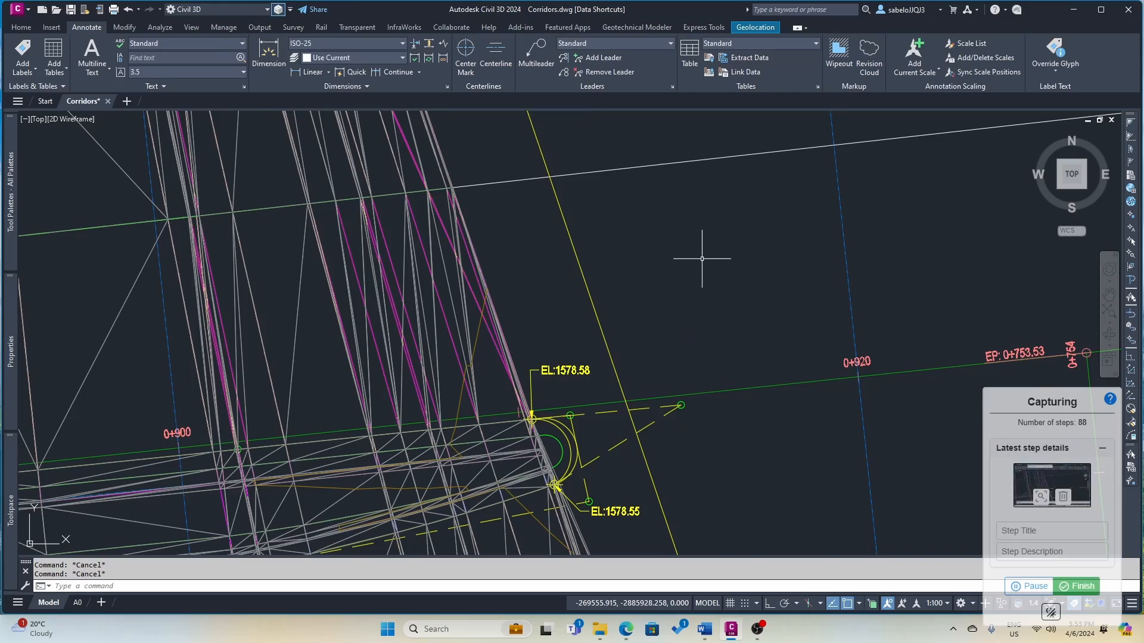
- Sample an AIW_Existing_Ground surface profile along the Bull Nose 2 alignment at the eastern median end
scroll(698, 243, "down", 5)
scroll(698, 243, "down", 2)
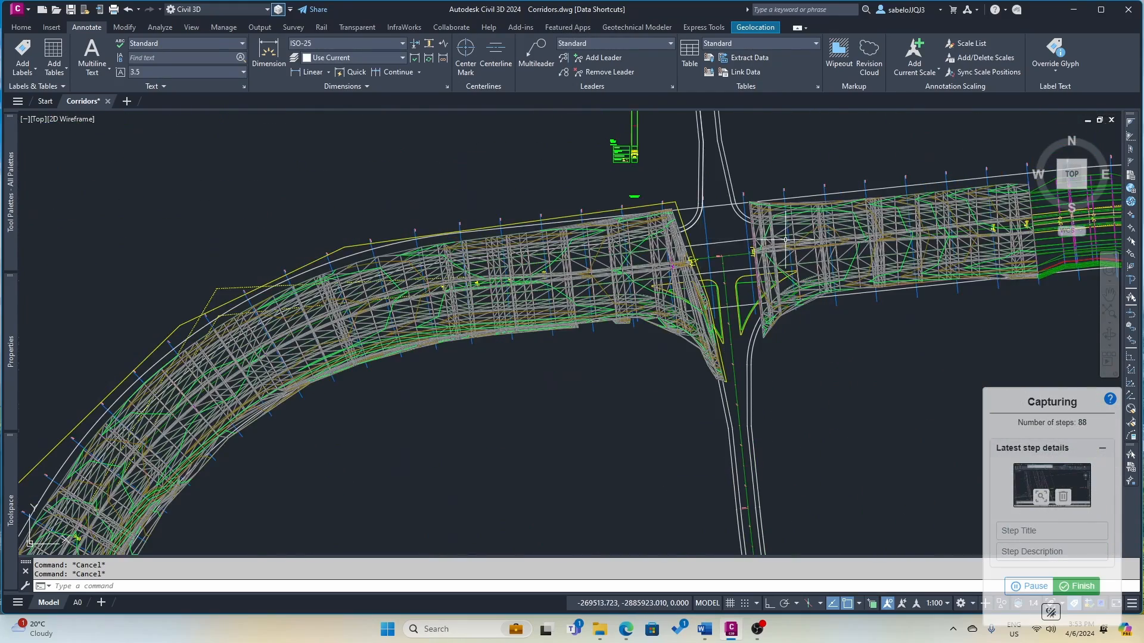
scroll(715, 235, "up", 8)
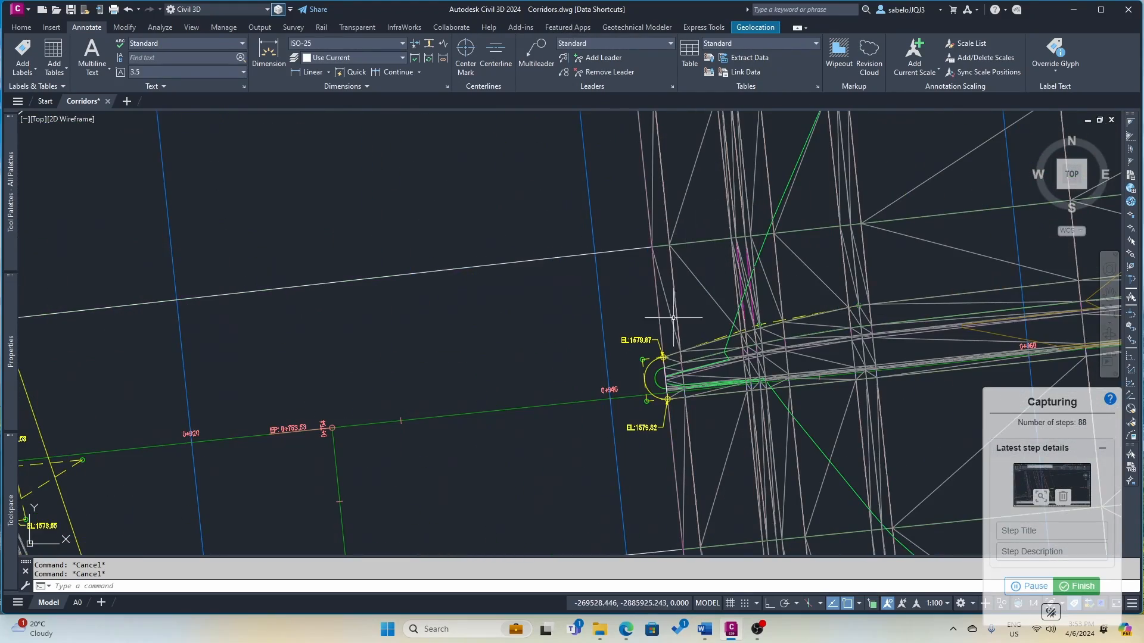
scroll(654, 367, "up", 4)
left_click(647, 365)
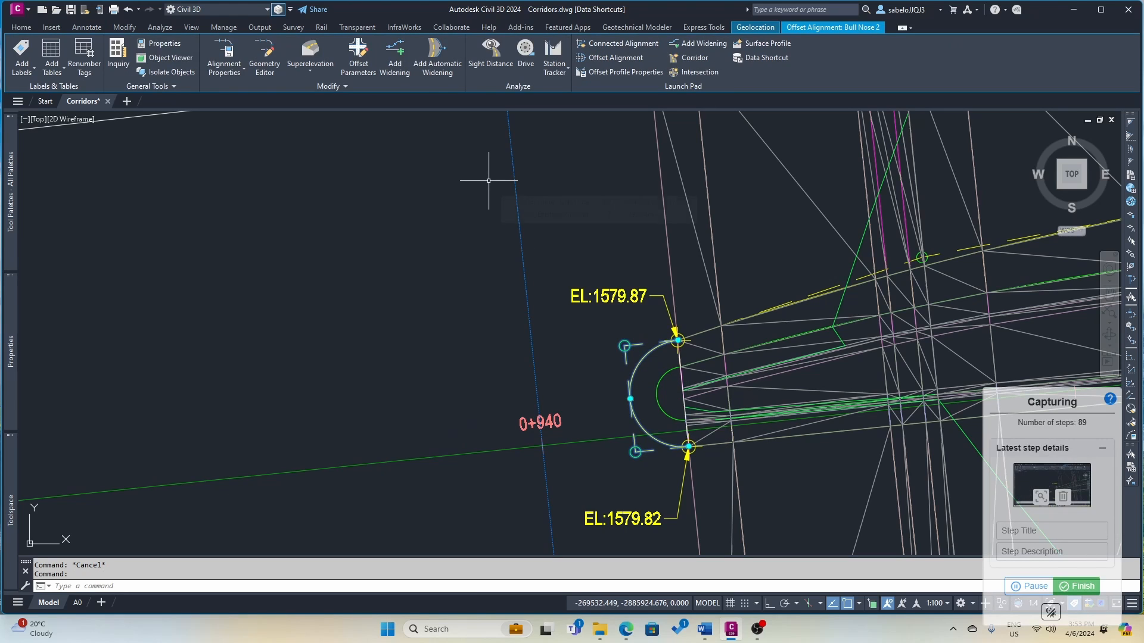
left_click(771, 43)
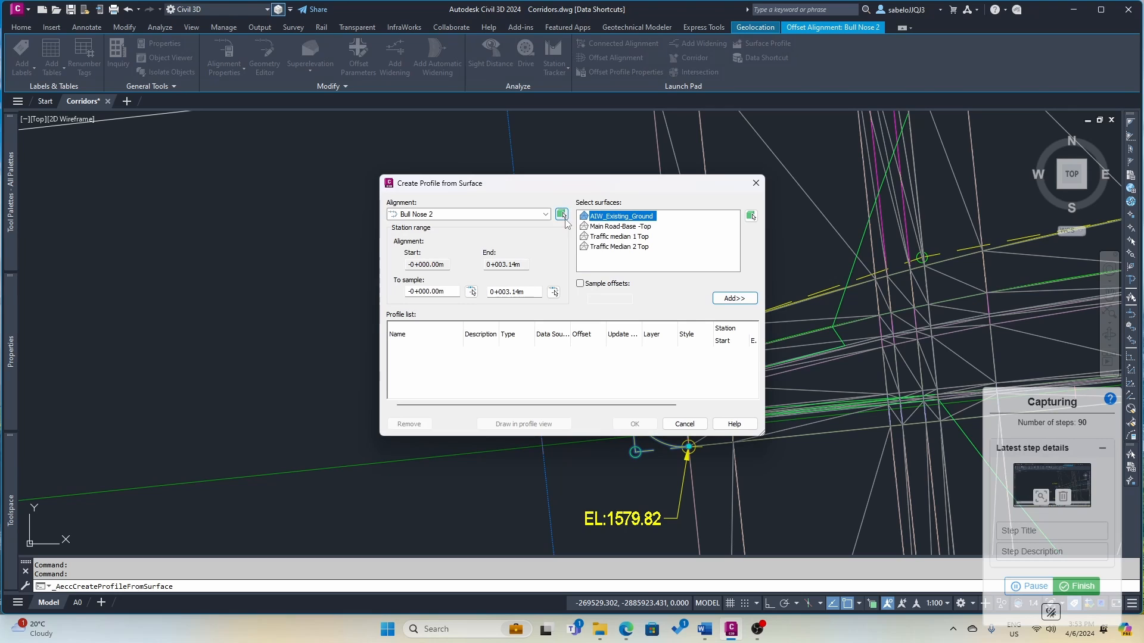
left_click(741, 299)
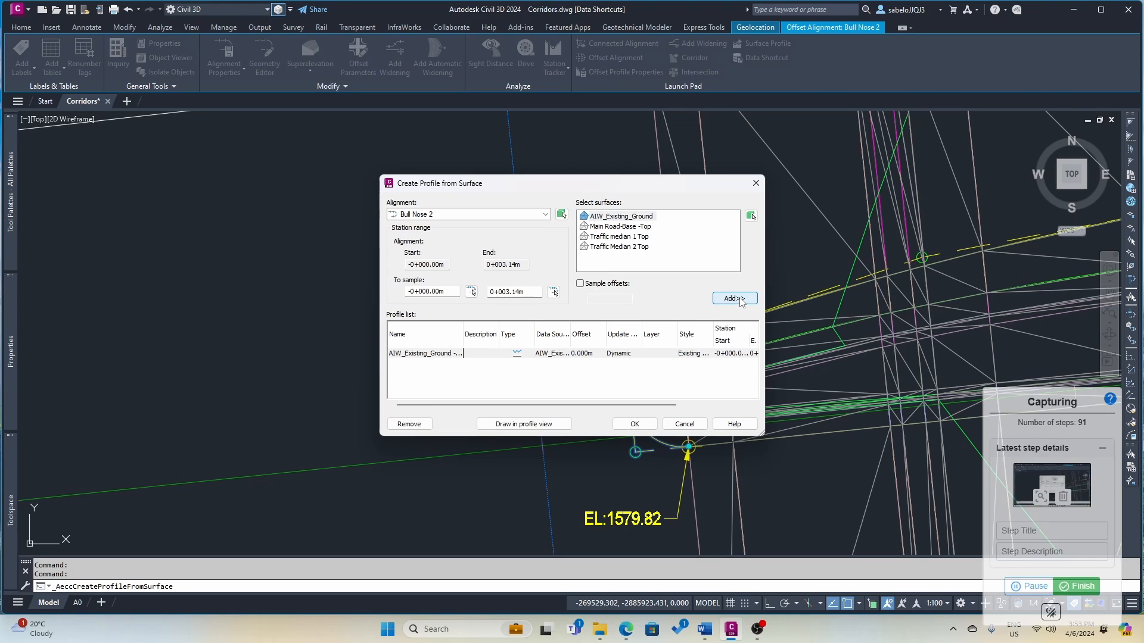
- Create the Bull Nose 2 profile view north of the eastern road section, choosing Parent Alignment as the name template's property field
left_click(545, 424)
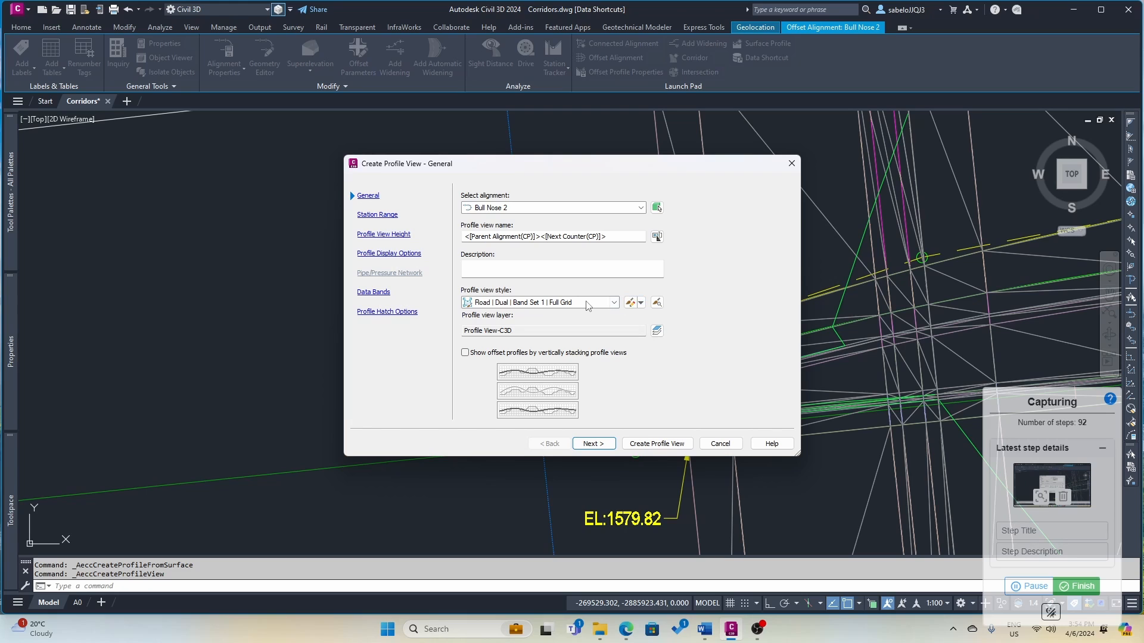
left_click(657, 237)
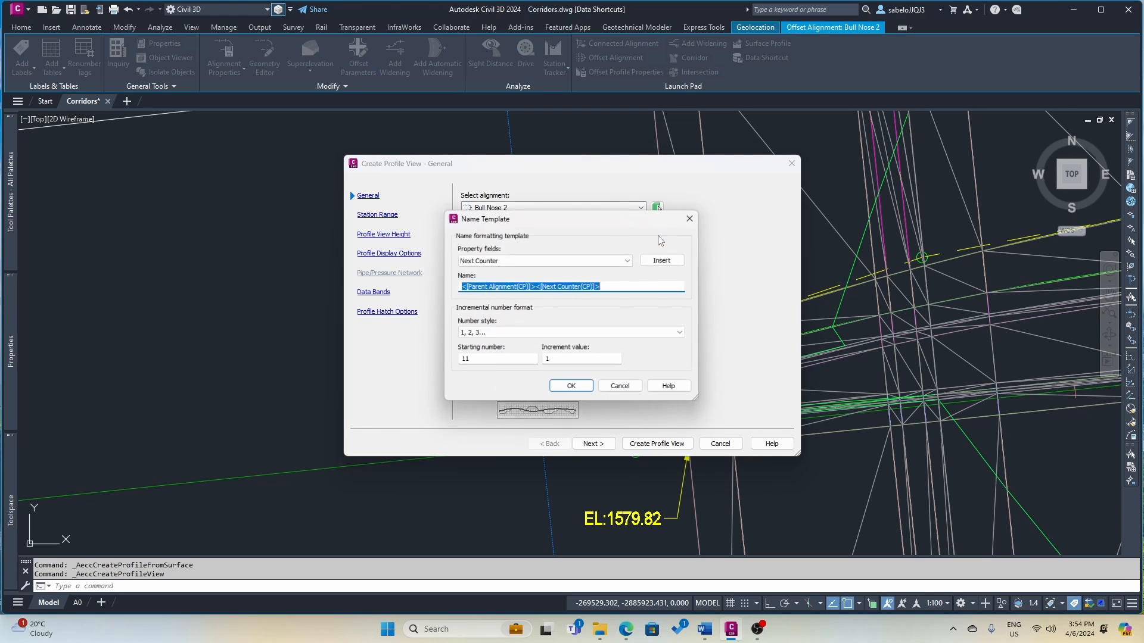
left_click(629, 260)
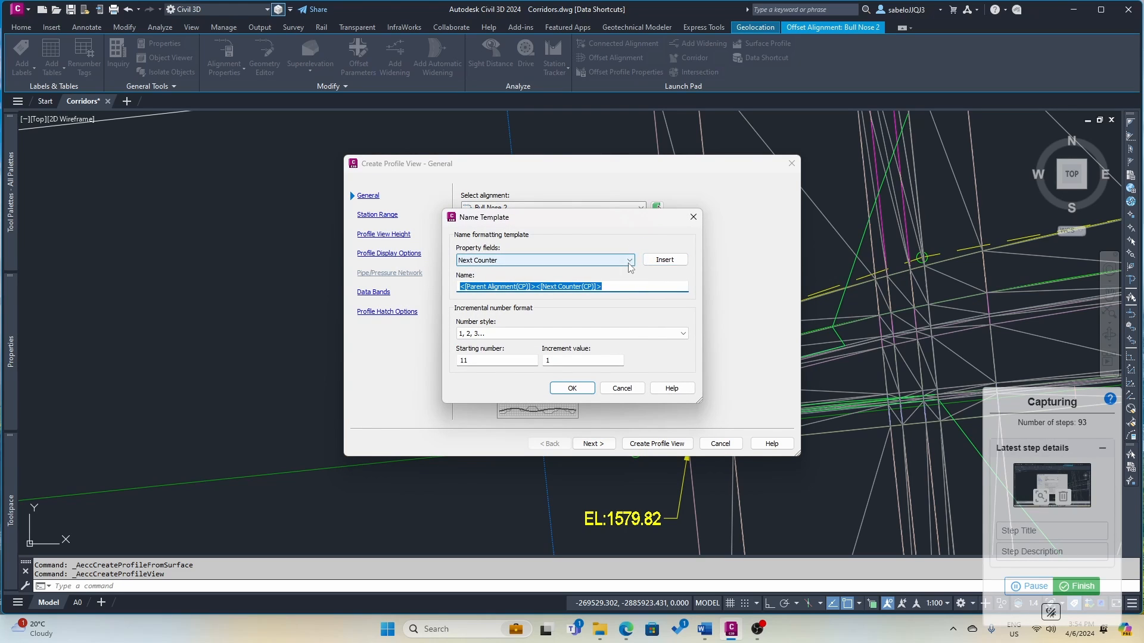
left_click(511, 279)
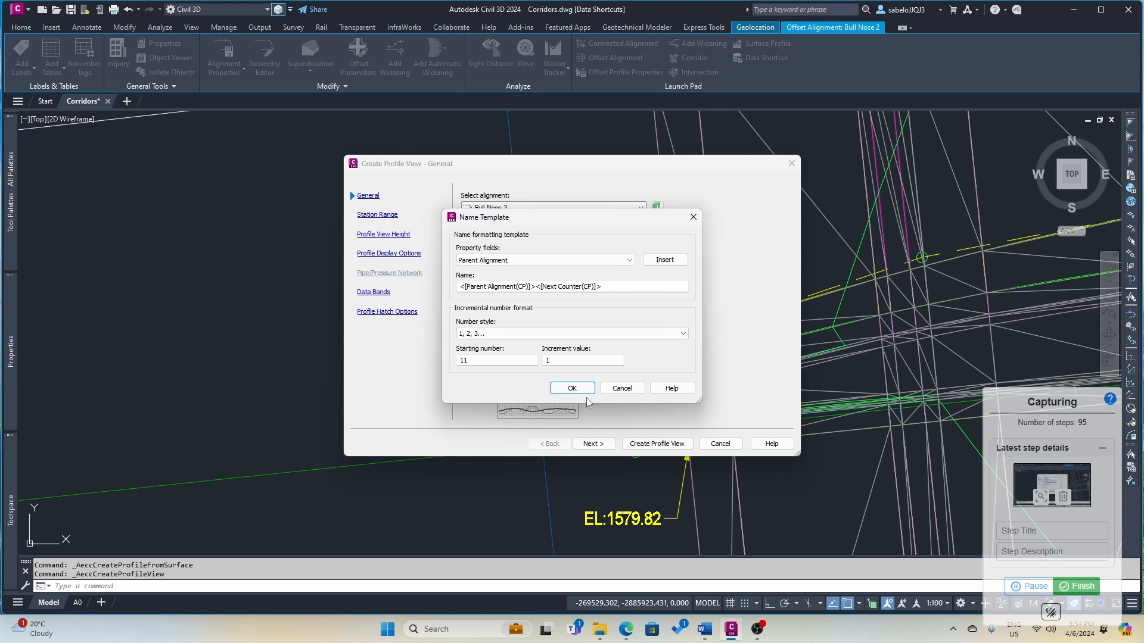
left_click(572, 388)
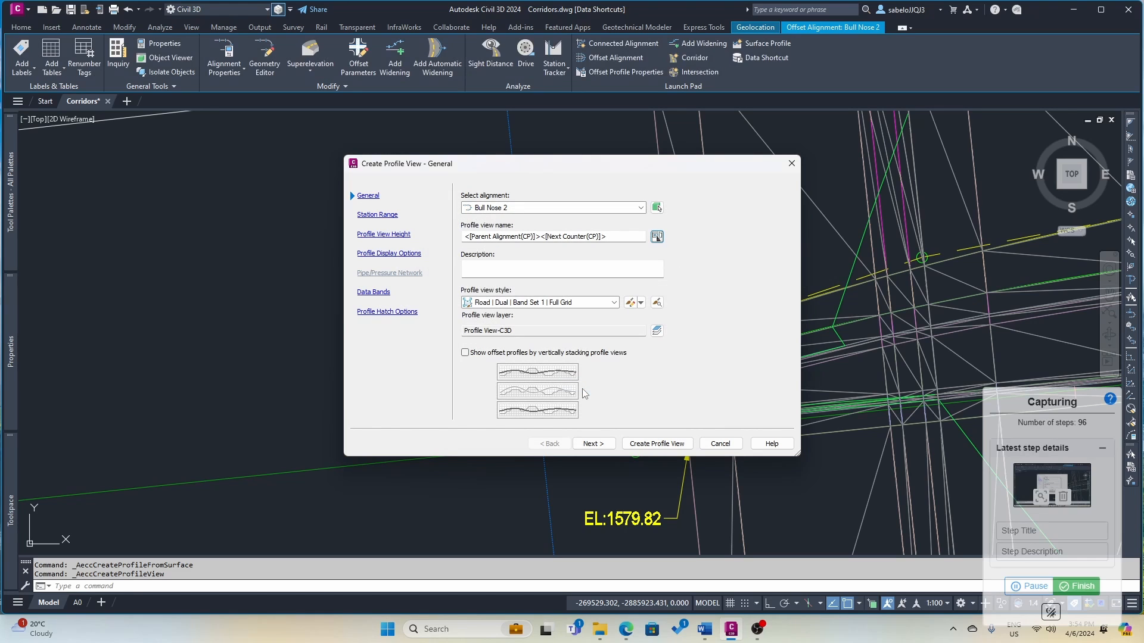
left_click(627, 445)
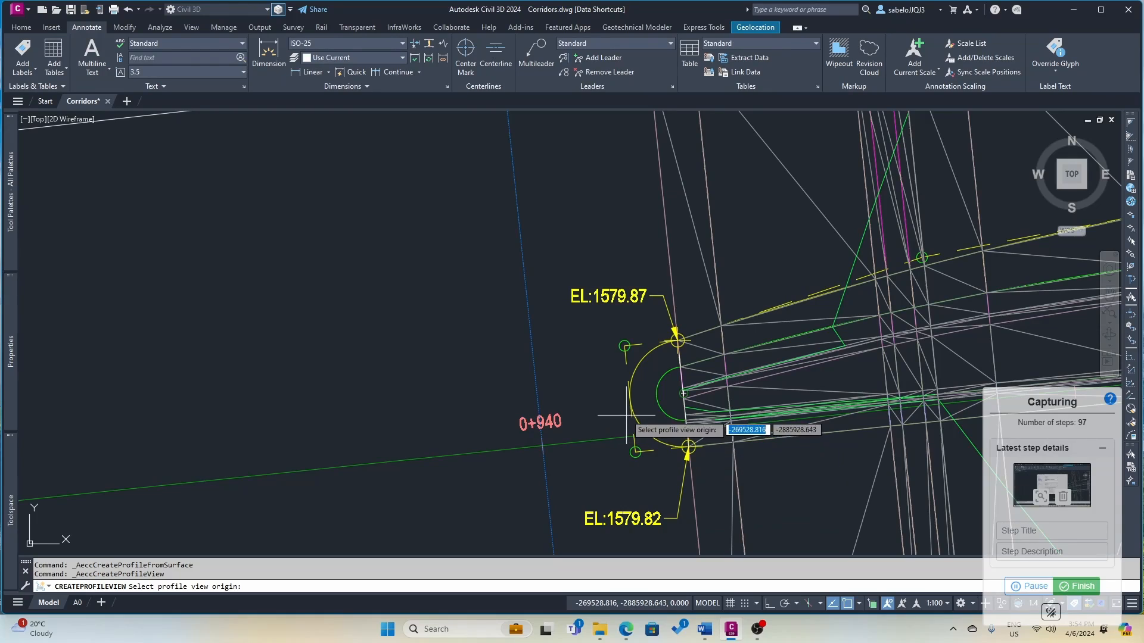
scroll(623, 400, "down", 8)
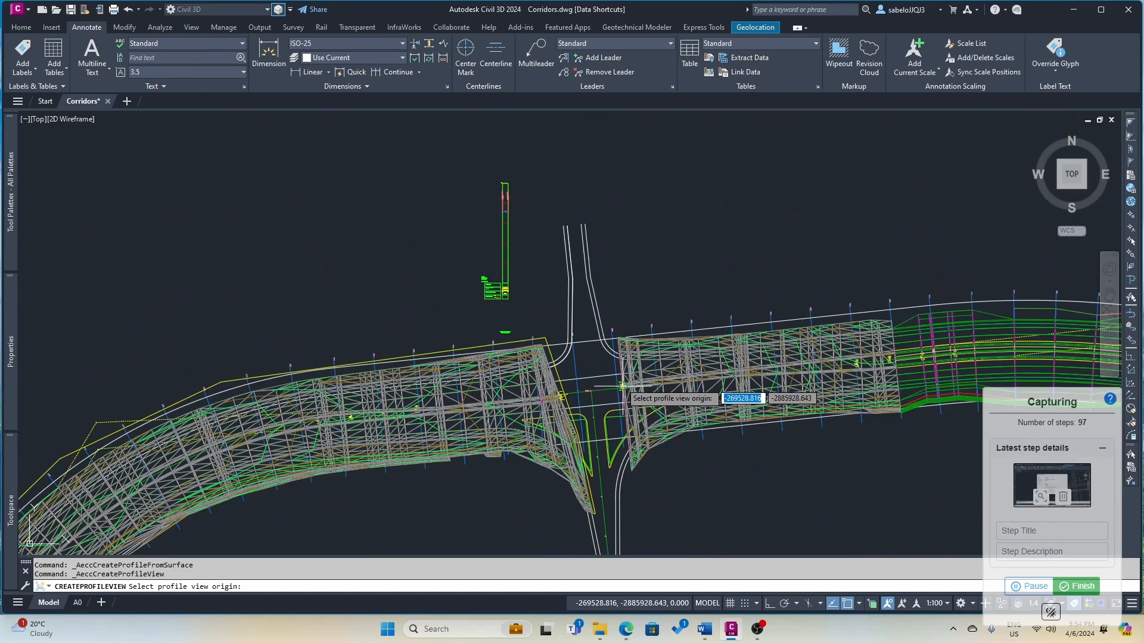
left_click(624, 284)
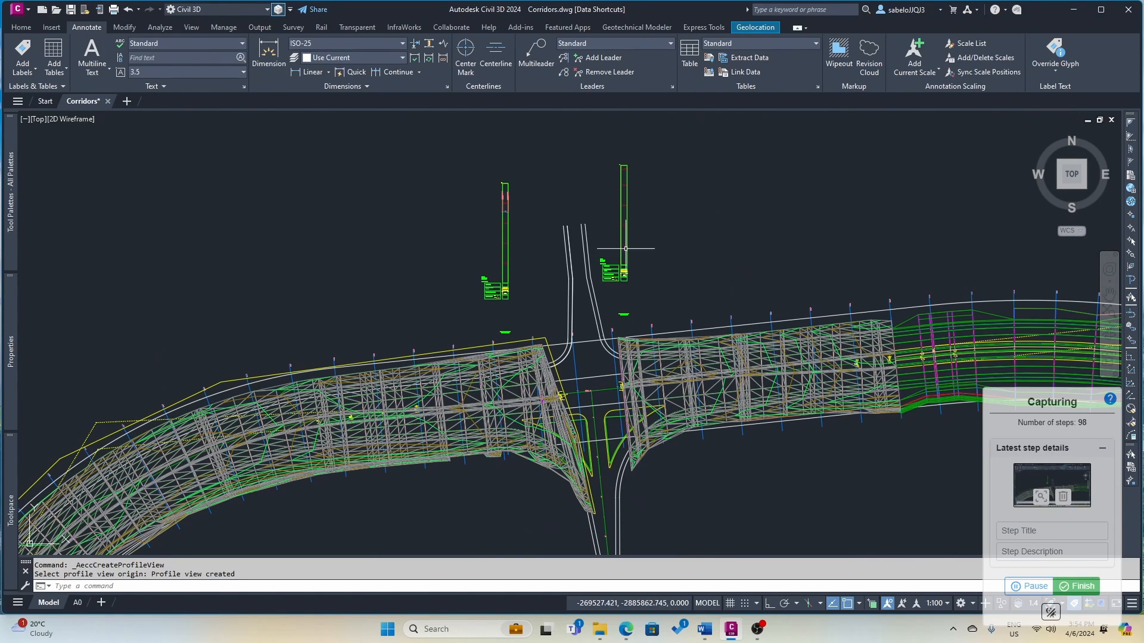
- Create a layout profile in the Bull Nose 2 profile view, named by Alignment Name, with Design Profile style and Complete Label Set
scroll(630, 186, "up", 4)
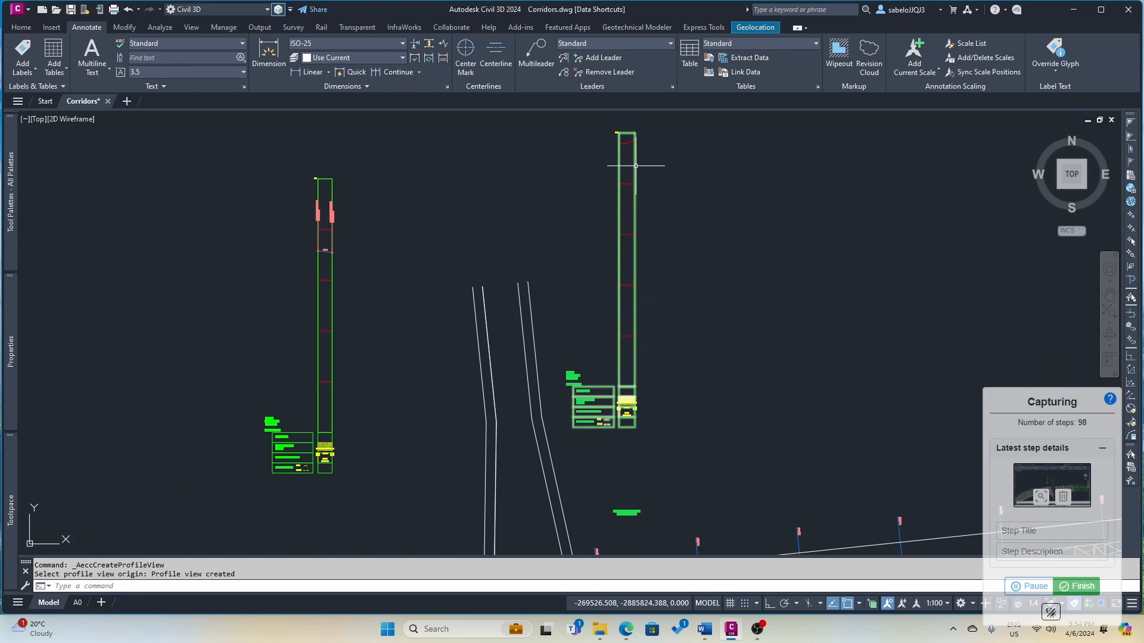
left_click(635, 165)
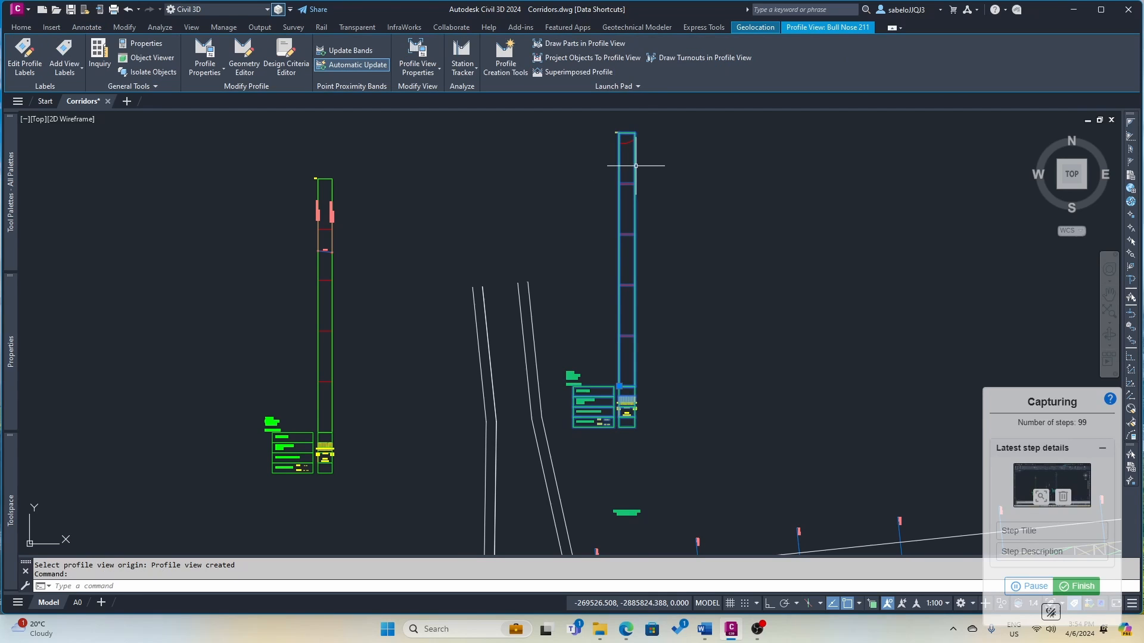
left_click(506, 57)
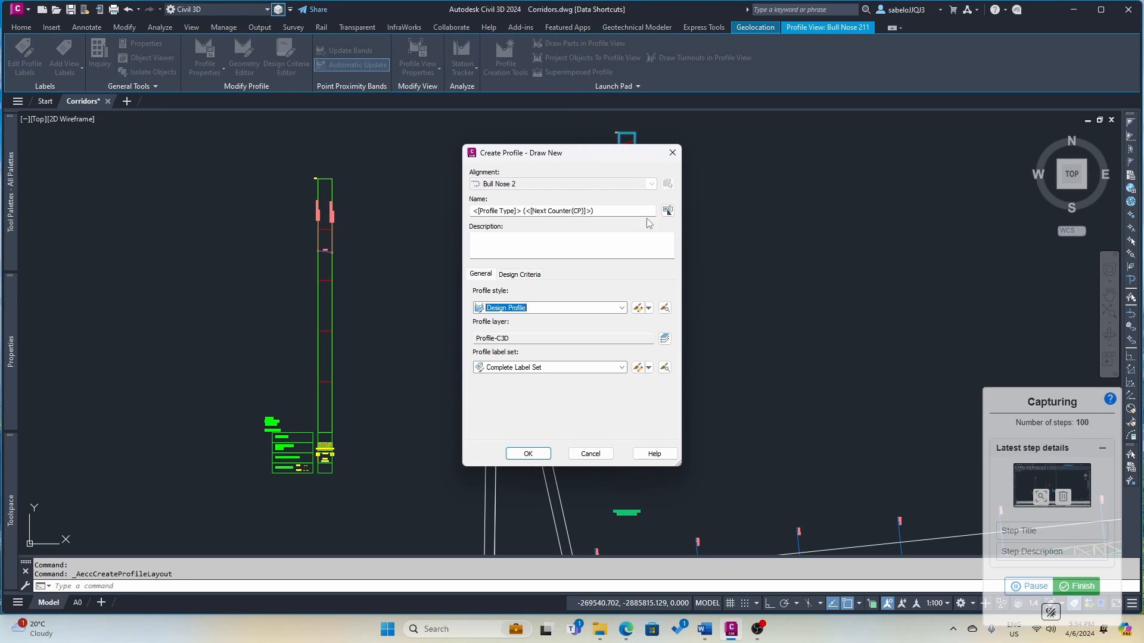
left_click(667, 211)
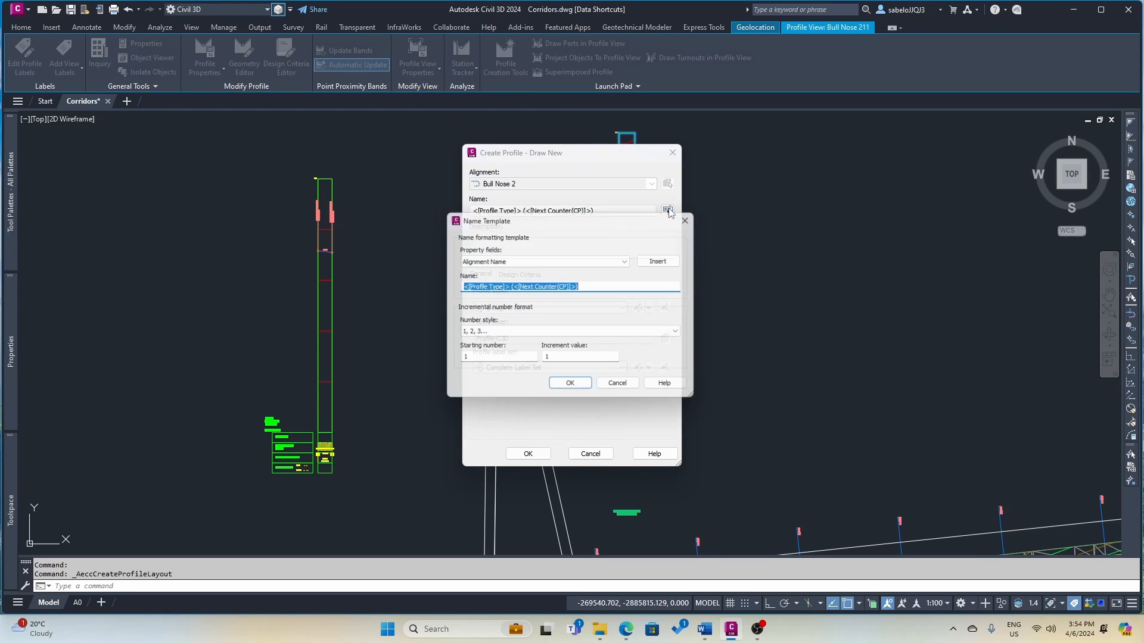
left_click(657, 261)
left_click(572, 389)
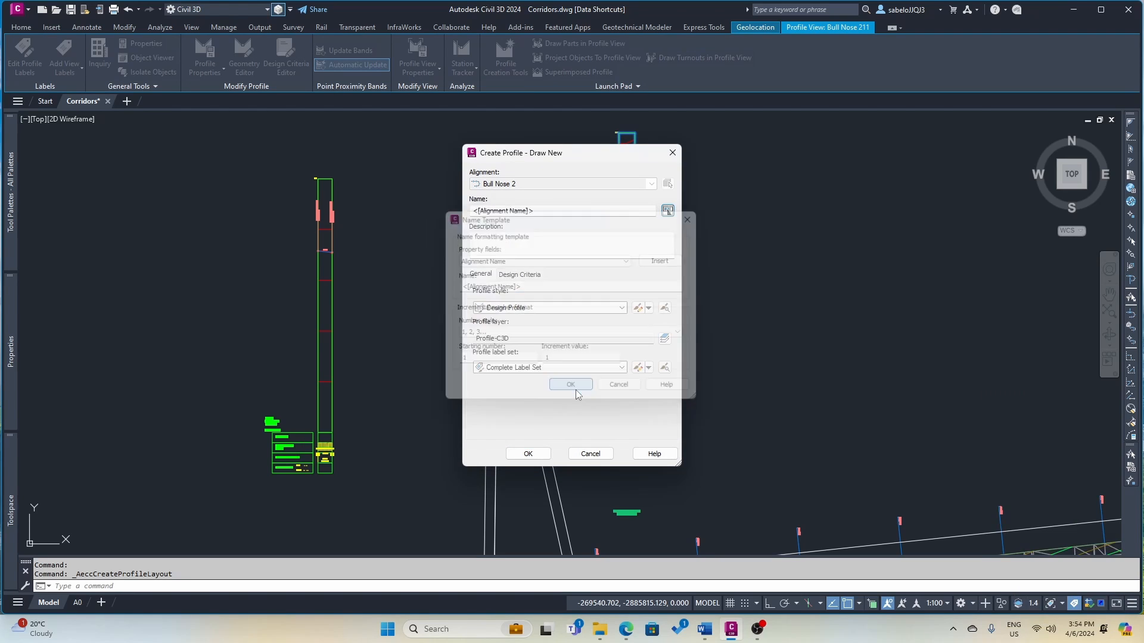
left_click(528, 454)
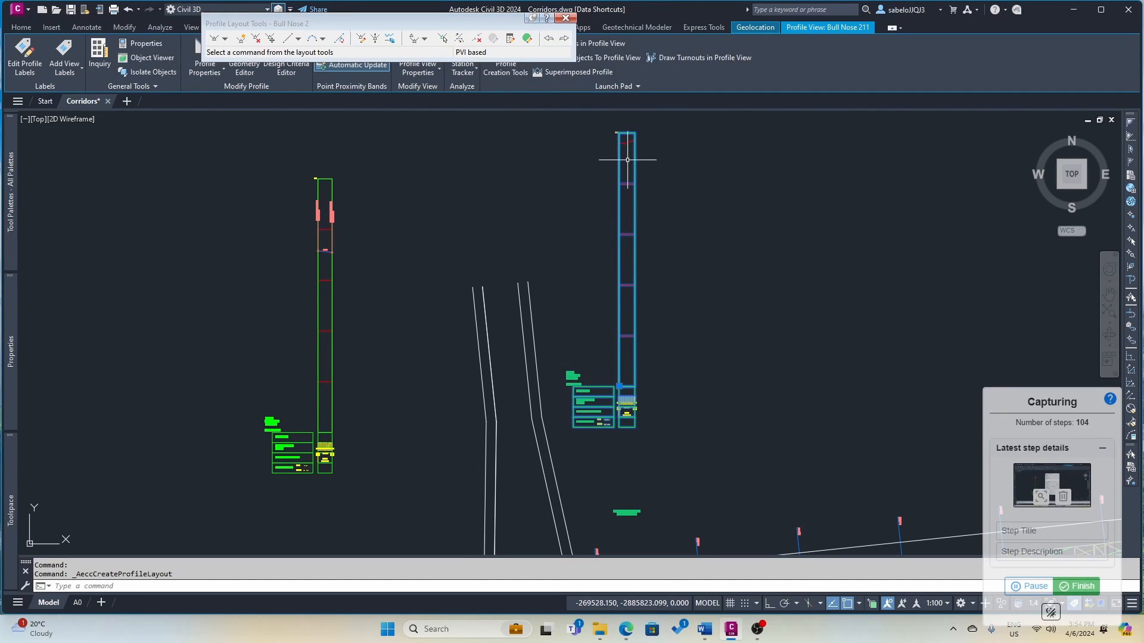
- Draw one design tangent in the Bull Nose 2 profile view from the existing ground line's start to its end
left_click(215, 38)
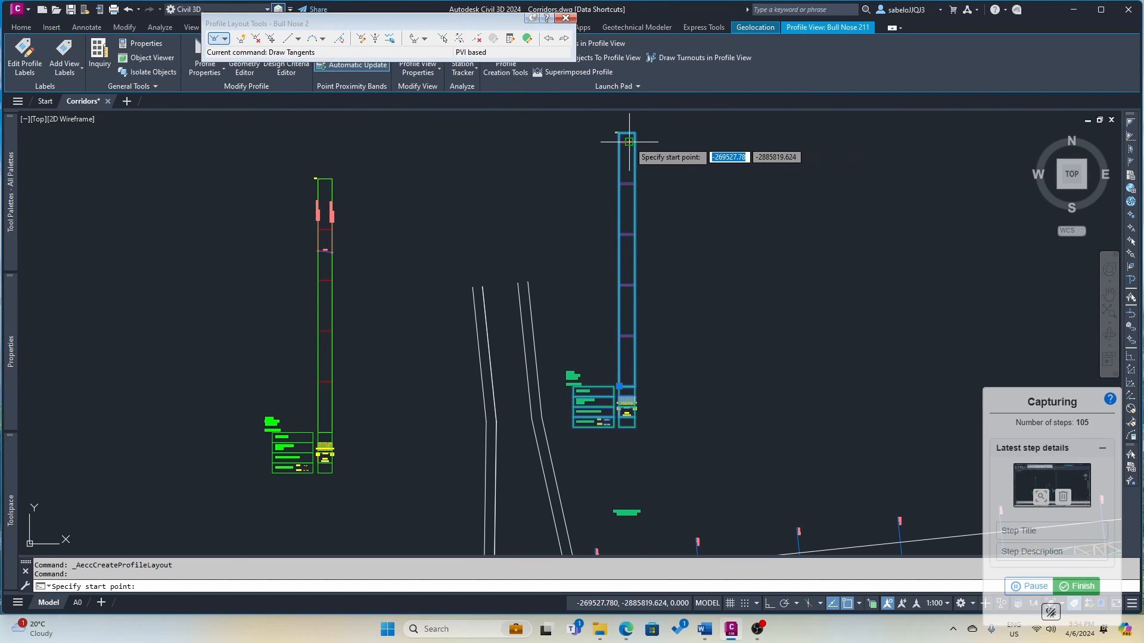
scroll(627, 137, "up", 5)
scroll(627, 137, "up", 8)
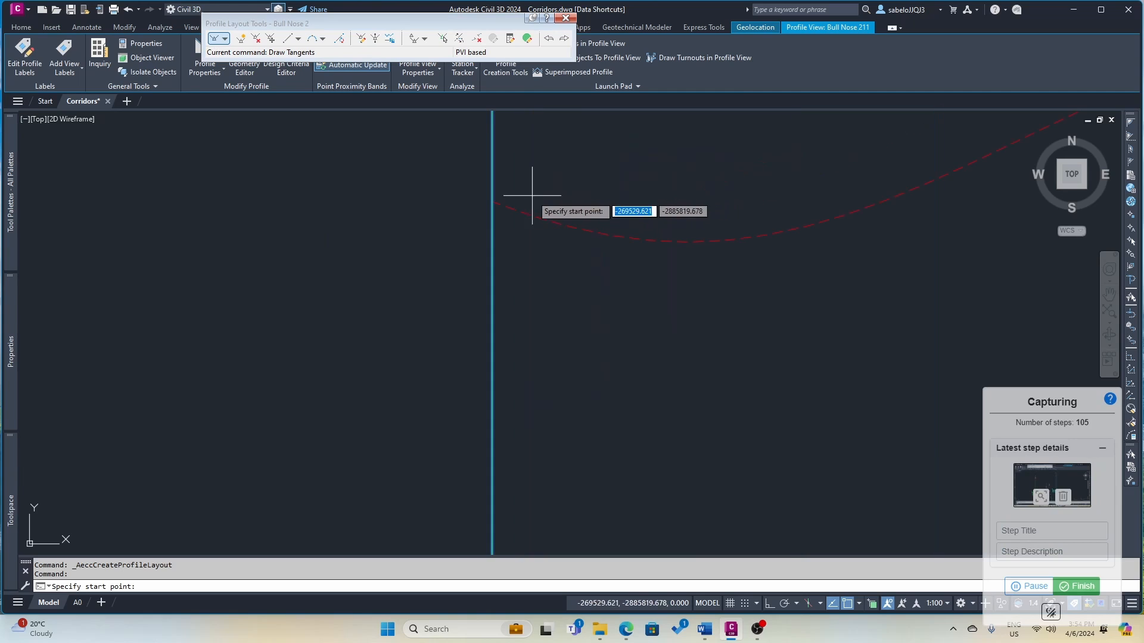
left_click(492, 203)
scroll(557, 203, "down", 5)
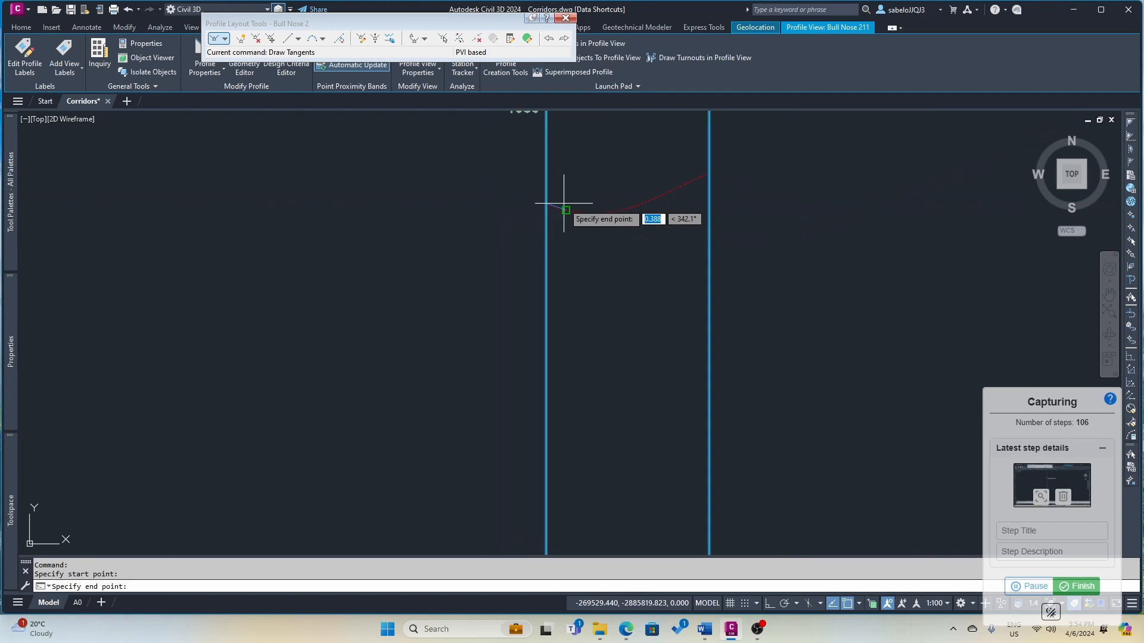
left_click(709, 174)
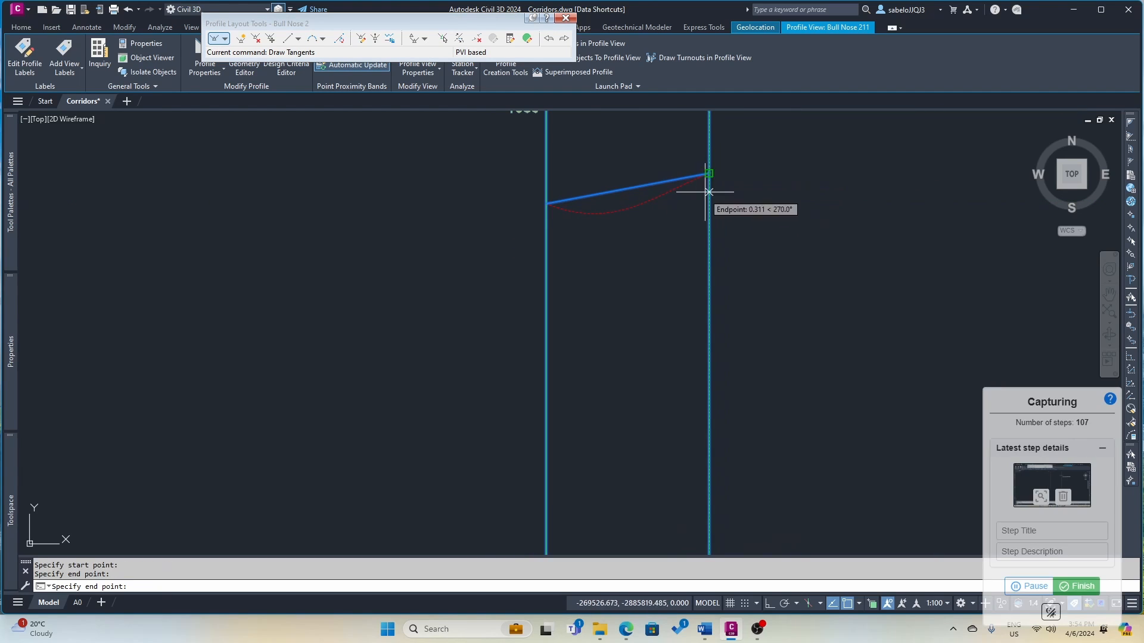
- Set the first PVI elevation of the Bull Nose 2 design profile to 1579.820 m, matching the median end's elevation label, and close the profile layout tools
key("Escape")
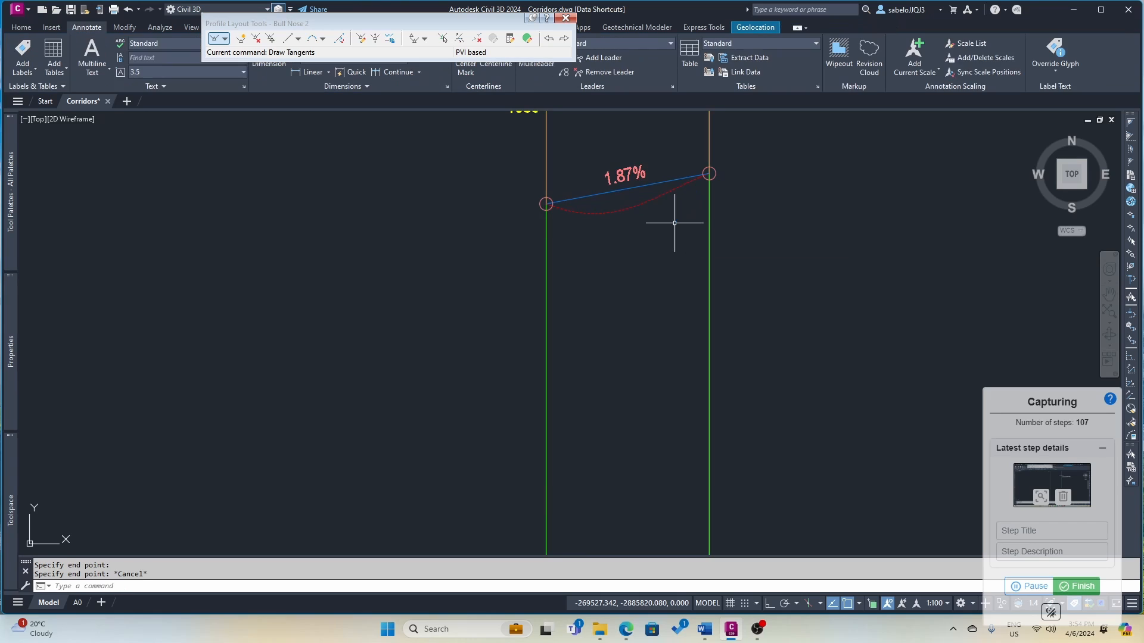
left_click(527, 38)
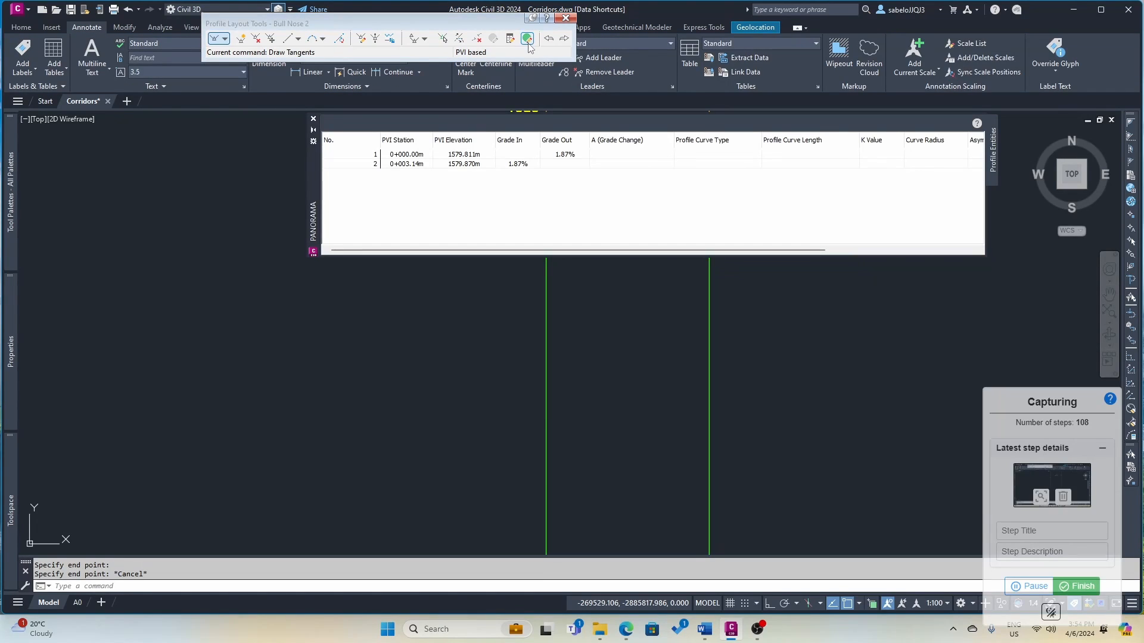
scroll(618, 287, "down", 6)
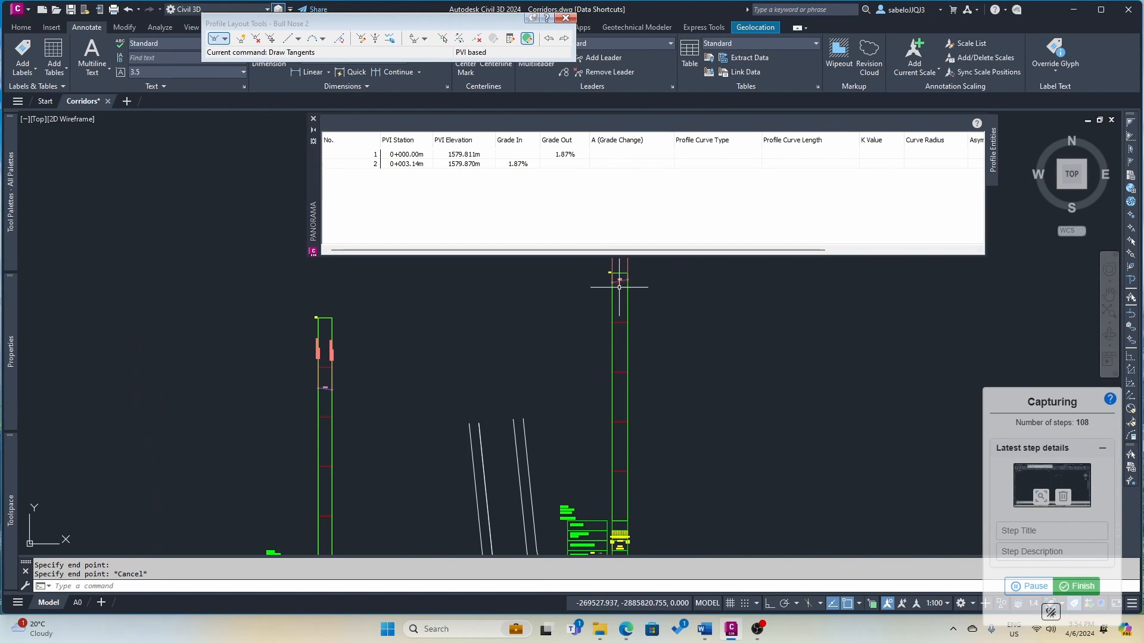
scroll(616, 287, "down", 1)
scroll(596, 396, "up", 4)
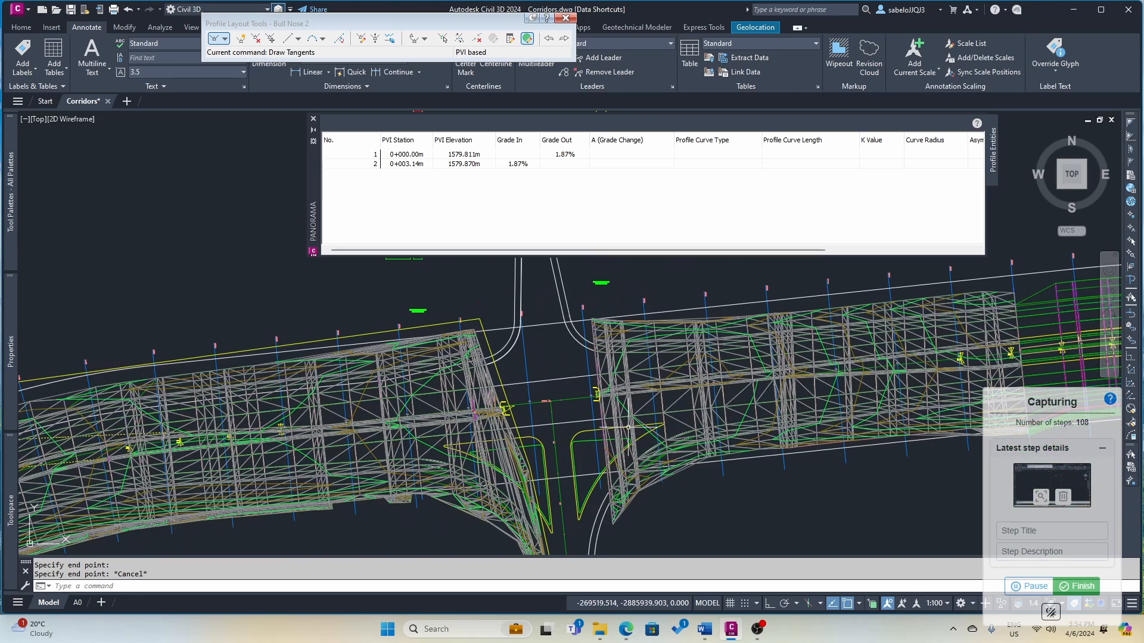
scroll(596, 393, "up", 5)
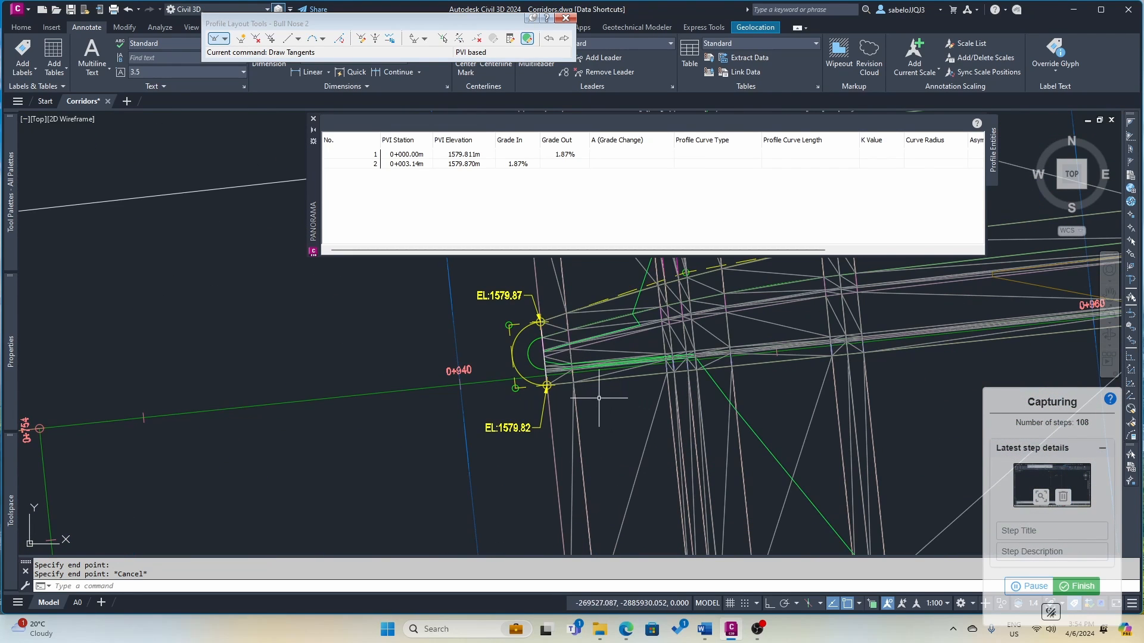
left_click(470, 155)
left_click(466, 154)
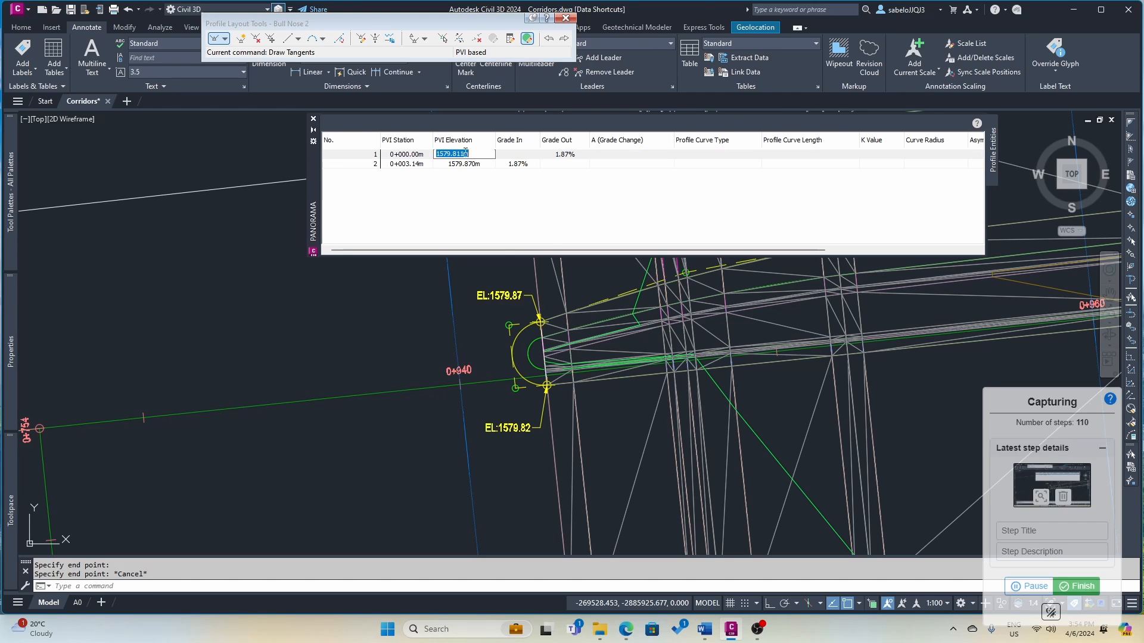
left_click(458, 154)
left_click(378, 221)
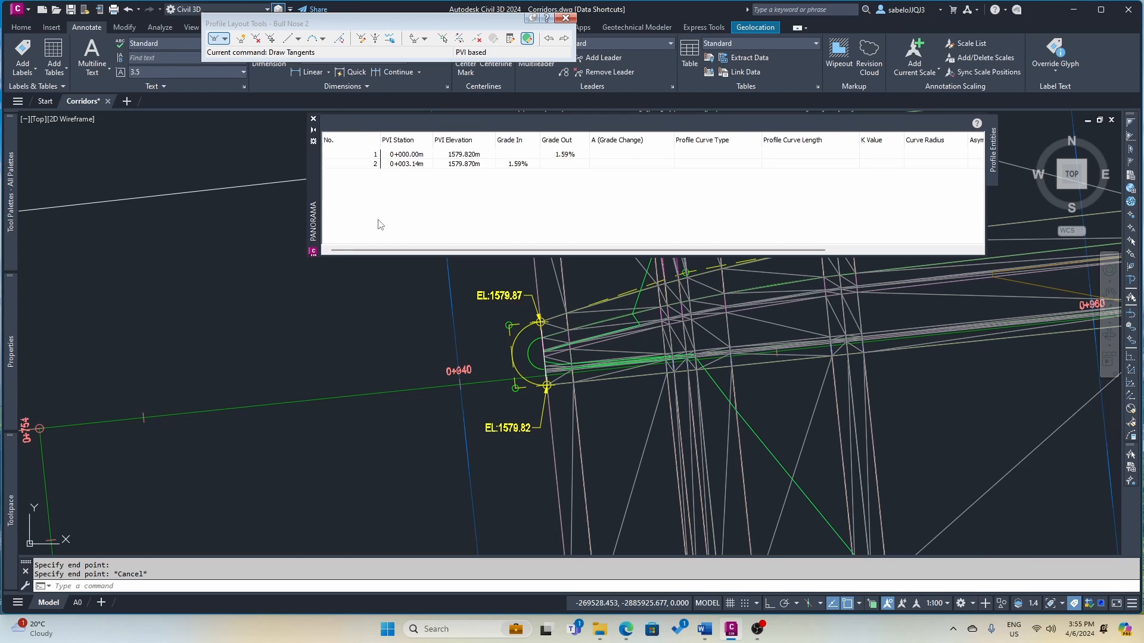
left_click(372, 275)
left_click(332, 278)
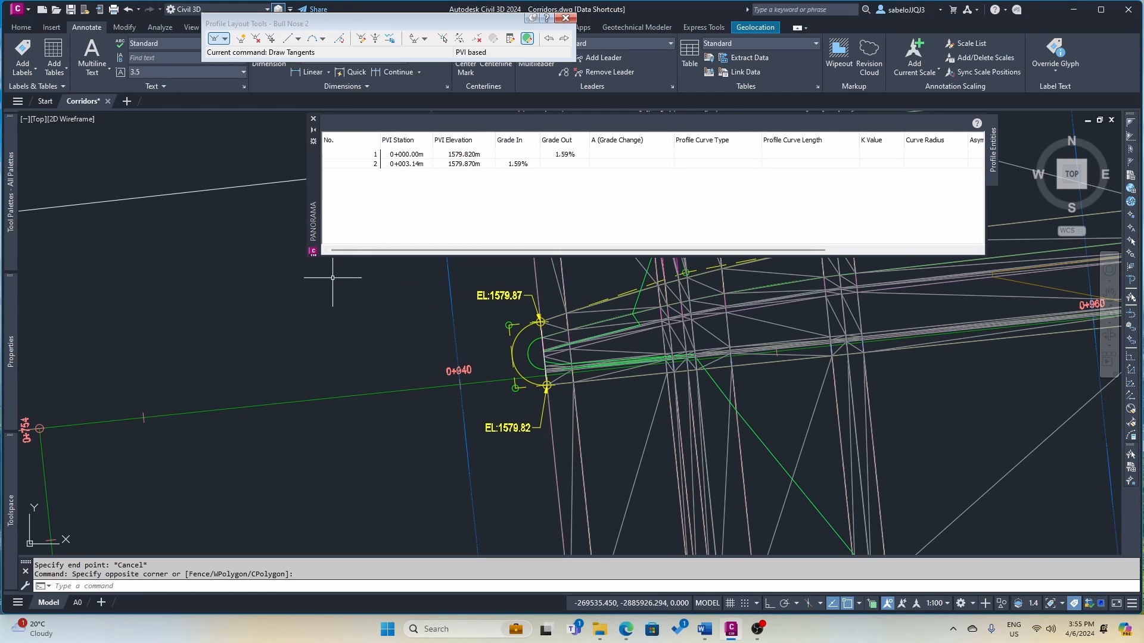
left_click(313, 120)
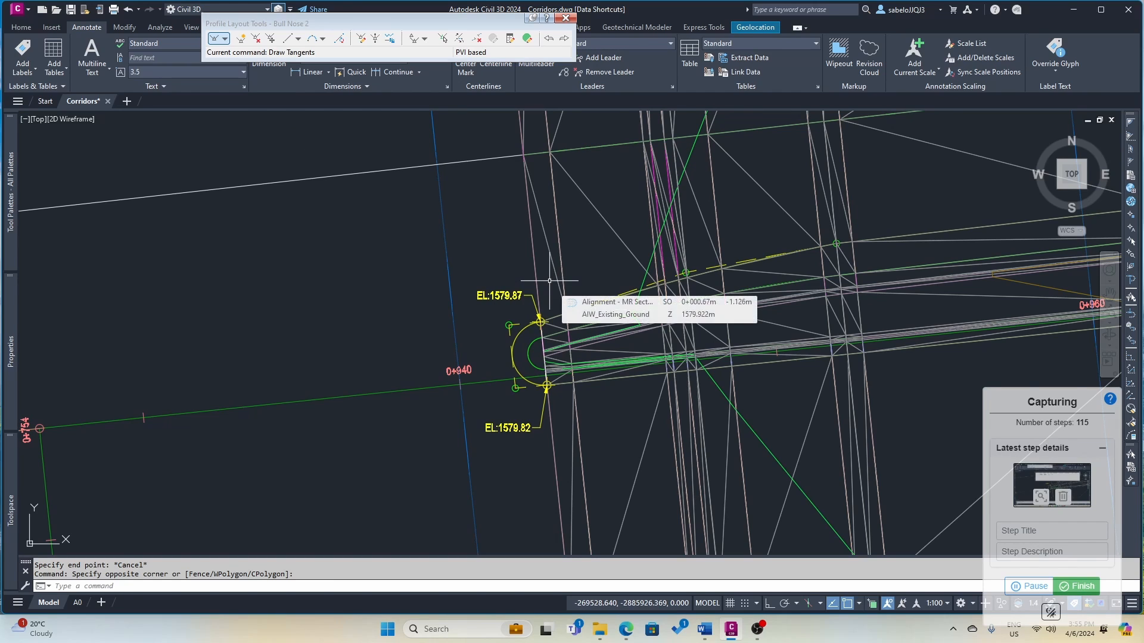
scroll(550, 280, "down", 6)
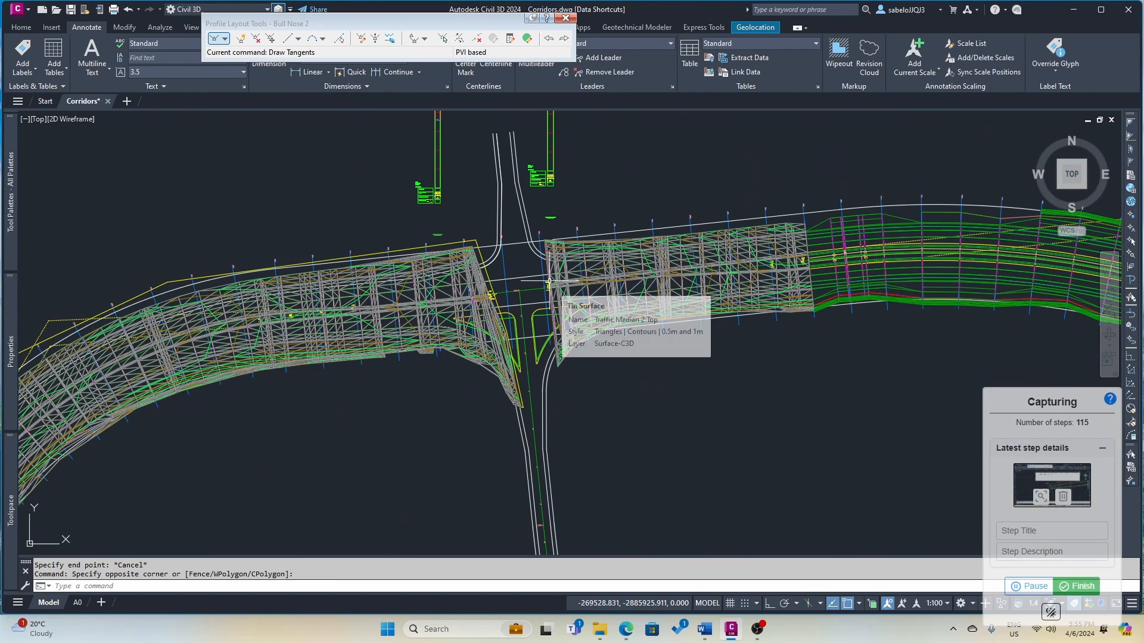
left_click(566, 18)
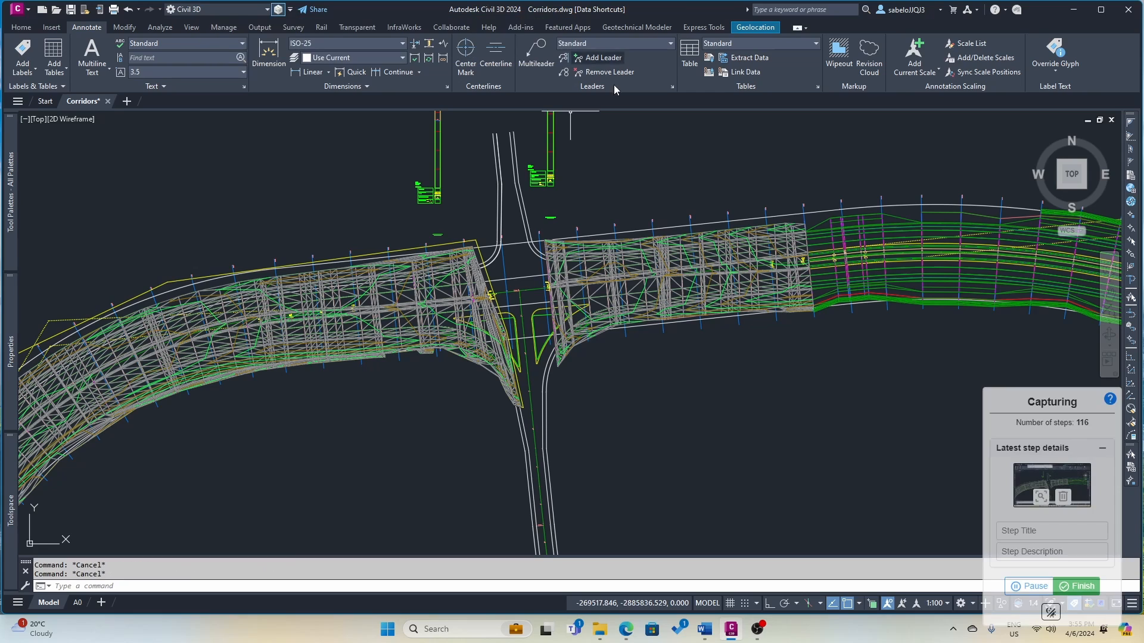
- Create an assembly named Bull Nose of type Undivided Planar Road, placing its baseline above the red-framed assemblies east of the site plan
scroll(803, 349, "down", 5)
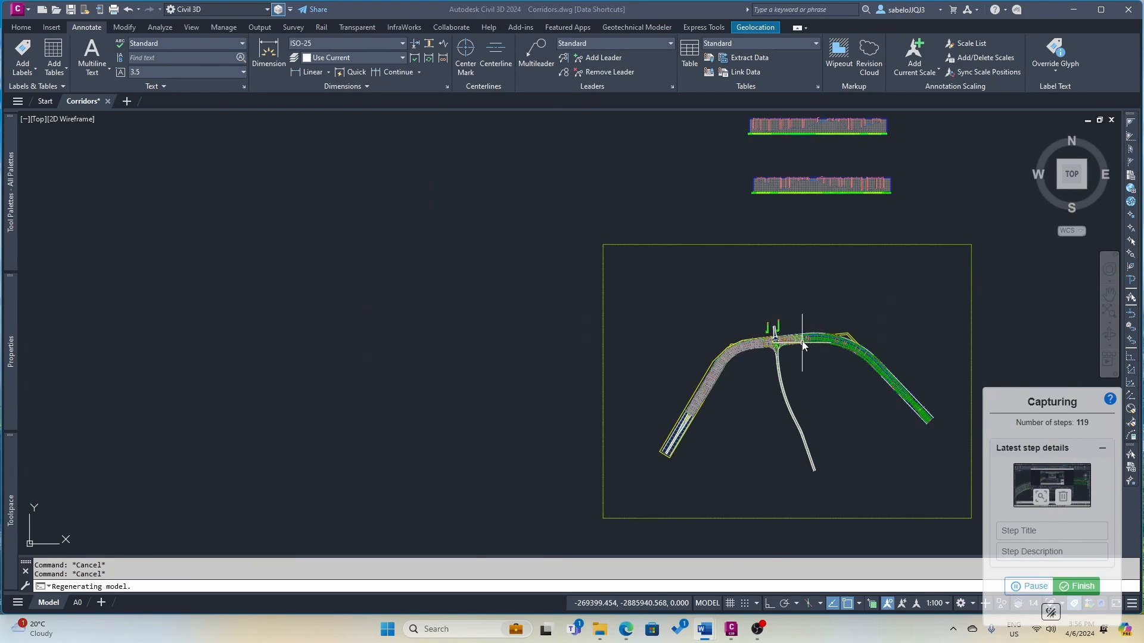
scroll(803, 342, "down", 4)
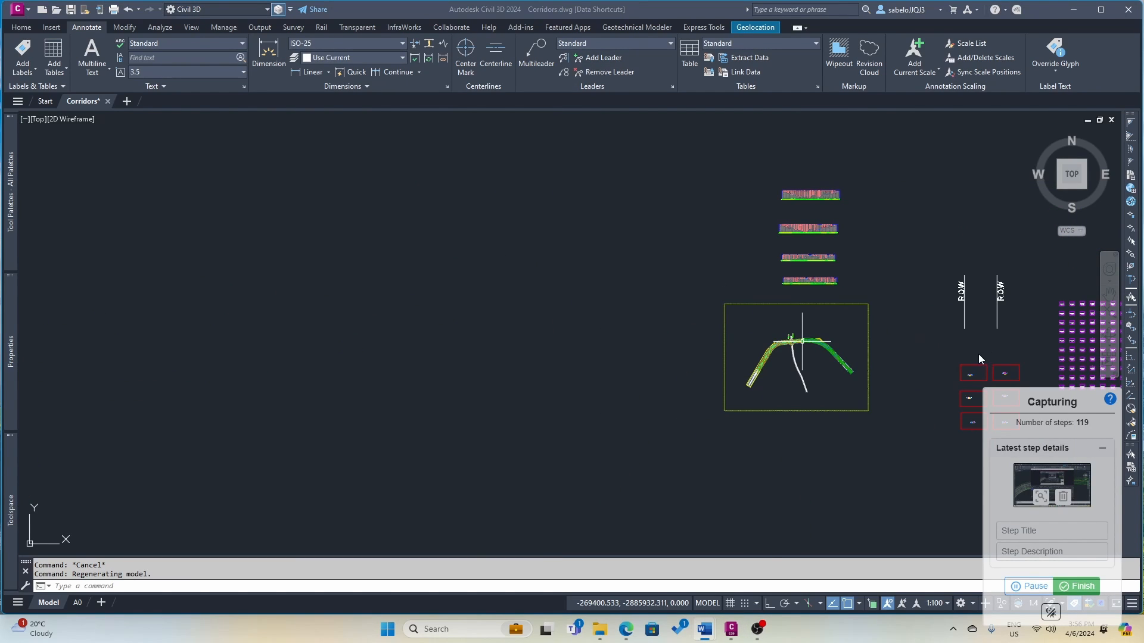
scroll(978, 352, "up", 5)
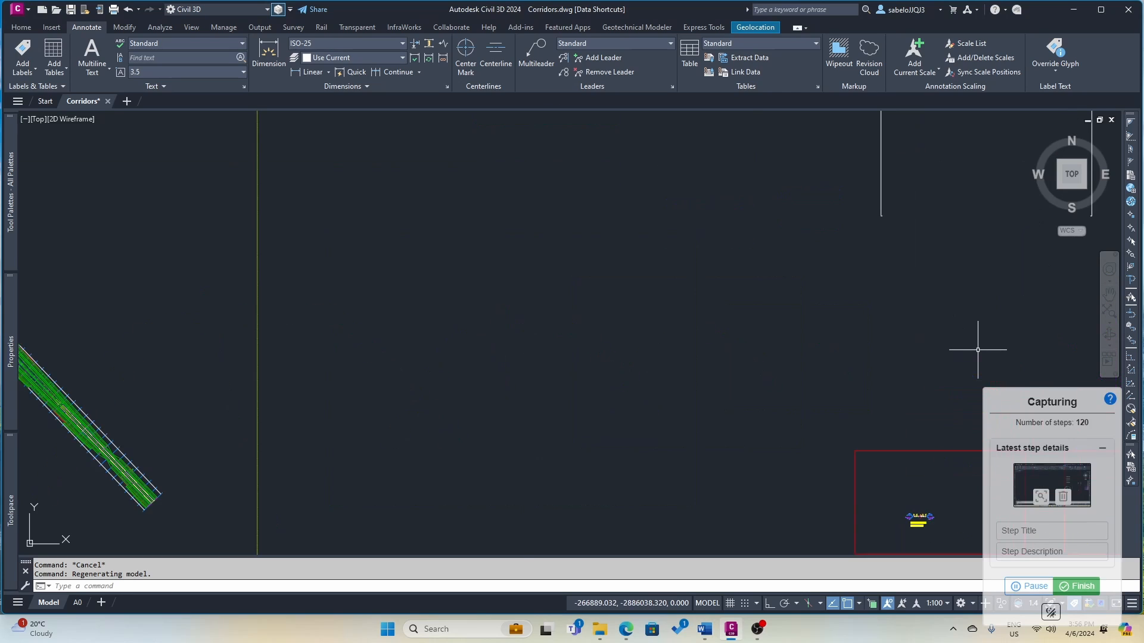
scroll(977, 350, "down", 2)
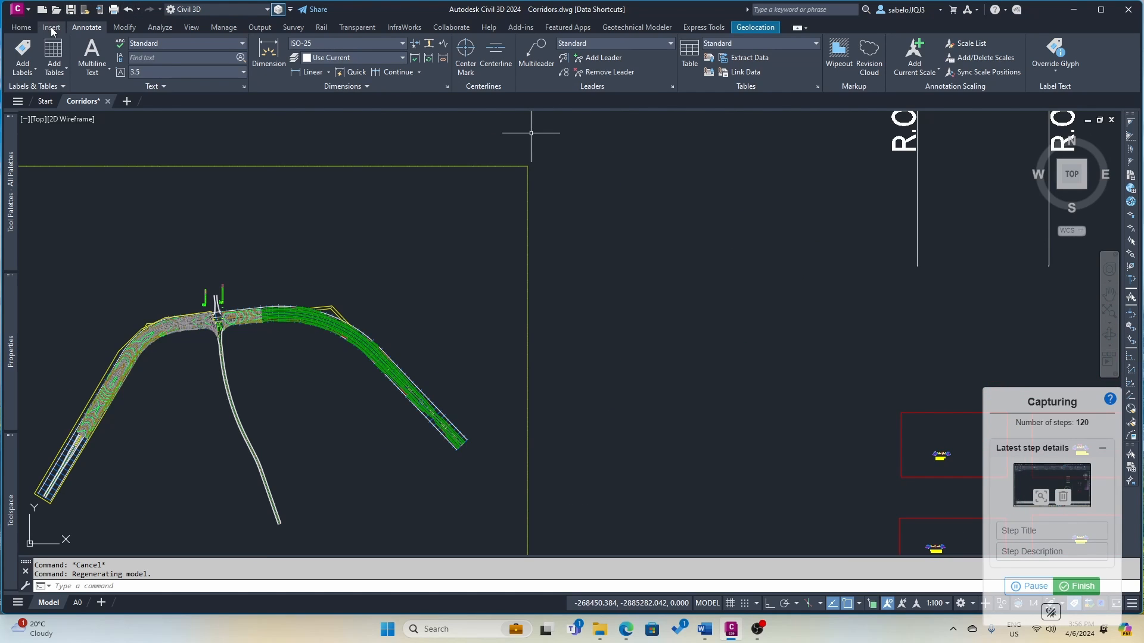
left_click(21, 28)
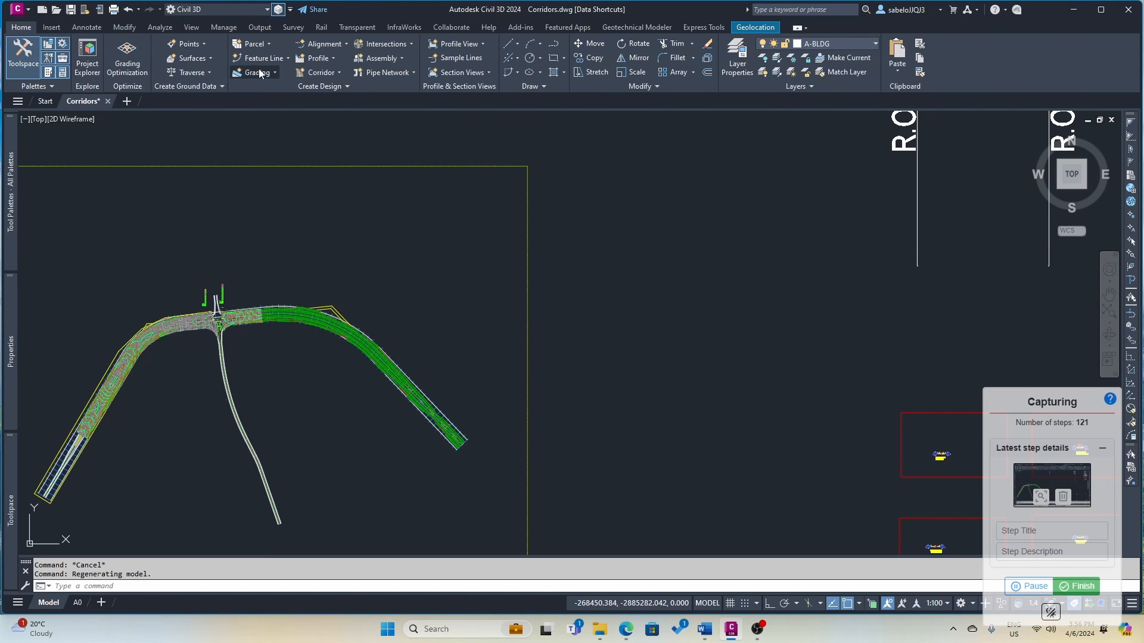
left_click(376, 58)
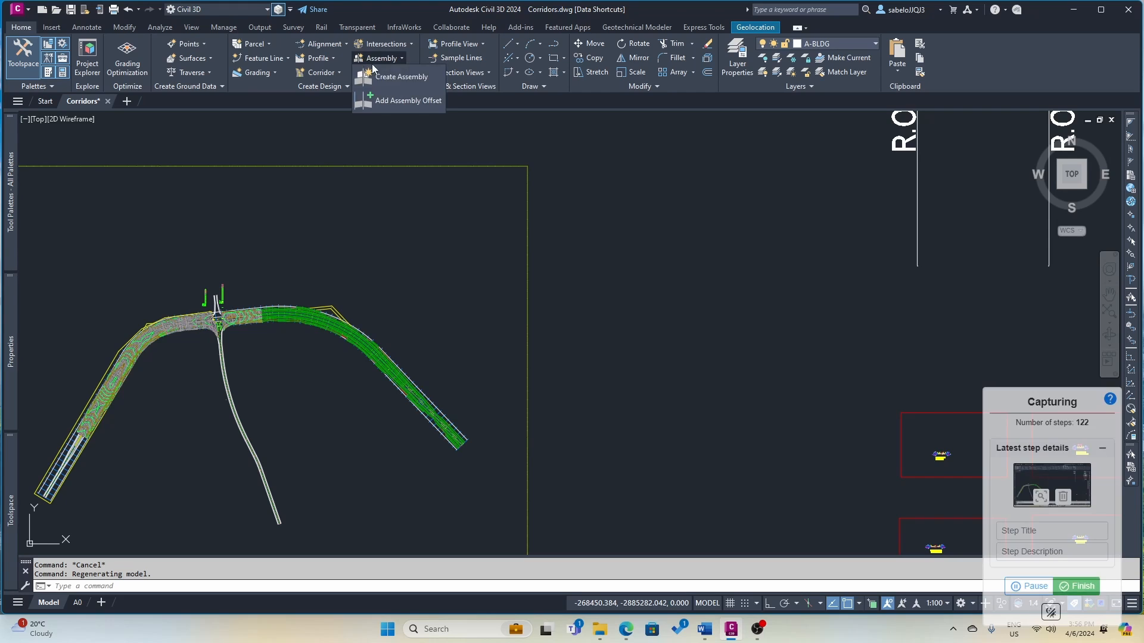
left_click(388, 79)
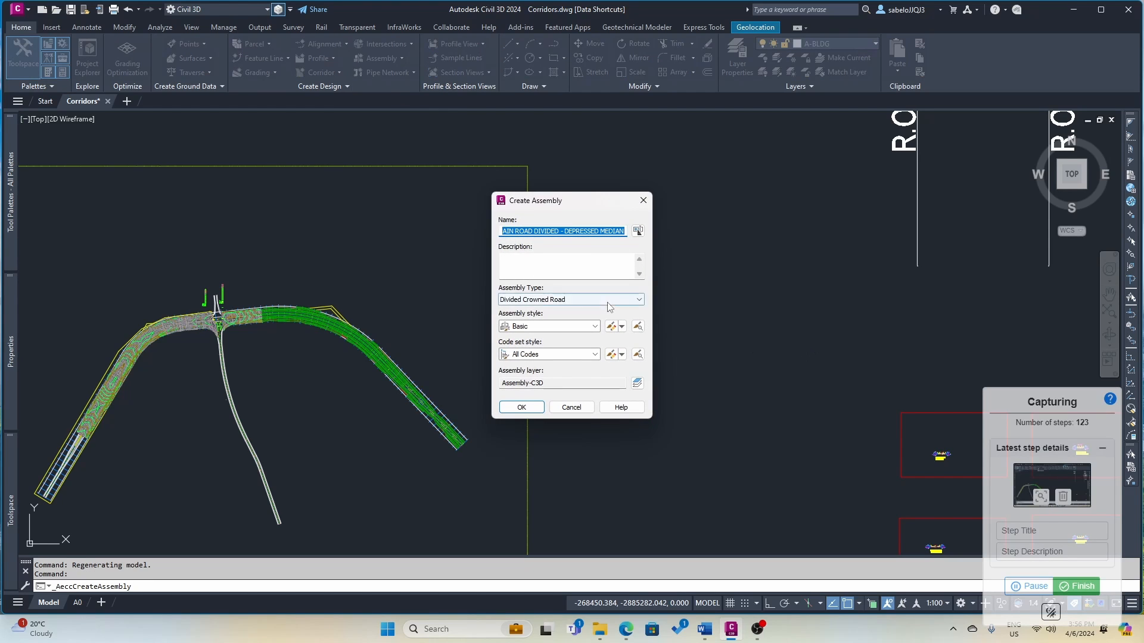
type("Bull Nose")
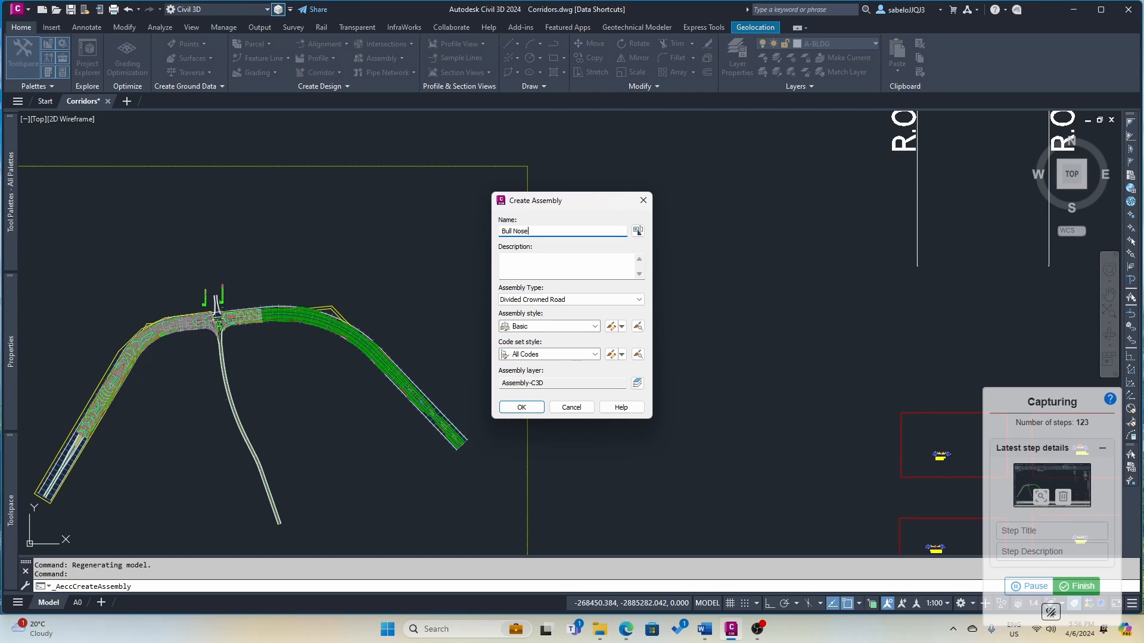
left_click(571, 300)
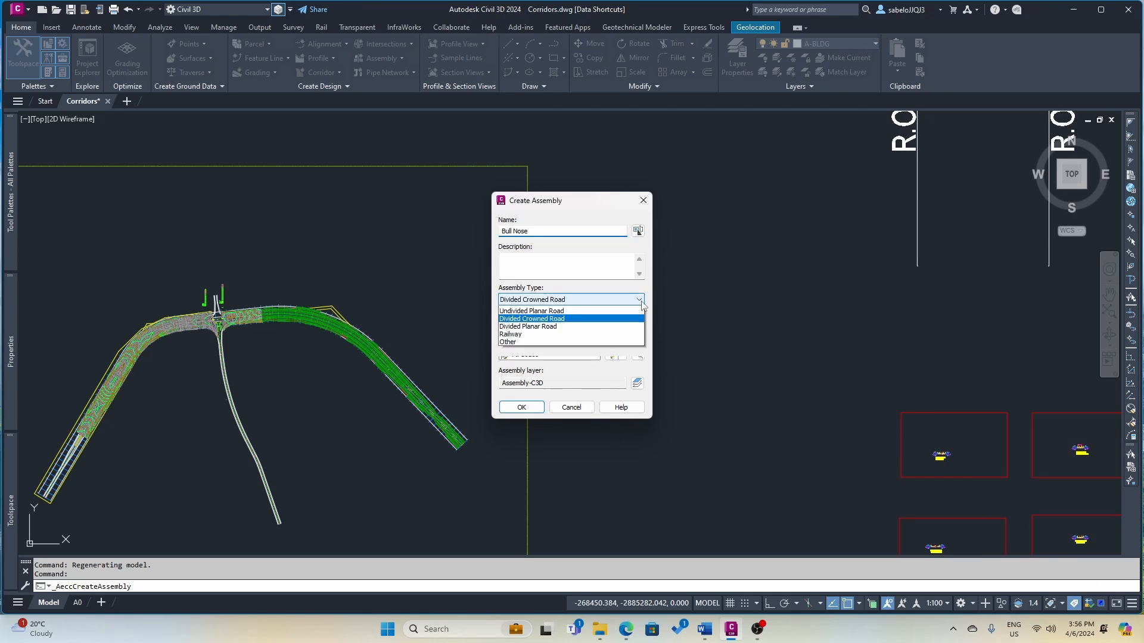
left_click(576, 311)
left_click(521, 407)
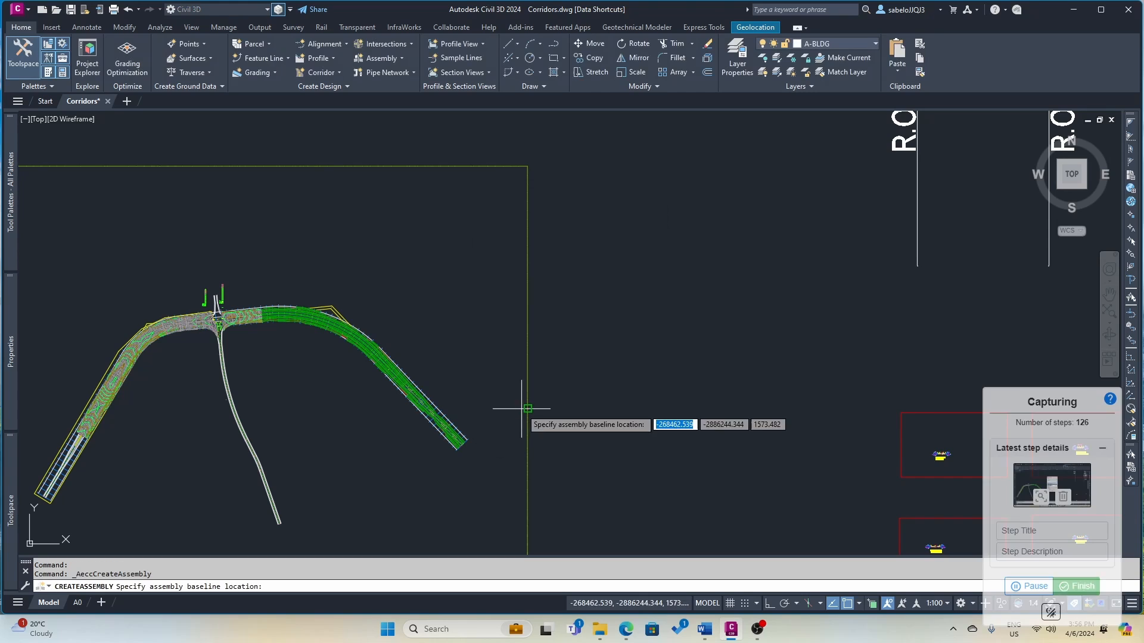
scroll(890, 311, "down", 3)
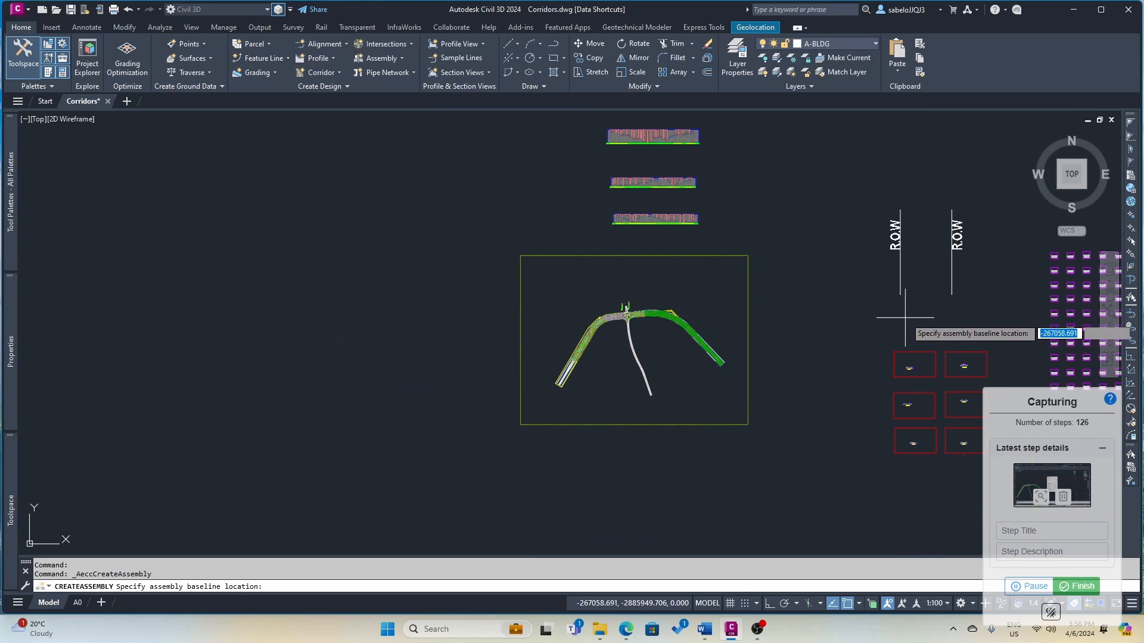
left_click(911, 325)
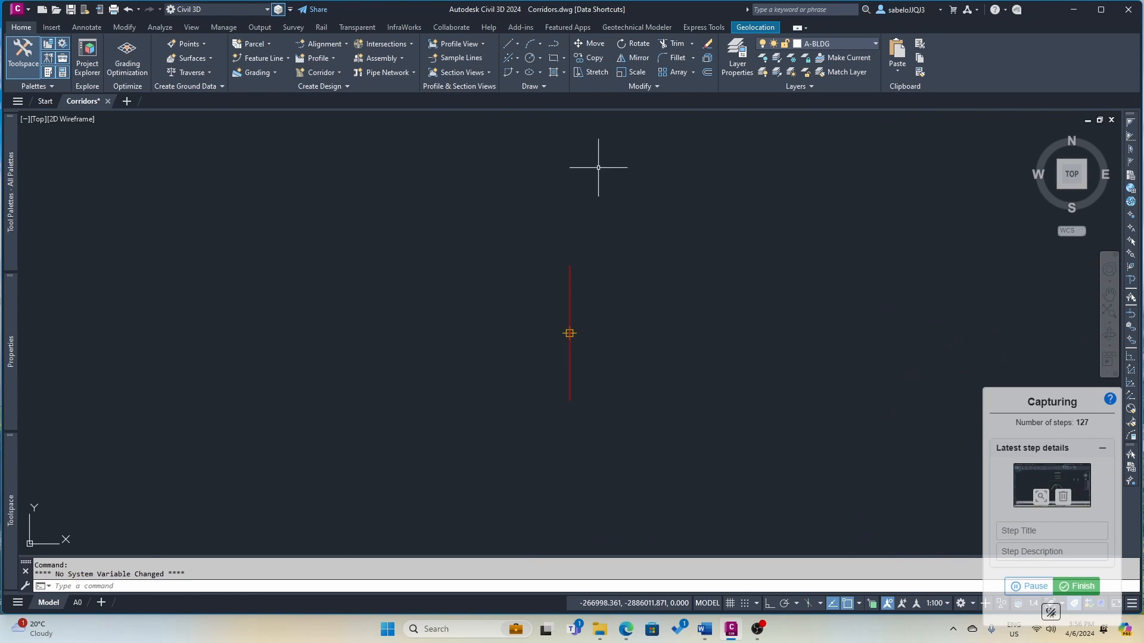
- Attach an UrbanCurbGutterGeneral subassembly to the Bull Nose assembly baseline, keeping its default name
mouse_move(18, 146)
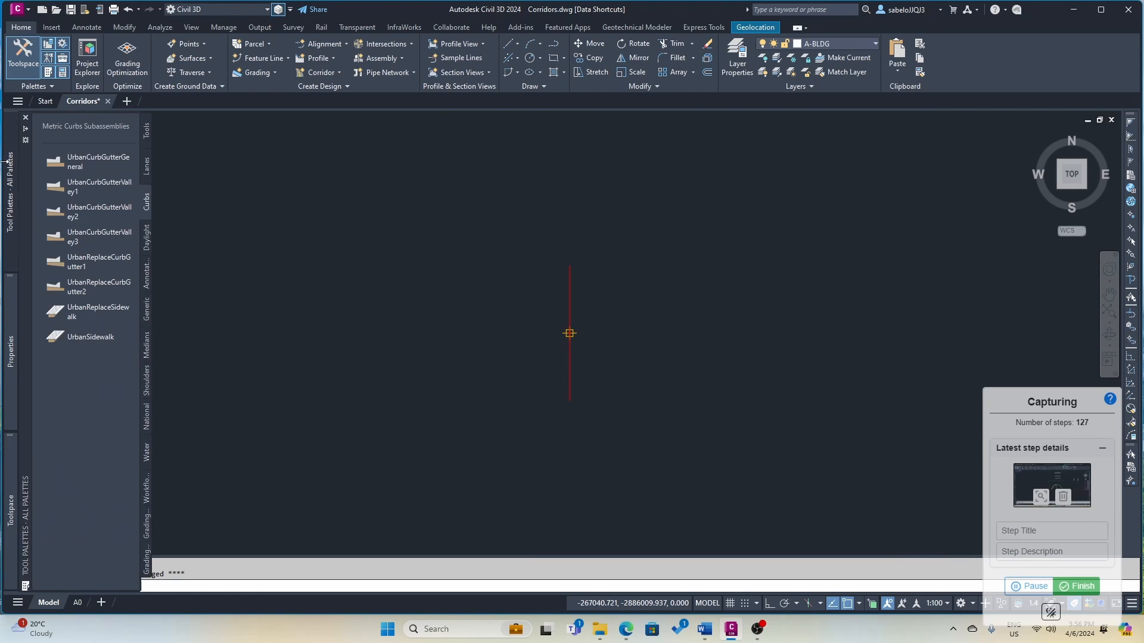
left_click(74, 161)
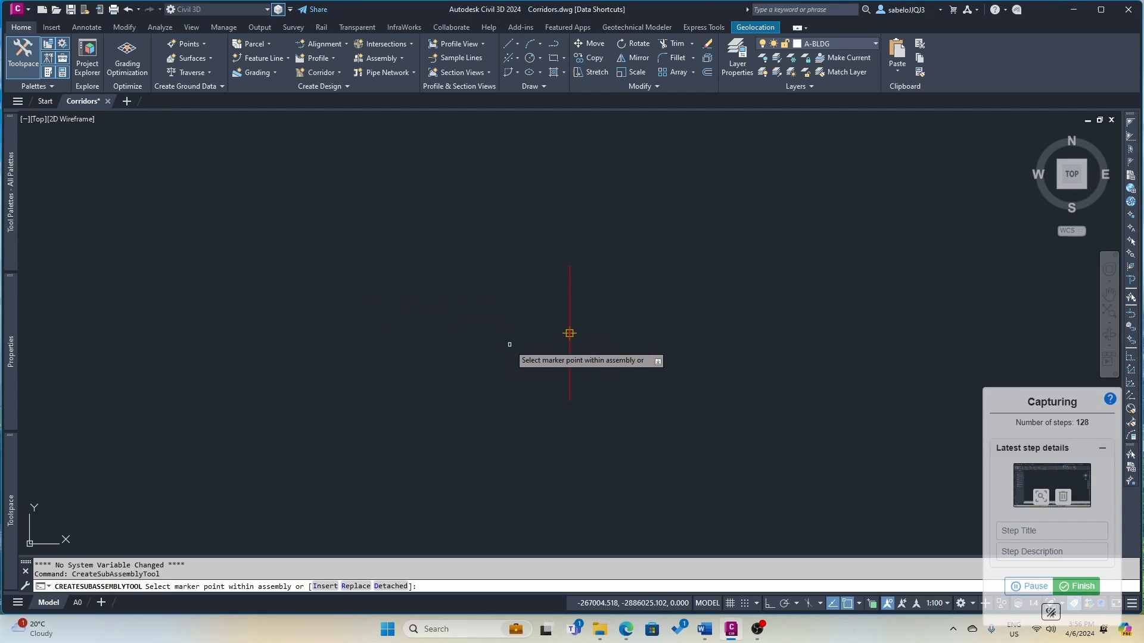
left_click(570, 351)
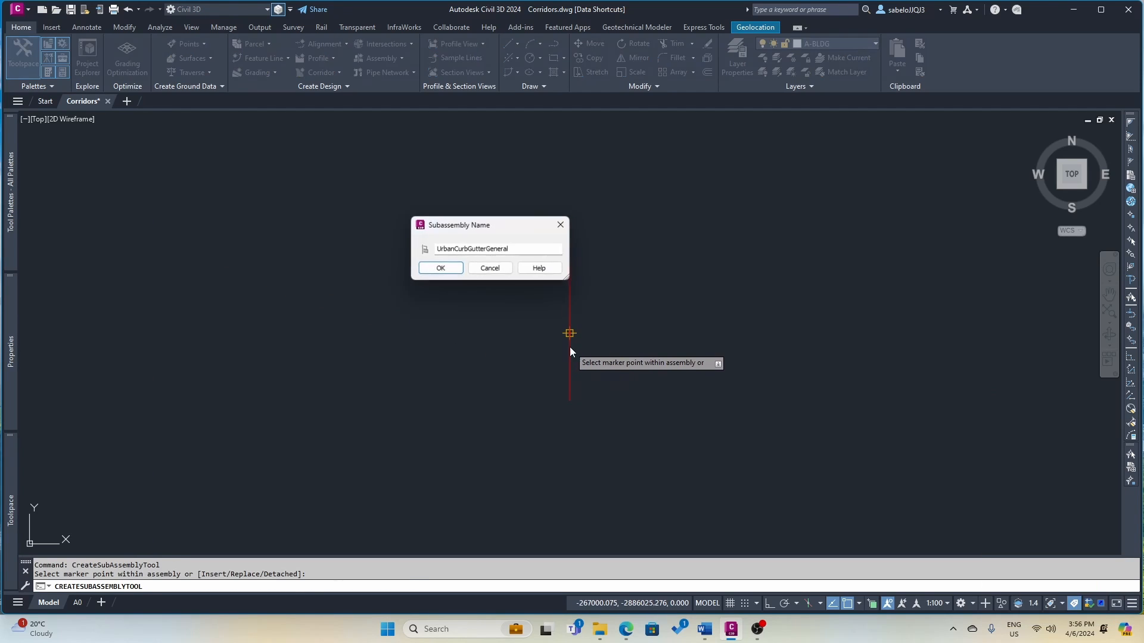
left_click(435, 268)
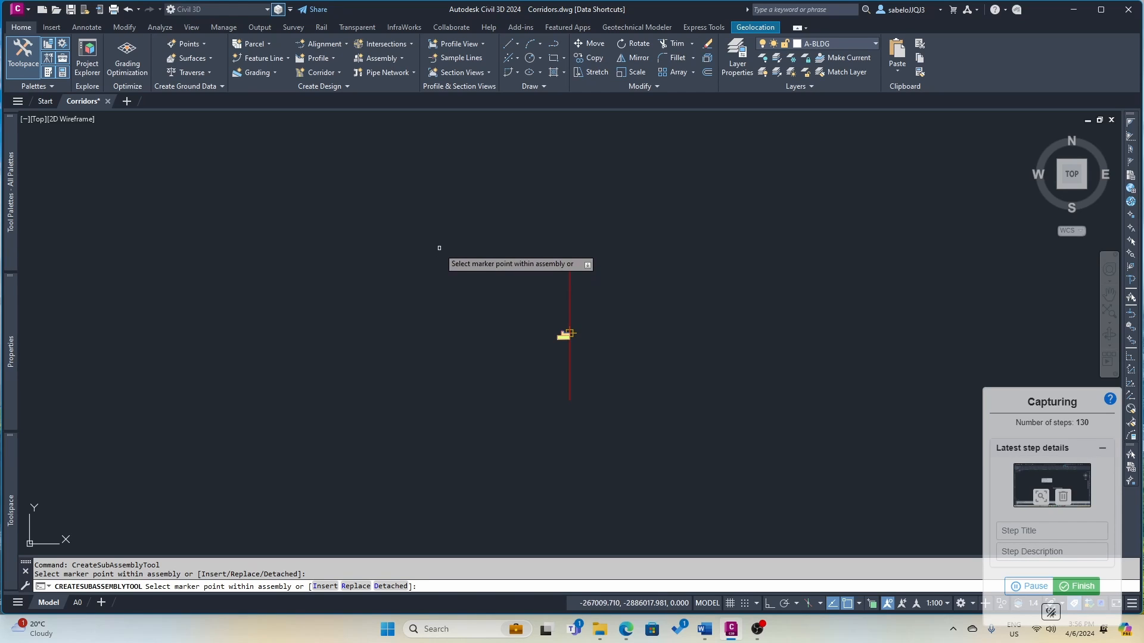
key("Escape")
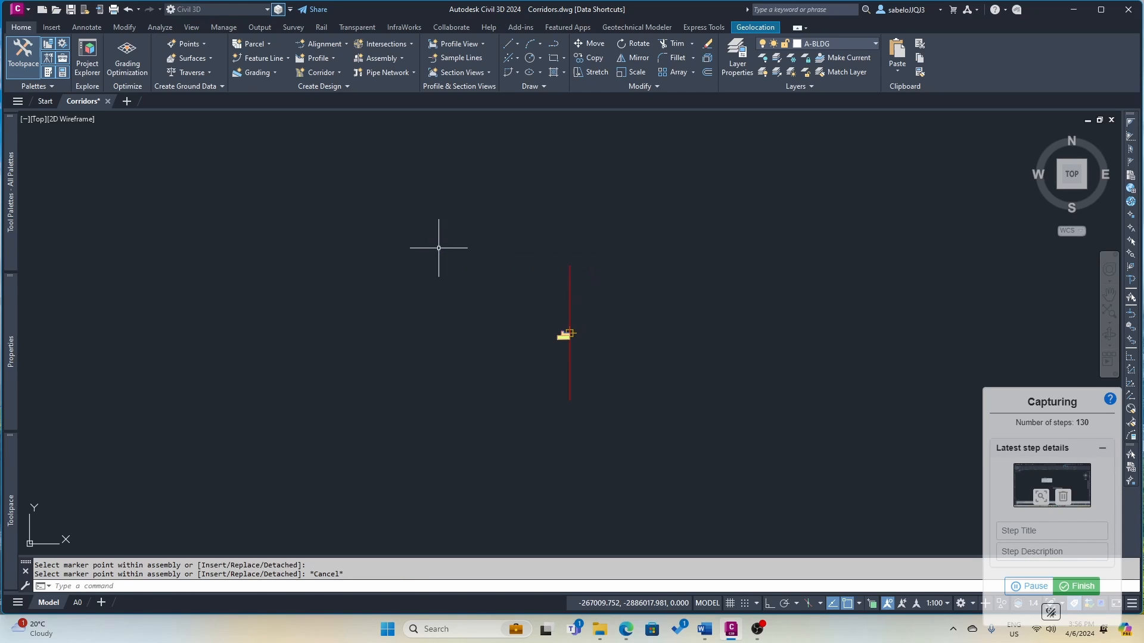
- Set the Side parameter of the curb and gutter subassembly on the Bull Nose assembly to Right
left_click(561, 335)
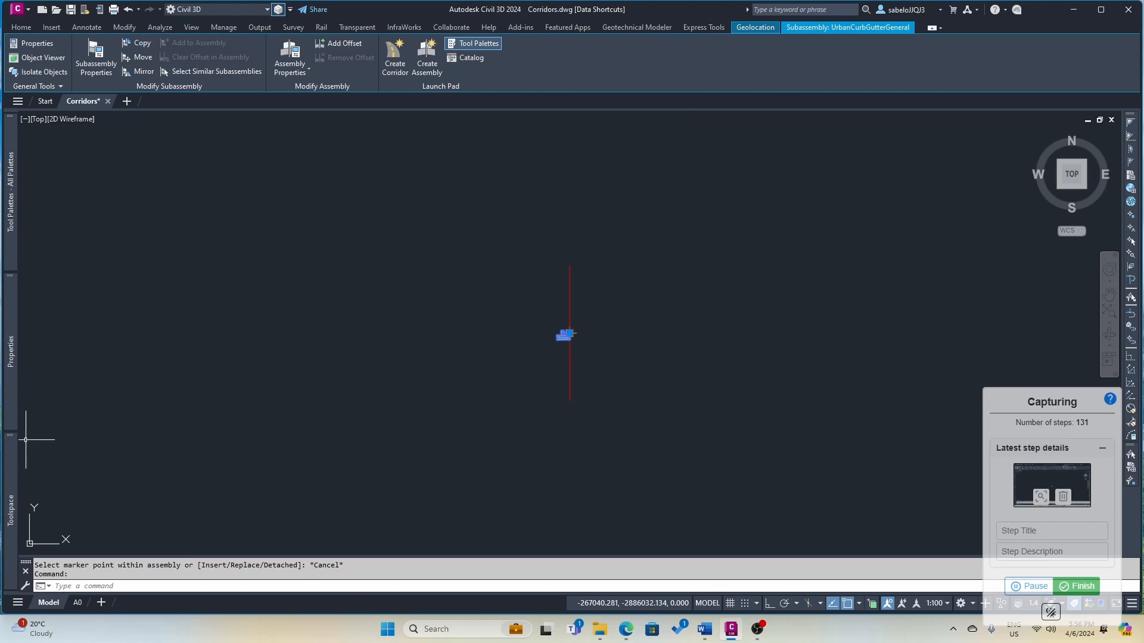
mouse_move(13, 391)
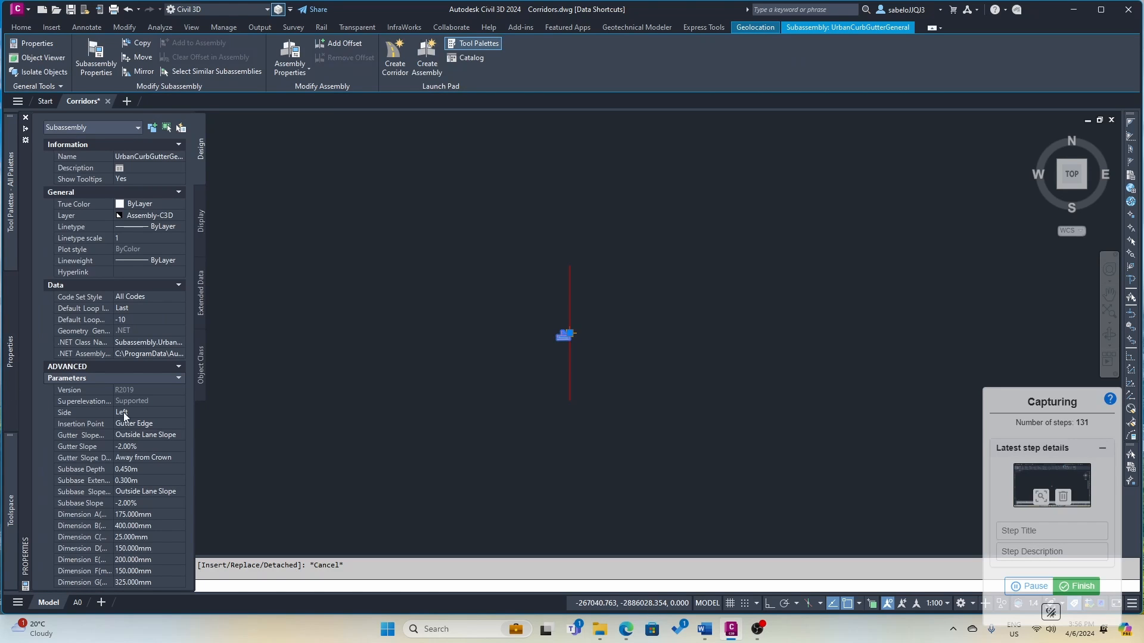
left_click(181, 414)
left_click(181, 413)
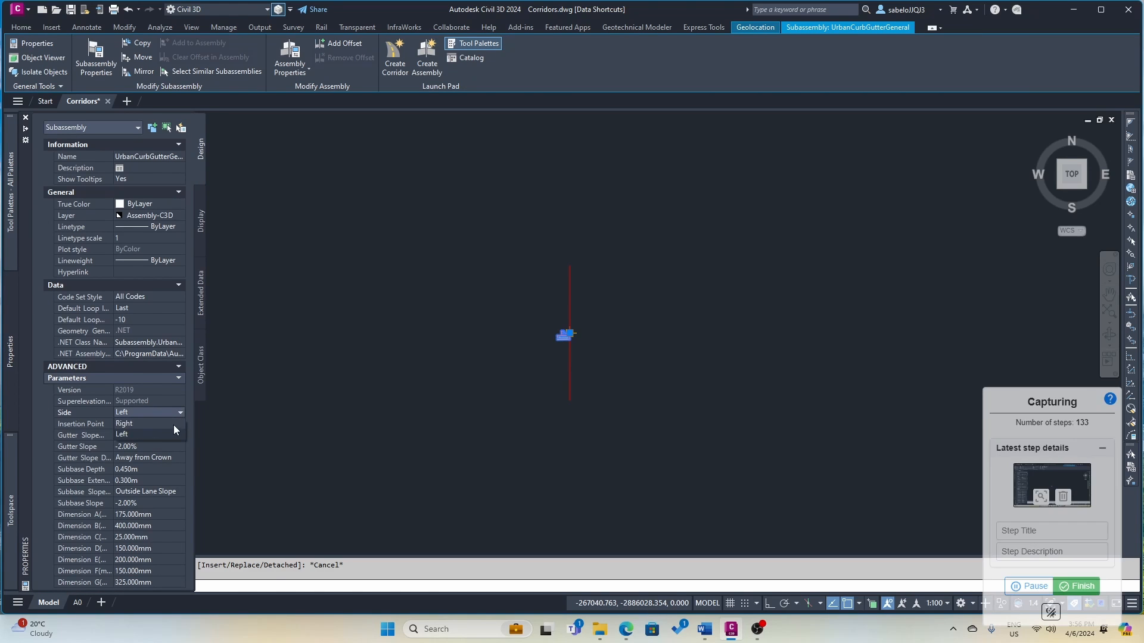
left_click(165, 424)
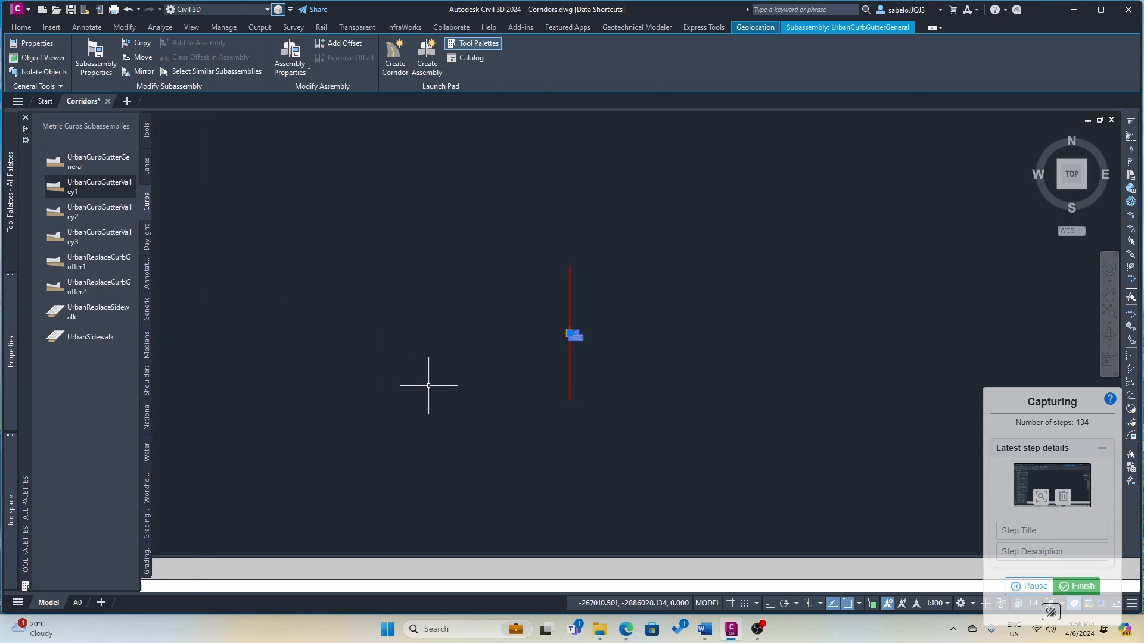
key("Escape")
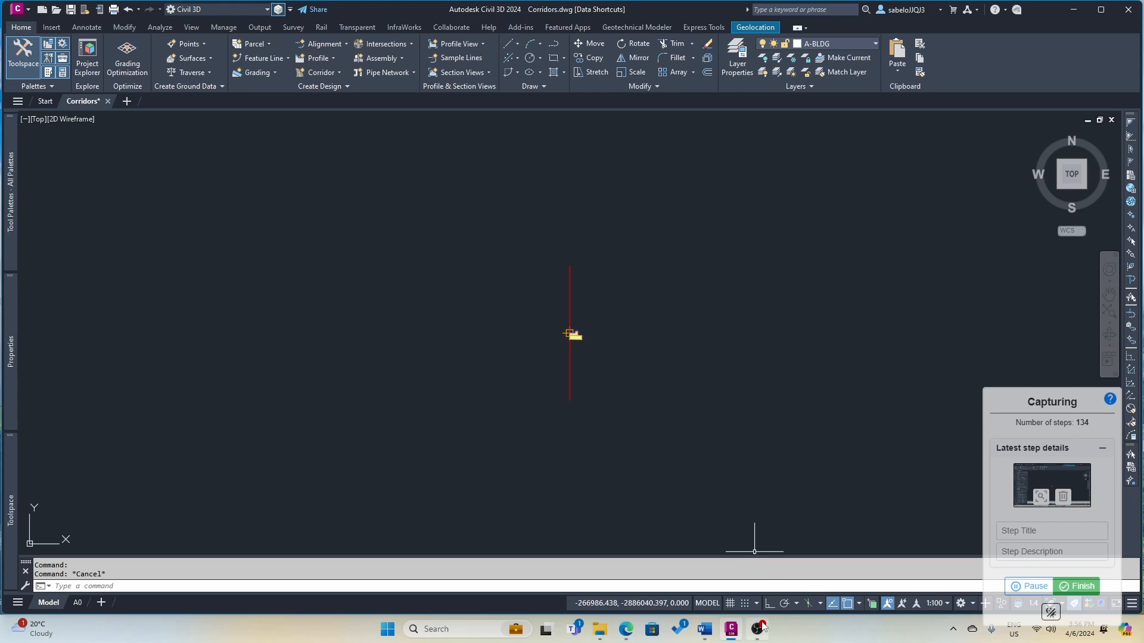
scroll(638, 302, "down", 4)
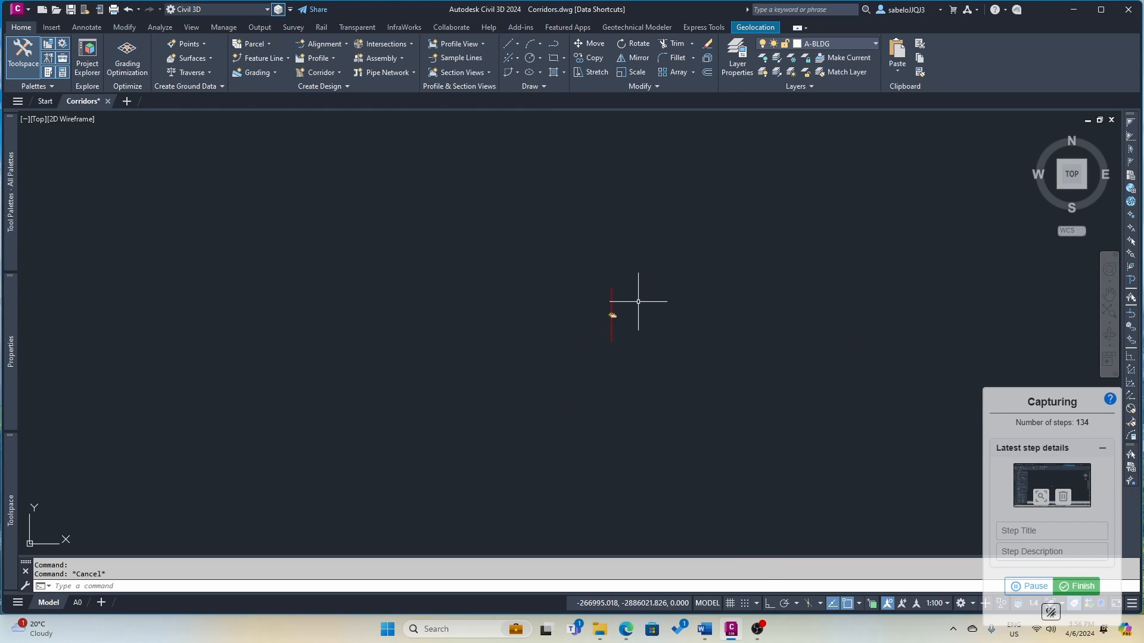
scroll(638, 301, "down", 3)
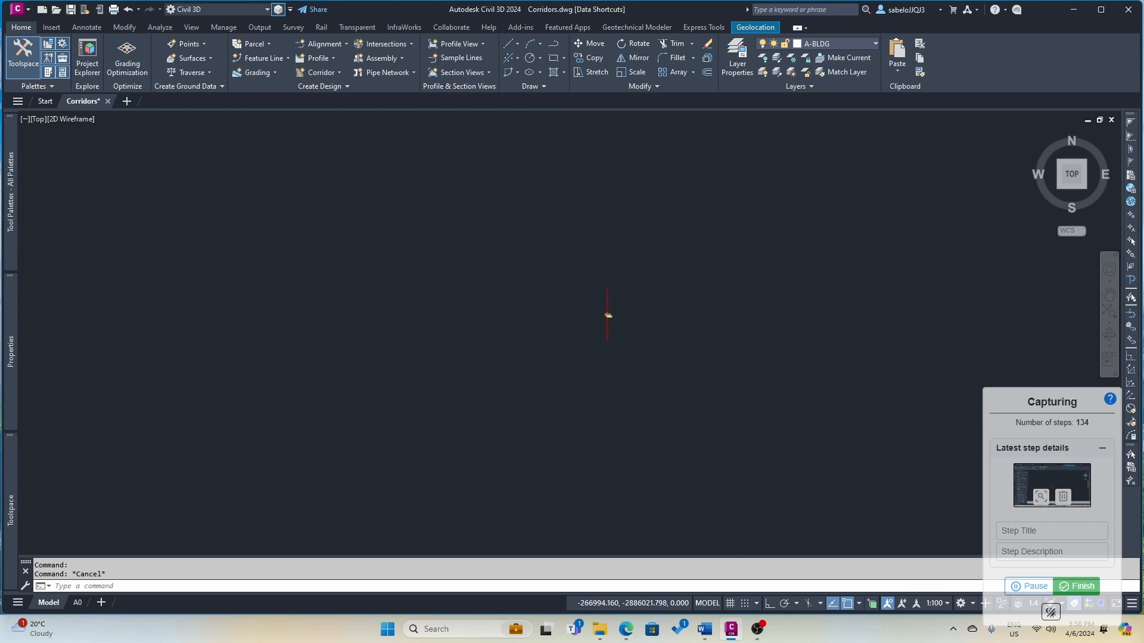
- Start a multiline text box just below the Bull Nose assembly baseline, using the Standard style at height 3.5
scroll(610, 310, "up", 5)
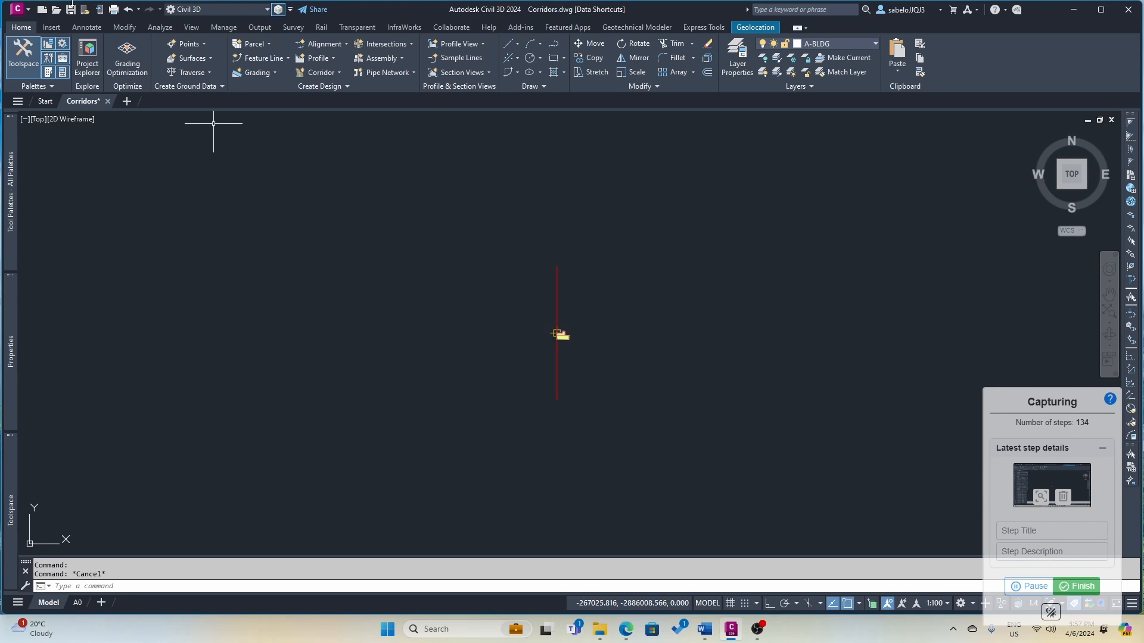
left_click(87, 27)
left_click(83, 52)
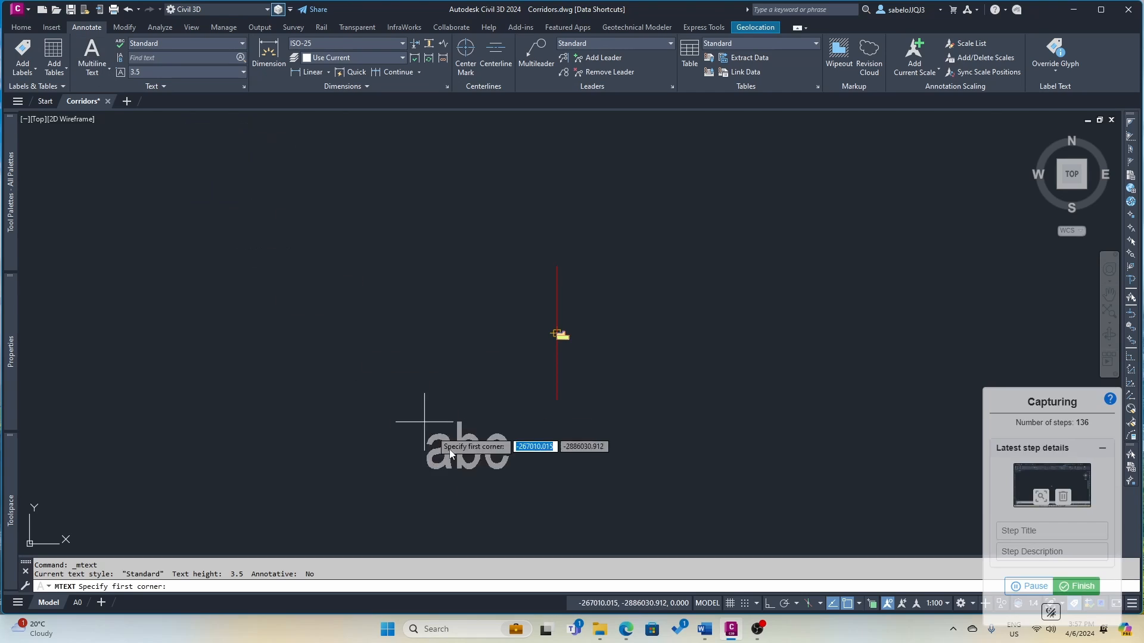
left_click(502, 446)
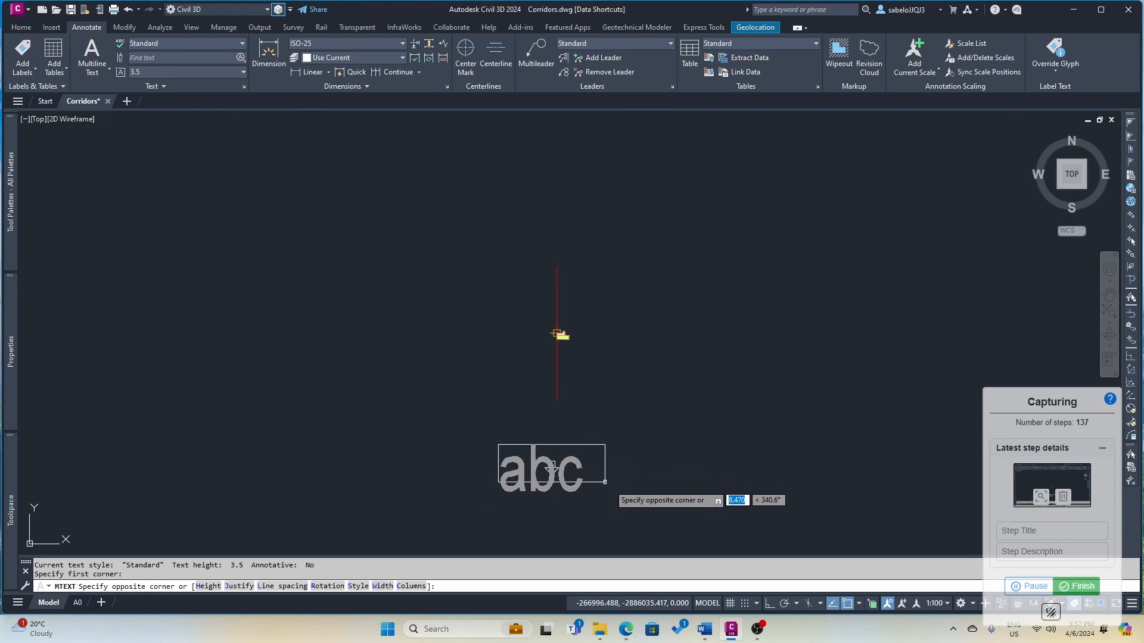
left_click(712, 501)
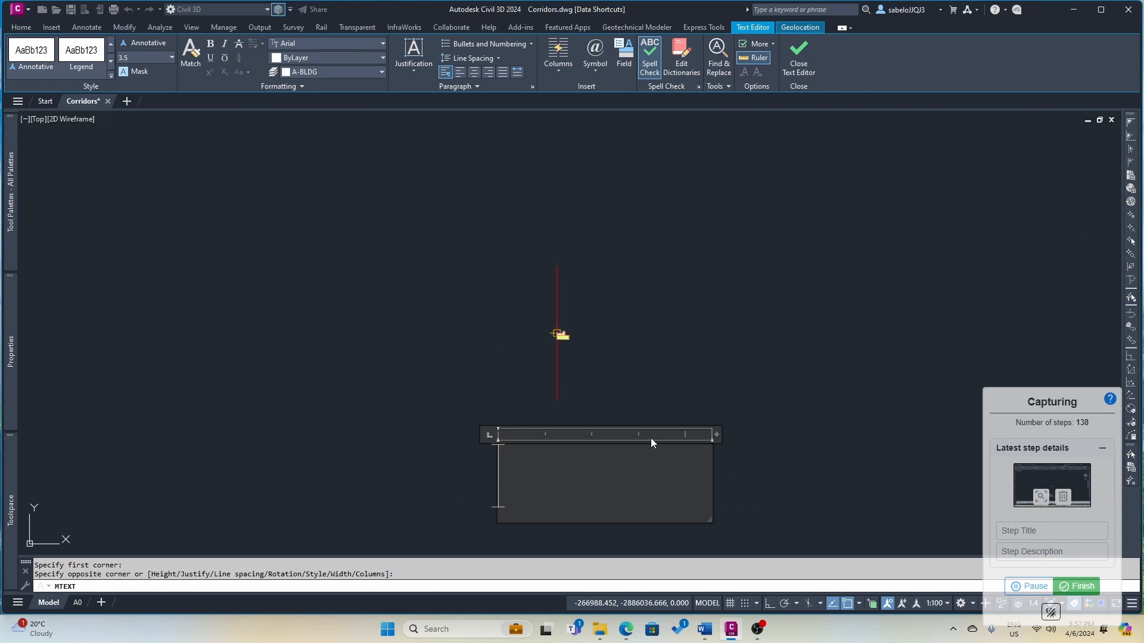
- Insert an object field showing the Bull Nose assembly's Name in uppercase, widen the text box to fit one line, and finish the text
left_click(624, 57)
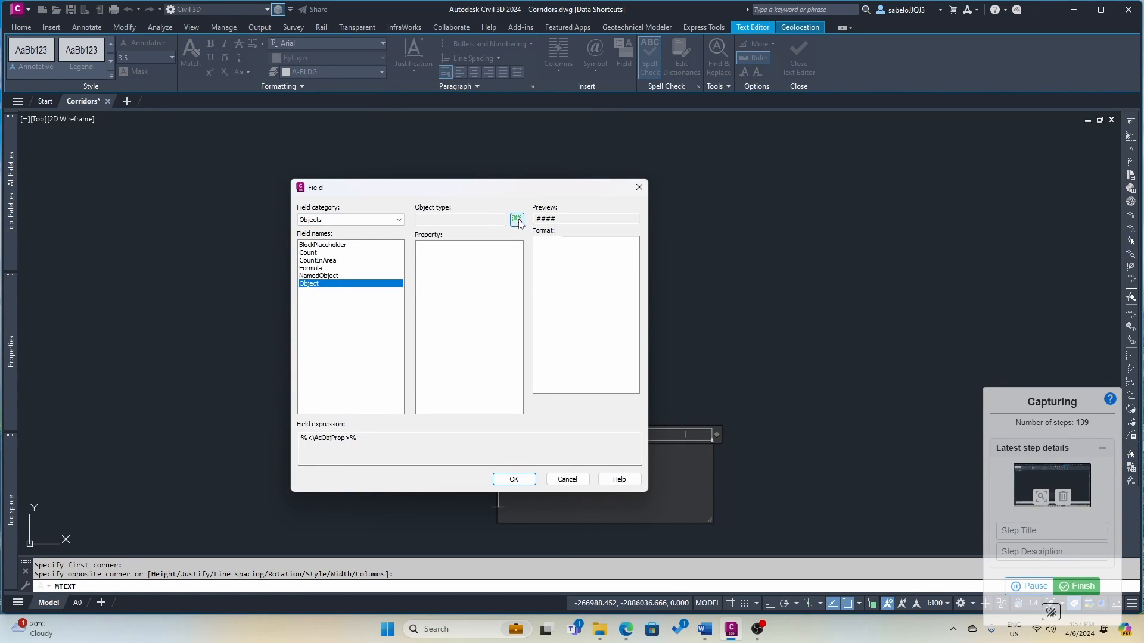
left_click(516, 220)
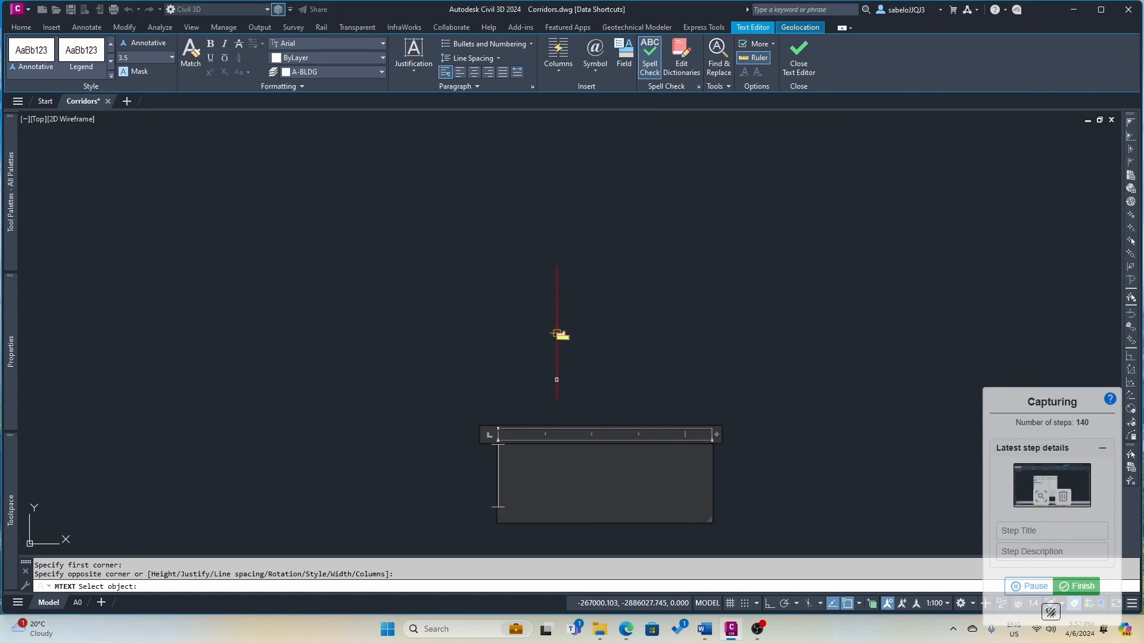
left_click(560, 335)
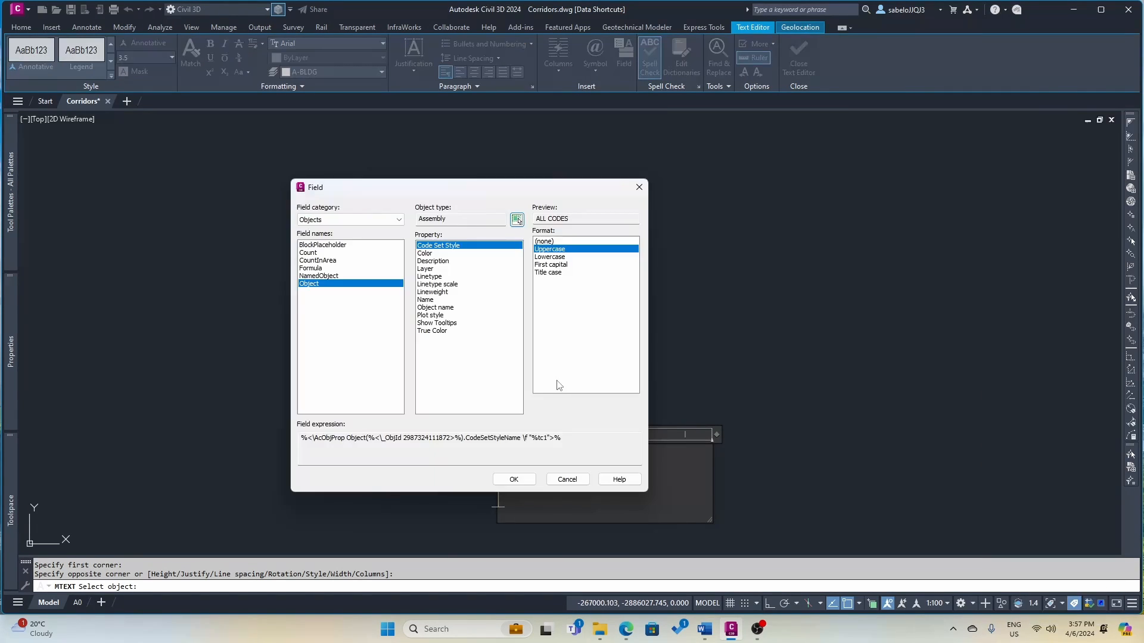
left_click(441, 301)
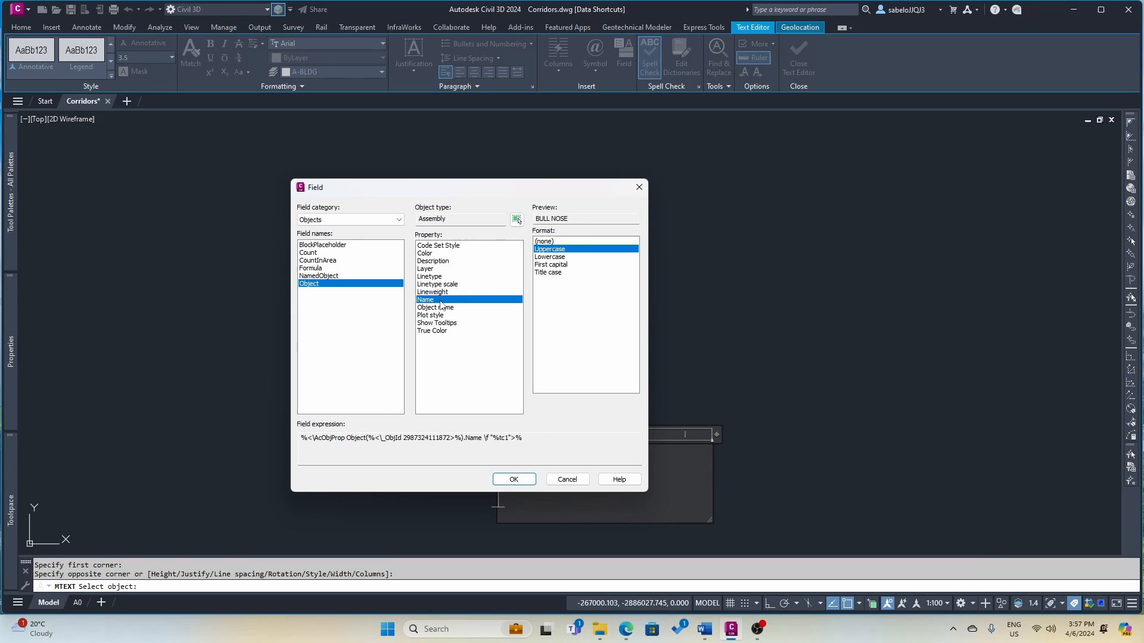
left_click(514, 479)
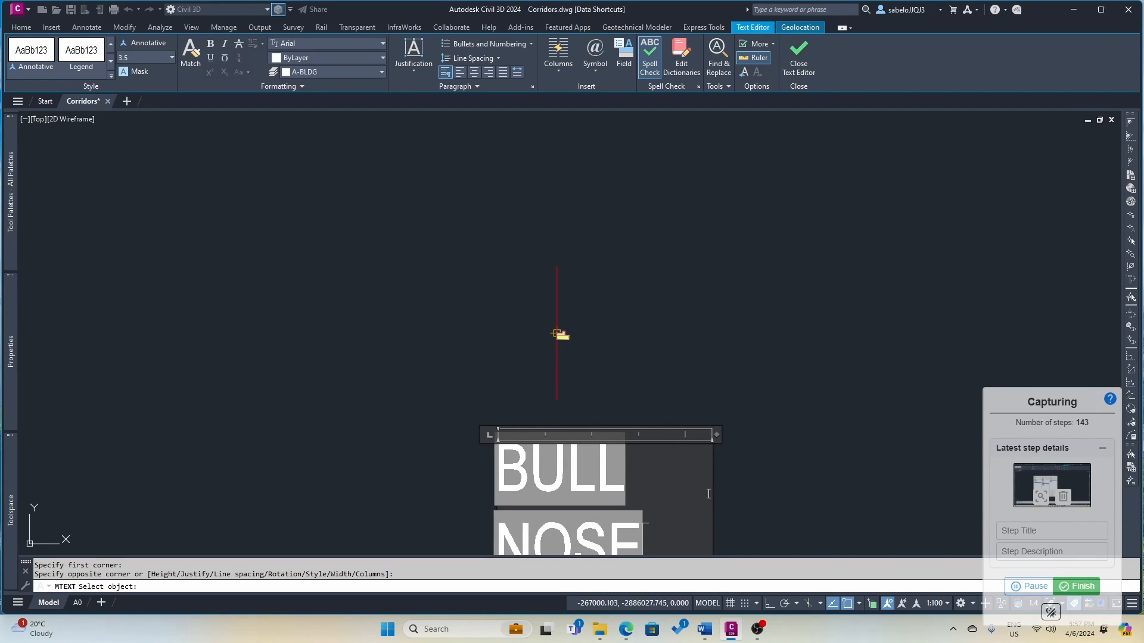
left_click_drag(712, 492, 790, 469)
left_click(782, 376)
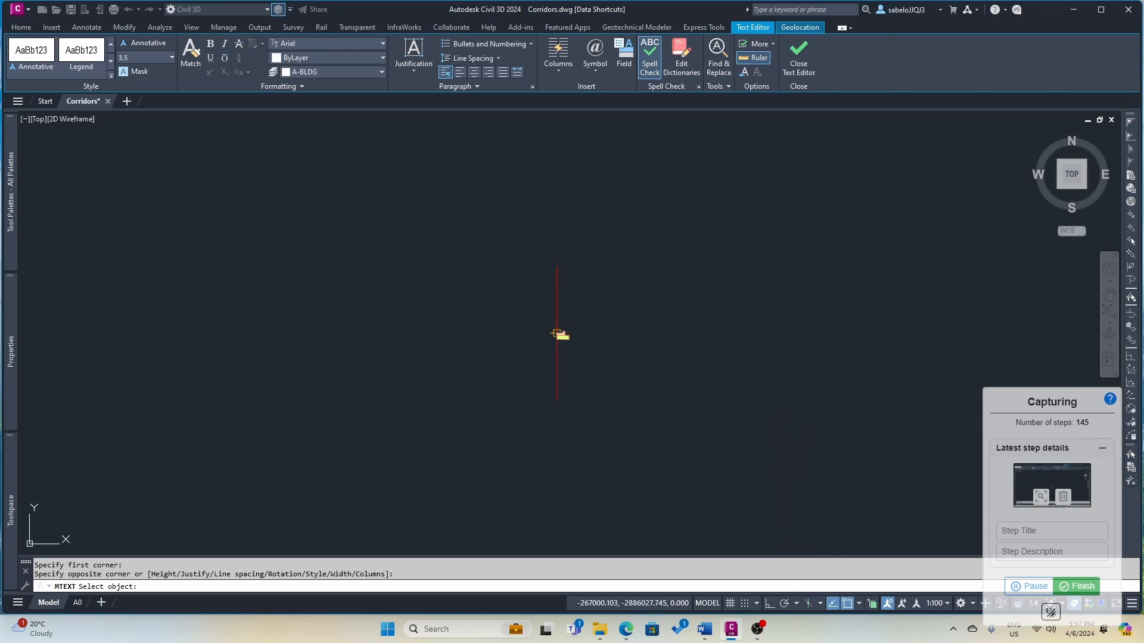
- Start a new corridor for the median ends and name it Weaving Area, keeping the Basic corridor style and All Codes code set style
scroll(779, 374, "down", 8)
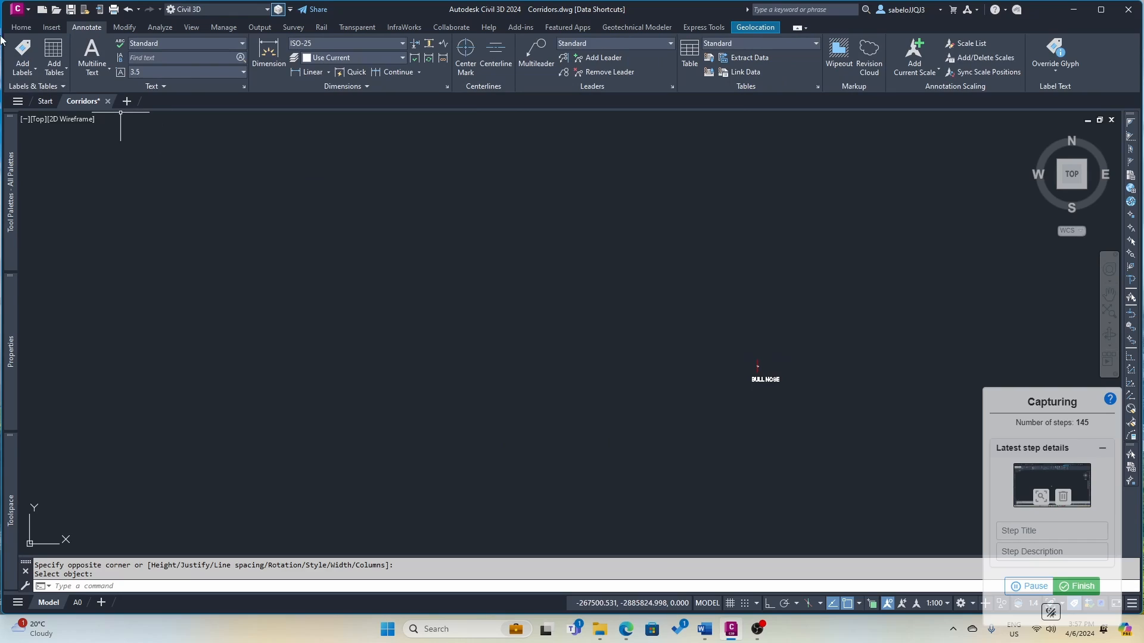
left_click(20, 26)
scroll(159, 204, "down", 5)
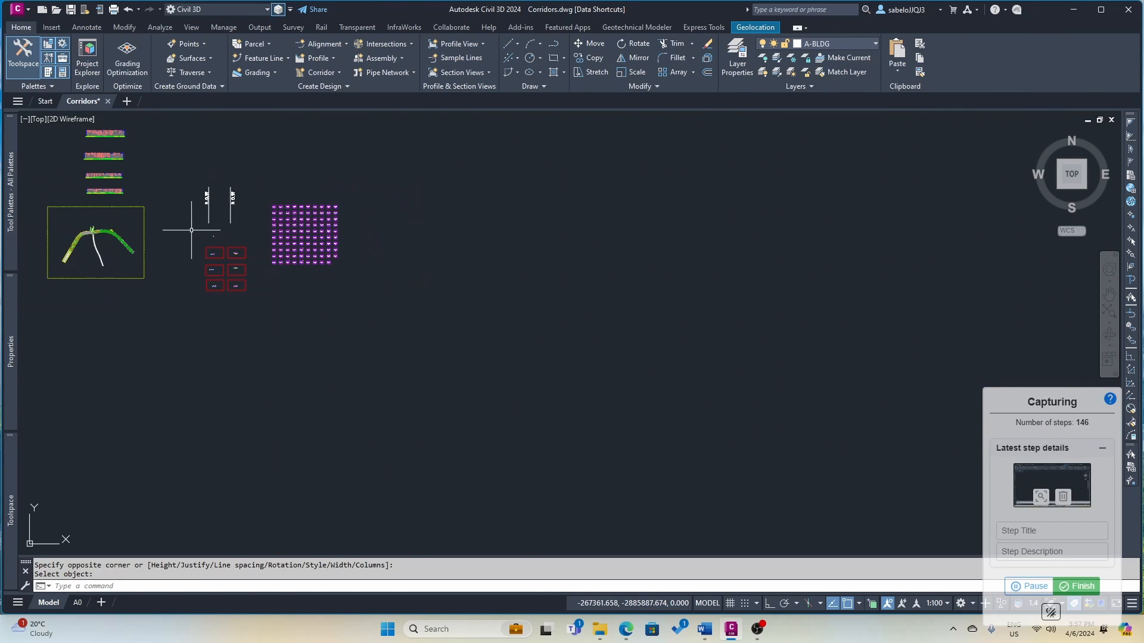
scroll(88, 233, "up", 6)
scroll(168, 205, "up", 10)
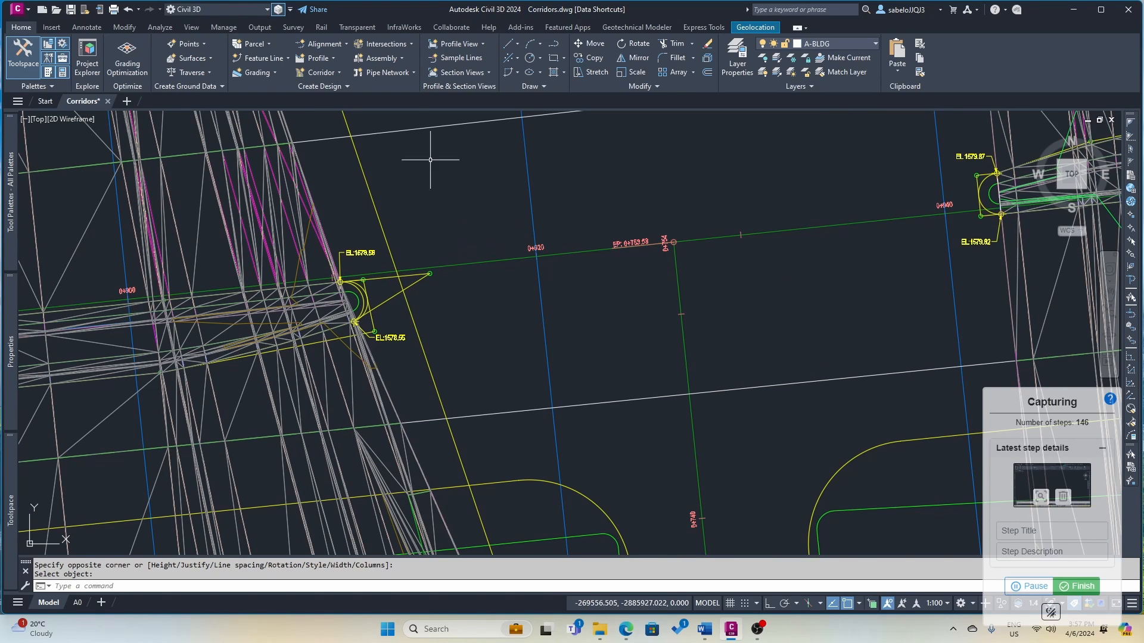
left_click(329, 76)
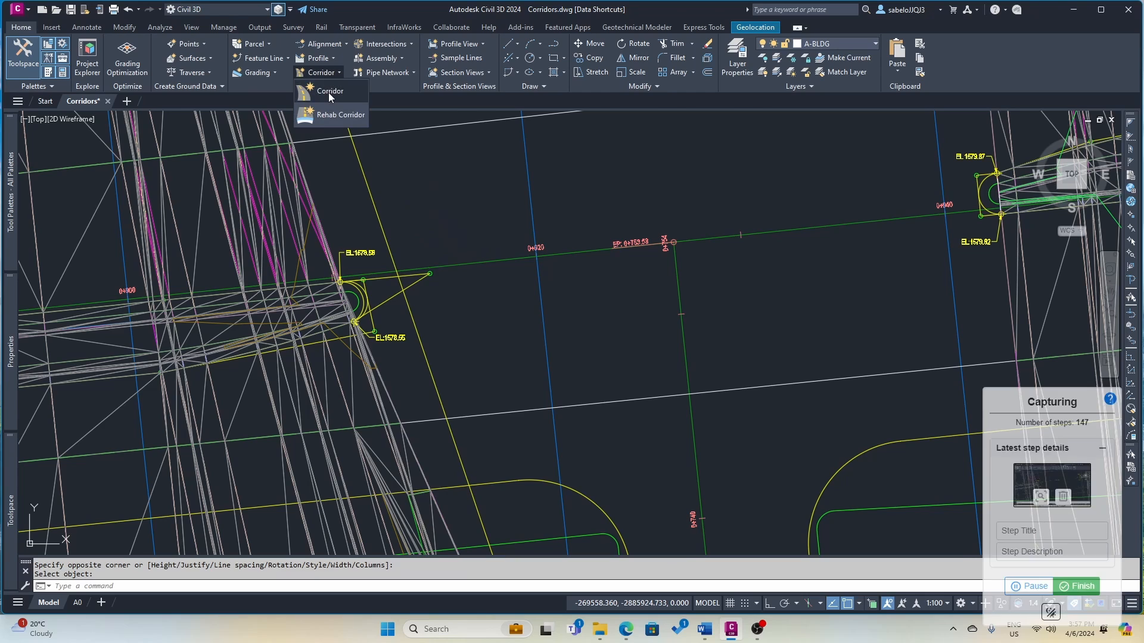
left_click(327, 92)
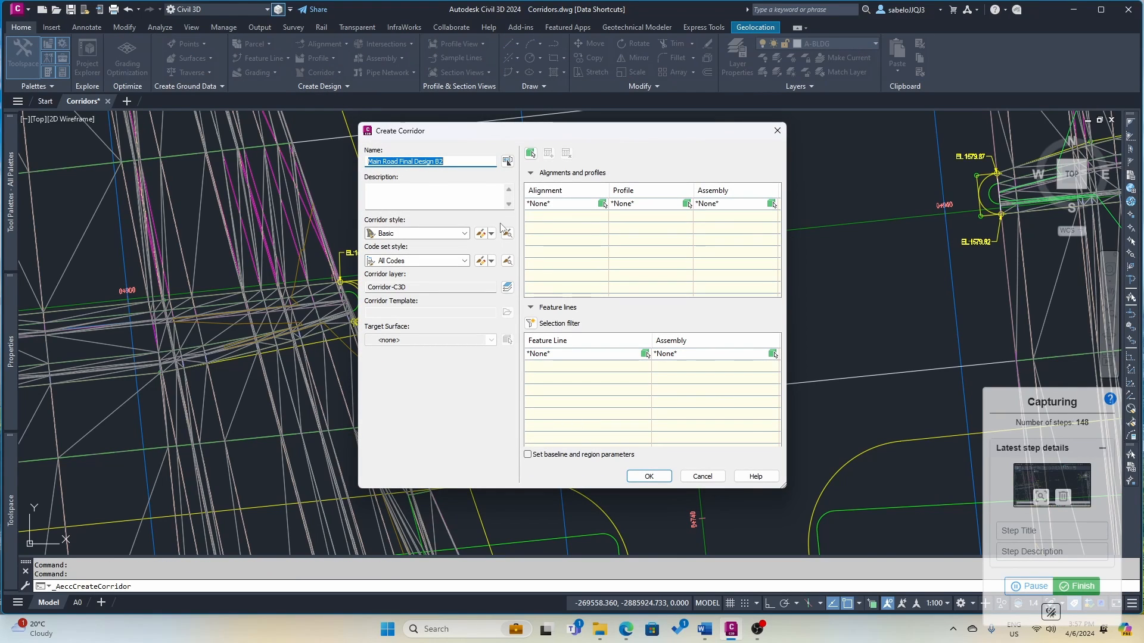
type("B")
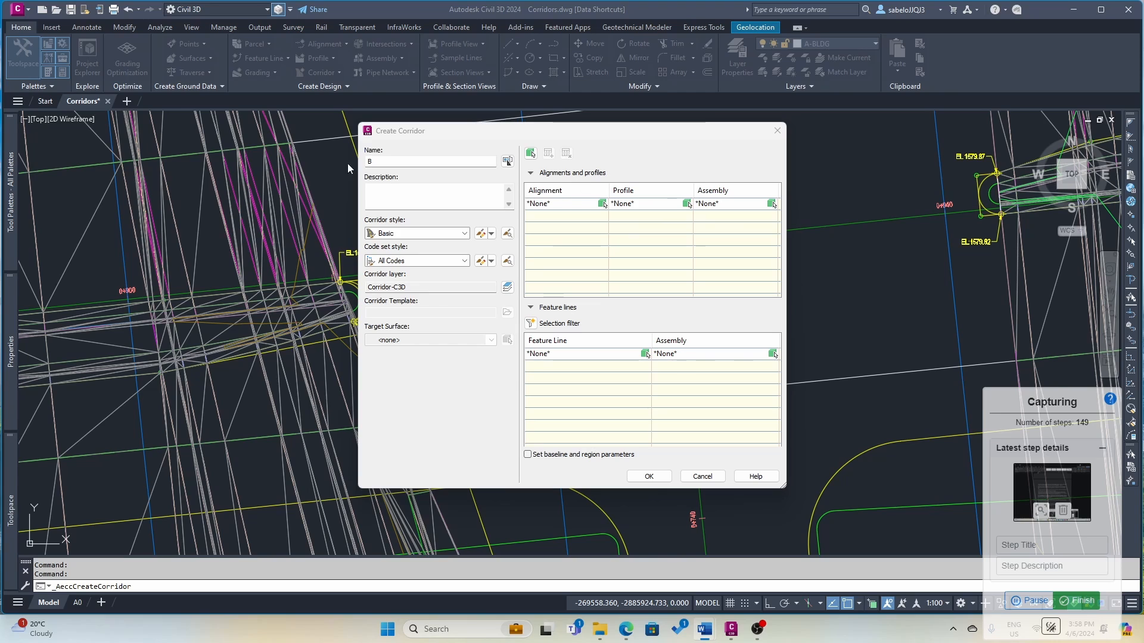
left_click(383, 160)
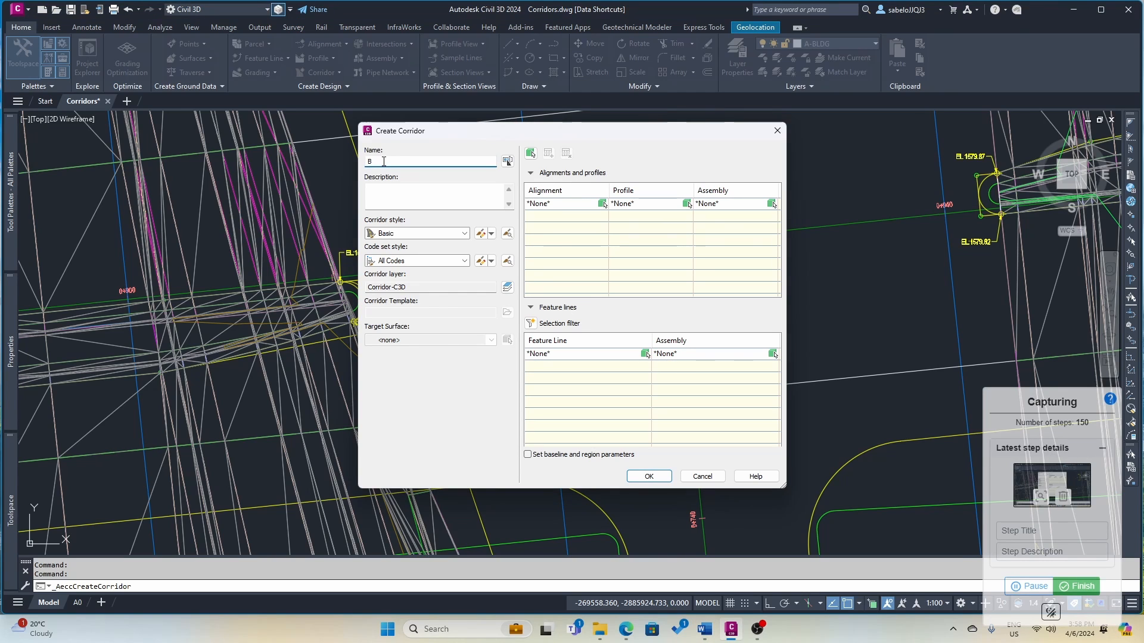
key("BackSpace")
type("Weaving Area")
- Assign the curved Bull Nose 1 alignment at the western median end and its Bull Nose 1 design profile to the Weaving Area corridor
left_click(601, 203)
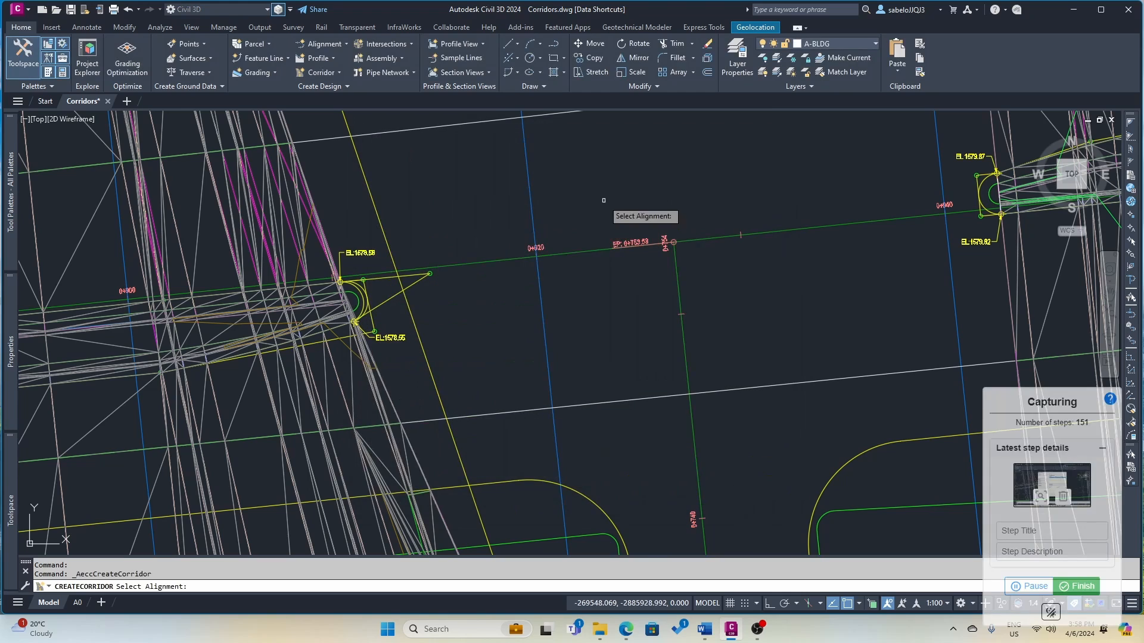
left_click(362, 296)
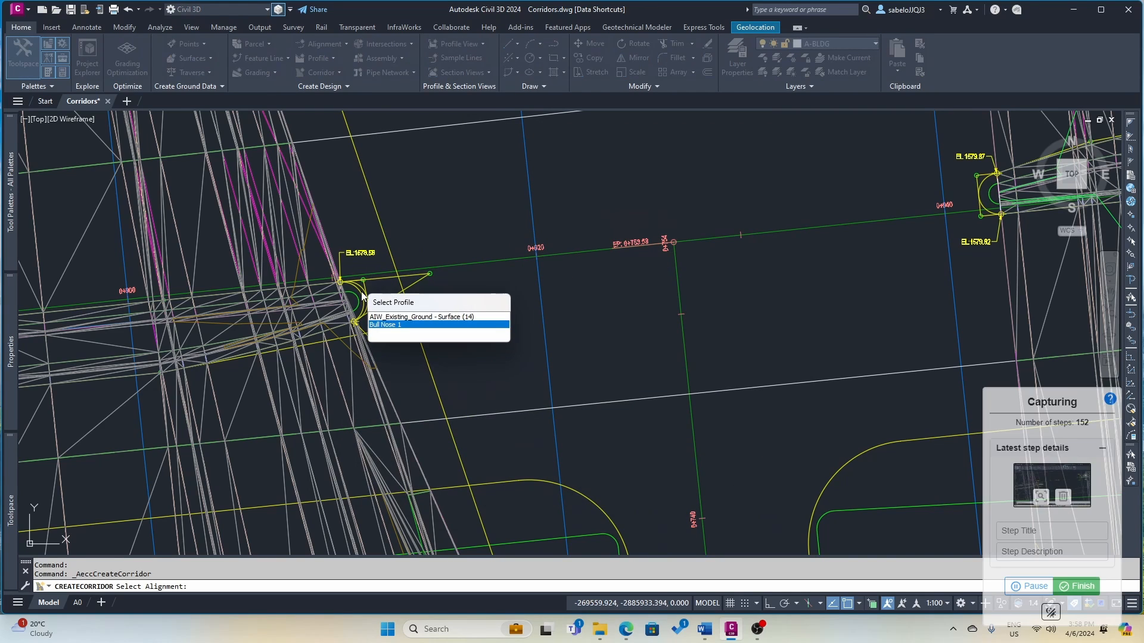
left_click(391, 326)
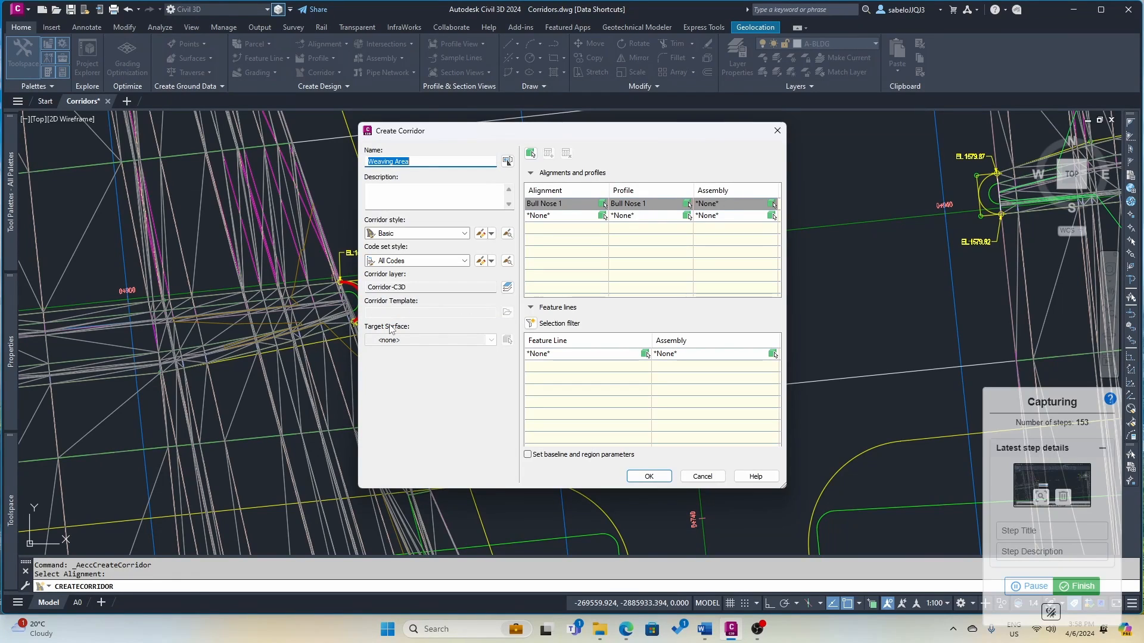
- Assign the Bull Nose assembly from the drawing to the Bull Nose 1 baseline and proceed to the corridor's baseline and region parameters
left_click(771, 203)
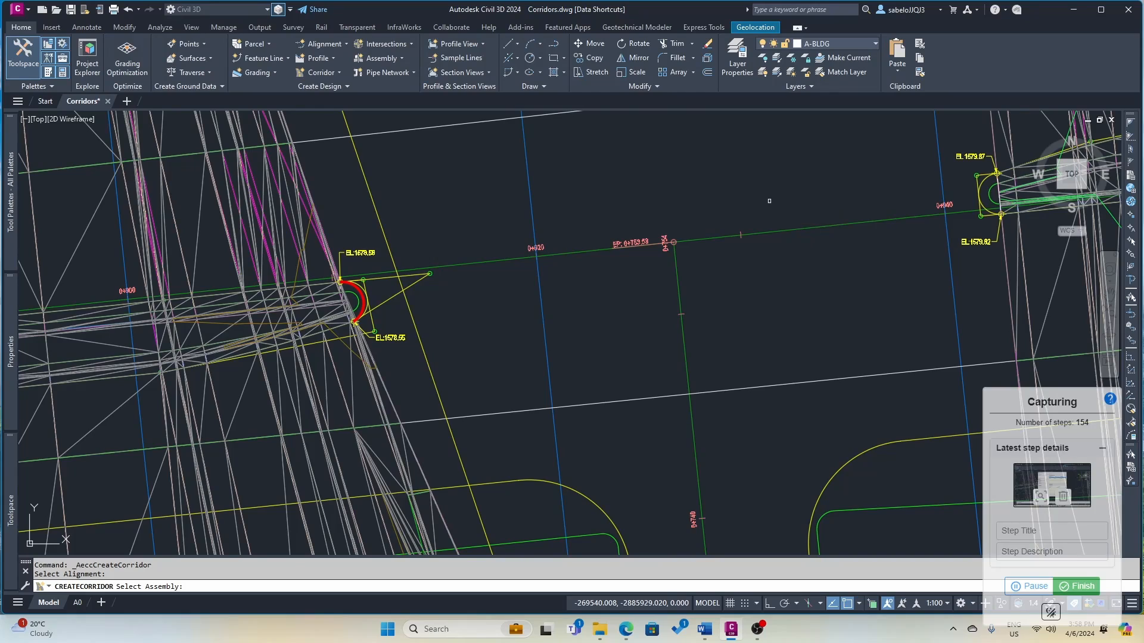
scroll(770, 202, "down", 5)
scroll(769, 201, "down", 6)
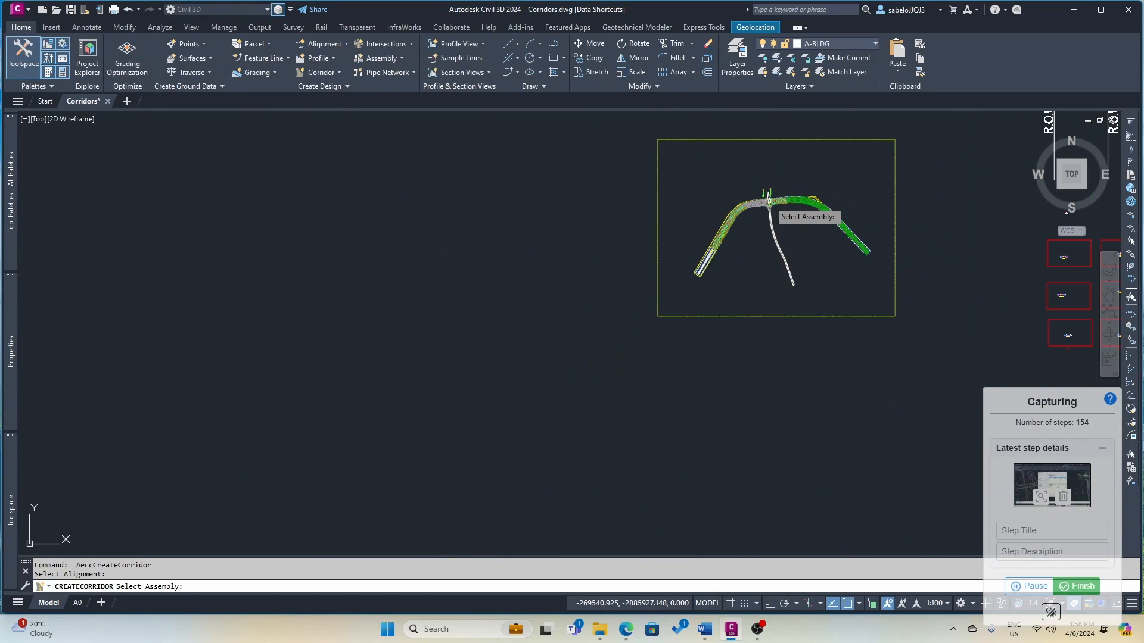
scroll(947, 245, "up", 10)
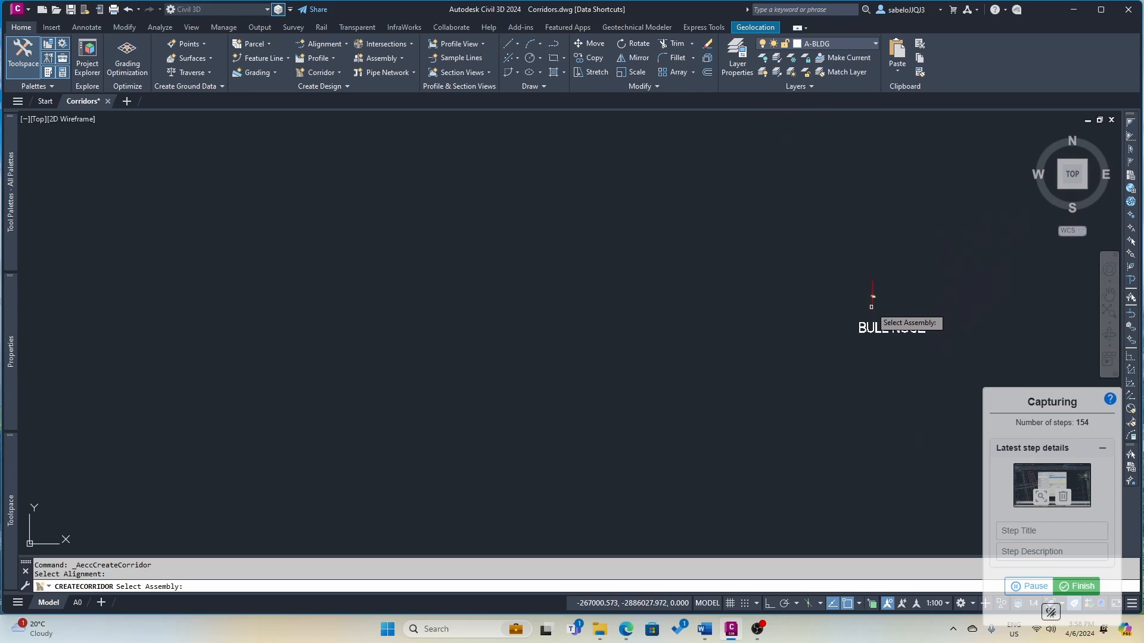
left_click(871, 305)
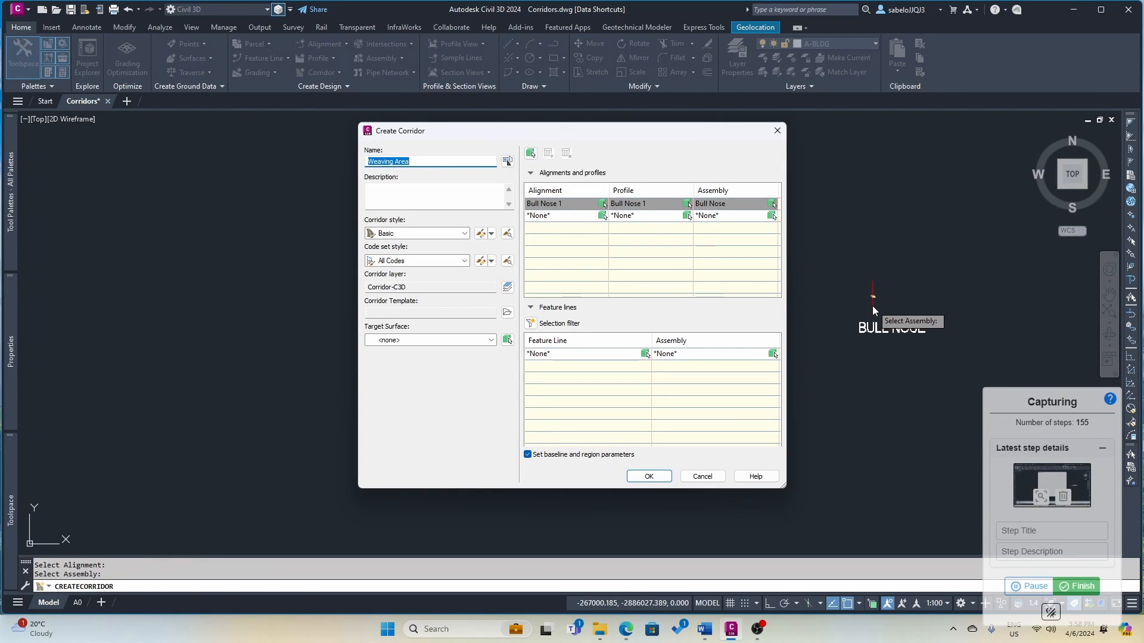
left_click(640, 479)
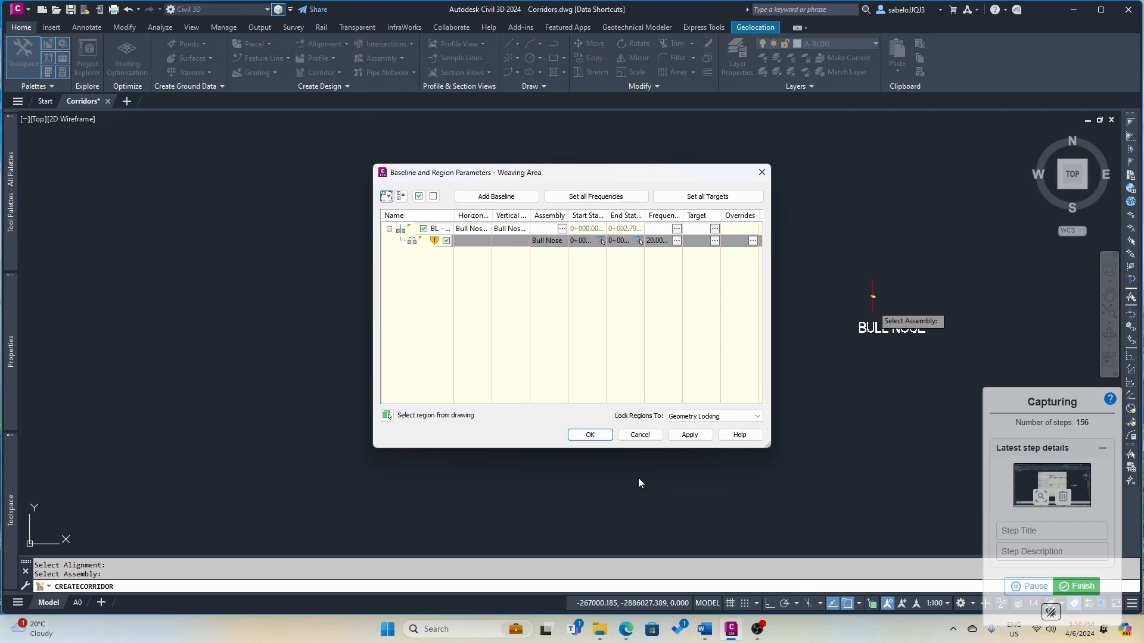
- Set the Bull Nose region's assembly frequency to 0.2 m along tangents, curve increment and vertical curves, and 2 m along spirals
left_click(677, 241)
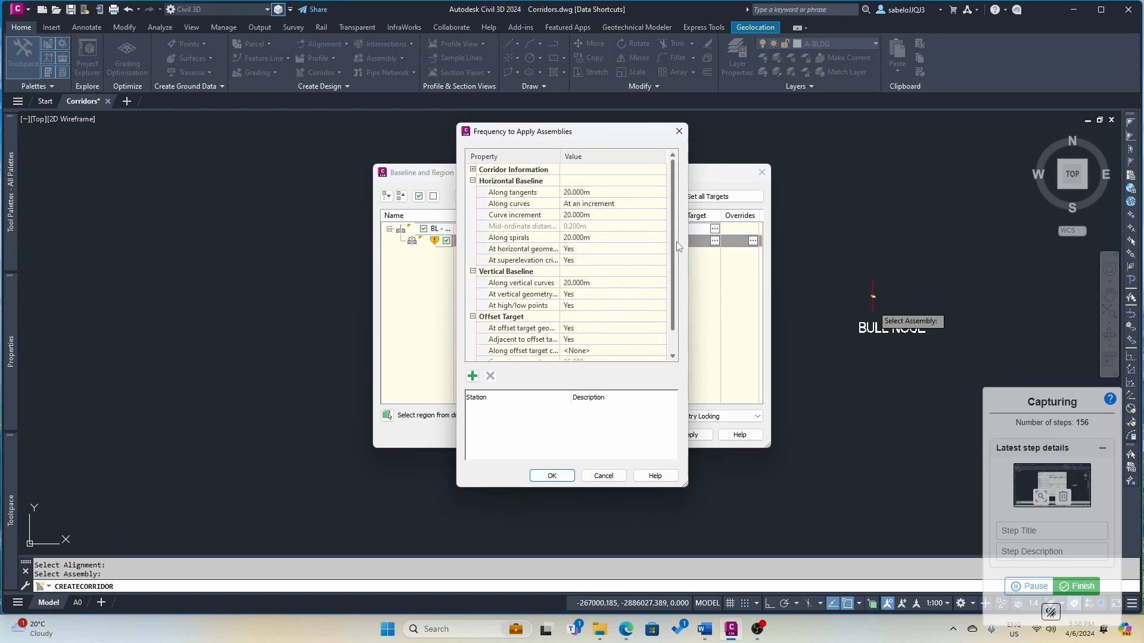
left_click(569, 193)
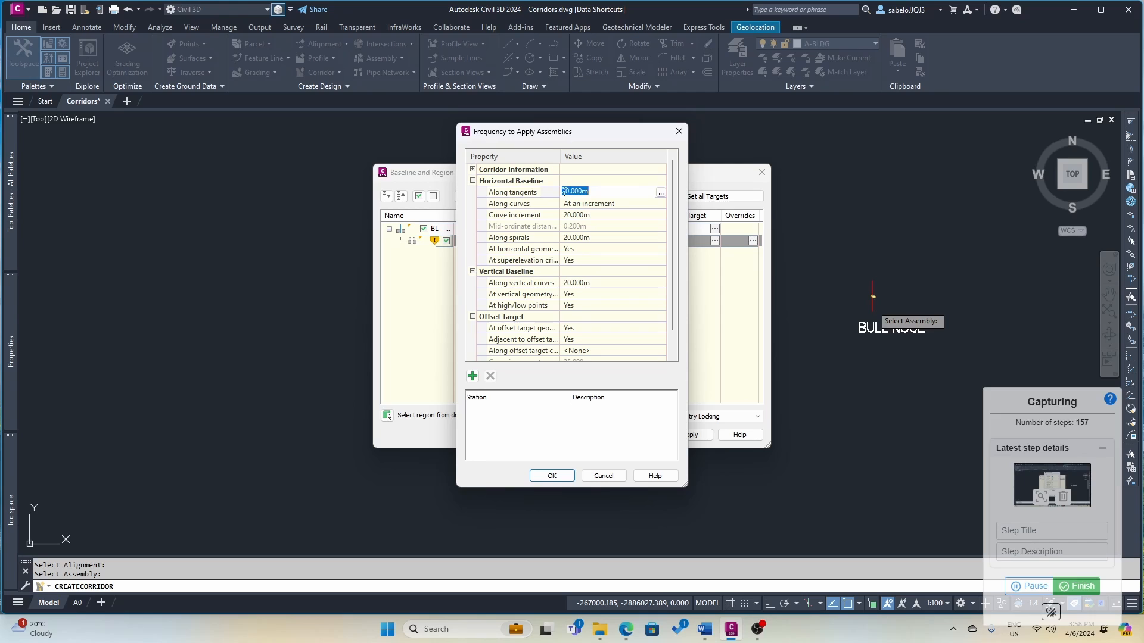
left_click(564, 193)
left_click(568, 215)
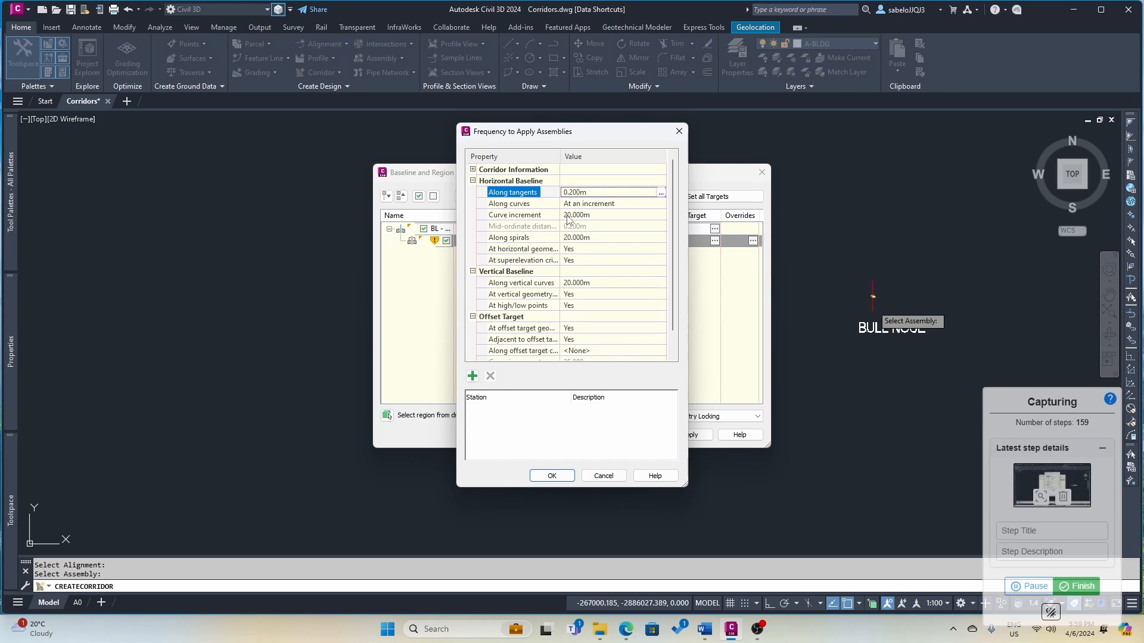
left_click(568, 217)
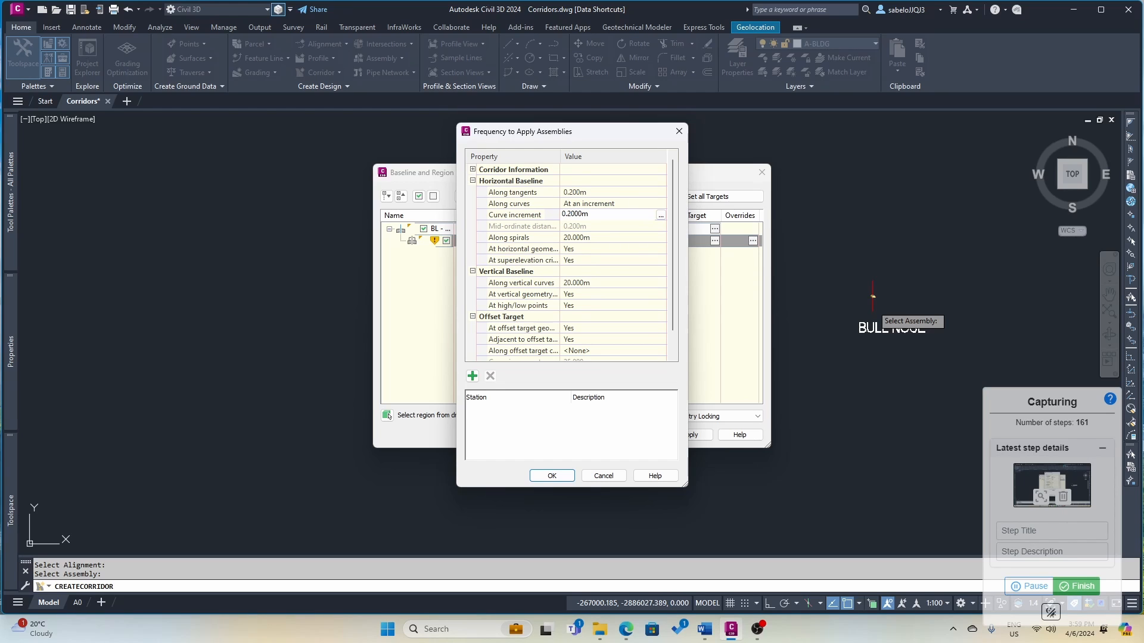
left_click(568, 239)
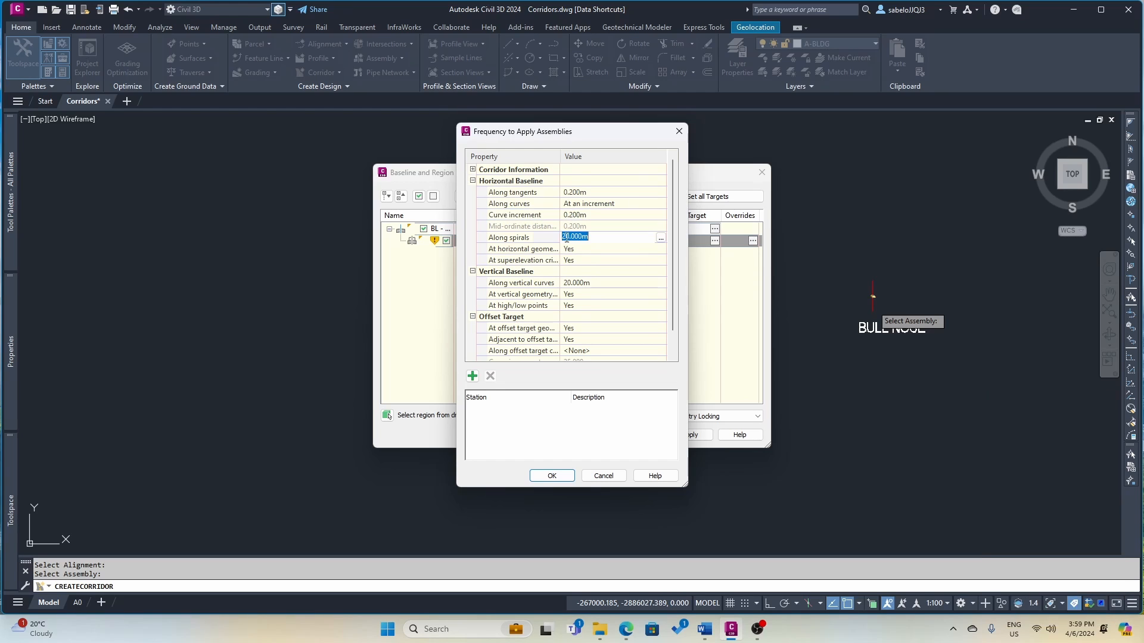
left_click(566, 237)
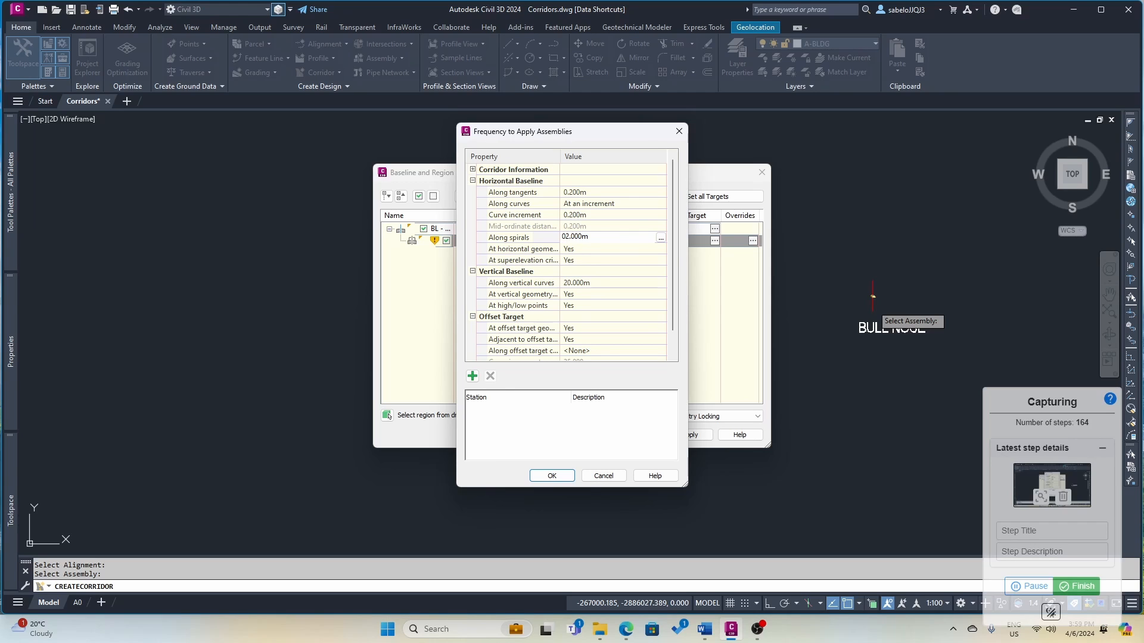
left_click(568, 284)
left_click(568, 285)
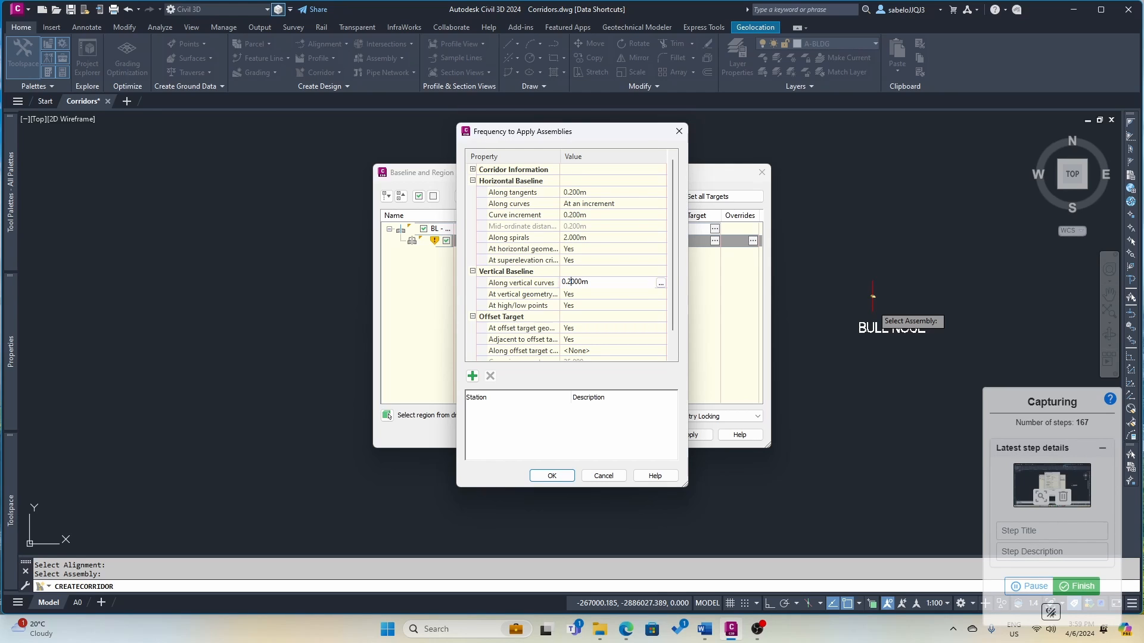
left_click(550, 475)
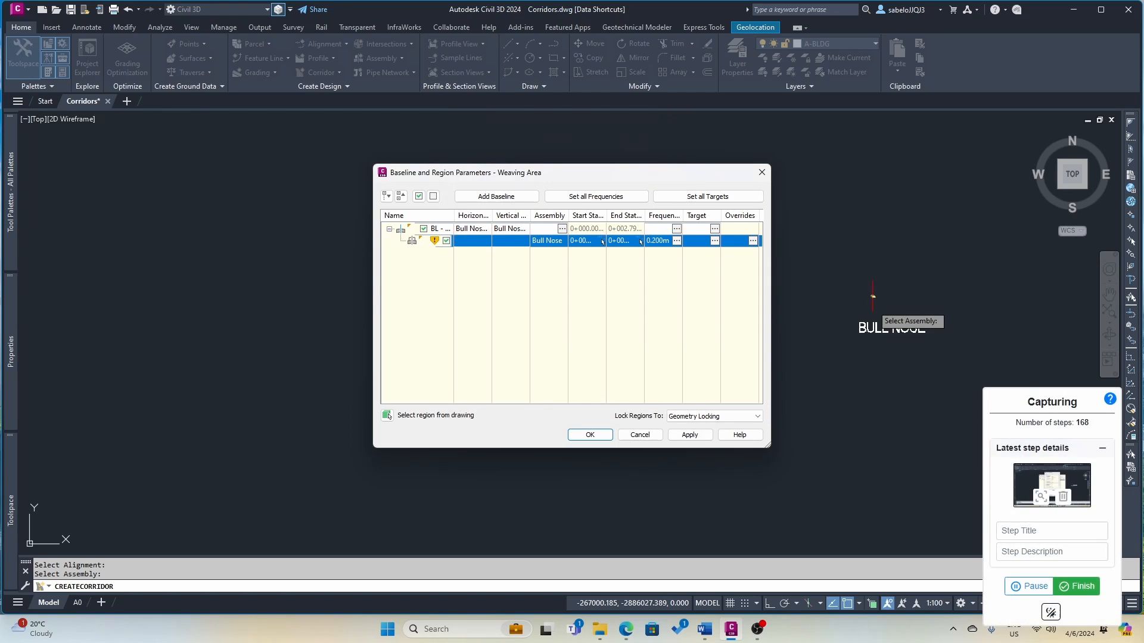
- Apply the baseline and region parameters and rebuild the Weaving Area corridor
left_click(686, 438)
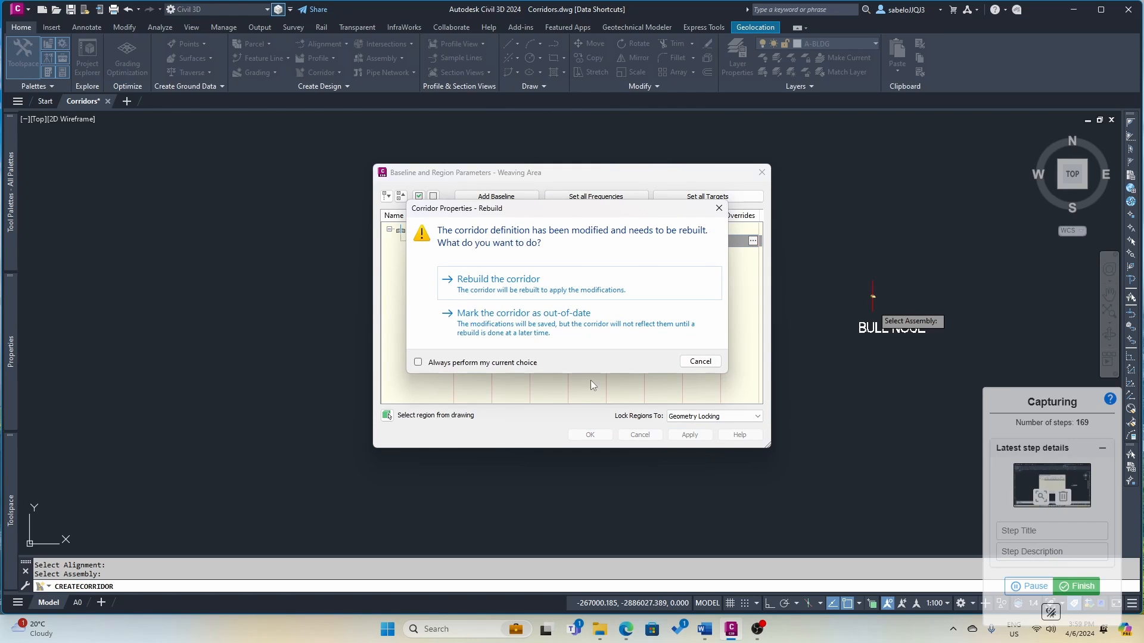
left_click(486, 284)
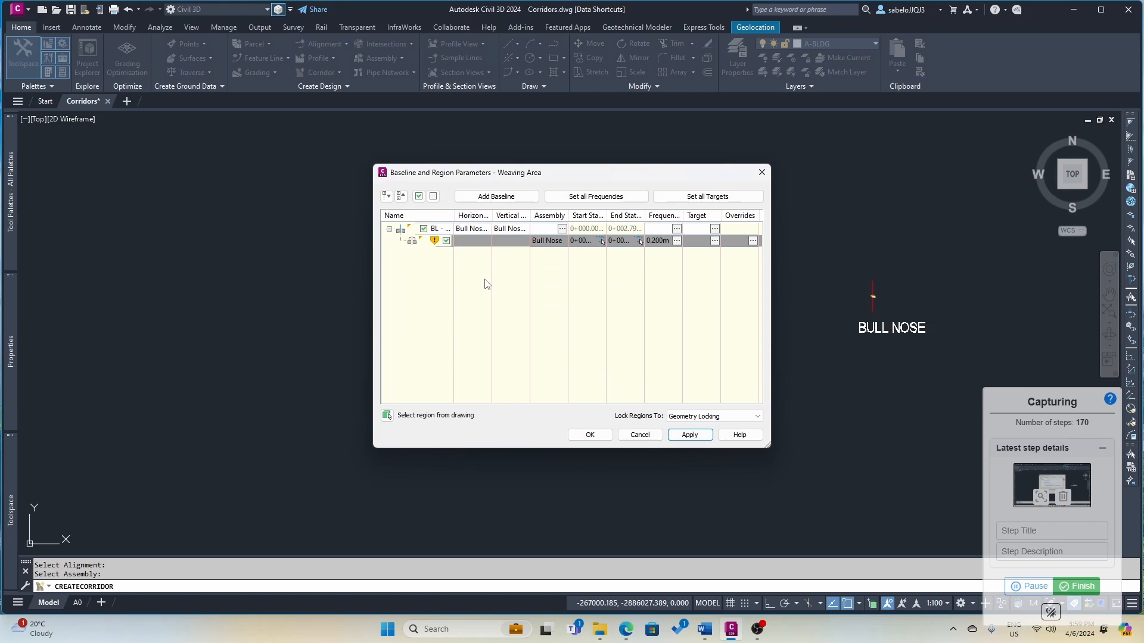
left_click(590, 435)
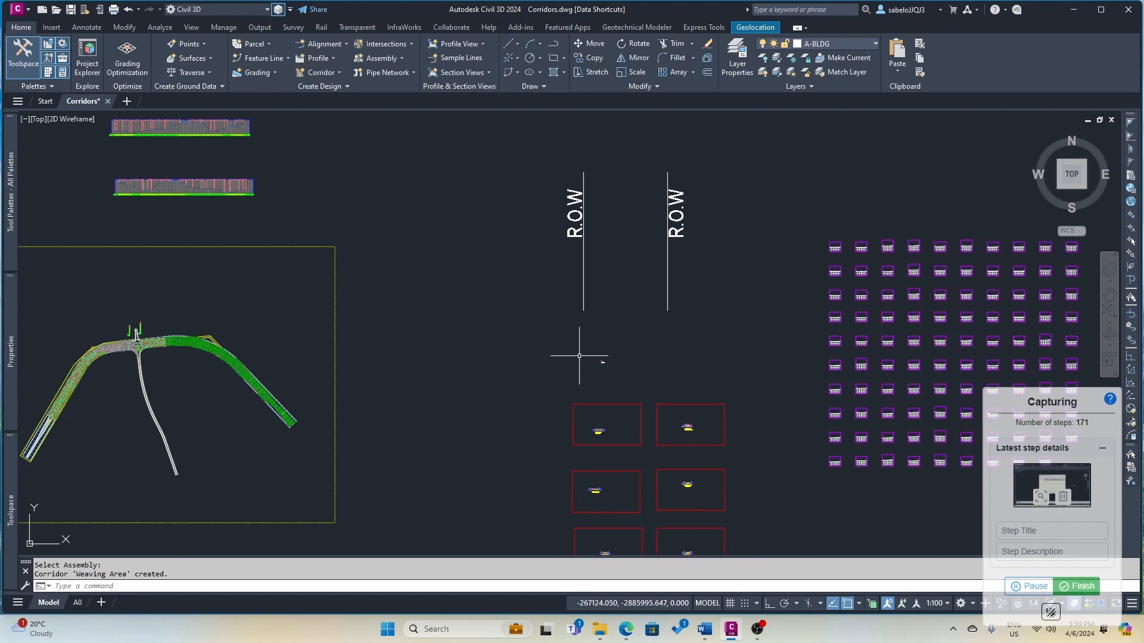
- Open the new bull nose corridor at the junction in the Object Viewer
scroll(579, 356, "down", 5)
scroll(449, 334, "up", 6)
scroll(534, 409, "up", 2)
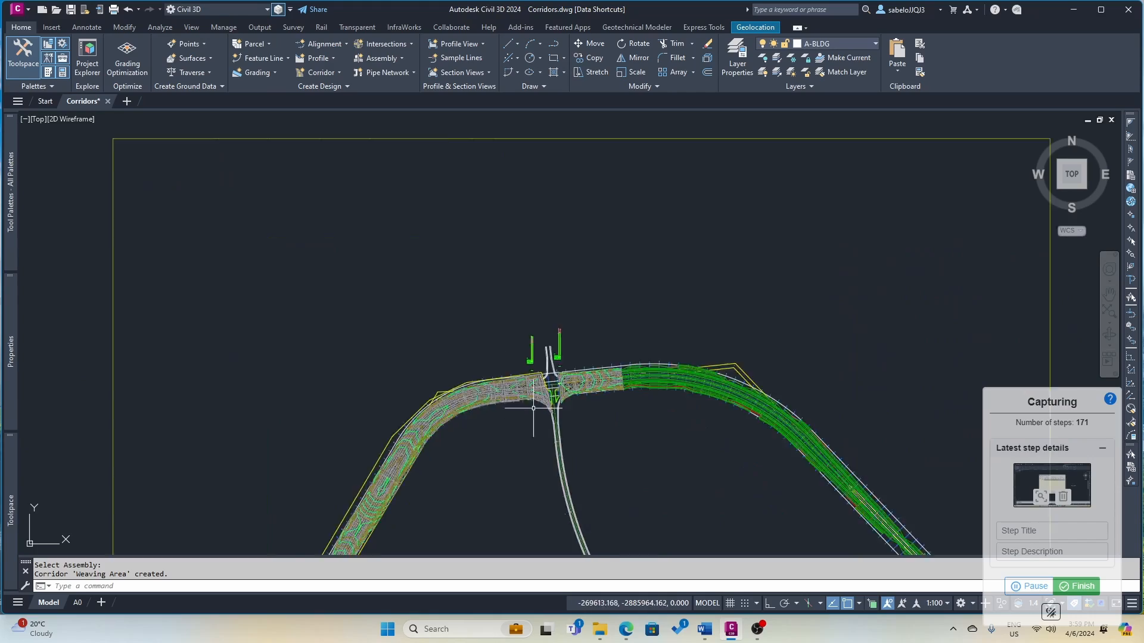
scroll(534, 409, "up", 8)
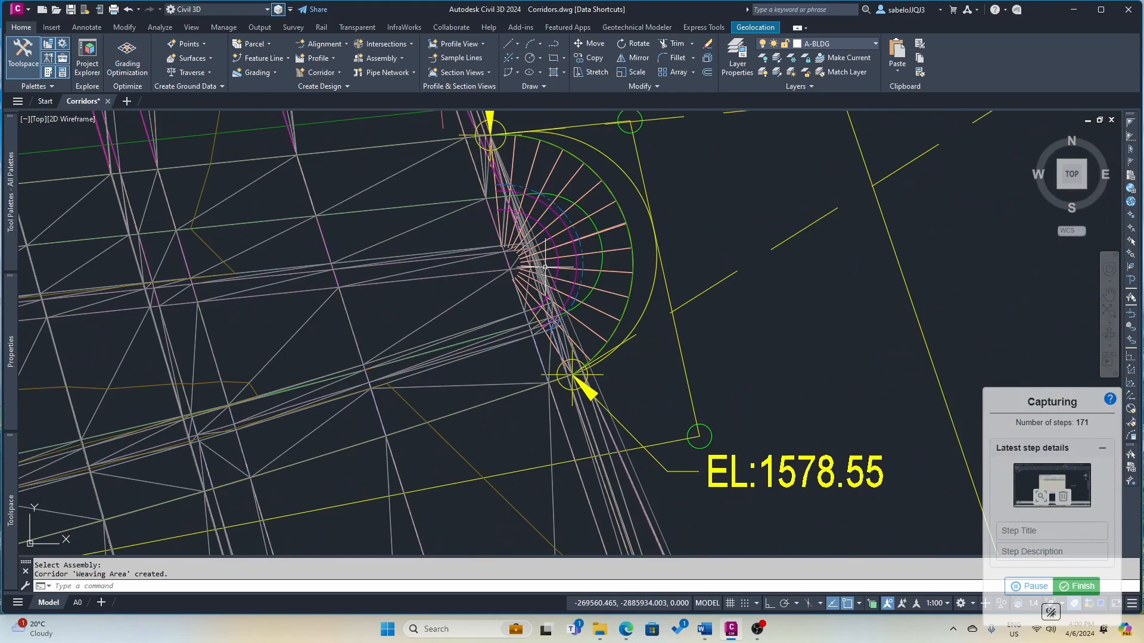
left_click(595, 213)
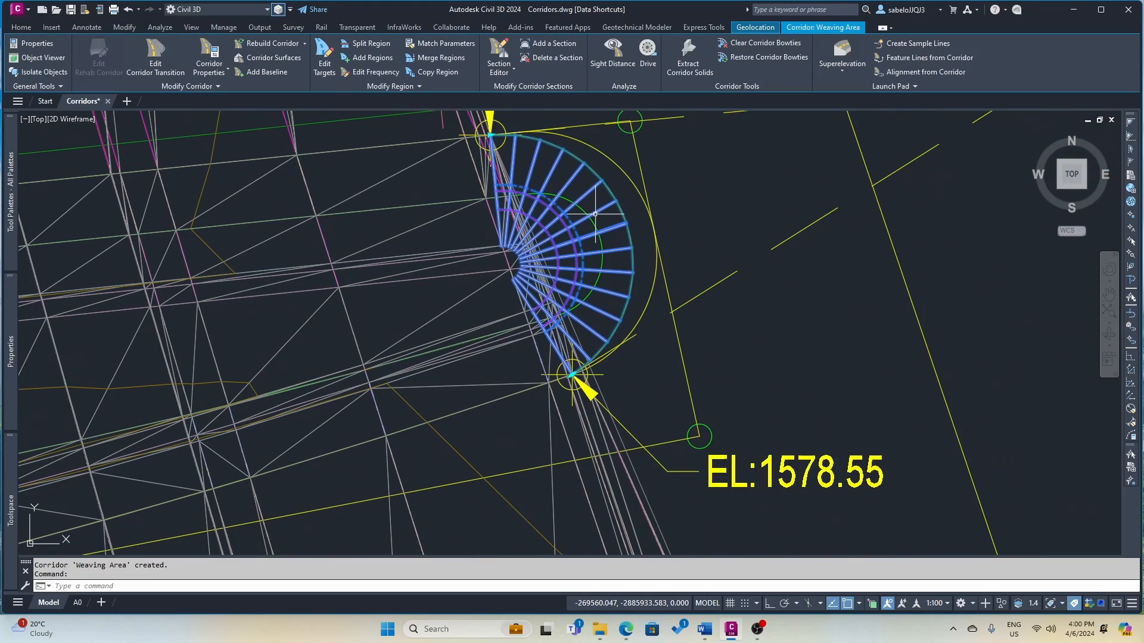
right_click(595, 214)
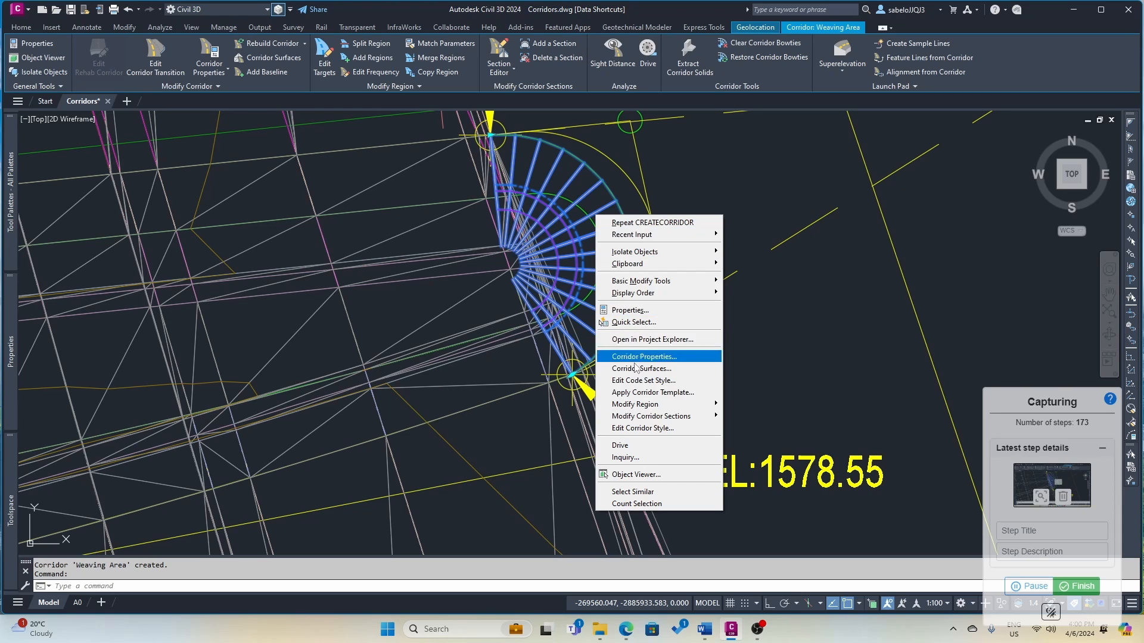
left_click(650, 475)
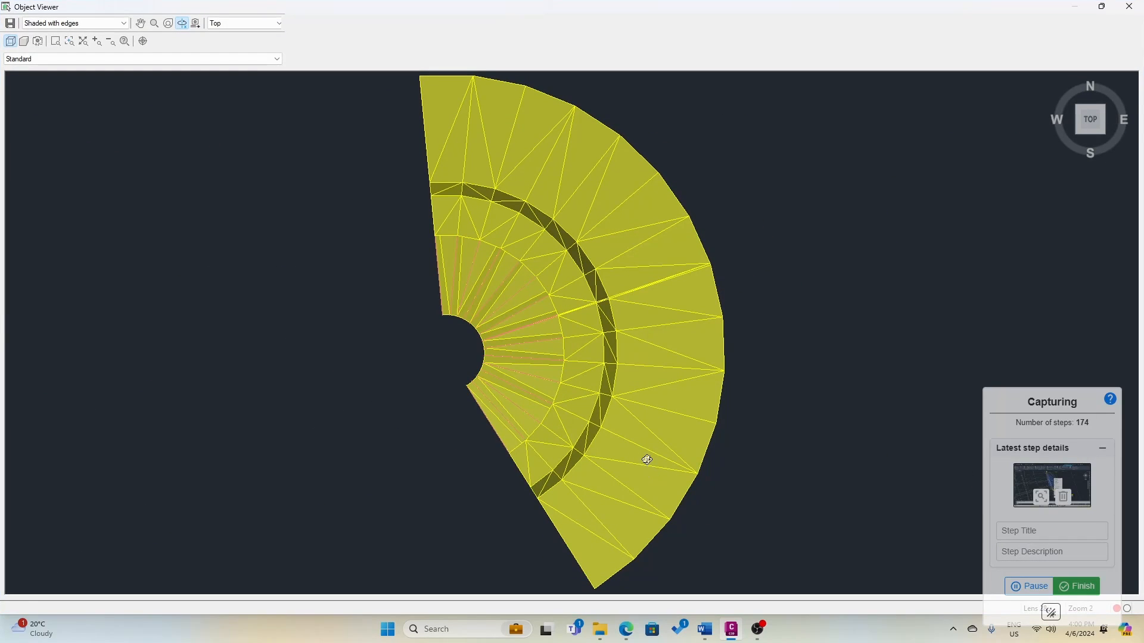
- View the bull nose corridor model close up from its top-left-front corner
left_click(1076, 130)
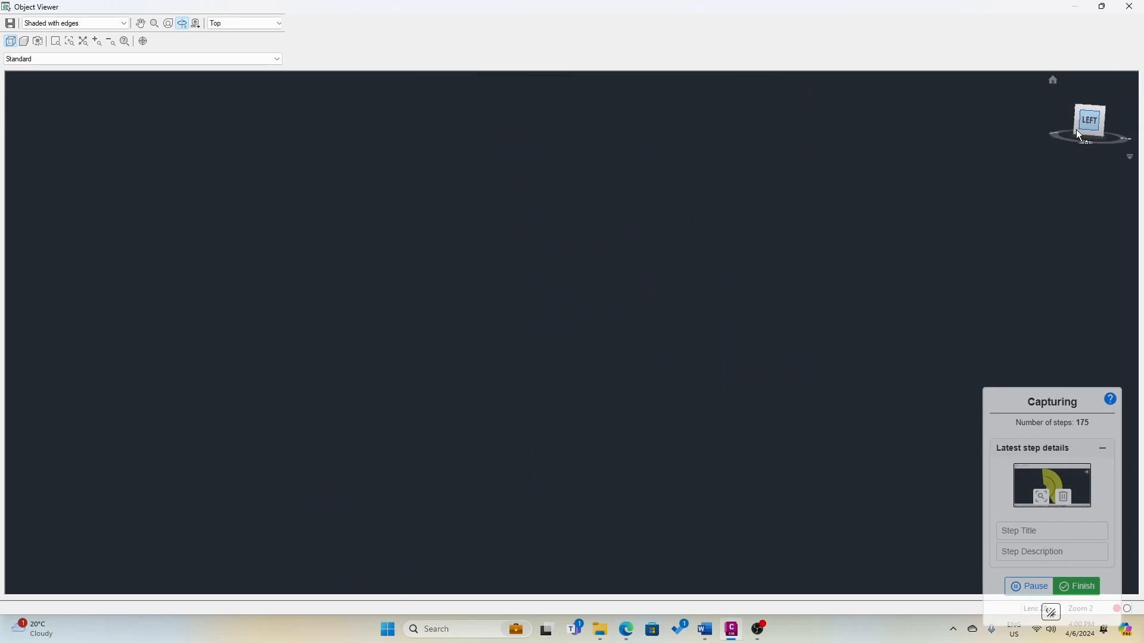
left_click(1107, 112)
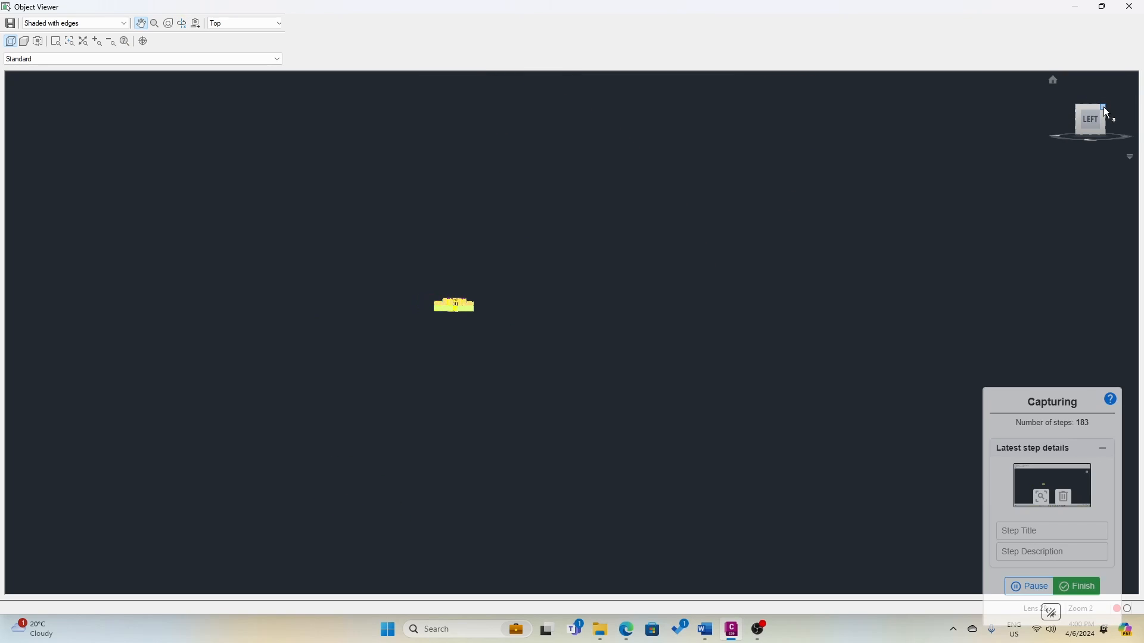
scroll(569, 323, "up", 4)
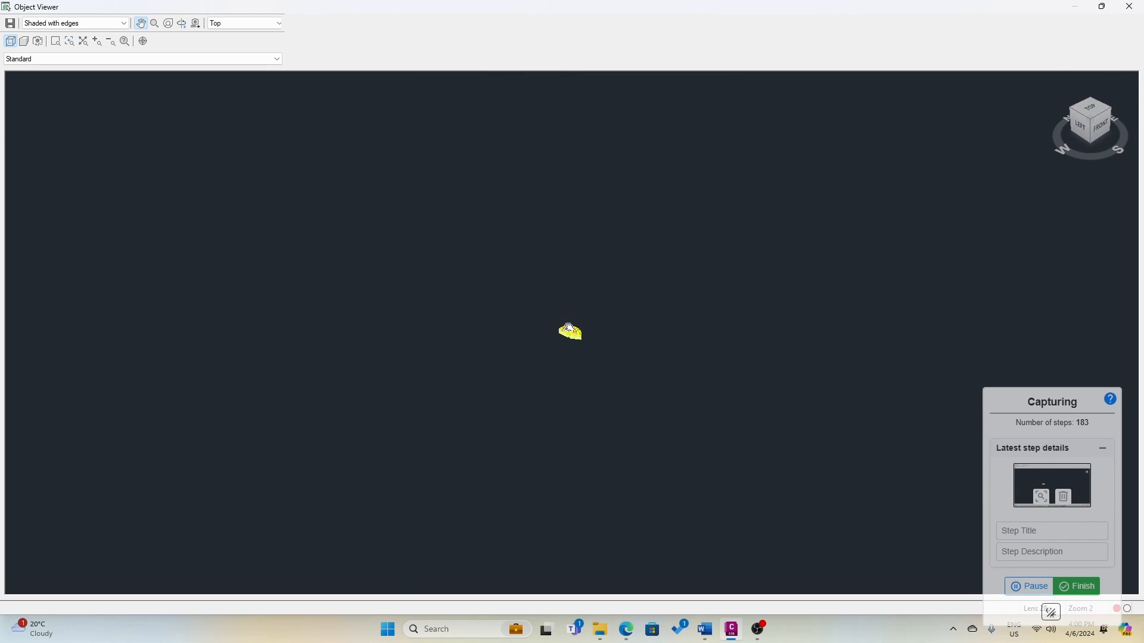
scroll(575, 332, "up", 5)
scroll(581, 337, "up", 3)
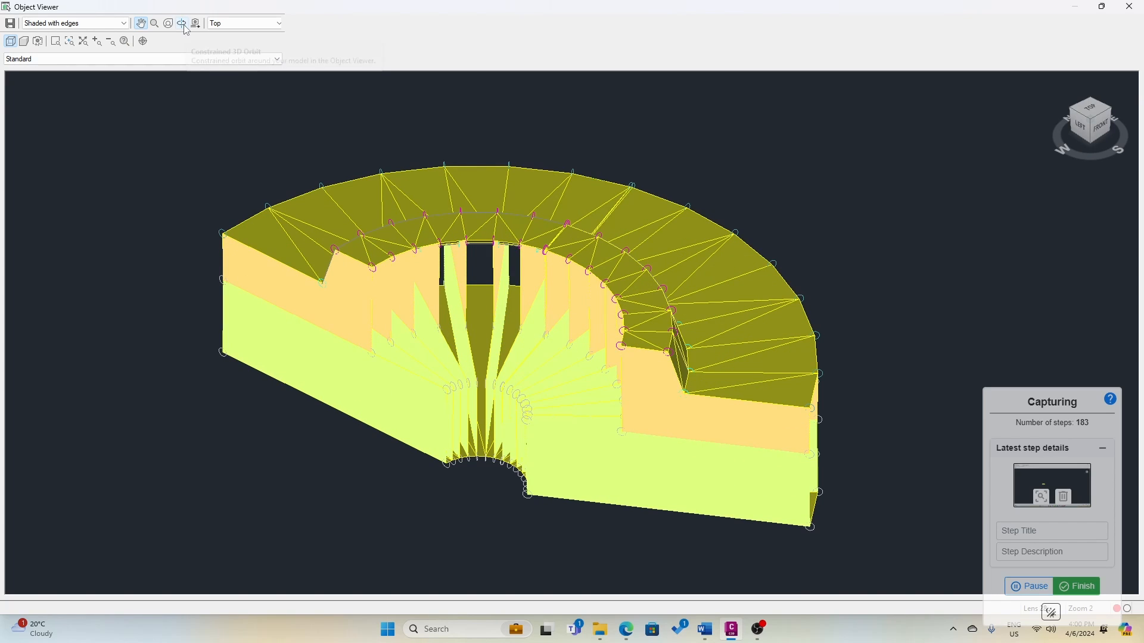
- Display the corridor model in the Conceptual visual style and switch it to Wireframe
left_click(125, 26)
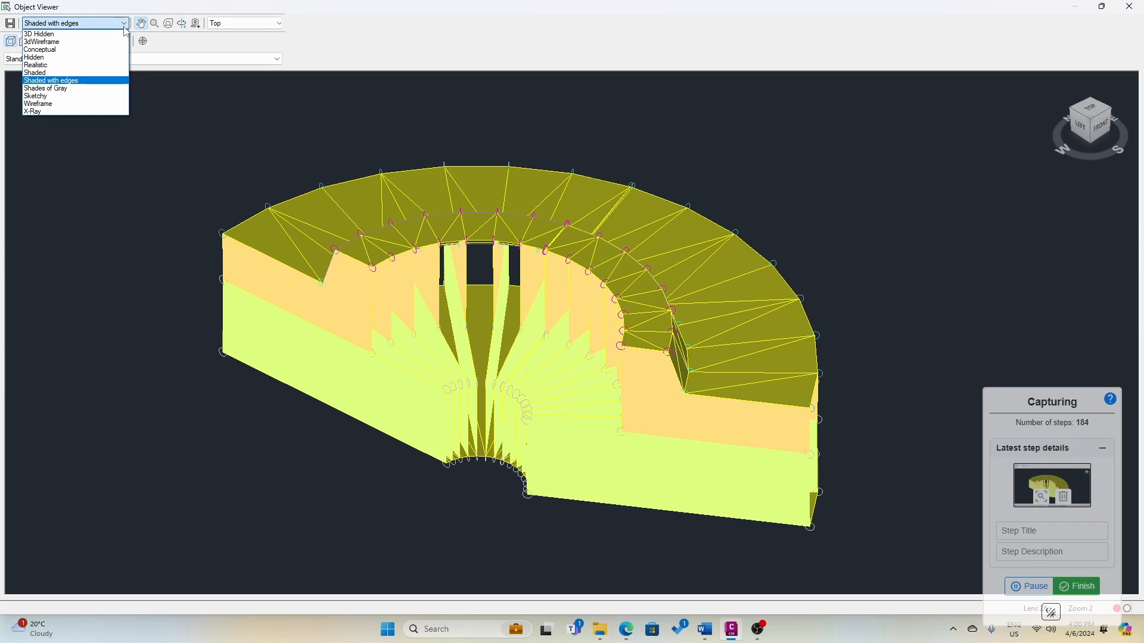
left_click(55, 50)
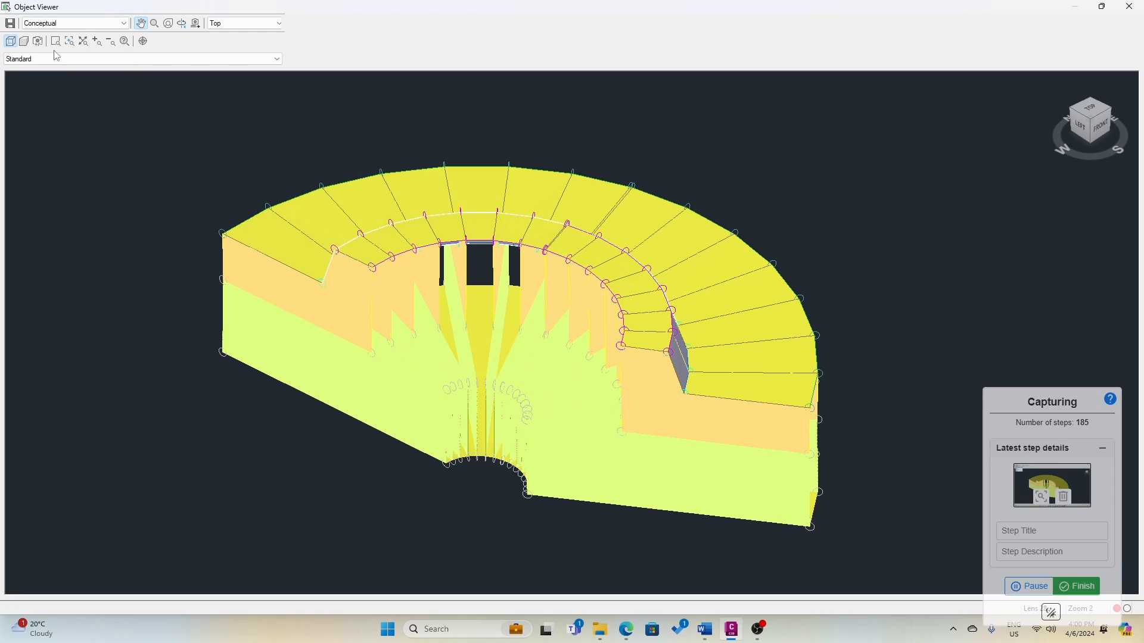
left_click(126, 27)
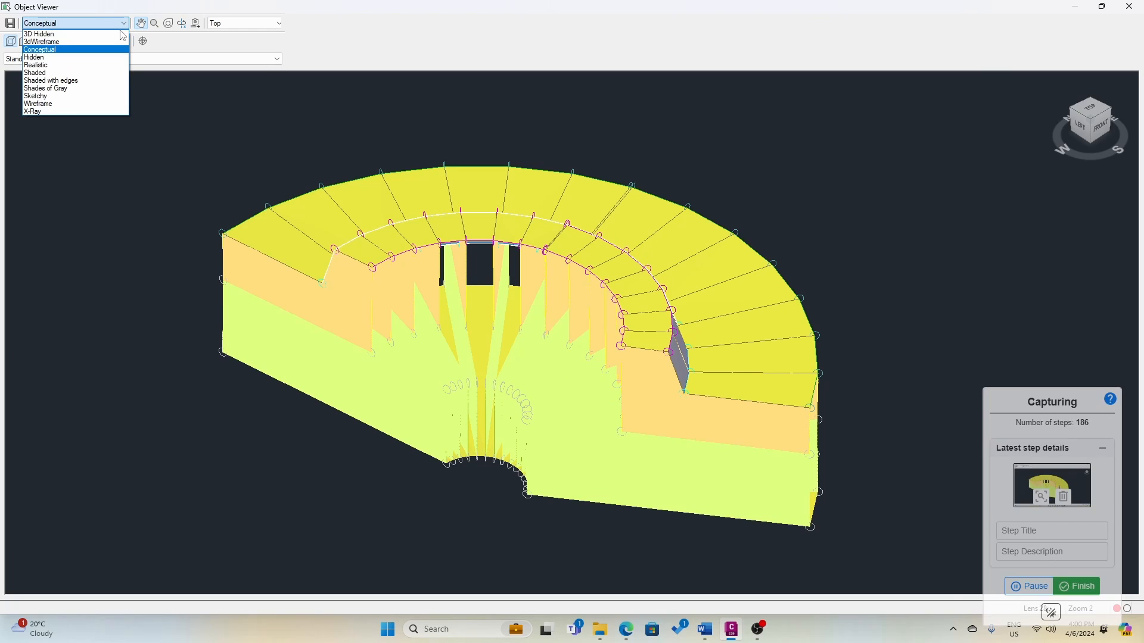
left_click(55, 105)
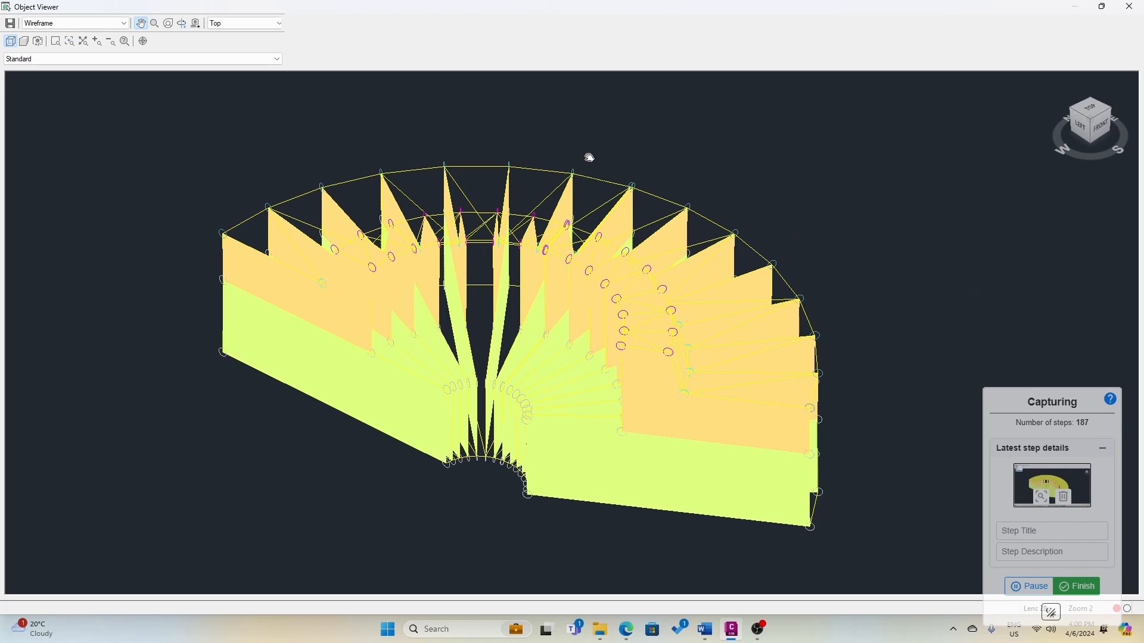
- Orbit the wireframe corridor model toward its front side to inspect it, and exit the Object Viewer
left_click(182, 24)
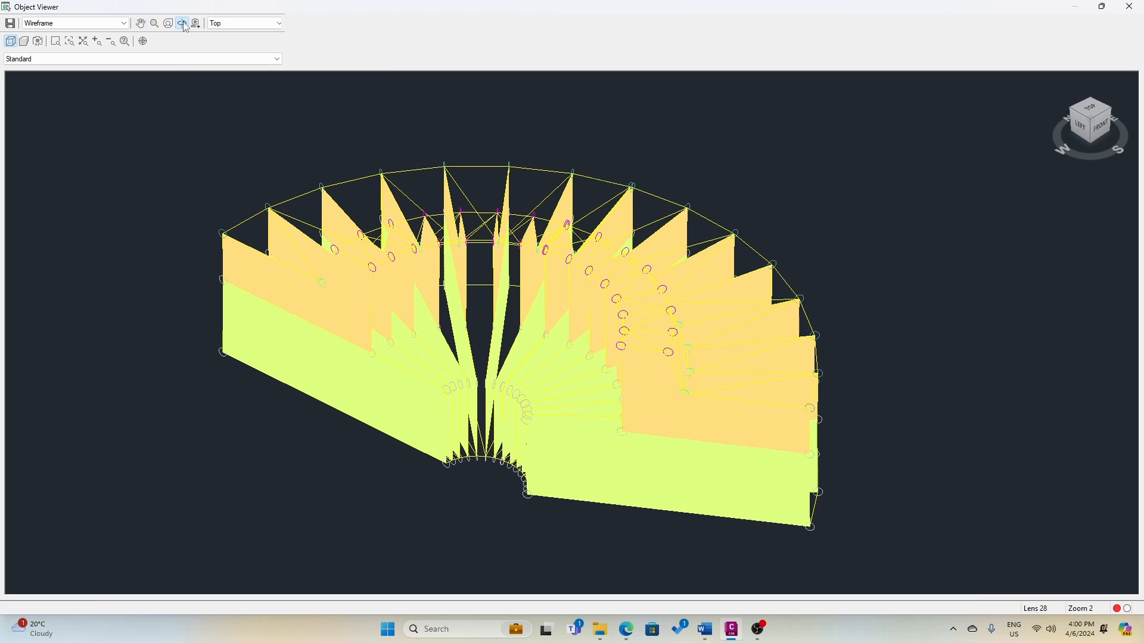
left_click_drag(752, 312, 756, 316)
left_click_drag(726, 307, 676, 350)
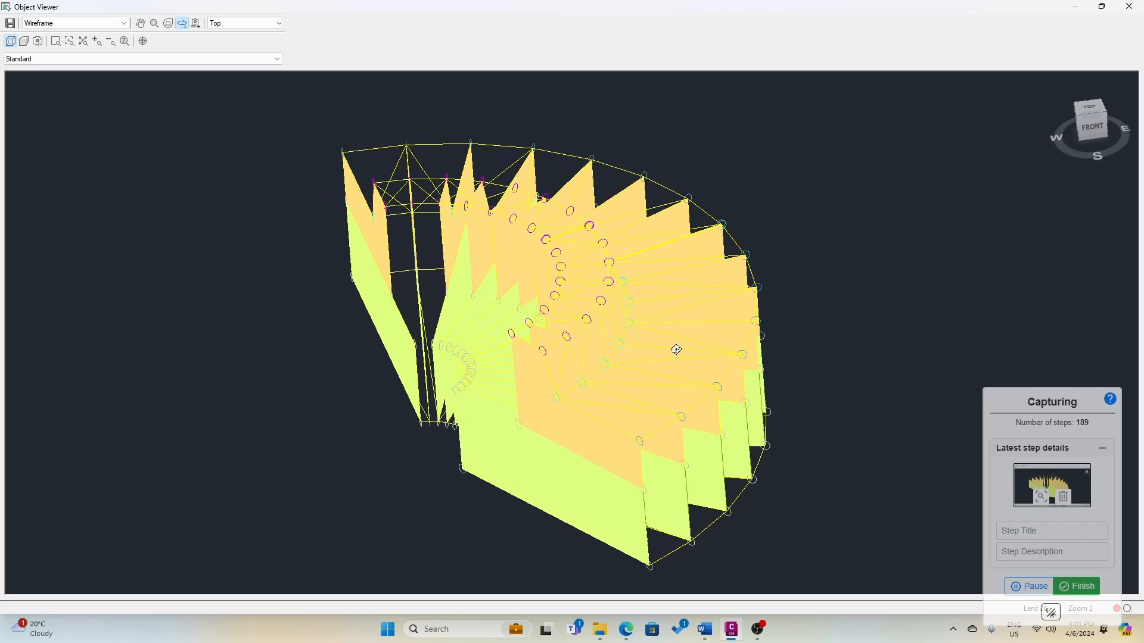
right_click(871, 231)
left_click(896, 237)
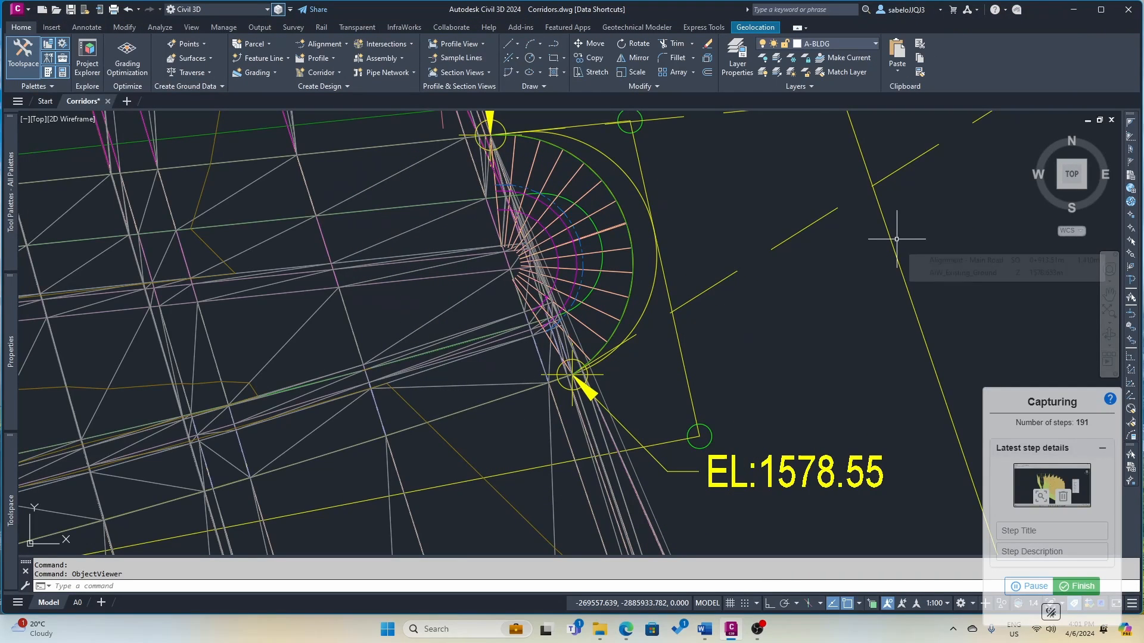
- Start adding another baseline in the Weaving Area corridor's parameters
left_click(608, 228)
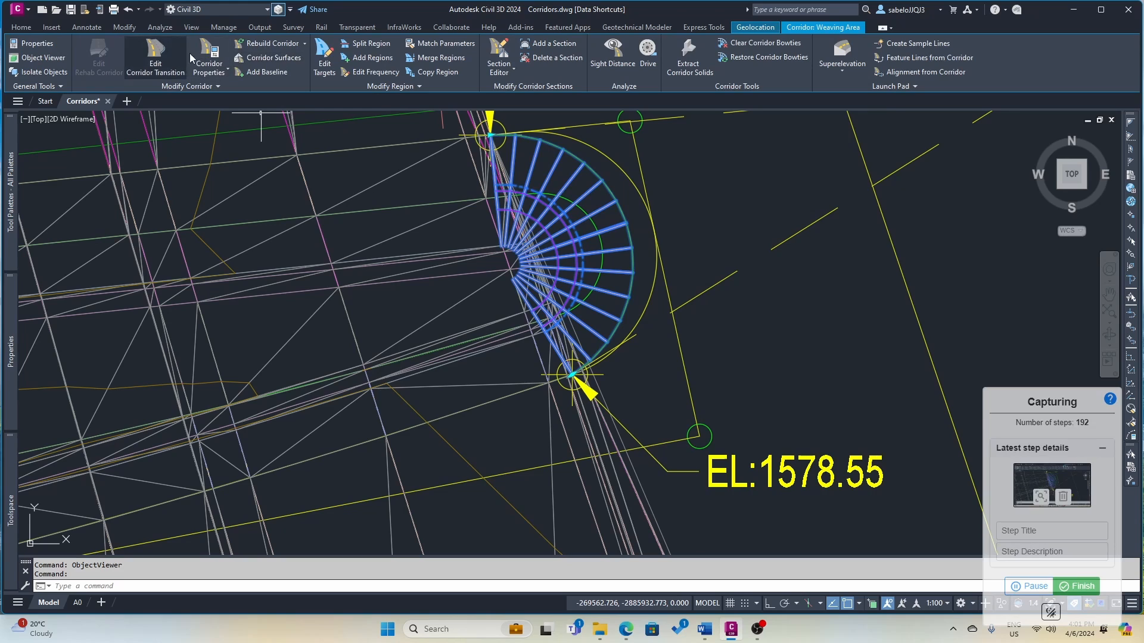
left_click(209, 55)
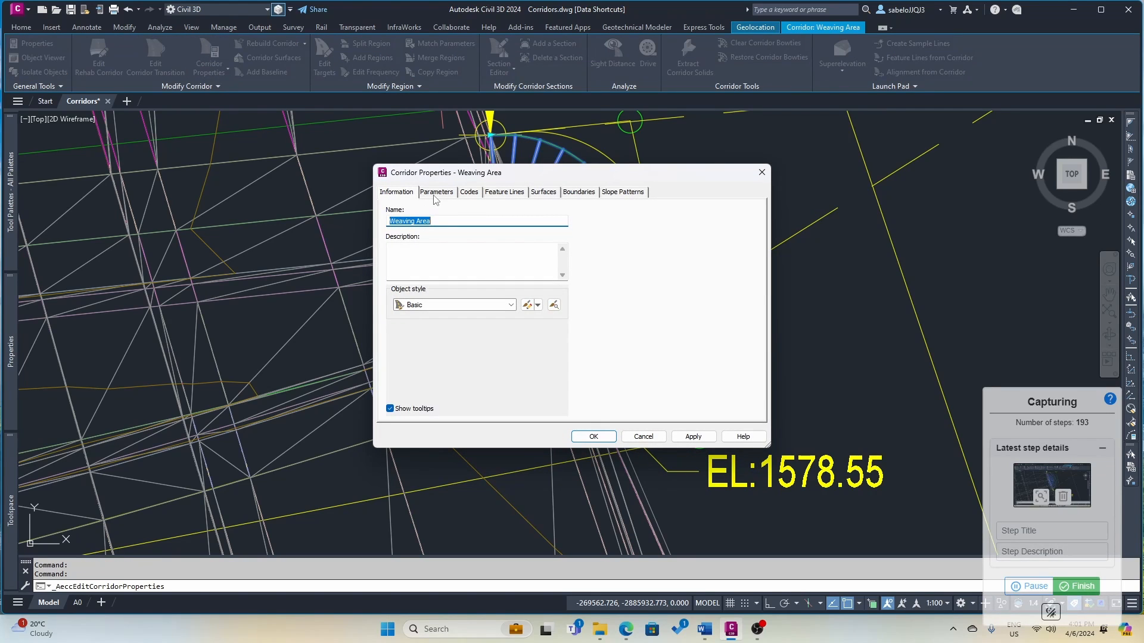
left_click(426, 193)
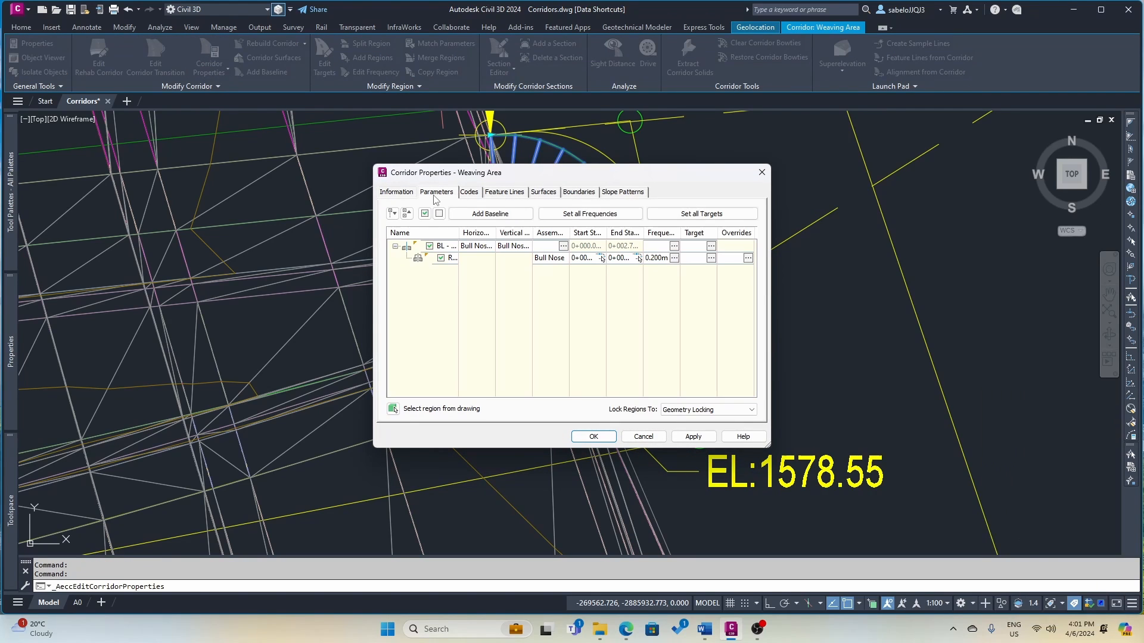
left_click(465, 215)
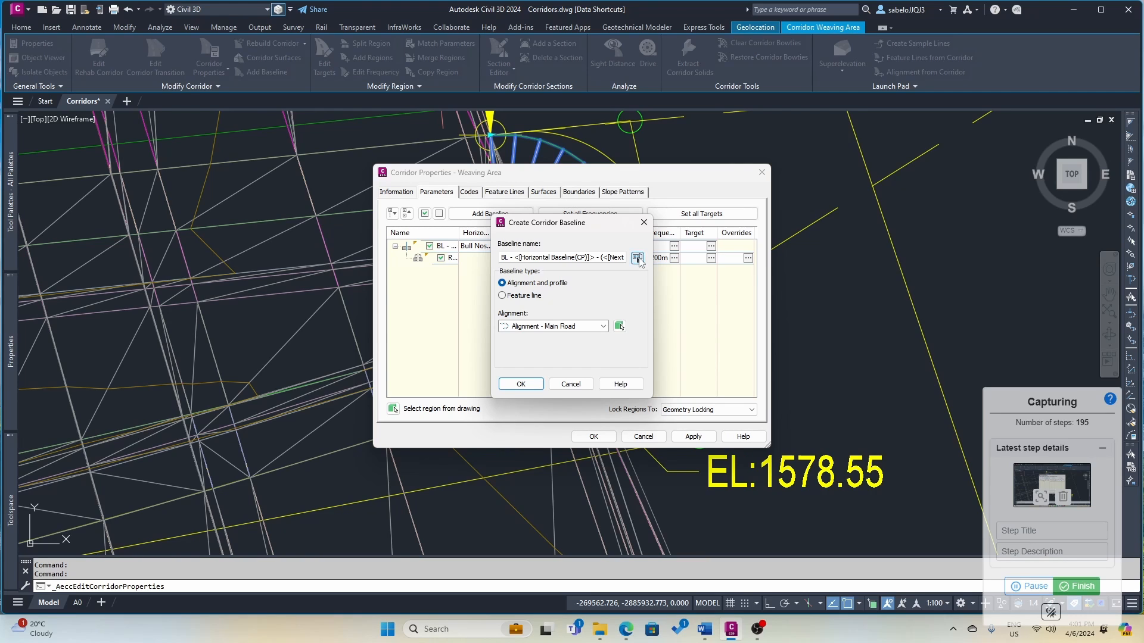
- Choose Horizontal Baseline as the property field in the new baseline's name template and accept the template
left_click(637, 258)
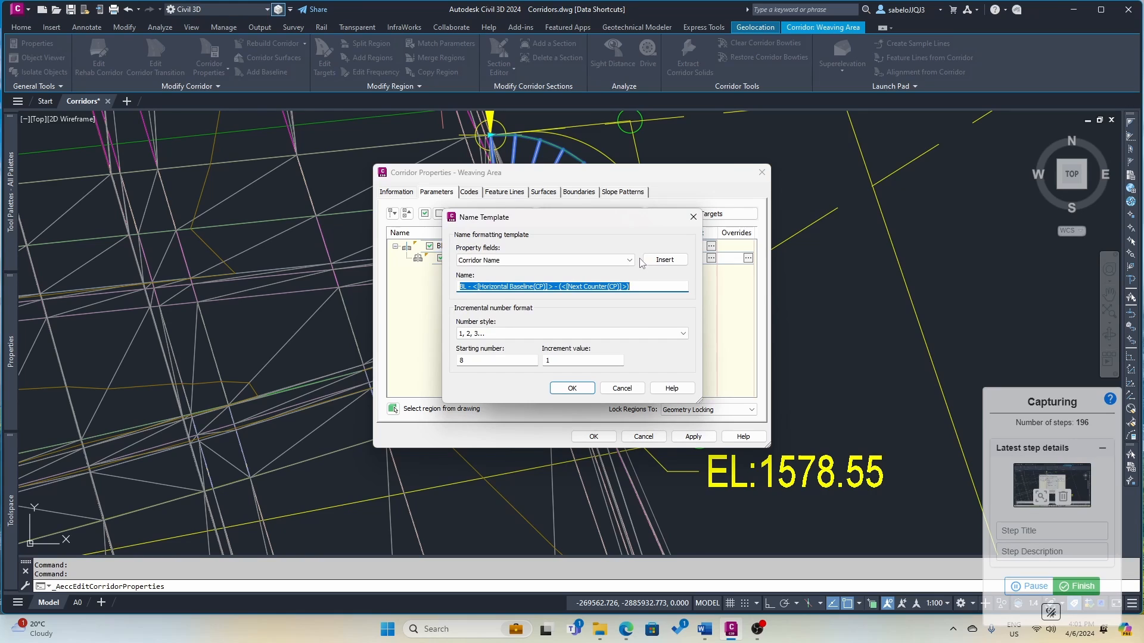
left_click(629, 261)
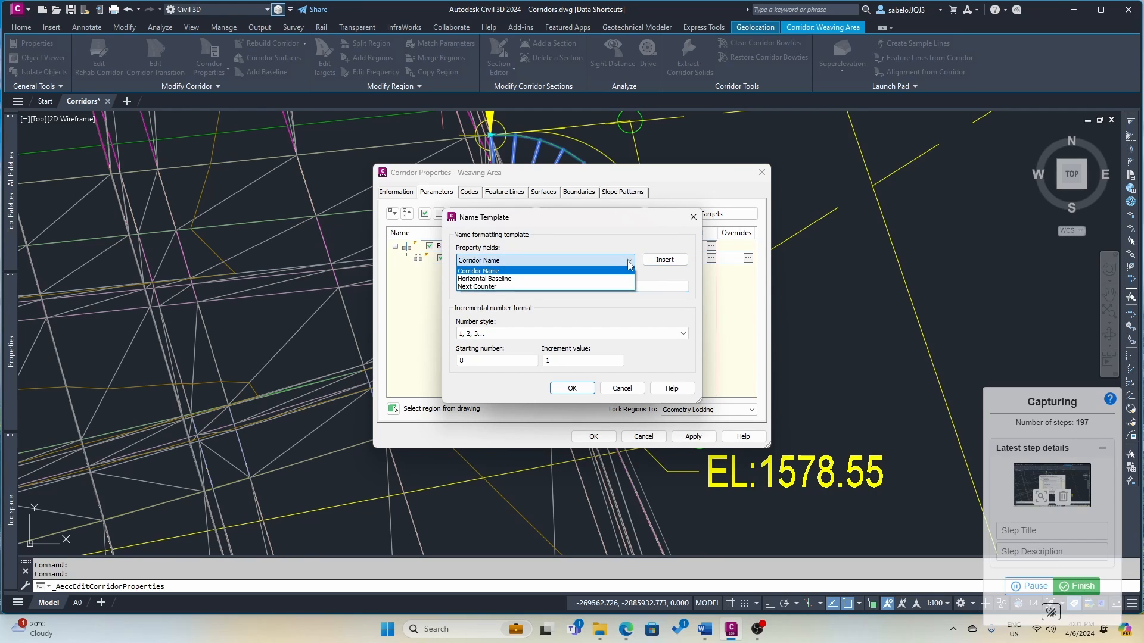
left_click(515, 279)
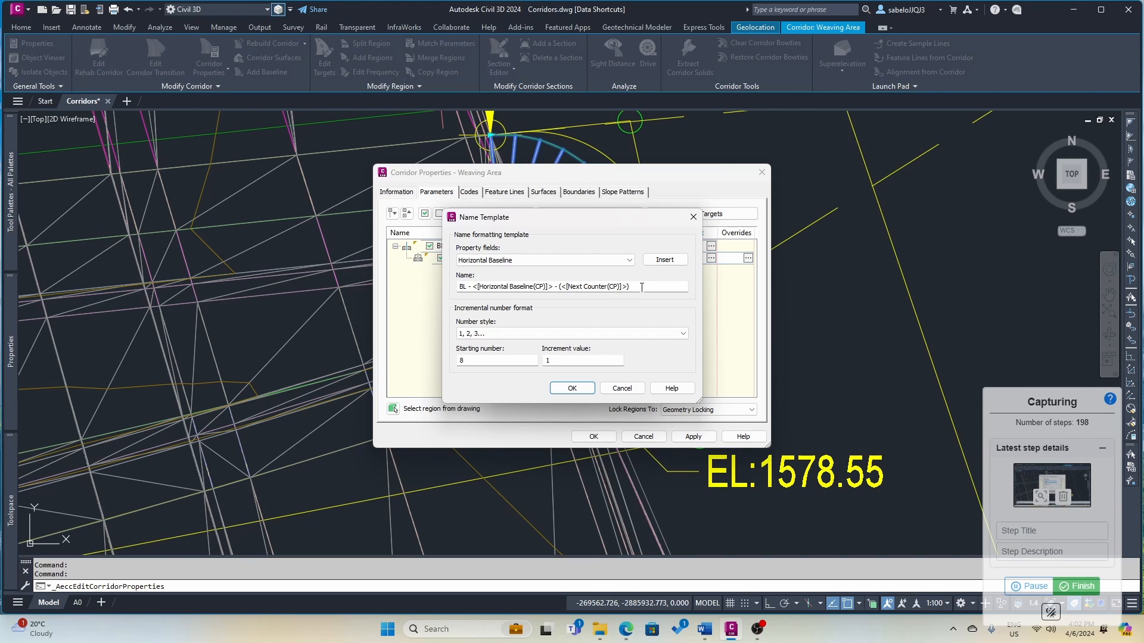
key("Return")
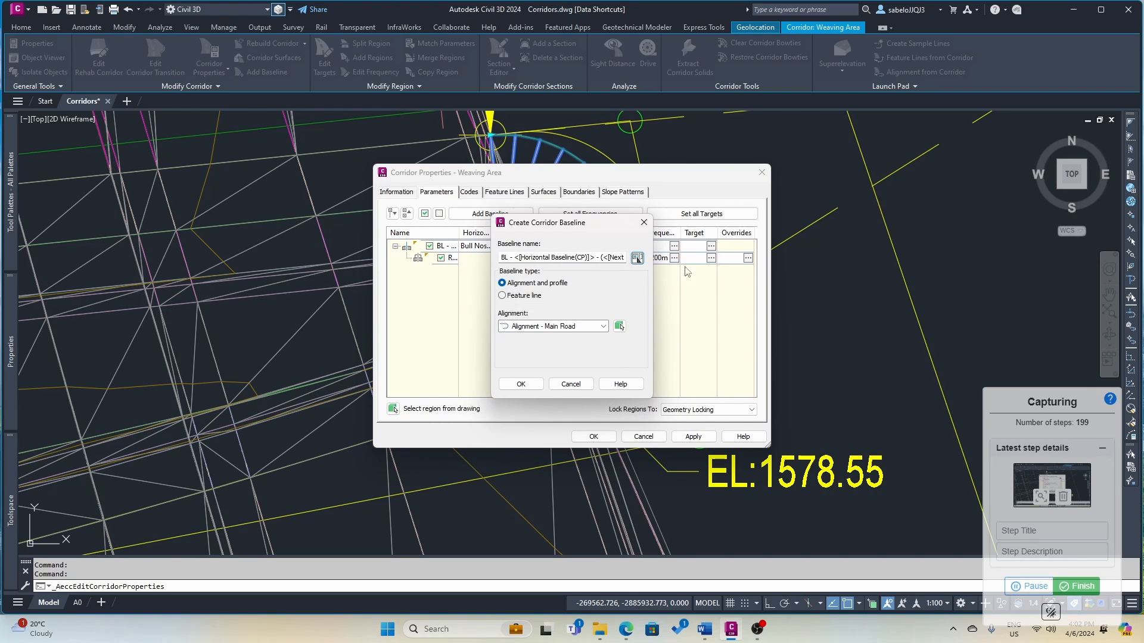
- Pick the Bull Nose 2 alignment in the drawing, at the median end near station 0+940, for the new baseline
left_click(619, 326)
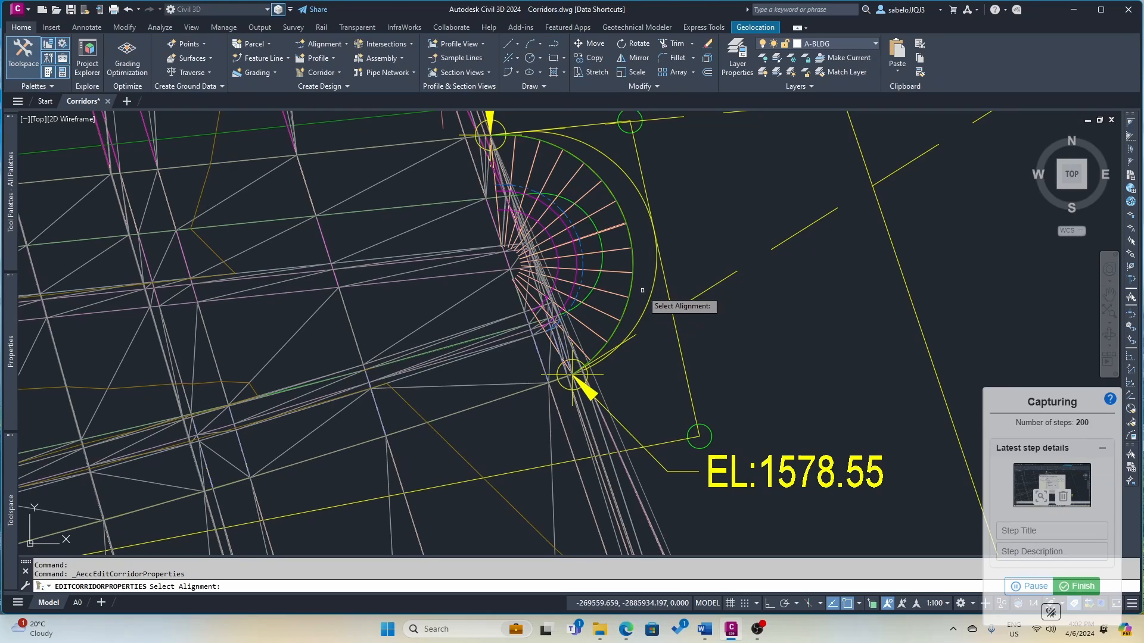
scroll(643, 290, "down", 10)
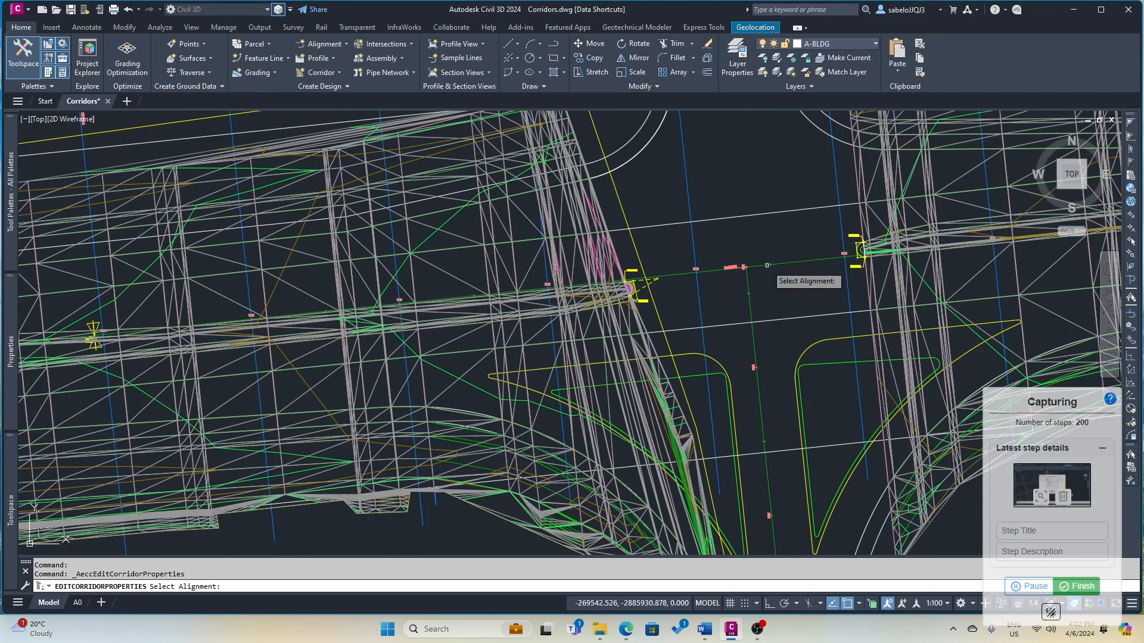
scroll(858, 256, "up", 6)
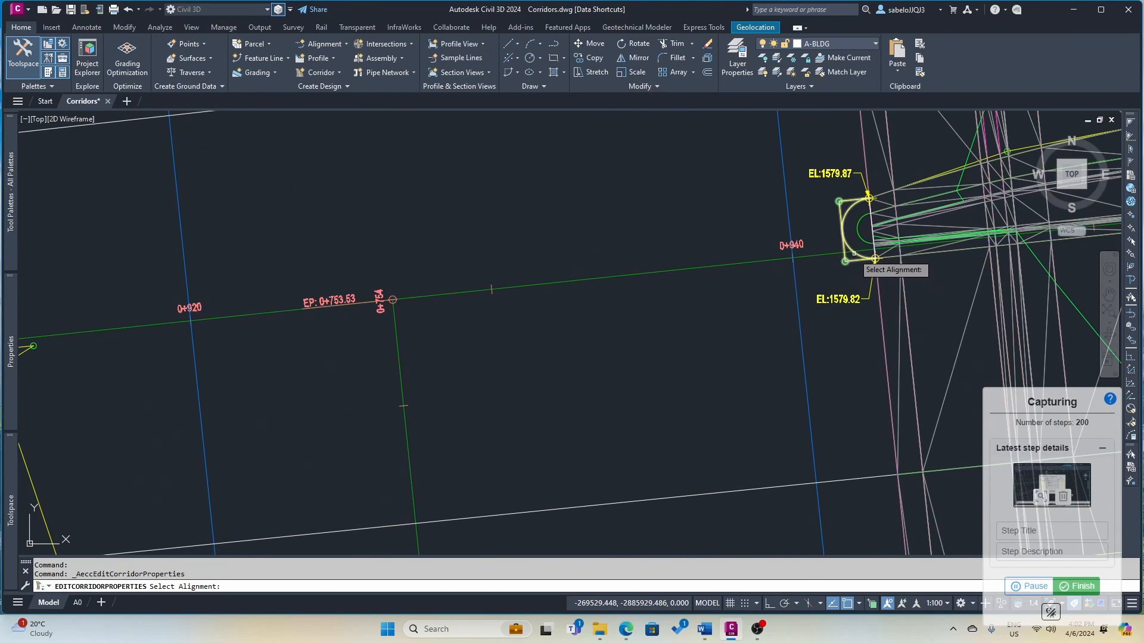
left_click(857, 255)
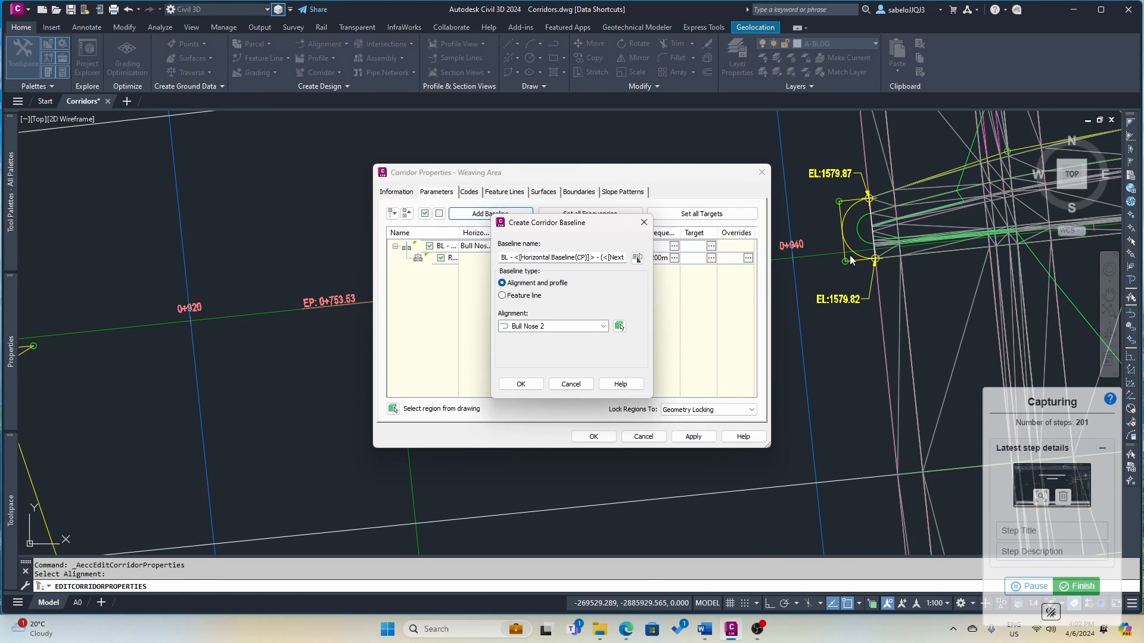
- Accept the baseline name template with the Horizontal Baseline and Next Counter fields, and create the baseline
left_click(637, 258)
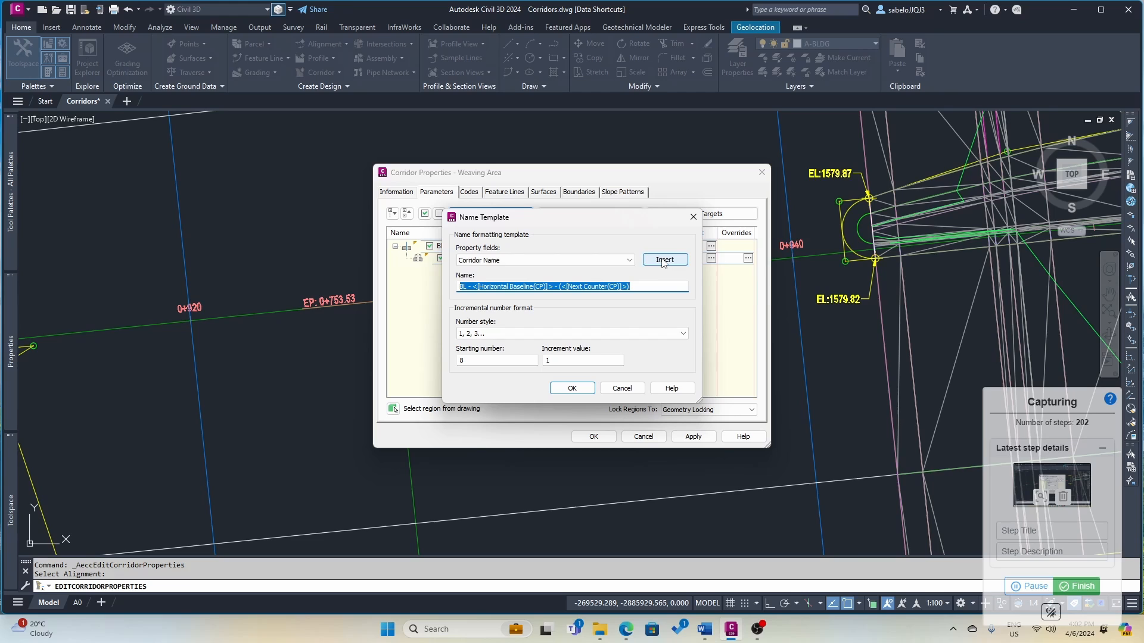
left_click(630, 261)
left_click(524, 279)
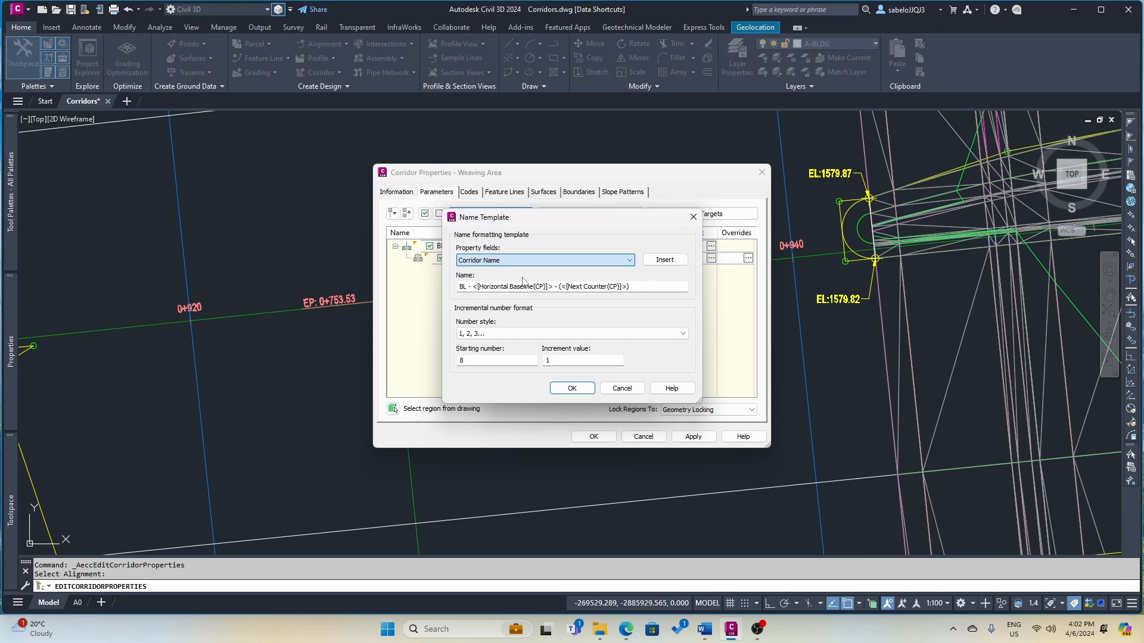
left_click(580, 388)
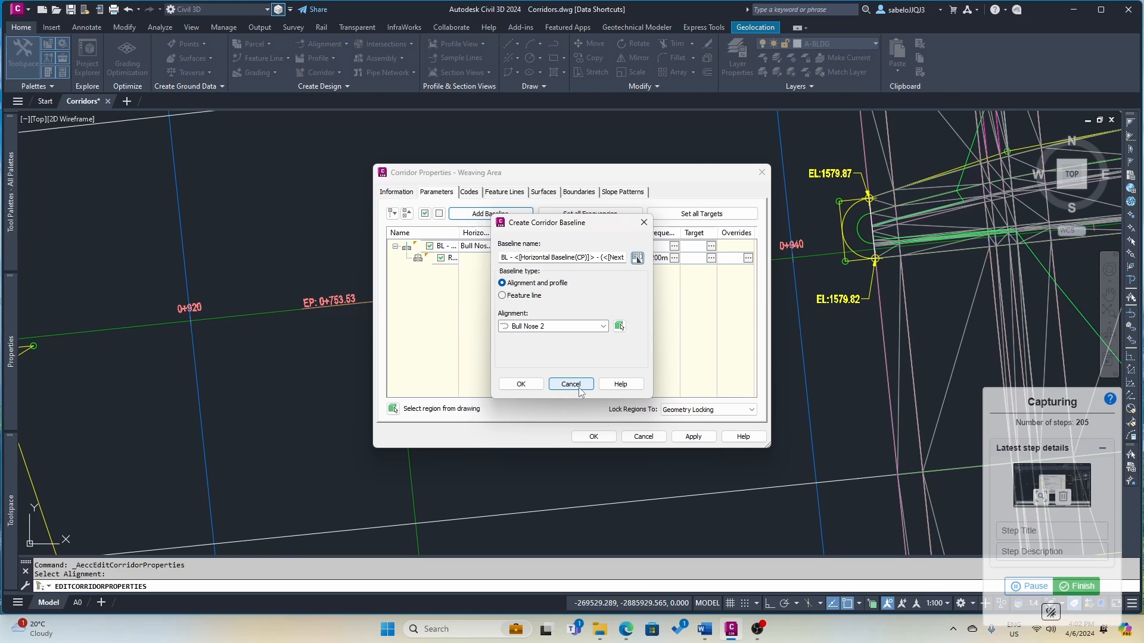
left_click(520, 384)
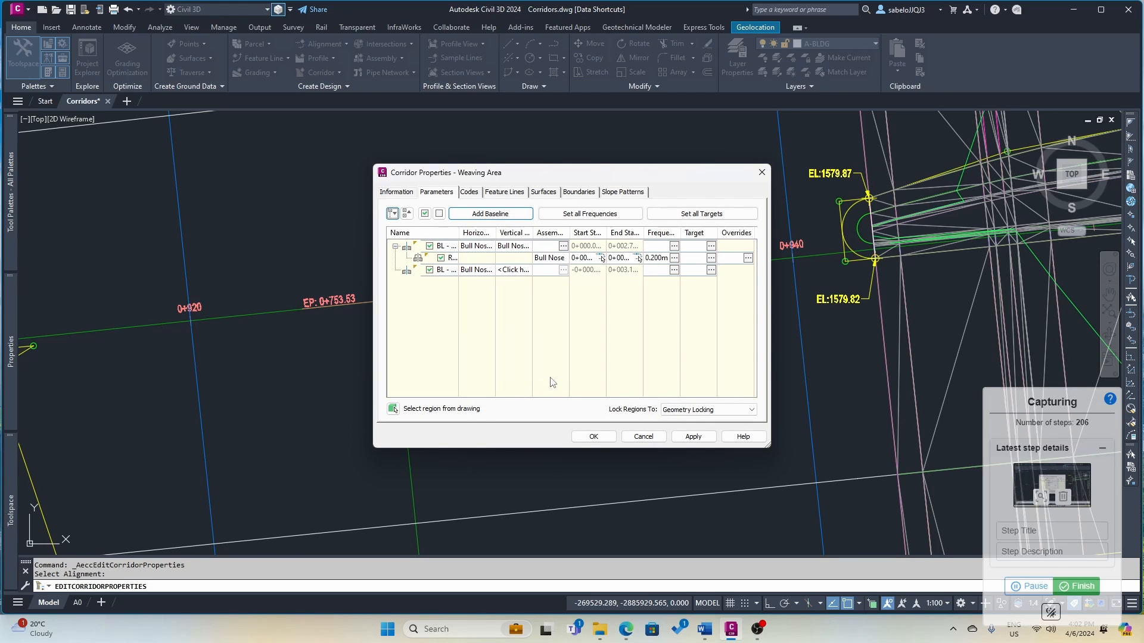
- Assign the Bull Nose 2 profile to the new Bull Nose 2 baseline
left_click(513, 271)
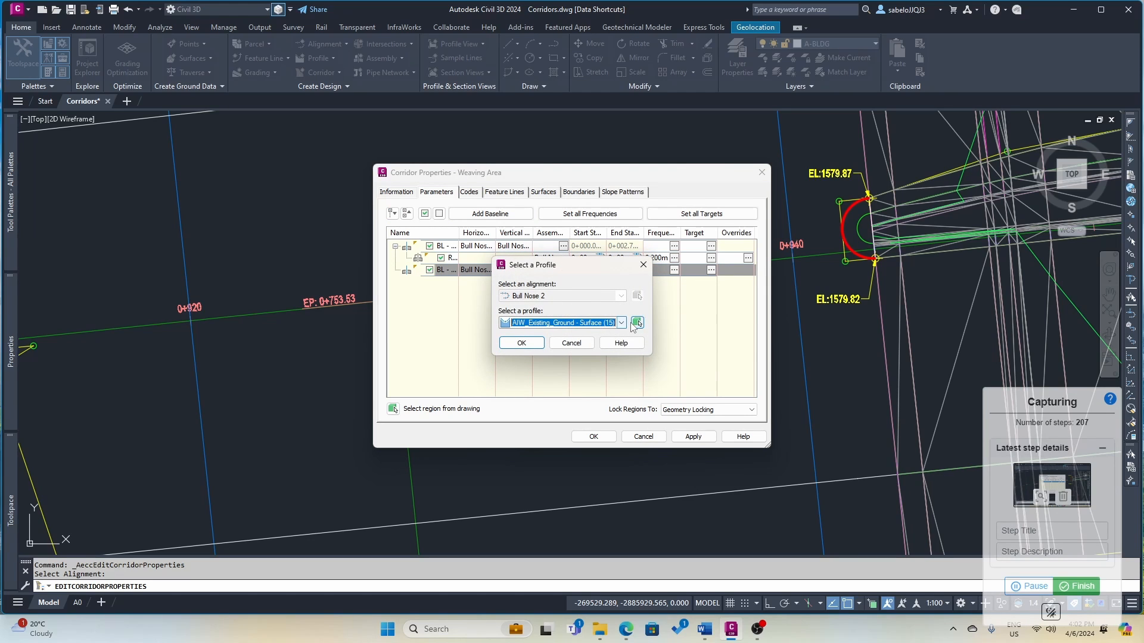
left_click(622, 323)
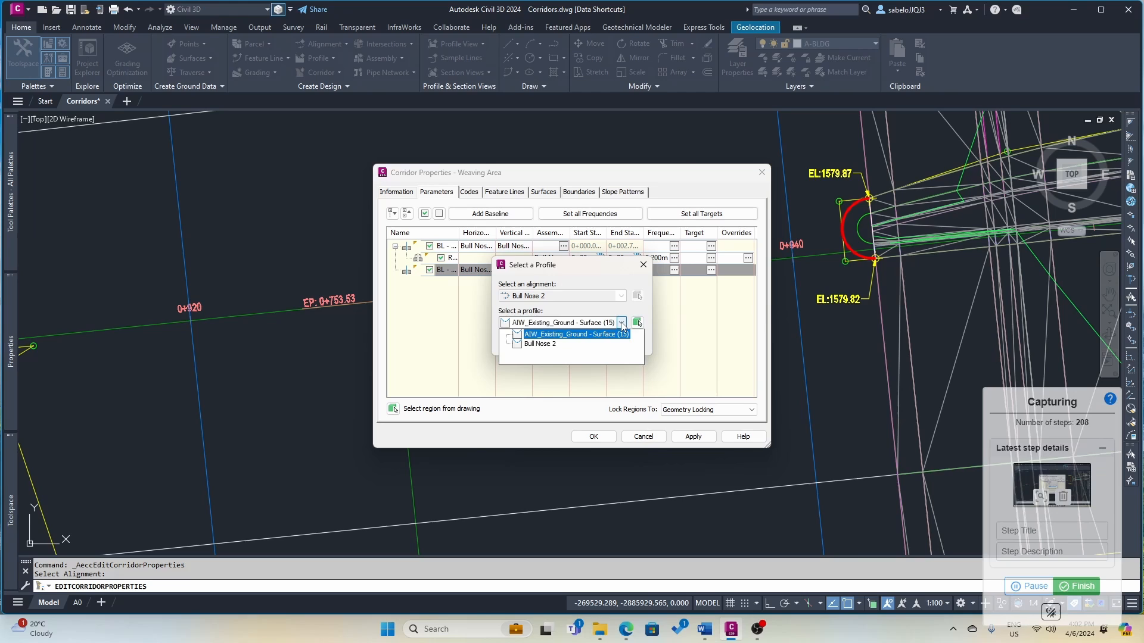
left_click(548, 336)
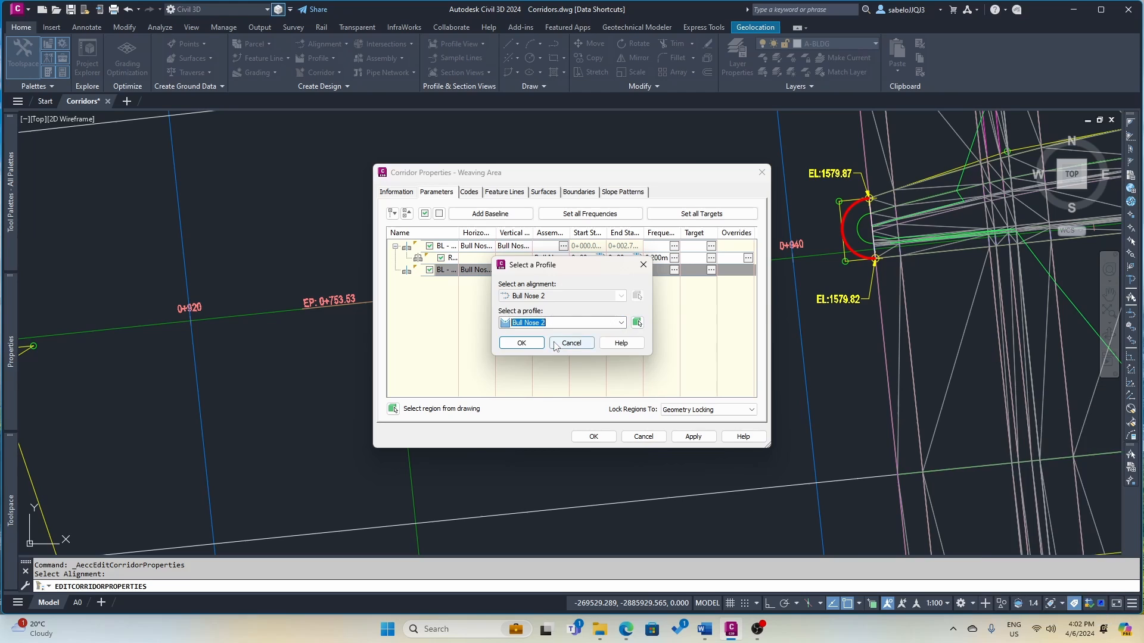
left_click(522, 343)
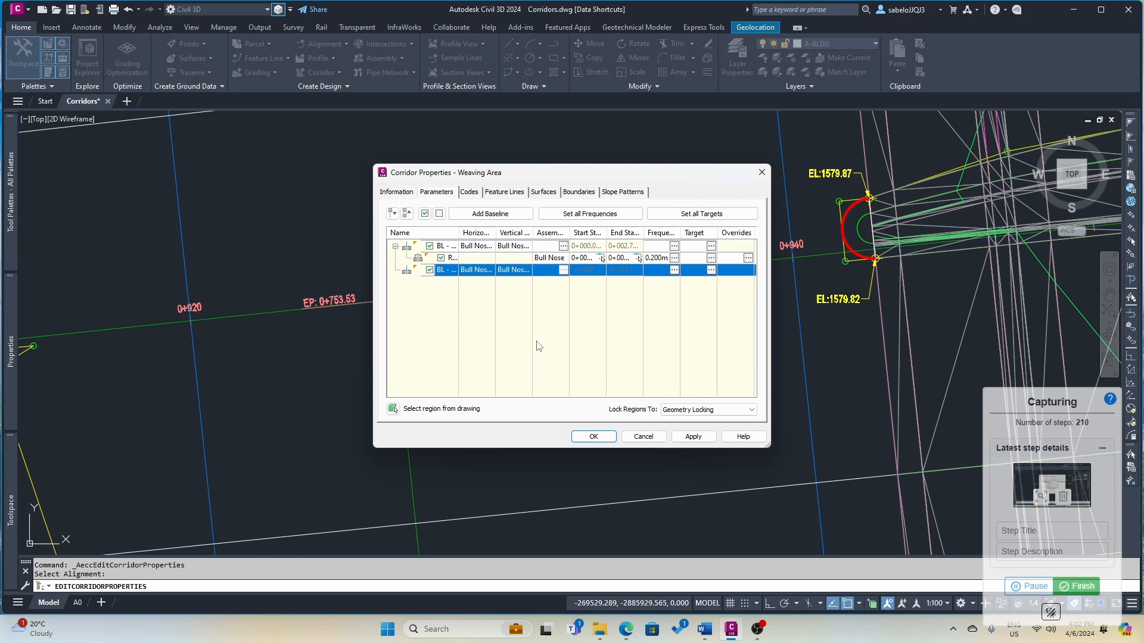
- Set the Bull Nose 2 baseline's assembly frequency along tangents to 0.2 m
left_click(563, 270)
left_click(561, 270)
left_click(674, 271)
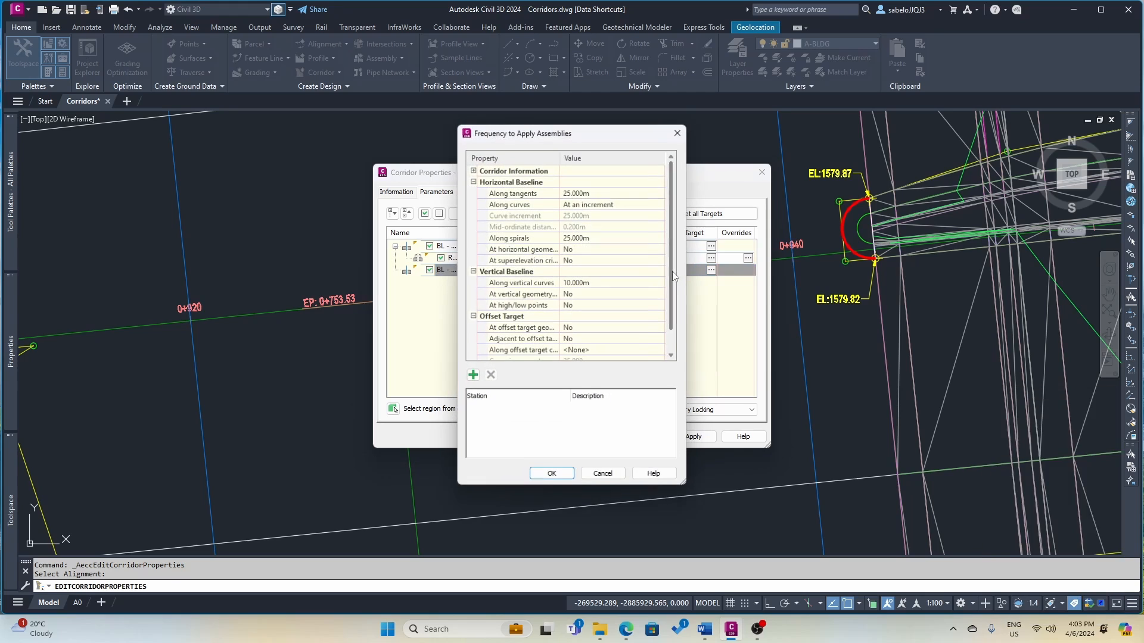
left_click(571, 192)
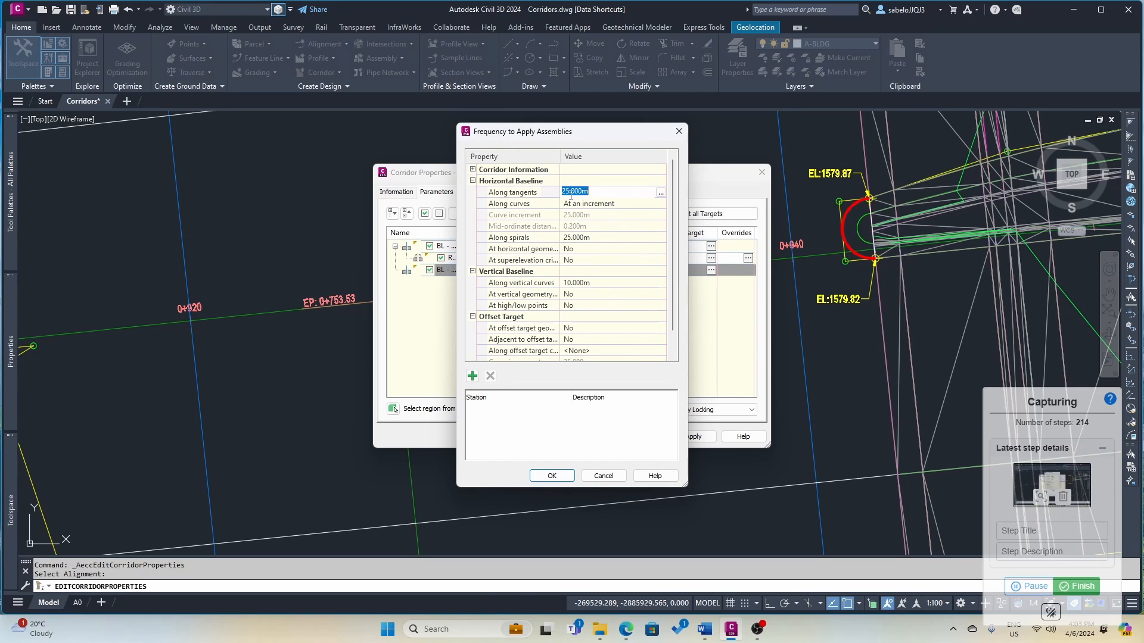
left_click(569, 192)
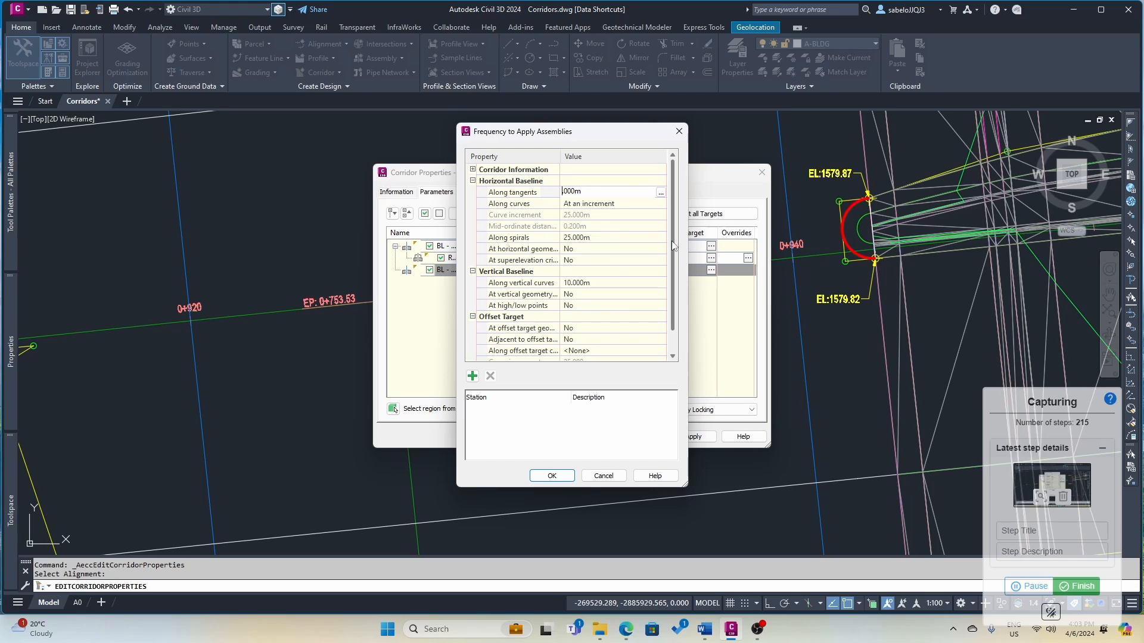
type("0")
key("Return")
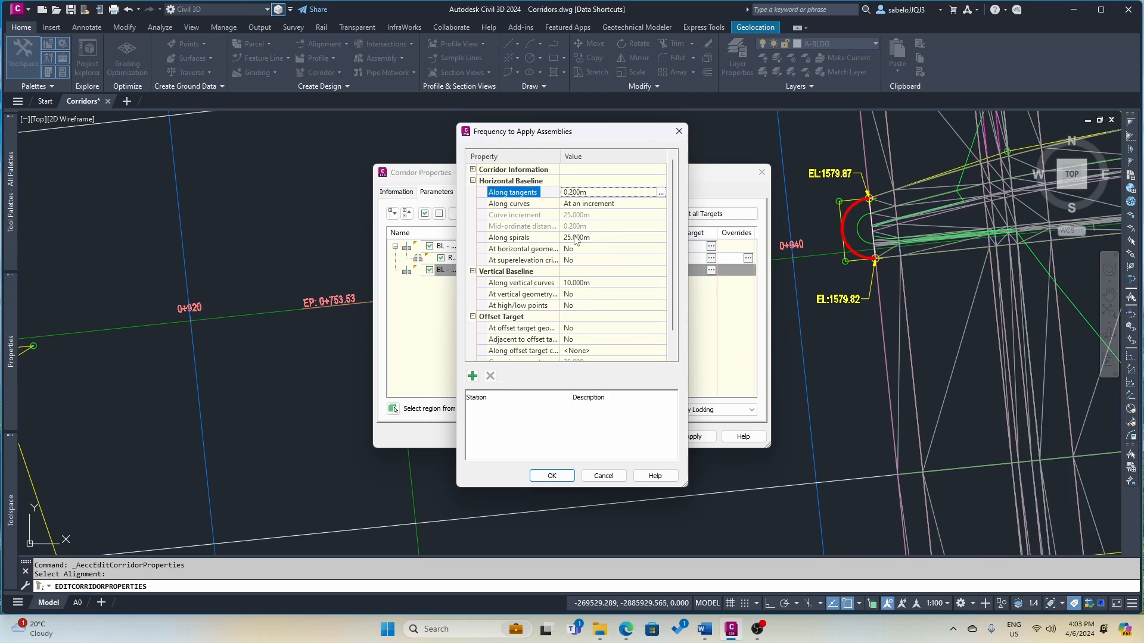
- Set the Bull Nose 2 baseline's frequency along spirals and vertical curves to 0.2 m, and accept the corridor properties
left_click(569, 238)
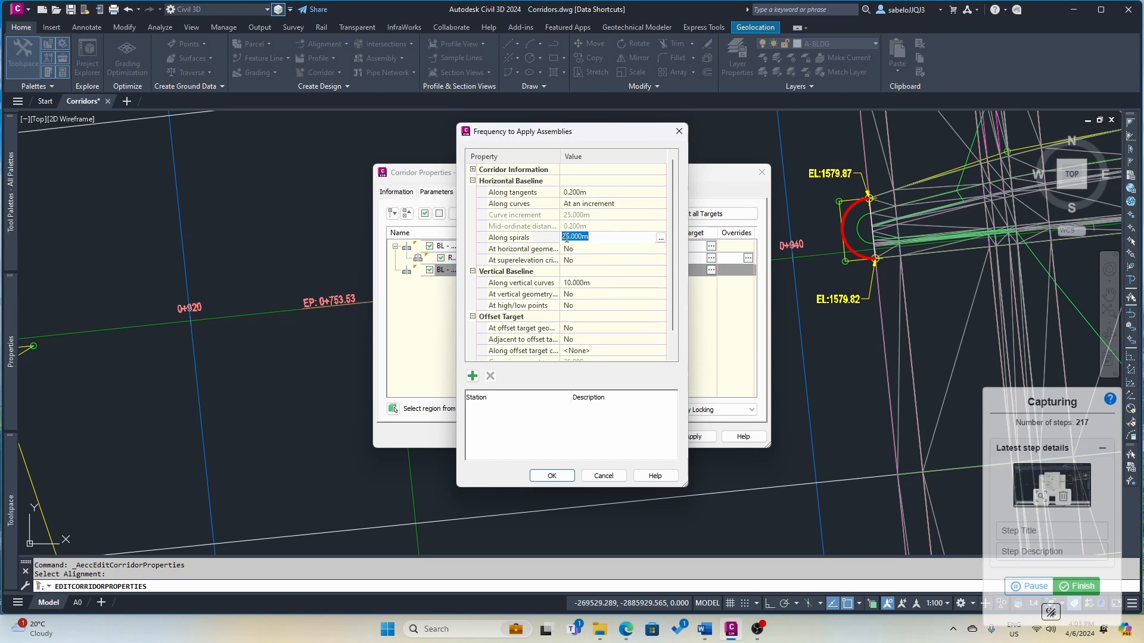
left_click_drag(568, 238, 559, 237)
type("0.")
left_click(568, 238)
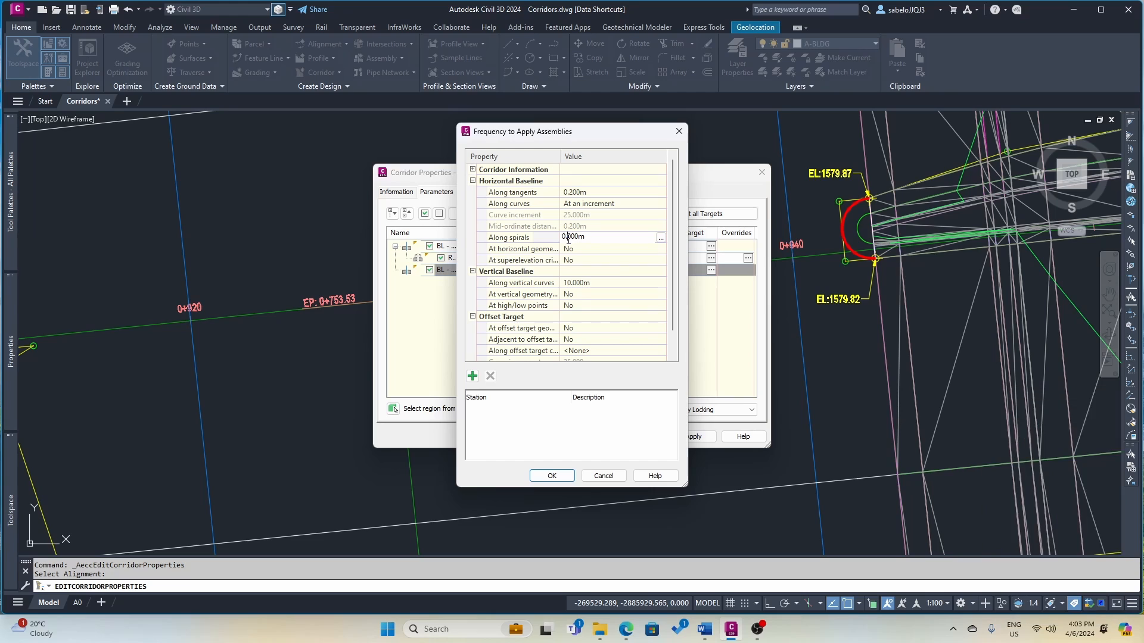
left_click(574, 288)
left_click(571, 285)
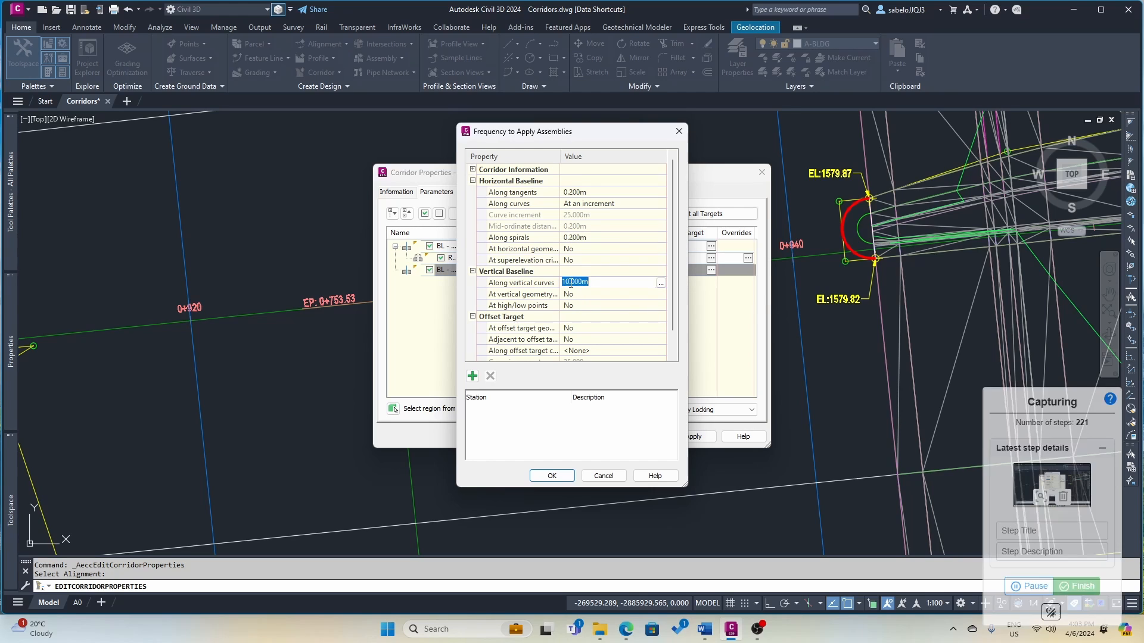
left_click(567, 283)
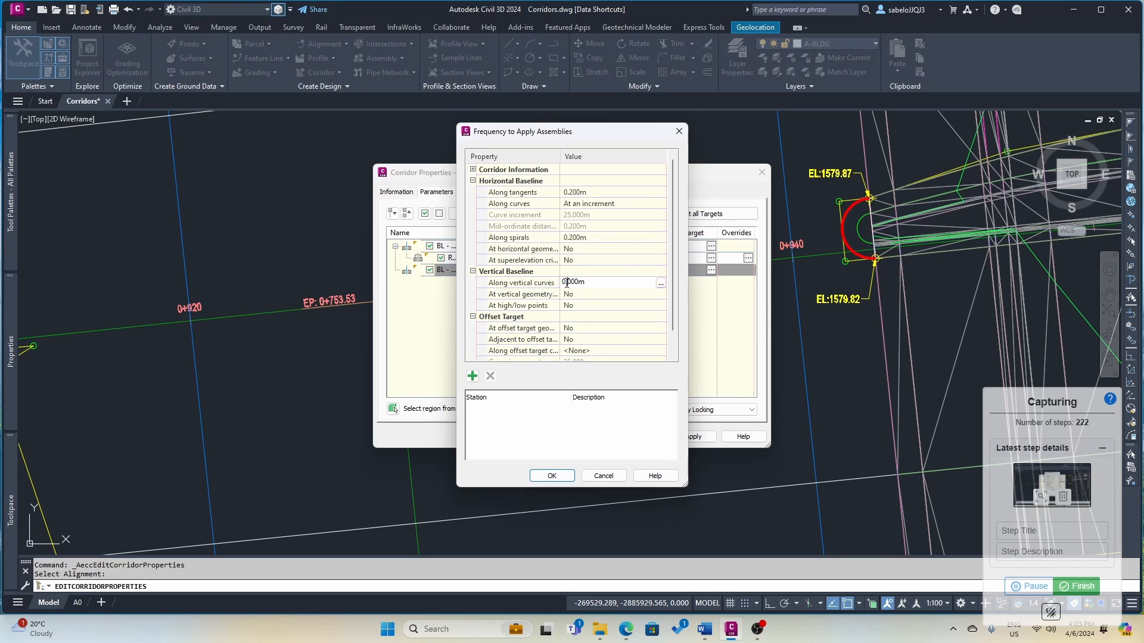
type("2")
left_click(556, 477)
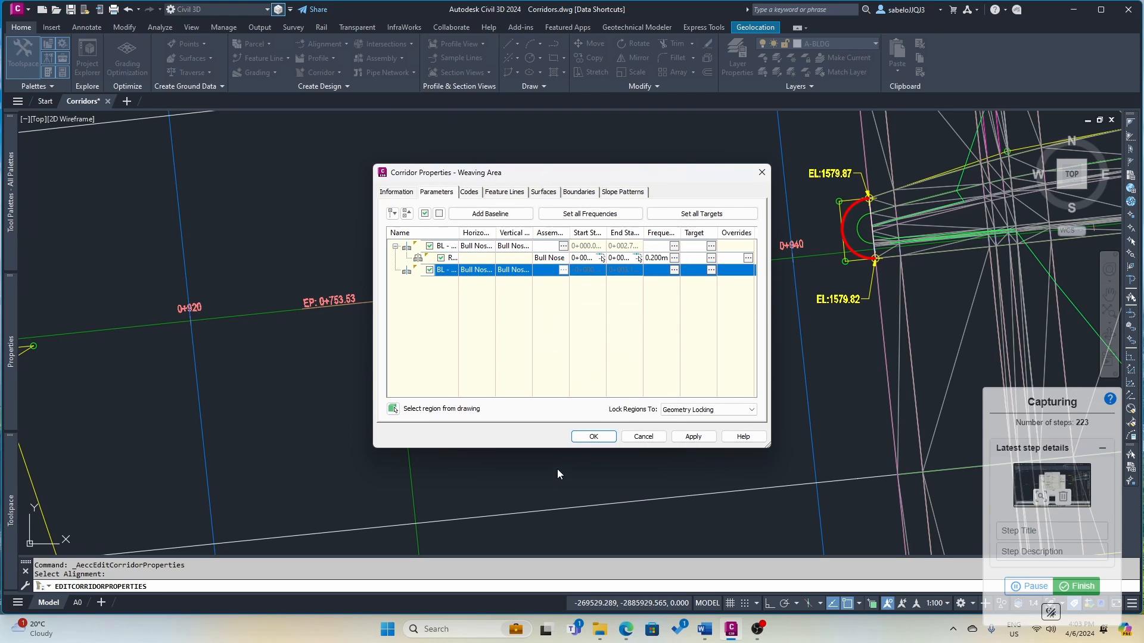
left_click(593, 437)
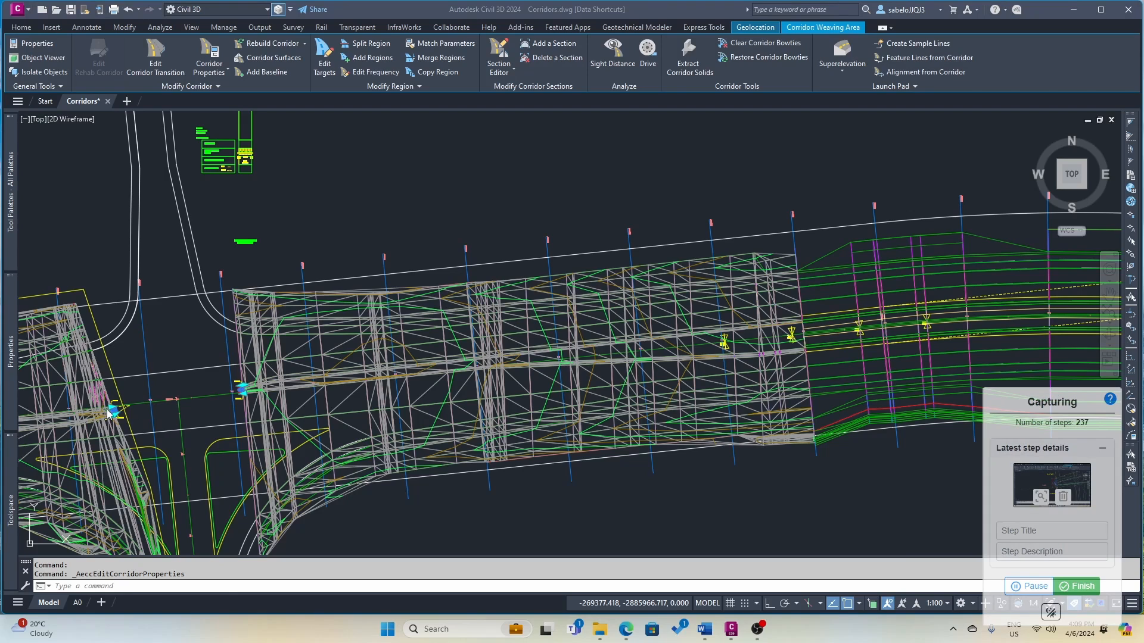
- In the Weaving Area corridor's properties, set the second bull nose region's frequency along tangents and curve increment to 0.2 m
left_click(205, 56)
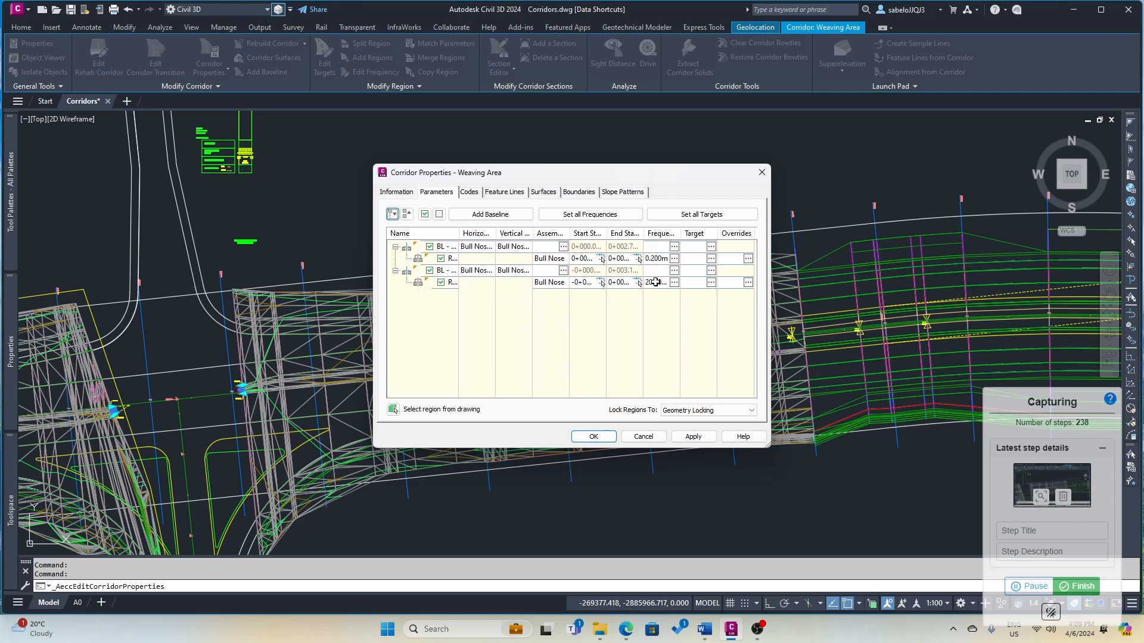
left_click(674, 283)
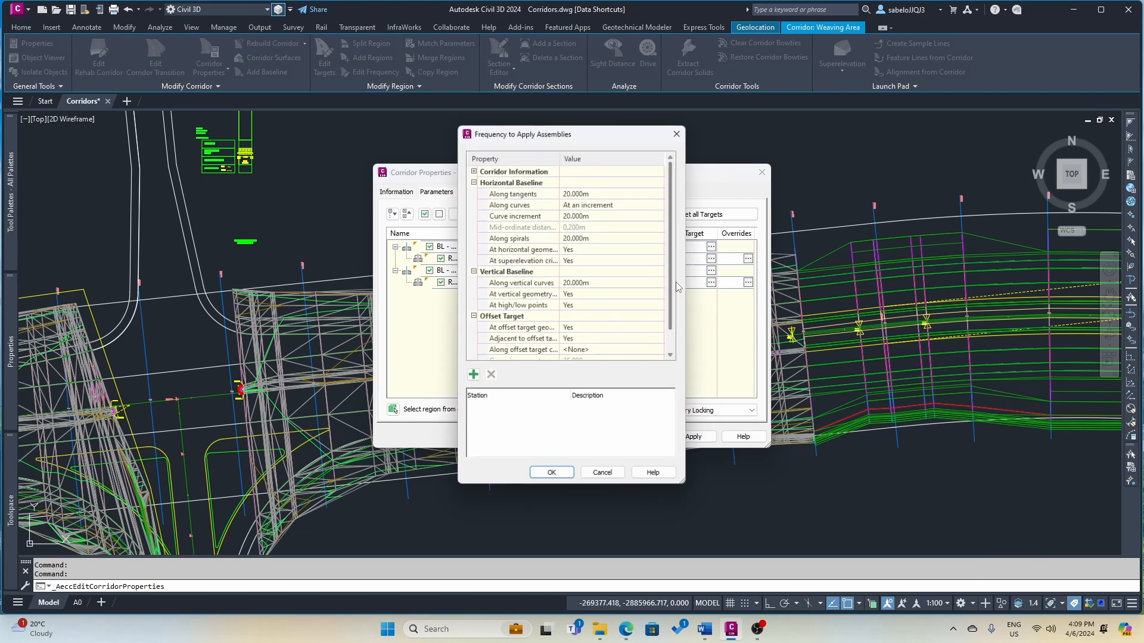
left_click(568, 192)
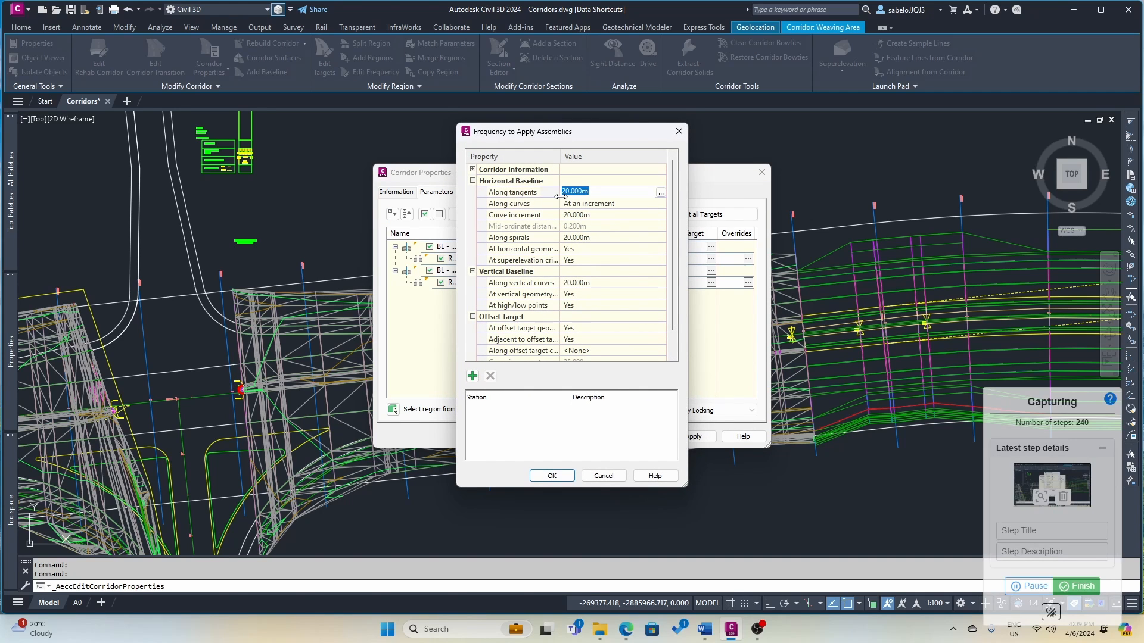
type("0.2")
left_click(569, 214)
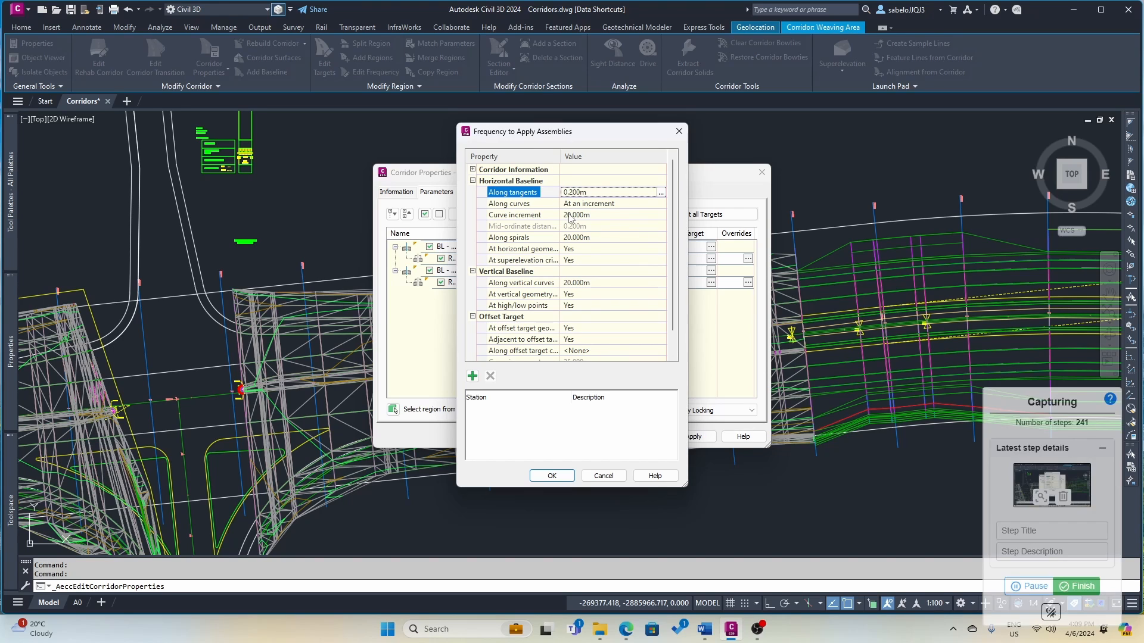
type("0.2")
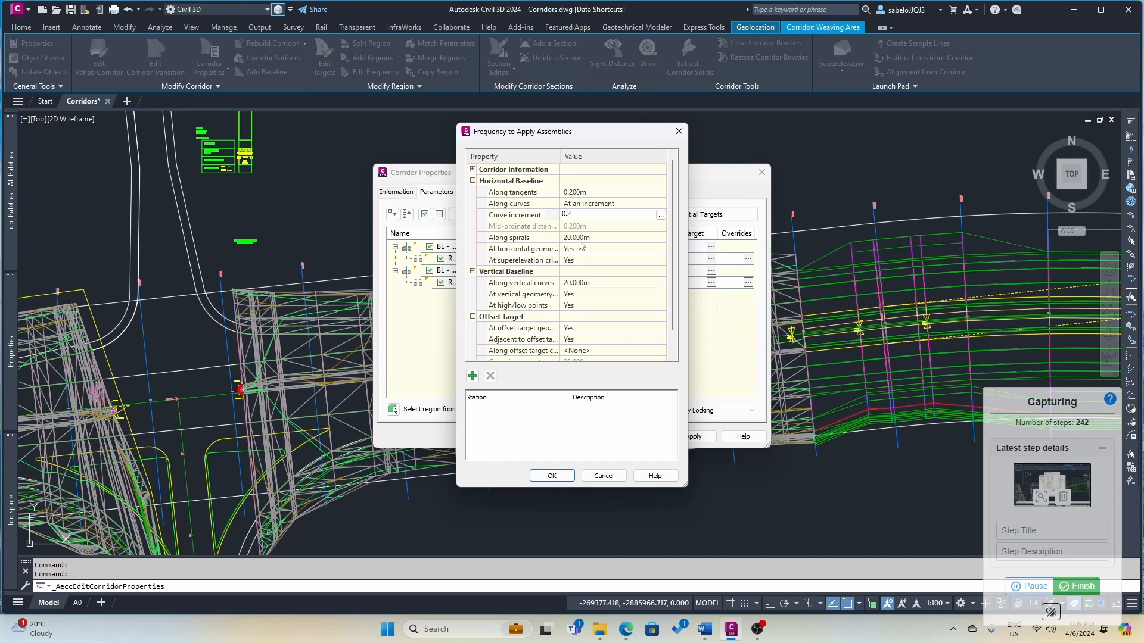
key("Return")
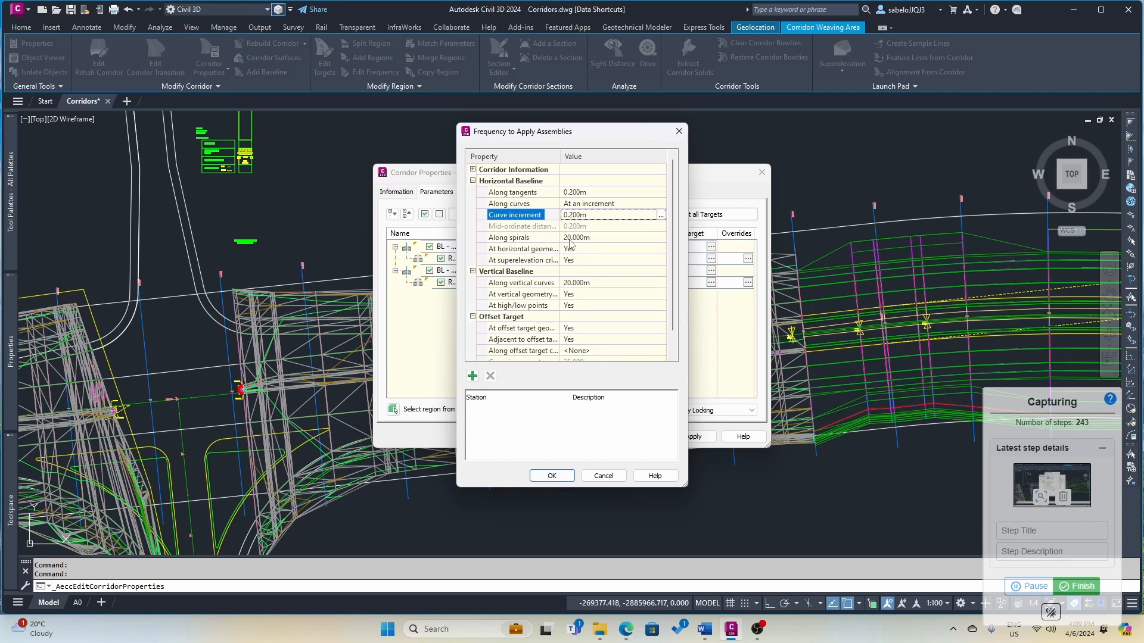
- Set the second bull nose region's frequency along spirals and vertical curves to 0.2 m and confirm the frequencies
left_click(570, 238)
type("0")
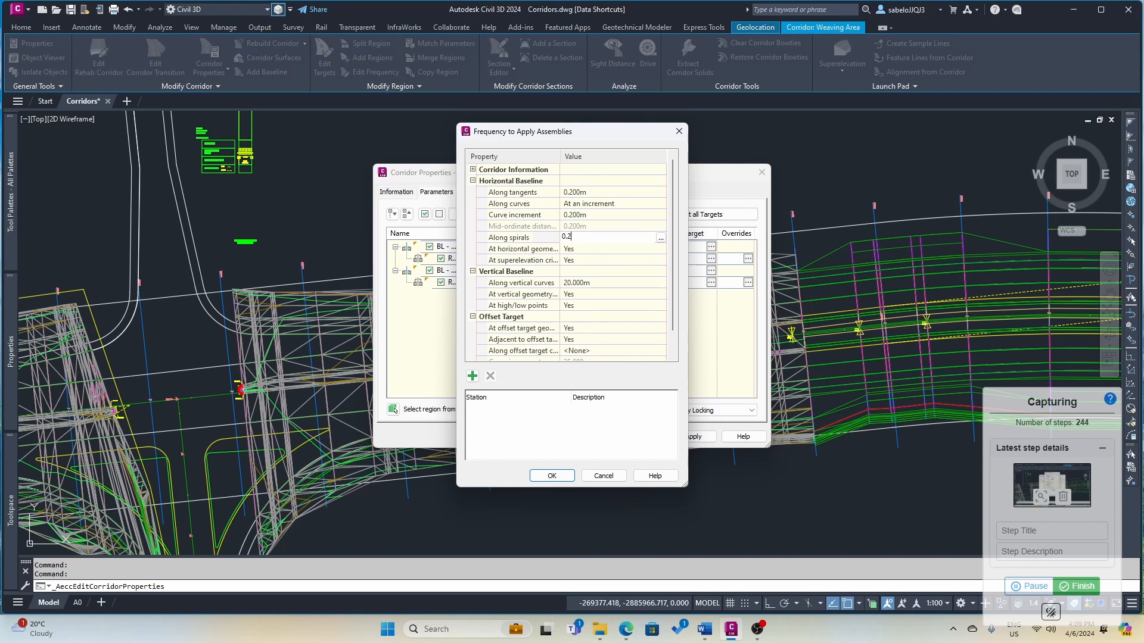
type(".2")
key("Return")
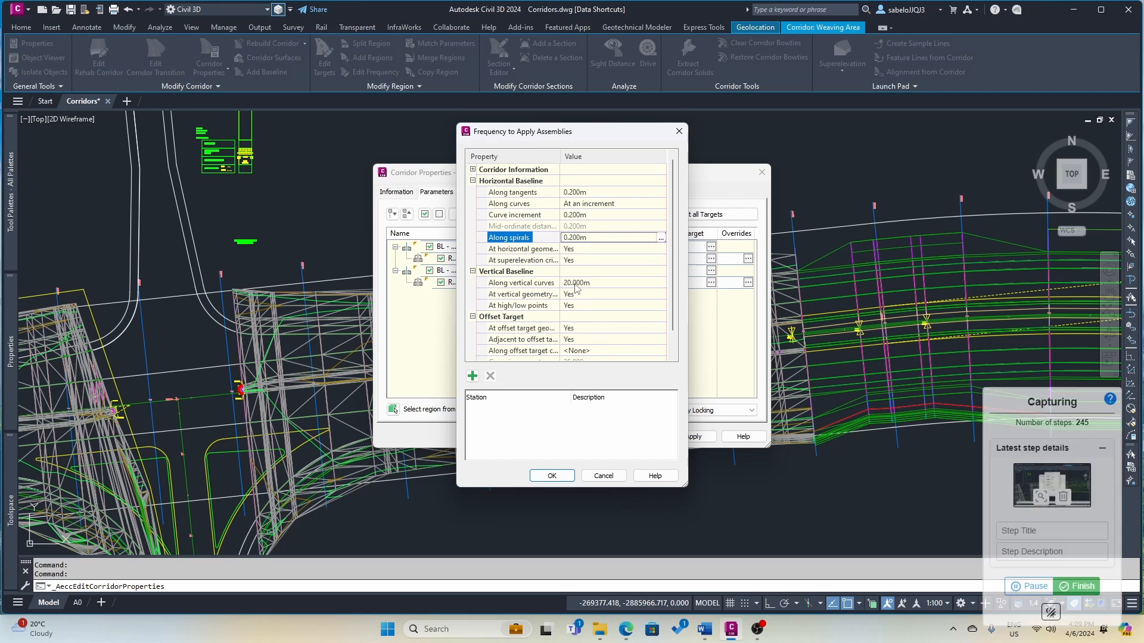
left_click(576, 284)
type("0.2")
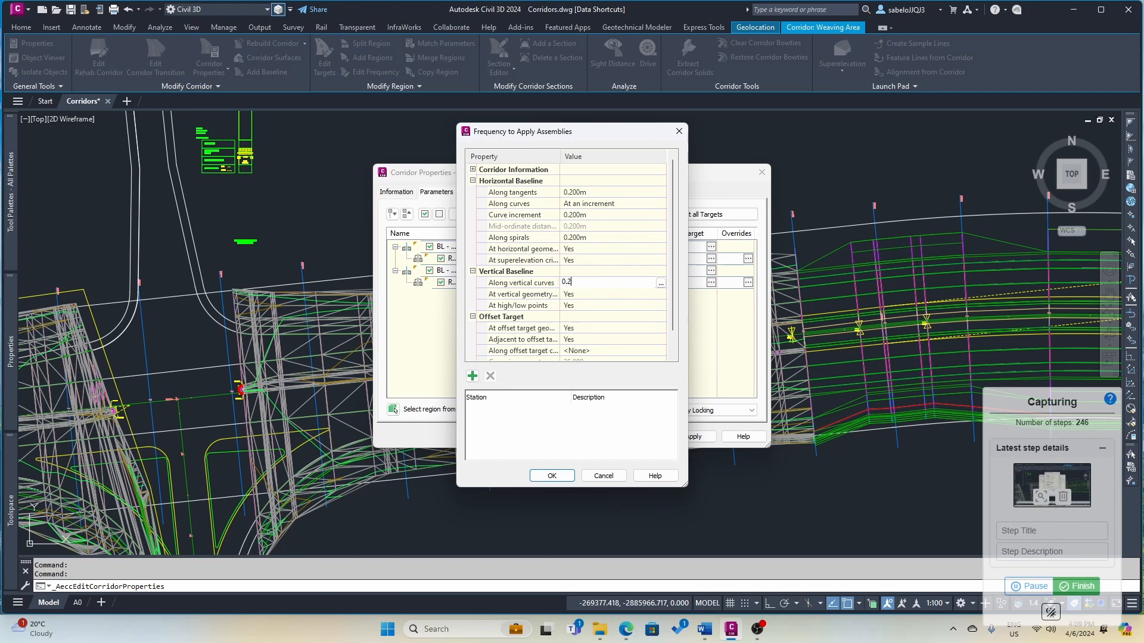
left_click(552, 475)
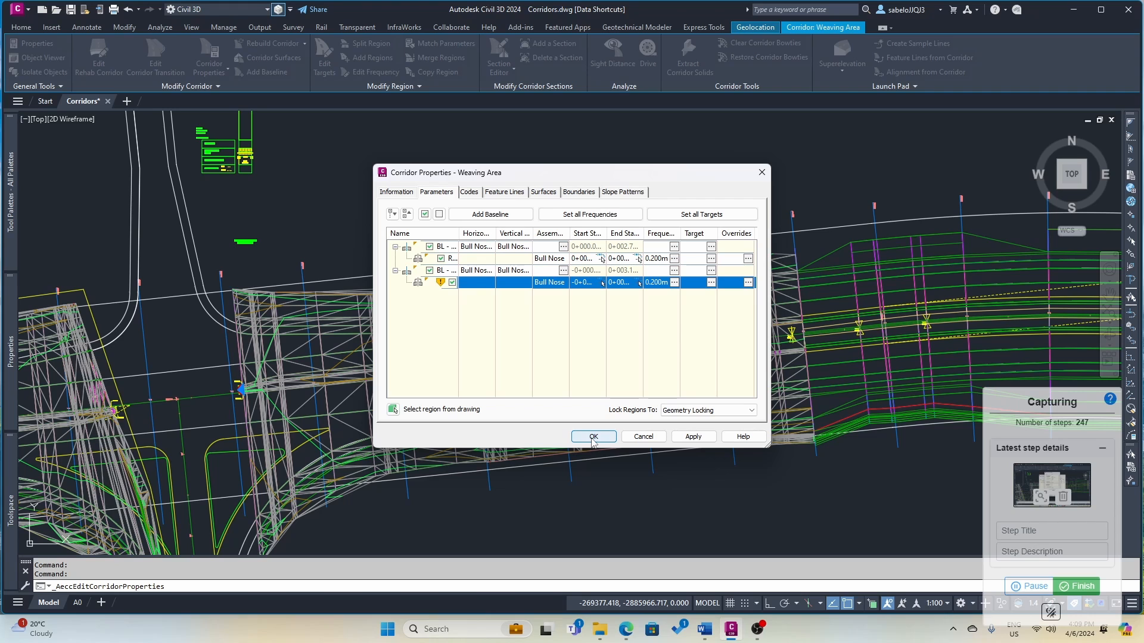
- Apply the changes by rebuilding the Weaving Area corridor, and close its properties
left_click(693, 437)
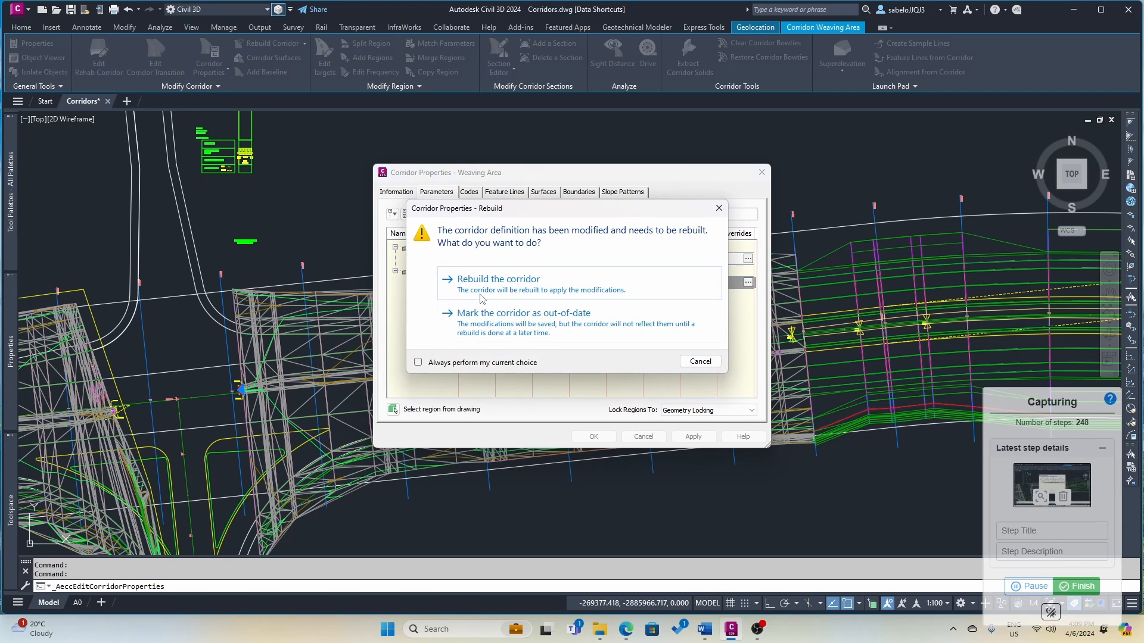
left_click(478, 285)
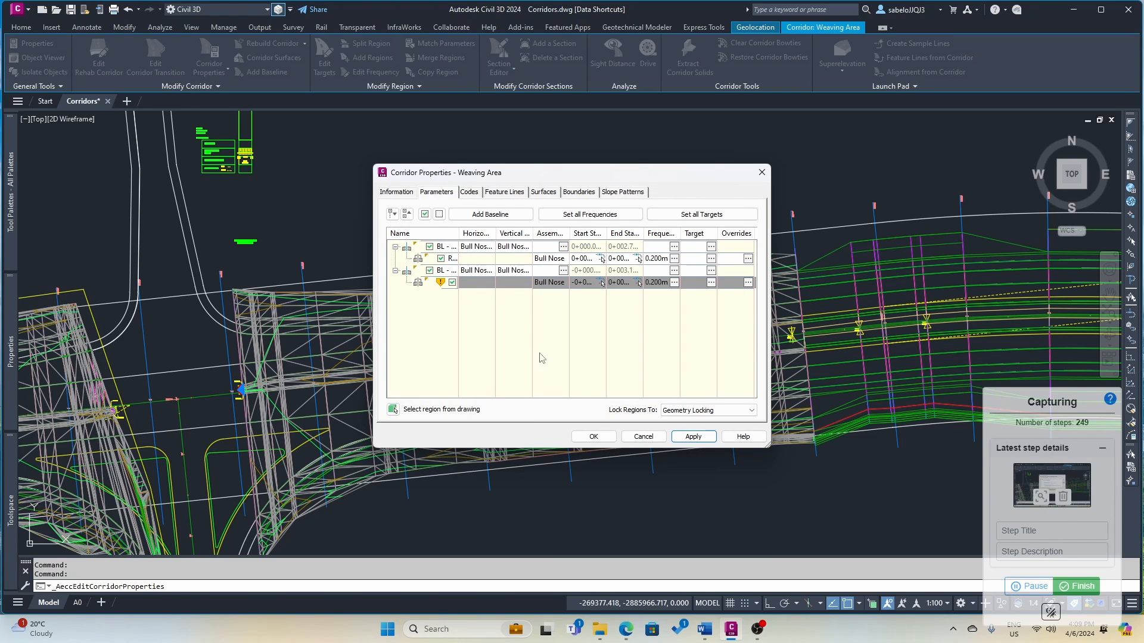
left_click(595, 437)
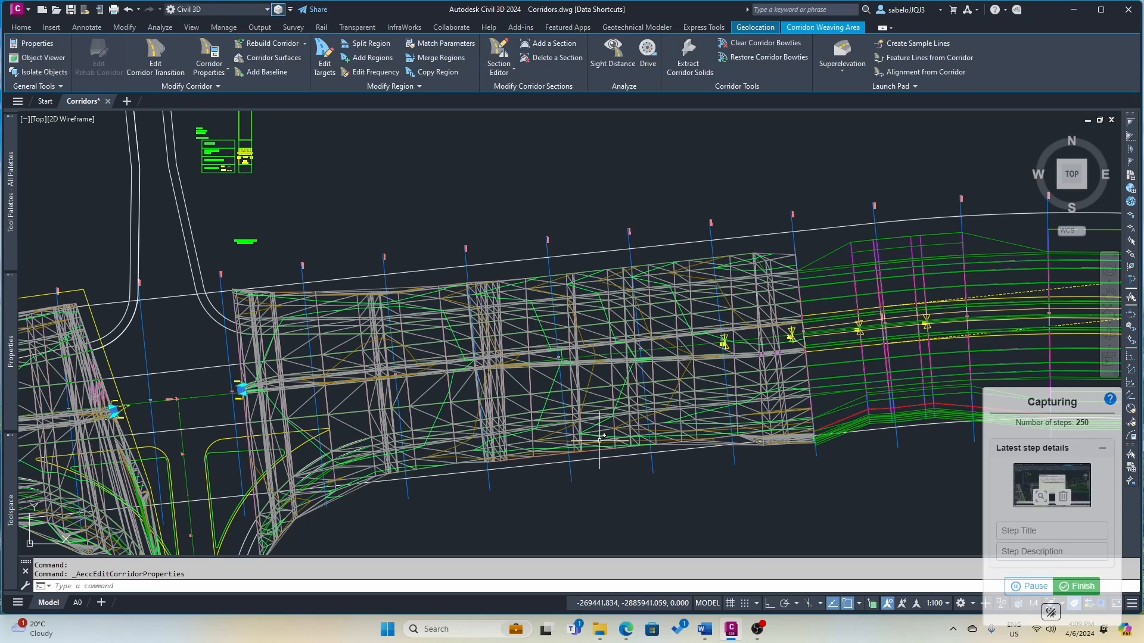
- Select the Weaving Area corridor at the bull nose near station 0+940 and open it in the Object Viewer
scroll(223, 400, "up", 6)
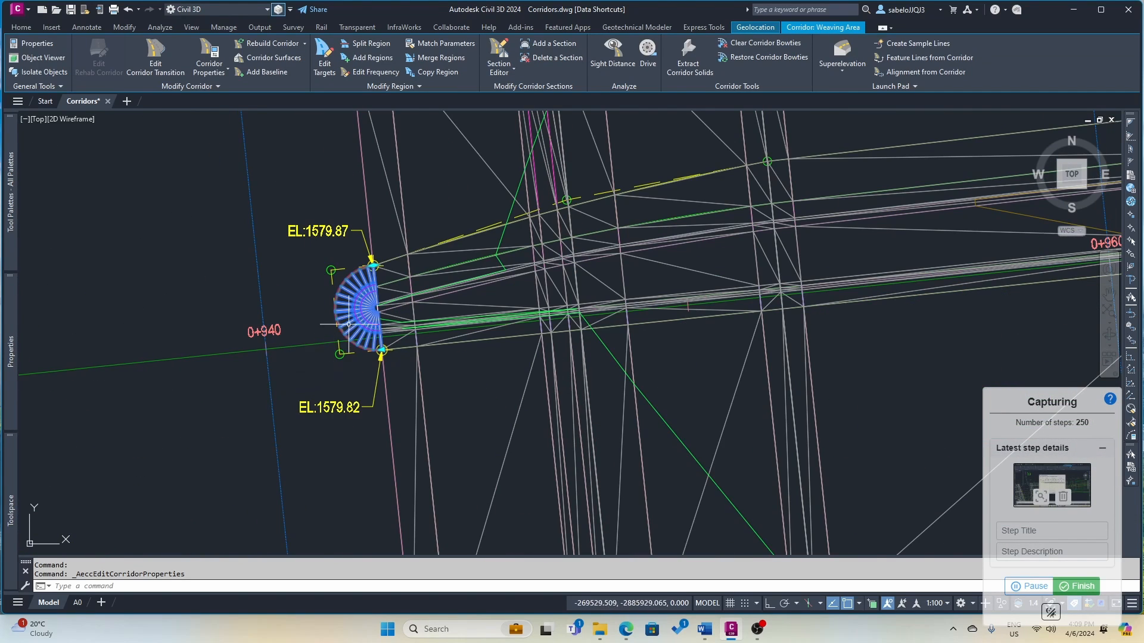
scroll(349, 324, "up", 6)
scroll(352, 321, "down", 3)
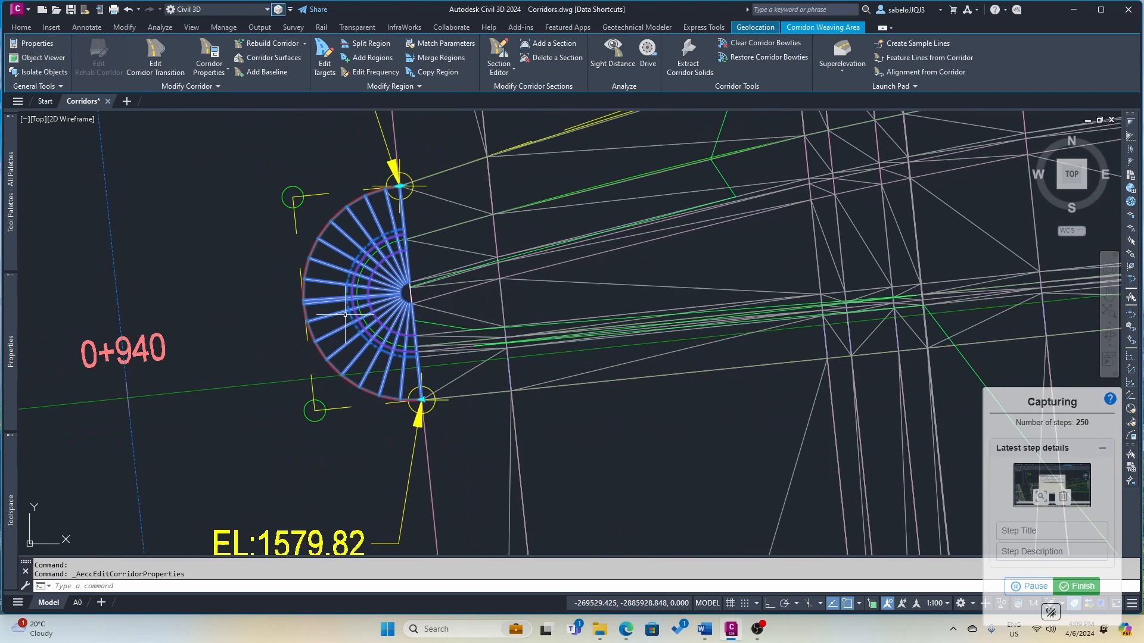
left_click(335, 267)
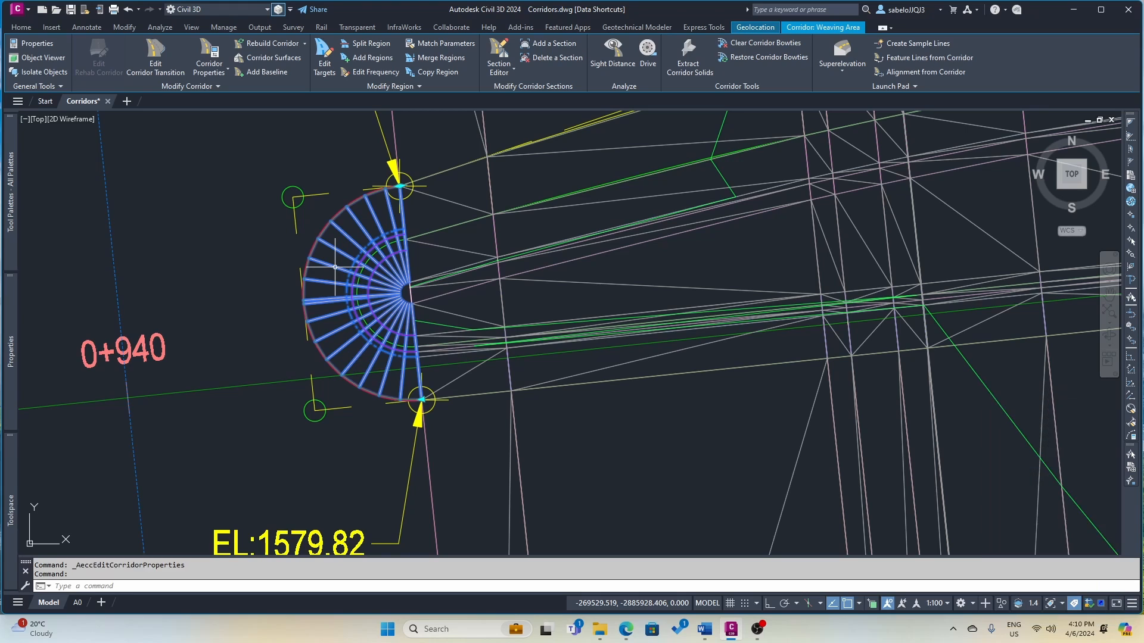
right_click(341, 270)
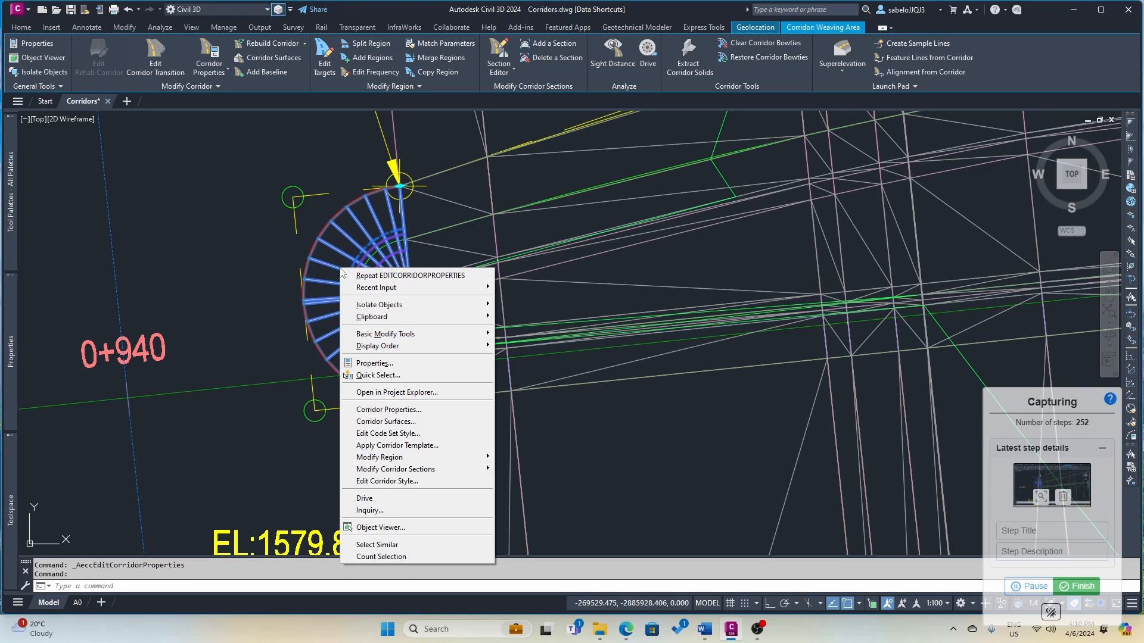
left_click(372, 527)
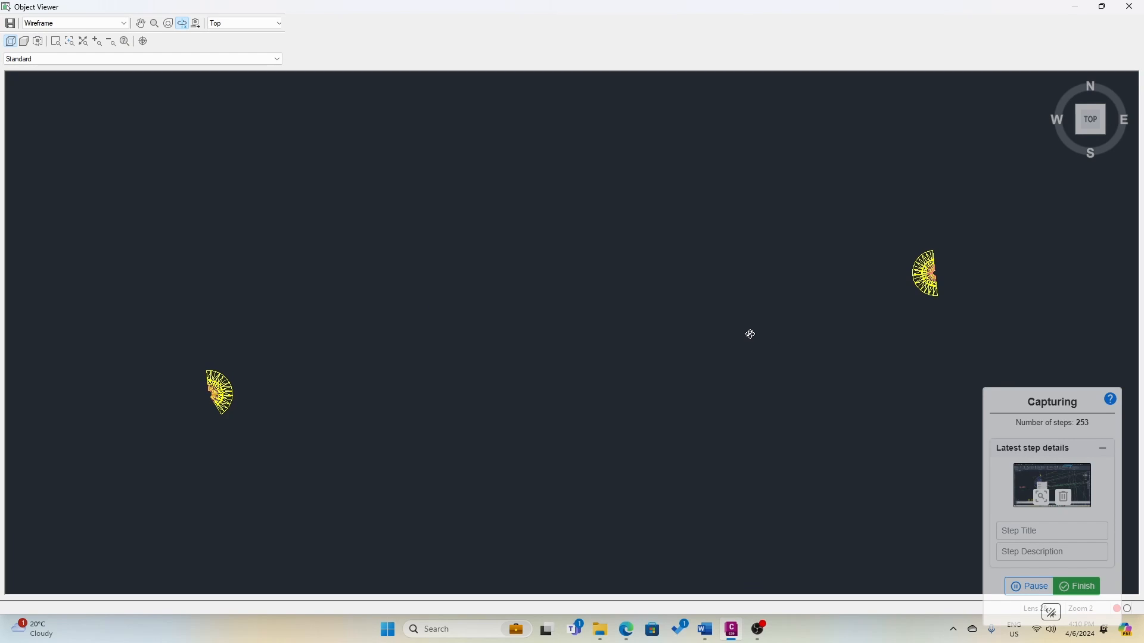
- Examine the corridor's two bull noses in the Object Viewer from above and isometrically, orbiting around one of them up close
scroll(749, 333, "down", 4)
scroll(632, 336, "up", 5)
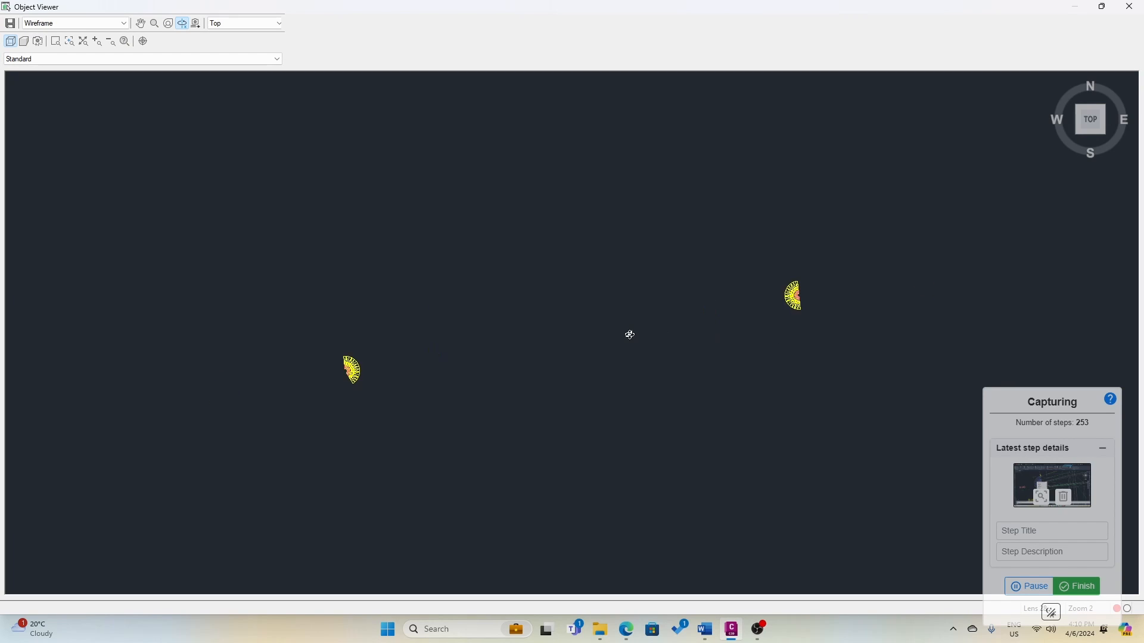
scroll(629, 334, "up", 3)
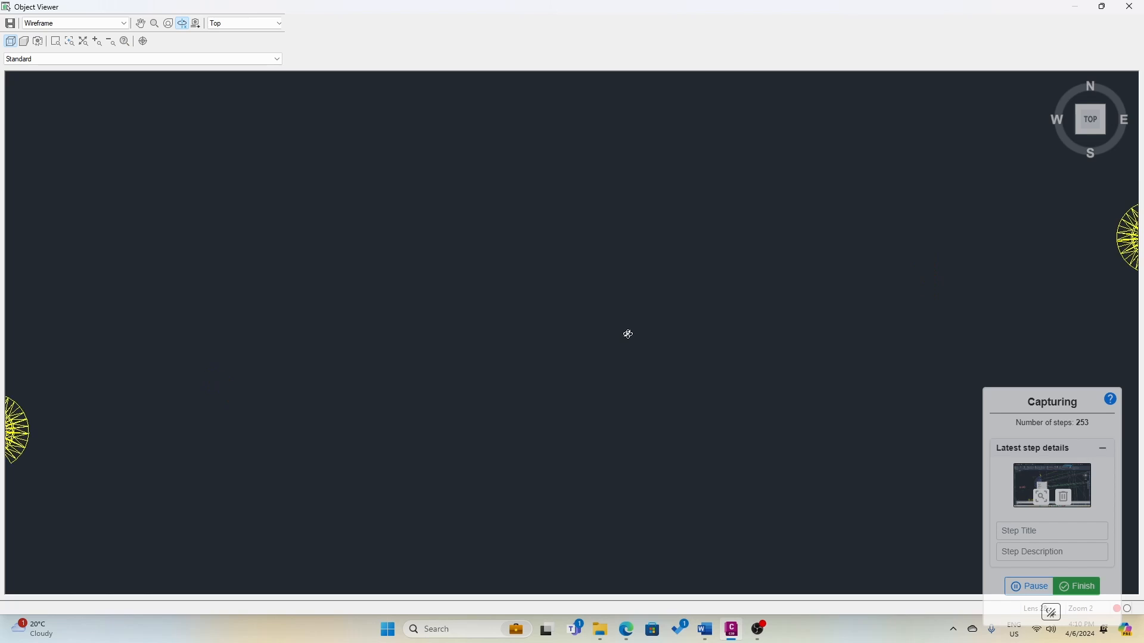
scroll(628, 332, "down", 3)
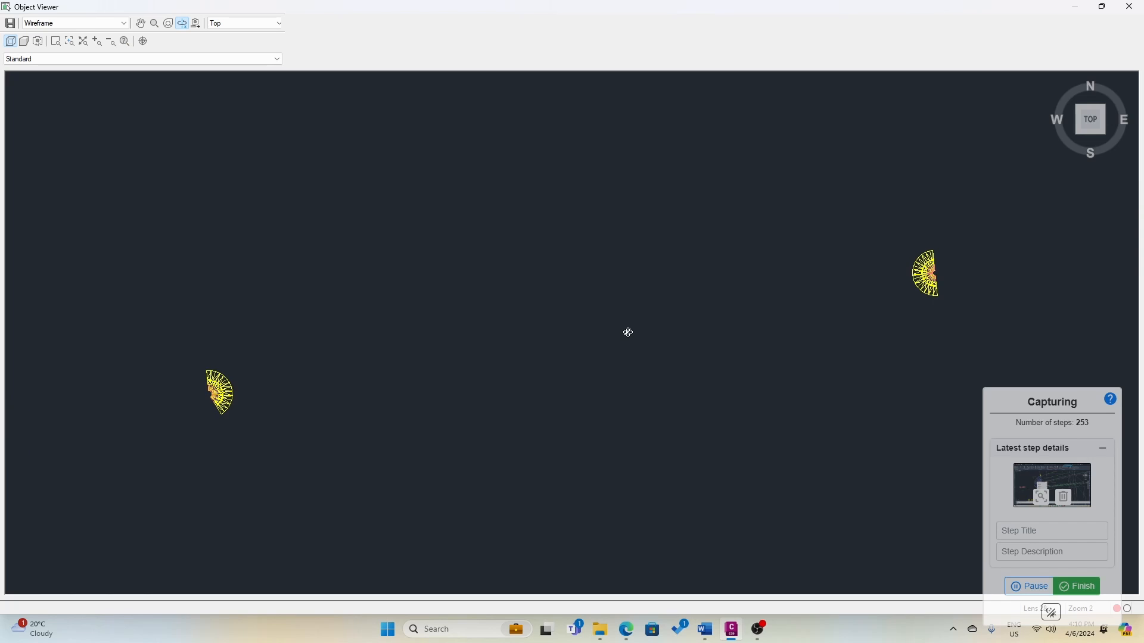
left_click(1078, 136)
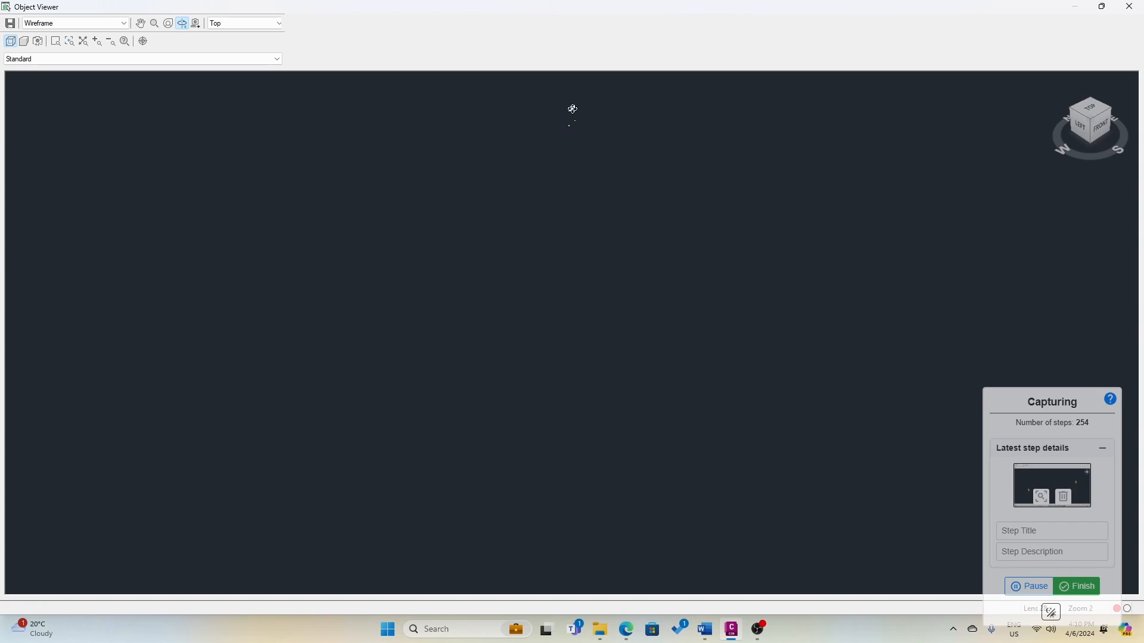
left_click(143, 25)
left_click_drag(572, 135, 520, 312)
scroll(440, 276, "up", 3)
left_click_drag(234, 185, 370, 270)
left_click_drag(153, 199, 512, 302)
scroll(420, 259, "up", 3)
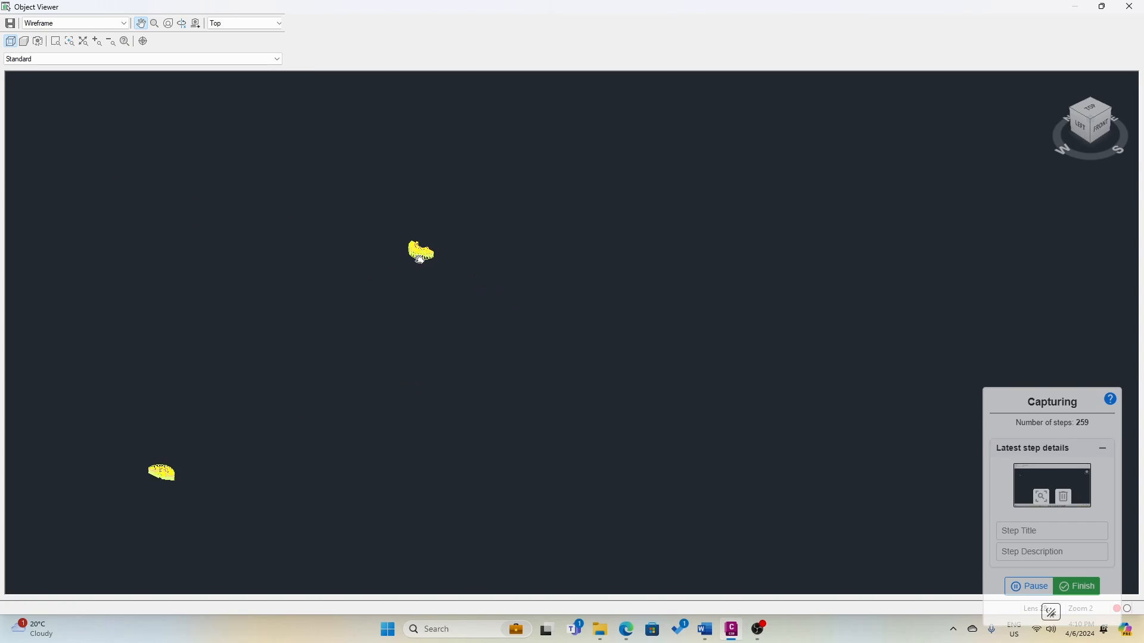
scroll(406, 250, "up", 2)
left_click_drag(362, 227, 546, 324)
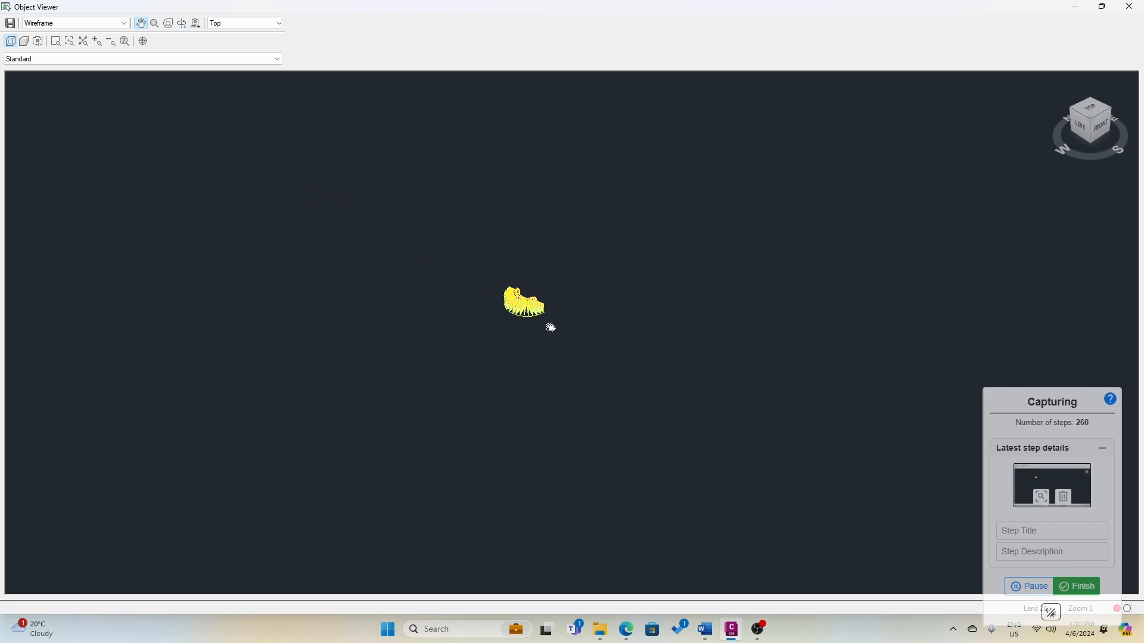
scroll(491, 296, "up", 5)
scroll(392, 199, "up", 3)
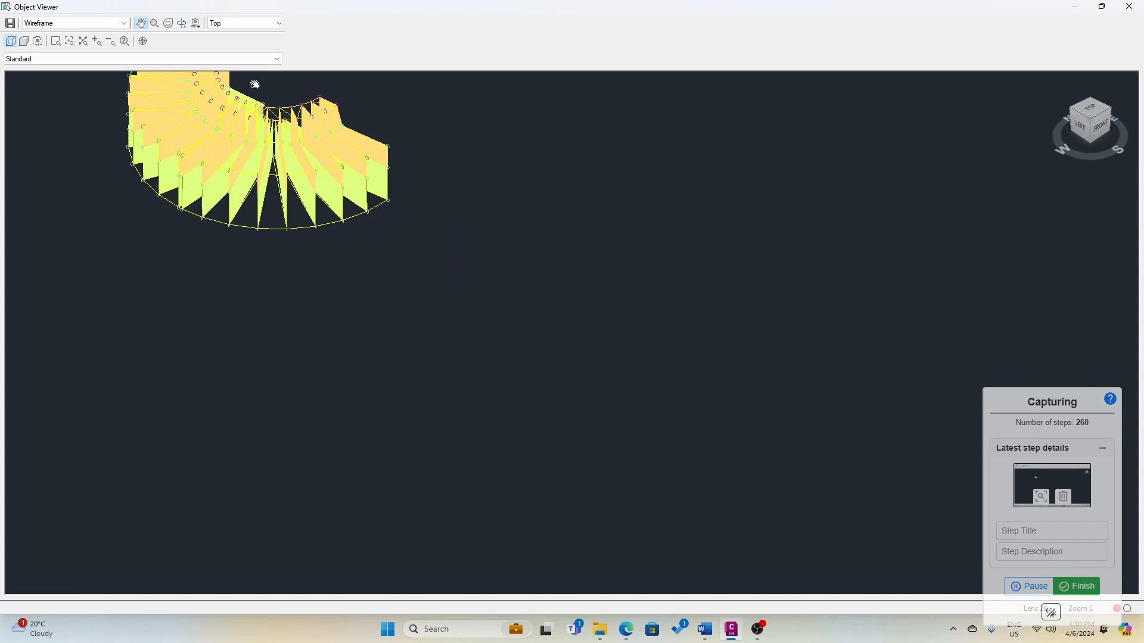
left_click(182, 23)
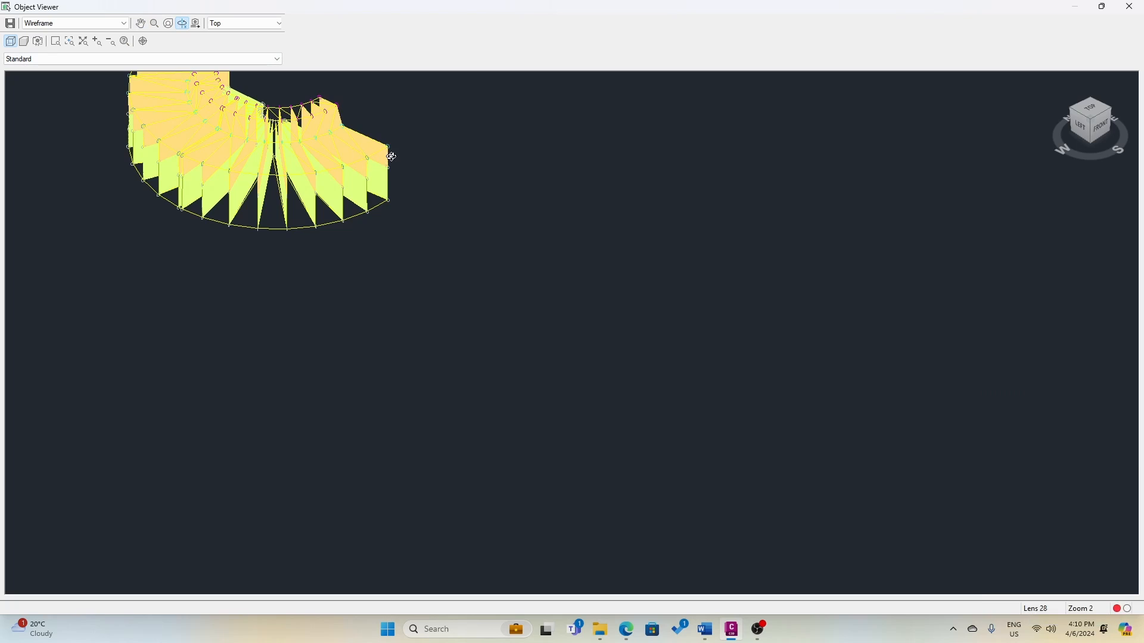
mouse_move(391, 156)
left_mouse_down()
mouse_move(386, 186)
mouse_move(354, 189)
mouse_move(382, 158)
mouse_move(400, 168)
mouse_move(360, 143)
mouse_move(455, 173)
mouse_move(396, 189)
mouse_move(377, 247)
left_mouse_up()
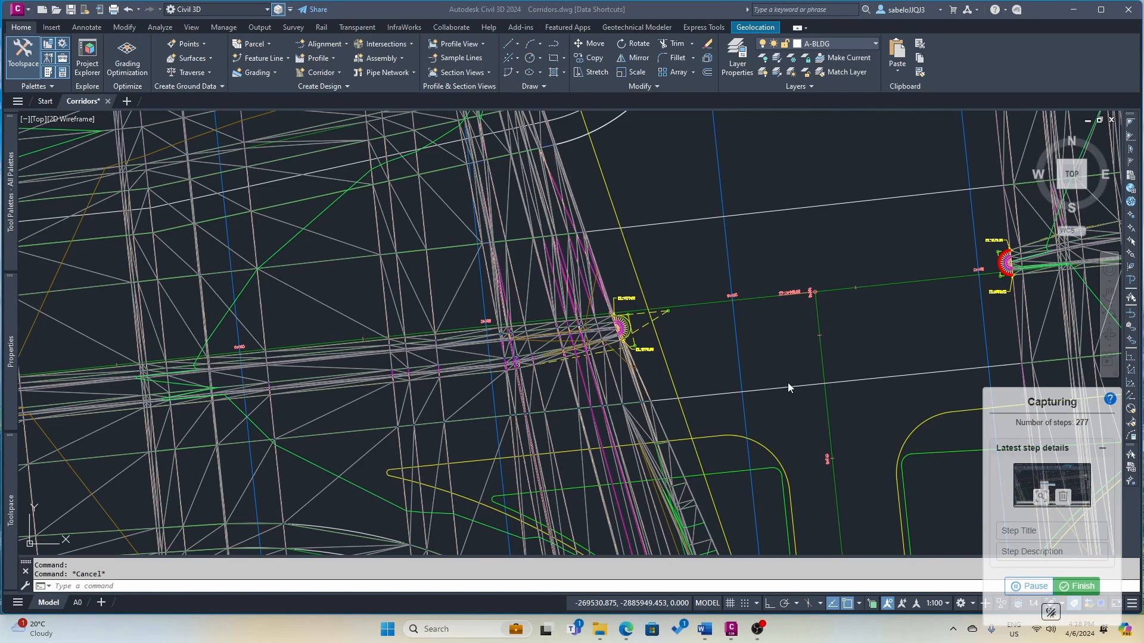
- Isolate the Weaving Area corridor in the drawing so that all other objects are hidden
left_click(622, 328)
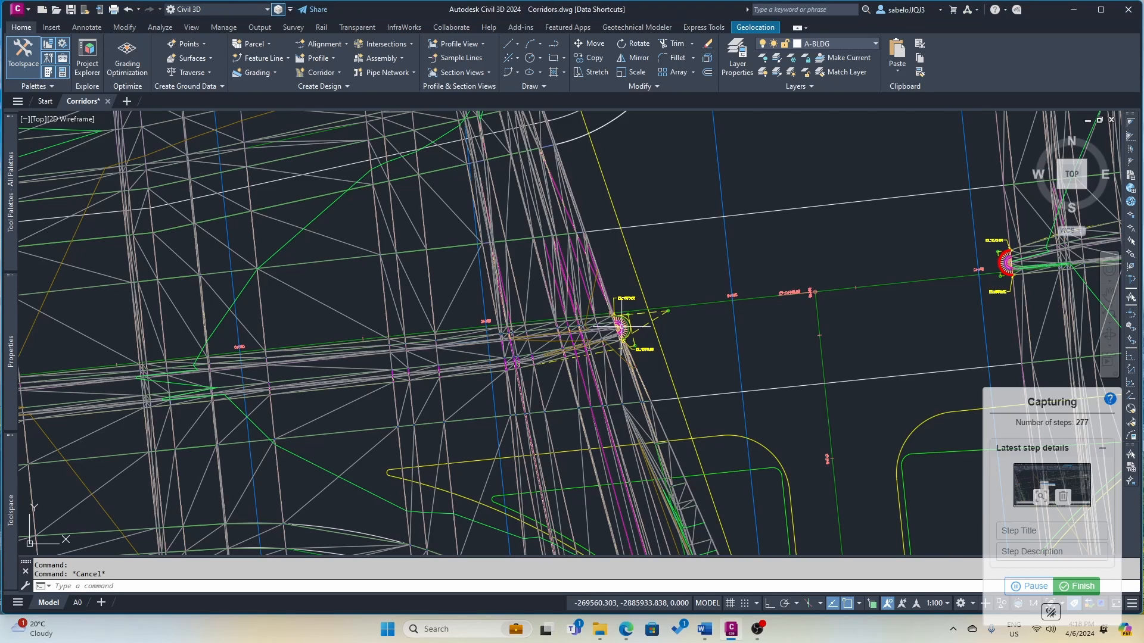
right_click(623, 324)
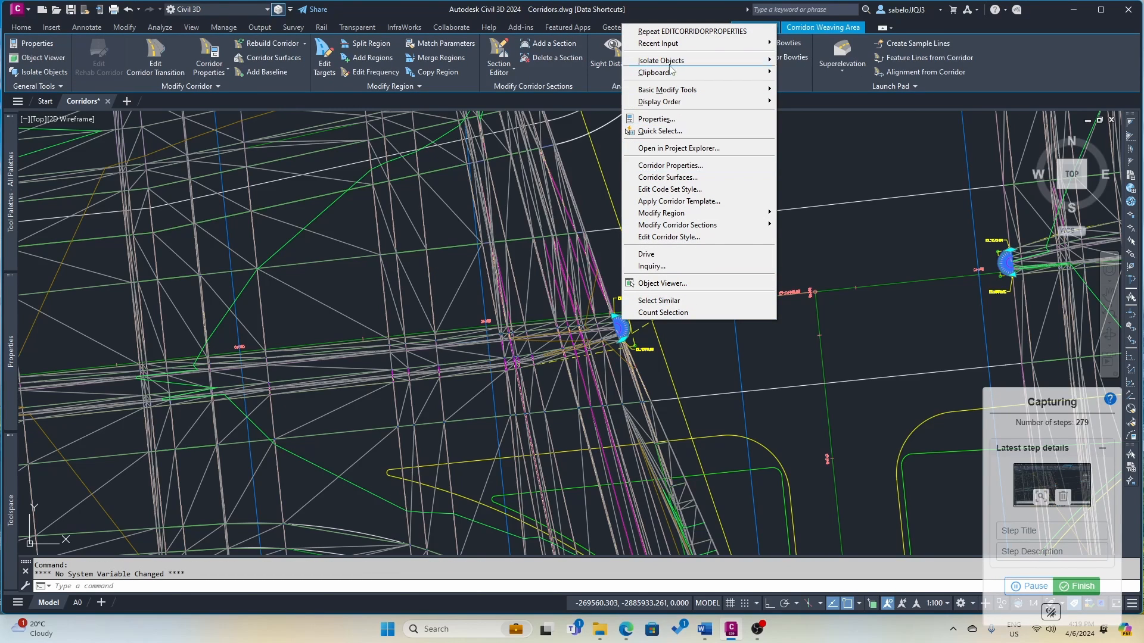
mouse_move(670, 67)
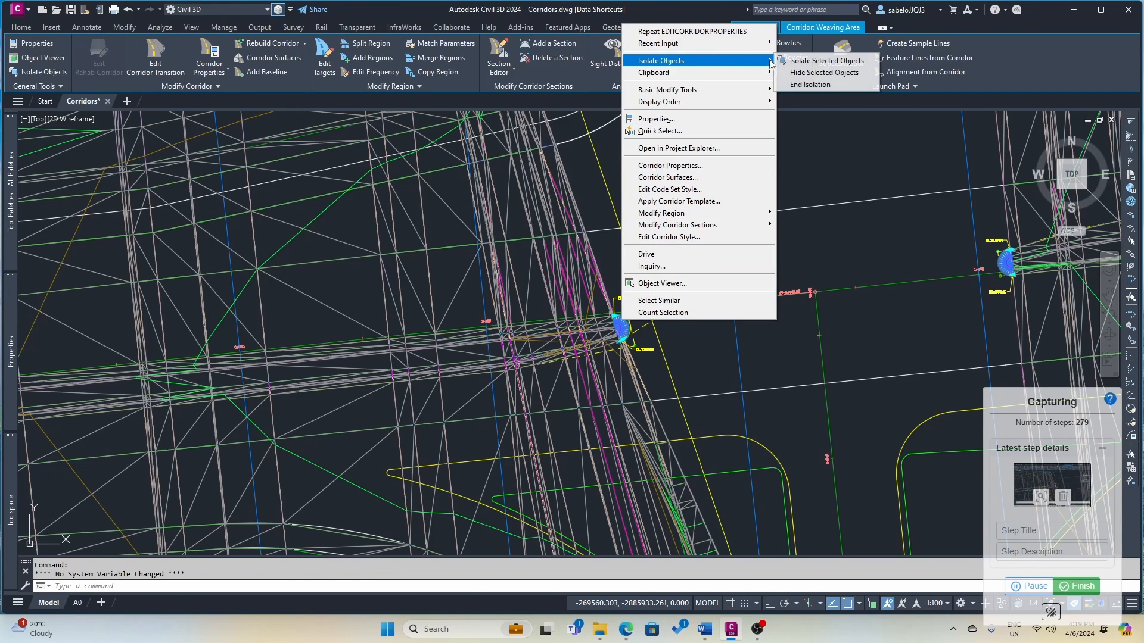
left_click(795, 61)
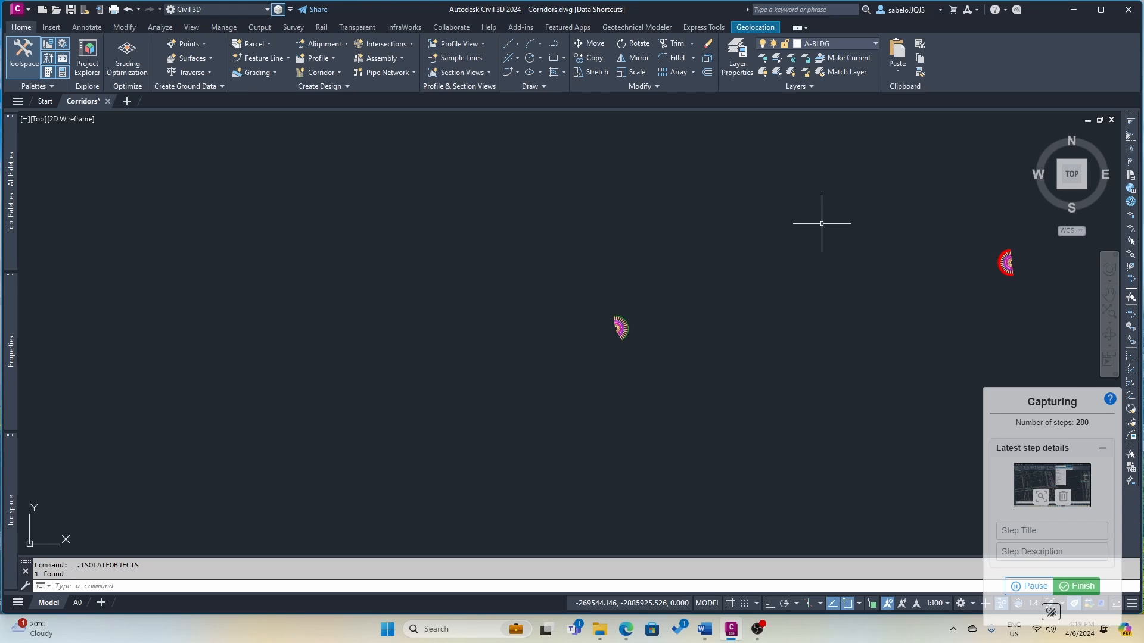
- Examine both isolated bull noses up close in the SE Isometric view
left_click(1084, 191)
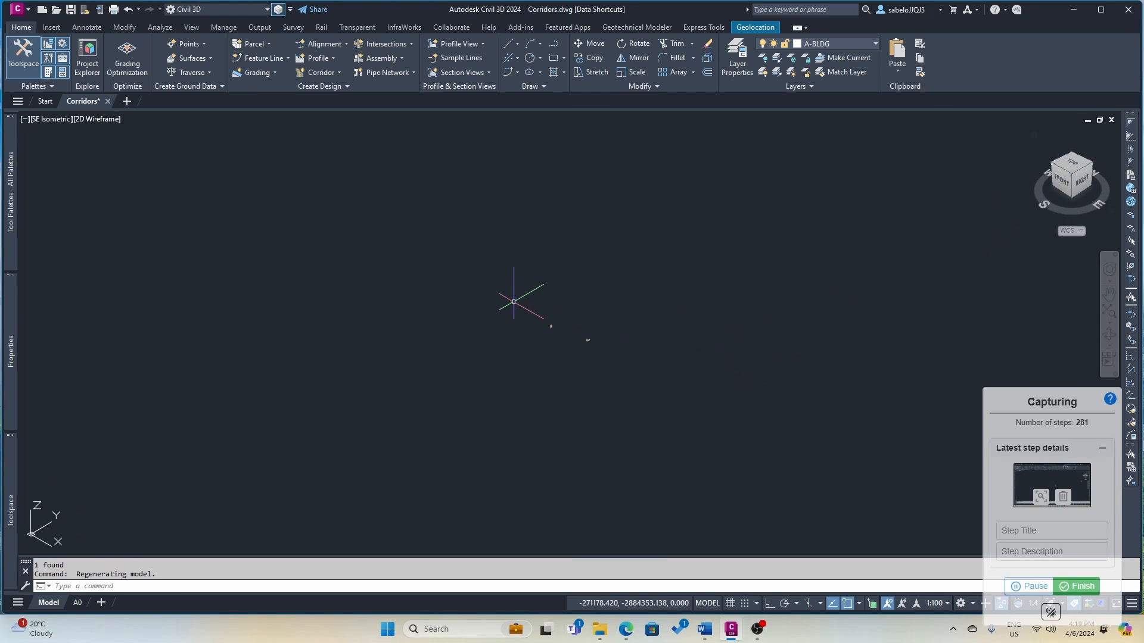
scroll(554, 327, "up", 4)
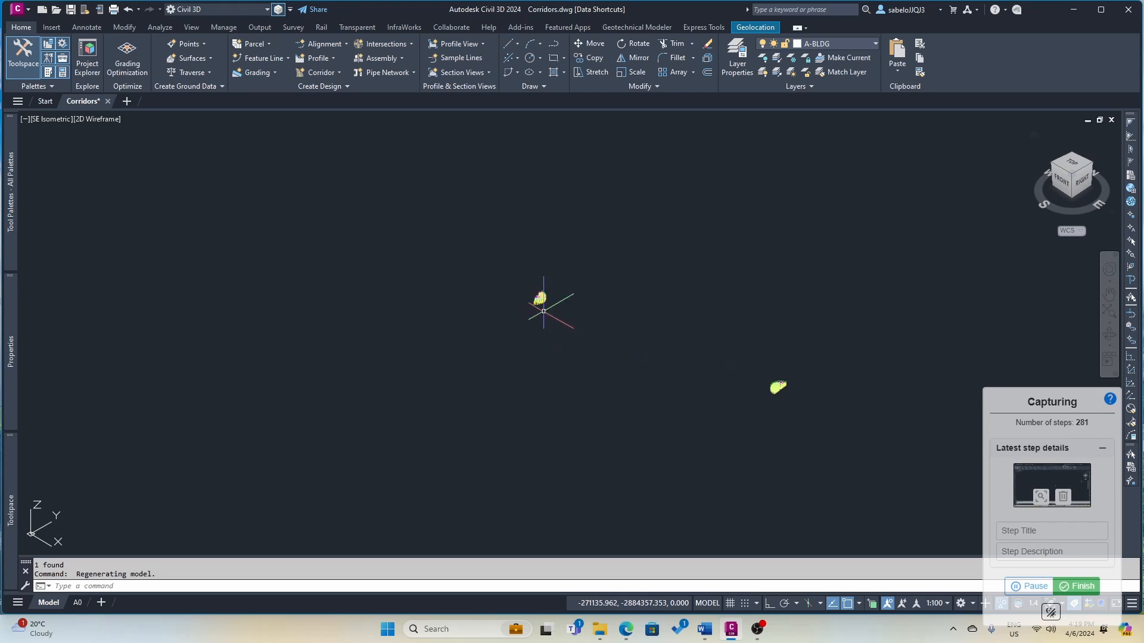
scroll(544, 304, "up", 5)
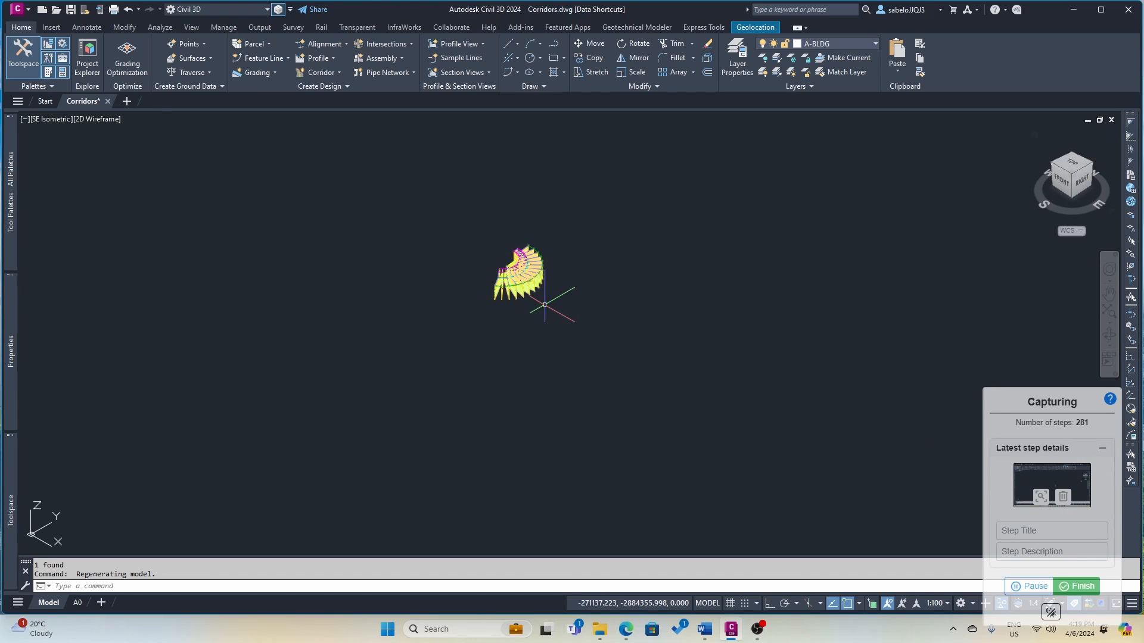
scroll(541, 299, "up", 2)
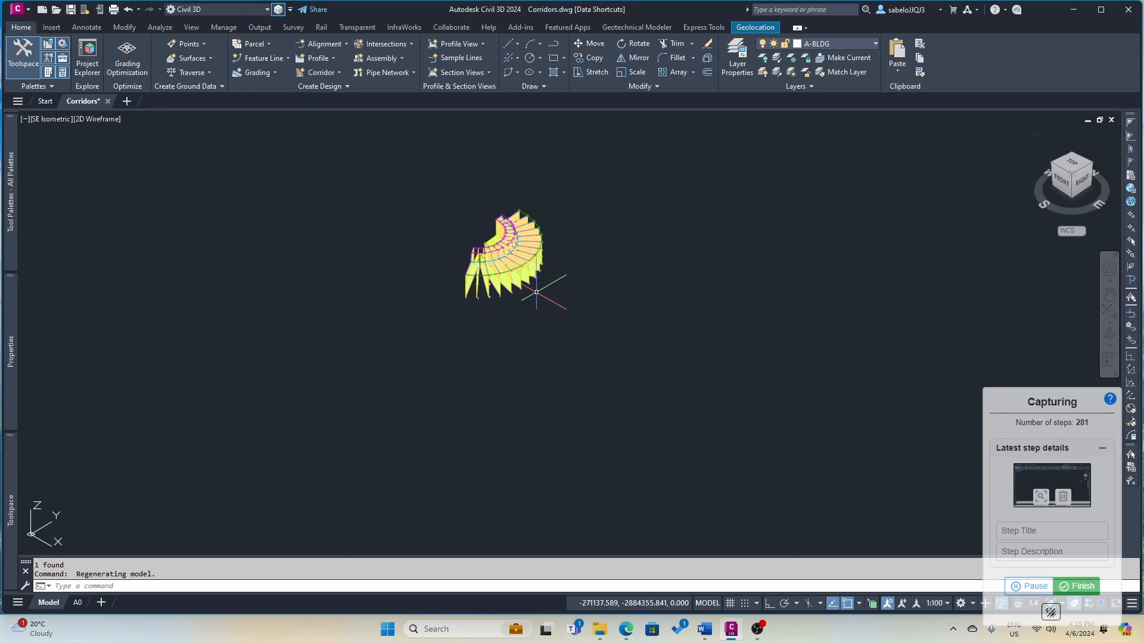
scroll(537, 292, "down", 7)
scroll(555, 301, "up", 2)
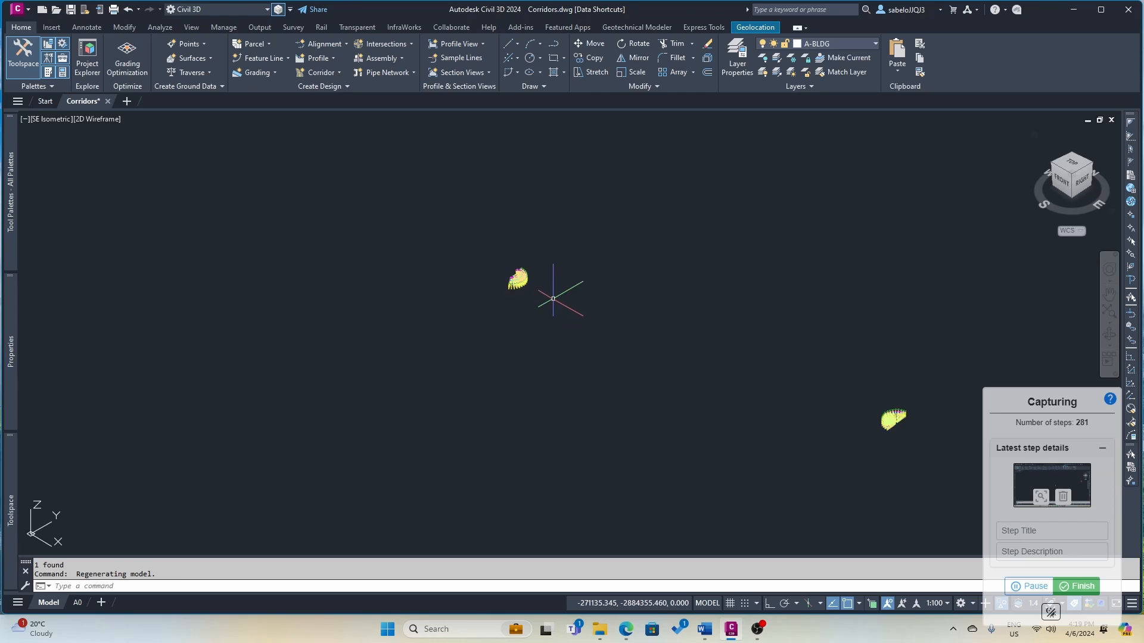
scroll(528, 286, "up", 5)
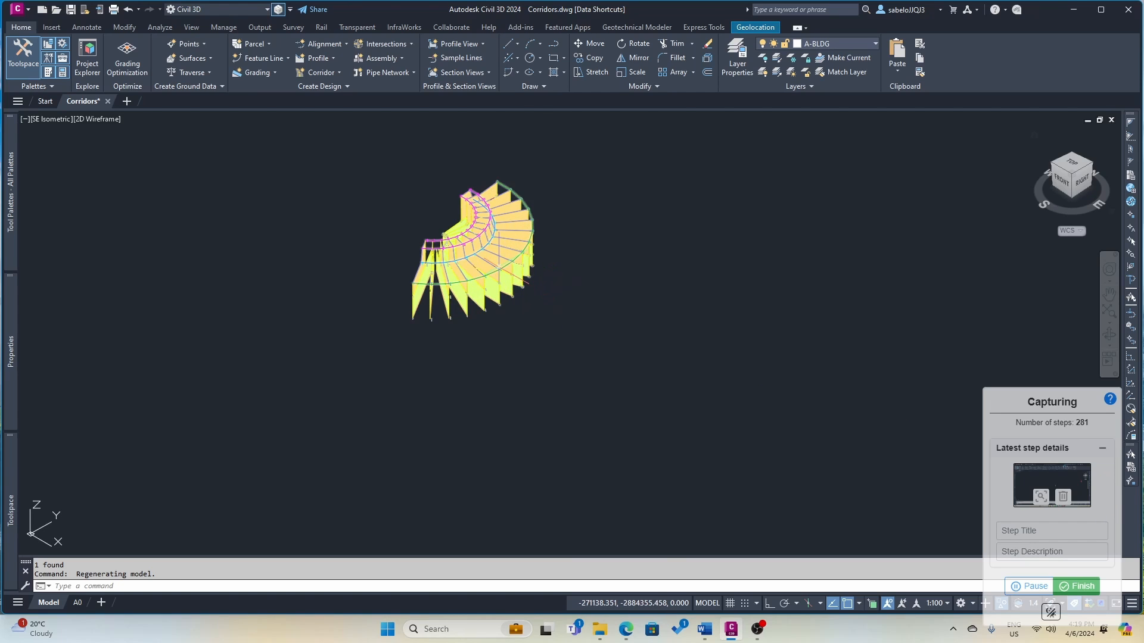
scroll(499, 267, "up", 4)
scroll(498, 268, "down", 15)
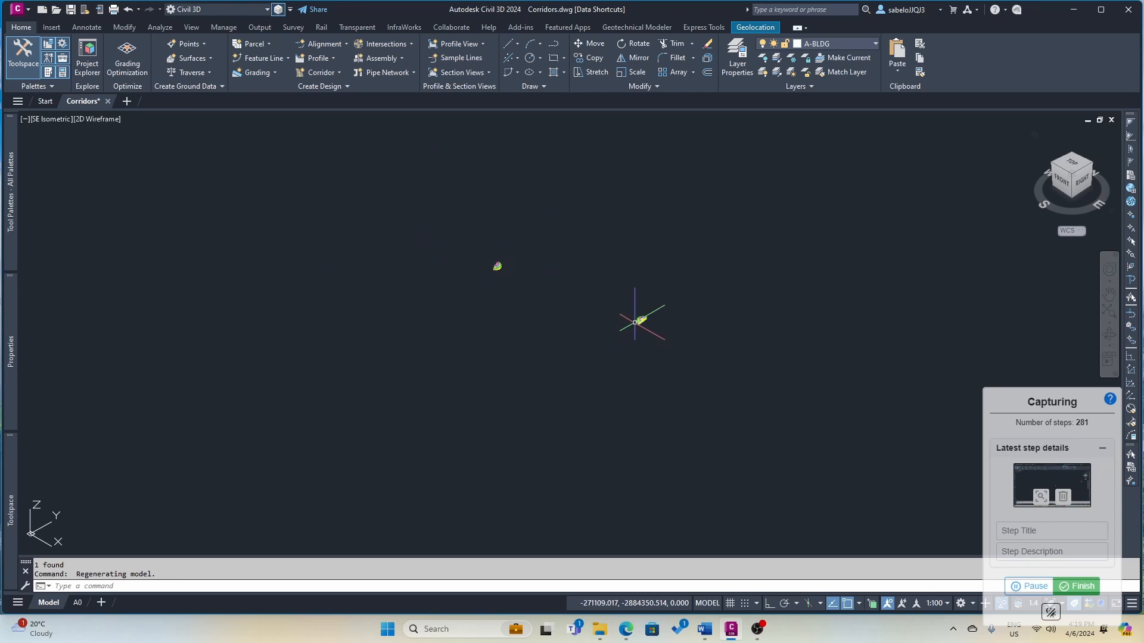
scroll(638, 322, "up", 10)
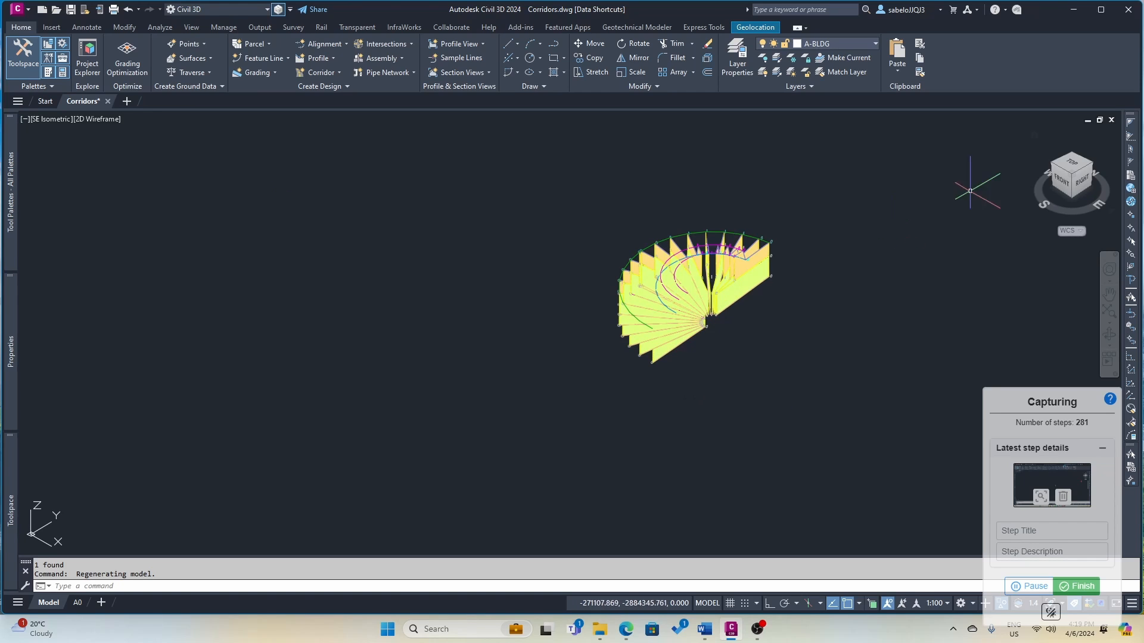
- Examine the sections and feature lines of one bull nose in the NE Isometric view
left_click(1092, 170)
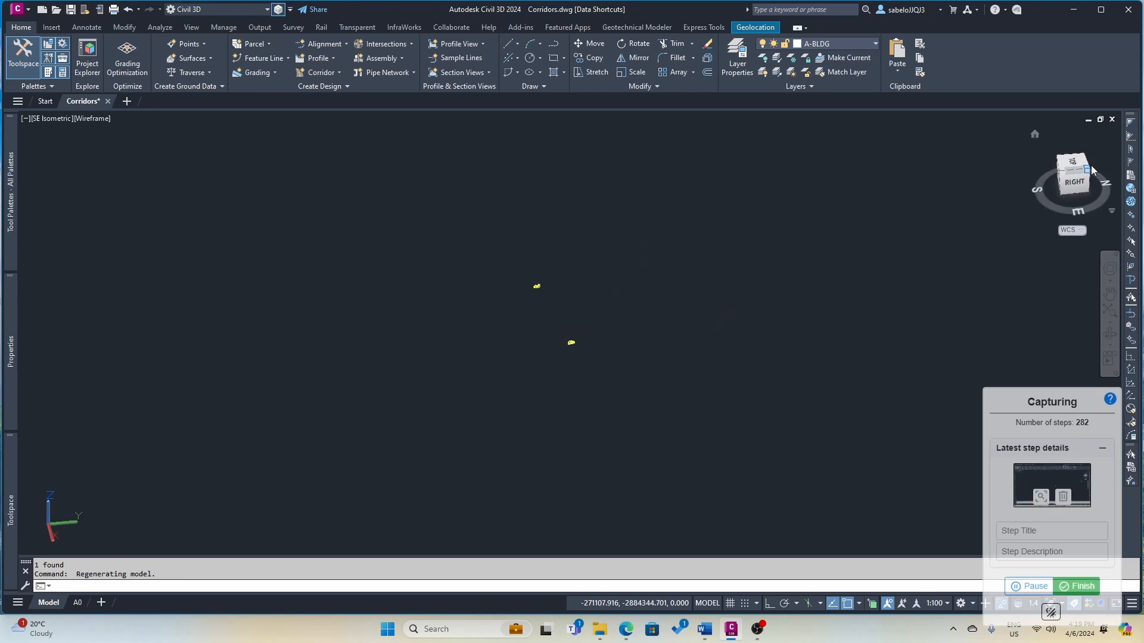
scroll(553, 334, "up", 8)
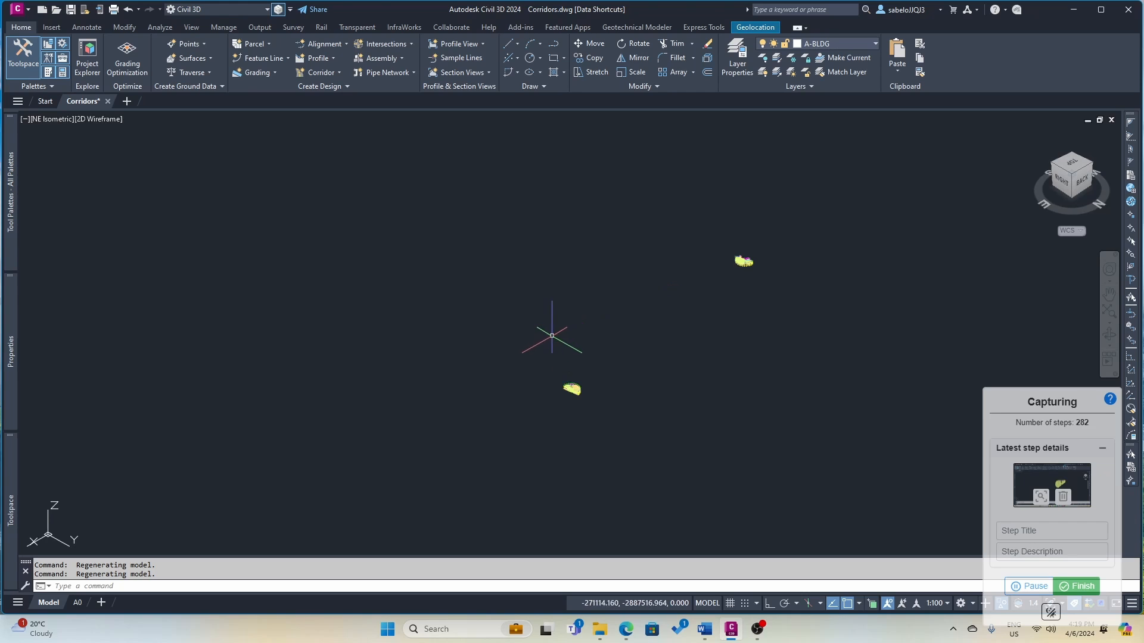
scroll(592, 401, "up", 6)
scroll(534, 365, "up", 8)
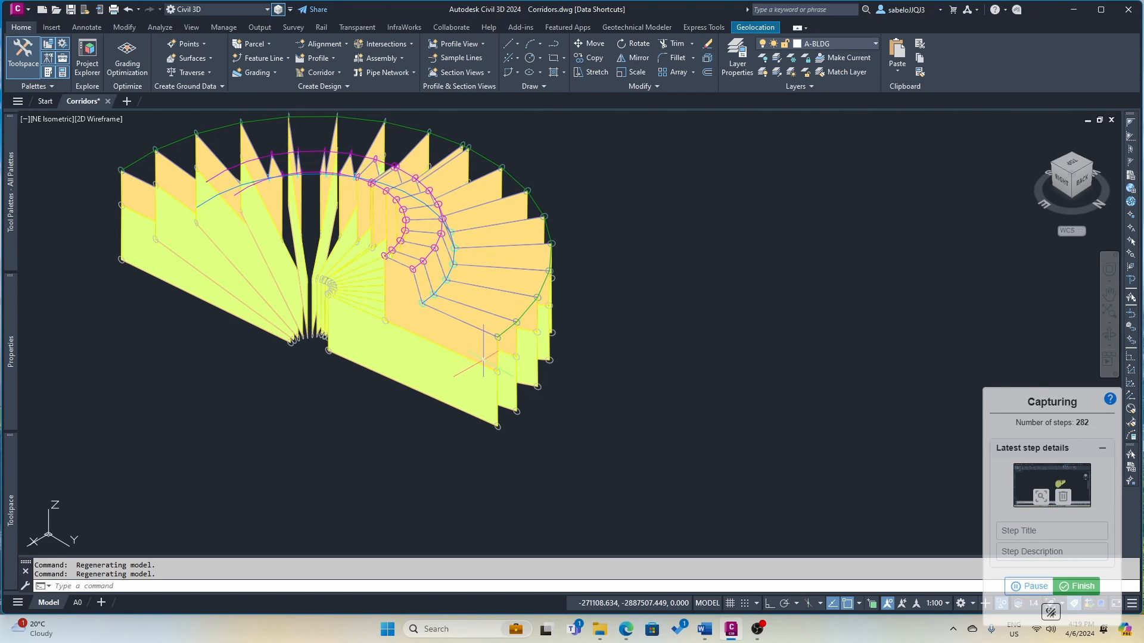
left_click(482, 361)
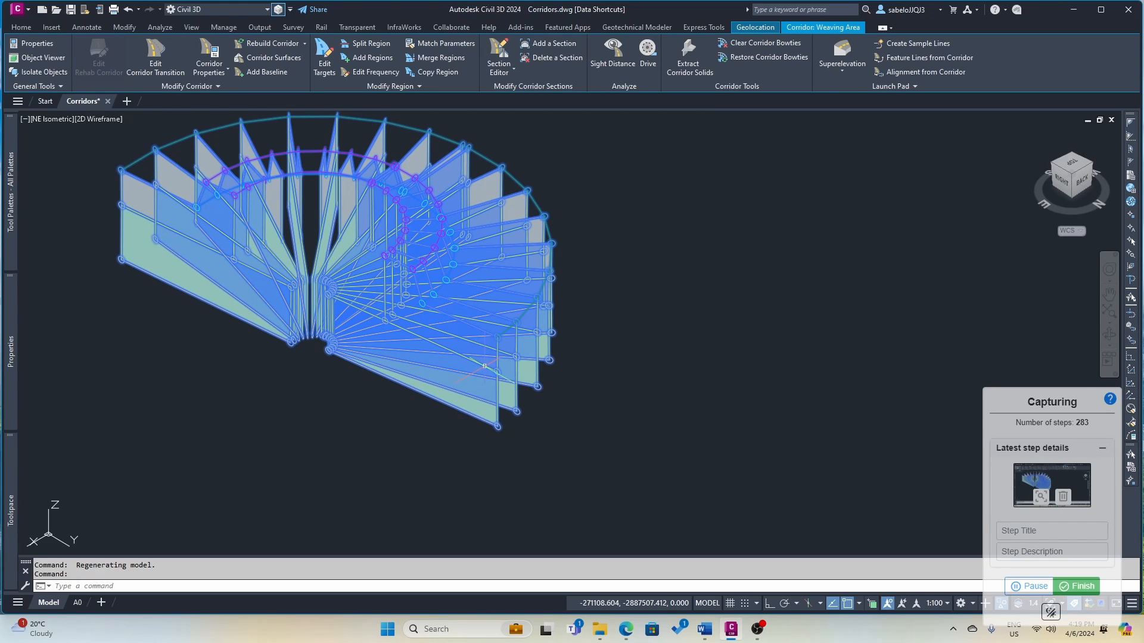
key("Escape")
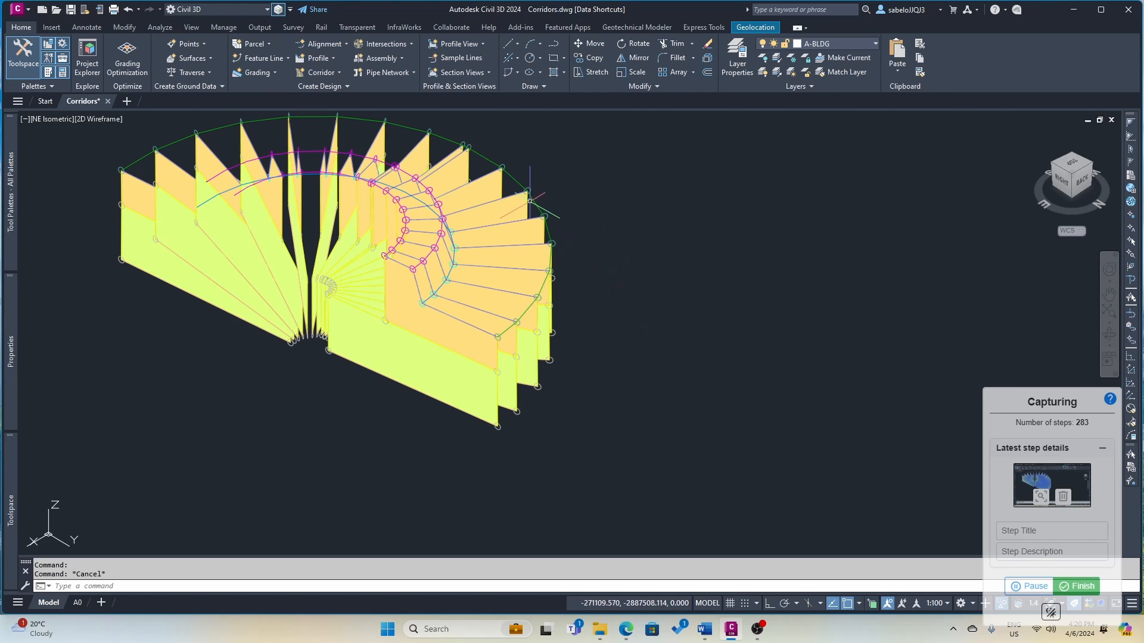
mouse_move(534, 201)
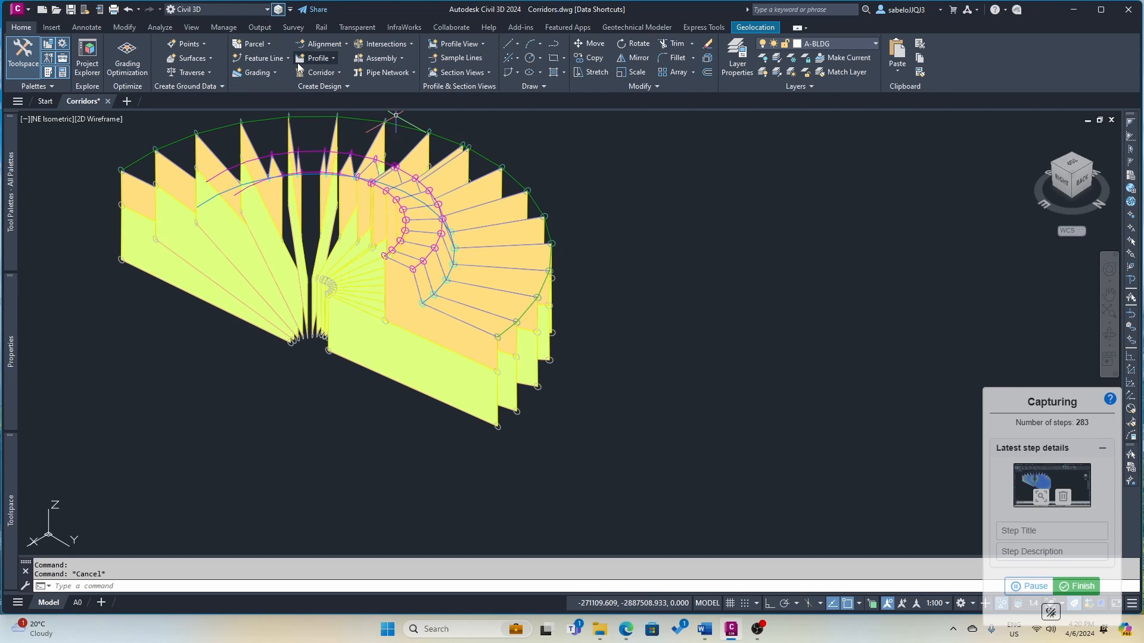
left_click(262, 59)
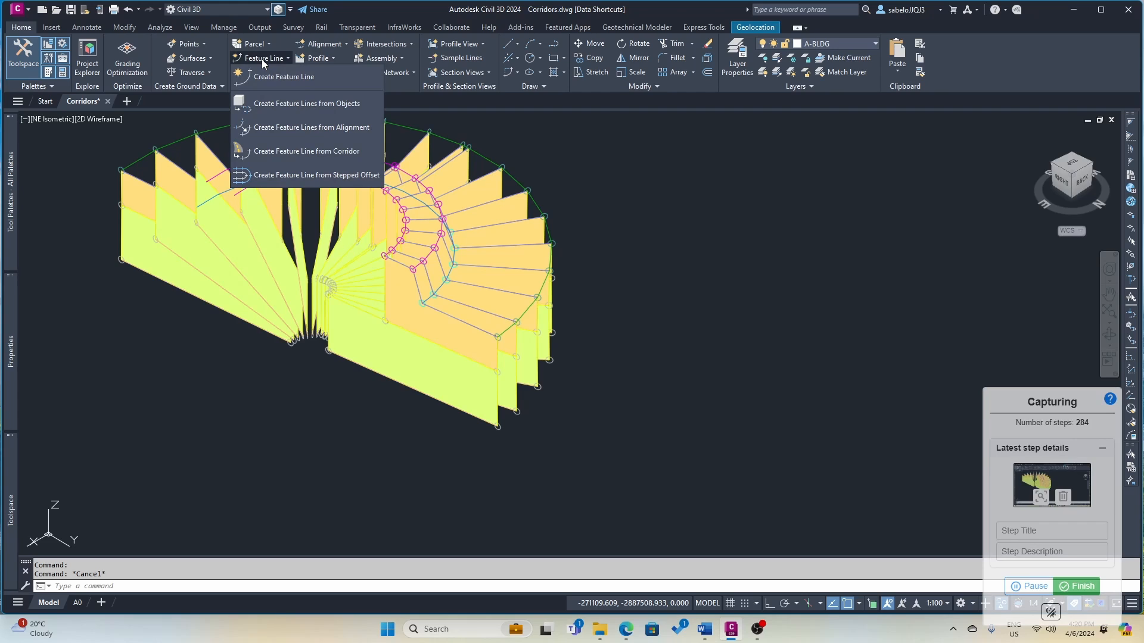
left_click(290, 152)
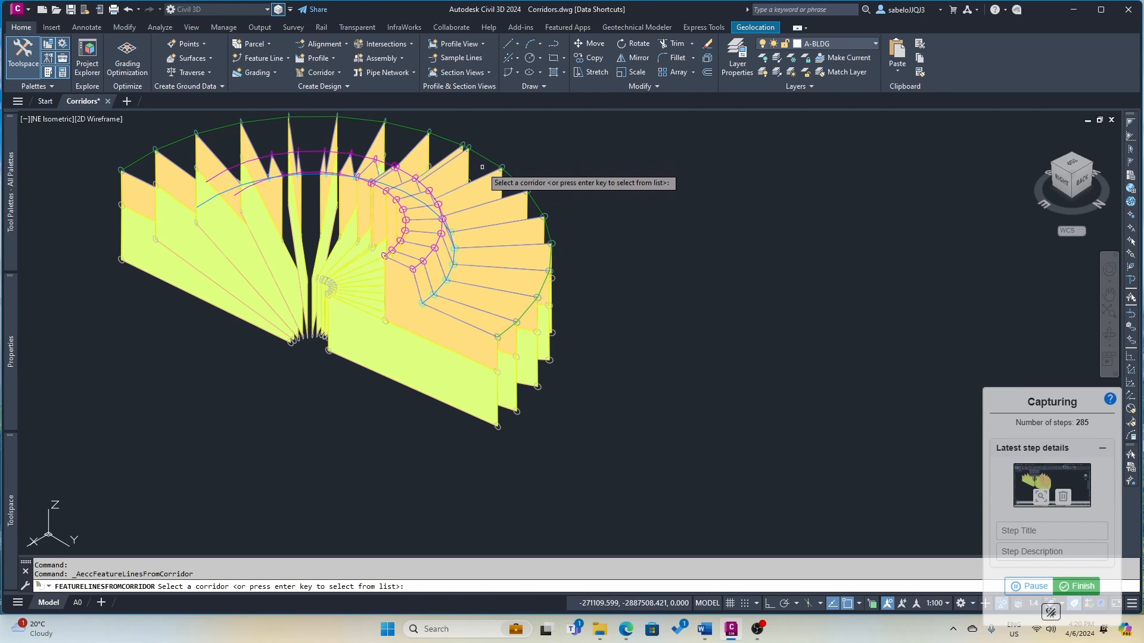
left_click(480, 154)
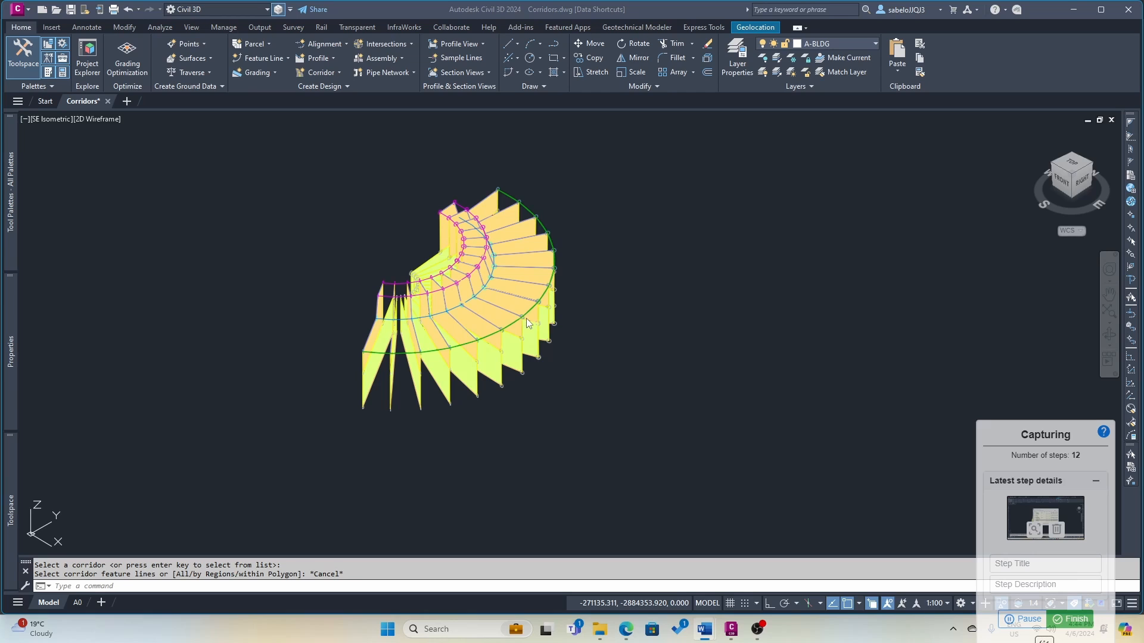
- Start creating feature lines from the Weaving Area corridor, choosing all of its corridor feature lines for extraction
left_click(287, 57)
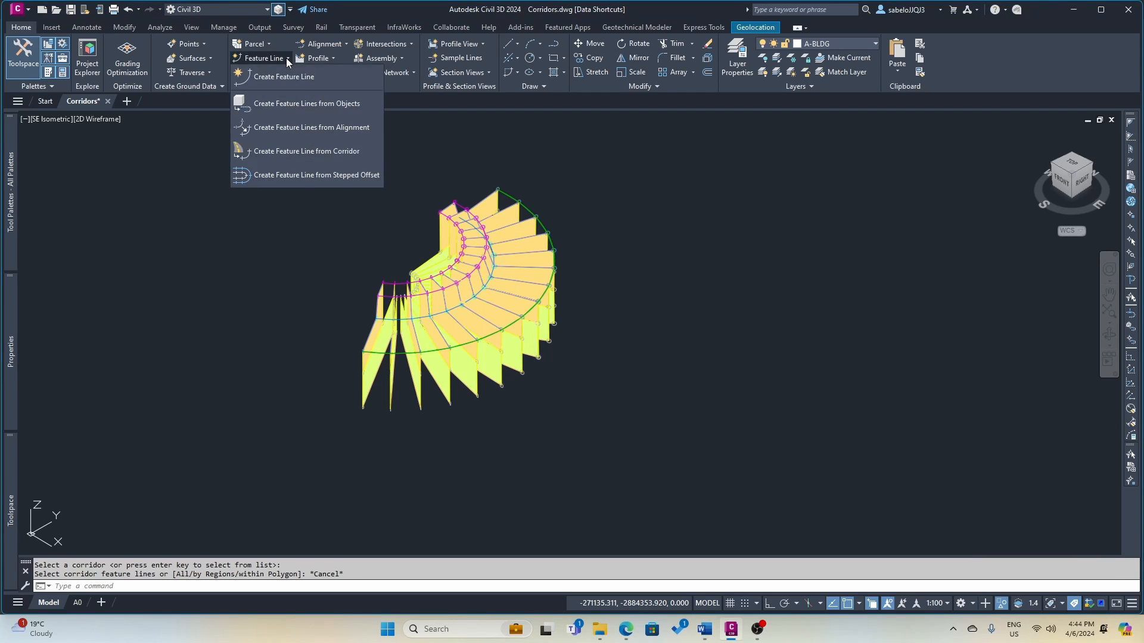
left_click(317, 152)
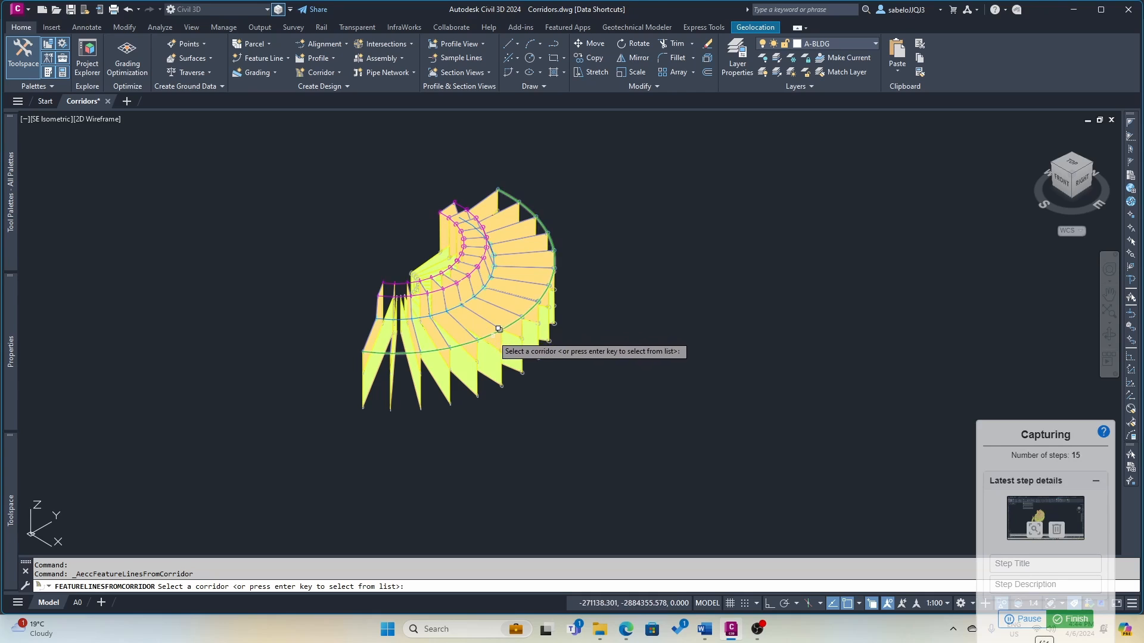
key("Return")
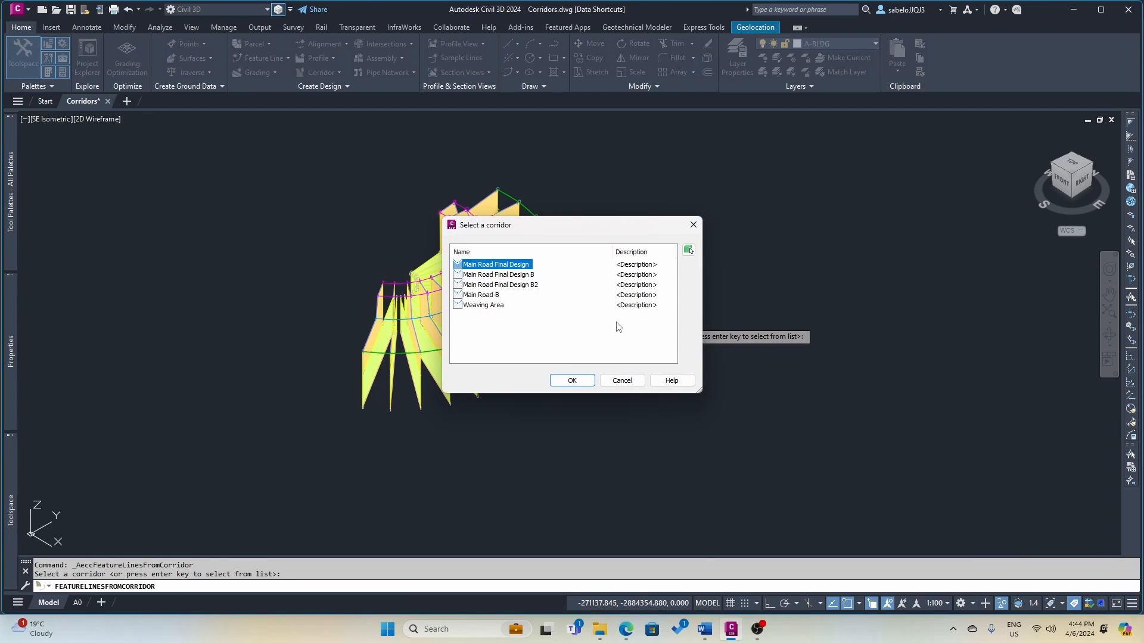
left_click(505, 308)
left_click(569, 380)
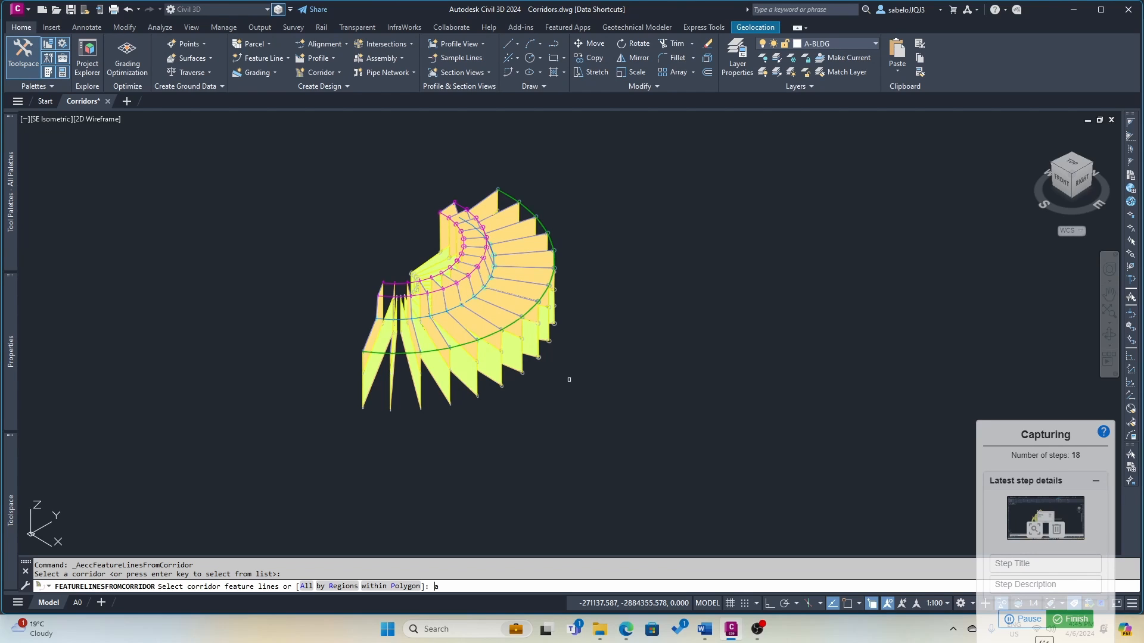
key("Return")
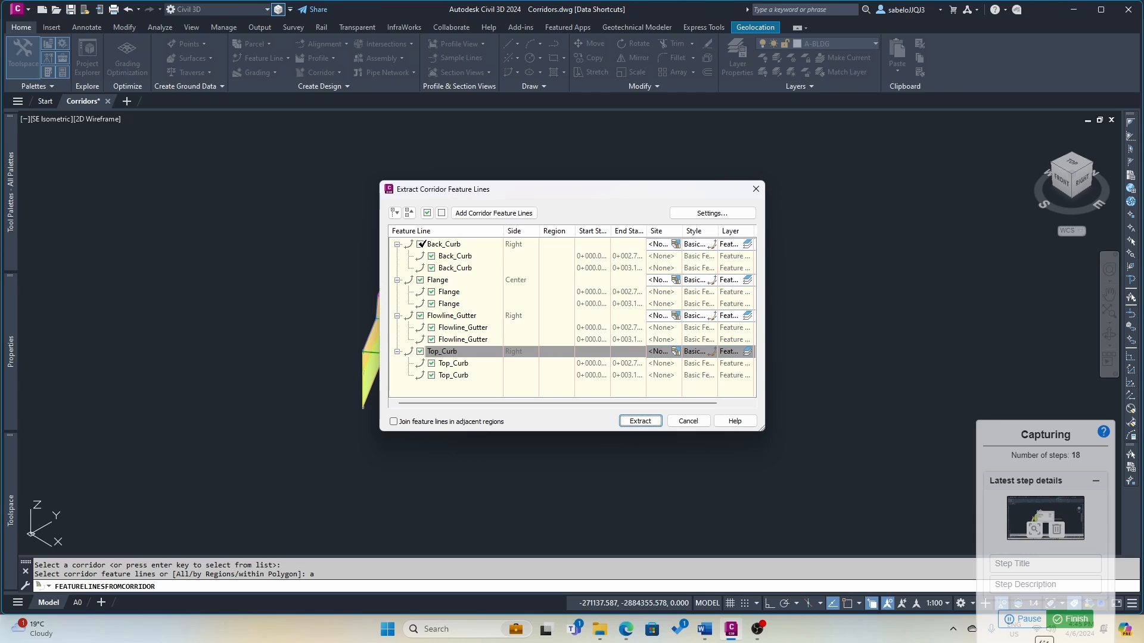
- Exclude the Back_Curb, Flowline_Gutter and Top_Curb lines from the extraction, leaving only Flange included
left_click(421, 245)
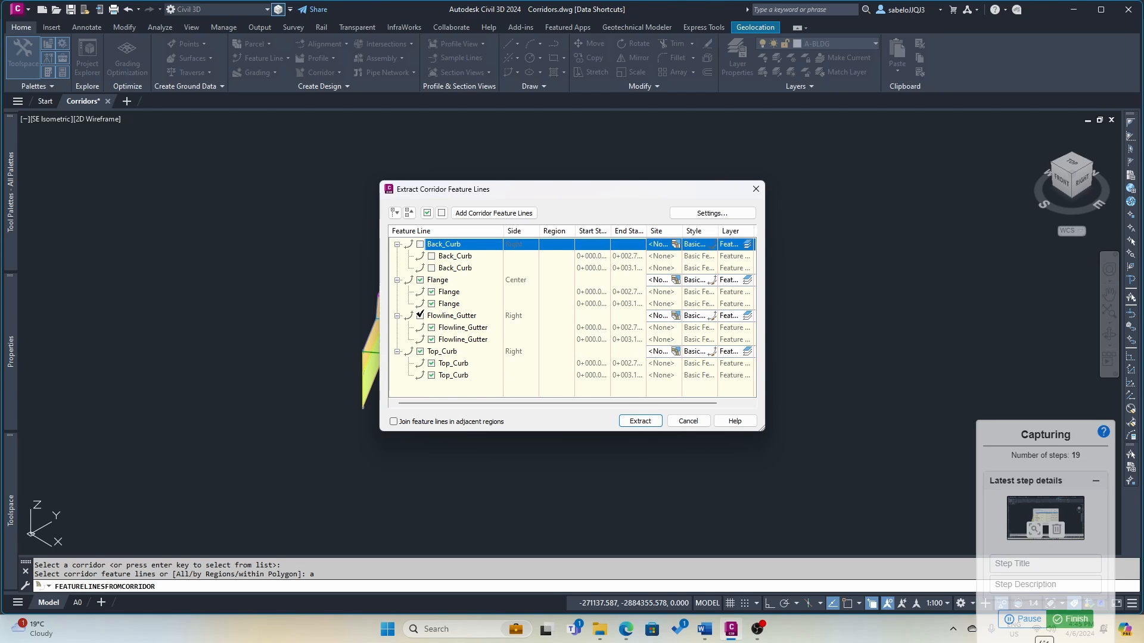
left_click(421, 316)
left_click(421, 351)
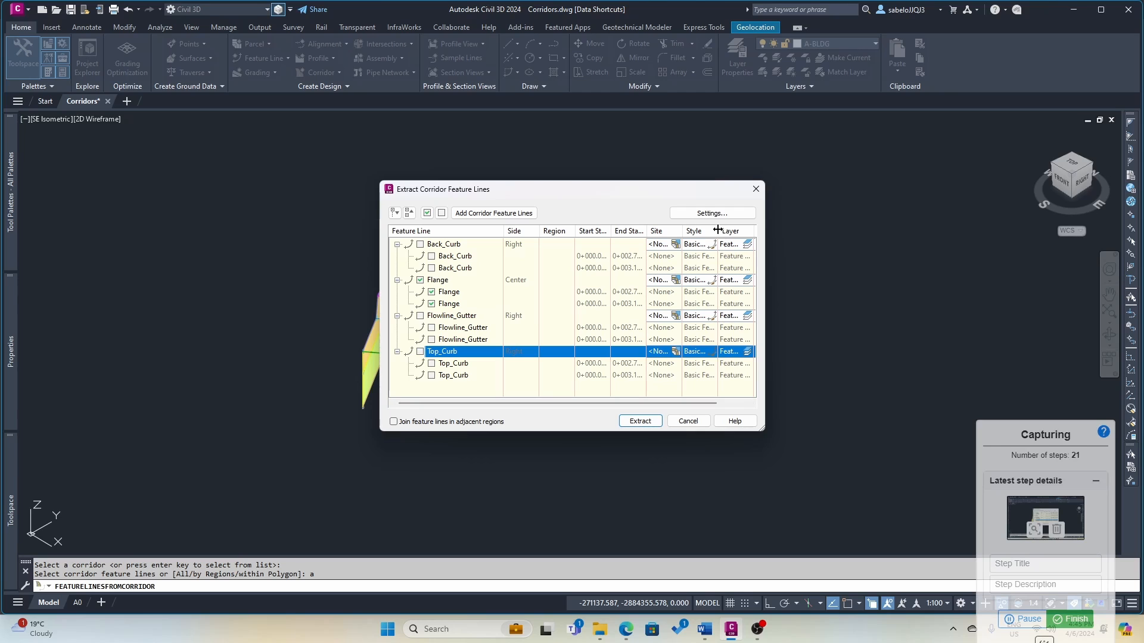
- Turn off the dynamic corridor link and smoothing, select Corridor Name as the name template's property field, and extract the Flange feature lines
left_click(703, 214)
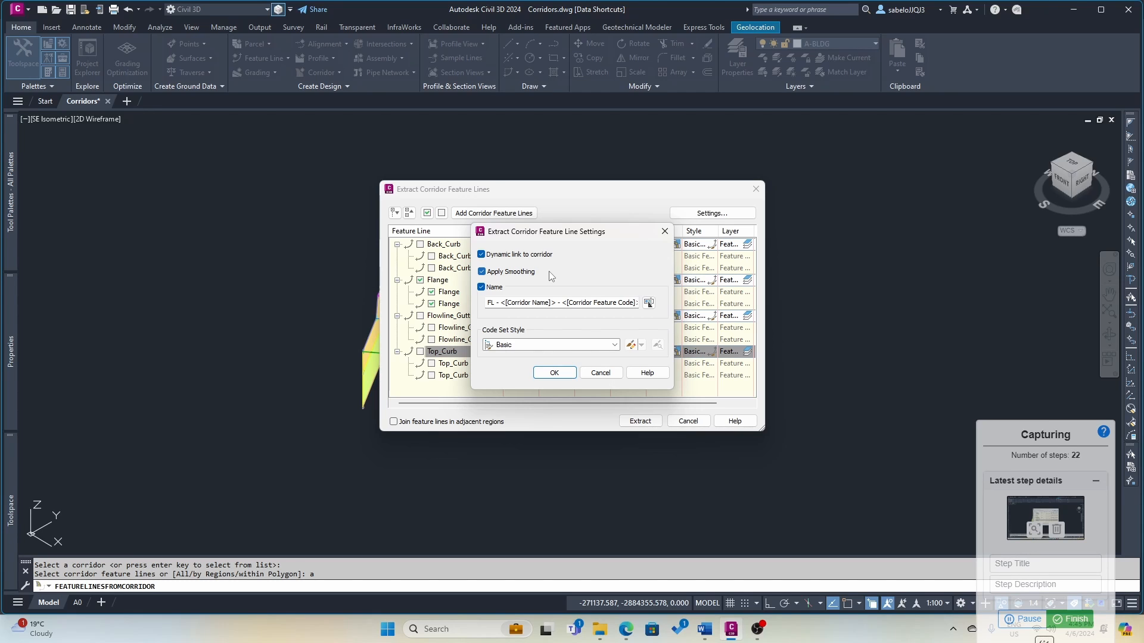
left_click(483, 272)
left_click(482, 255)
left_click(648, 302)
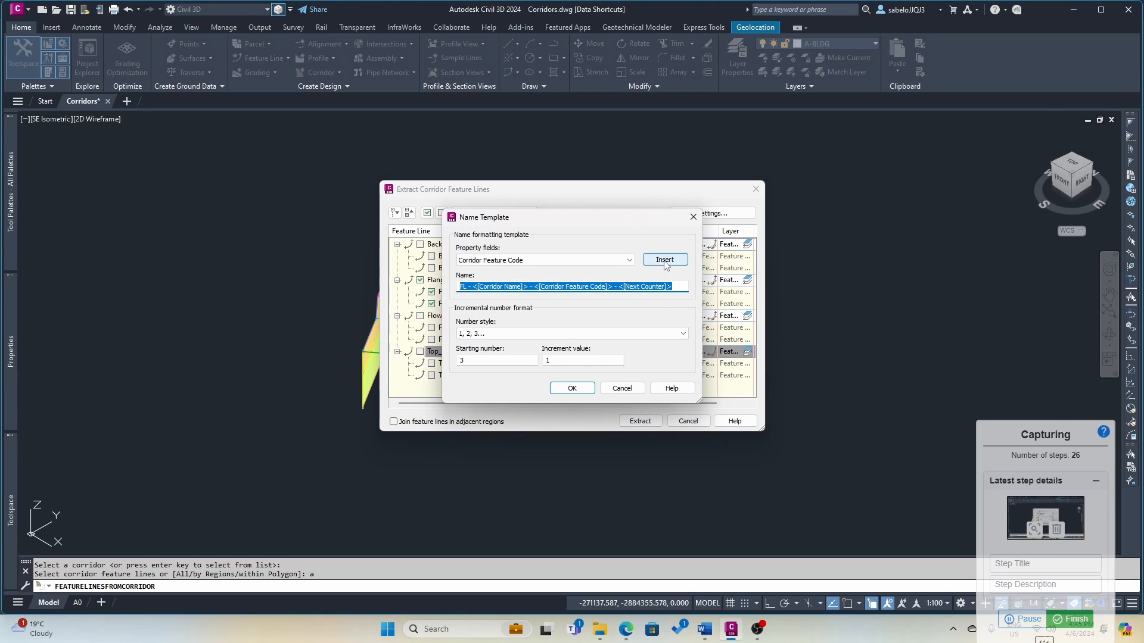
left_click(629, 261)
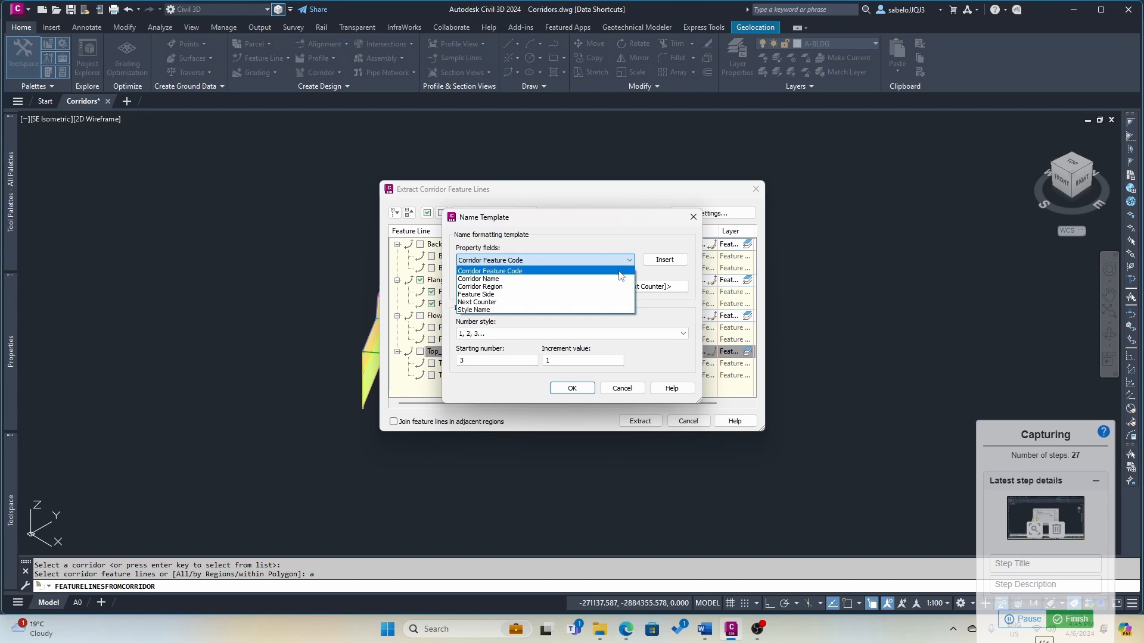
left_click(501, 280)
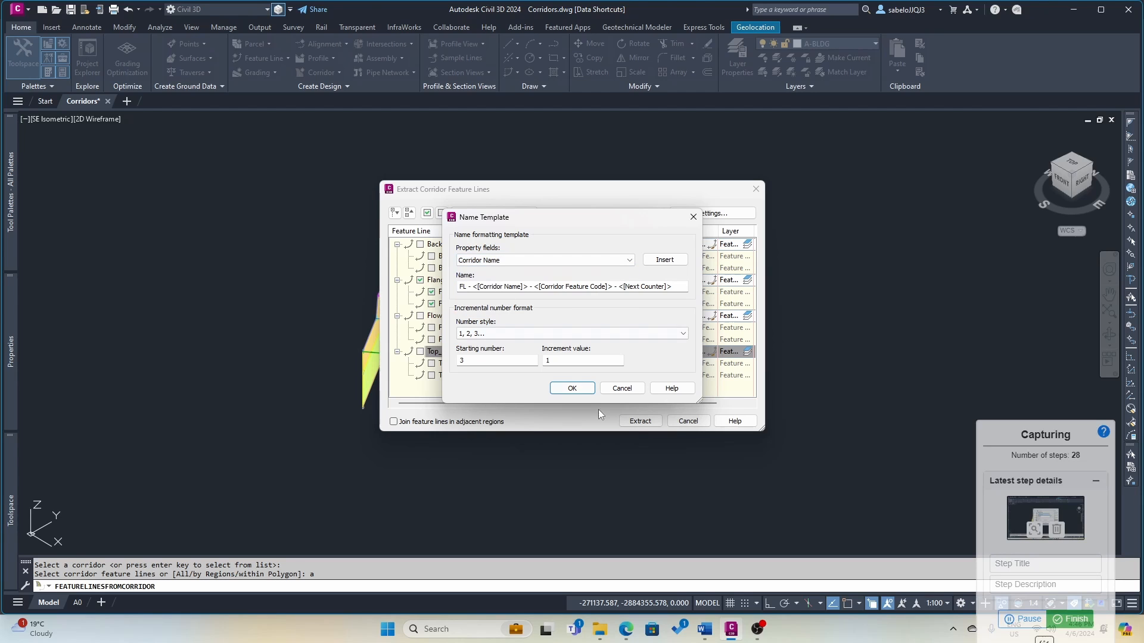
left_click(572, 388)
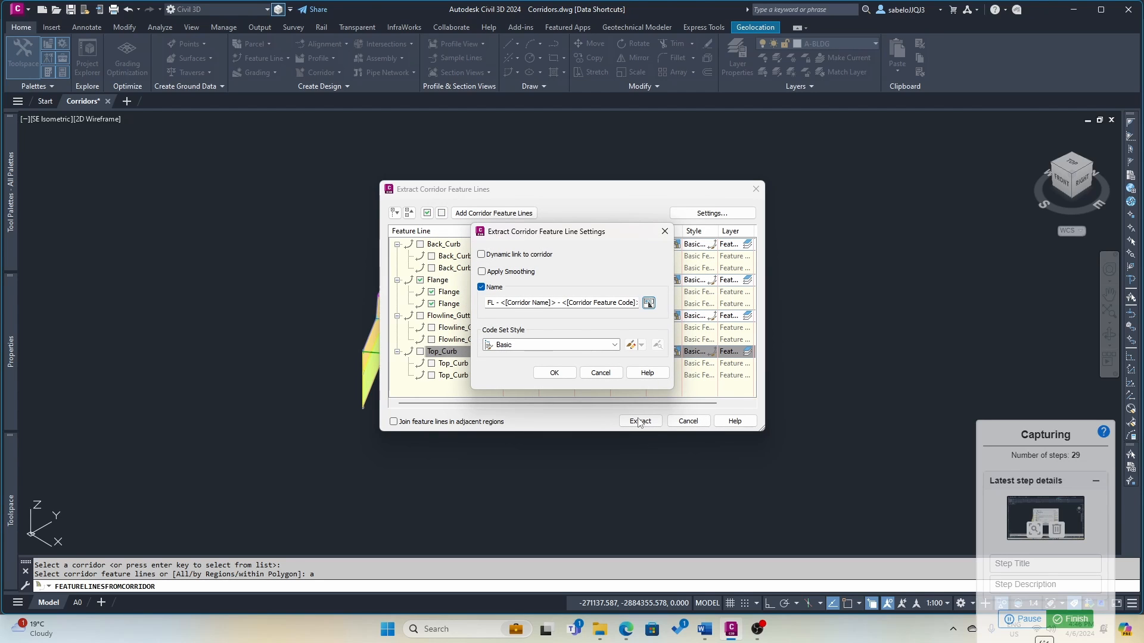
left_click(554, 374)
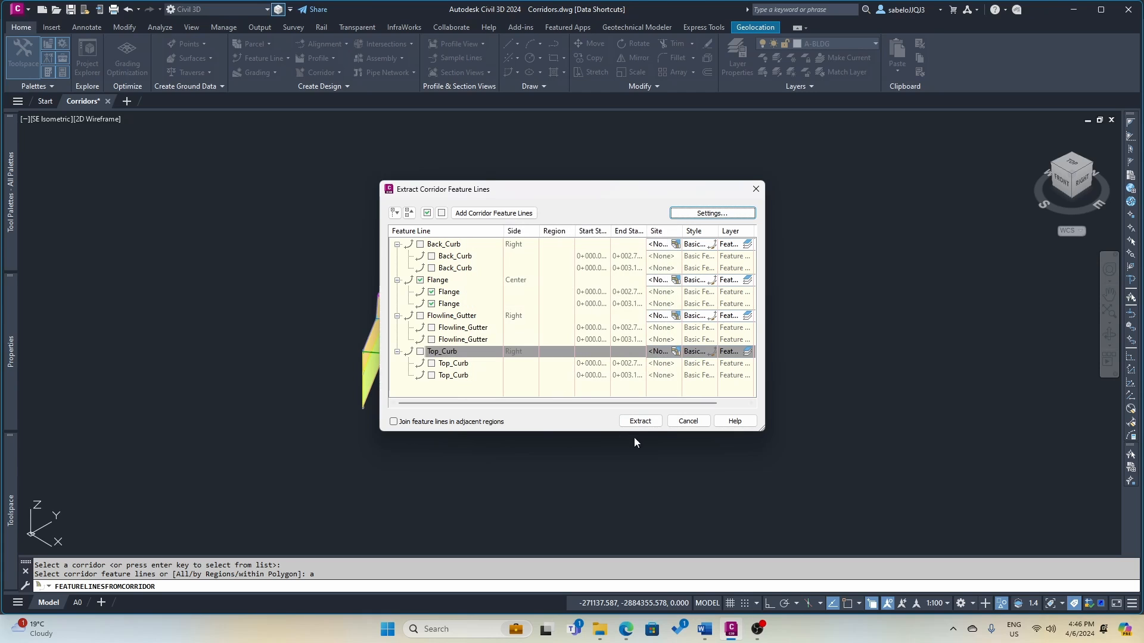
left_click(642, 423)
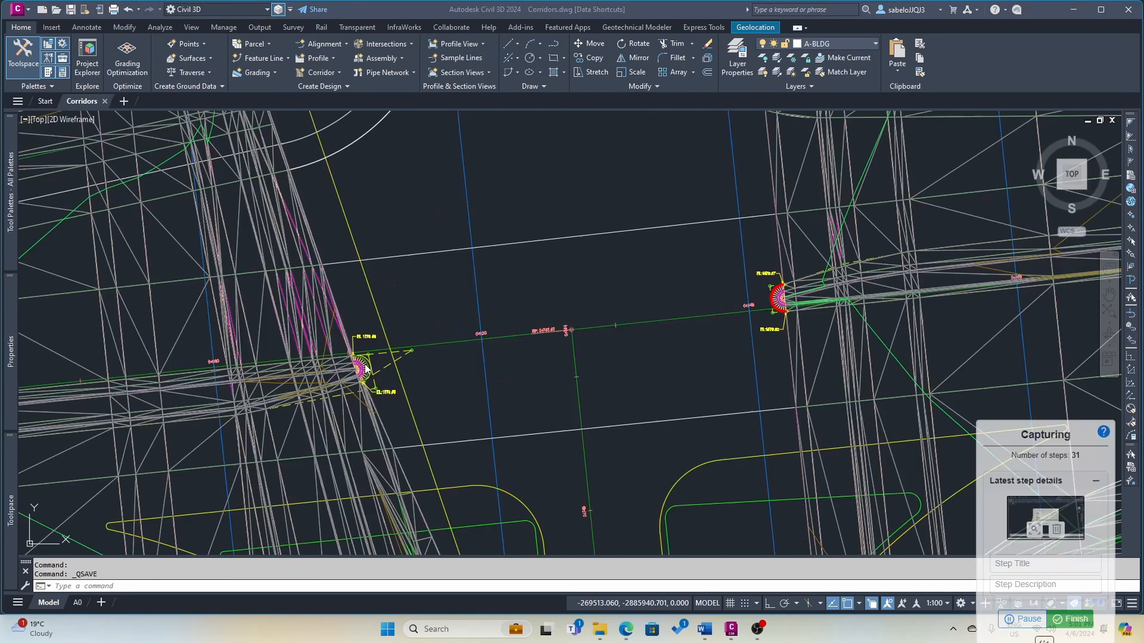
- Isolate the extracted Flange feature lines of both bull noses in the drawing
scroll(366, 370, "up", 8)
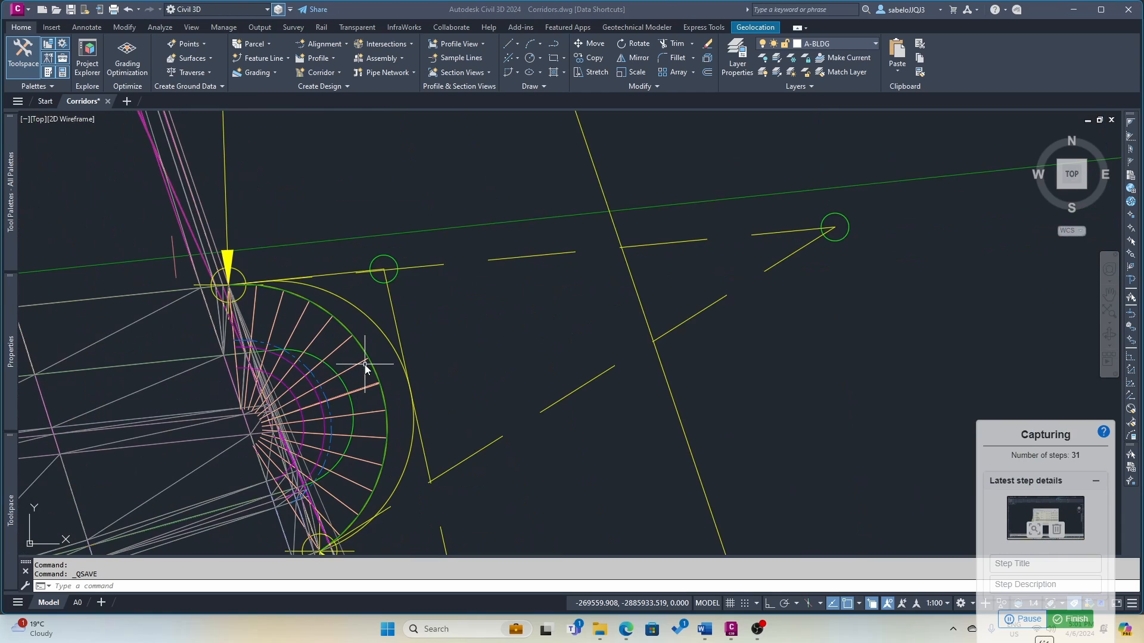
scroll(370, 364, "up", 2)
scroll(370, 361, "up", 2)
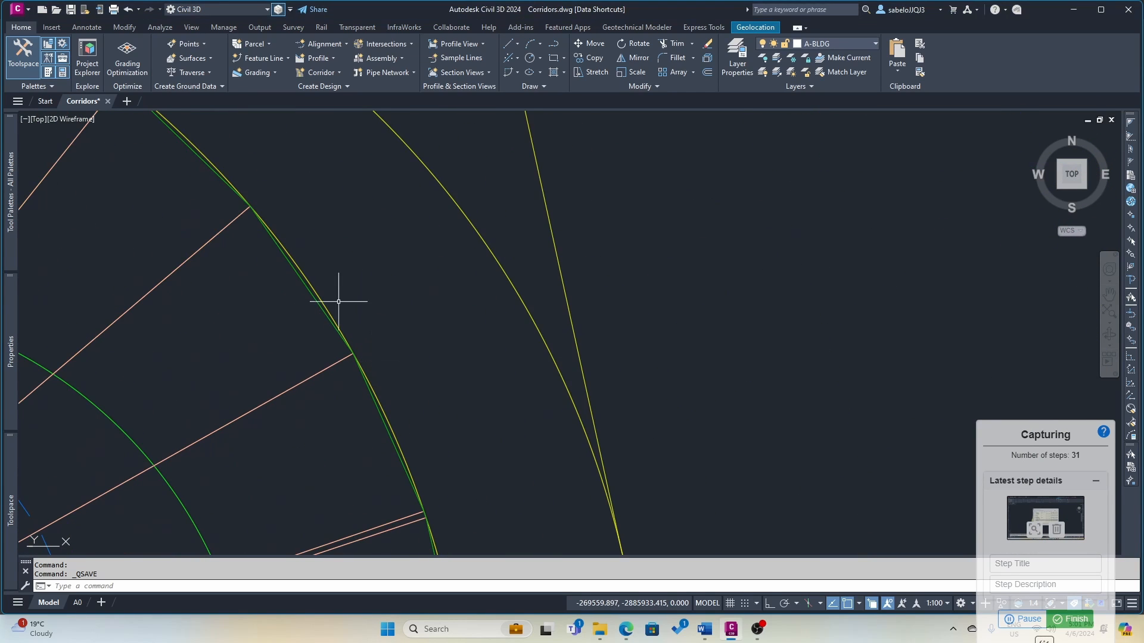
left_click(311, 292)
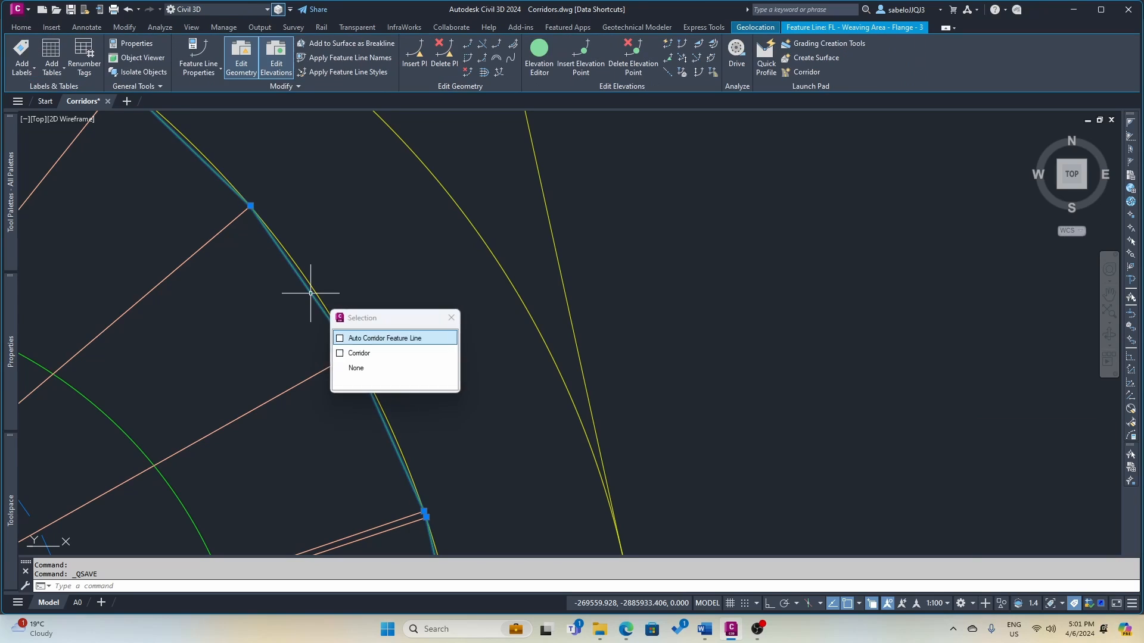
left_click(341, 340)
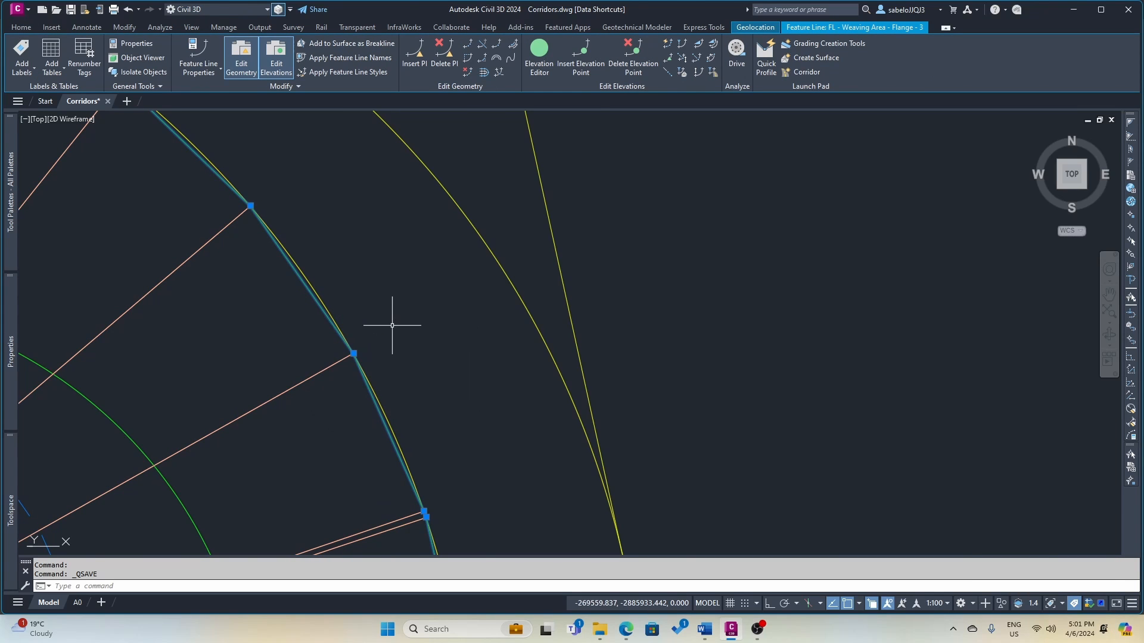
scroll(393, 326, "down", 4)
scroll(397, 325, "down", 5)
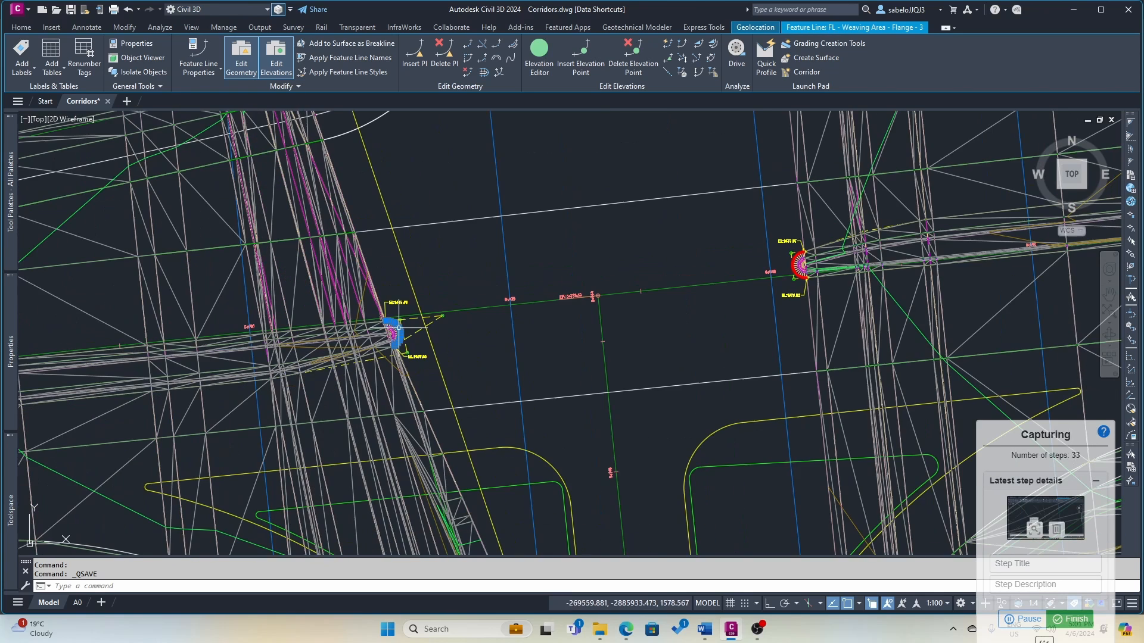
scroll(802, 262, "up", 8)
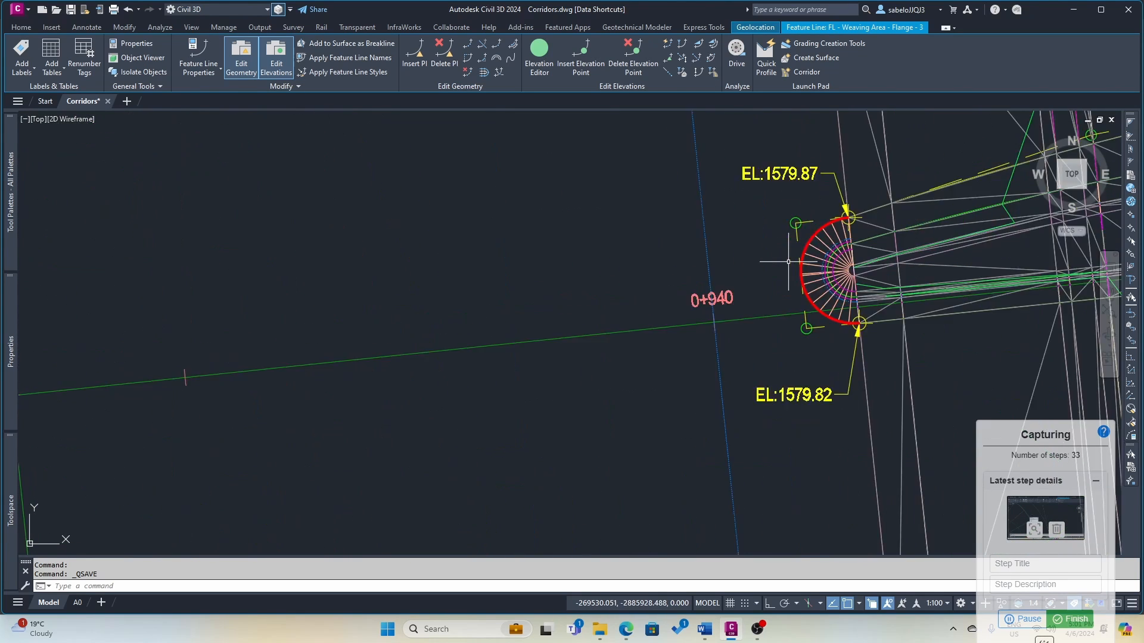
scroll(756, 263, "up", 3)
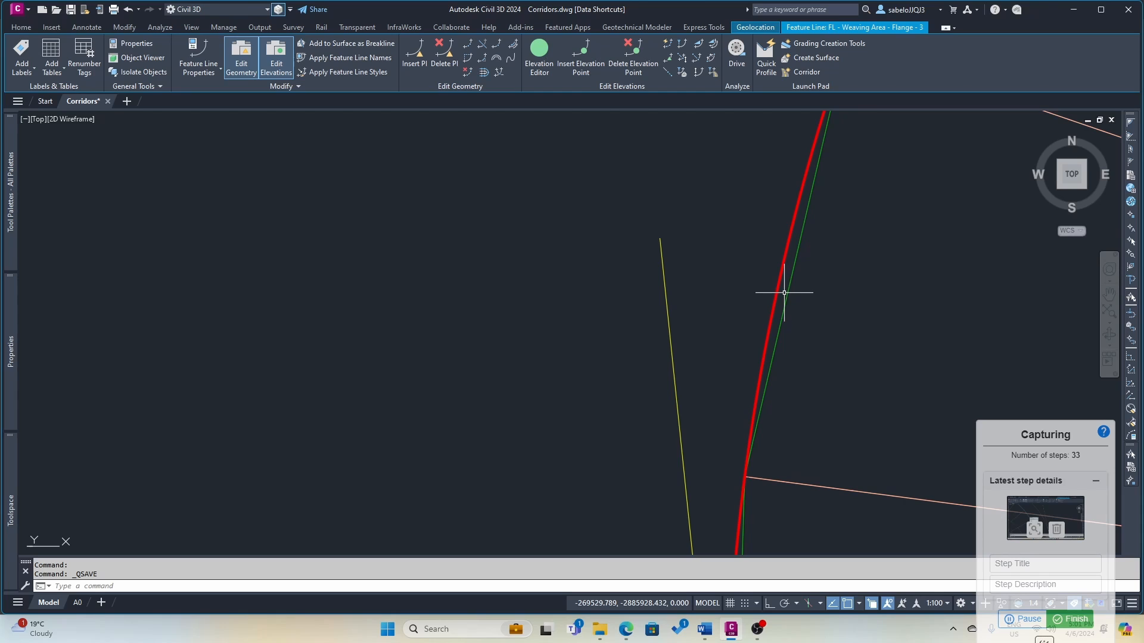
left_click(788, 288)
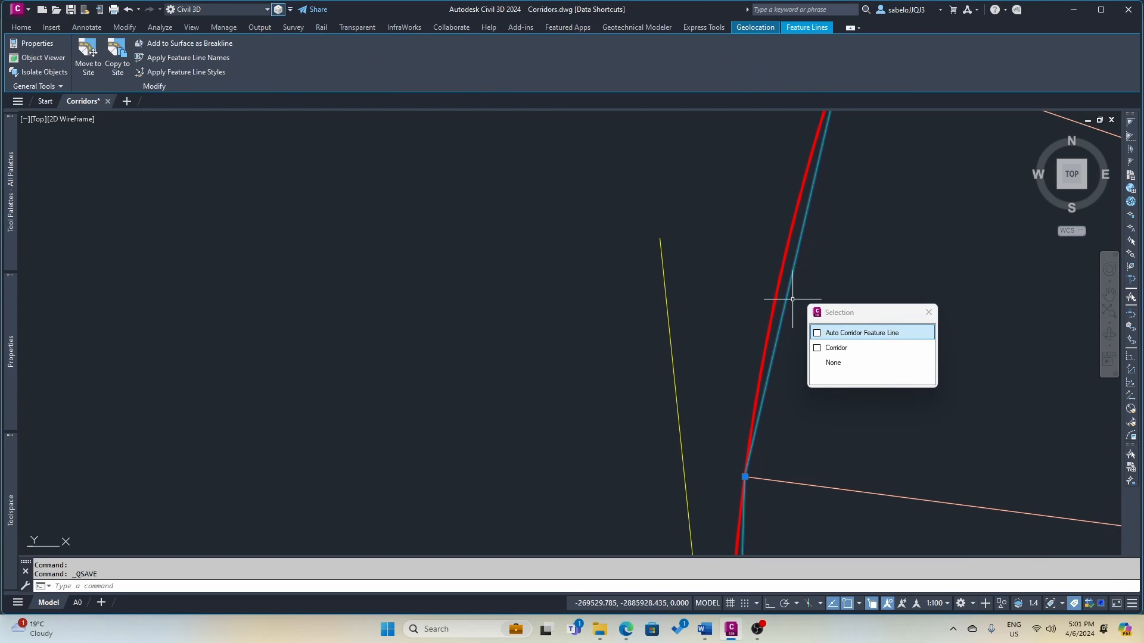
left_click(818, 332)
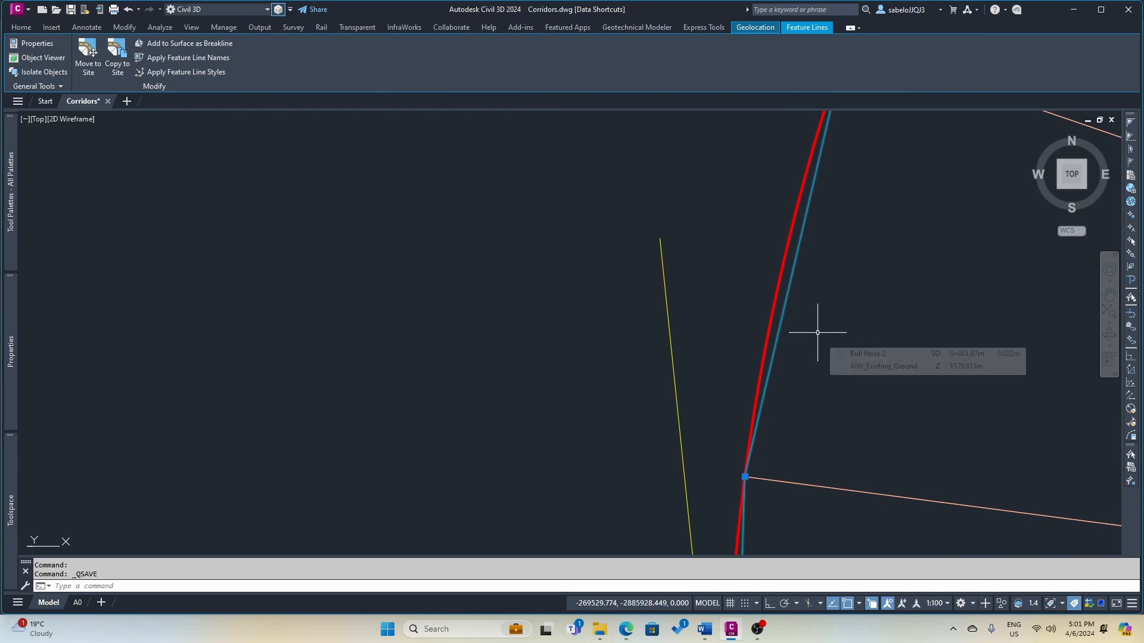
right_click(818, 332)
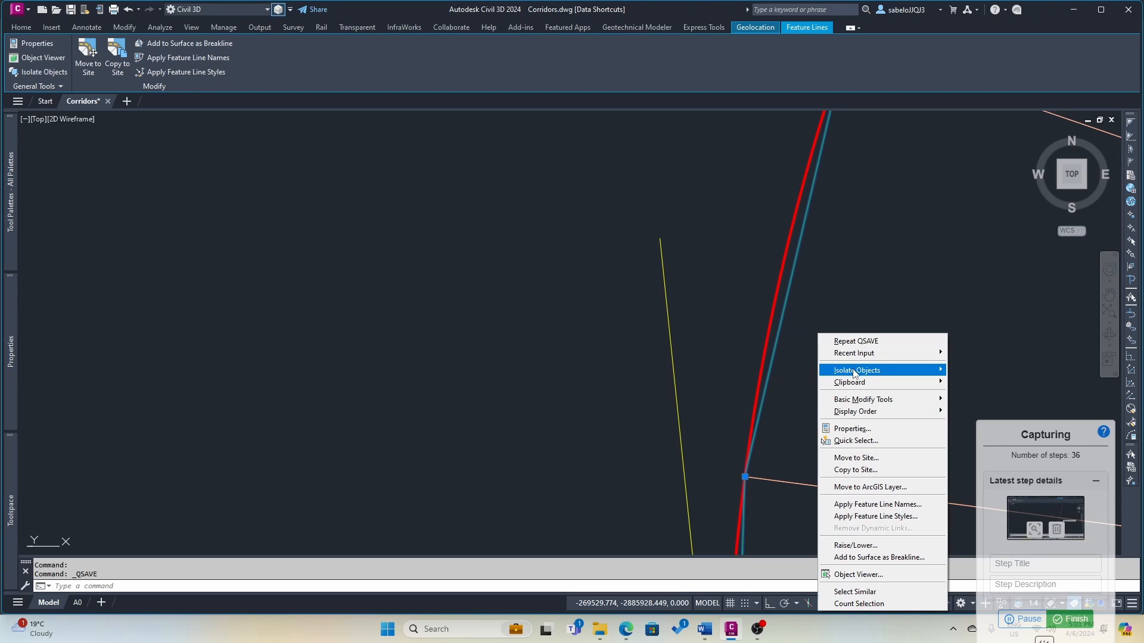
mouse_move(853, 373)
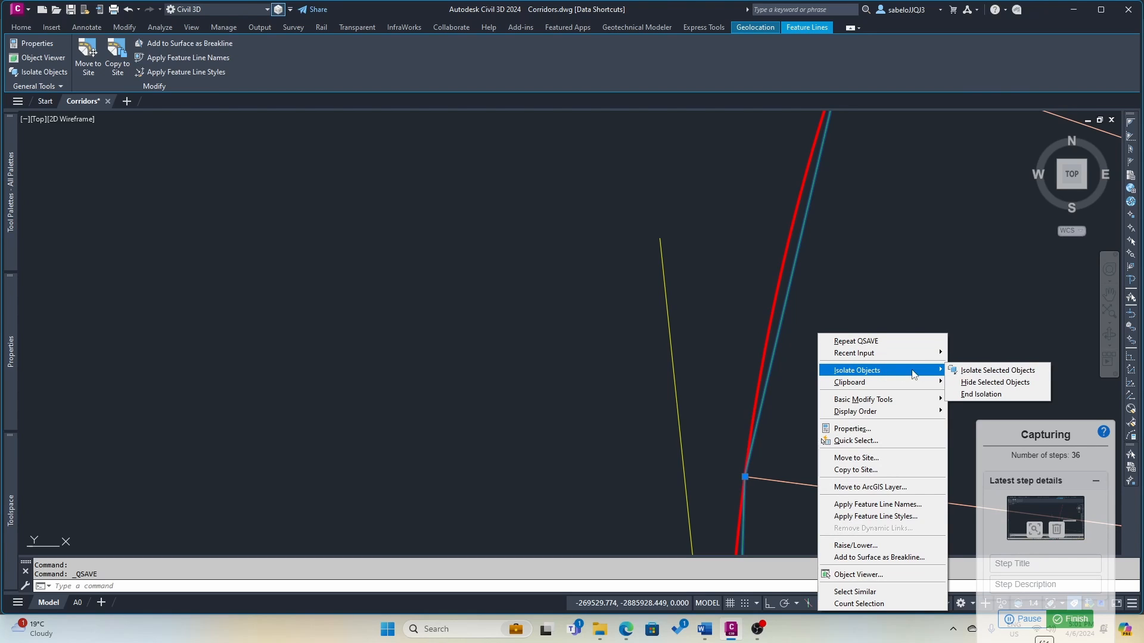
left_click(964, 370)
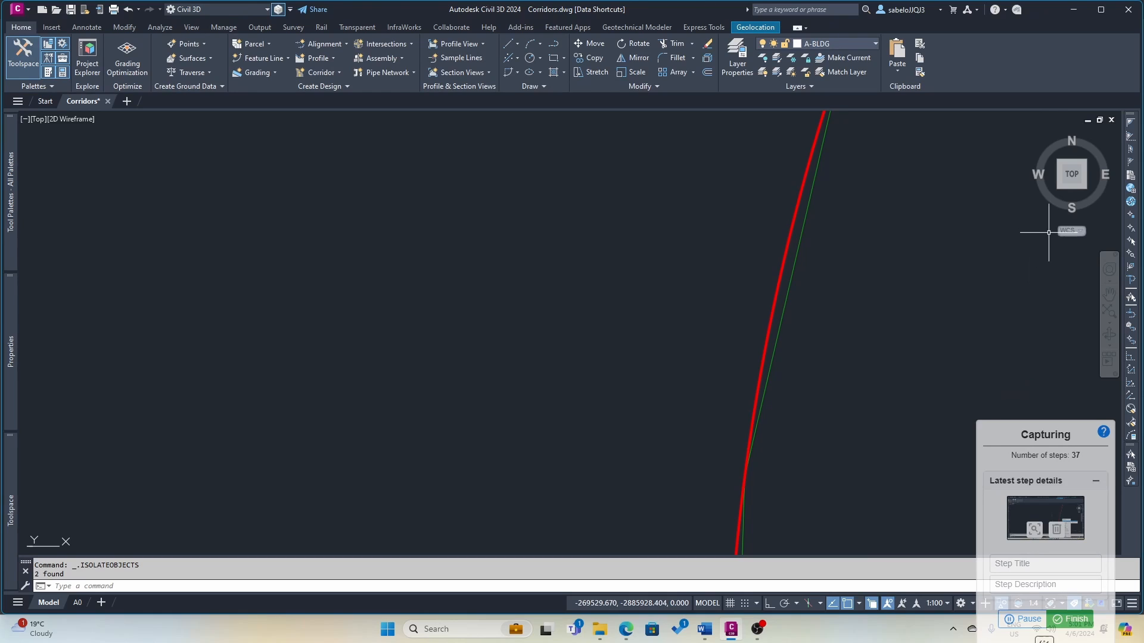
- Examine the two isolated feature lines in the SW Isometric view and return to the Top view
left_click(1059, 187)
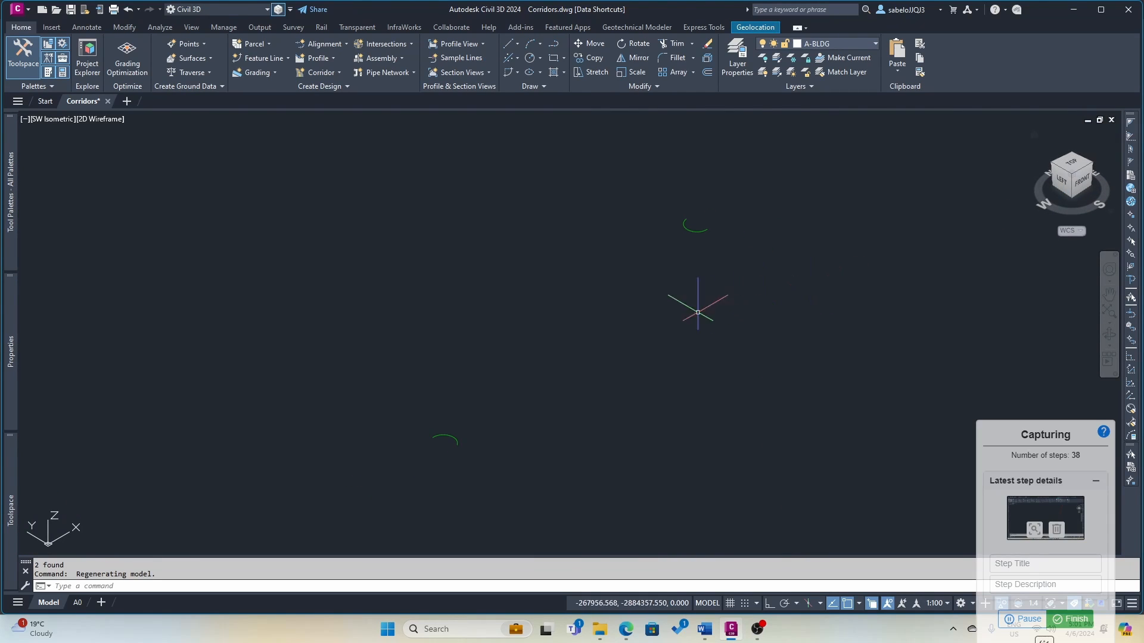
scroll(681, 307, "down", 2)
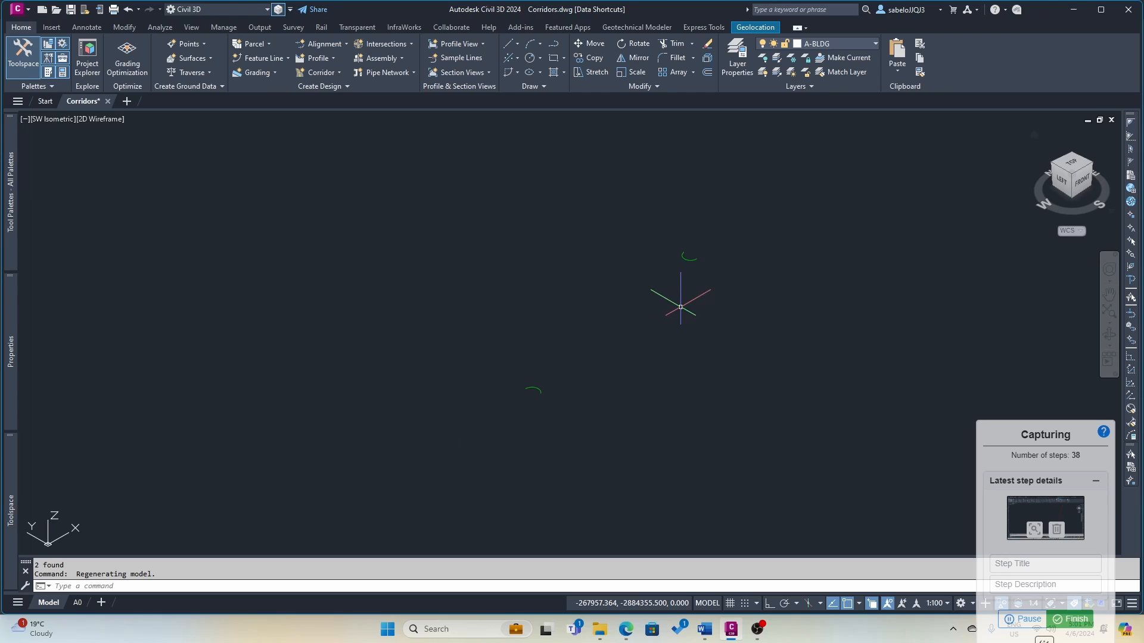
scroll(680, 306, "up", 2)
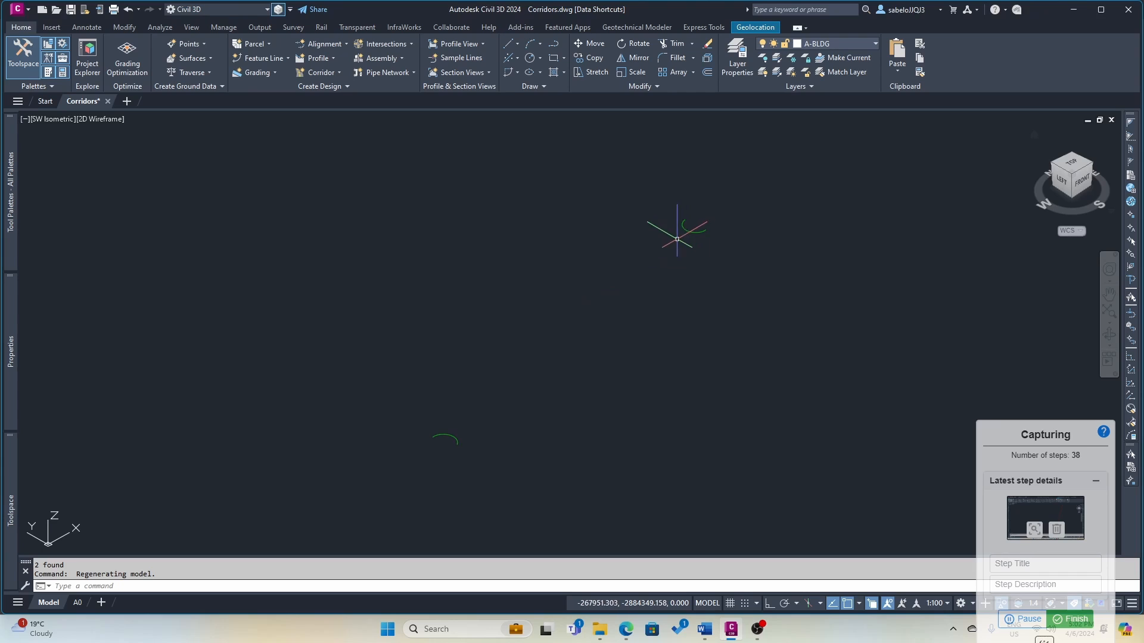
left_click(1075, 167)
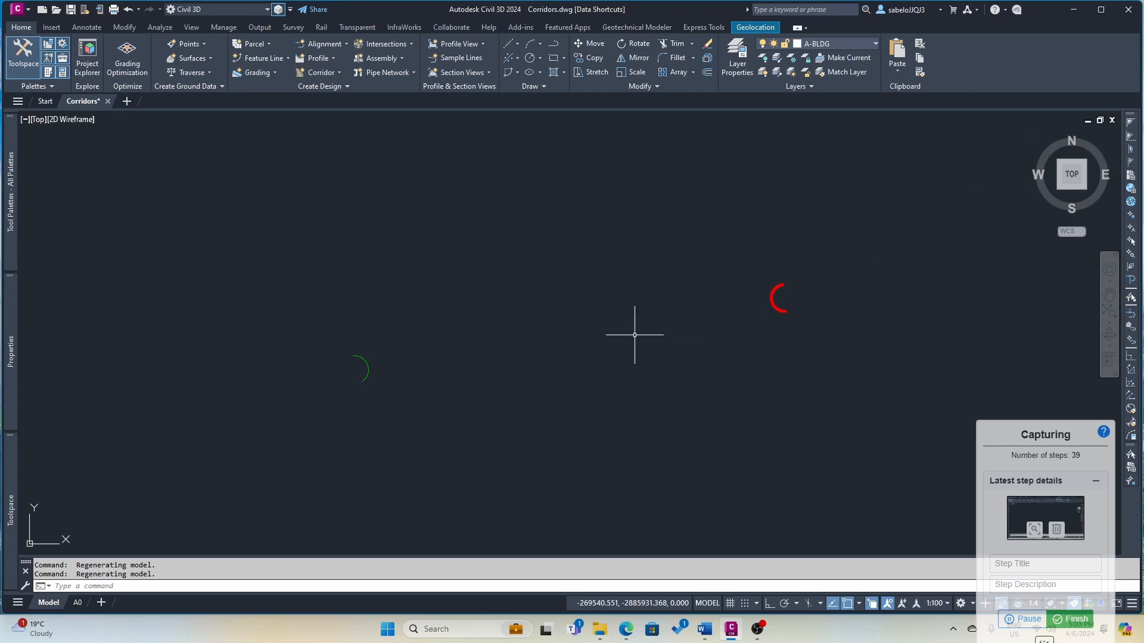
- Start a new feature line on Site 1 named "Feature Line Link" with the Basic Feature Line style
scroll(369, 367, "up", 4)
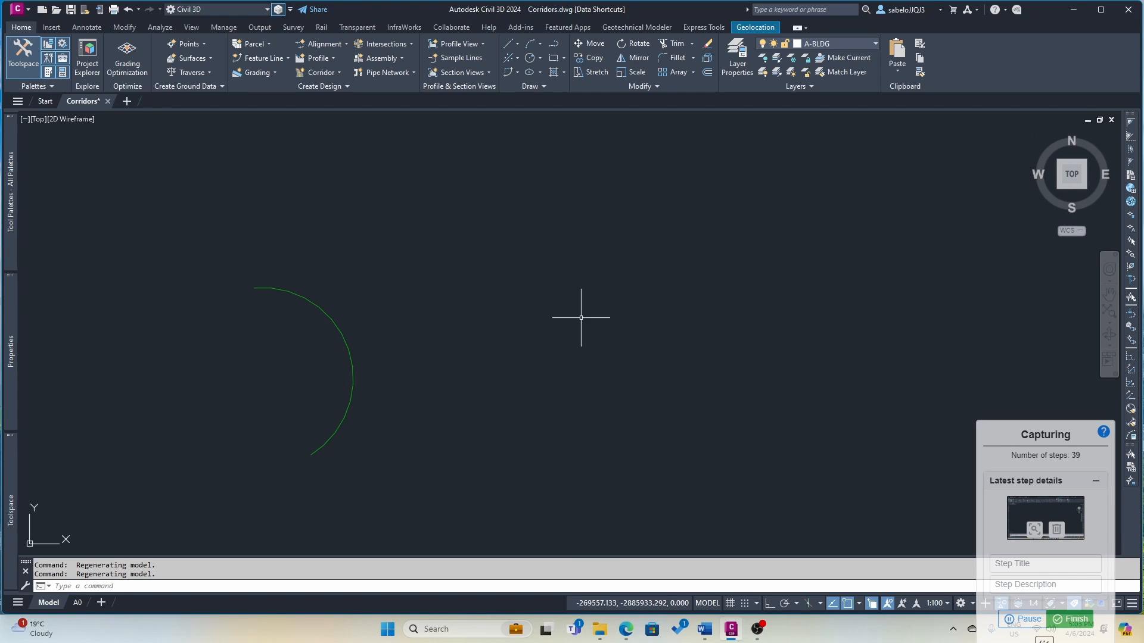
left_click(280, 59)
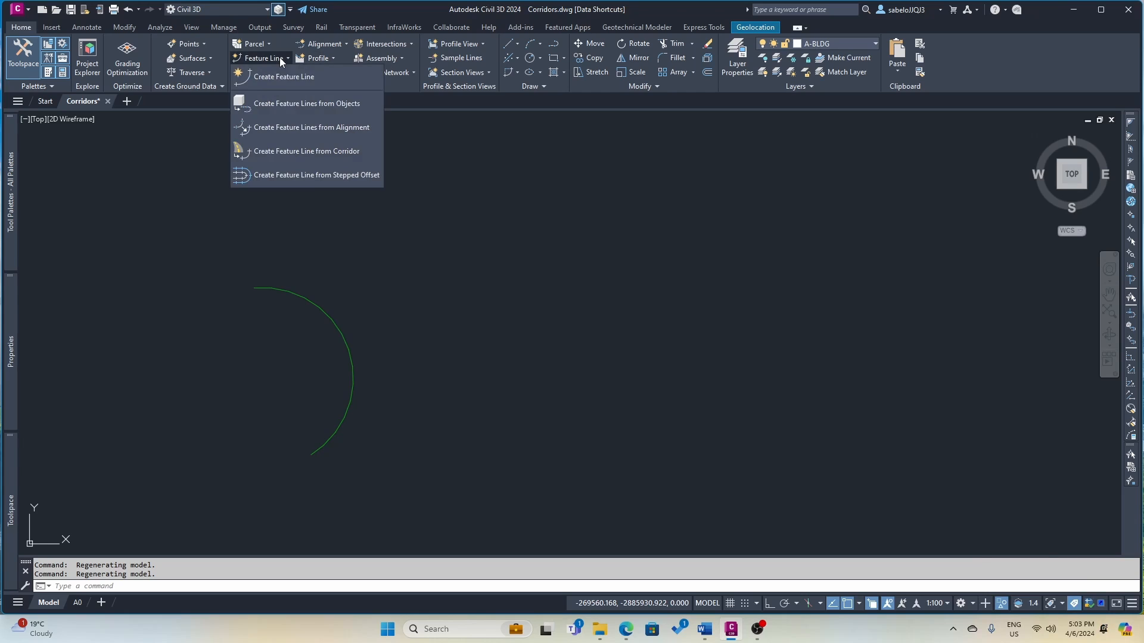
left_click(275, 75)
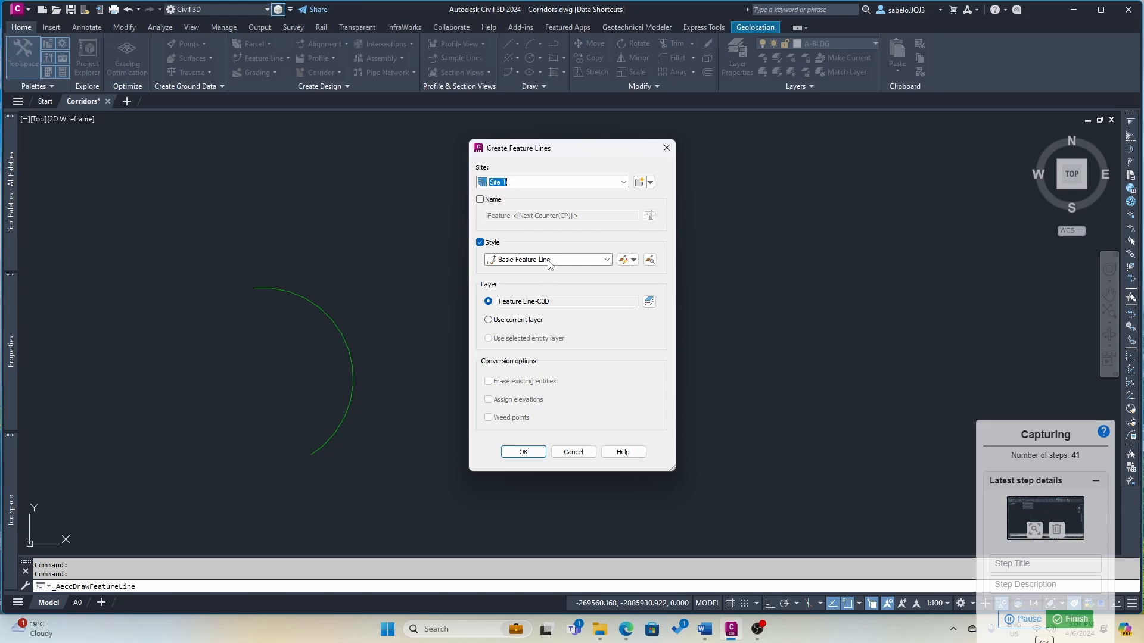
left_click(481, 201)
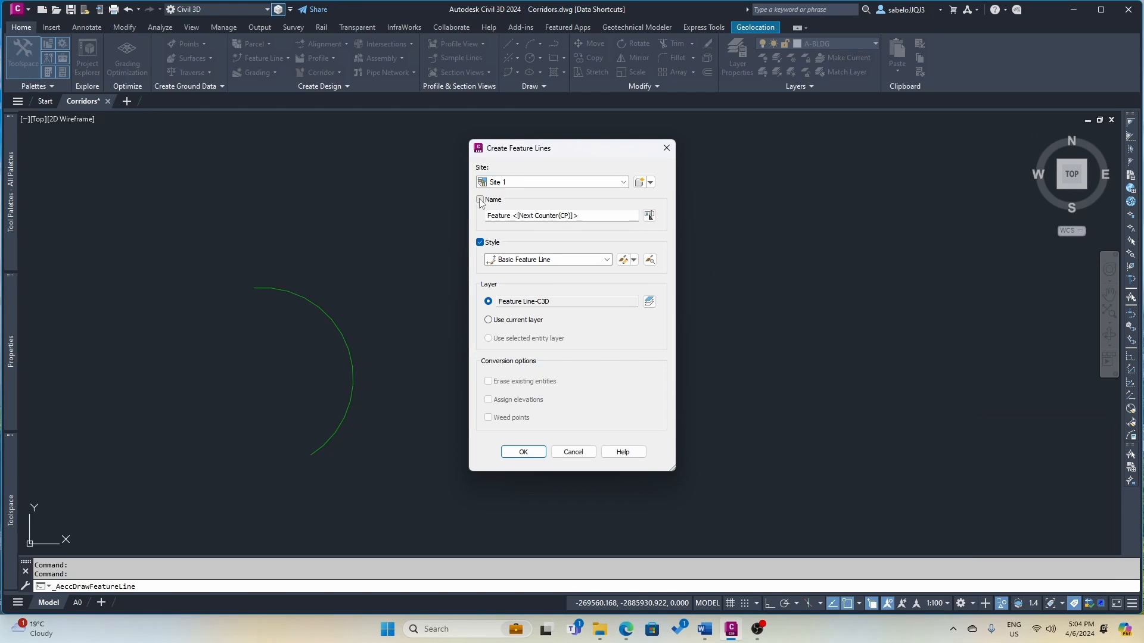
left_click_drag(592, 215, 476, 208)
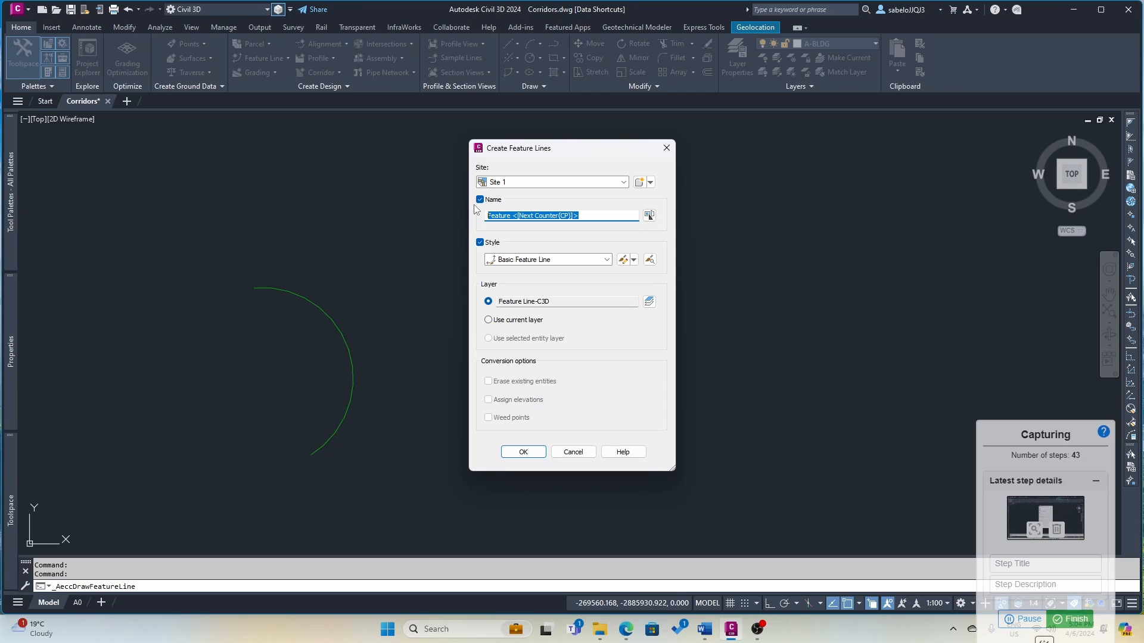
type("Feature Line Link")
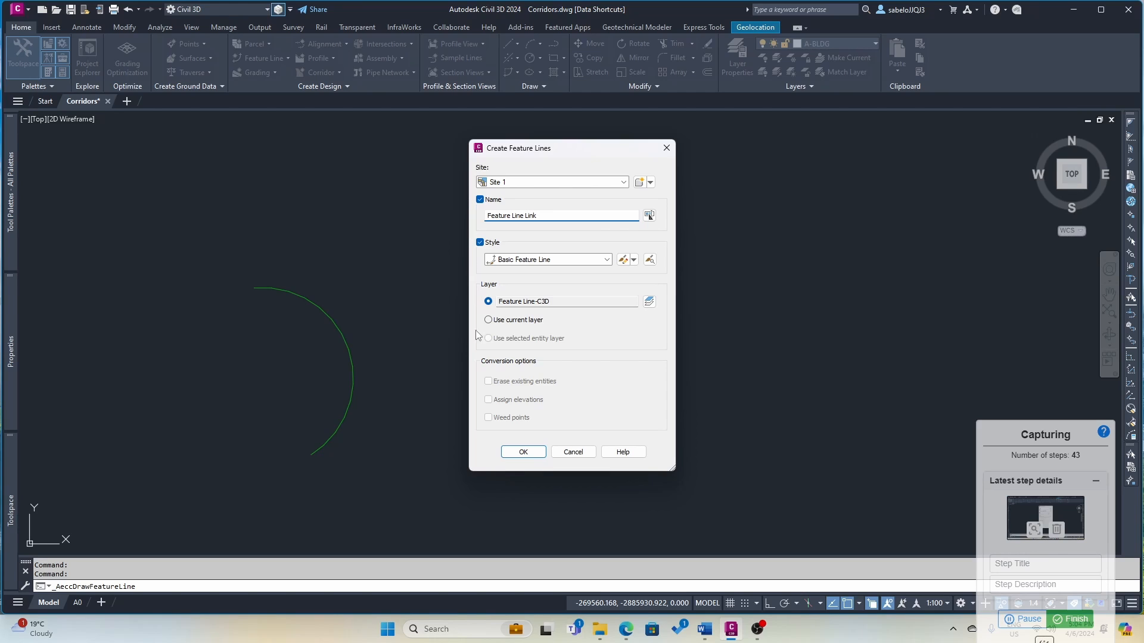
left_click(523, 453)
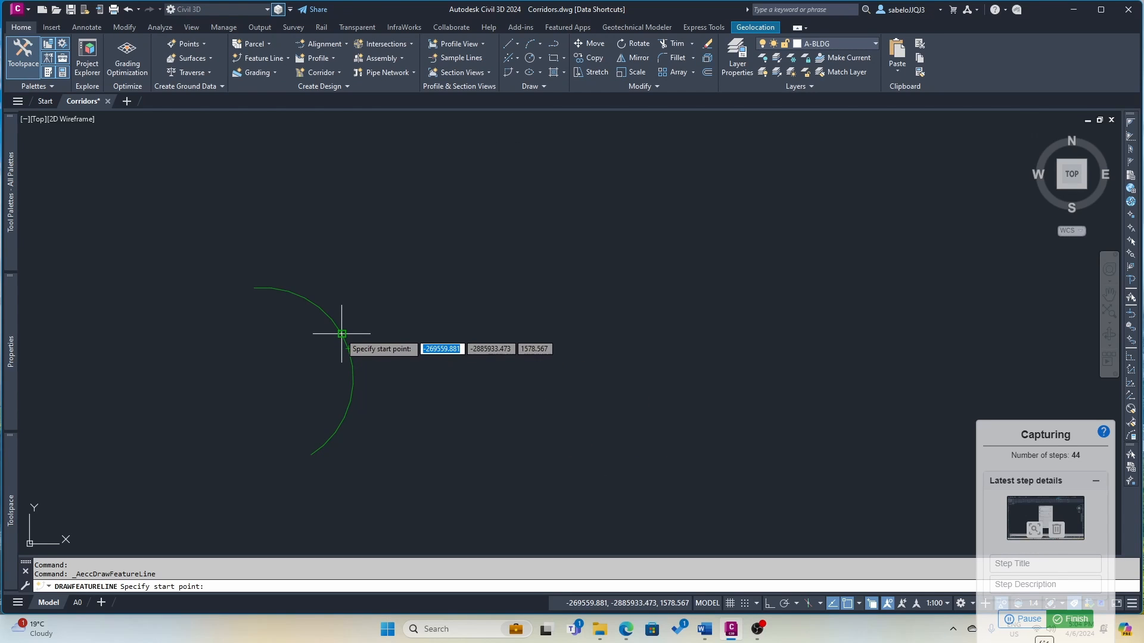
- Turn on the Midpoint object snap for placing the feature line's points
left_click(858, 604)
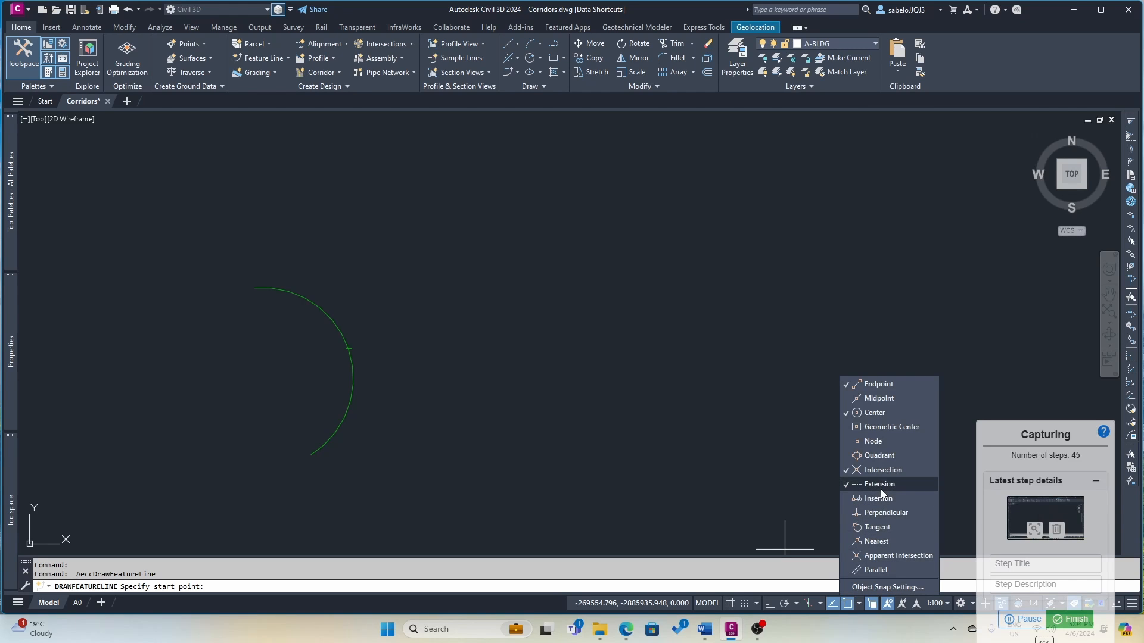
left_click(869, 397)
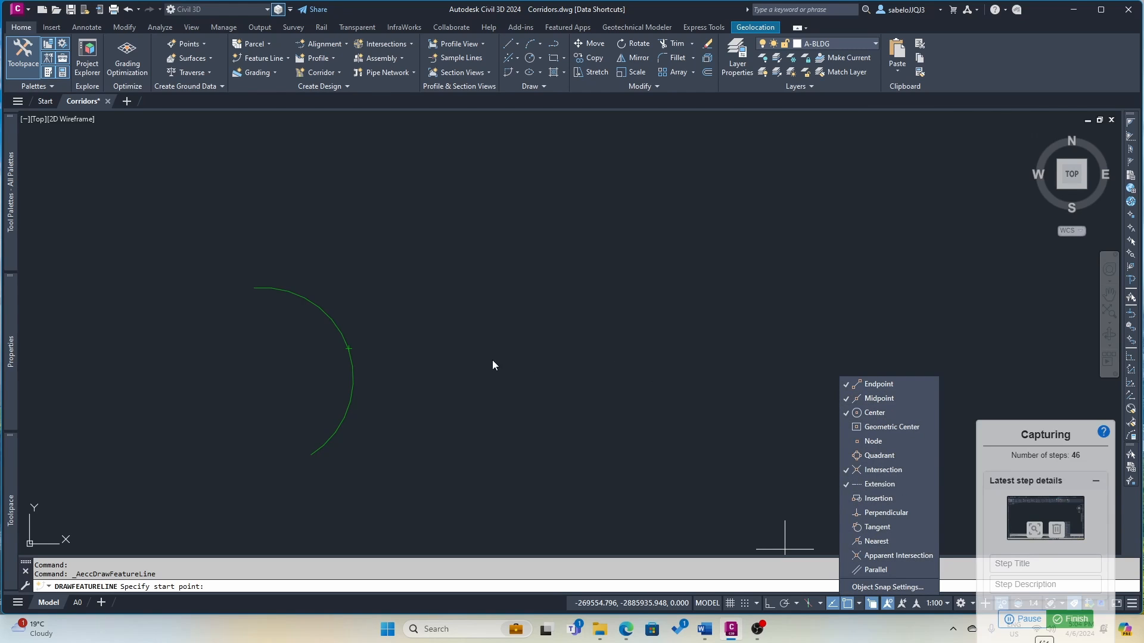
left_click(652, 343)
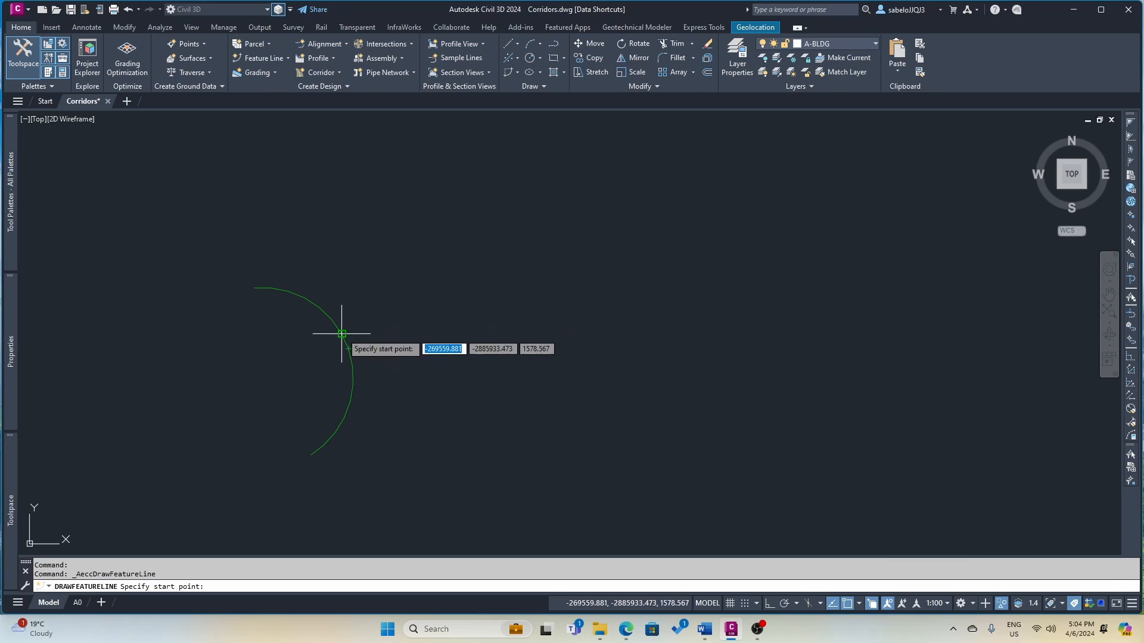
- Draw the link feature line from the western bull nose curve to the eastern one, accepting start elevation 1578.566 and grade 4.2
left_click(349, 341)
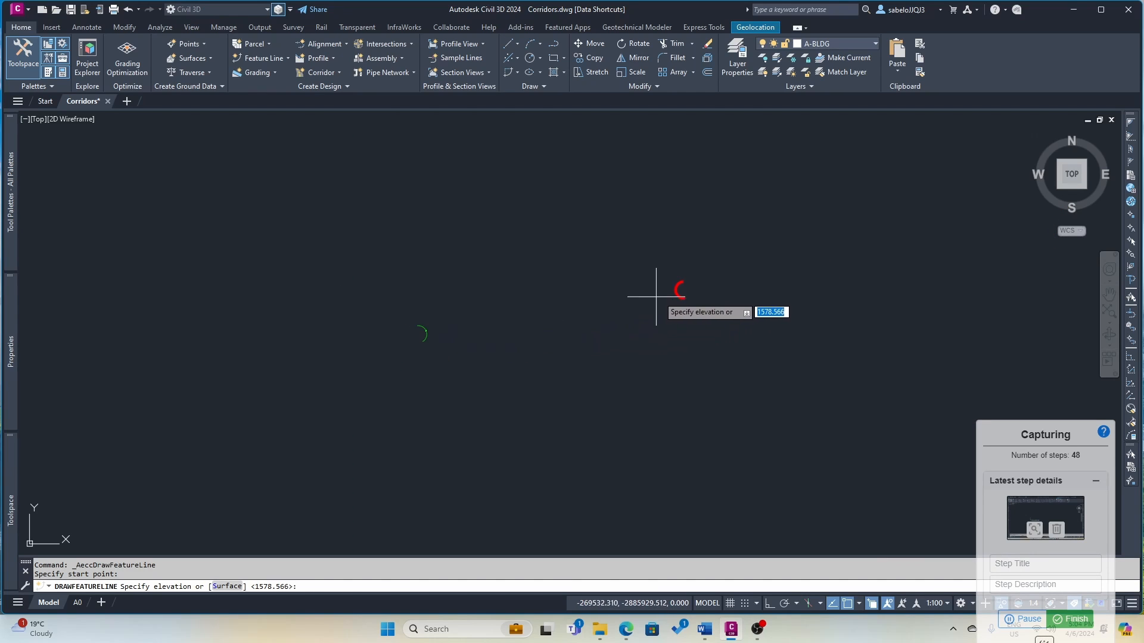
scroll(667, 286, "up", 8)
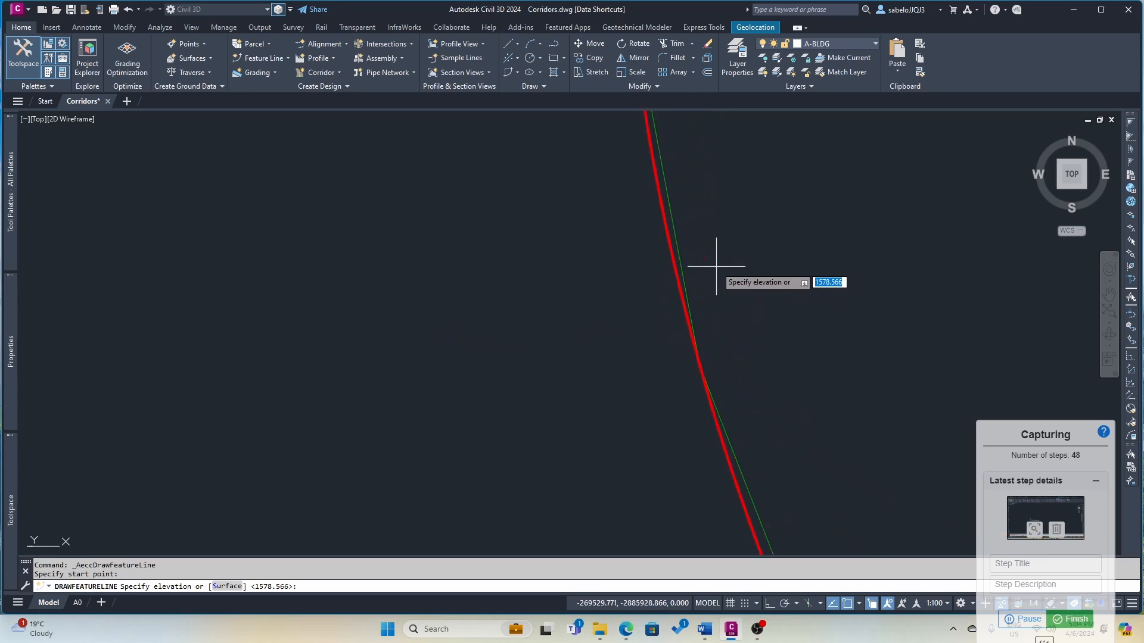
scroll(658, 268, "down", 6)
scroll(657, 268, "up", 6)
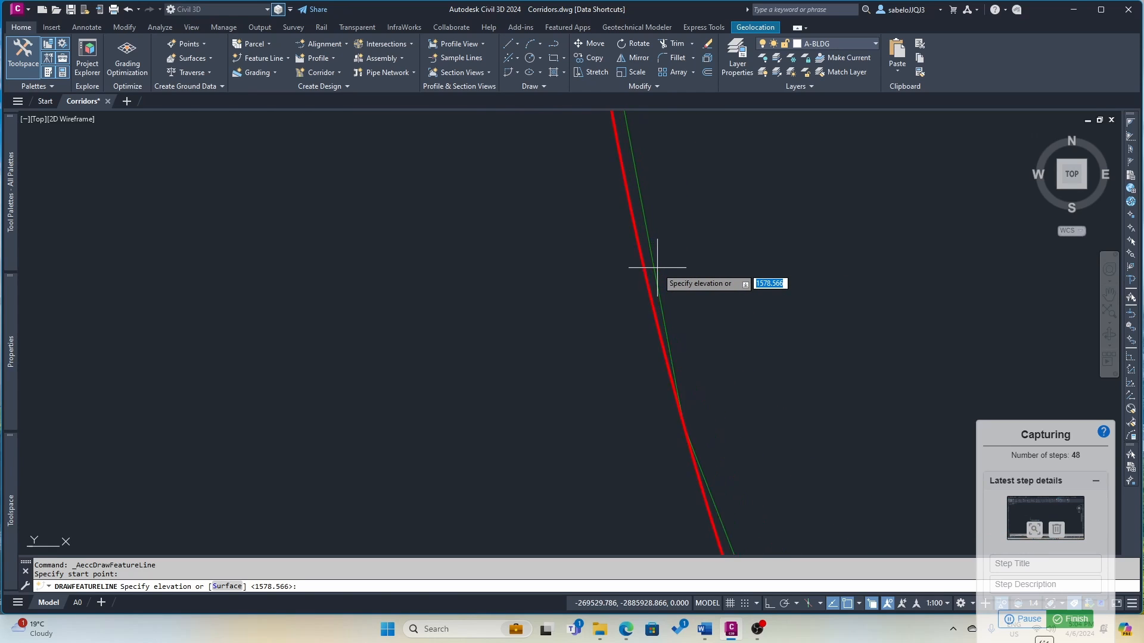
scroll(658, 268, "down", 5)
scroll(629, 125, "up", 6)
key("F3")
key("F3")
key("Return")
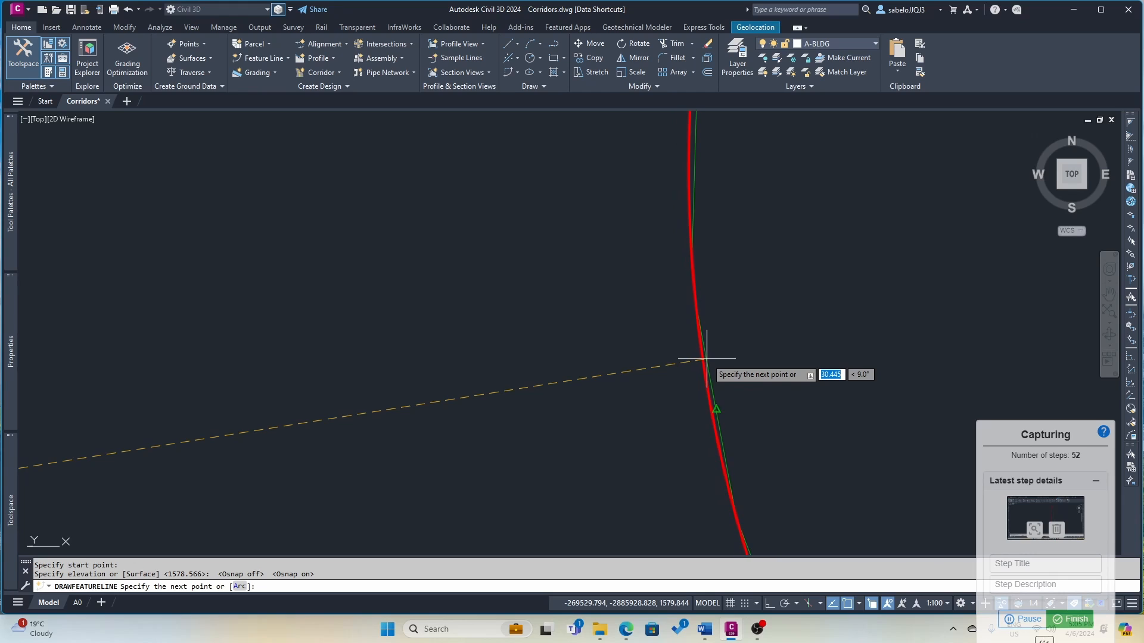
left_click(714, 410)
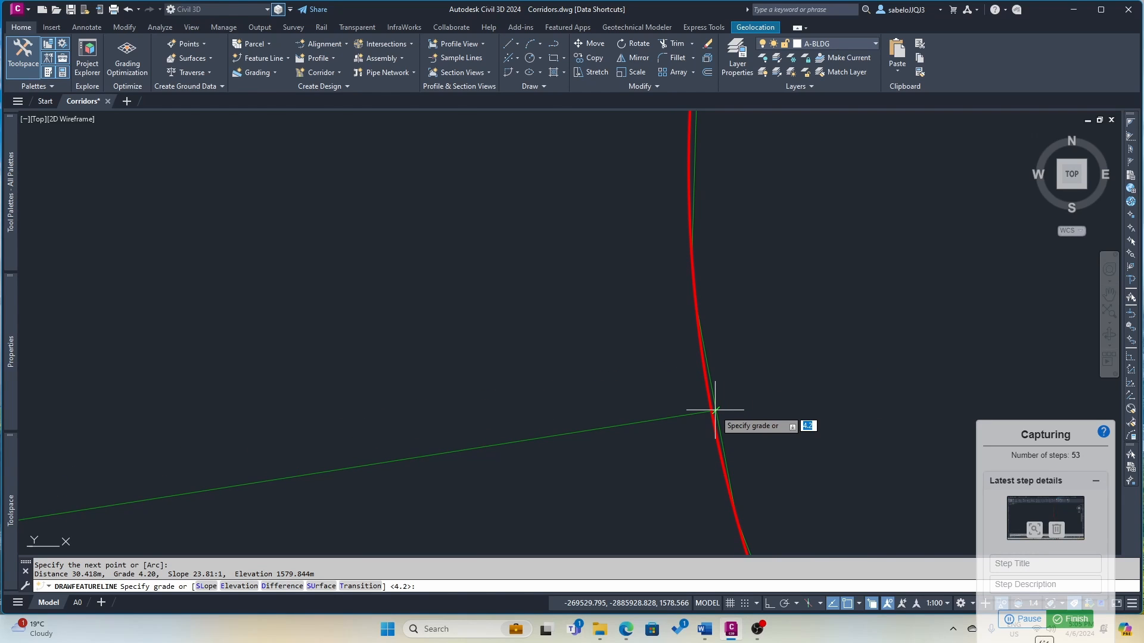
key("Return")
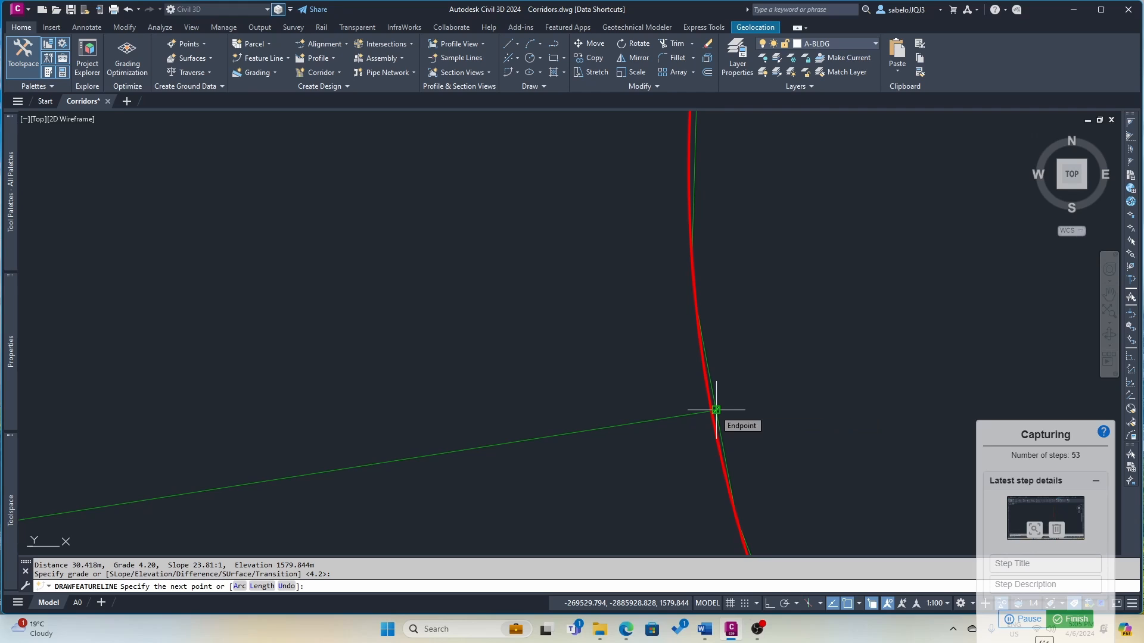
key("Escape")
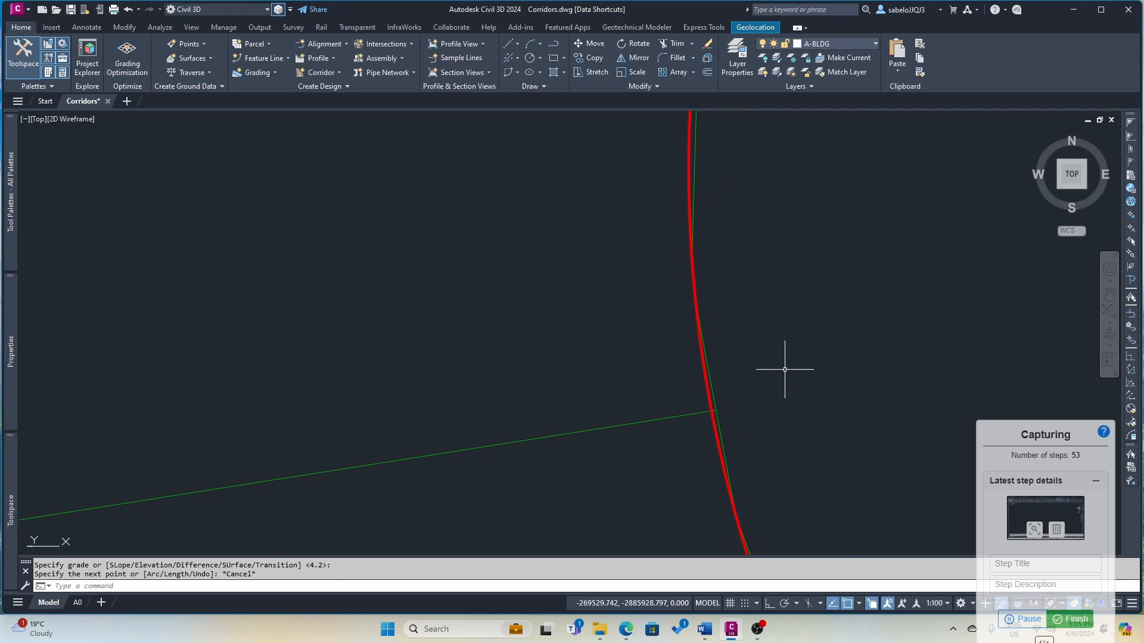
- Start a feature line break on the western bull nose curve, choosing the First point option
scroll(781, 365, "down", 5)
scroll(779, 363, "down", 4)
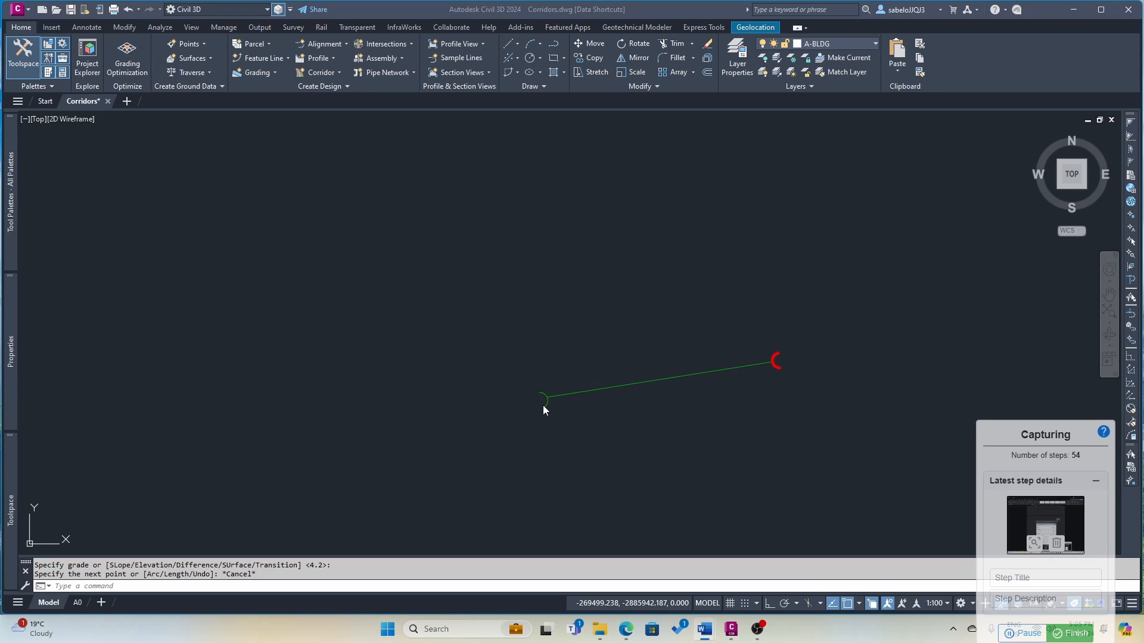
scroll(543, 407, "up", 5)
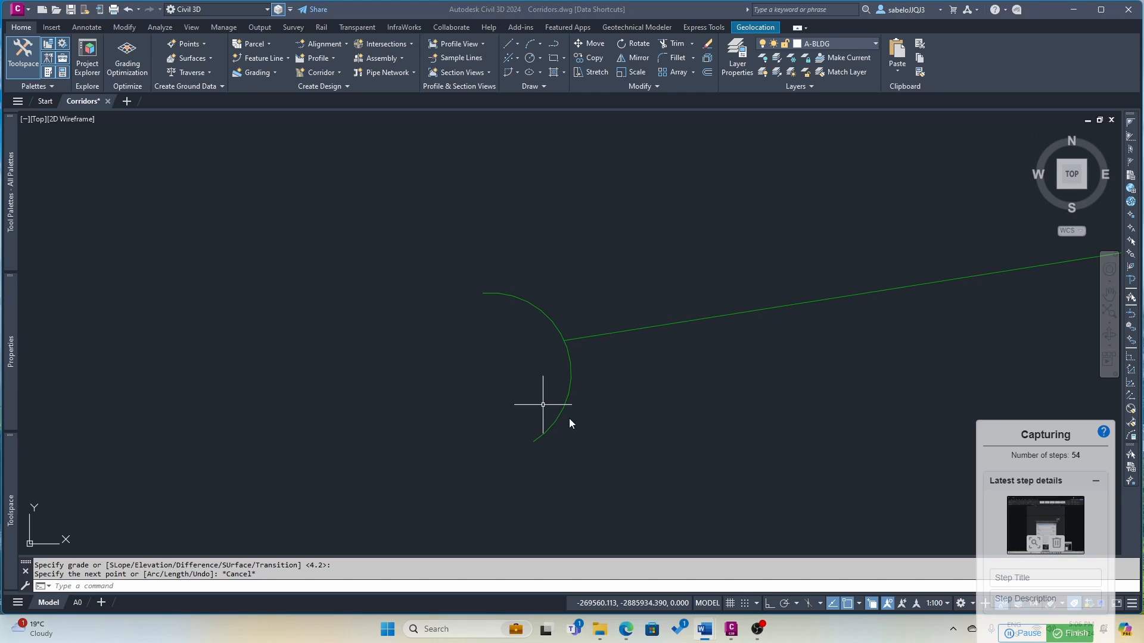
left_click(563, 408)
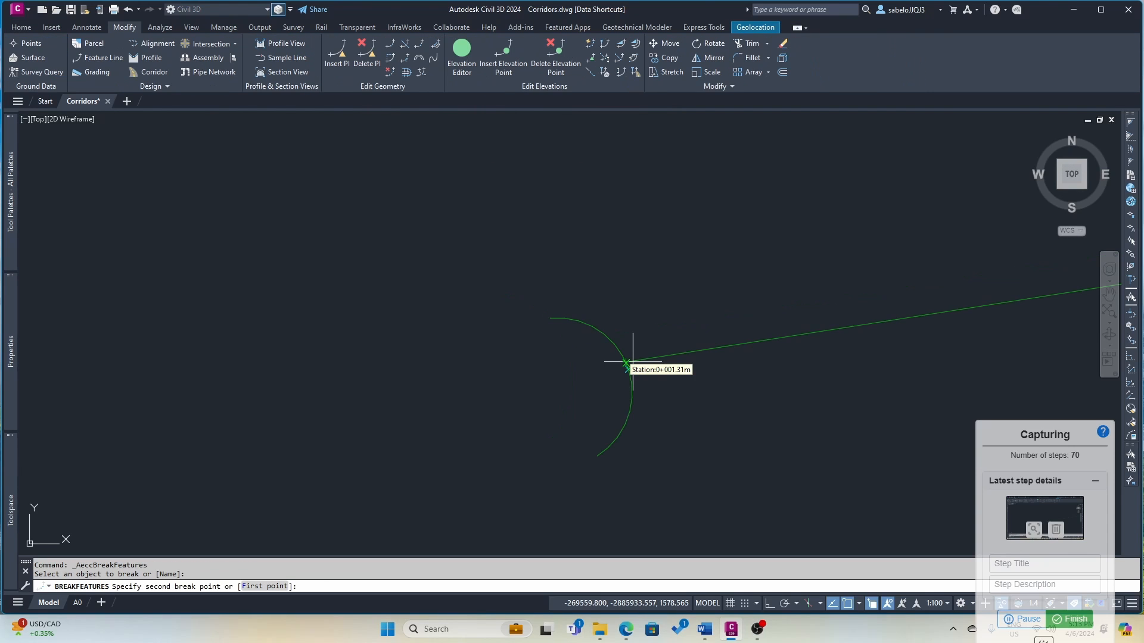
key("F8")
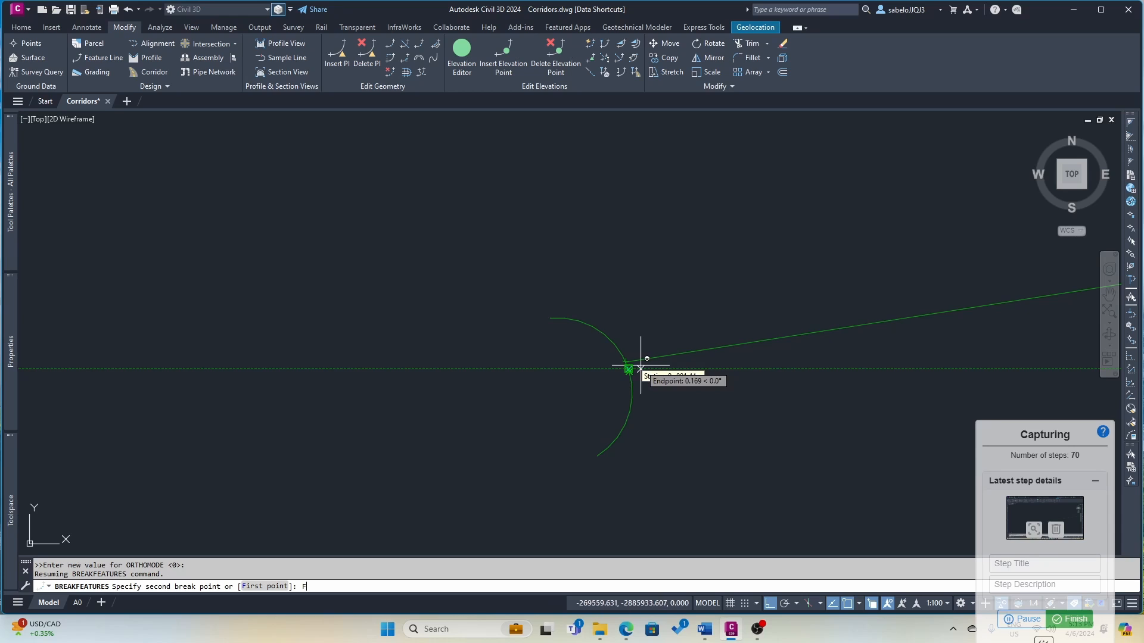
type("F")
key("Return")
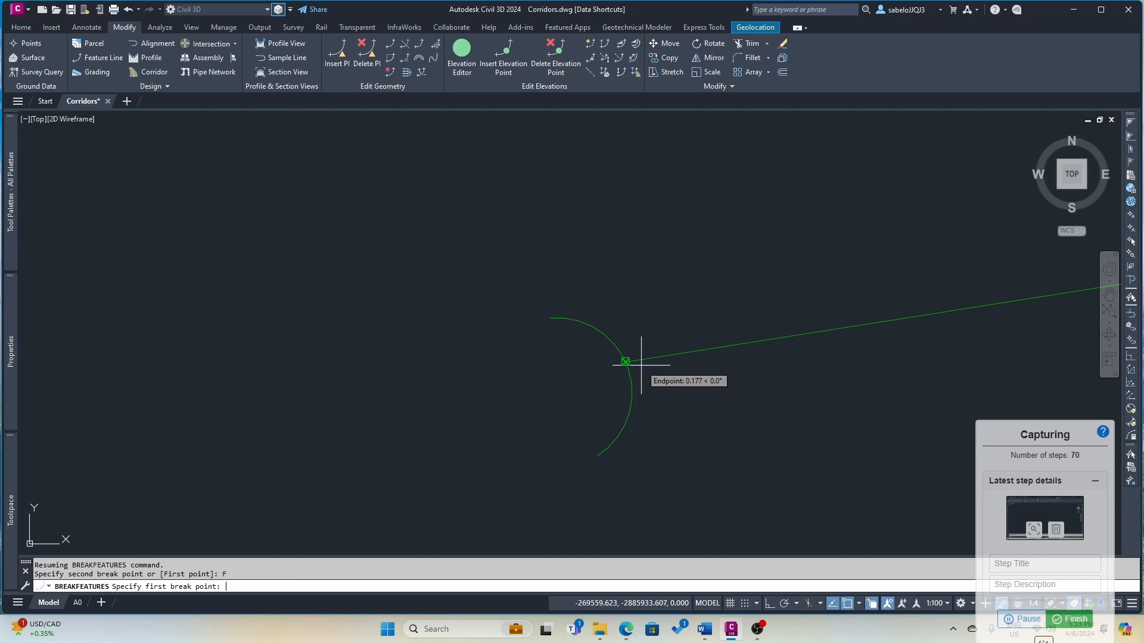
- Try to specify the first break point with the relative entry @2
scroll(631, 361, "up", 3)
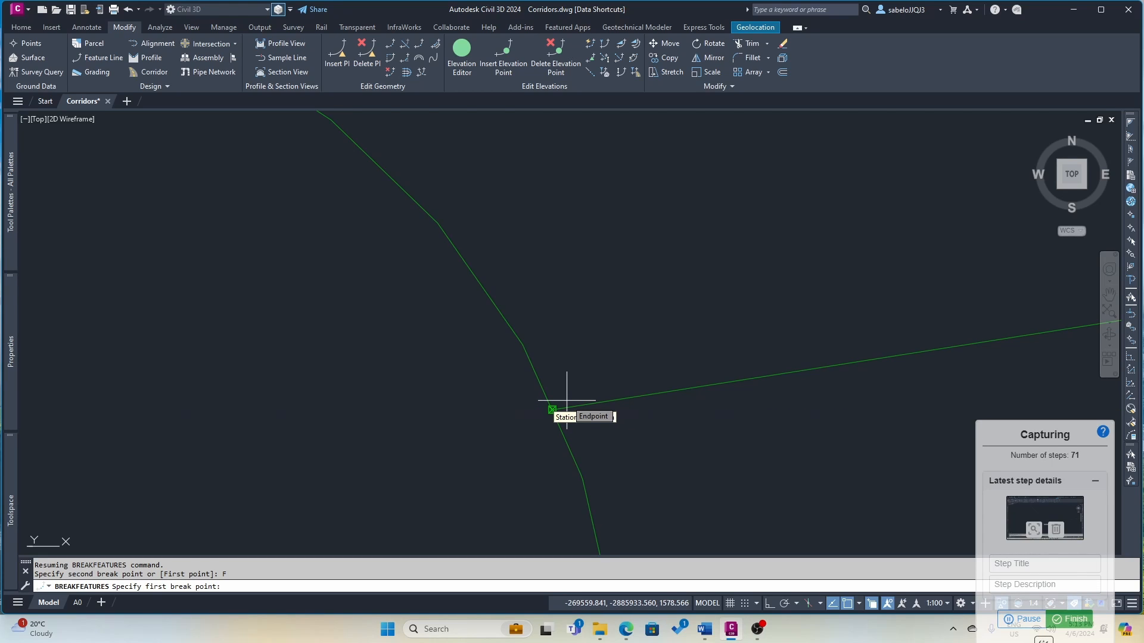
key("F8")
type("@")
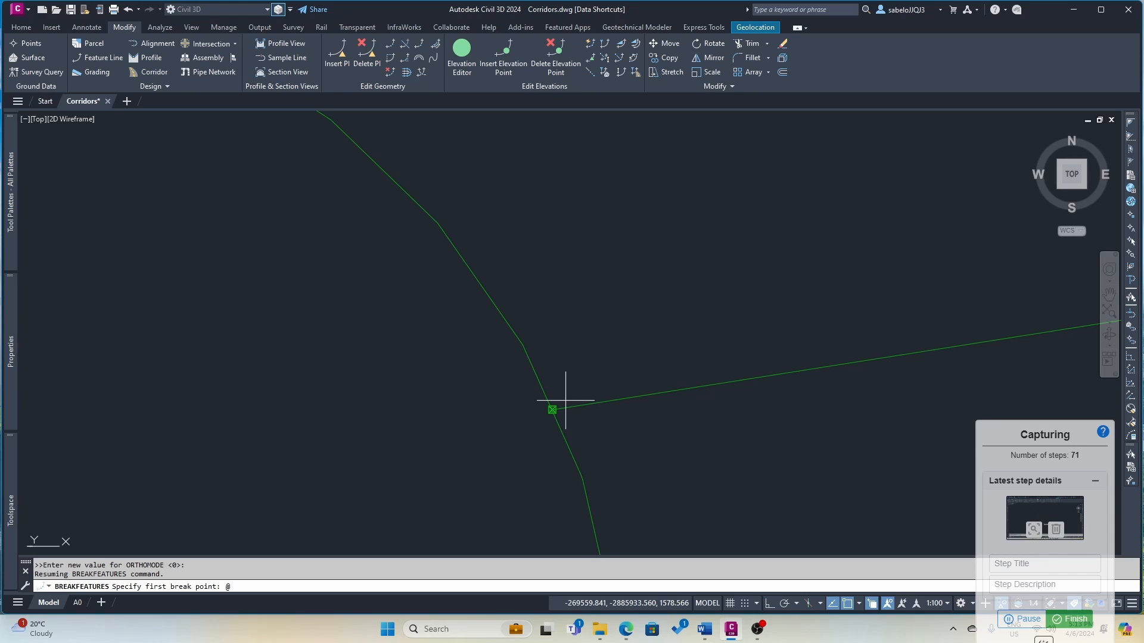
type("2")
key("Return")
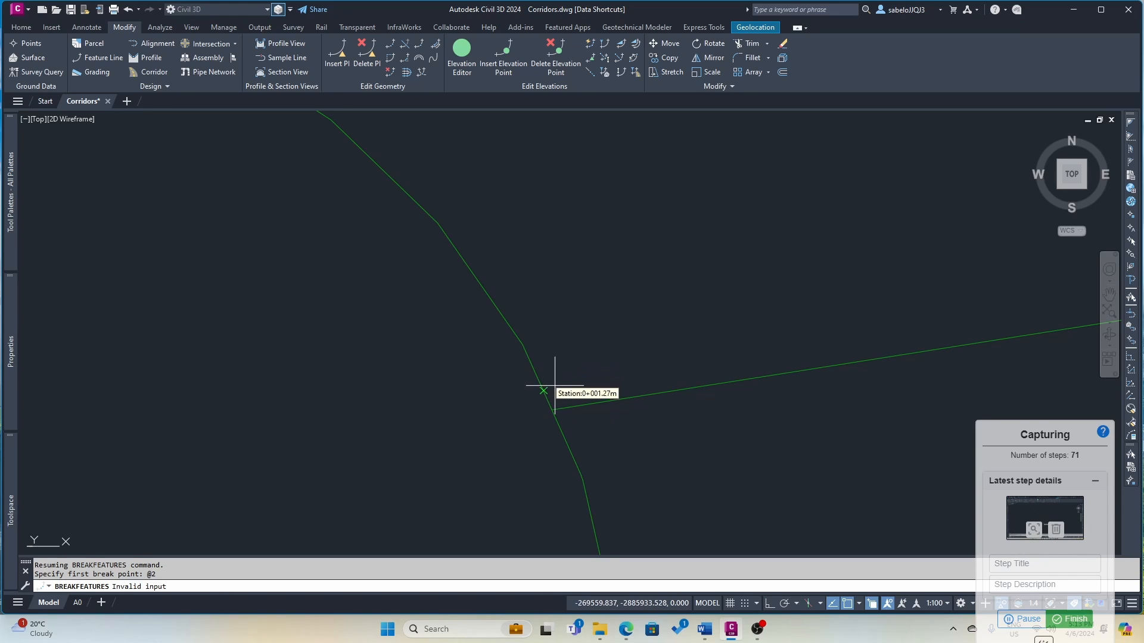
- Break the western bull nose feature line at its junction with the link line, using that point for both breaks, and check the pieces
left_click(552, 410)
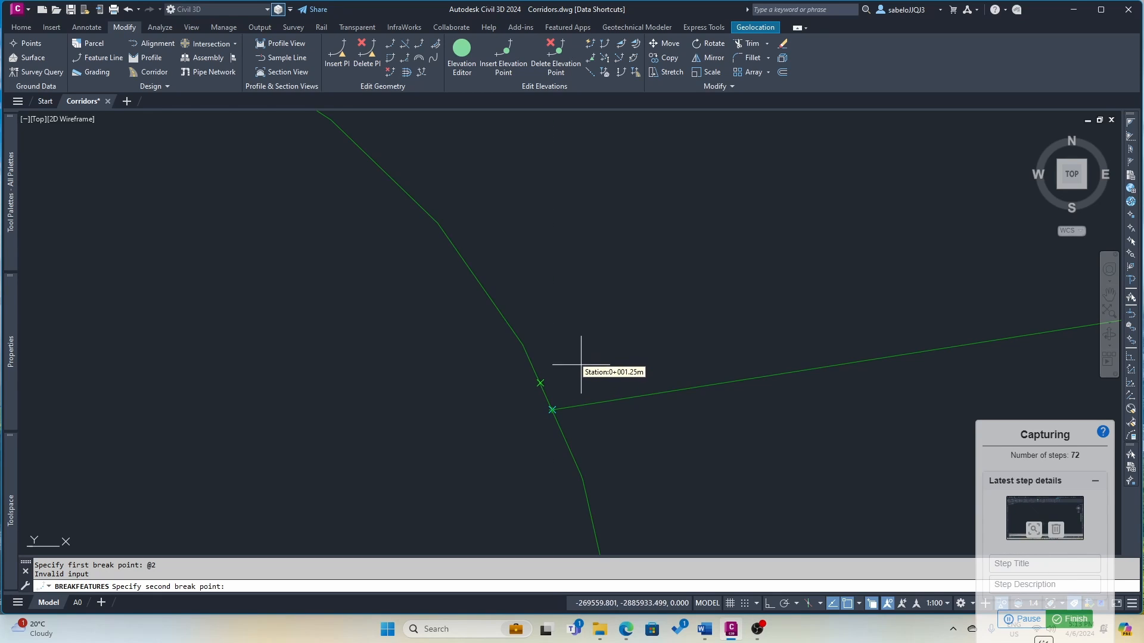
scroll(553, 411, "up", 4)
scroll(582, 403, "up", 2)
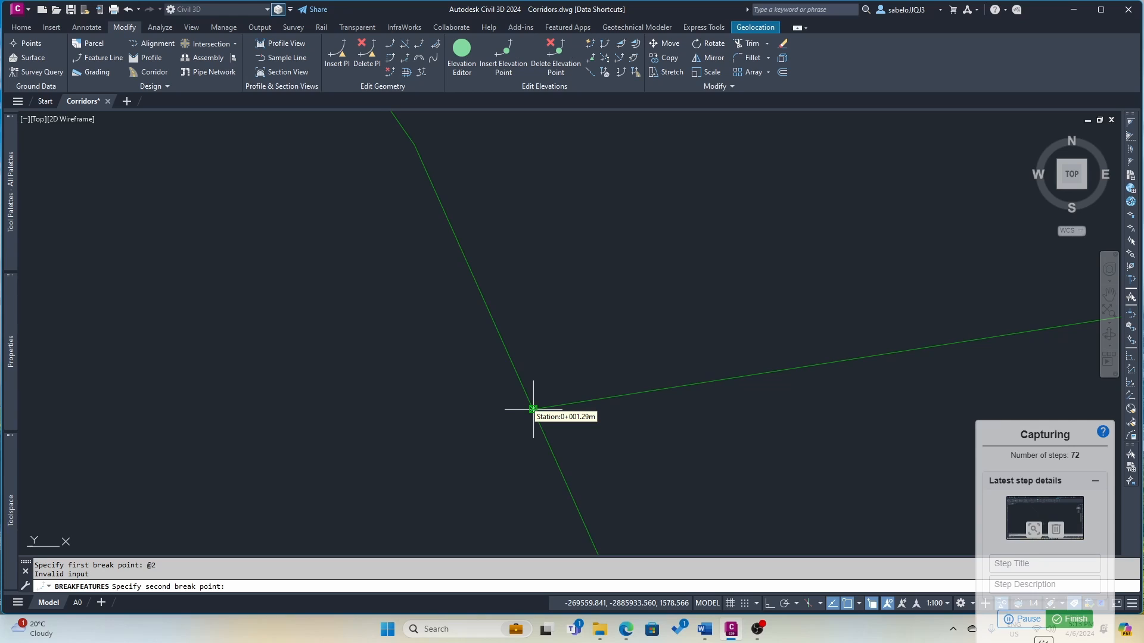
left_click(533, 410)
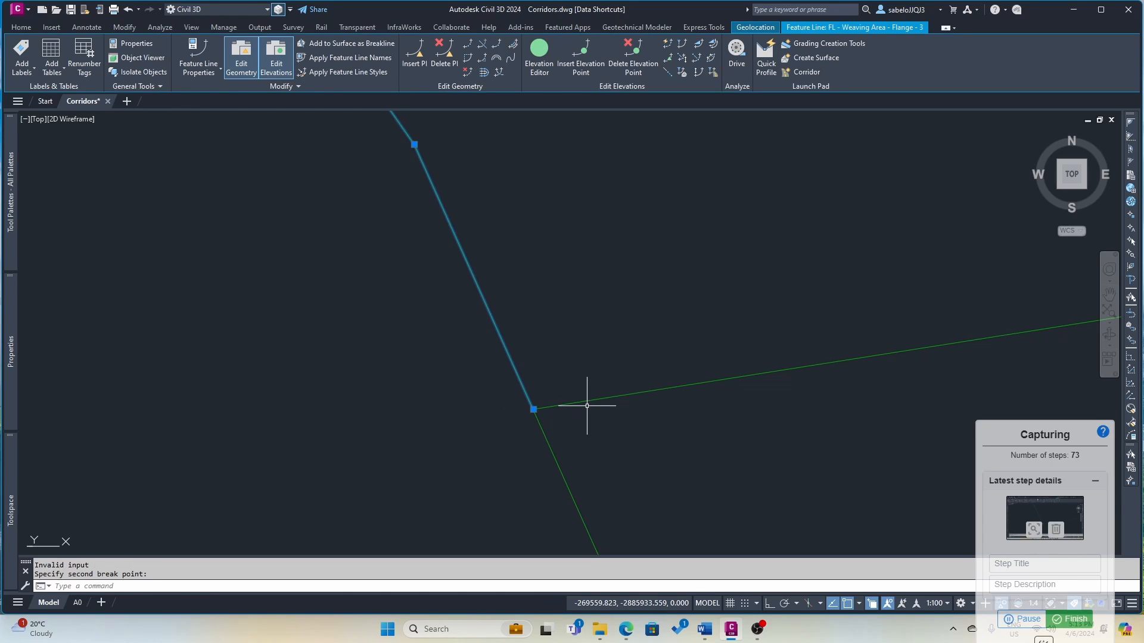
key("Escape")
scroll(595, 338, "down", 6)
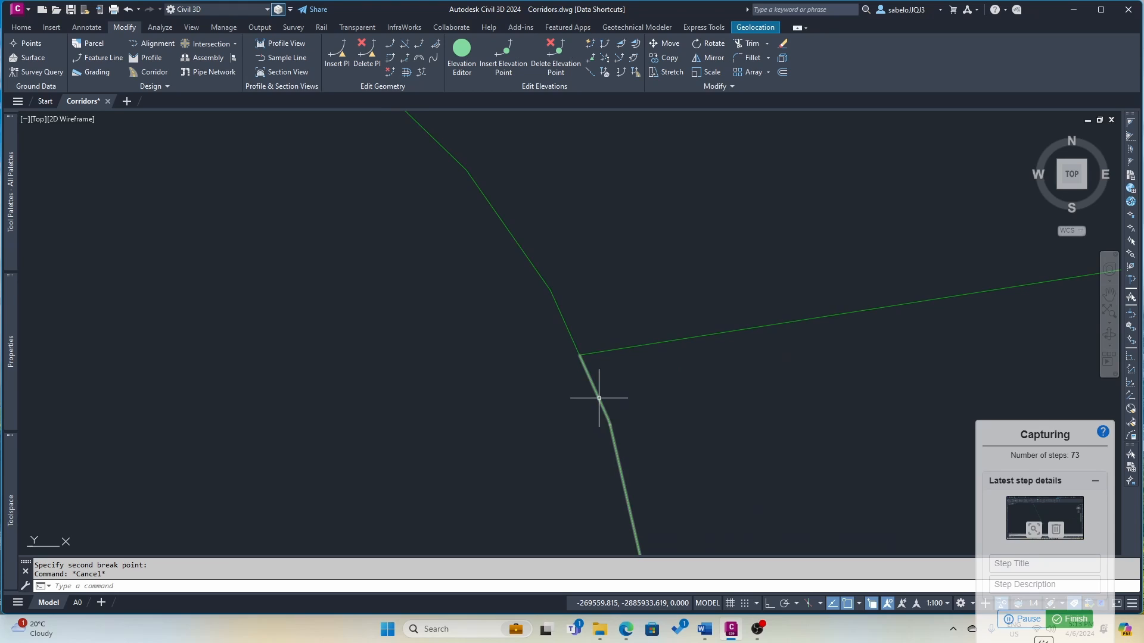
scroll(620, 324, "up", 4)
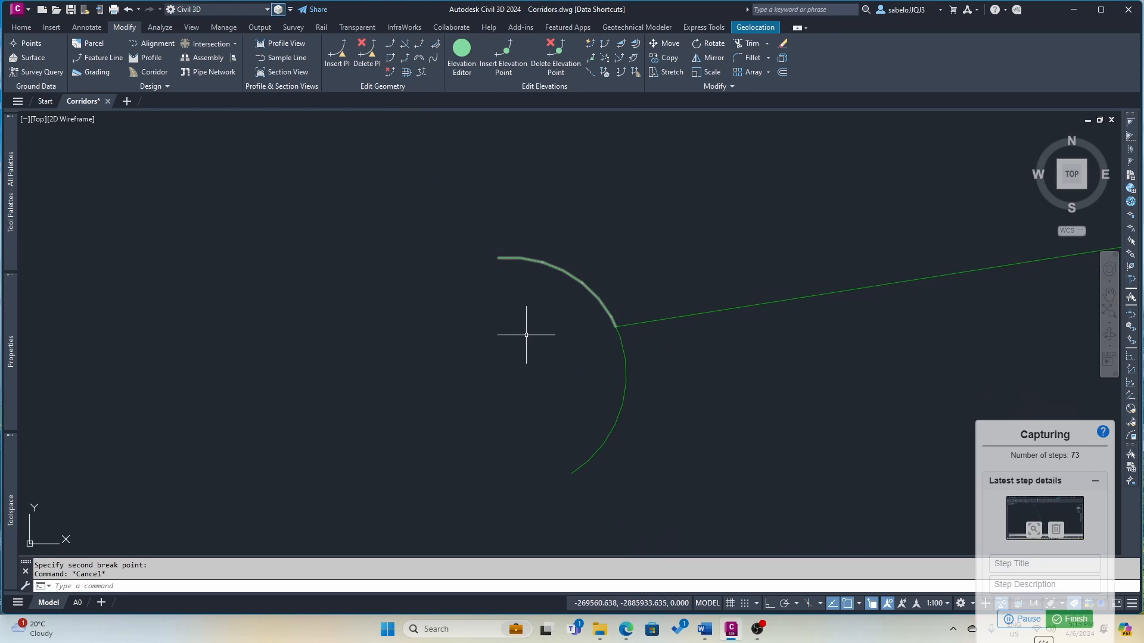
- Break the eastern bull nose feature line at its junction with the link line, using the First point option and that point for both breaks
scroll(525, 335, "down", 6)
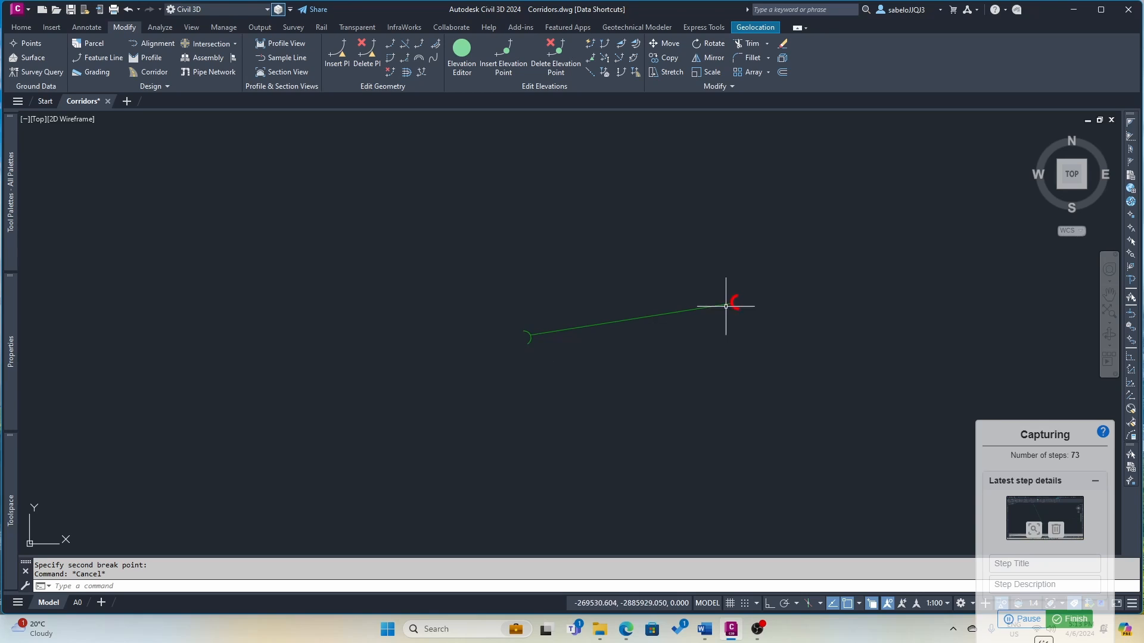
scroll(735, 302, "up", 8)
scroll(608, 398, "up", 3)
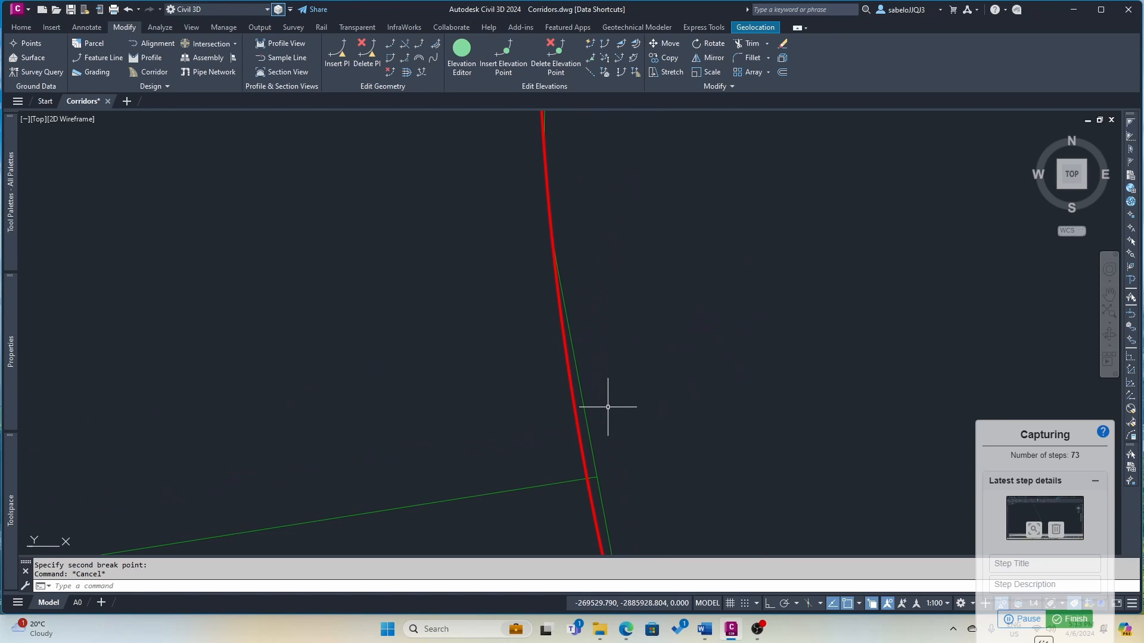
left_click(393, 46)
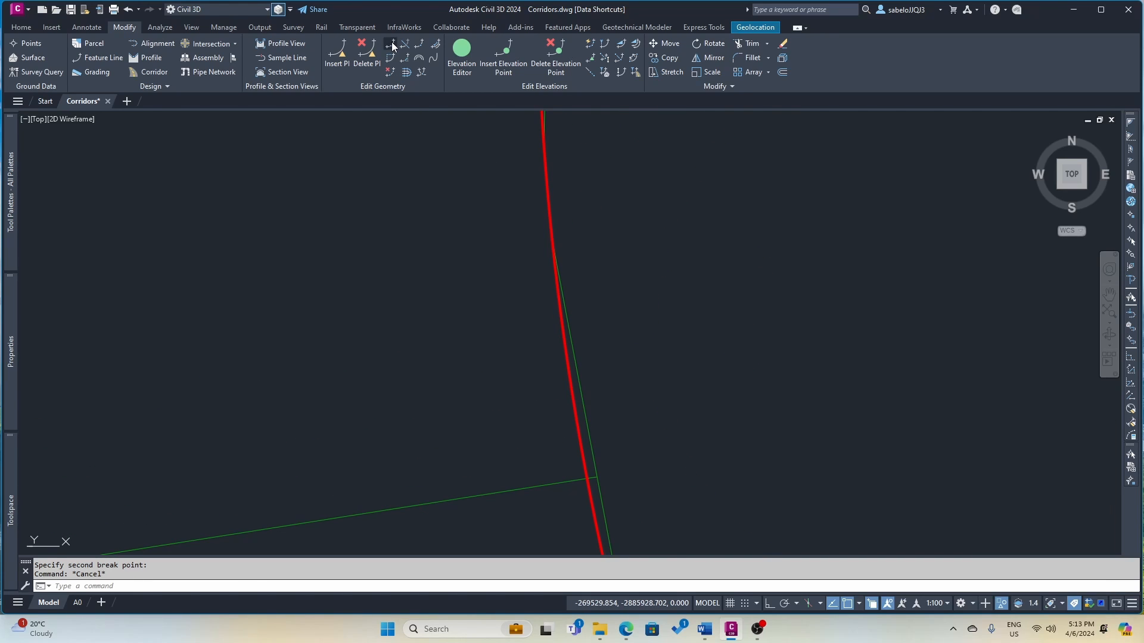
left_click(585, 407)
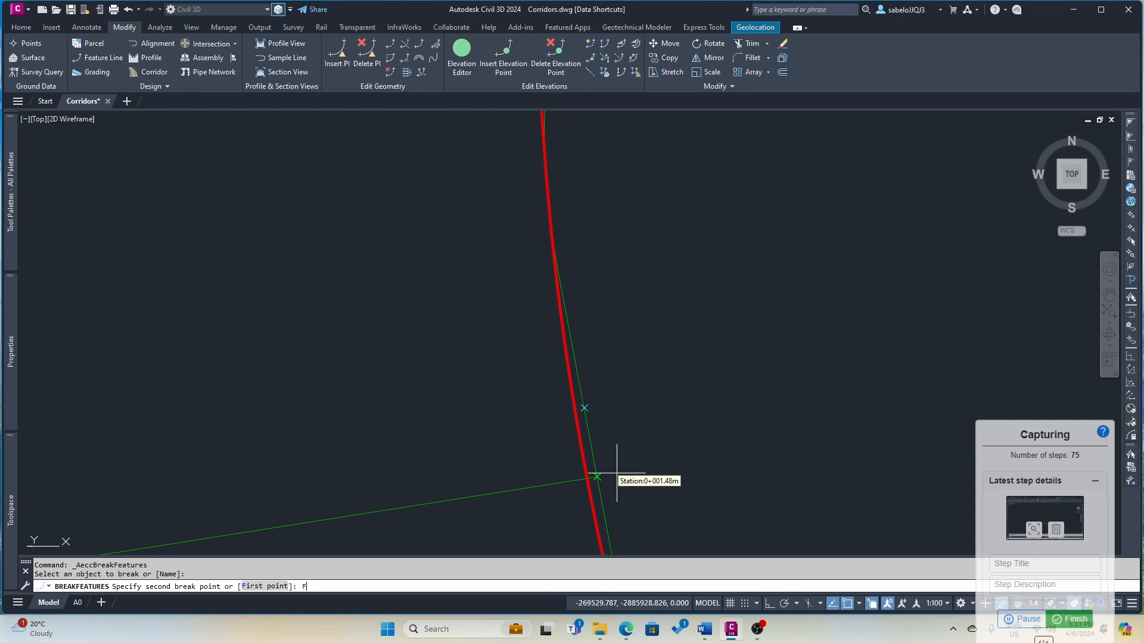
type("F")
key("Return")
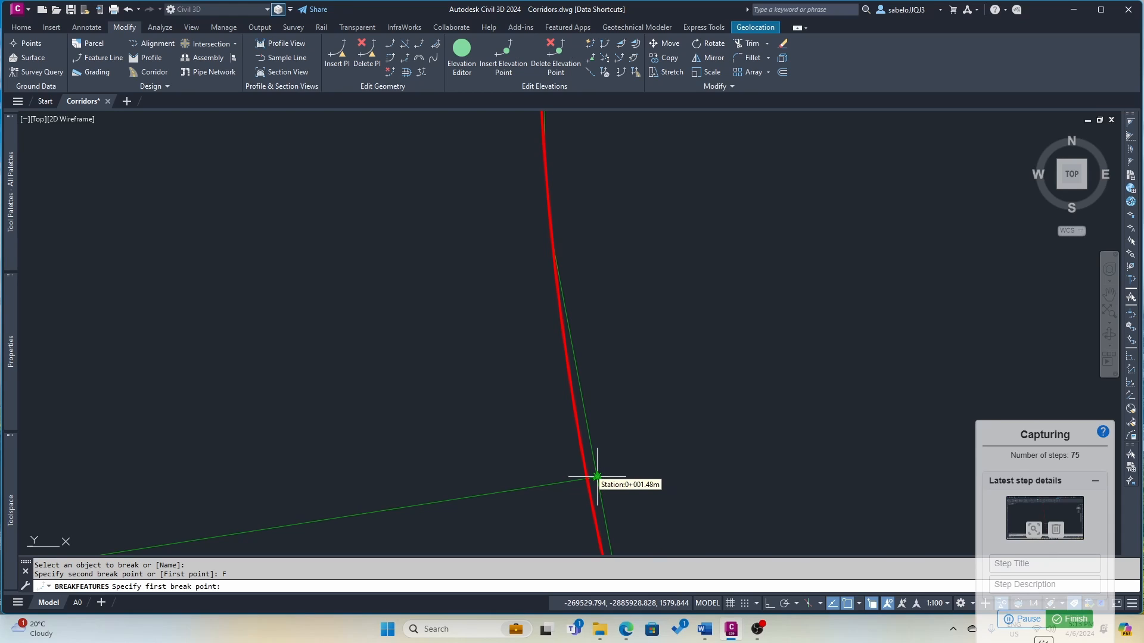
left_click(601, 477)
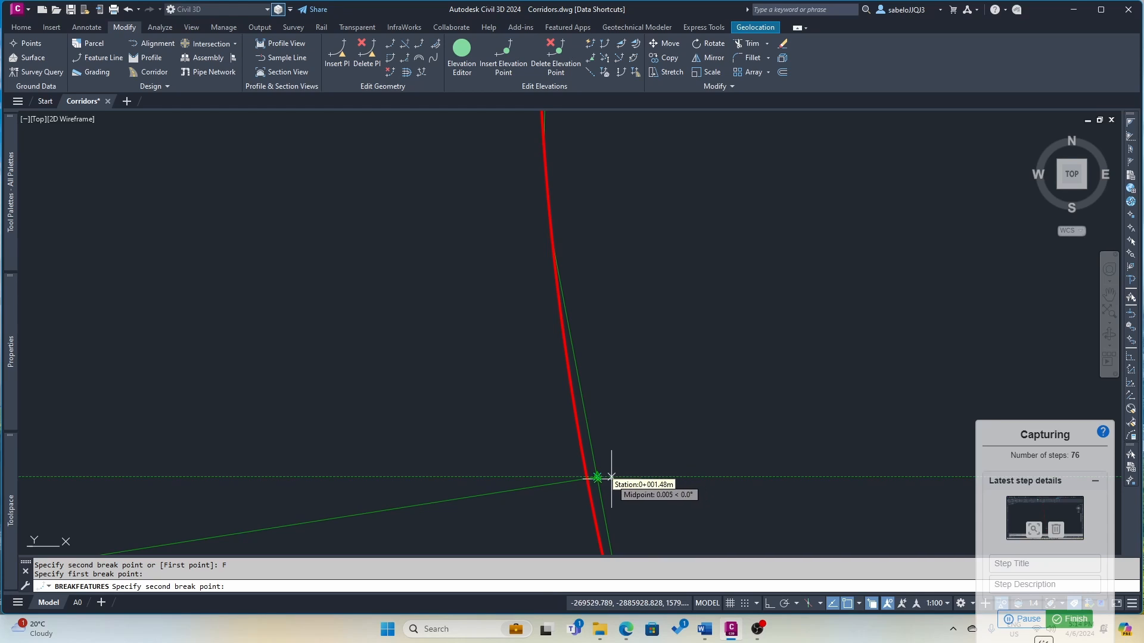
left_click(597, 476)
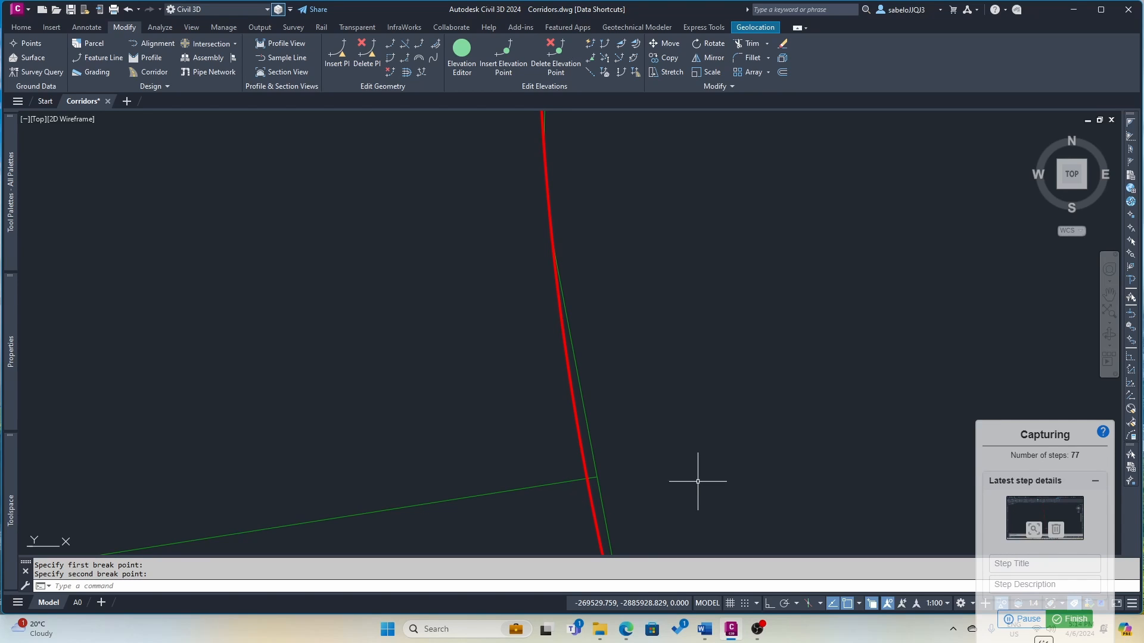
- Check the feature line properties of the southern piece of the broken western bull nose curve
scroll(698, 482, "up", 6)
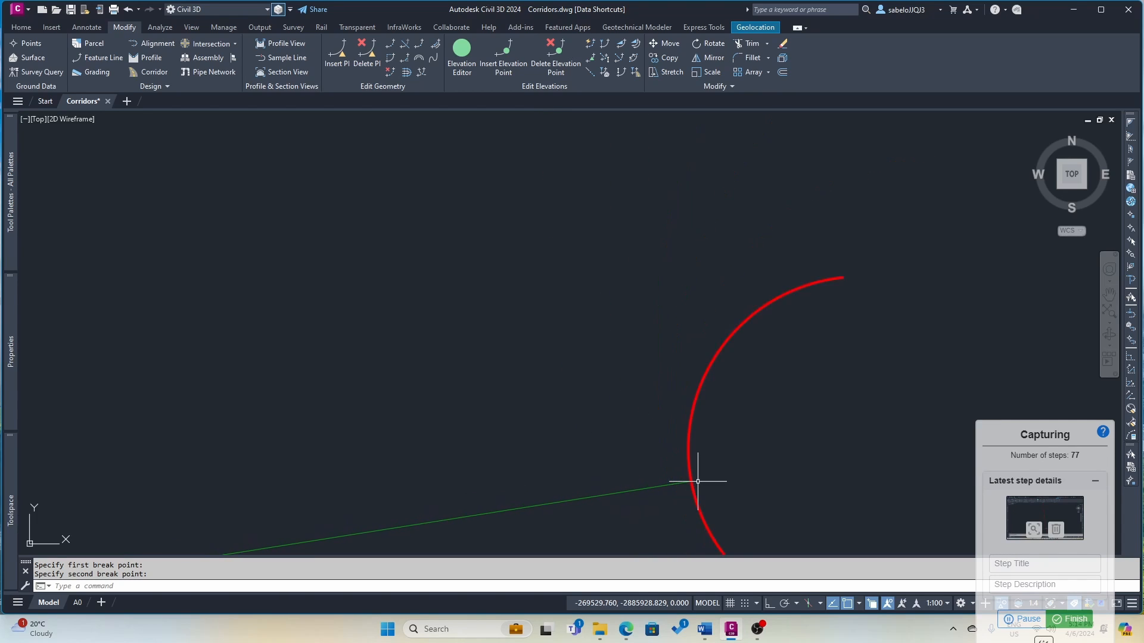
scroll(697, 478, "down", 10)
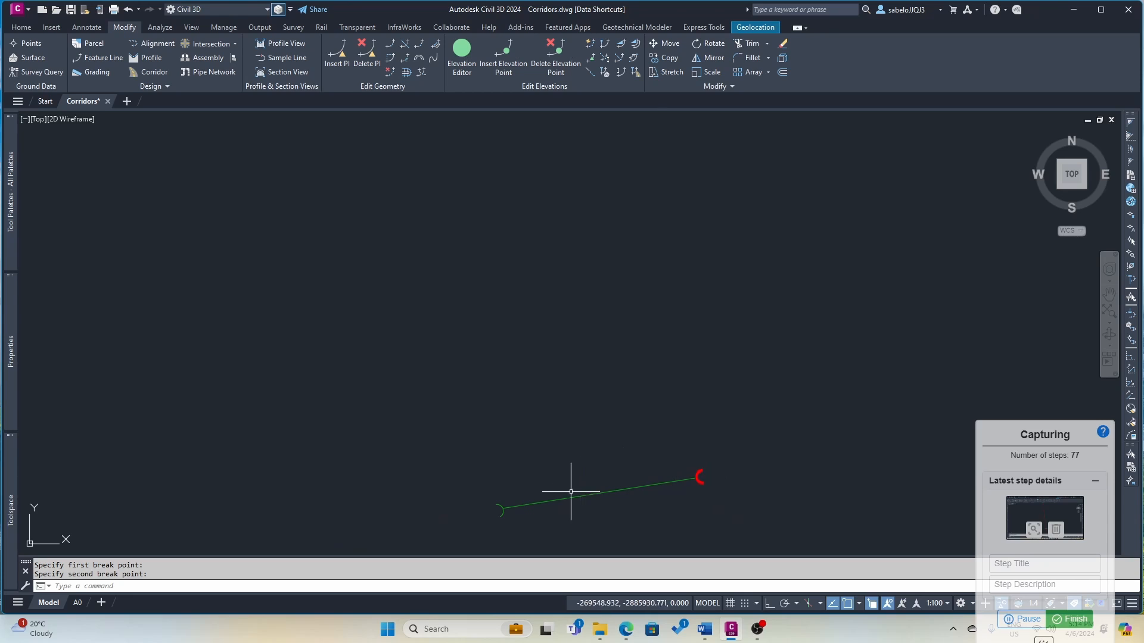
scroll(496, 518, "up", 5)
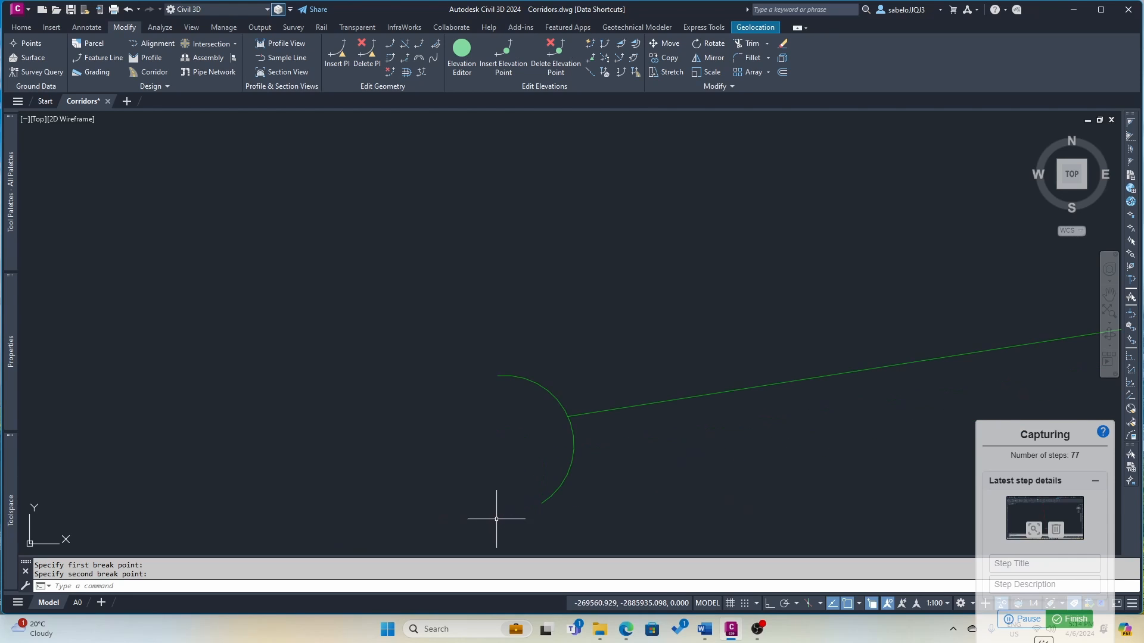
left_click(539, 497)
left_click(555, 492)
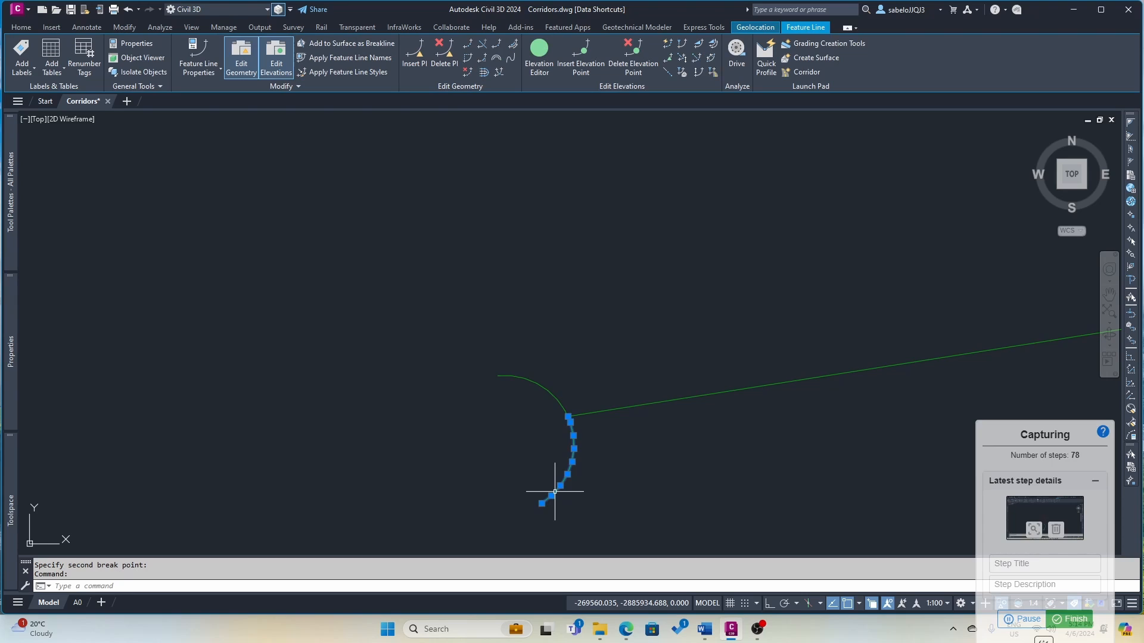
right_click(555, 492)
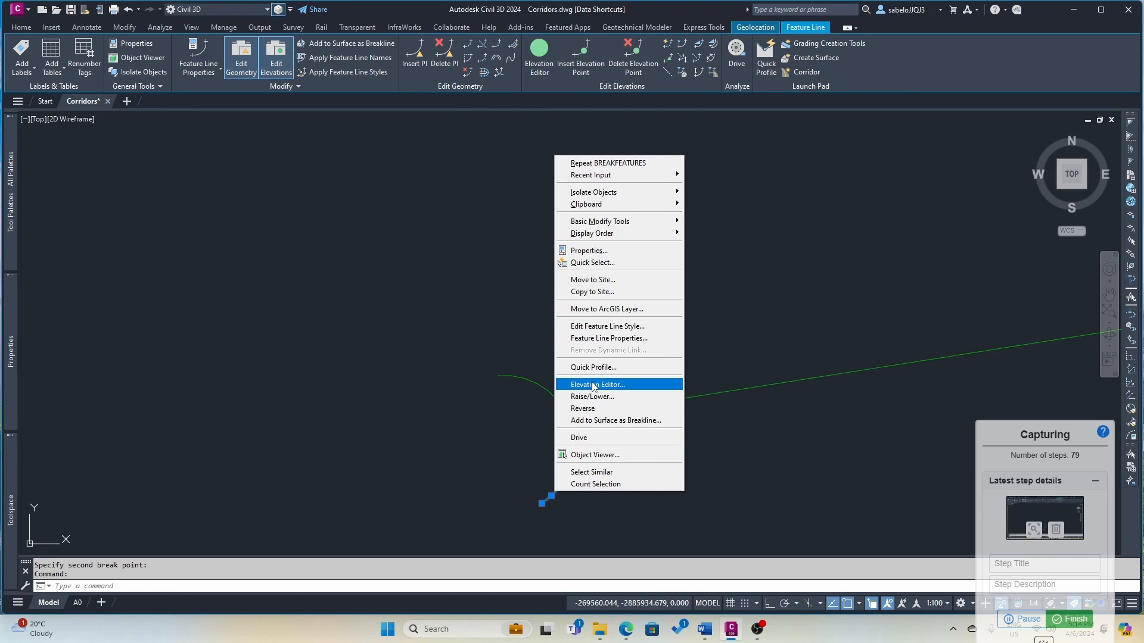
left_click(608, 340)
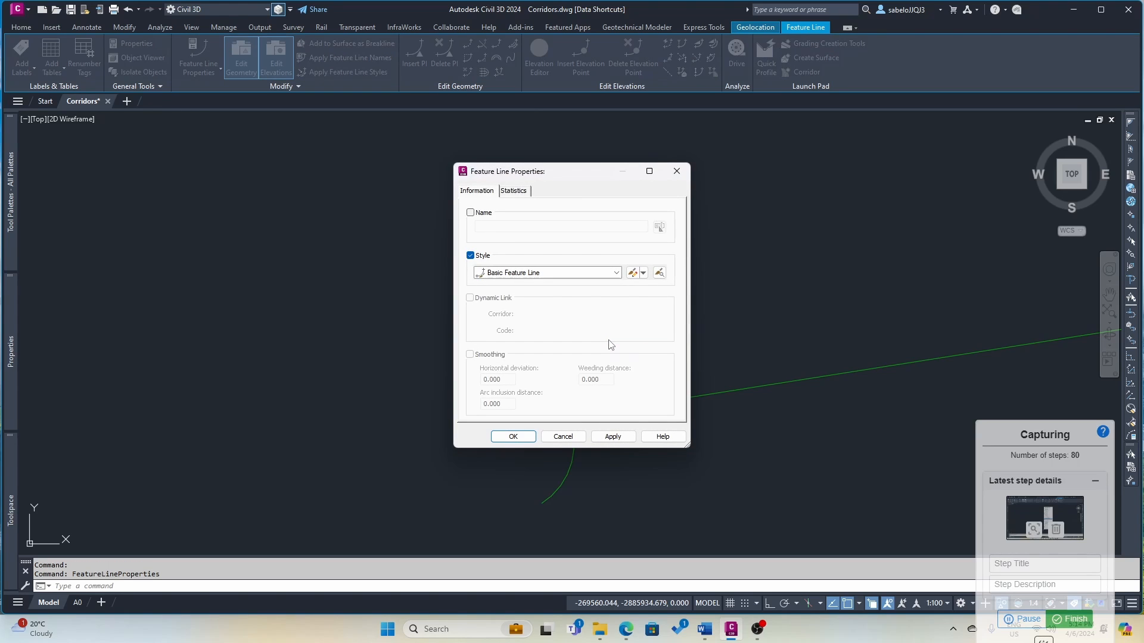
left_click(677, 171)
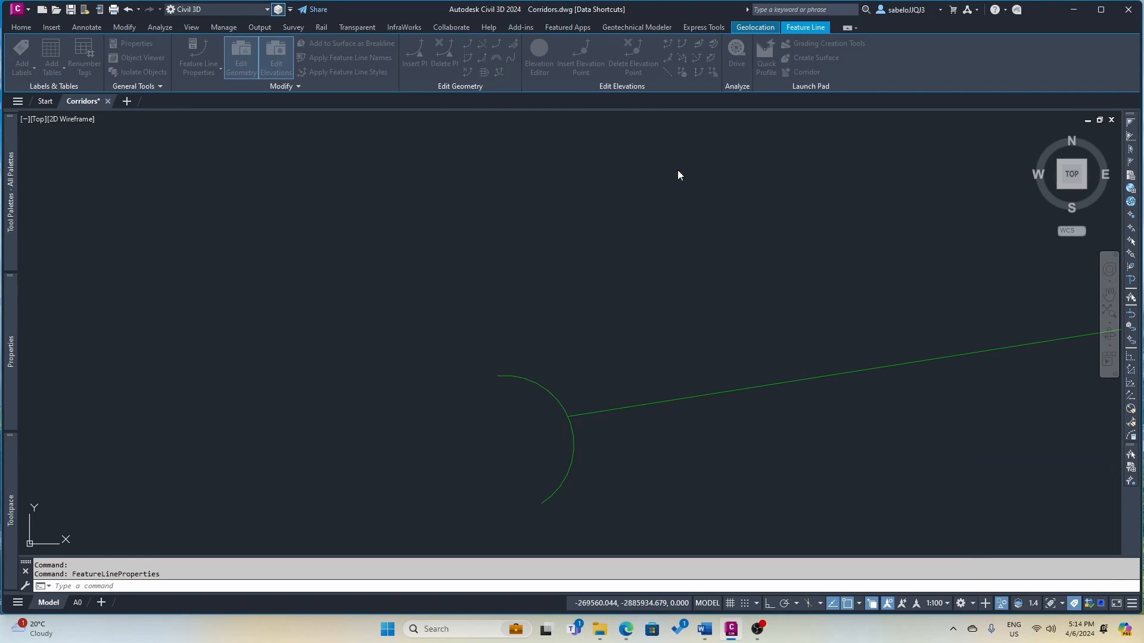
- Rename the northern piece of the western curve as FL - Weaving Area - Flange - 3LHS and copy that name
left_click(545, 389)
right_click(547, 390)
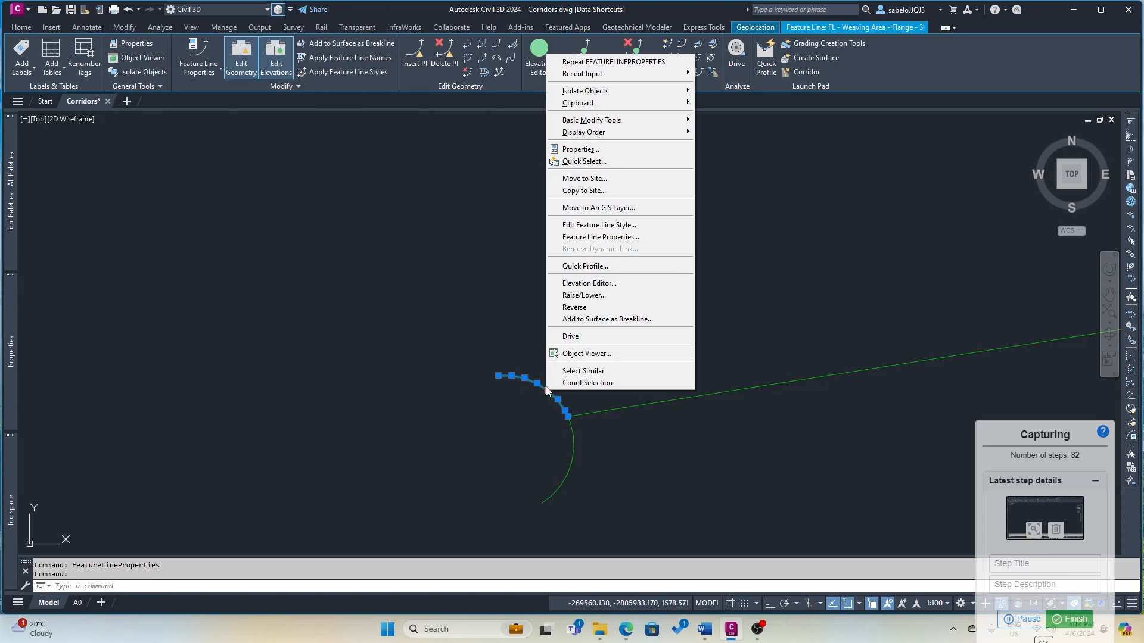
left_click(594, 238)
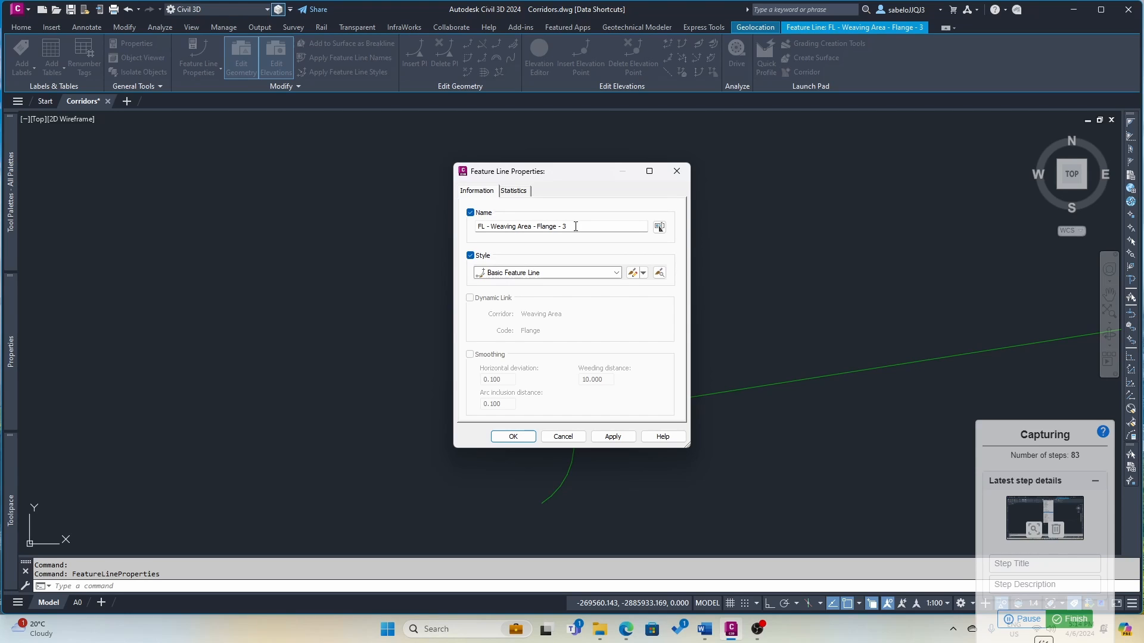
left_click(576, 226)
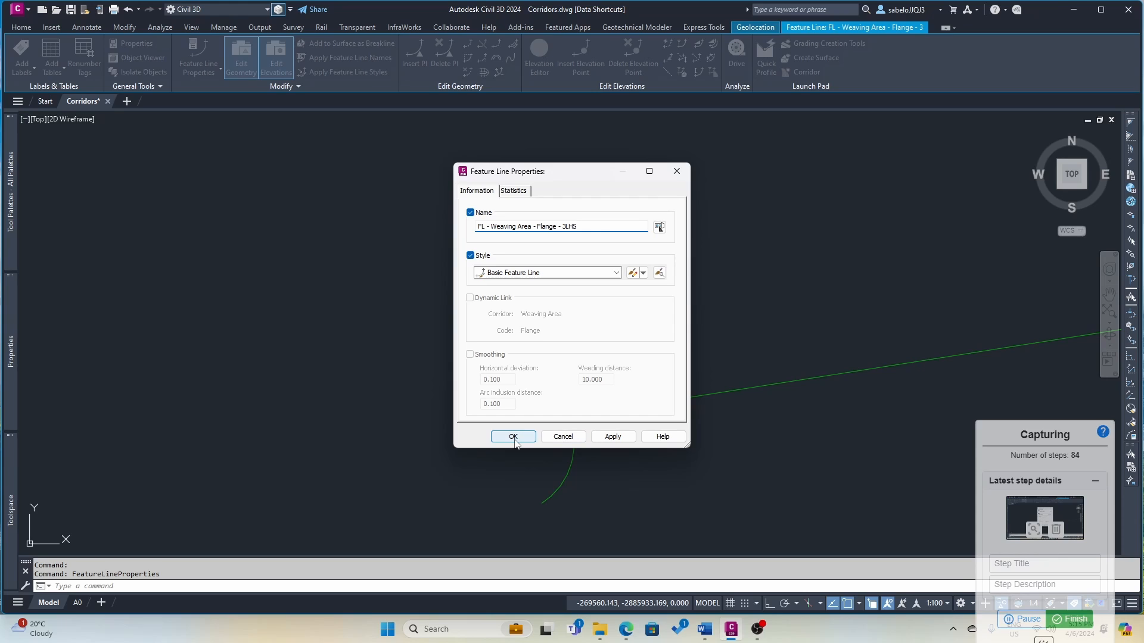
triple_click(478, 227)
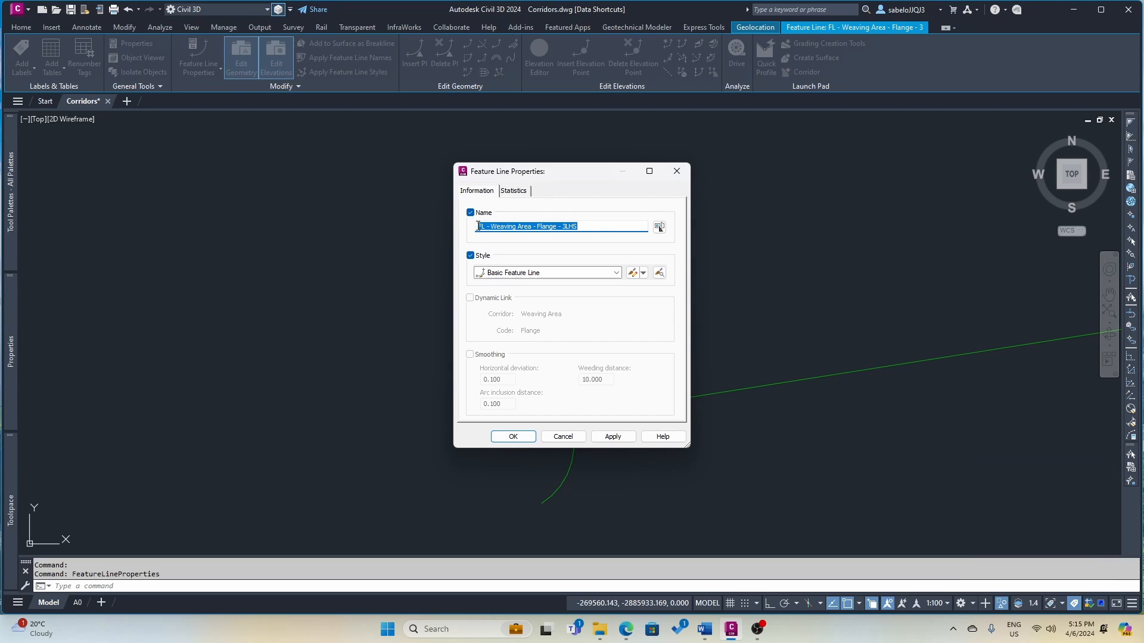
right_click(492, 223)
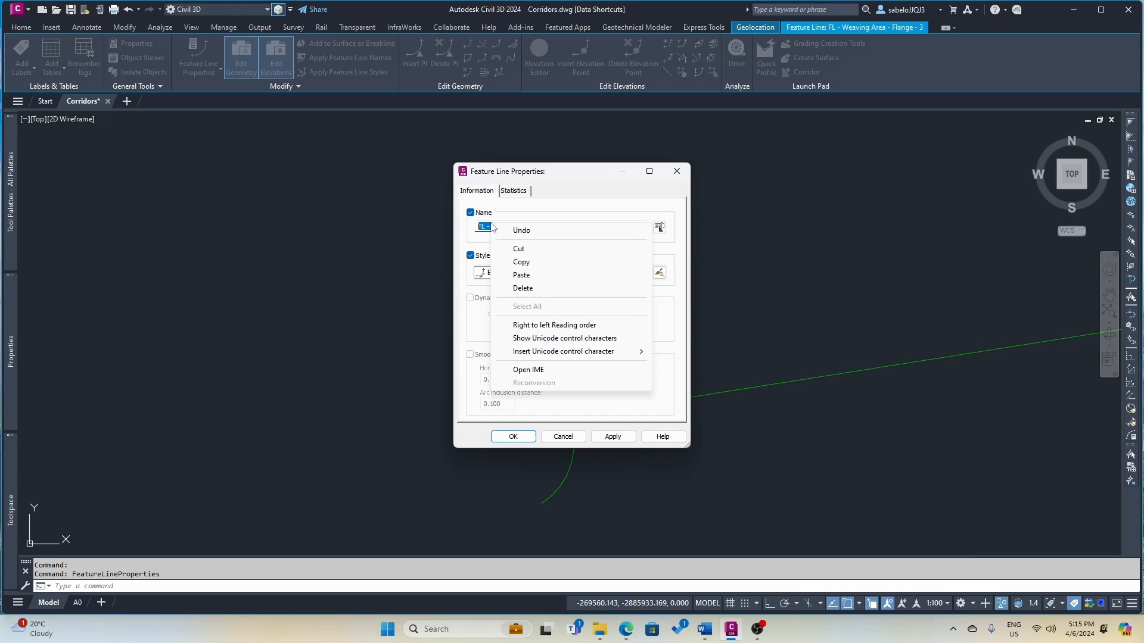
left_click(517, 263)
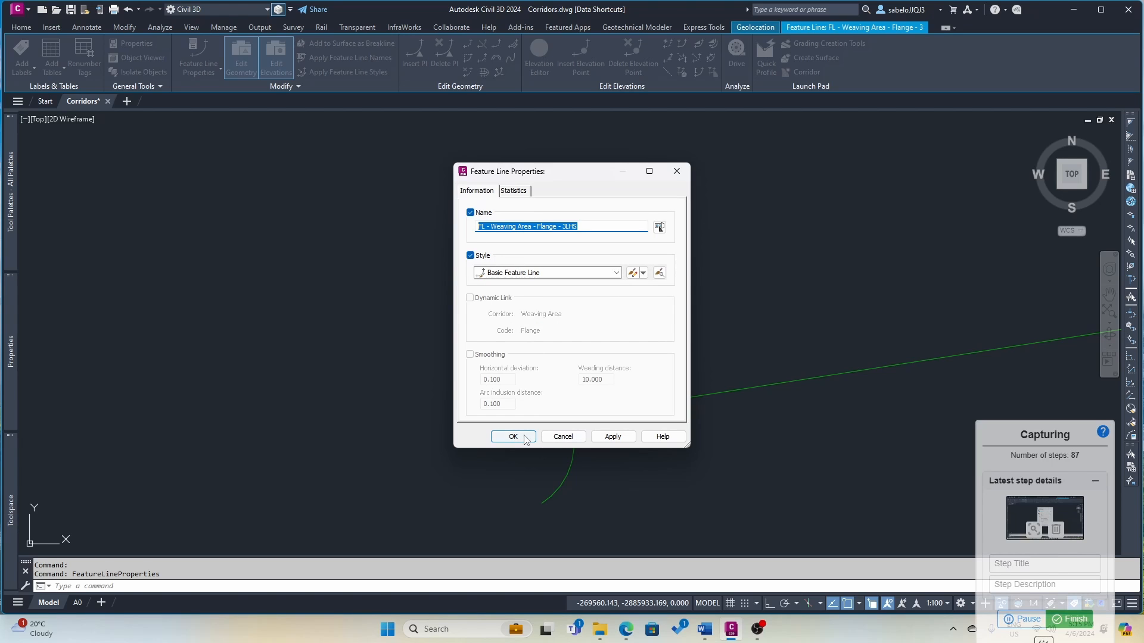
left_click(513, 437)
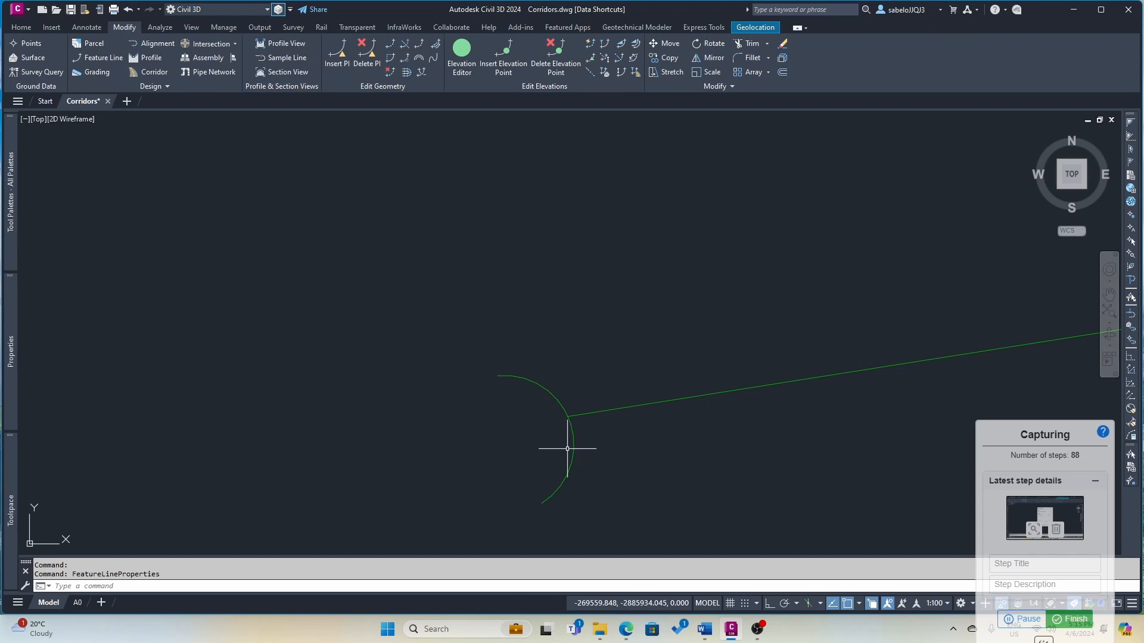
- Enable naming for the western curve's southern piece and name it from the copied FL - Weaving Area - Flange - 3LHS, adjusting the suffix
left_click(573, 440)
right_click(573, 440)
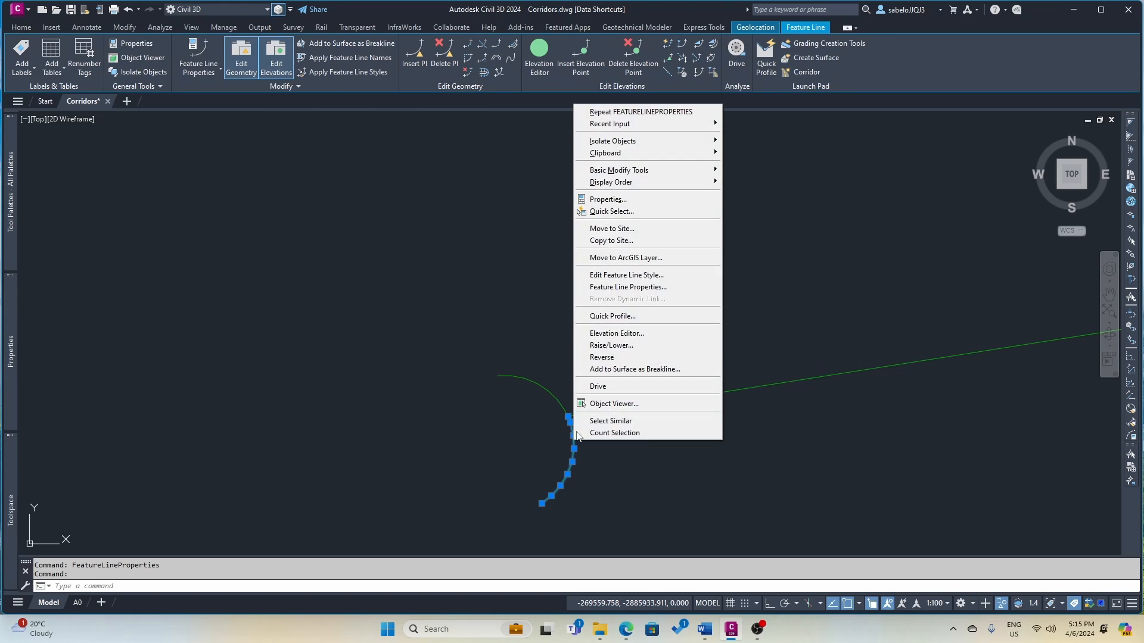
left_click(620, 288)
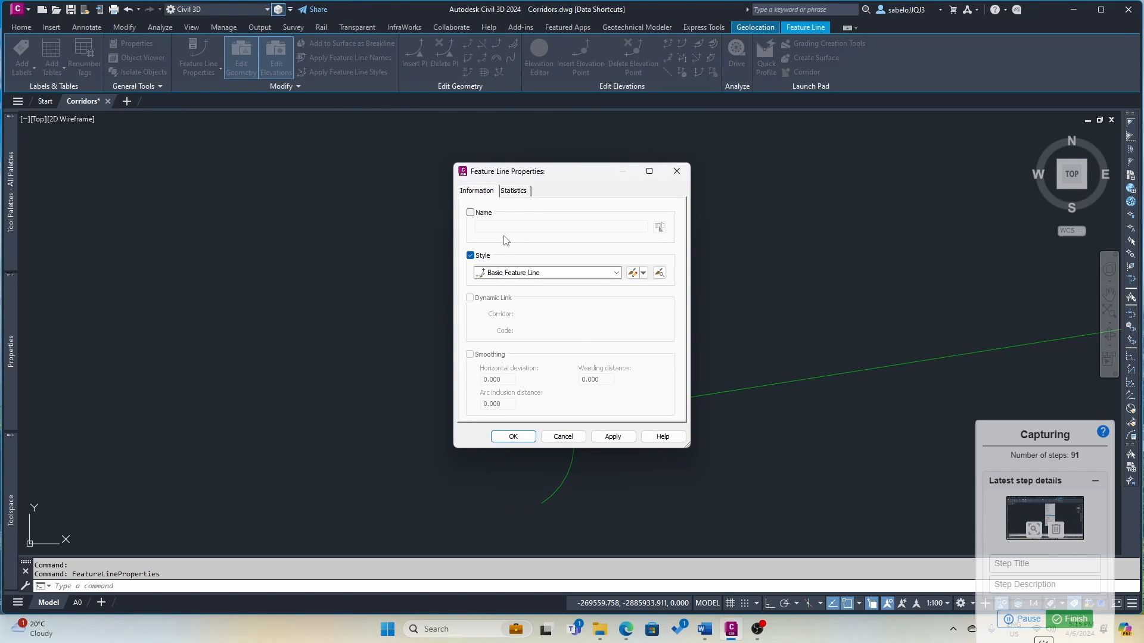
left_click(471, 213)
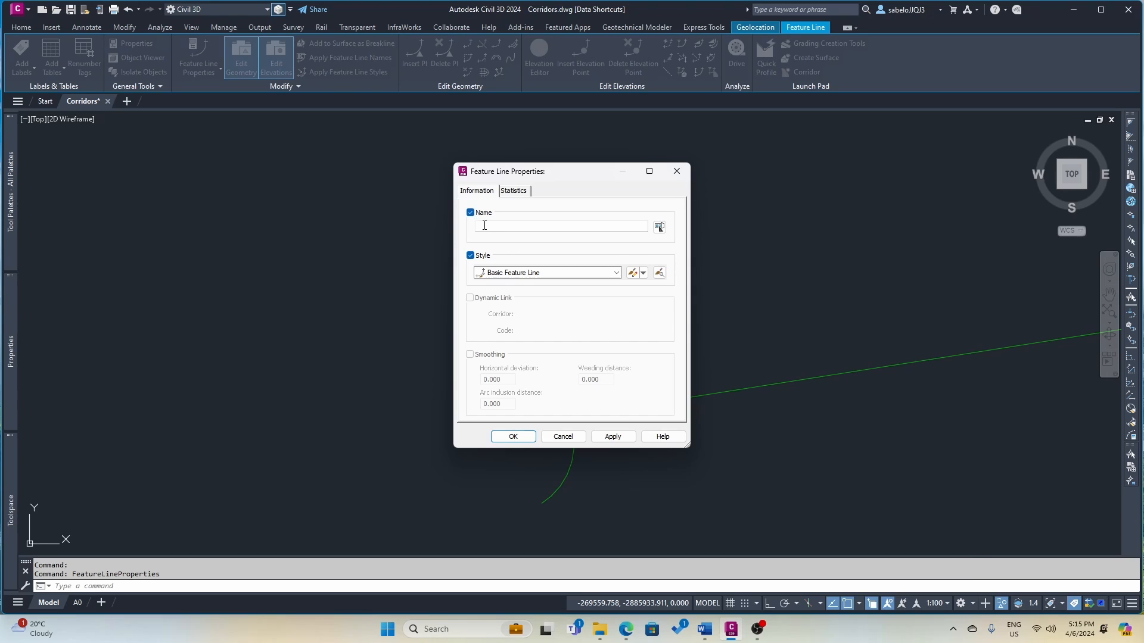
left_click(484, 226)
right_click(485, 227)
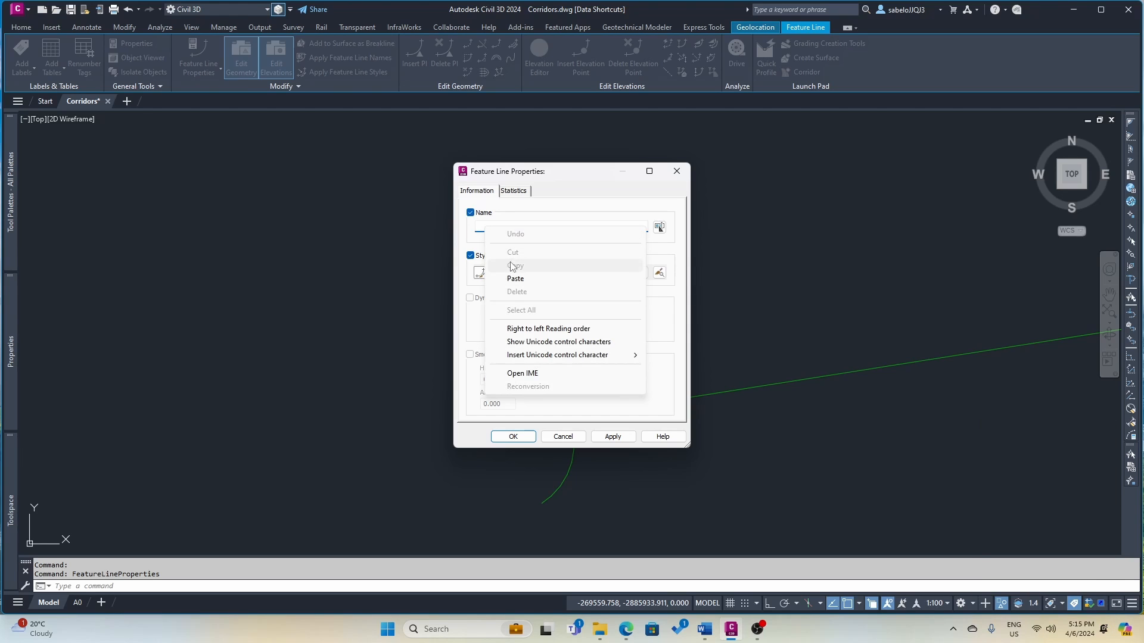
left_click(515, 279)
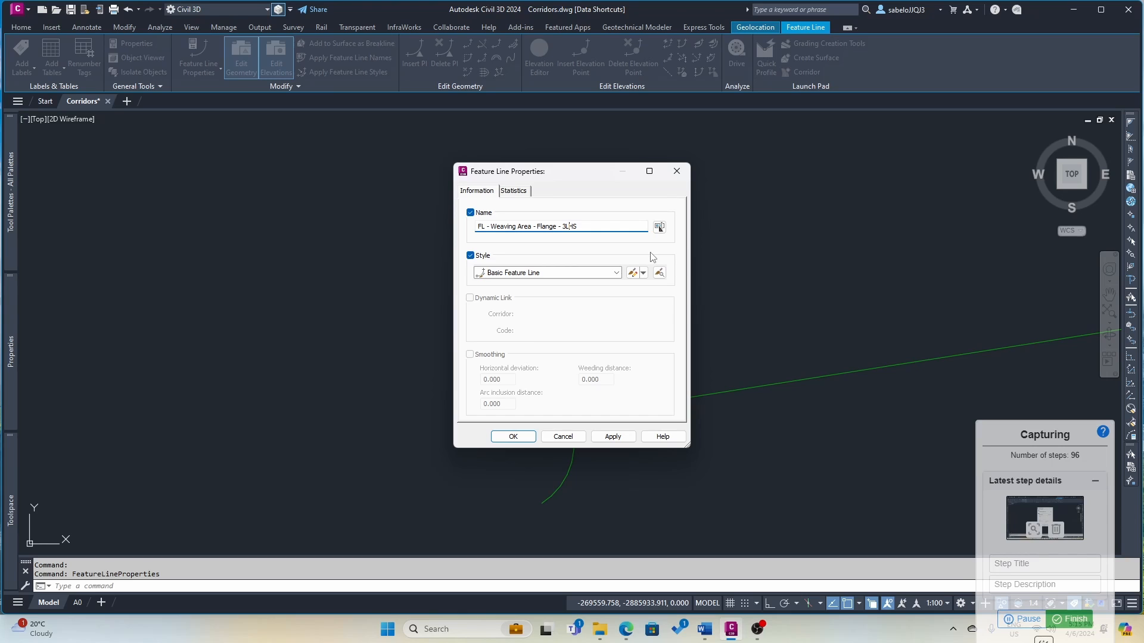
left_click(525, 439)
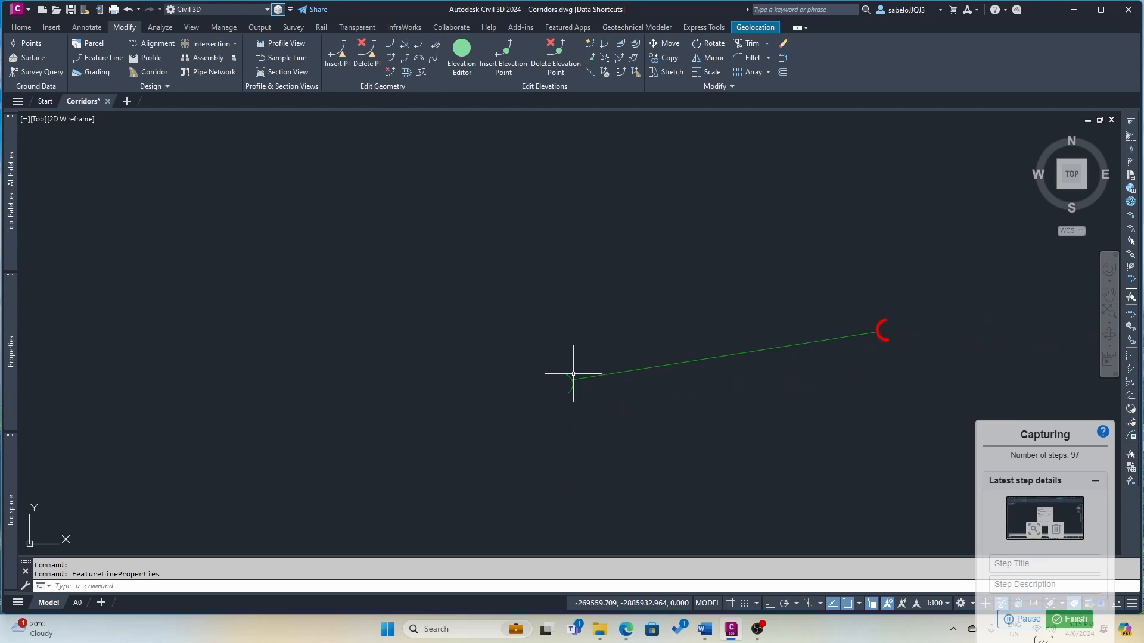
- Check the feature line properties of the northern piece of the broken eastern bull nose curve
scroll(584, 375, "down", 5)
scroll(678, 348, "up", 2)
scroll(688, 358, "up", 8)
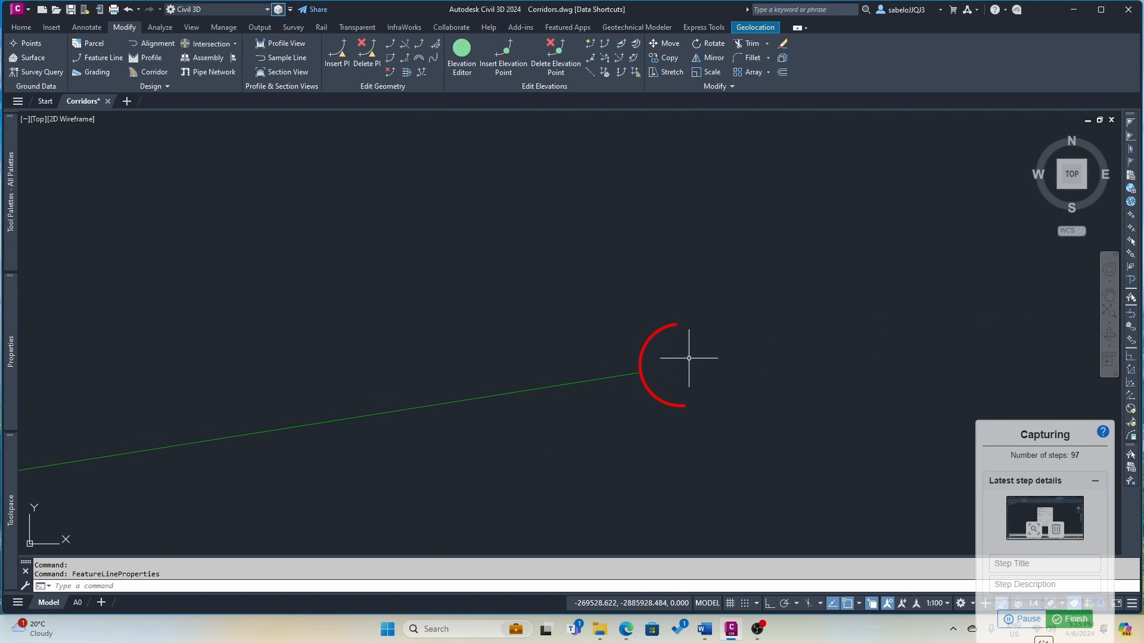
scroll(668, 358, "up", 4)
scroll(525, 445, "up", 3)
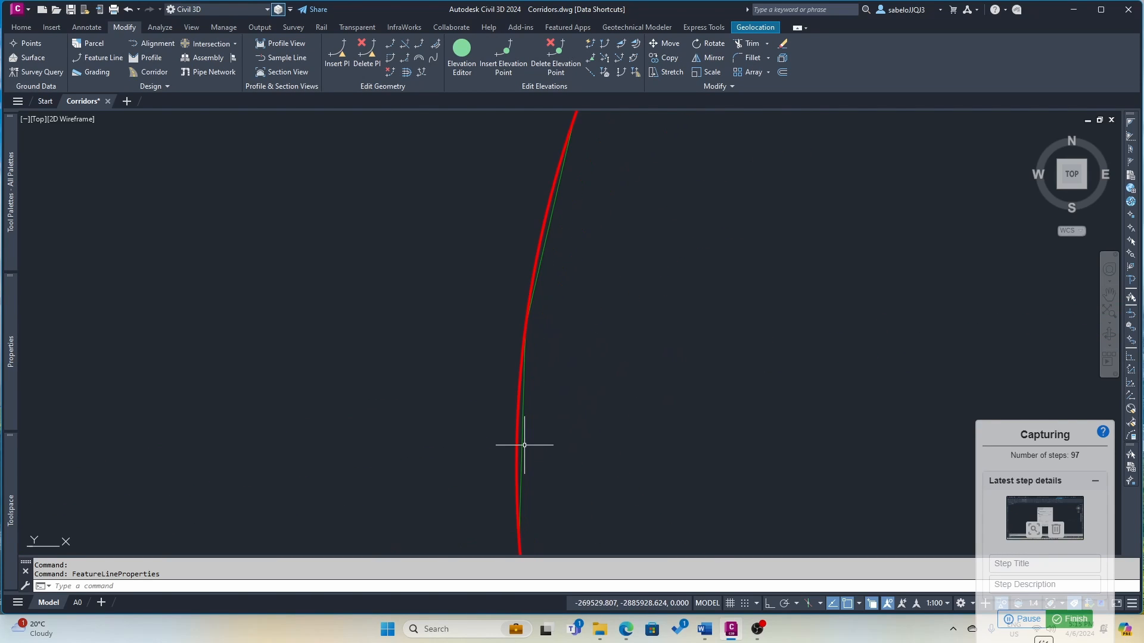
left_click(524, 445)
right_click(523, 445)
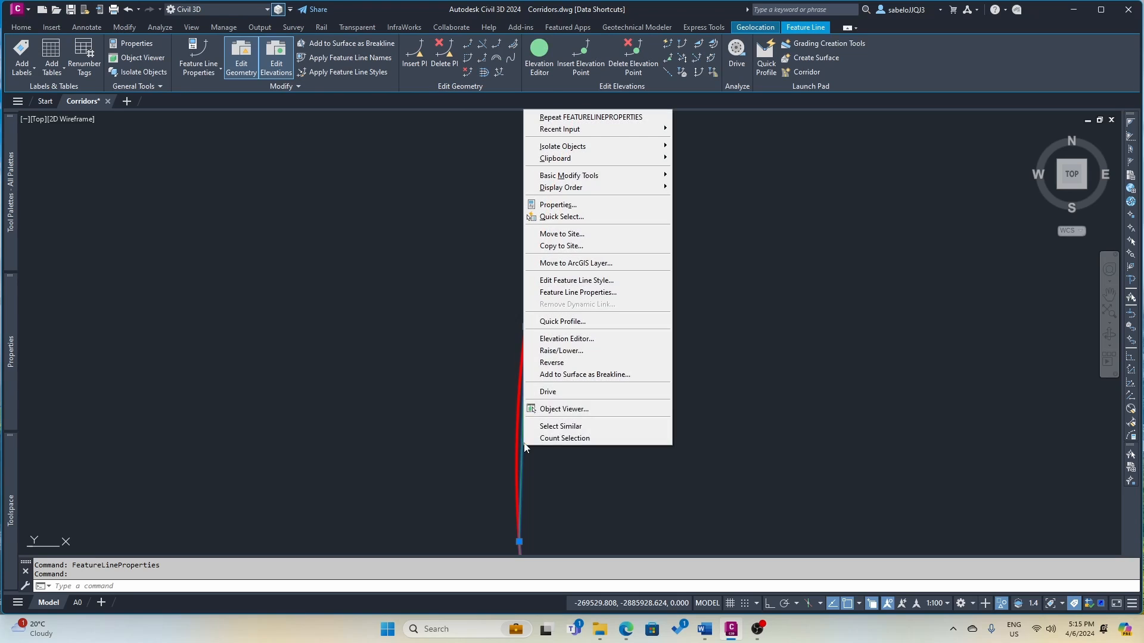
left_click(576, 293)
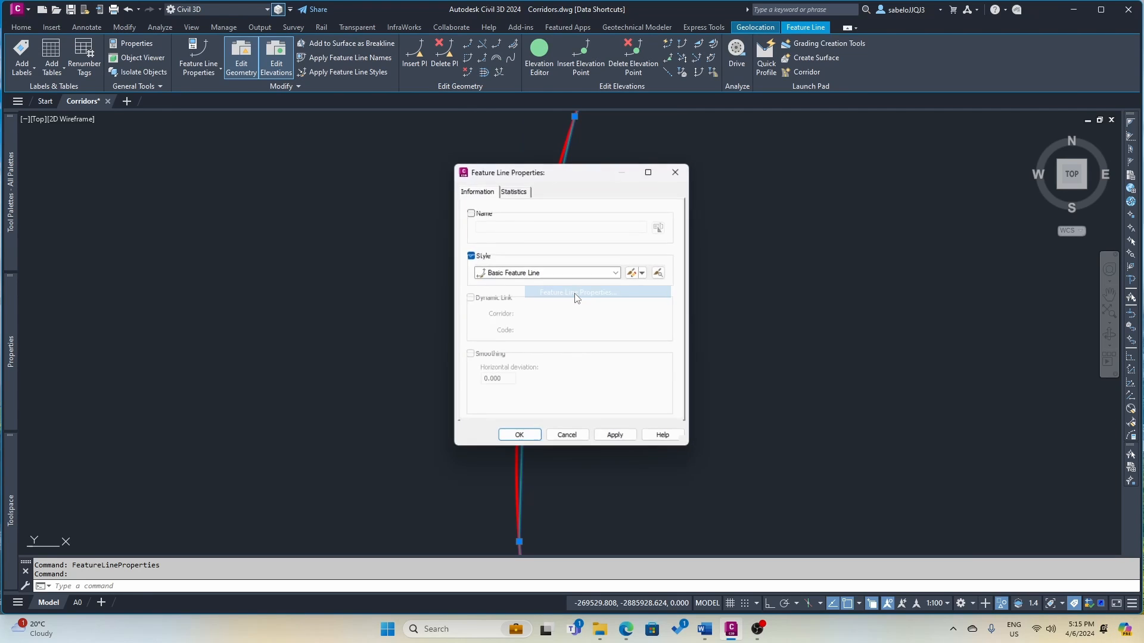
left_click(677, 172)
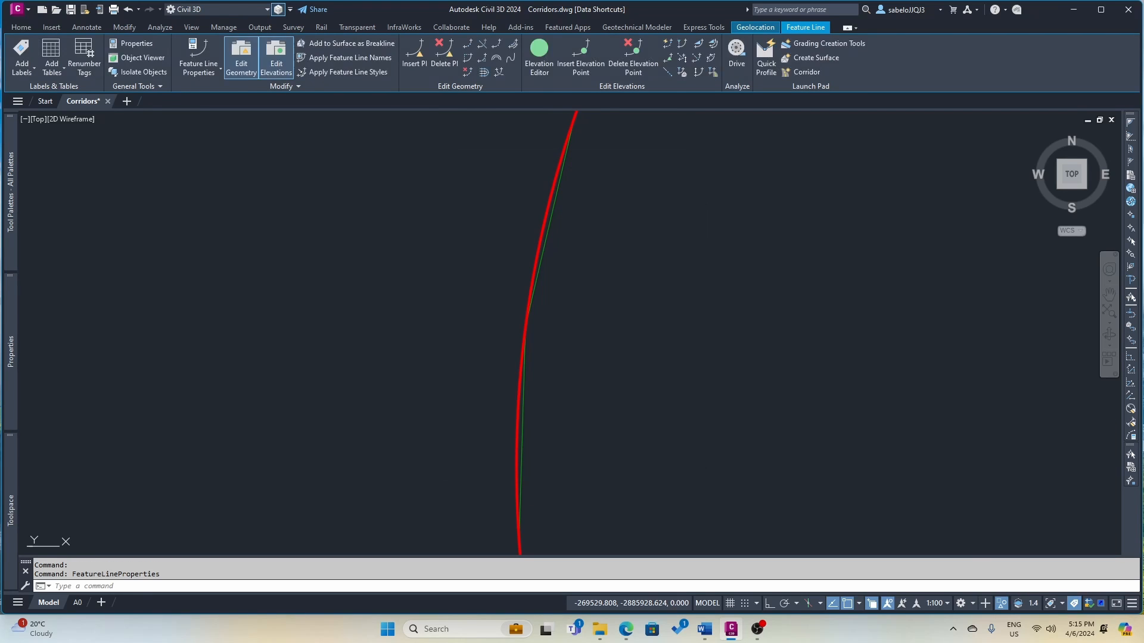
- Rename the southern piece of the eastern bull nose curve as FL - Weaving Area - Flange - 4RHS in its feature line properties
scroll(682, 225, "up", 5)
scroll(723, 377, "up", 3)
scroll(633, 298, "up", 2)
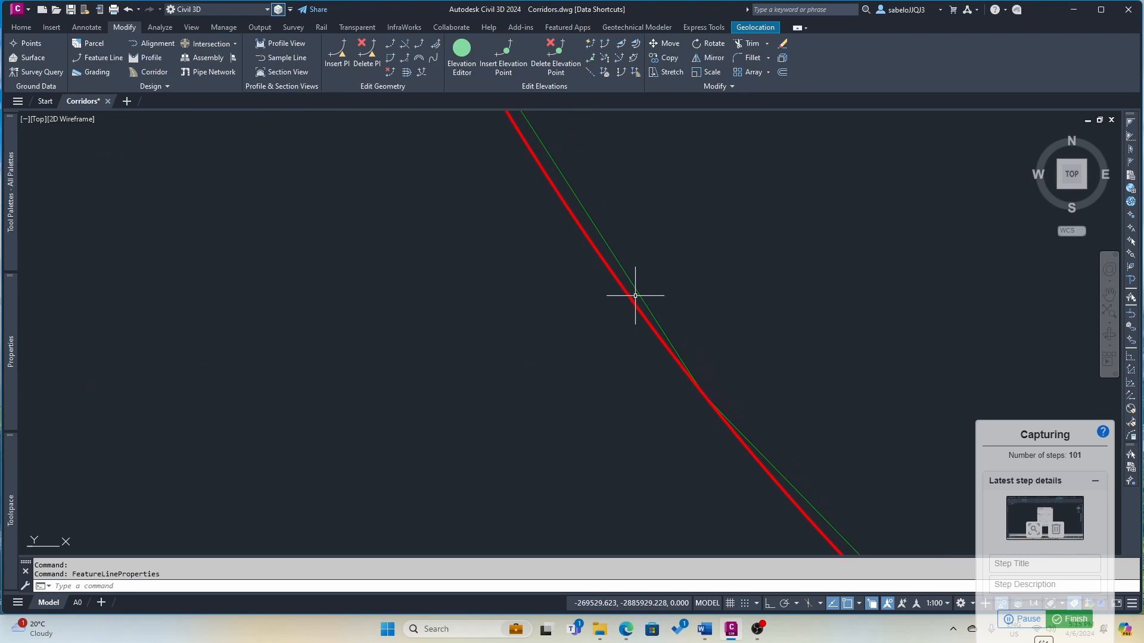
left_click(636, 290)
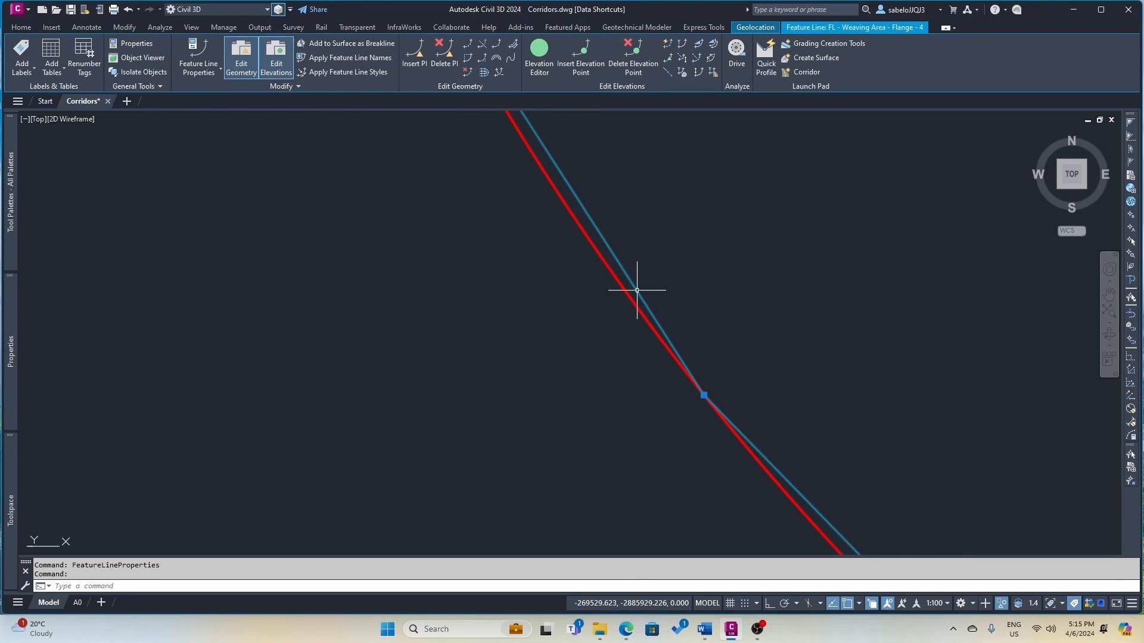
right_click(637, 291)
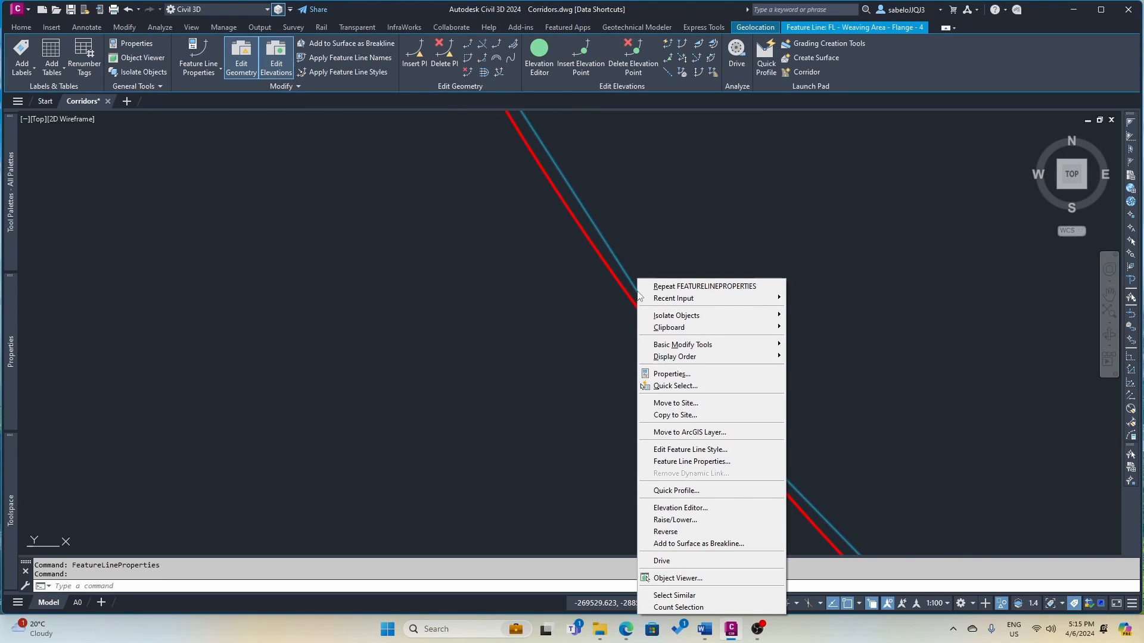
left_click(671, 463)
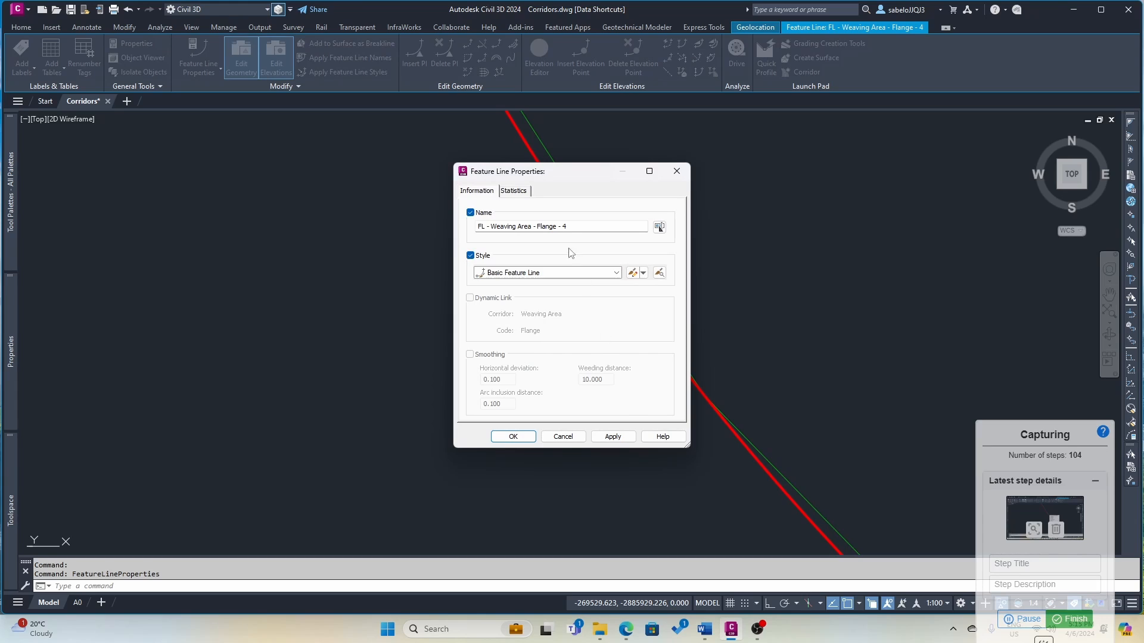
left_click(570, 229)
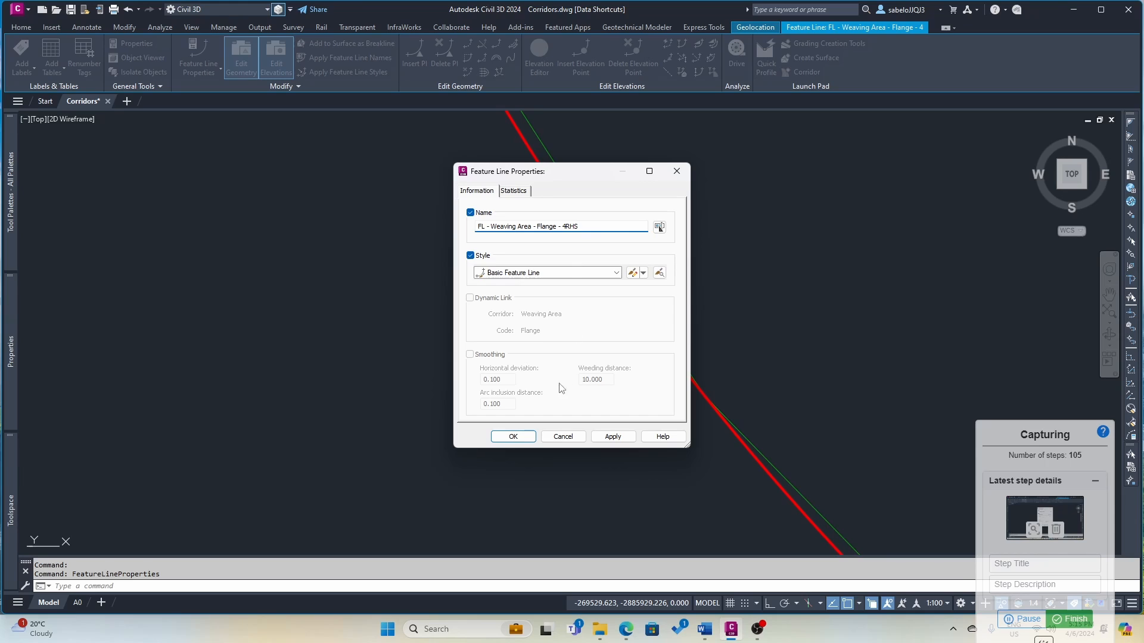
- Copy the full FL - Weaving Area - Flange - 4RHS name and accept the feature line properties
left_click(479, 228)
left_click(590, 227)
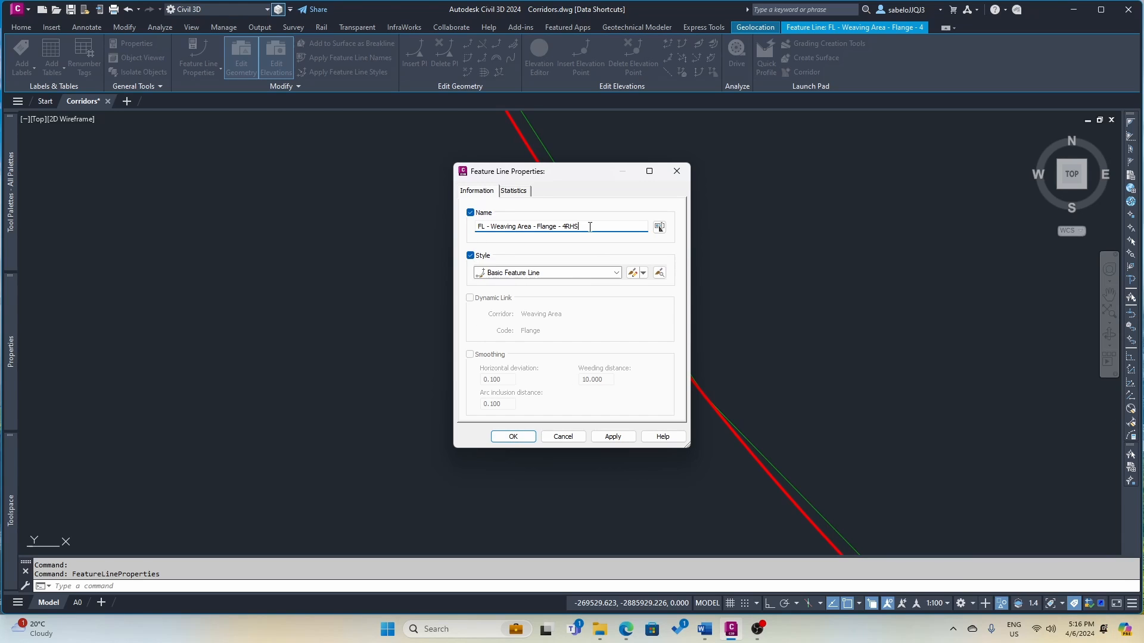
left_click_drag(578, 227, 477, 229)
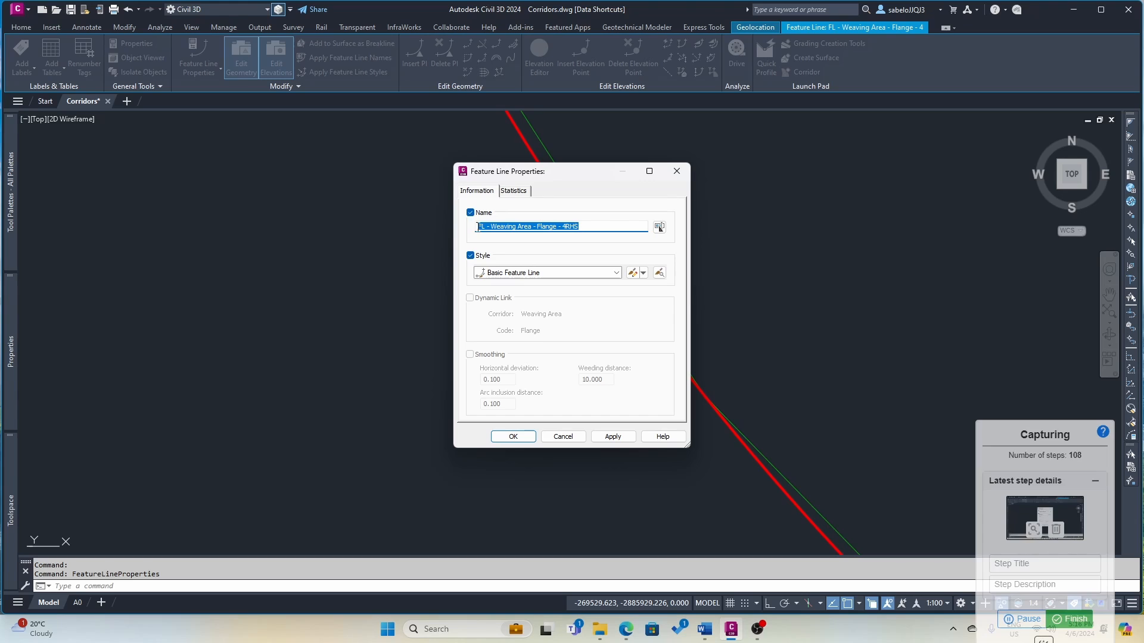
right_click(482, 227)
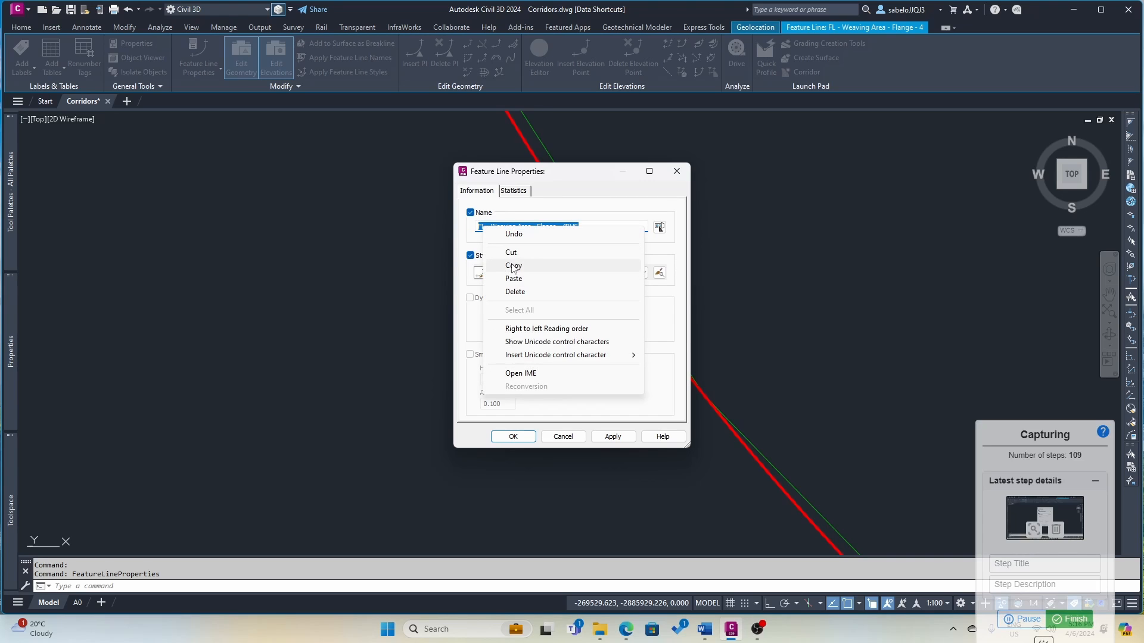
left_click(513, 267)
left_click(513, 436)
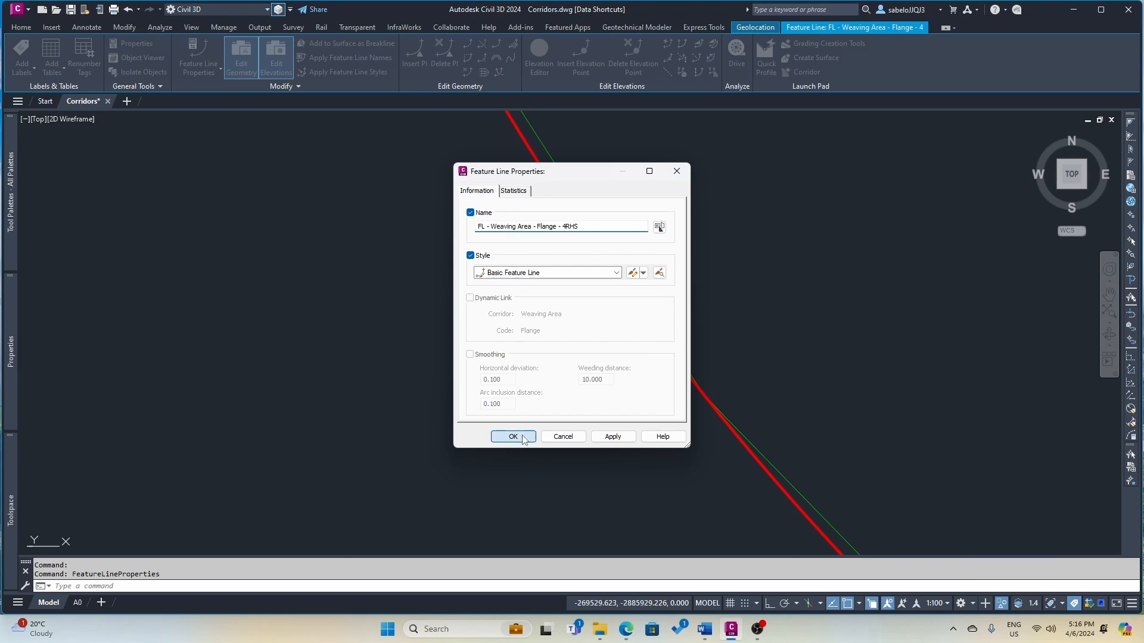
- Enable naming for the eastern curve's northern piece and name it from the copied FL - Weaving Area - Flange - 4RHS, adjusting the suffix
scroll(534, 421, "down", 5)
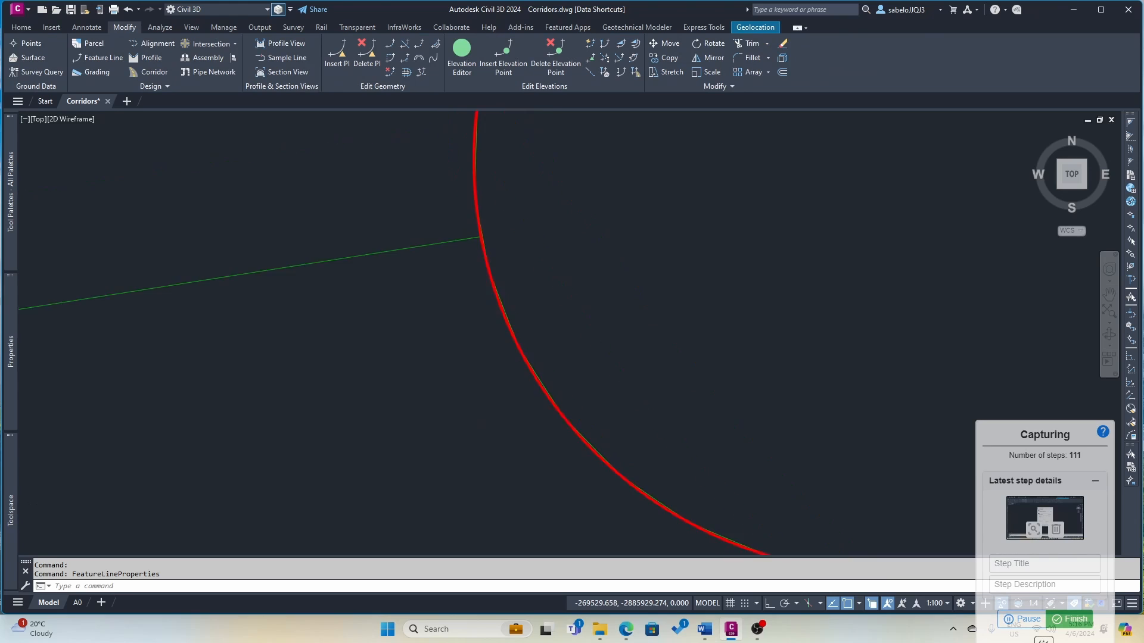
scroll(539, 263, "up", 8)
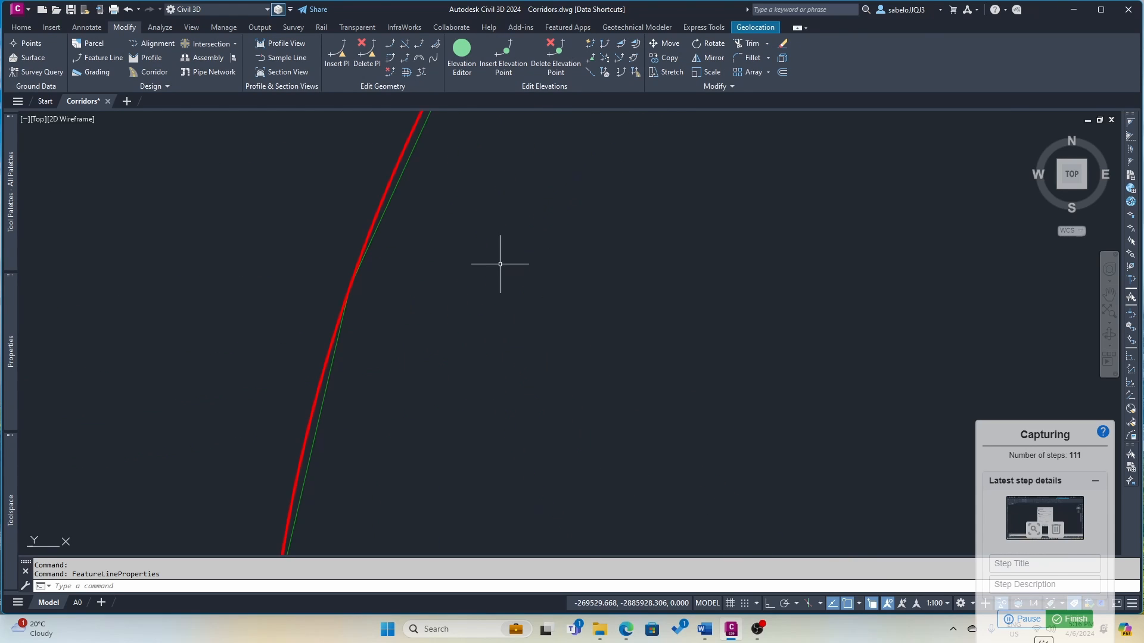
left_click(391, 201)
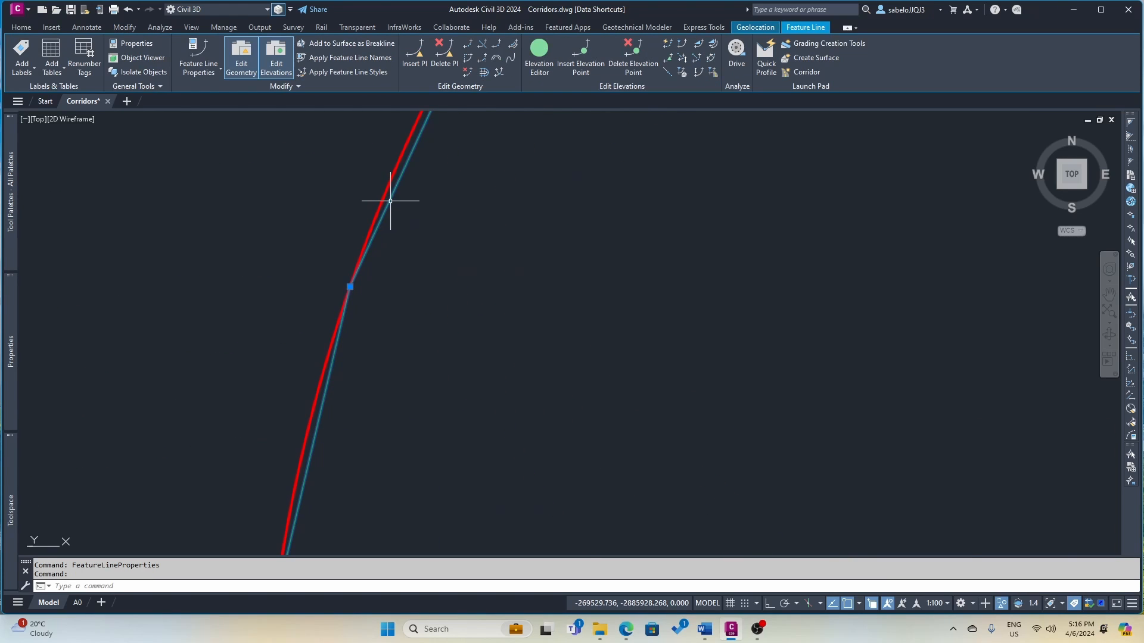
right_click(390, 200)
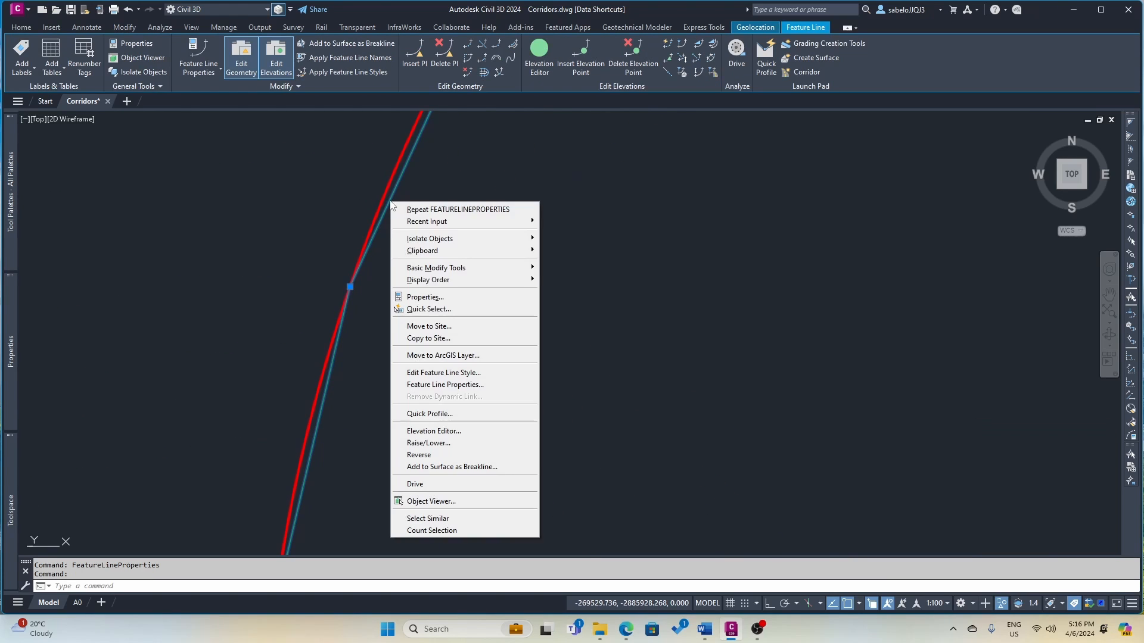
left_click(437, 384)
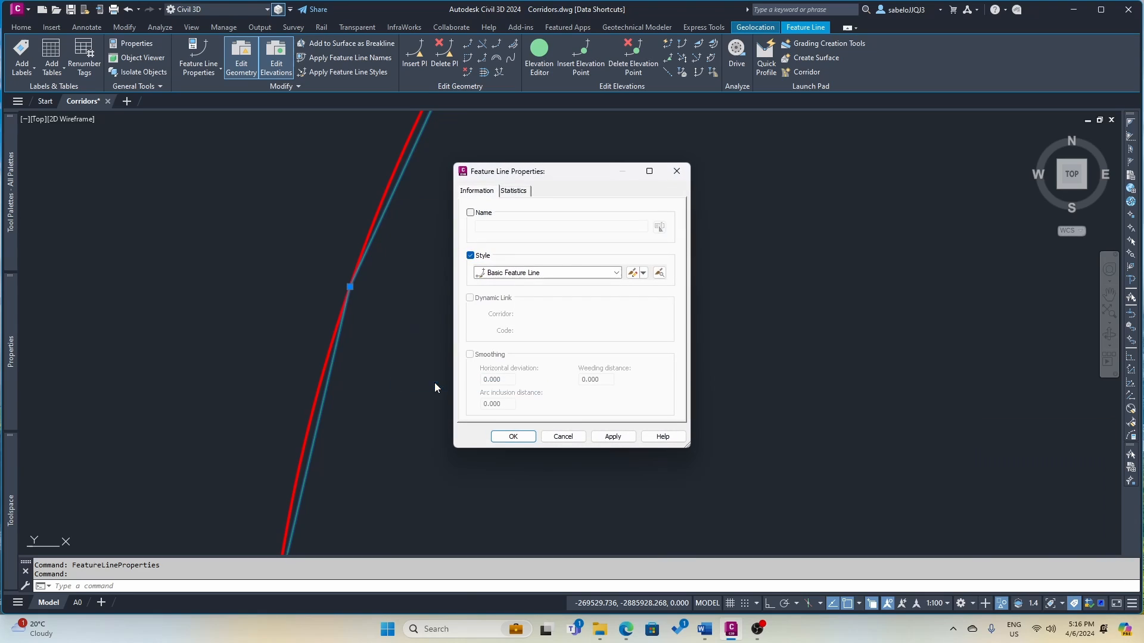
left_click(471, 213)
left_click(492, 227)
right_click(492, 228)
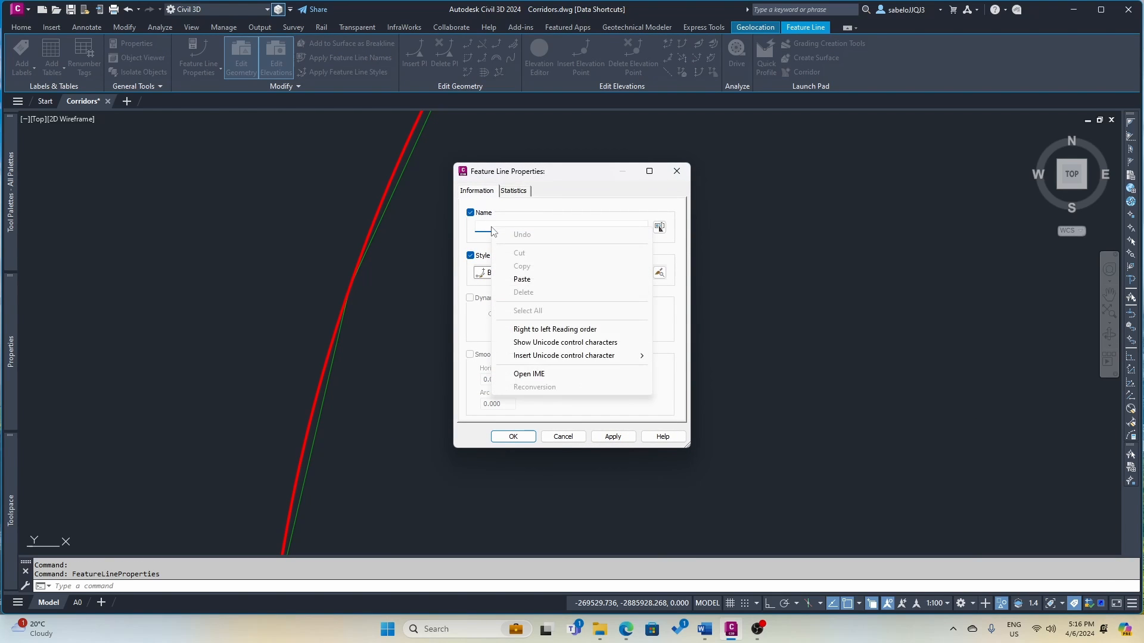
left_click(518, 280)
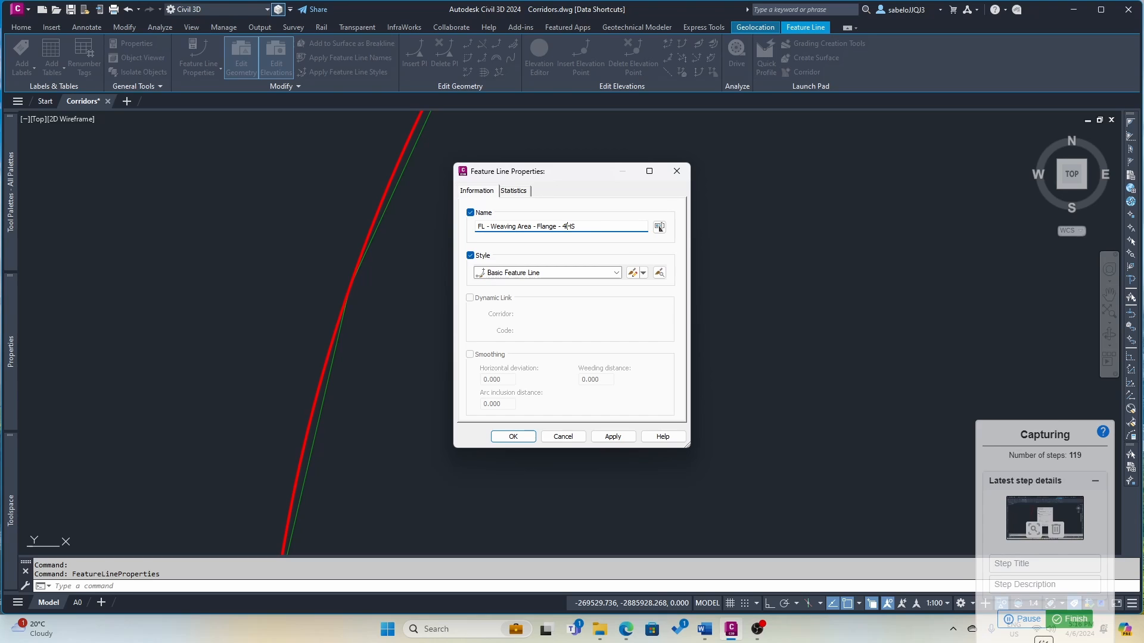
left_click(513, 437)
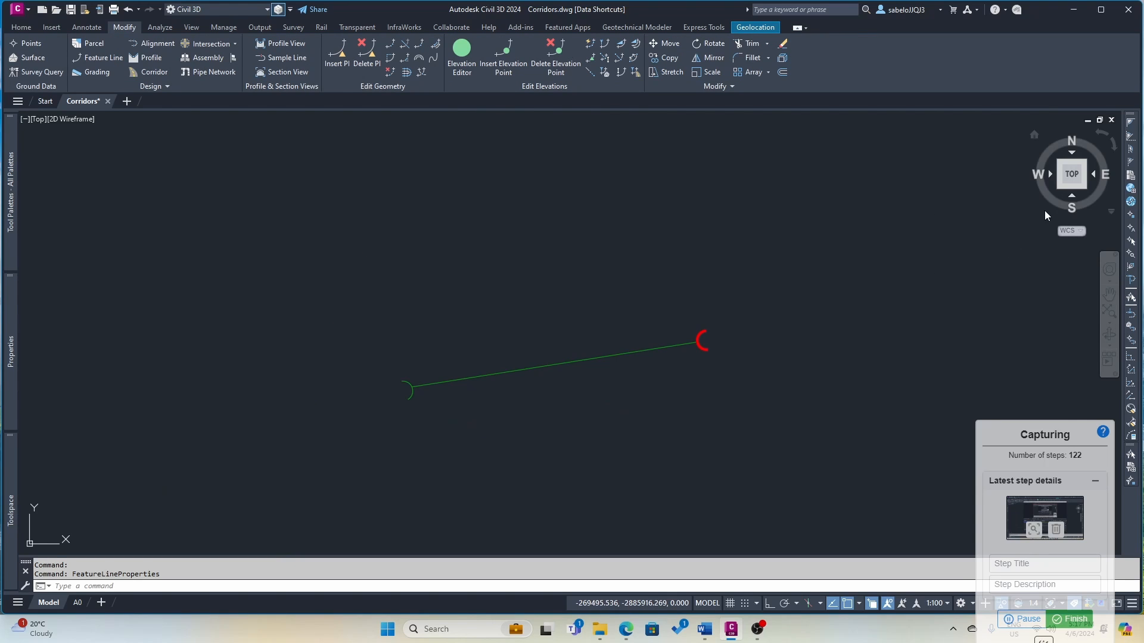
- Inspect the feature lines from the SW isometric direction and examine the intersection gap between the two bull noses in plan
left_click(1060, 190)
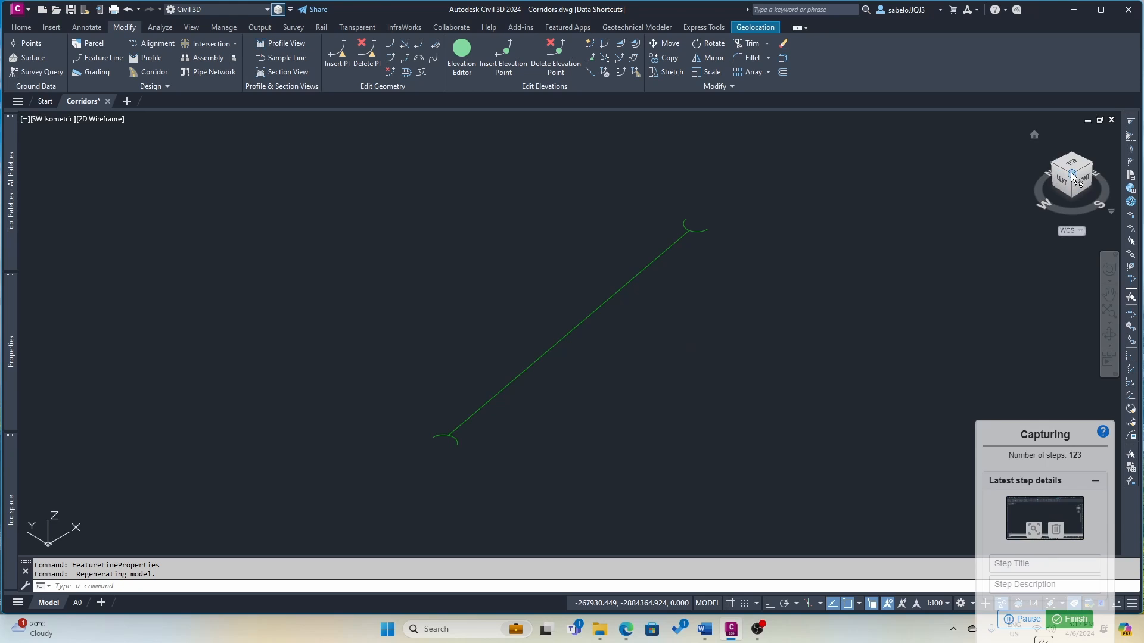
mouse_move(1072, 177)
left_mouse_down()
mouse_move(1046, 163)
mouse_move(1029, 124)
mouse_move(991, 153)
mouse_move(999, 181)
mouse_move(1037, 174)
mouse_move(1029, 154)
mouse_move(990, 141)
mouse_move(960, 161)
mouse_move(985, 207)
mouse_move(1014, 223)
mouse_move(1029, 166)
mouse_move(985, 141)
left_mouse_up()
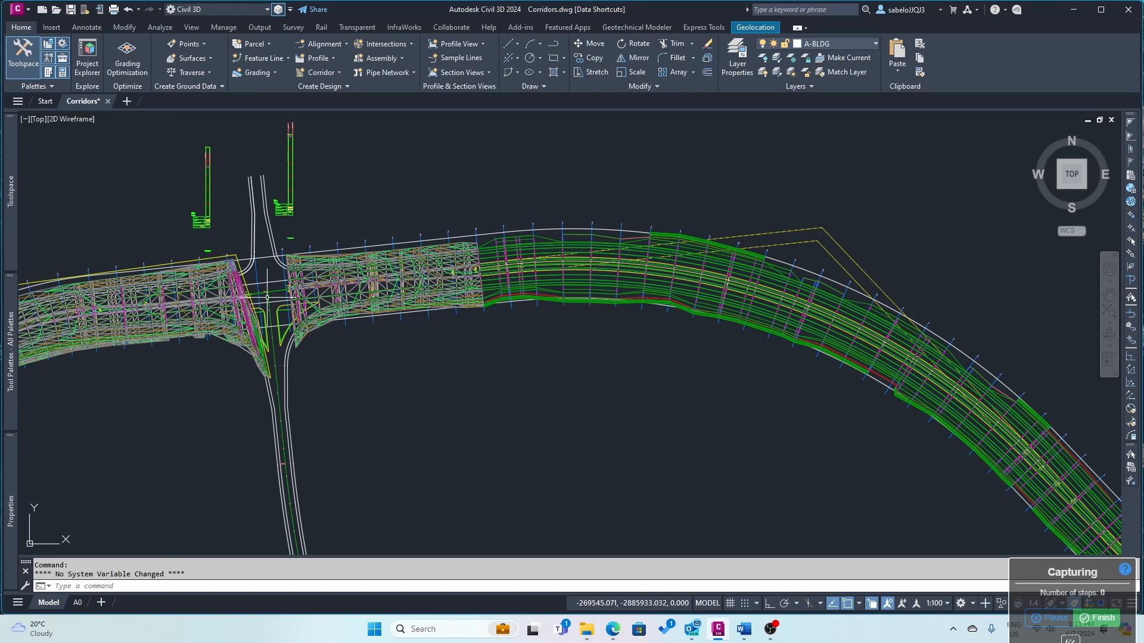
scroll(255, 300, "up", 6)
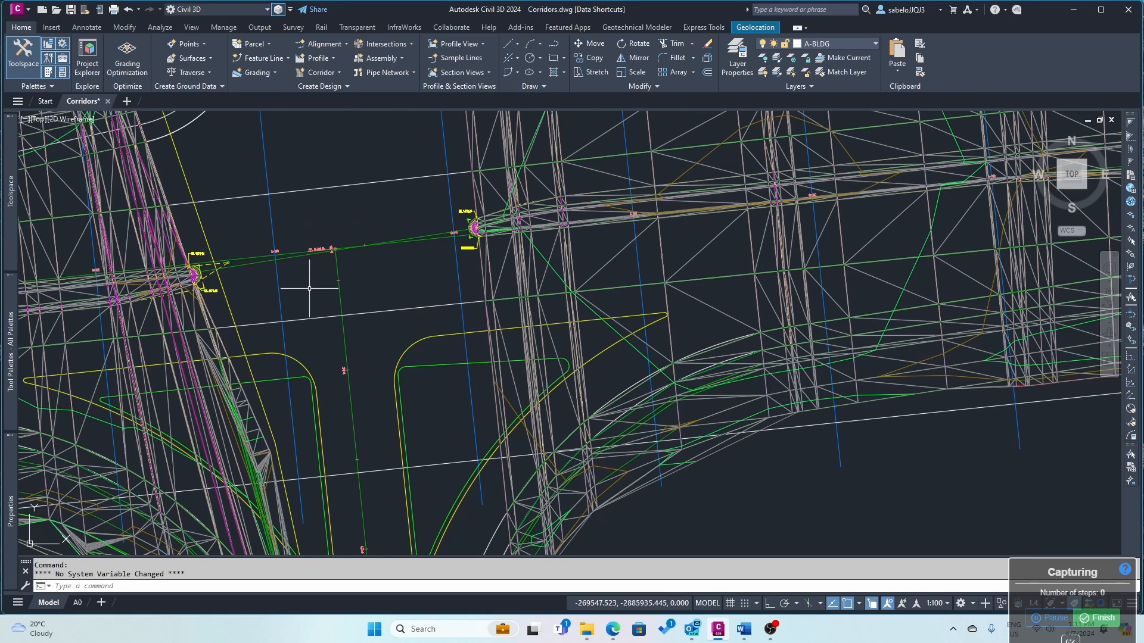
mouse_move(309, 288)
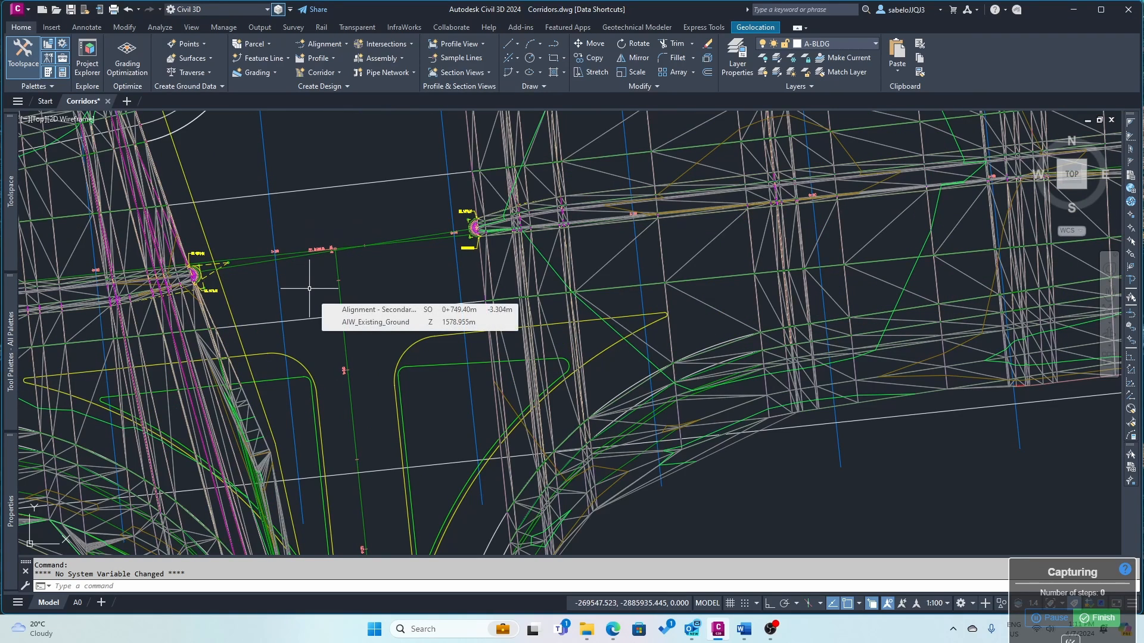
scroll(309, 289, "down", 6)
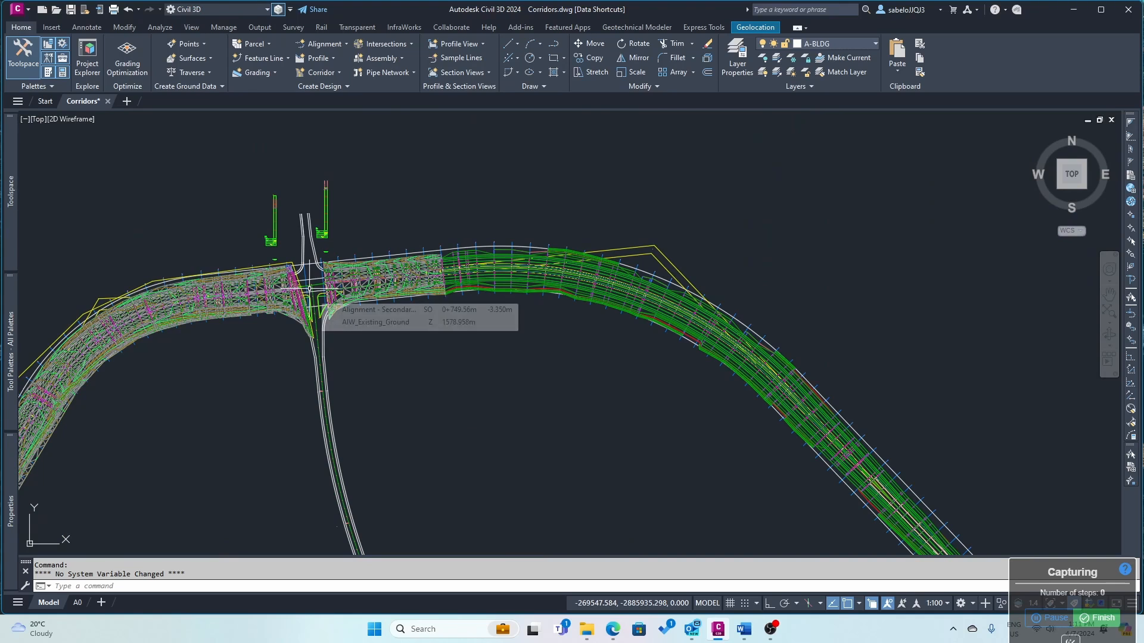
- Copy the Main Road Divided - Traffic Separator assembly to the empty area north of the main road, just east of the intersection
scroll(309, 289, "down", 7)
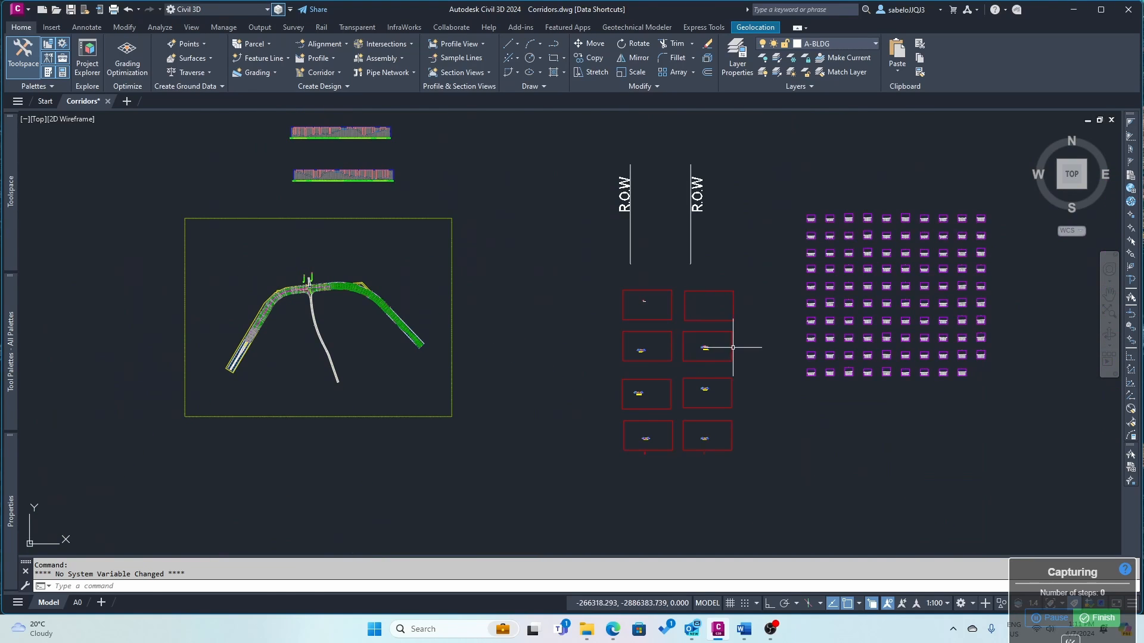
scroll(638, 334, "up", 8)
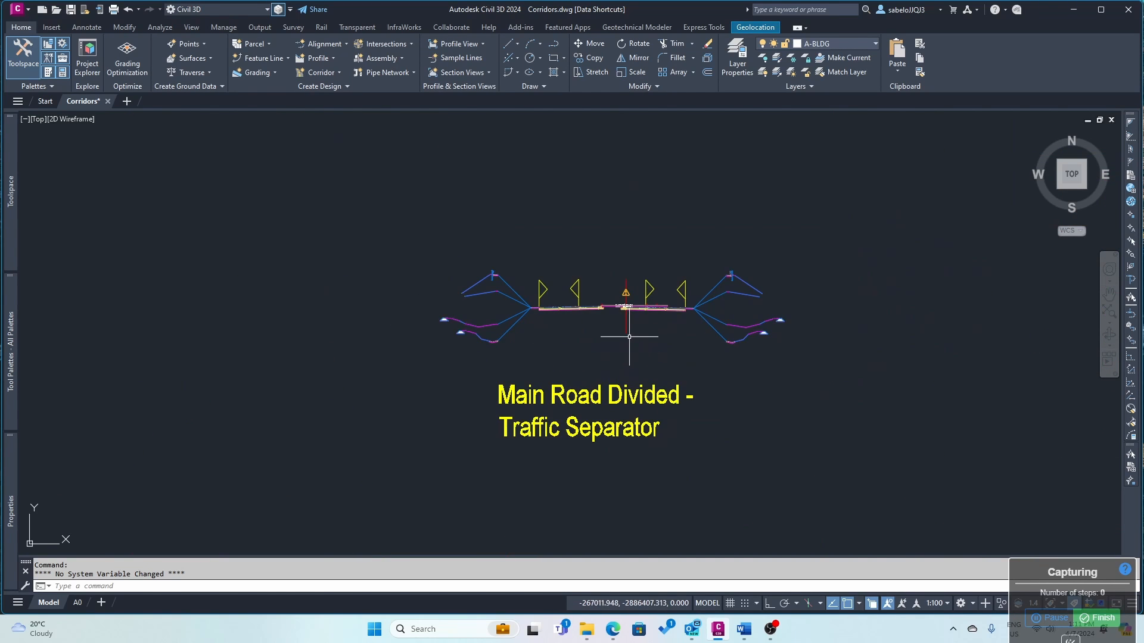
left_click(626, 330)
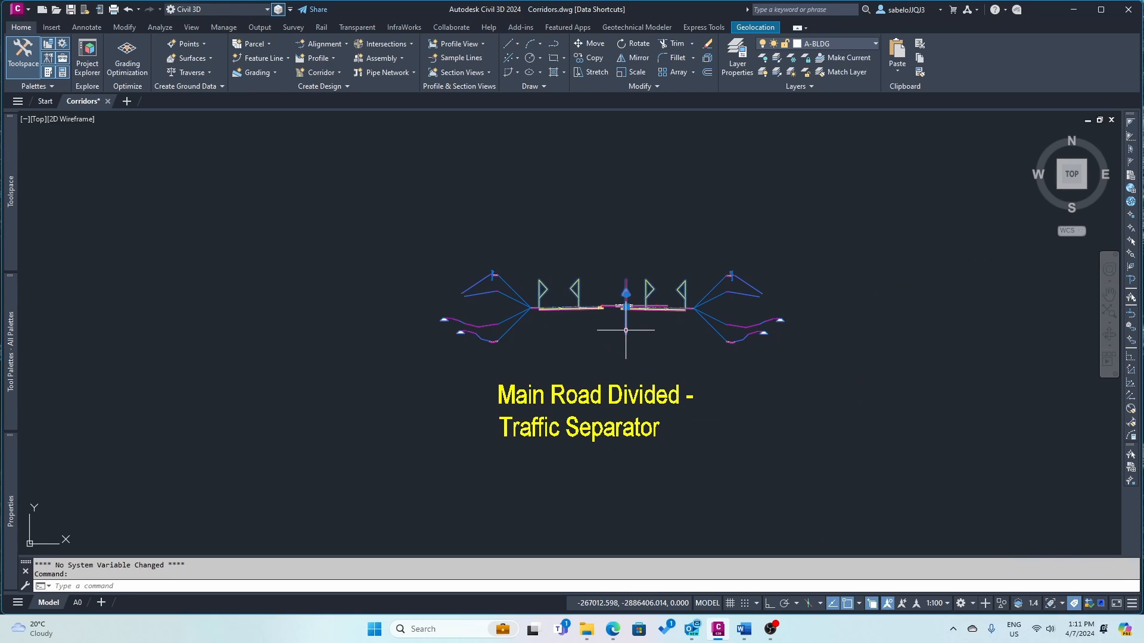
right_click(626, 330)
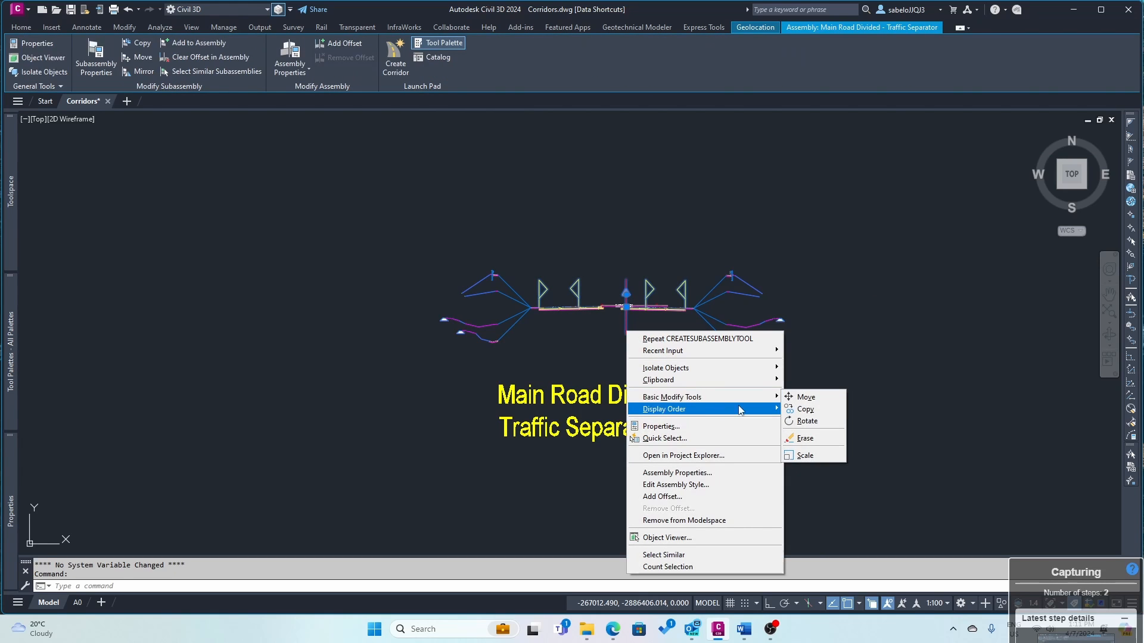
left_click(805, 409)
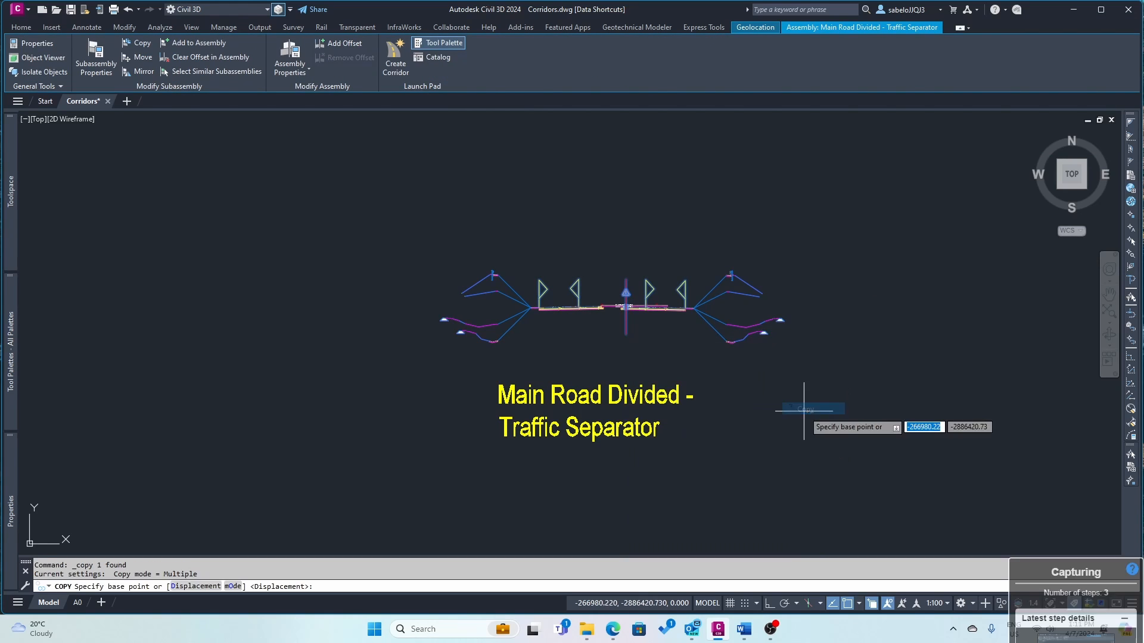
left_click(633, 343)
scroll(647, 351, "down", 6)
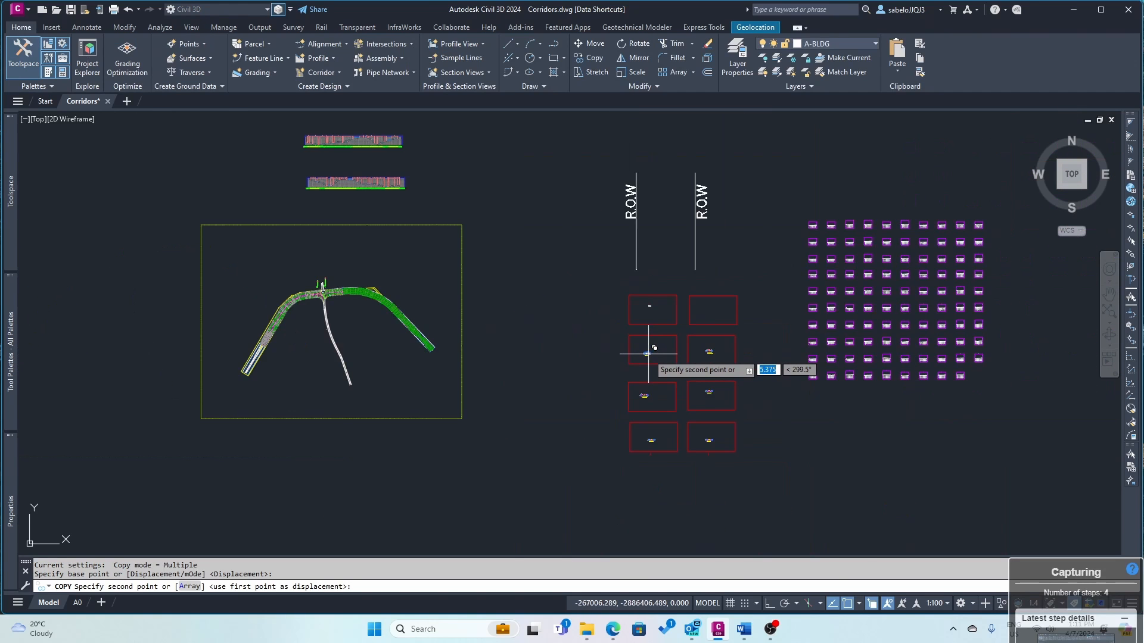
scroll(647, 354, "down", 2)
scroll(452, 304, "up", 7)
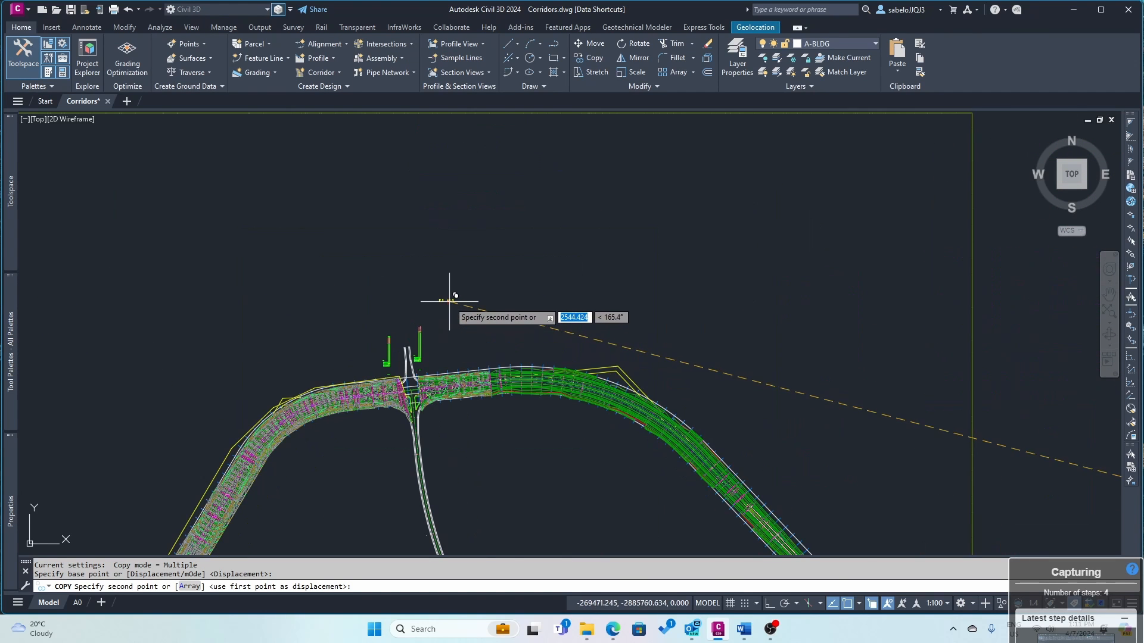
scroll(448, 322, "up", 4)
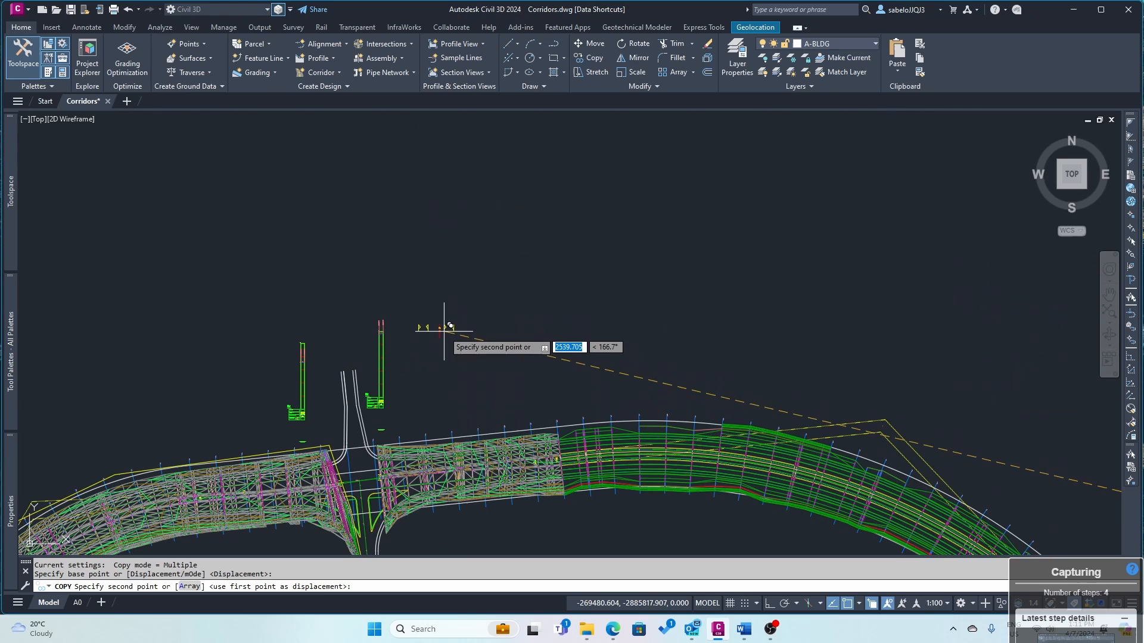
left_click(425, 387)
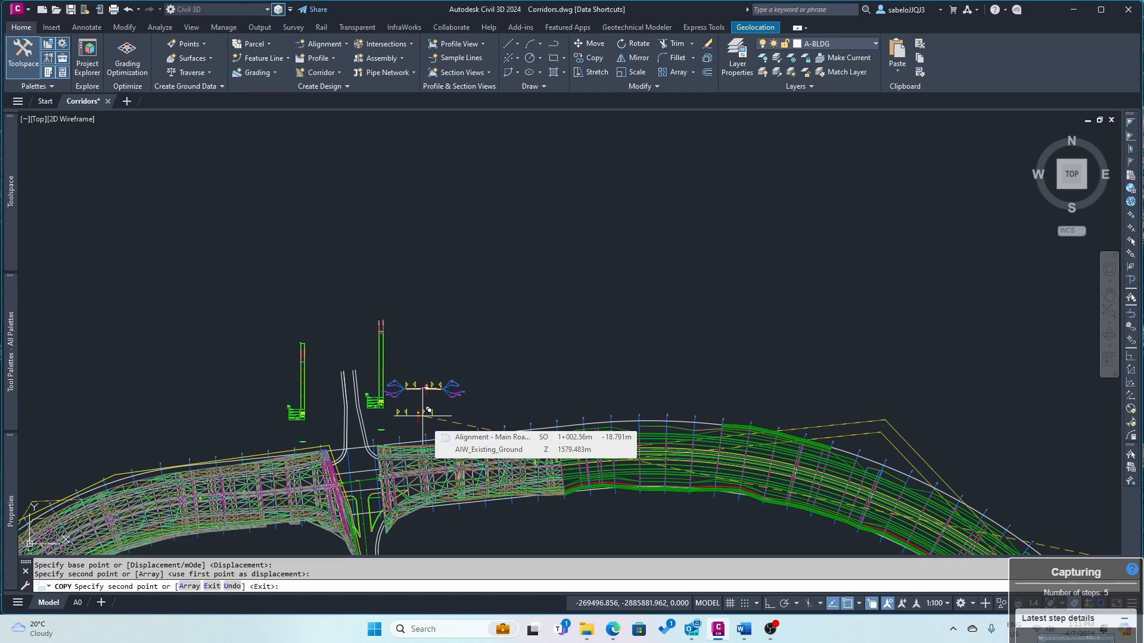
key("Escape")
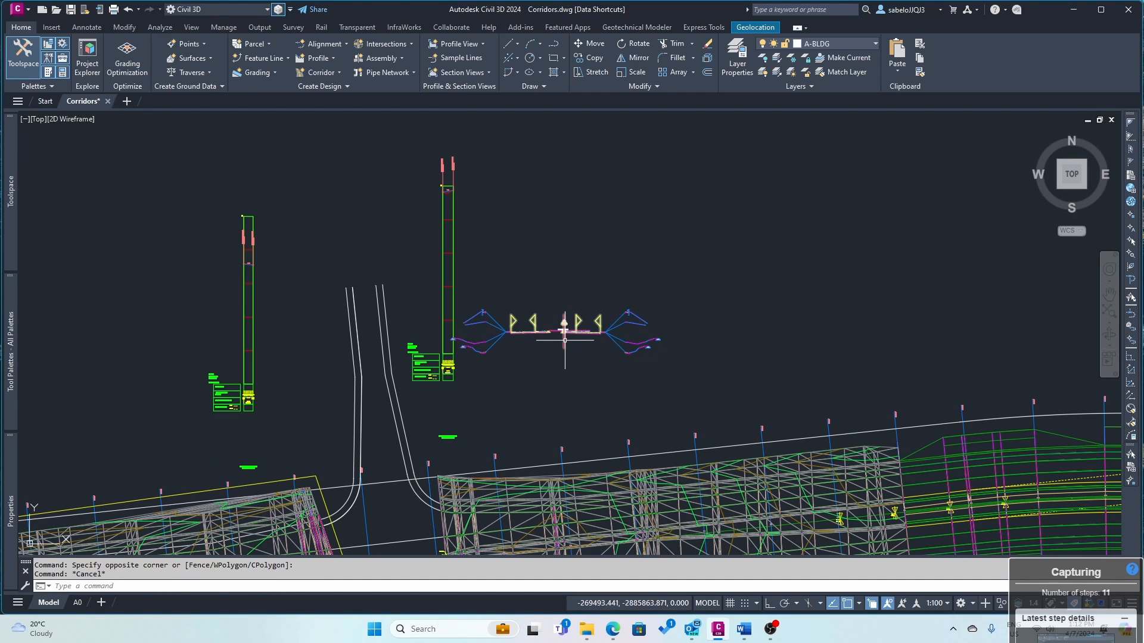
- Replace the copied assembly's name in its assembly properties with a new one beginning with Wea
left_click(564, 341)
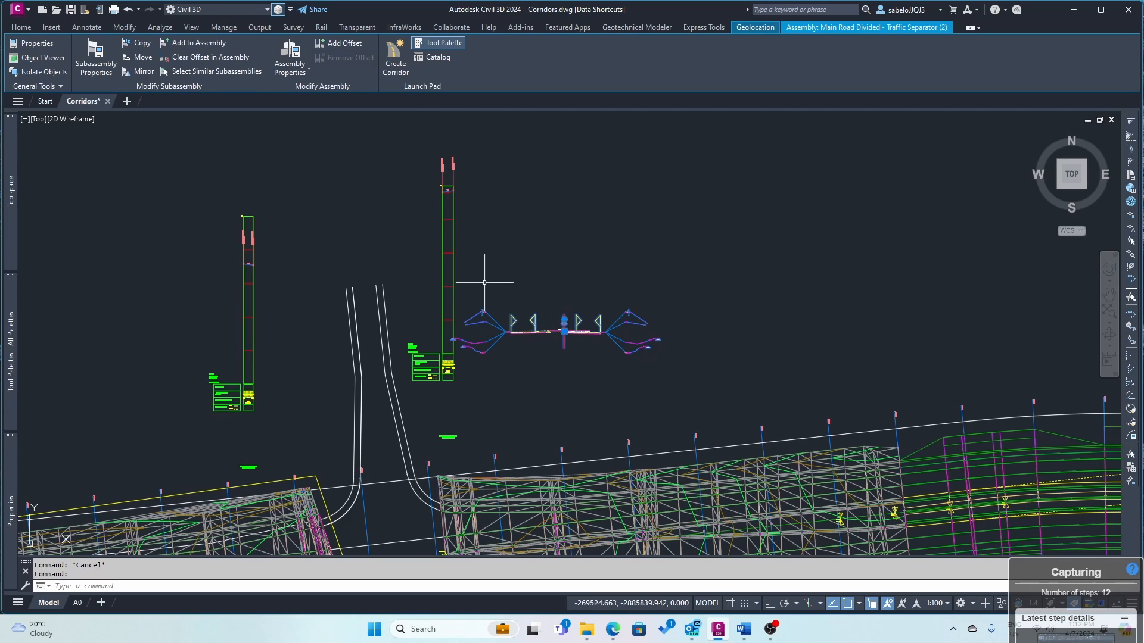
left_click(286, 57)
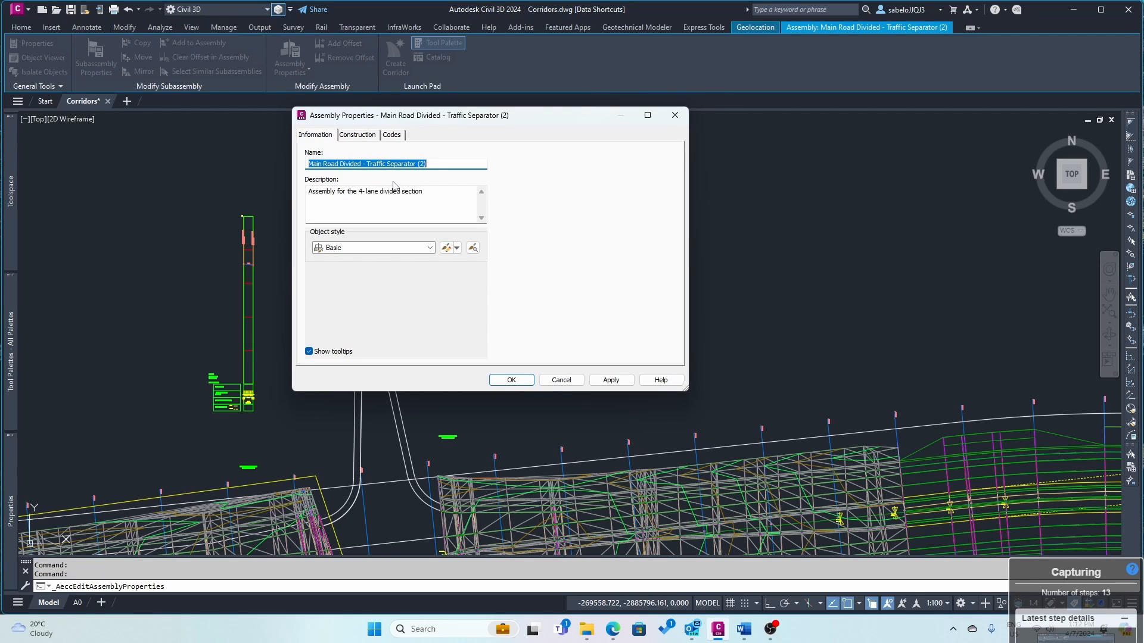
type("Wea")
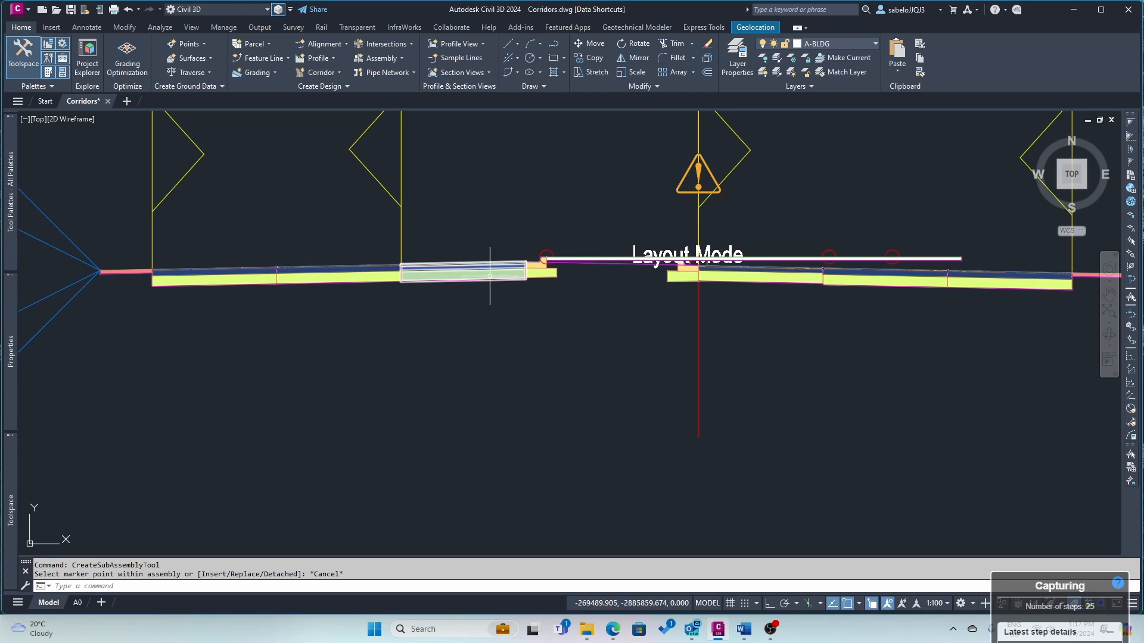
- Replace the innermost right-hand lane of the Weaving Zone assembly with a LaneSuperelevationAOR subassembly, accepting the default name and ending the command
mouse_move(490, 275)
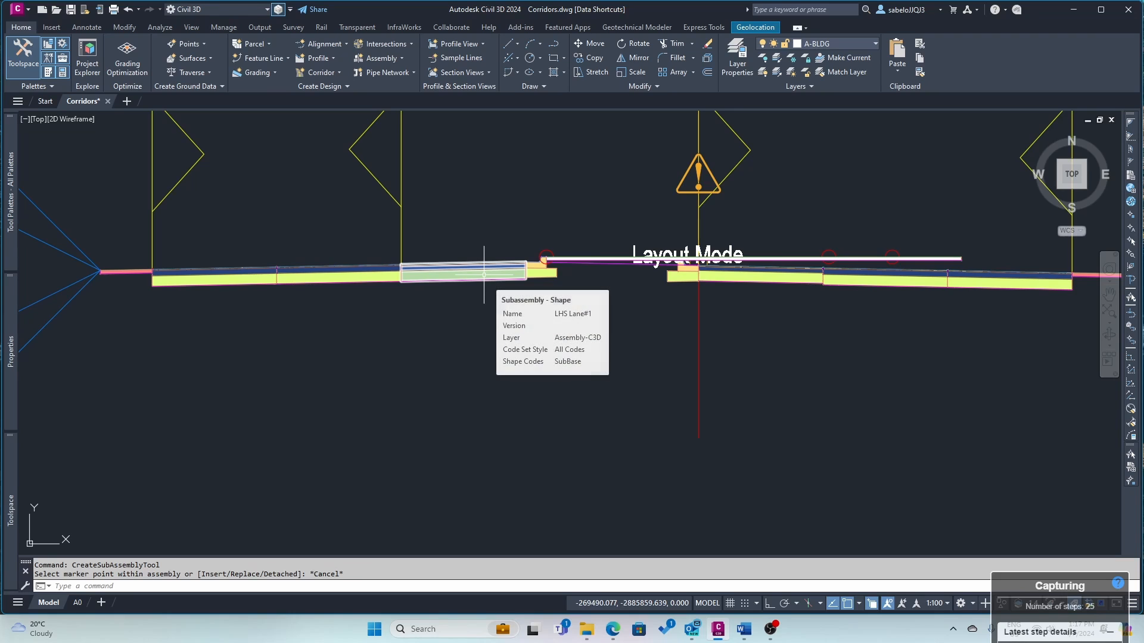
left_click(698, 344)
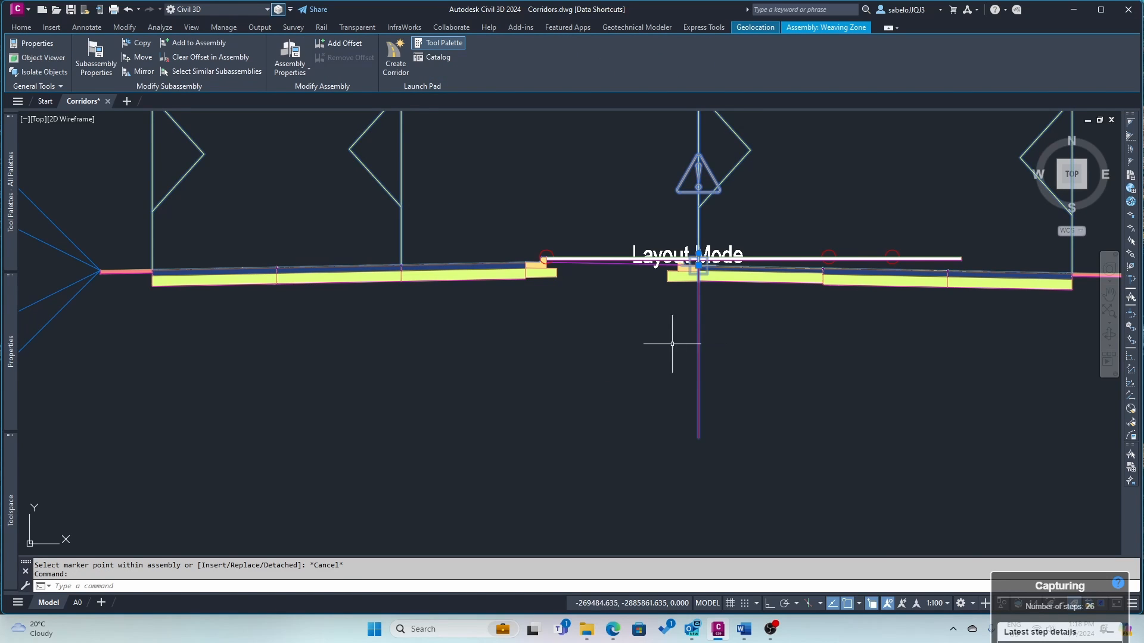
mouse_move(13, 214)
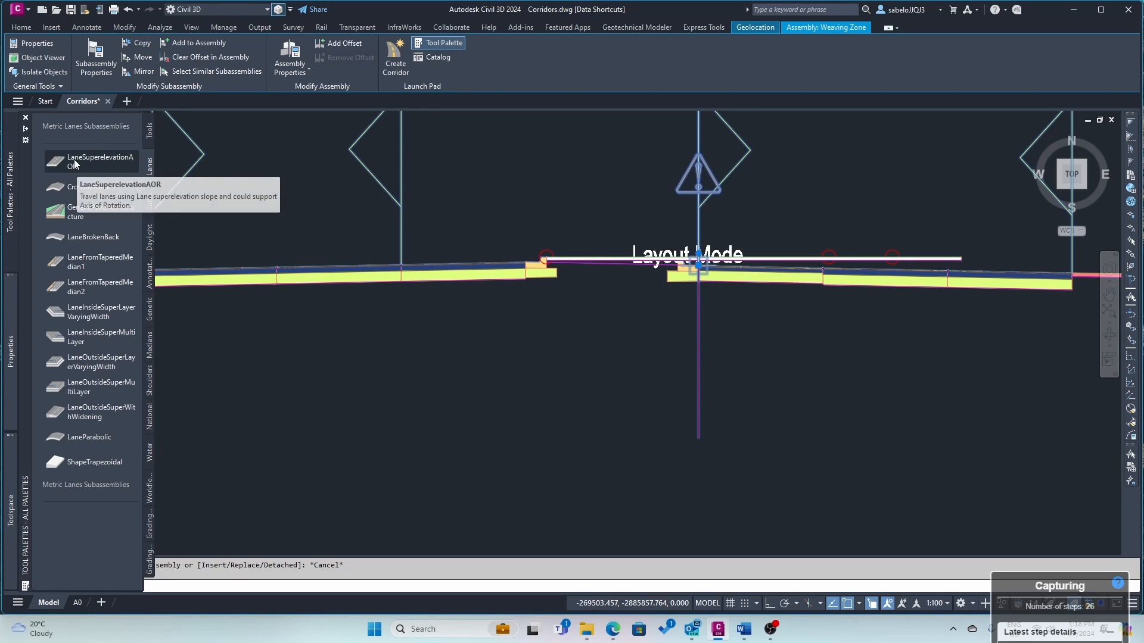
left_click(95, 188)
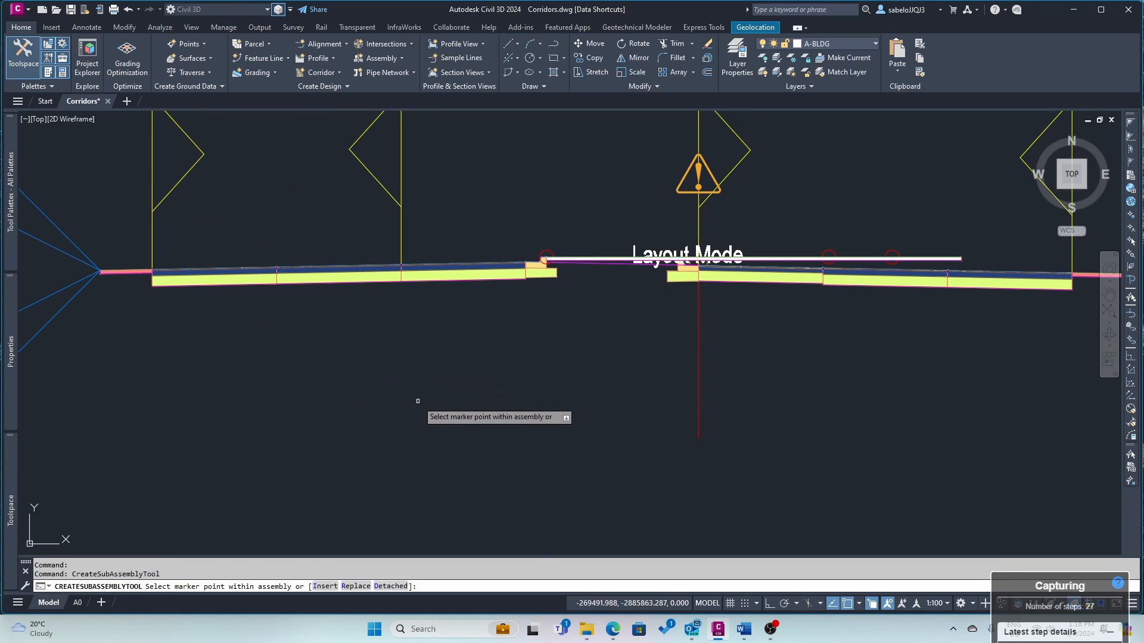
type("r")
key("Return")
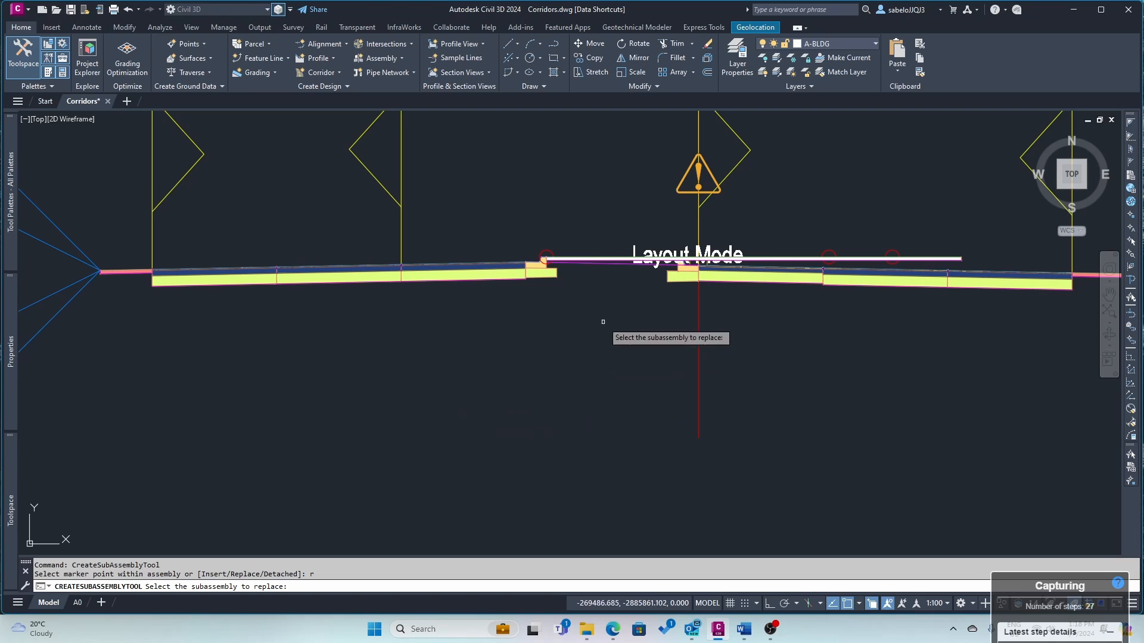
left_click(713, 281)
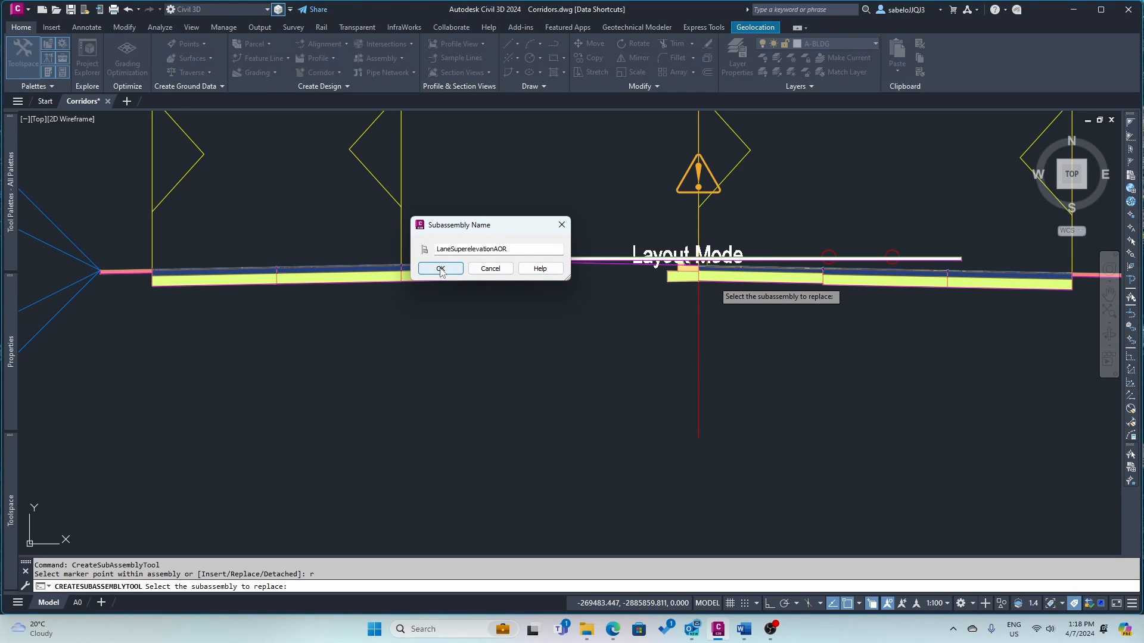
left_click(440, 269)
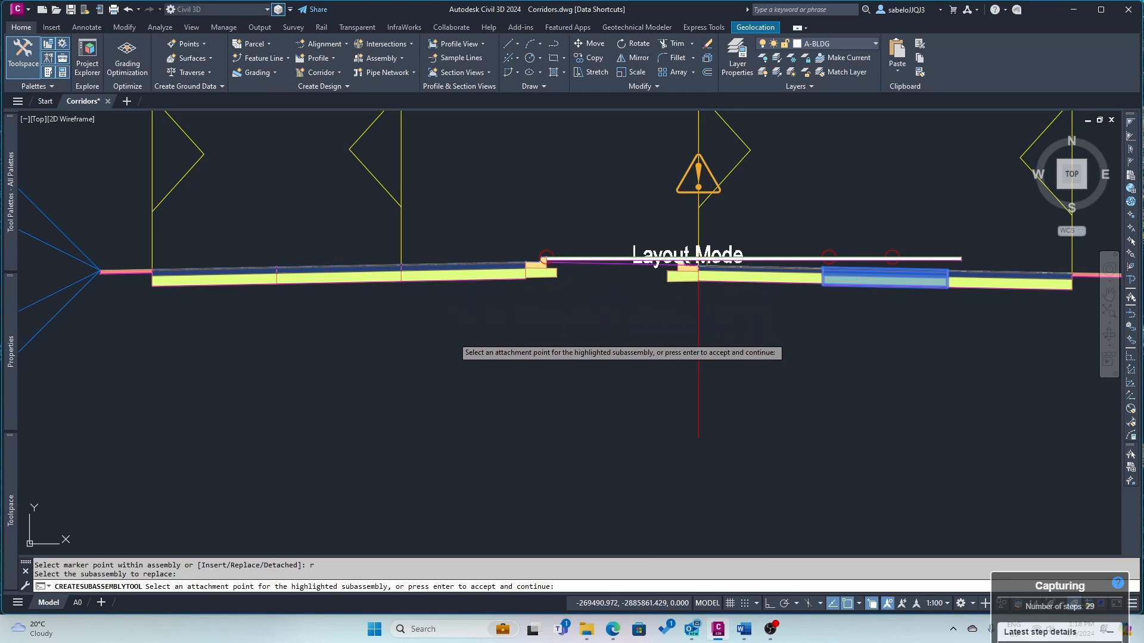
key("Escape")
key("Escape")
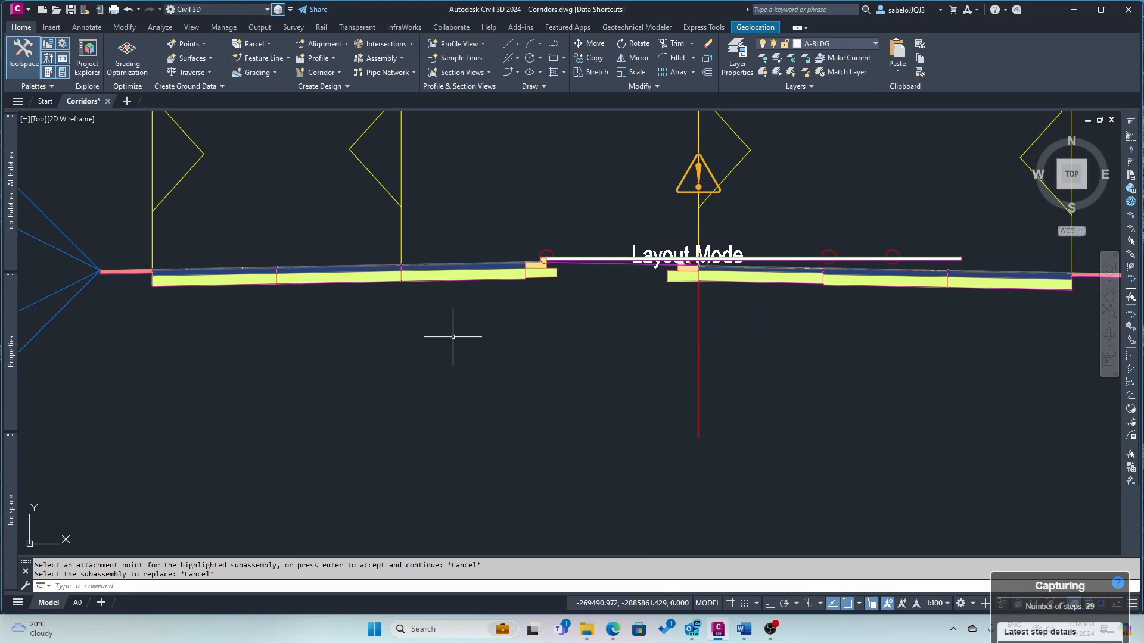
- Replace LHS Lane#1, the innermost left-hand lane of the Weaving Zone assembly, with a LaneSuperelevationAOR subassembly under its default name
left_click(698, 322)
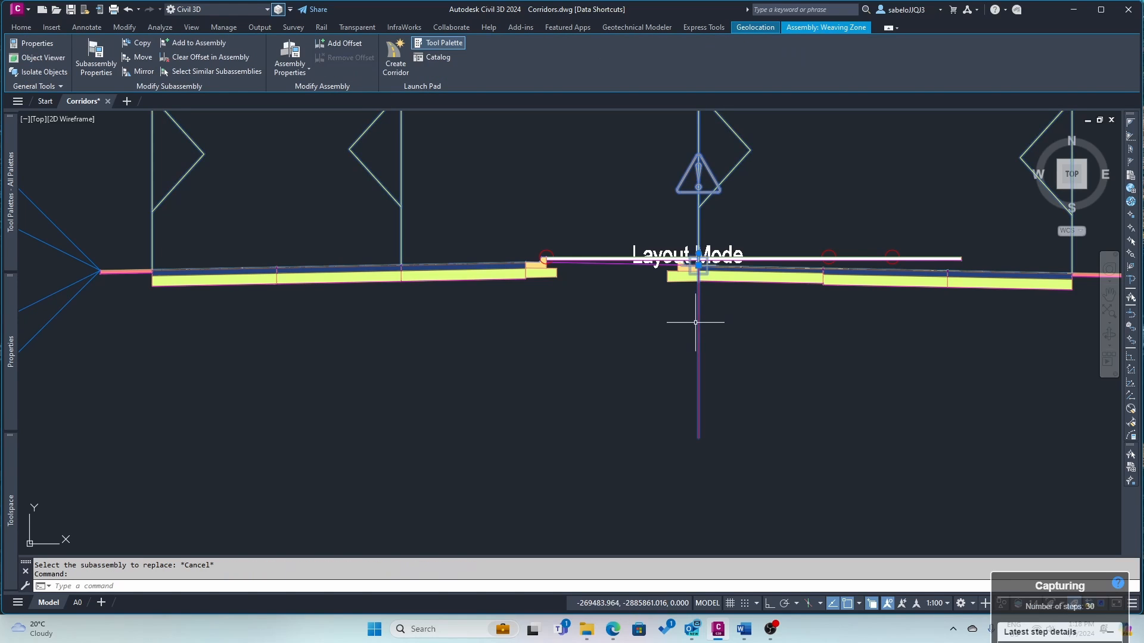
mouse_move(9, 200)
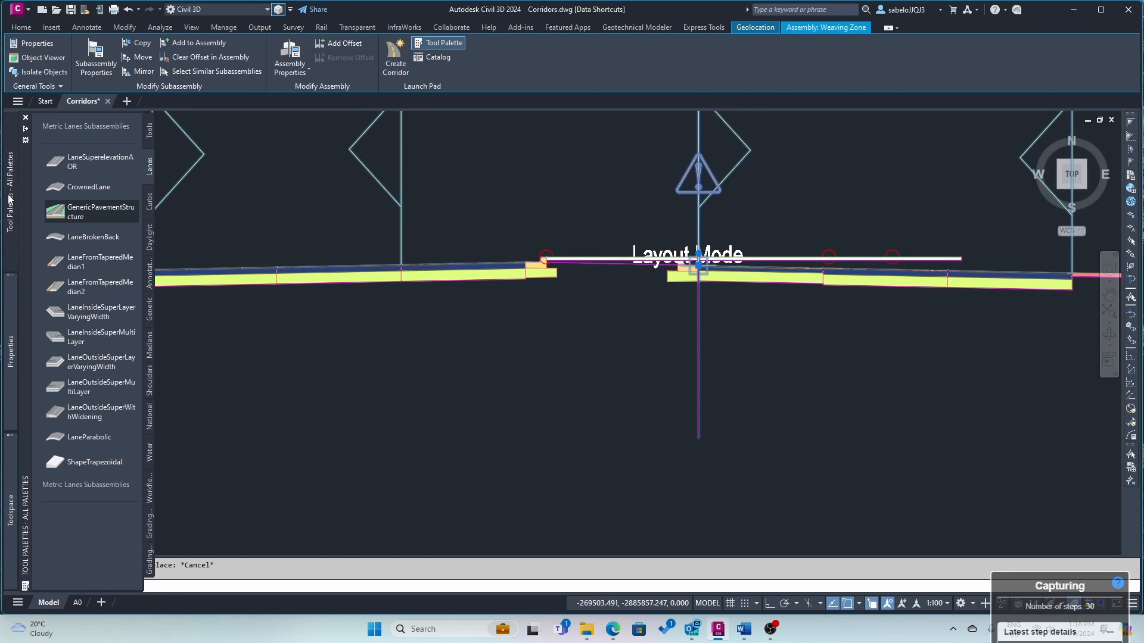
left_click(66, 169)
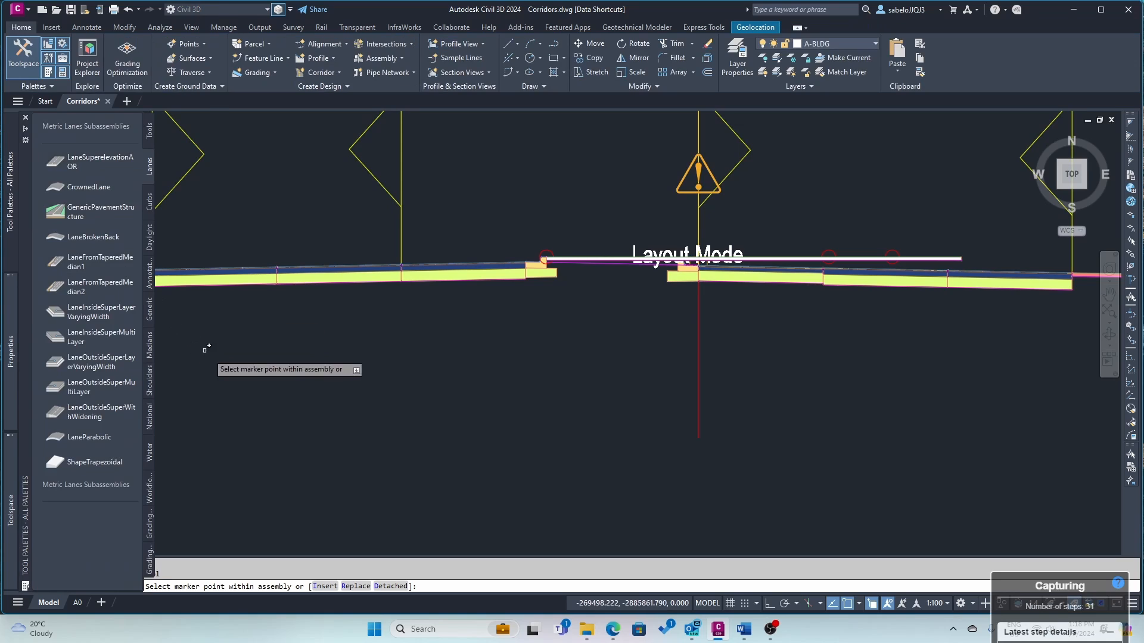
type("r")
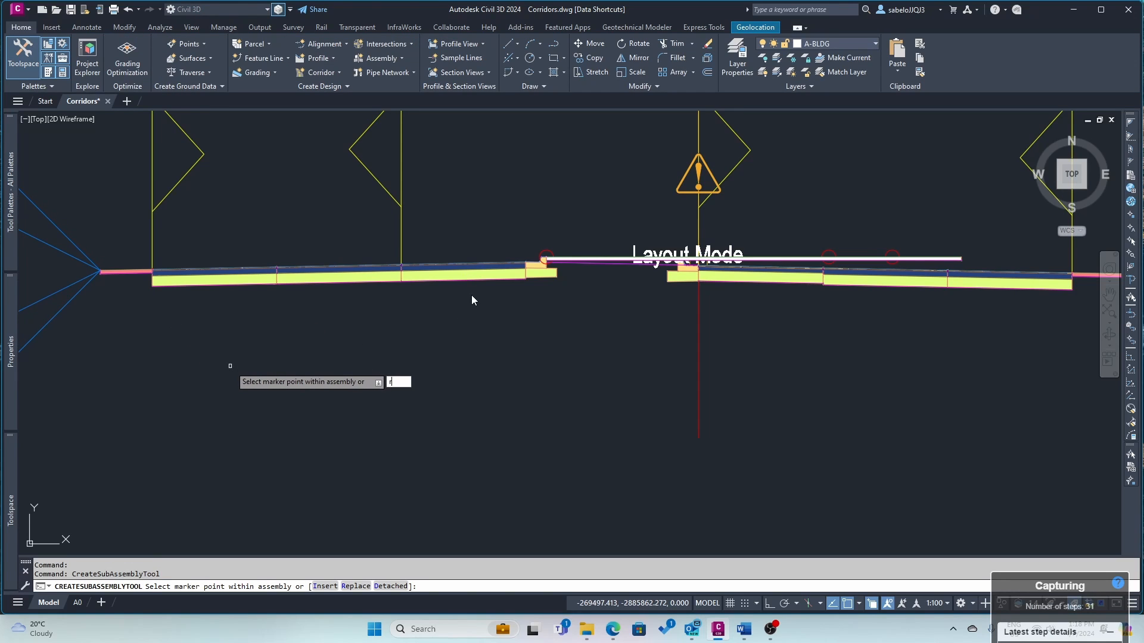
key("Return")
left_click(462, 280)
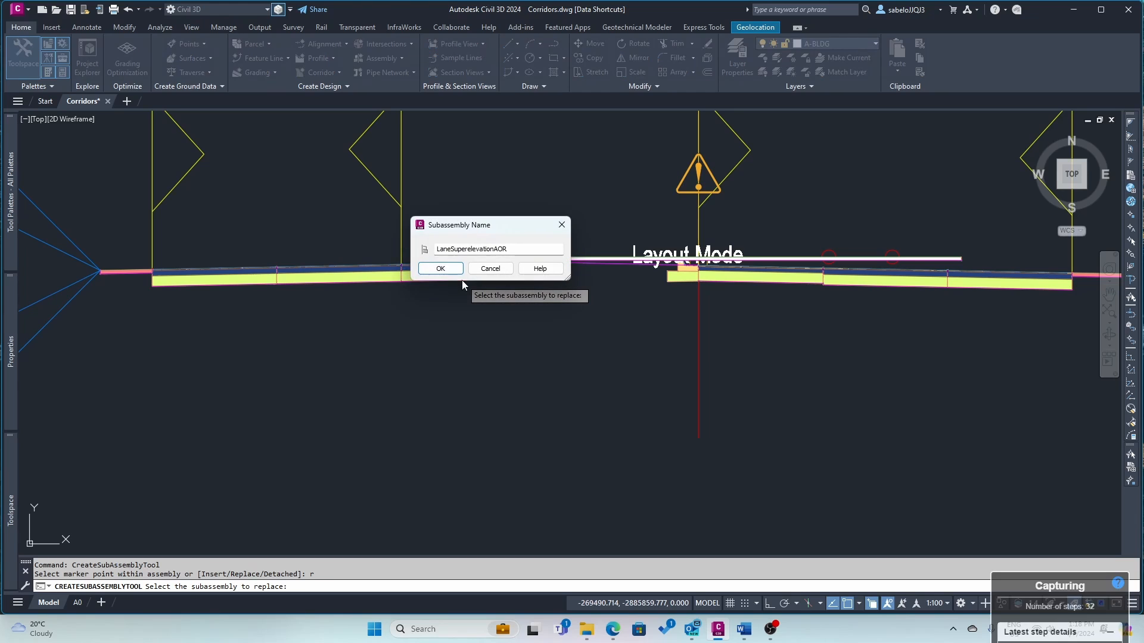
left_click(421, 266)
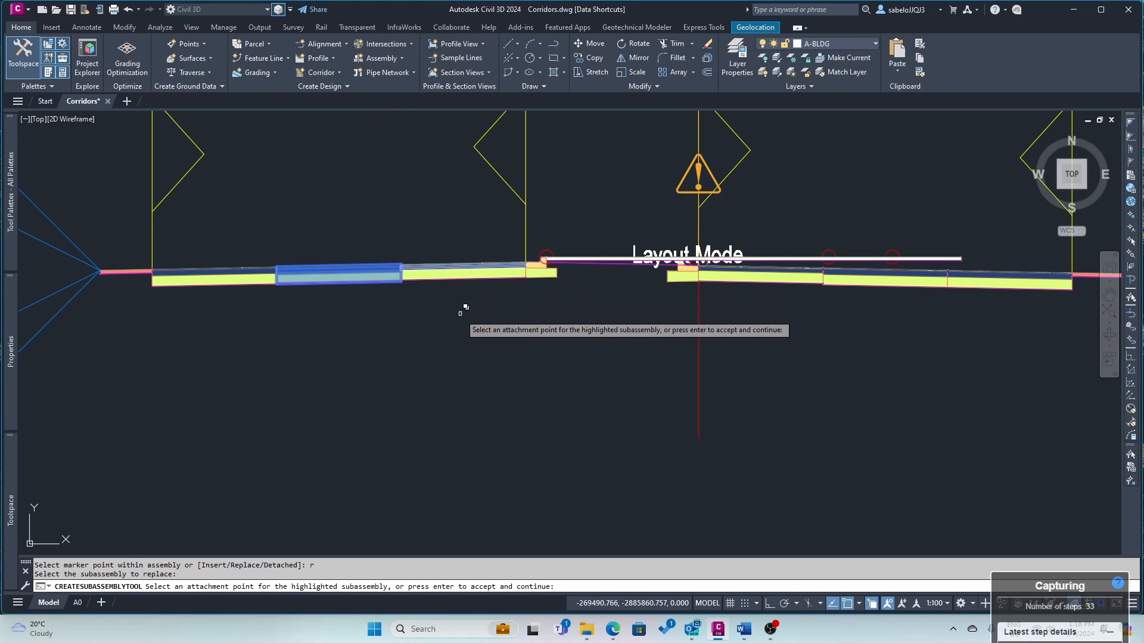
key("Escape")
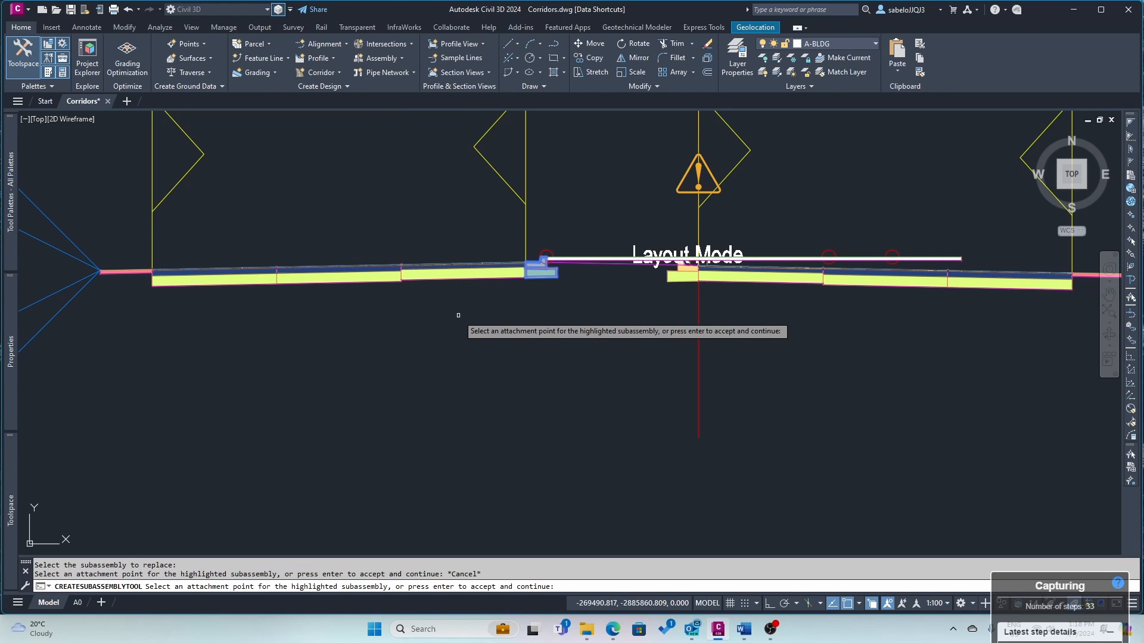
key("Escape")
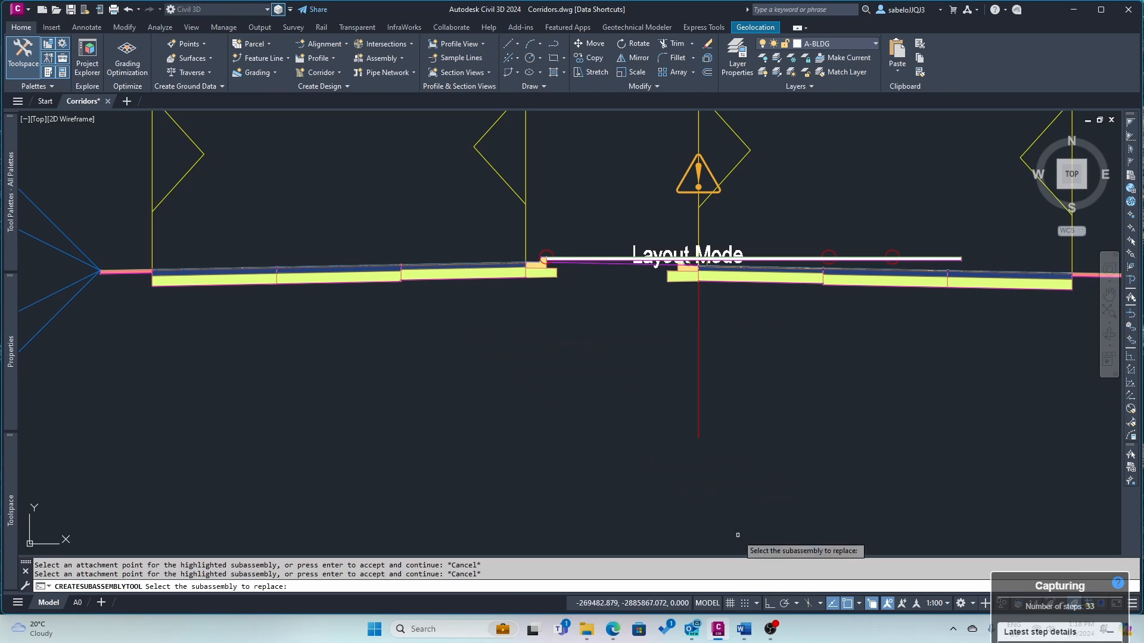
key("Escape")
- Set both LaneSuperelevationAOR lanes beside the median to Pave1 Depth 0.020 m, Pave2 Depth 0.020 m and Base Depth 0.150 m
left_click(762, 278)
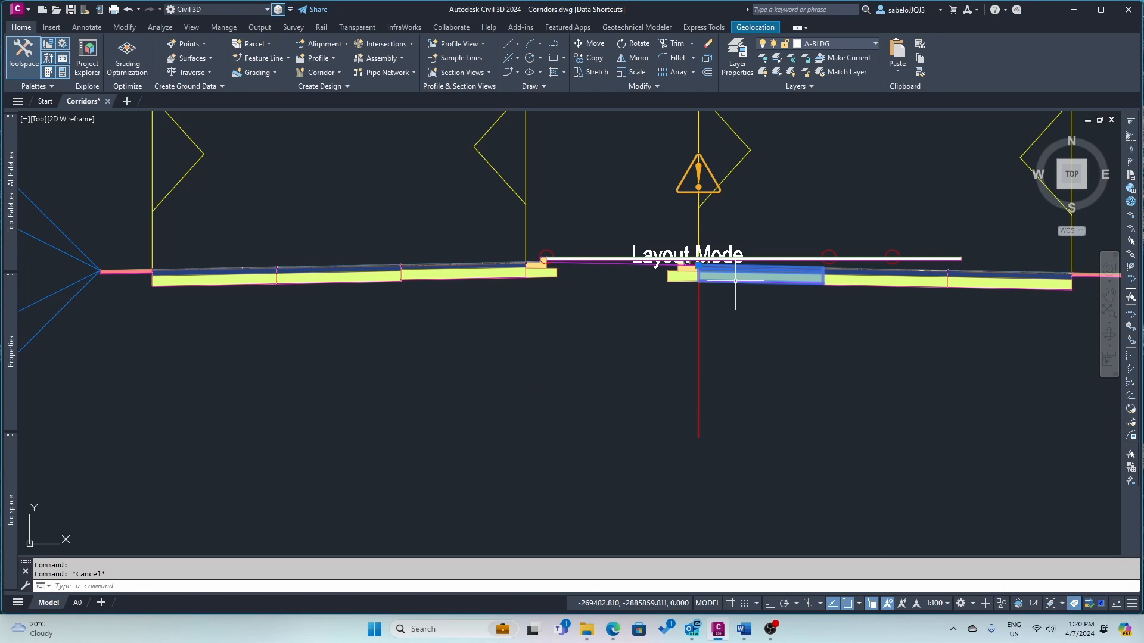
left_click(464, 275)
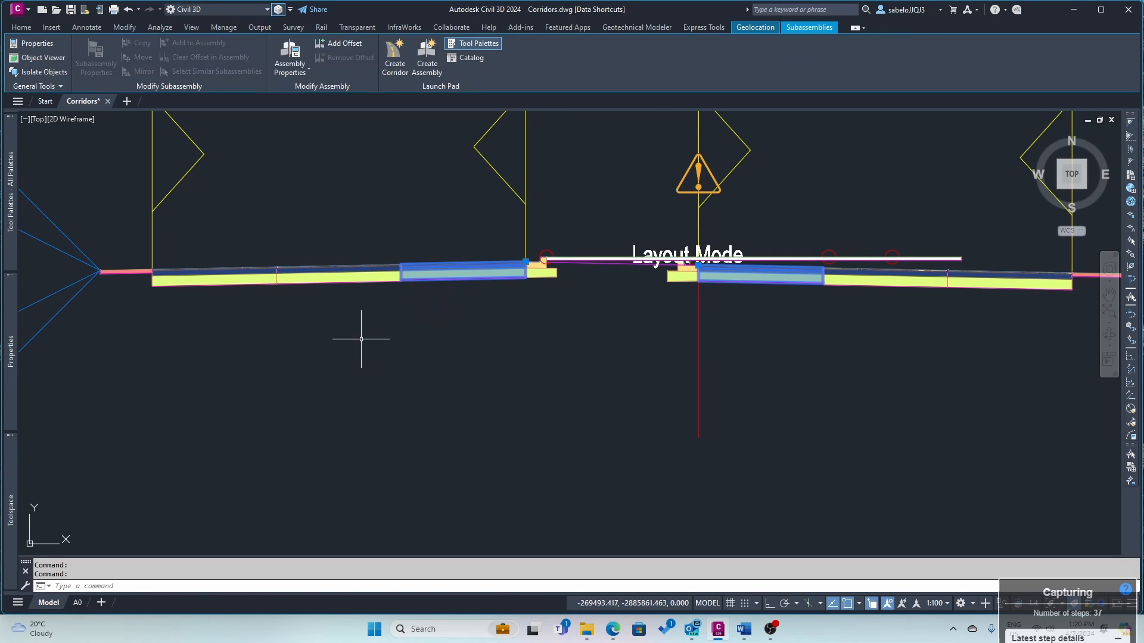
mouse_move(11, 374)
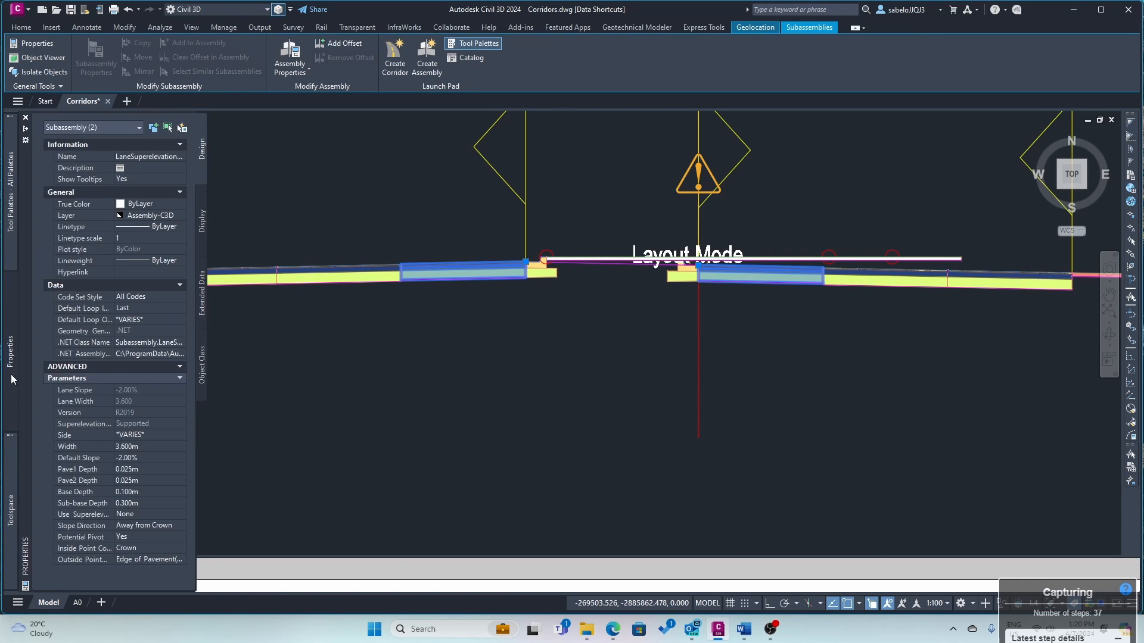
left_click(124, 471)
left_click(129, 469)
left_click(131, 483)
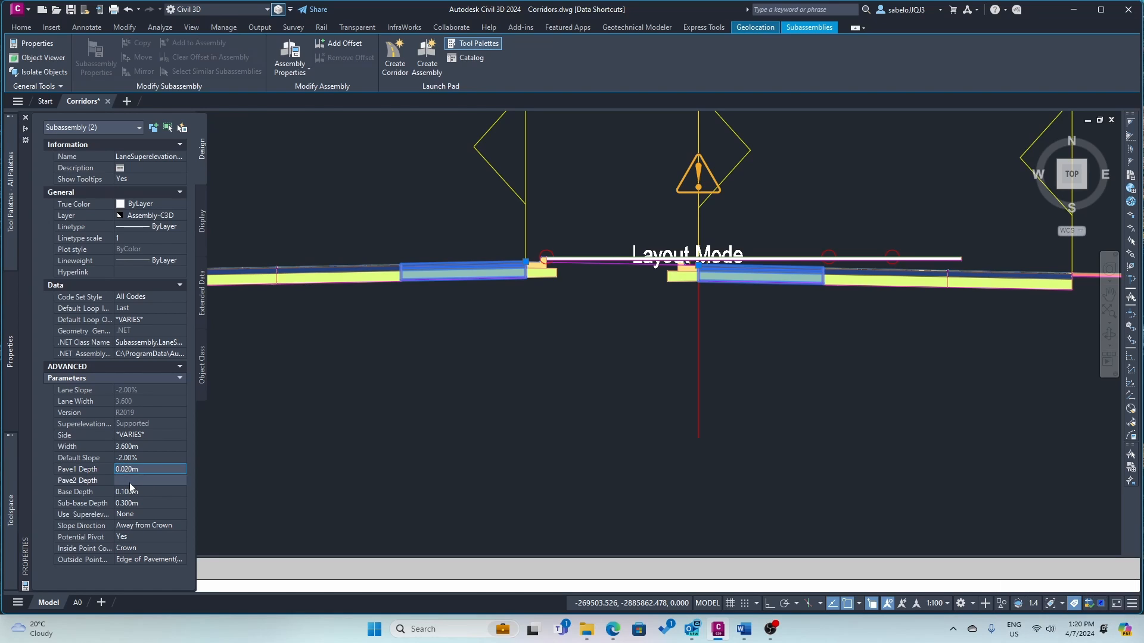
left_click(130, 483)
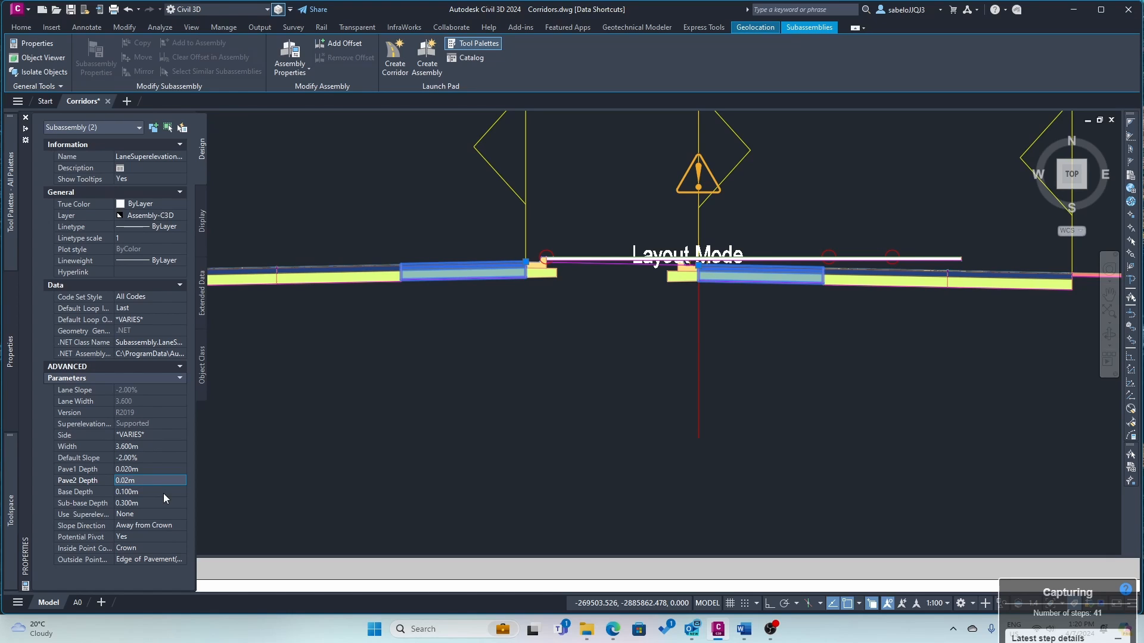
left_click(126, 492)
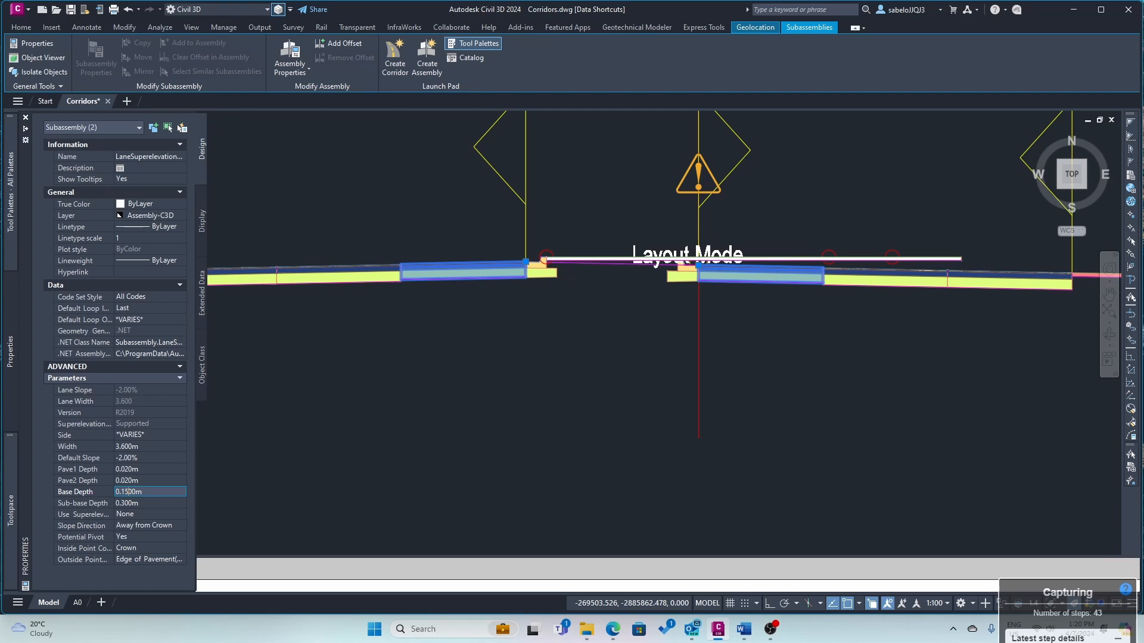
left_click(243, 485)
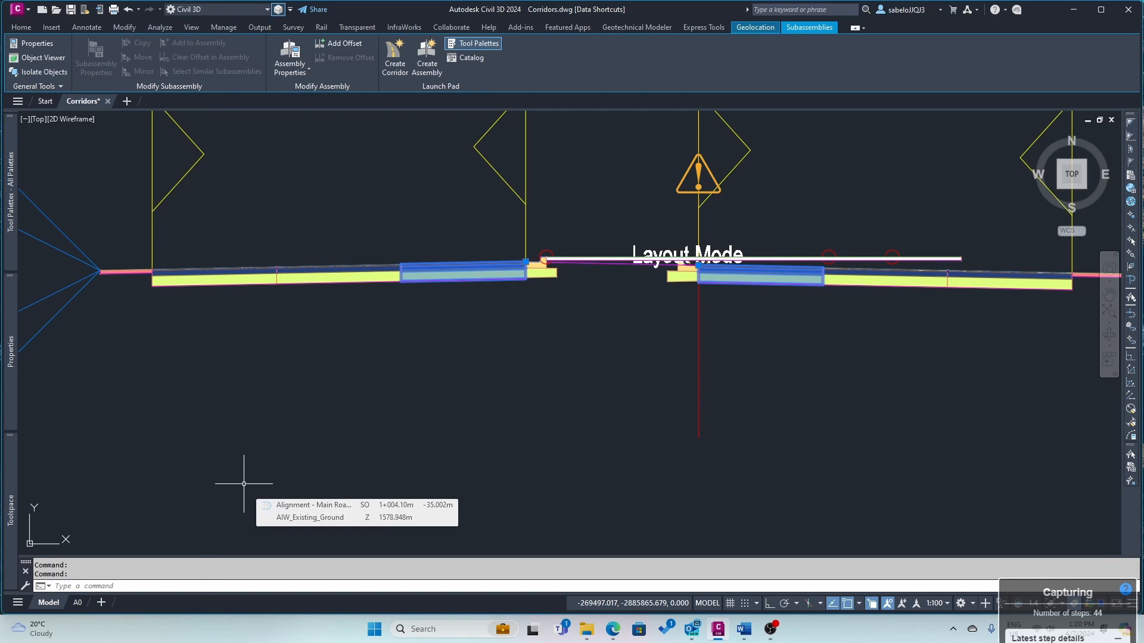
key("Escape")
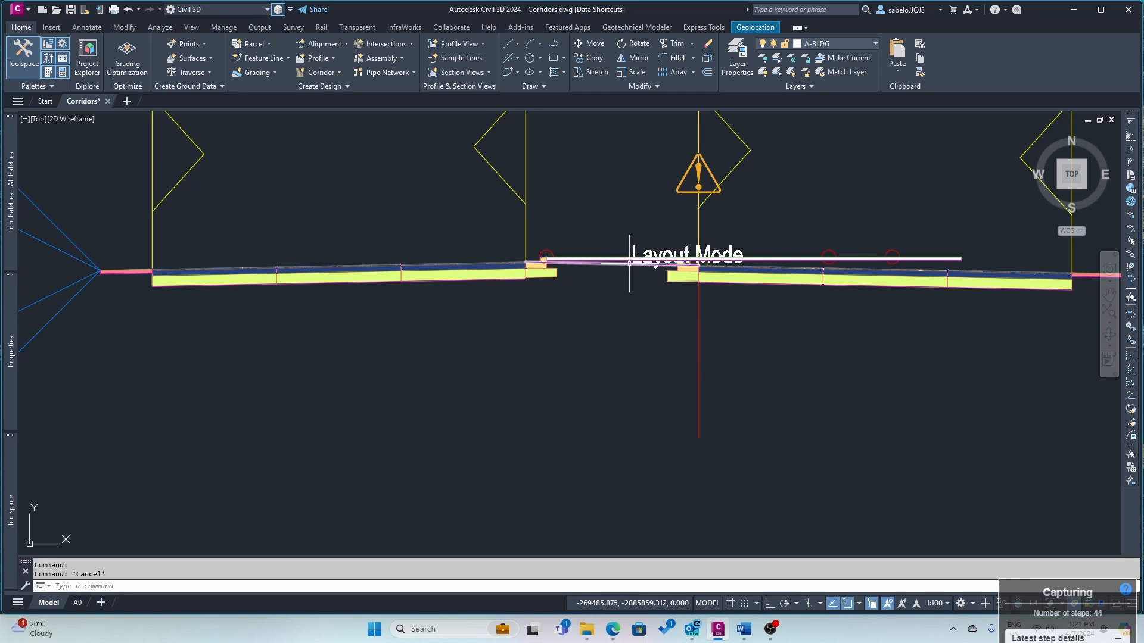
- Delete the Median marked point subassembly from the Left group in the Weaving Zone assembly's construction properties
scroll(626, 261, "up", 6)
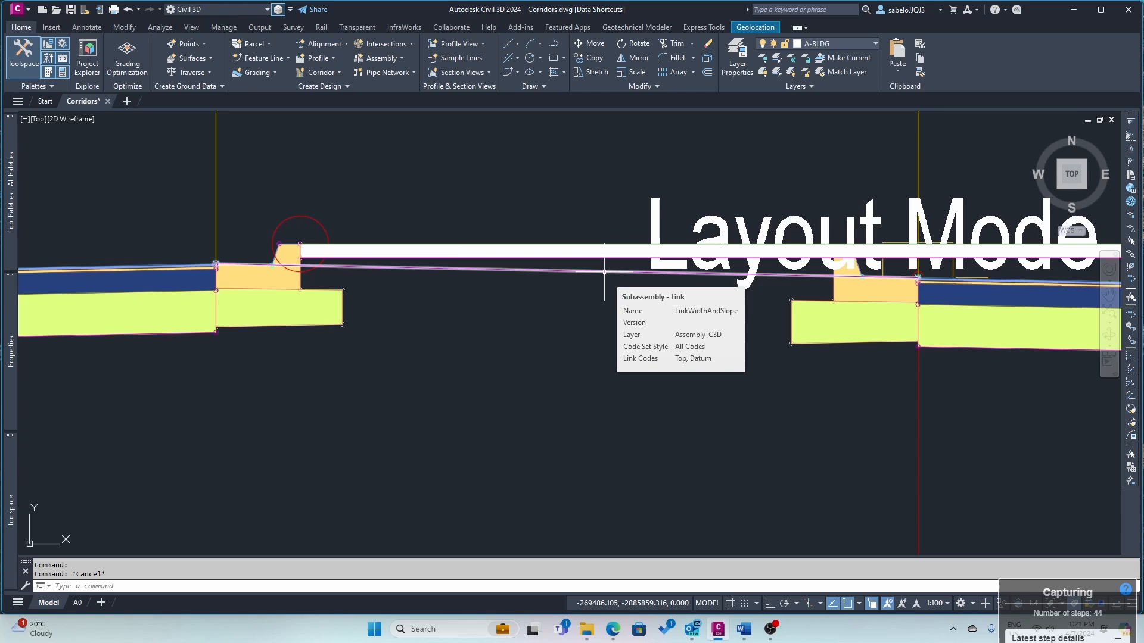
scroll(600, 299, "down", 5)
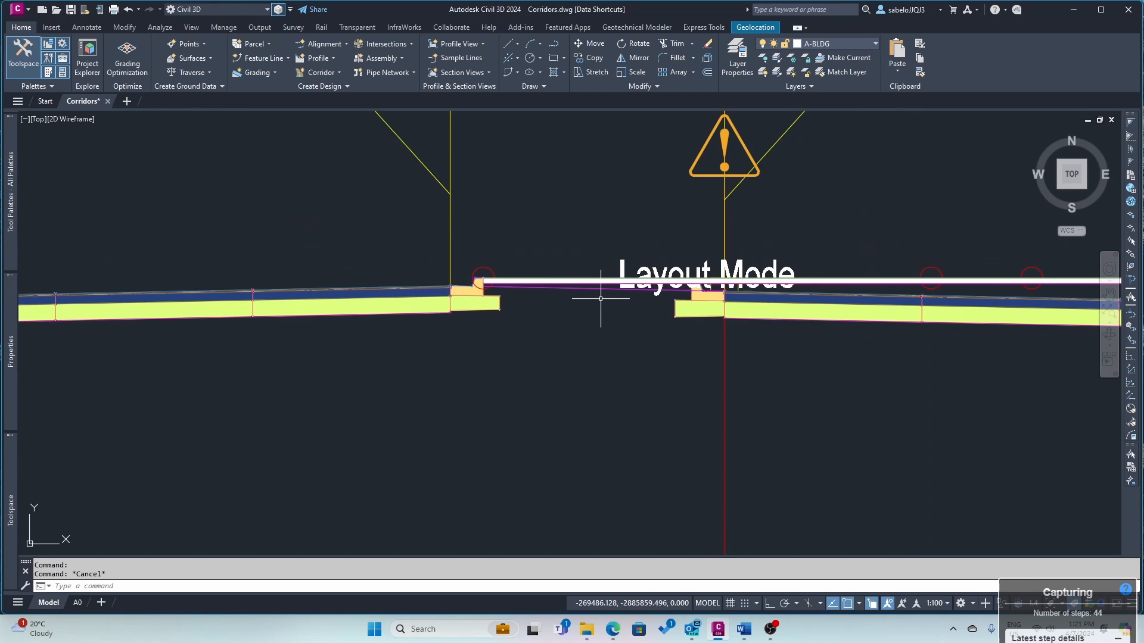
left_click(649, 395)
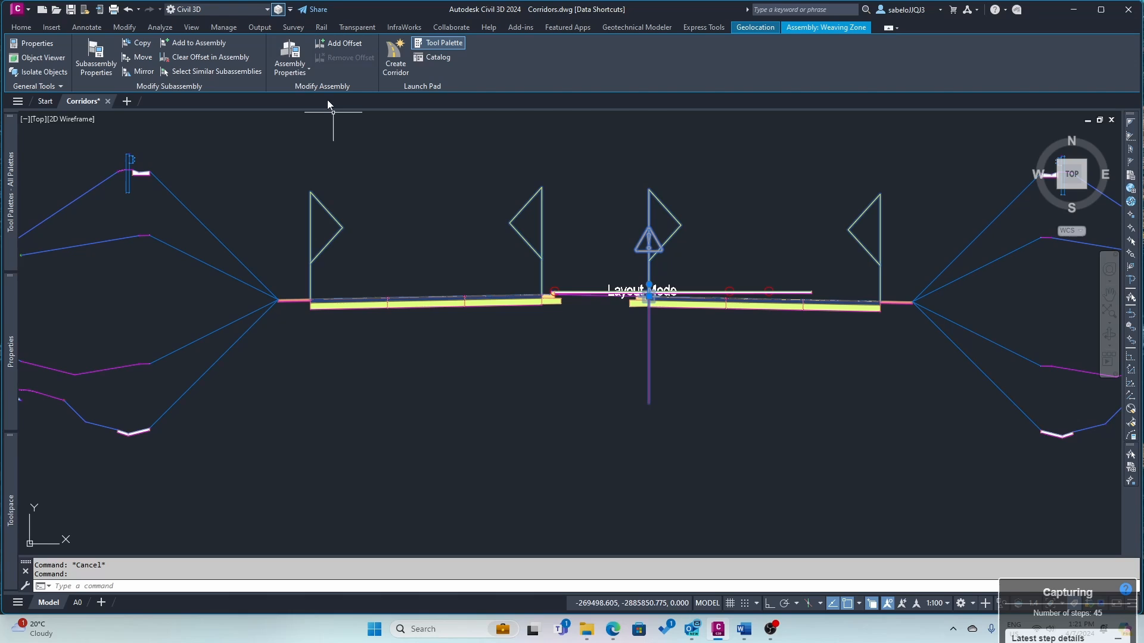
left_click(290, 55)
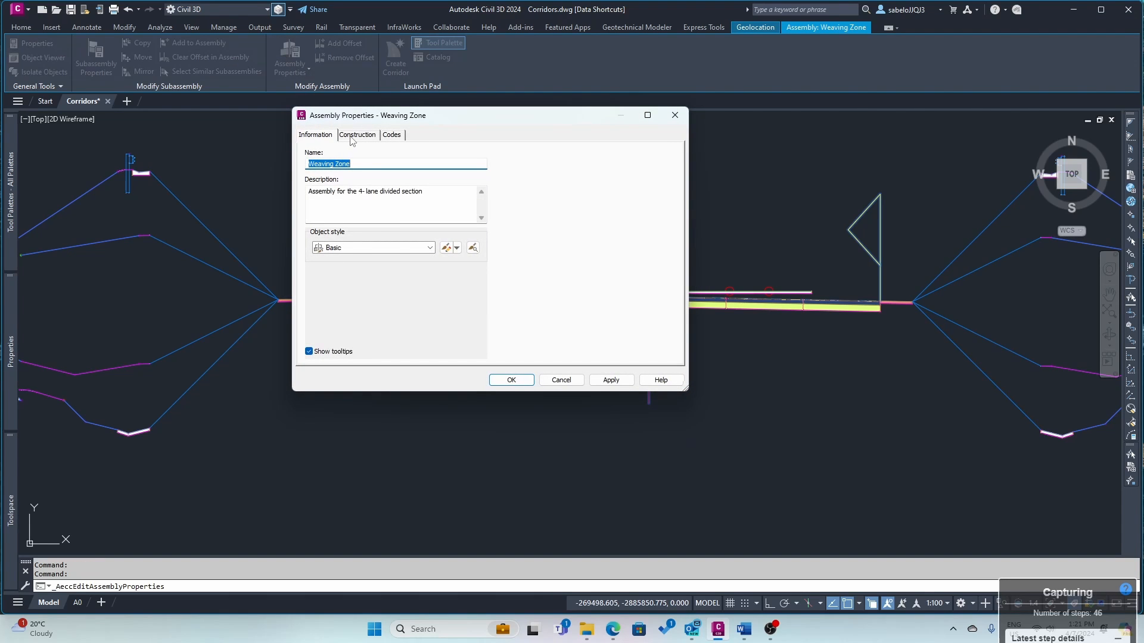
left_click(356, 135)
scroll(415, 271, "down", 1)
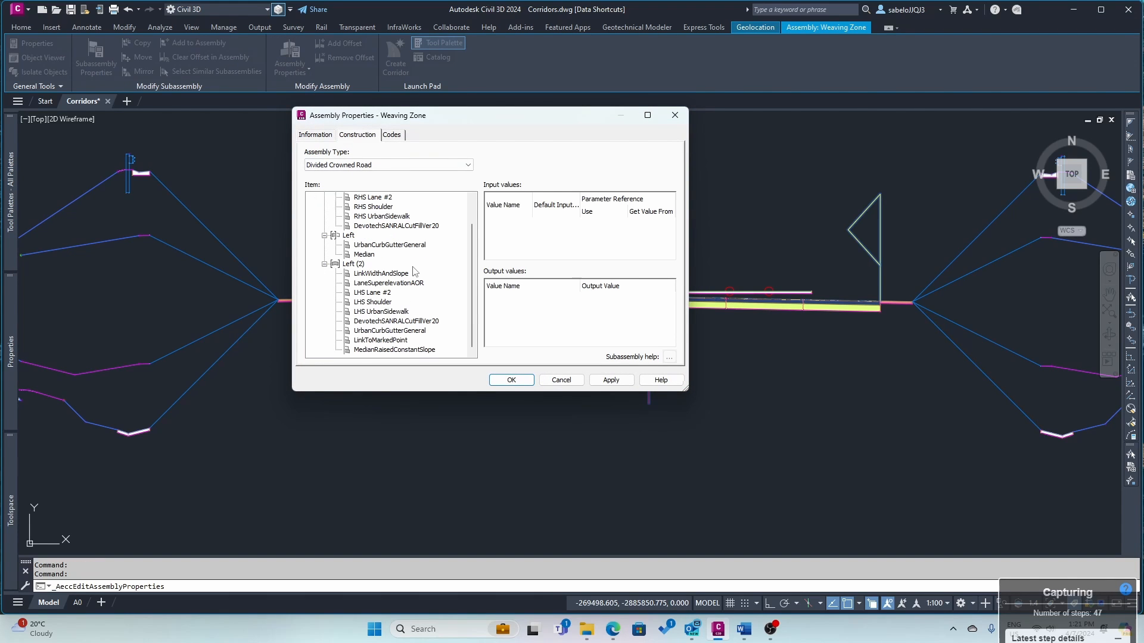
left_click(373, 258)
right_click(373, 259)
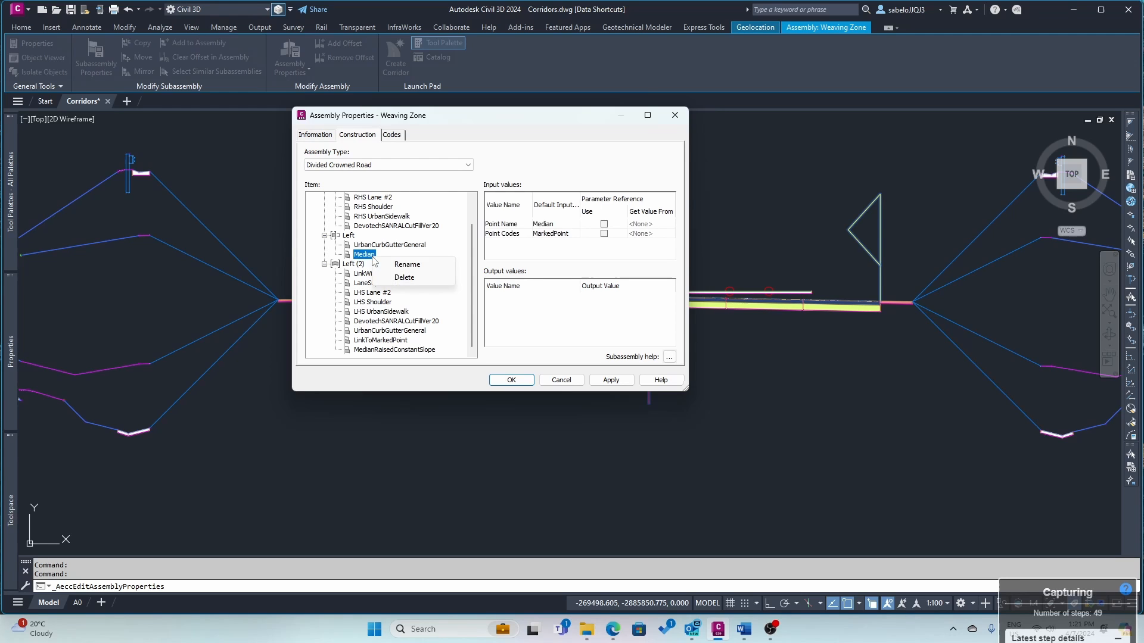
left_click(399, 280)
left_click(474, 282)
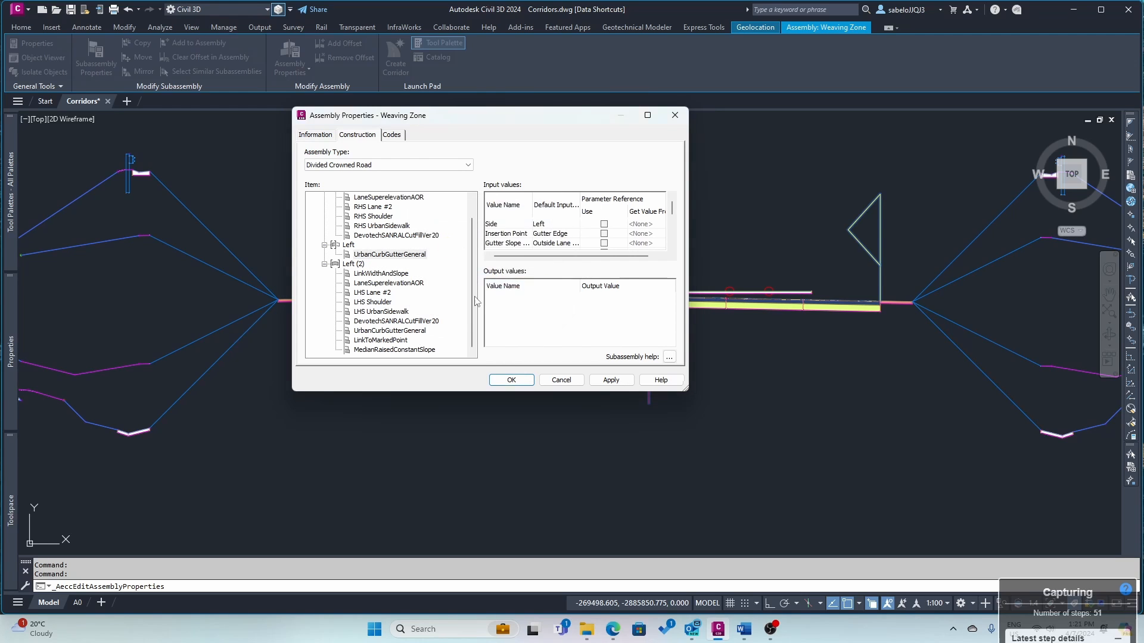
- Delete the LinkToMarkedPoint subassembly from the Left (2) group and accept the assembly property changes
left_click(399, 341)
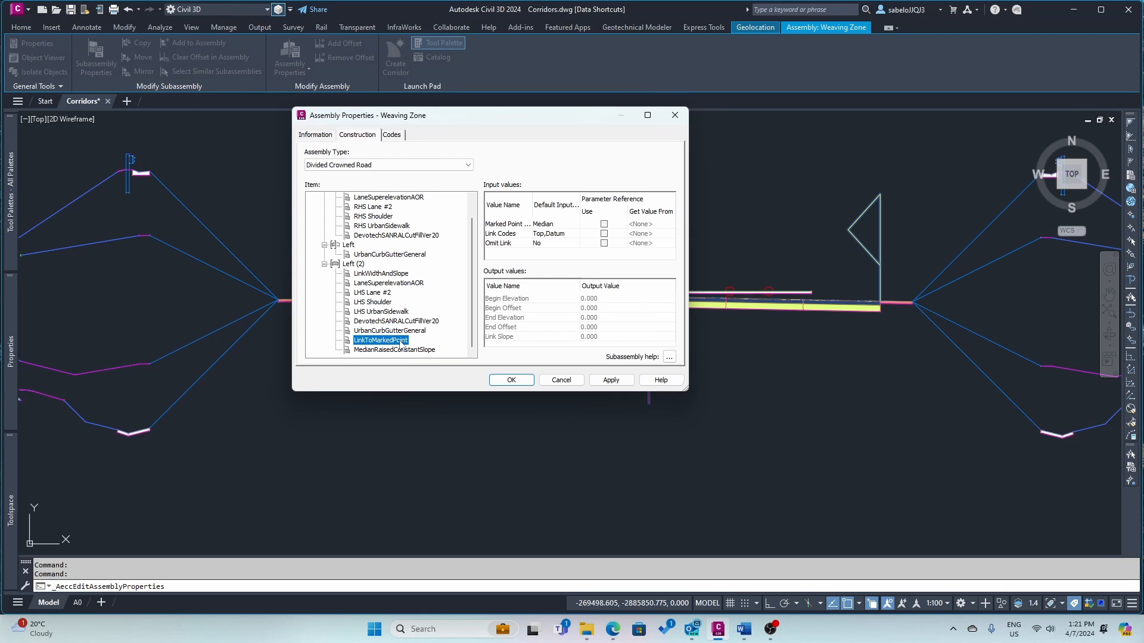
right_click(400, 341)
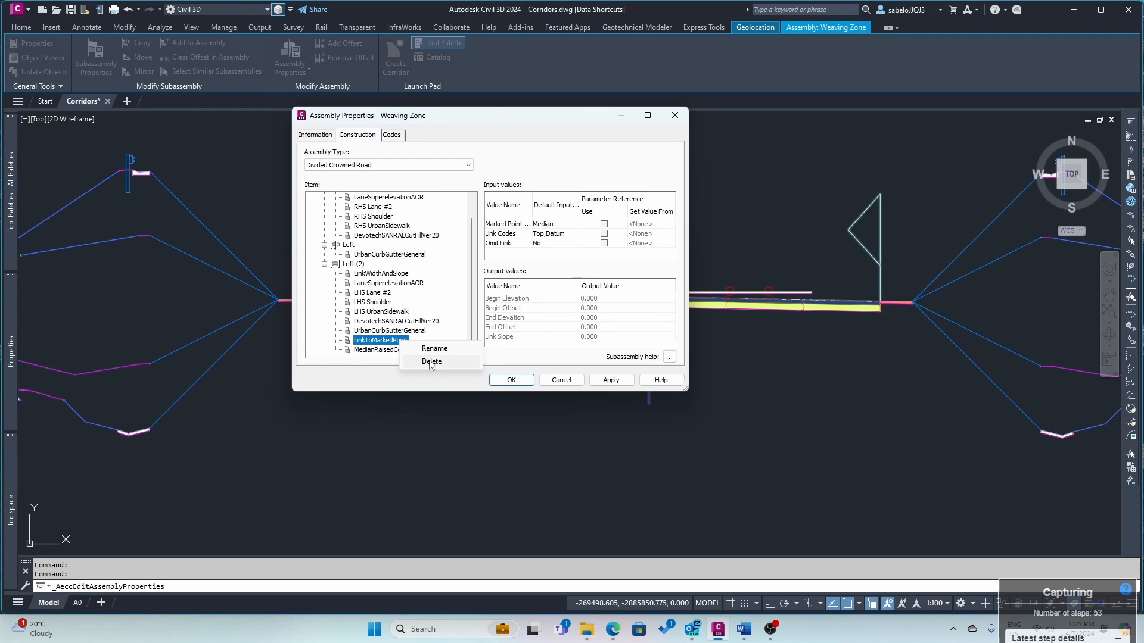
left_click(432, 362)
left_click(470, 283)
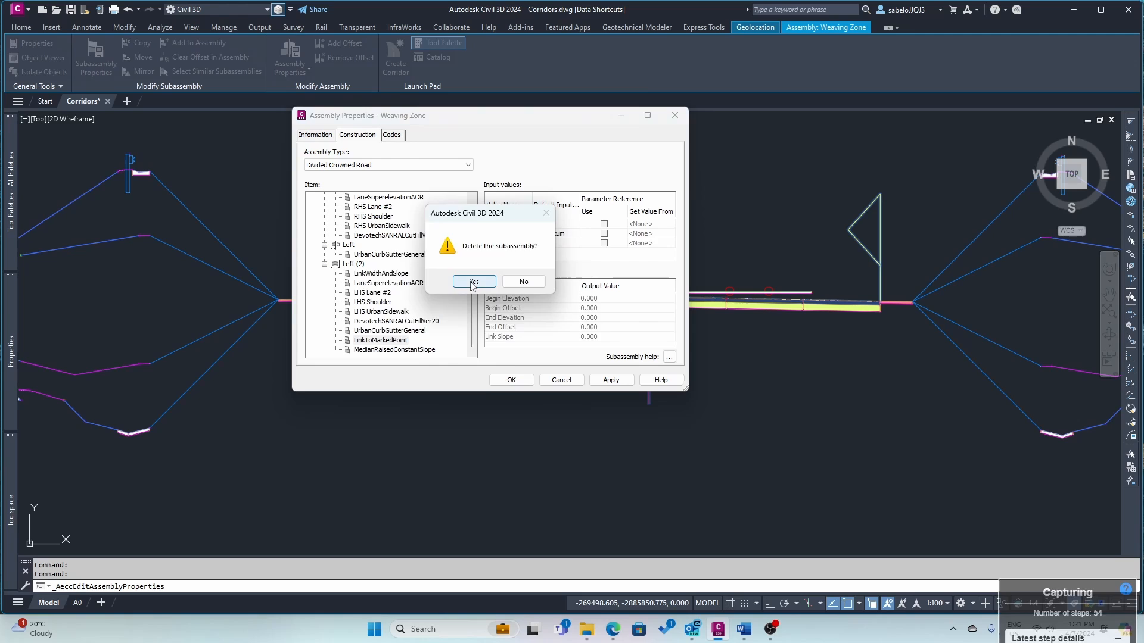
left_click(520, 379)
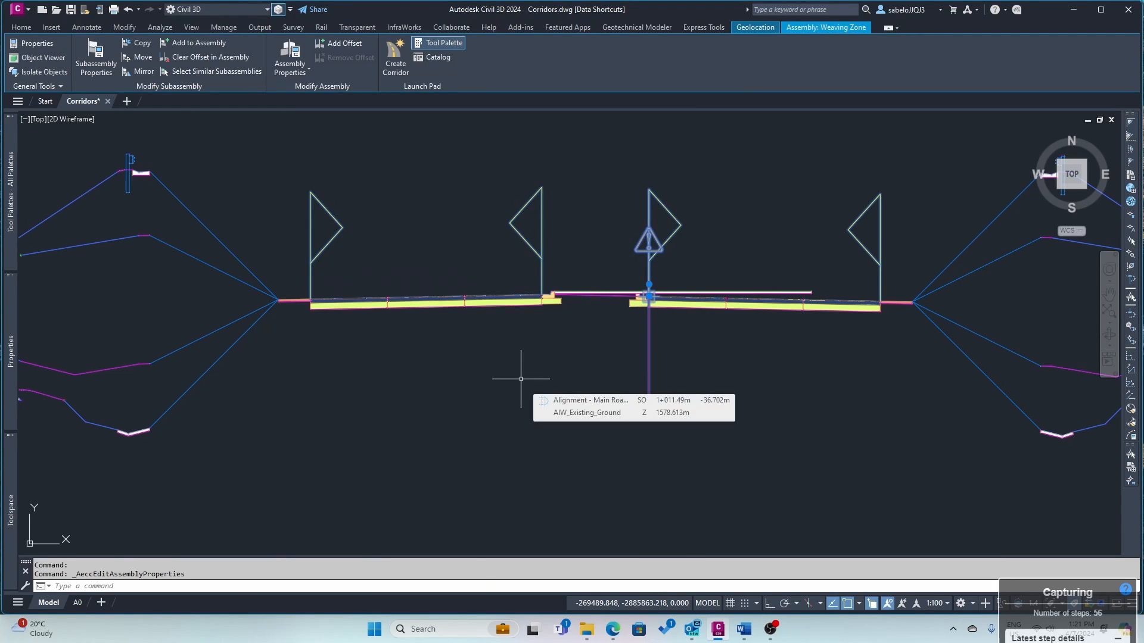
- Delete the MedianRaisedConstantSlope subassembly from the Left (2) group of the Weaving Zone assembly and accept the property changes
scroll(599, 292, "up", 7)
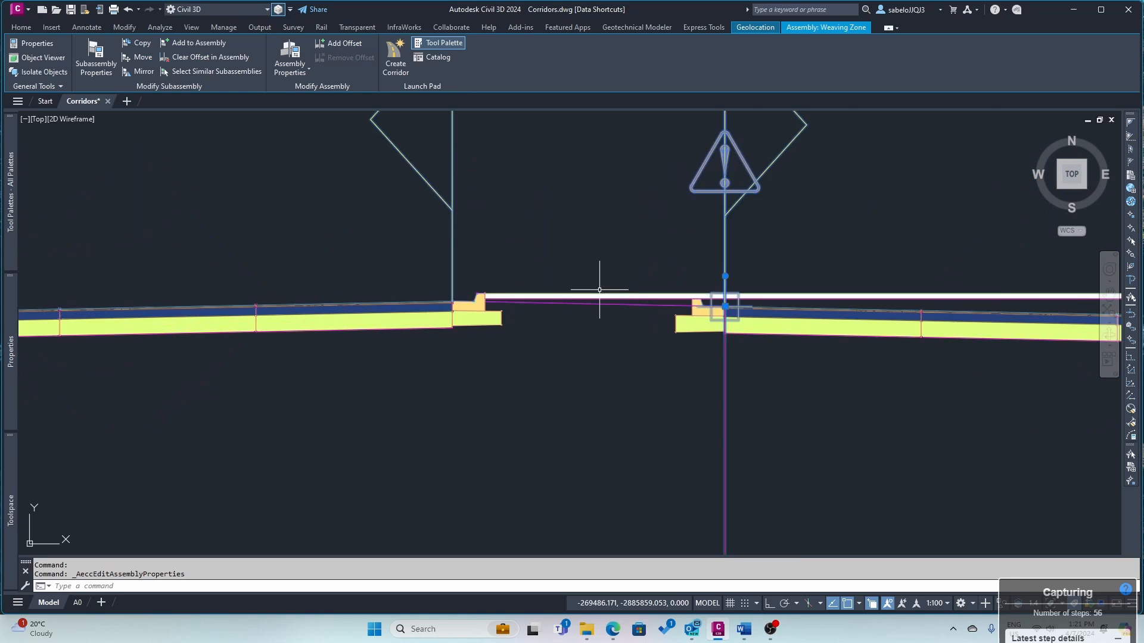
scroll(599, 291, "down", 4)
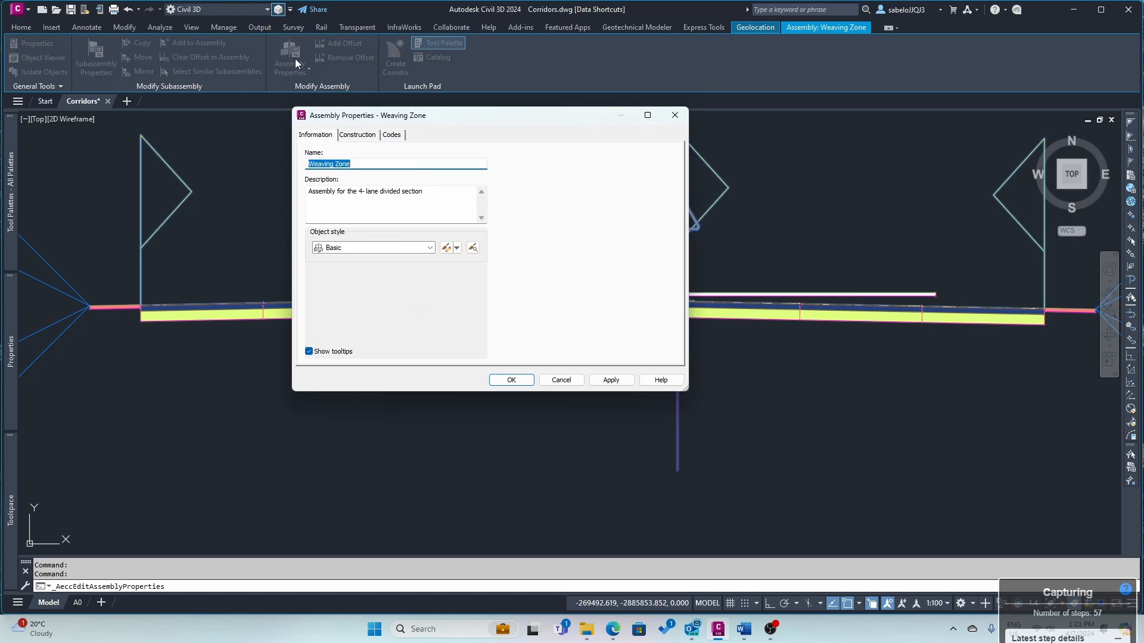
left_click(357, 136)
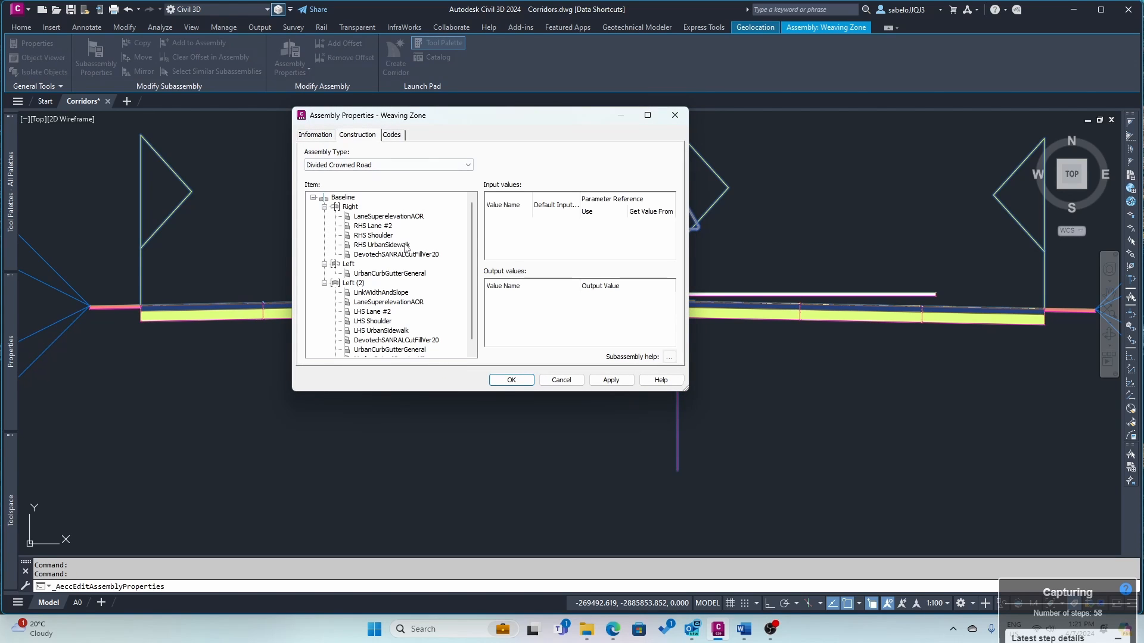
scroll(405, 249, "down", 1)
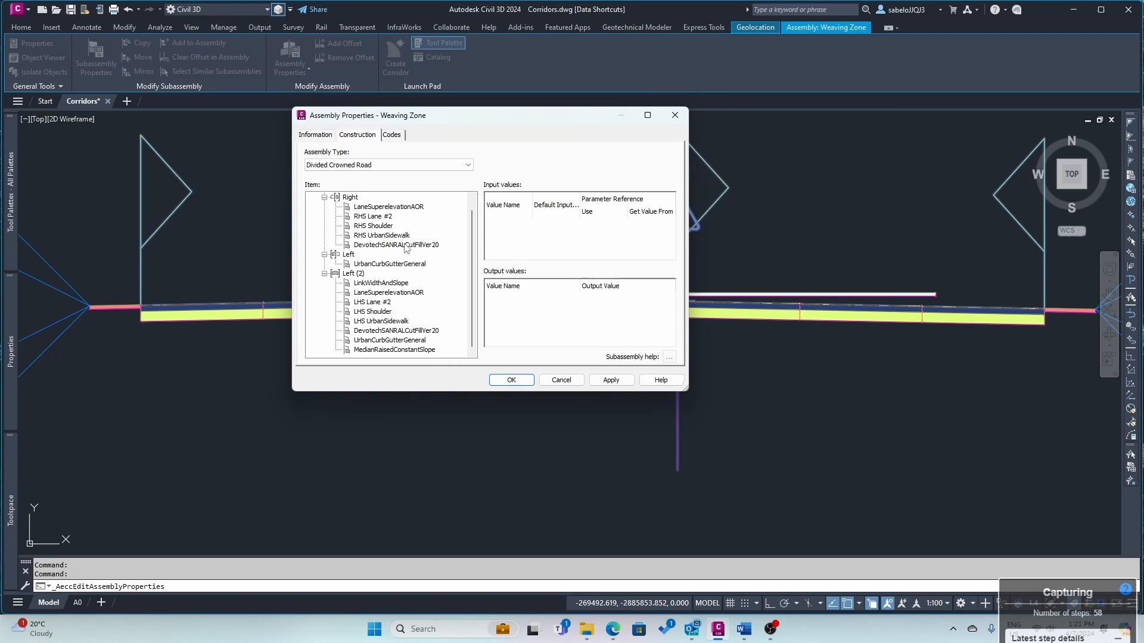
left_click(398, 352)
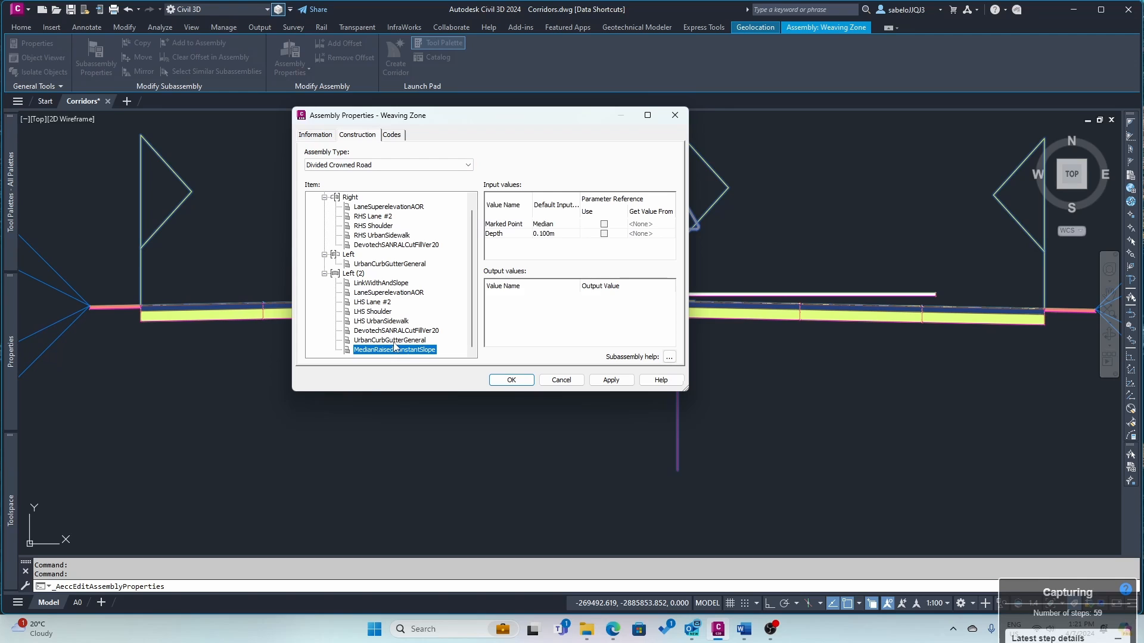
right_click(392, 350)
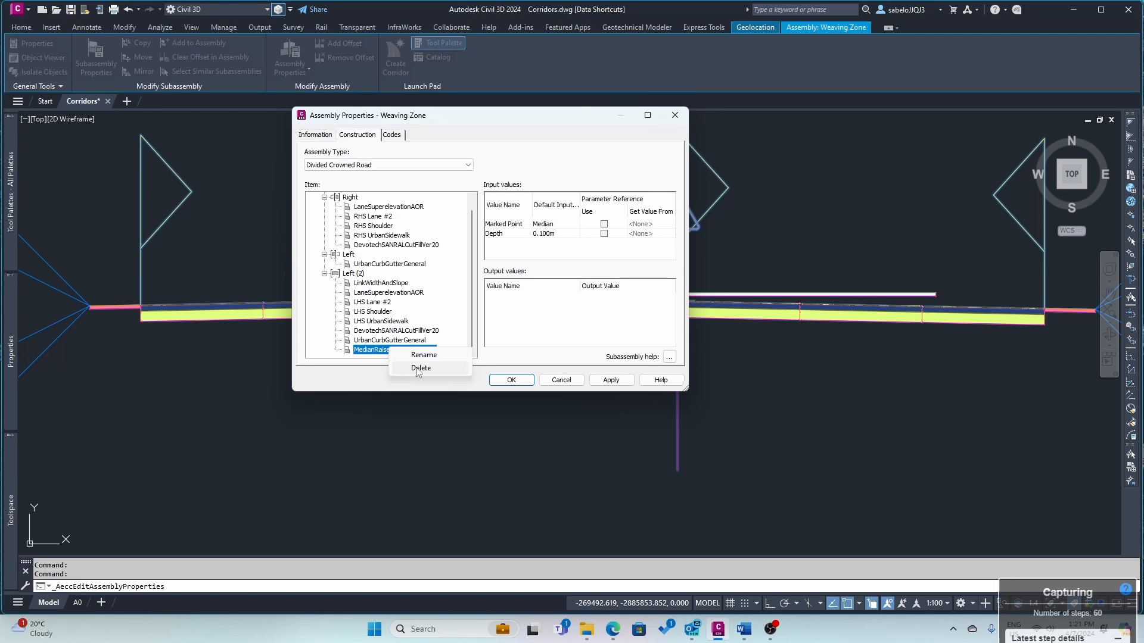
left_click(419, 368)
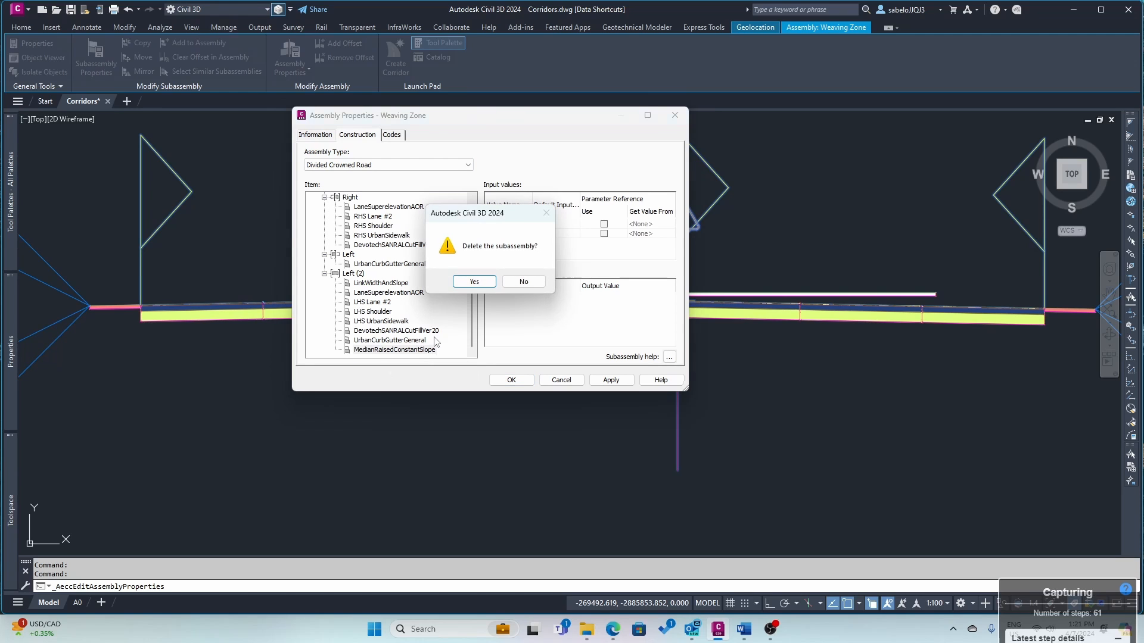
left_click(474, 282)
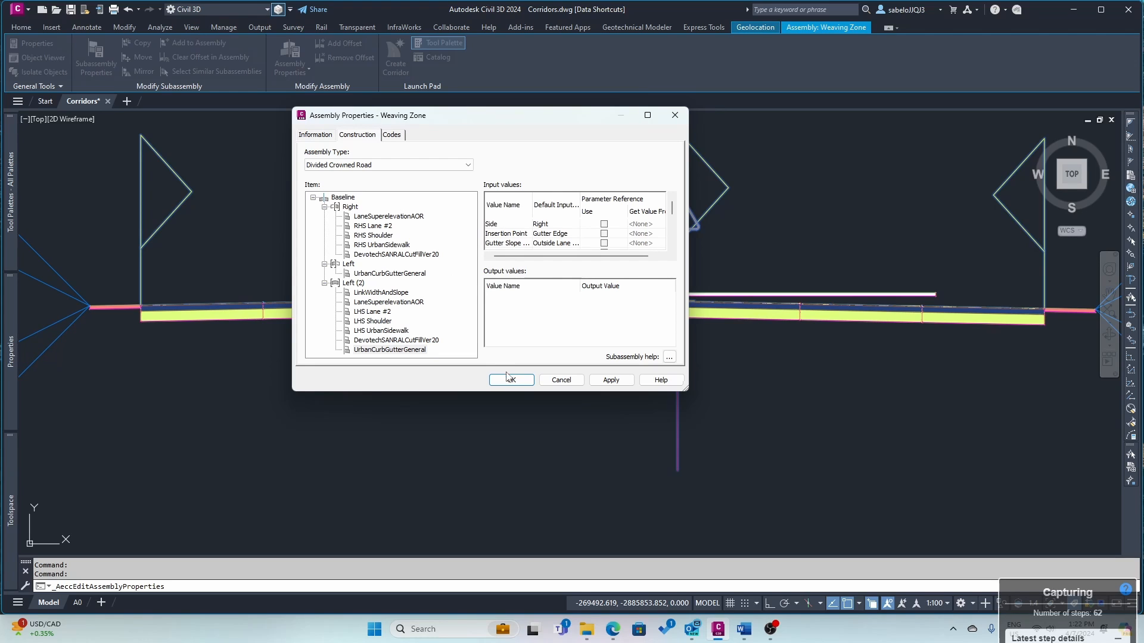
left_click(612, 380)
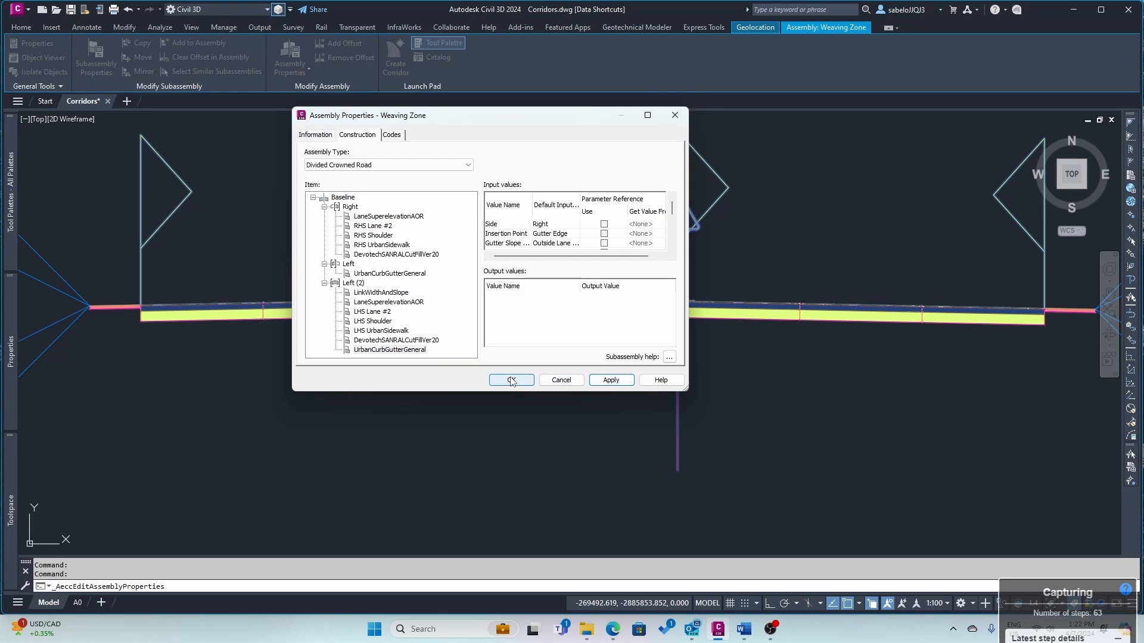
left_click(511, 380)
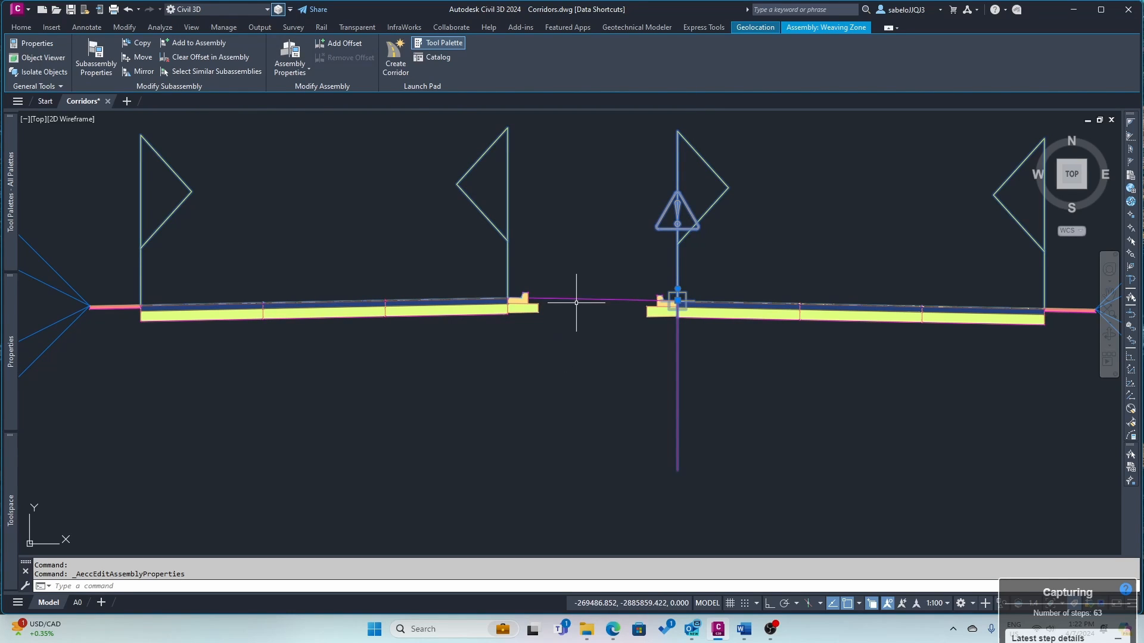
- Select the link that spans the median between the two kerb-and-gutter subassemblies for inspection
scroll(576, 303, "up", 6)
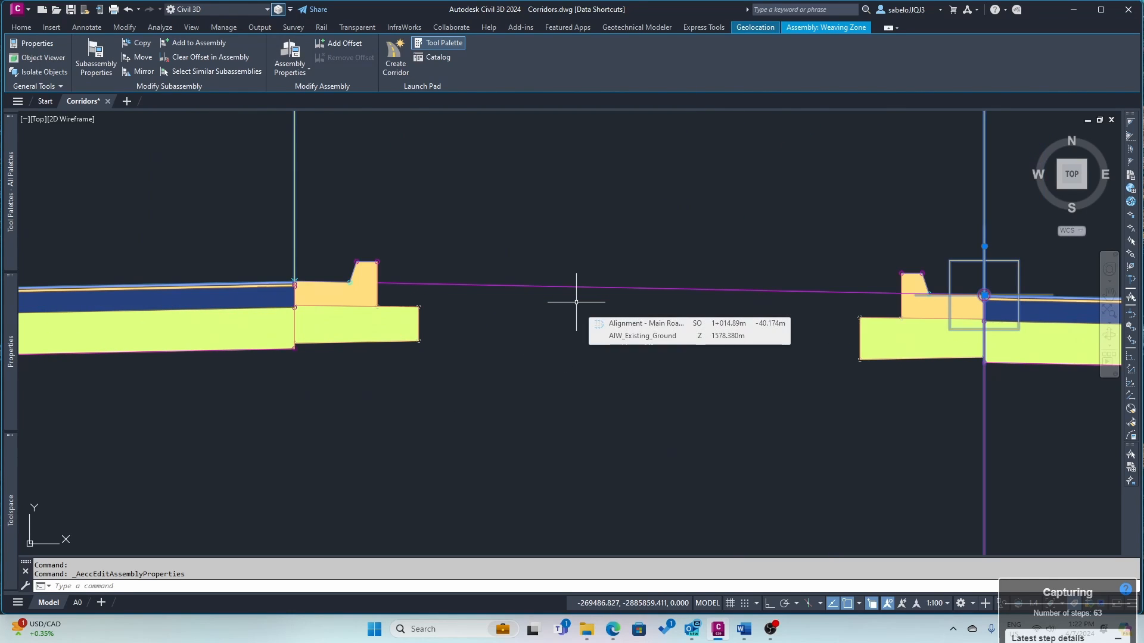
scroll(577, 303, "down", 2)
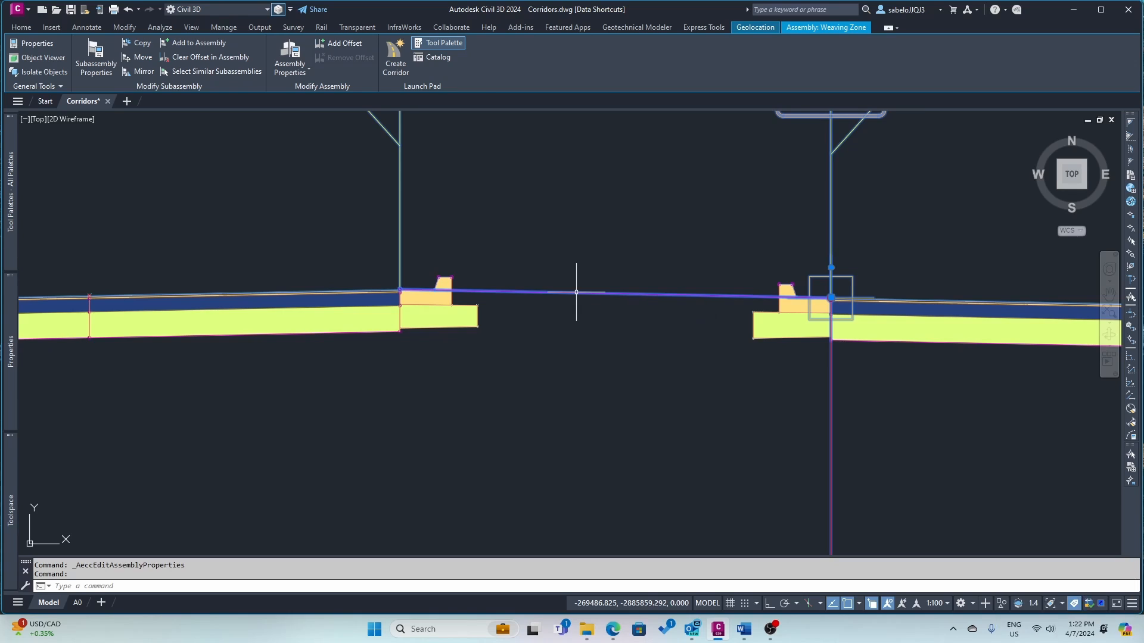
left_click(576, 292)
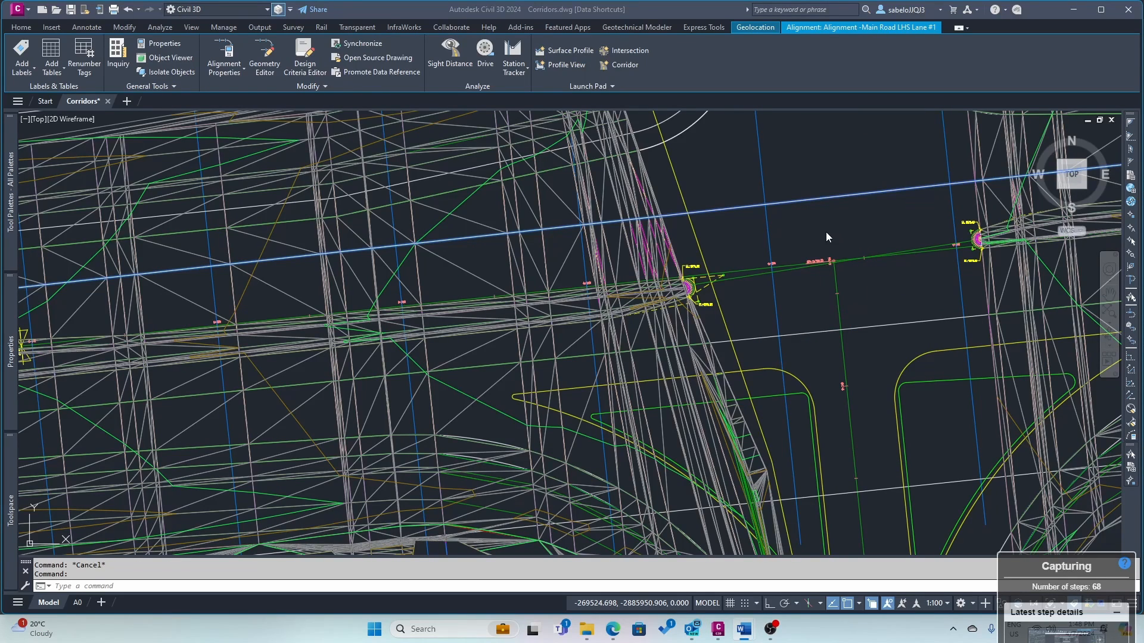
- Select the Weaving Area corridor at the median bull nose, open its corridor properties and start creating a baseline
scroll(821, 237, "down", 6)
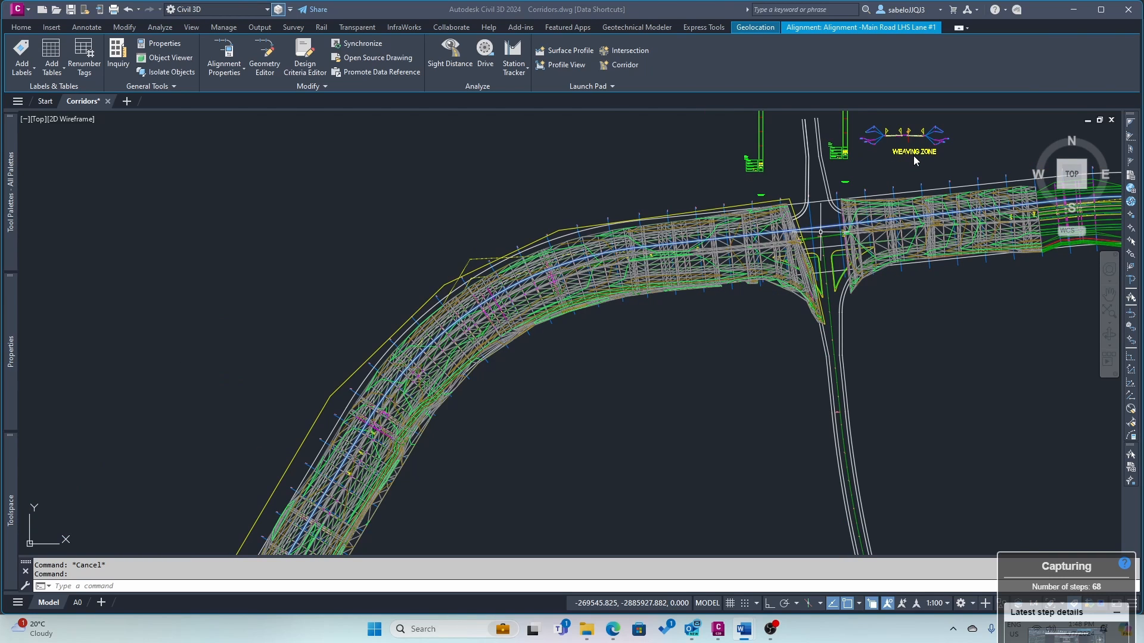
scroll(820, 232, "up", 5)
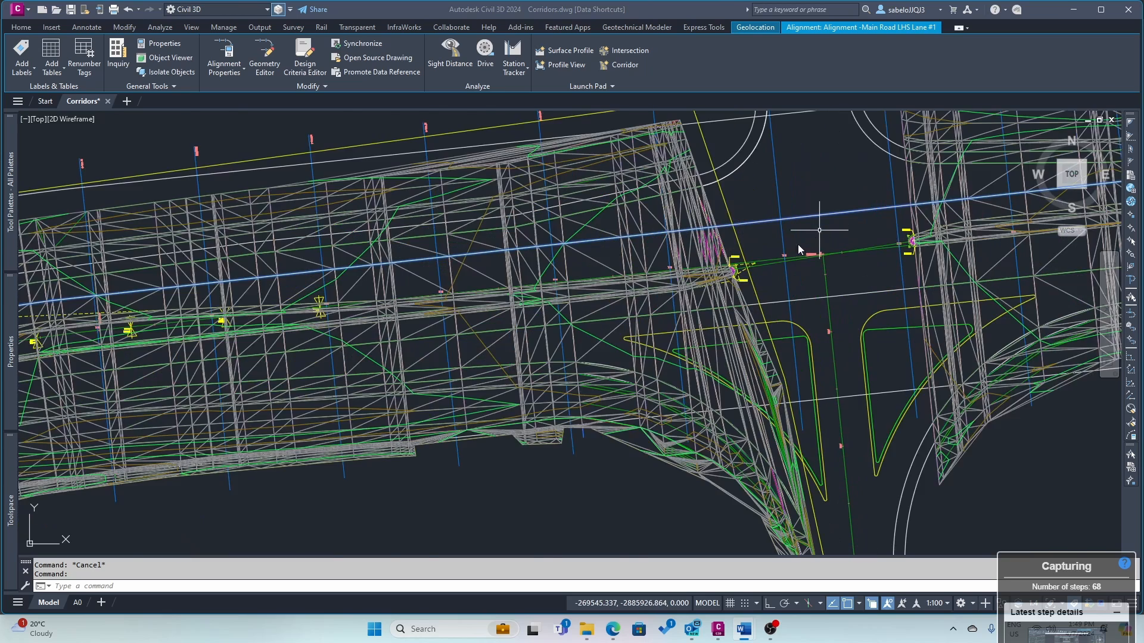
scroll(819, 230, "up", 3)
left_click(570, 316)
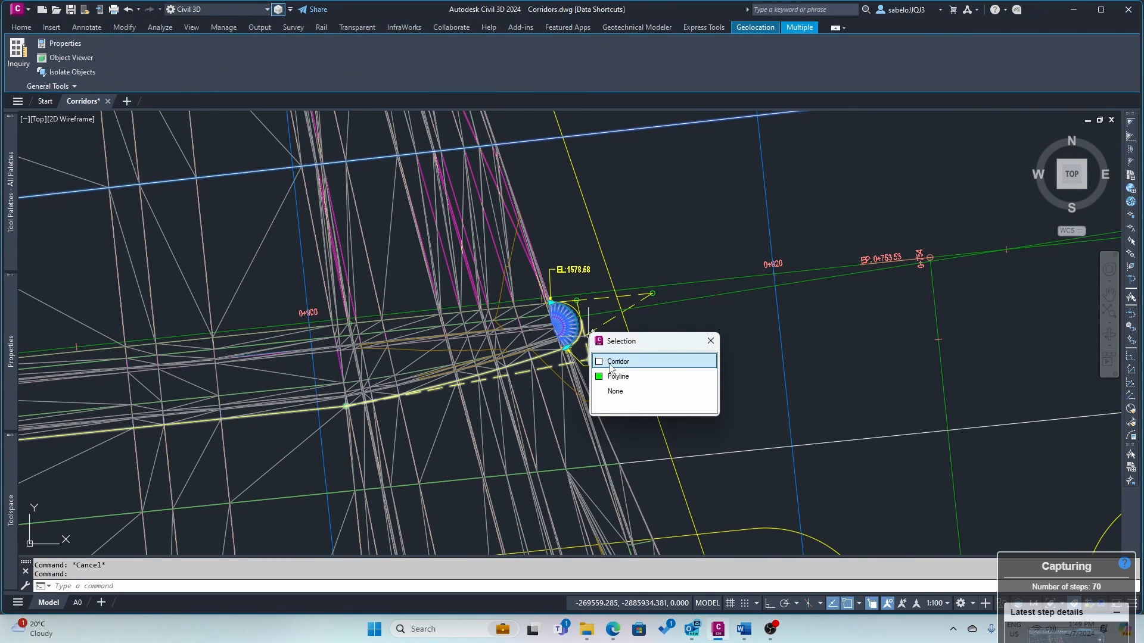
left_click(599, 361)
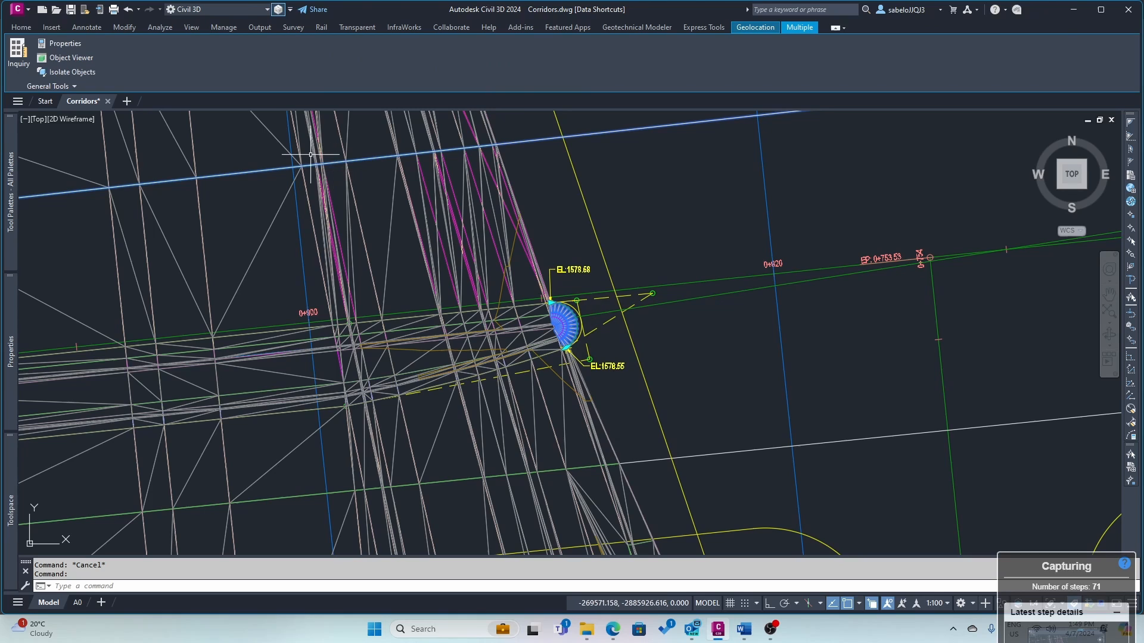
left_click(24, 27)
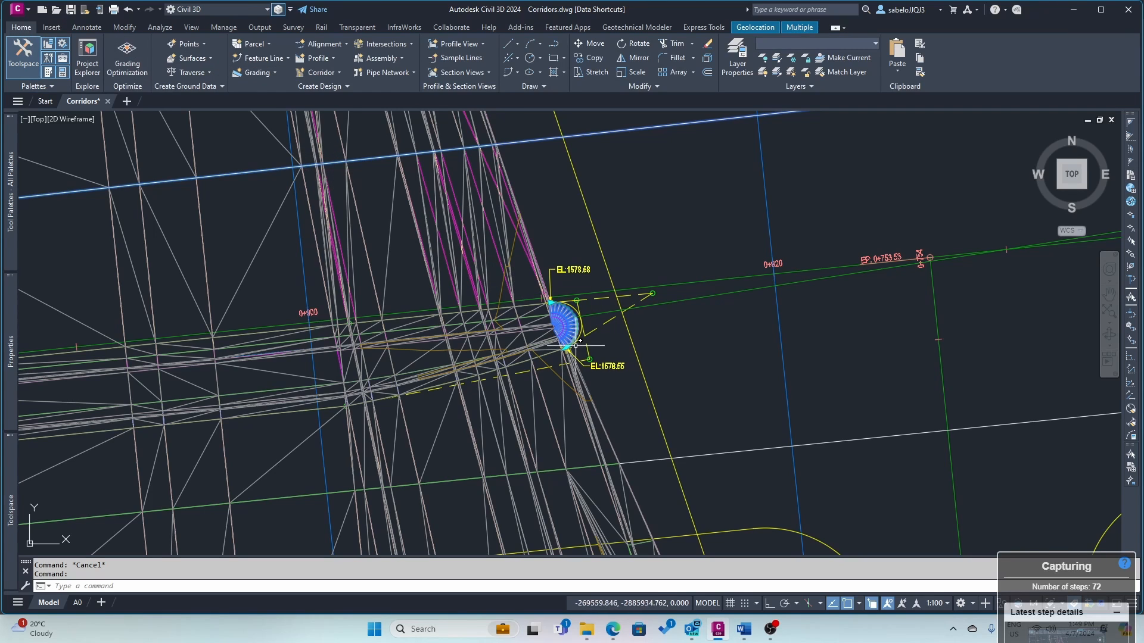
left_click(568, 327)
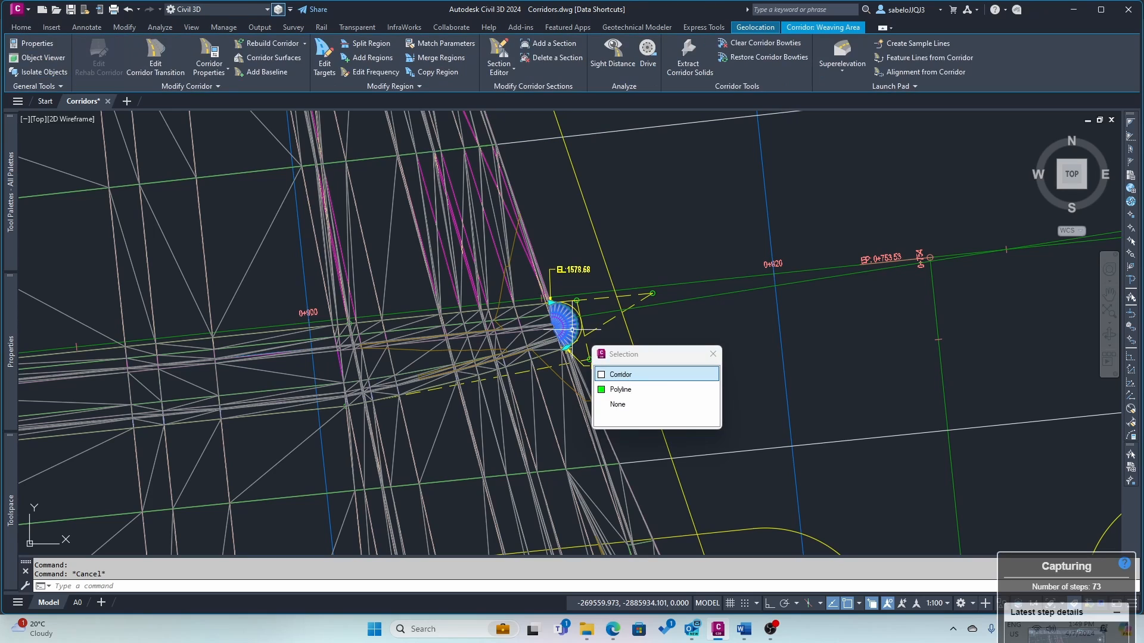
left_click(620, 374)
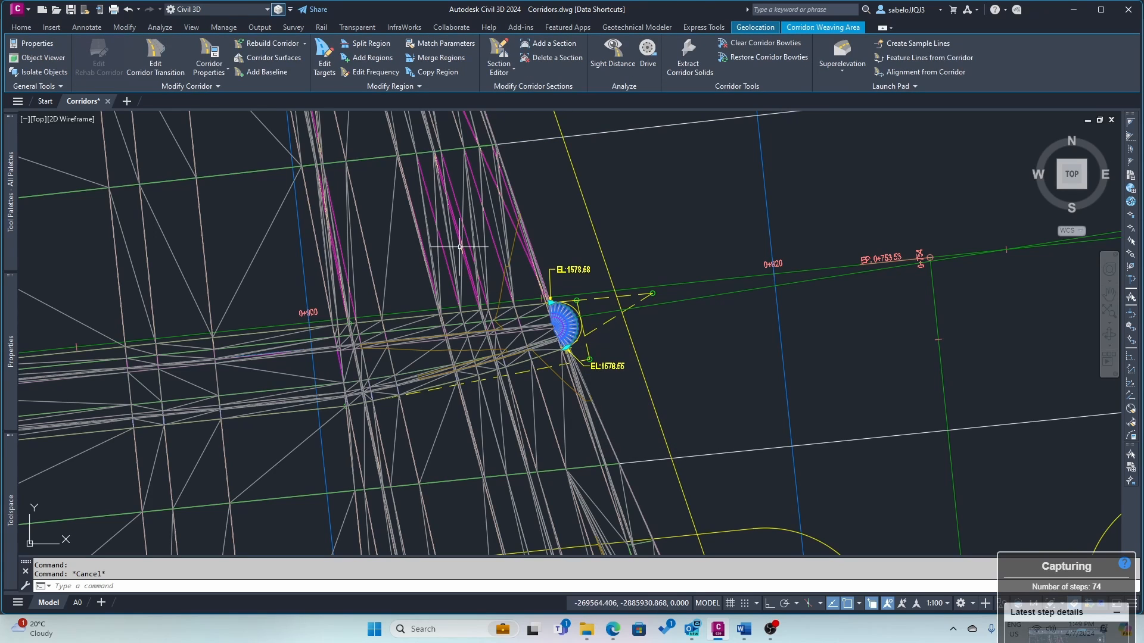
left_click(203, 57)
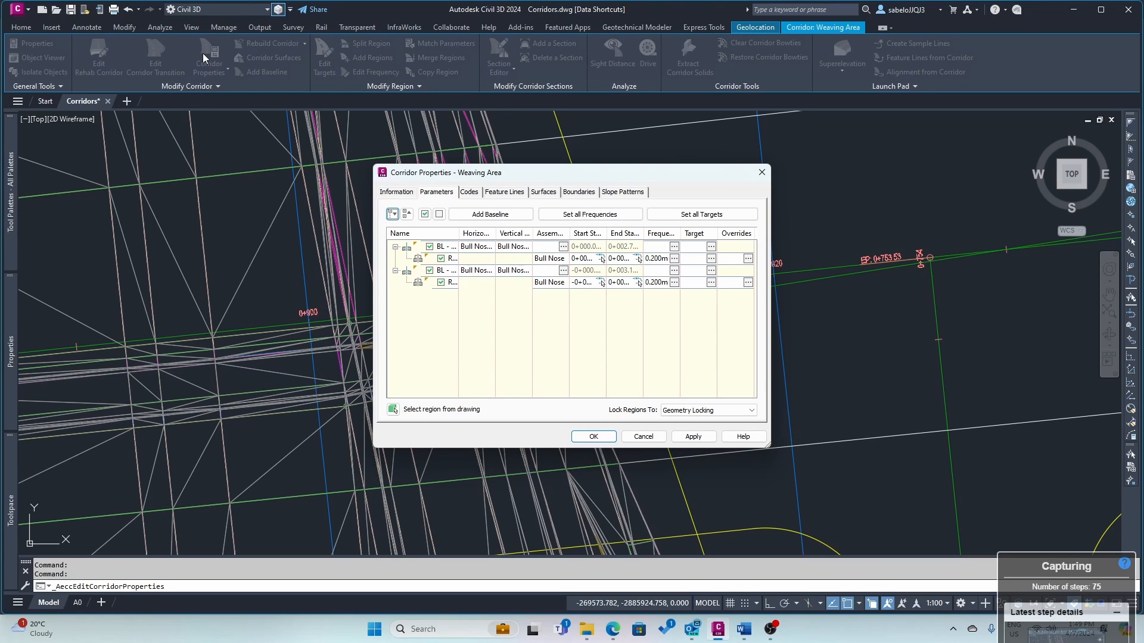
left_click(471, 216)
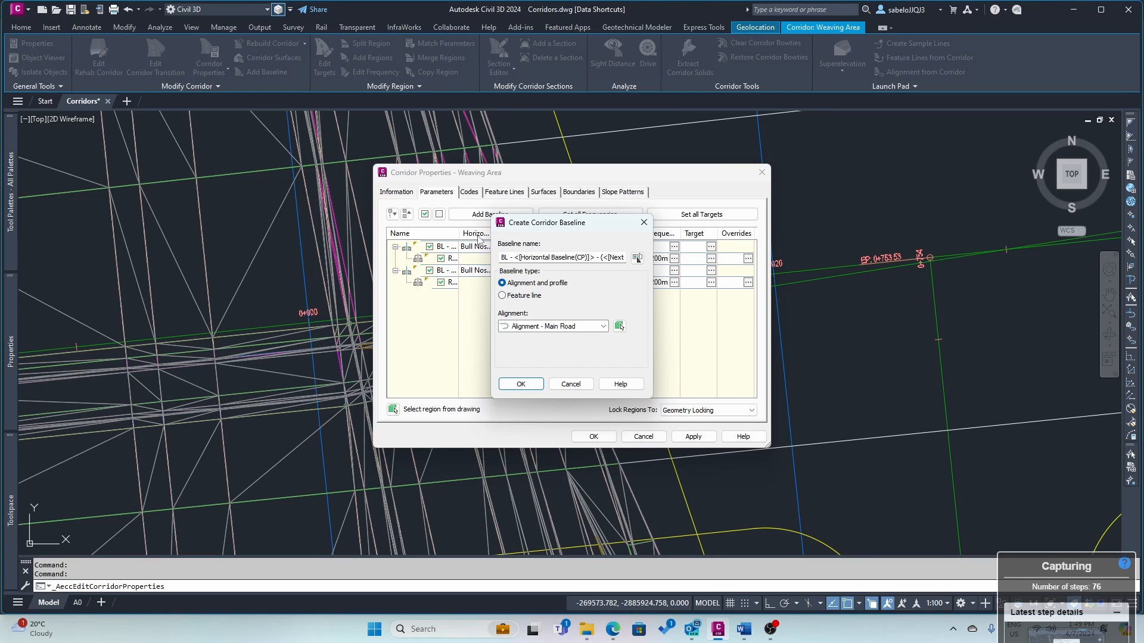
- Try to pick the curved bull nose edge in the drawing as the alignment for the new baseline
left_click(619, 327)
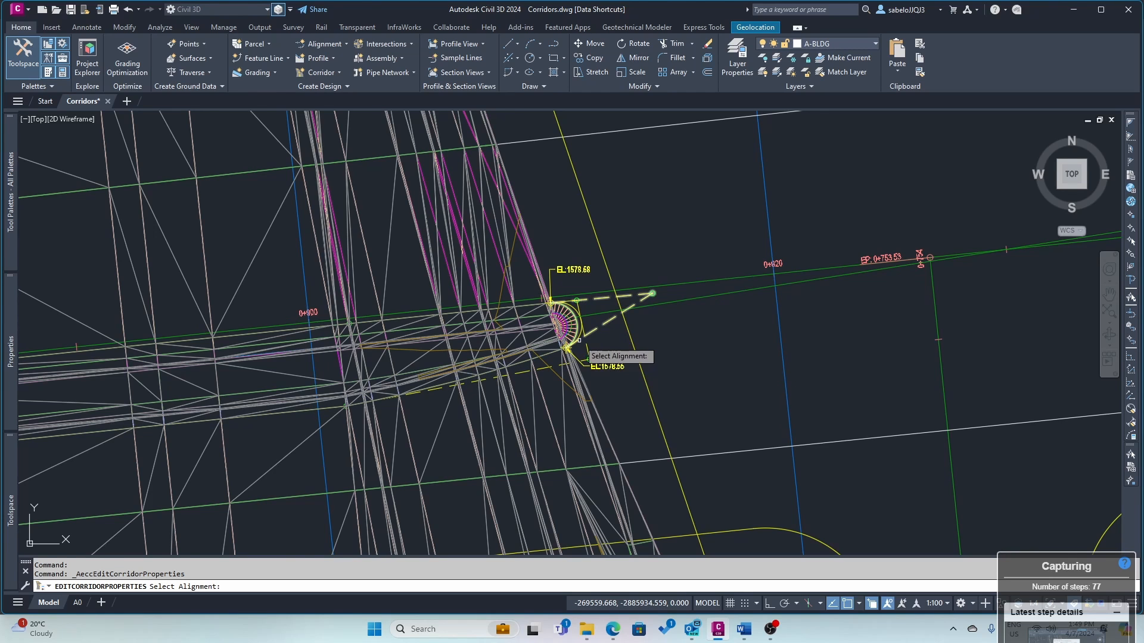
scroll(583, 340, "up", 4)
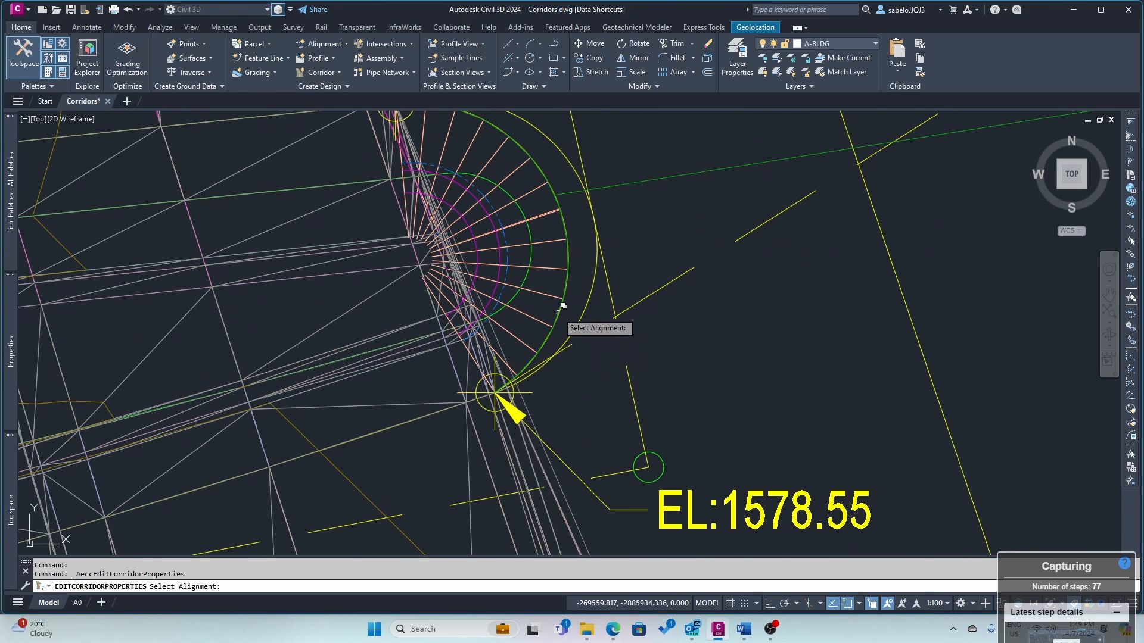
left_click(558, 312)
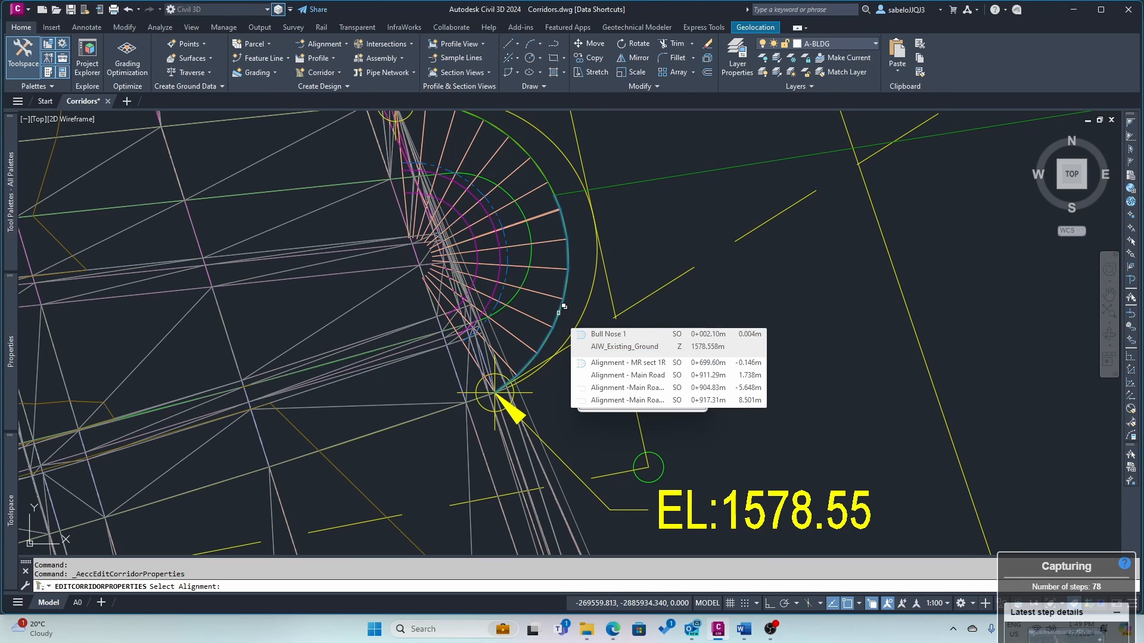
left_click(559, 313)
key("Return")
- Create a feature line baseline in the Weaving Area corridor from FL - Weaving Area - Flange - 3RHS
left_click(506, 295)
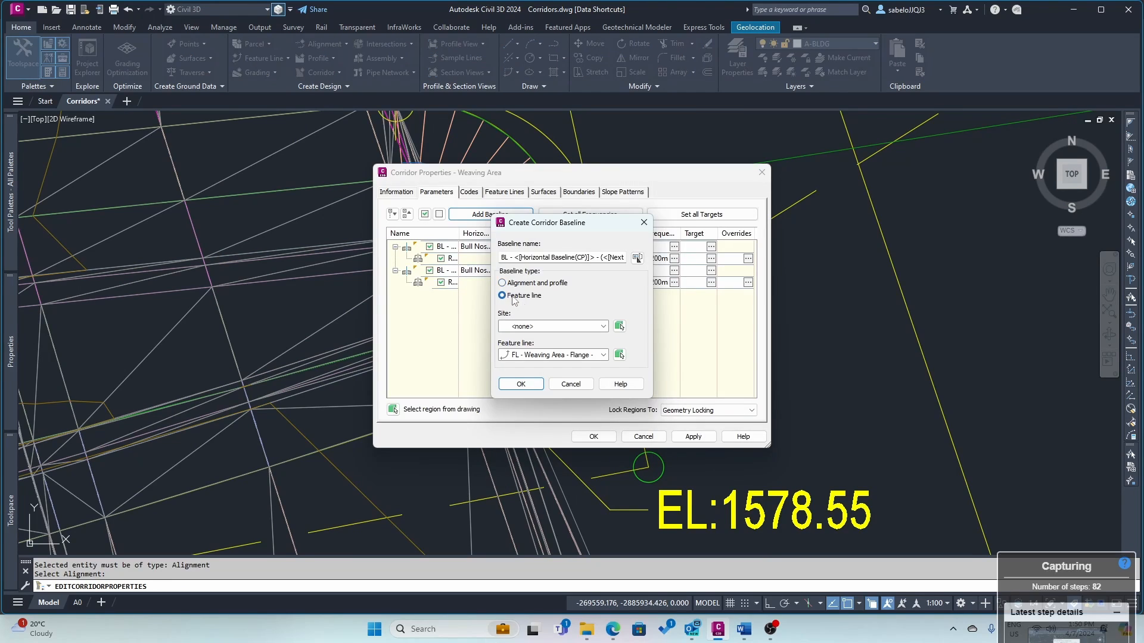
left_click(604, 355)
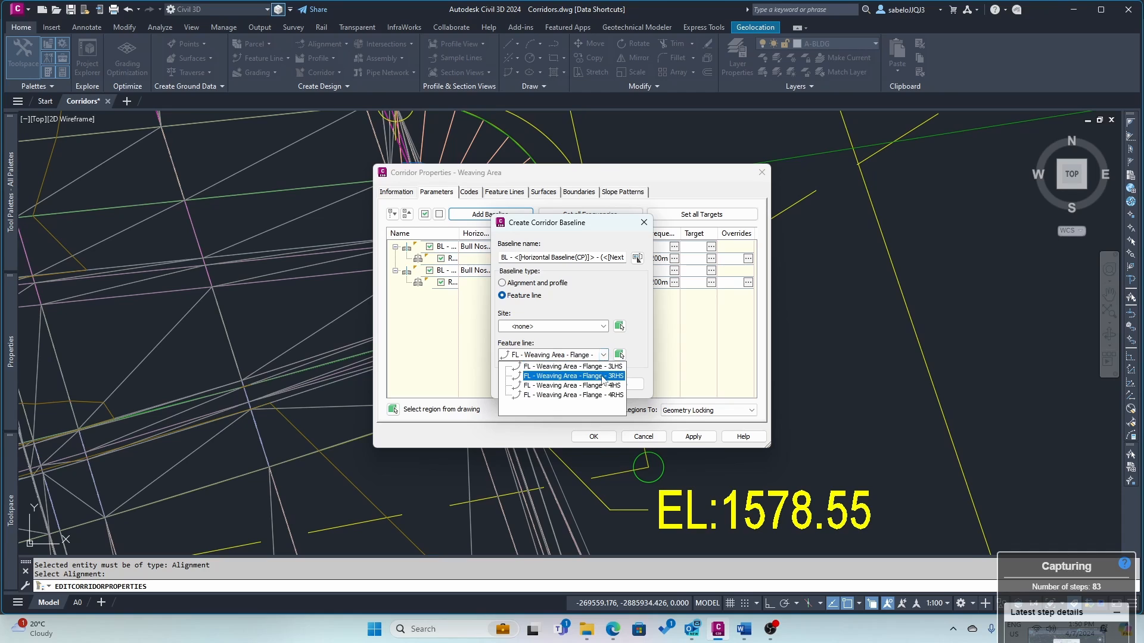
left_click(603, 376)
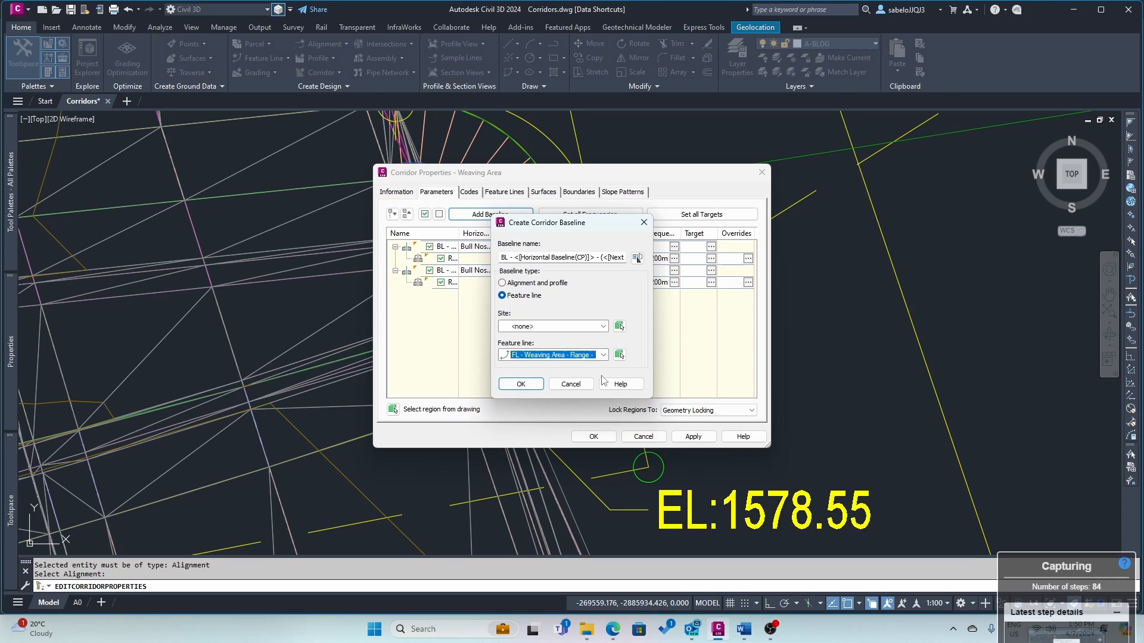
left_click(521, 385)
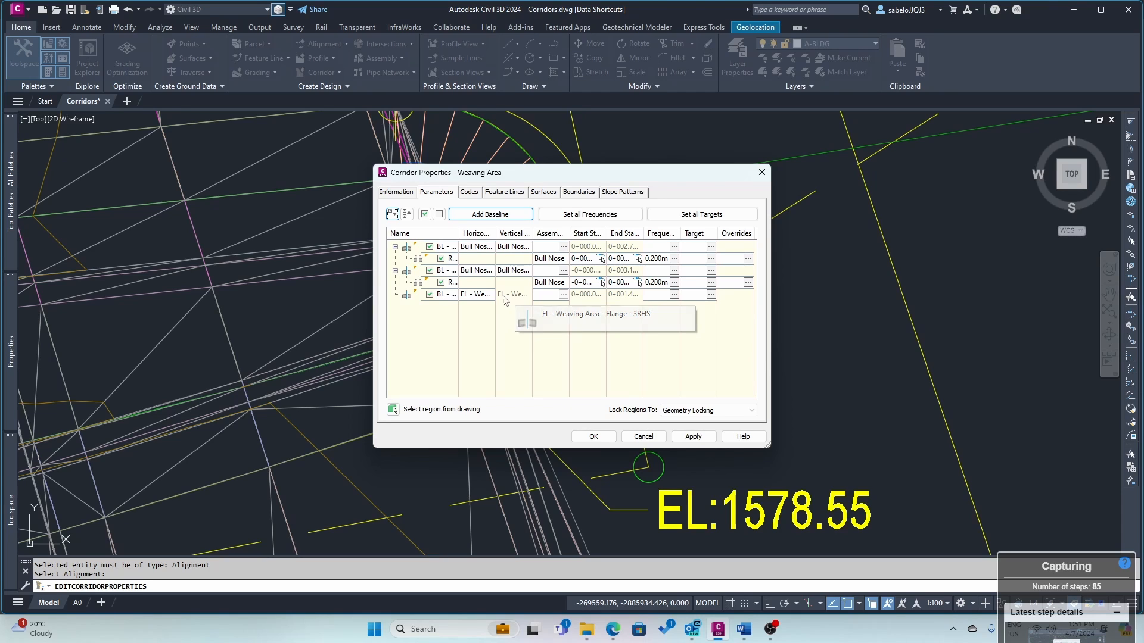
- Add a region with the Weaving Zone assembly to the 3RHS feature line baseline, keeping the default region name template
left_click(439, 294)
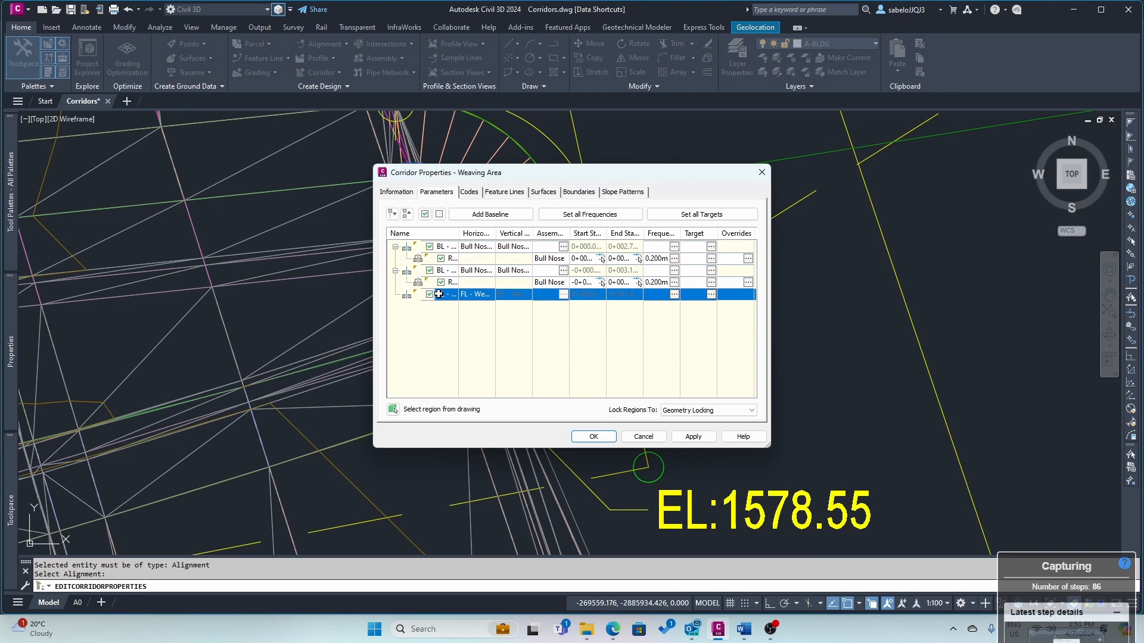
right_click(439, 294)
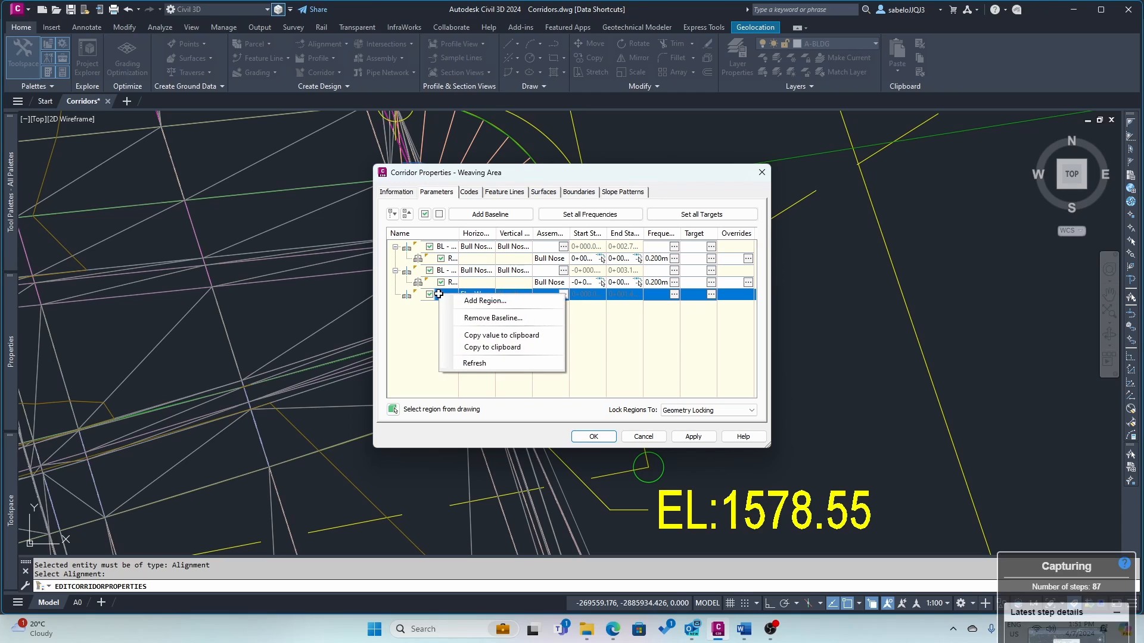
left_click(473, 302)
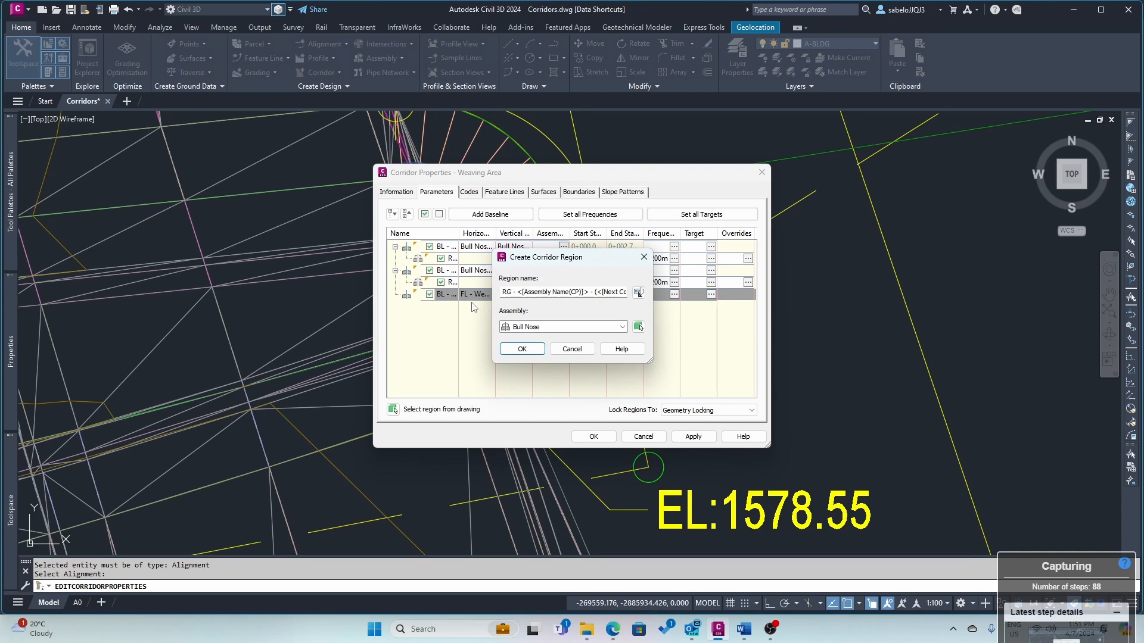
left_click(623, 327)
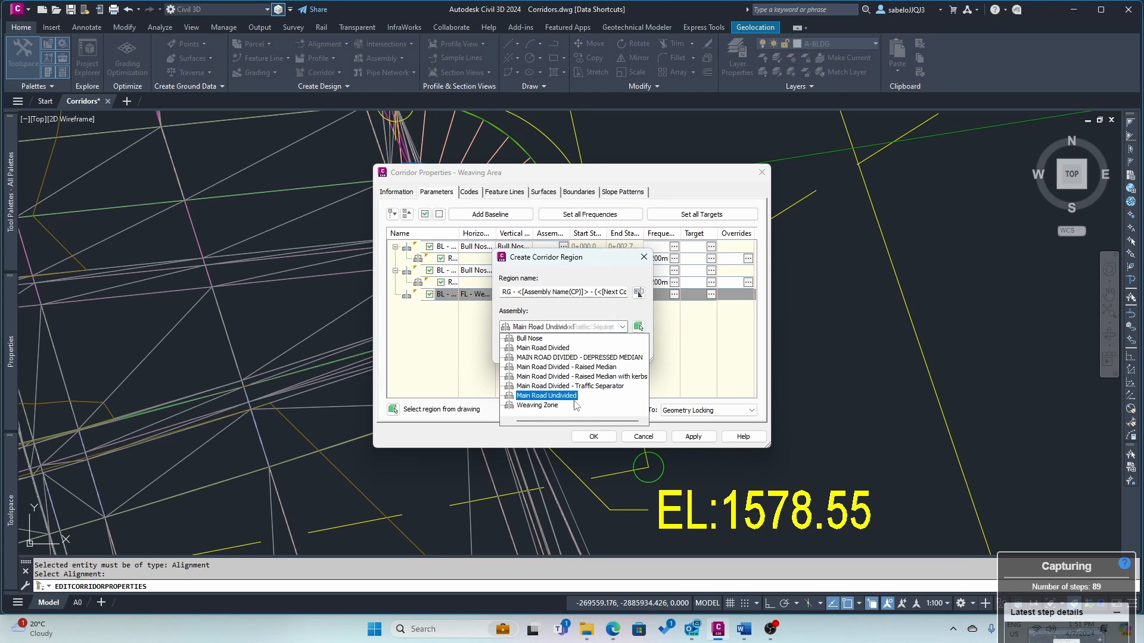
left_click(555, 406)
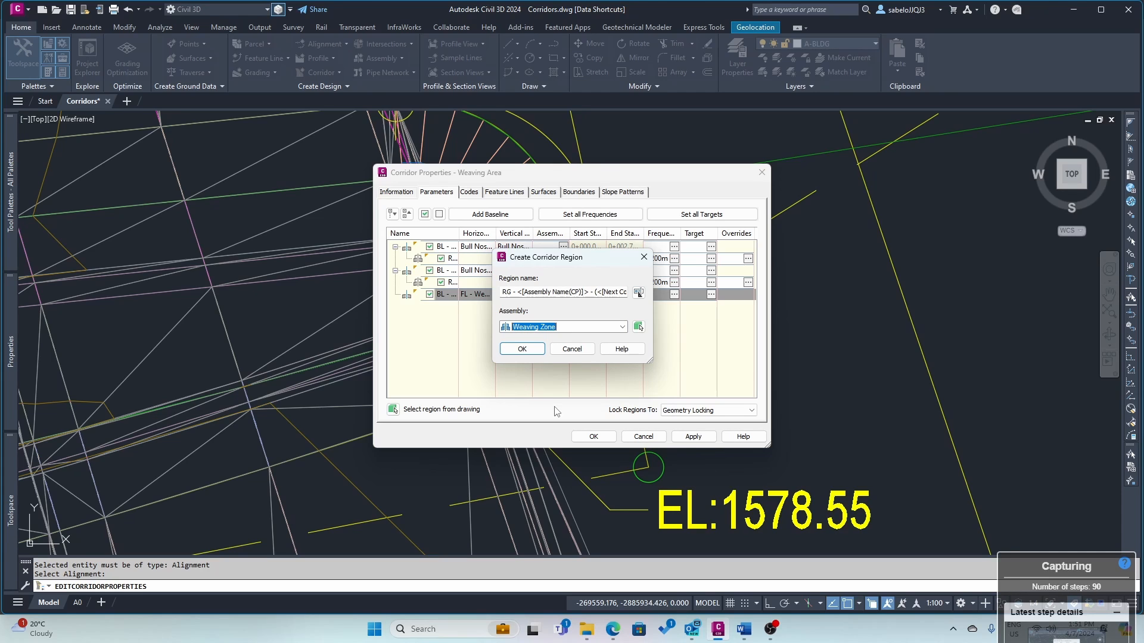
left_click(638, 292)
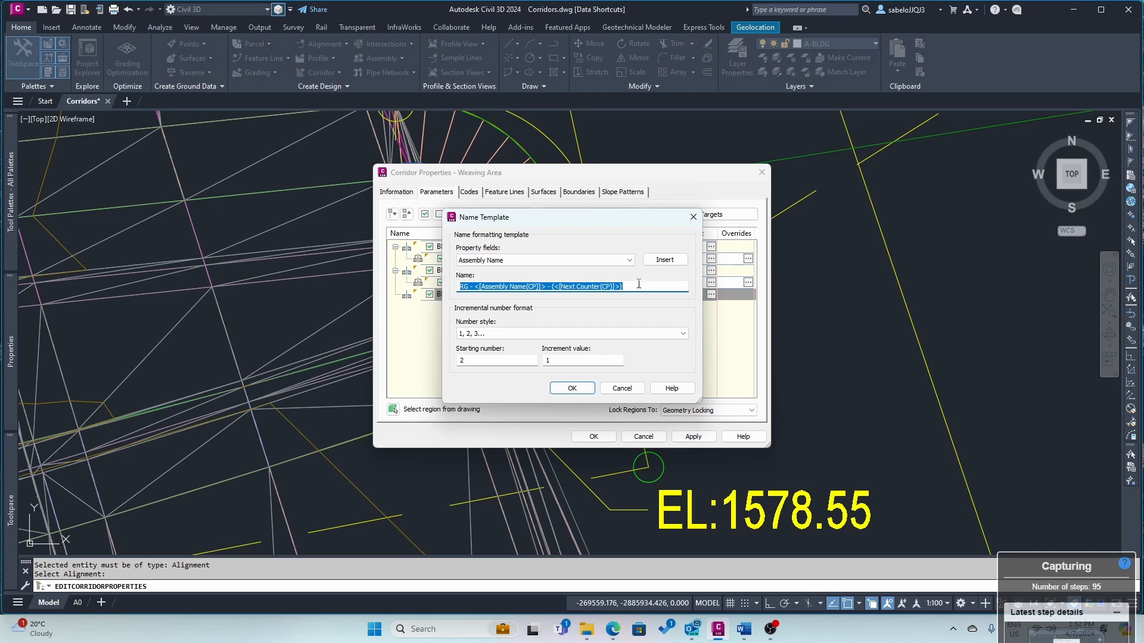
left_click(631, 263)
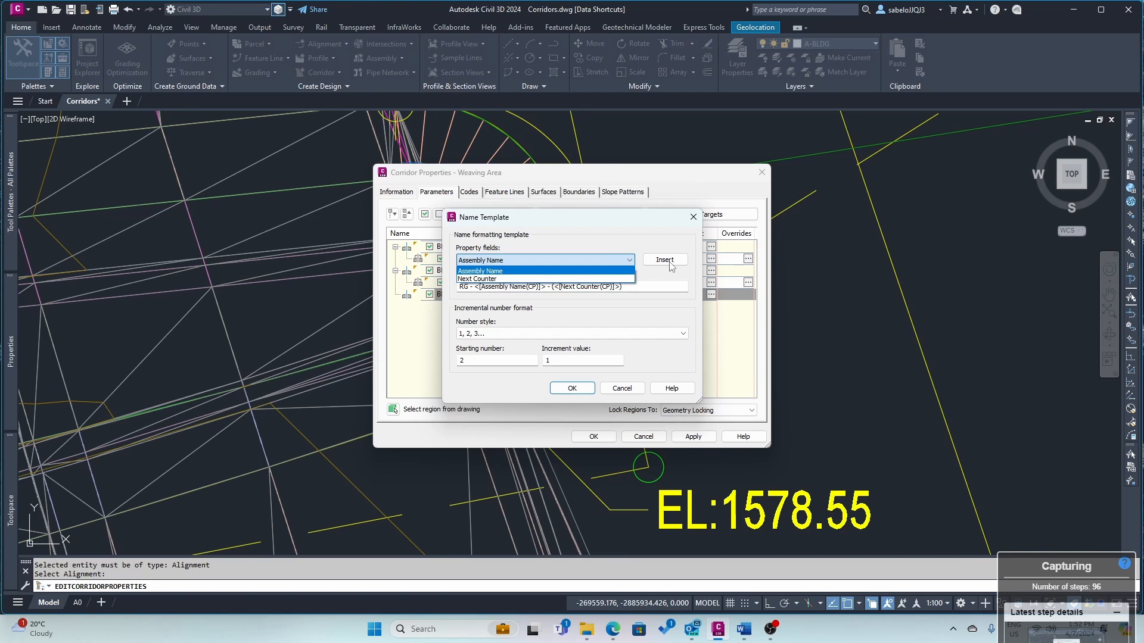
left_click(581, 392)
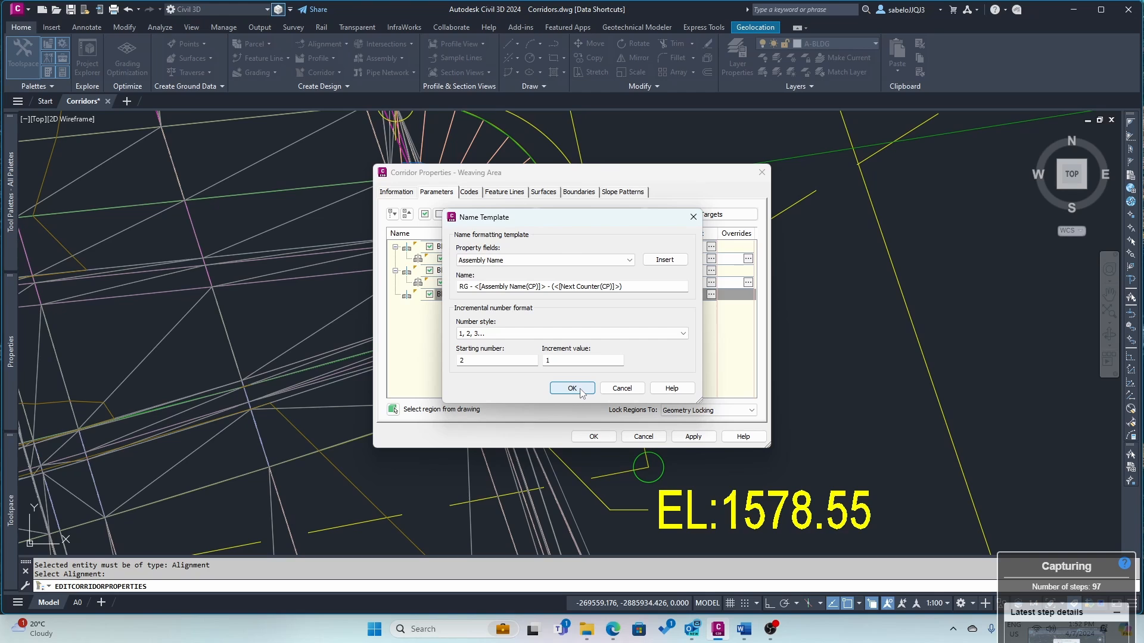
- Confirm the region name template with number style 1, 2, 3, starting number 2 and increment value 1
left_click(572, 389)
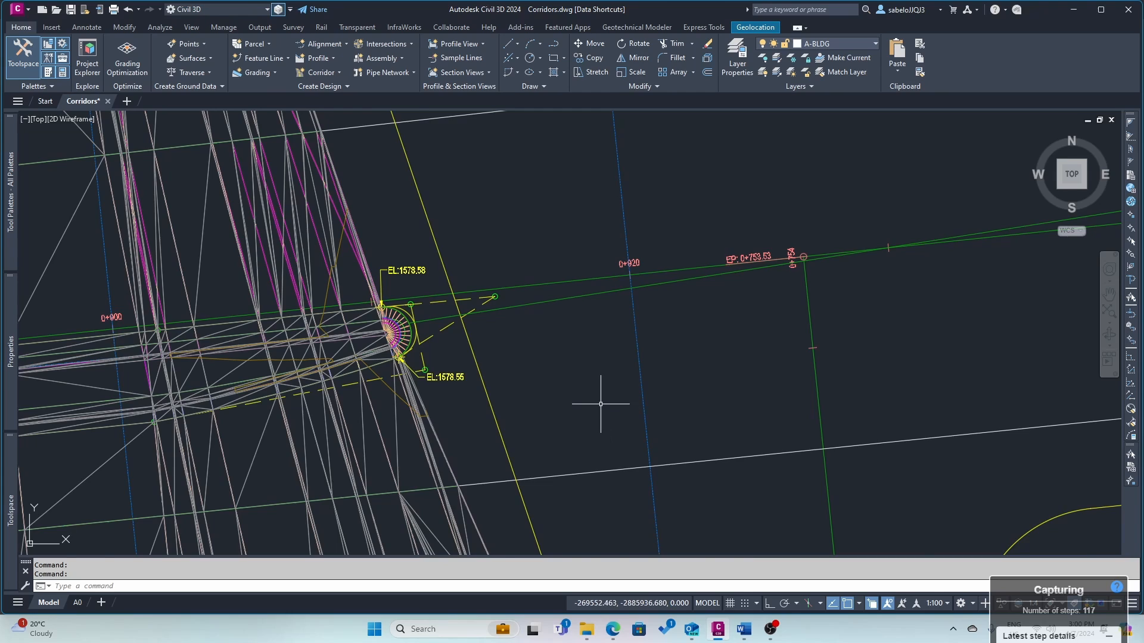
- Add a feature line baseline to the Weaving Area corridor, using Feature Line Link from Site 1 that runs between the bull noses
scroll(692, 316, "down", 5)
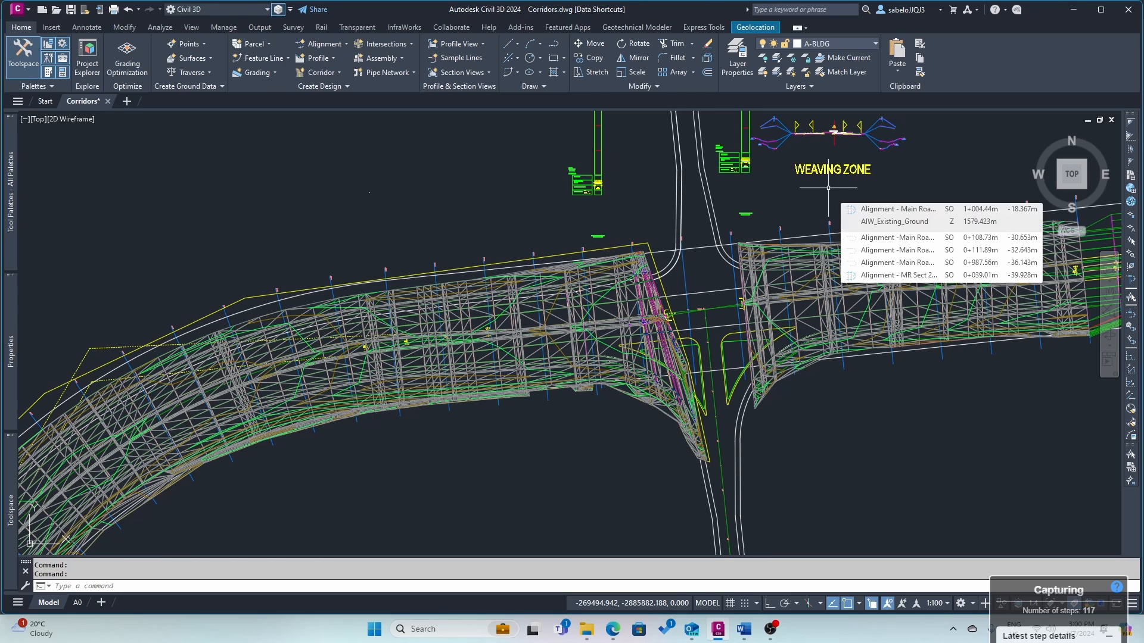
scroll(673, 310, "up", 6)
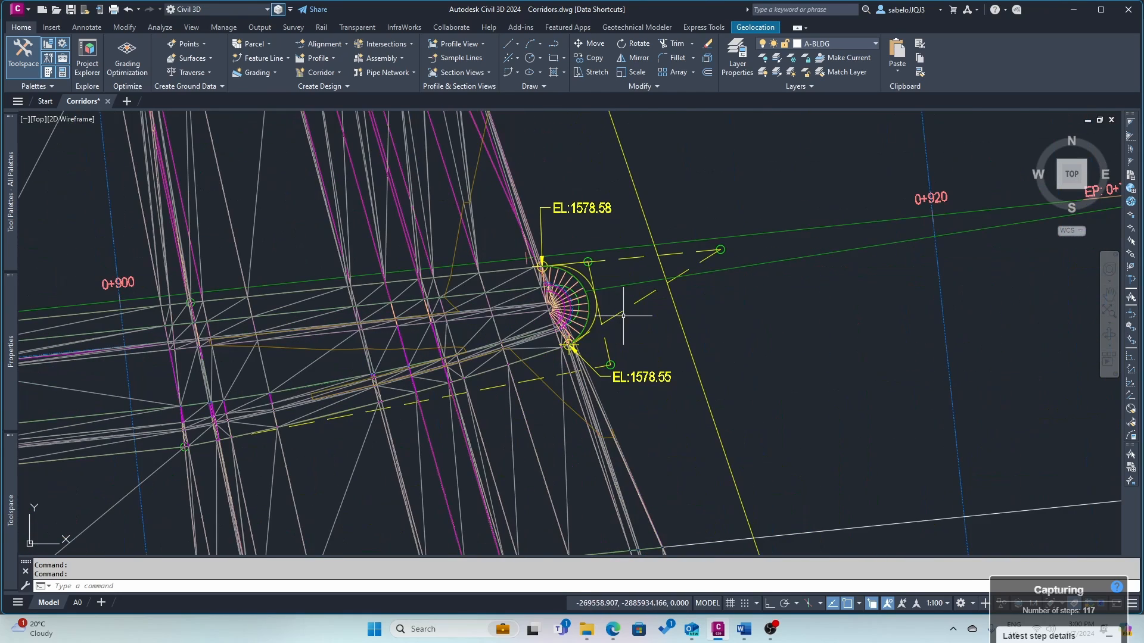
left_click(569, 296)
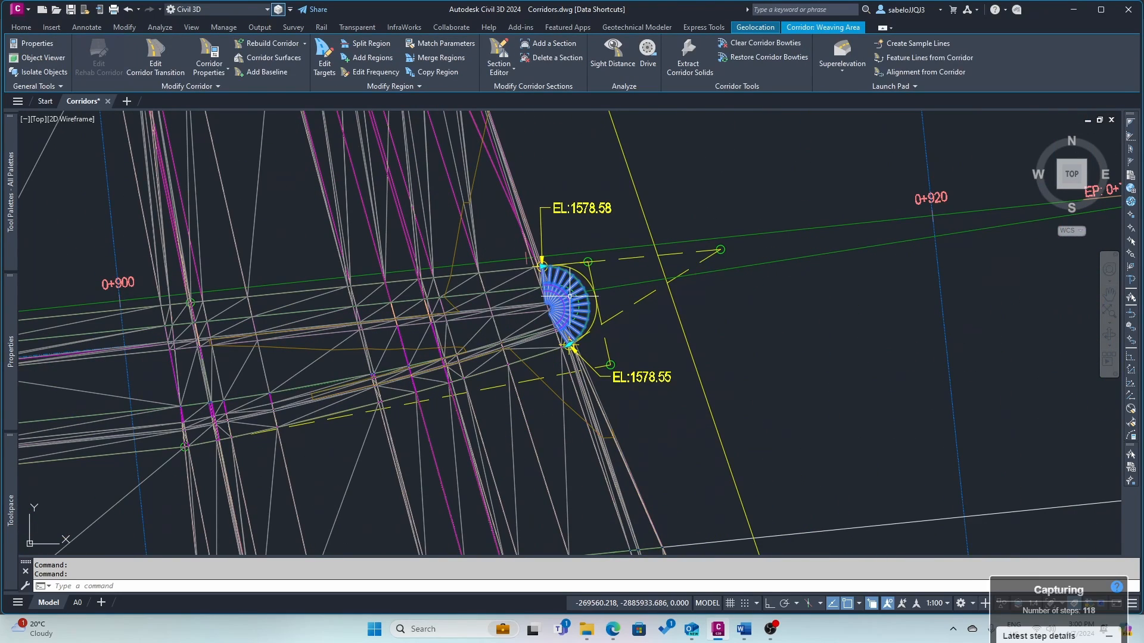
left_click(215, 59)
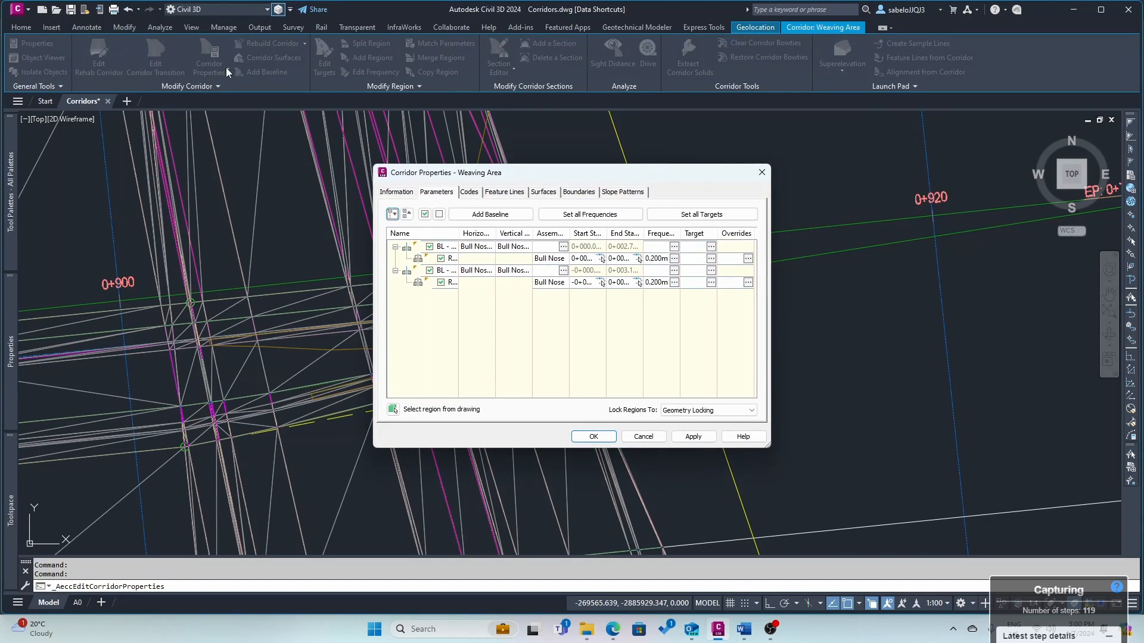
left_click(461, 214)
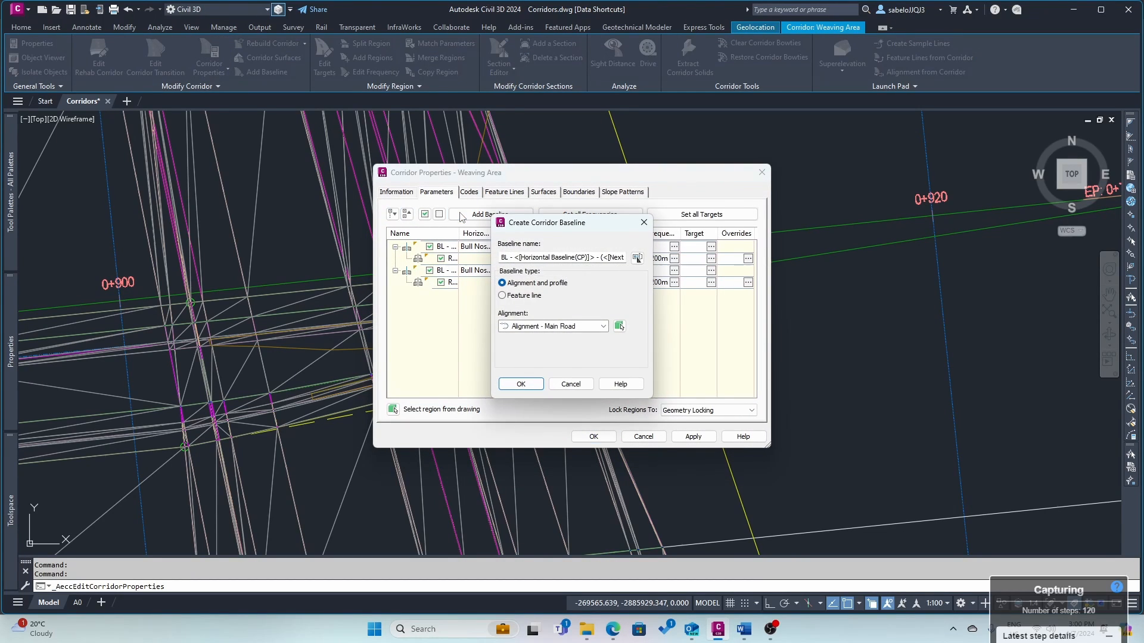
left_click(502, 295)
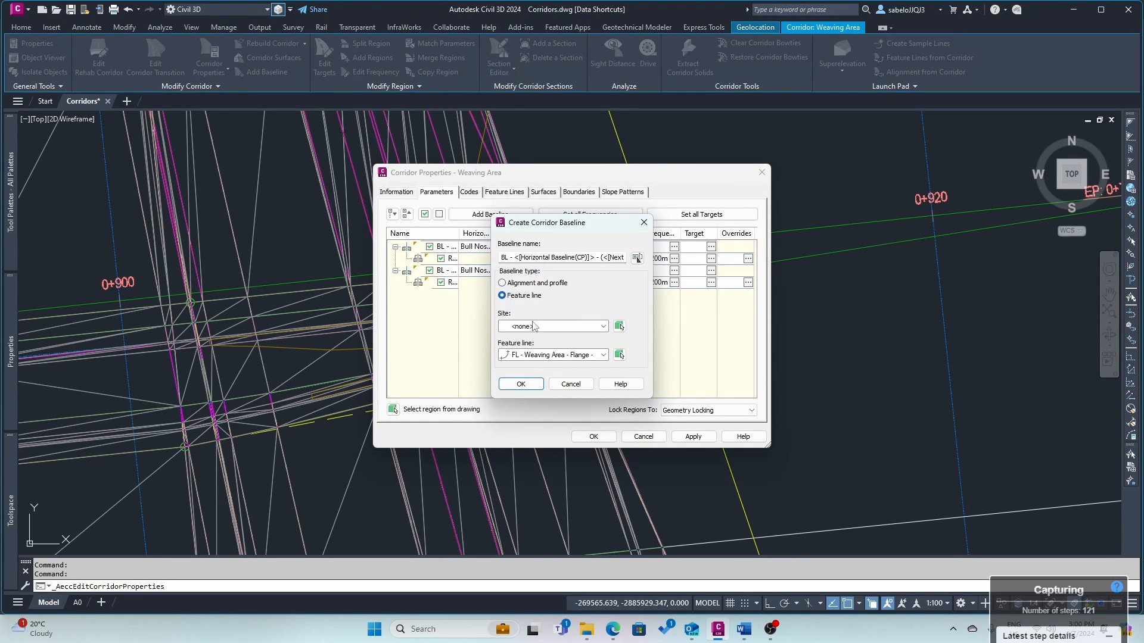
left_click(619, 355)
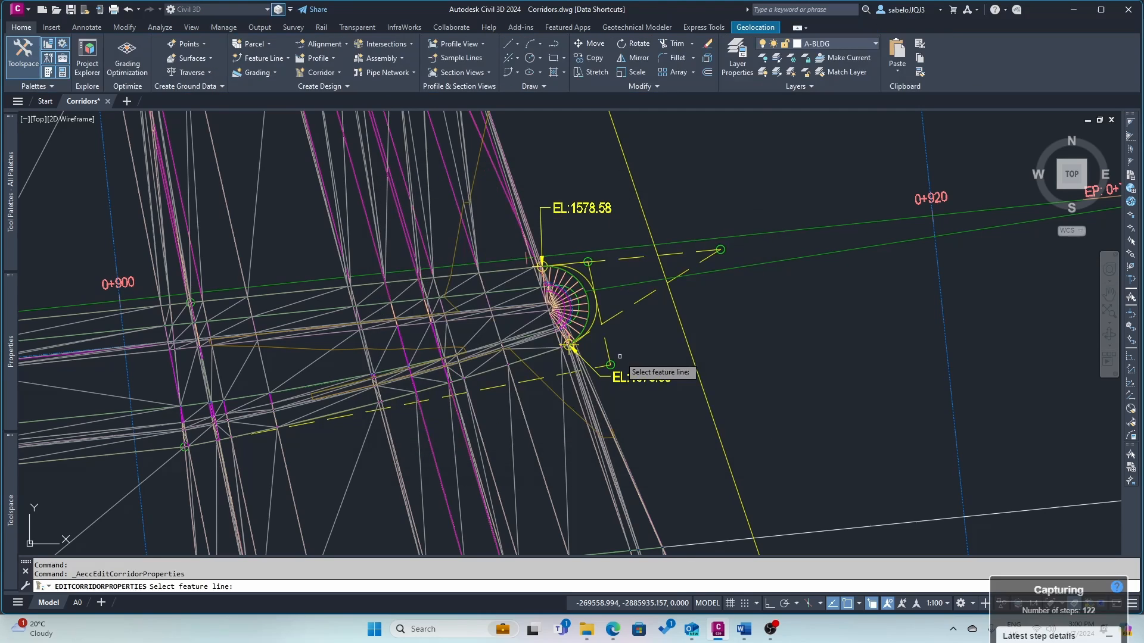
left_click(766, 262)
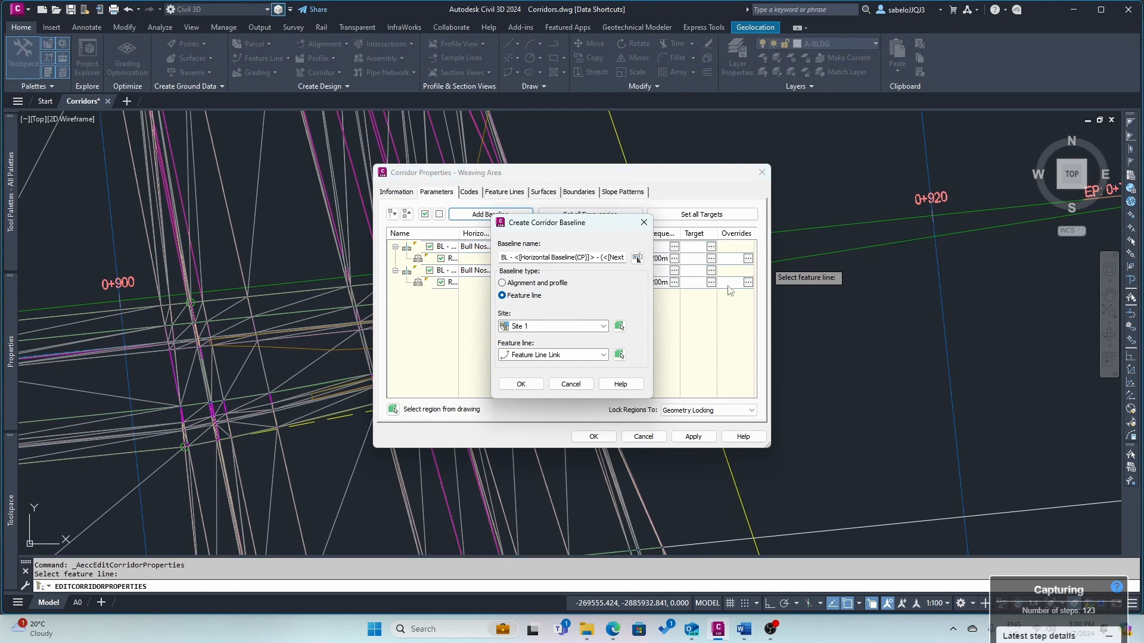
left_click(535, 385)
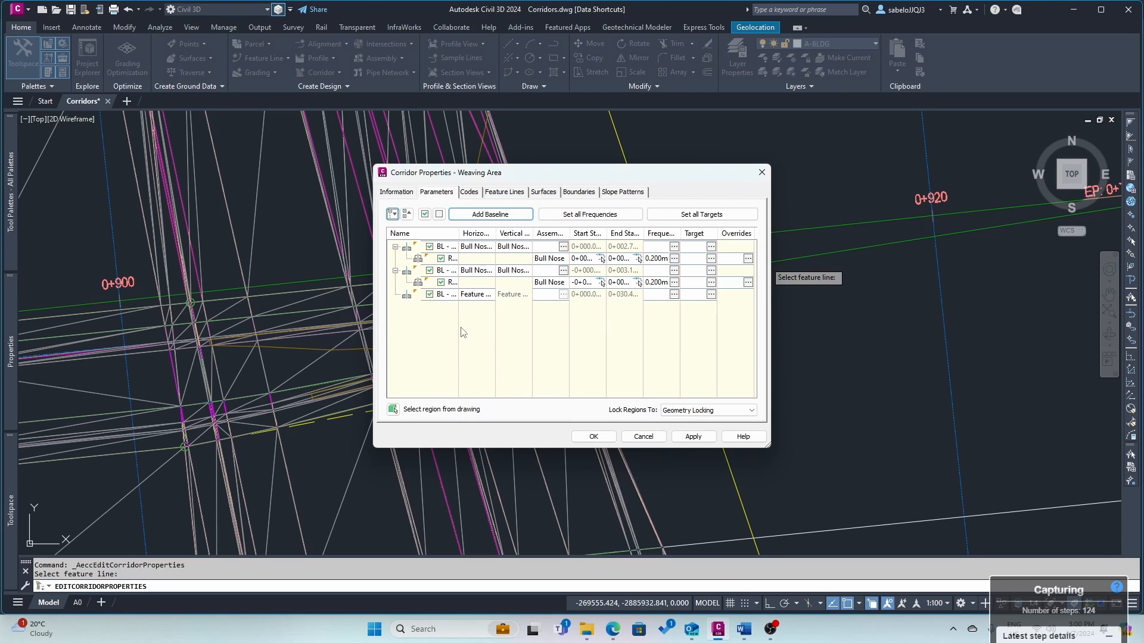
- Add a region with the Weaving Zone assembly to the new feature line baseline and expand the baseline
left_click(444, 297)
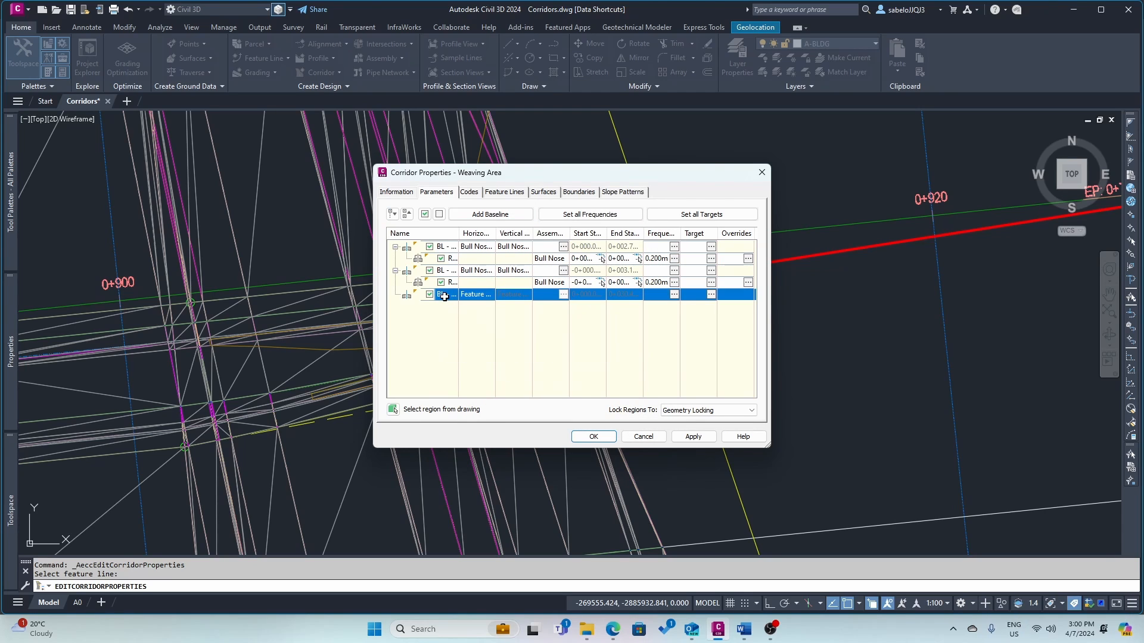
left_click(562, 294)
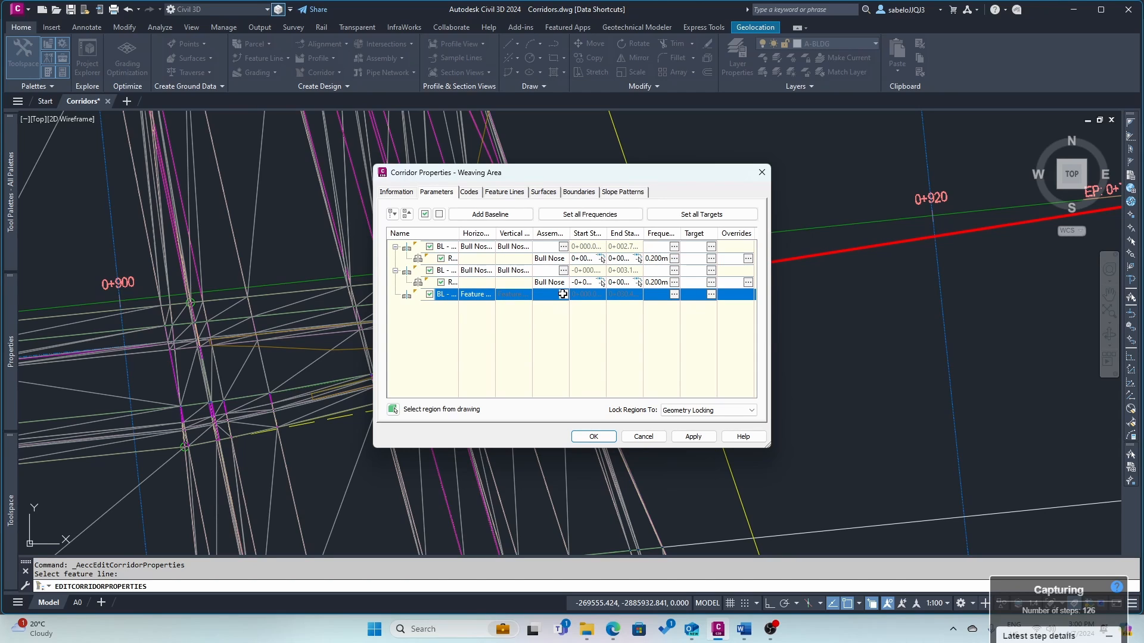
right_click(448, 298)
left_click(484, 308)
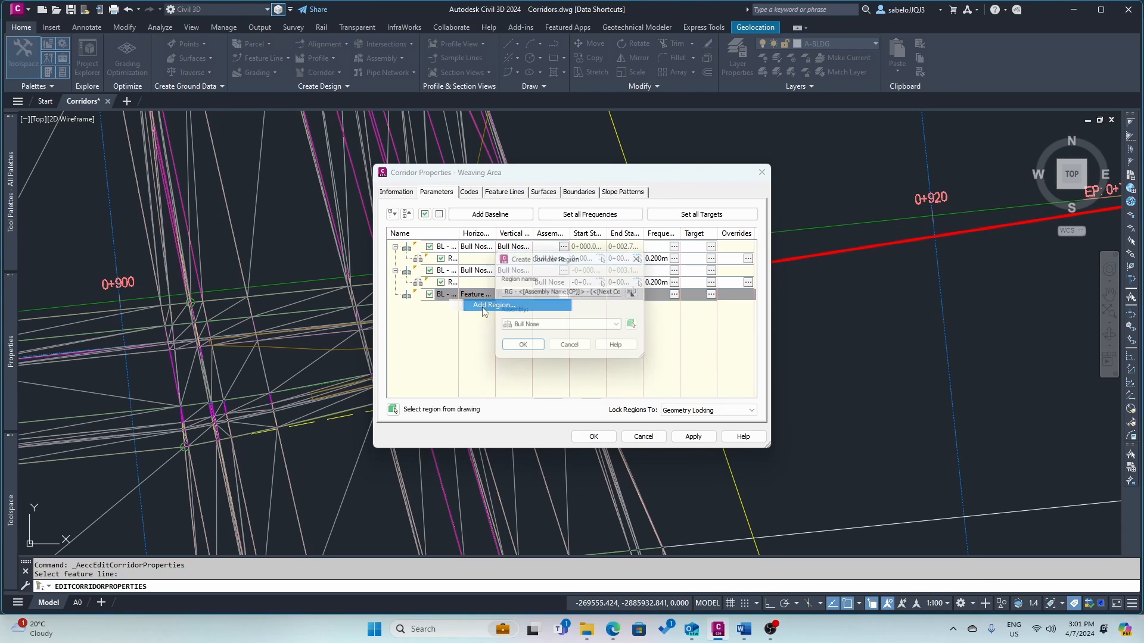
left_click(621, 329)
left_click(539, 420)
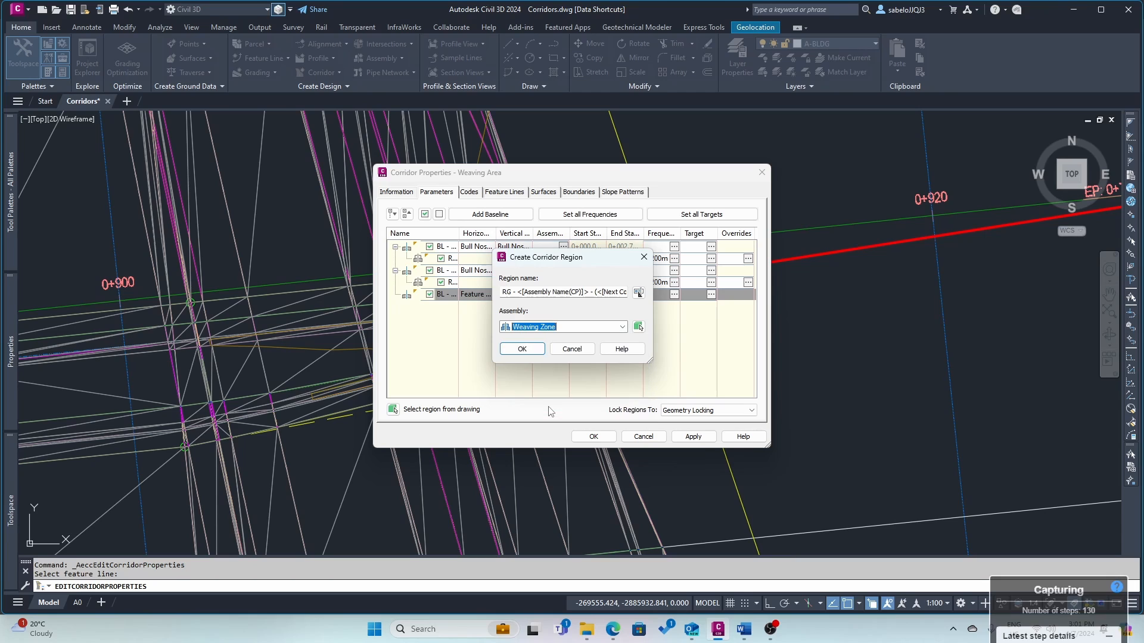
left_click(522, 350)
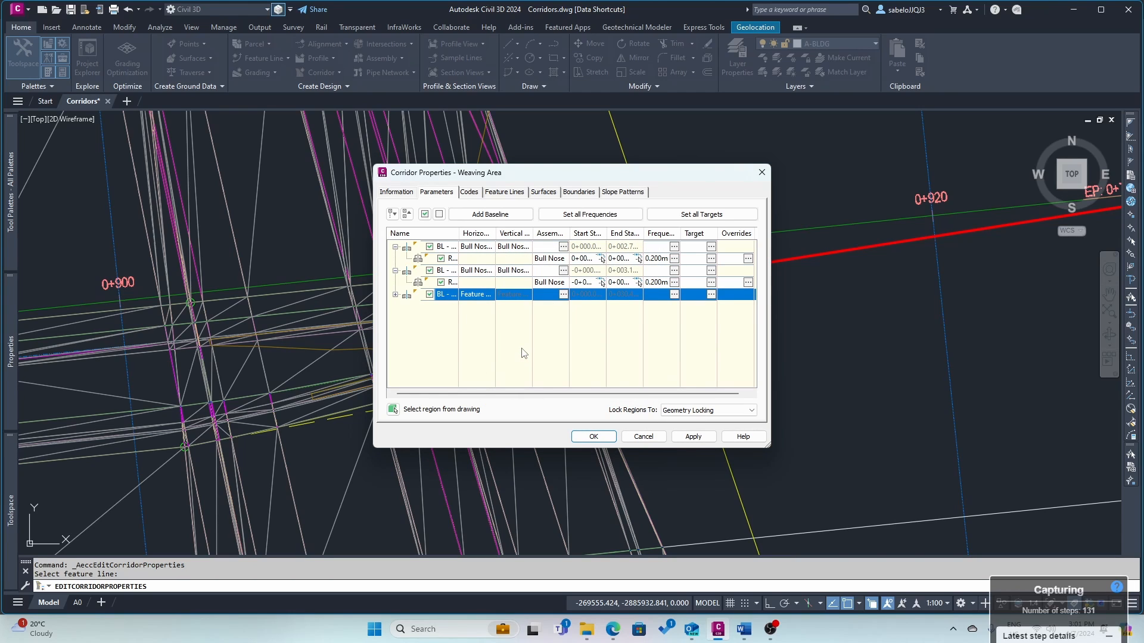
left_click(395, 295)
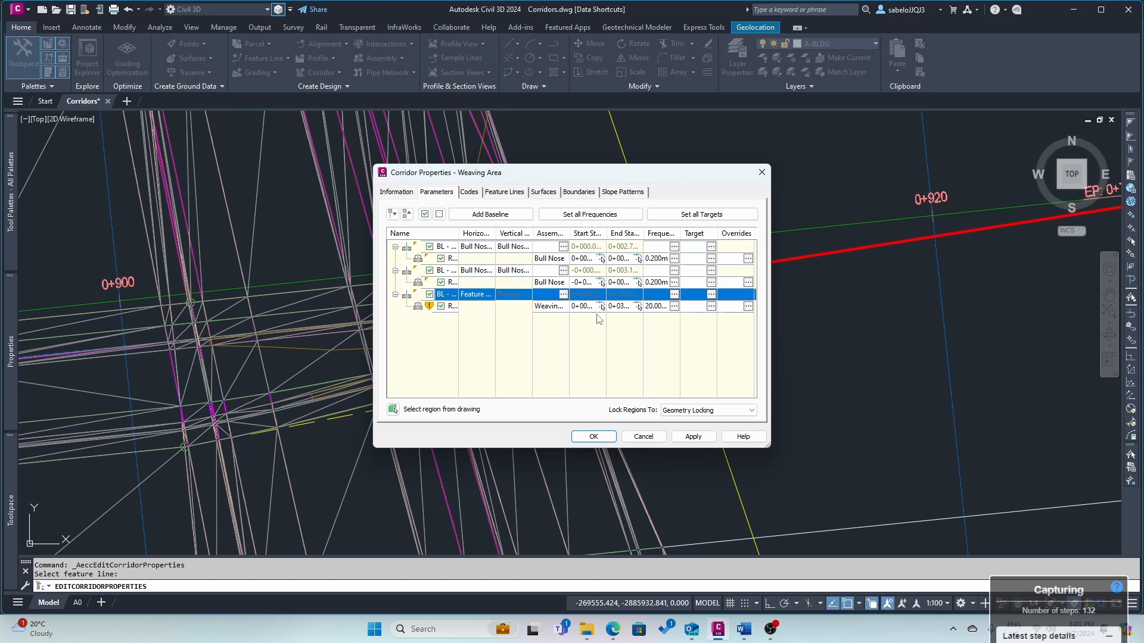
- Set the Weaving Zone region's start station to about 0+000.91 where the white road edge meets the western corridor
left_click(602, 310)
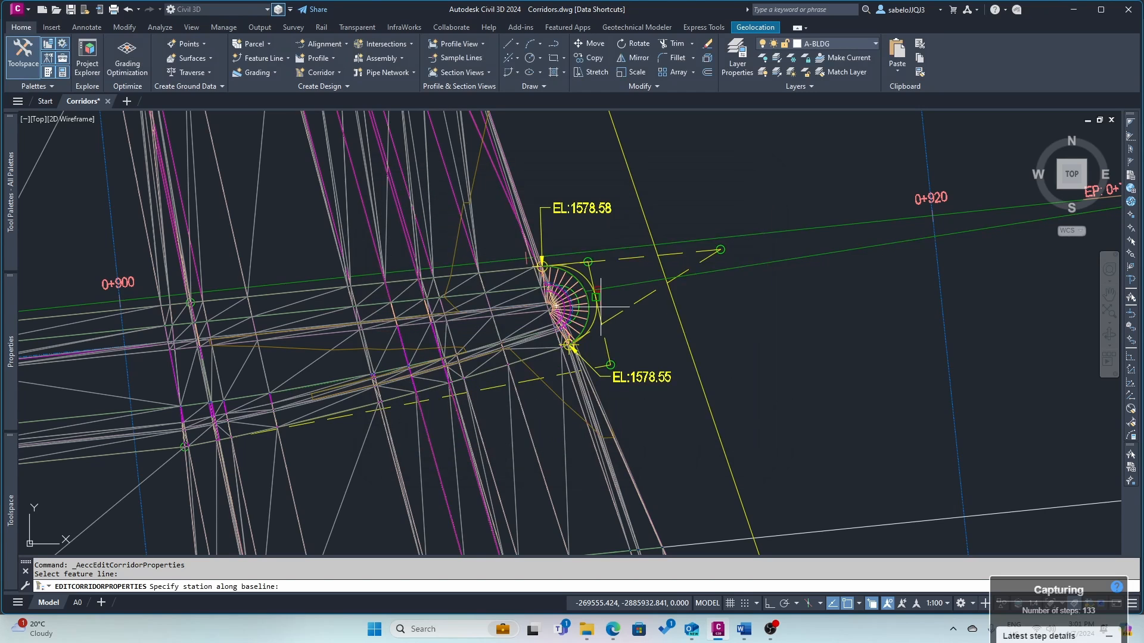
scroll(611, 337, "down", 5)
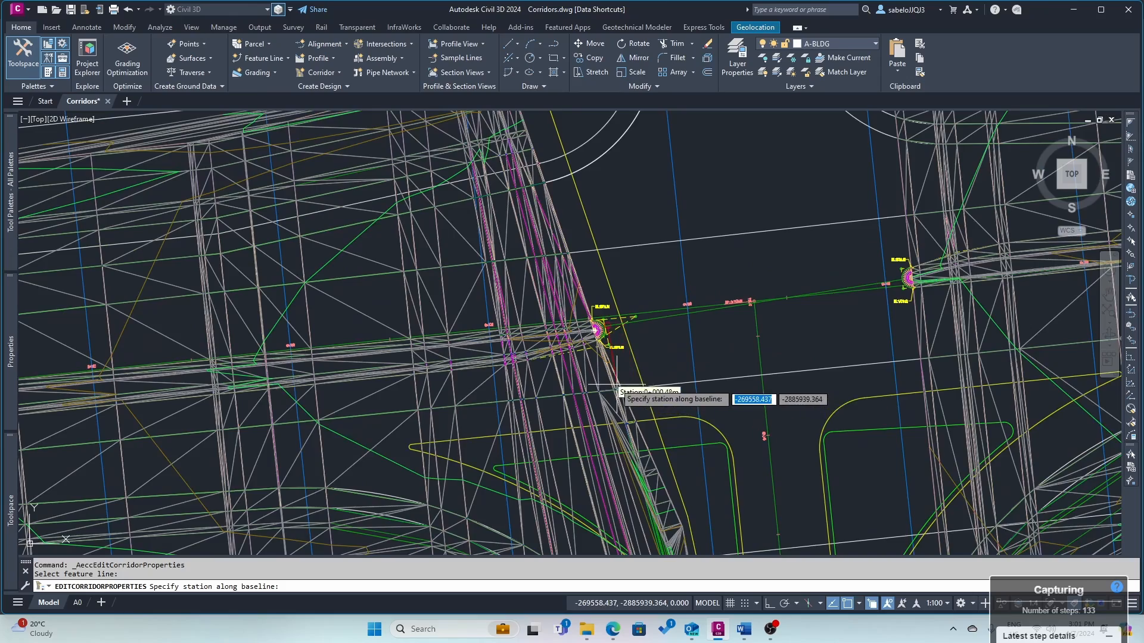
scroll(615, 387, "down", 4)
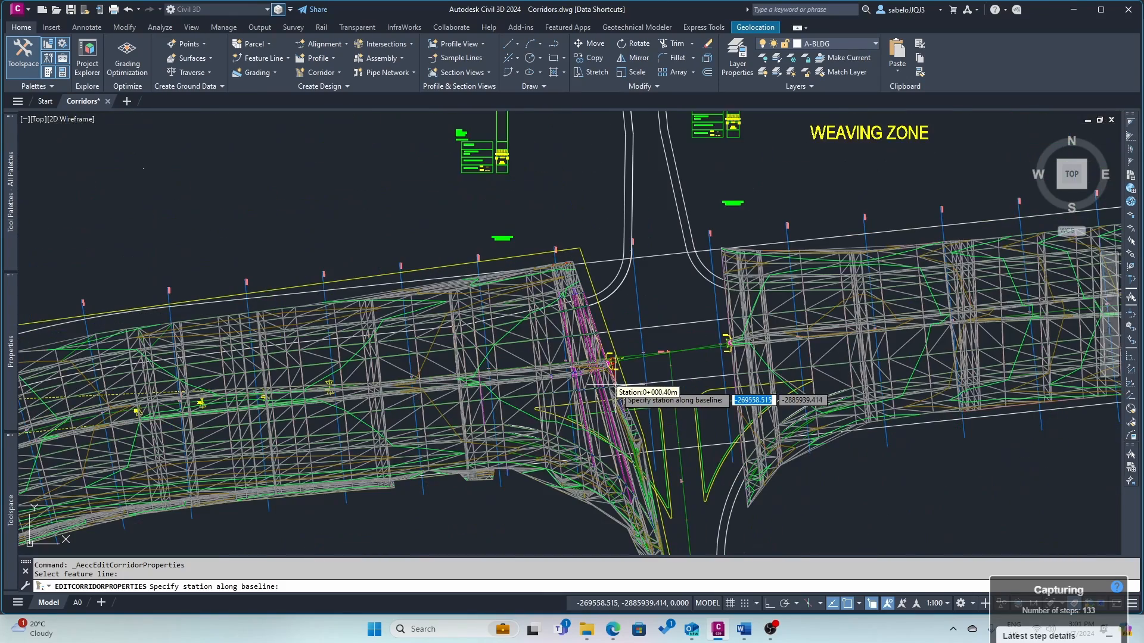
scroll(623, 398, "up", 5)
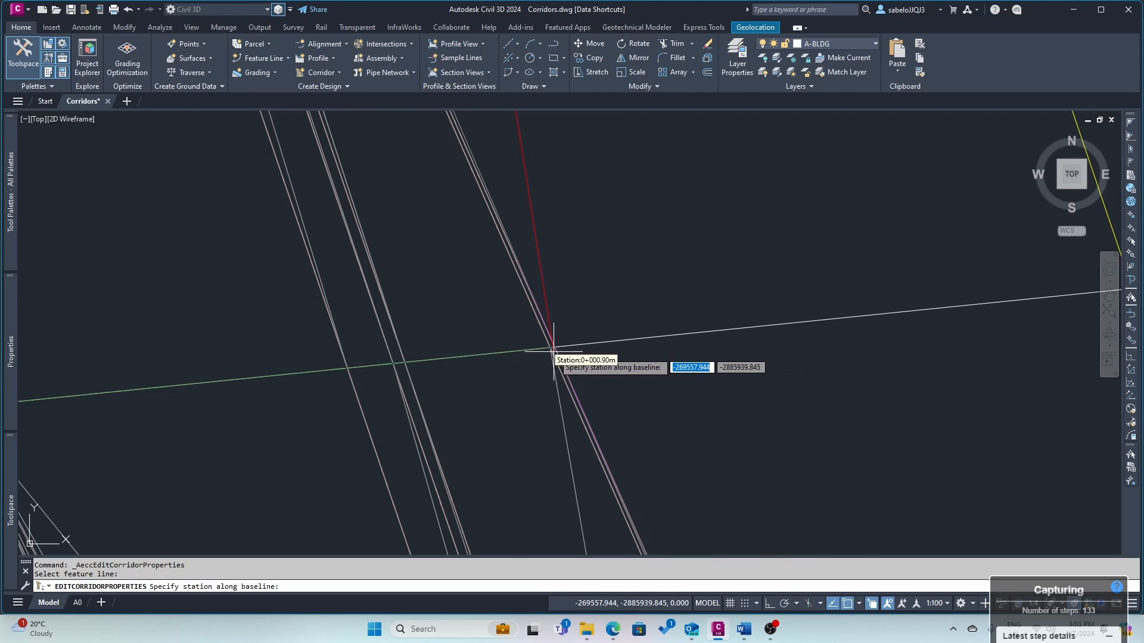
left_click(556, 351)
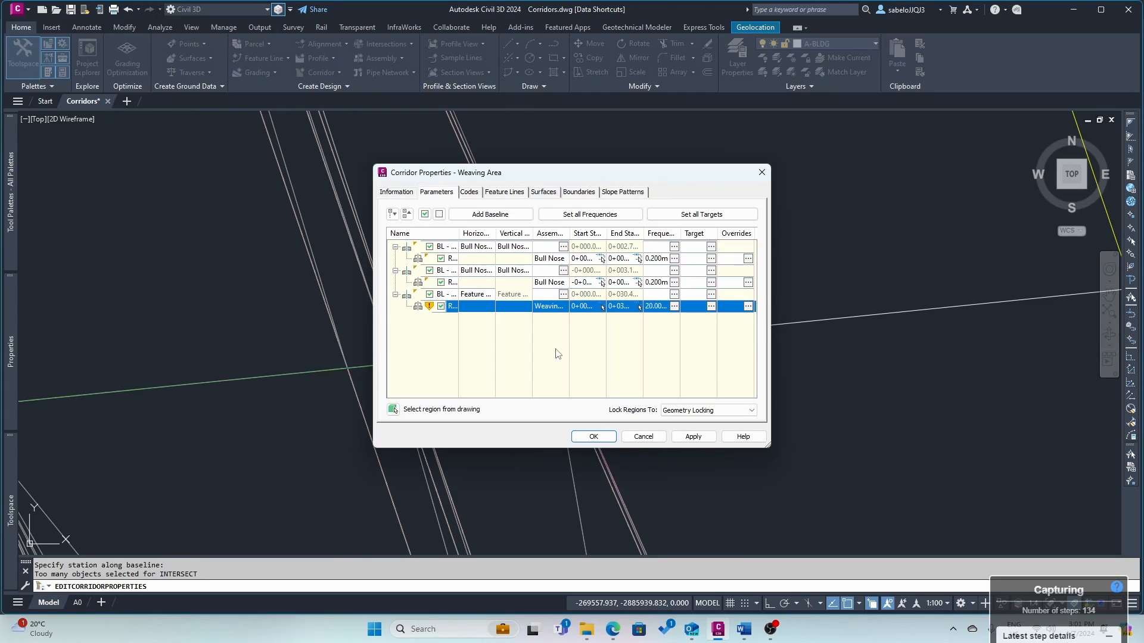
- Set the Weaving Zone region's end station by picking where the white road edge meets the eastern corridor
left_click(638, 306)
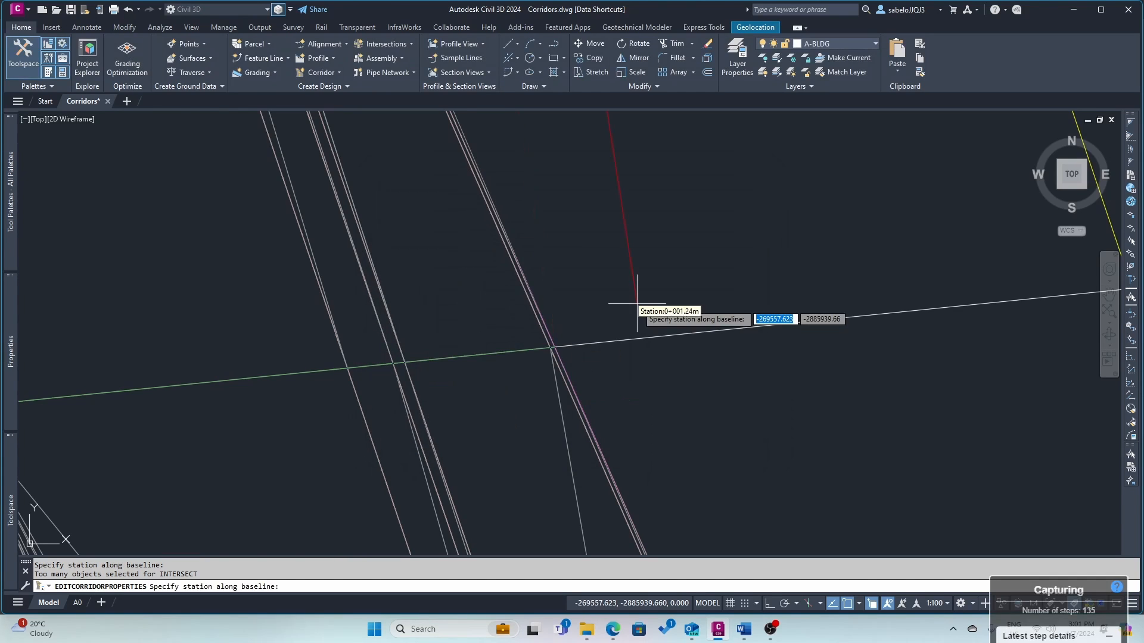
scroll(617, 307, "down", 5)
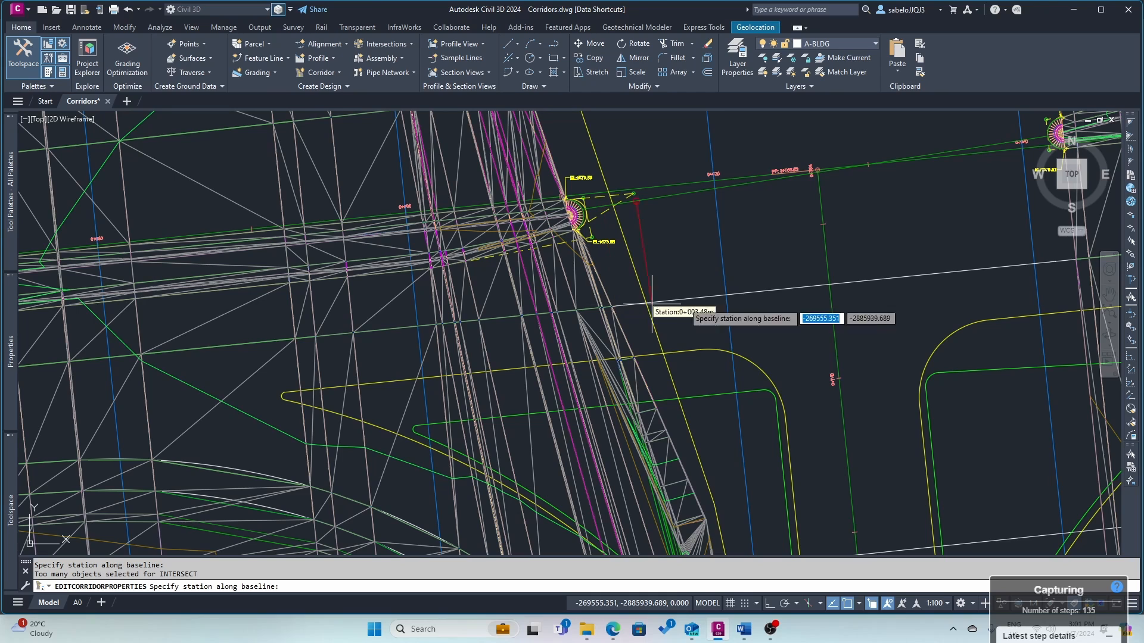
scroll(977, 298, "down", 4)
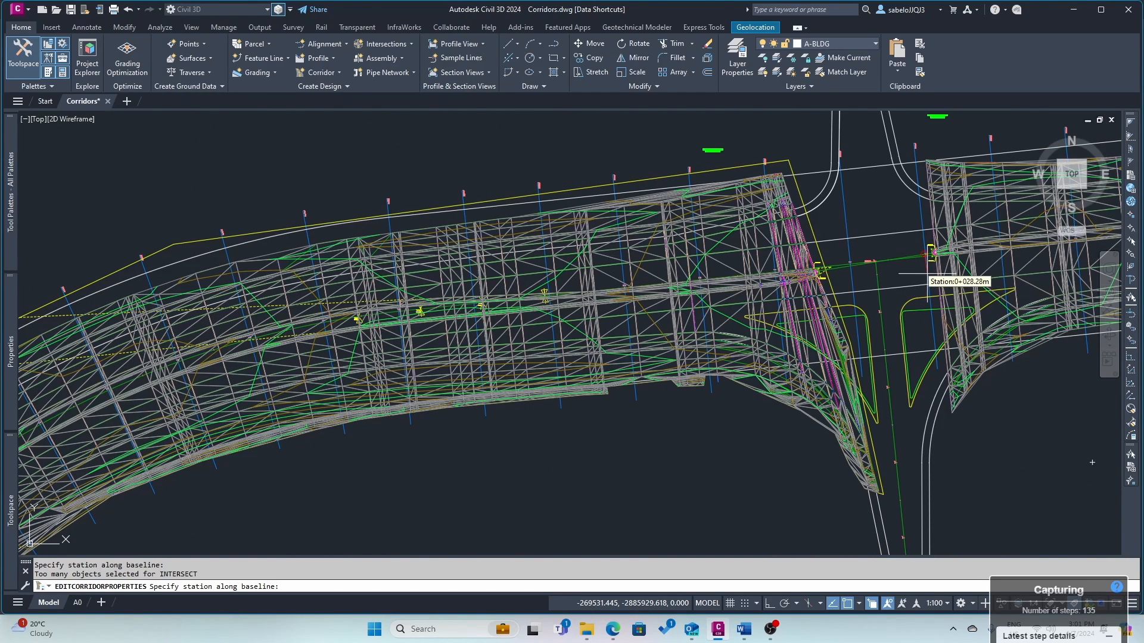
scroll(929, 285, "up", 2)
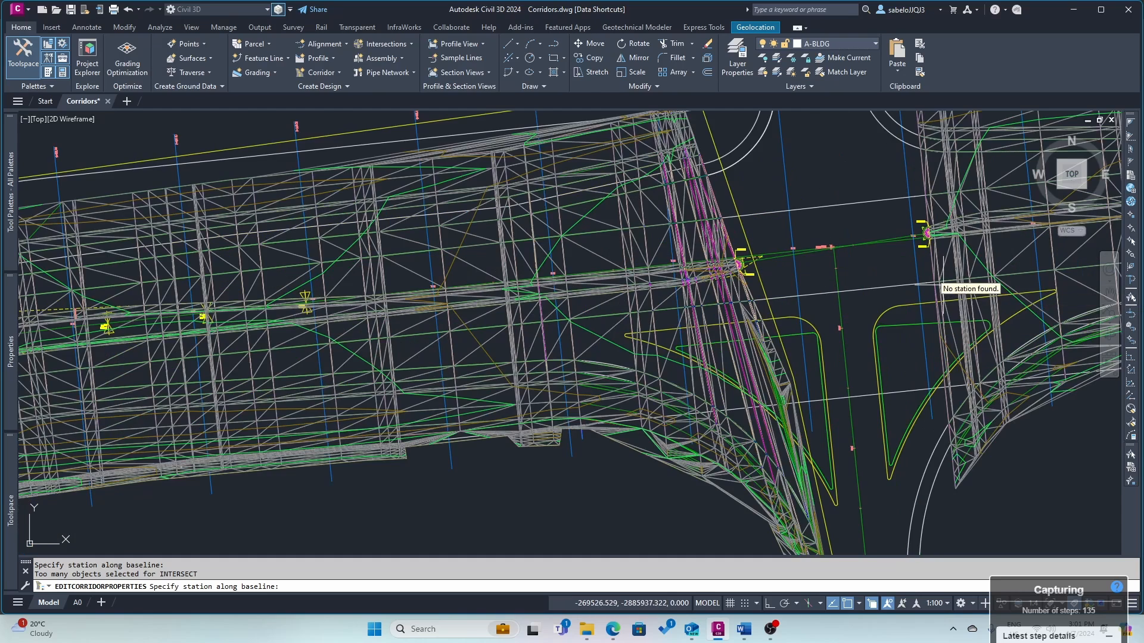
scroll(933, 287, "up", 3)
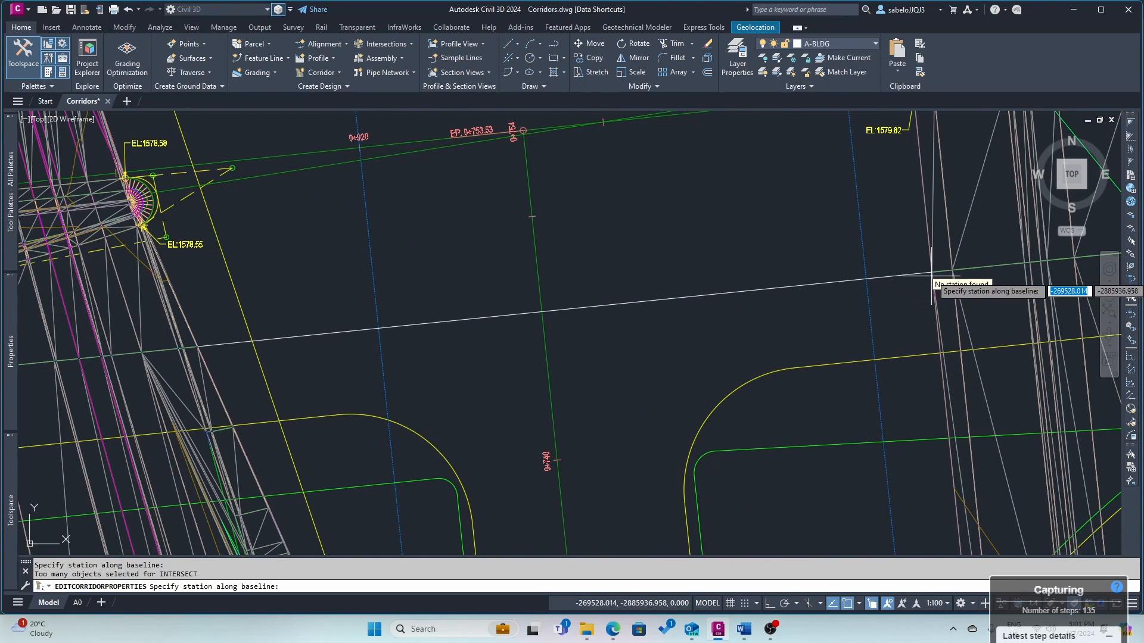
key("Escape")
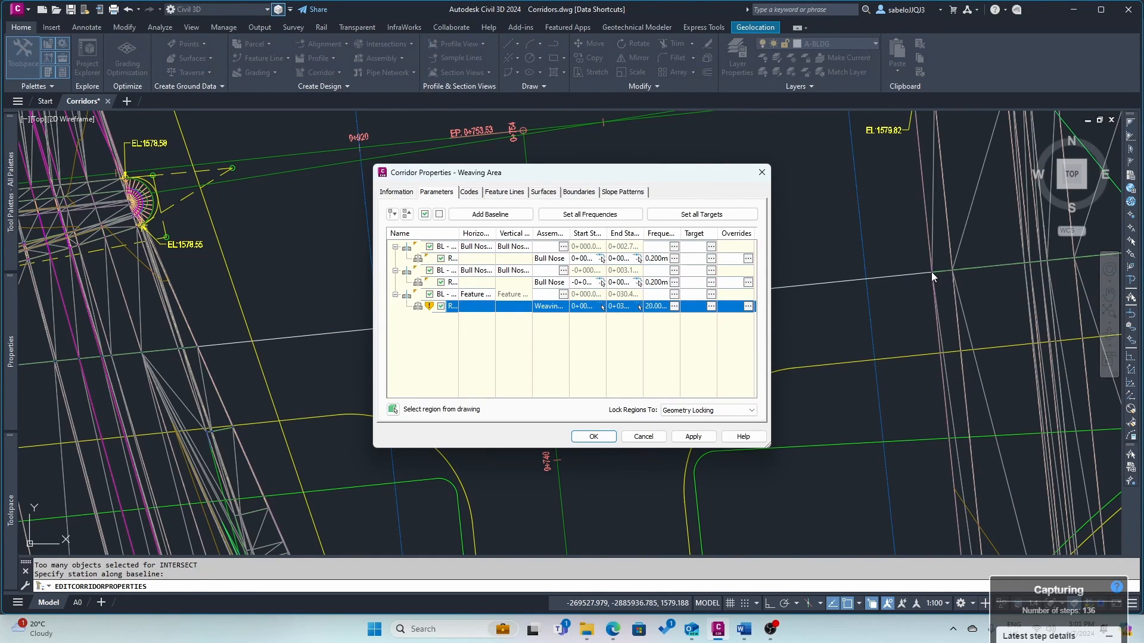
- Apply the Weaving Area corridor changes, rebuild the corridor and dismiss the event log
left_click(594, 437)
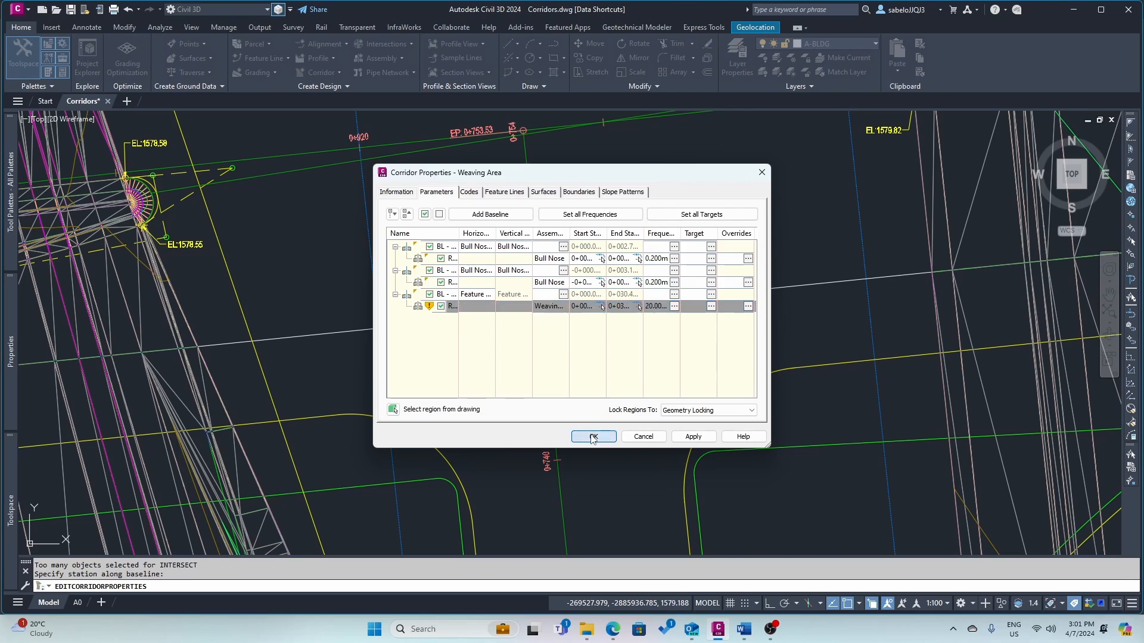
left_click(487, 280)
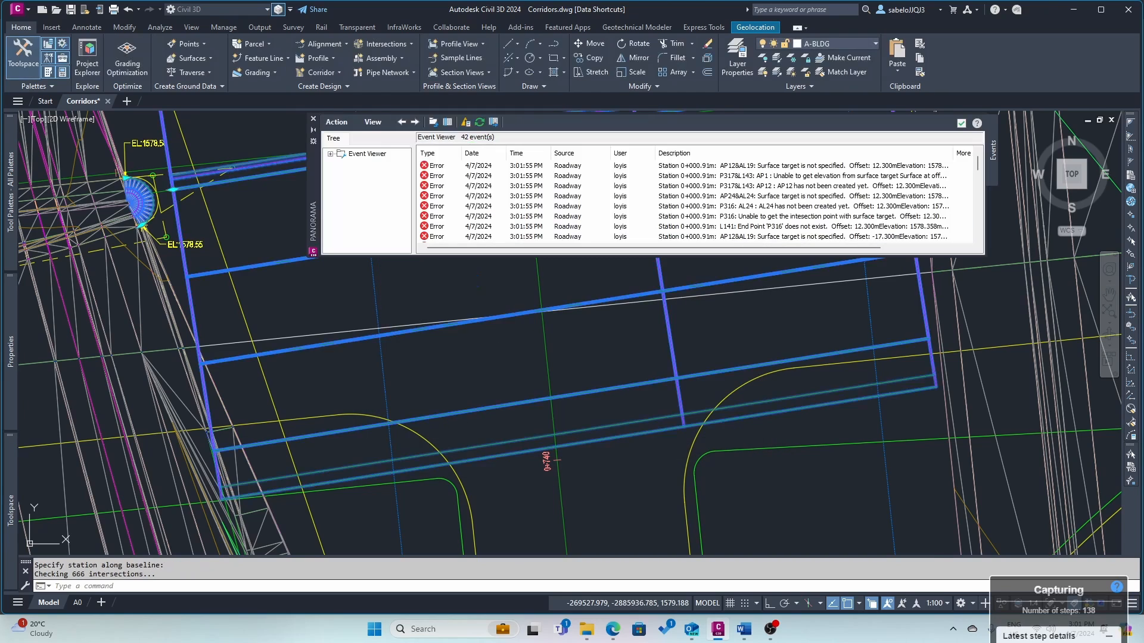
left_click(315, 121)
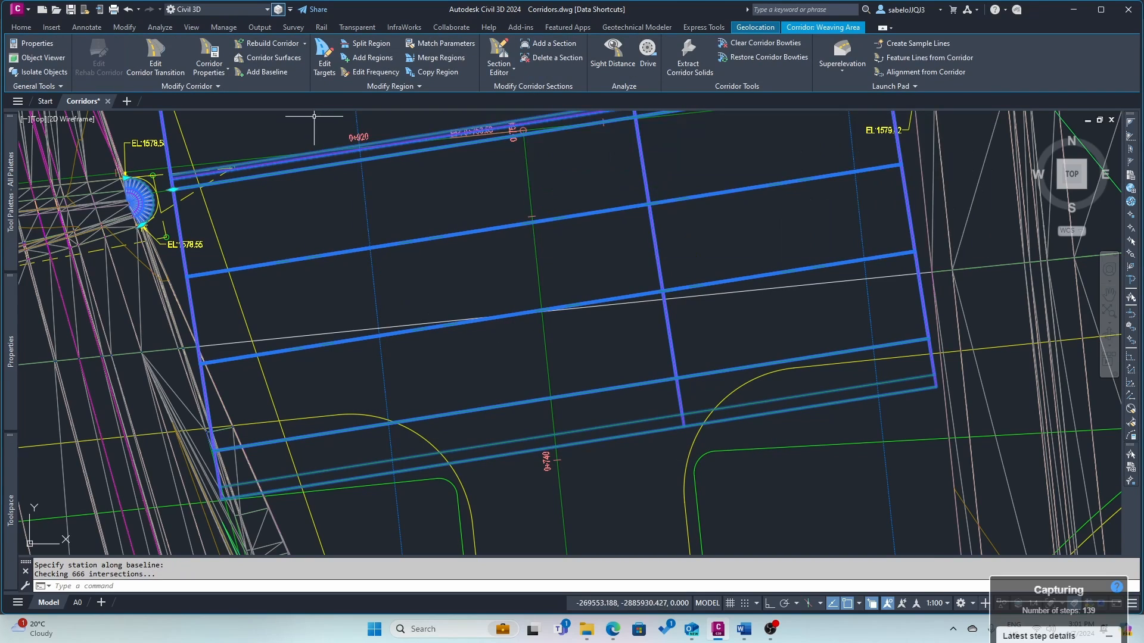
- Stretch the start of the Weaving Zone region back to the feature line's beginning at the western bull nose
scroll(400, 207, "down", 6)
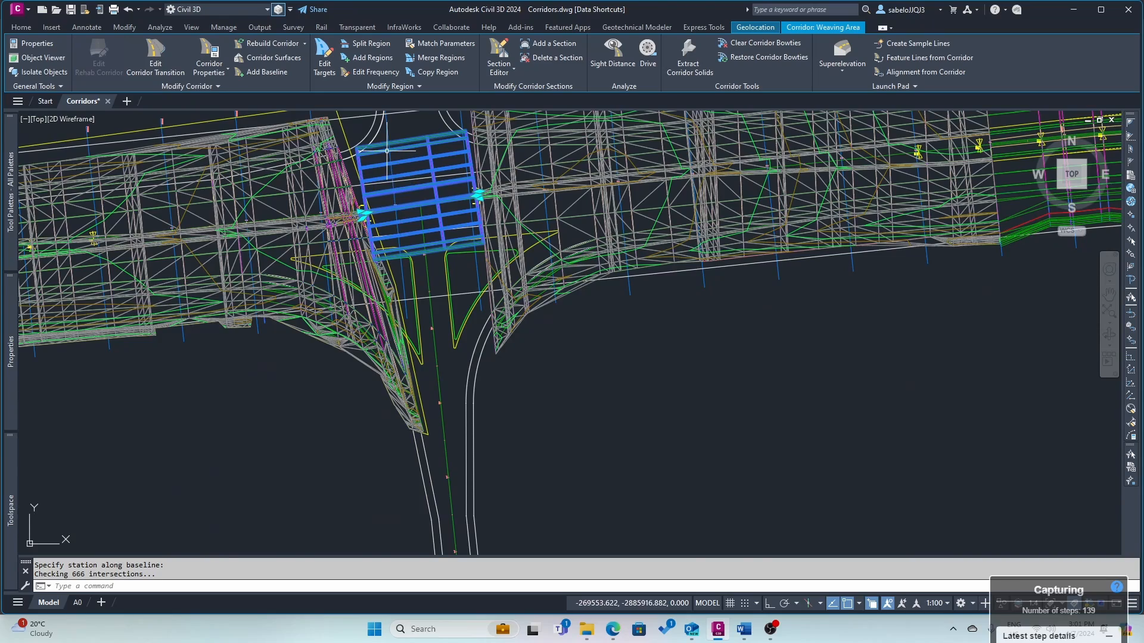
scroll(387, 151, "up", 6)
scroll(387, 151, "down", 2)
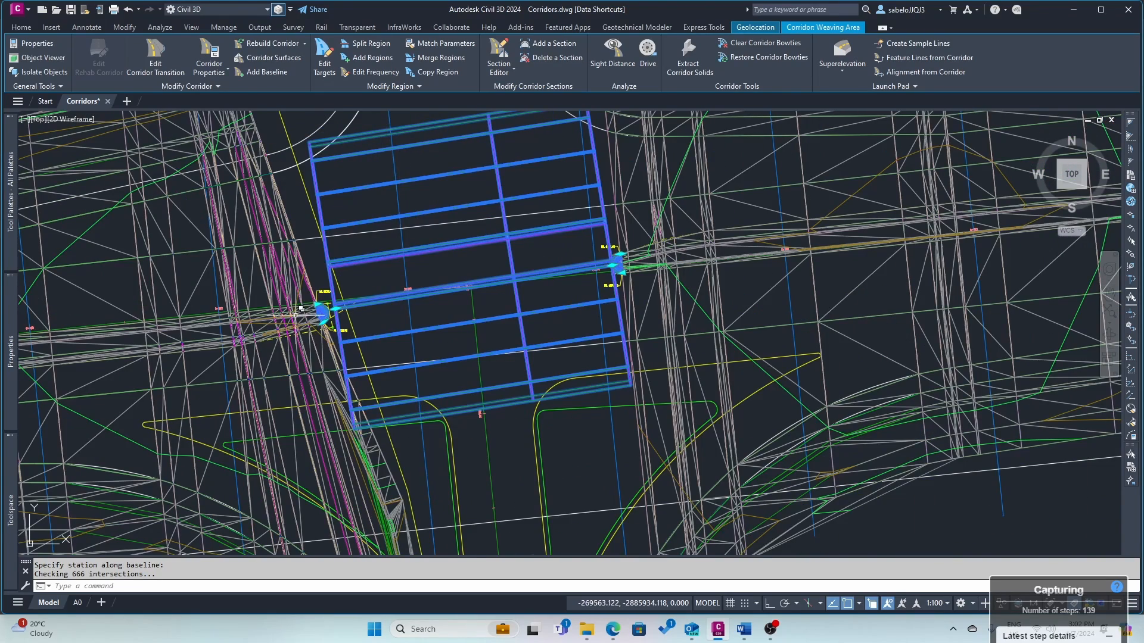
scroll(298, 312, "up", 6)
left_click(454, 289)
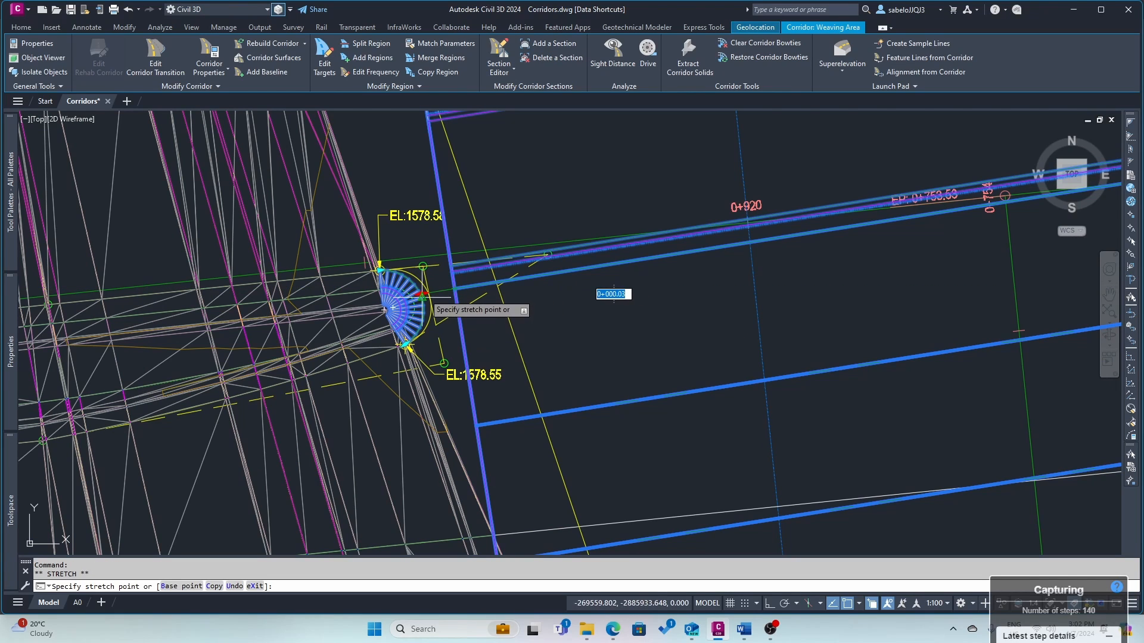
scroll(393, 307, "up", 5)
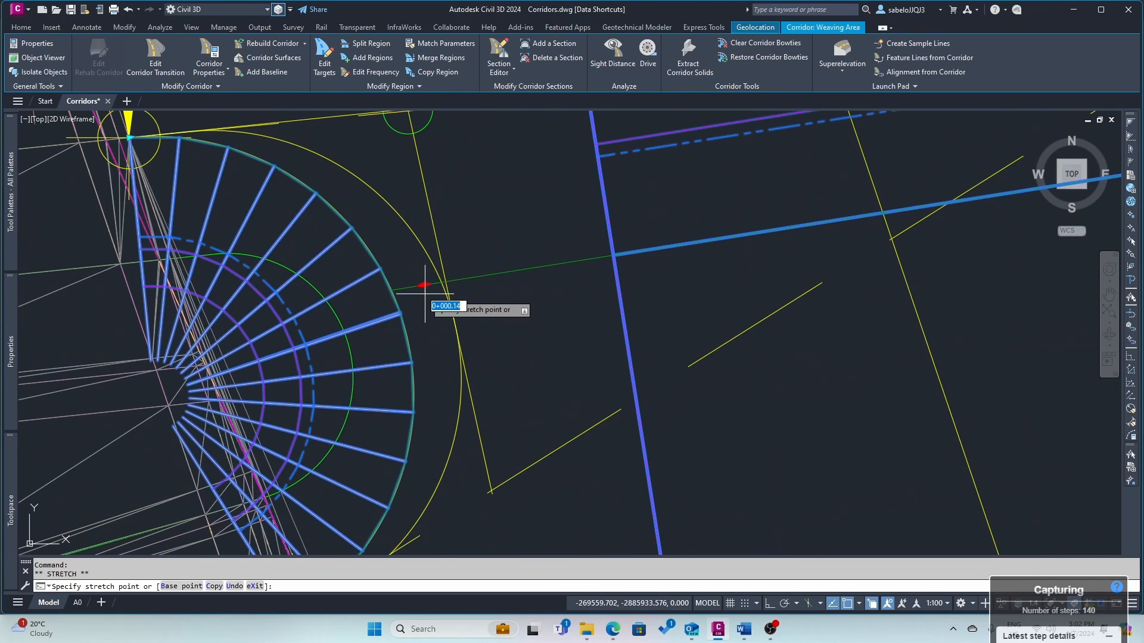
left_click(390, 291)
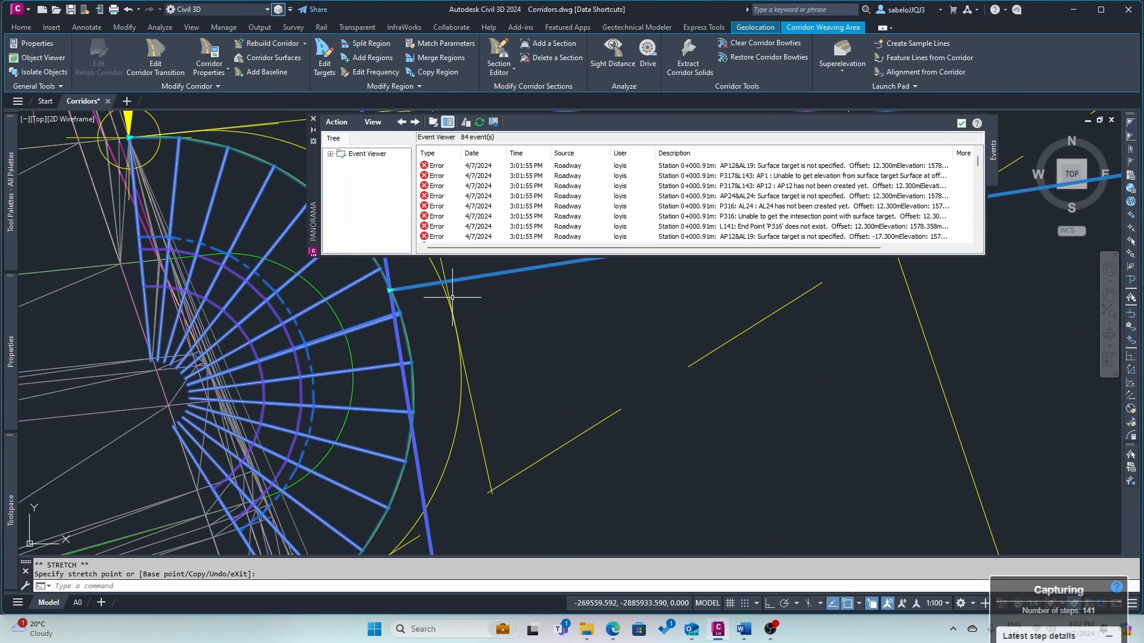
- Dismiss the event log left by the corridor rebuild
left_click(313, 119)
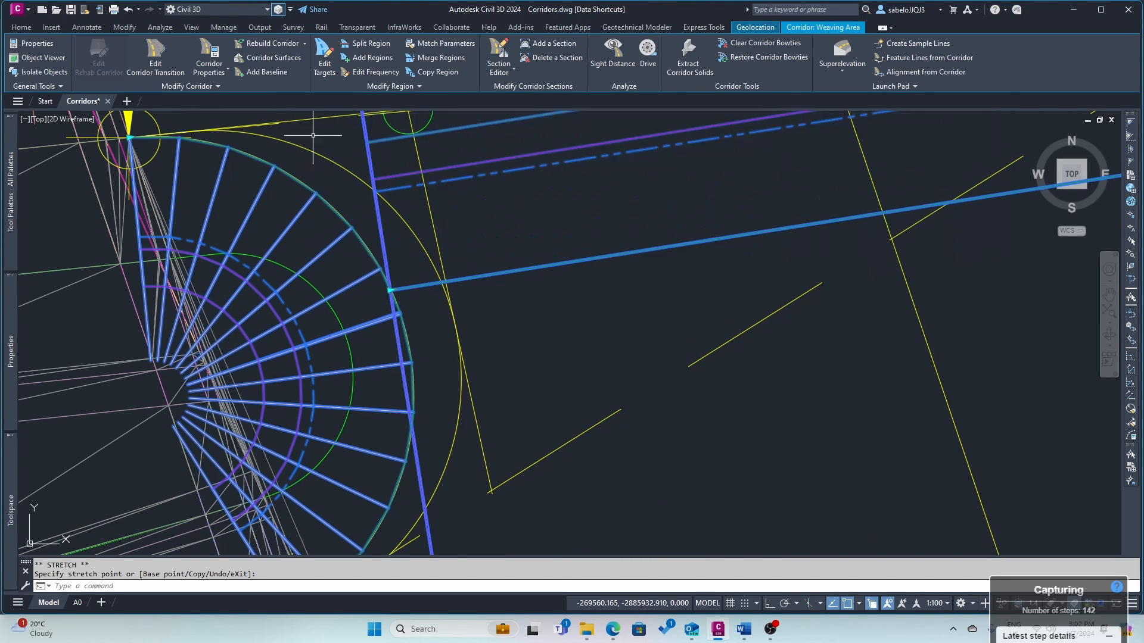
scroll(443, 232, "down", 3)
scroll(443, 231, "down", 3)
scroll(443, 232, "down", 2)
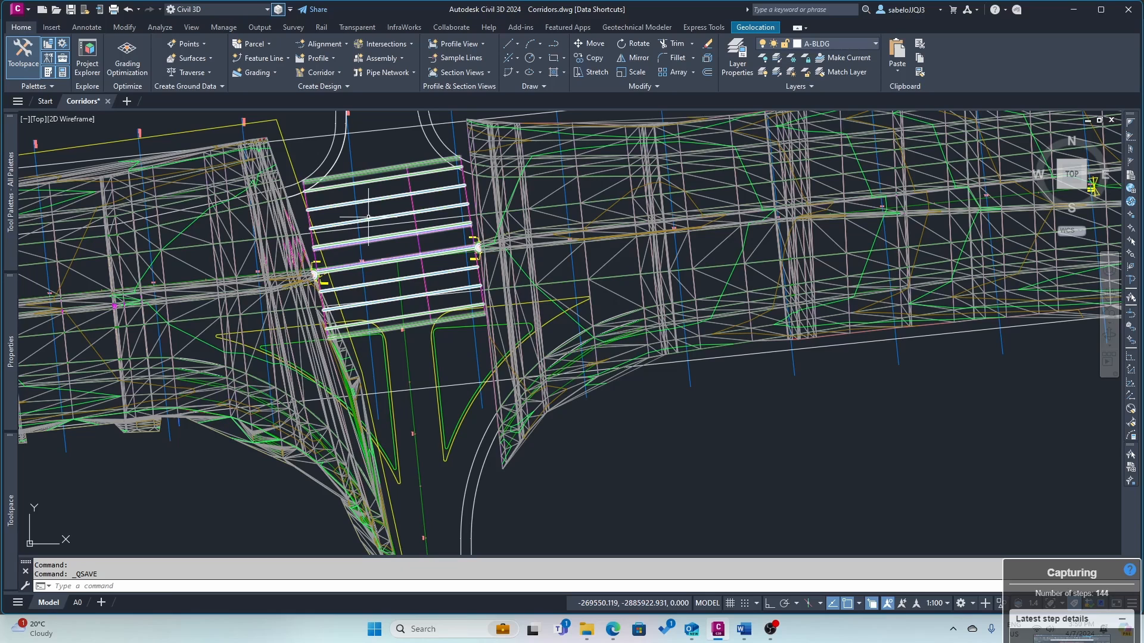
- Open the Weaving Area corridor in the Object Viewer and turn it to a southwest isometric view
left_click(368, 220)
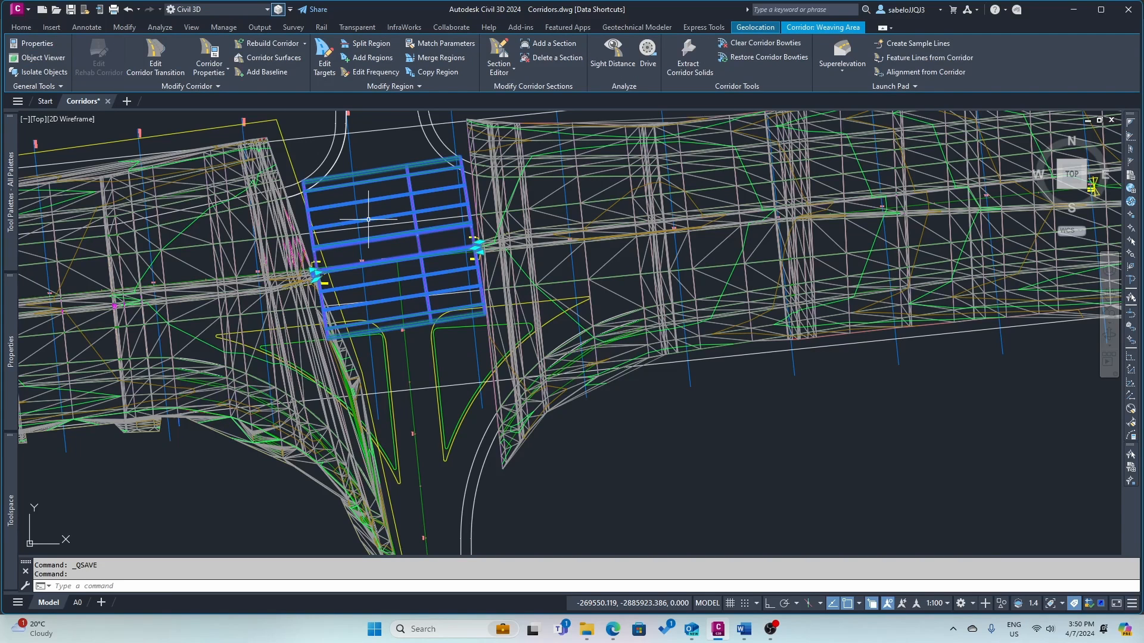
right_click(369, 222)
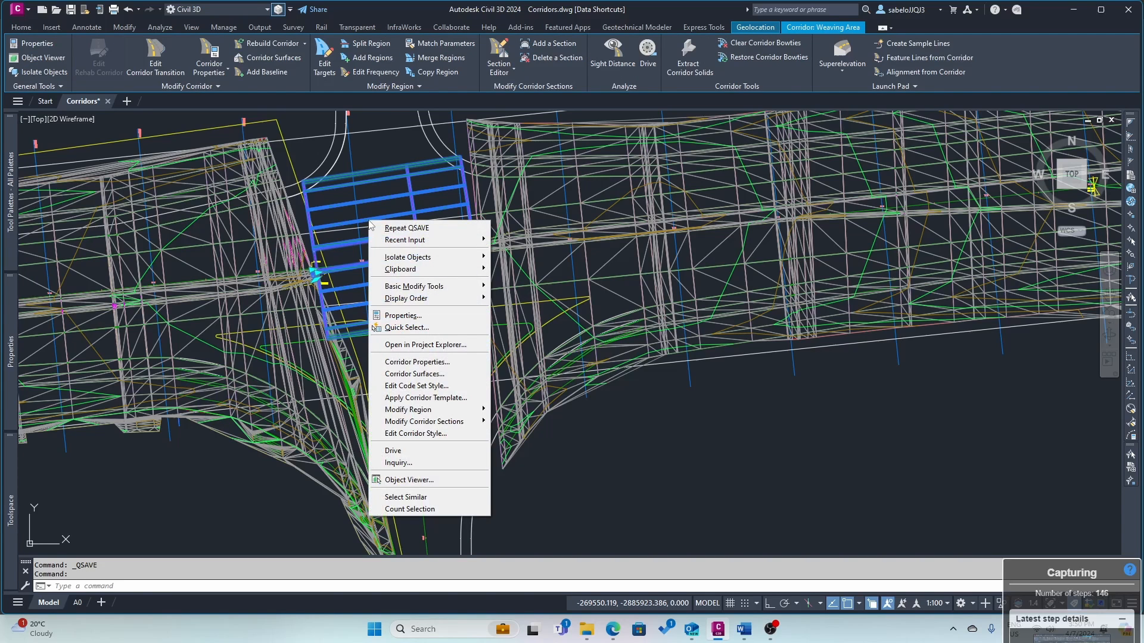
left_click(419, 479)
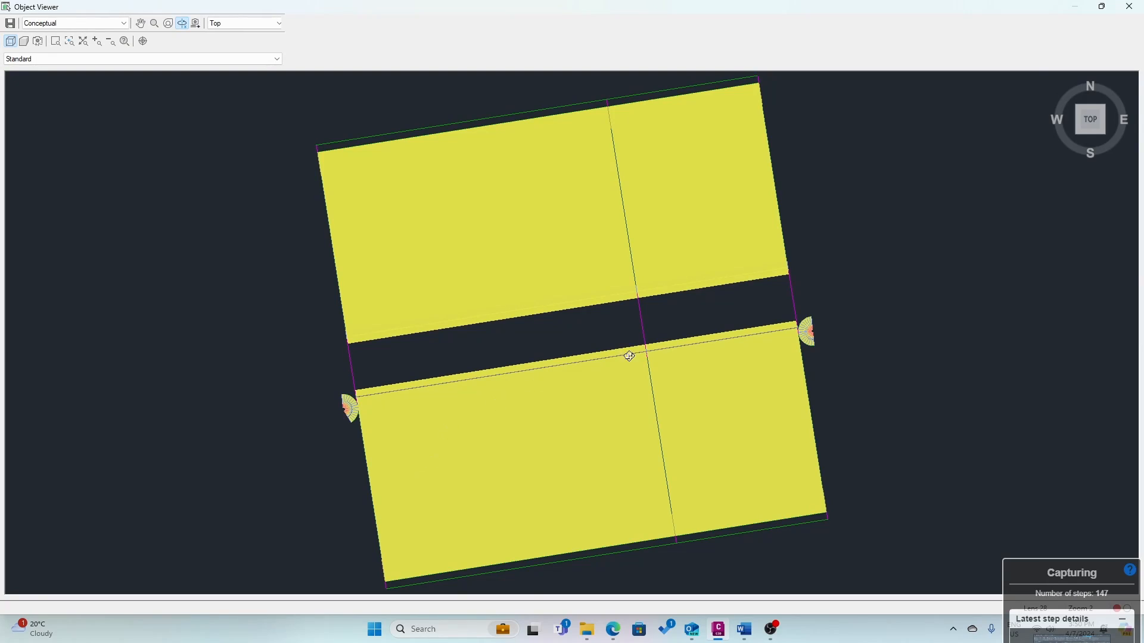
left_click(1079, 133)
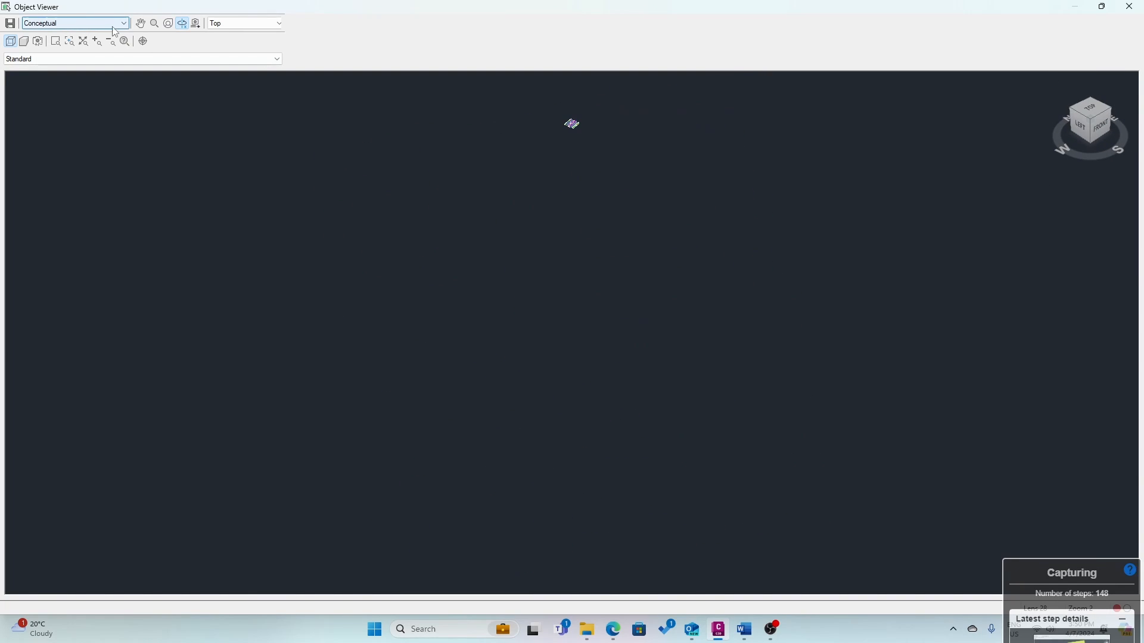
- Examine the isolated corridor's two carriageways, median gap and bull nose ends close up in the isometric view
right_click(285, 181)
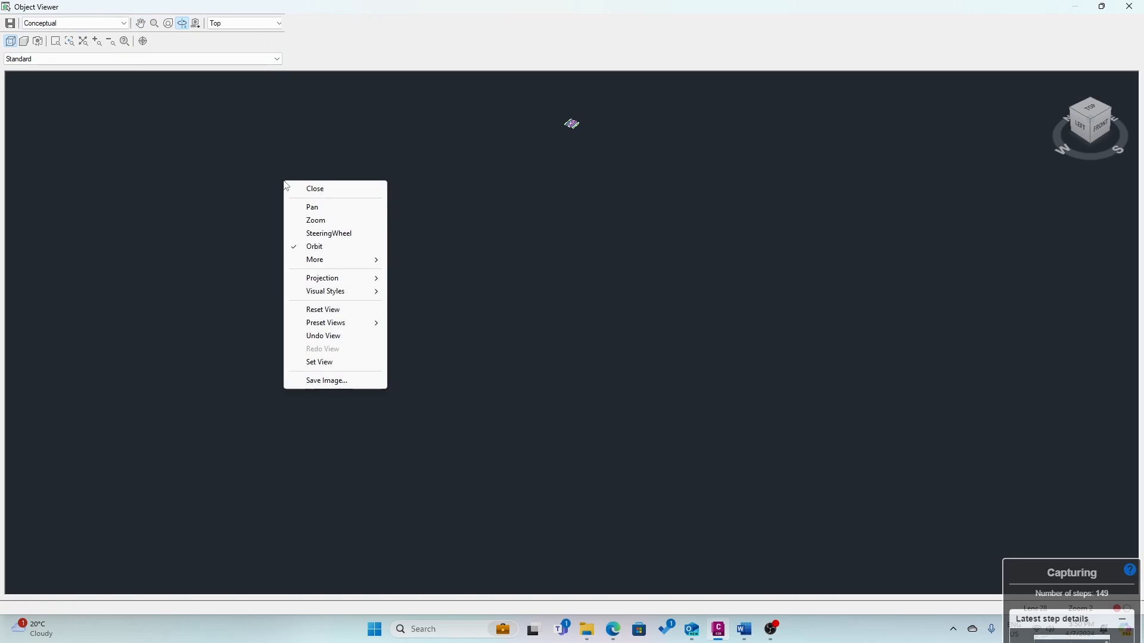
left_click(315, 208)
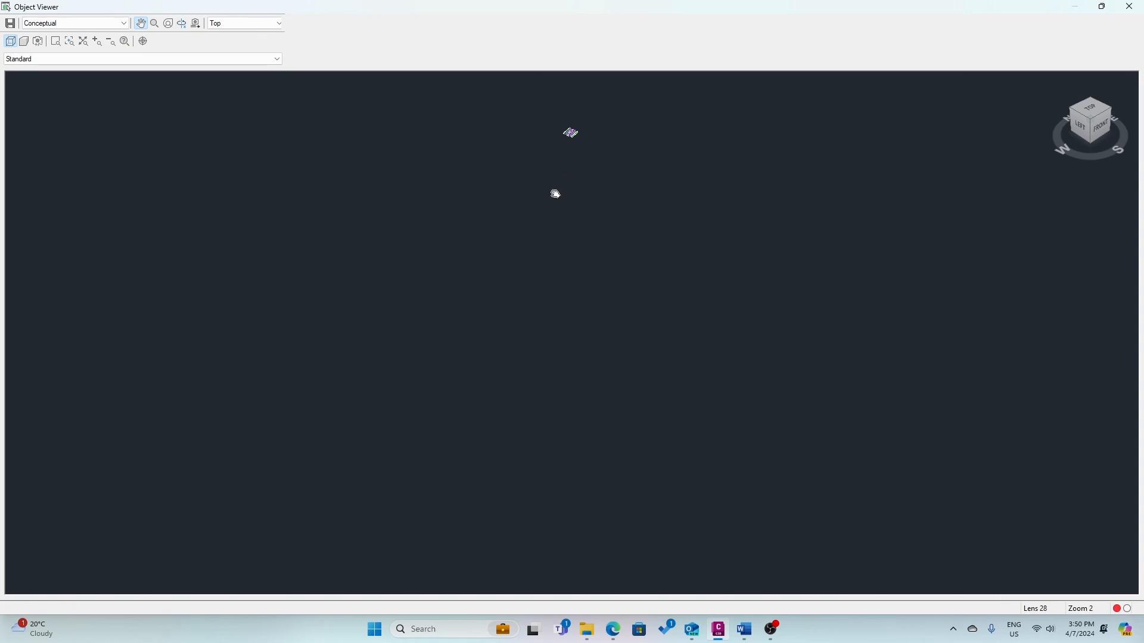
left_click_drag(554, 192, 539, 291)
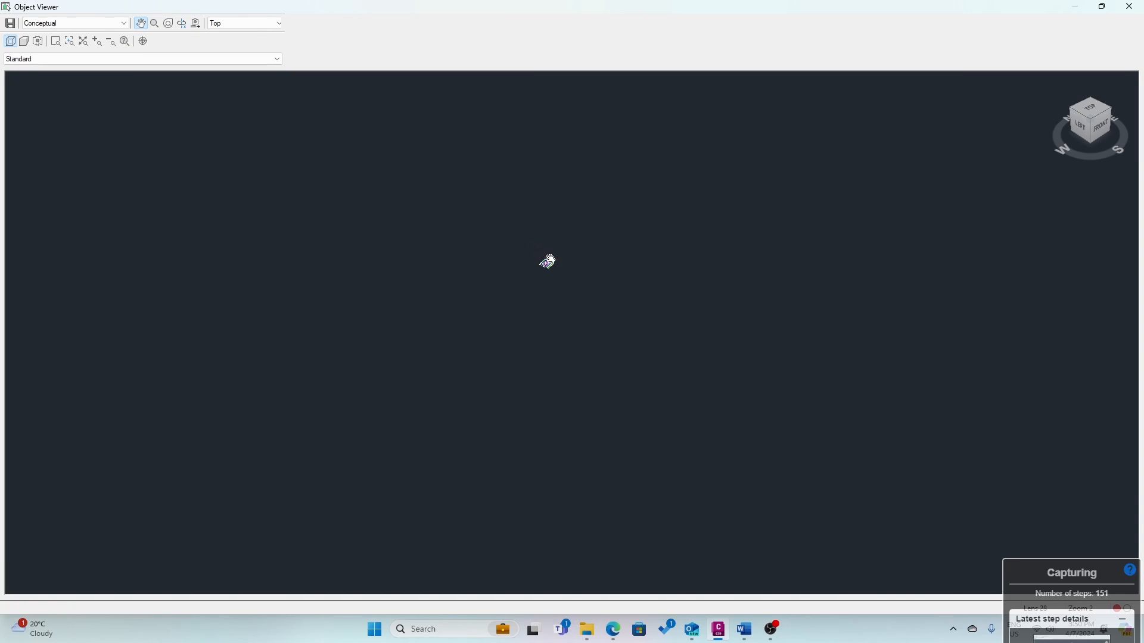
left_click_drag(548, 228, 556, 356)
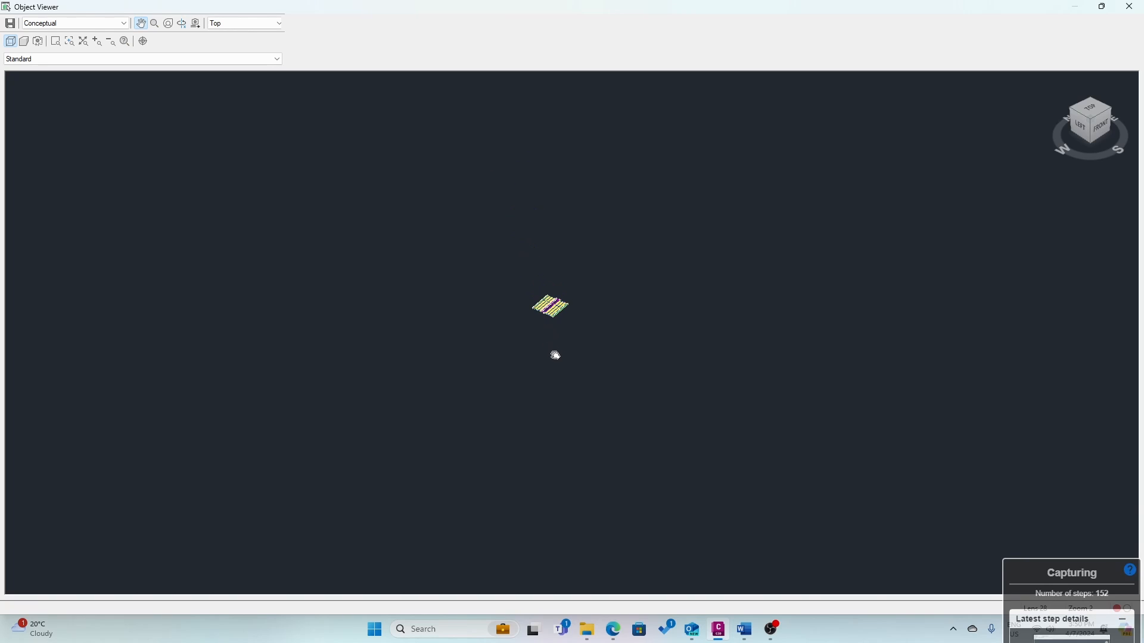
scroll(554, 308, "up", 6)
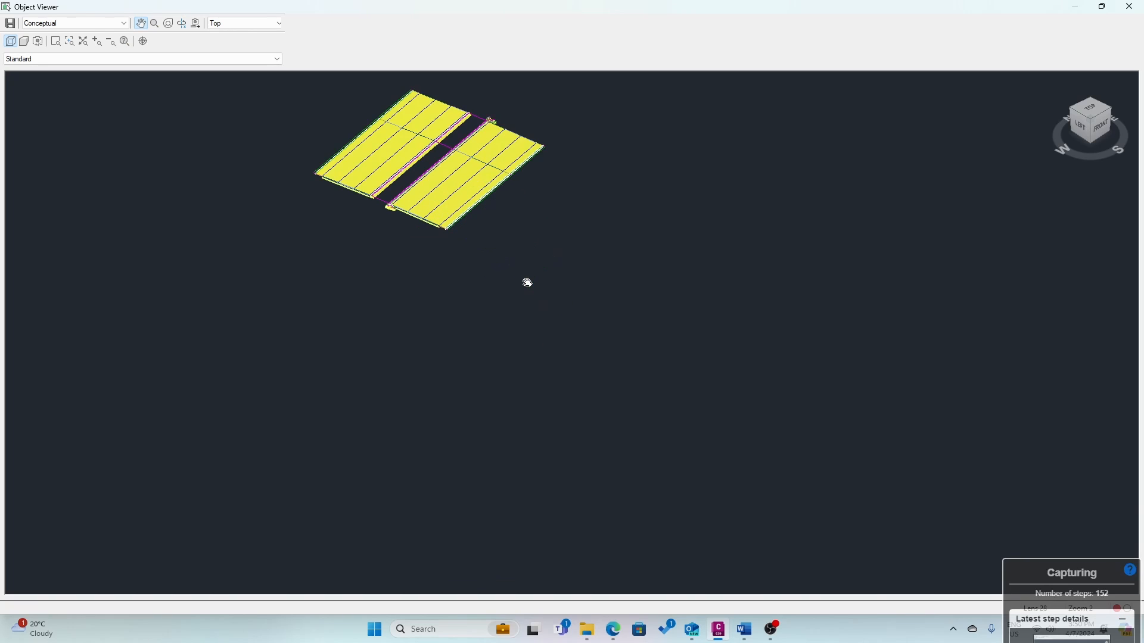
left_click_drag(424, 236, 490, 311)
scroll(478, 272, "up", 4)
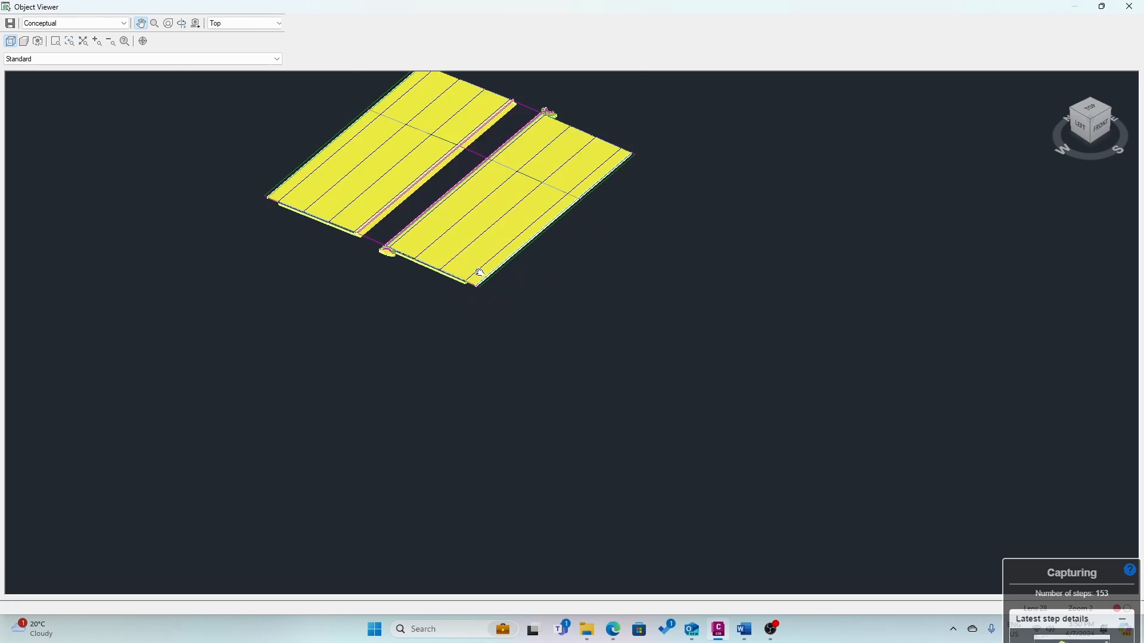
scroll(478, 272, "down", 3)
scroll(374, 210, "up", 2)
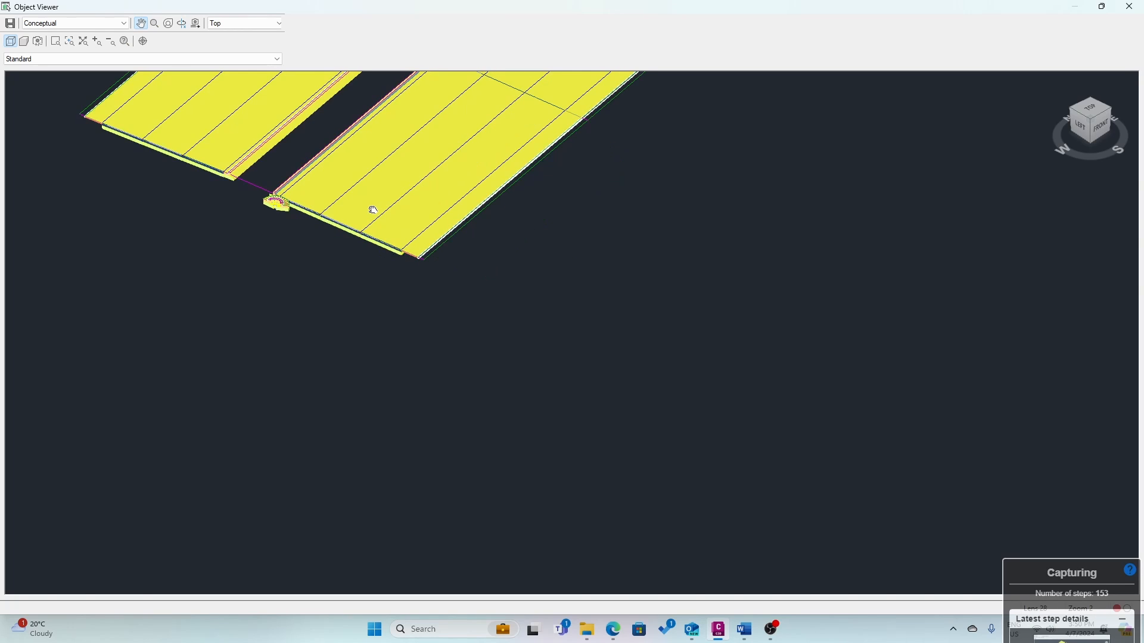
left_click_drag(374, 210, 392, 399)
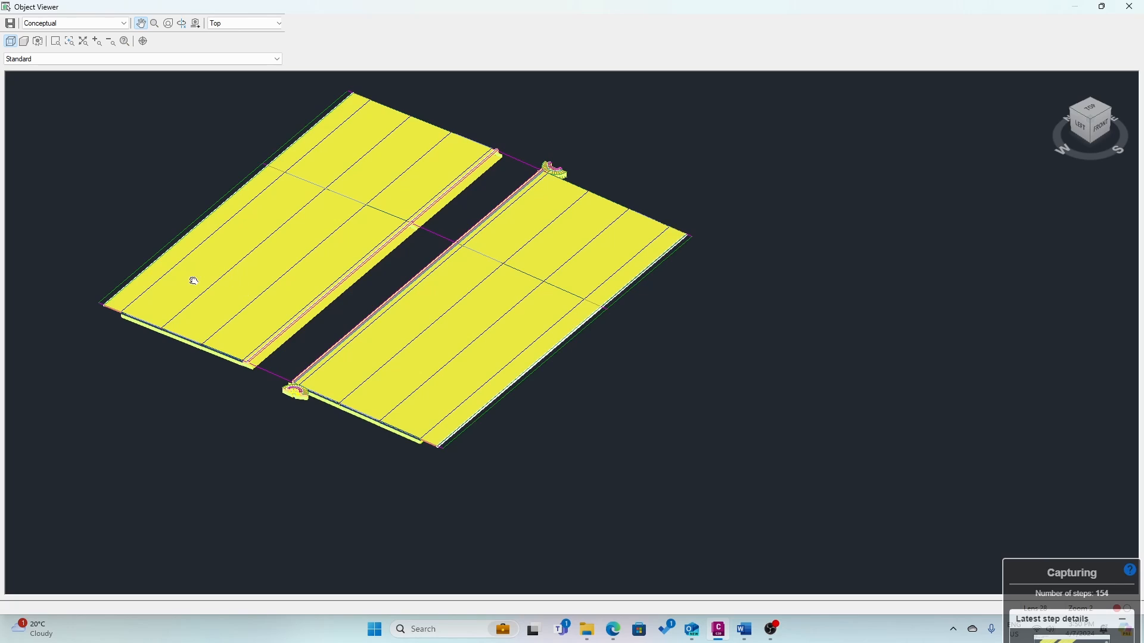
- Inspect the corridor in the Shaded with edges visual style from a more westerly angle and close the Object Viewer
left_click(124, 24)
left_click(62, 80)
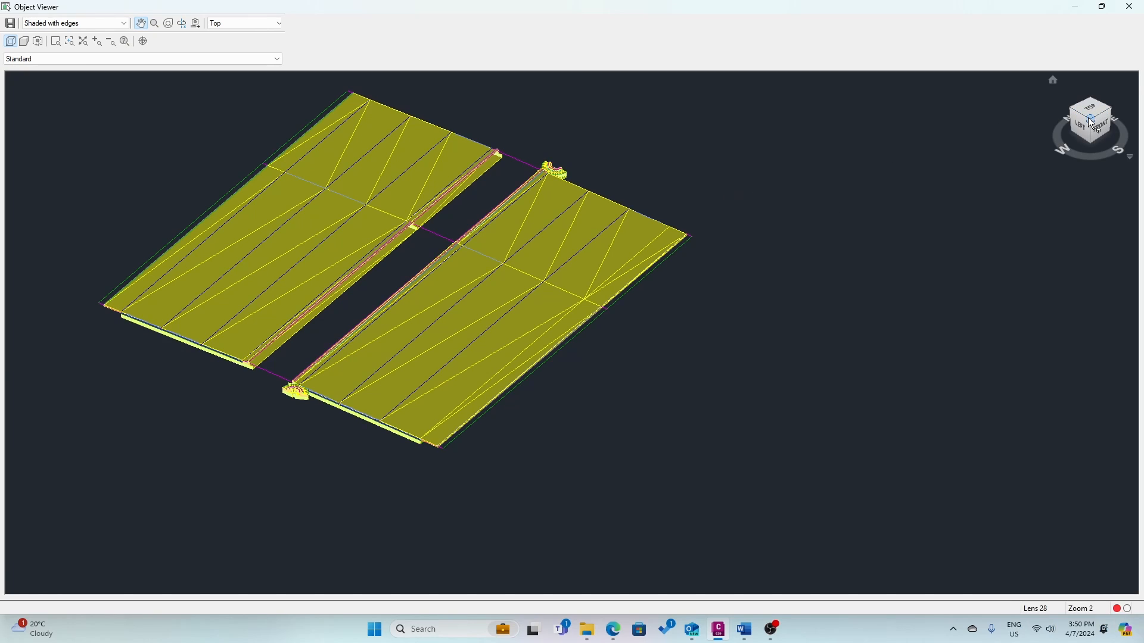
left_click_drag(1093, 123, 1089, 119)
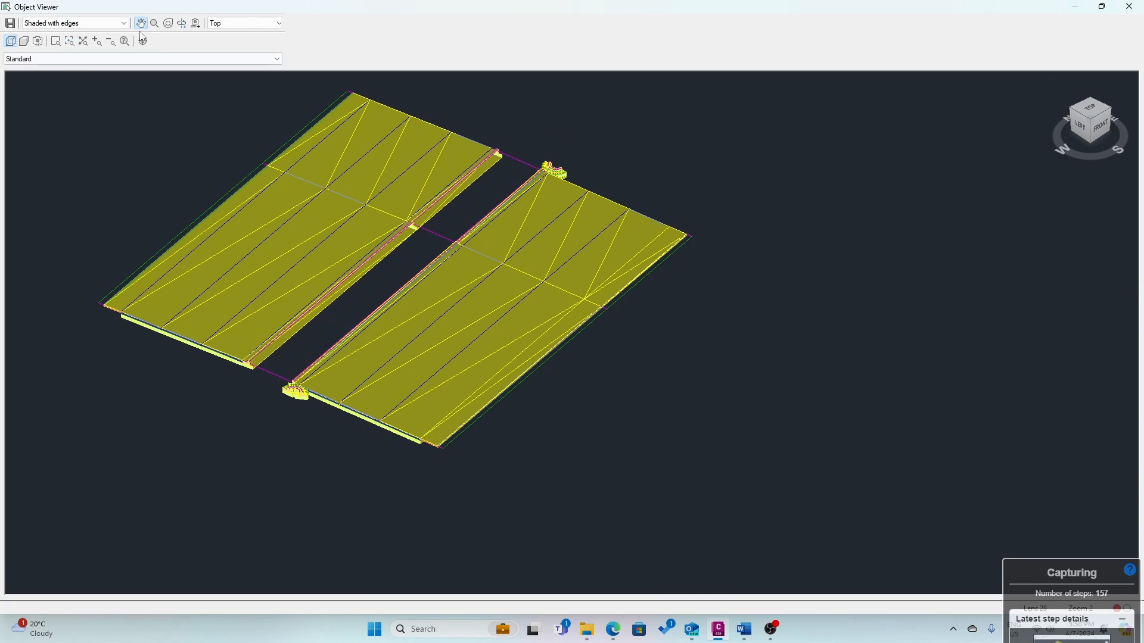
left_click(182, 22)
left_click_drag(261, 239, 375, 368)
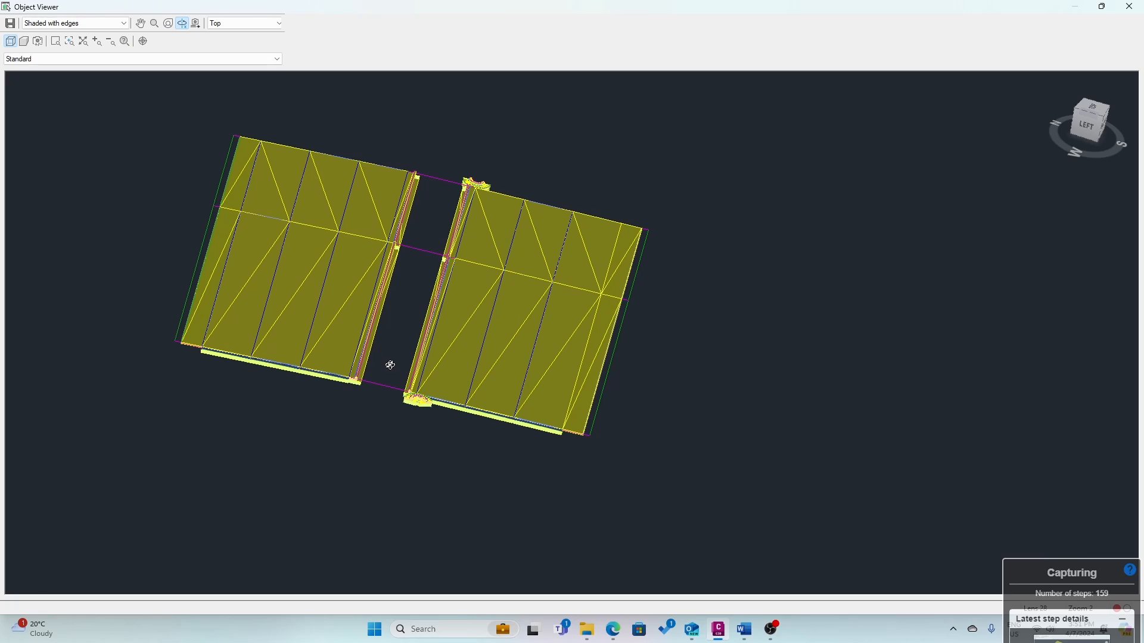
right_click(503, 169)
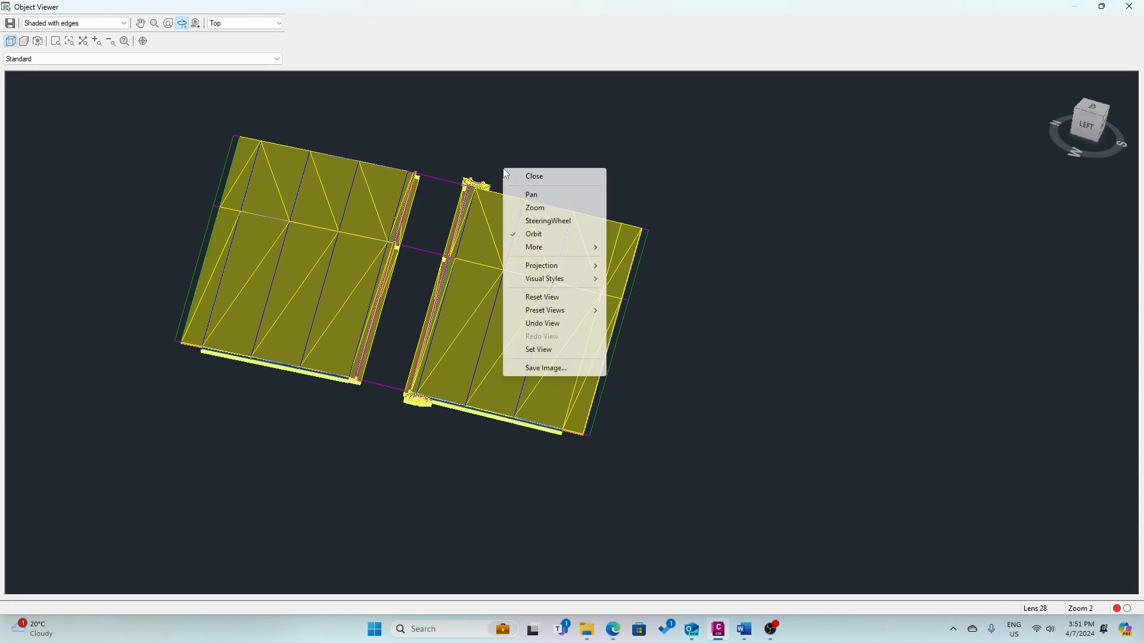
left_click(521, 174)
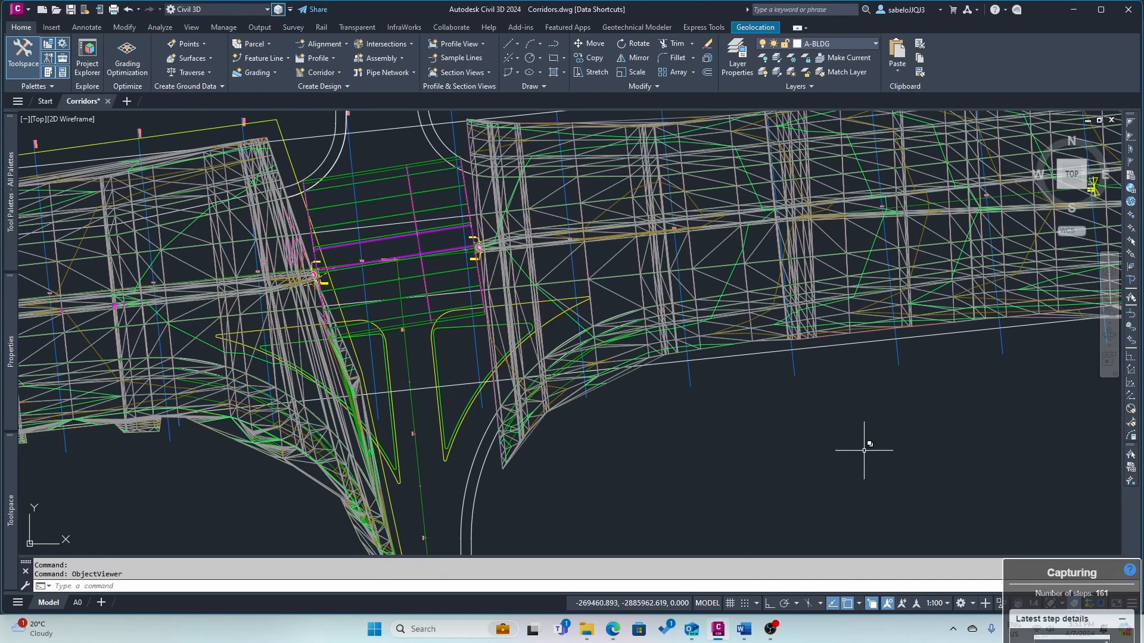
- Open the target mapping of the Weaving Zone region through the Weaving Area corridor's region properties
left_click(524, 348)
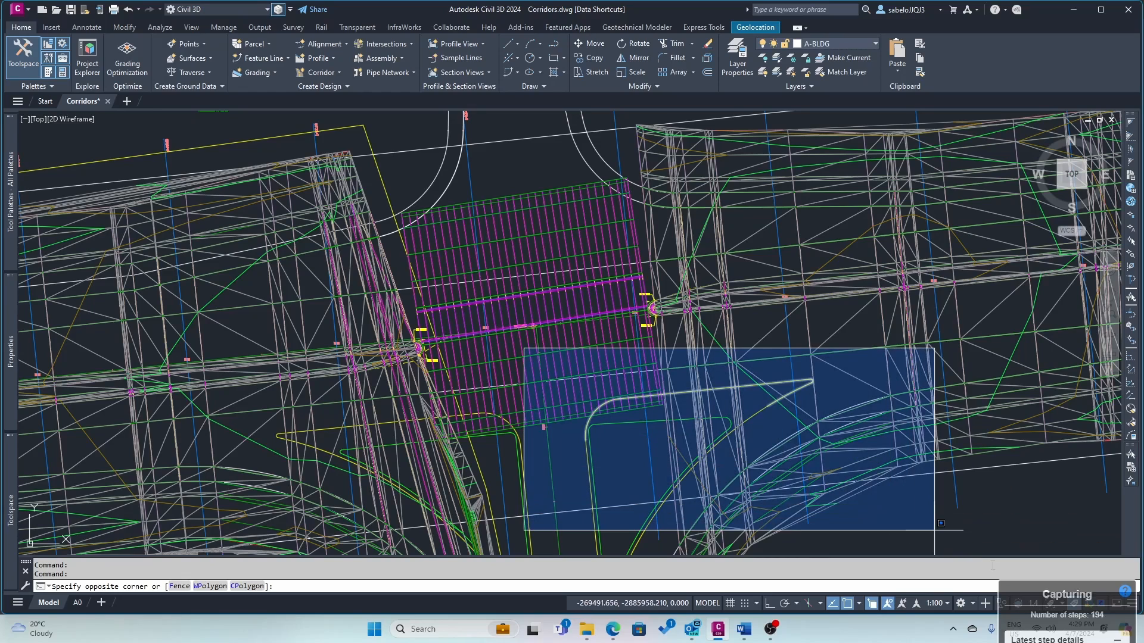
left_click(671, 408)
left_click(566, 374)
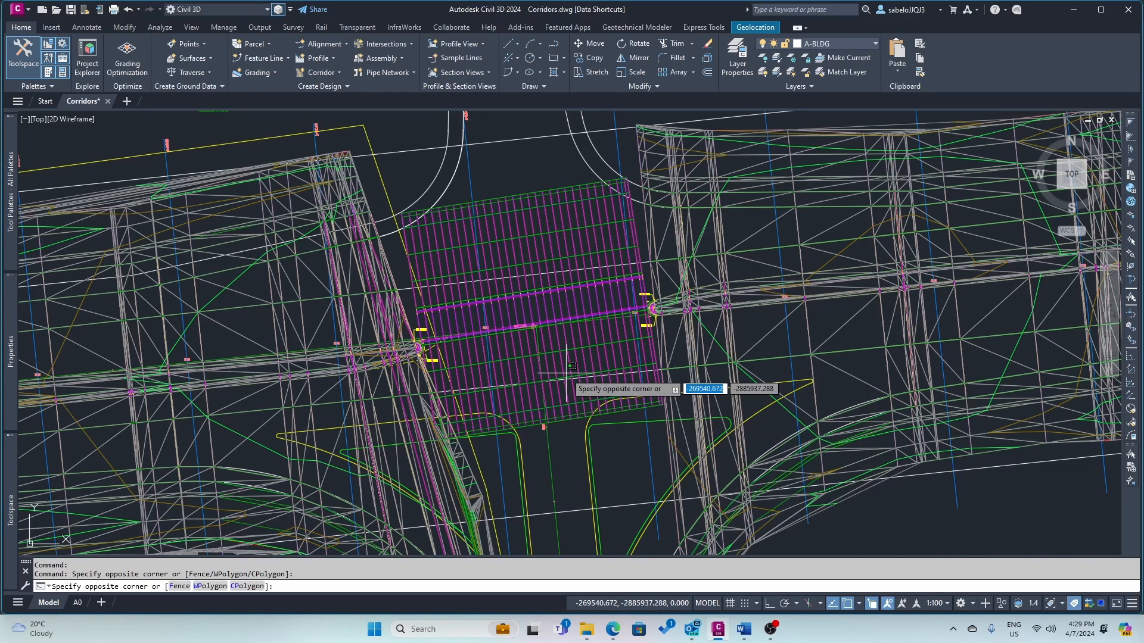
left_click(539, 355)
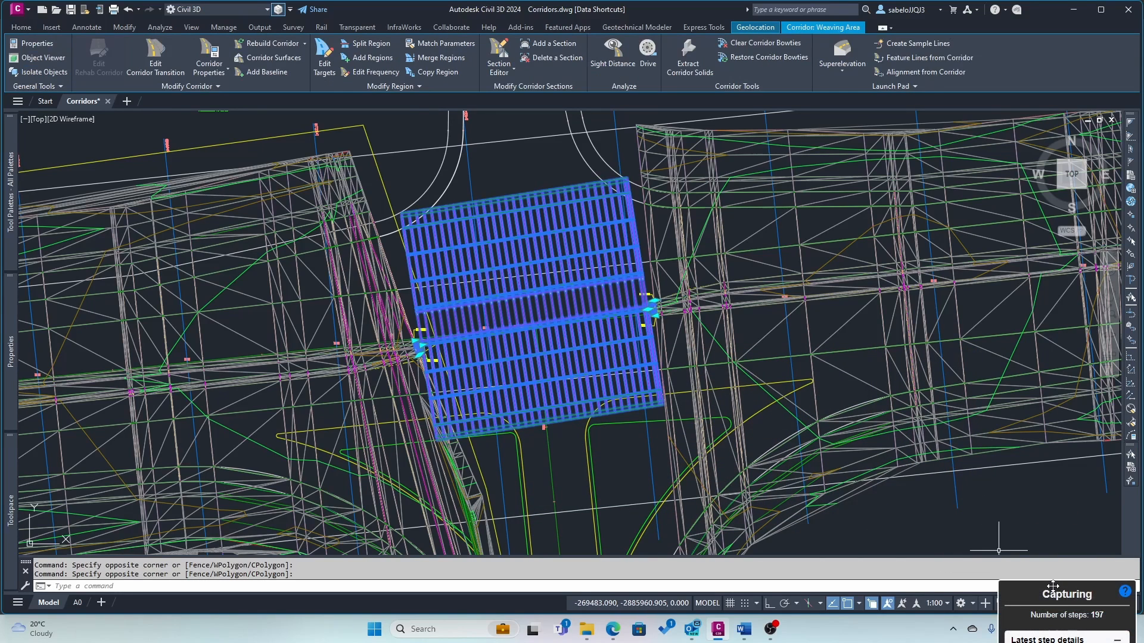
mouse_move(1055, 595)
left_mouse_down()
mouse_move(1052, 420)
mouse_move(1052, 609)
left_mouse_up()
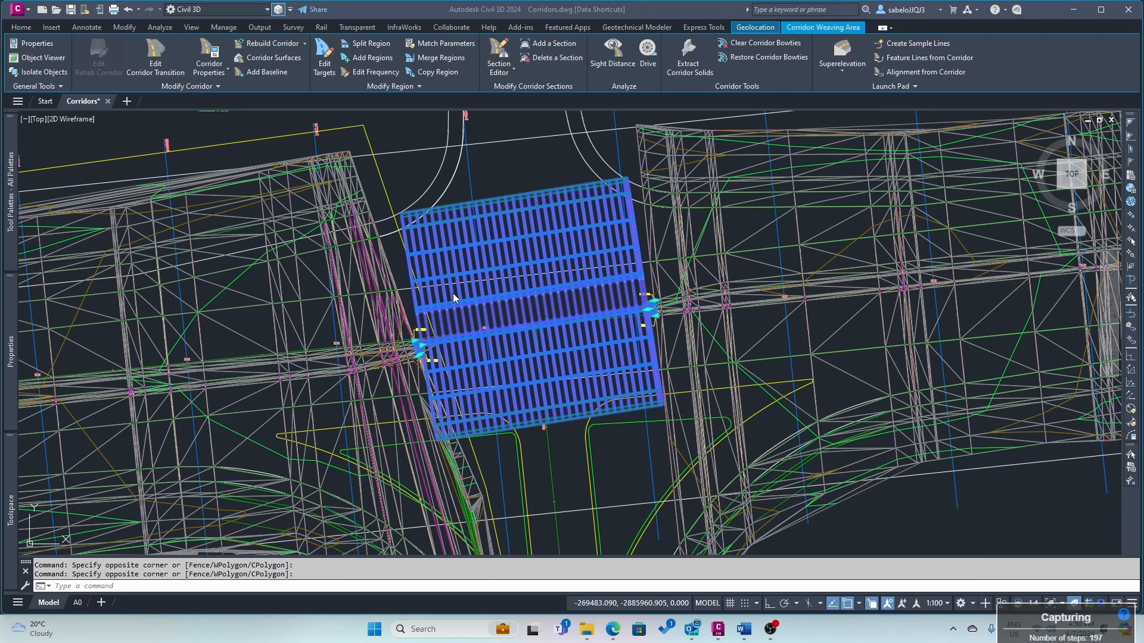
left_click(417, 87)
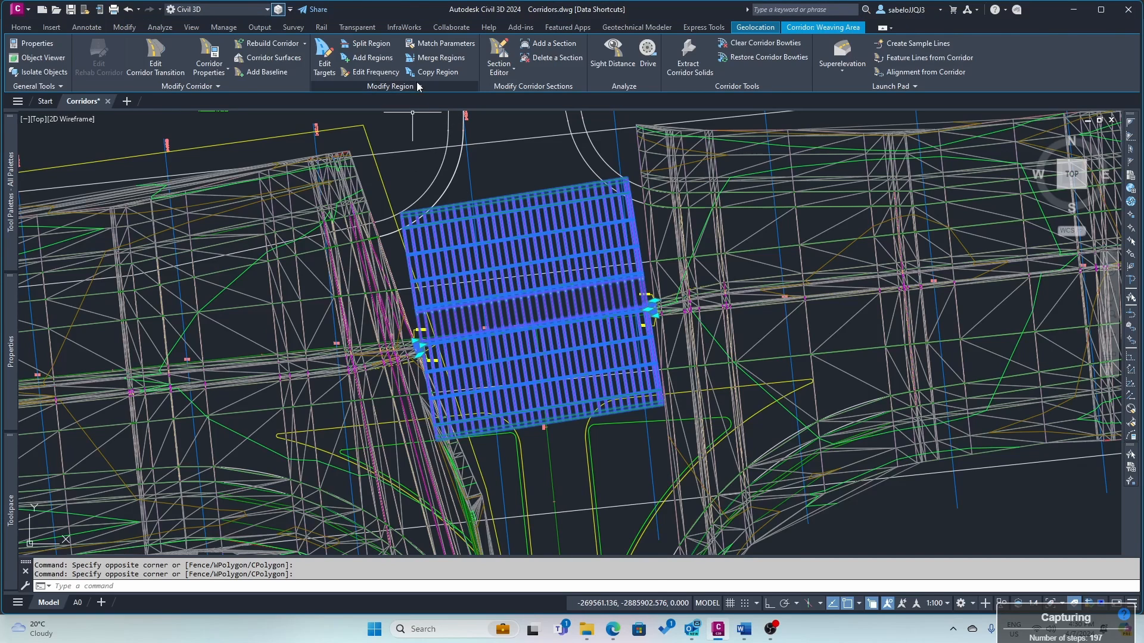
left_click(419, 87)
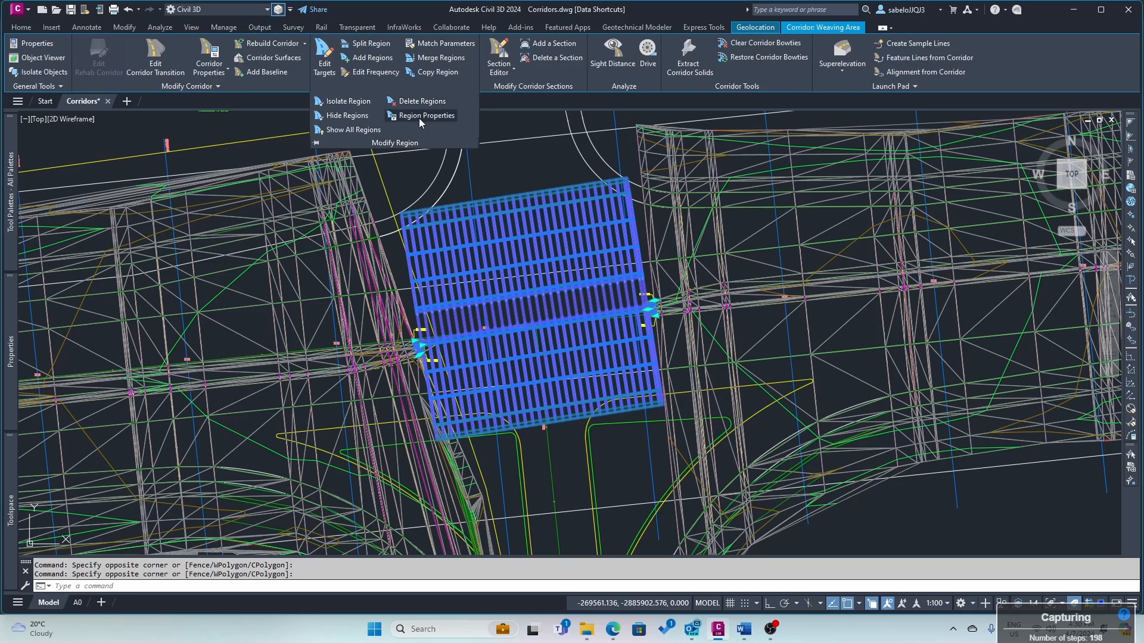
left_click(427, 116)
left_click(516, 279)
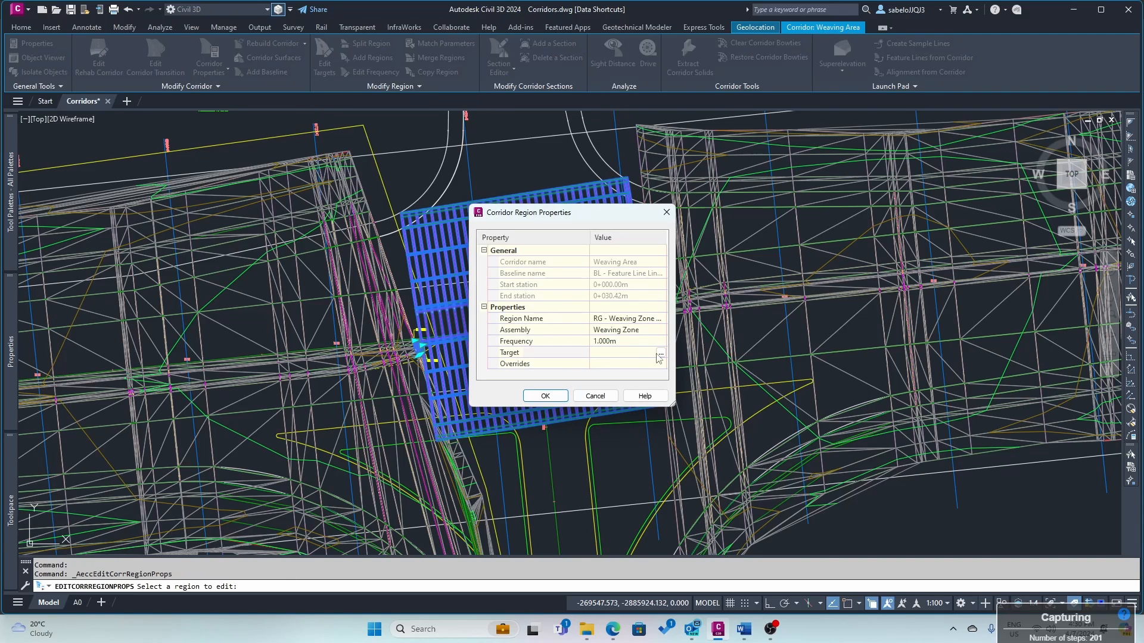
left_click(661, 352)
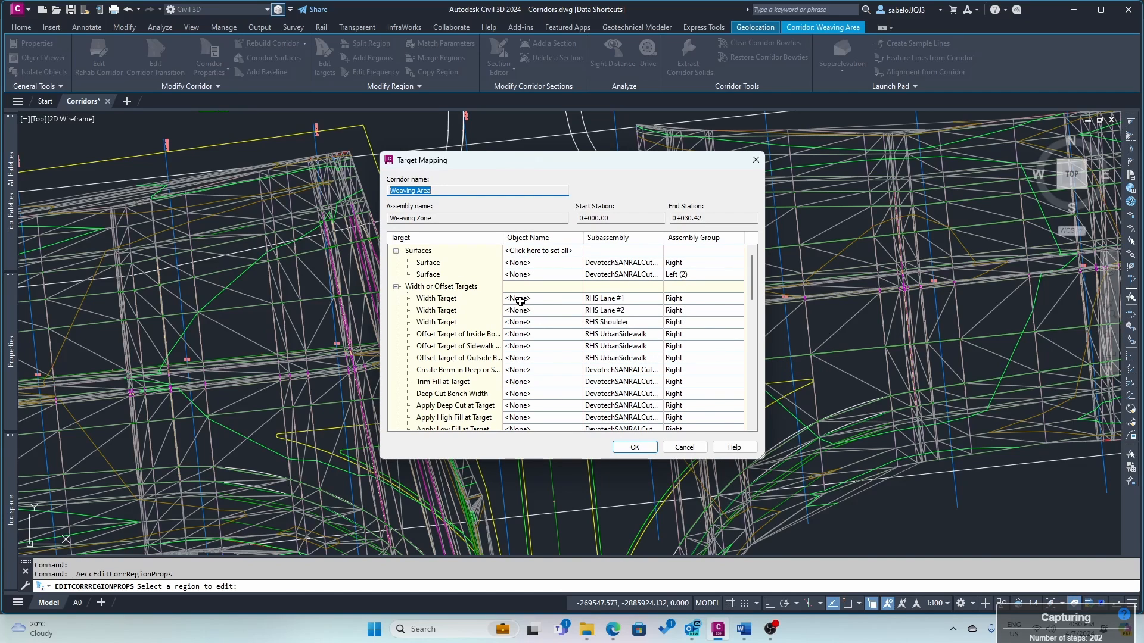
- Set the RHS Lane #1 width target to the white Main Road alignment crossing the southern half of the region
left_click(521, 300)
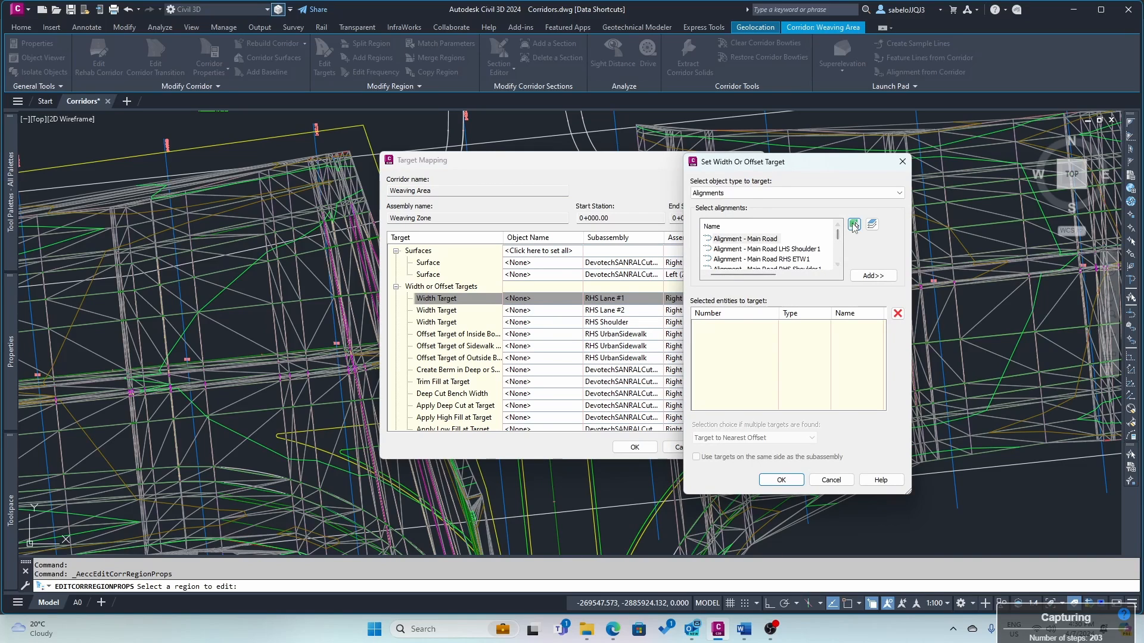
left_click(854, 225)
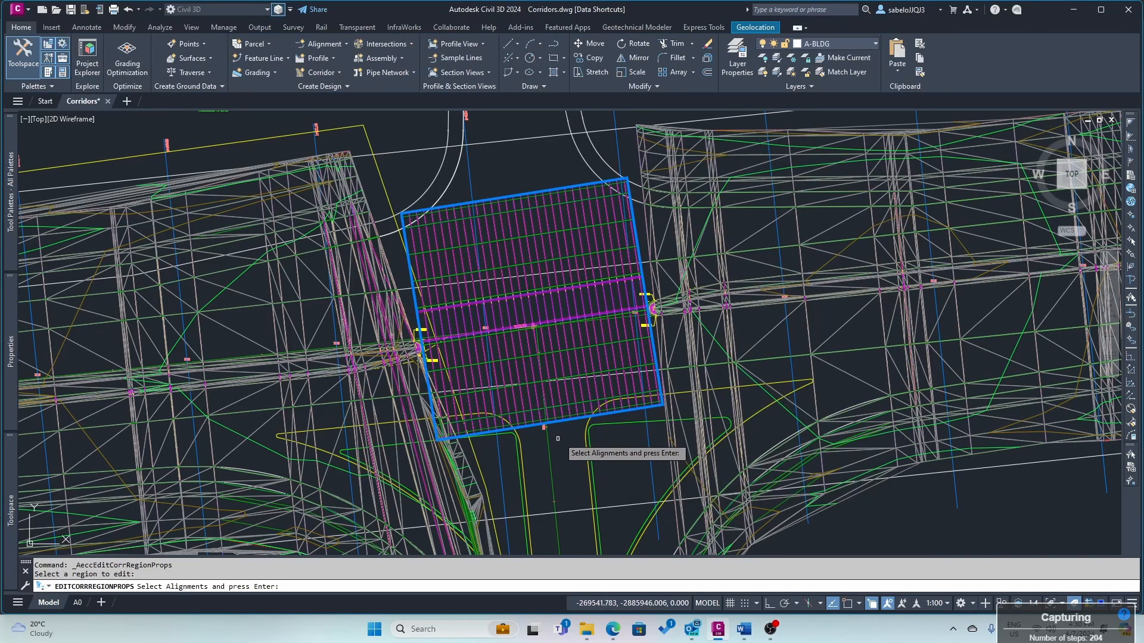
scroll(582, 390, "up", 5)
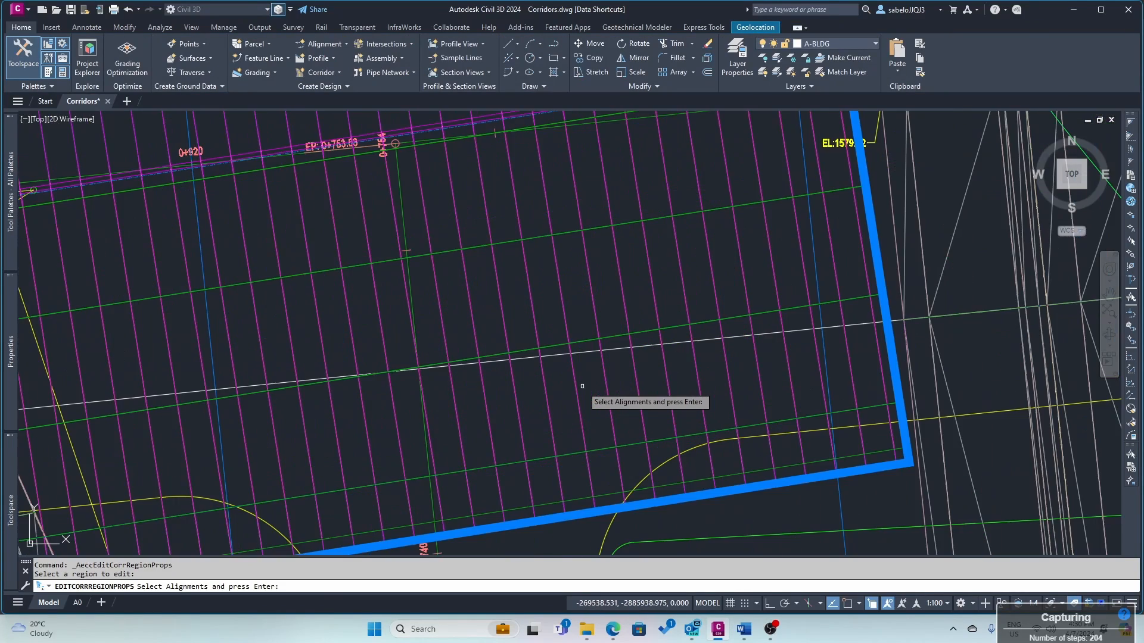
left_click(579, 355)
key("Return")
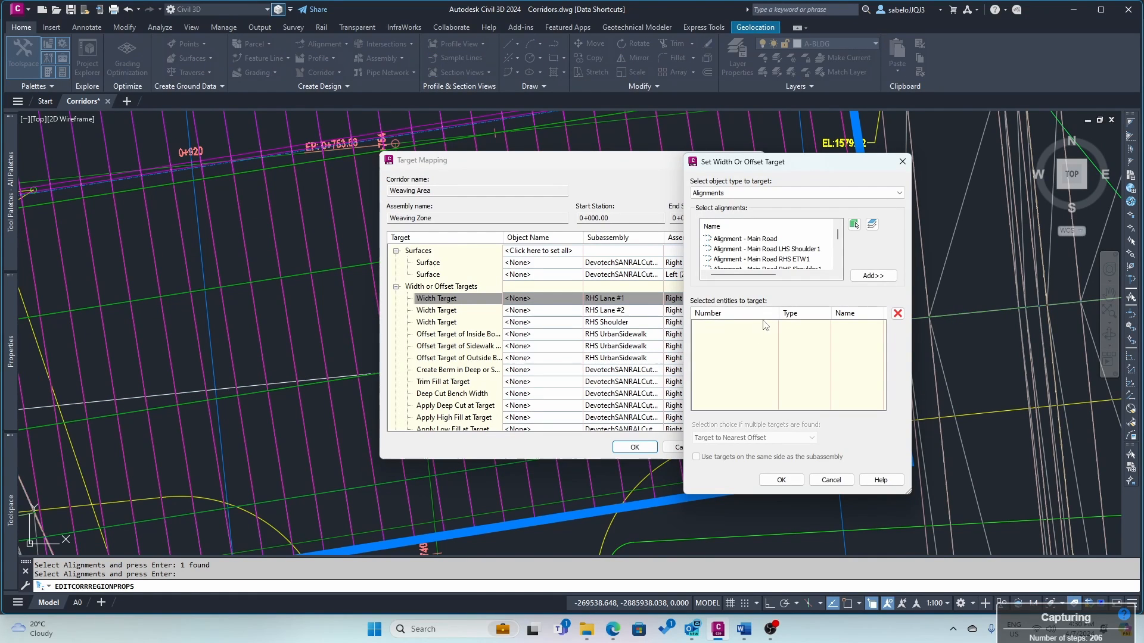
left_click(875, 277)
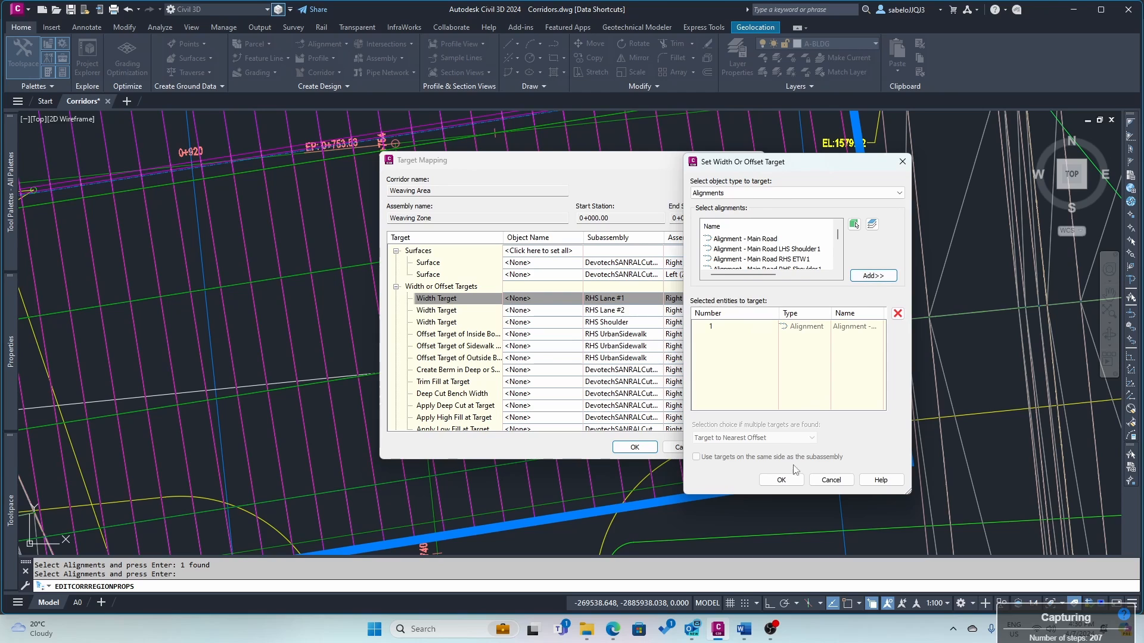
left_click(781, 479)
- Set the RHS Lane #2 width target to the two inner curved edge alignments flanking the side road south of the region
left_click(516, 311)
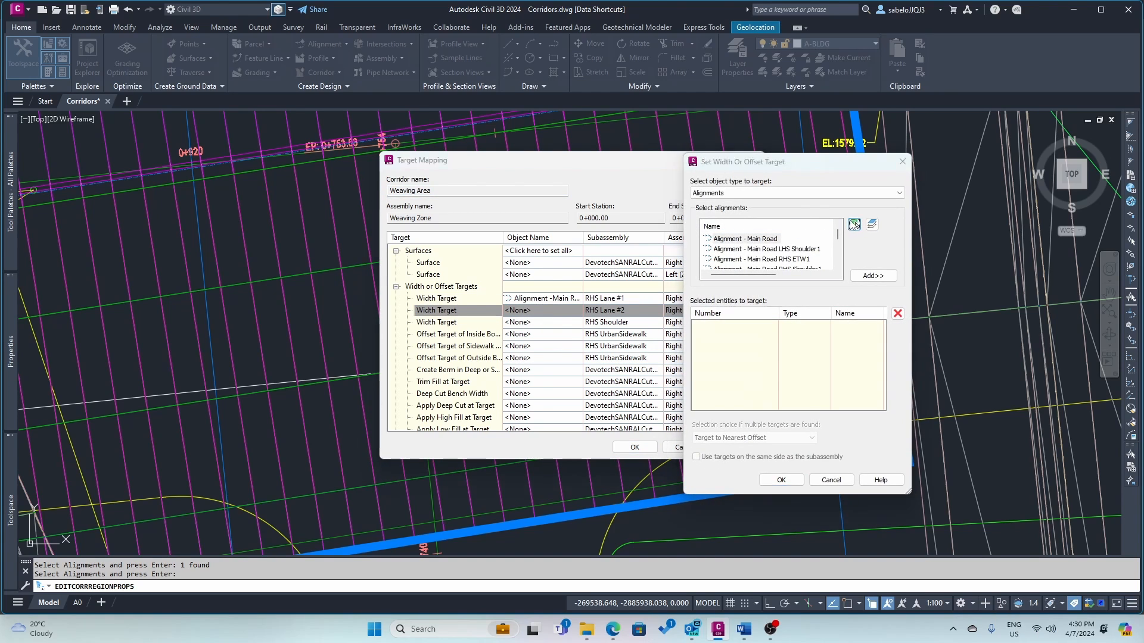
left_click(854, 224)
scroll(778, 233, "down", 4)
scroll(778, 232, "down", 2)
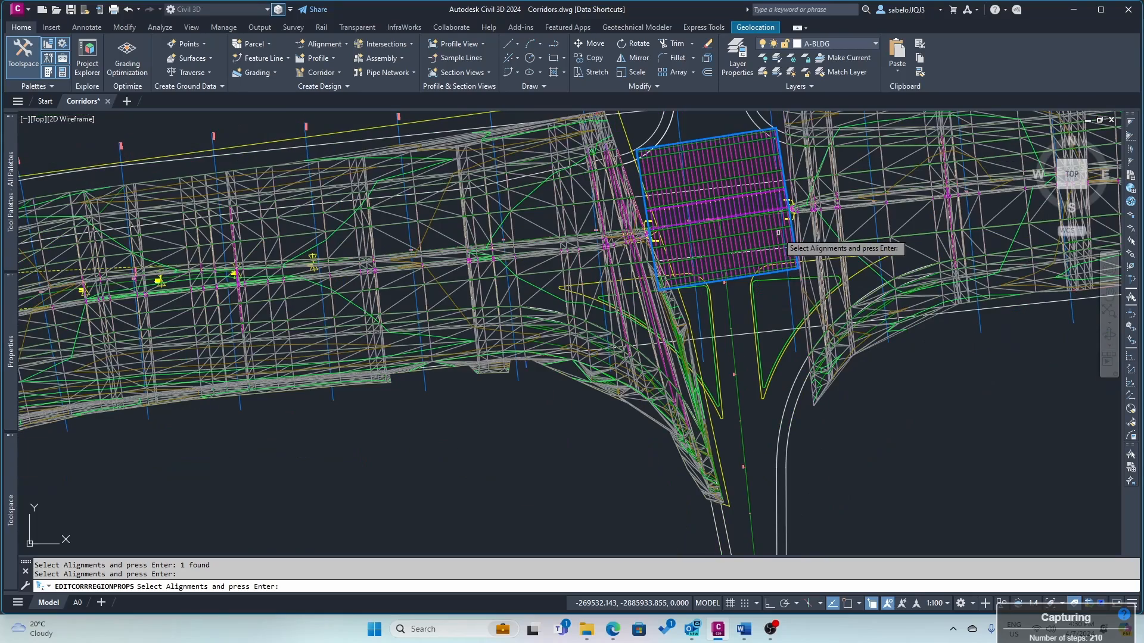
scroll(569, 312, "up", 4)
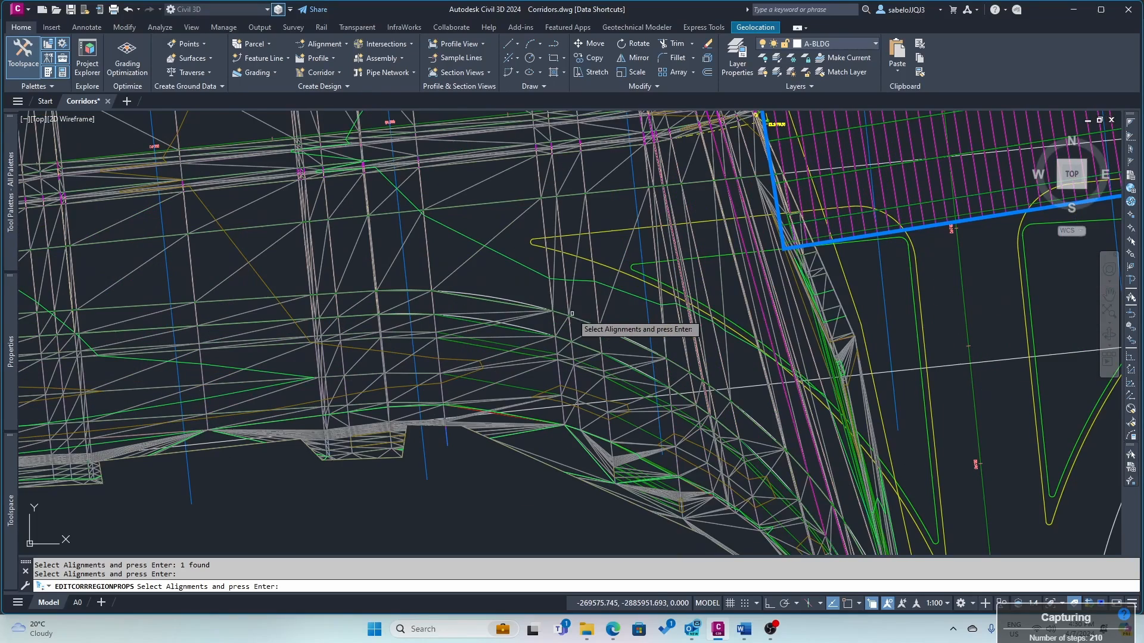
left_click(503, 294)
scroll(503, 294, "down", 1)
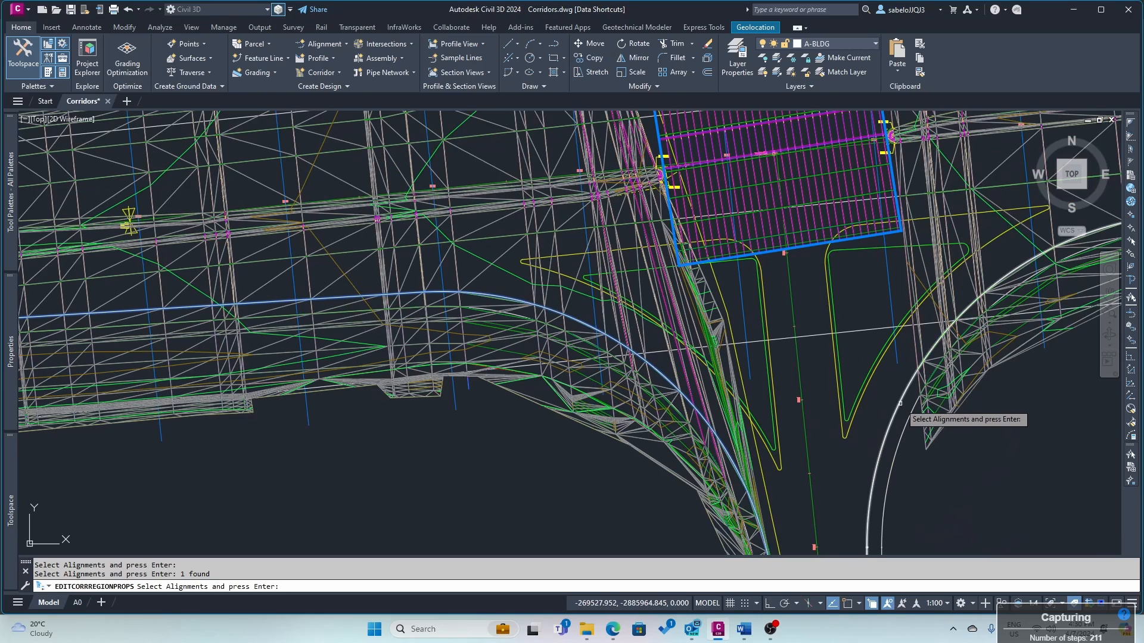
left_click(899, 402)
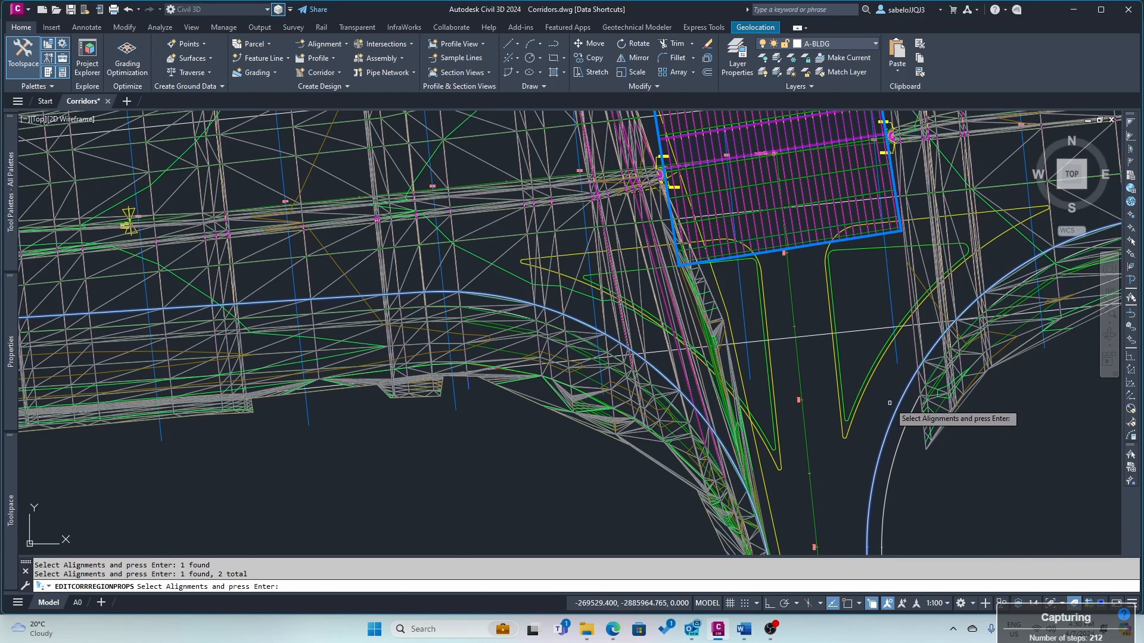
key("Return")
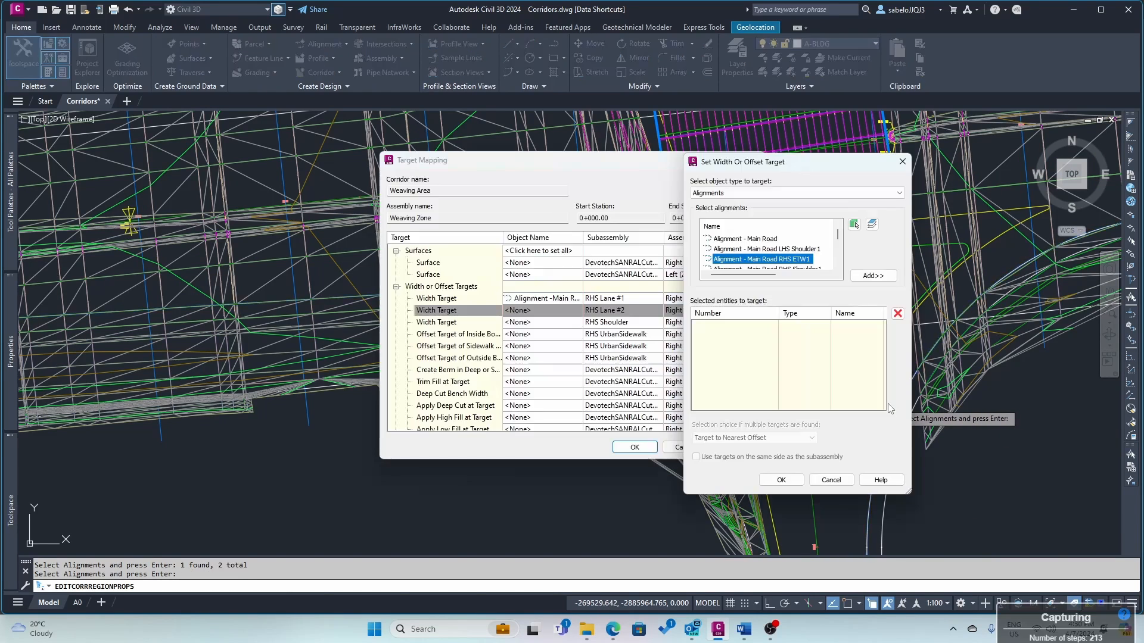
left_click(871, 278)
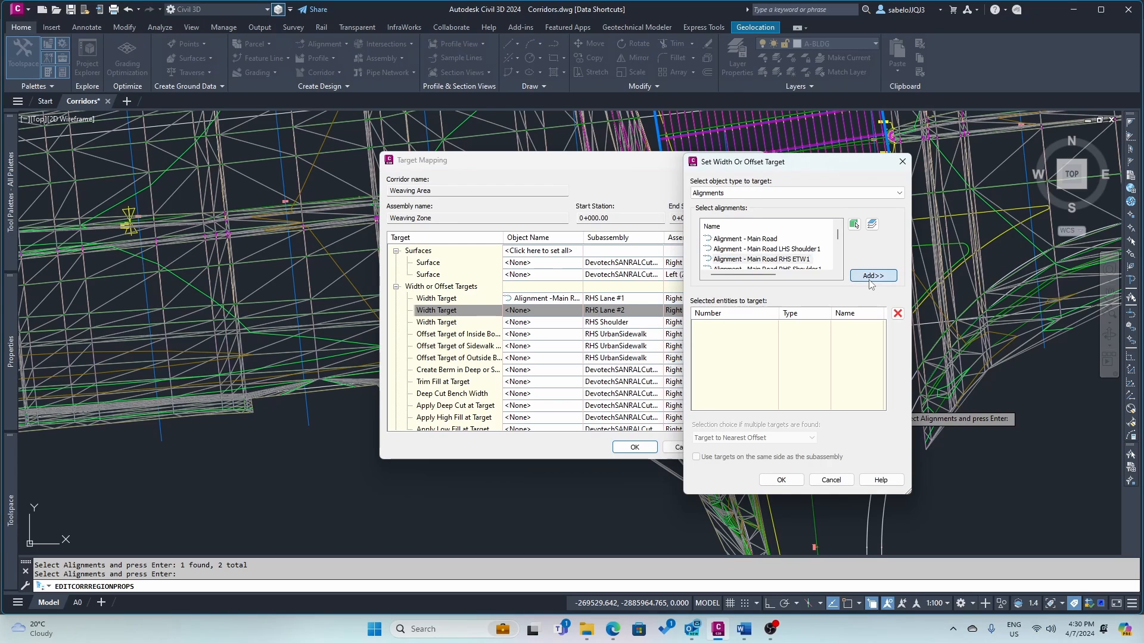
- Add the MR-RHS LC feature line crossing the side road as a further RHS Lane #2 width target and accept the targets
left_click(900, 195)
left_click(798, 212)
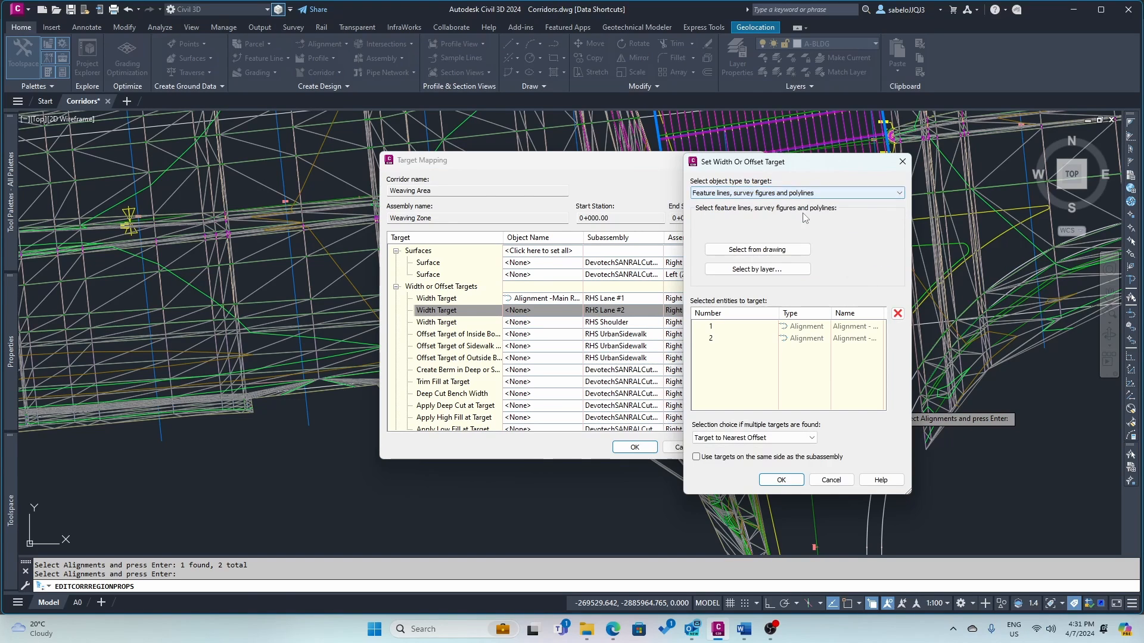
left_click(757, 250)
scroll(778, 287, "down", 3)
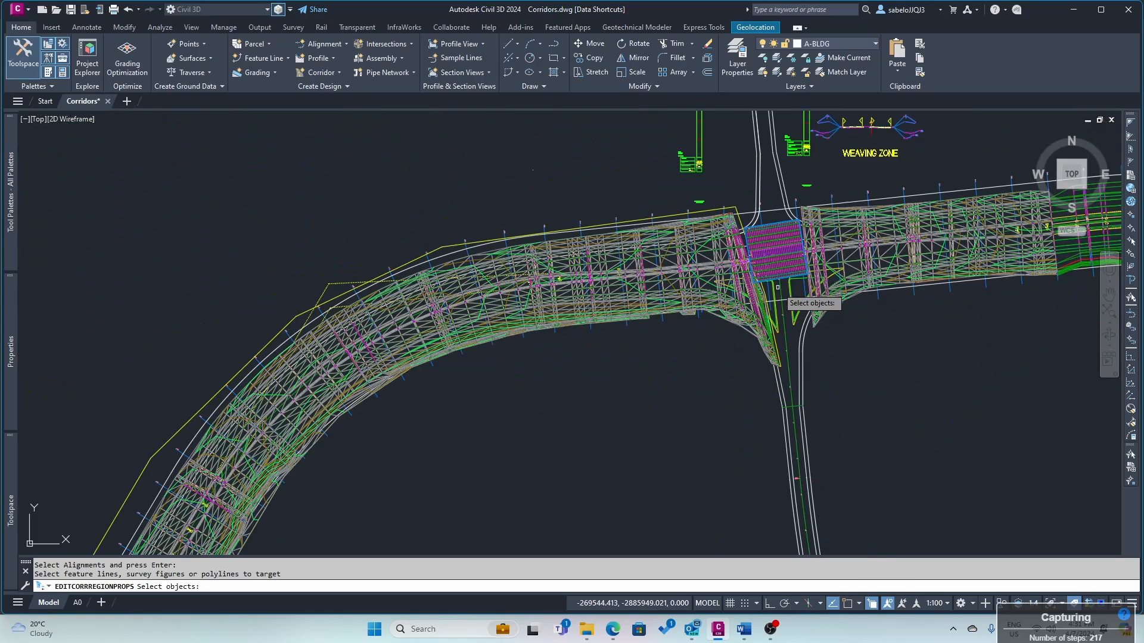
scroll(802, 408, "up", 4)
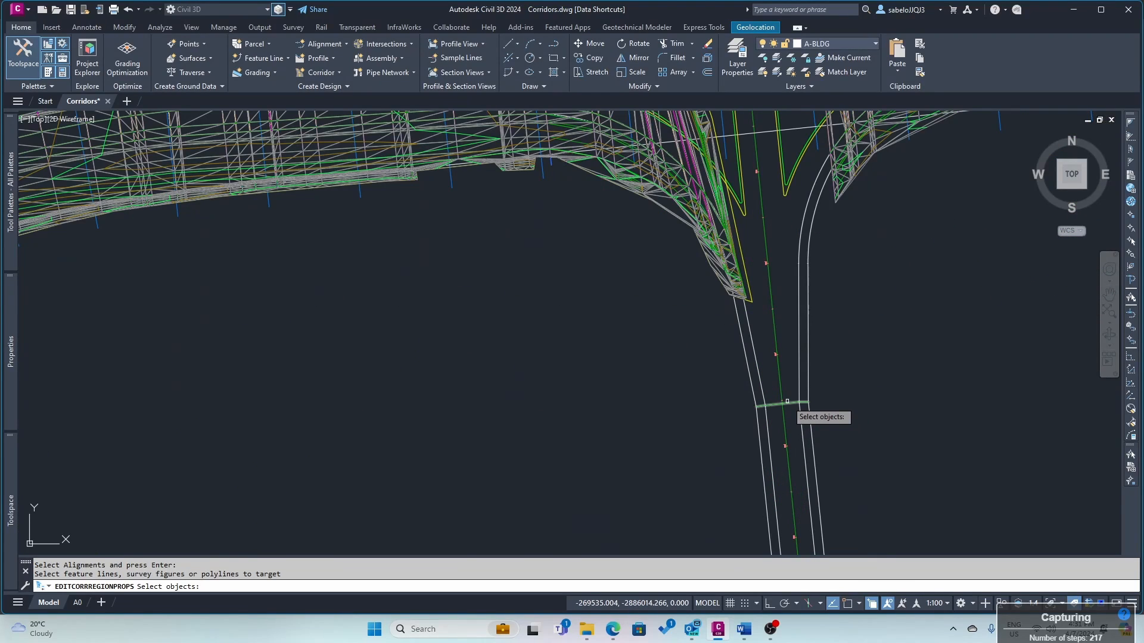
left_click(787, 403)
key("Return")
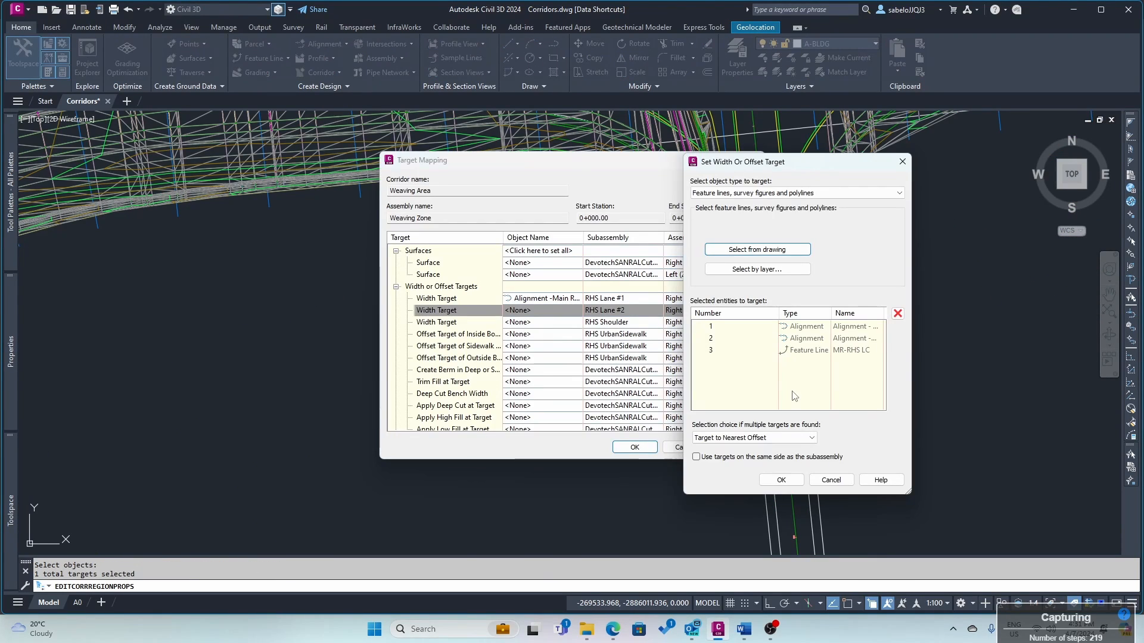
left_click(782, 480)
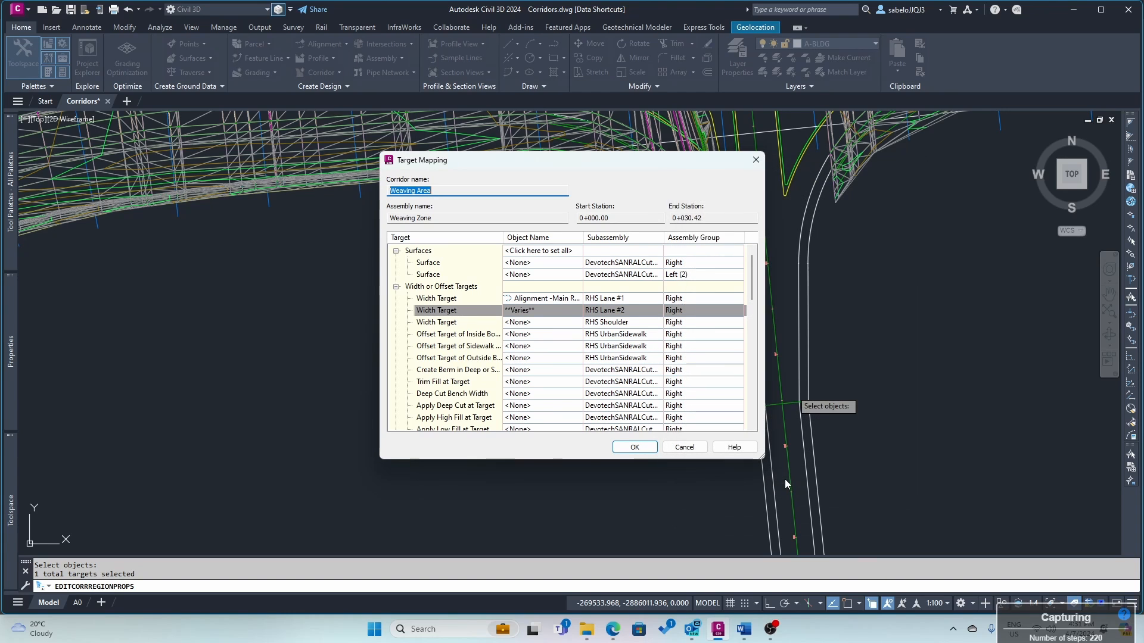
- Set the RHS Shoulder width target to the two outer edge alignments on either side of the side road
left_click(533, 325)
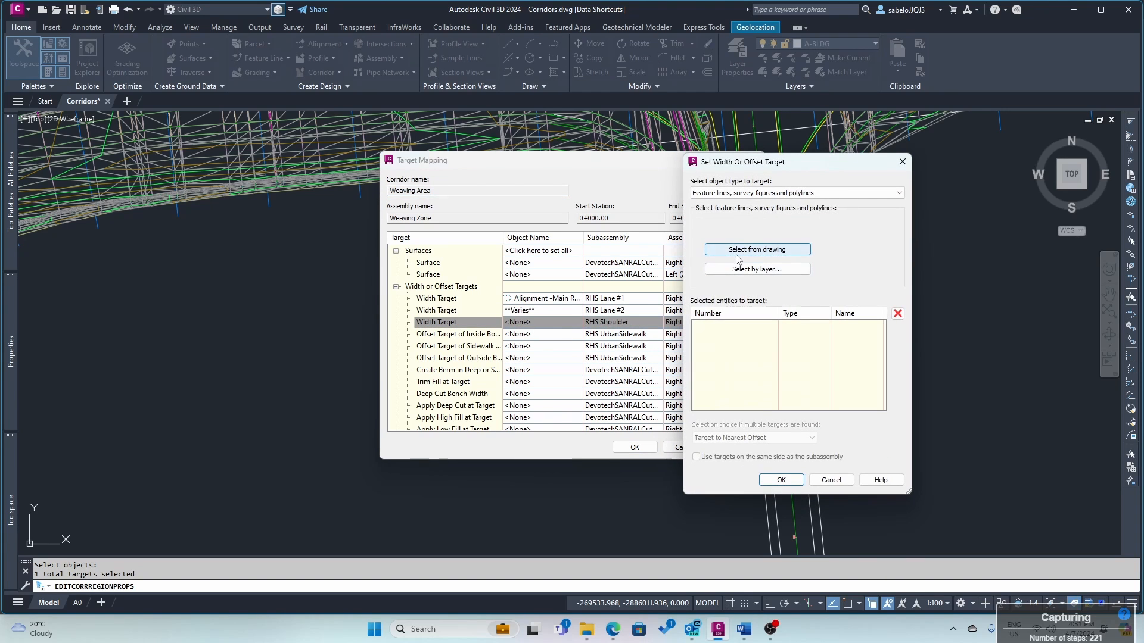
left_click(897, 194)
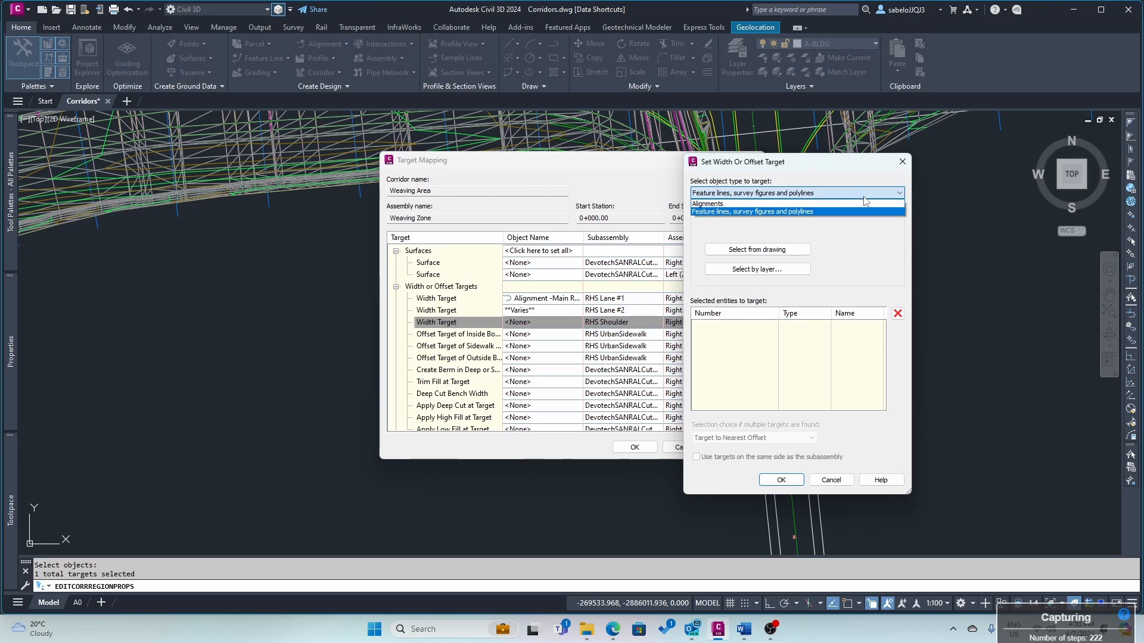
left_click(811, 204)
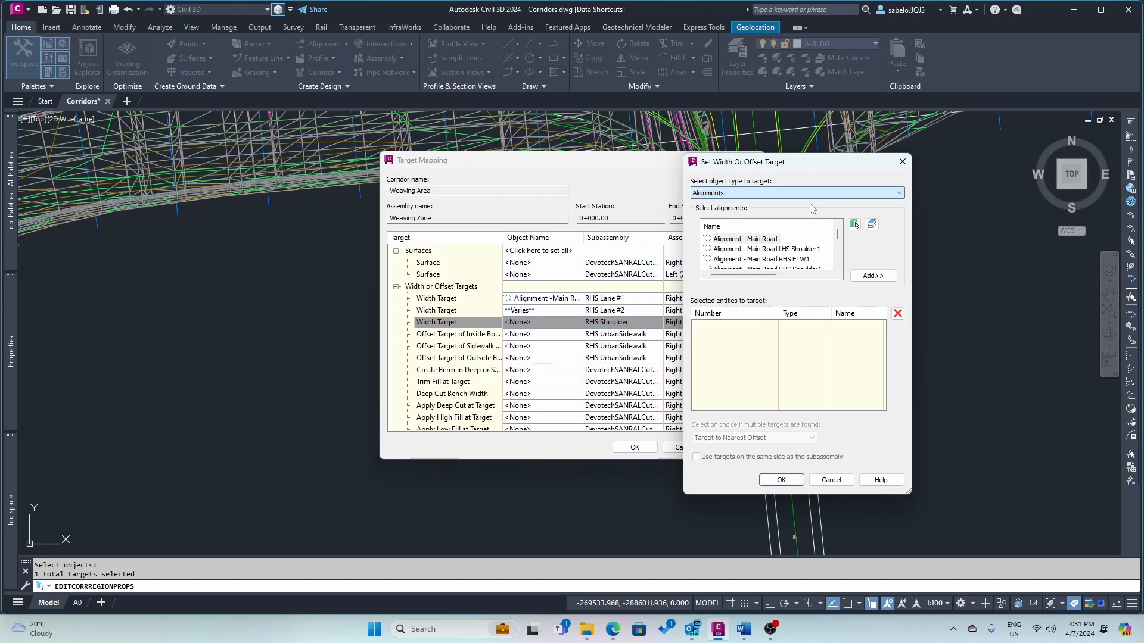
left_click(853, 226)
scroll(728, 253, "down", 3)
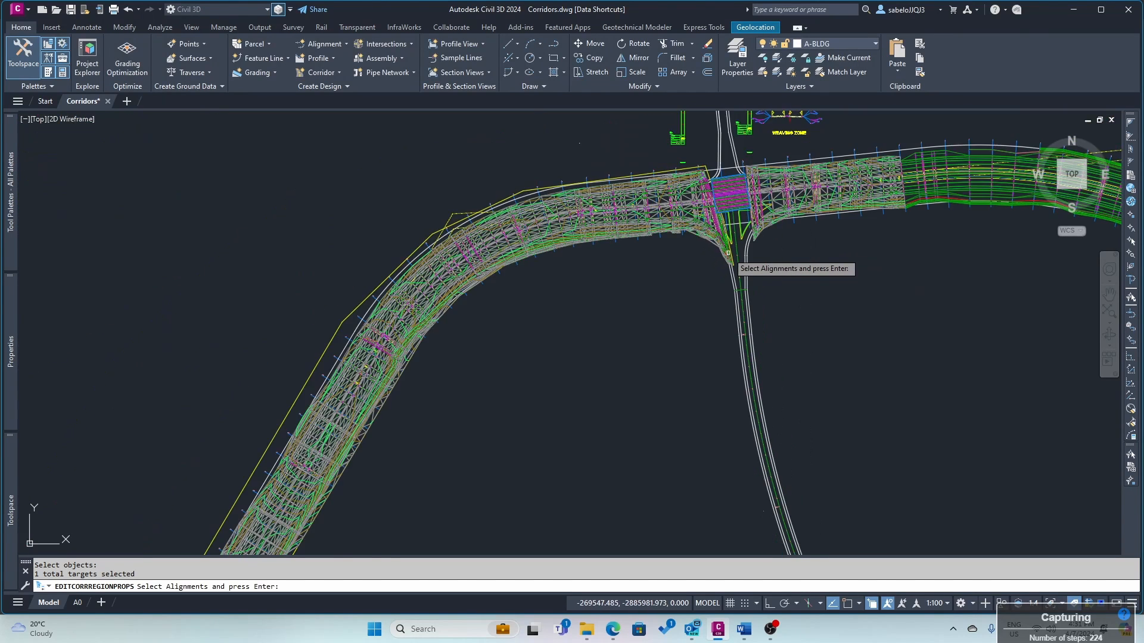
scroll(728, 254, "down", 3)
scroll(722, 165, "up", 3)
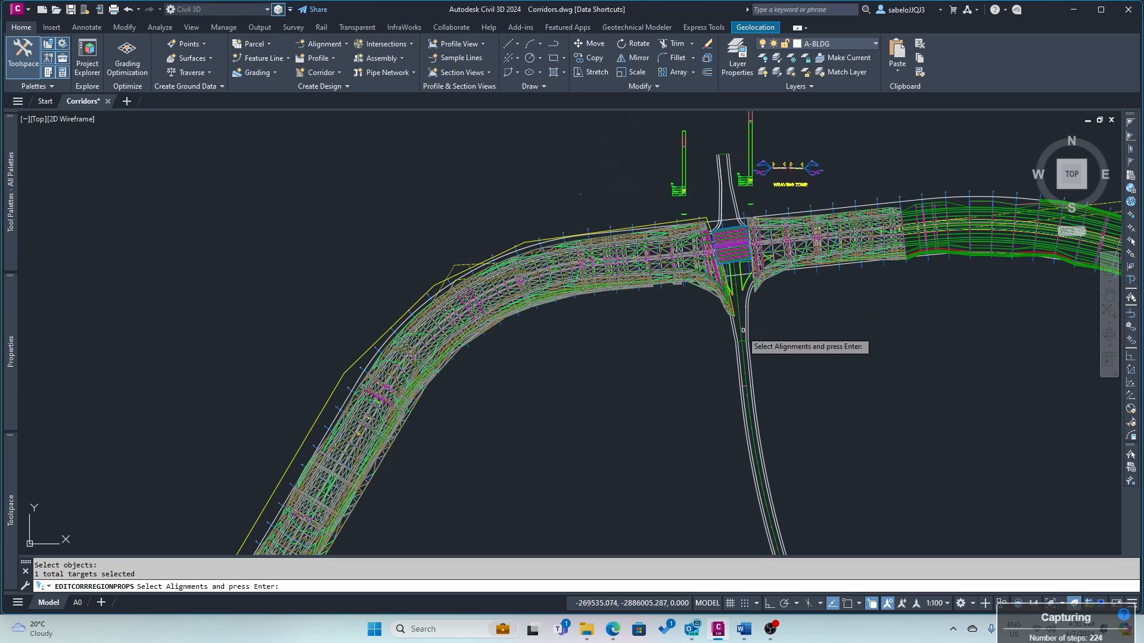
scroll(743, 330, "up", 4)
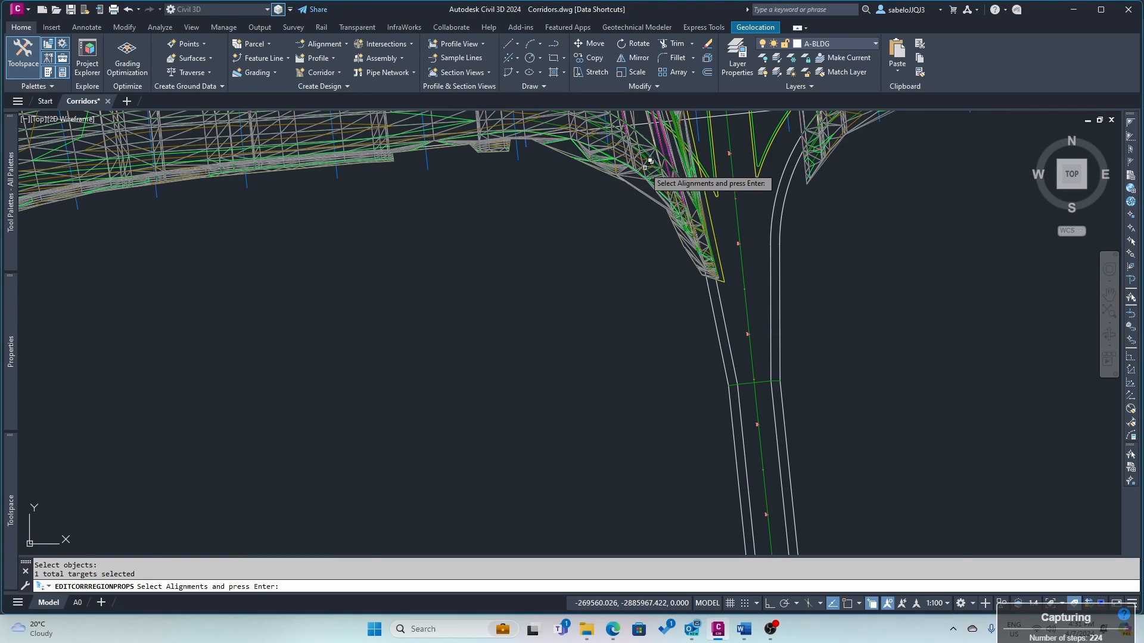
scroll(649, 162, "up", 8)
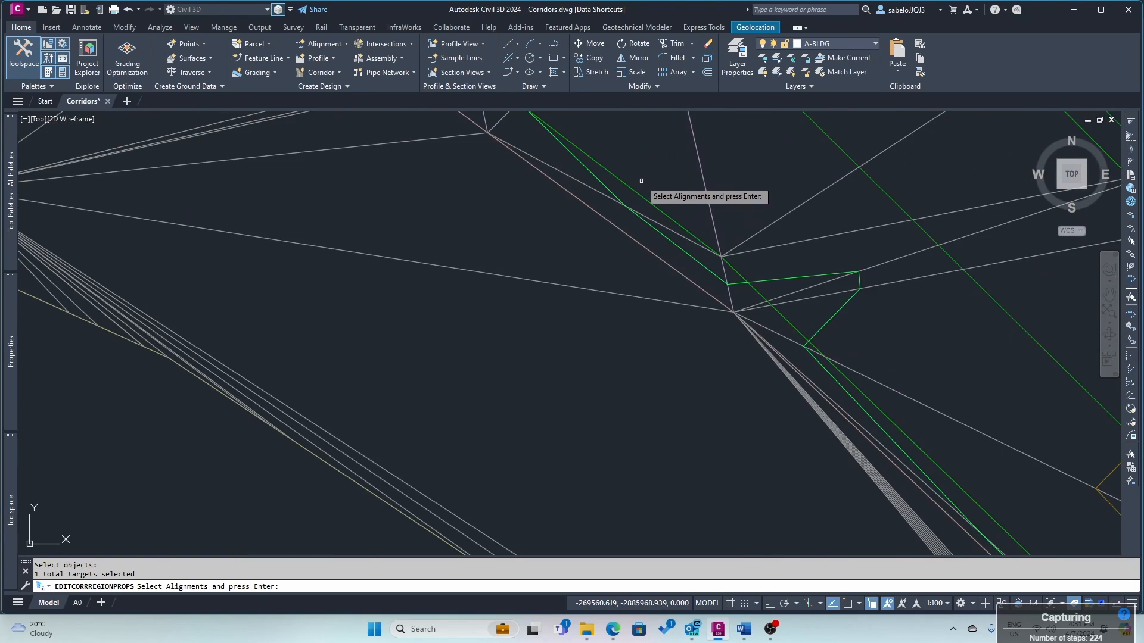
scroll(641, 181, "down", 6)
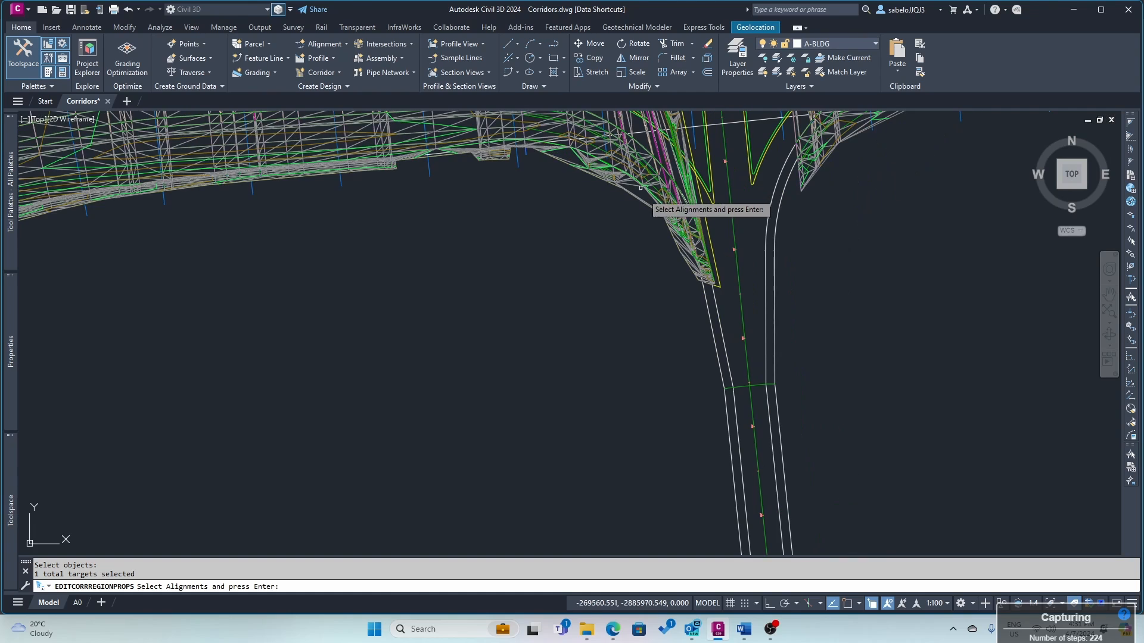
left_click(707, 310)
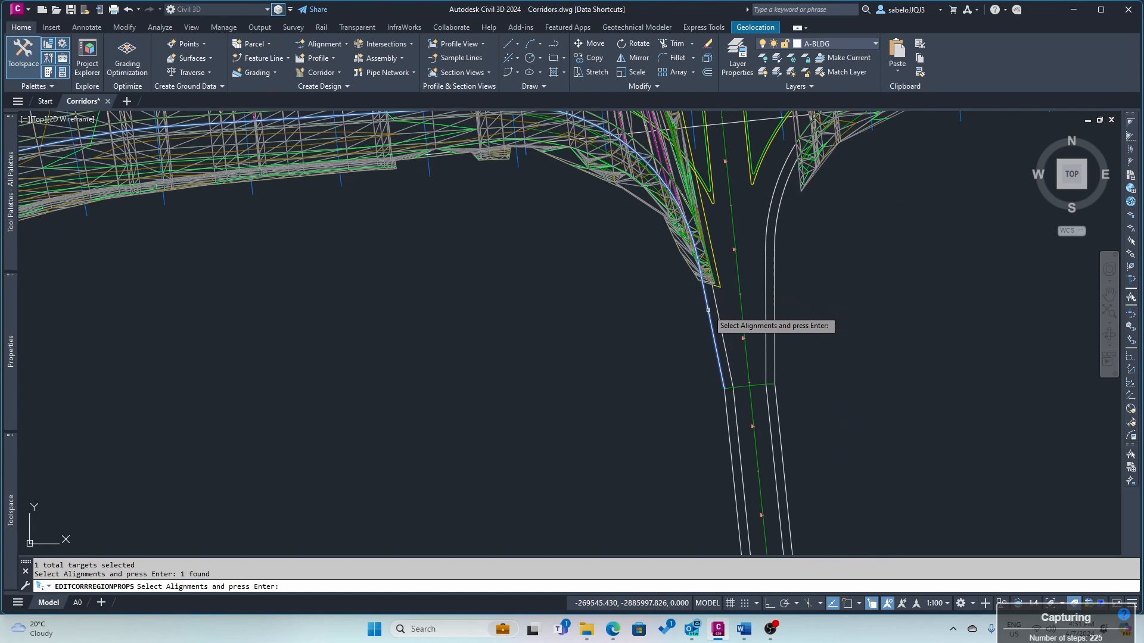
left_click(774, 294)
key("Return")
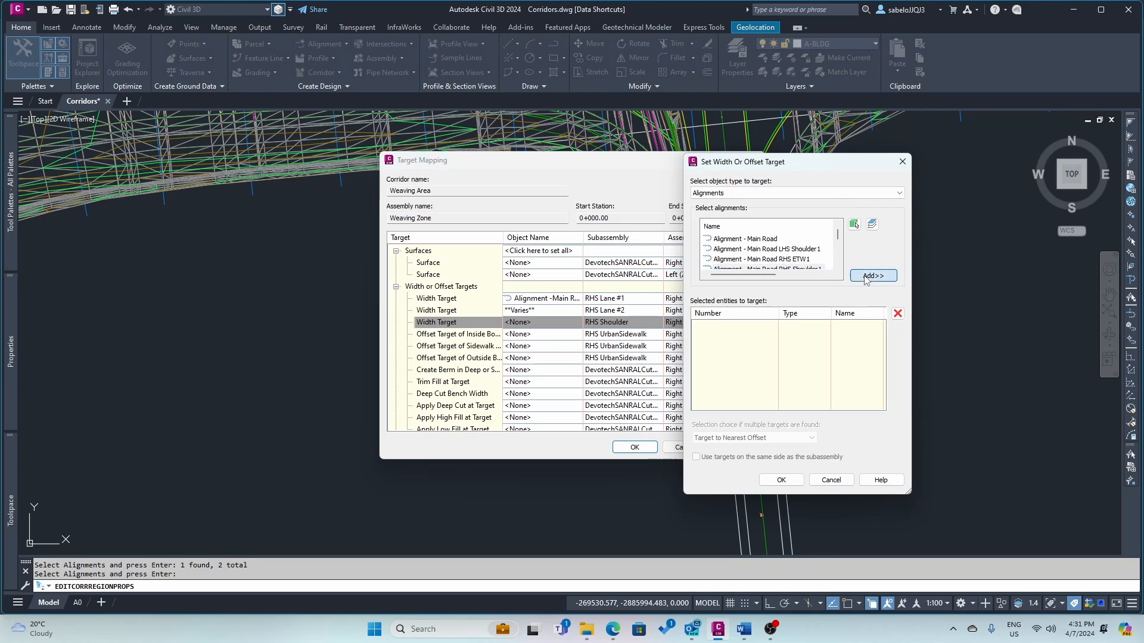
left_click(792, 476)
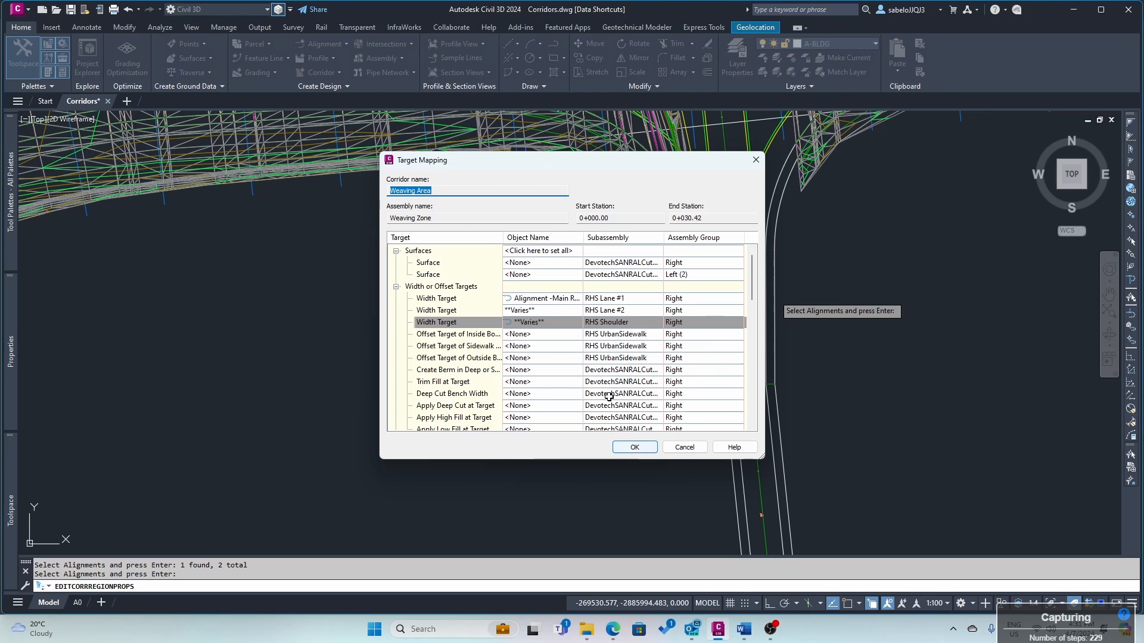
- Check the outside elevation target of RHS Lane #1 without assigning an object and accept the region's target mapping
scroll(582, 352, "down", 1)
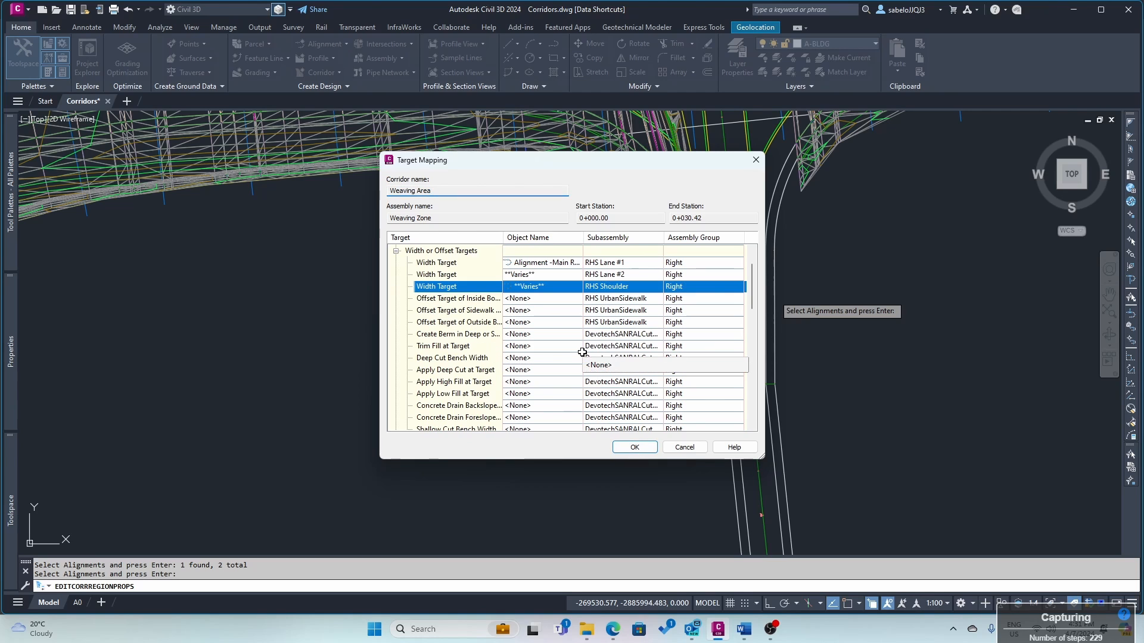
scroll(582, 352, "down", 3)
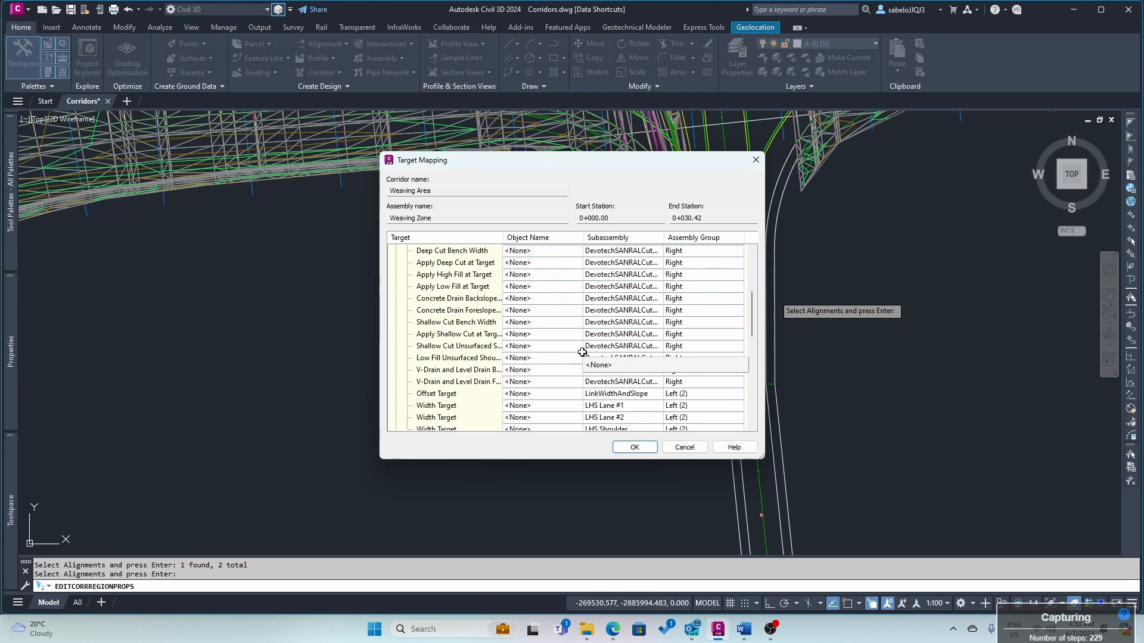
scroll(582, 352, "down", 9)
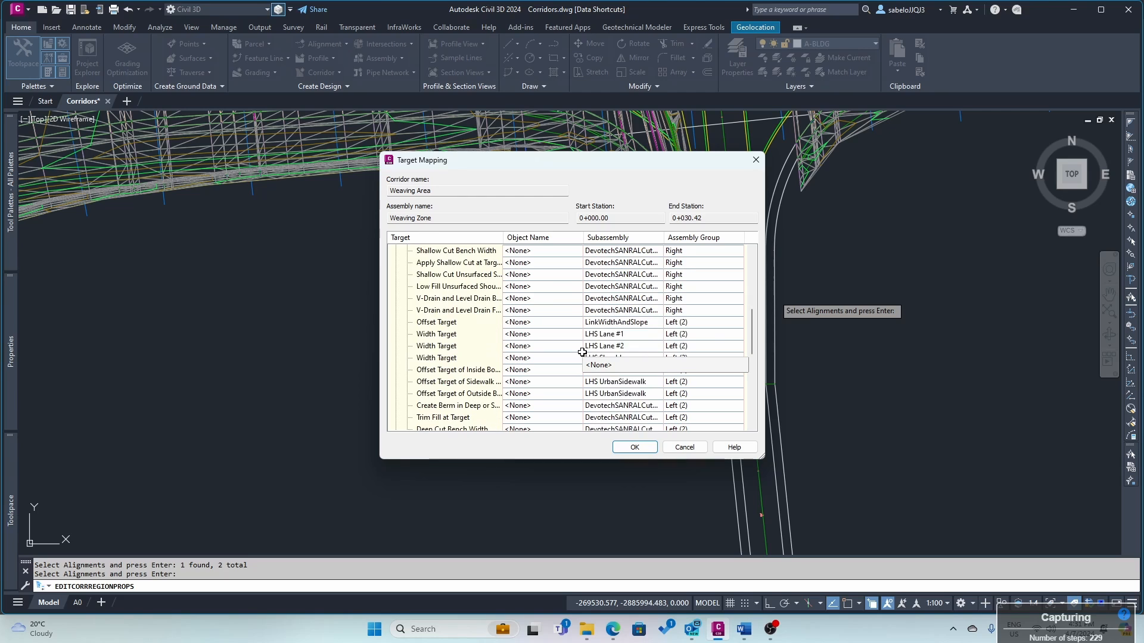
scroll(582, 353, "down", 1)
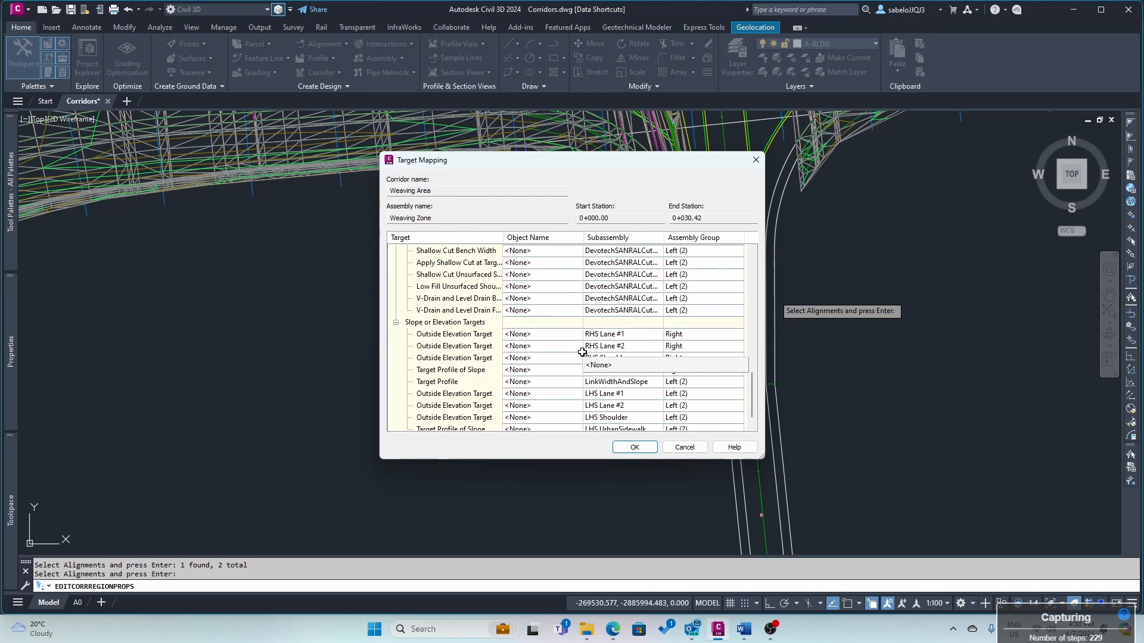
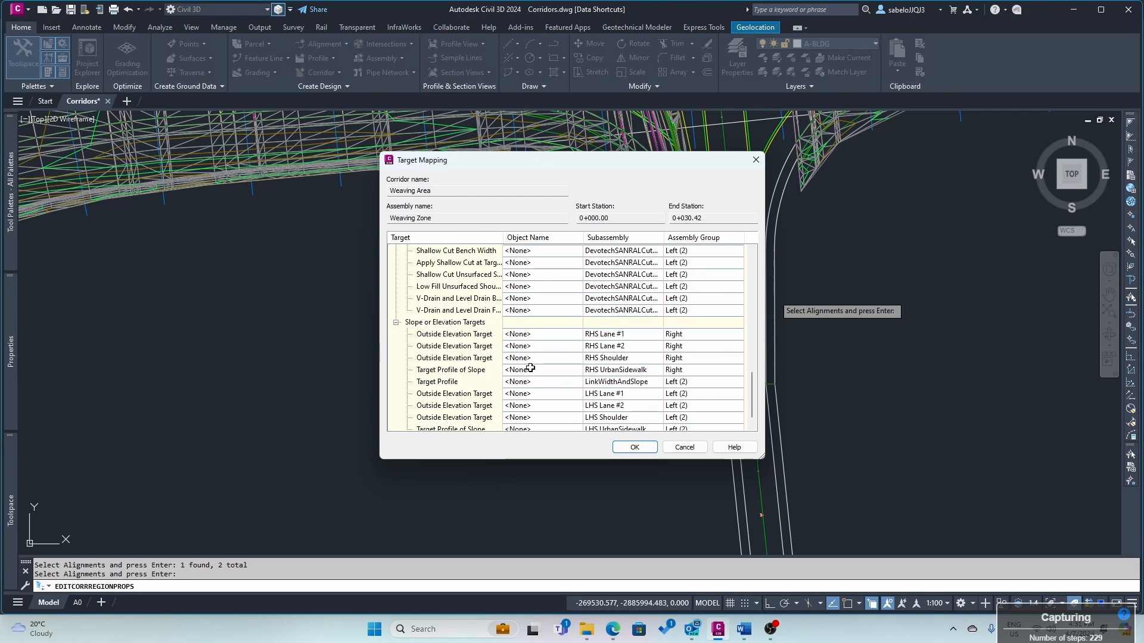
left_click(522, 336)
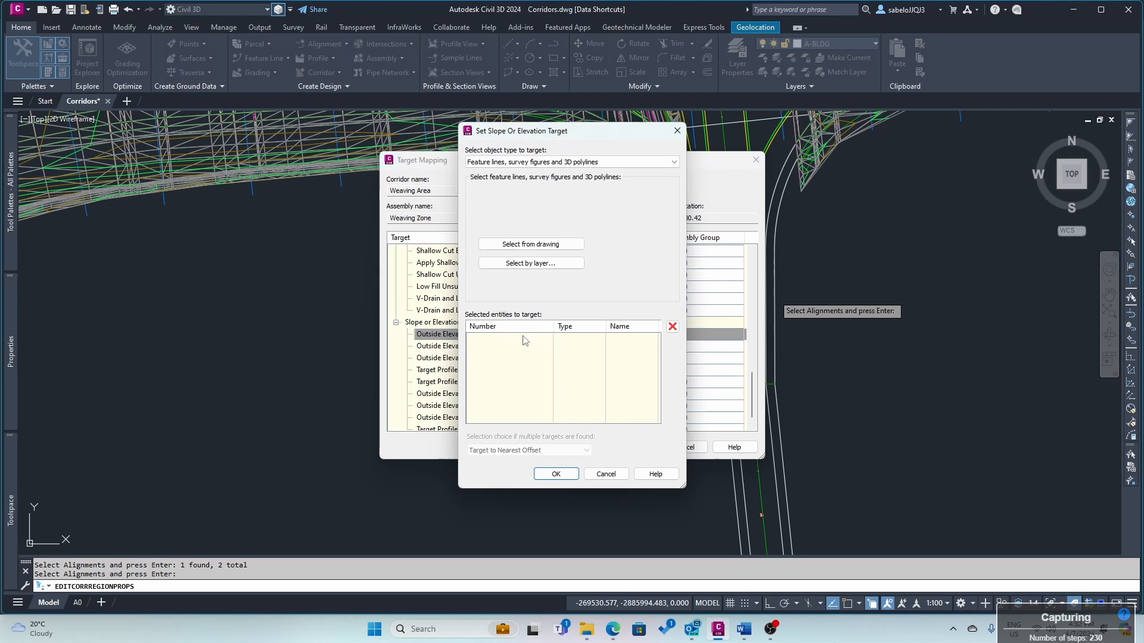
left_click(556, 473)
left_click(625, 450)
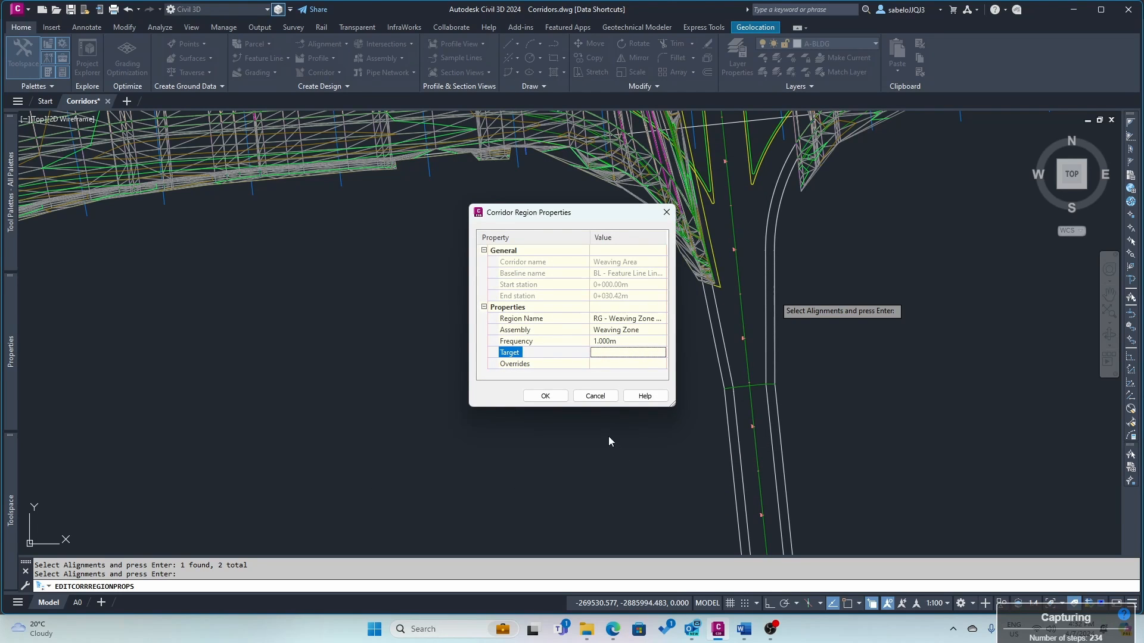
- Set the left-side LinkWidthAndSlope offset target to the Feature Line Link feature line crossing the middle of the weaving area
left_click(662, 354)
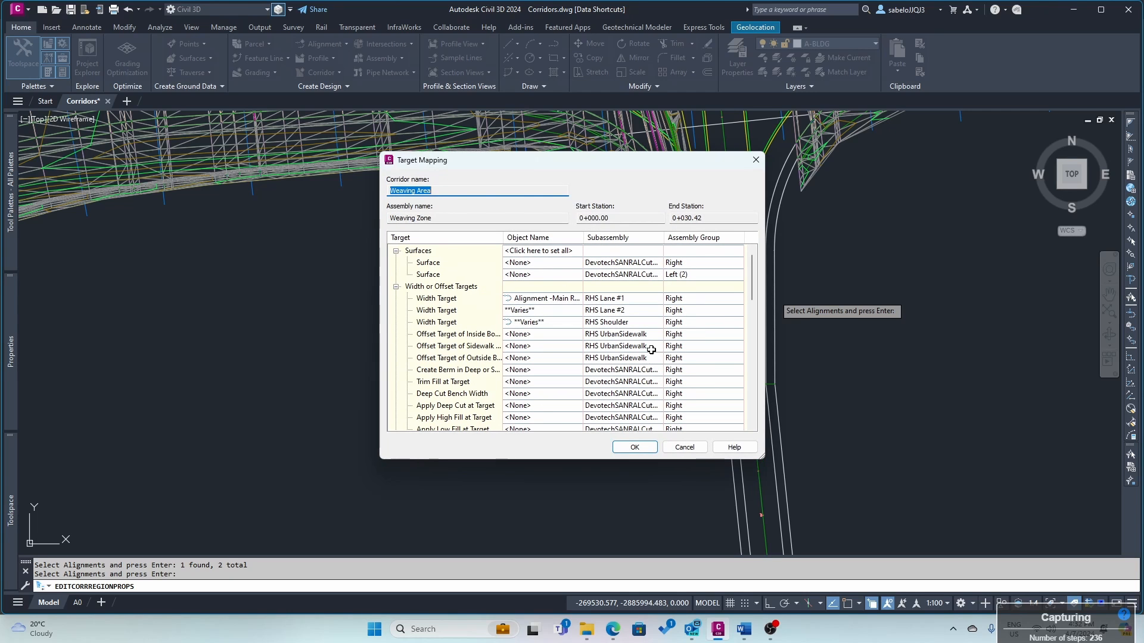
scroll(651, 349, "down", 2)
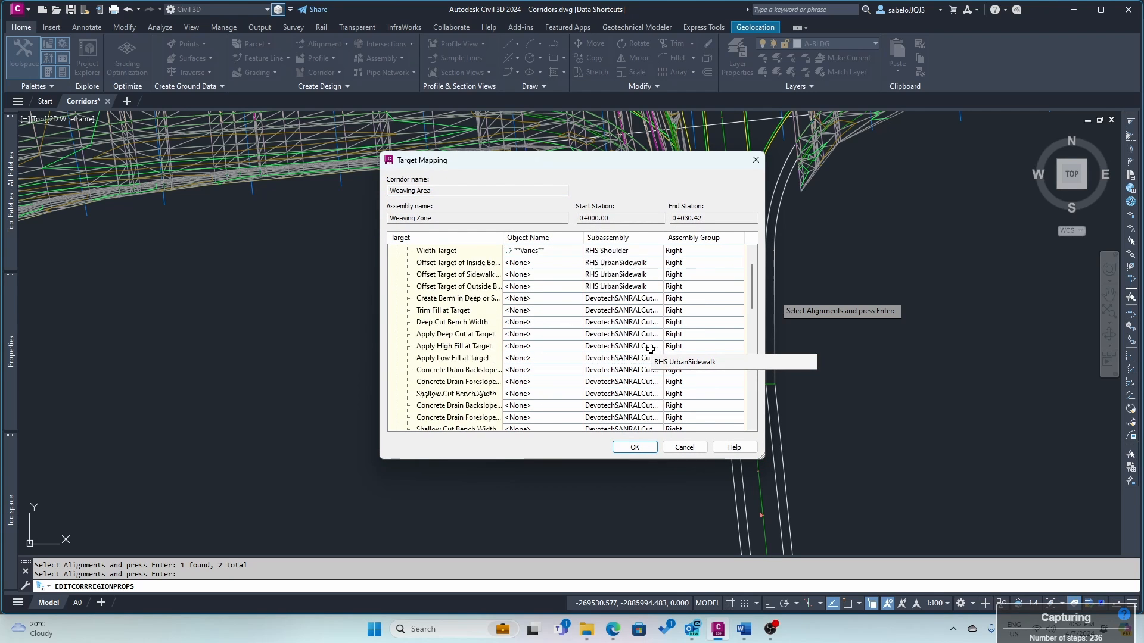
scroll(649, 350, "down", 5)
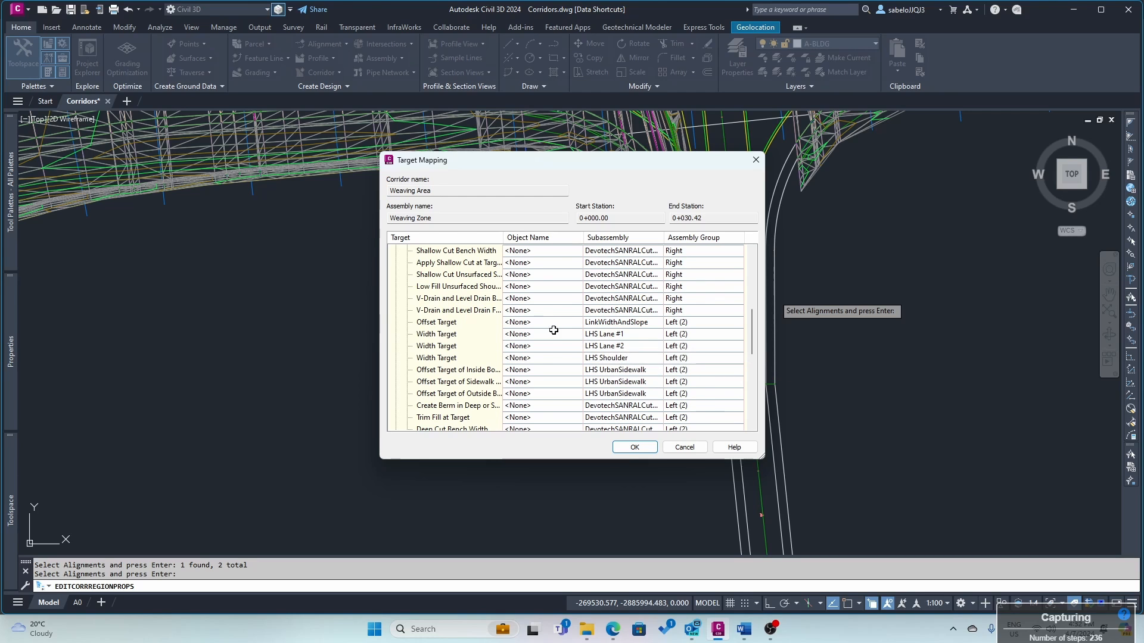
left_click(523, 322)
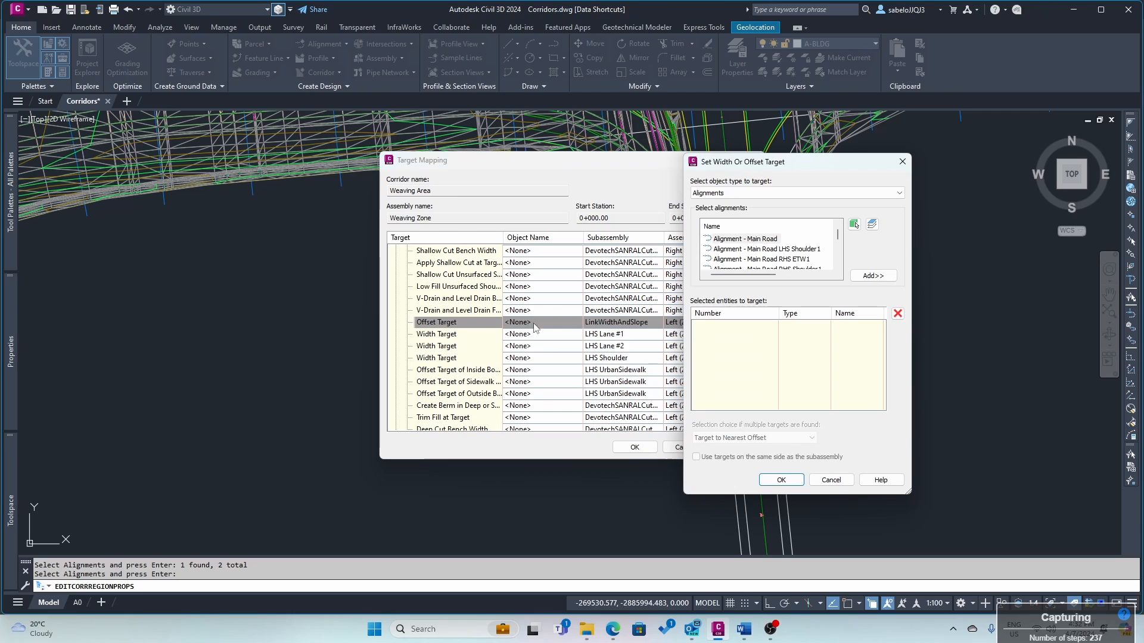
left_click(900, 193)
left_click(810, 212)
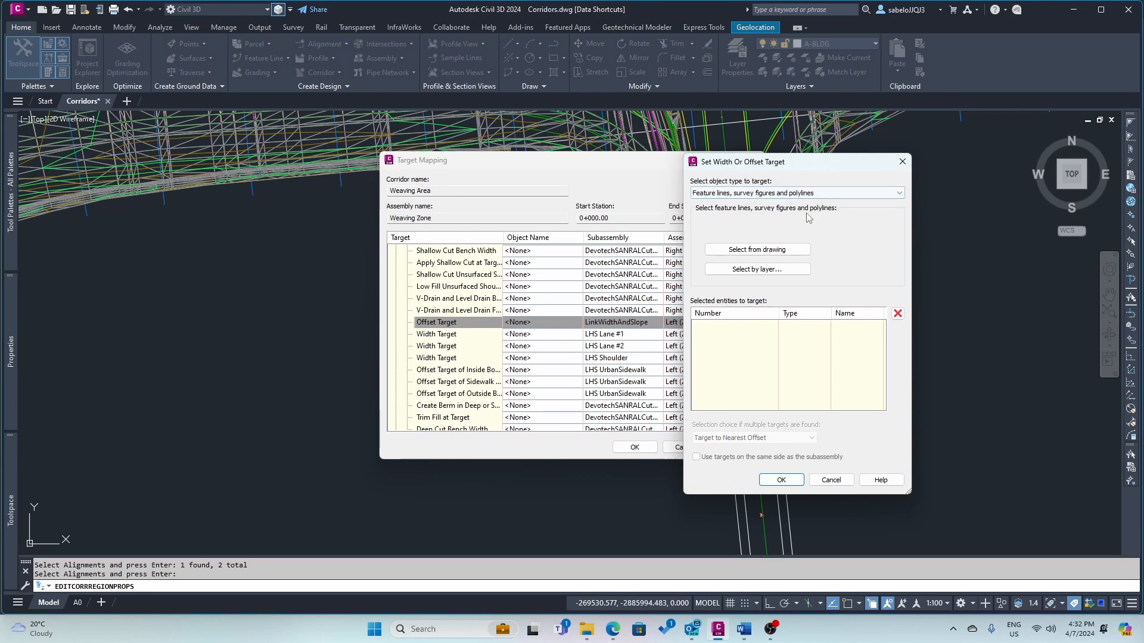
left_click(757, 249)
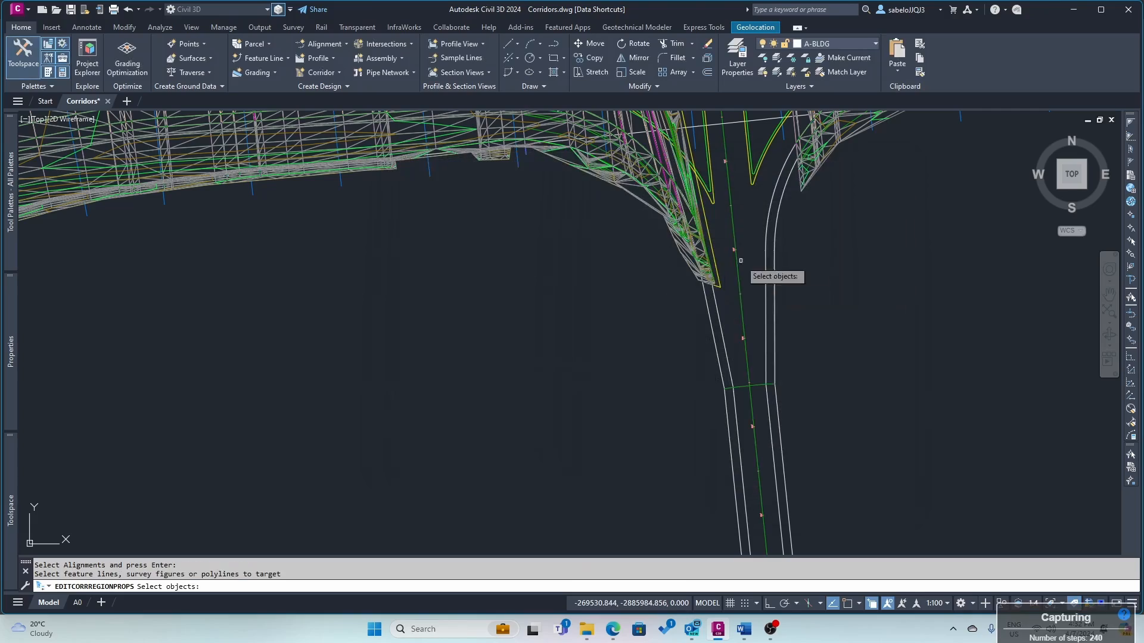
scroll(651, 276, "down", 2)
scroll(656, 171, "up", 4)
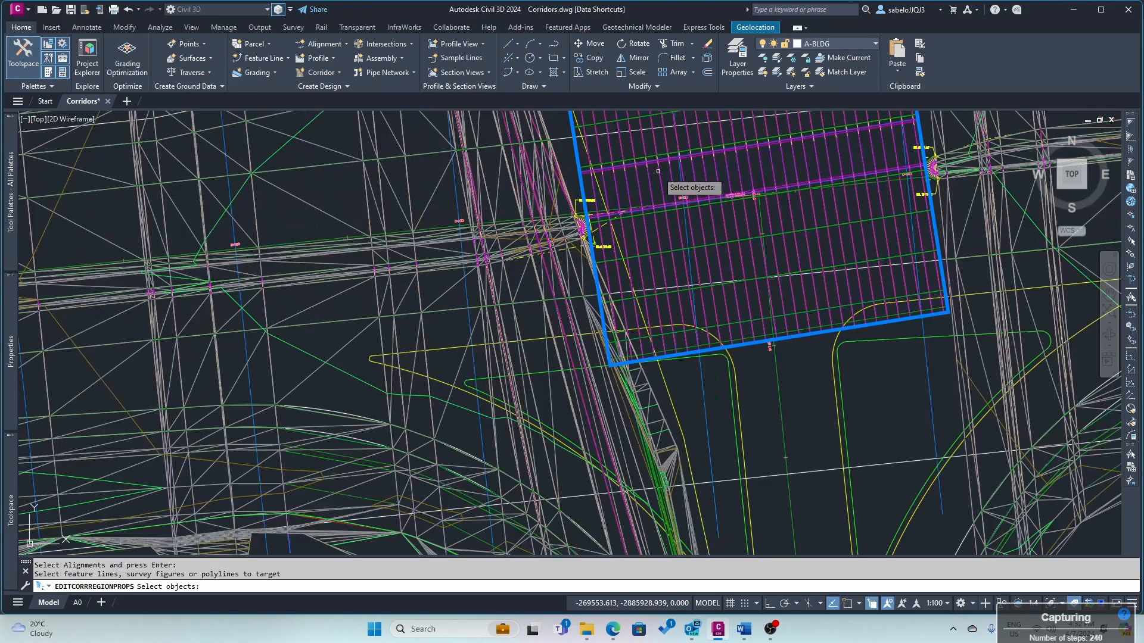
scroll(646, 200, "up", 2)
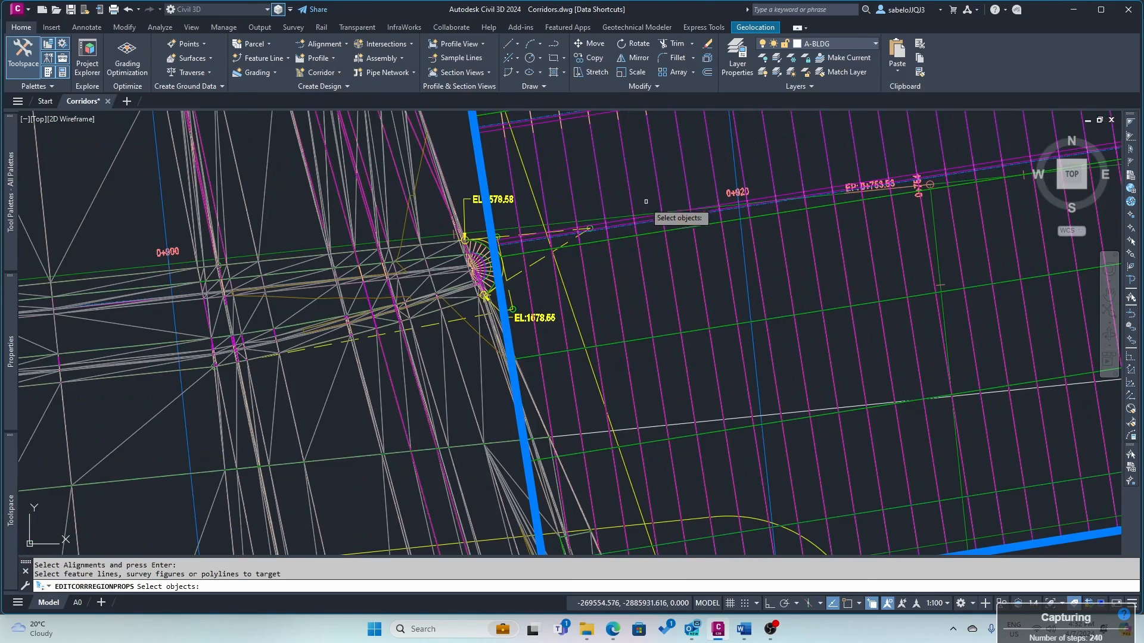
left_click(515, 255)
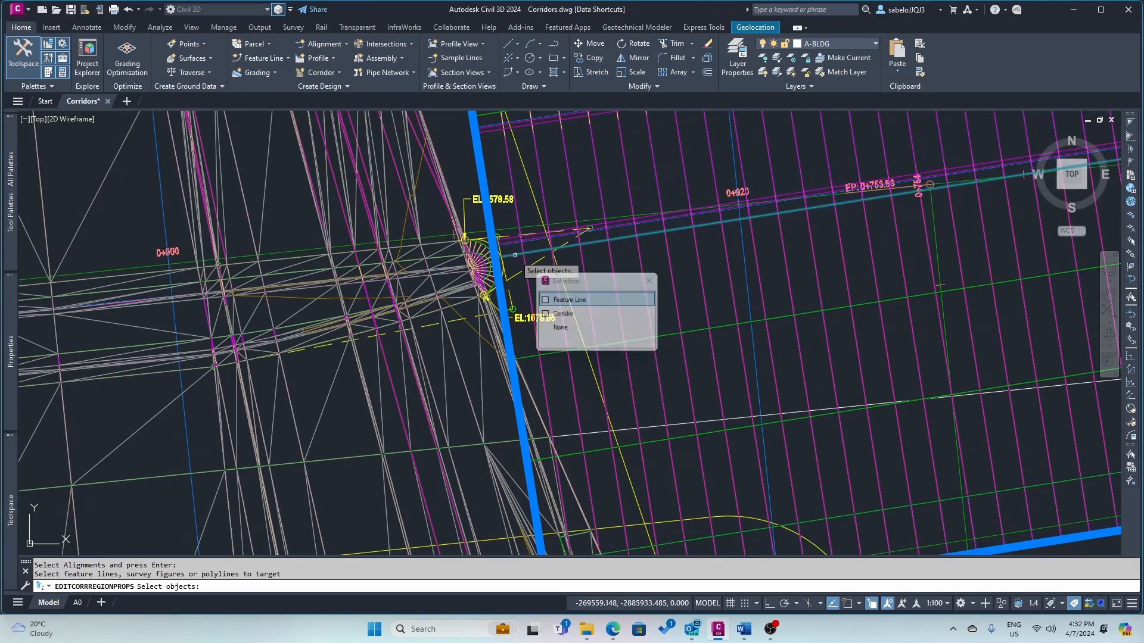
left_click(543, 300)
key("Return")
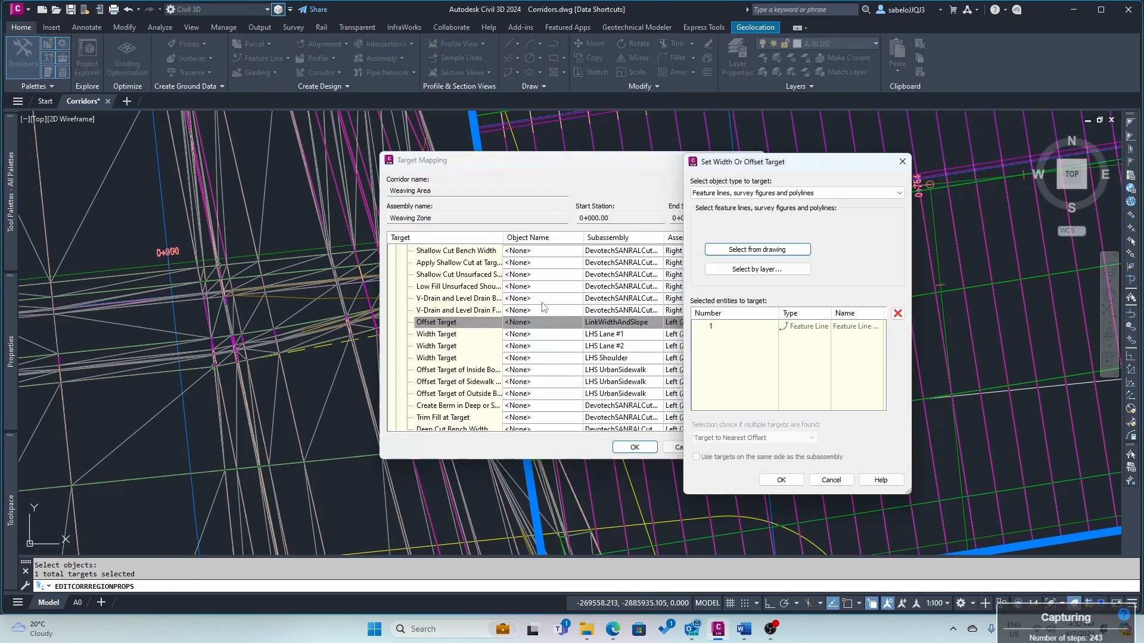
left_click(792, 480)
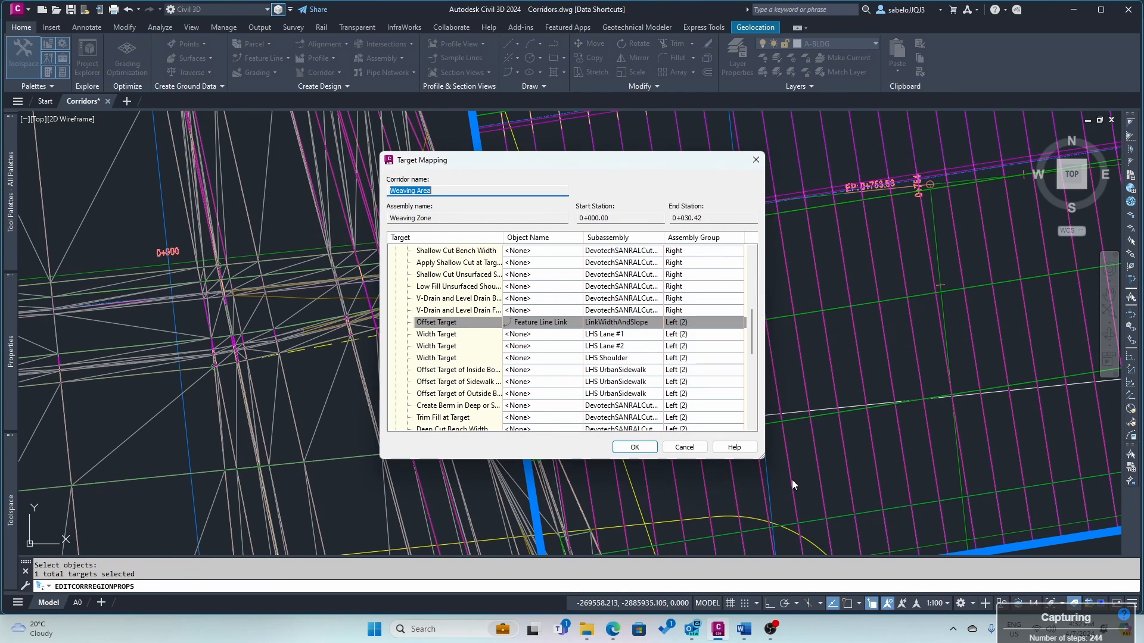
- Set the LHS Lane #1 width target to the same Feature Line Link feature line
left_click(526, 334)
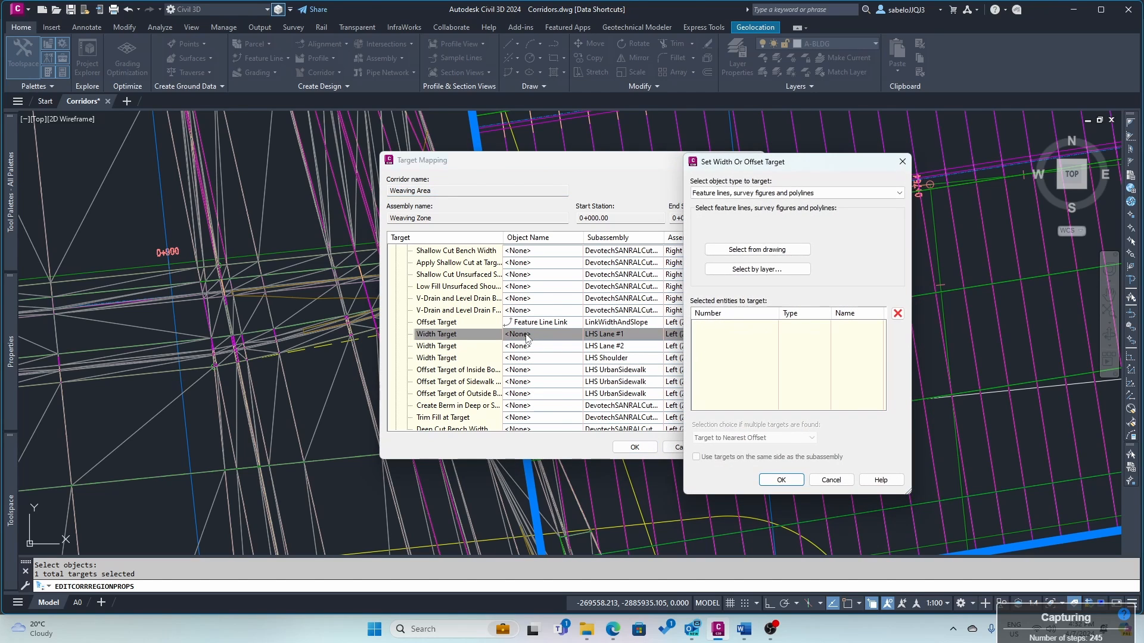
left_click(776, 250)
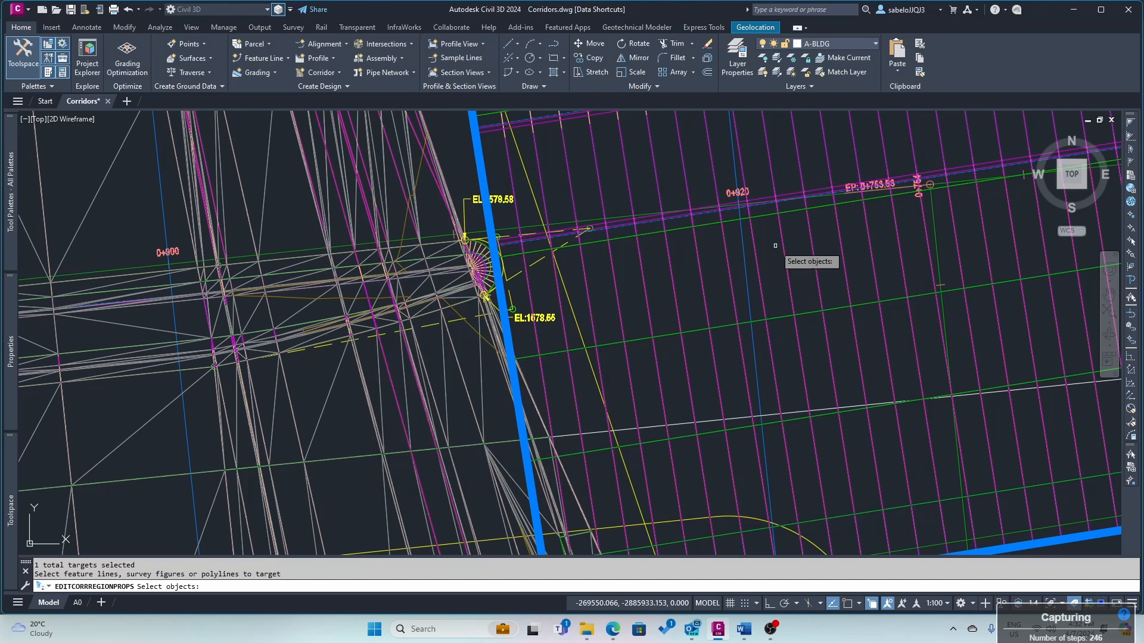
left_click(513, 255)
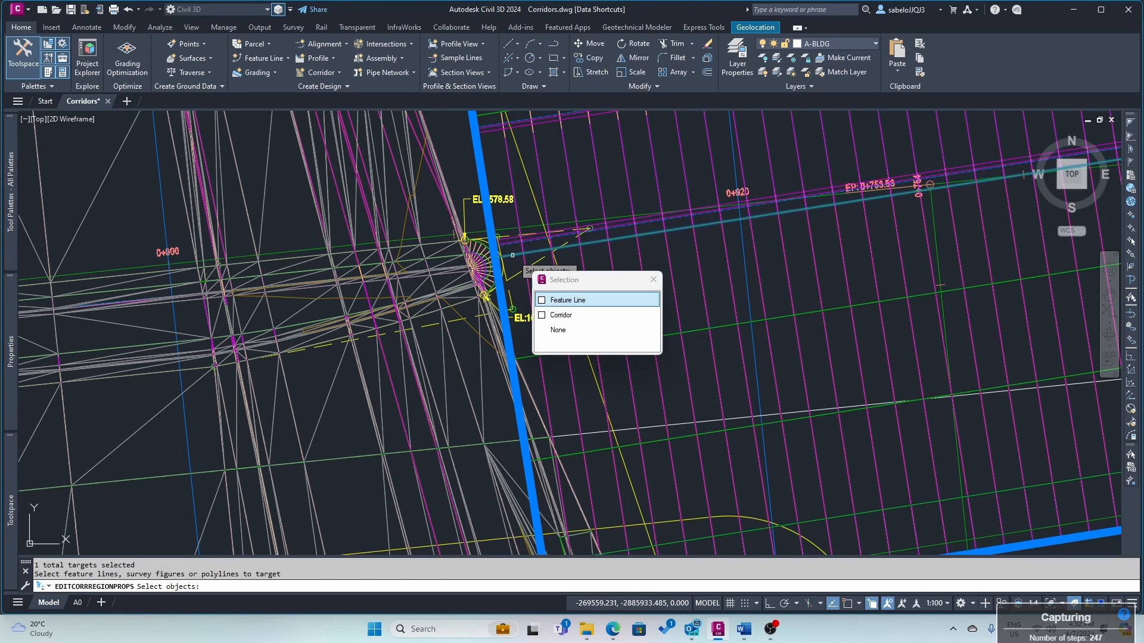
left_click(566, 299)
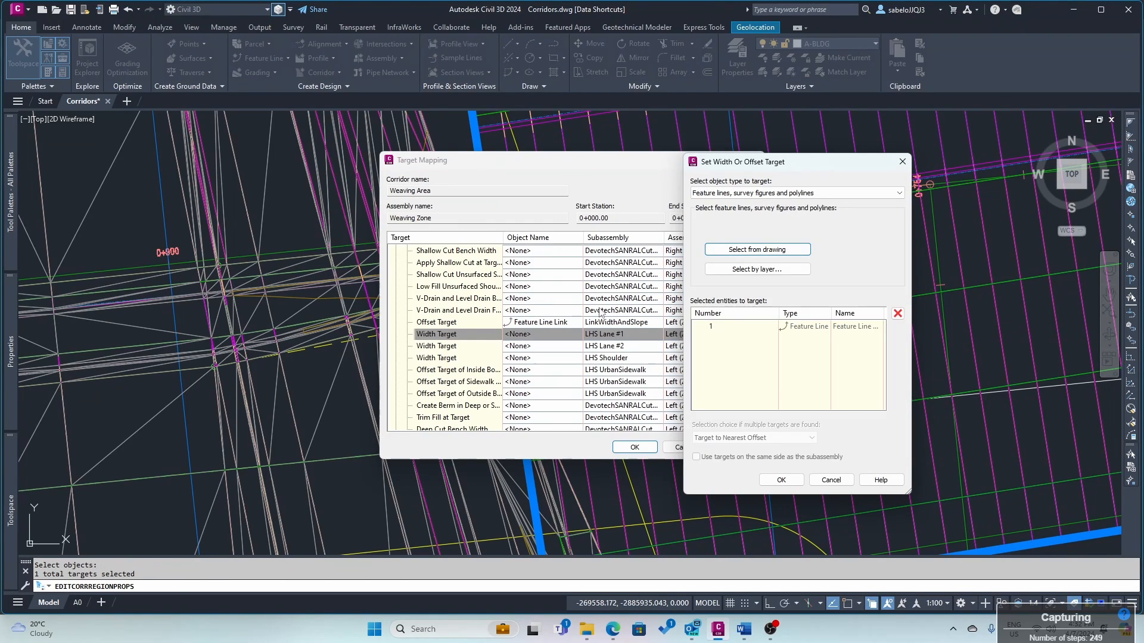
left_click(778, 480)
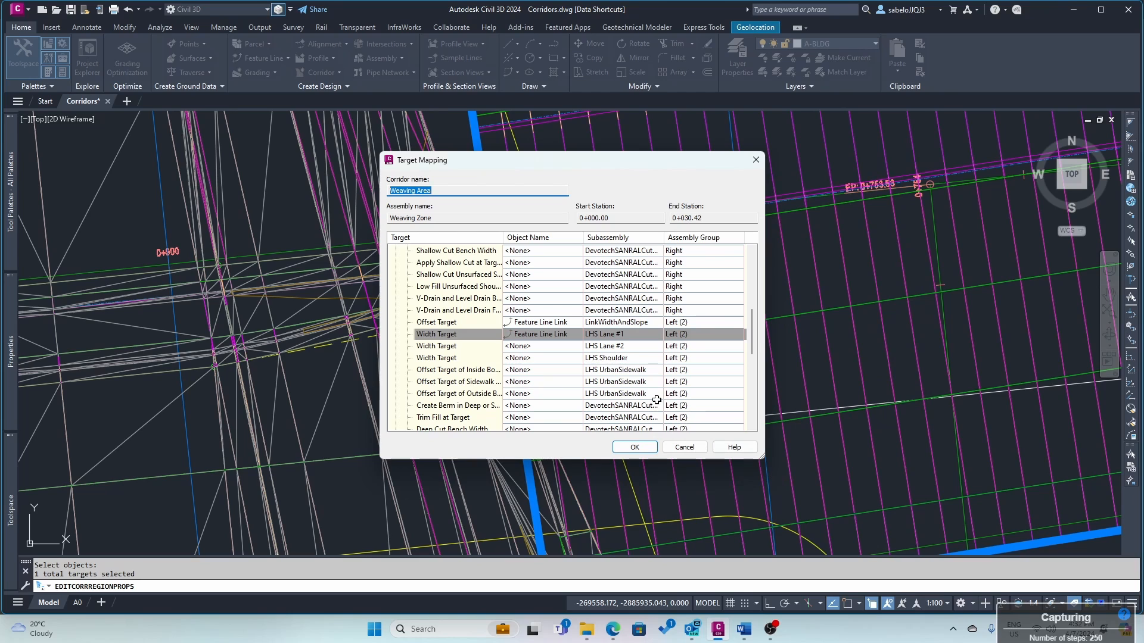
left_click(532, 346)
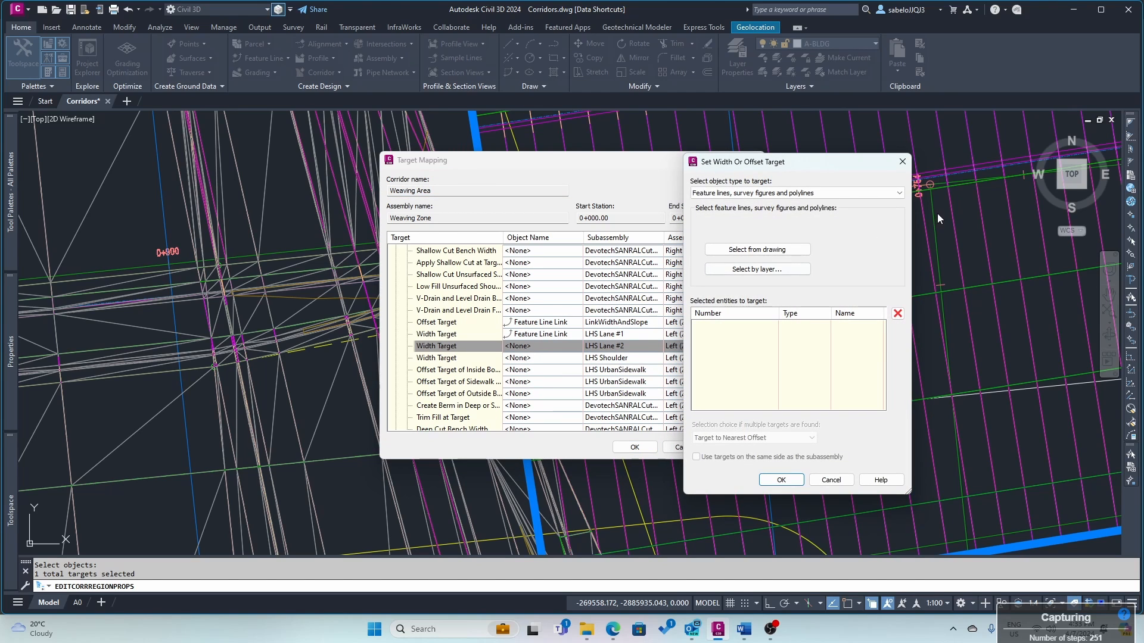
left_click(901, 194)
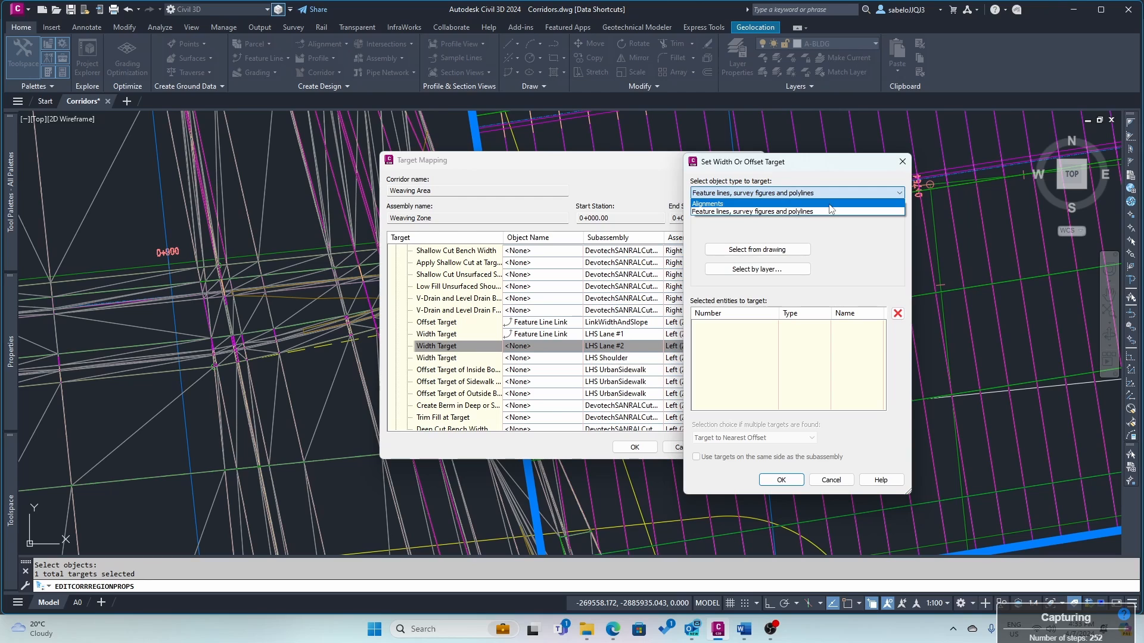
left_click(831, 205)
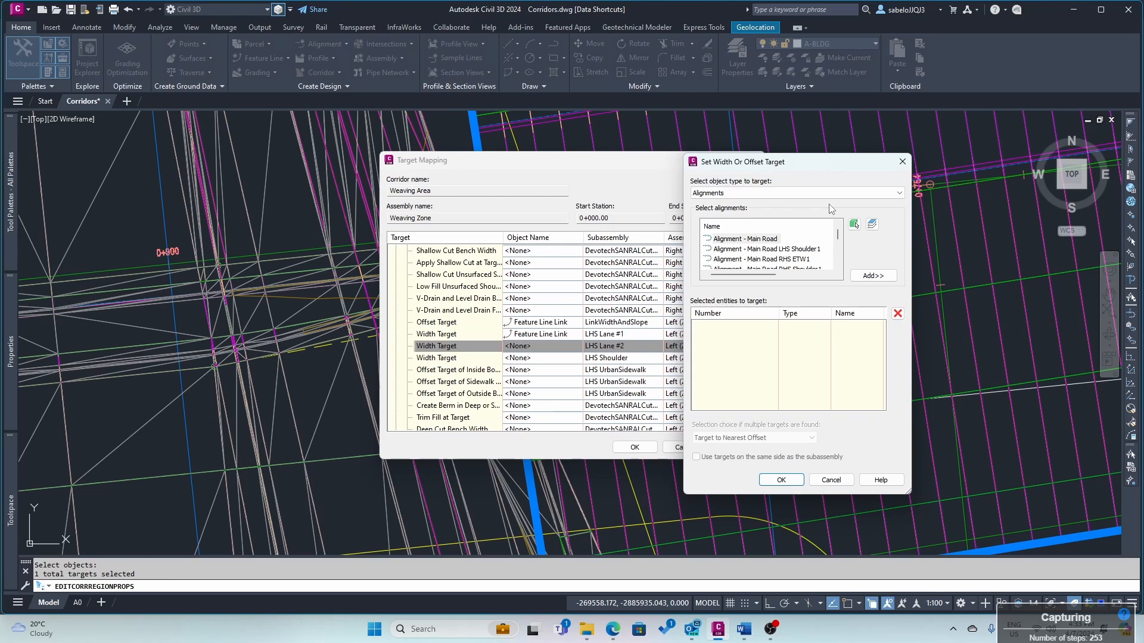
left_click(854, 224)
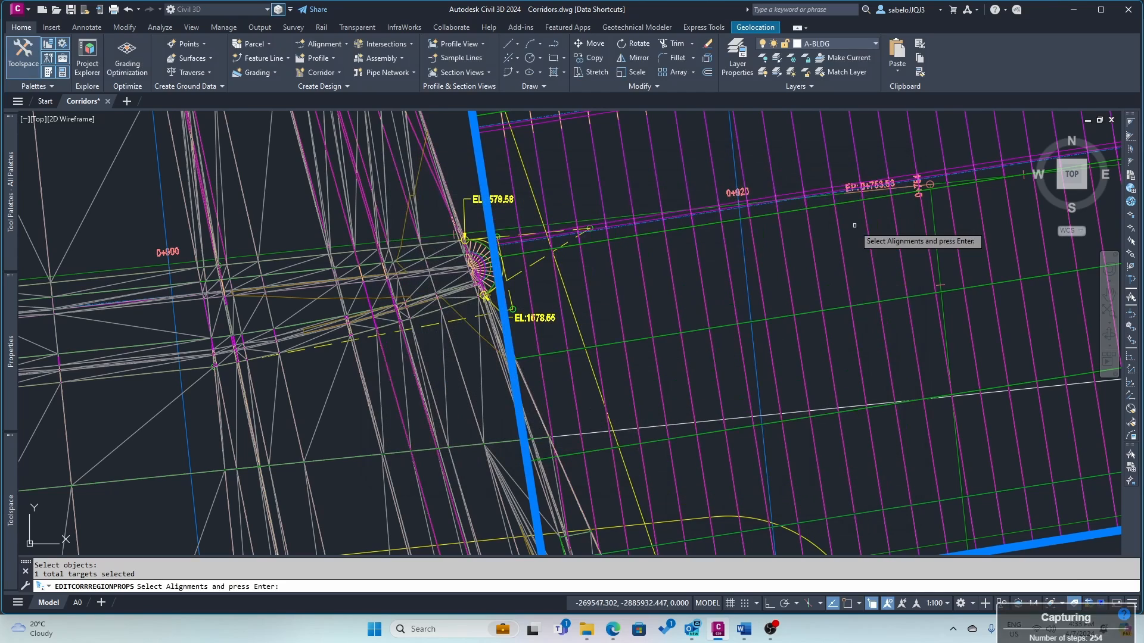
scroll(713, 229, "down", 6)
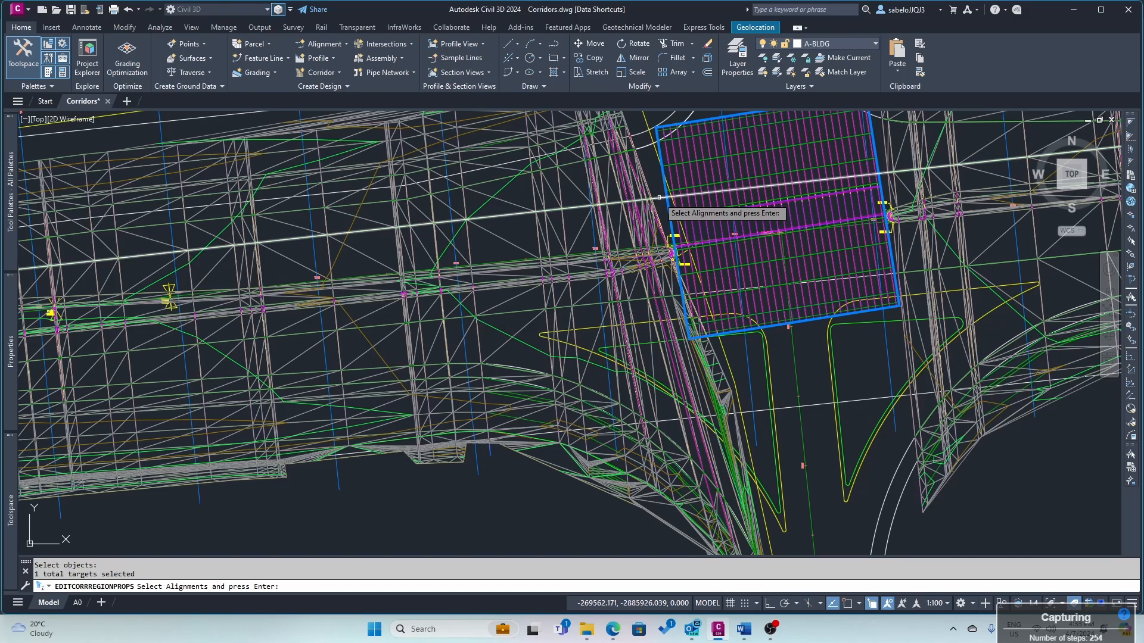
key("Escape")
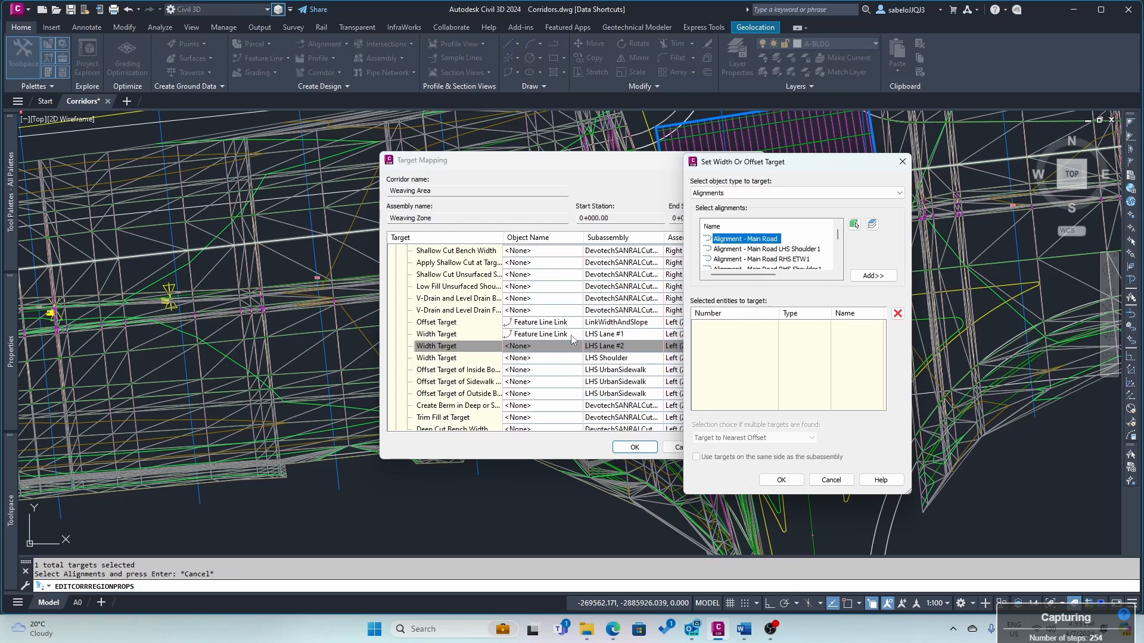
left_click(831, 481)
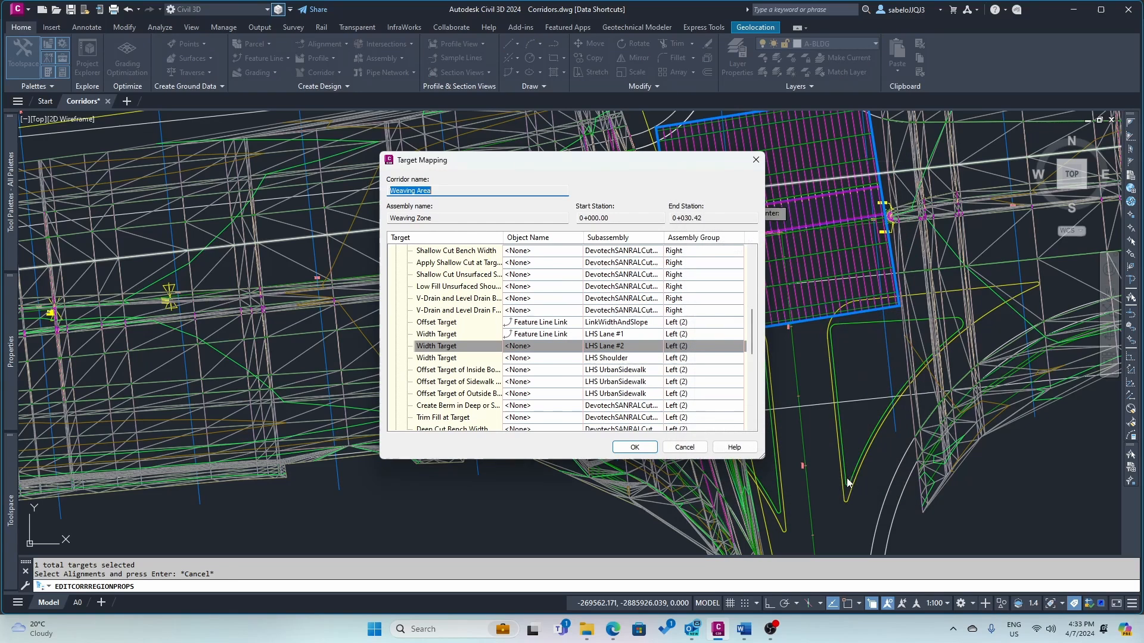
- Replace the feature line in the LHS Lane #1 width target with the Main Road edge alignment crossing the northern half of the weaving area
left_click(556, 335)
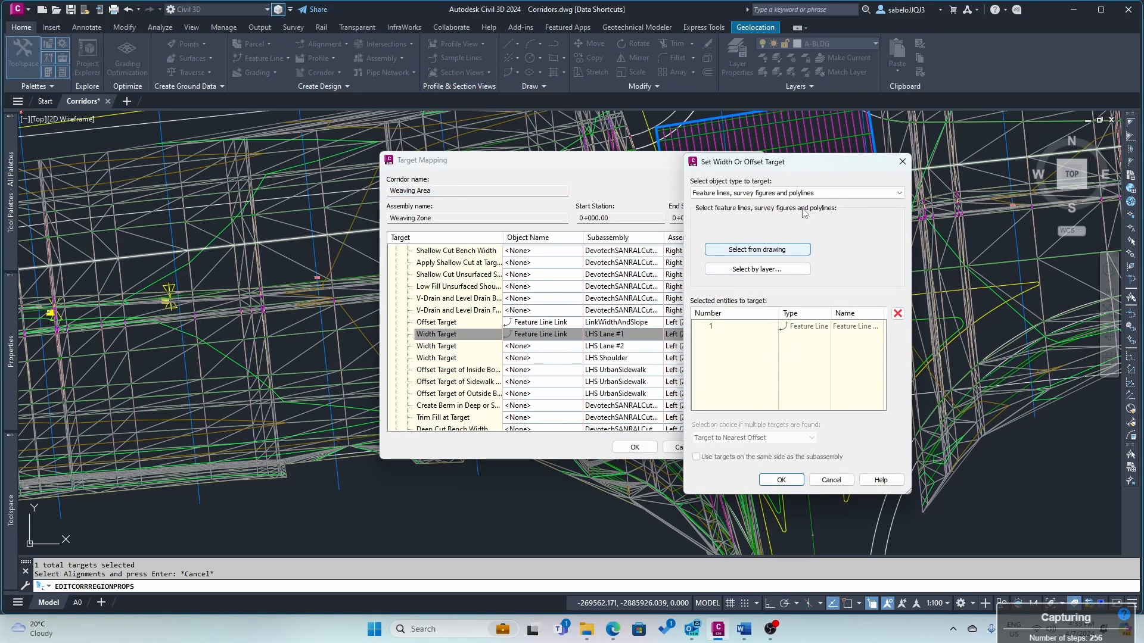
left_click(854, 329)
left_click(898, 312)
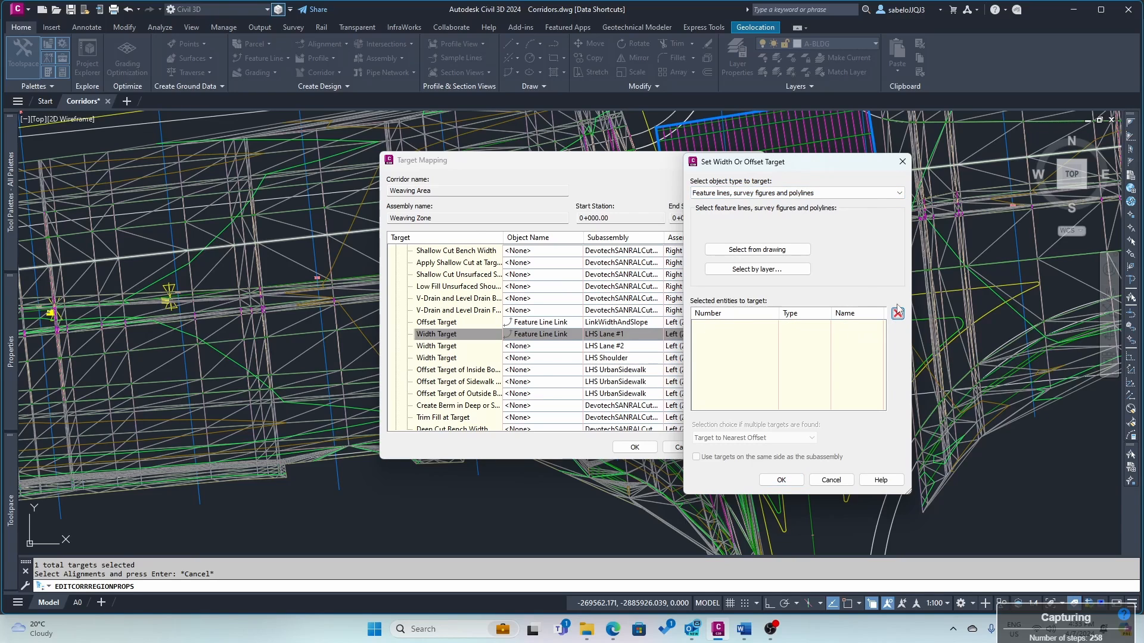
left_click(875, 196)
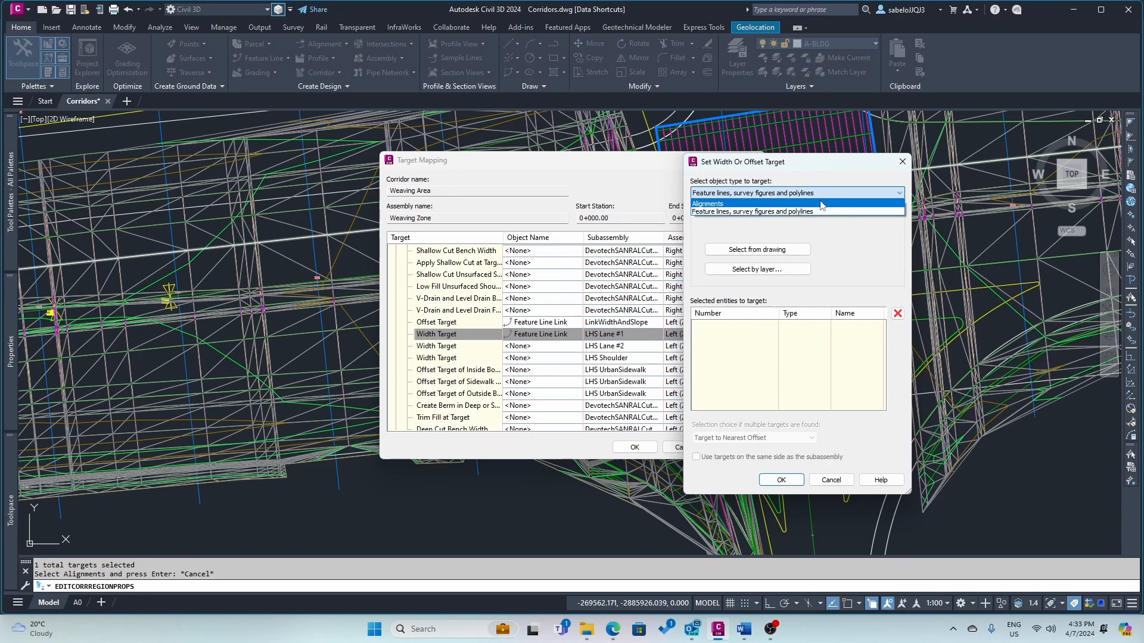
left_click(821, 205)
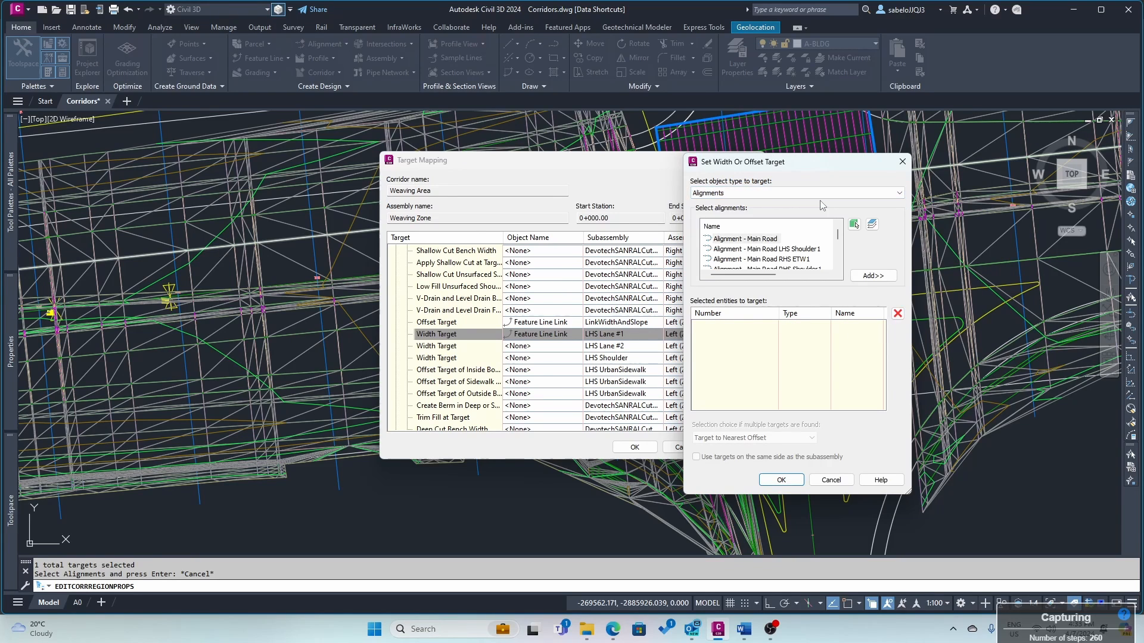
left_click(854, 224)
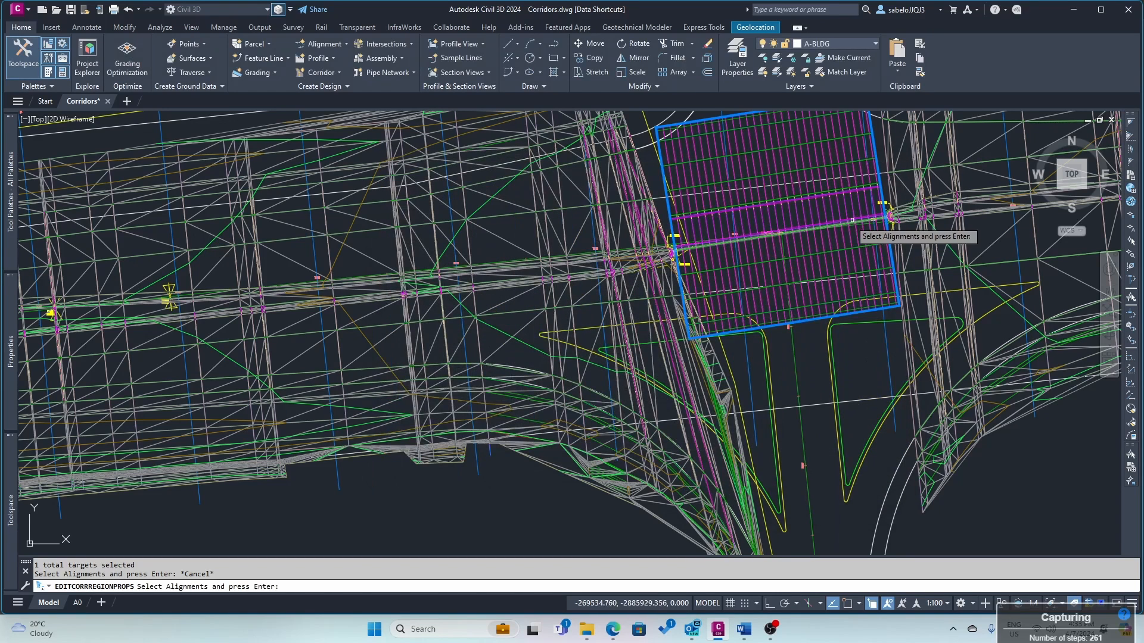
left_click(664, 200)
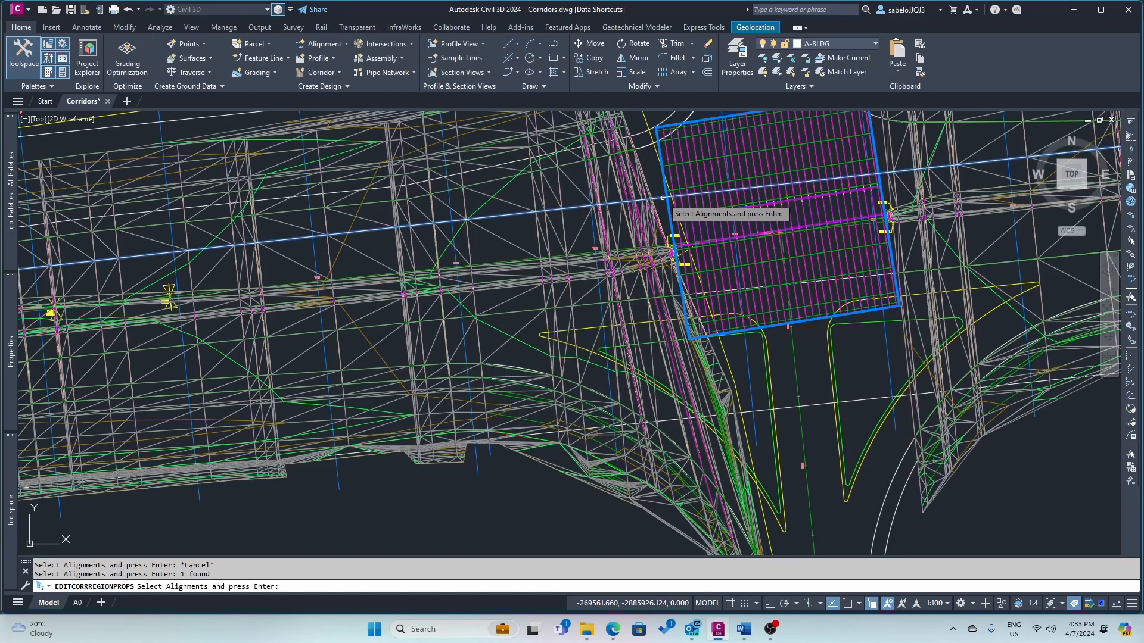
key("Return")
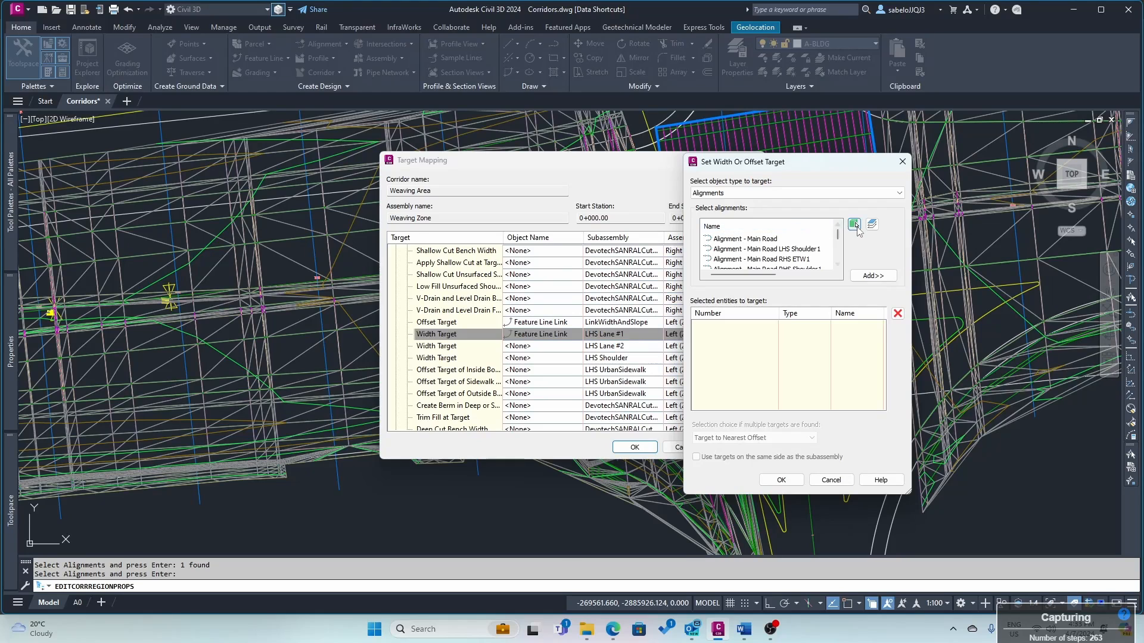
left_click(865, 277)
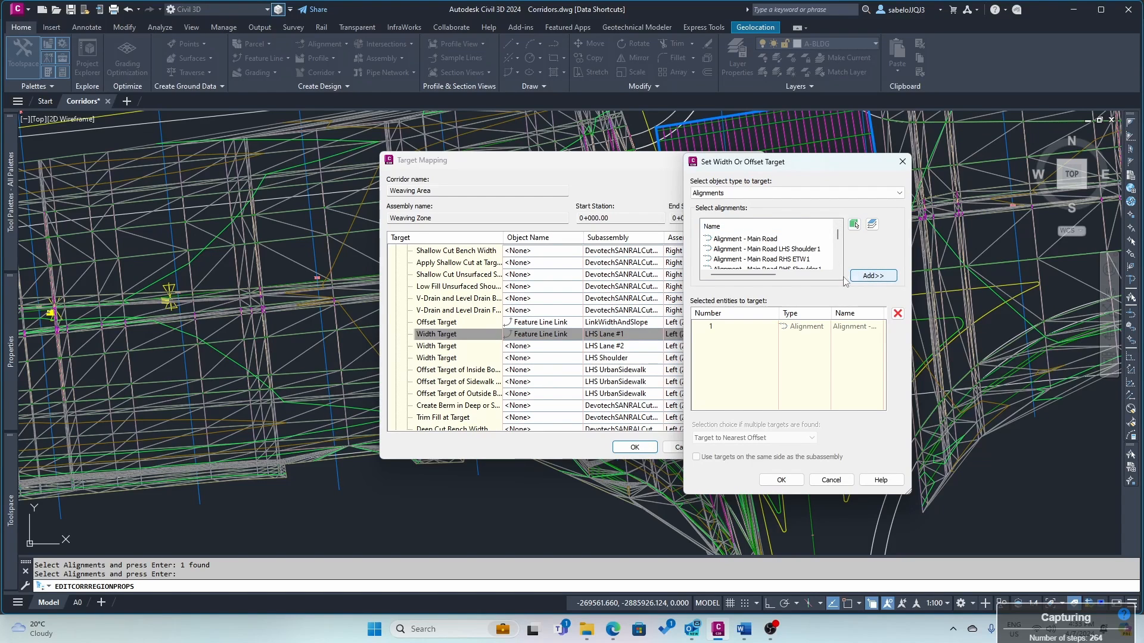
left_click(791, 480)
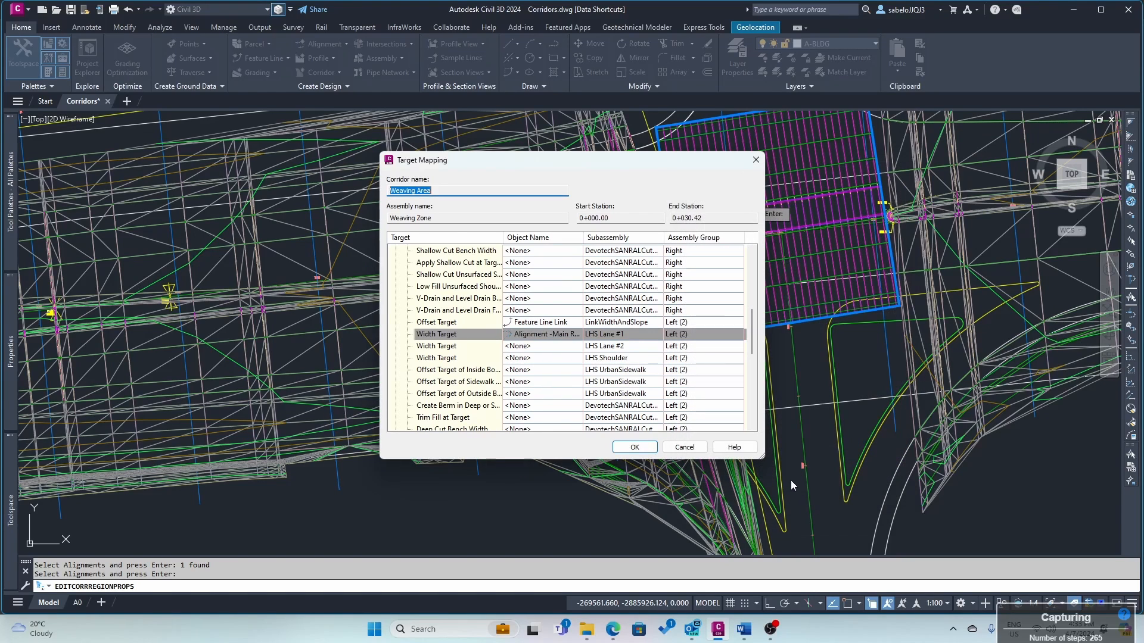
- Set the LHS Lane #2 width target to the two curved lane-edge alignments on either side of the road north of the weaving area
left_click(529, 347)
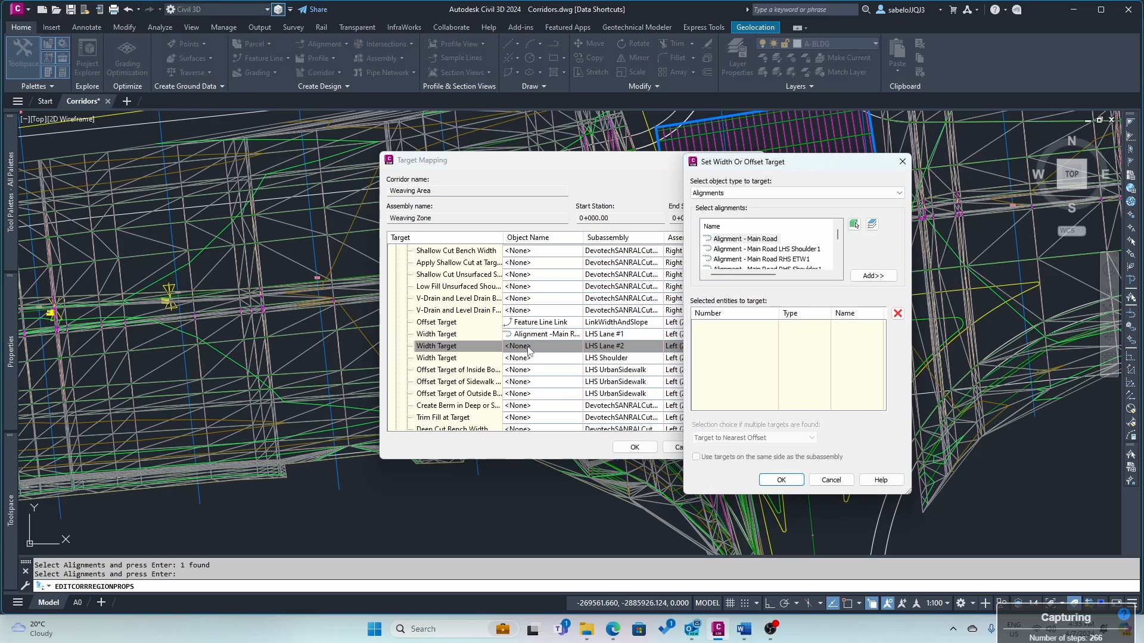
left_click(853, 225)
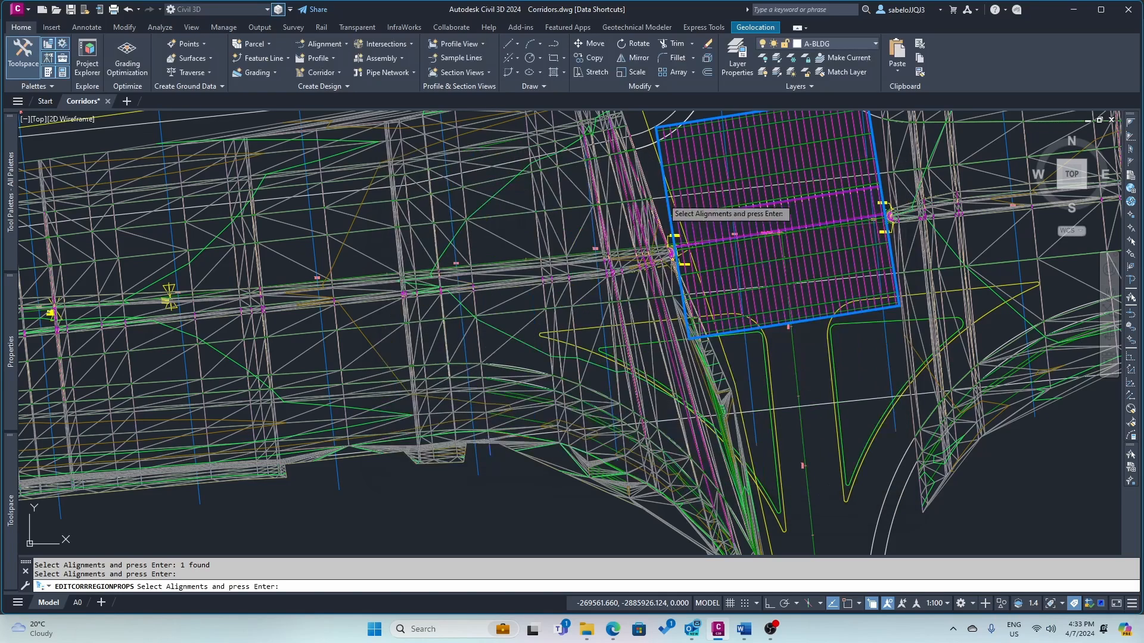
scroll(768, 228, "down", 3)
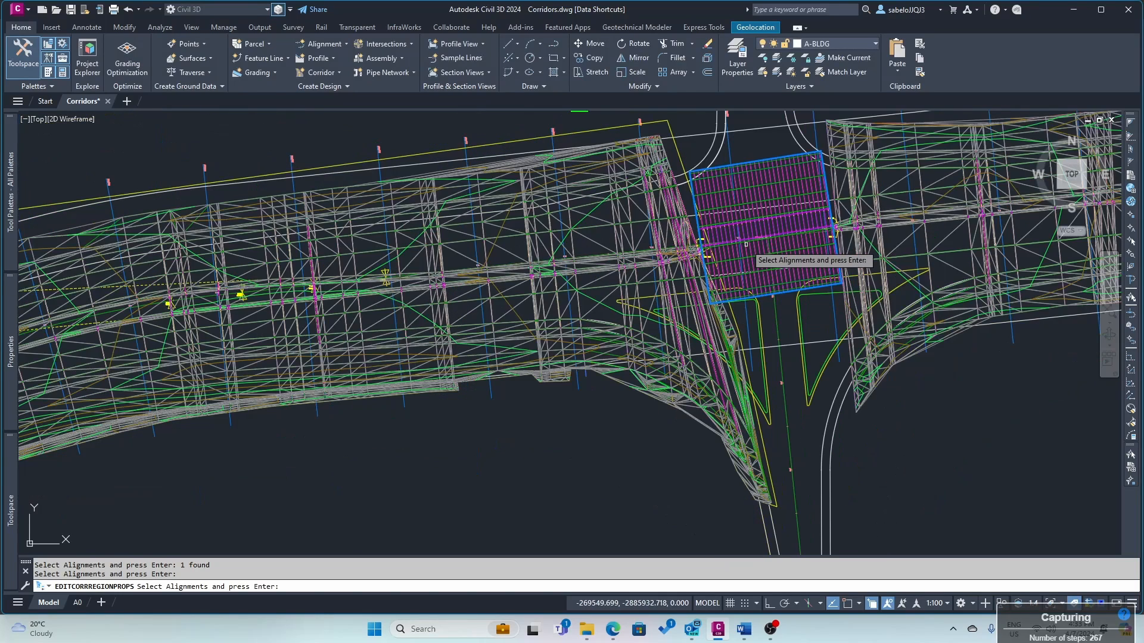
left_click(721, 152)
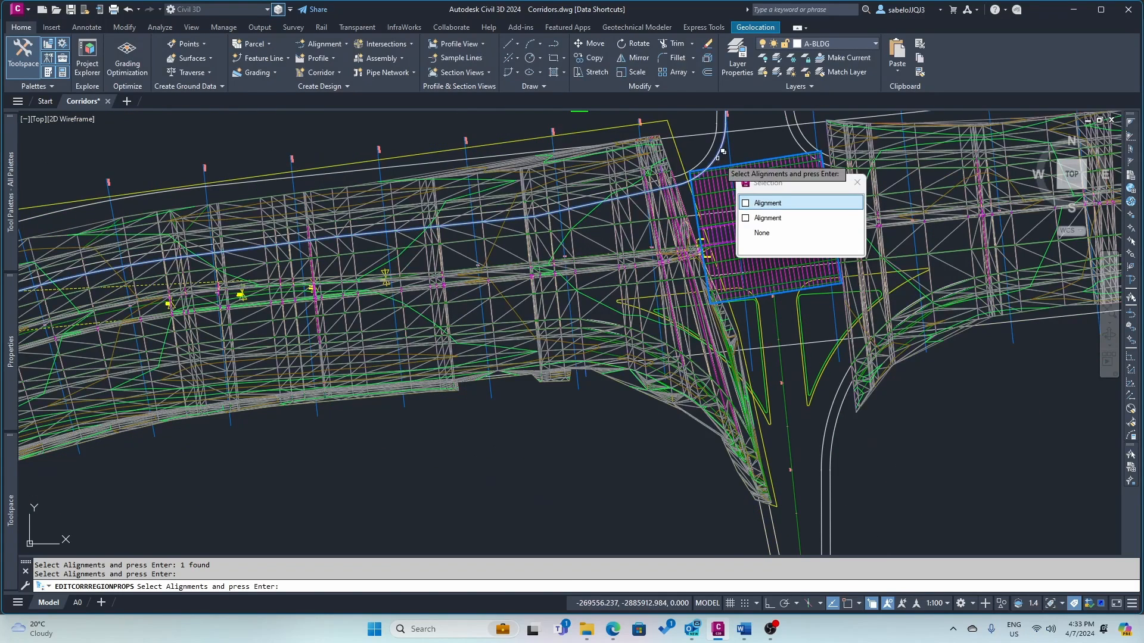
left_click(767, 204)
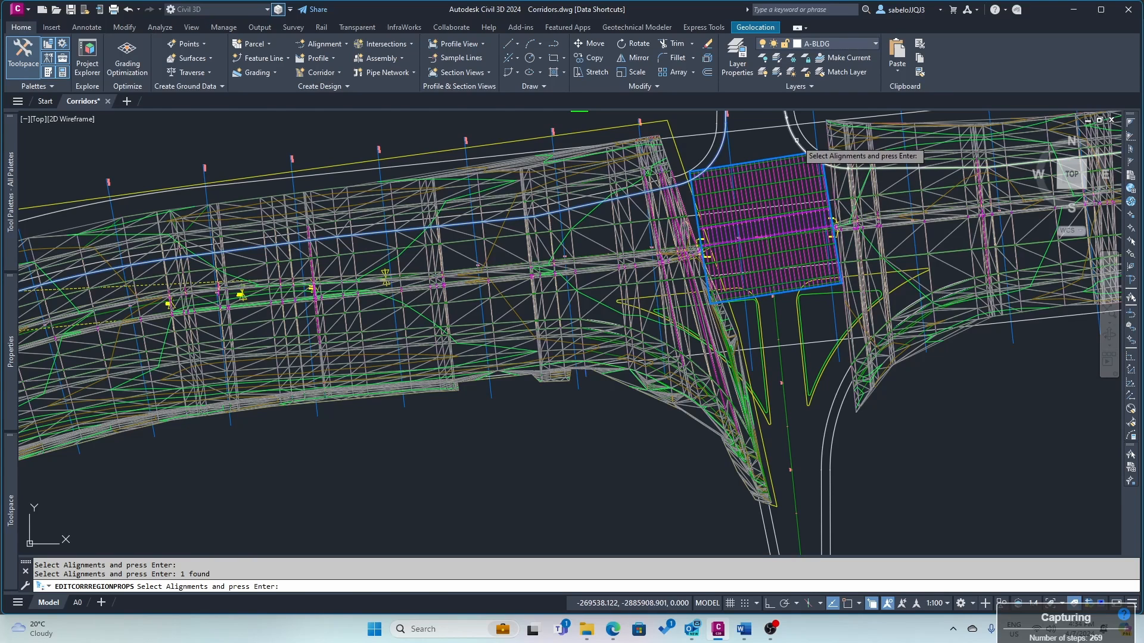
left_click(797, 140)
key("Return")
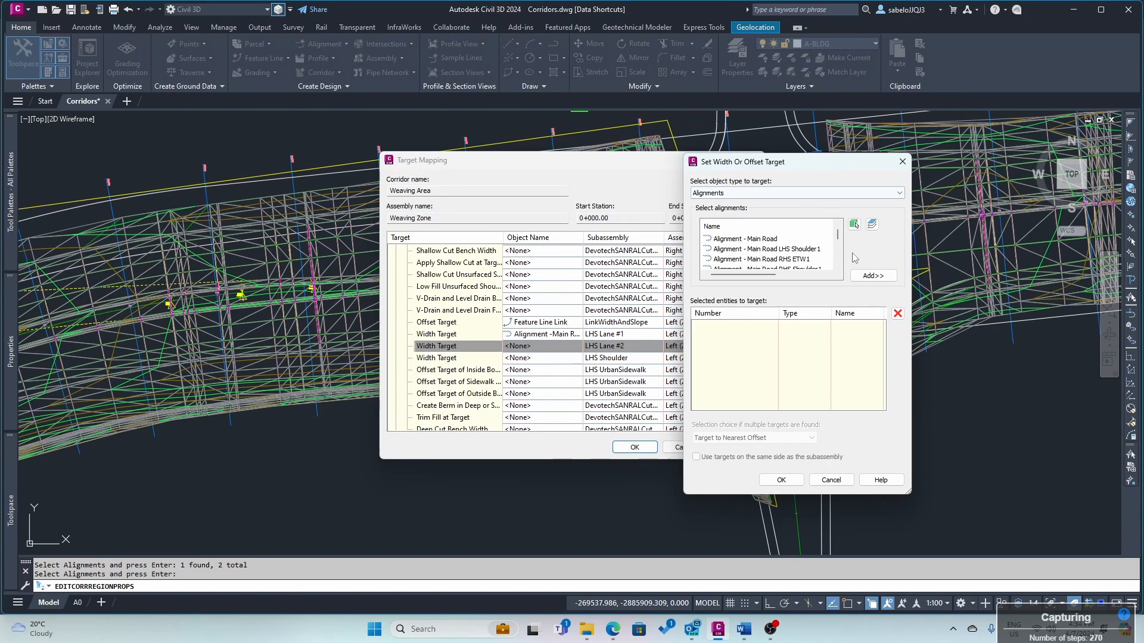
left_click(866, 276)
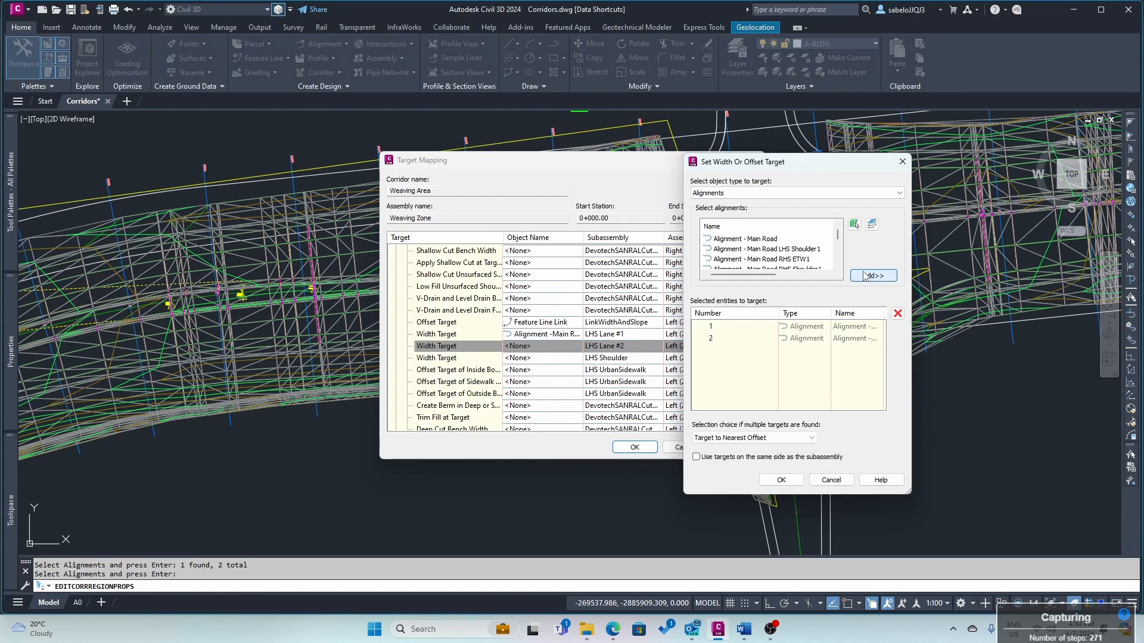
left_click(782, 481)
- Set the LHS Shoulder width target to the two curved shoulder-edge alignments flanking the road north of the weaving area
left_click(523, 358)
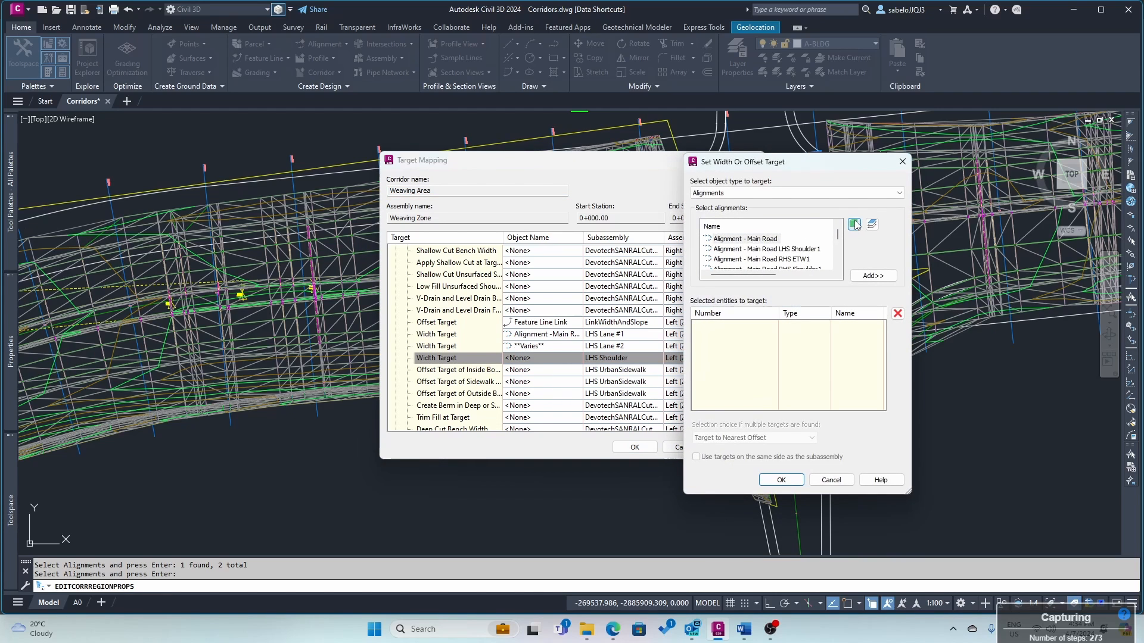
left_click(854, 224)
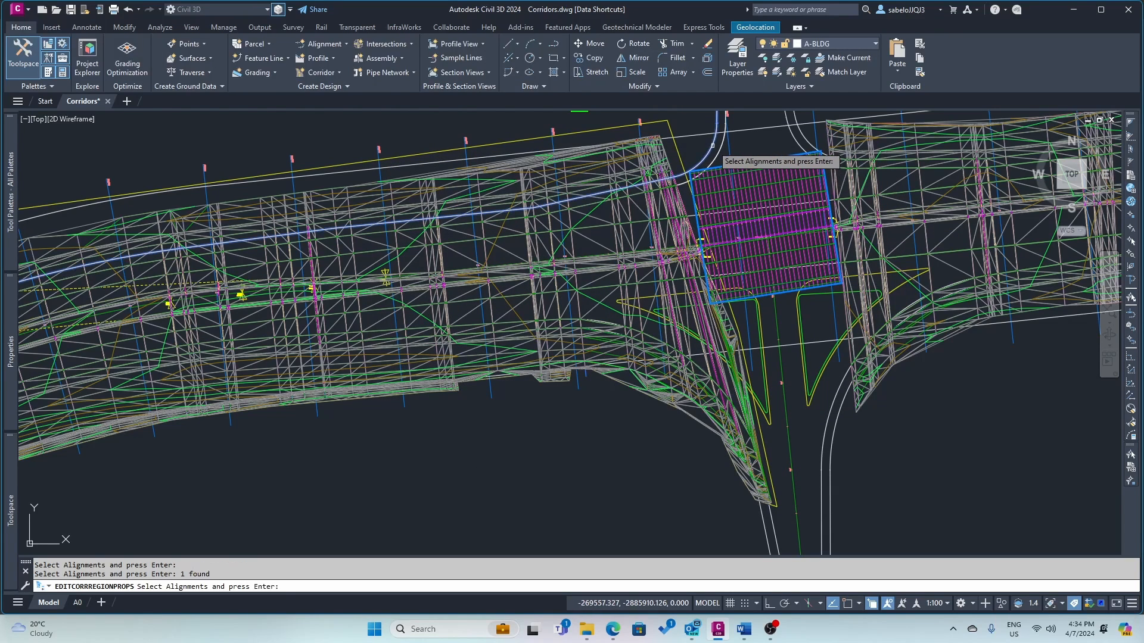
left_click(805, 136)
key("Return")
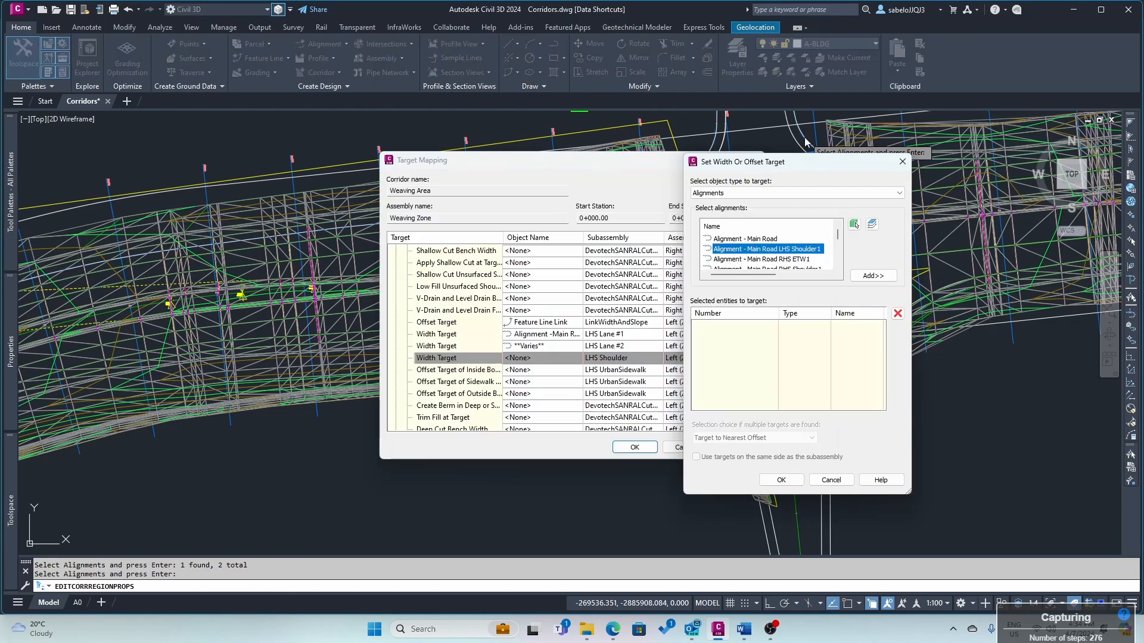
left_click(873, 275)
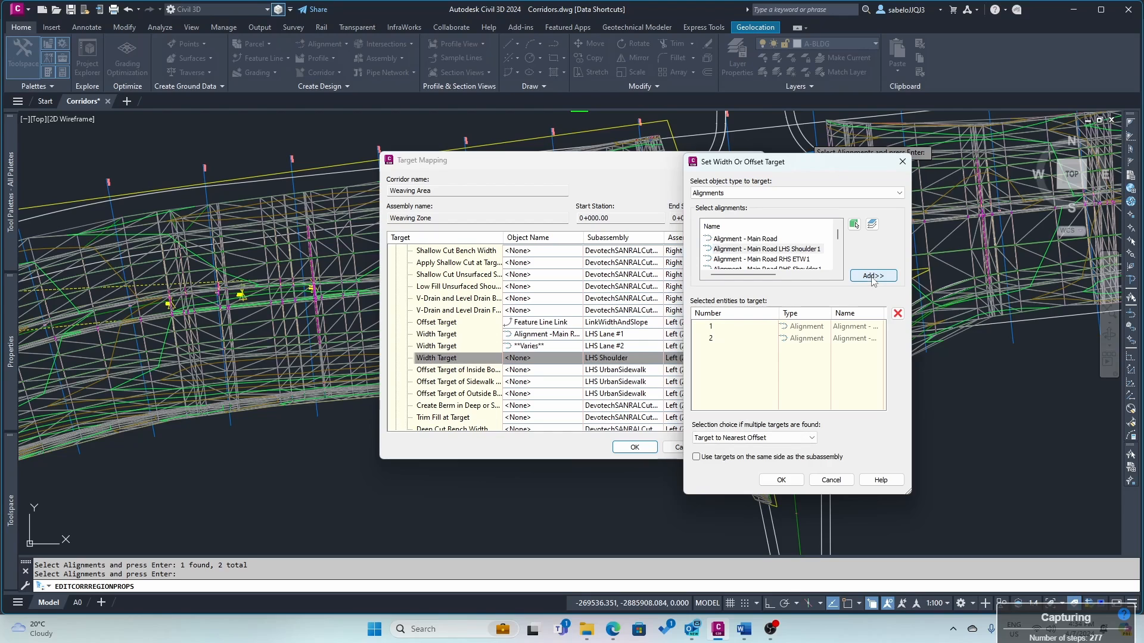
left_click(779, 480)
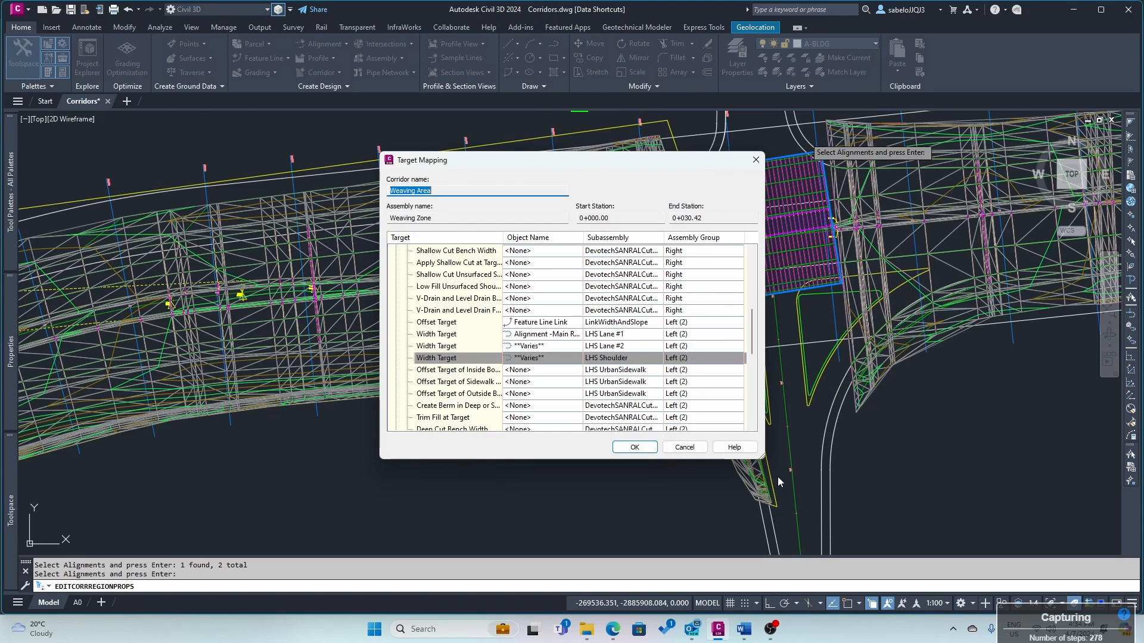
- Add the MR - LHS LC feature line across the side road's northern end to the LHS Lane #2 width target
left_click(548, 346)
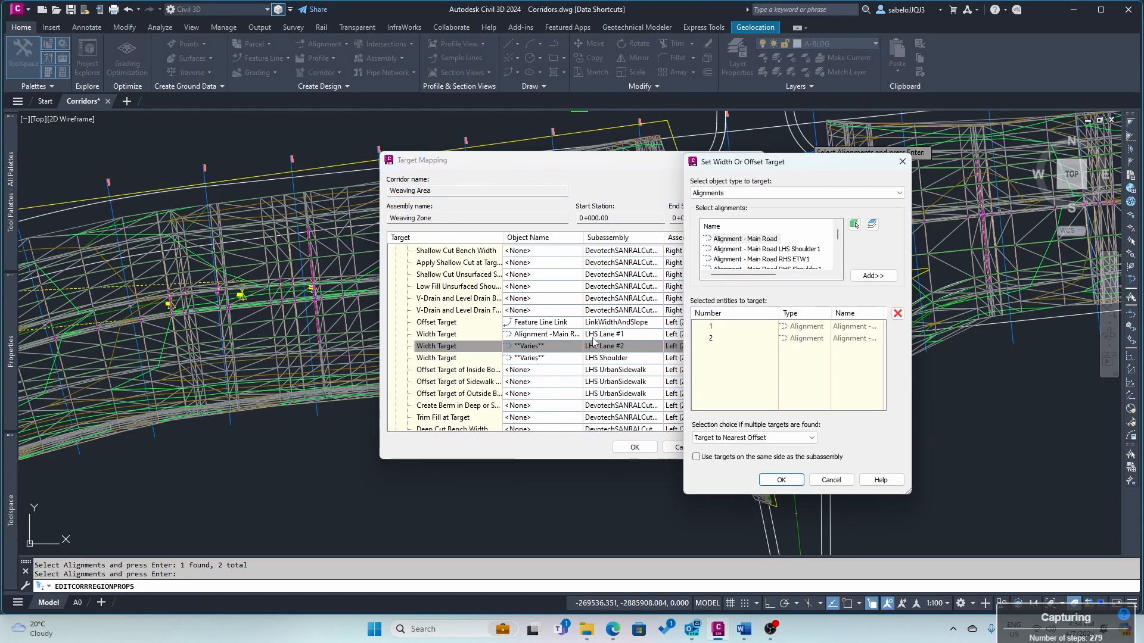
left_click(881, 193)
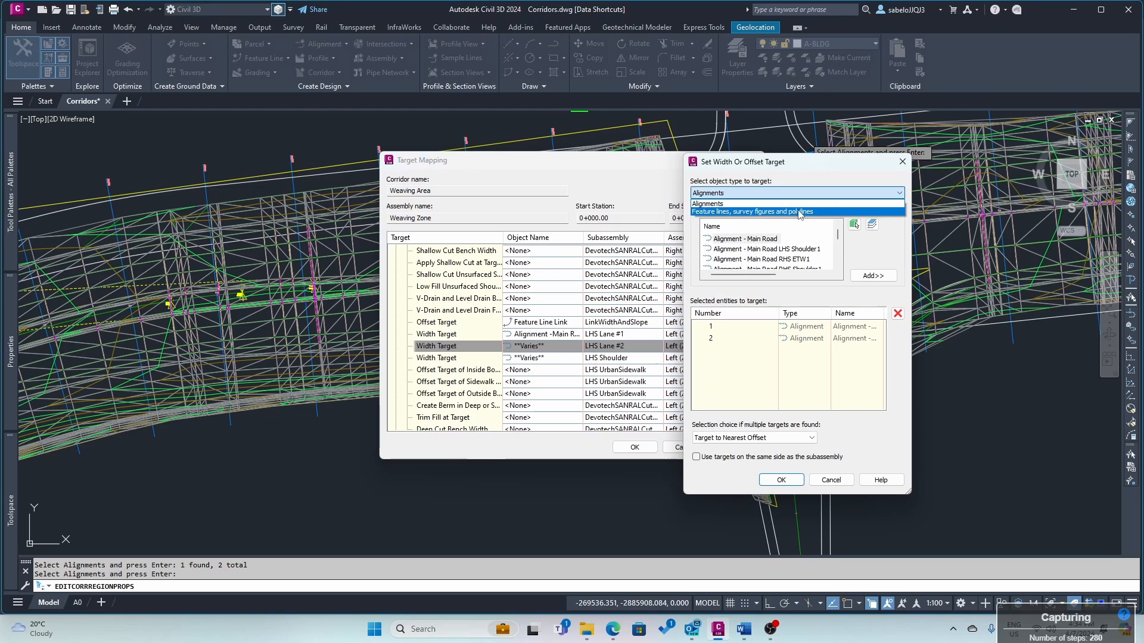
left_click(800, 214)
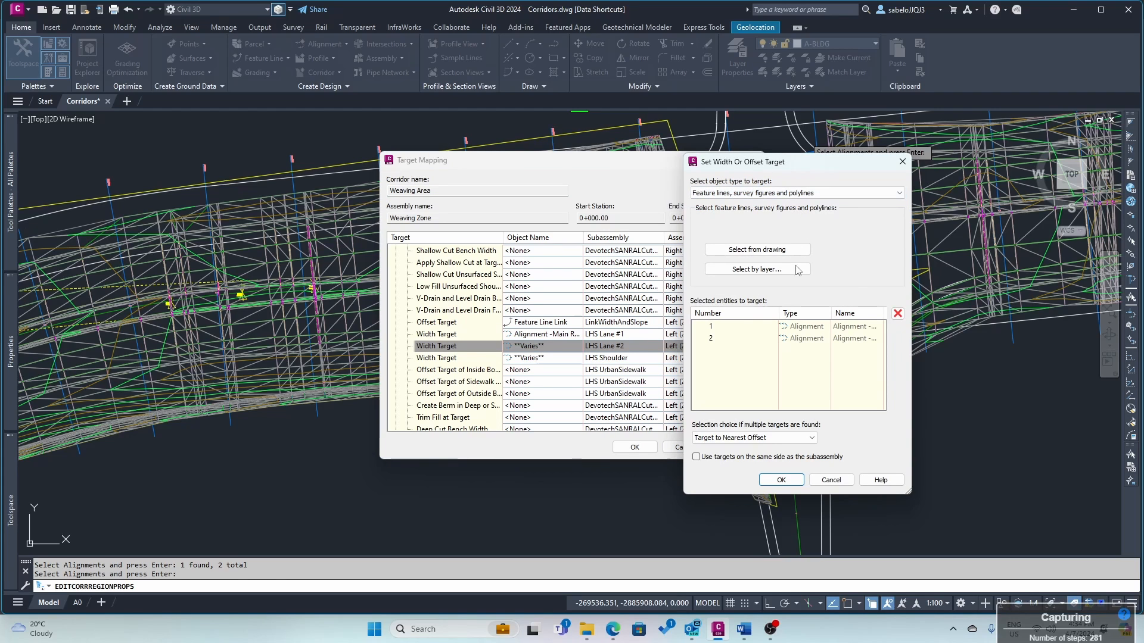
left_click(757, 249)
scroll(727, 160, "down", 3)
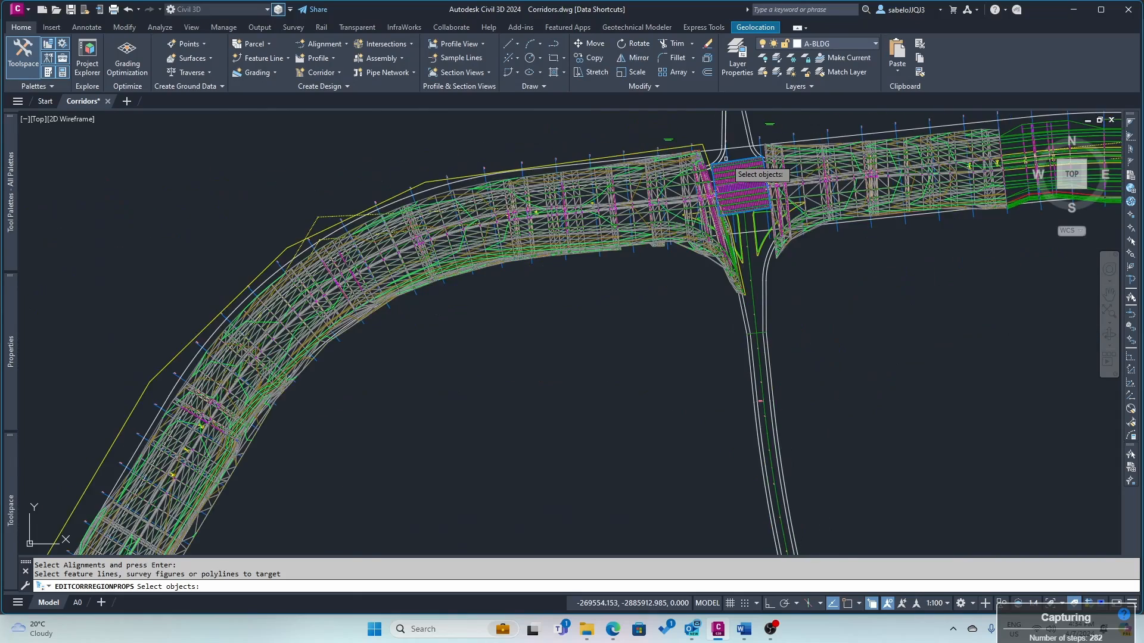
scroll(726, 158, "down", 3)
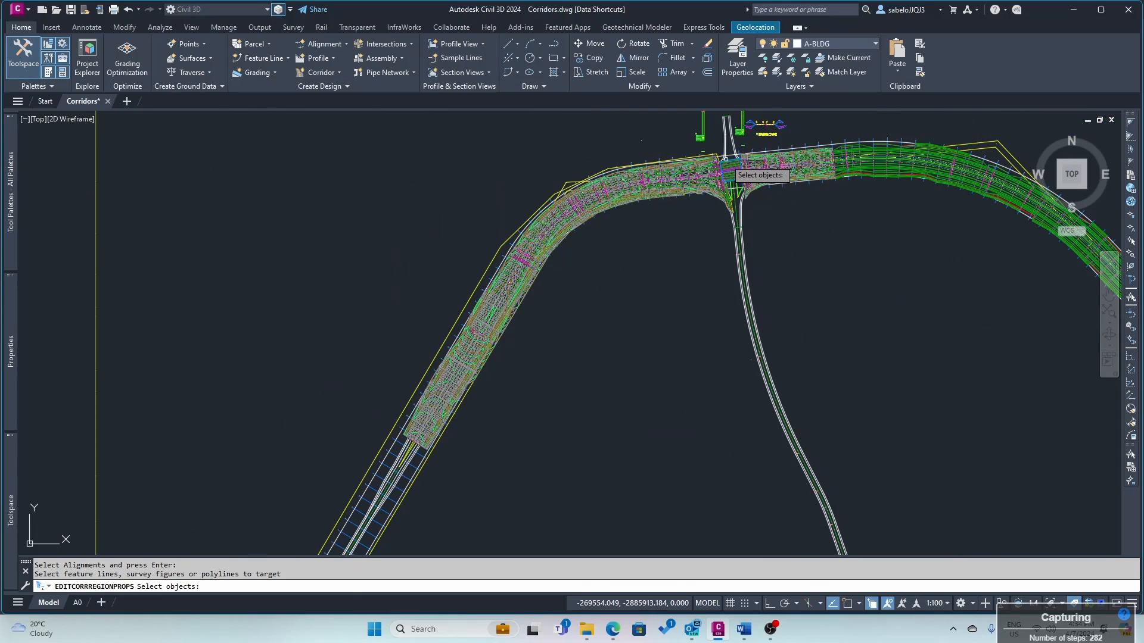
scroll(725, 113, "up", 5)
left_click(727, 126)
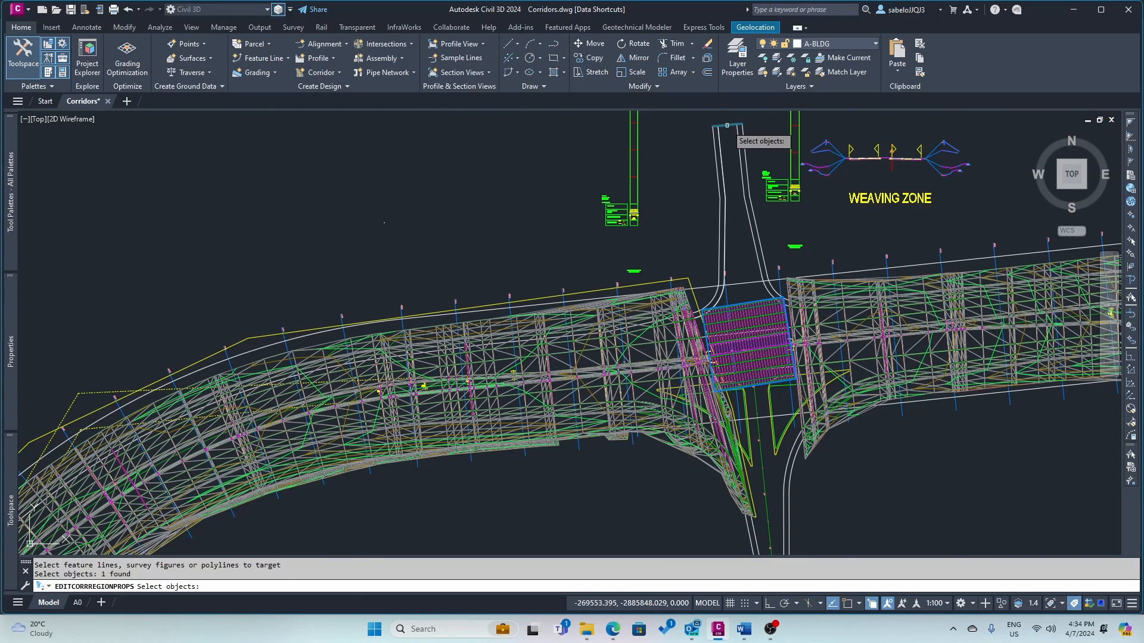
key("Return")
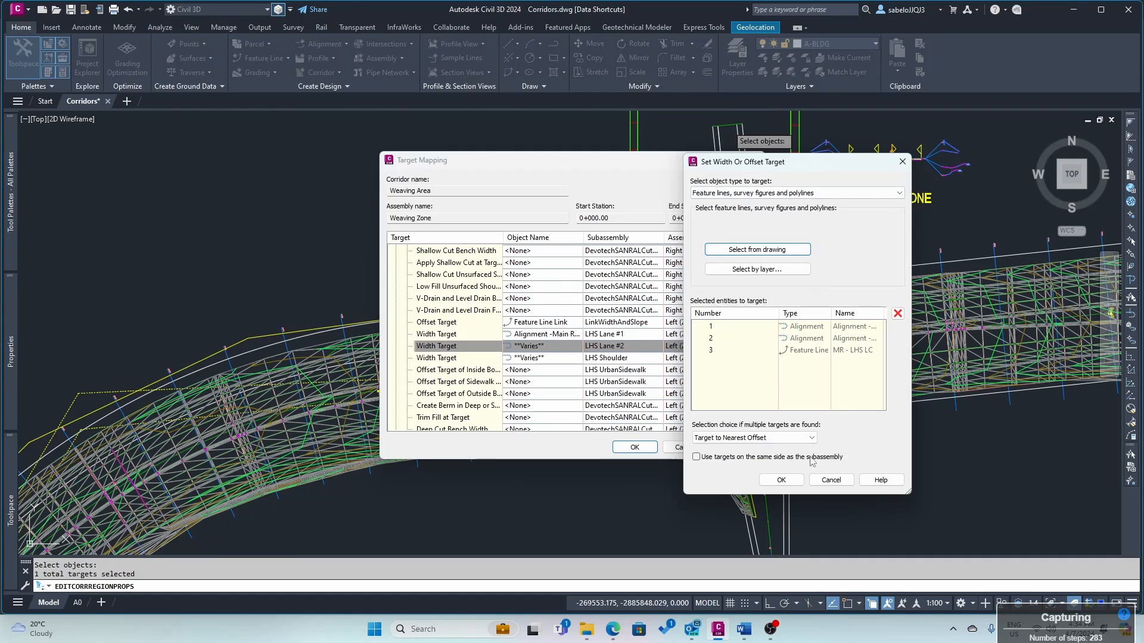
left_click(781, 480)
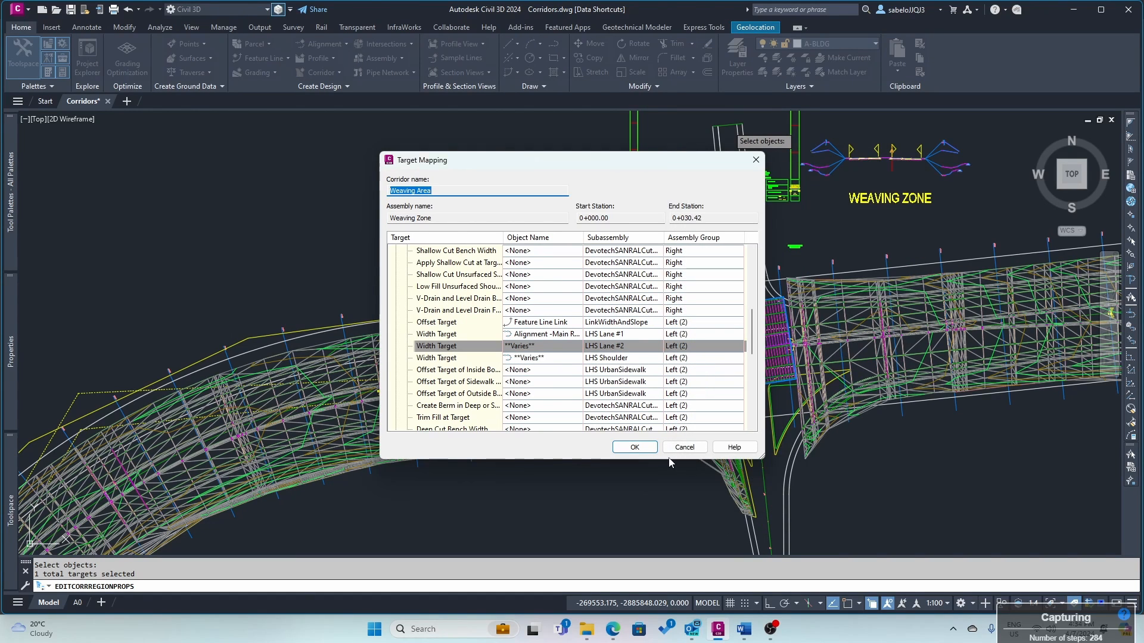
- Accept the target mapping and region properties to rebuild the Weaving Area corridor, dismiss the event list and end region editing
left_click(635, 448)
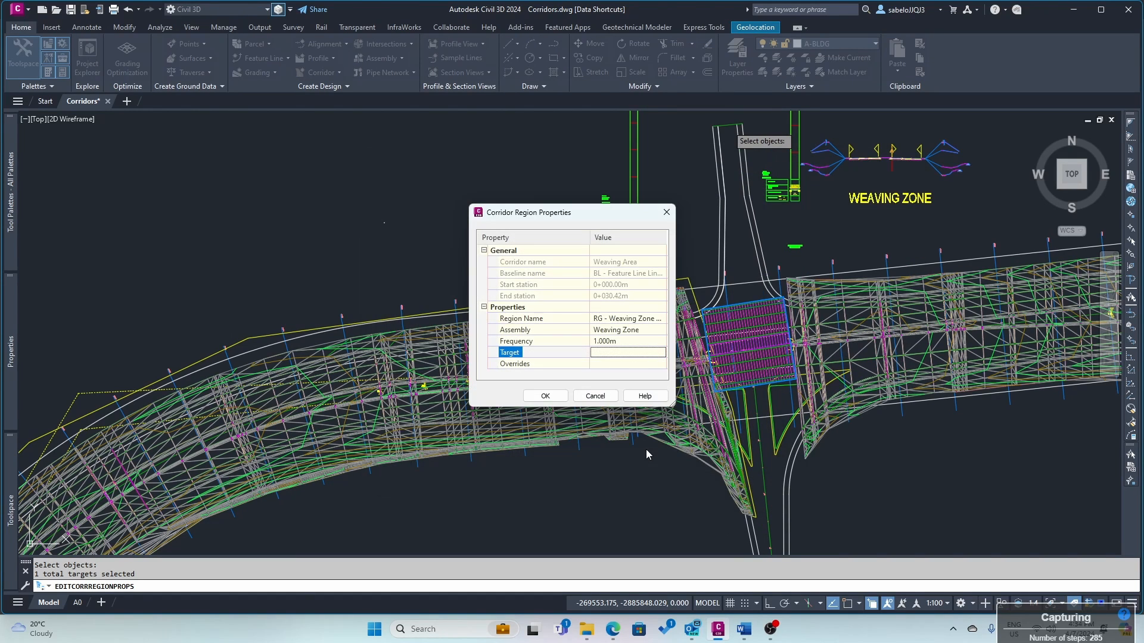
left_click(538, 400)
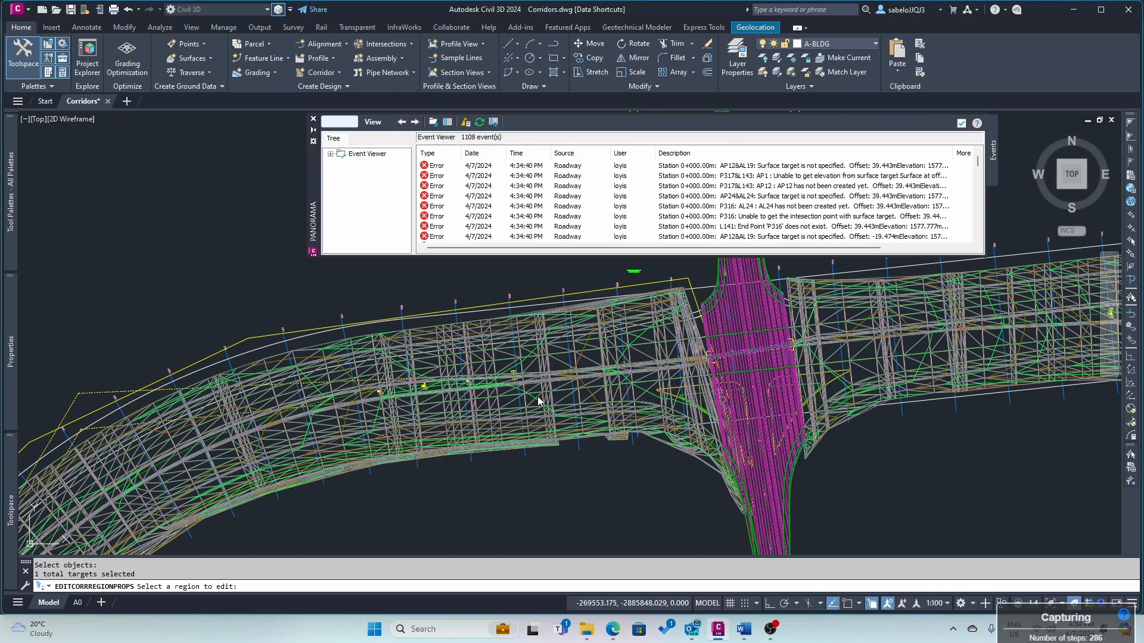
left_click(314, 122)
scroll(433, 235, "down", 2)
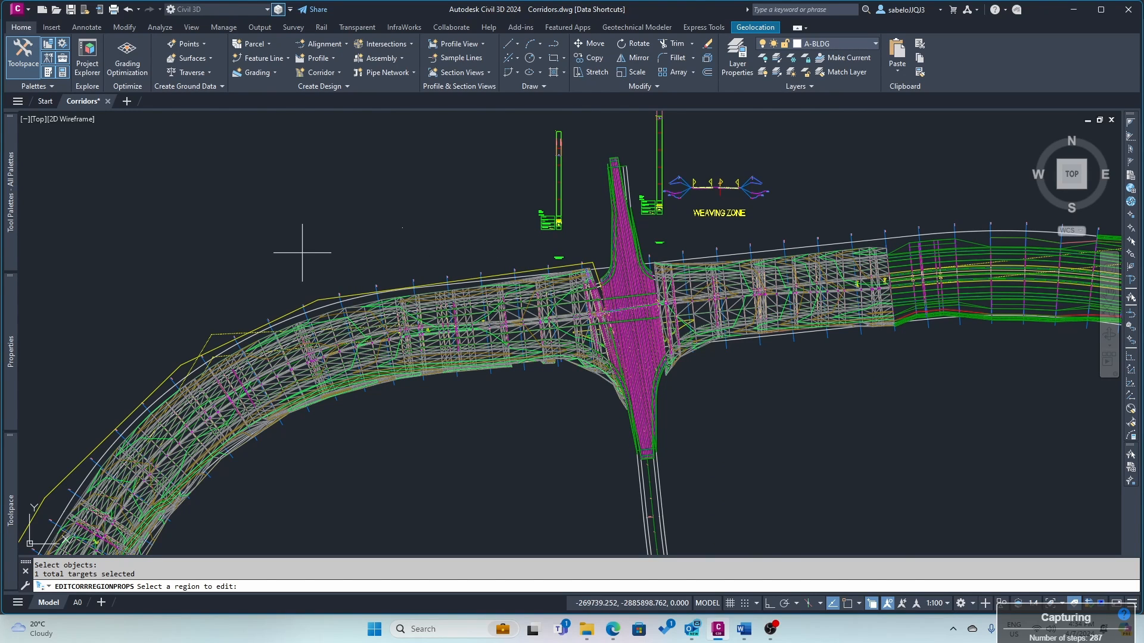
key("Escape")
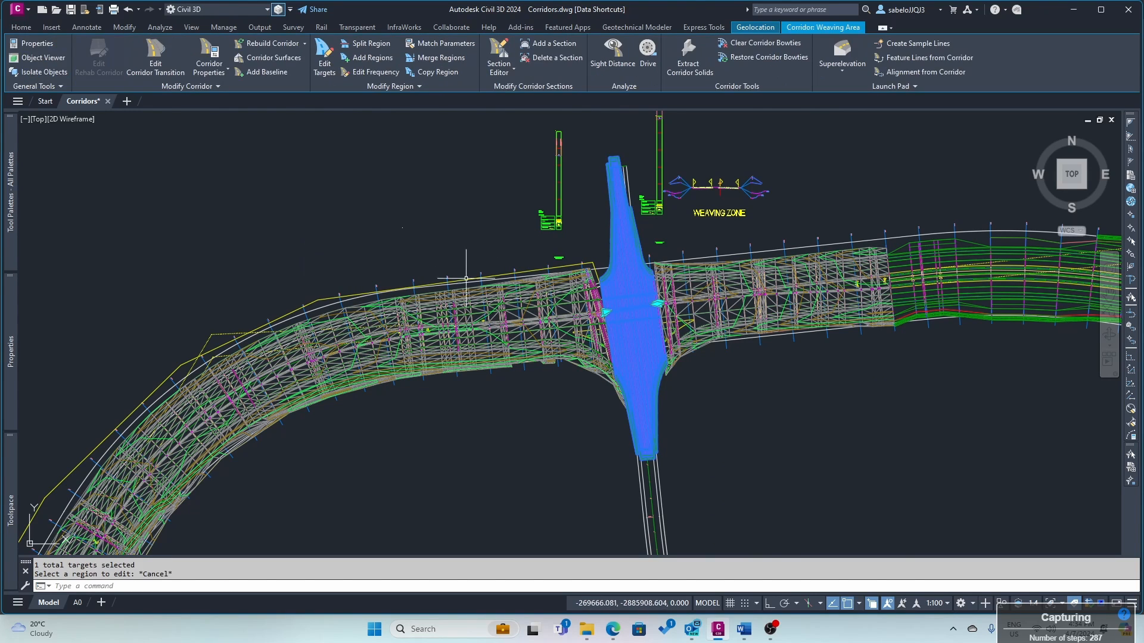
- Examine the whole Weaving Area corridor in the Object Viewer from the southwest isometric direction
right_click(626, 277)
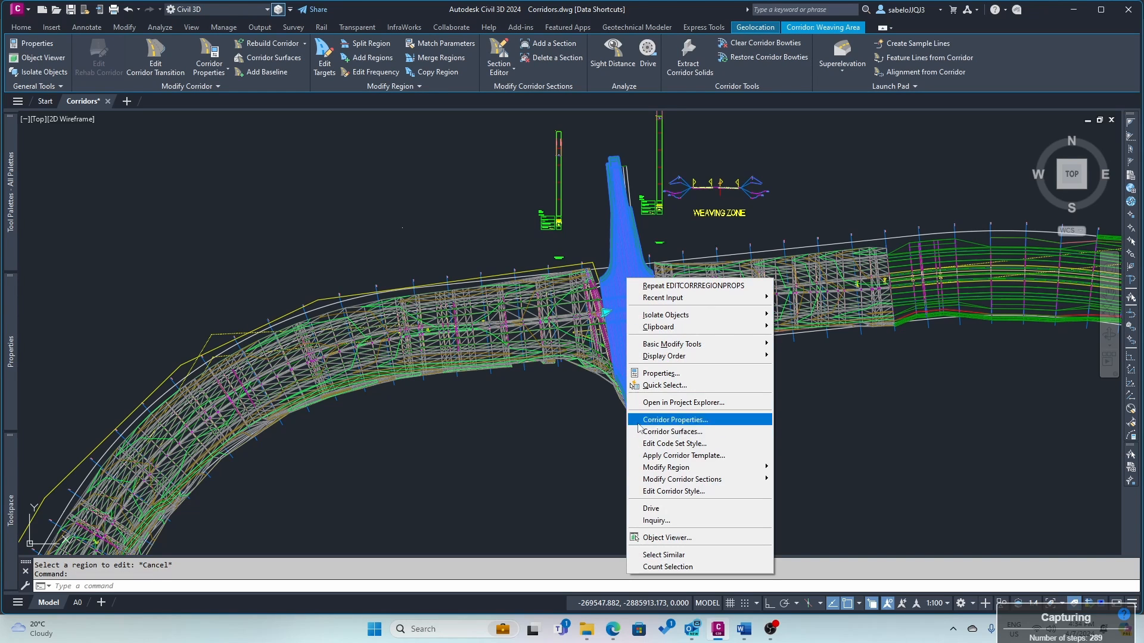
left_click(672, 538)
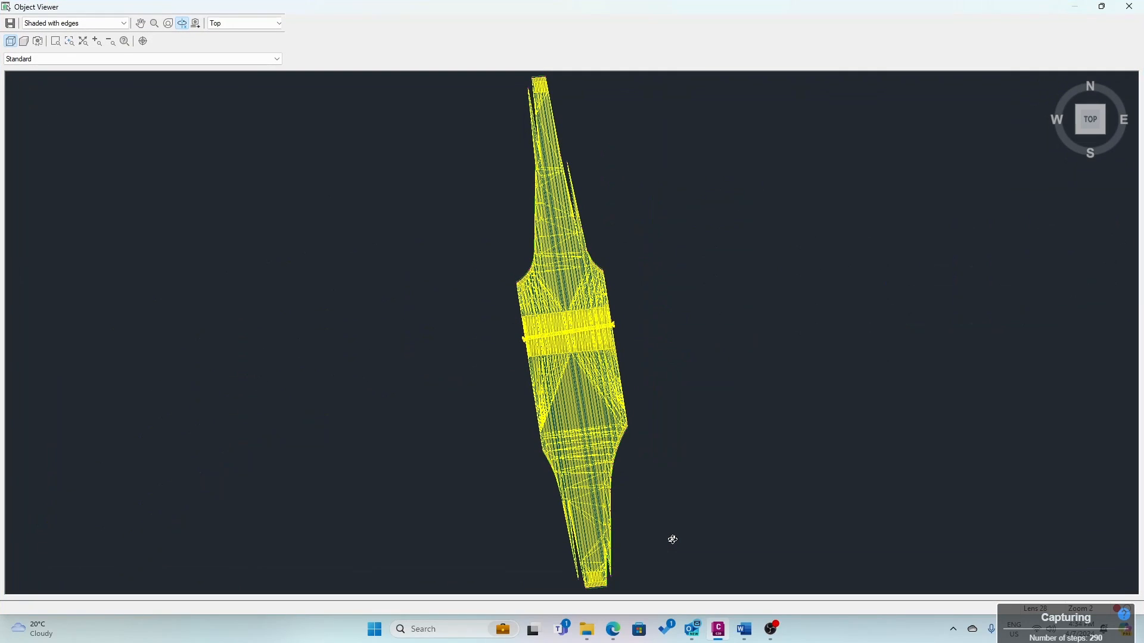
left_click(1080, 136)
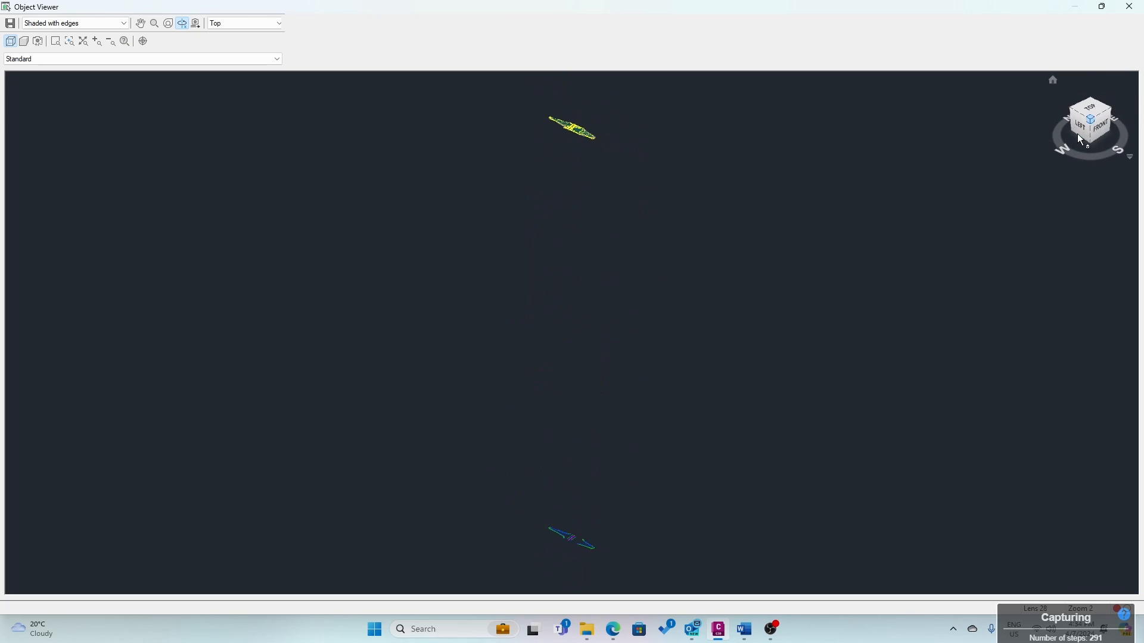
right_click(604, 136)
left_click(630, 162)
left_click_drag(597, 157, 636, 264)
scroll(634, 263, "up", 3)
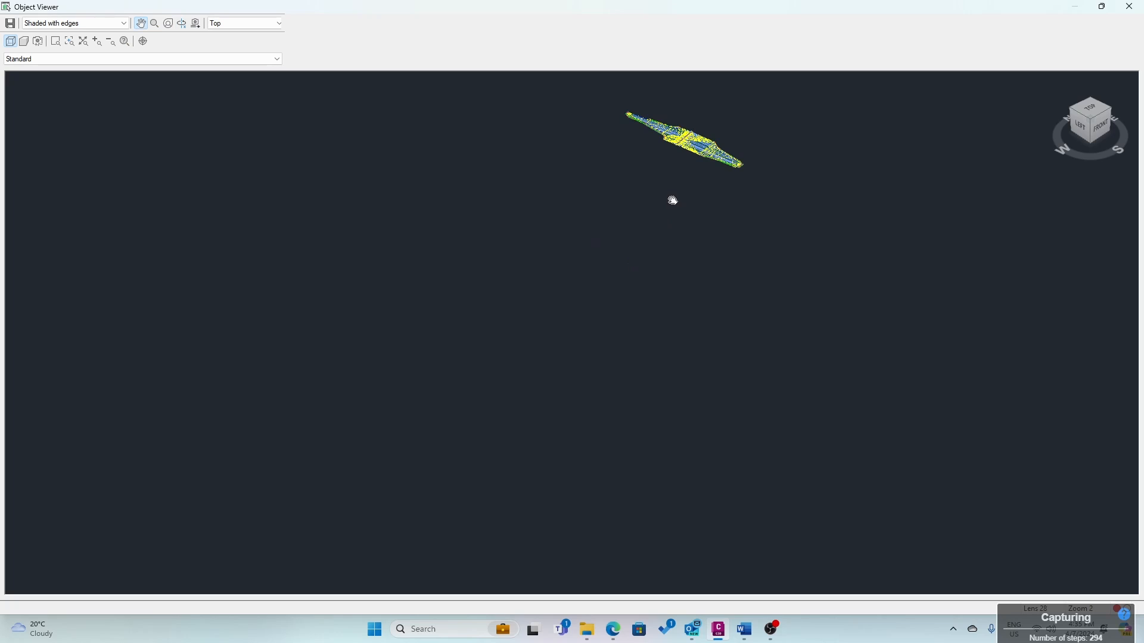
left_click_drag(672, 201, 615, 338)
scroll(644, 285, "up", 3)
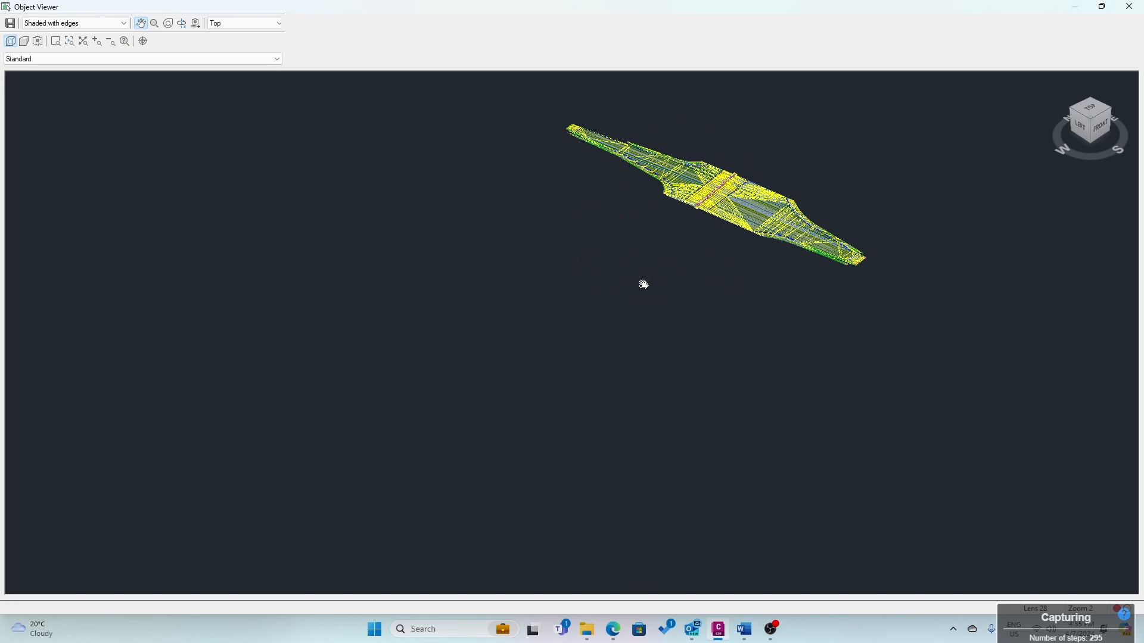
left_click_drag(682, 227, 631, 306)
scroll(658, 271, "up", 3)
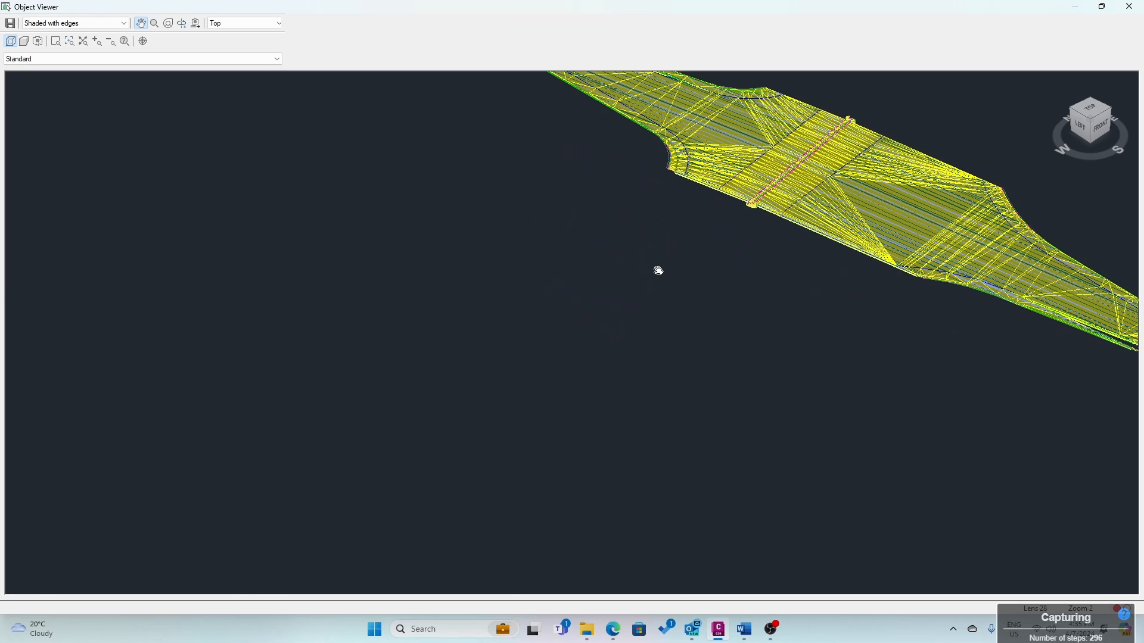
scroll(689, 294, "down", 4)
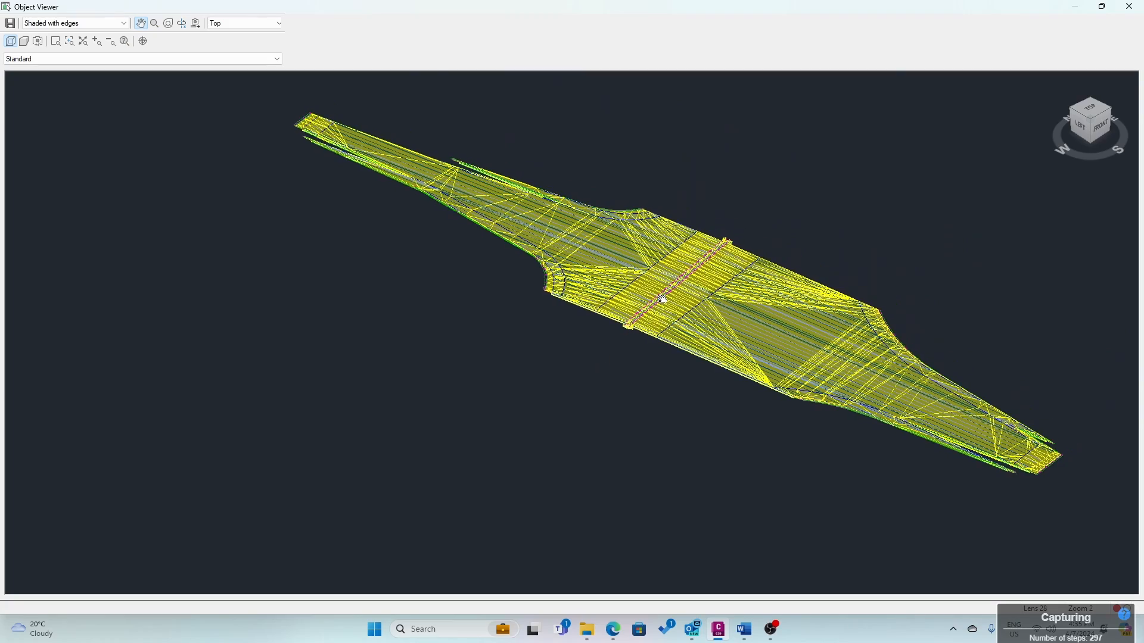
- Examine the median kerbs and their rounded end at the Weaving Area corridor's southwest edge in the Object Viewer, then close the viewer
scroll(673, 289, "up", 4)
scroll(680, 282, "up", 3)
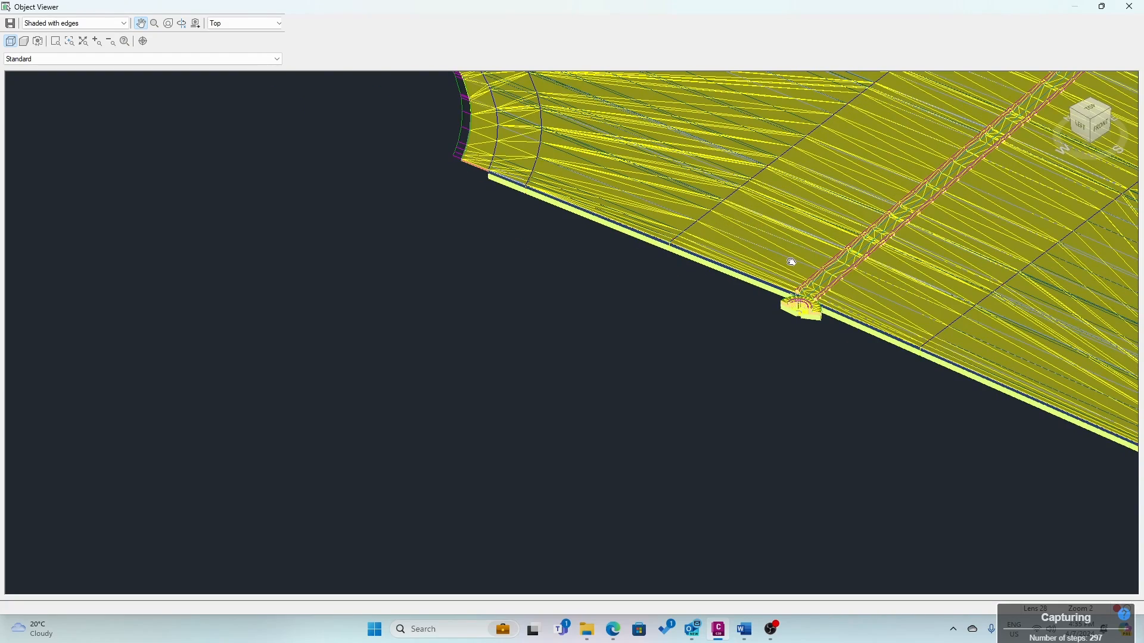
left_click_drag(792, 262, 643, 326)
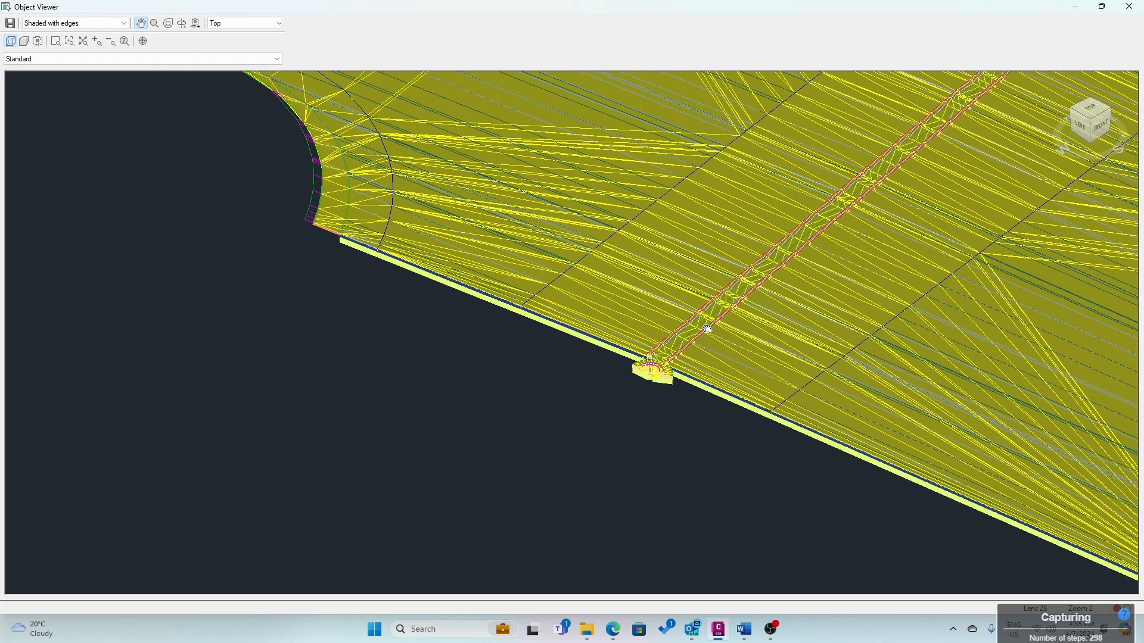
scroll(707, 329, "up", 3)
scroll(820, 359, "up", 2)
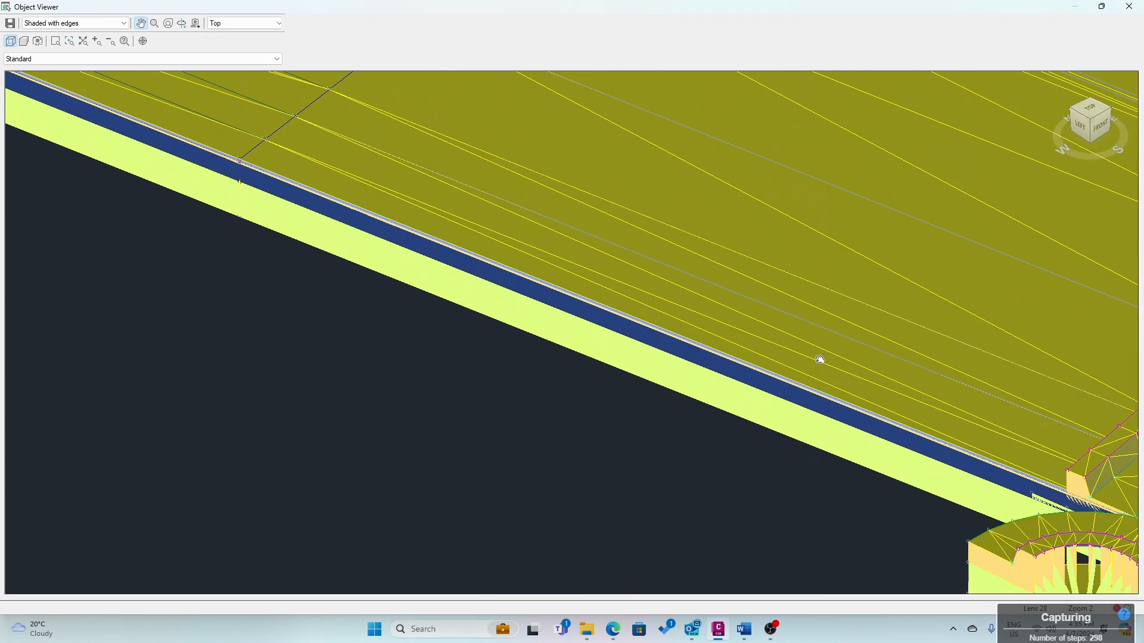
scroll(817, 360, "down", 1)
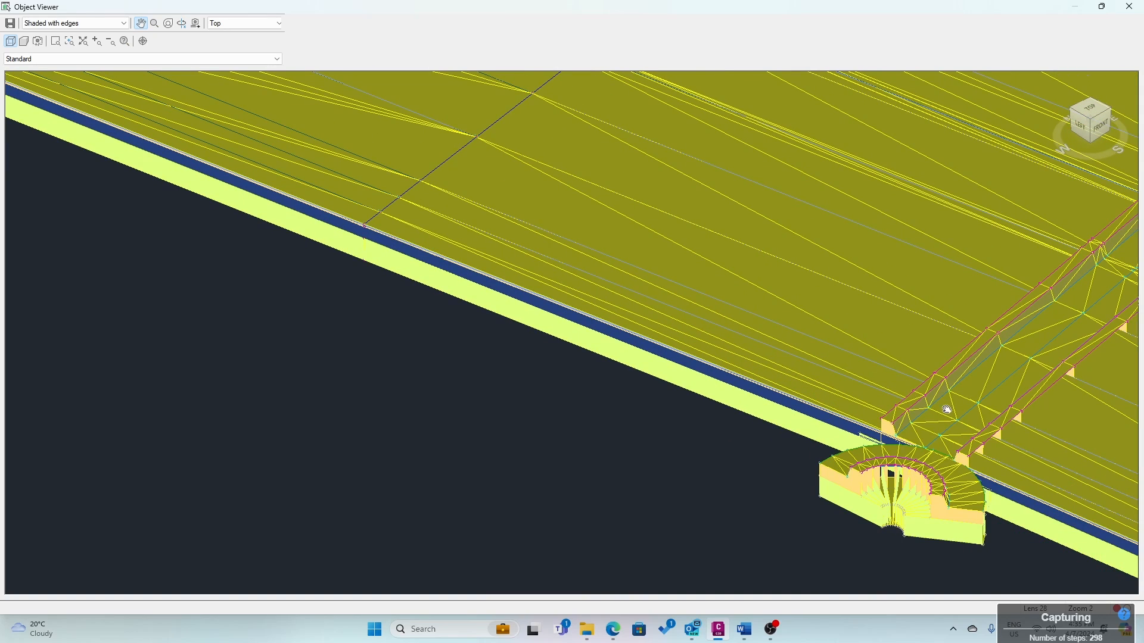
scroll(944, 417, "down", 4)
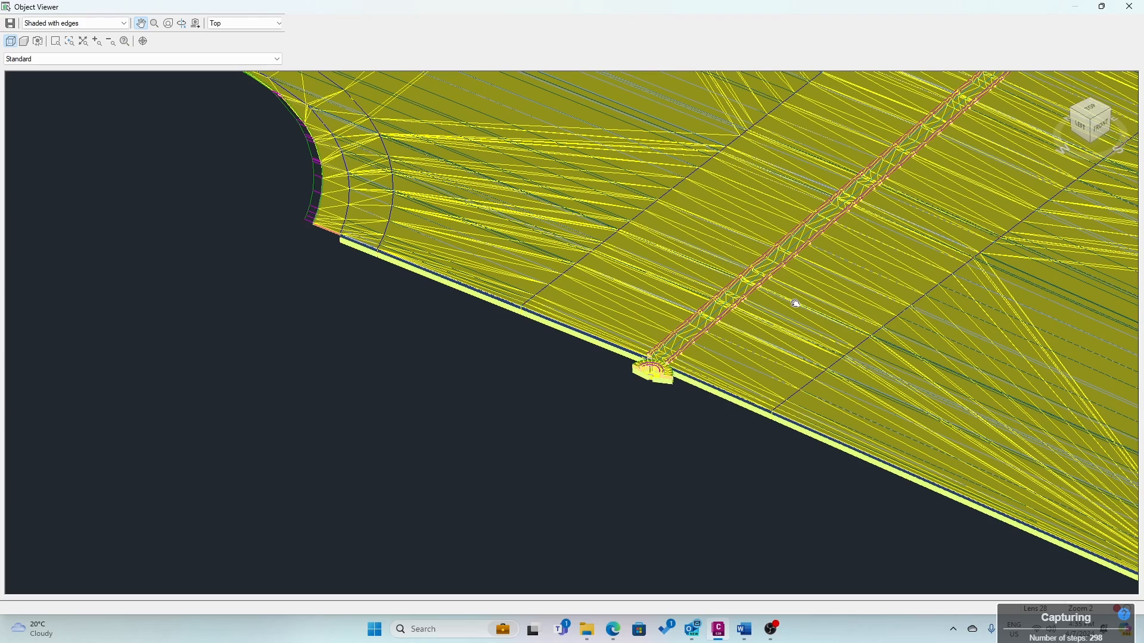
scroll(683, 334, "up", 4)
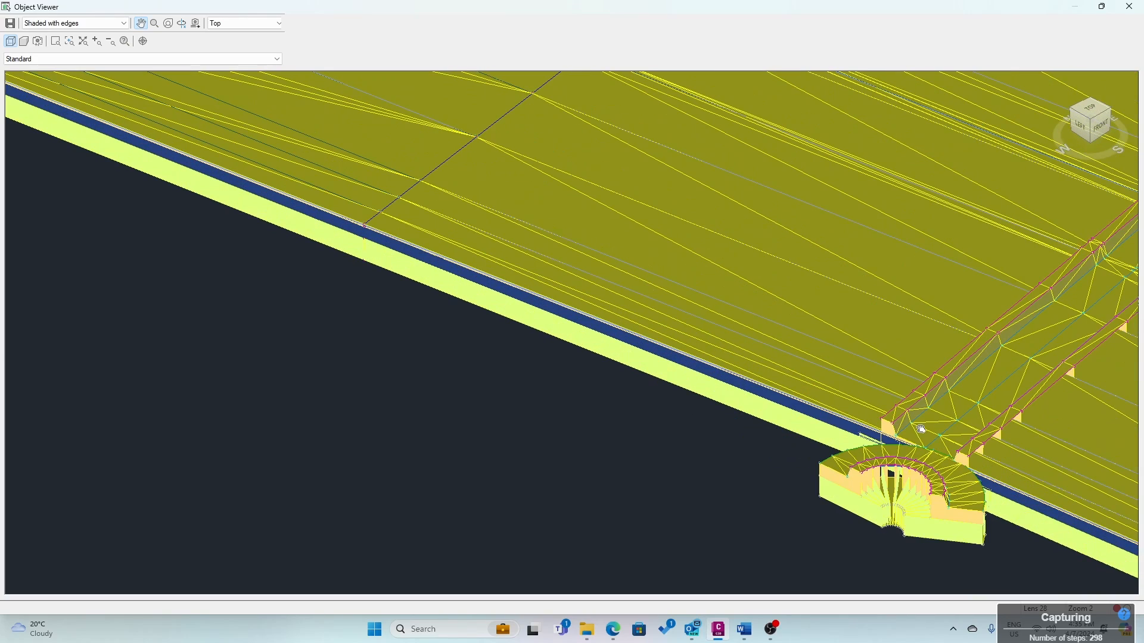
scroll(940, 423, "down", 4)
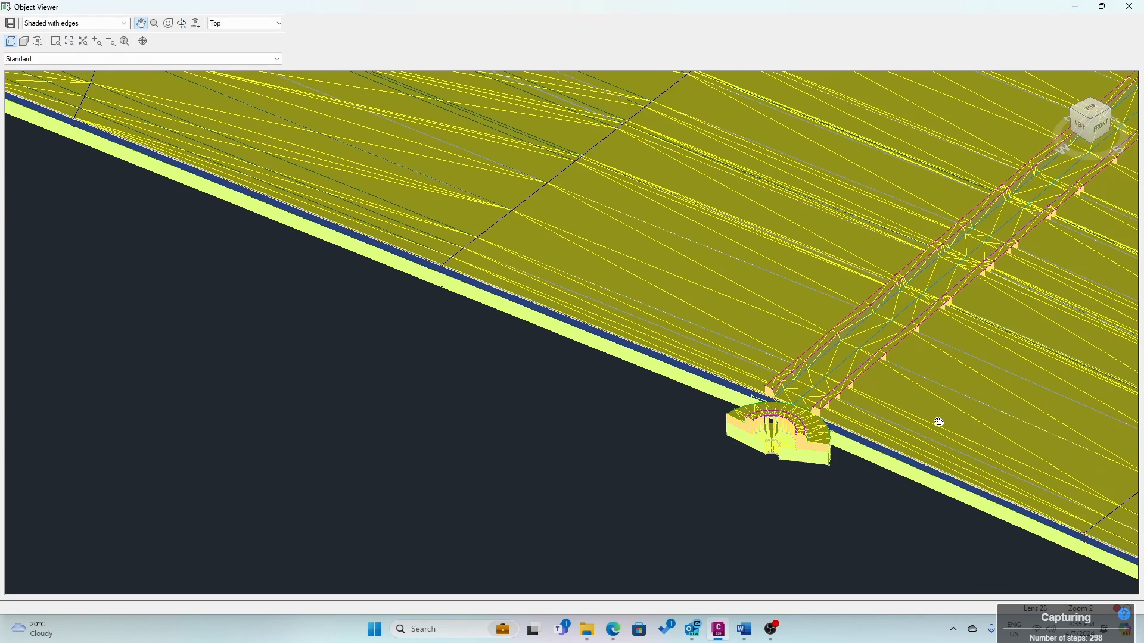
right_click(915, 410)
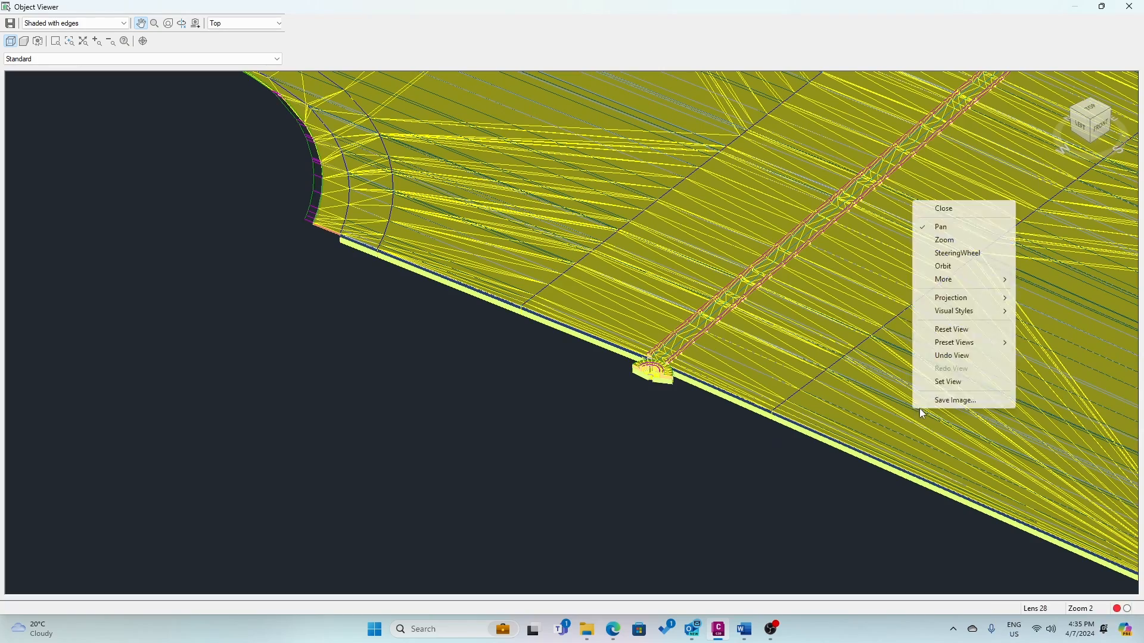
left_click(949, 208)
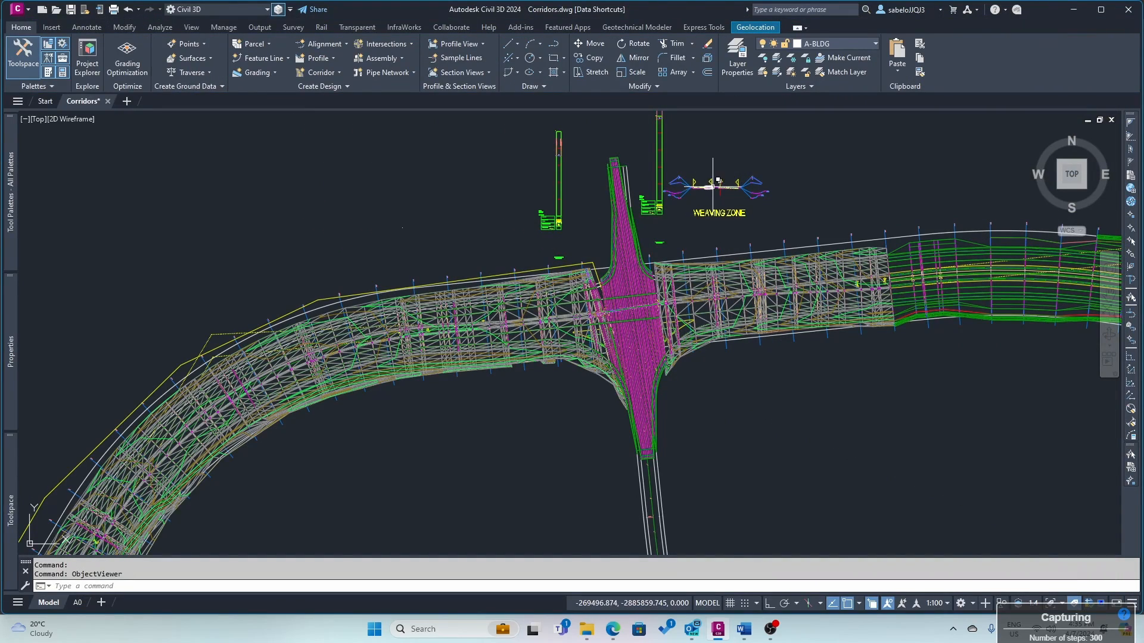
- Replace the UrbanCurbGutterGeneral subassembly beside the Weaving Zone assembly's baseline with a LaneSuperelevationAOR lane
scroll(718, 182, "up", 12)
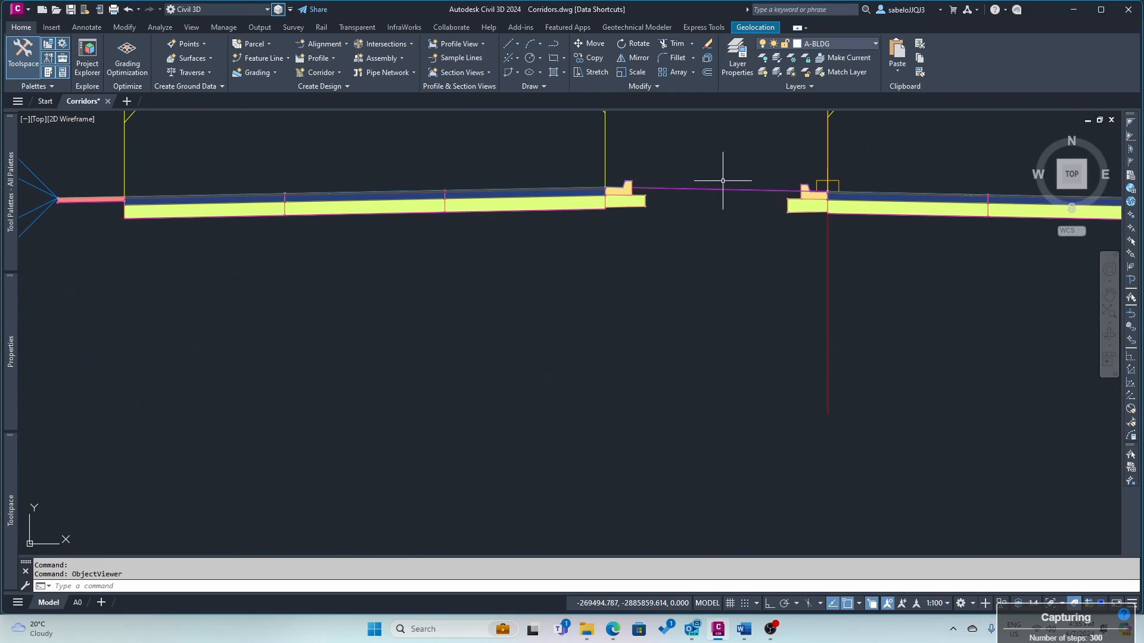
mouse_move(723, 181)
scroll(721, 206, "down", 2)
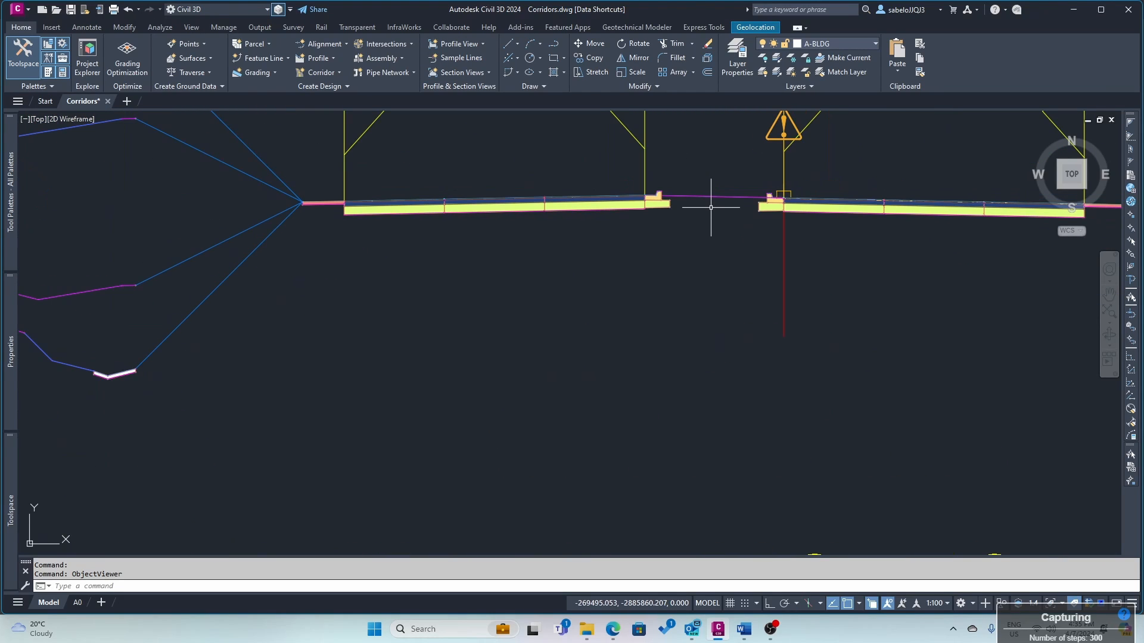
left_click(759, 207)
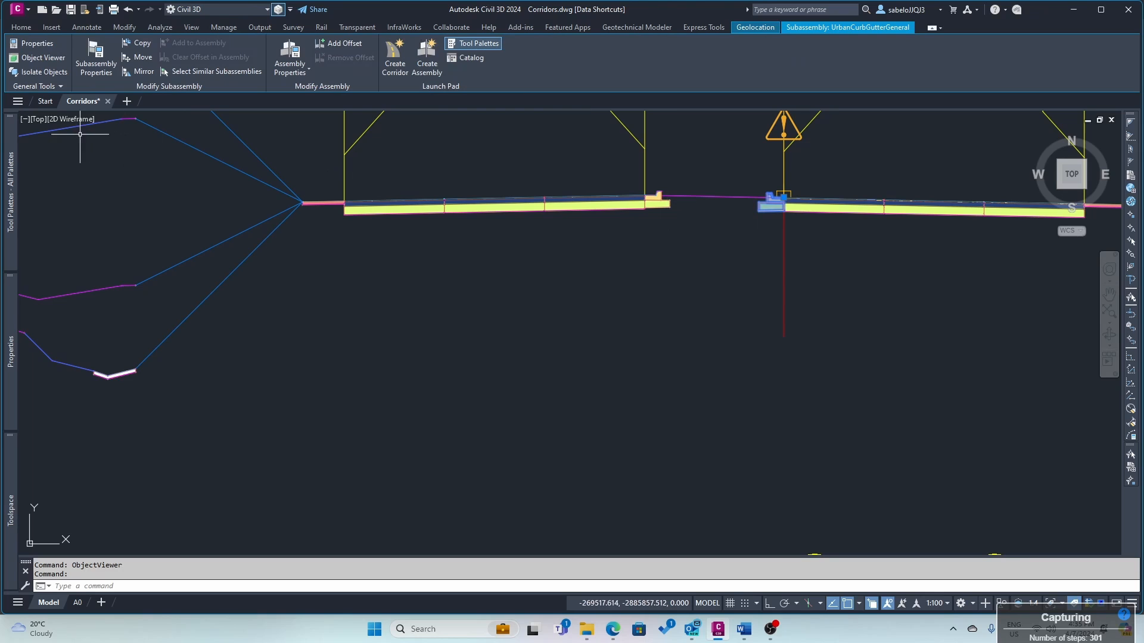
mouse_move(14, 199)
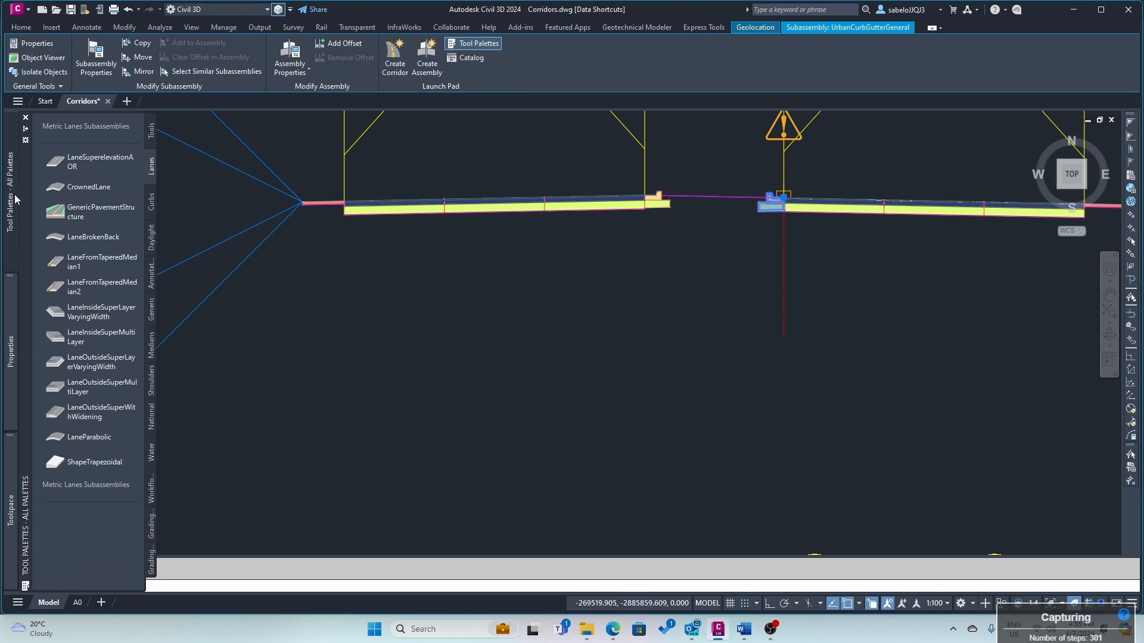
left_click(81, 167)
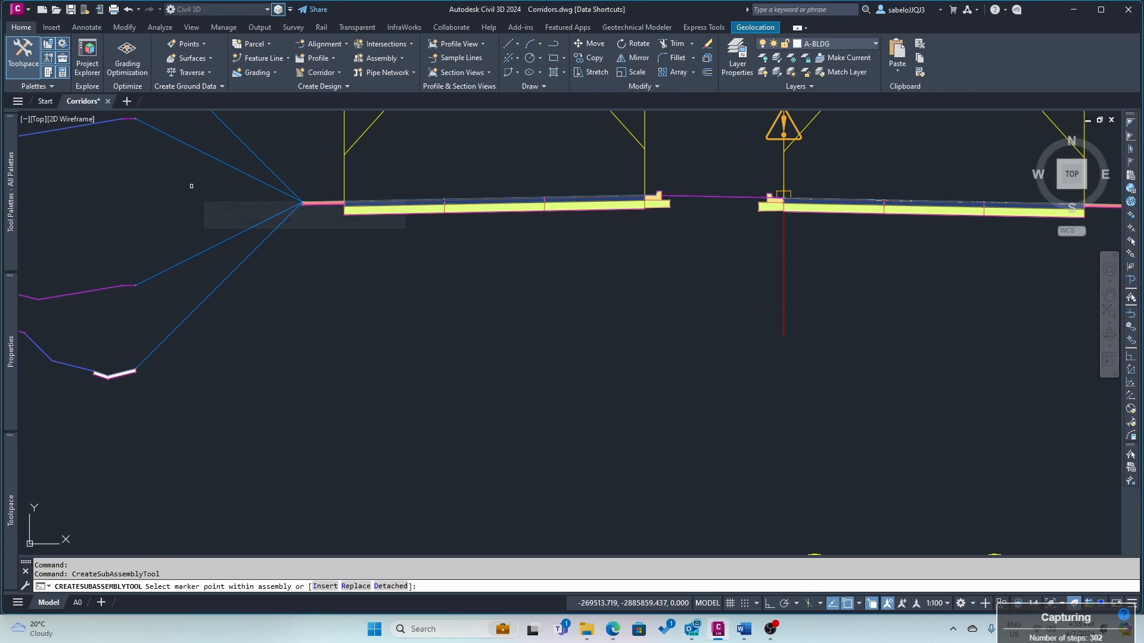
type("r")
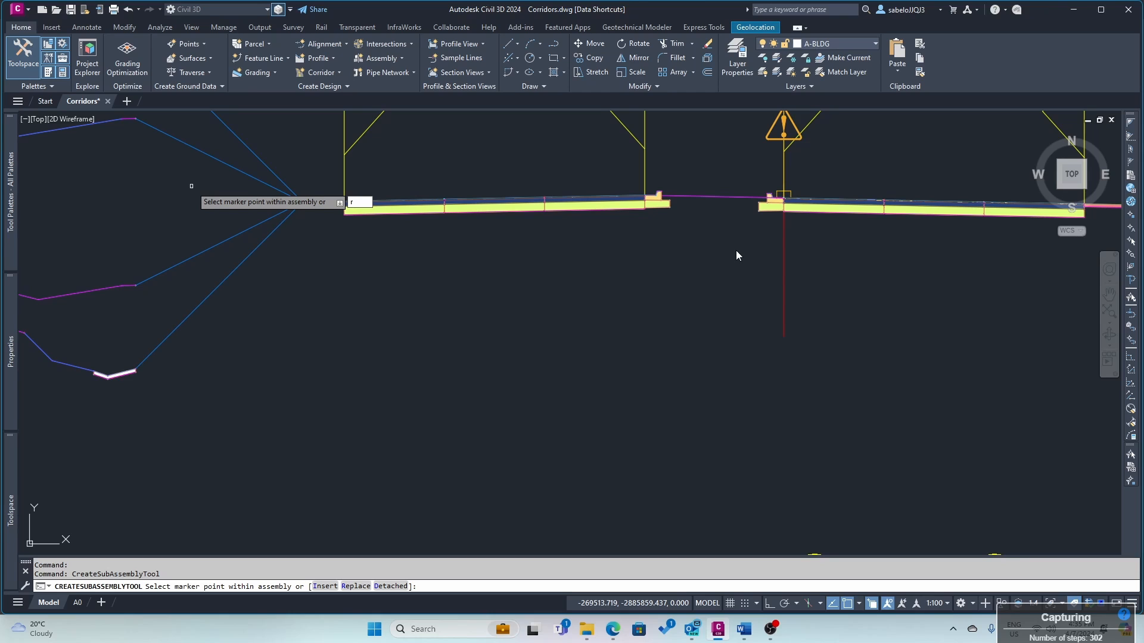
key("Return")
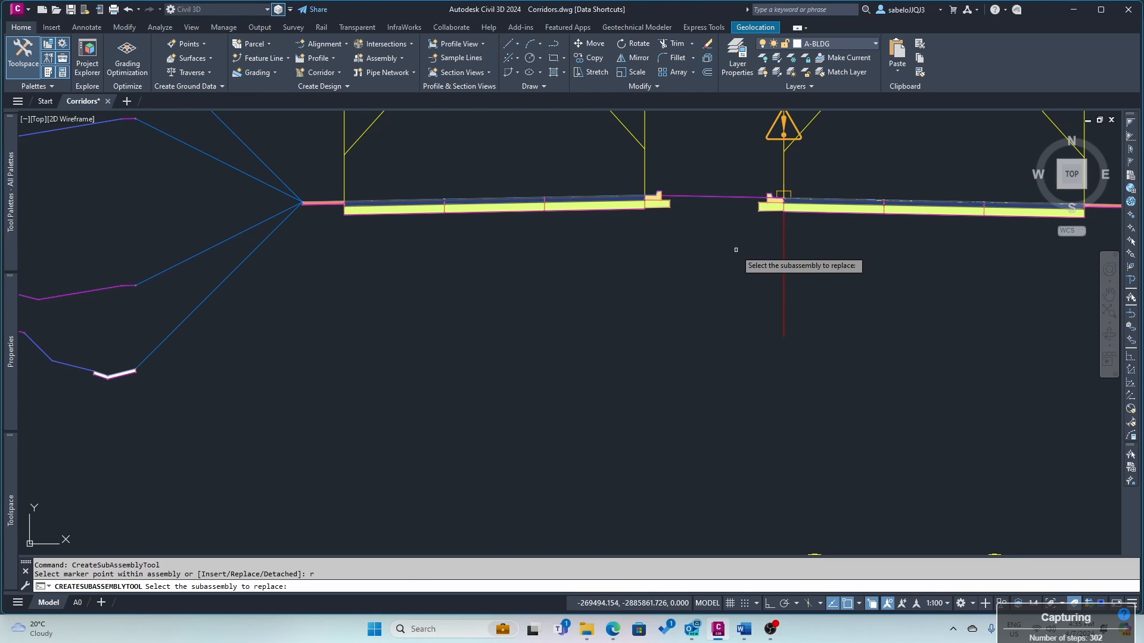
left_click(766, 205)
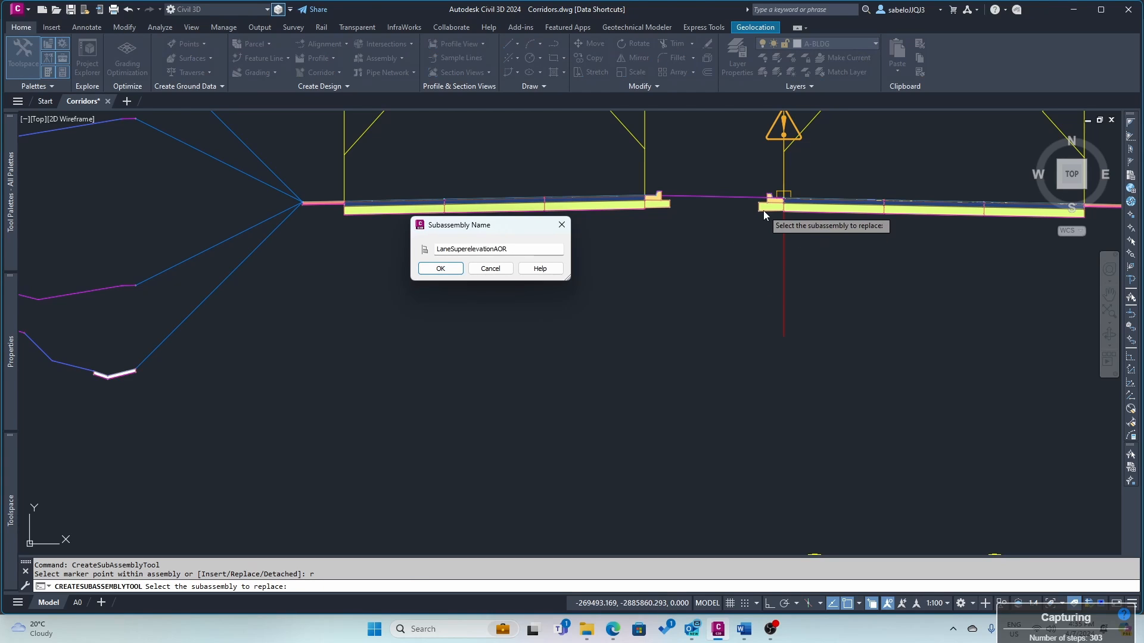
left_click(440, 269)
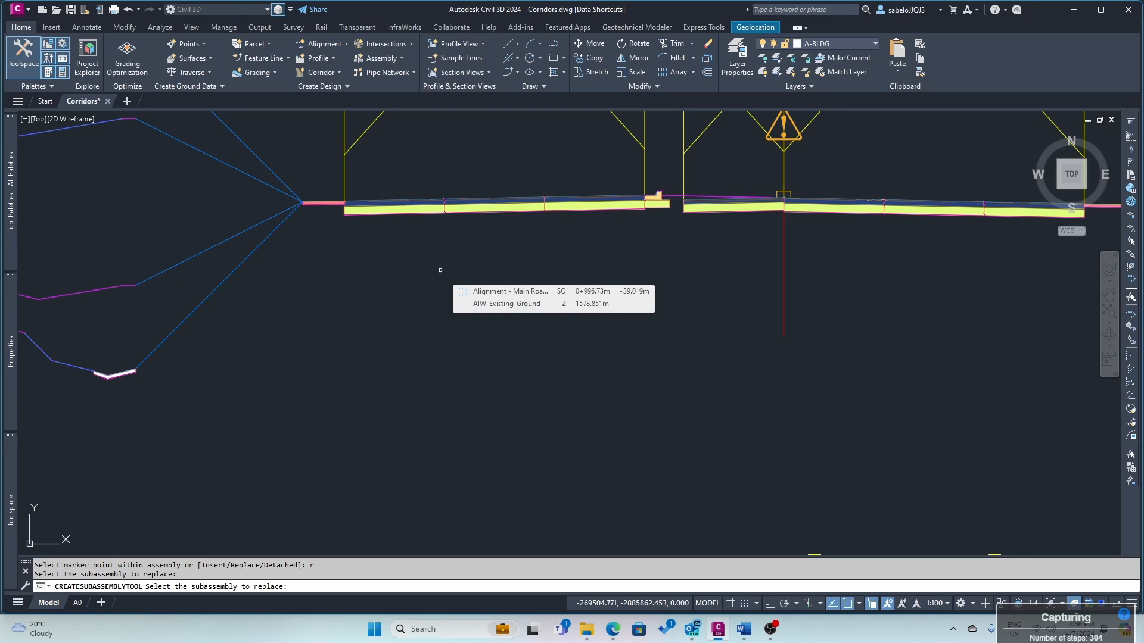
key("Escape")
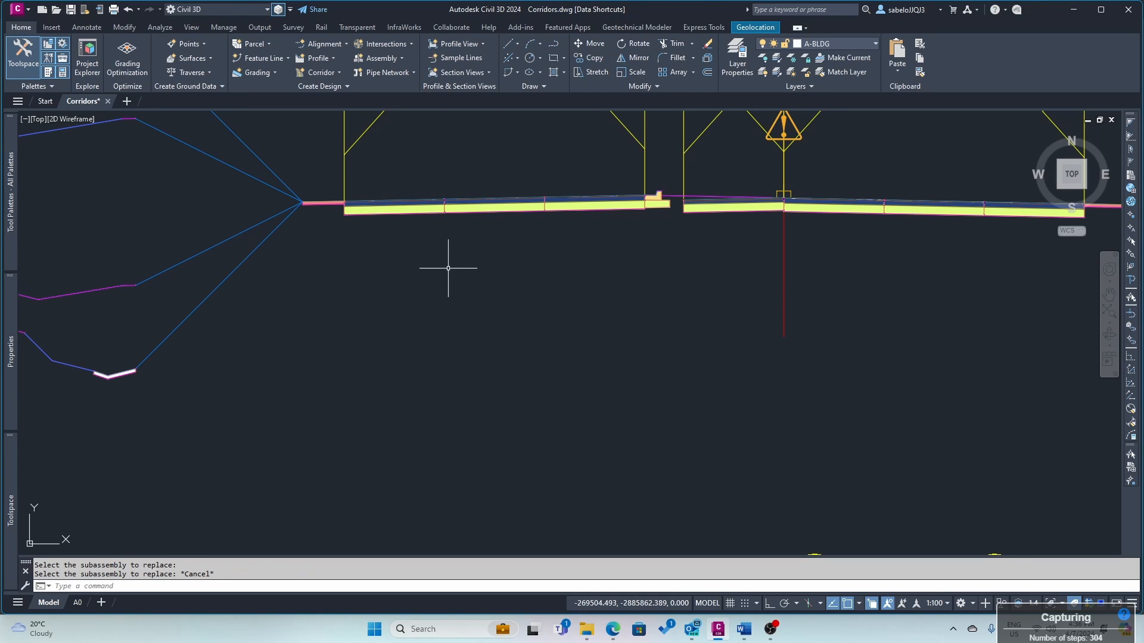
- Replace the remaining UrbanCurbGutterGeneral subassembly on the west side of the Weaving Zone median with a LaneSuperelevationAOR lane
left_click(669, 205)
key("ctrl+3")
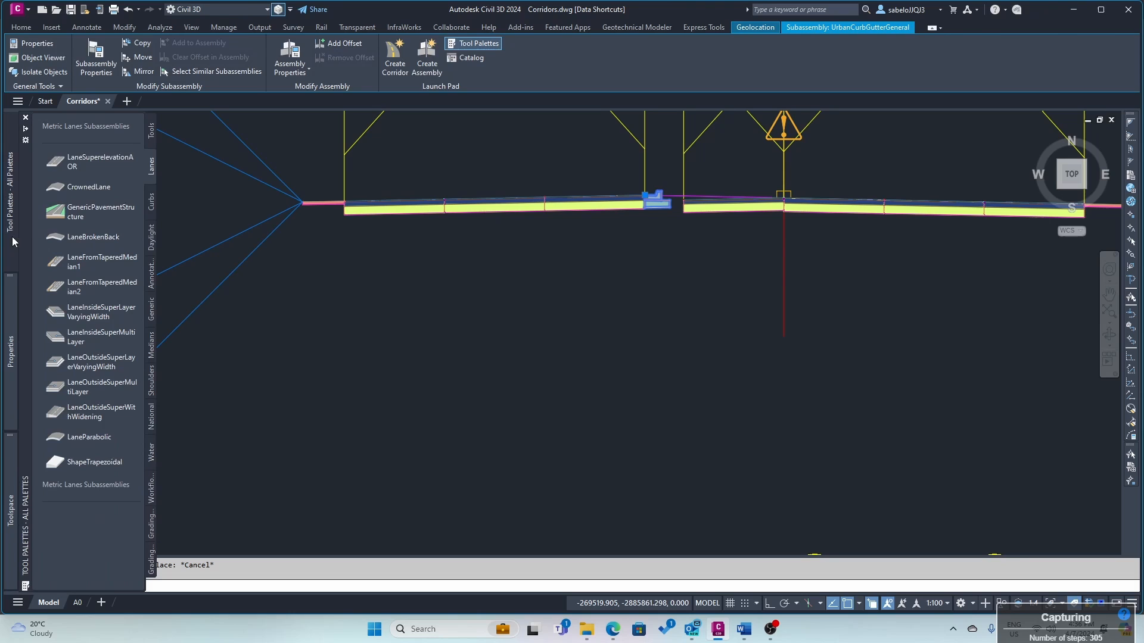
left_click(72, 186)
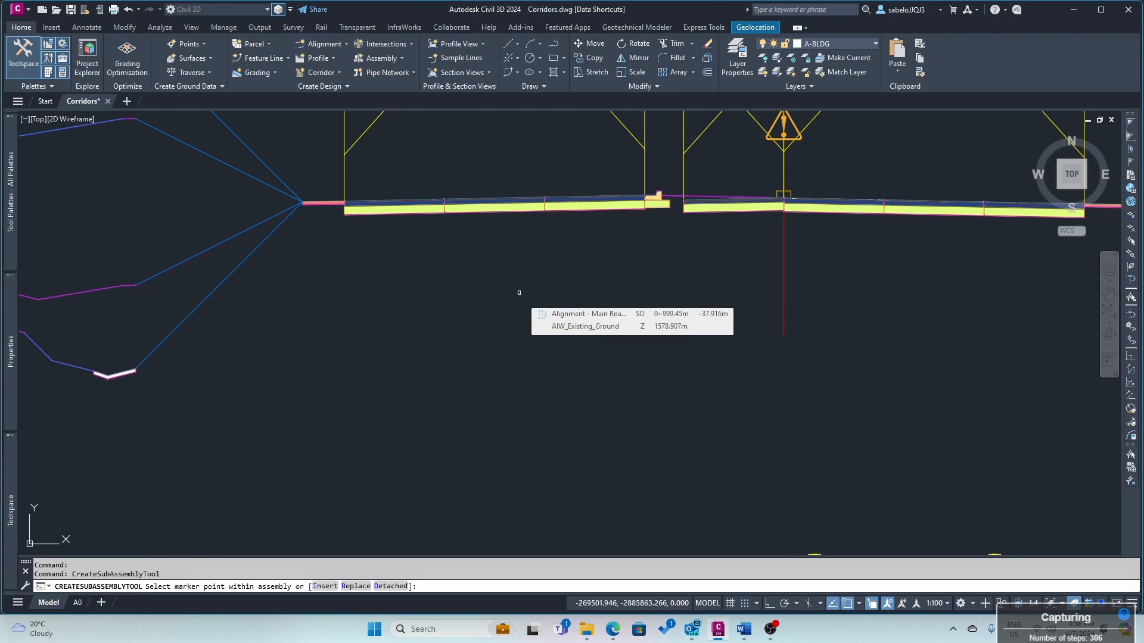
type("r")
key("Return")
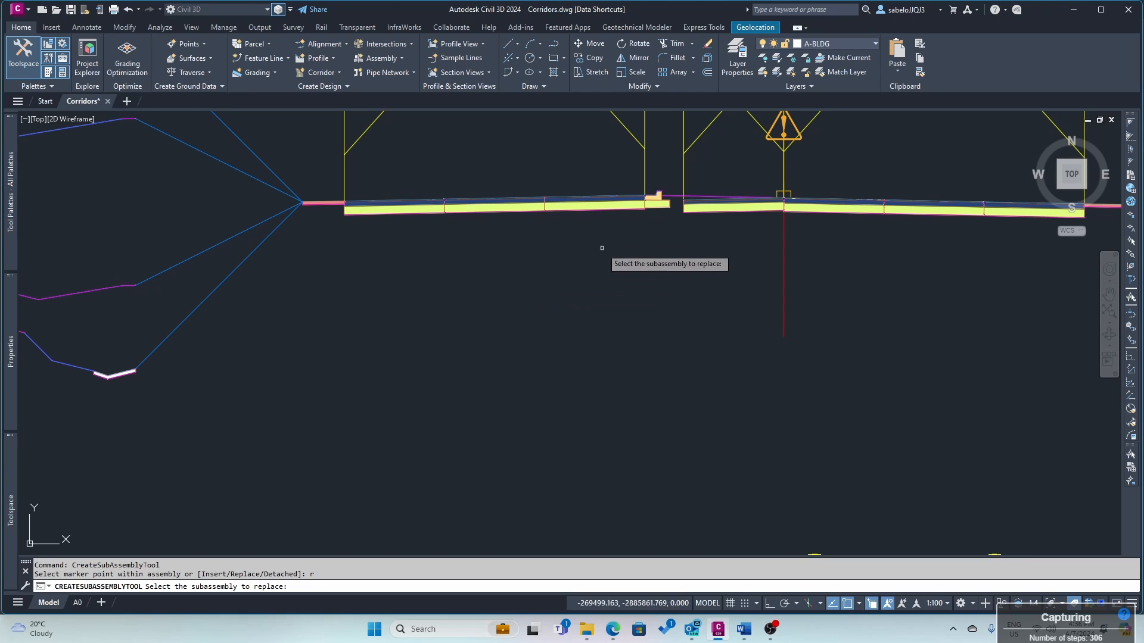
left_click(666, 208)
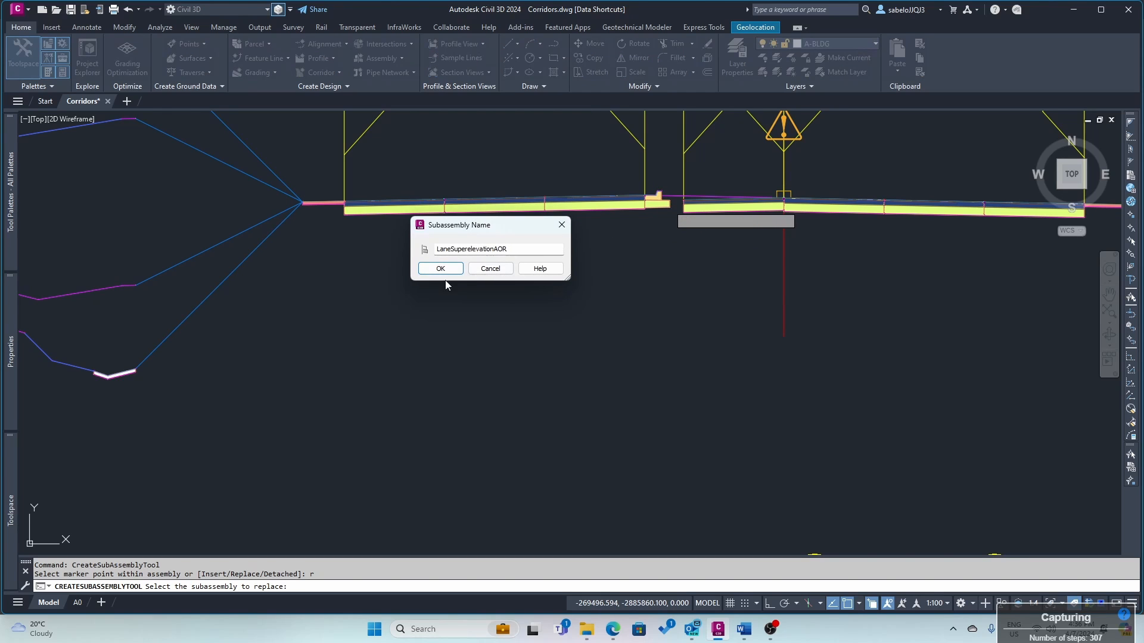
left_click(442, 269)
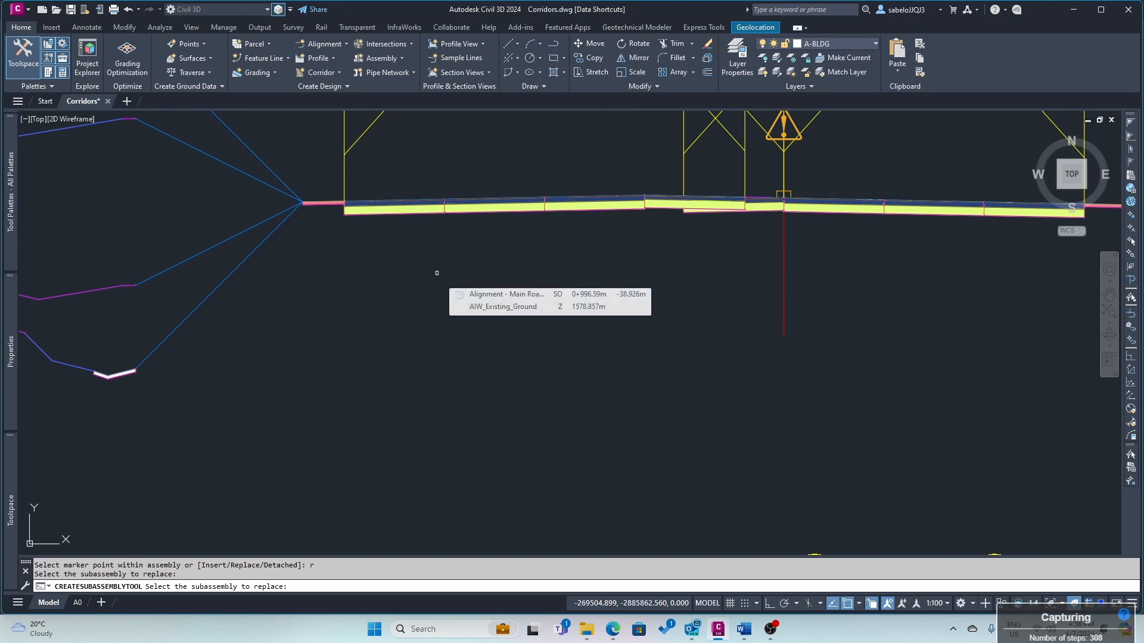
key("Escape")
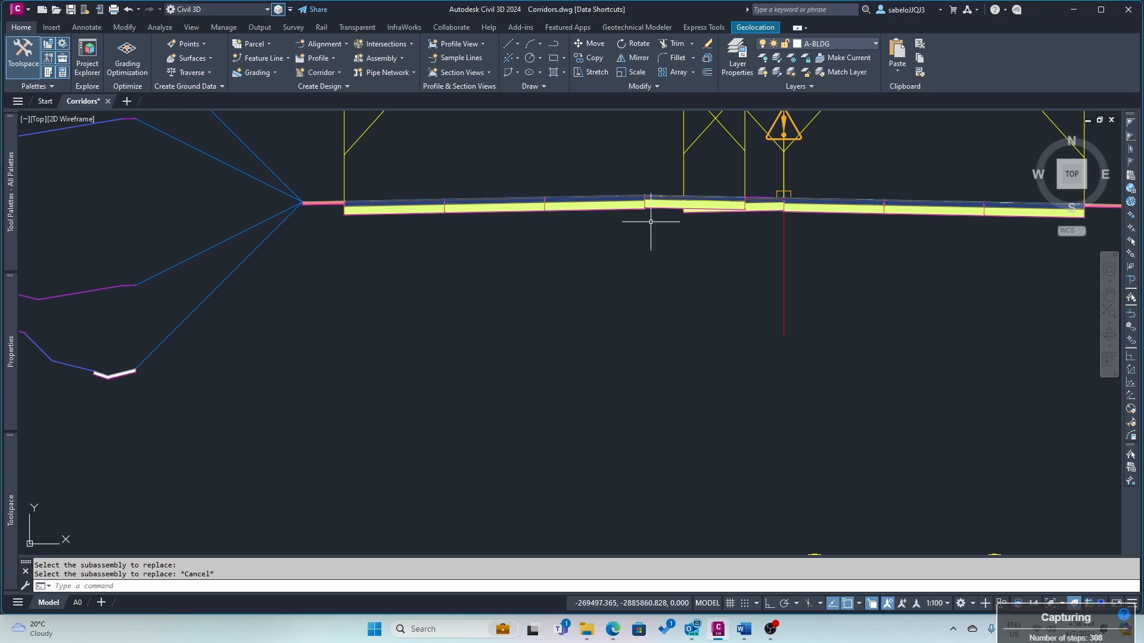
- Set the width of both new median lane subassemblies in the Weaving Zone assembly to 1.600 m
left_click(670, 204)
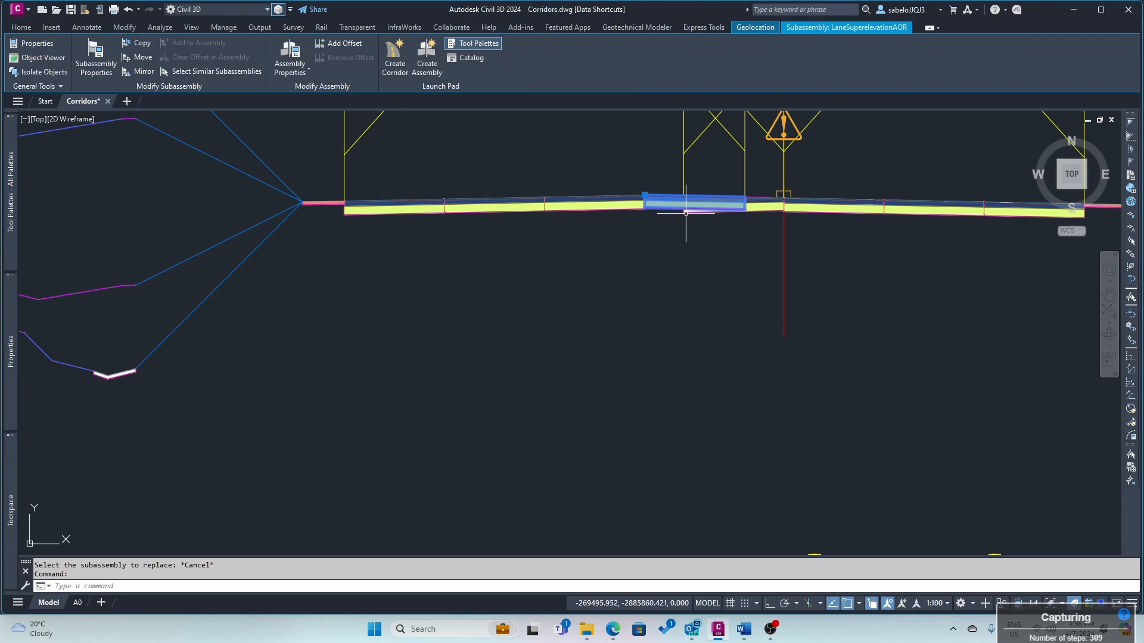
left_click(686, 207)
mouse_move(10, 357)
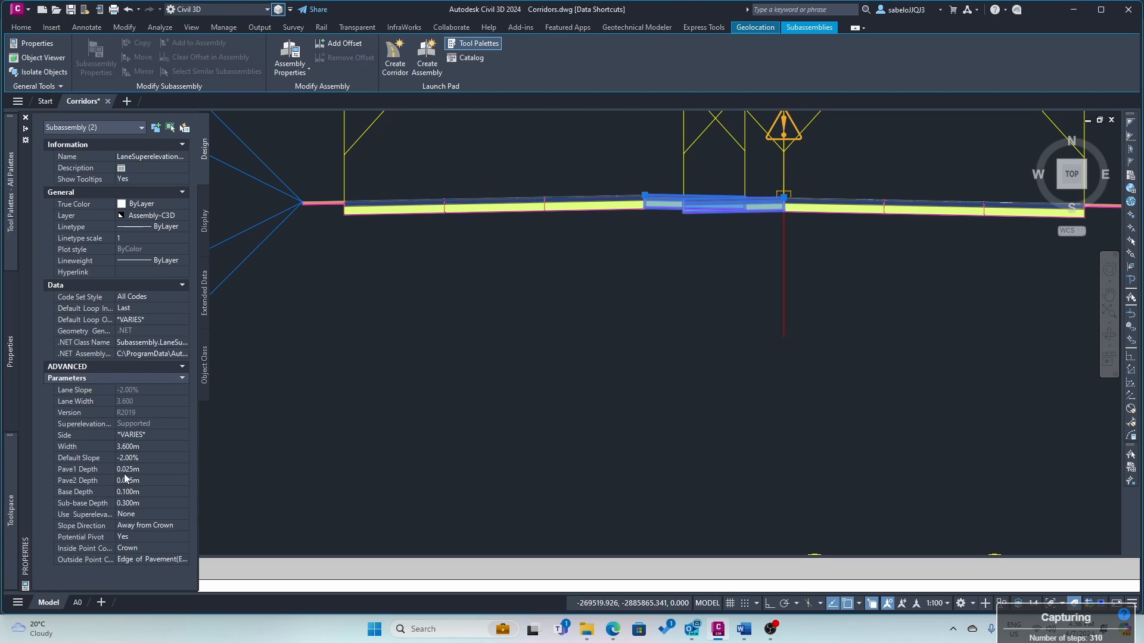
left_click(121, 449)
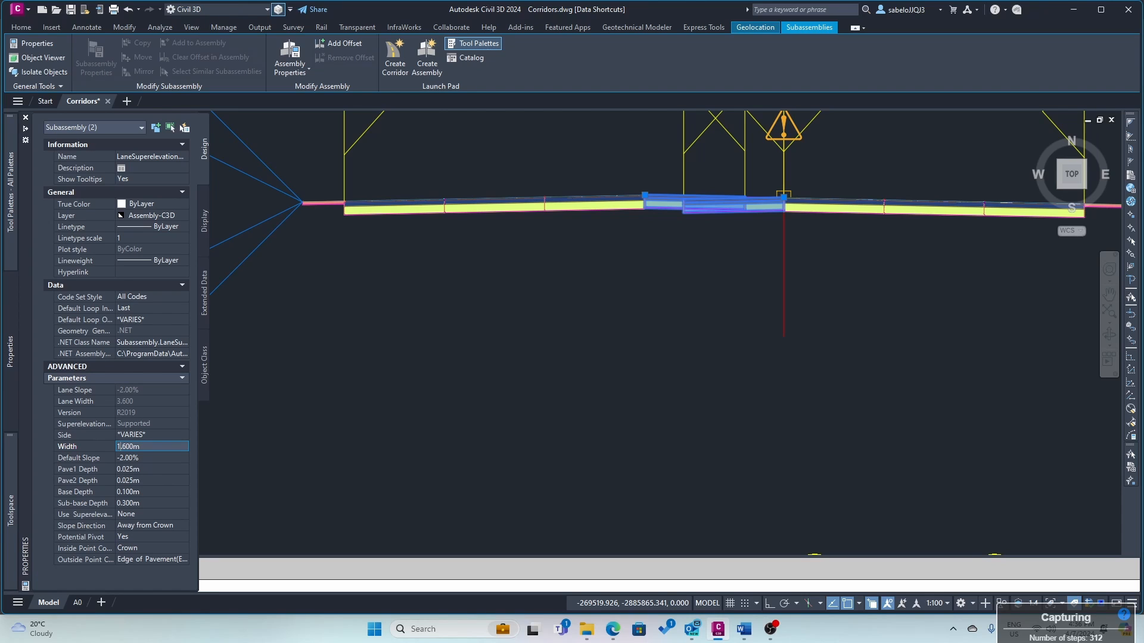
left_click(313, 463)
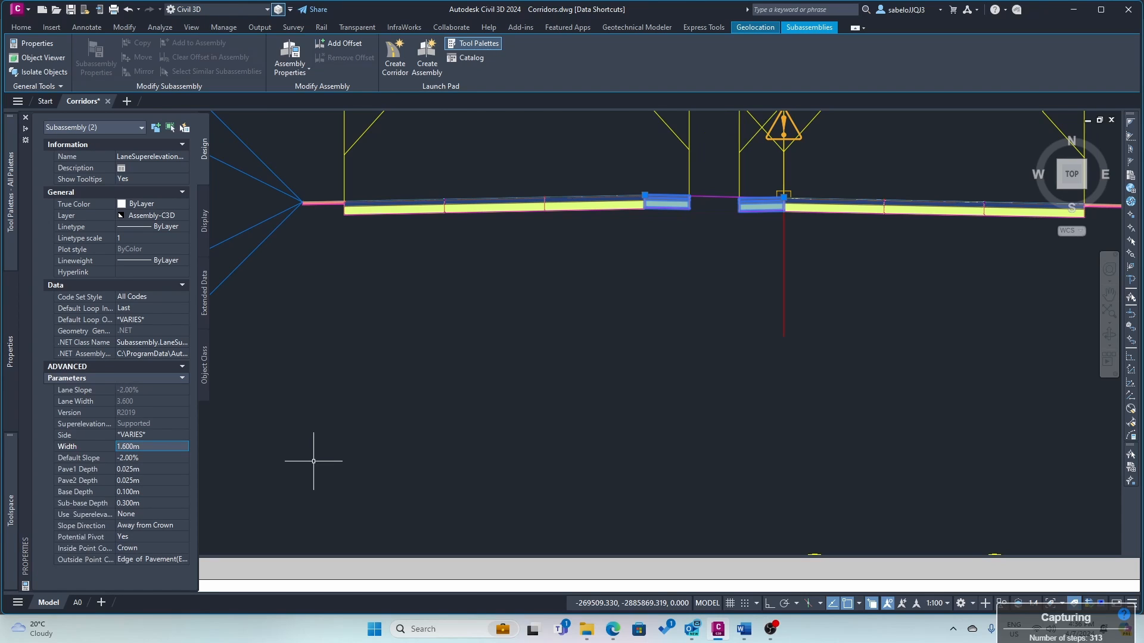
key("Escape")
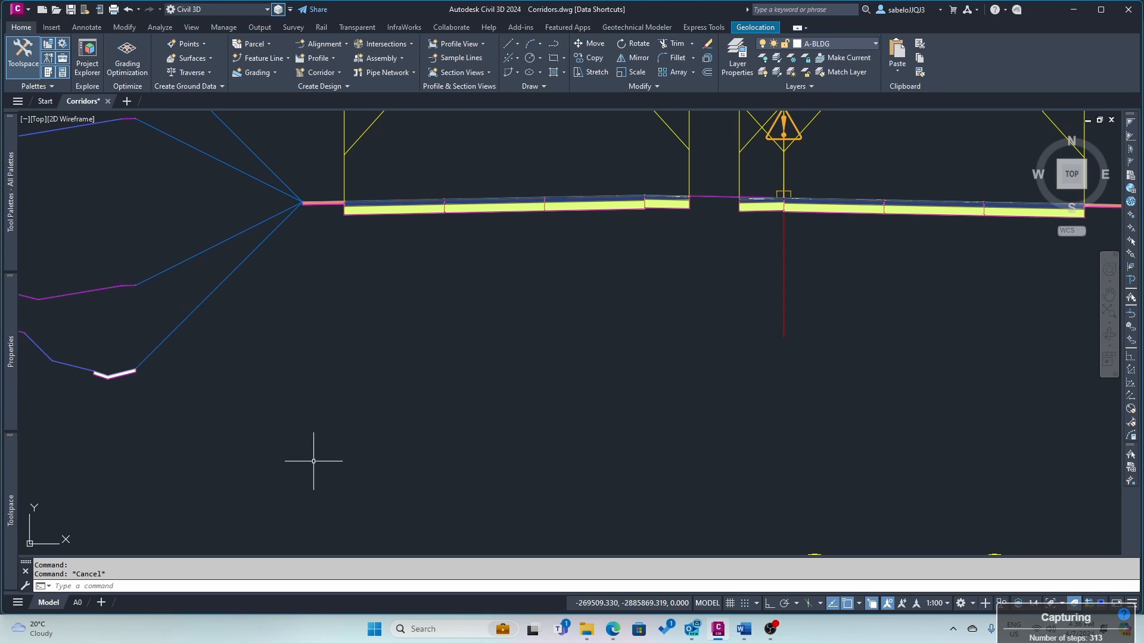
- Rebuild the Weaving Area corridor with the modified assembly and dismiss the event list
scroll(313, 461, "down", 10)
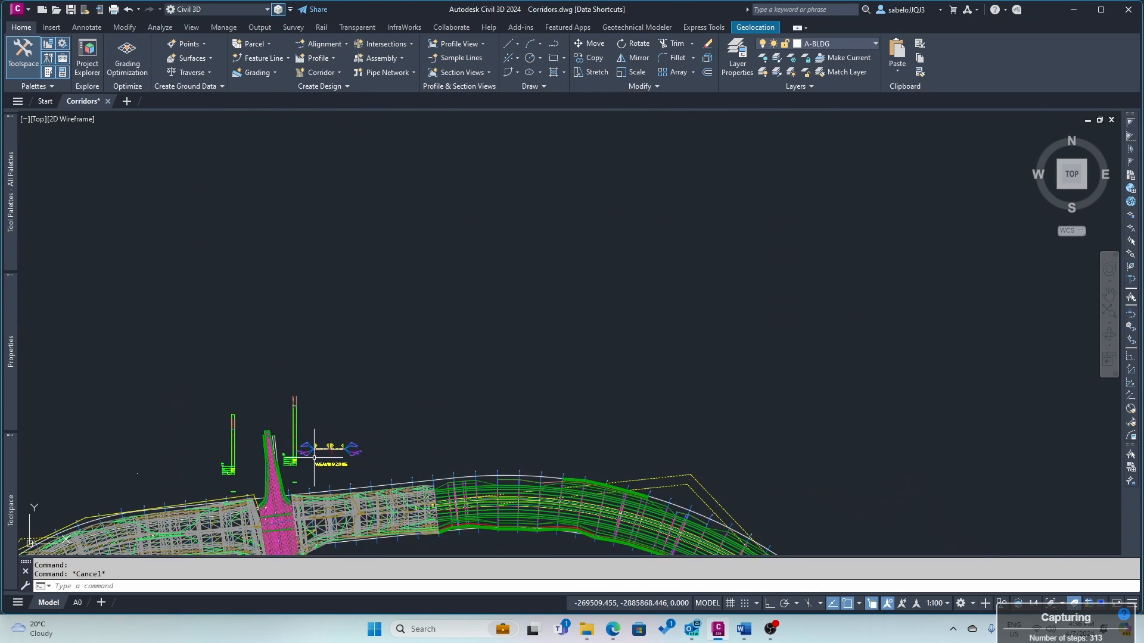
scroll(314, 457, "down", 2)
left_click(289, 488)
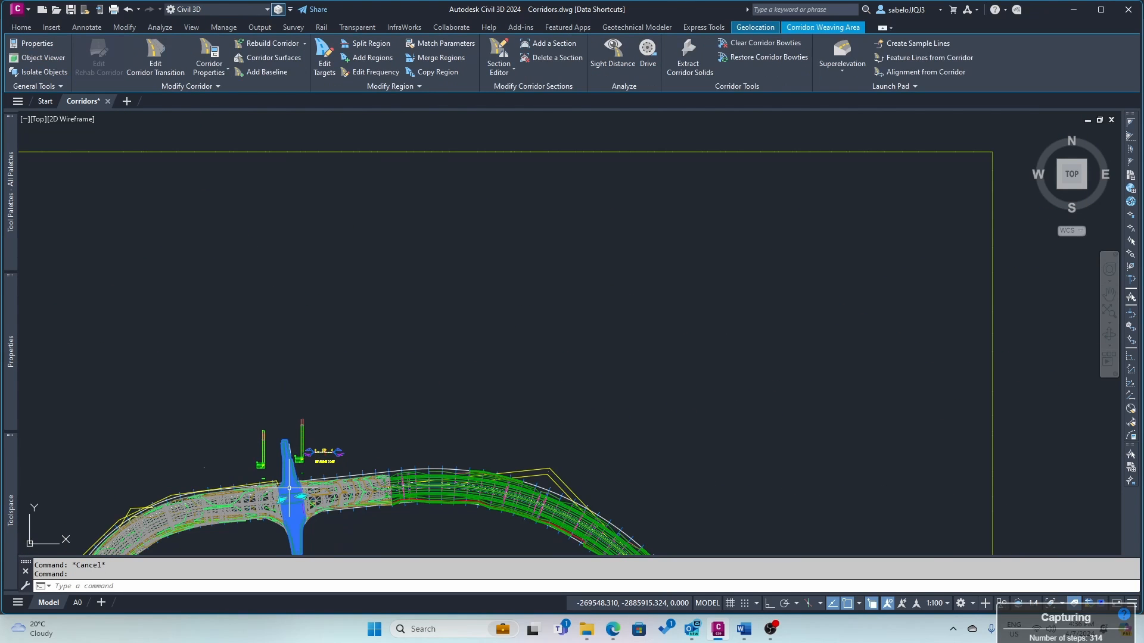
right_click(290, 490)
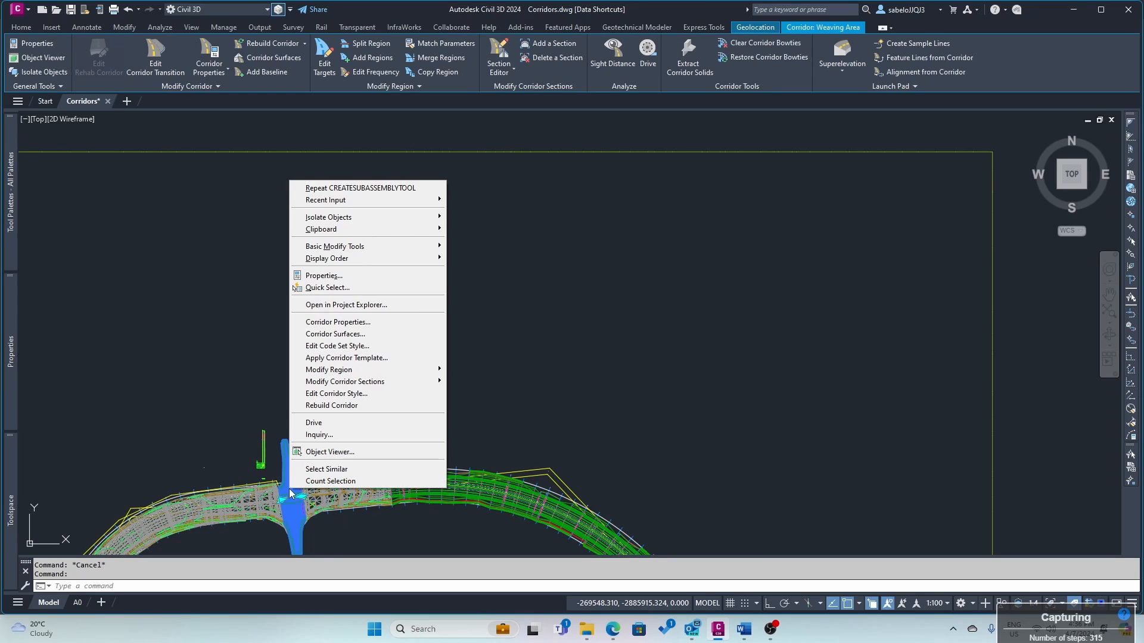
left_click(322, 406)
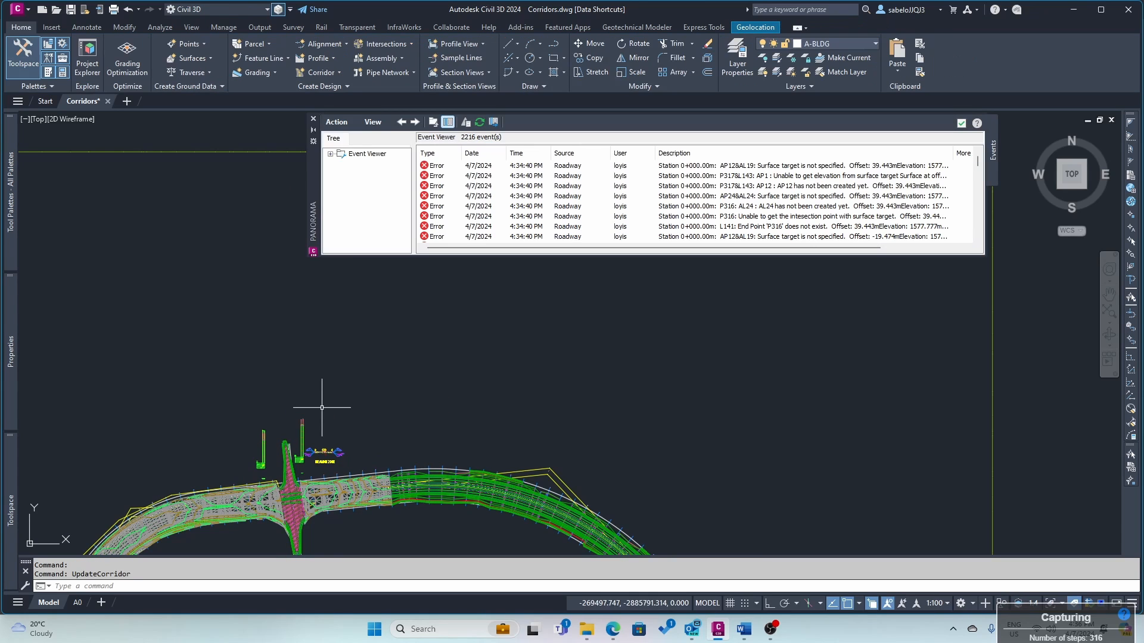
left_click(313, 118)
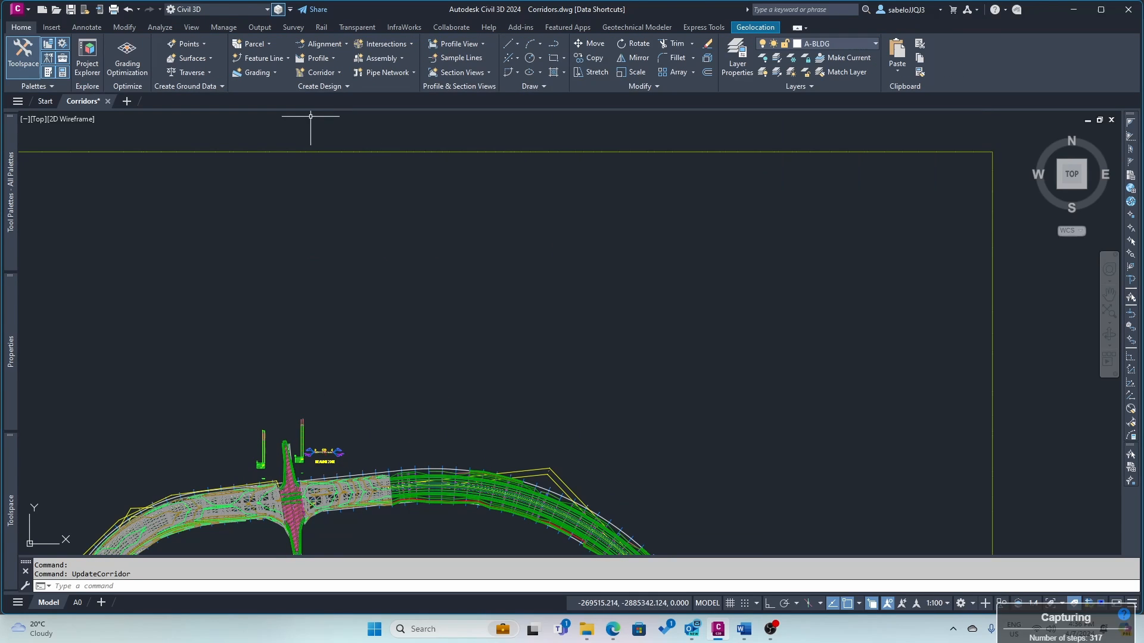
- Open the Weaving Area corridor in the Object Viewer and examine its overall shape in a southwest isometric view
left_click(291, 504)
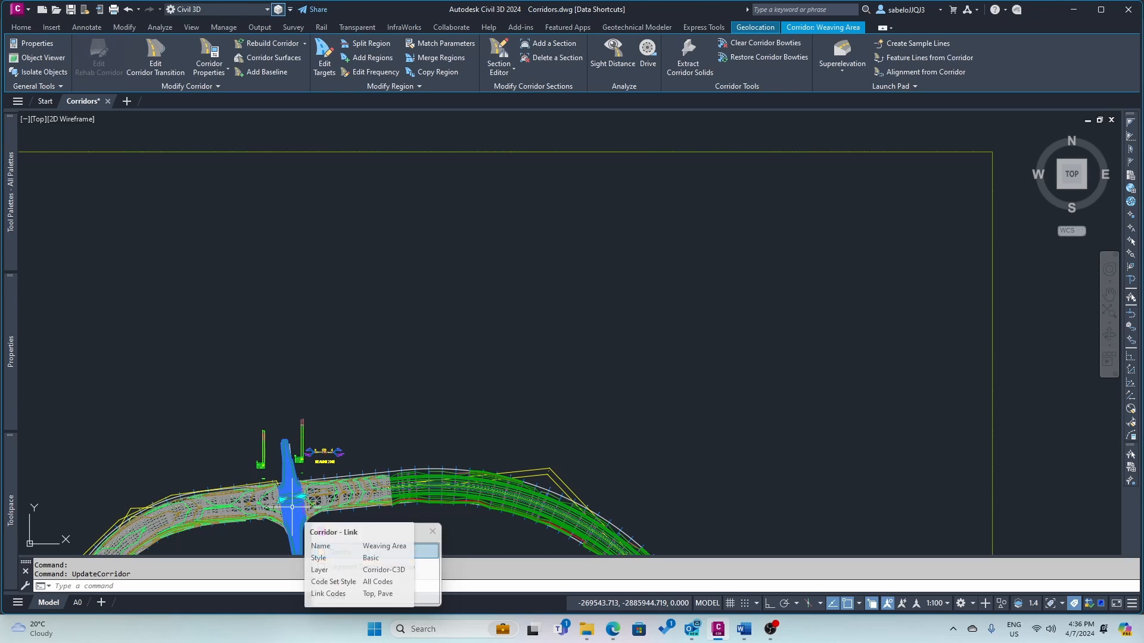
right_click(292, 507)
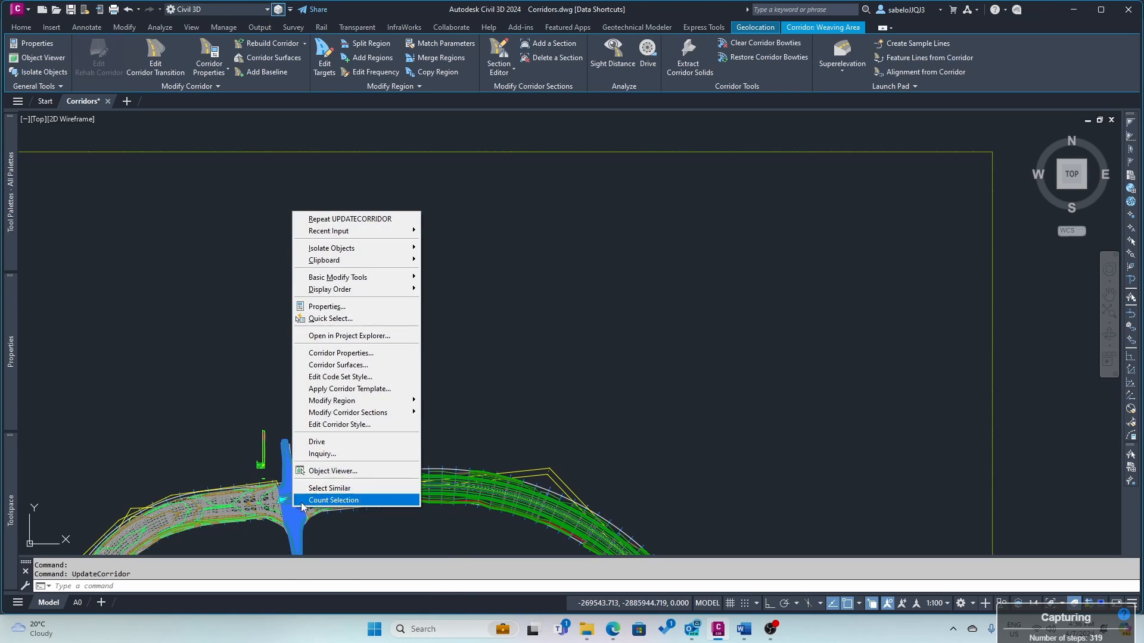
left_click(333, 471)
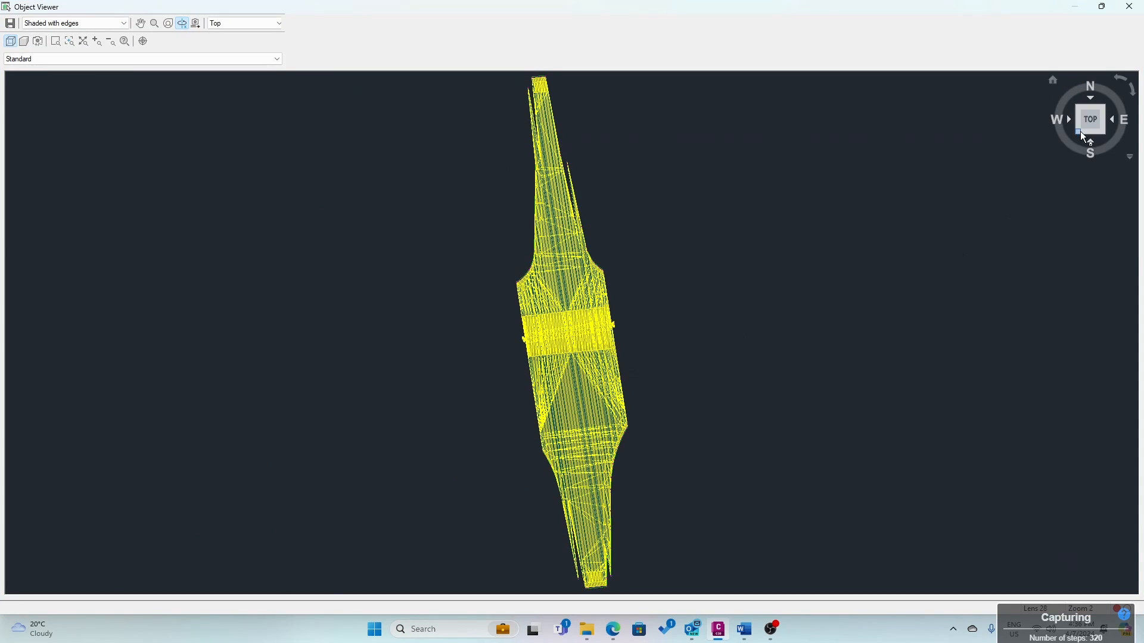
left_click(1076, 133)
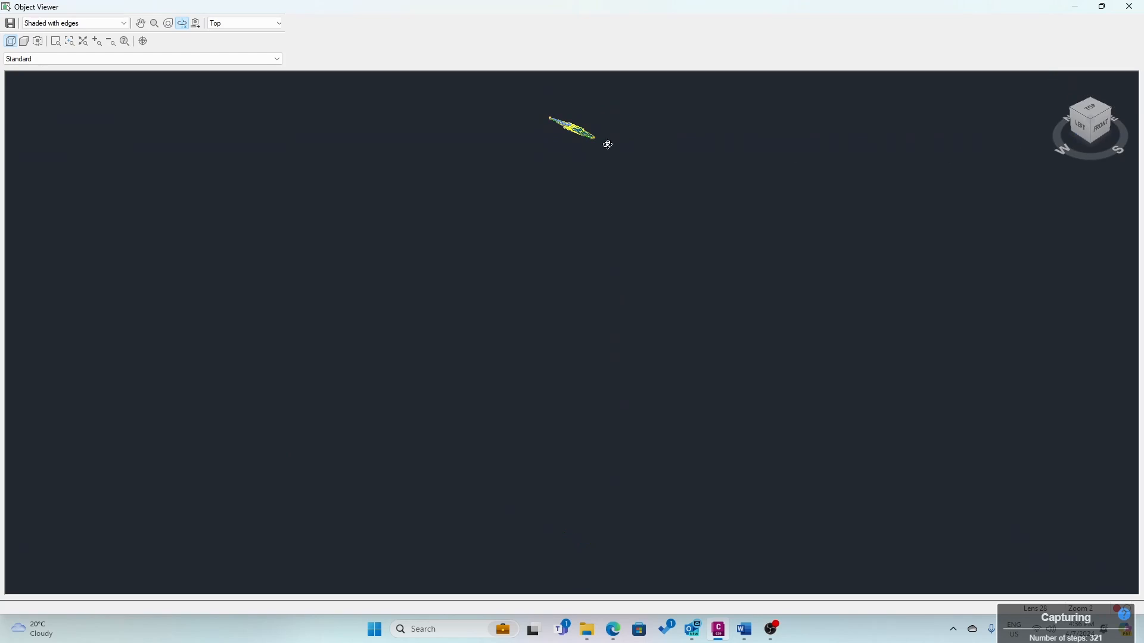
right_click(599, 143)
left_click(629, 166)
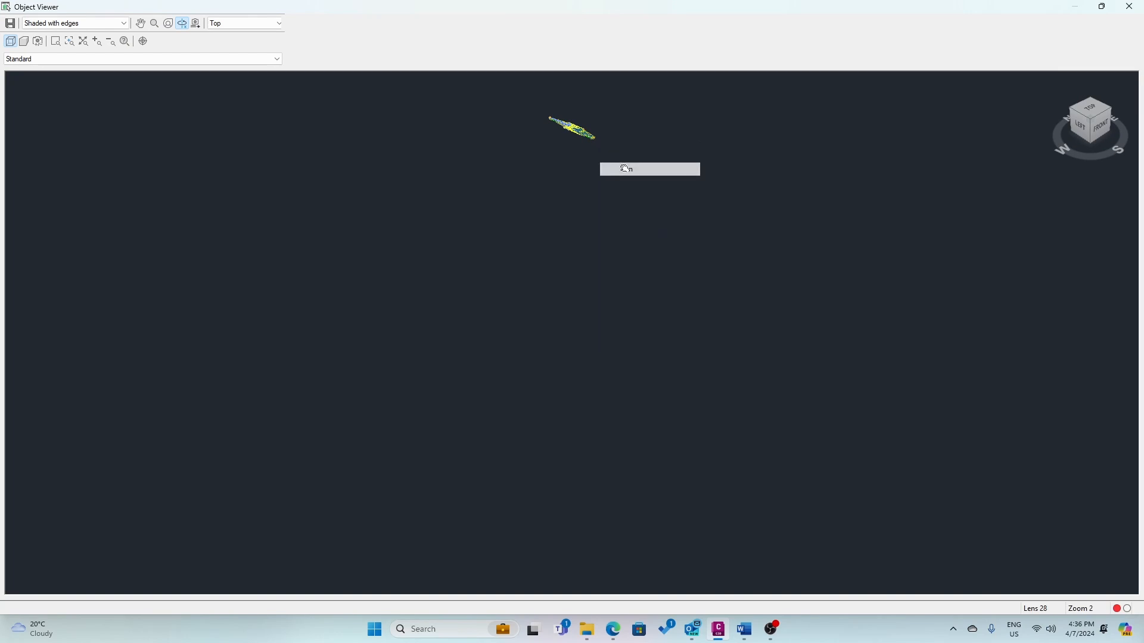
left_click_drag(573, 147, 577, 377)
scroll(576, 250, "up", 3)
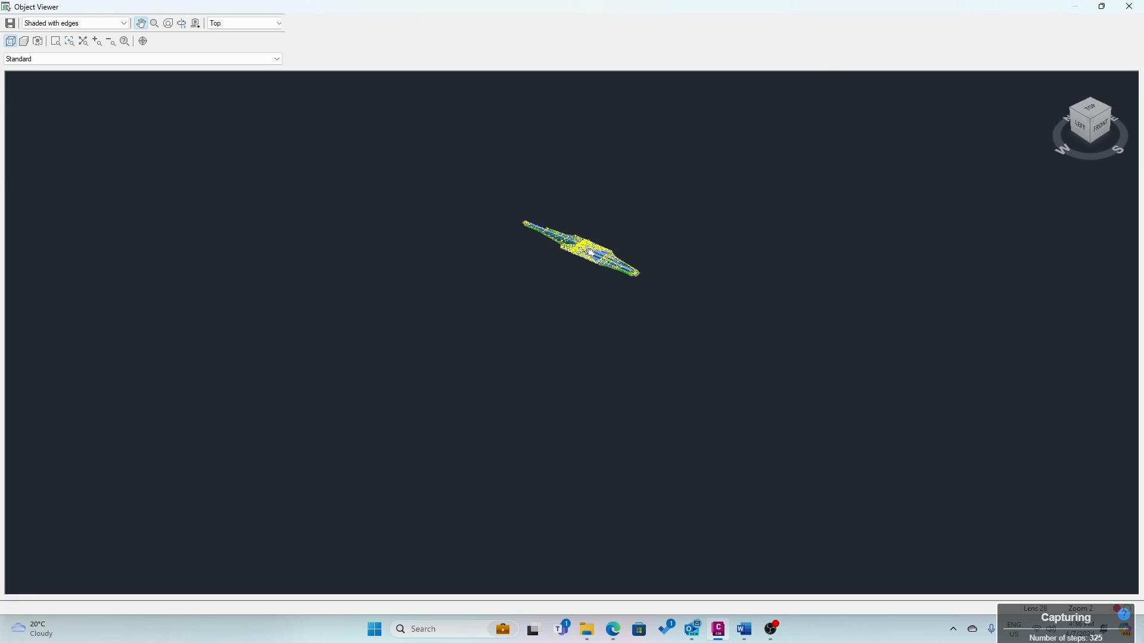
scroll(589, 252, "up", 3)
left_click_drag(590, 252, 572, 381)
left_click_drag(535, 255, 533, 340)
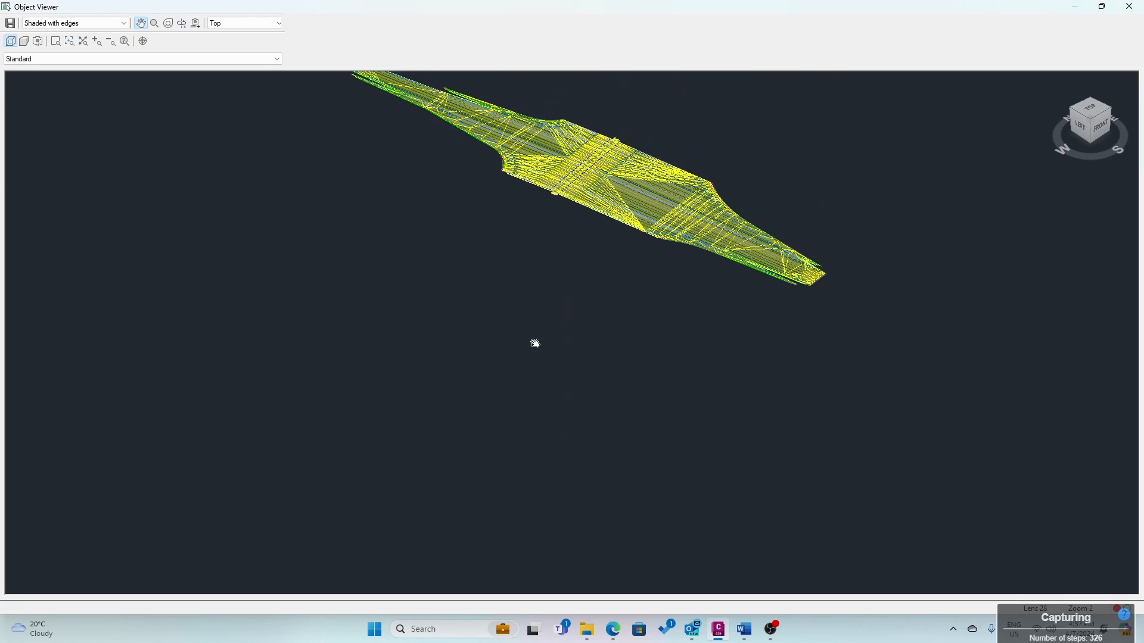
left_click_drag(566, 204, 571, 284)
scroll(554, 245, "up", 3)
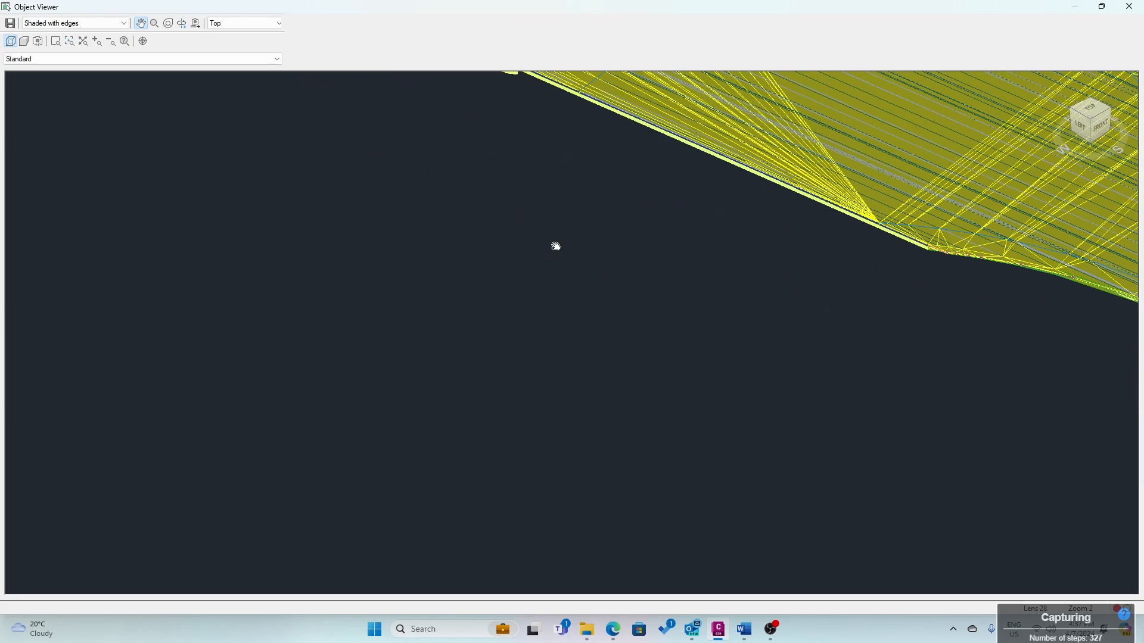
left_click_drag(577, 238, 609, 433)
scroll(609, 433, "down", 3)
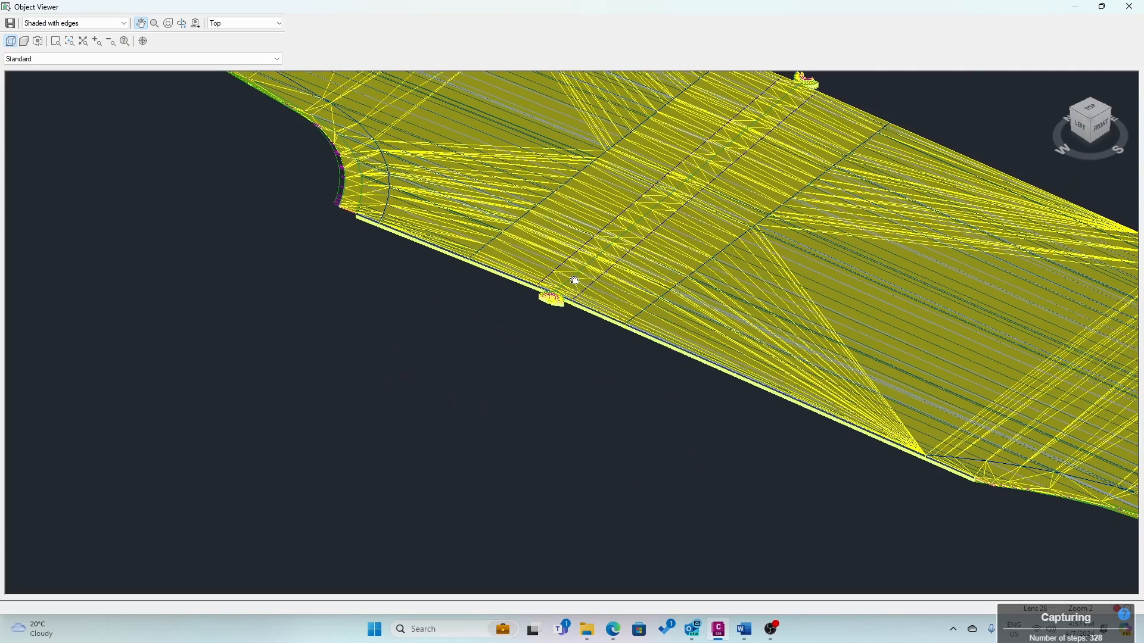
- Inspect the median strip and the kerb ends across the Weaving Area corridor up close, and close the Object Viewer
scroll(575, 280, "up", 5)
scroll(573, 275, "up", 3)
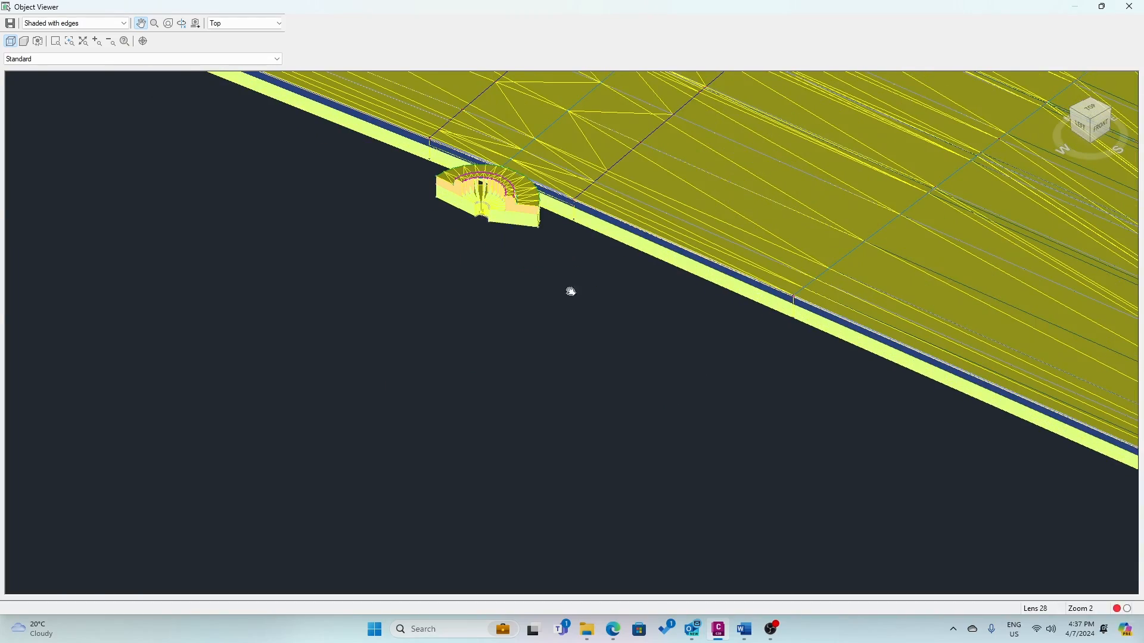
left_click_drag(569, 289, 549, 466)
scroll(575, 360, "down", 2)
scroll(580, 348, "down", 2)
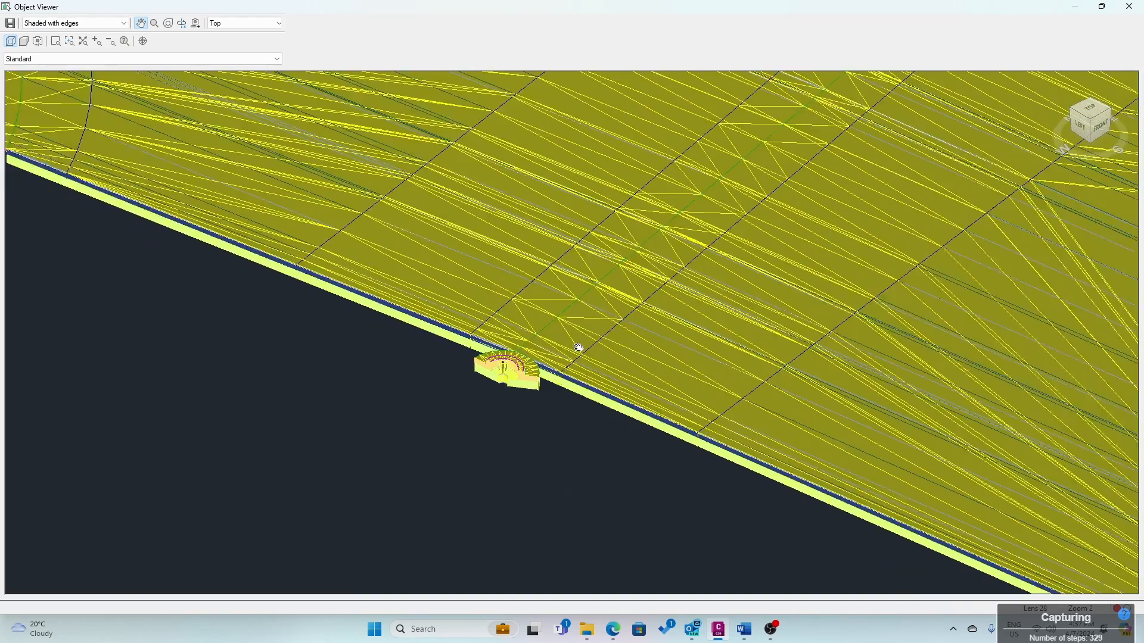
scroll(595, 301, "down", 2)
left_click_drag(586, 320, 557, 401)
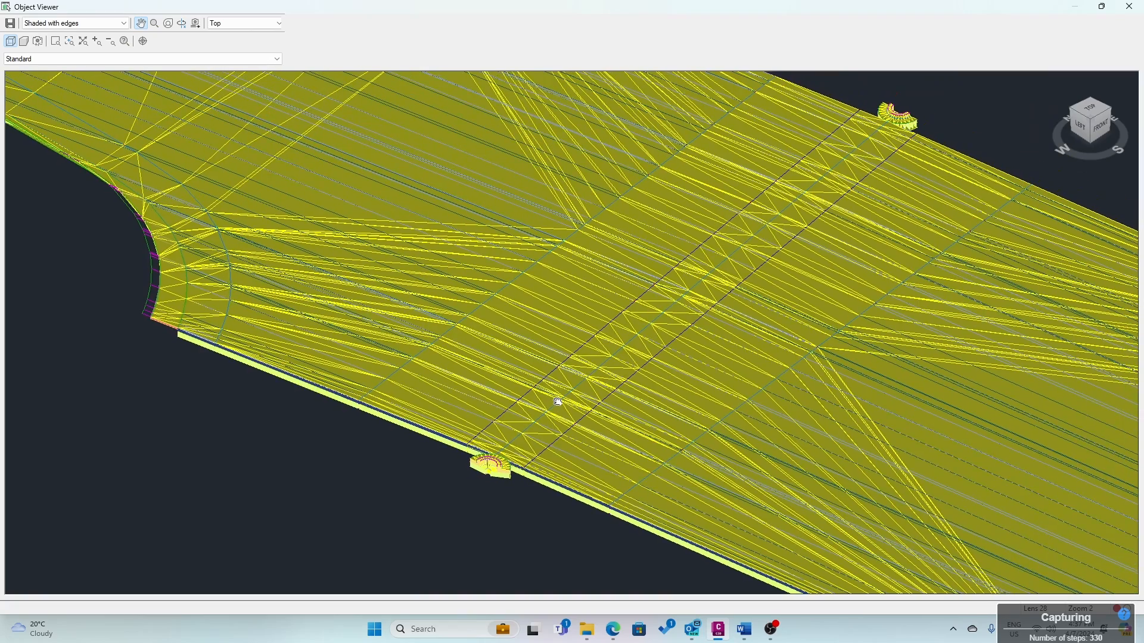
scroll(665, 326, "down", 3)
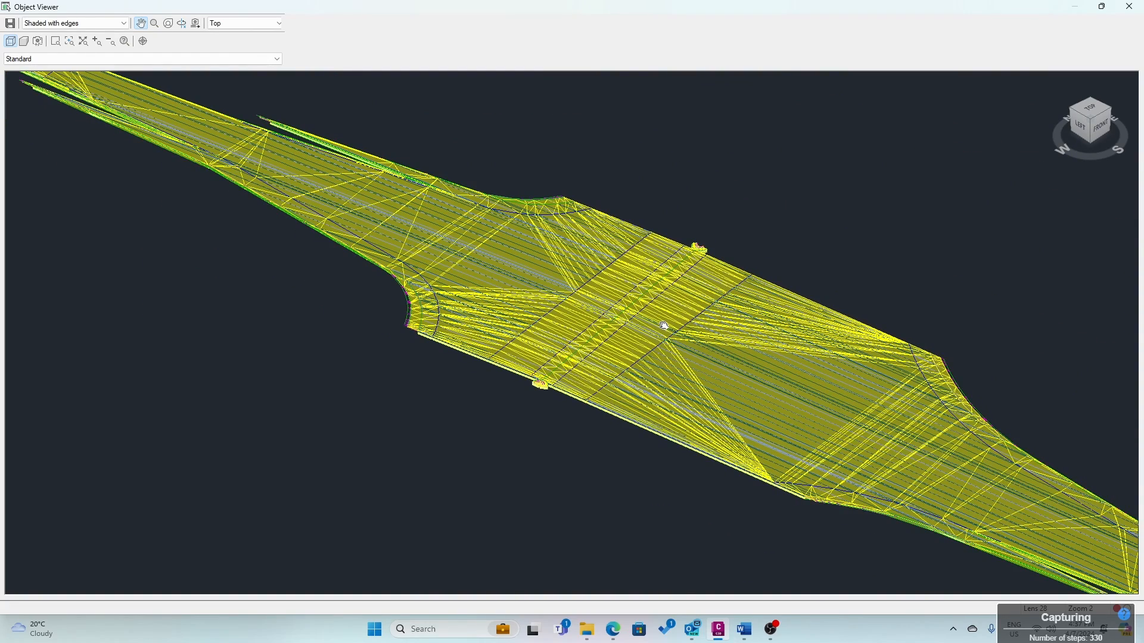
scroll(663, 325, "down", 2)
scroll(628, 307, "up", 3)
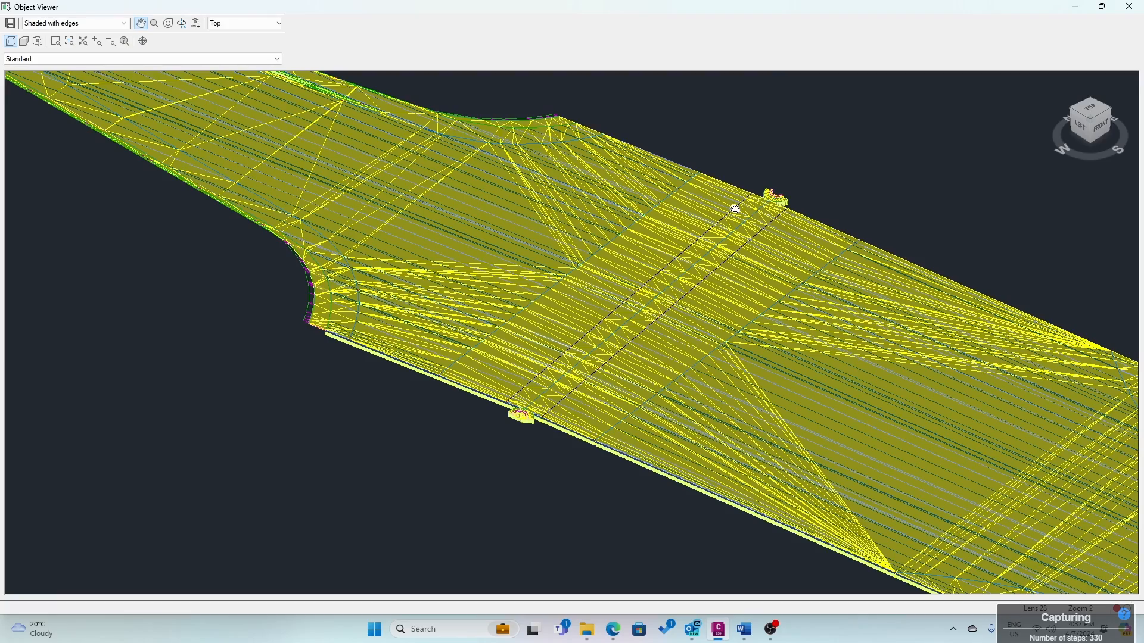
scroll(735, 208, "up", 1)
scroll(734, 208, "down", 1)
right_click(778, 169)
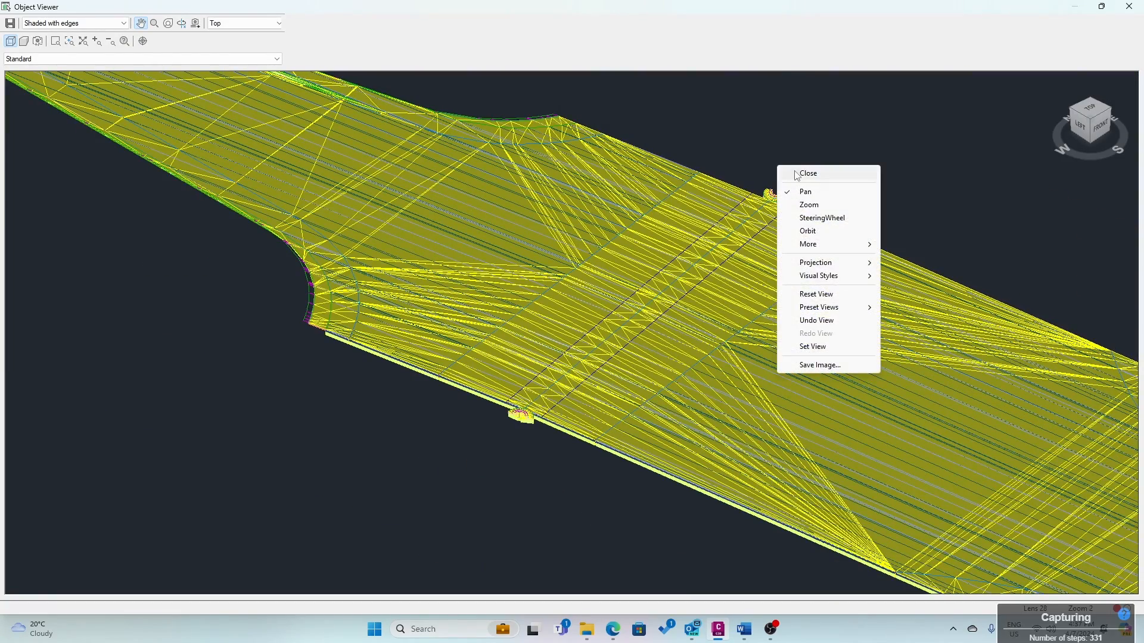
left_click(795, 171)
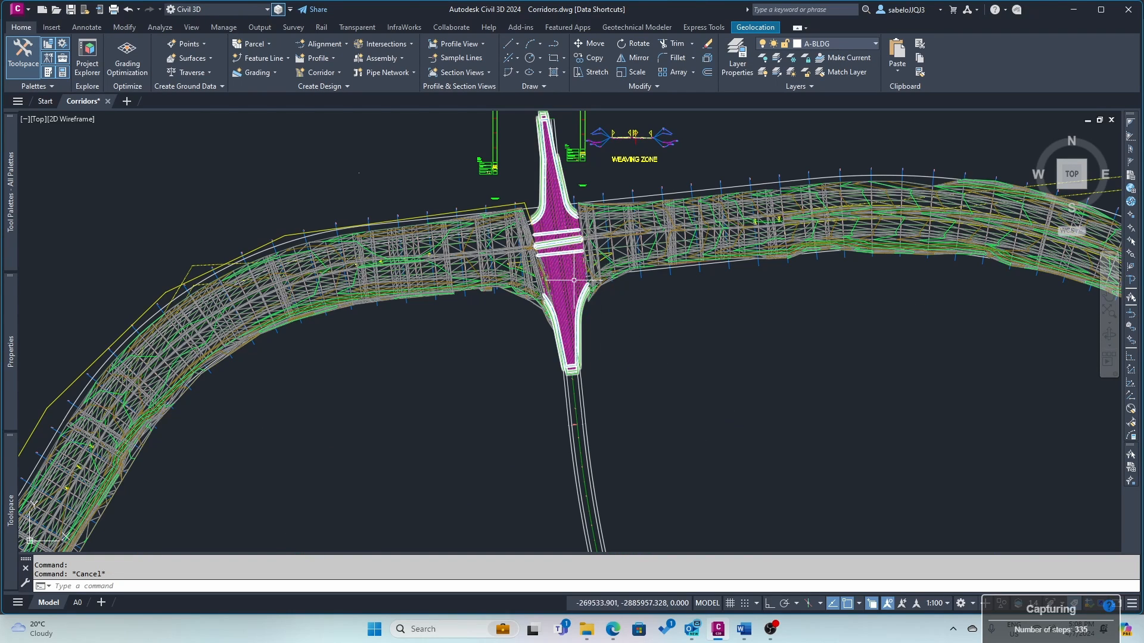
- Create a corridor surface for the Weaving Area corridor and choose Top as its link code
left_click(574, 280)
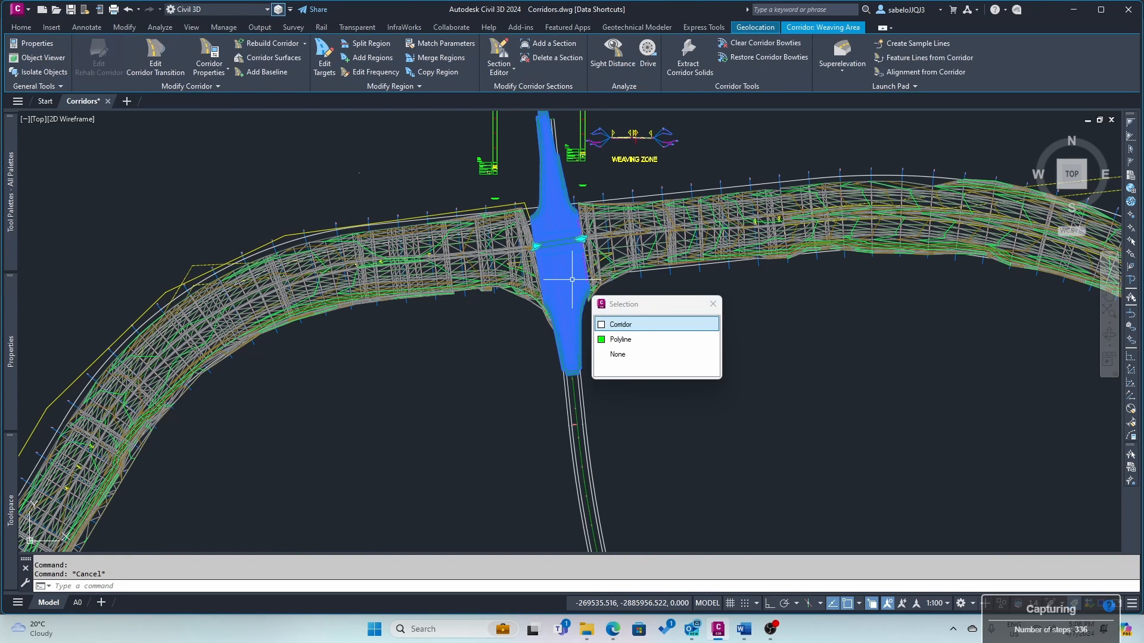
left_click(606, 326)
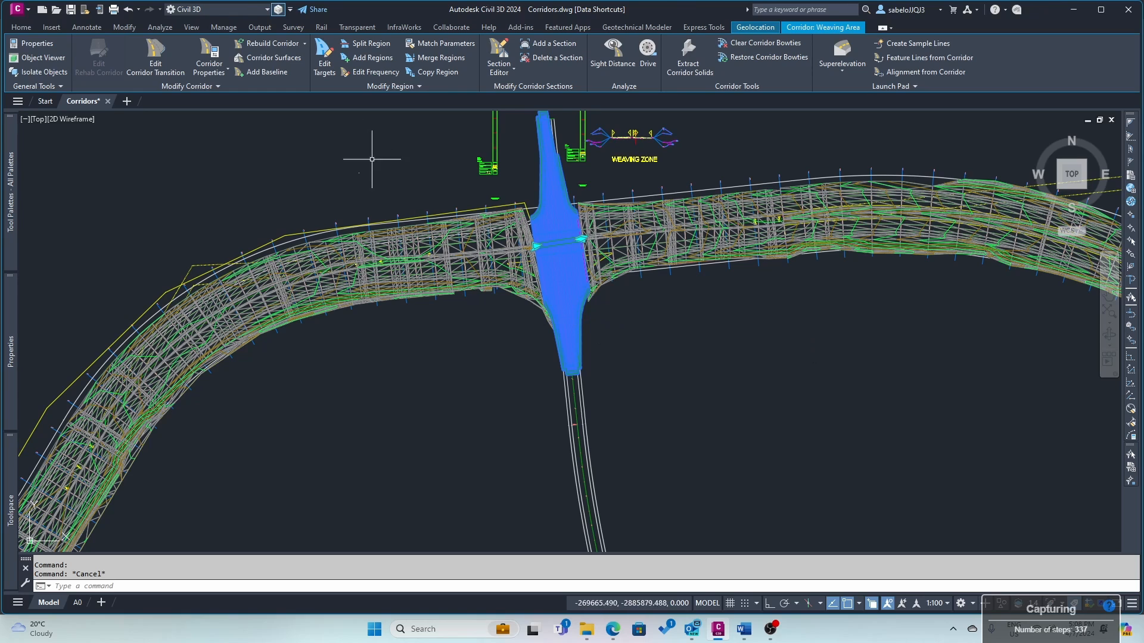
left_click(279, 59)
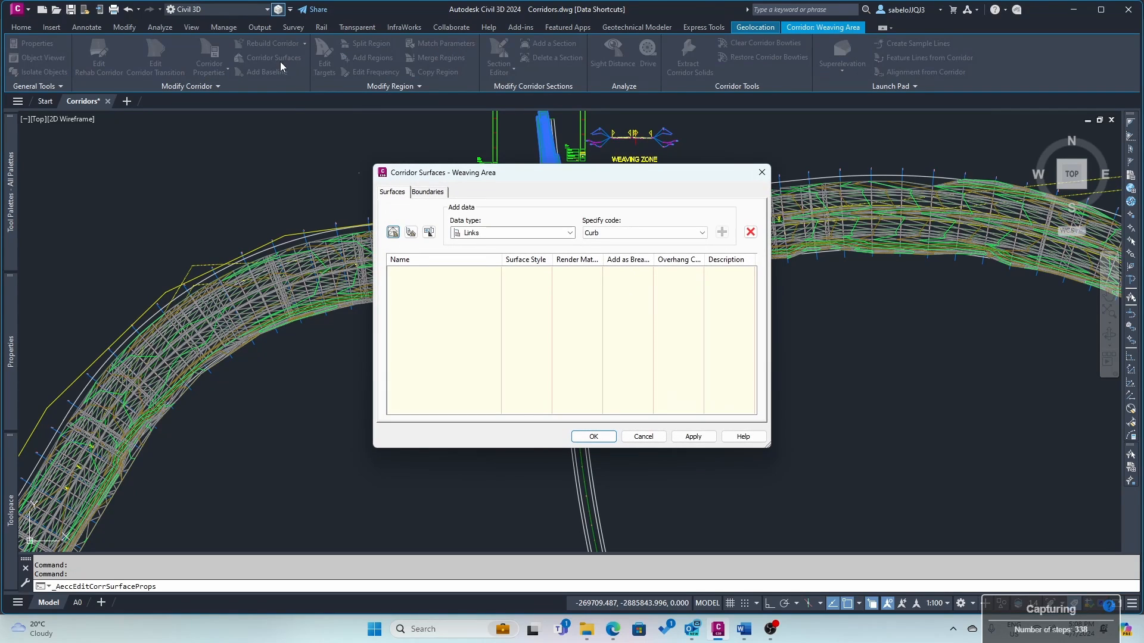
left_click(394, 232)
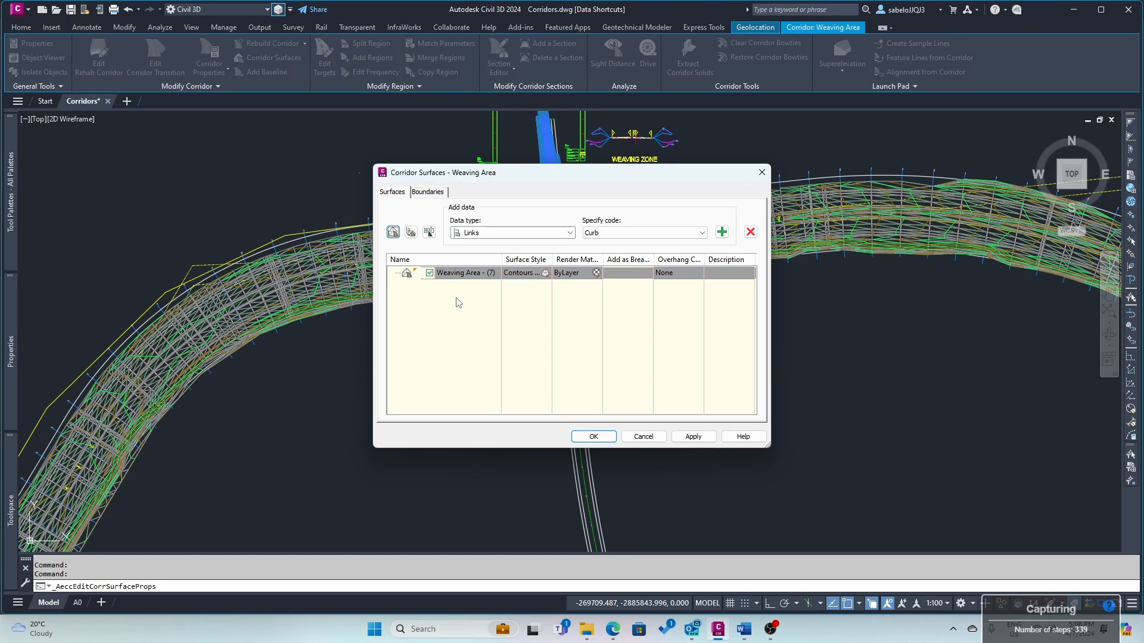
left_click(703, 233)
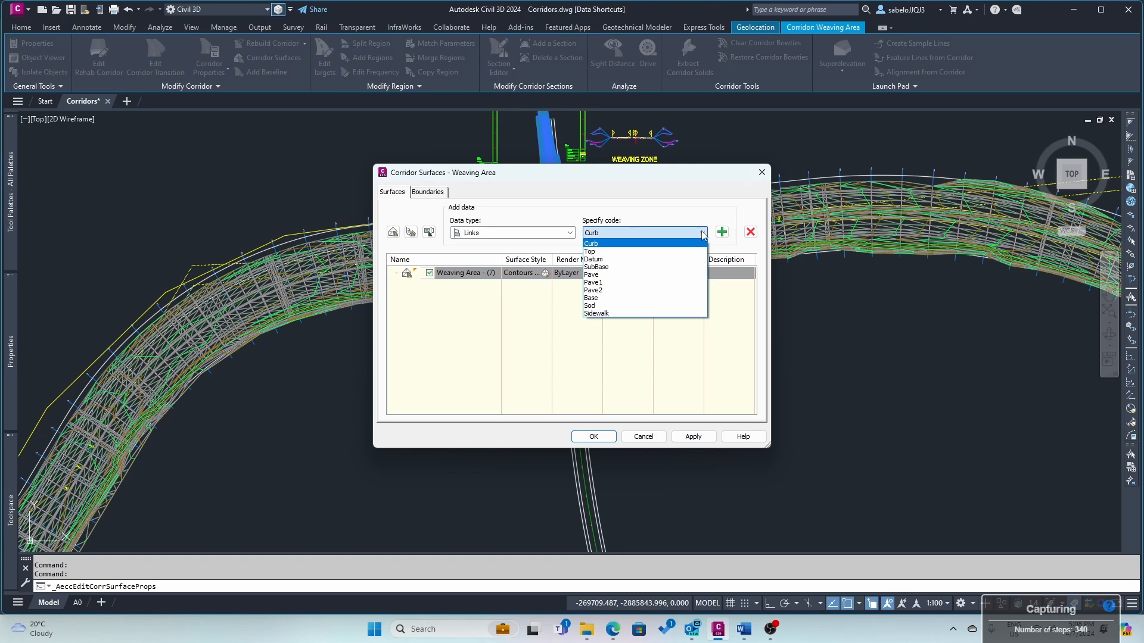
left_click(633, 251)
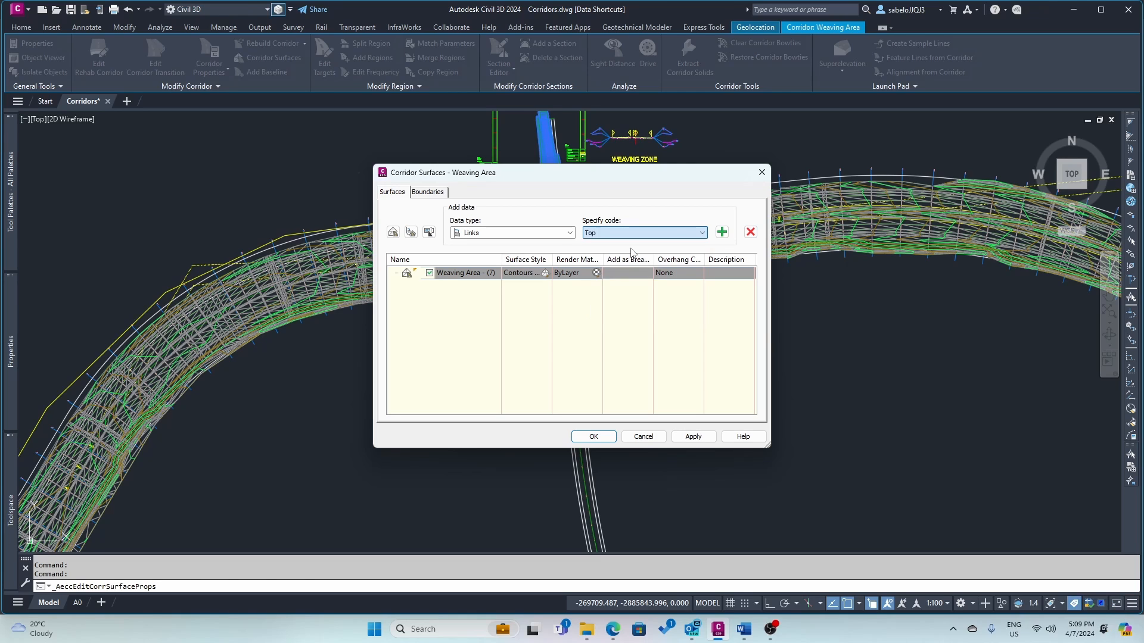
- Set the new surface's style to Triangles | Contours | 0.5m and 1m and add the Top links to it as breaklines
left_click(544, 272)
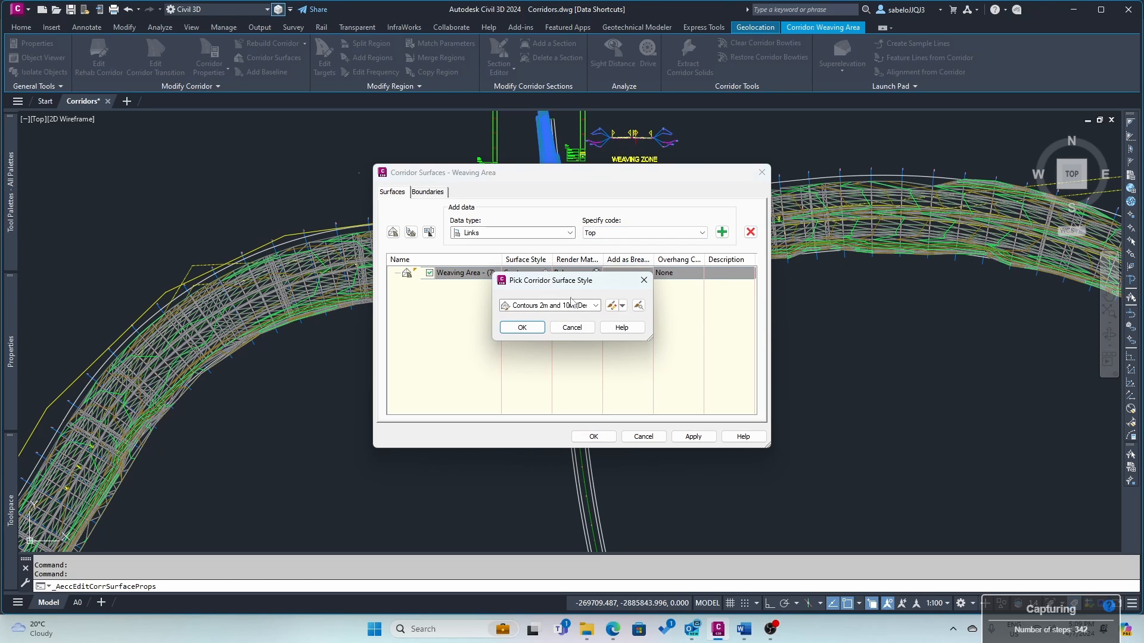
left_click(599, 305)
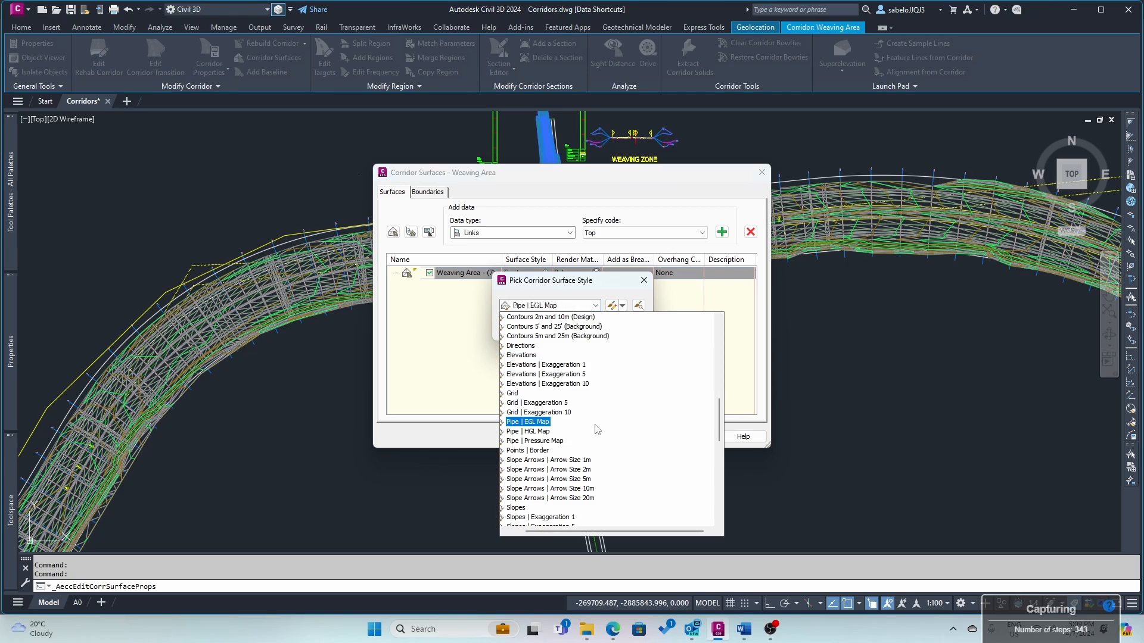
scroll(596, 424, "down", 3)
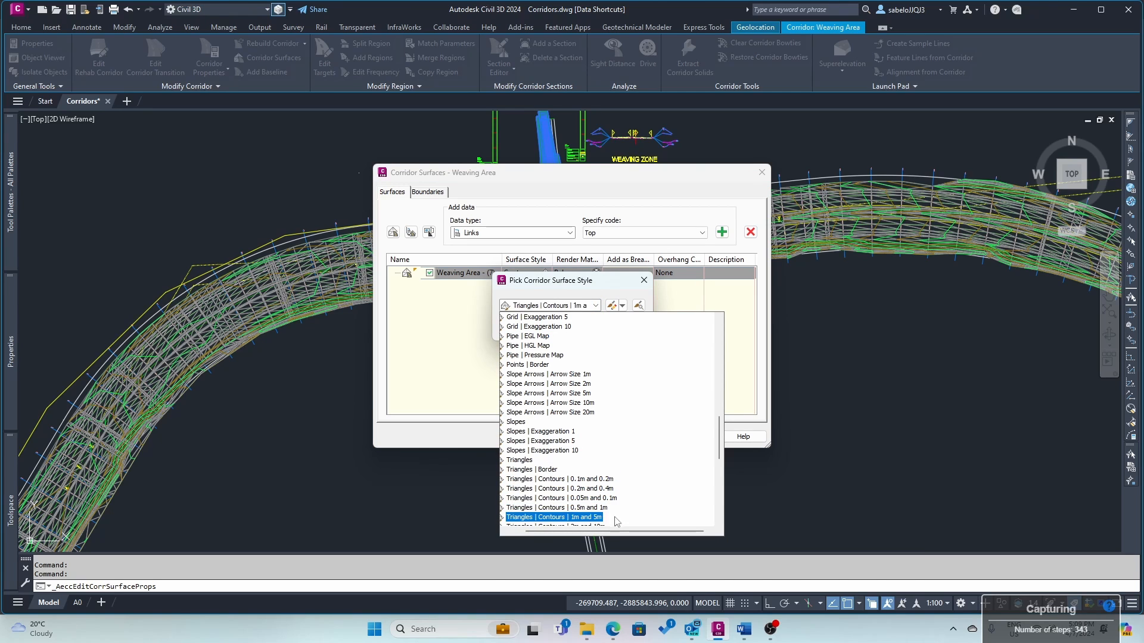
left_click(566, 508)
left_click(518, 328)
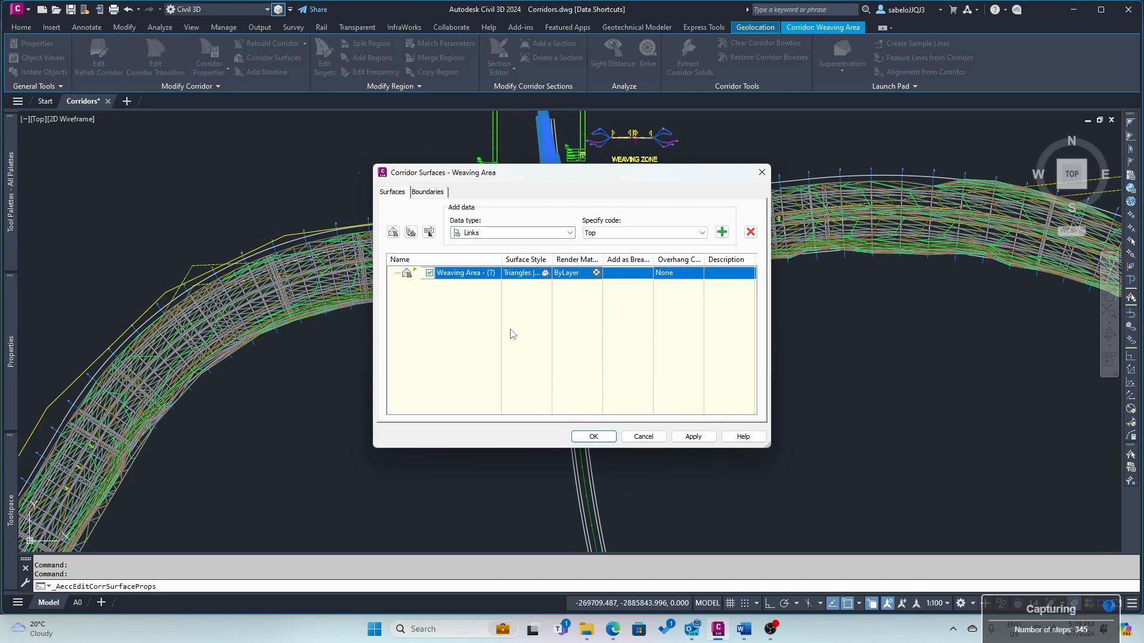
left_click(721, 232)
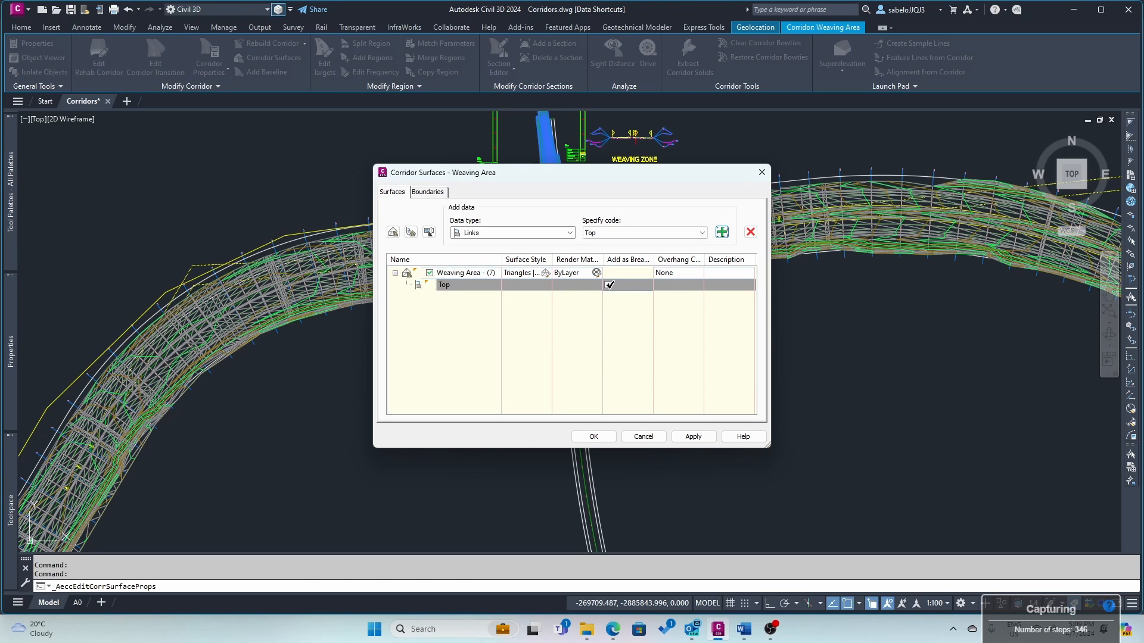
left_click(608, 285)
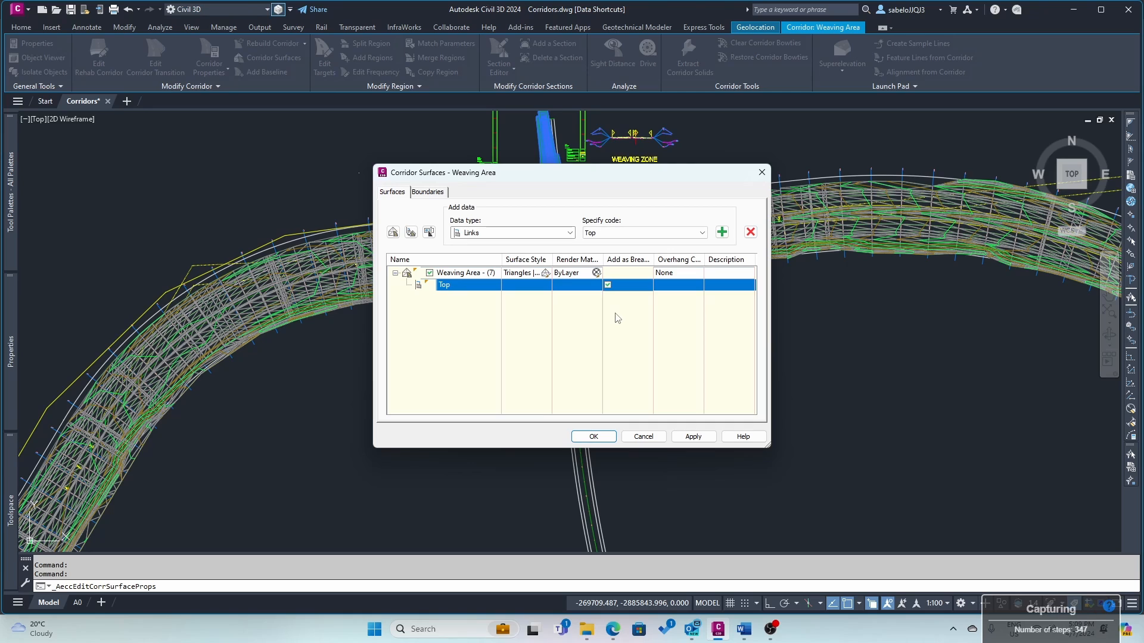
- Add the corridor extents as the outside boundary of the Weaving Area surface and rebuild the corridor
left_click(423, 192)
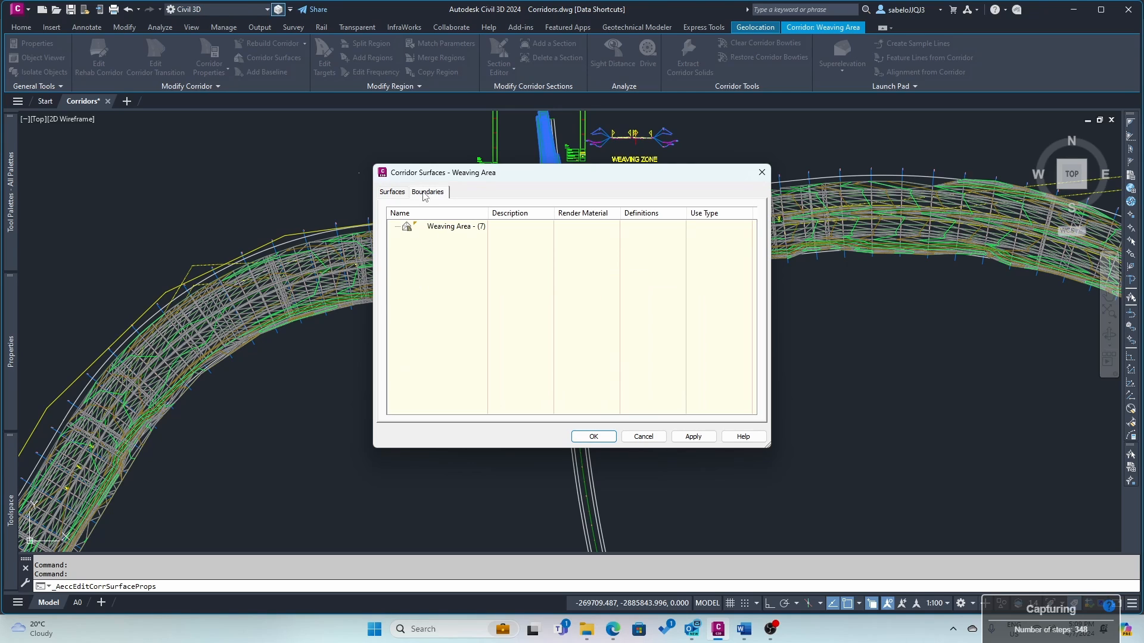
right_click(446, 232)
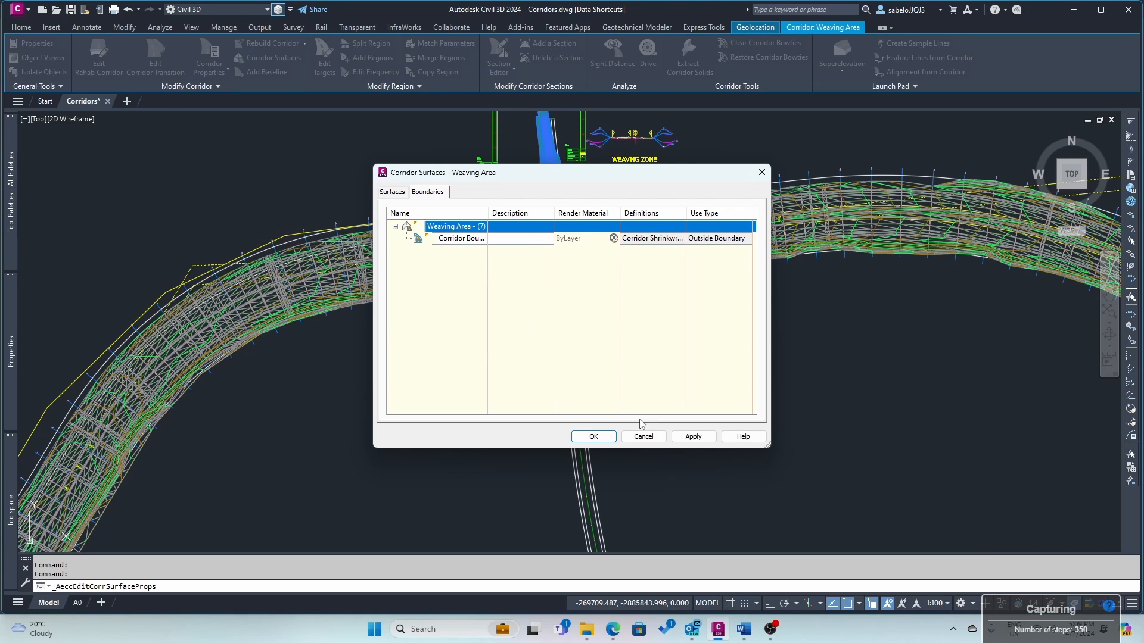
left_click(594, 436)
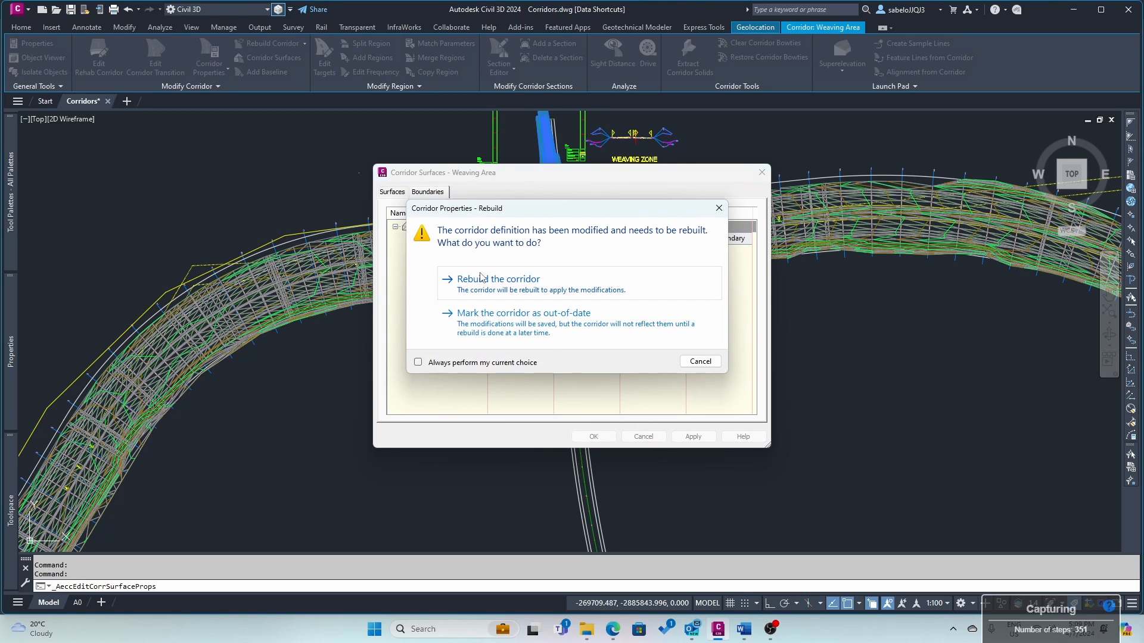
left_click(480, 277)
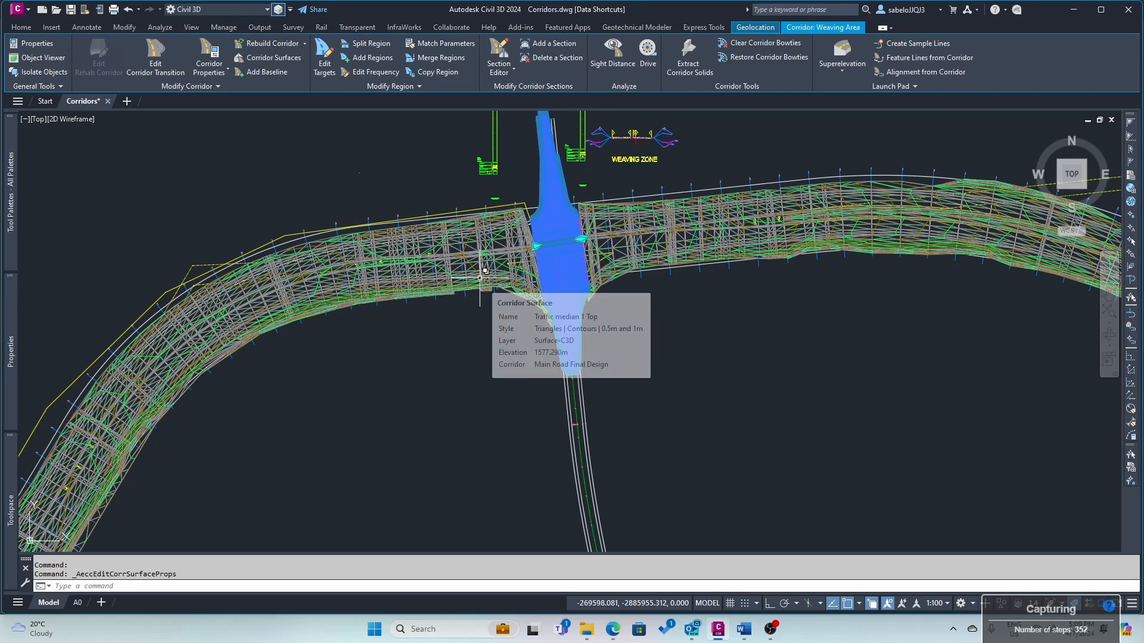
key("Escape")
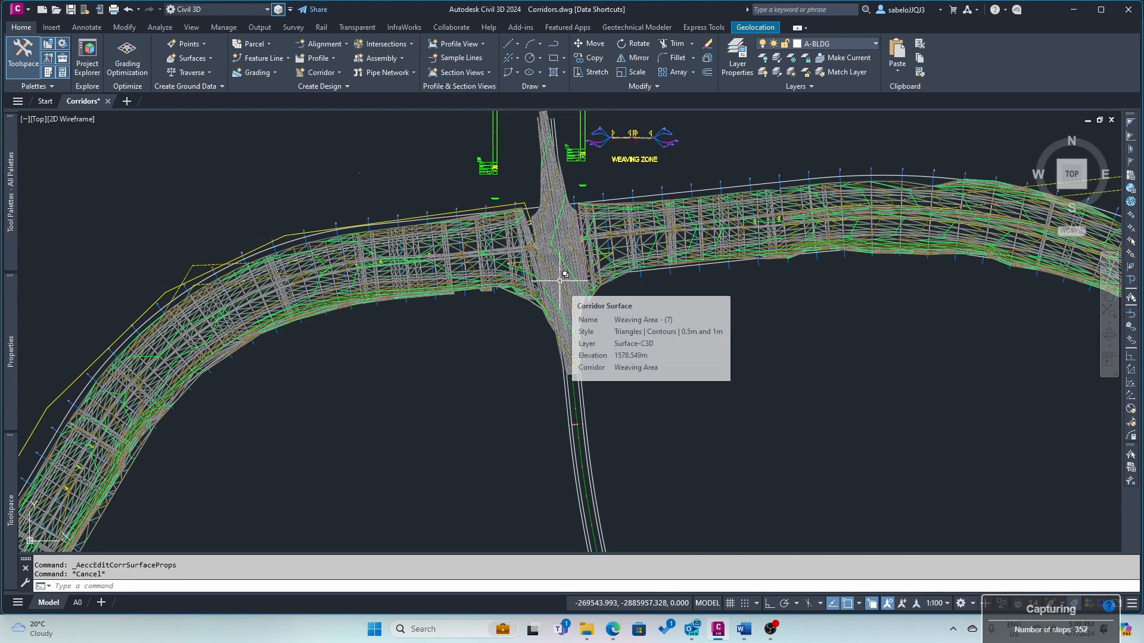
scroll(559, 280, "up", 2)
scroll(560, 280, "down", 4)
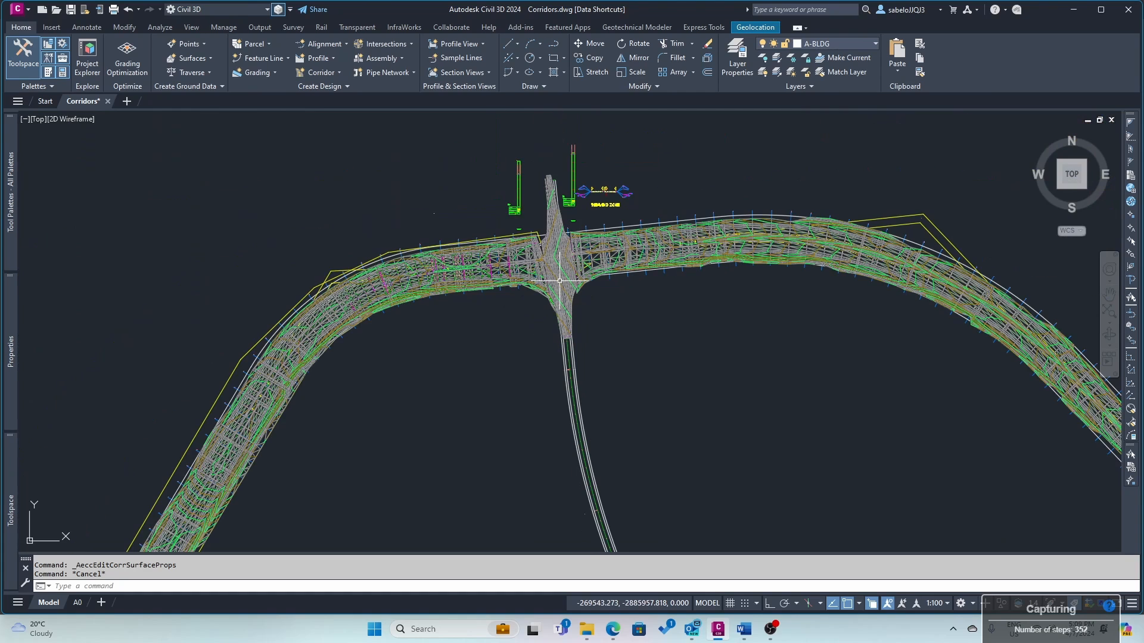
scroll(559, 280, "up", 1)
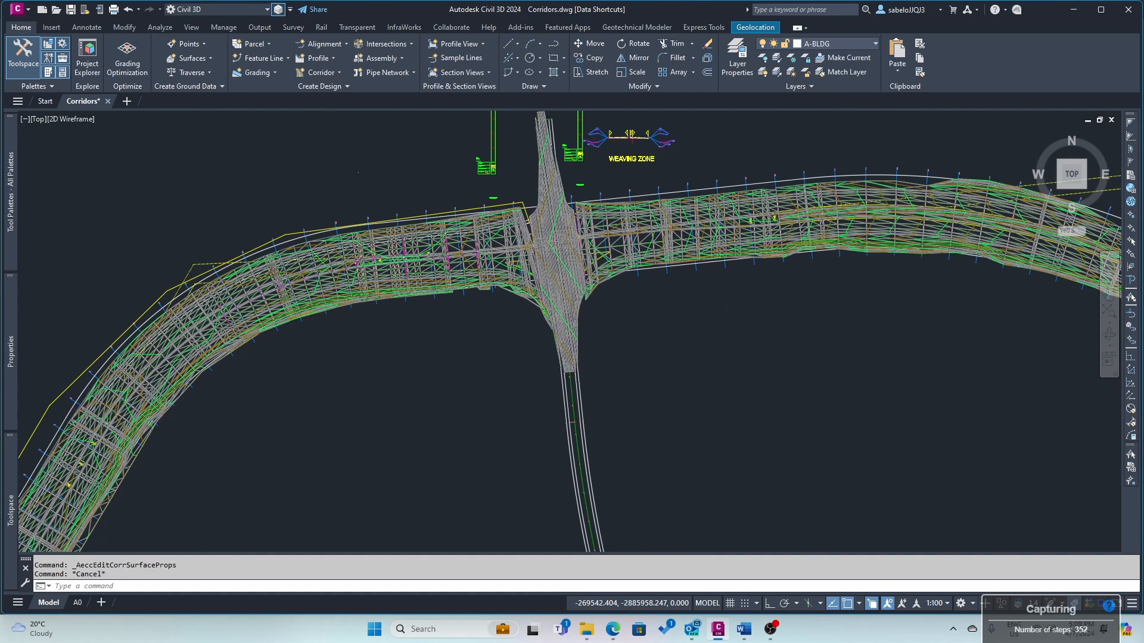
- Highlight the corridor surfaces along the main road and at the intersection to check their extents, and clear the selection
scroll(560, 280, "down", 2)
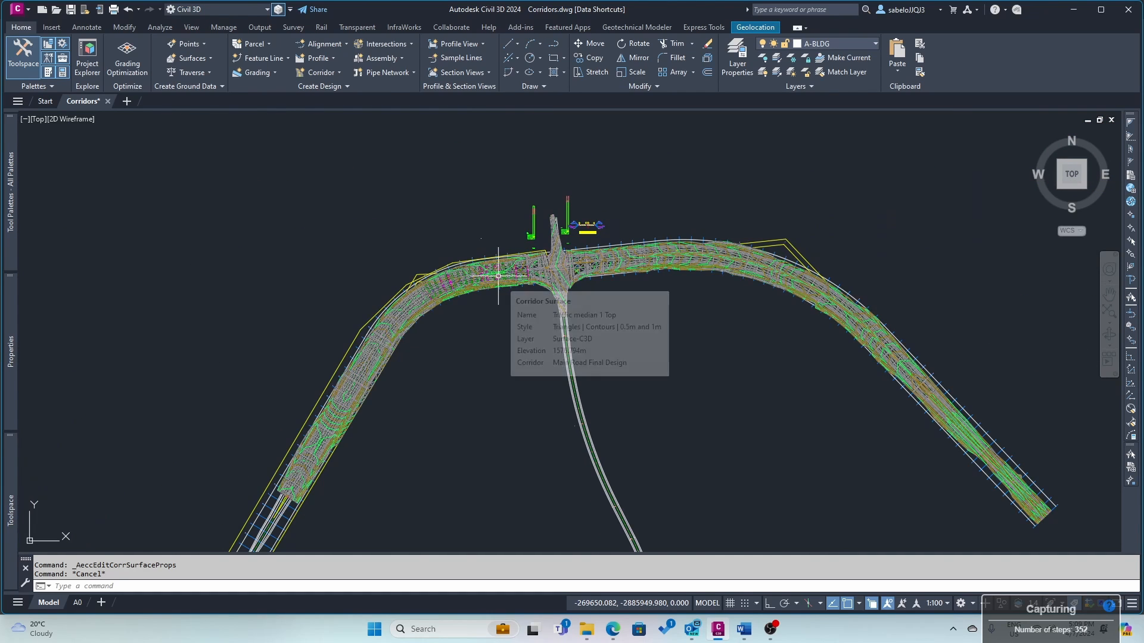
left_click(545, 265)
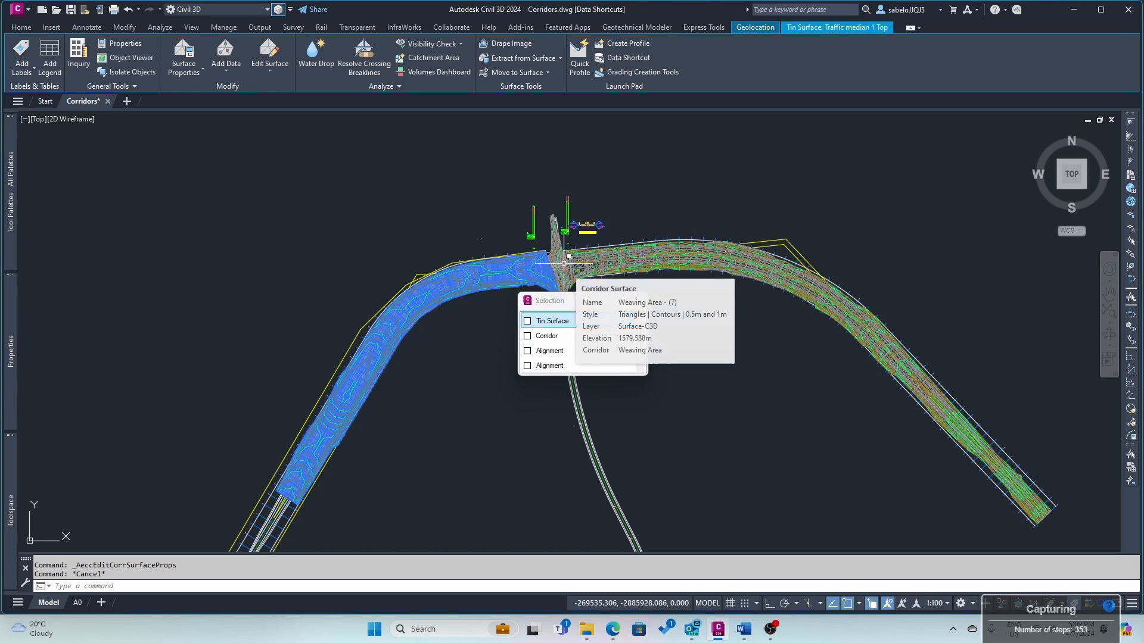
left_click(592, 263)
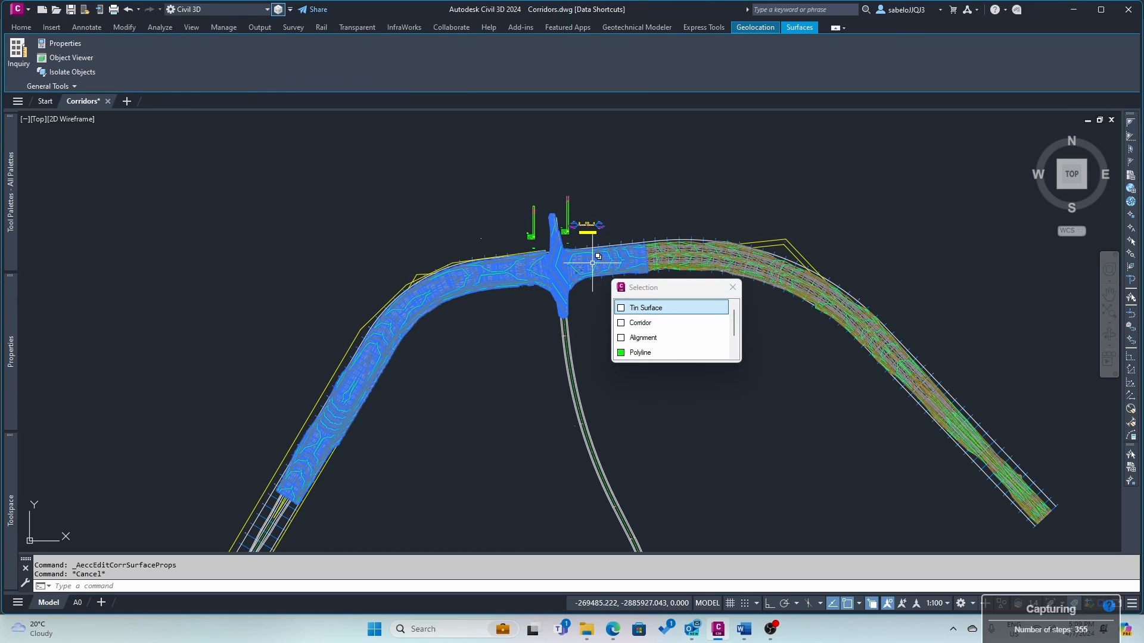
left_click(664, 257)
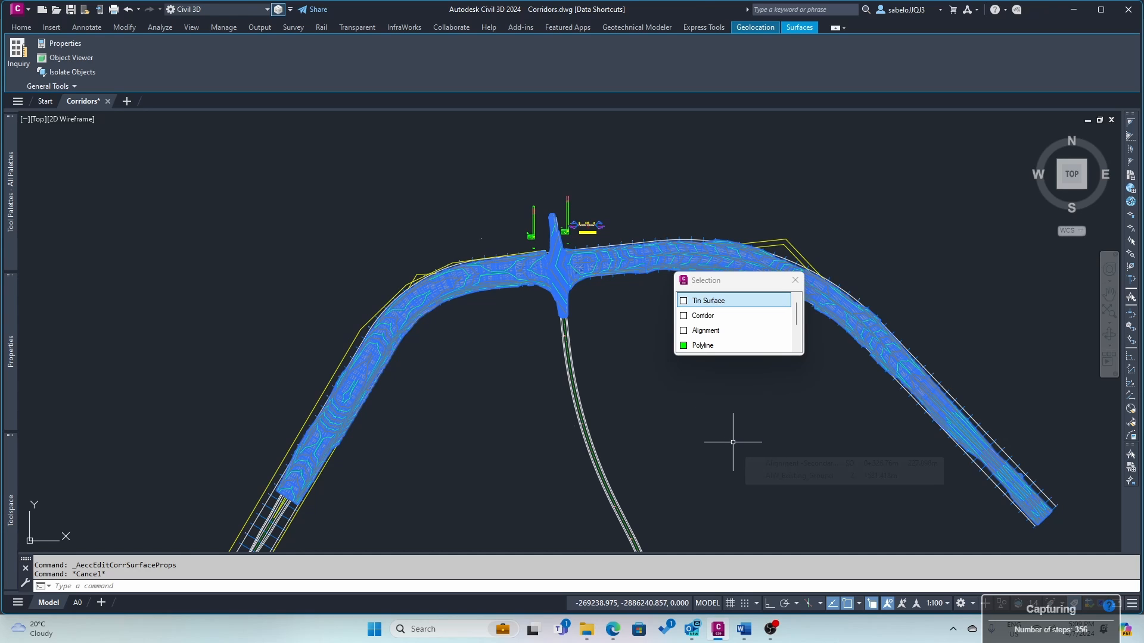
key("Escape")
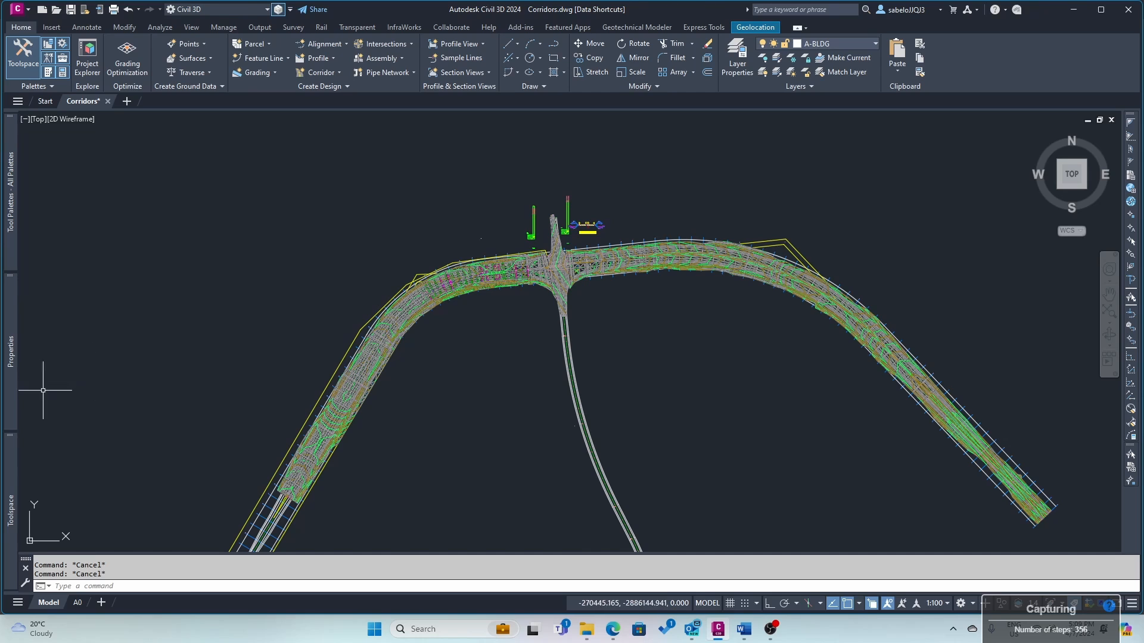
- Start a new TIN surface in the drawing's surface collection and name it Main Road Composite
mouse_move(9, 470)
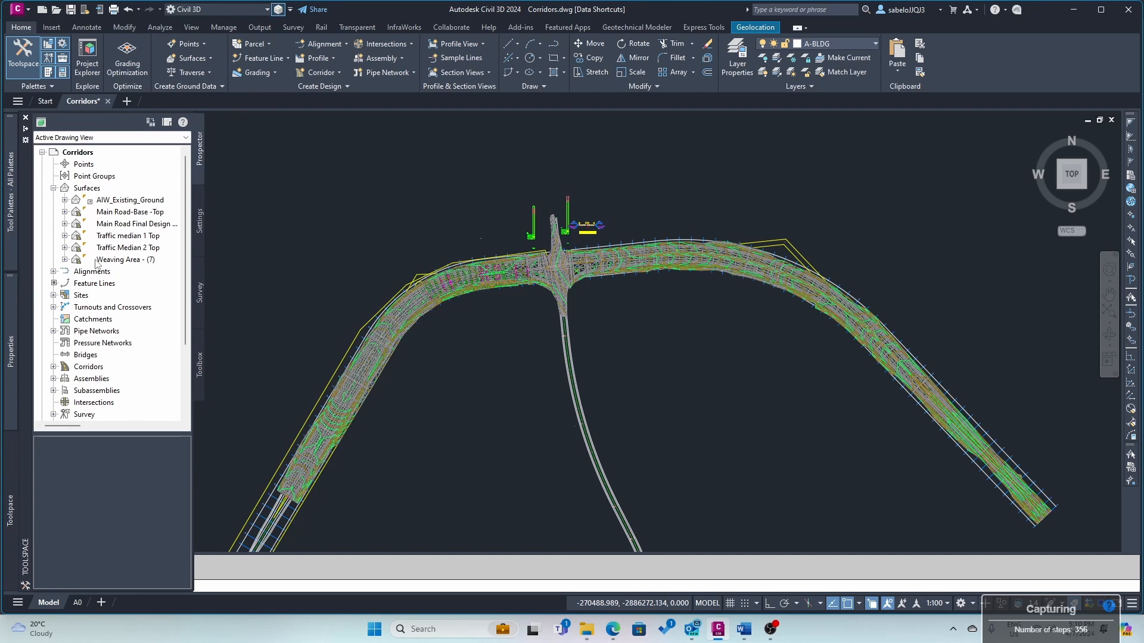
left_click(83, 188)
right_click(83, 190)
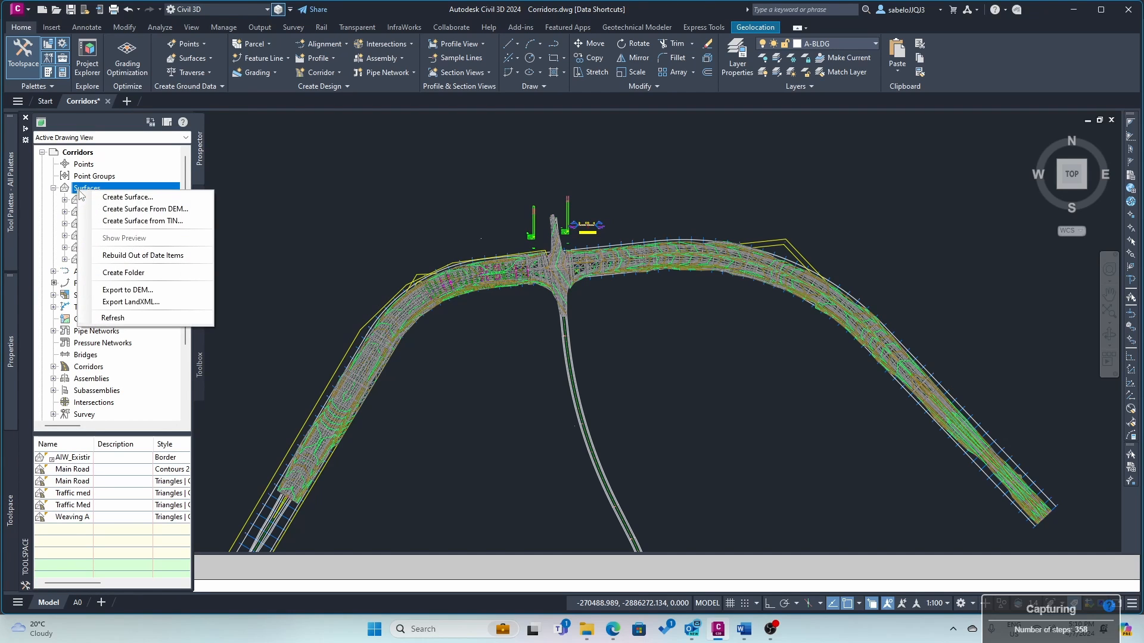
left_click(123, 197)
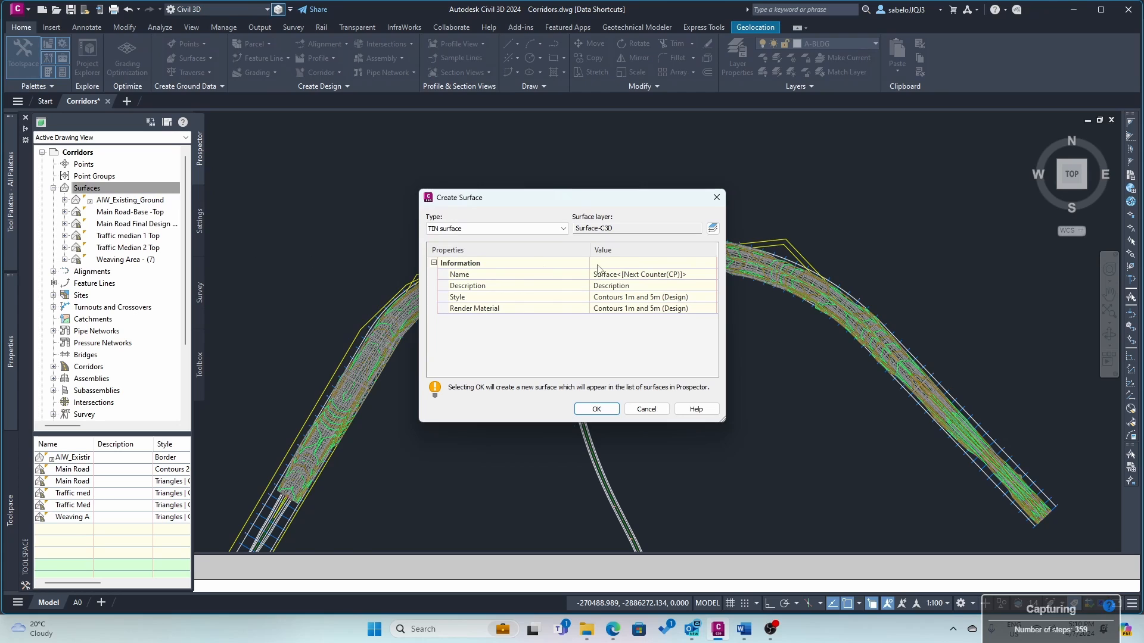
left_click(627, 275)
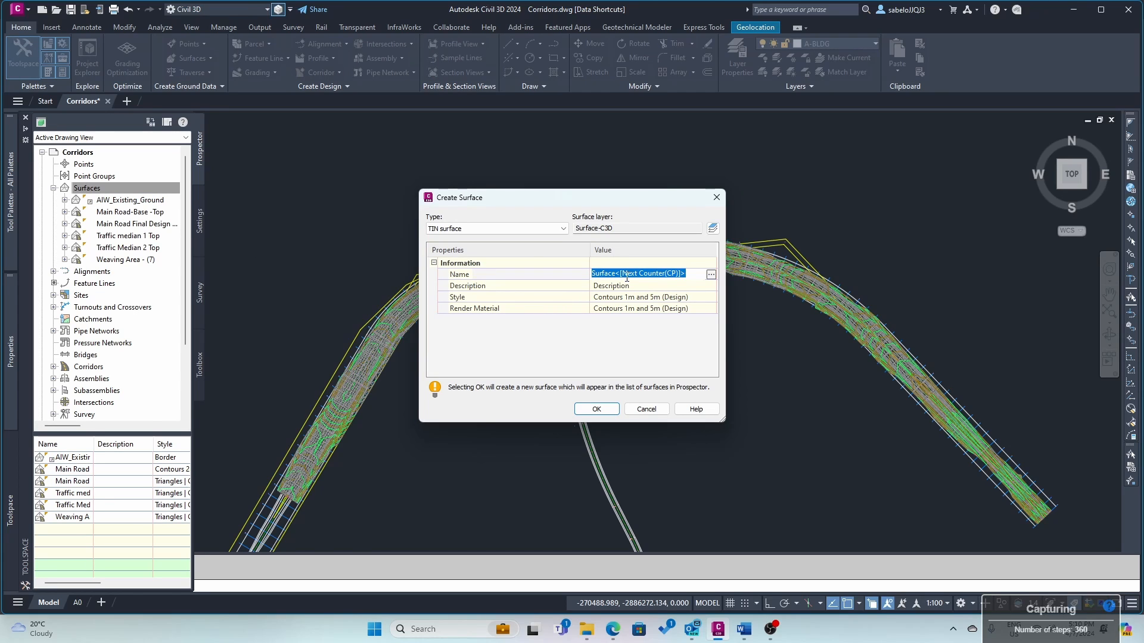
type("Main Road Composite")
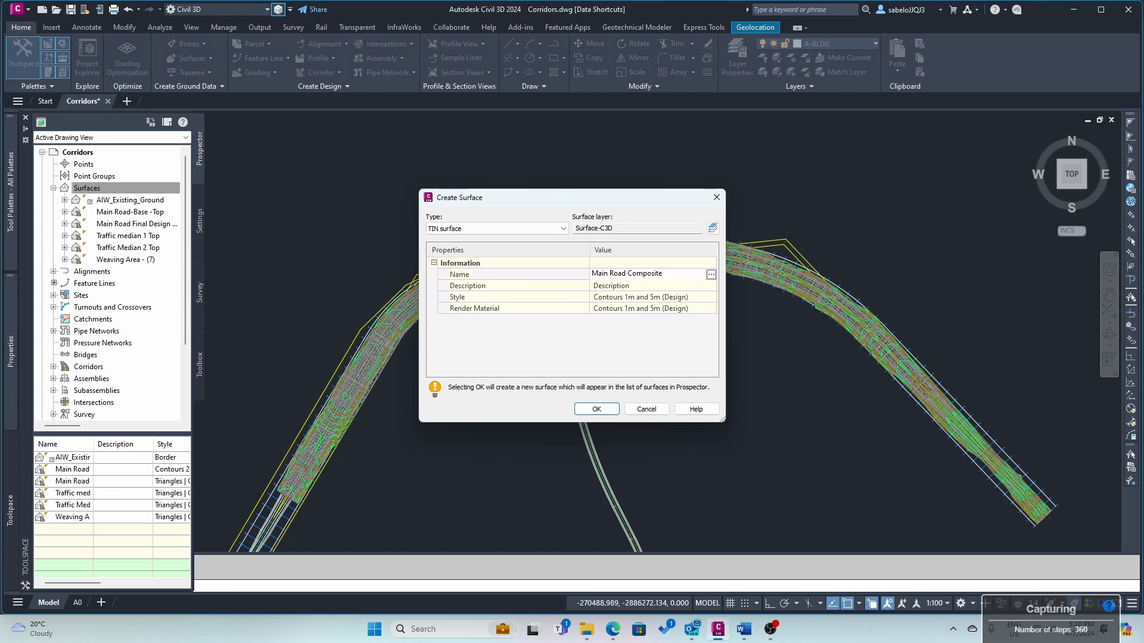
- Set the new surface's style to Triangles | Contours | 0.5m and 1m and create the surface
left_click(713, 297)
left_click(711, 298)
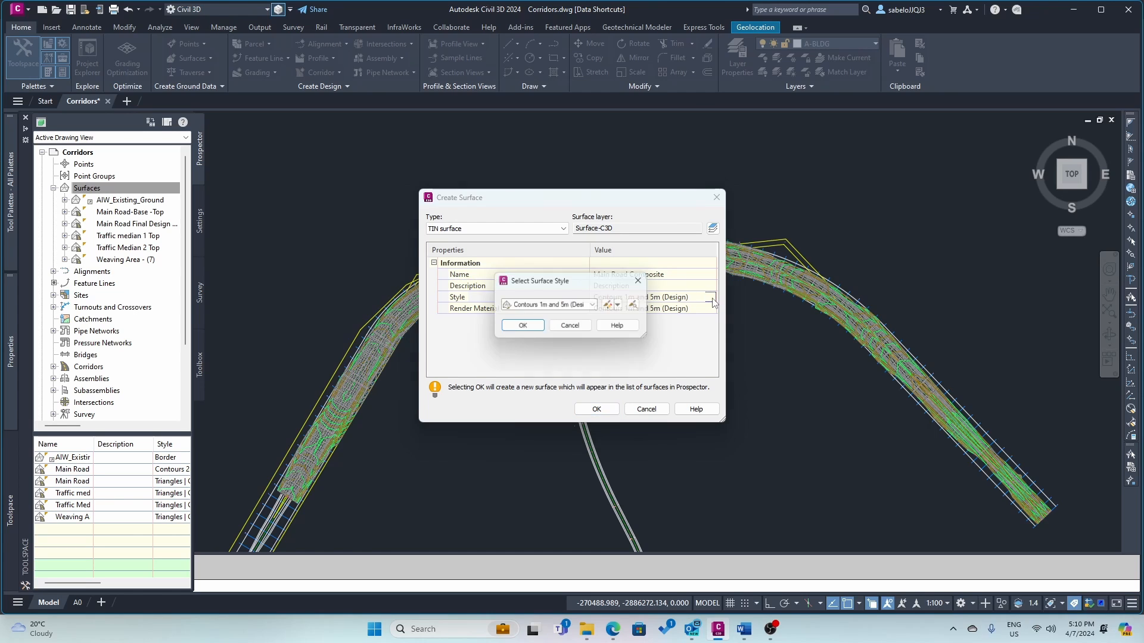
left_click(596, 306)
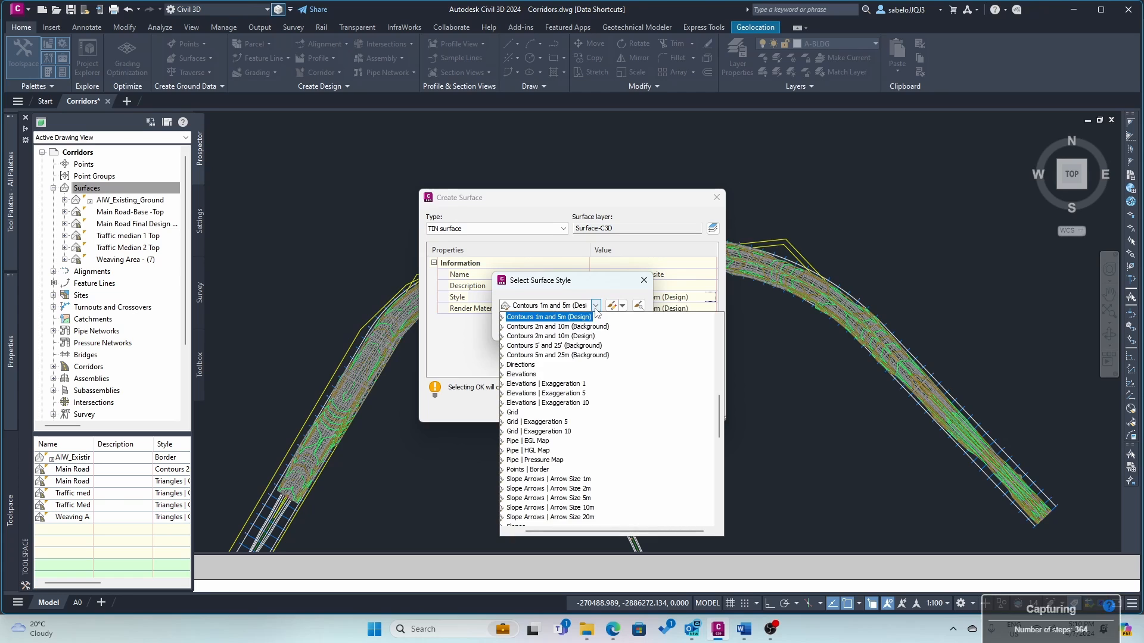
scroll(580, 420, "down", 4)
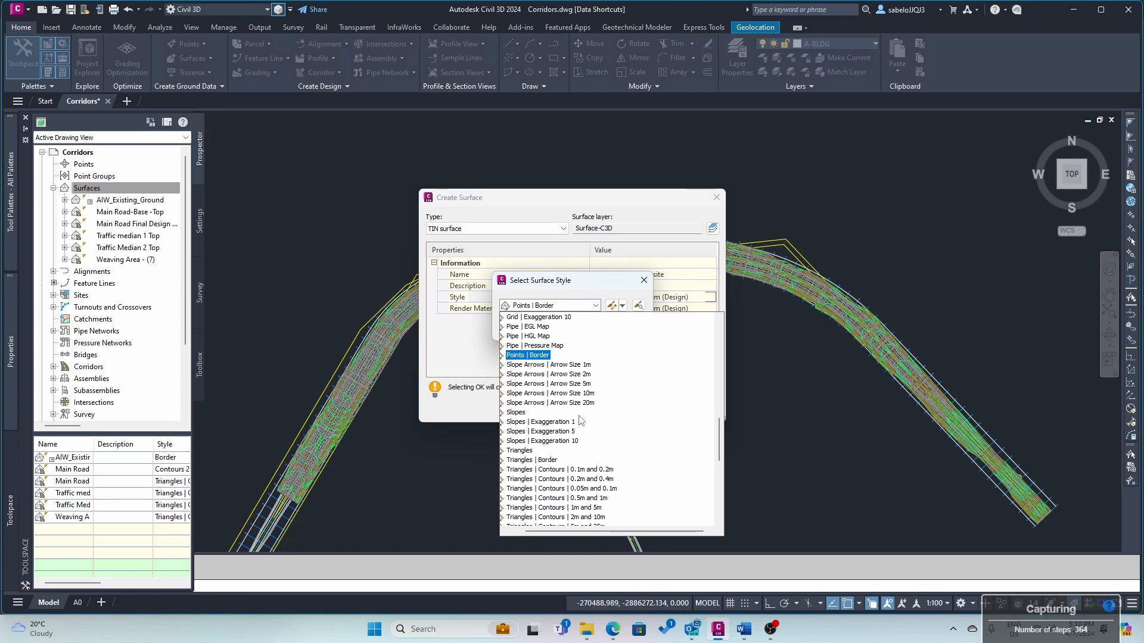
left_click(557, 498)
key("Return")
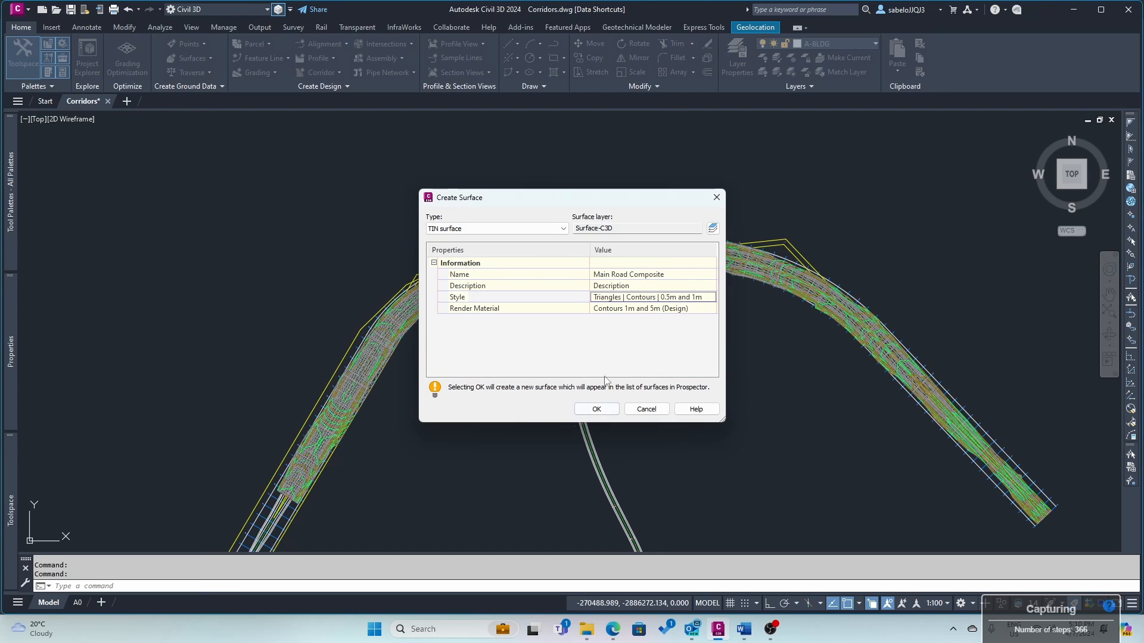
left_click(597, 409)
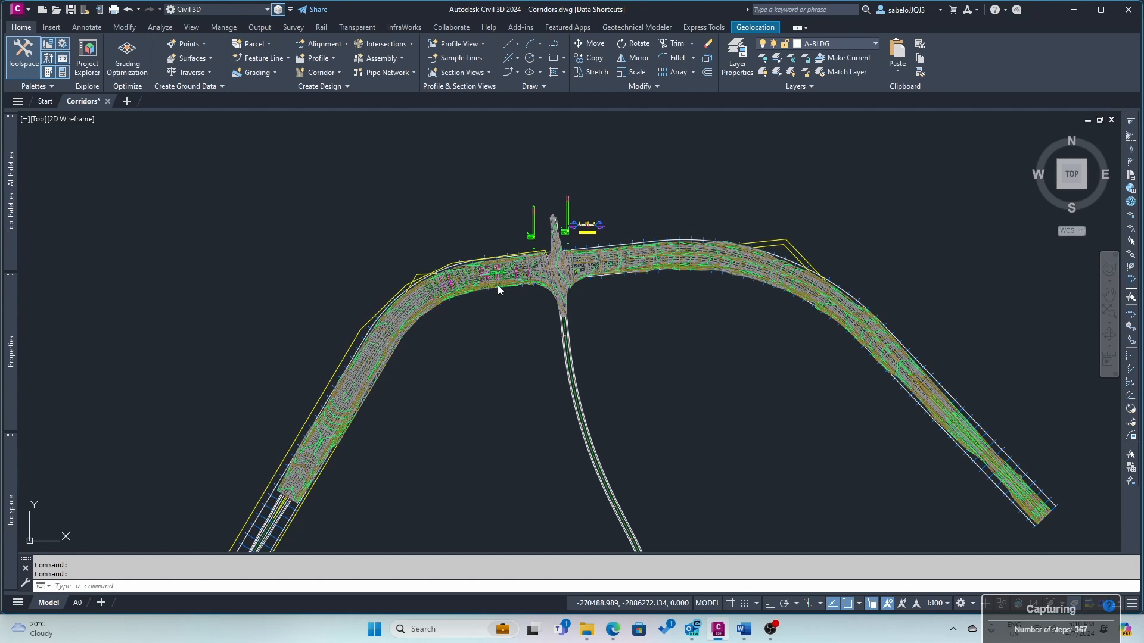
- Paste the Main Road Final Design B2 - Depress surface into Main Road Composite as a surface edit
mouse_move(9, 488)
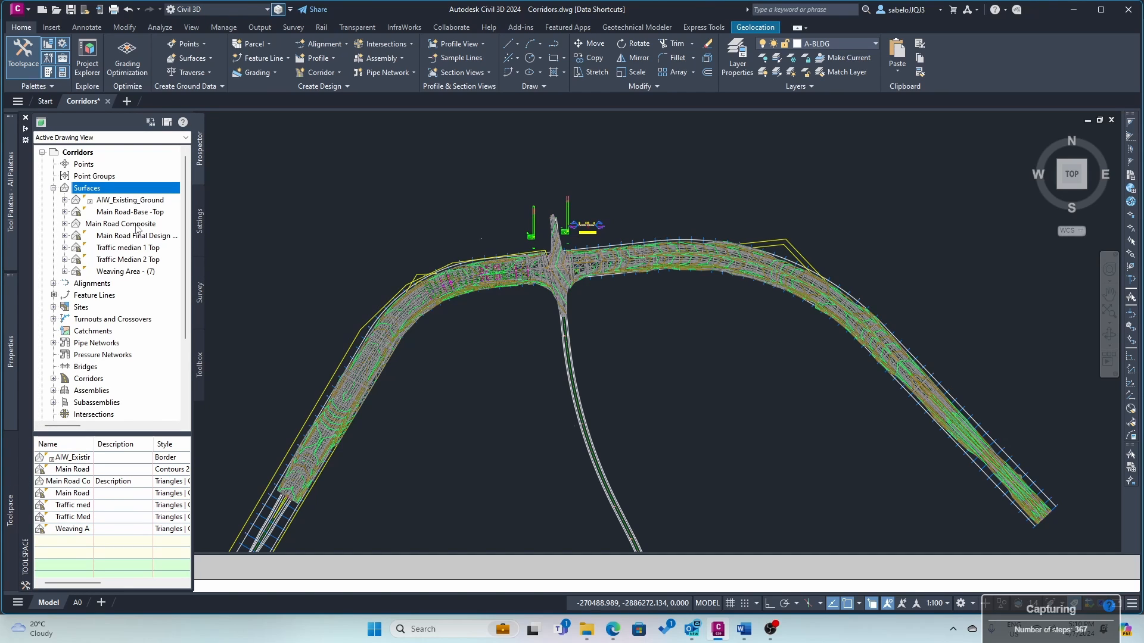
left_click(113, 225)
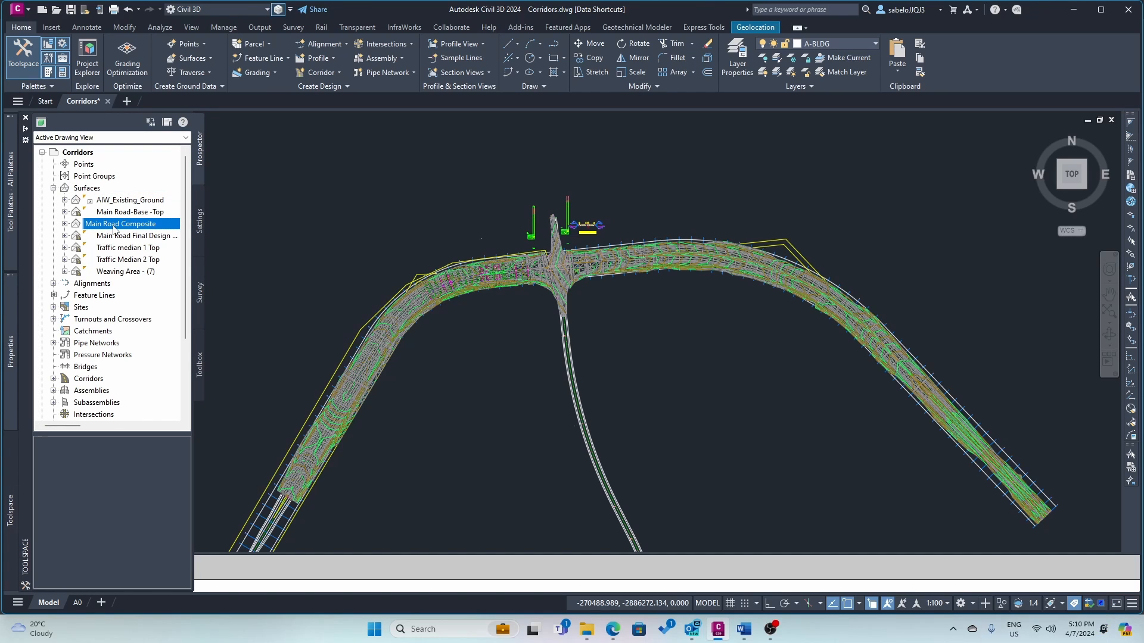
left_click(65, 224)
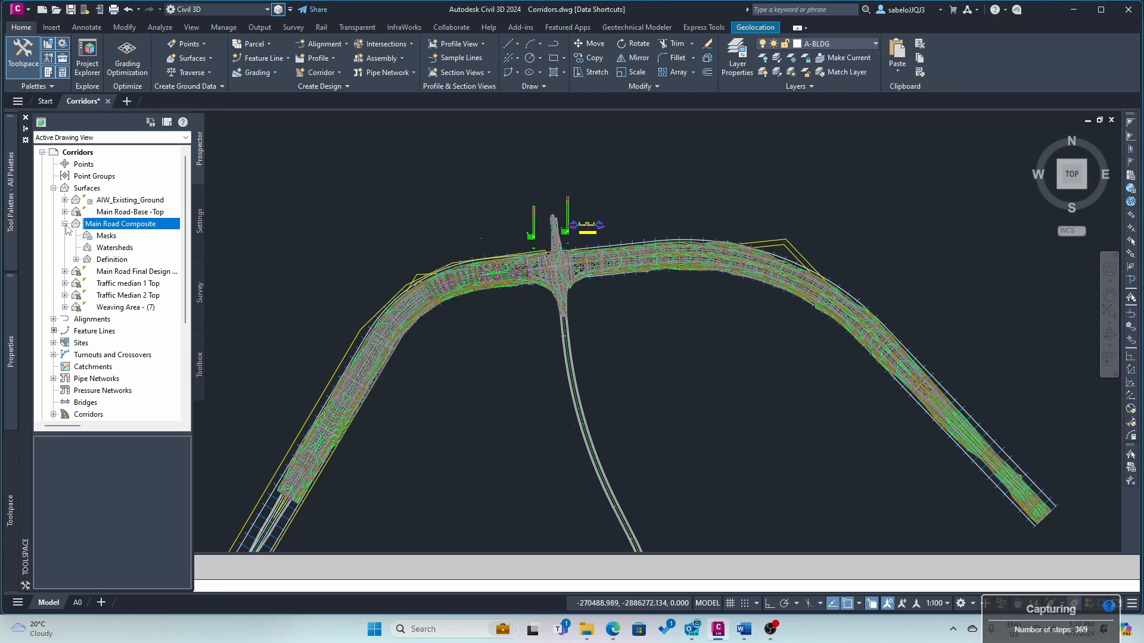
left_click(75, 260)
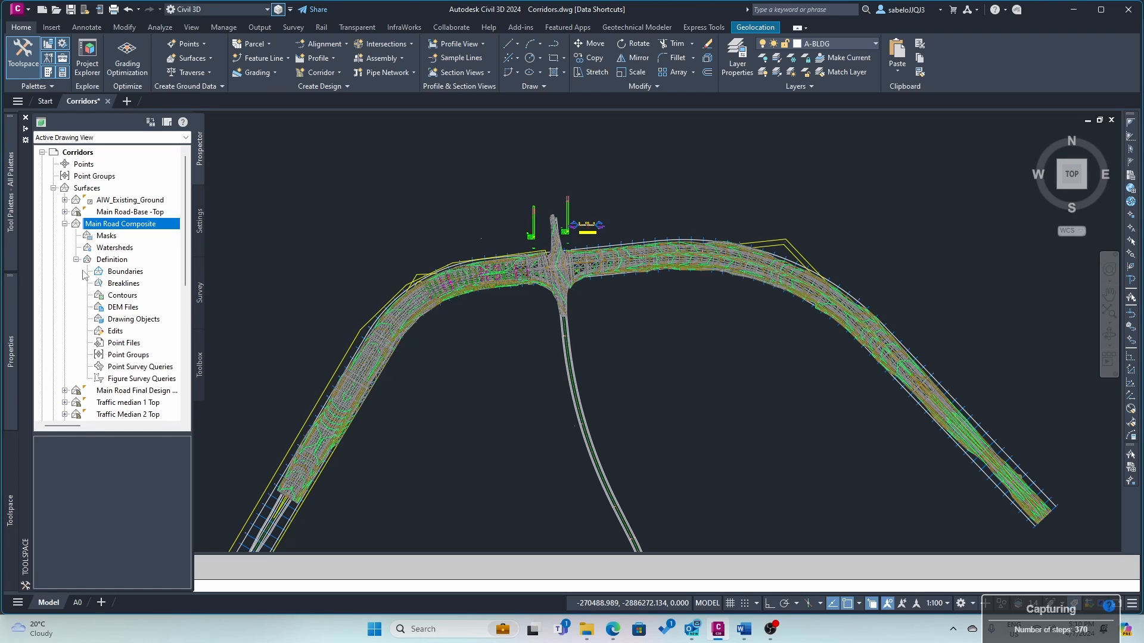
left_click(115, 332)
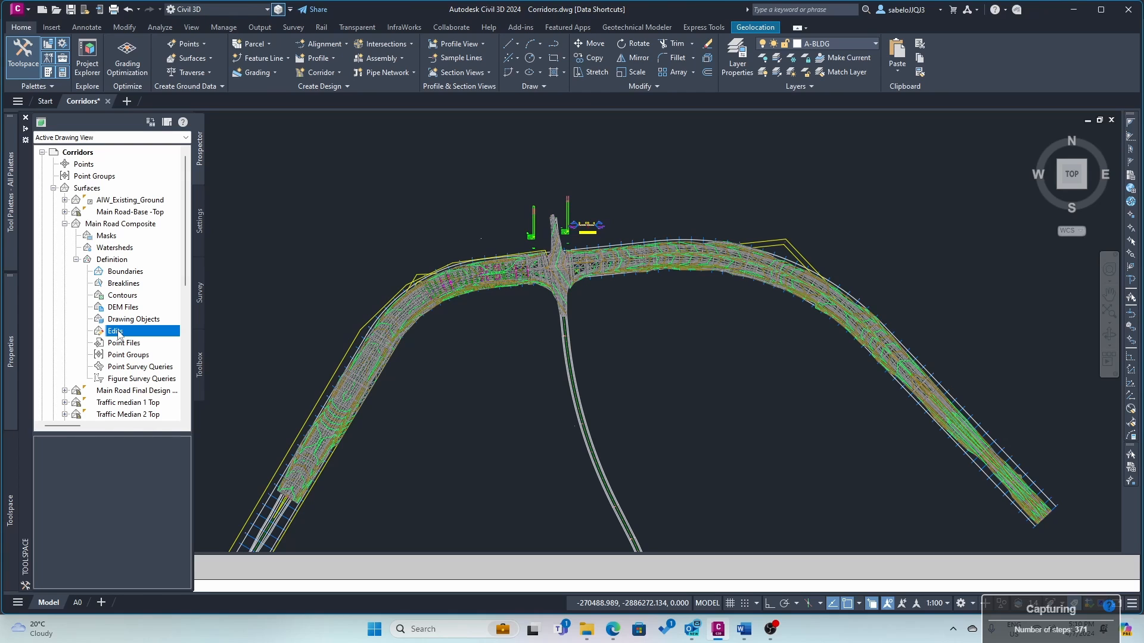
right_click(119, 334)
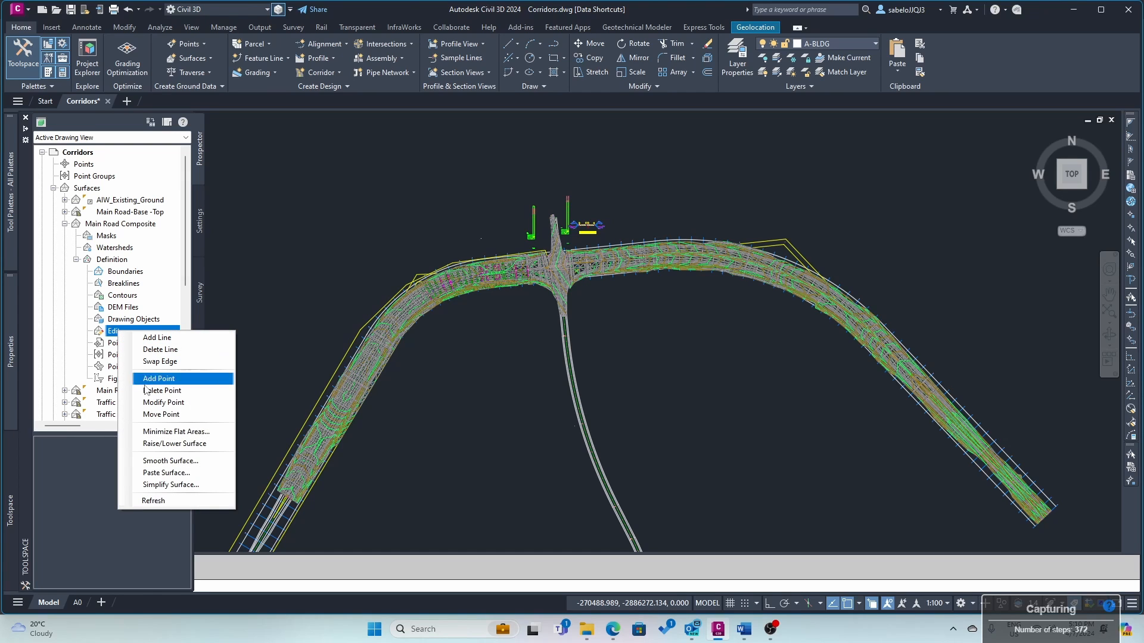
left_click(166, 472)
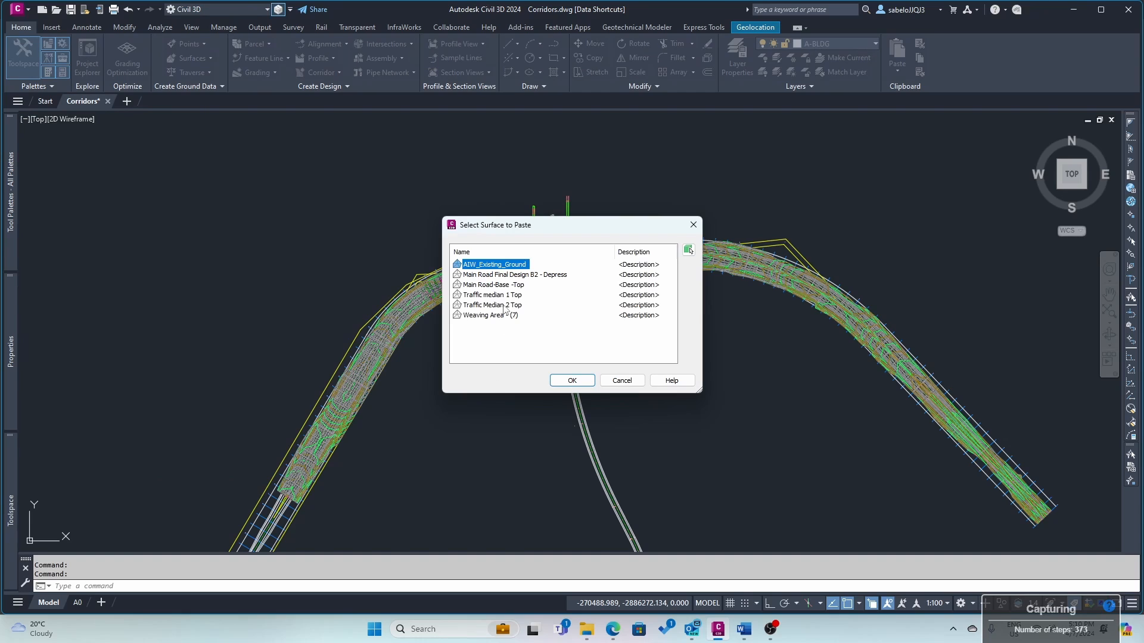
left_click(504, 275)
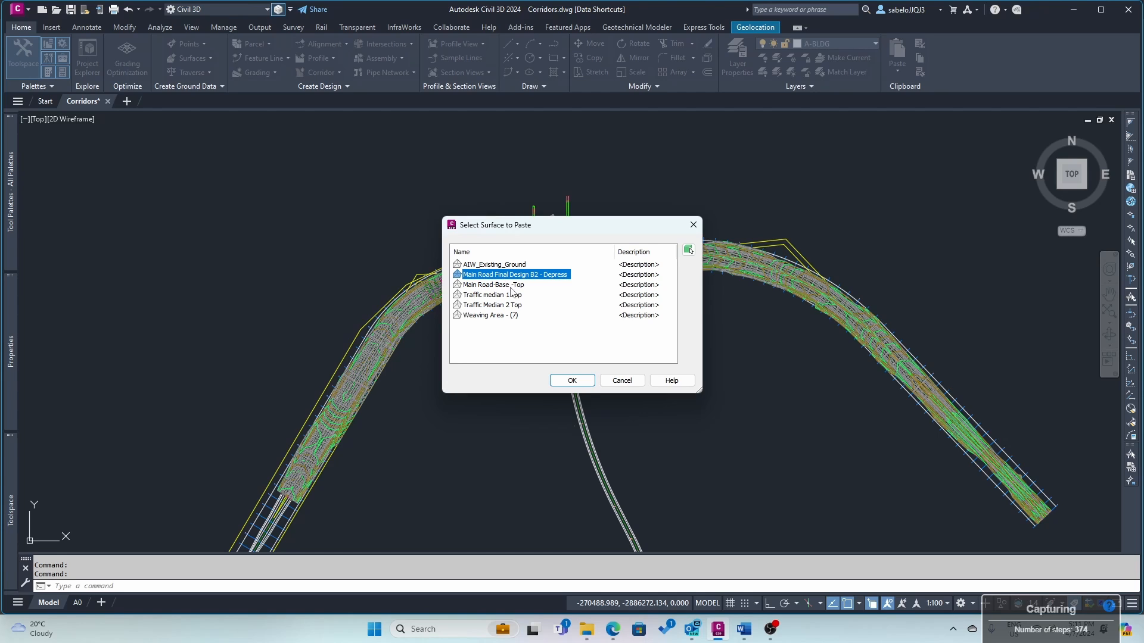
left_click(572, 381)
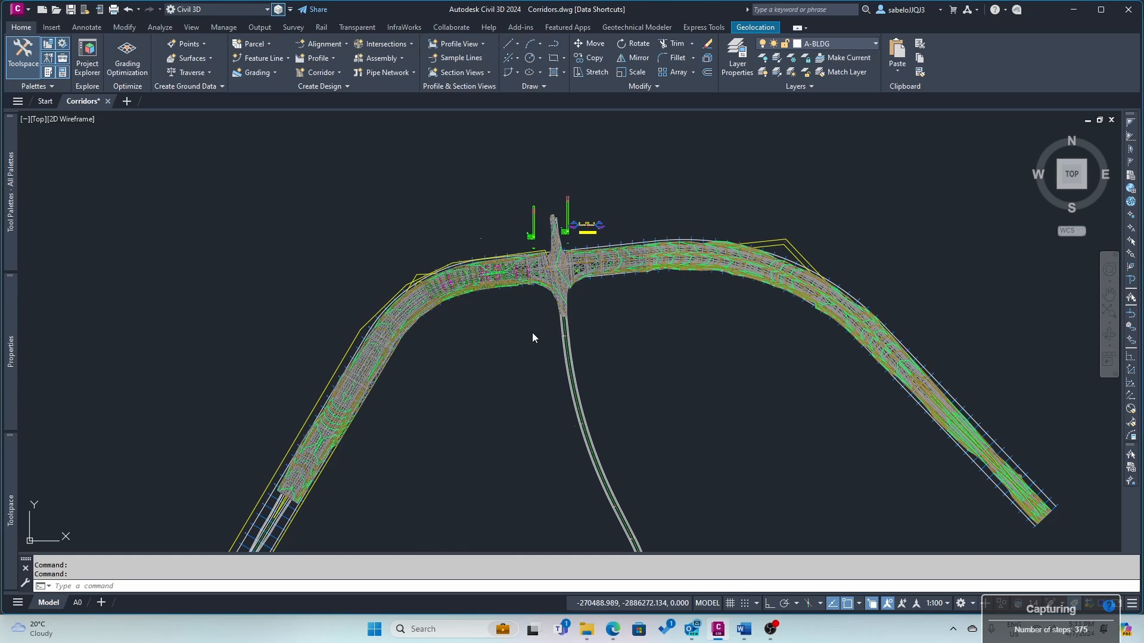
- Paste the Traffic median 1 Top, Traffic Median 2 Top and Weaving Area - (7) surfaces into Main Road Composite
key("Return")
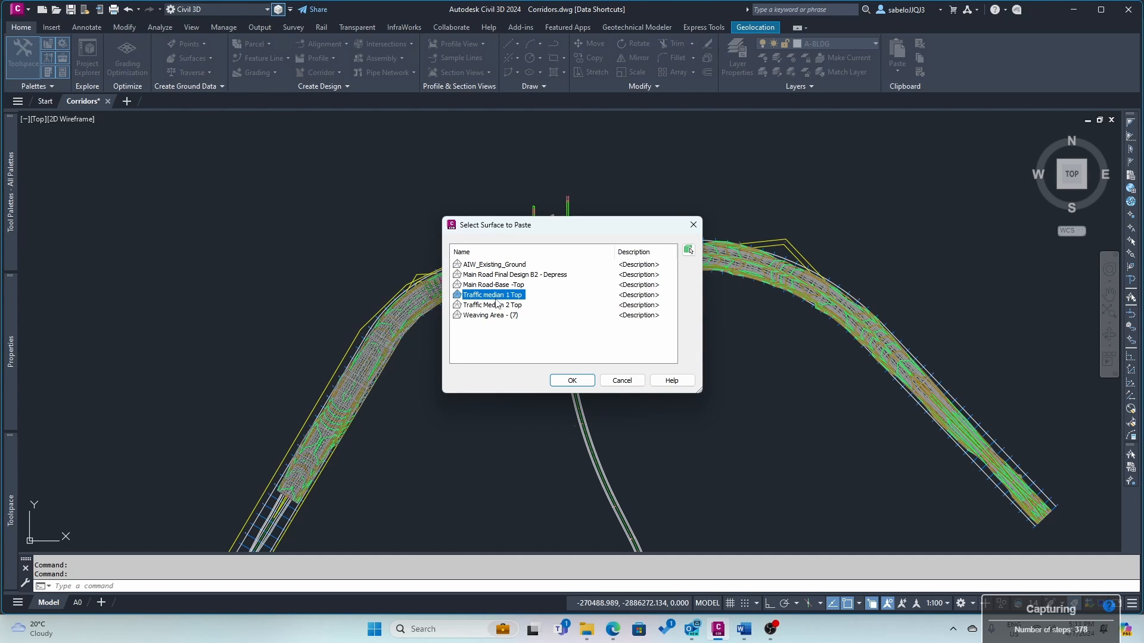
left_click(494, 316, "shift")
left_click(564, 377)
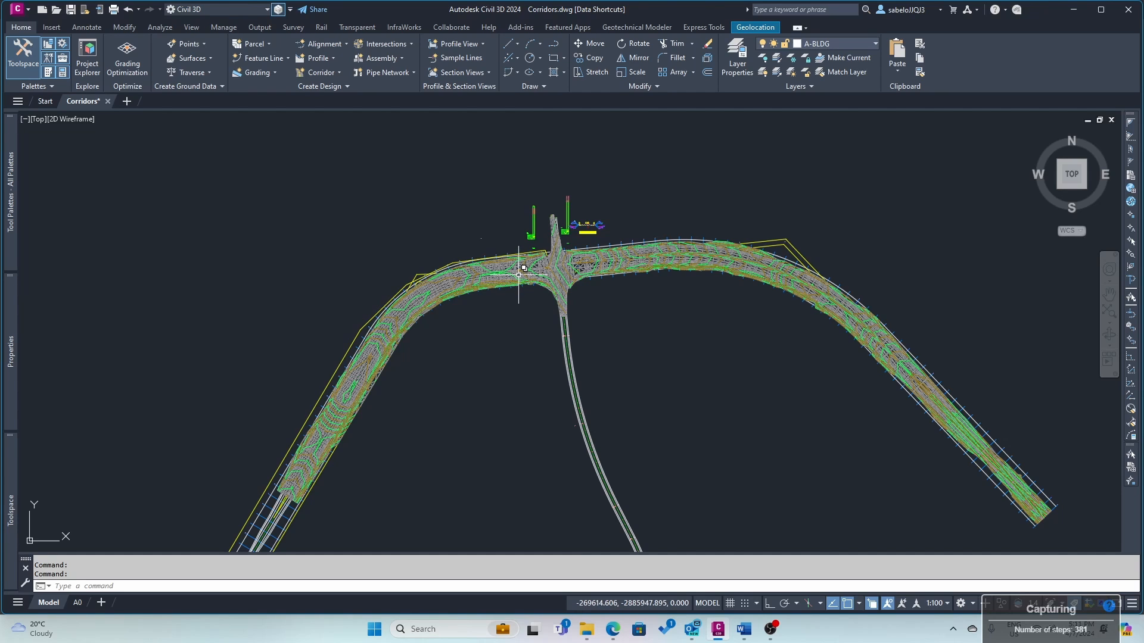
- Select the overlapping road surfaces just west of the intersection and open them in the Object Viewer
left_click(519, 313)
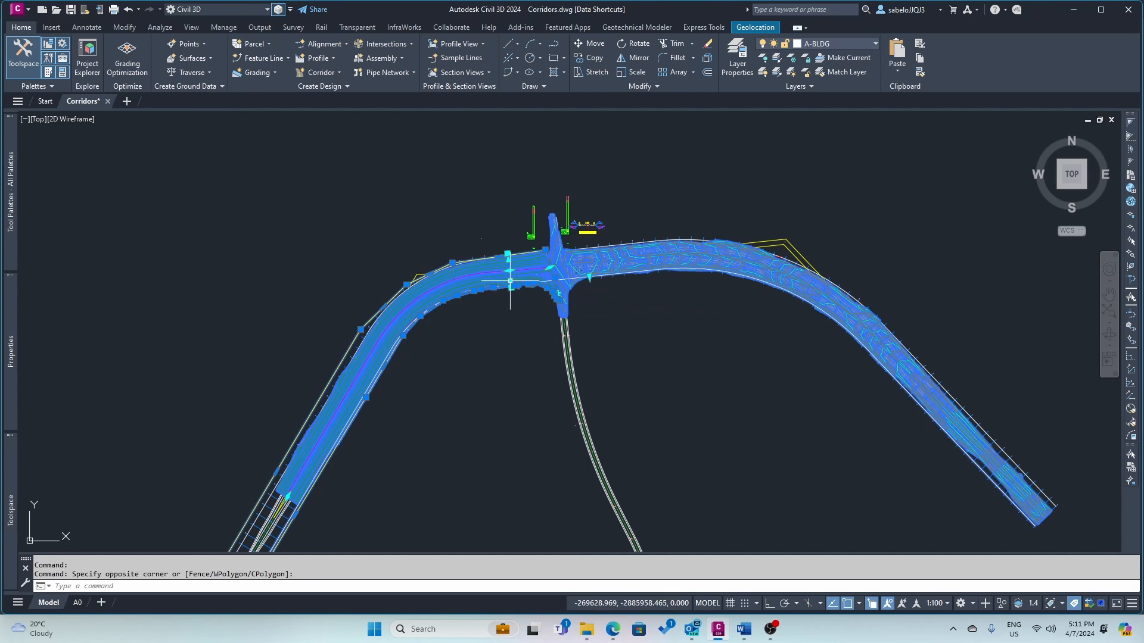
left_click(510, 280)
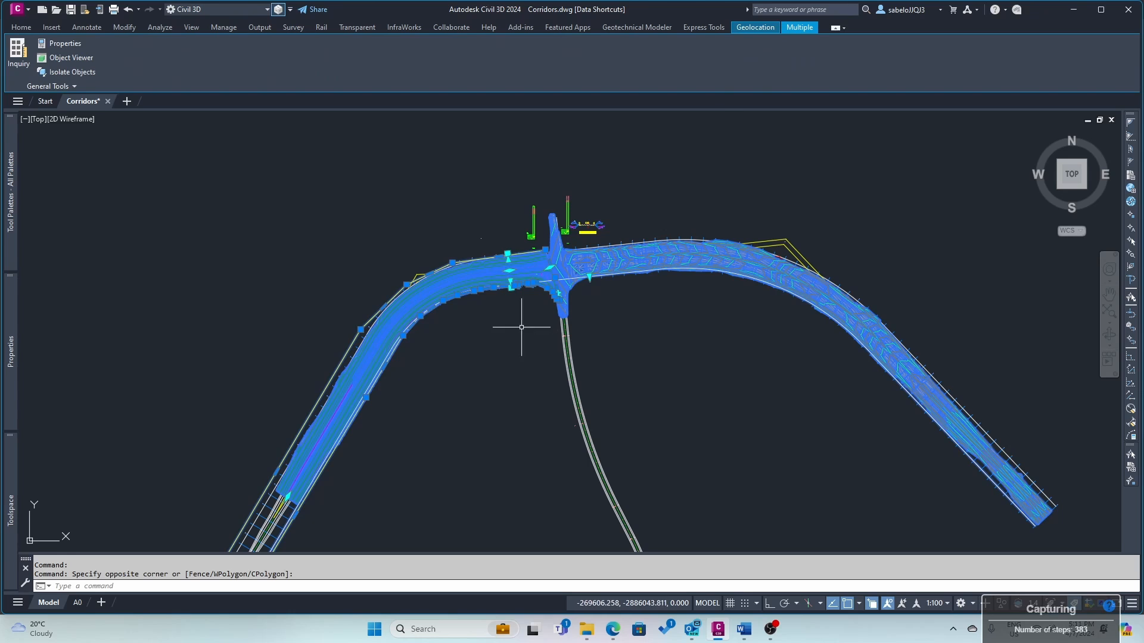
right_click(473, 282)
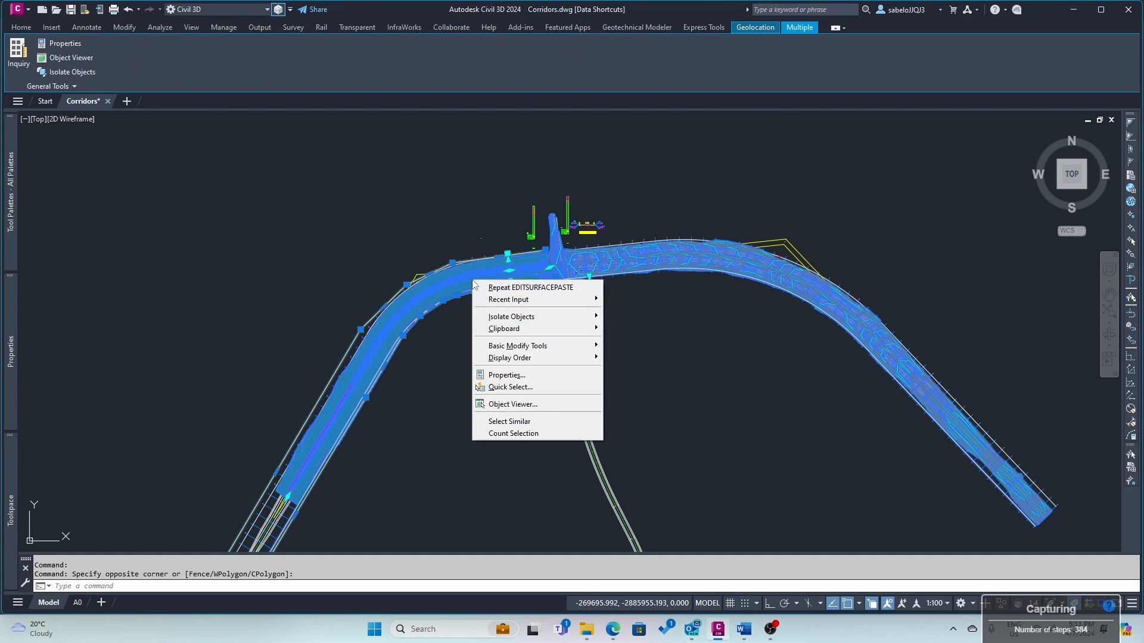
left_click(510, 404)
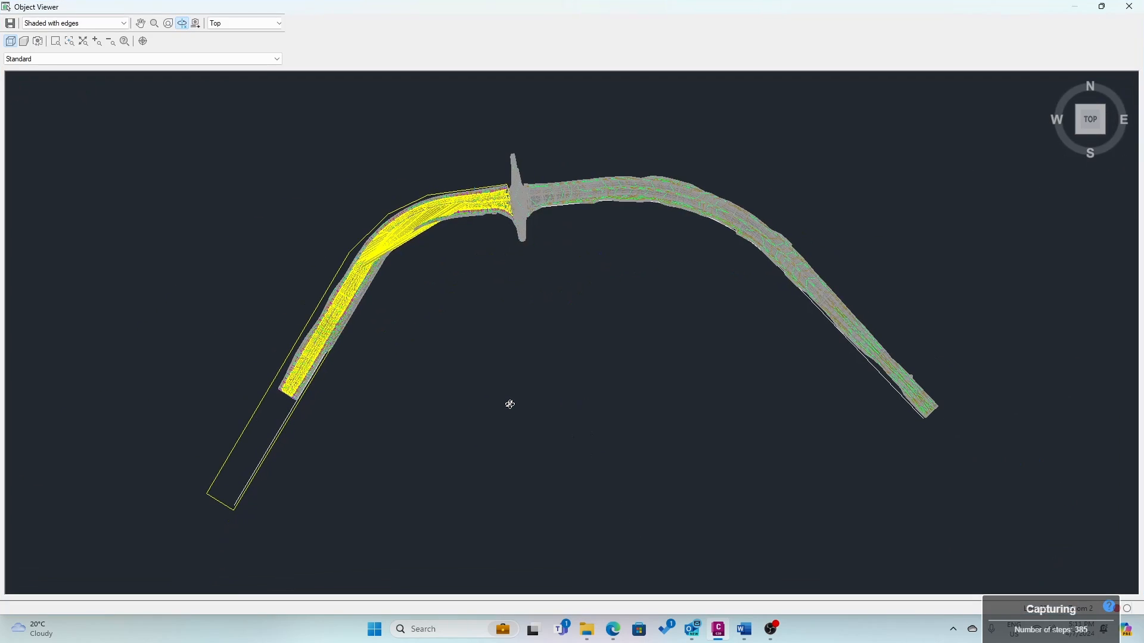
- Examine the overlapping road surfaces from the southwest isometric view, focusing on the intersection, and close the Object Viewer
left_click(1079, 132)
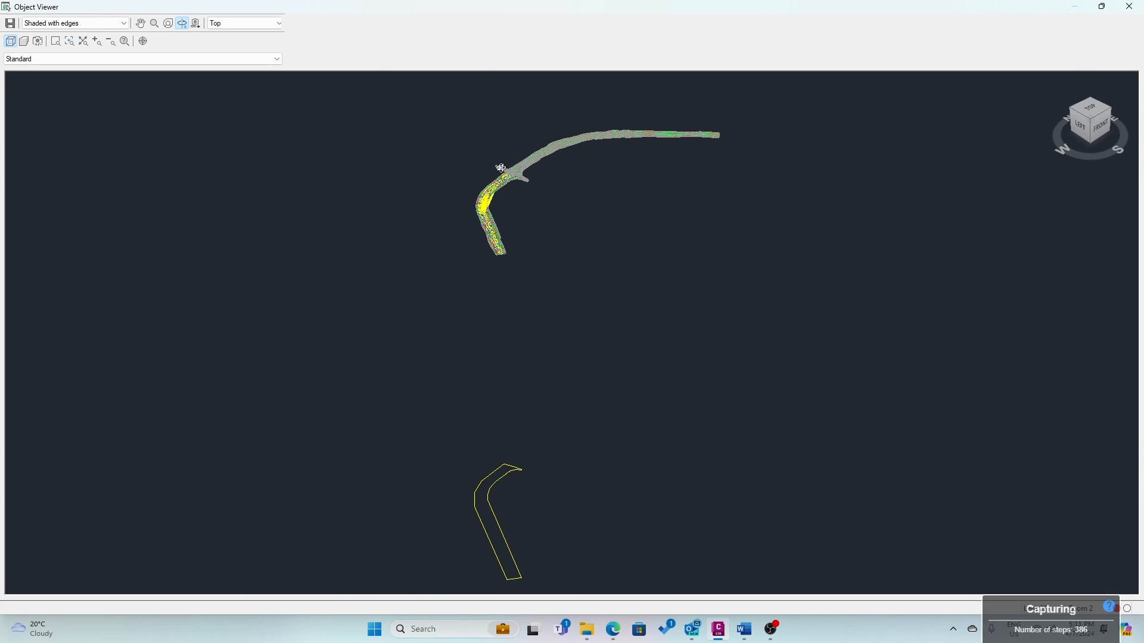
scroll(501, 168, "up", 2)
scroll(481, 166, "down", 4)
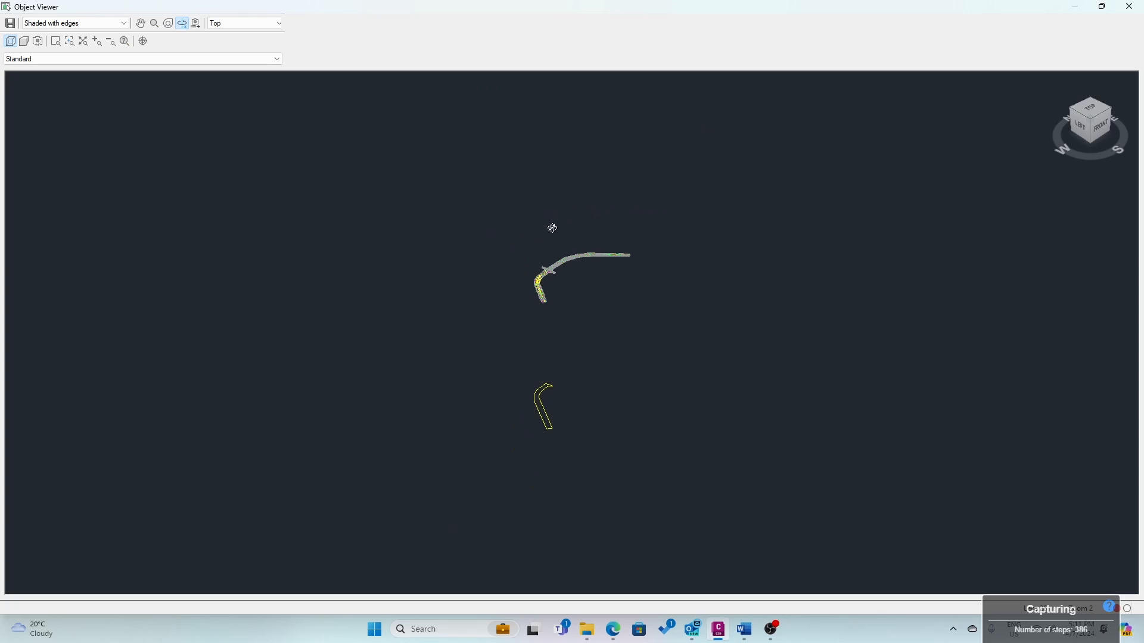
scroll(542, 255, "up", 2)
scroll(509, 164, "up", 3)
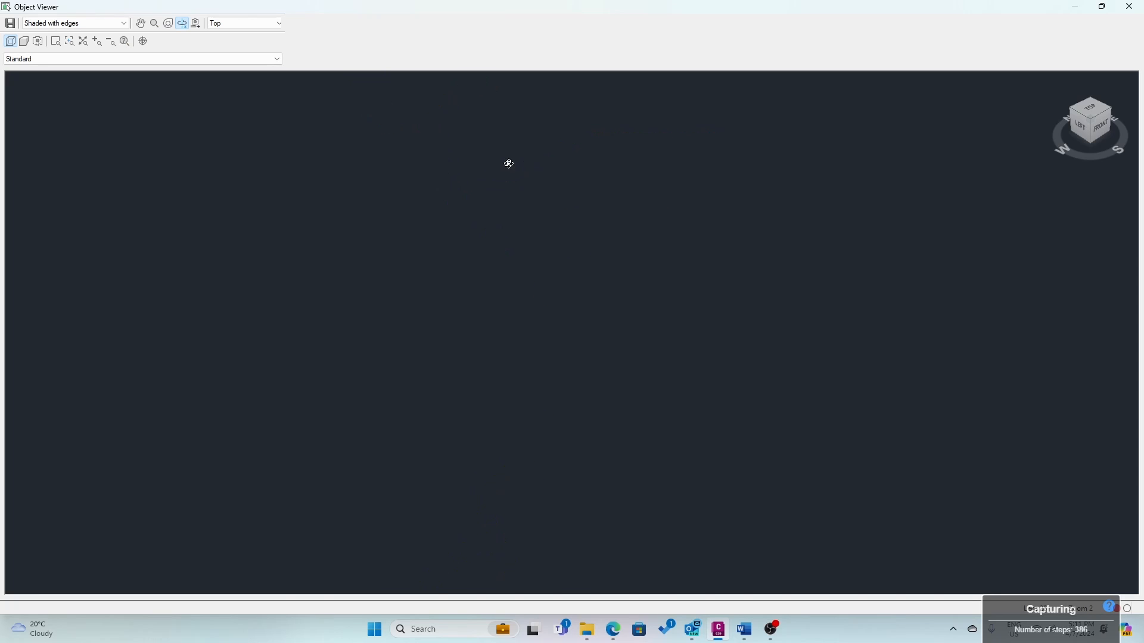
scroll(504, 169, "down", 4)
right_click(504, 172)
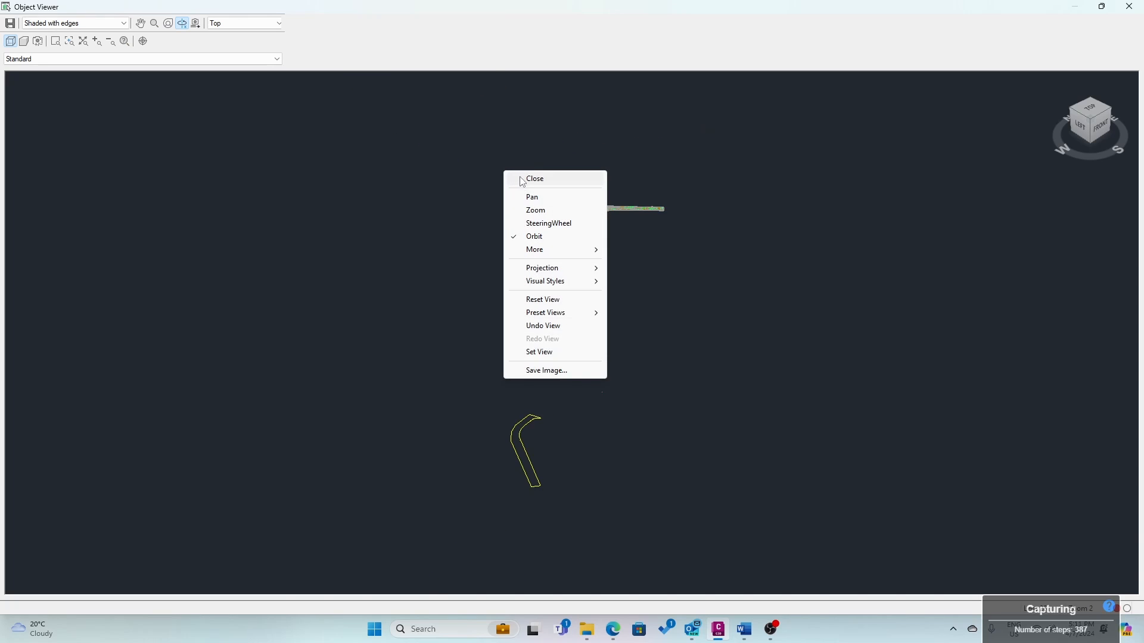
left_click(528, 197)
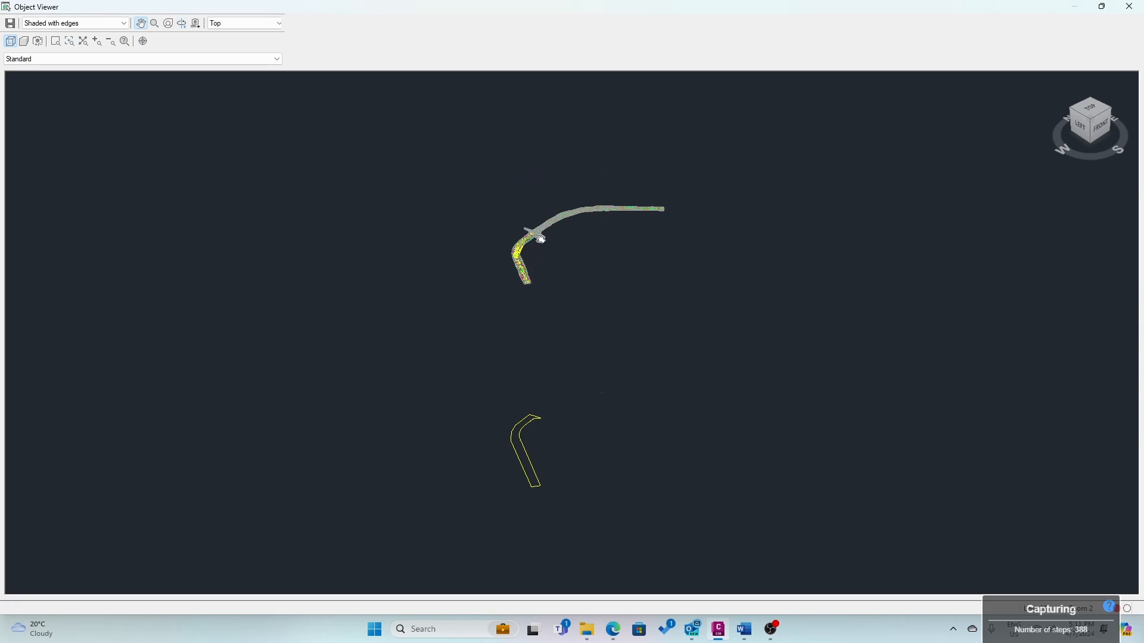
left_click_drag(539, 235, 516, 336)
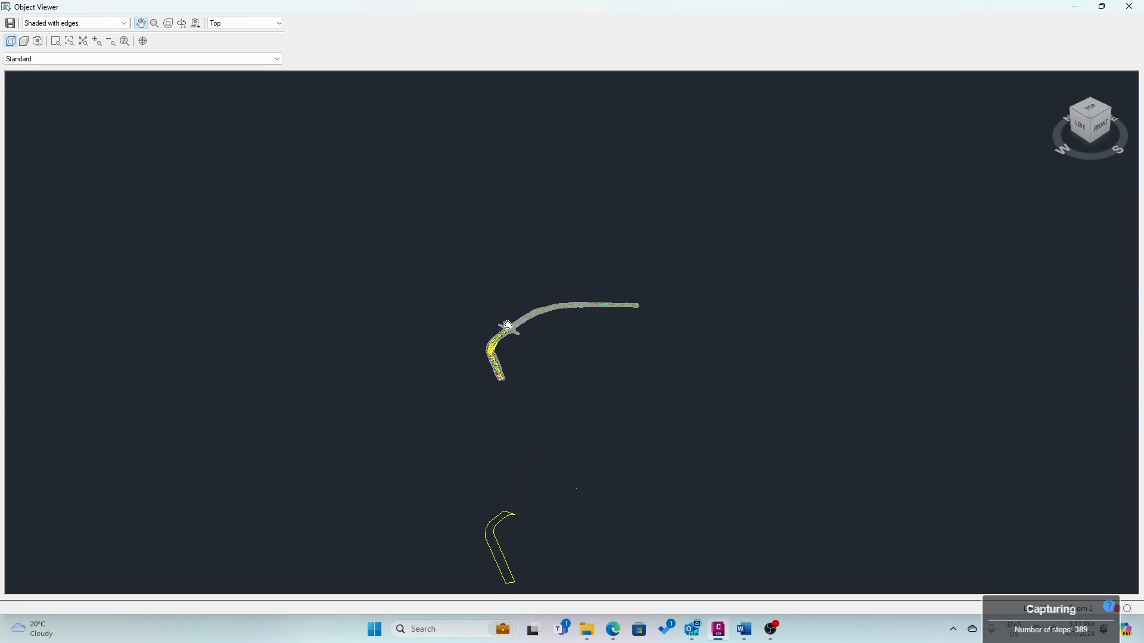
scroll(508, 326, "up", 4)
scroll(372, 319, "up", 6)
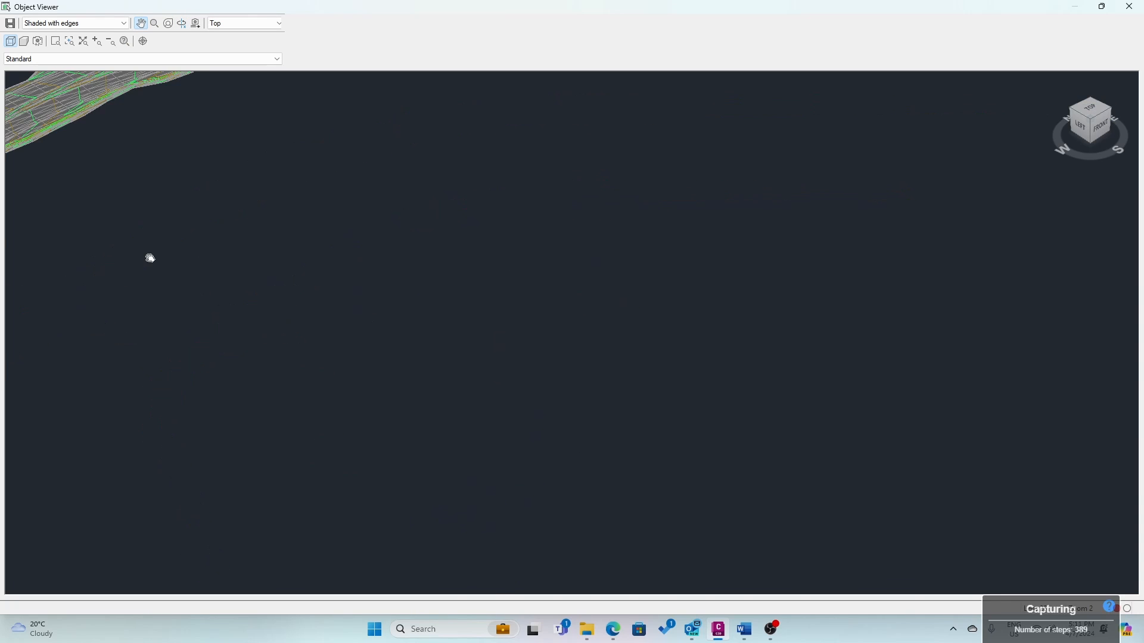
left_click_drag(150, 258, 751, 347)
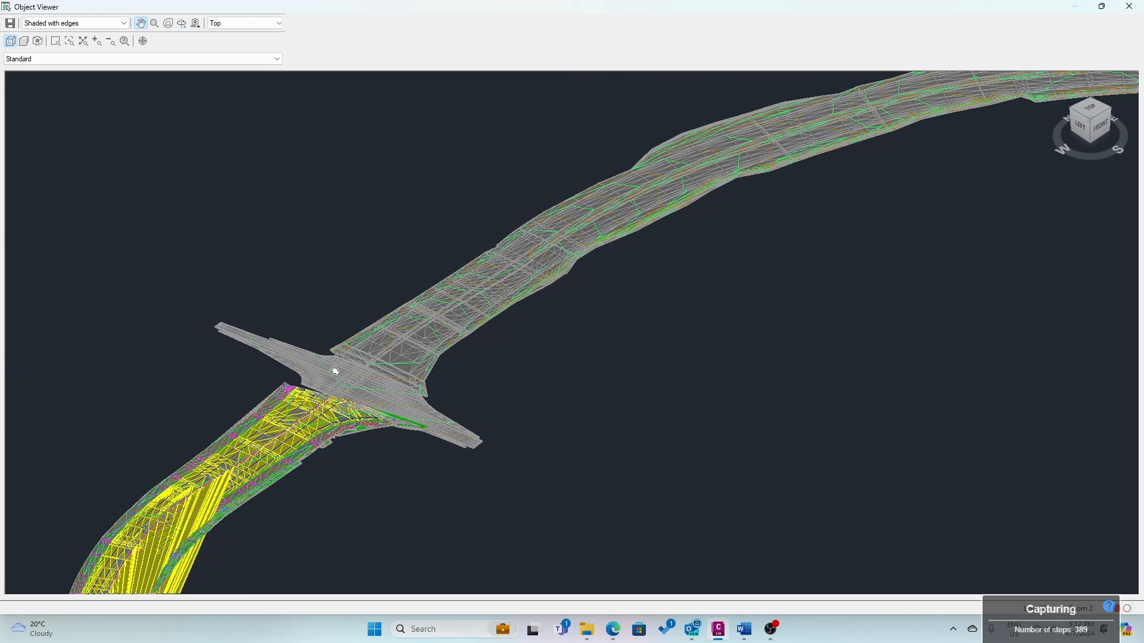
right_click(305, 335)
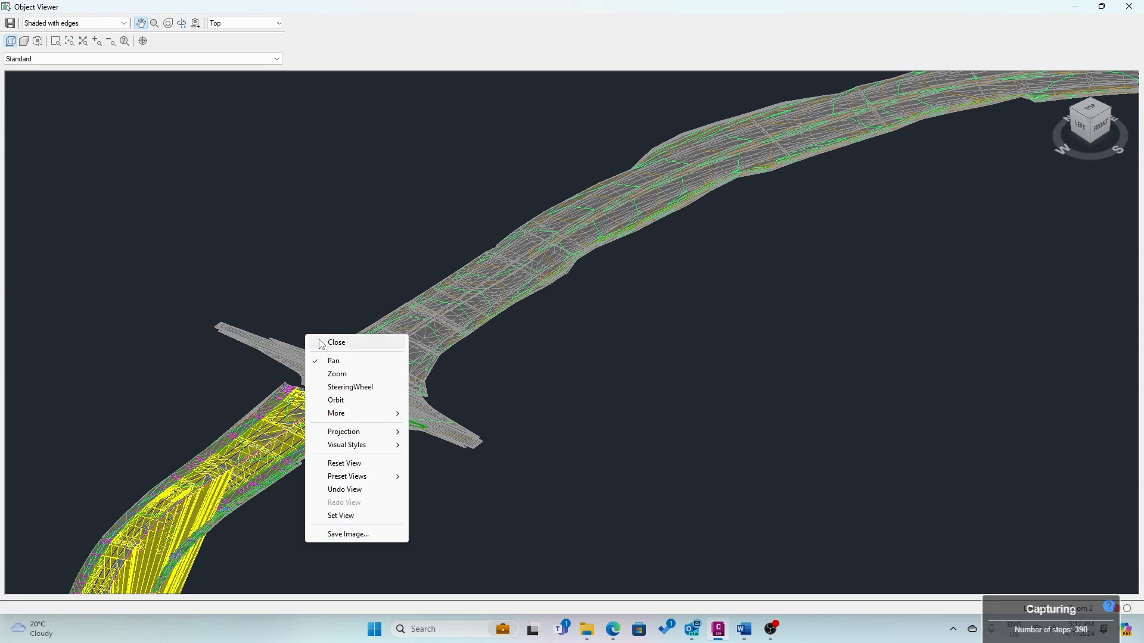
left_click(316, 341)
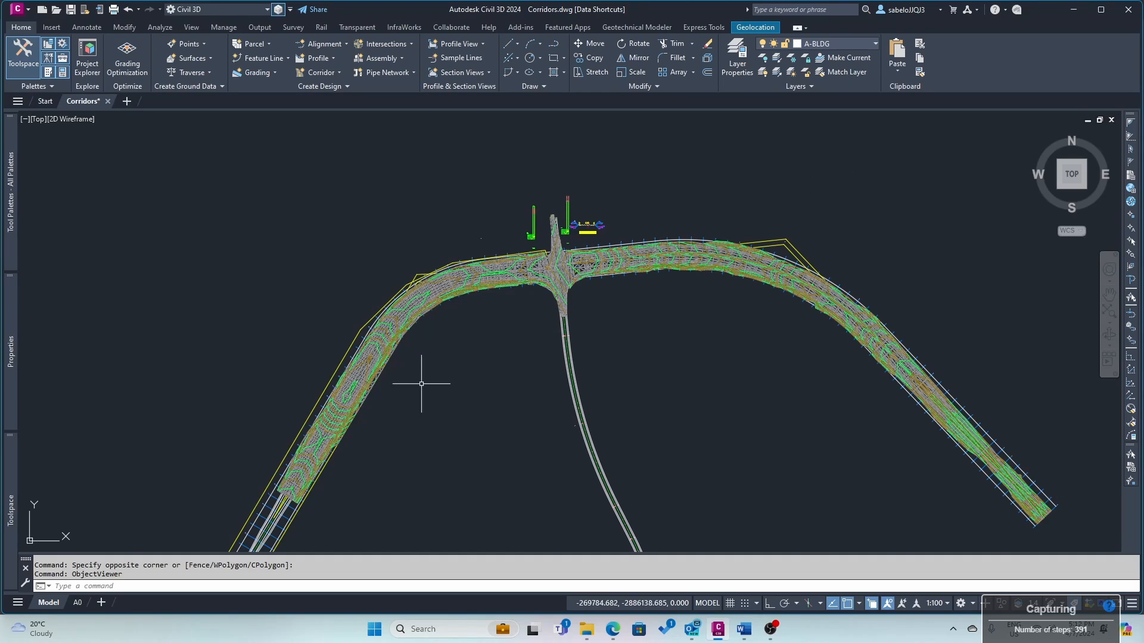
- Select the Main Road Composite surface at the intersection and open it alone in the Object Viewer
scroll(459, 251, "up", 3)
scroll(453, 304, "up", 2)
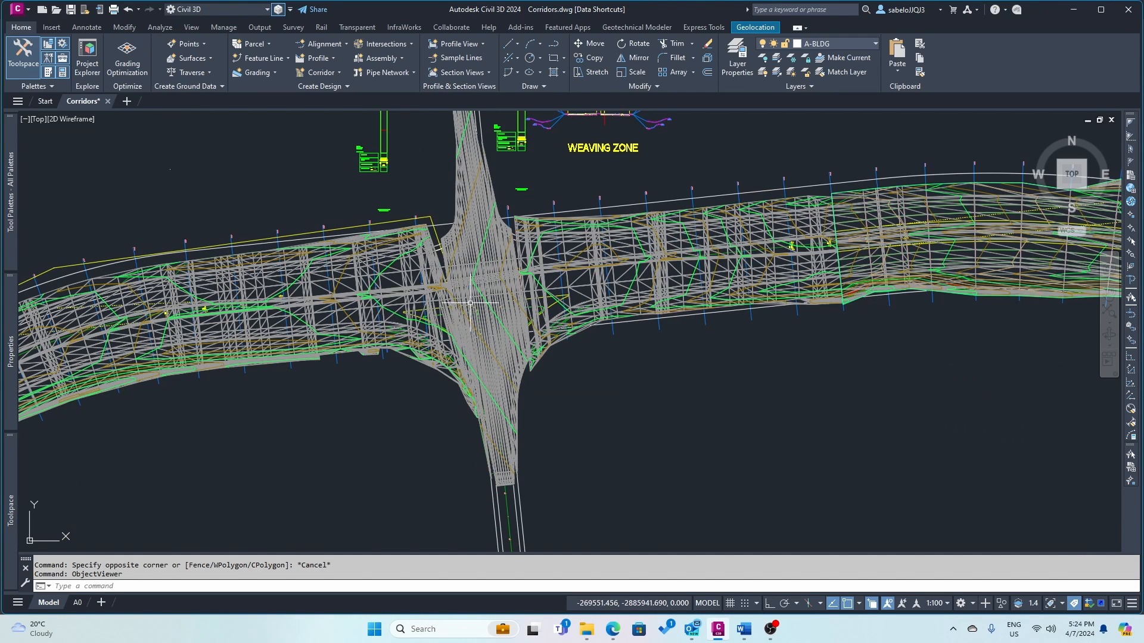
scroll(471, 303, "up", 2)
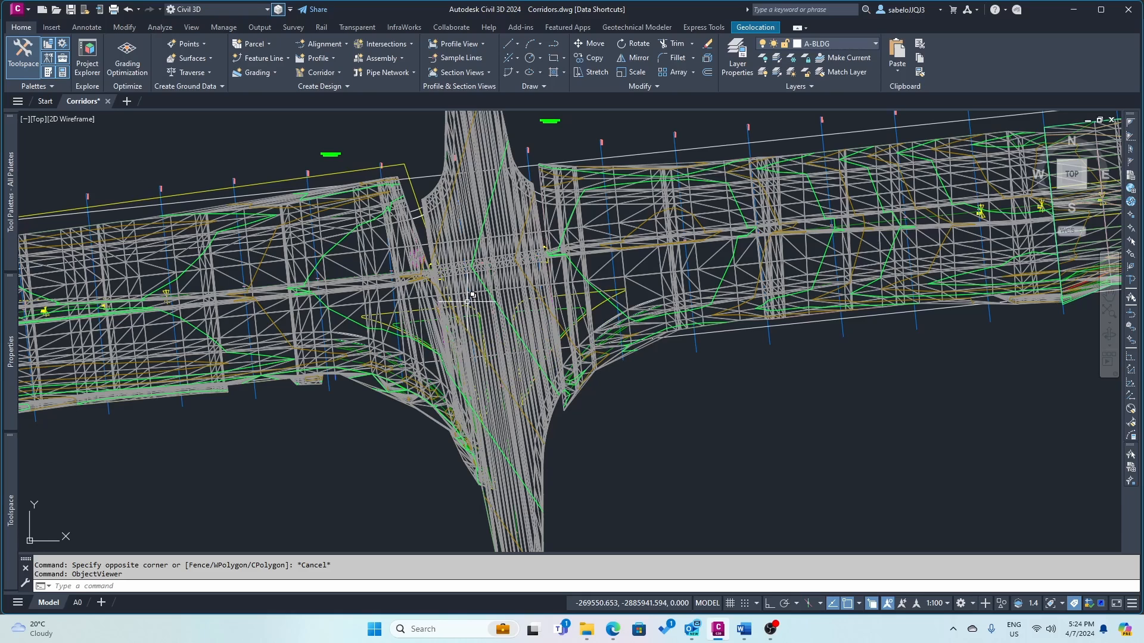
left_click(468, 301)
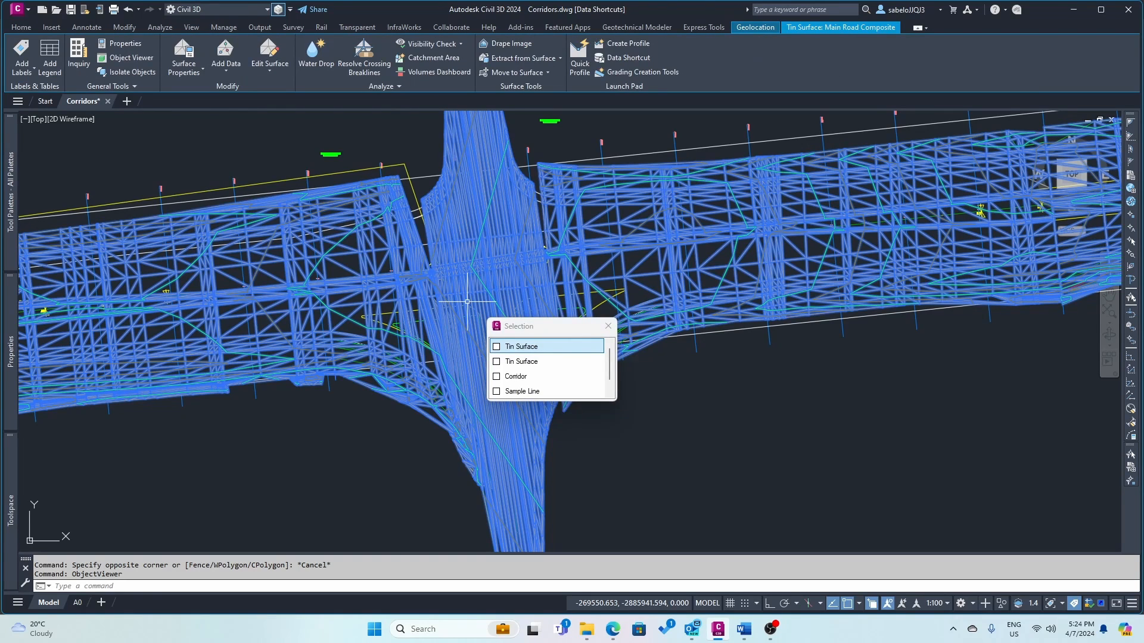
right_click(471, 304)
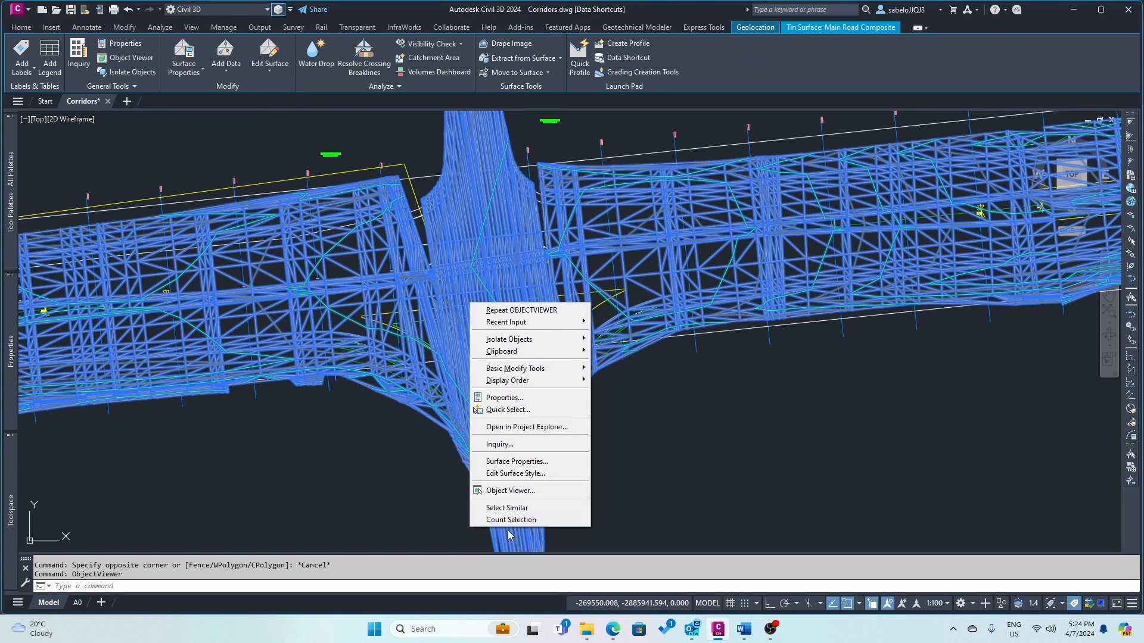
left_click(510, 490)
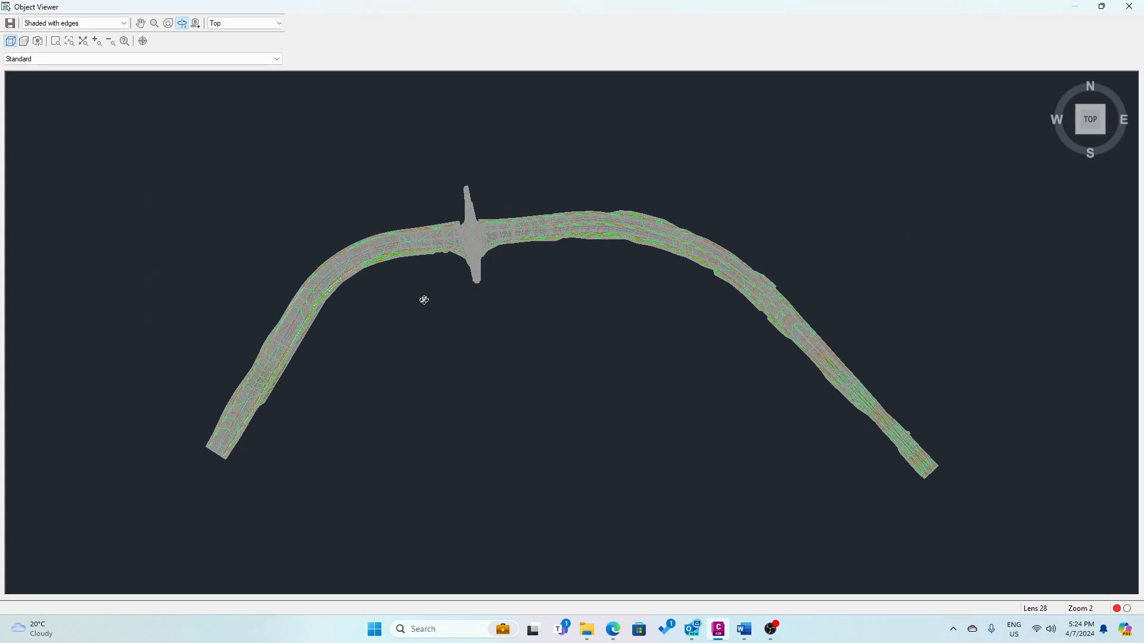
- Inspect Main Road Composite from the southwest isometric view, checking where both road arms meet the intersection for gaps
left_click(1079, 136)
scroll(472, 340, "up", 5)
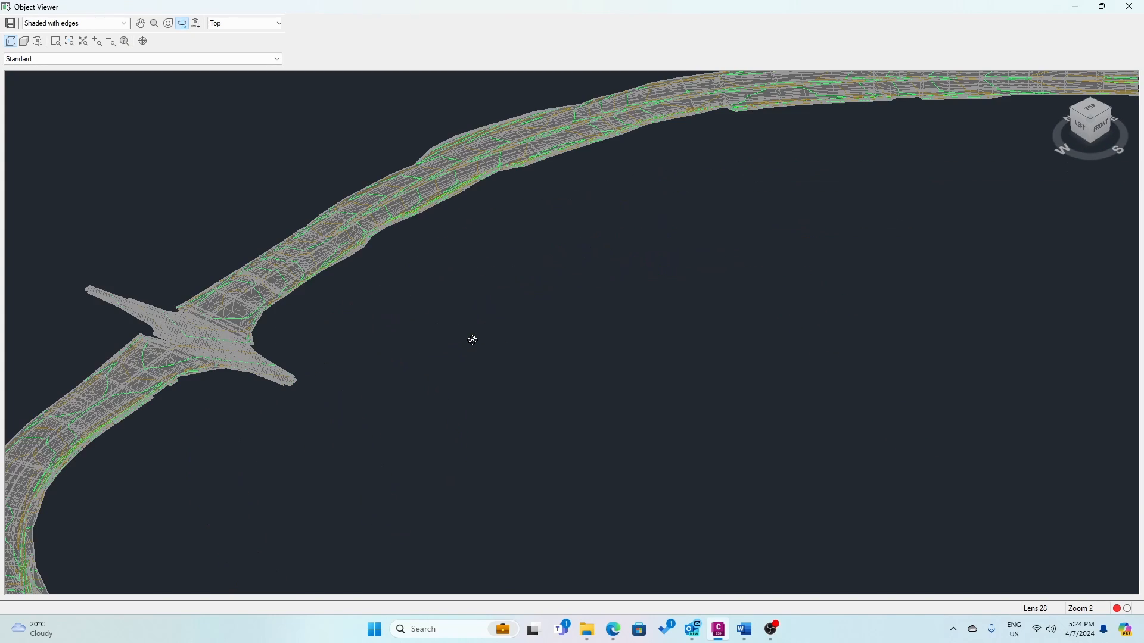
right_click(97, 300)
left_click(133, 325)
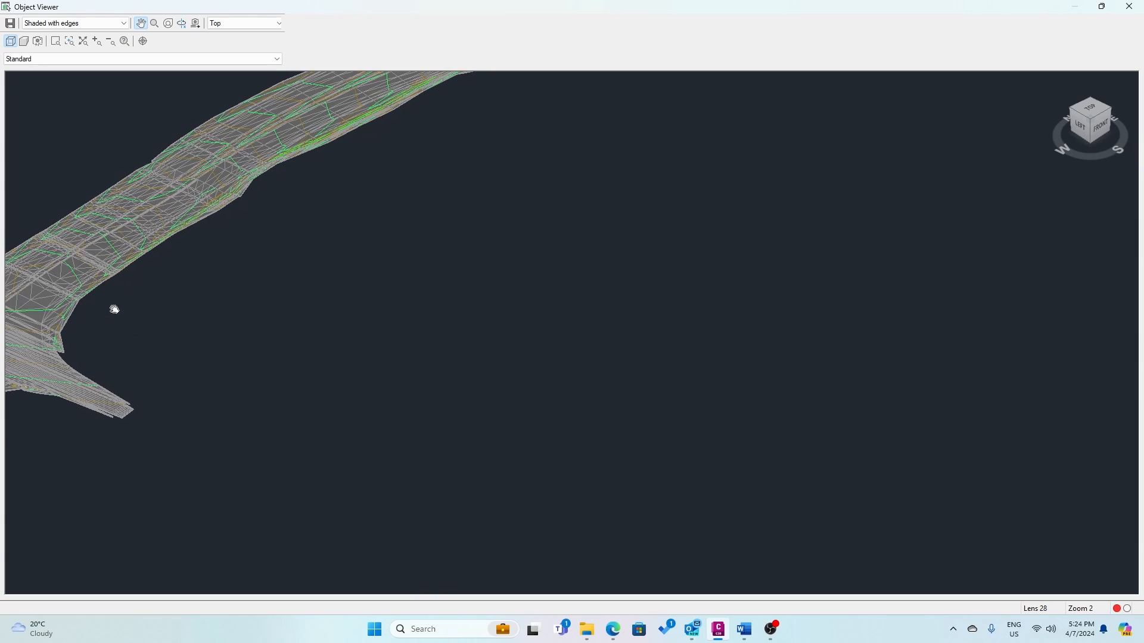
left_click_drag(115, 309, 536, 382)
scroll(382, 407, "up", 5)
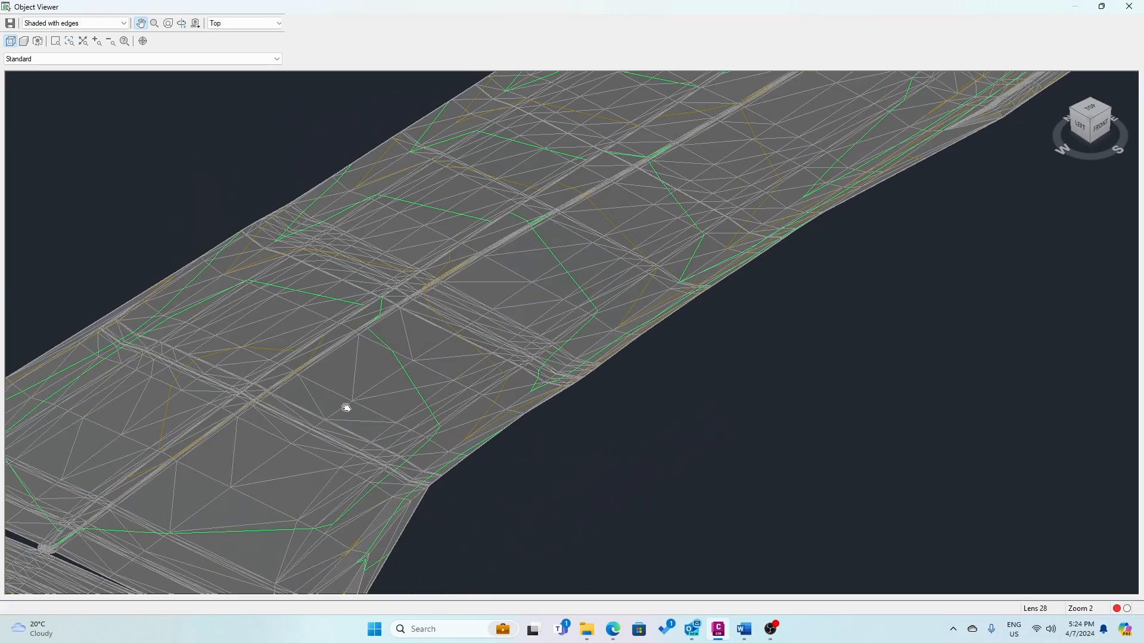
left_click_drag(327, 401, 623, 304)
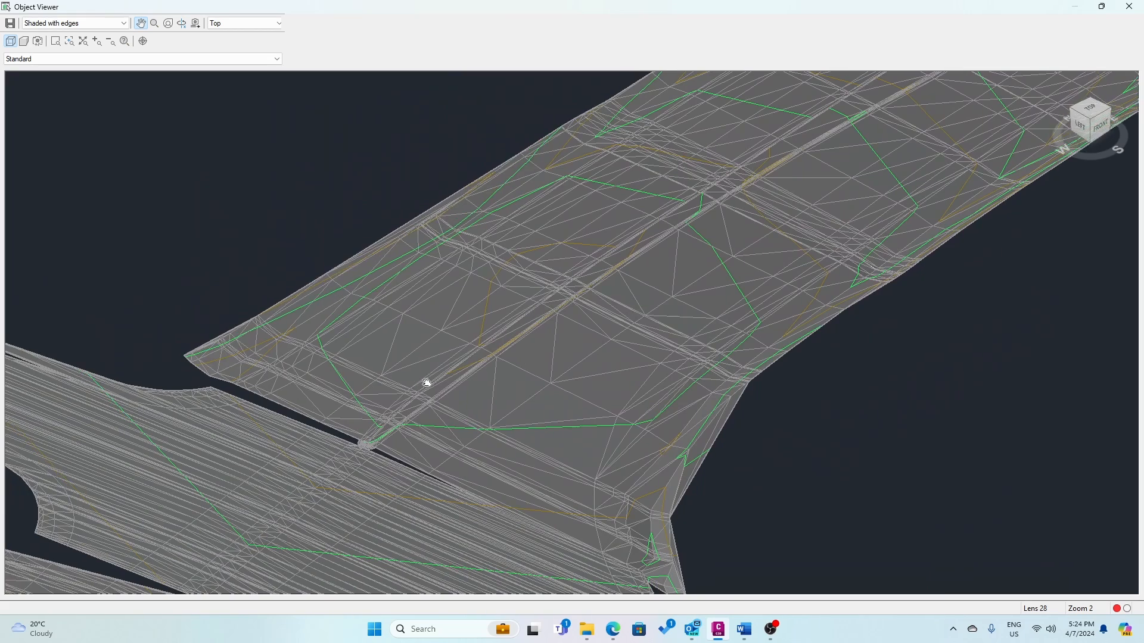
left_click_drag(427, 383, 742, 271)
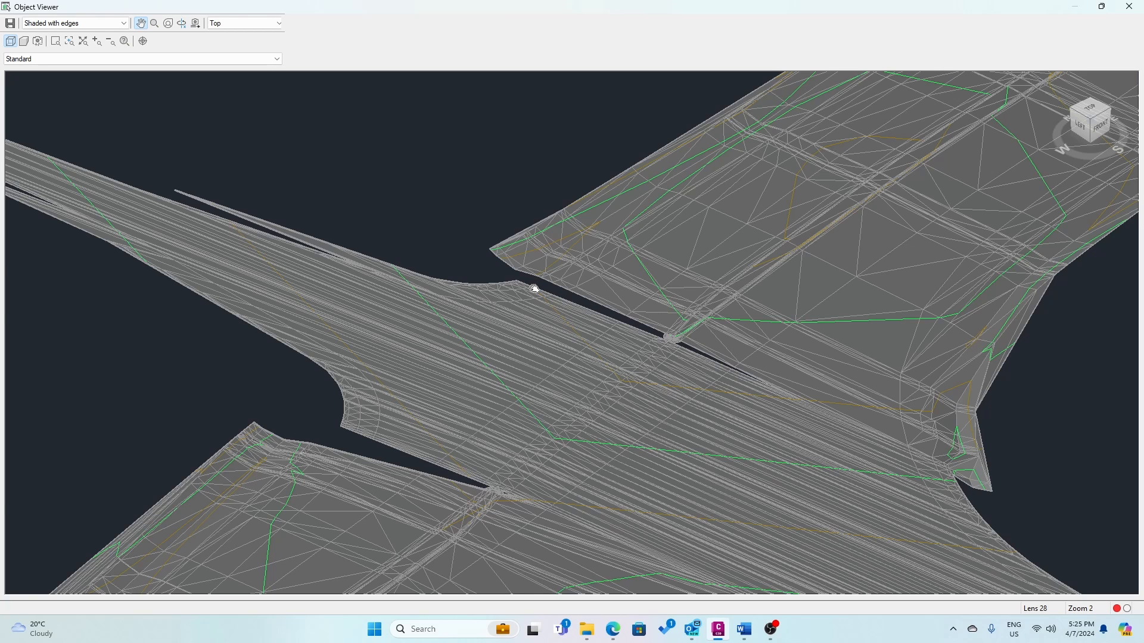
scroll(533, 289, "down", 4)
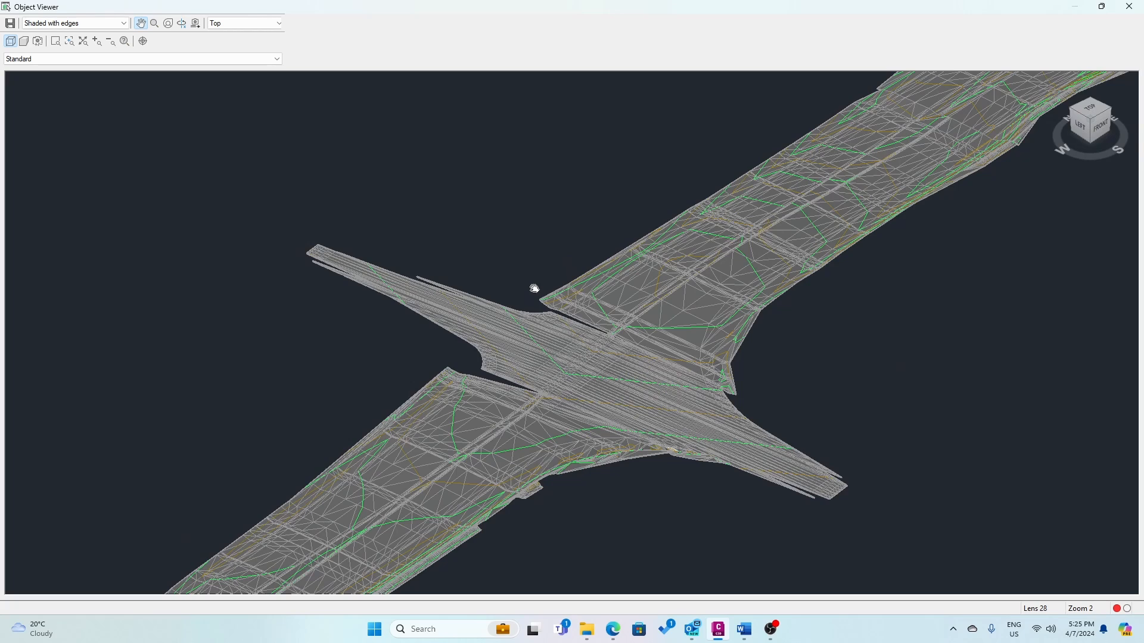
scroll(534, 289, "down", 2)
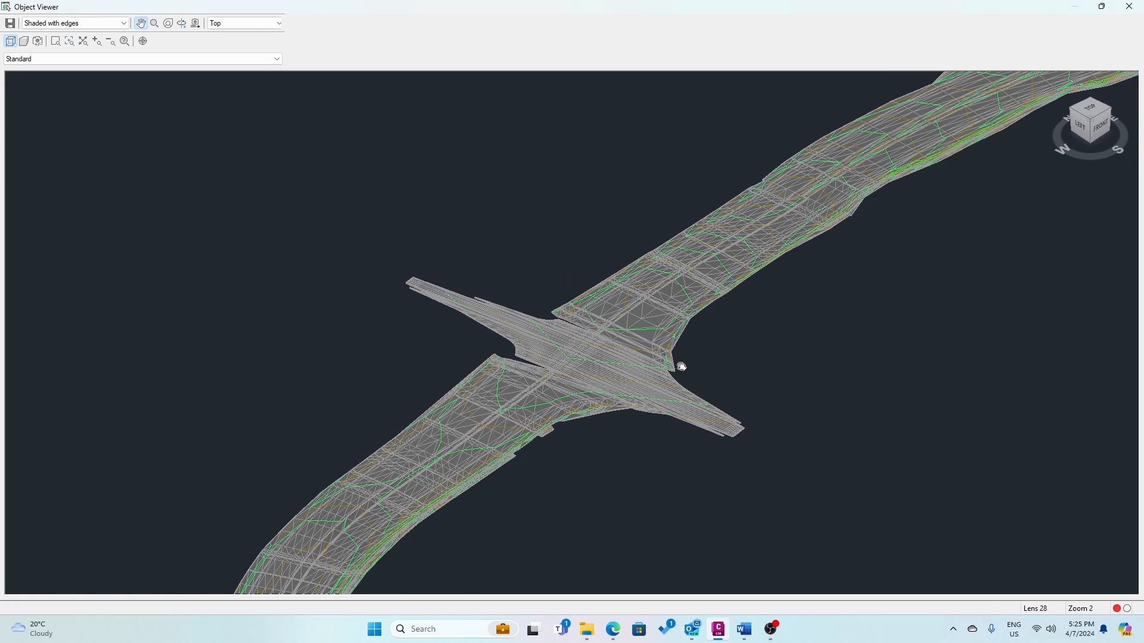
left_click_drag(710, 375, 710, 276)
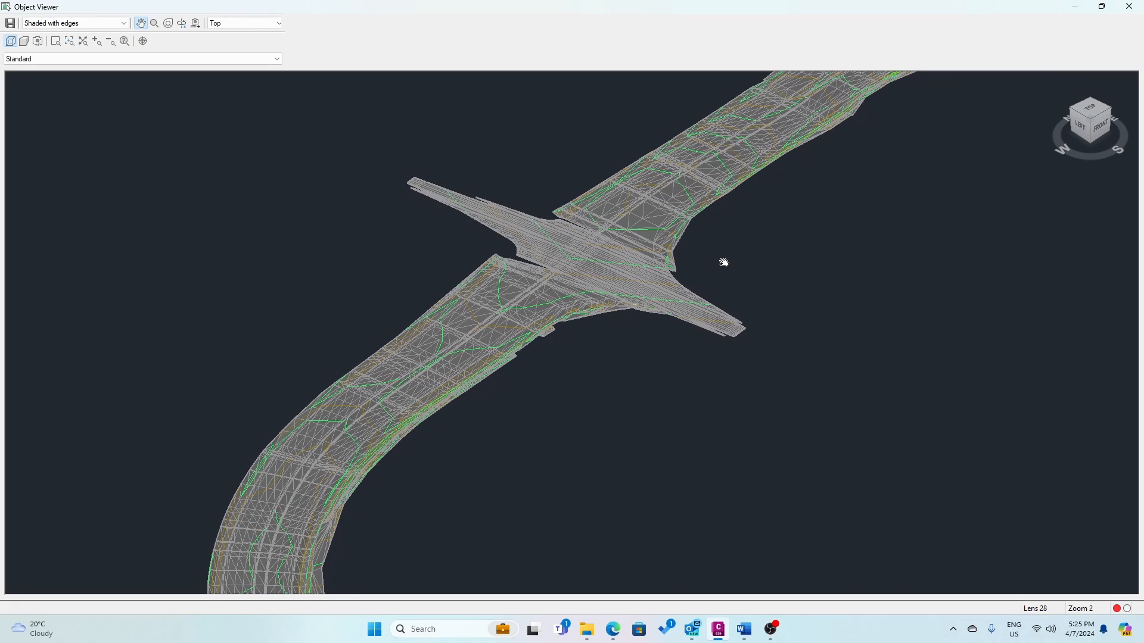
right_click(724, 263)
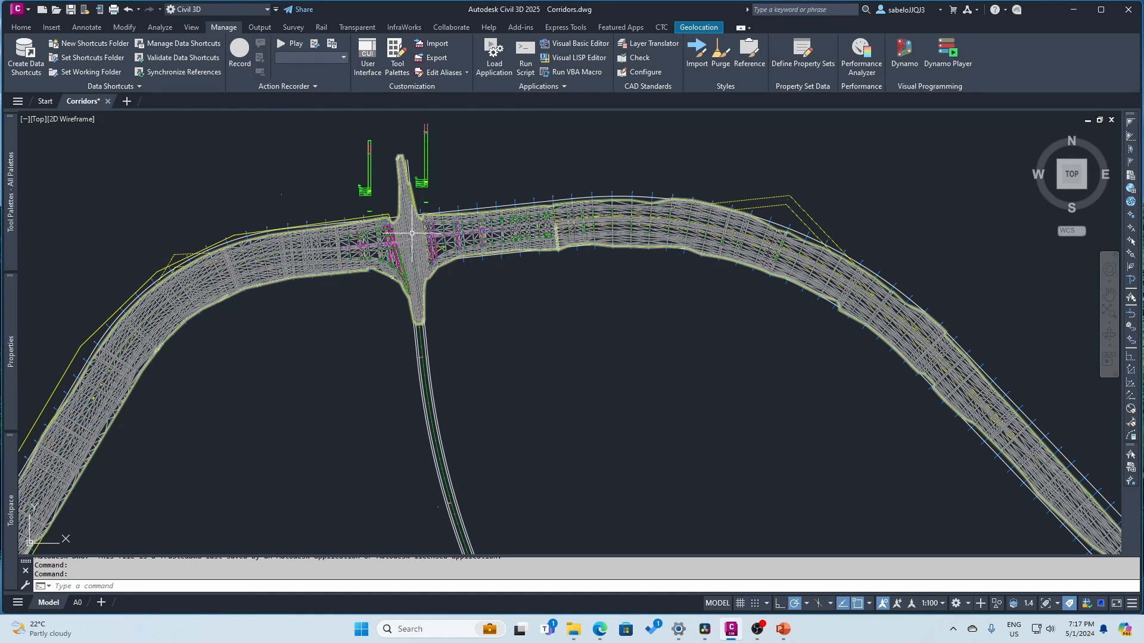
- Select the Main Road Composite Final surface at the intersection and open it in a maximized Object Viewer
scroll(415, 237, "up", 5)
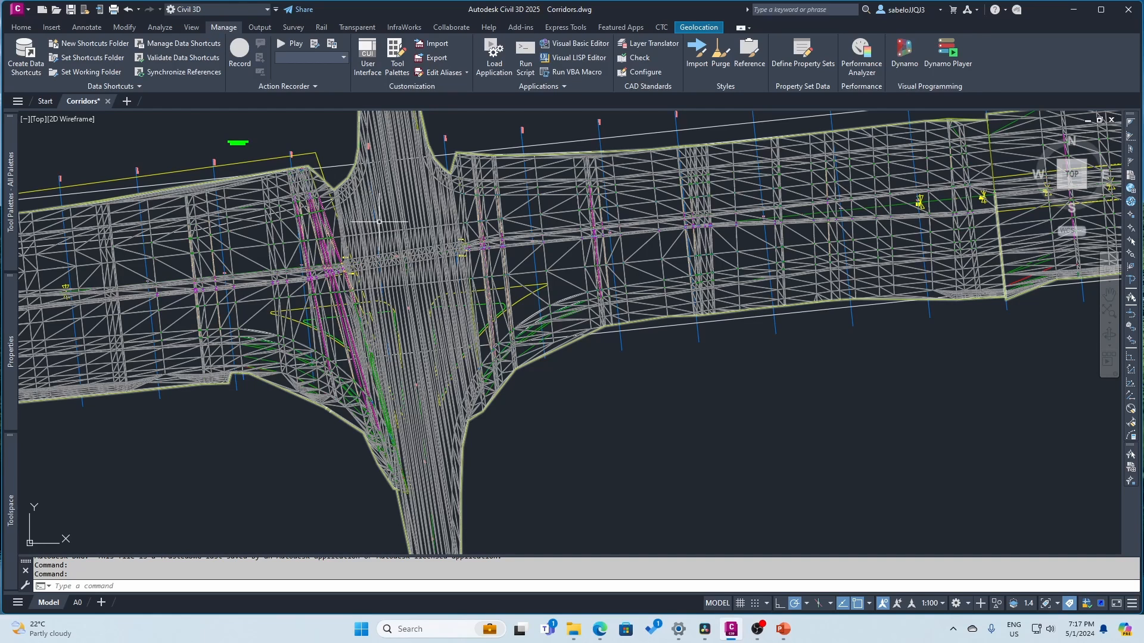
left_click(381, 225)
right_click(379, 223)
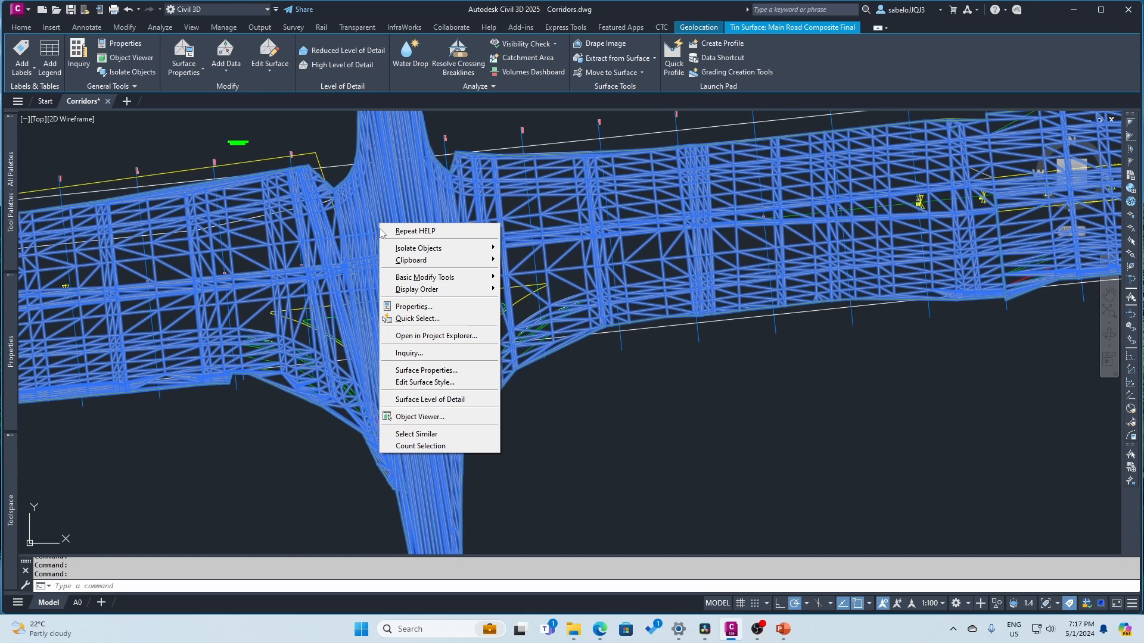
left_click(441, 418)
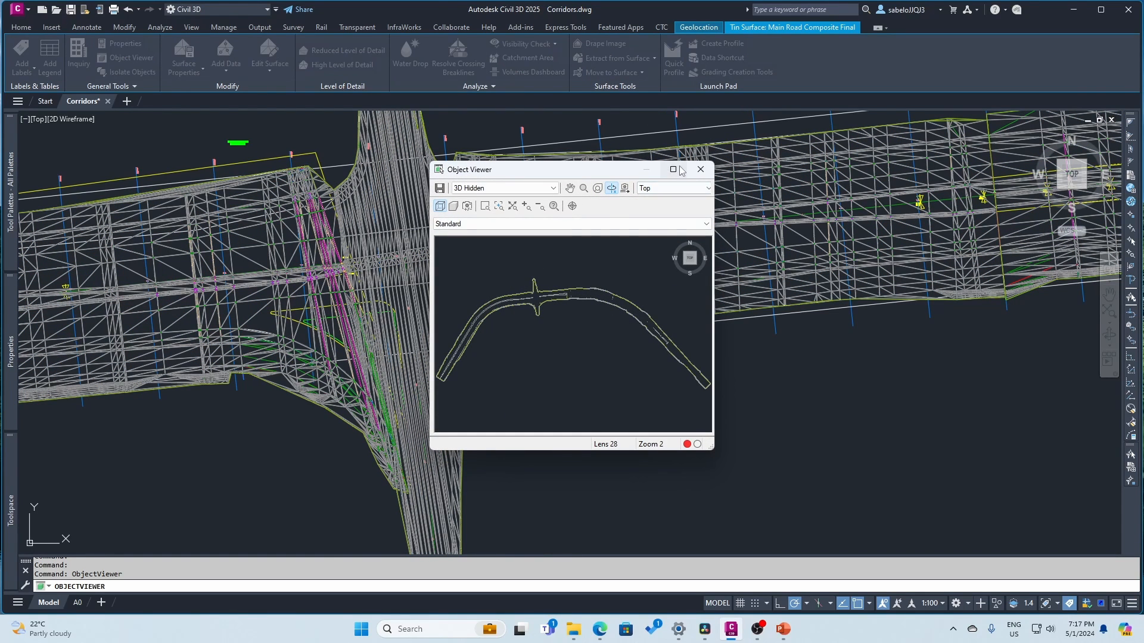
left_click(674, 169)
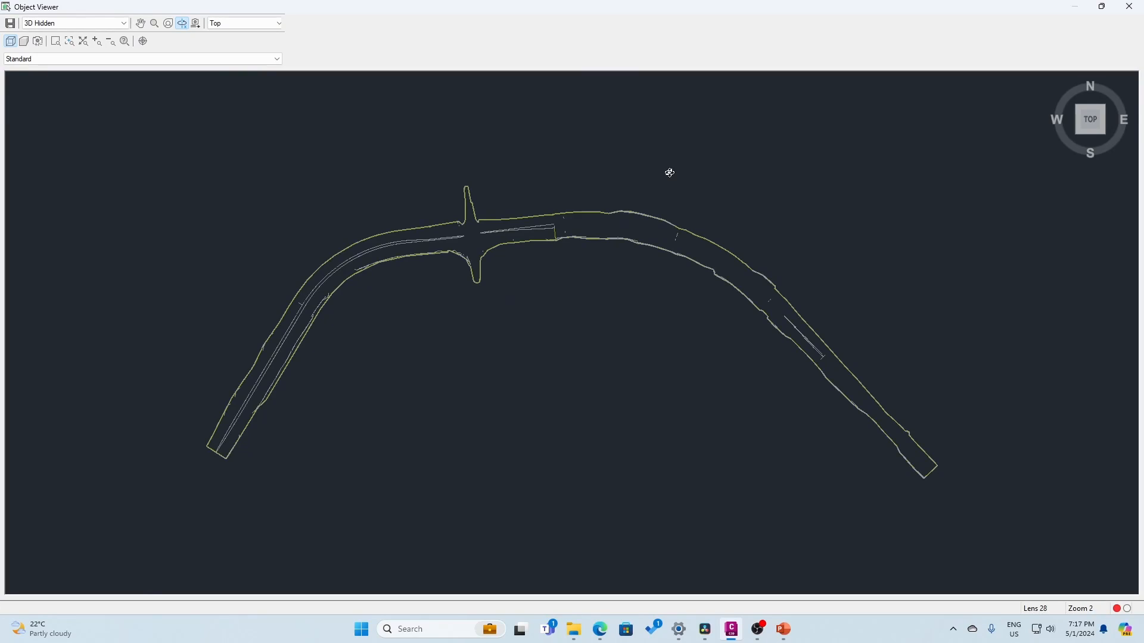
- Try the Shades of Gray visual style on the composite surface and set it to Shaded with edges
left_click(124, 24)
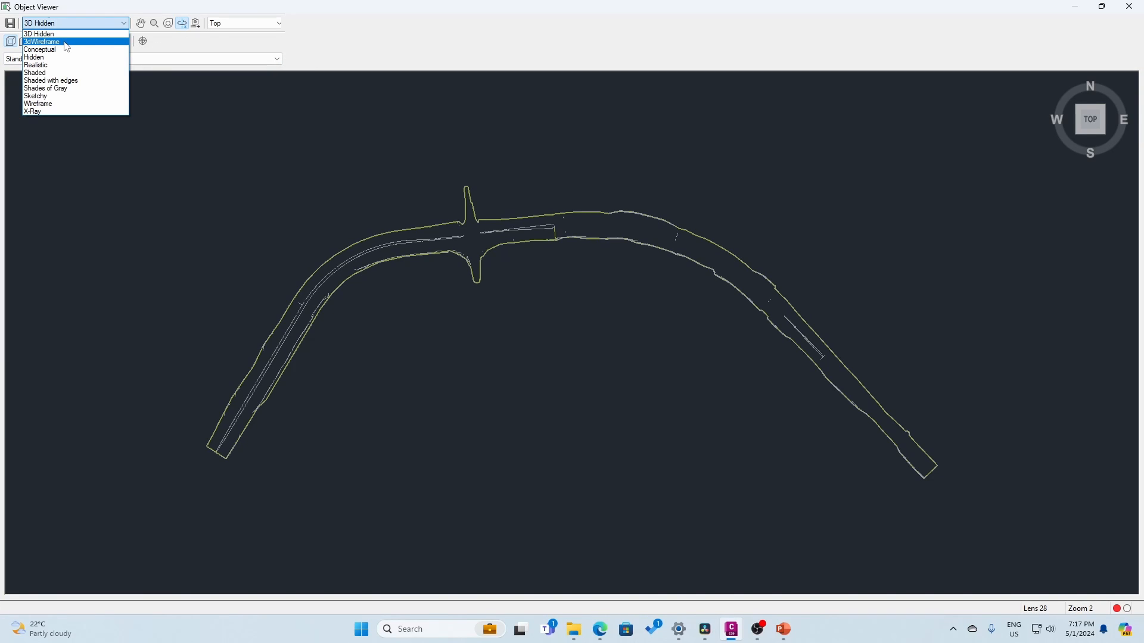
left_click(42, 89)
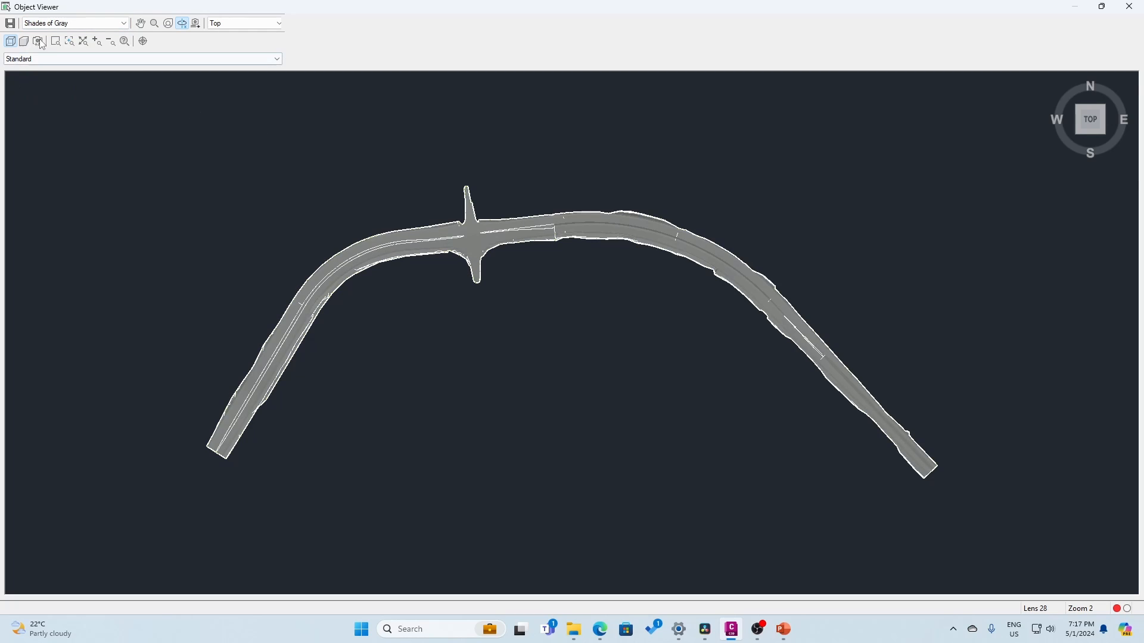
left_click(123, 22)
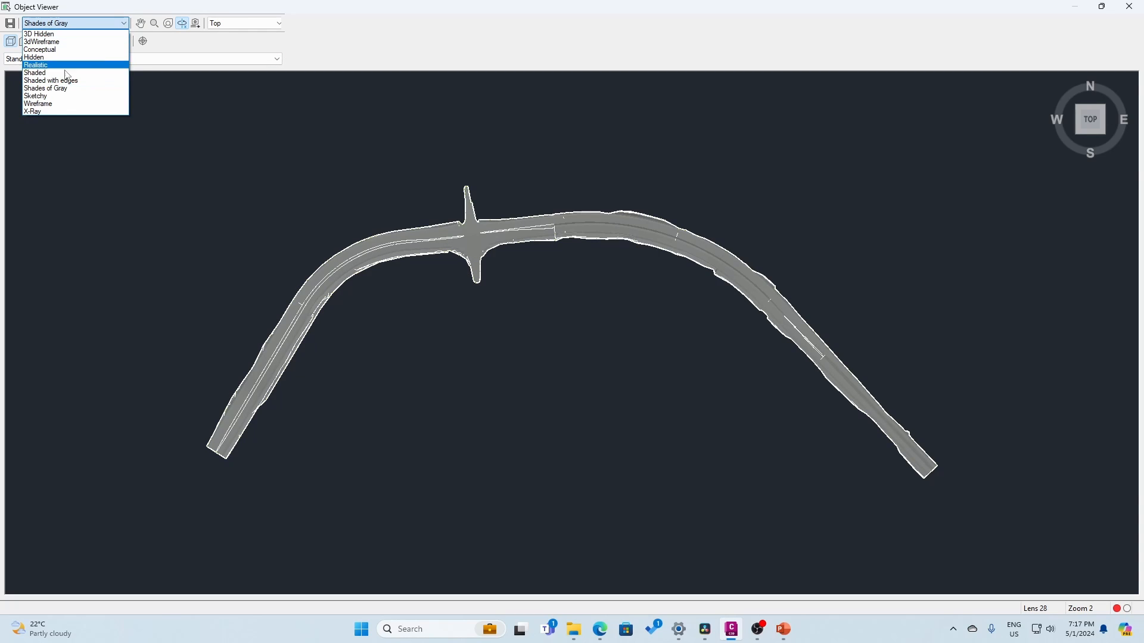
left_click(63, 79)
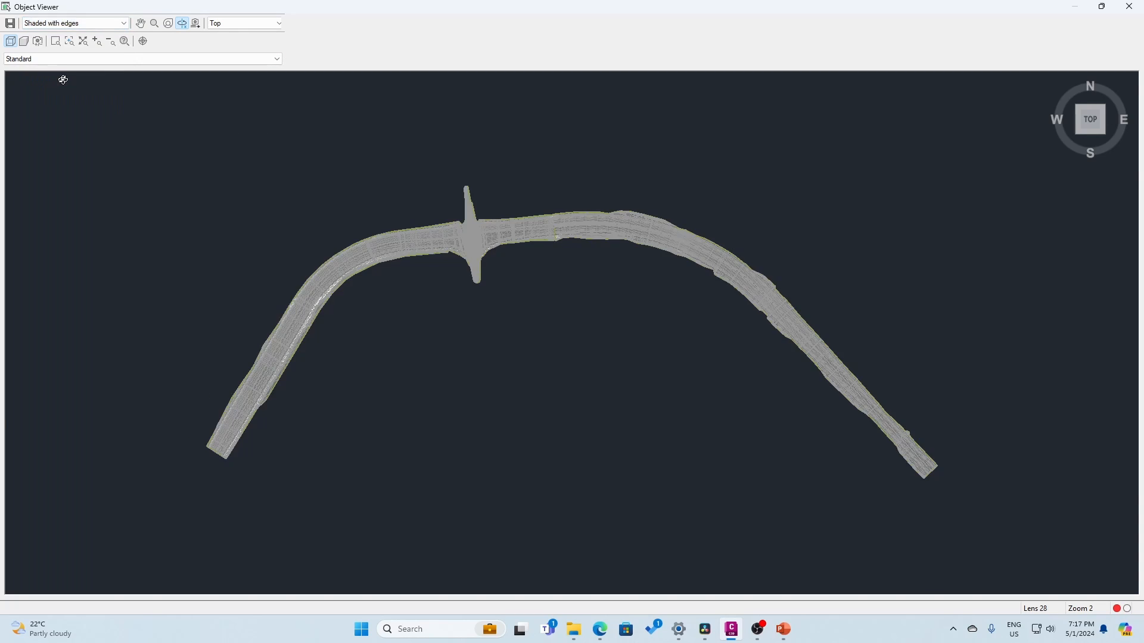
- View the Main Road Composite Final surface from the southwest isometric direction and bring its intersection into close view
left_click(1079, 139)
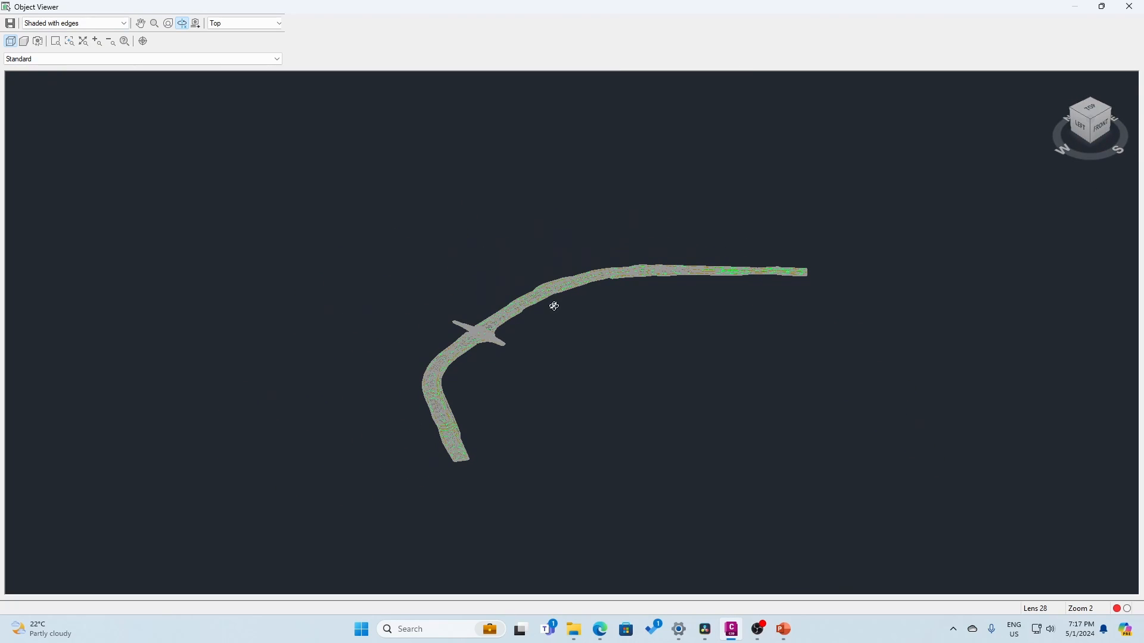
scroll(475, 344, "up", 3)
scroll(475, 344, "up", 2)
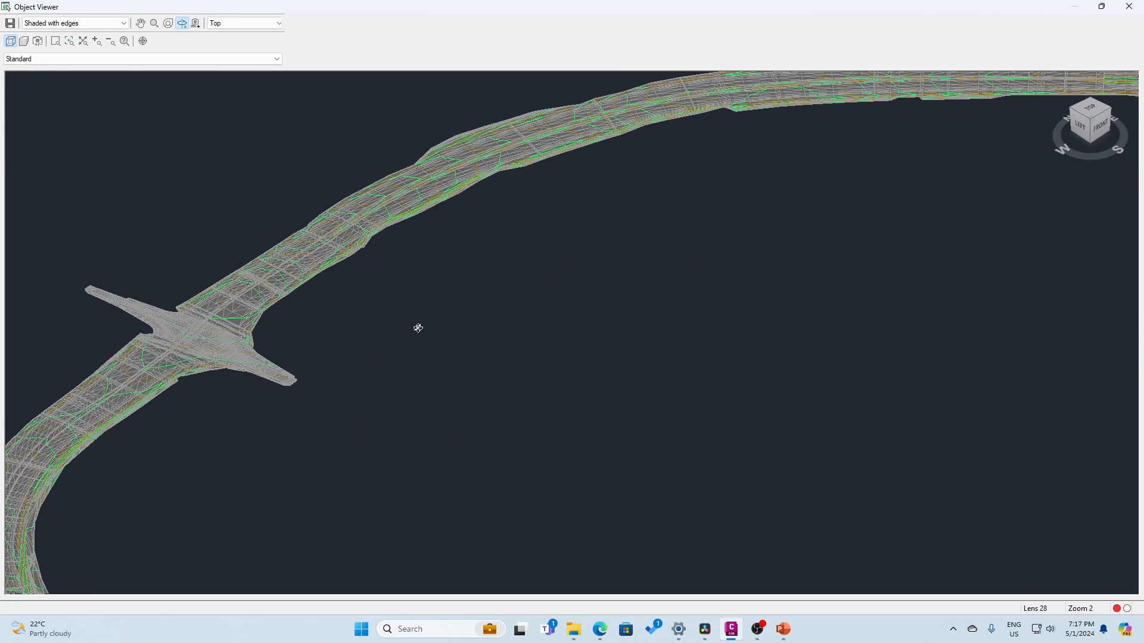
right_click(283, 319)
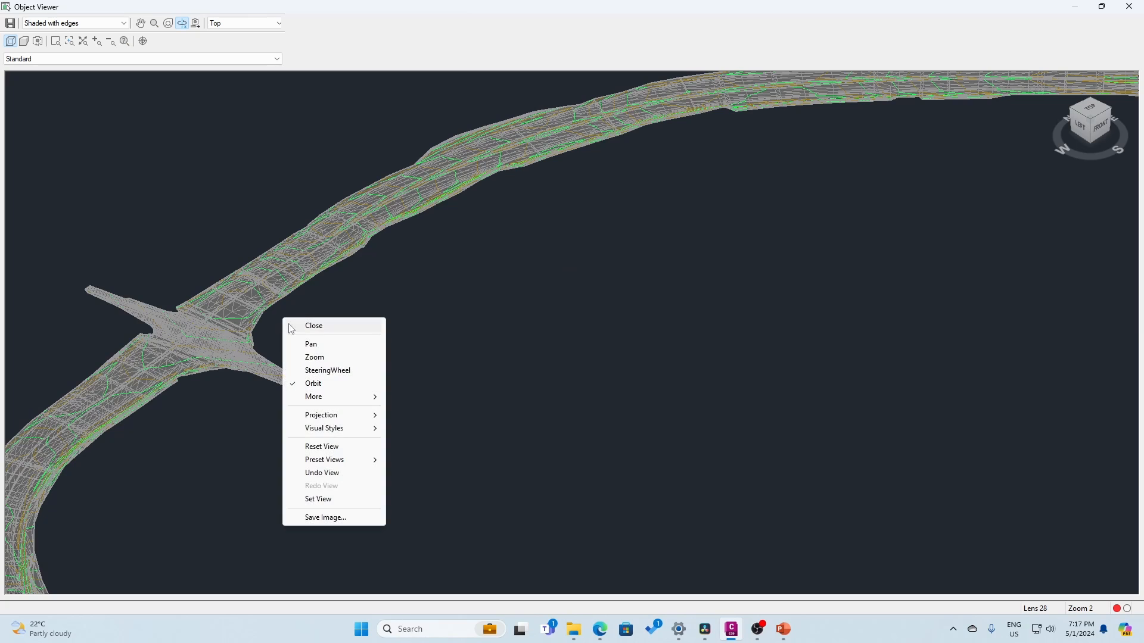
left_click(308, 342)
left_click_drag(294, 334, 620, 366)
scroll(518, 242, "up", 4)
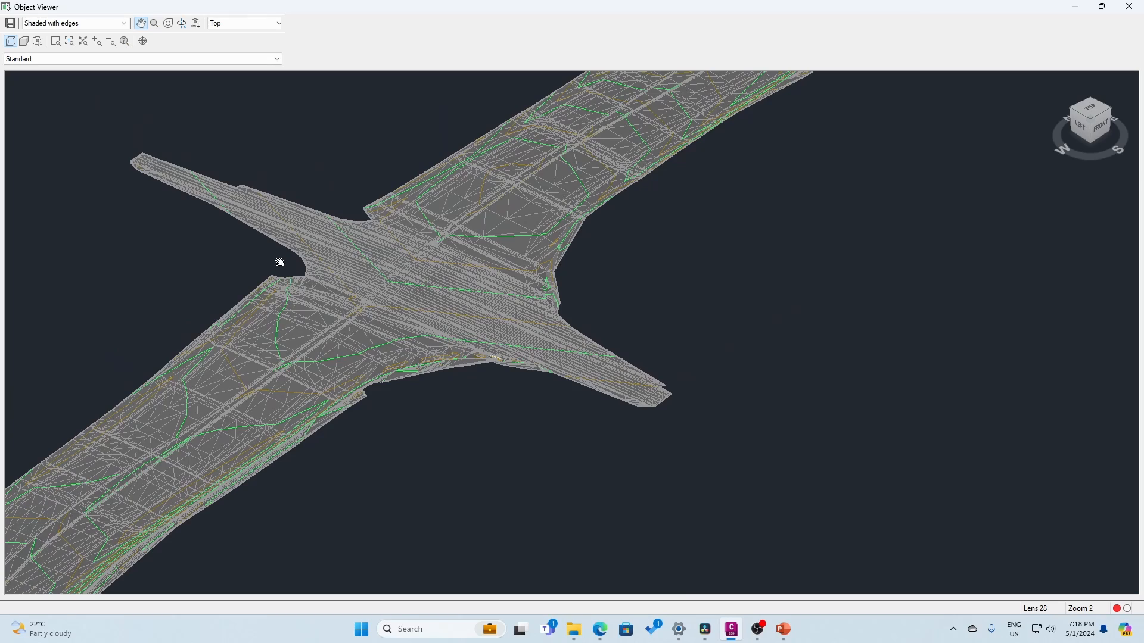
- Examine the intersection of Main Road Composite Final, checking the median and both main road arms for continuous joins
scroll(281, 260, "up", 3)
scroll(280, 262, "down", 1)
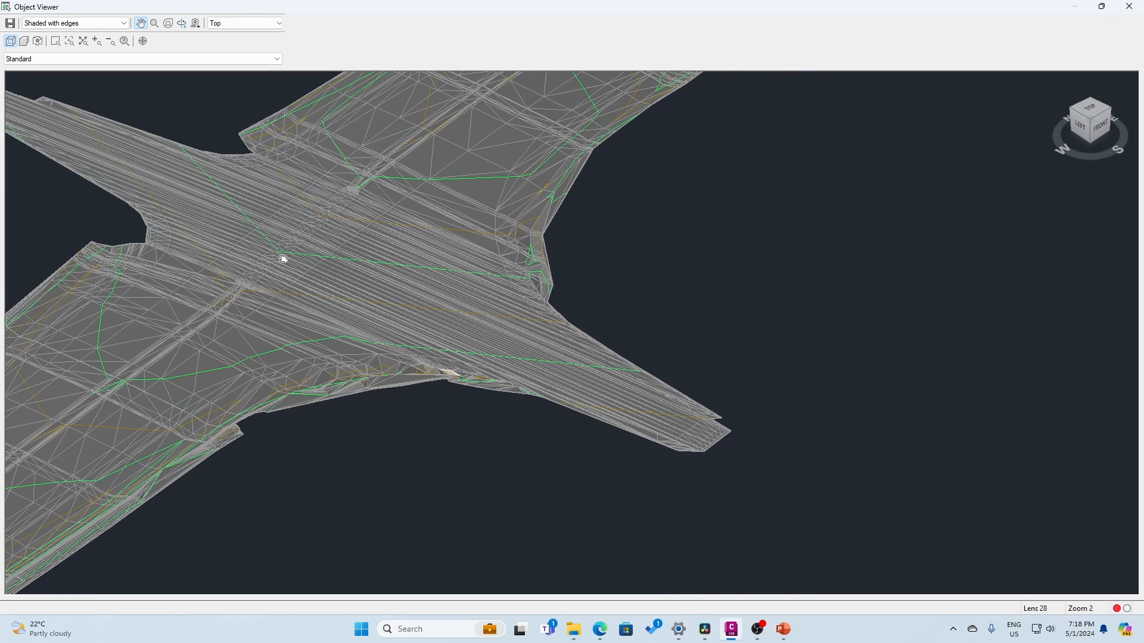
scroll(439, 284, "up", 2)
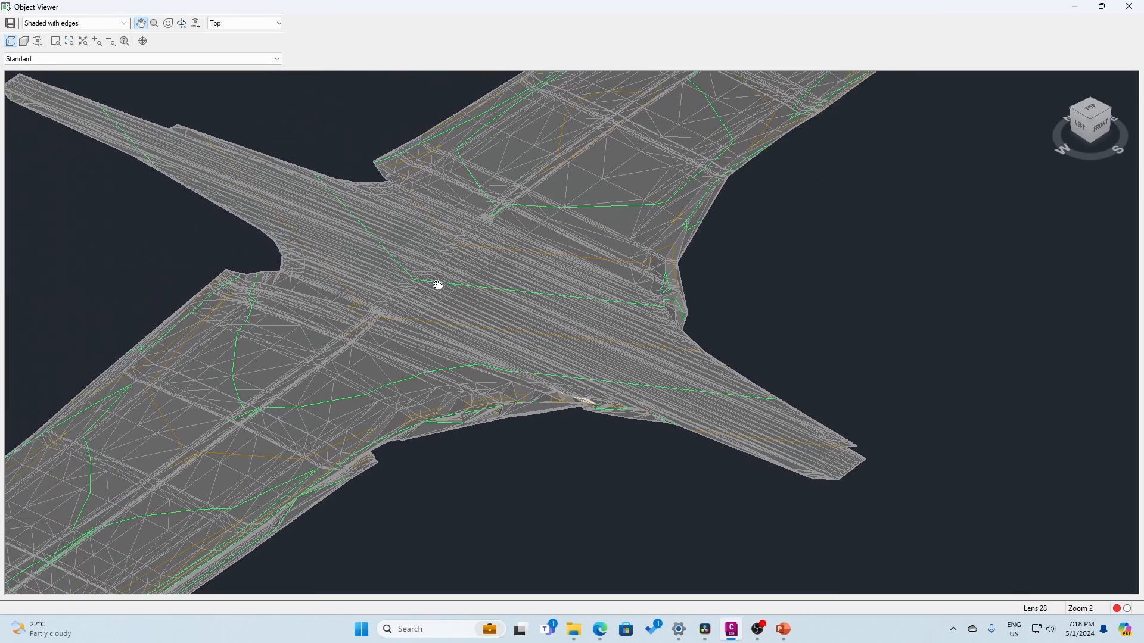
scroll(409, 312, "up", 2)
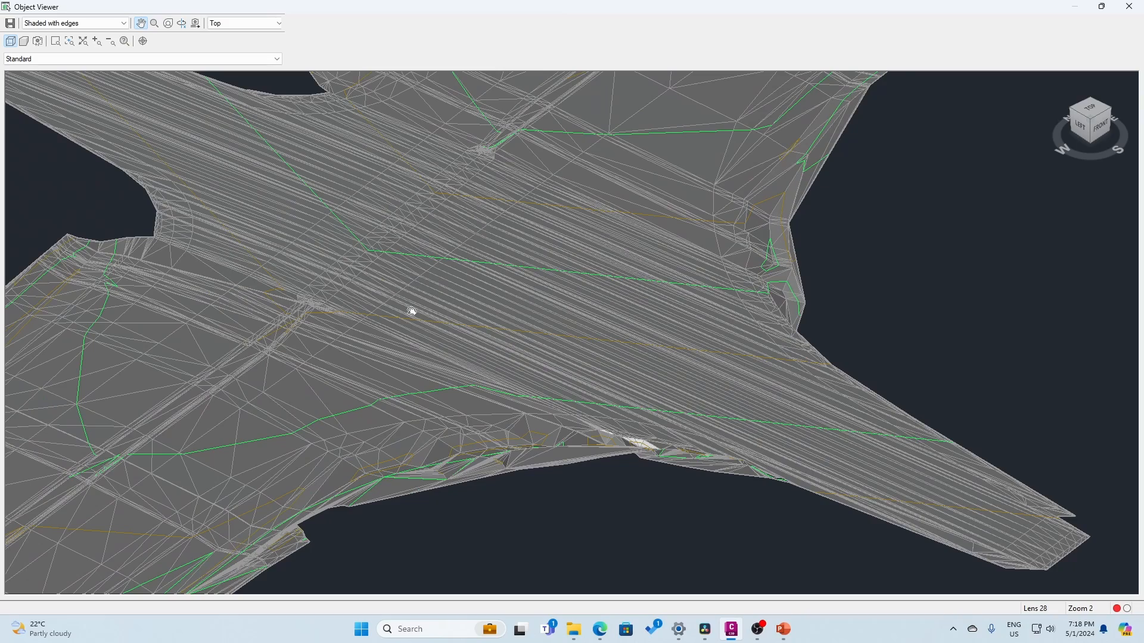
scroll(411, 311, "down", 2)
scroll(411, 311, "up", 2)
scroll(178, 365, "down", 3)
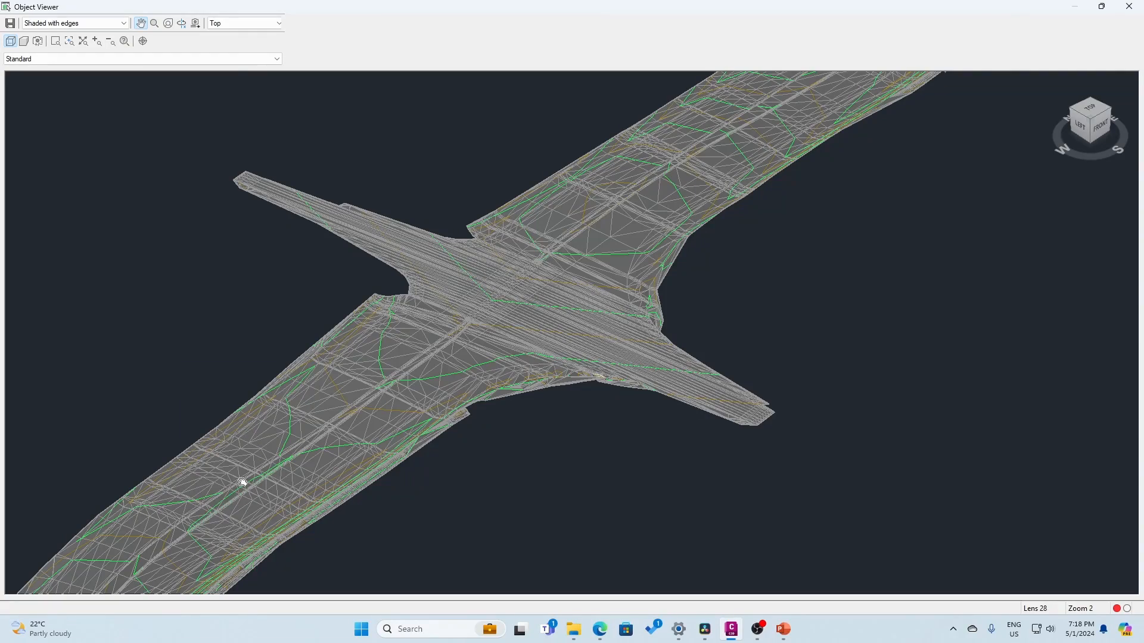
scroll(218, 510, "up", 2)
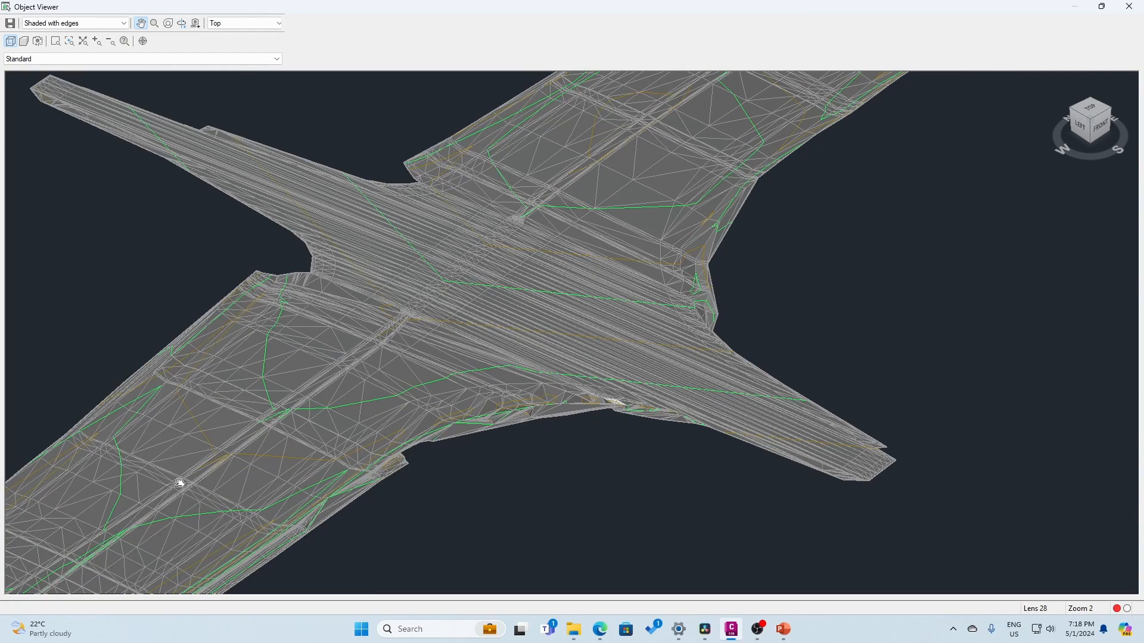
scroll(179, 480, "down", 2)
left_click_drag(203, 469, 266, 444)
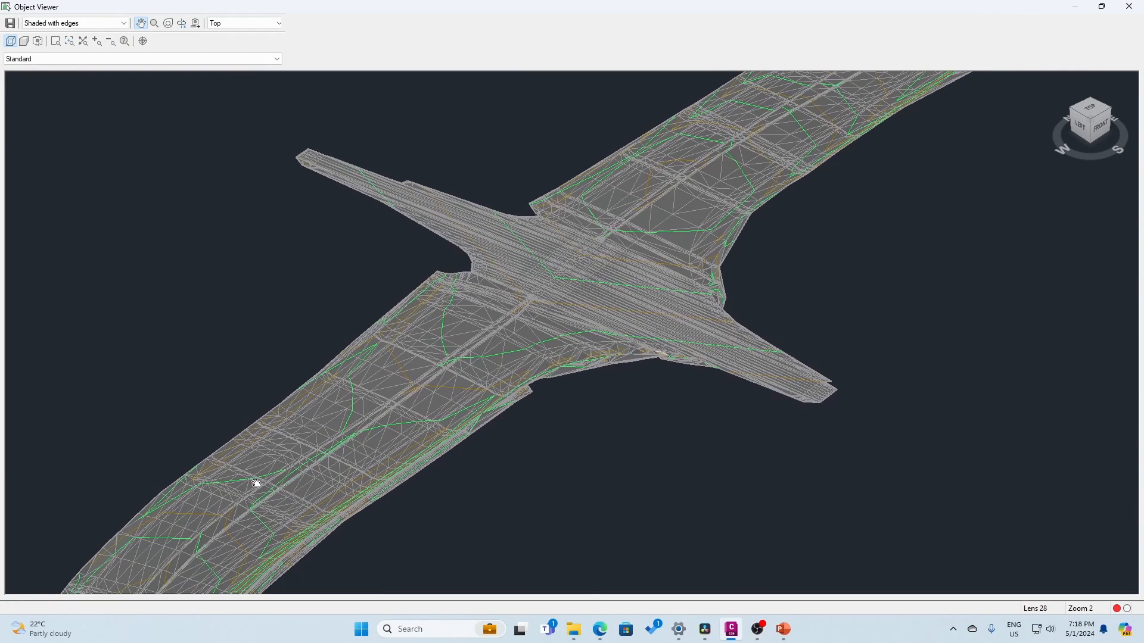
scroll(223, 510, "up", 1)
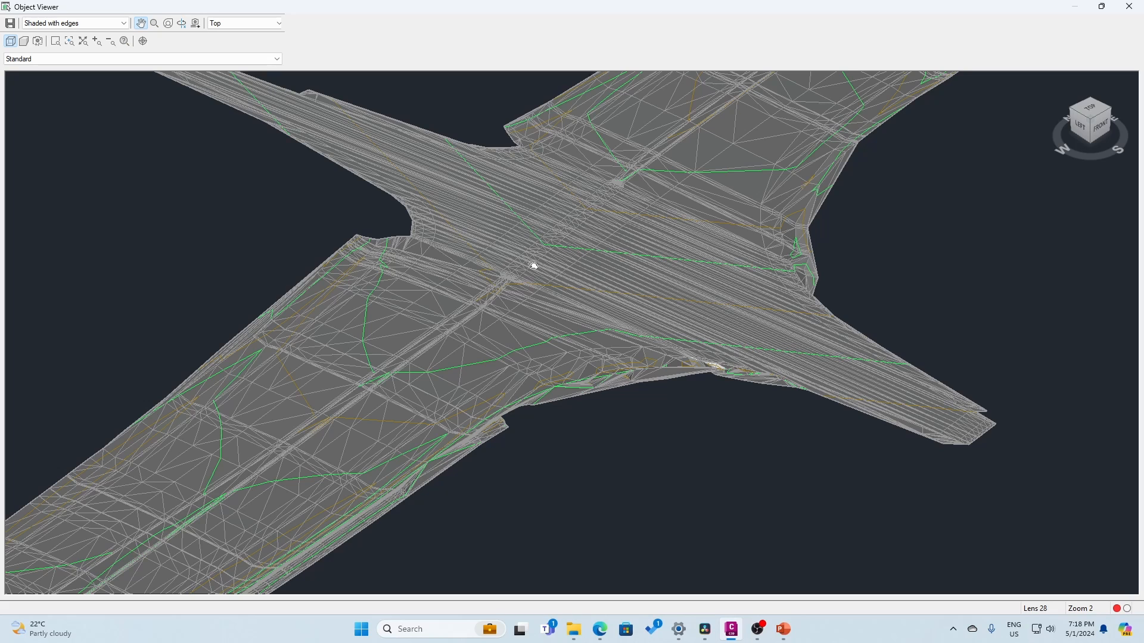
scroll(532, 265, "down", 2)
scroll(655, 215, "up", 1)
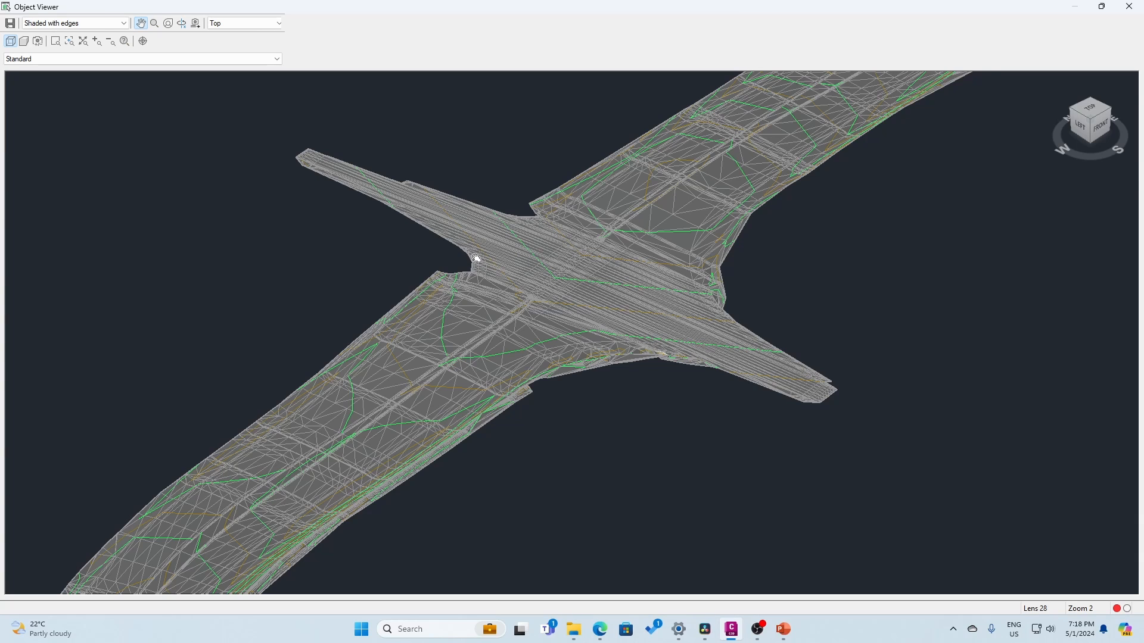
scroll(476, 258, "down", 2)
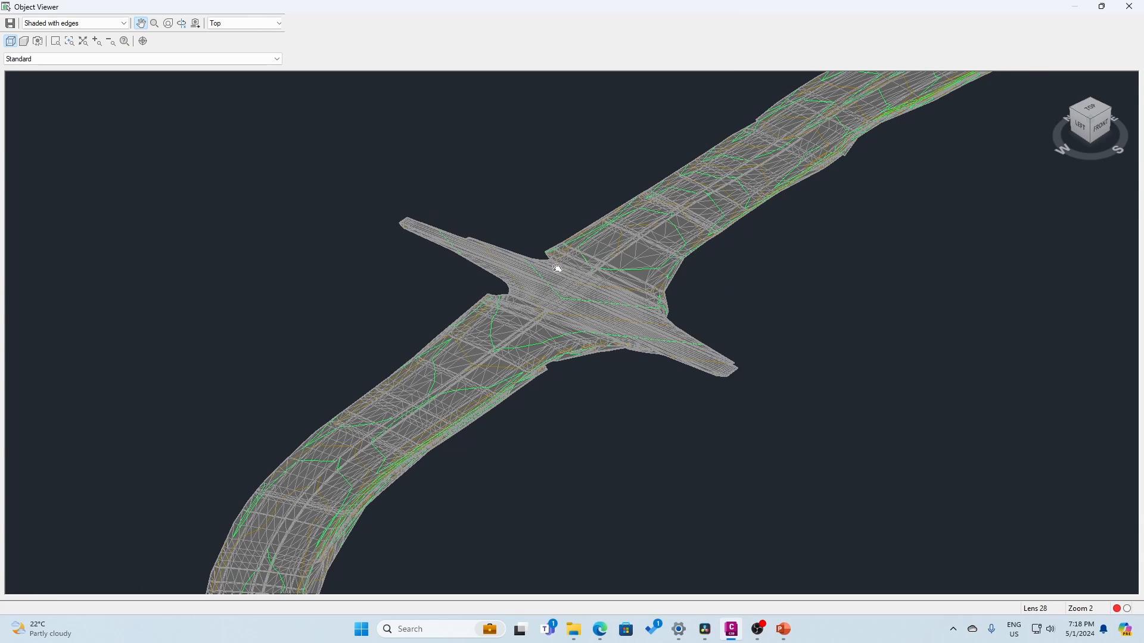